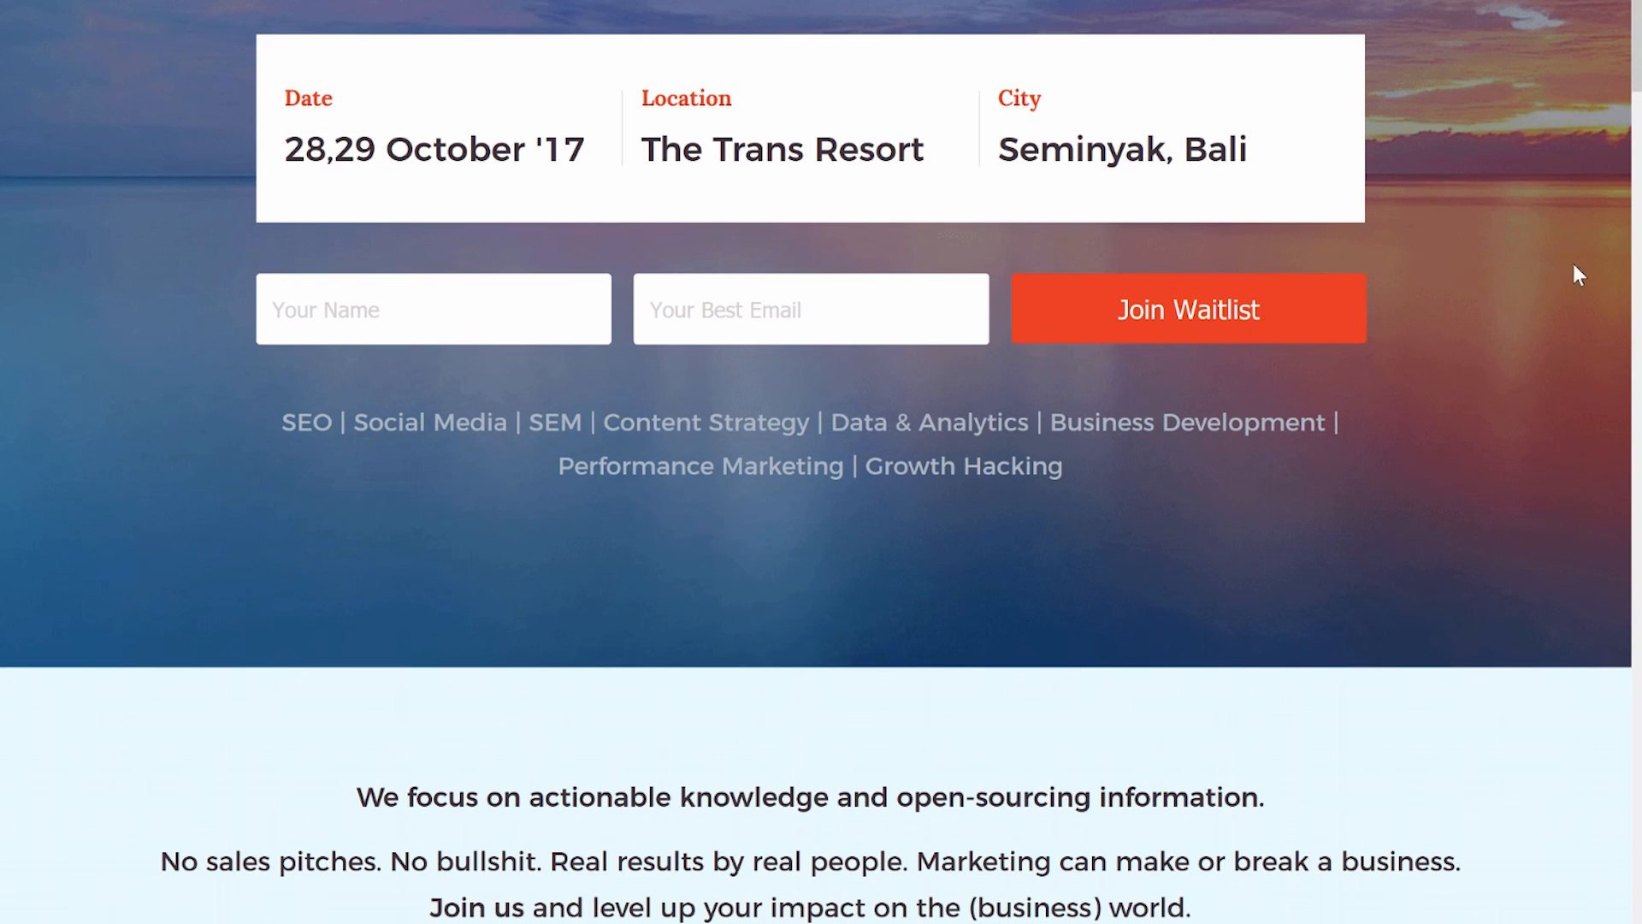
Examine the example event page's sections, from the signup form and featured workshops down to the closing waitlist form.
scroll(1541, 191, down, 5)
scroll(1547, 201, down, 8)
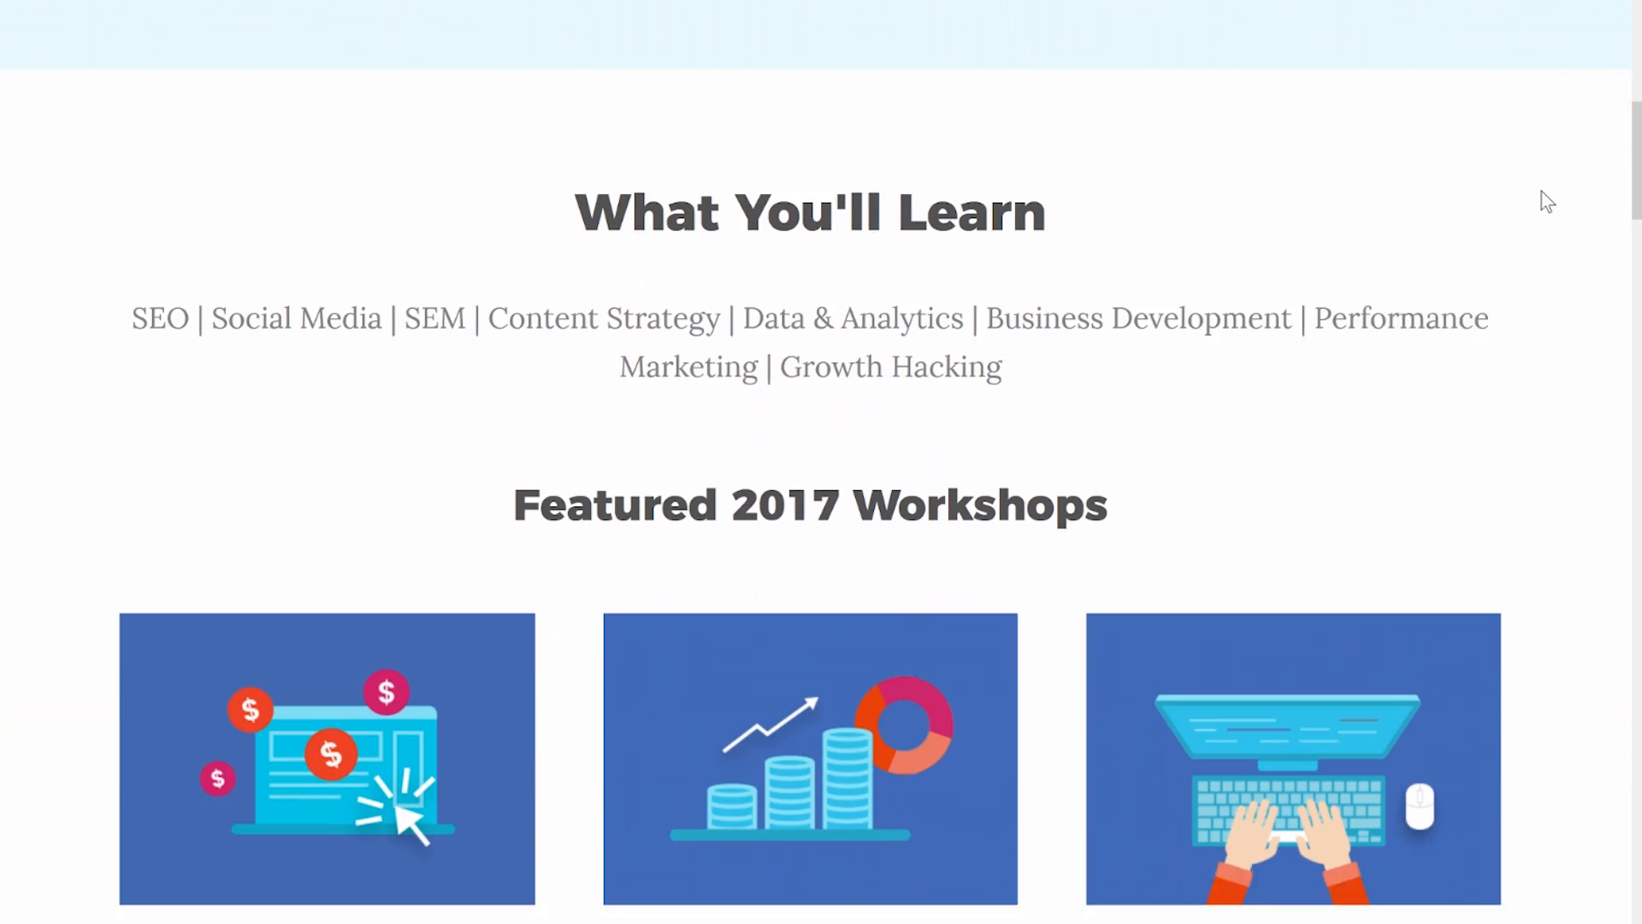
scroll(1547, 201, down, 3)
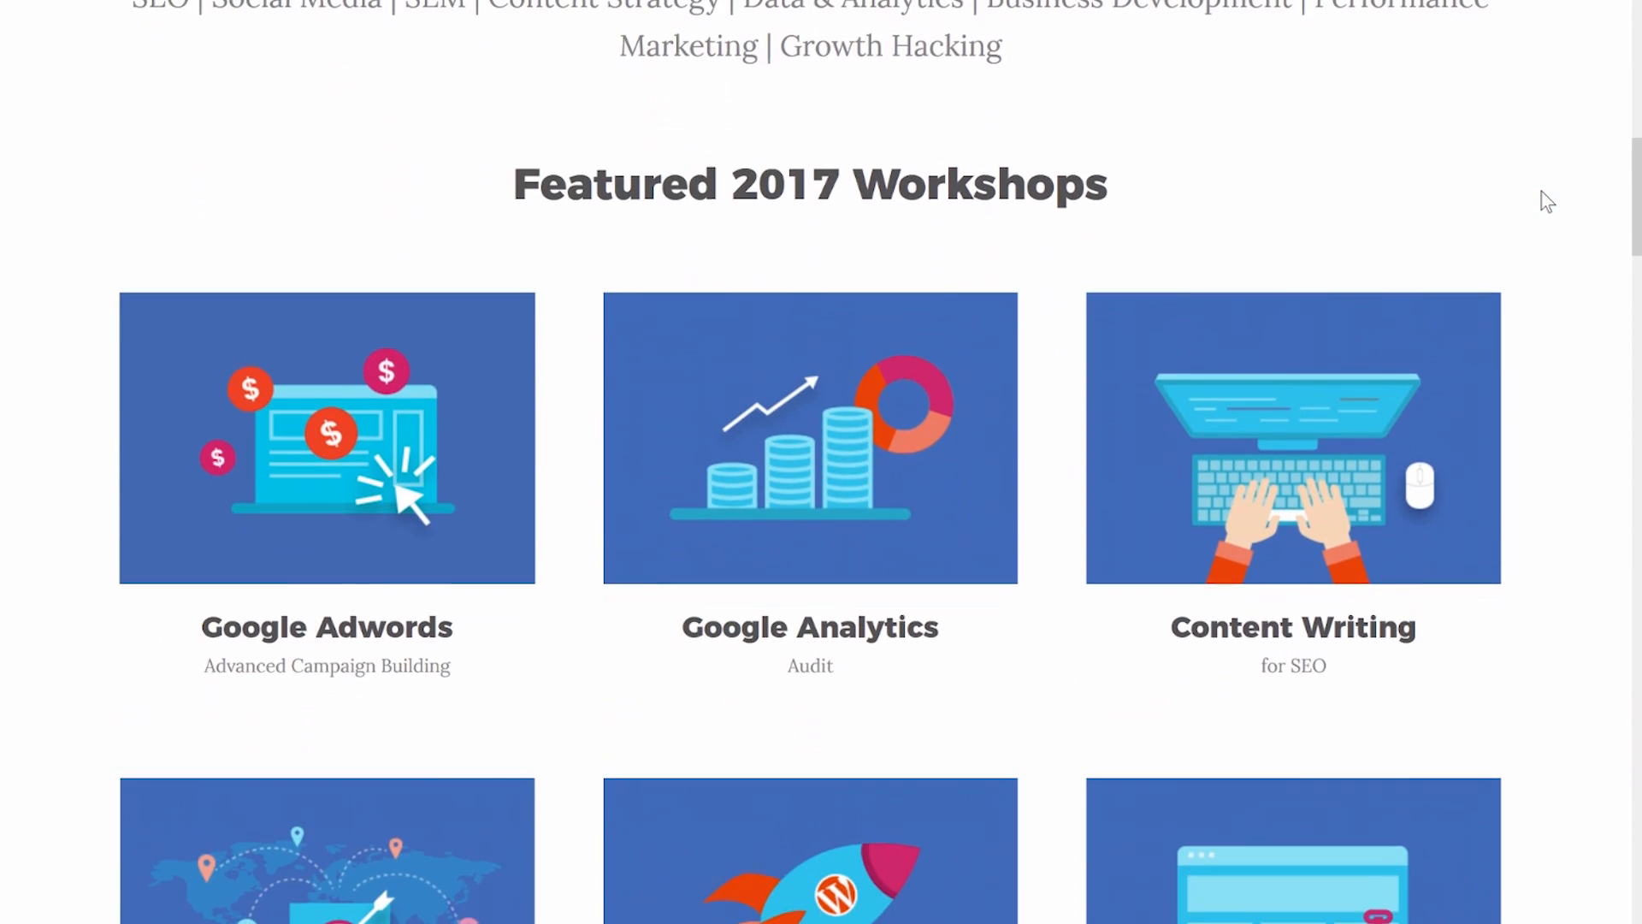
scroll(1546, 201, down, 7)
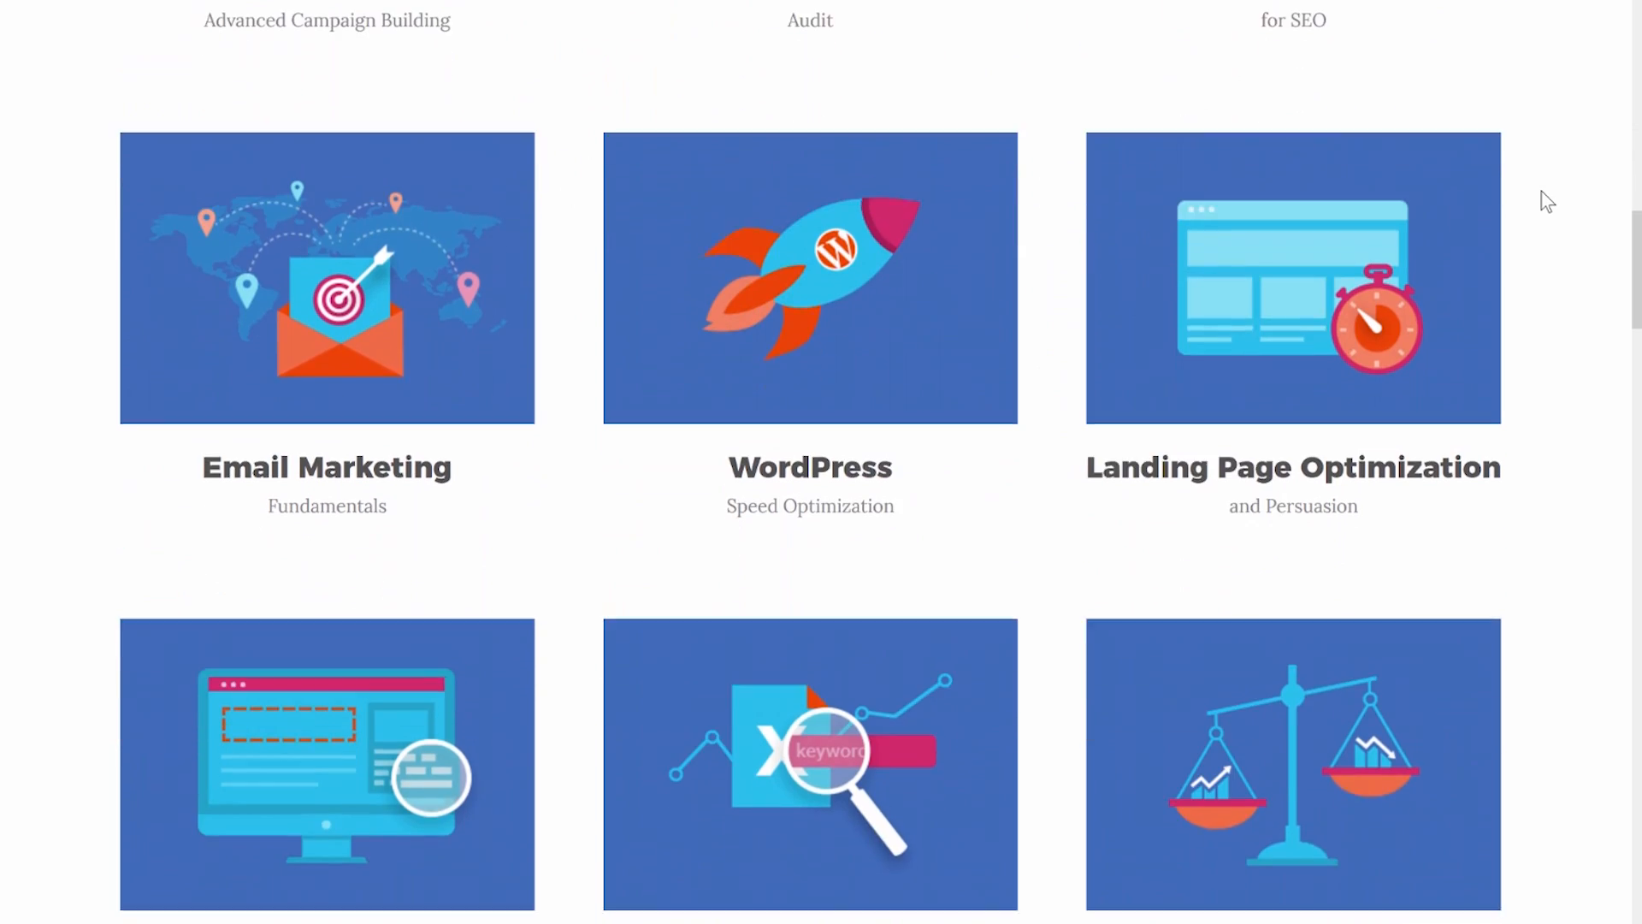
scroll(1546, 201, down, 5)
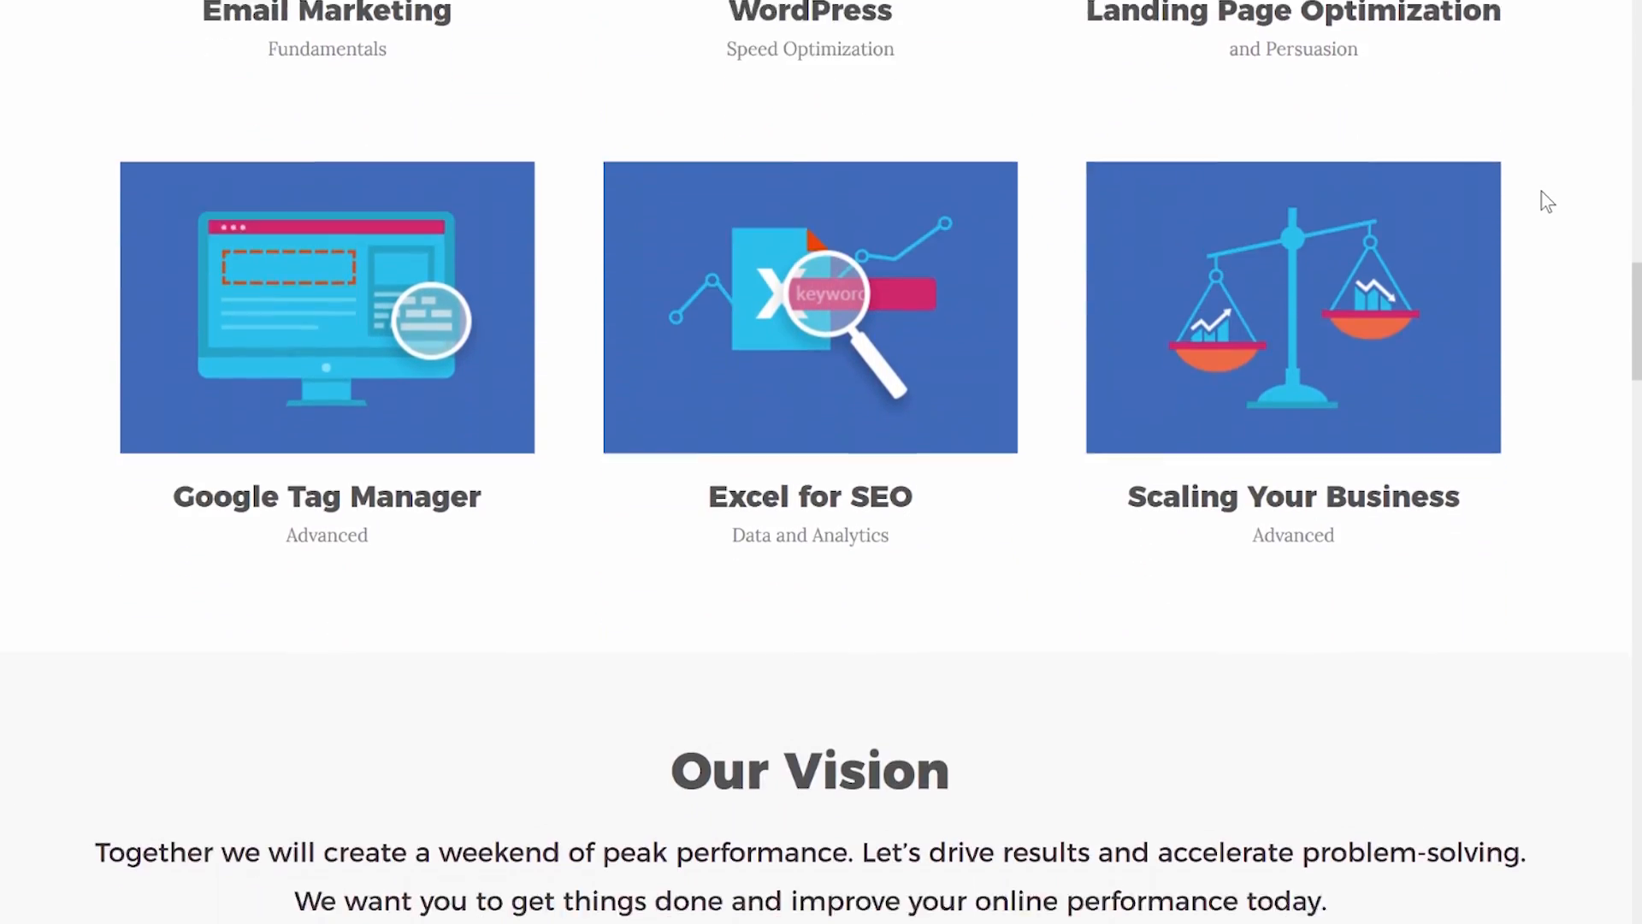
scroll(1546, 201, down, 7)
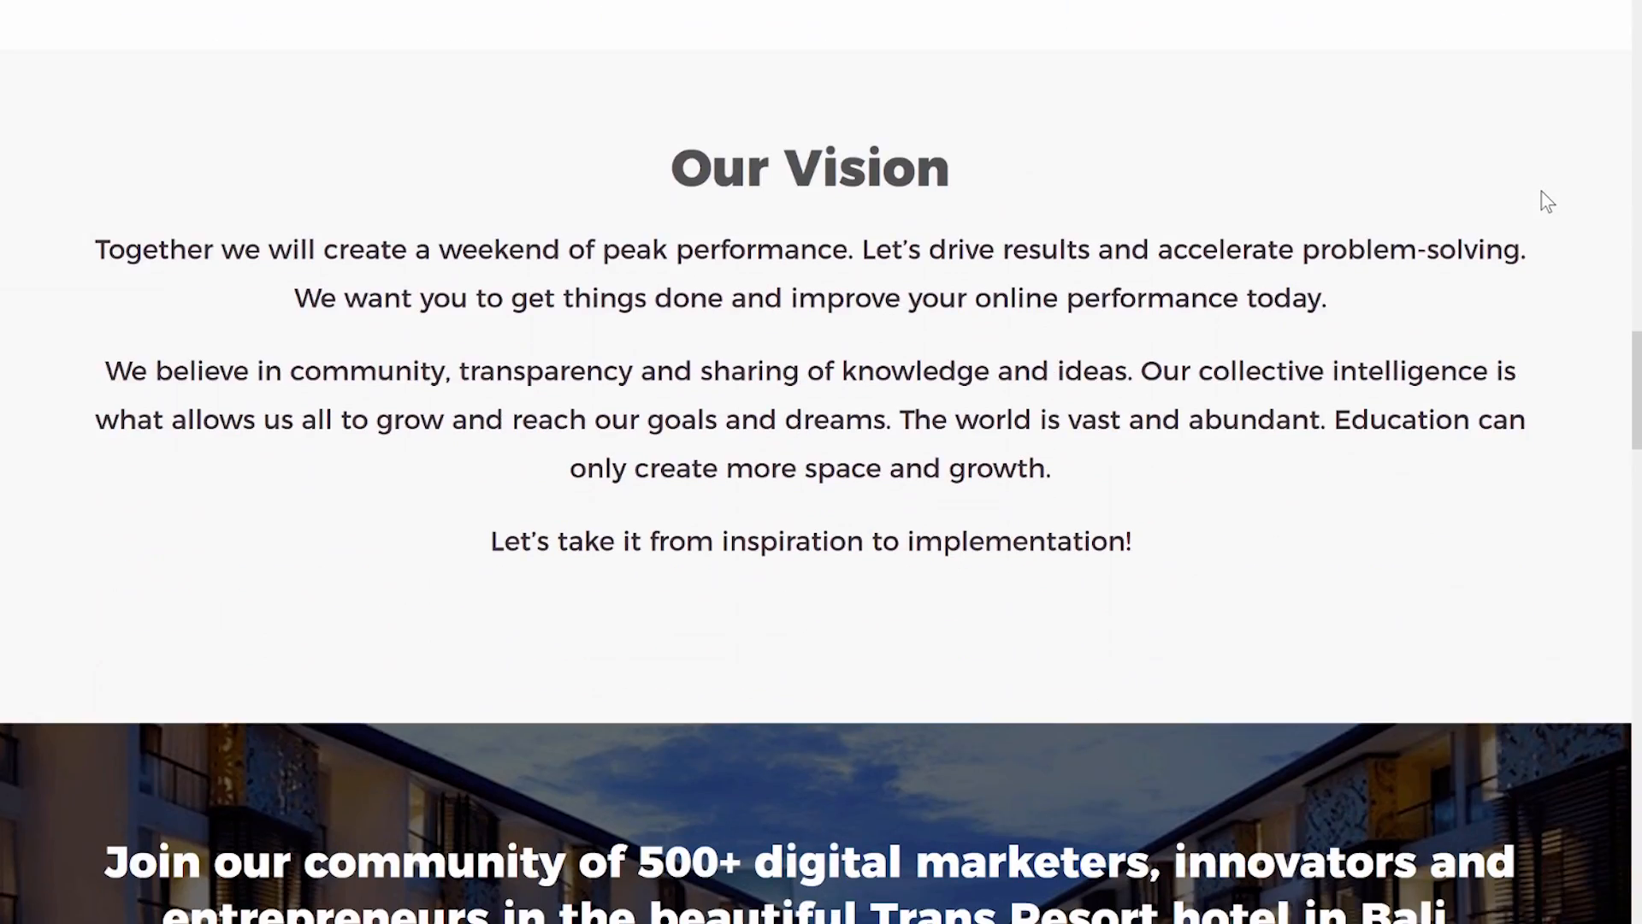
scroll(1546, 201, down, 8)
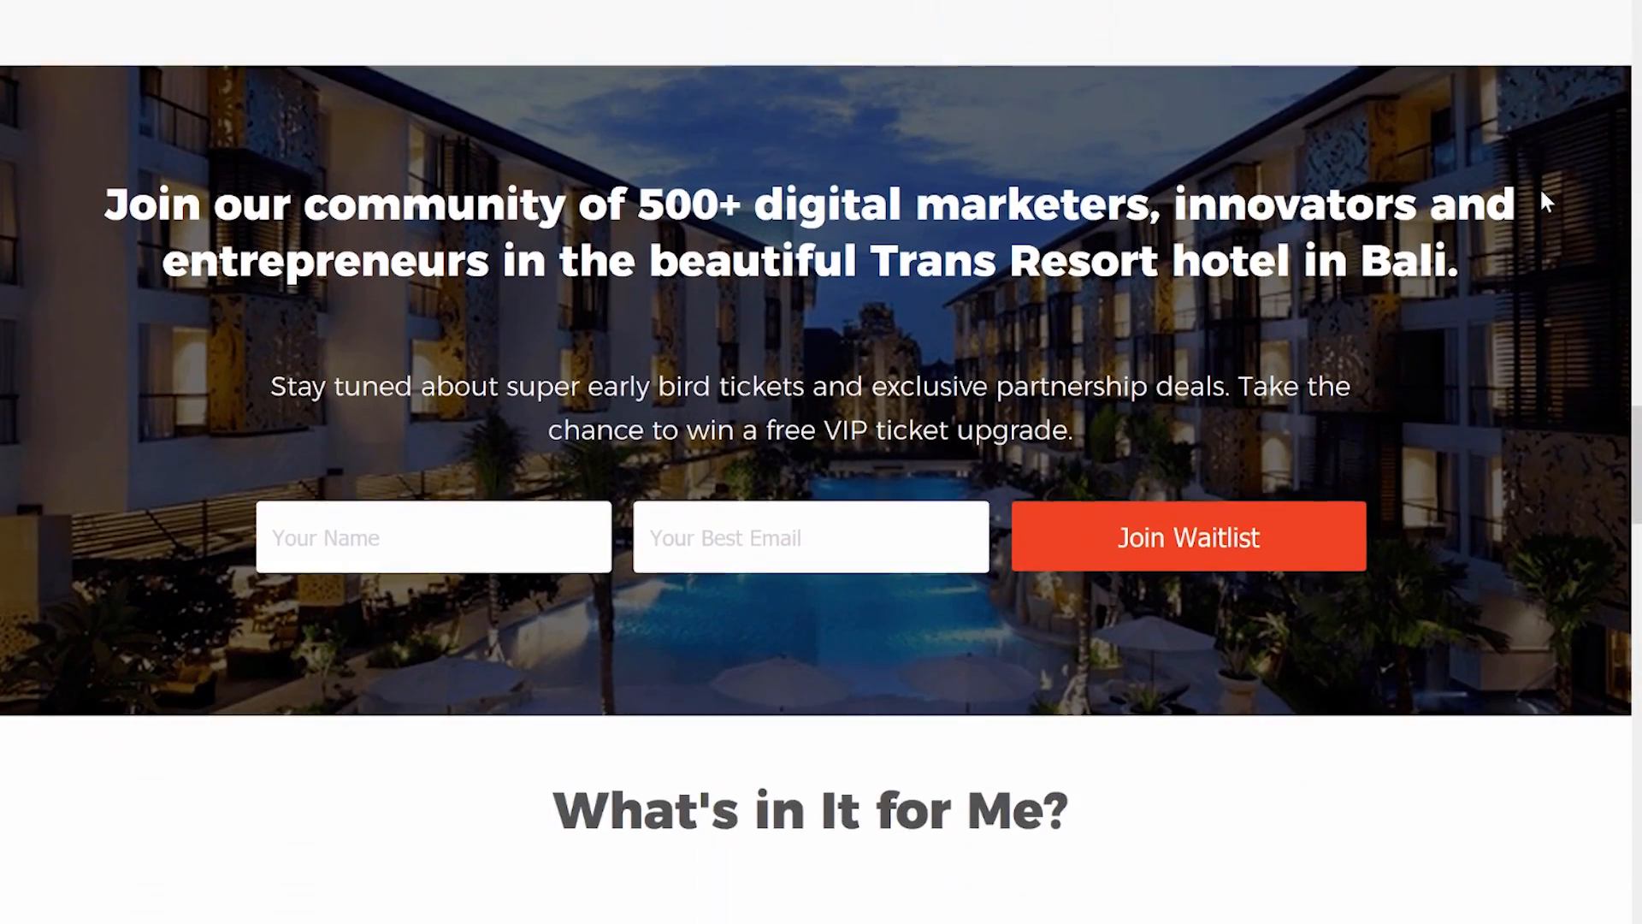
scroll(1547, 201, down, 8)
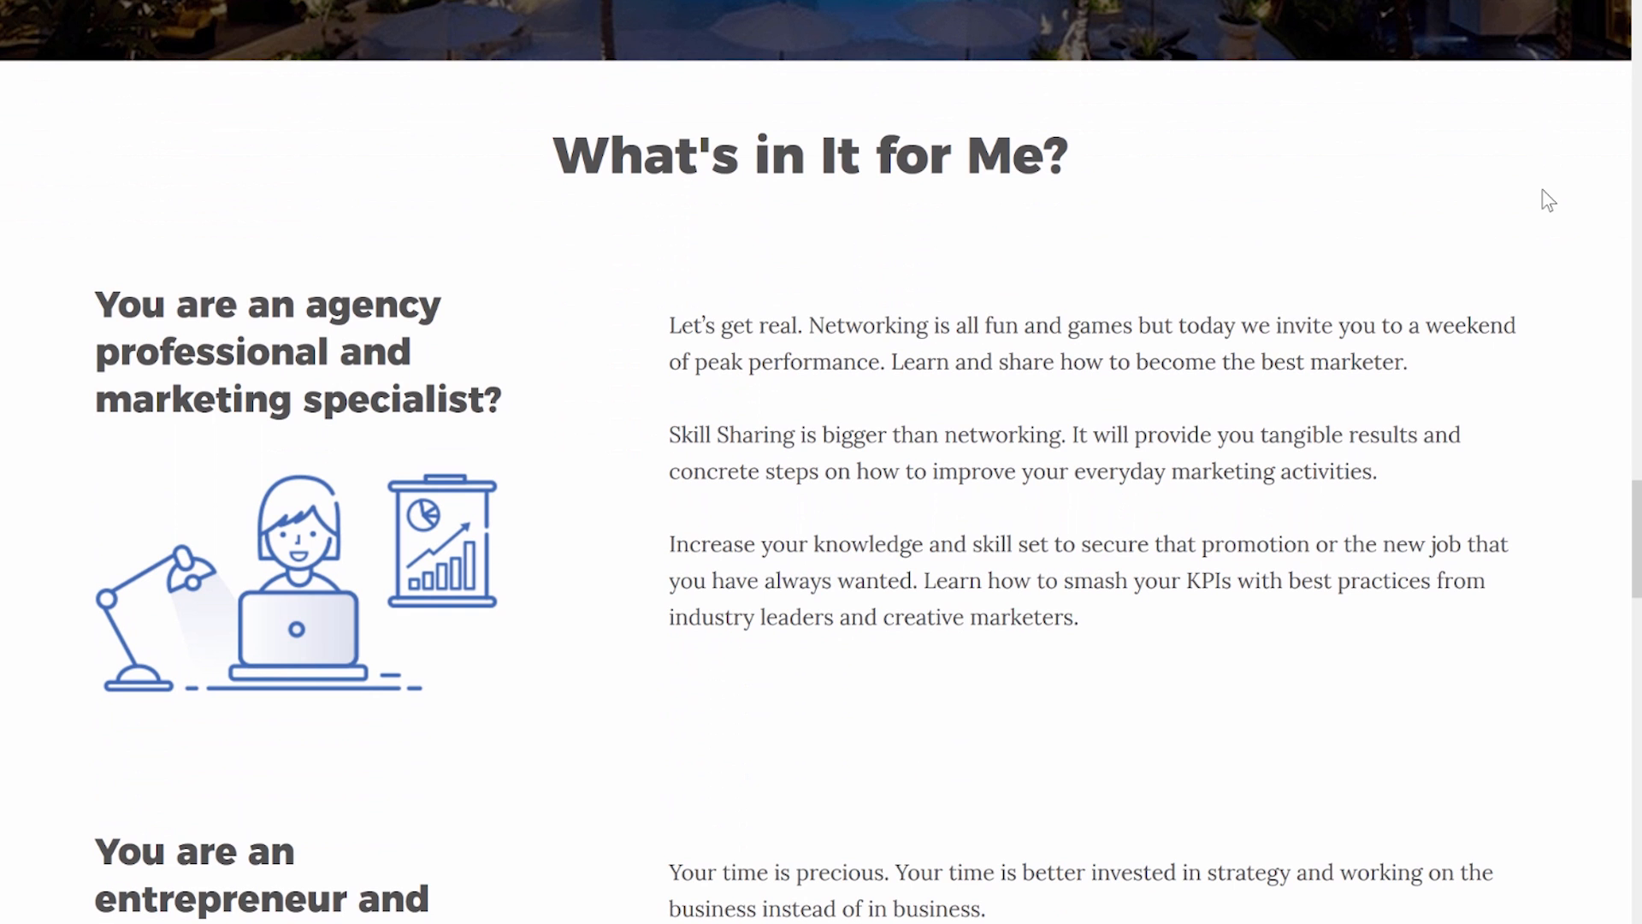
scroll(1548, 201, down, 2)
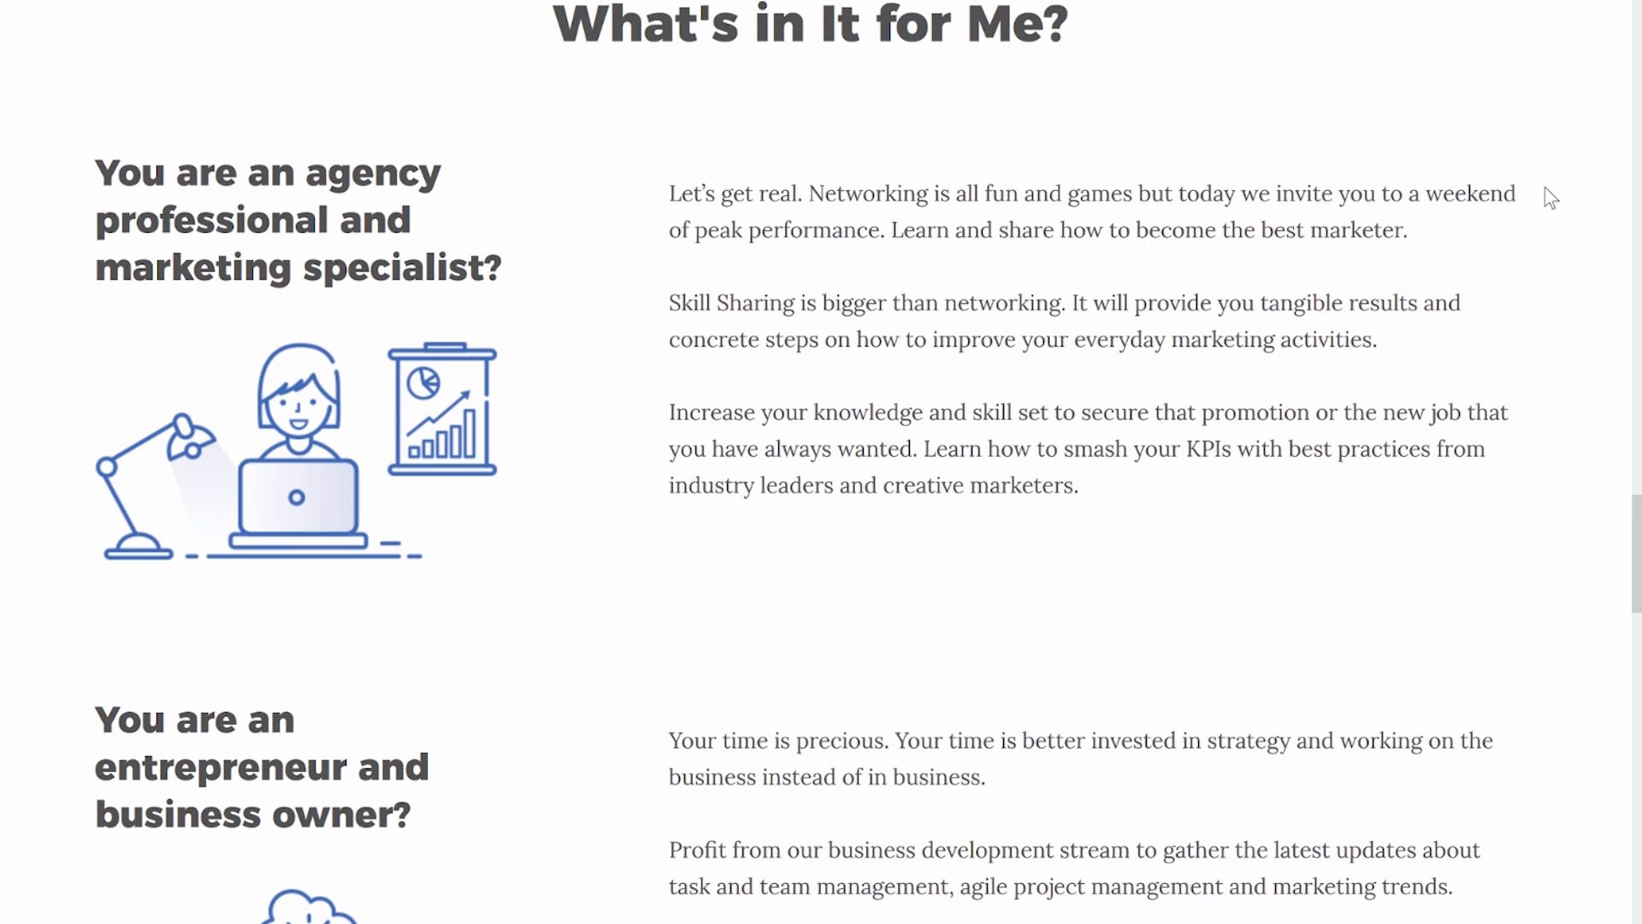
scroll(1550, 197, down, 5)
scroll(1550, 197, down, 6)
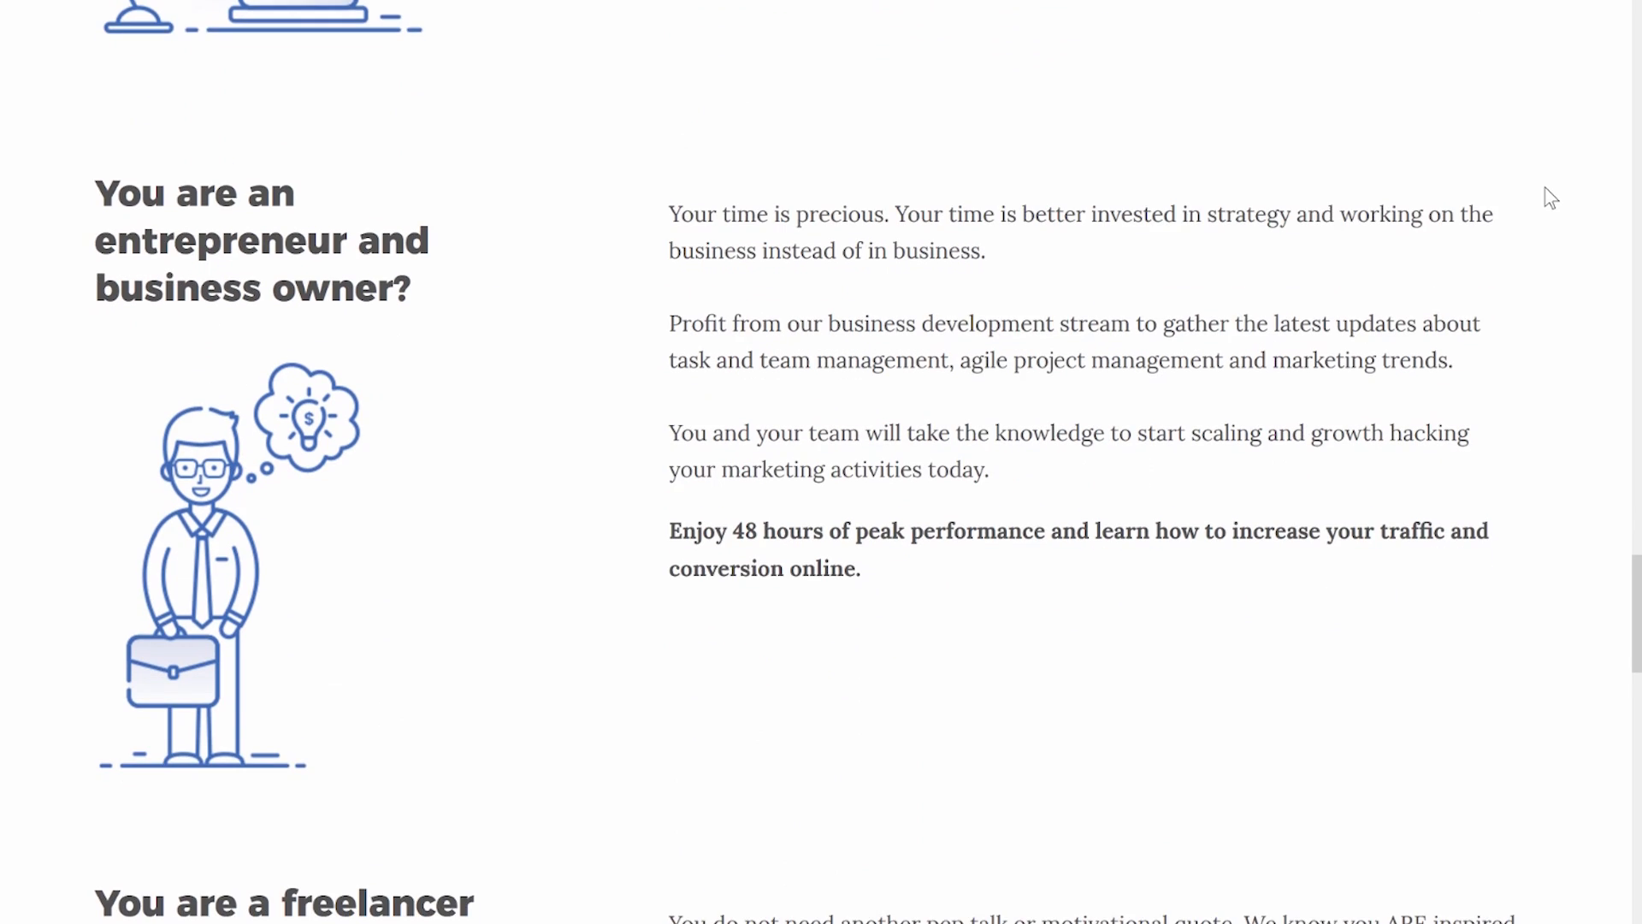
scroll(1550, 197, down, 2)
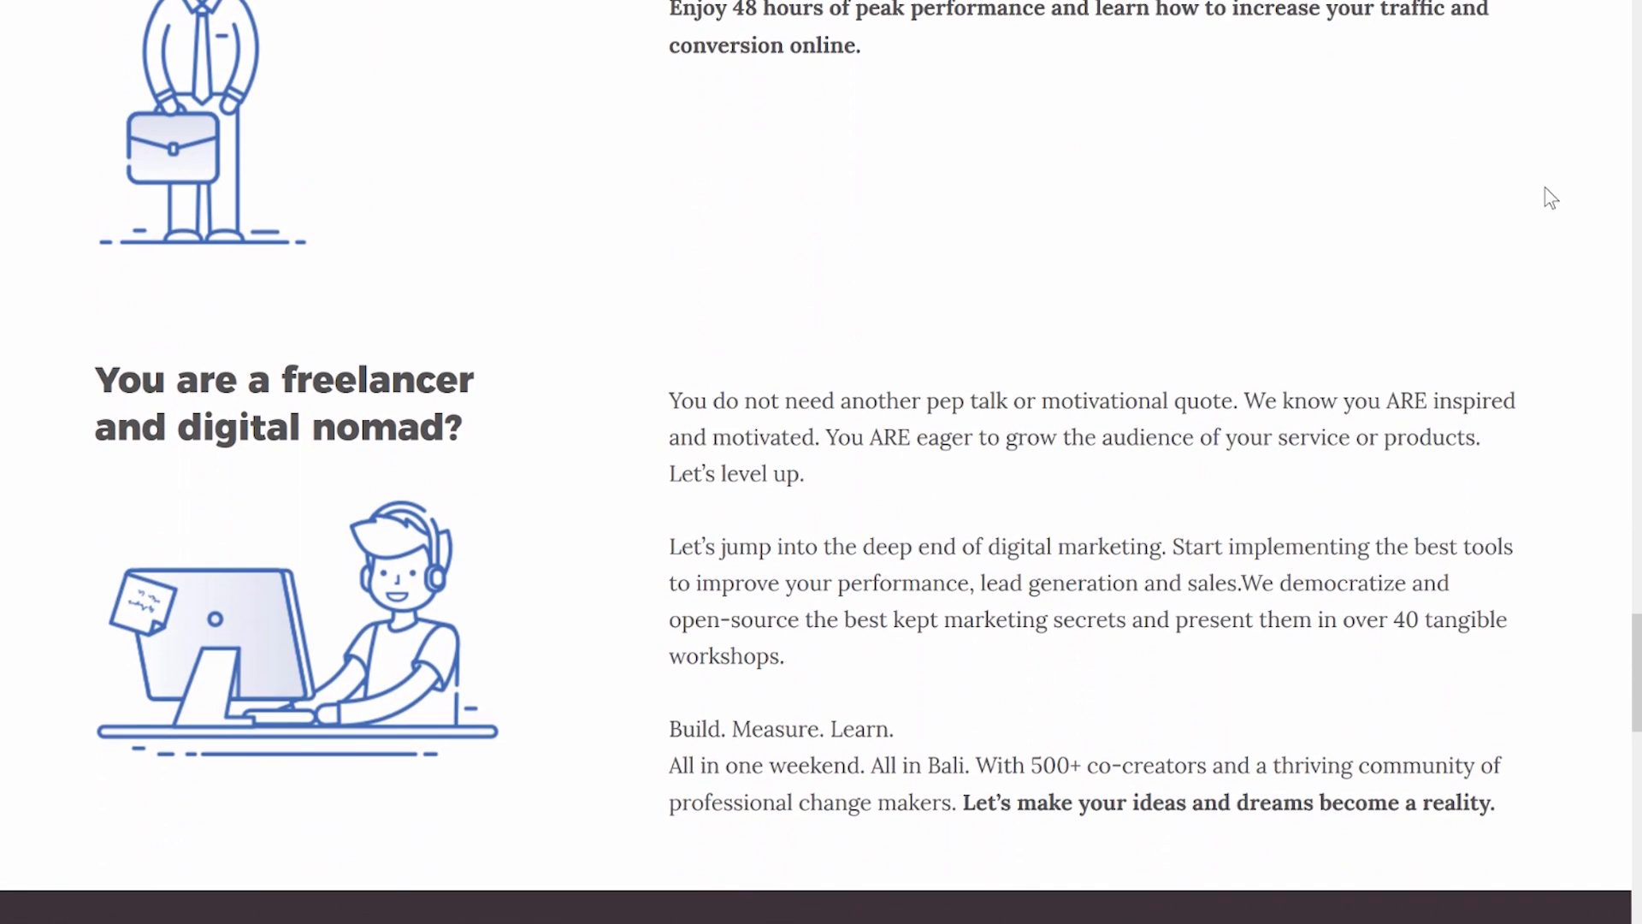
scroll(1549, 196, down, 3)
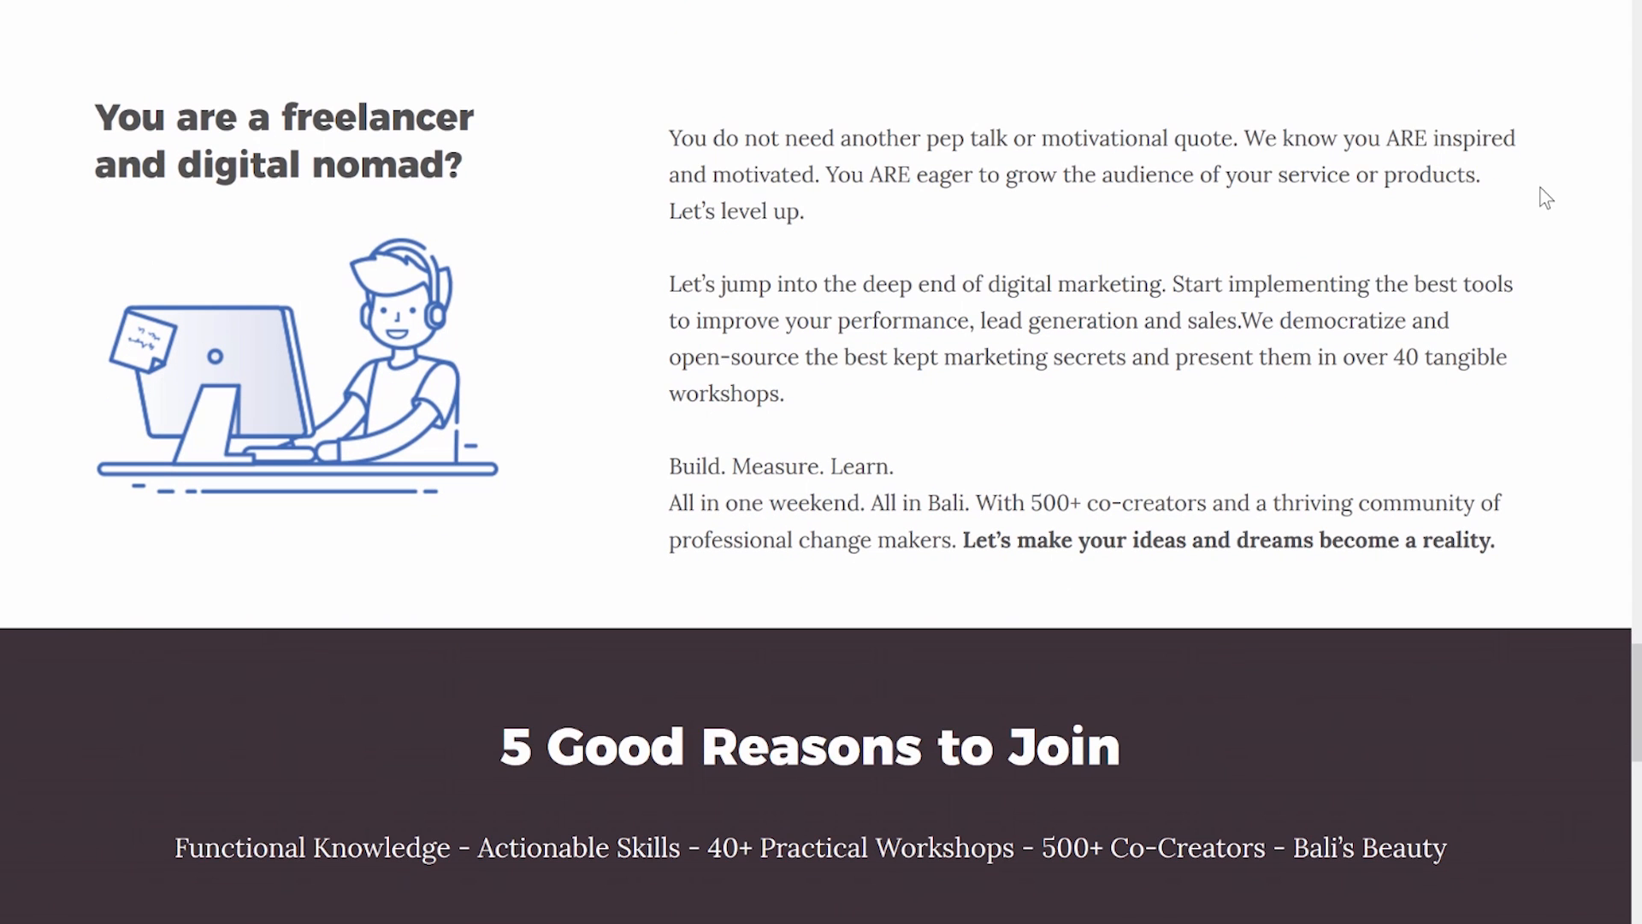
scroll(1541, 197, down, 5)
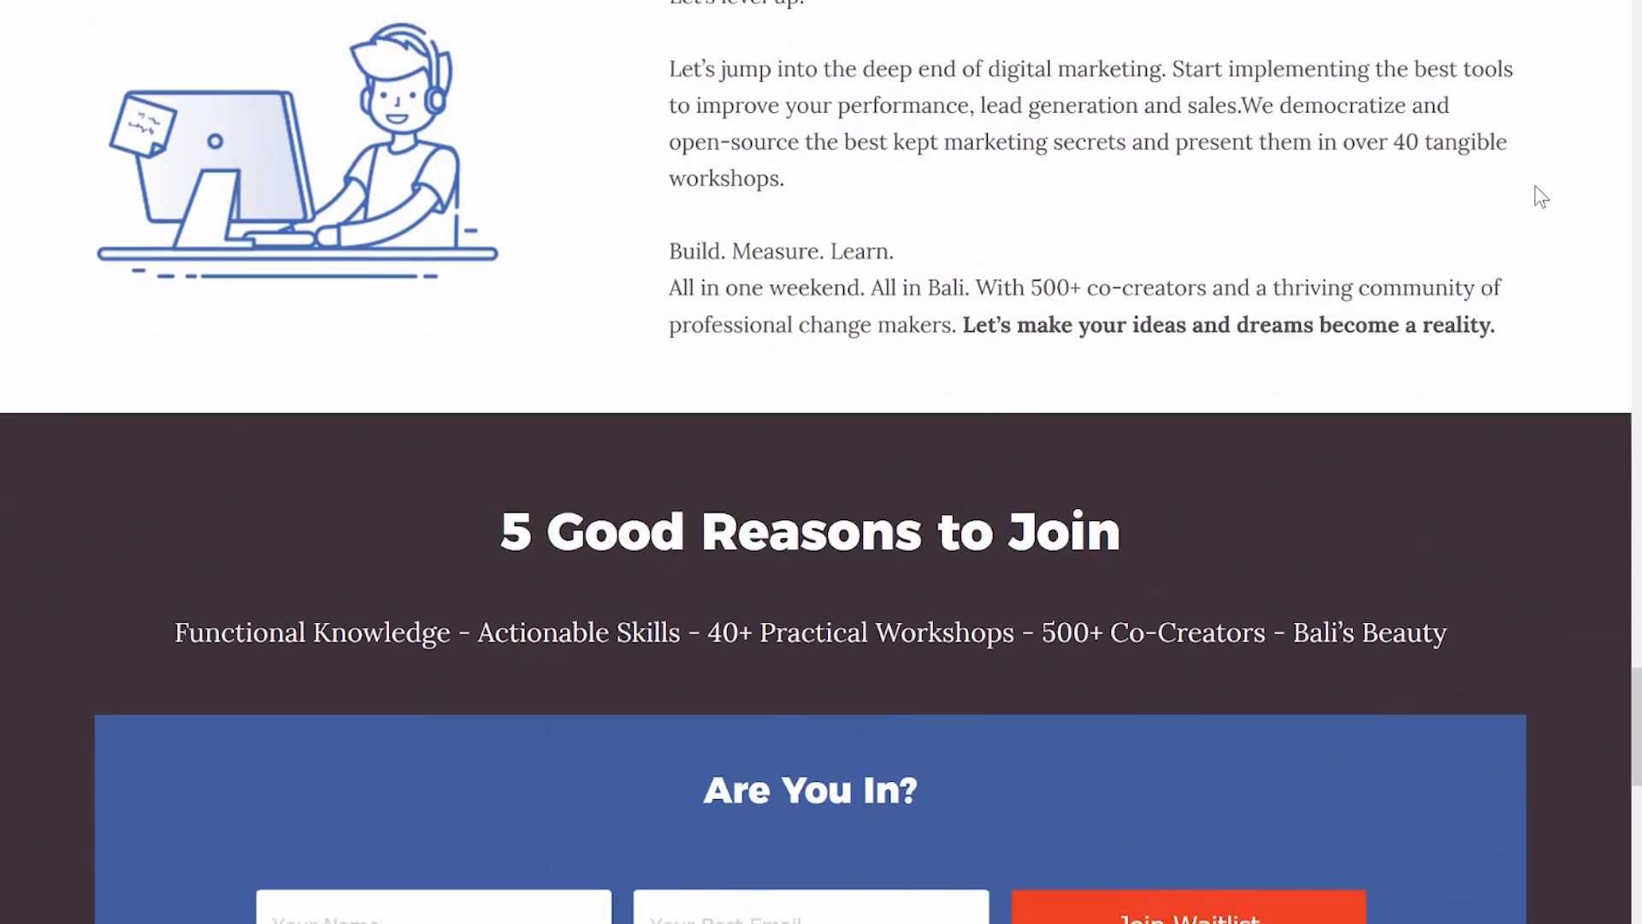
scroll(1541, 196, down, 4)
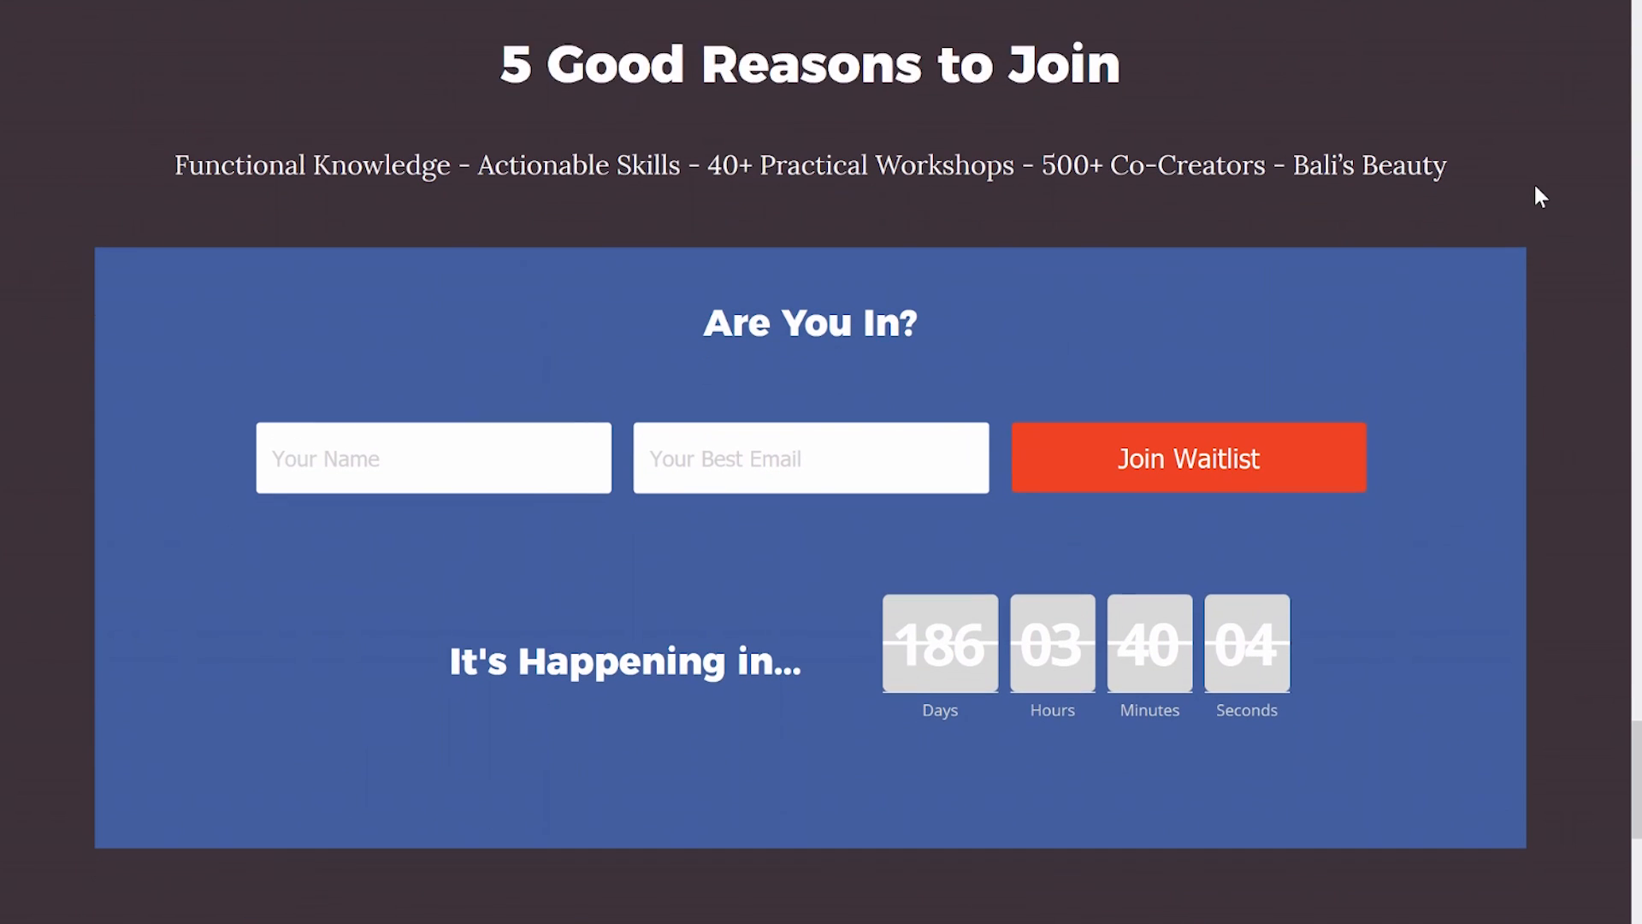
scroll(1539, 196, down, 3)
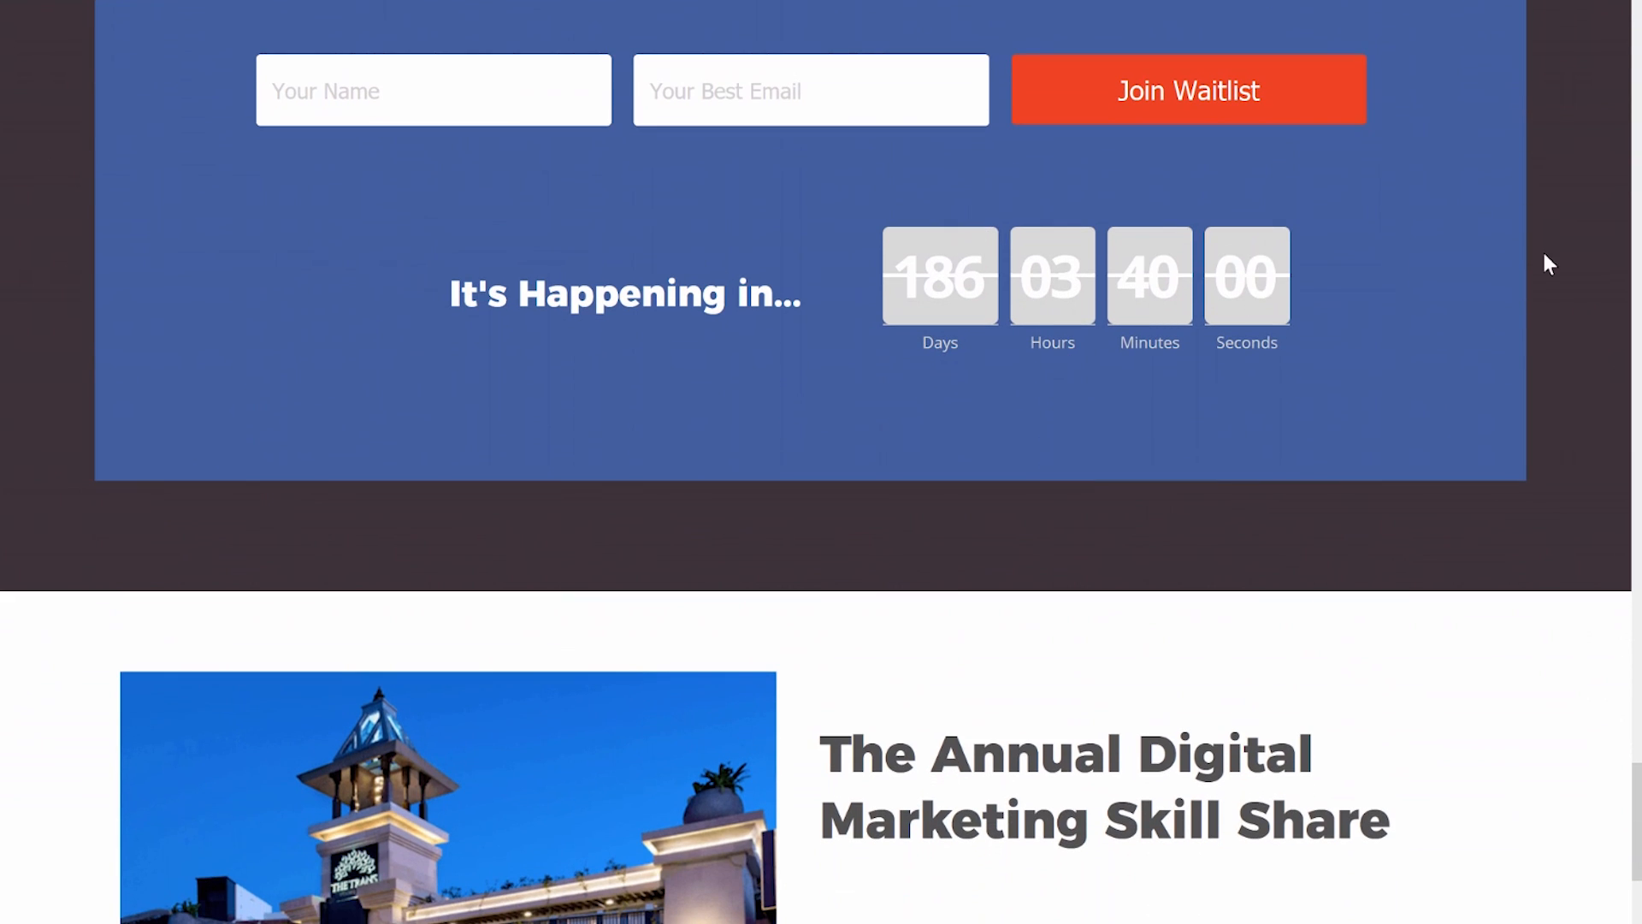
scroll(1542, 249, down, 6)
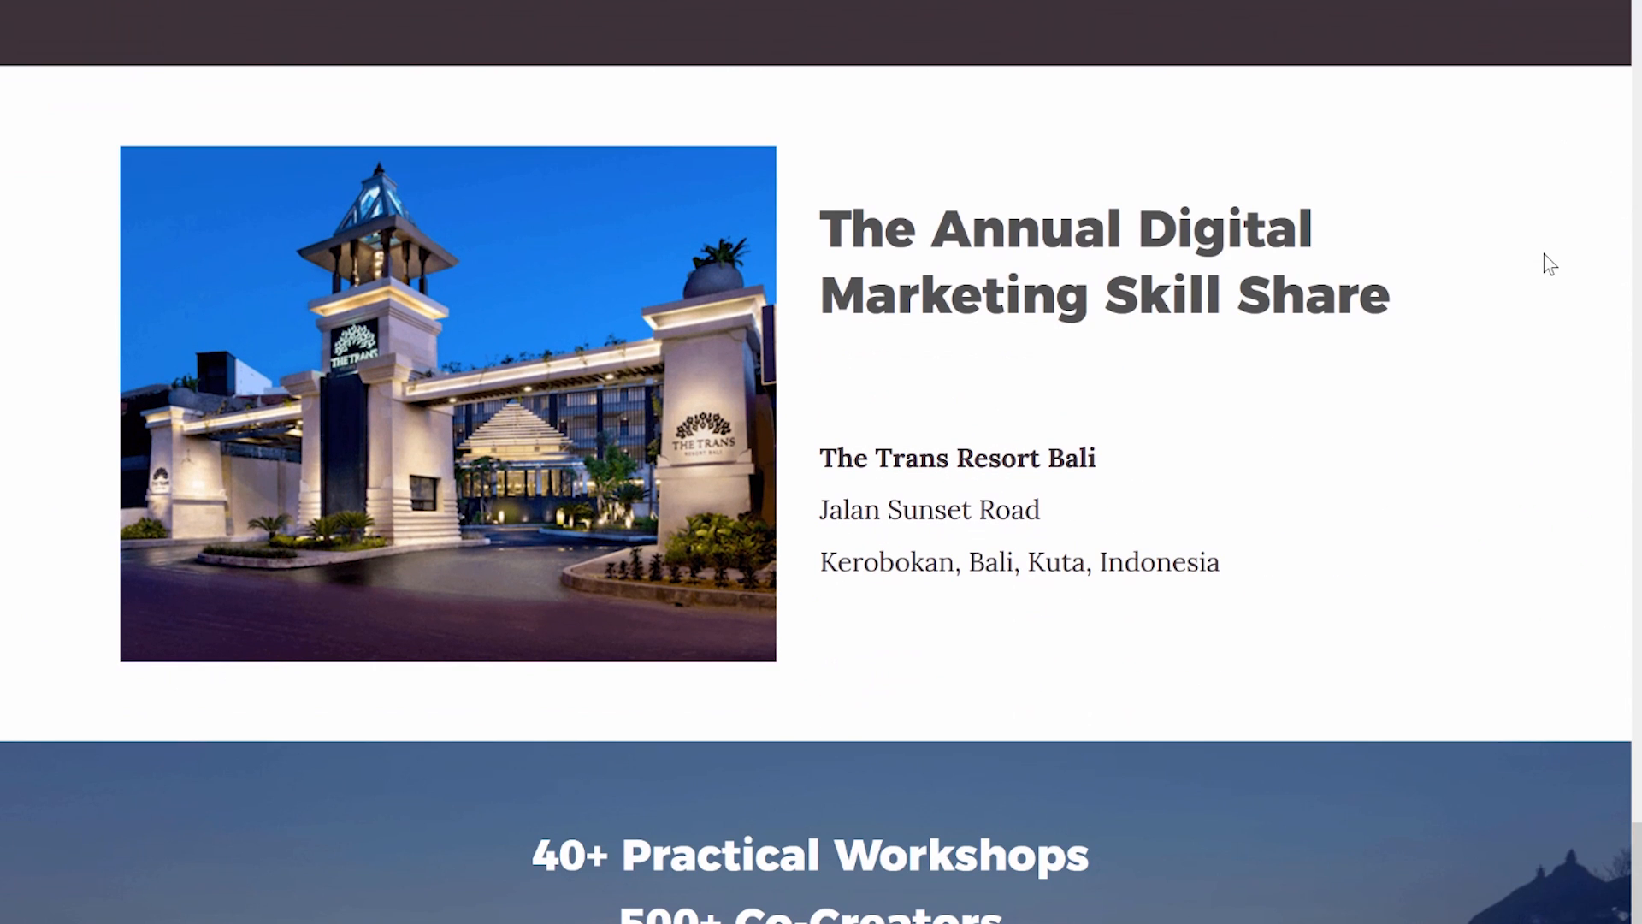
scroll(1545, 255, down, 5)
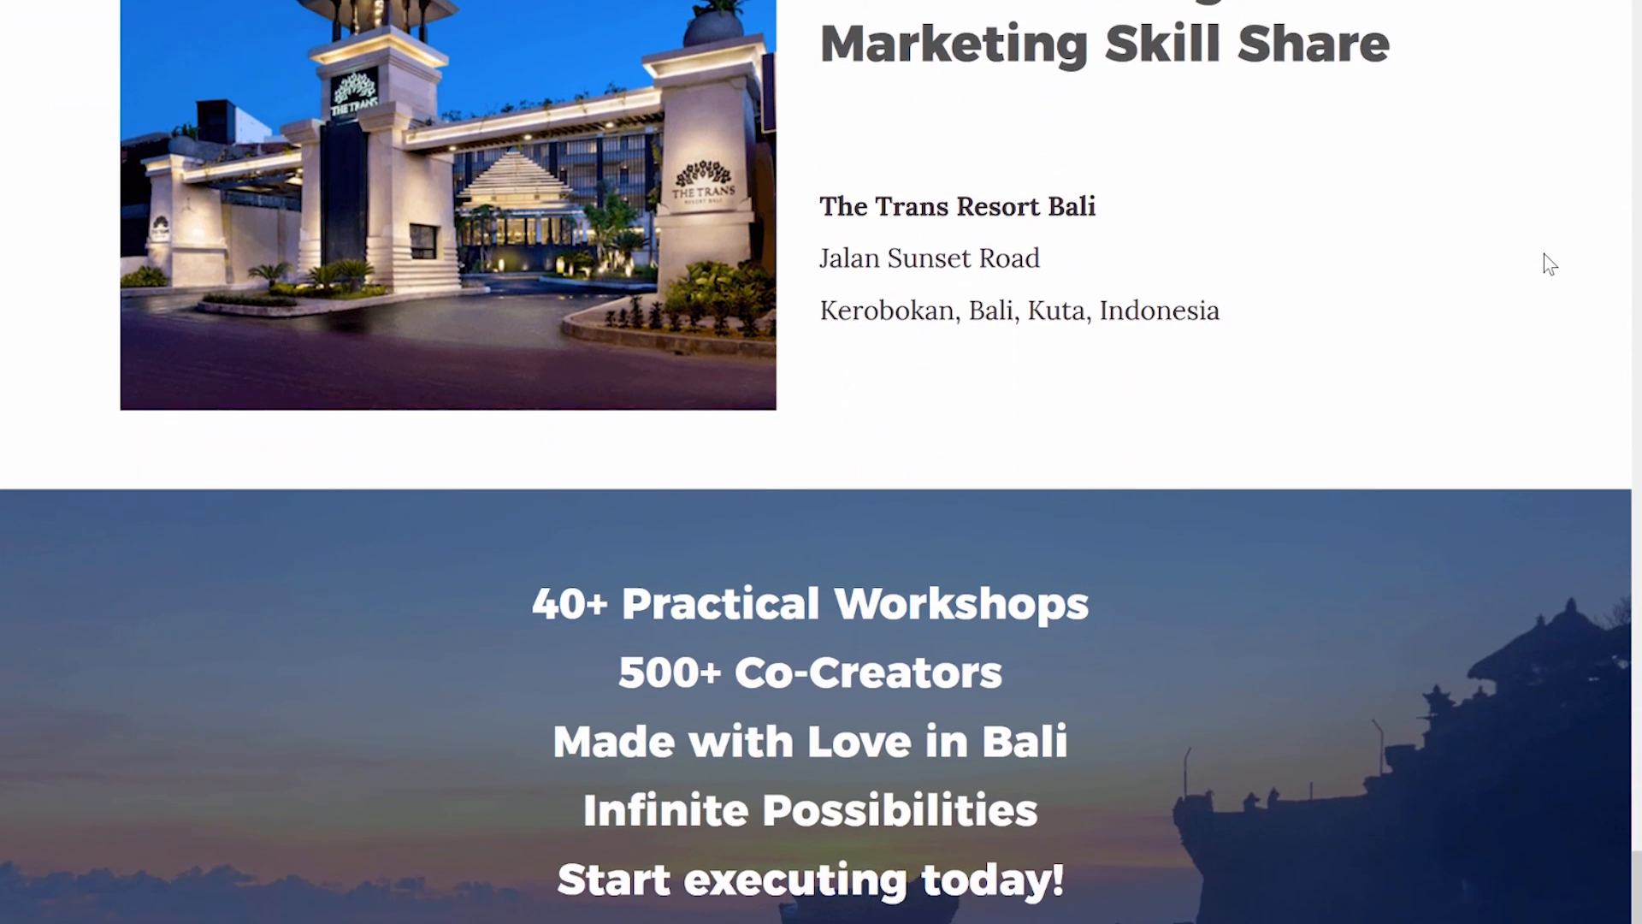
scroll(1545, 255, down, 1)
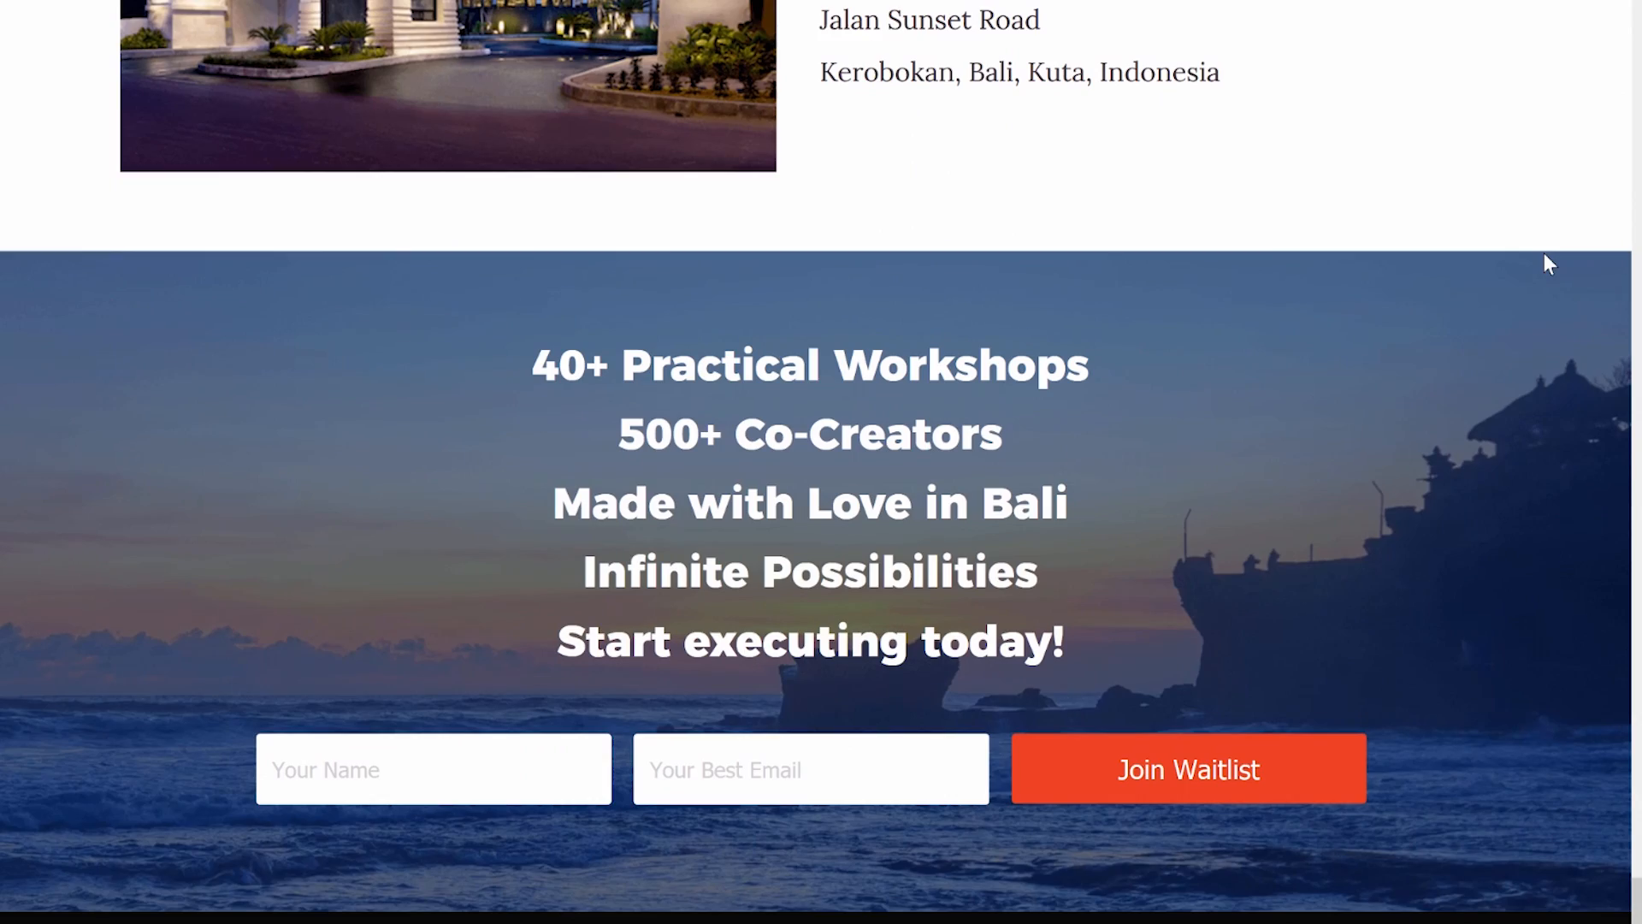
scroll(1544, 254, up, 19)
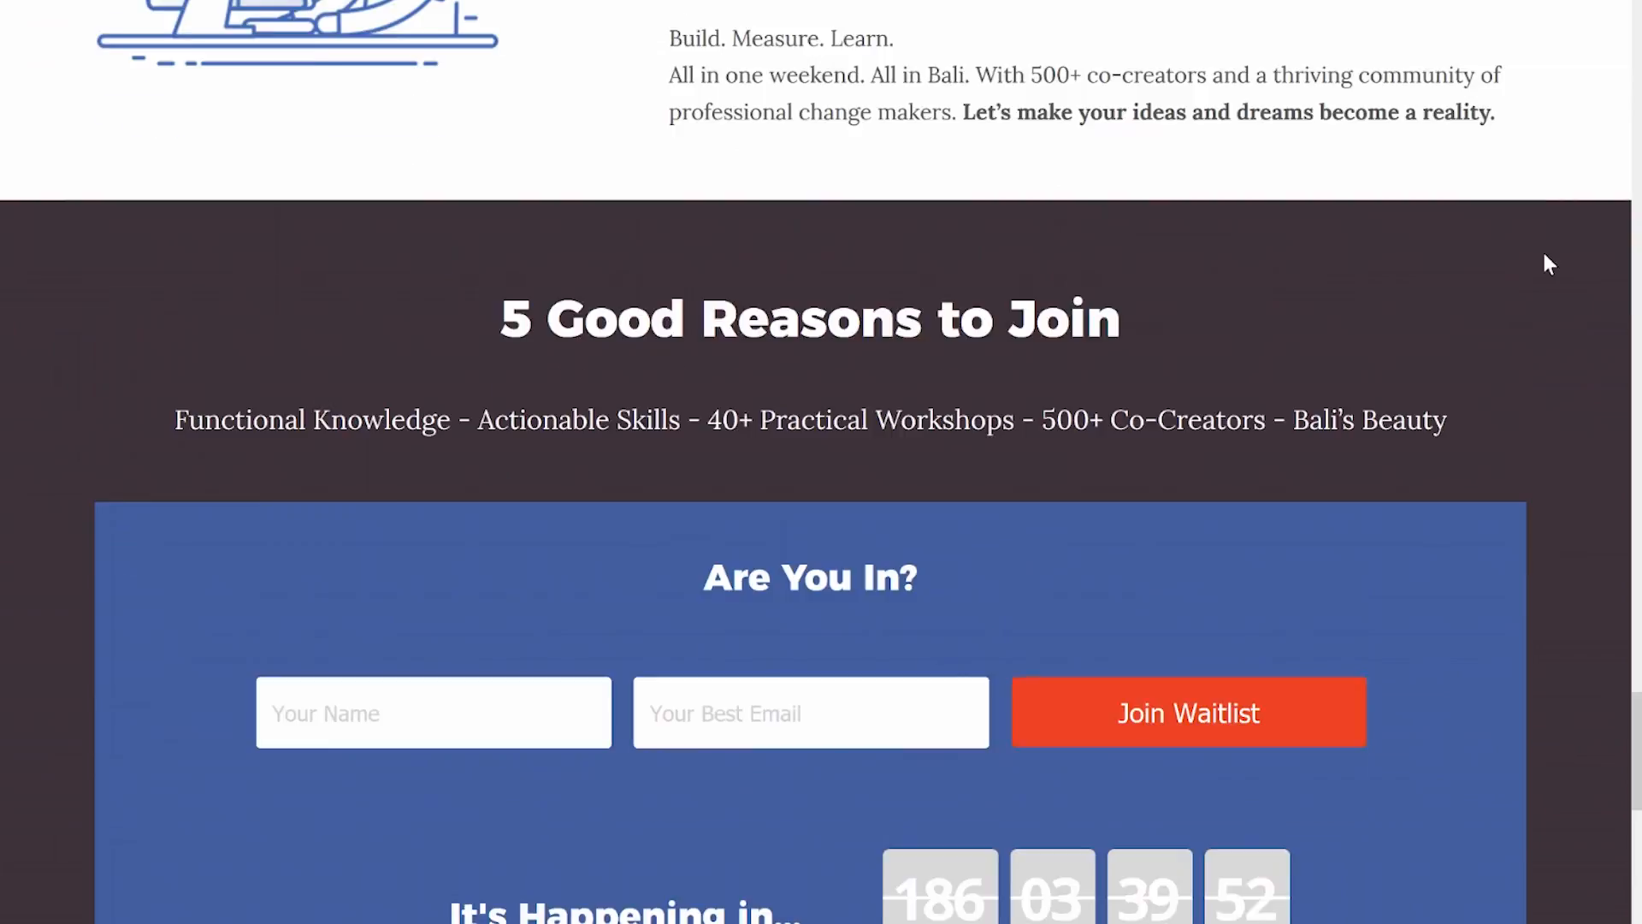
scroll(1544, 255, up, 20)
scroll(1544, 257, up, 20)
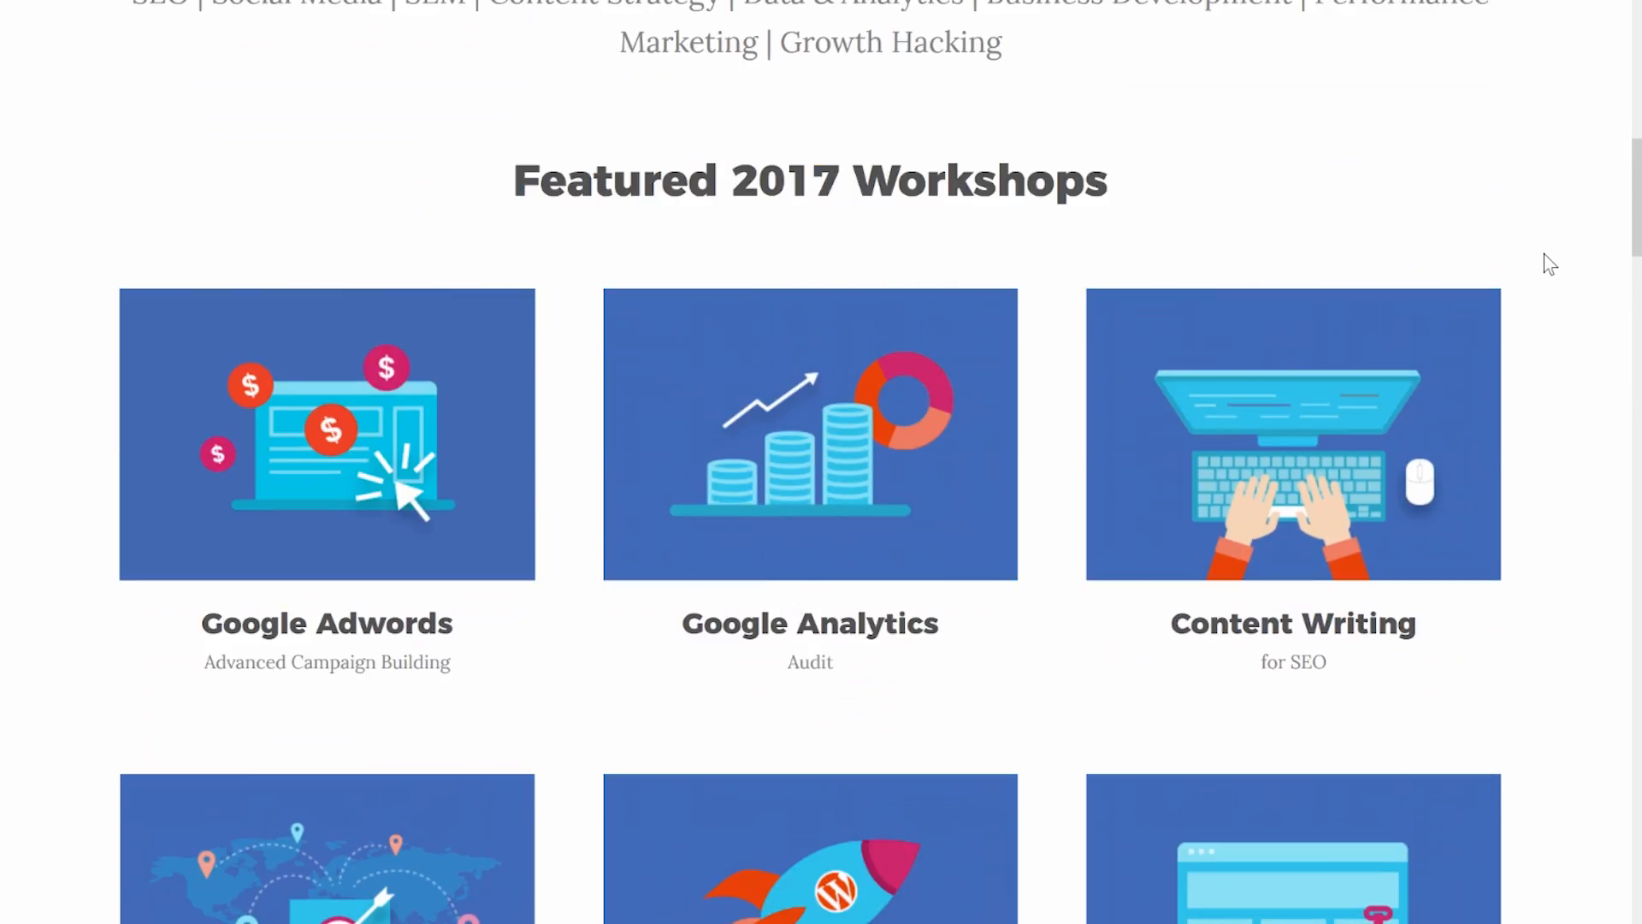
scroll(1550, 264, up, 8)
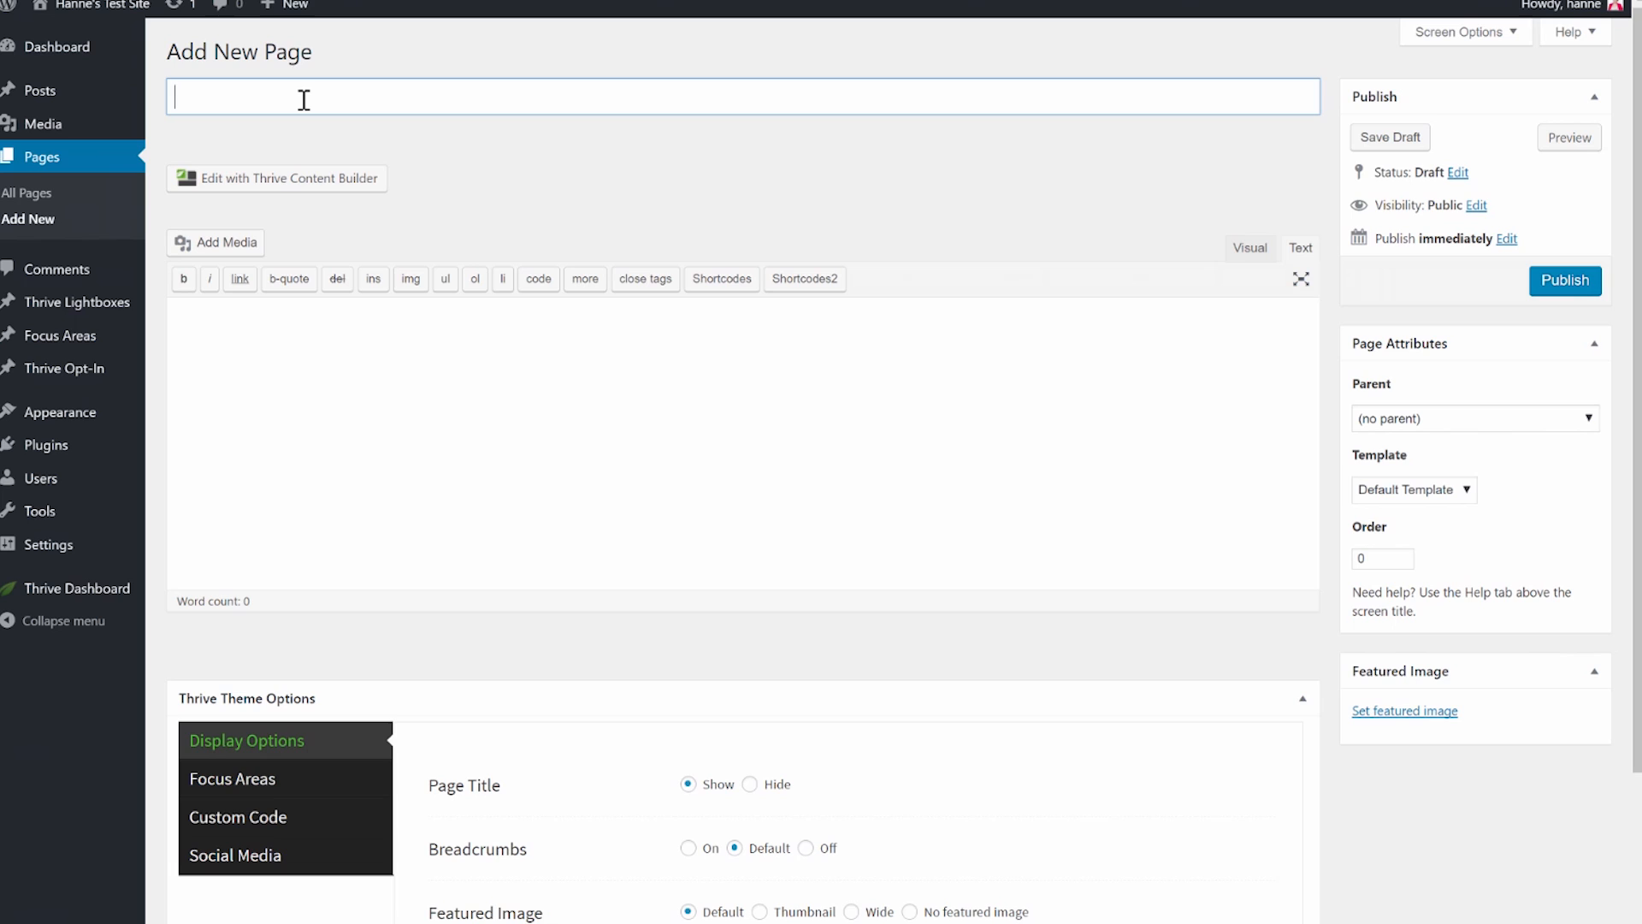
Title the new page "Event Homepage" and save it as a draft.
text(Event Homepage)
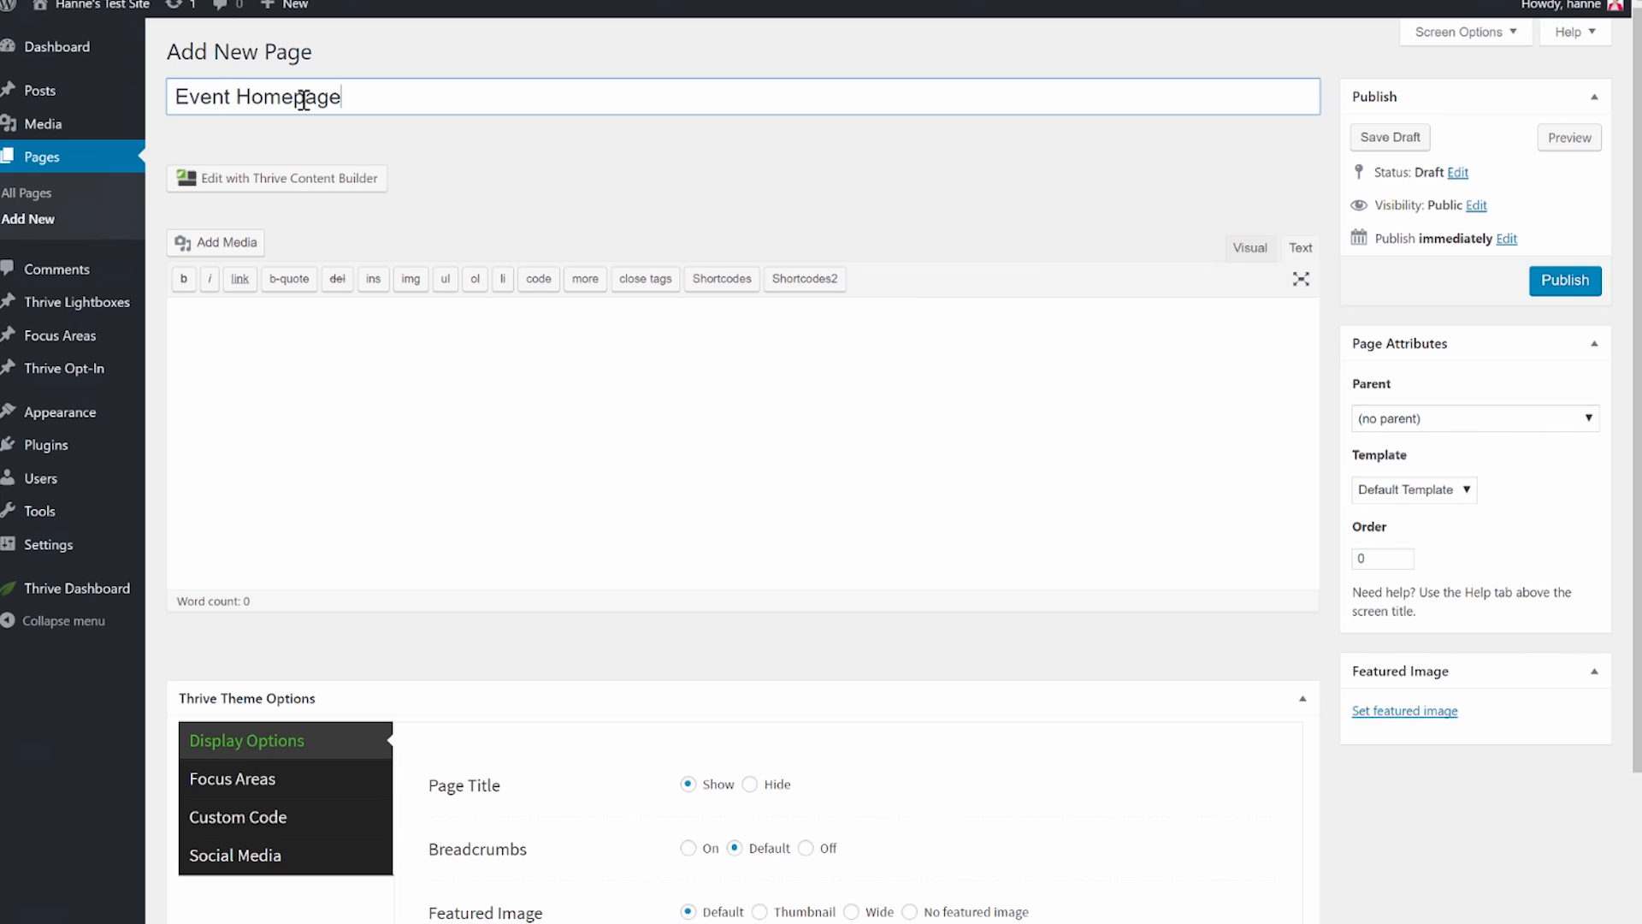
click(1390, 138)
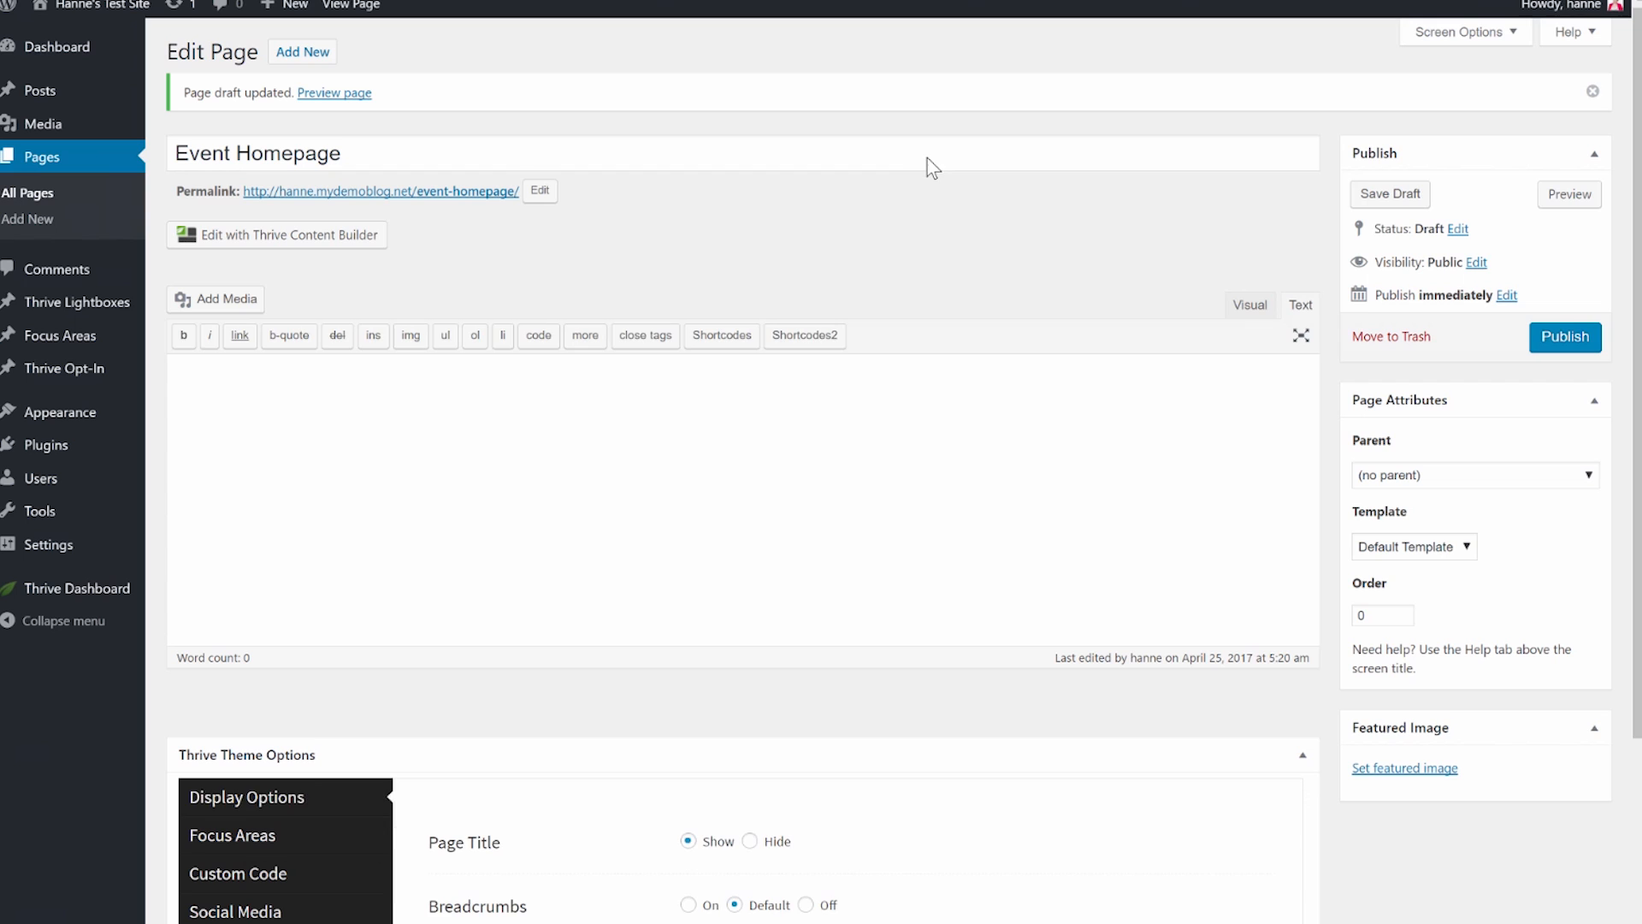
Open the page in Thrive Content Builder and load the Blank Full Width Page template from the Thrive Template Cloud.
click(318, 240)
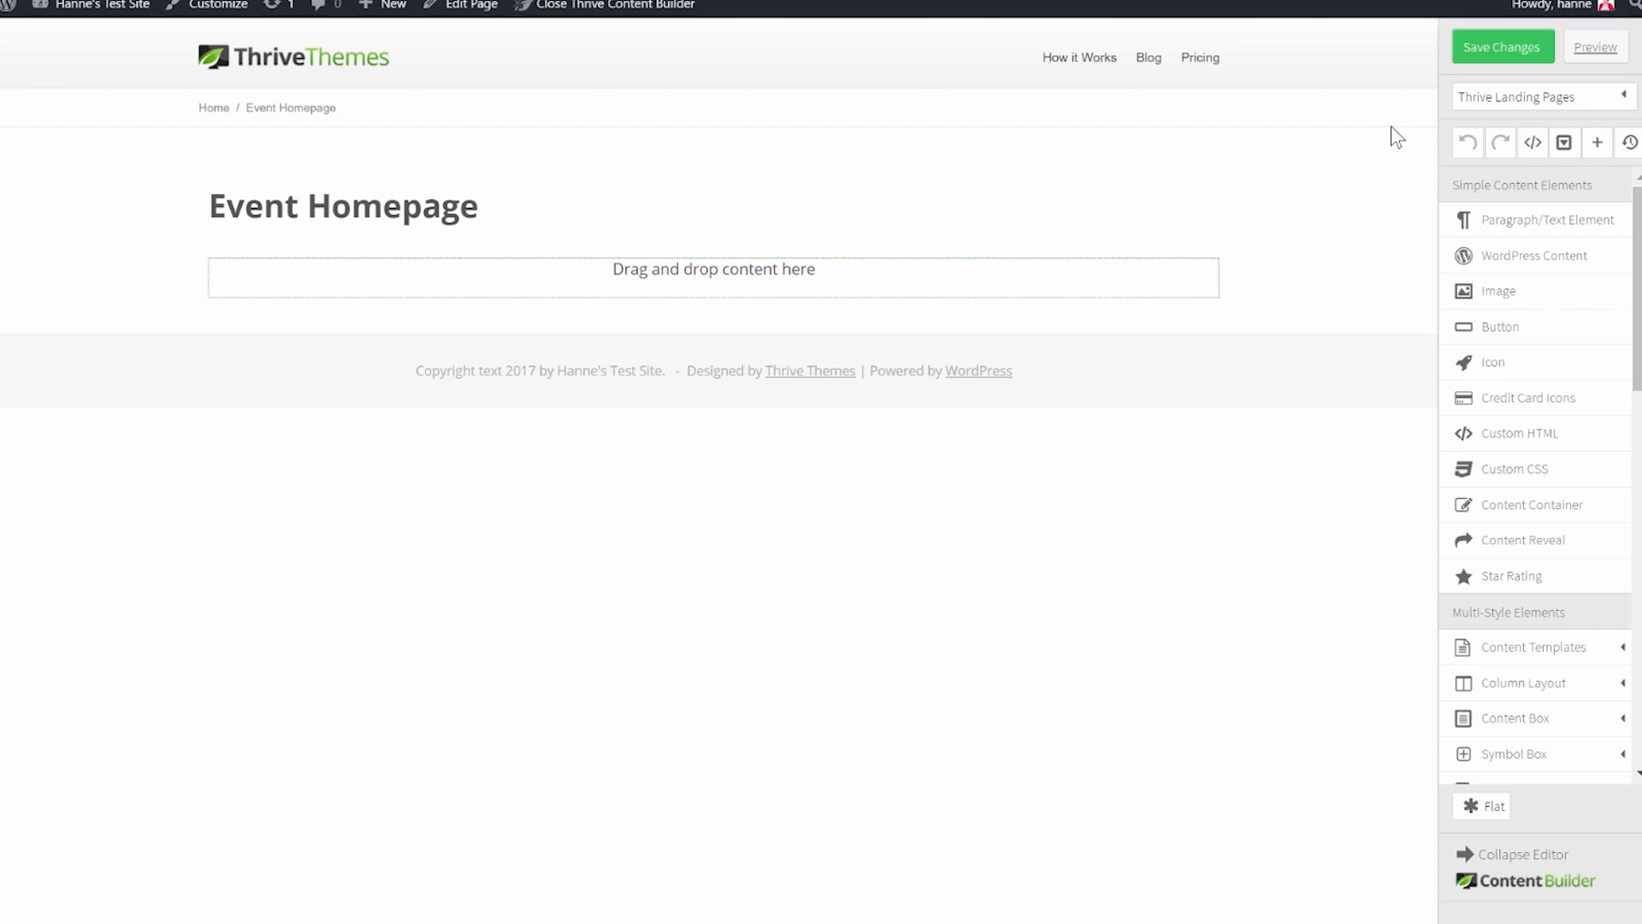
click(1589, 109)
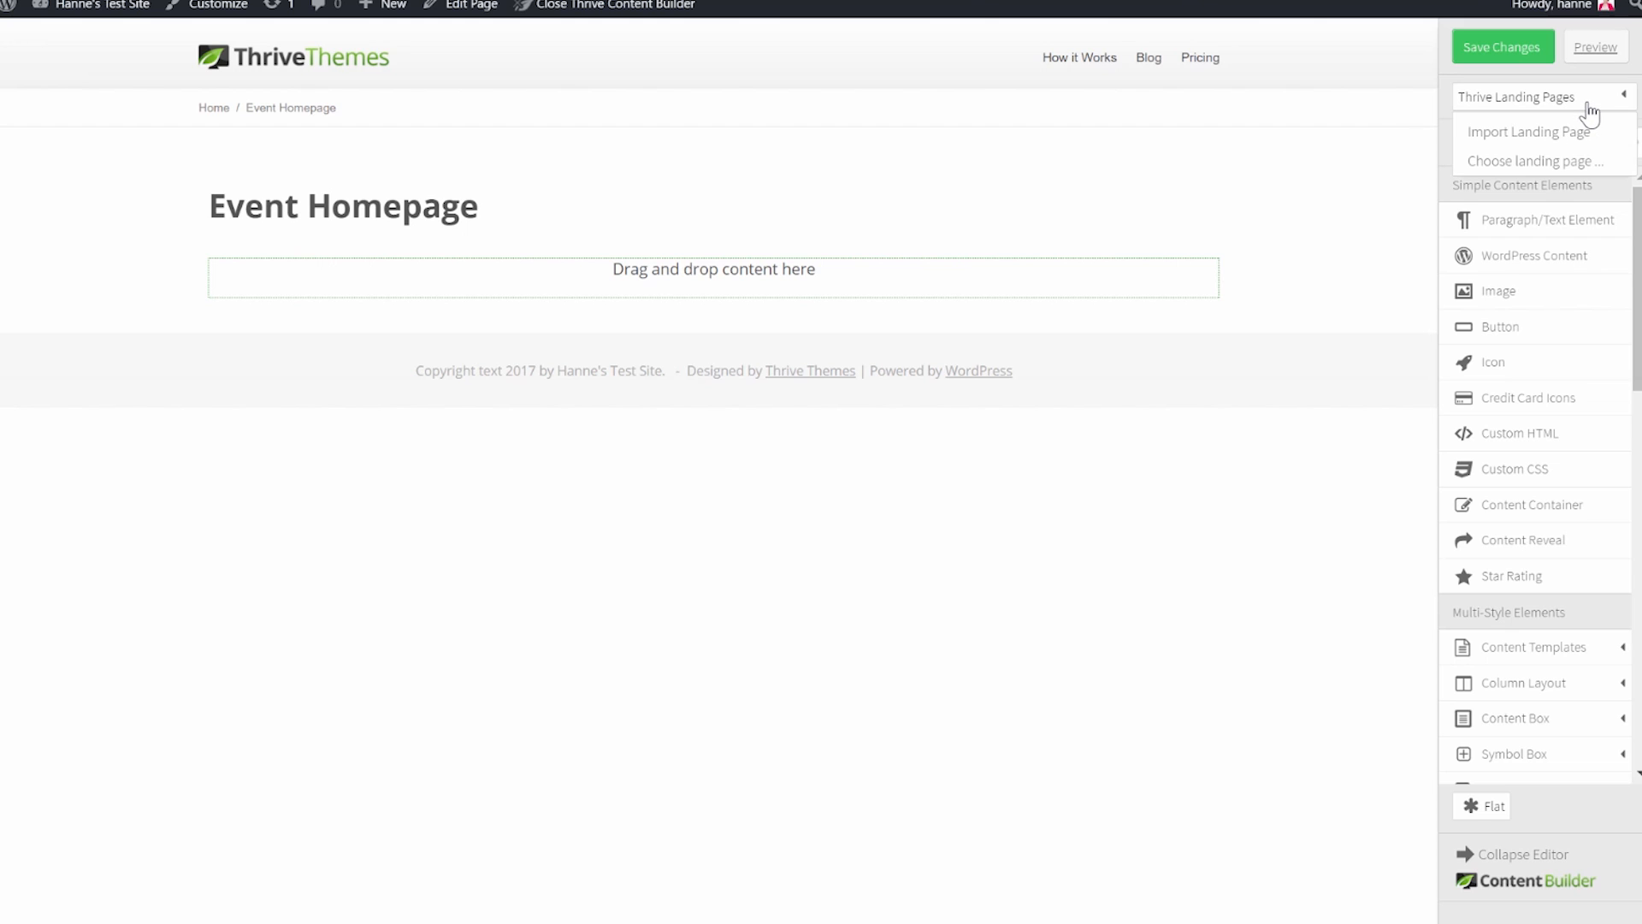
click(1554, 165)
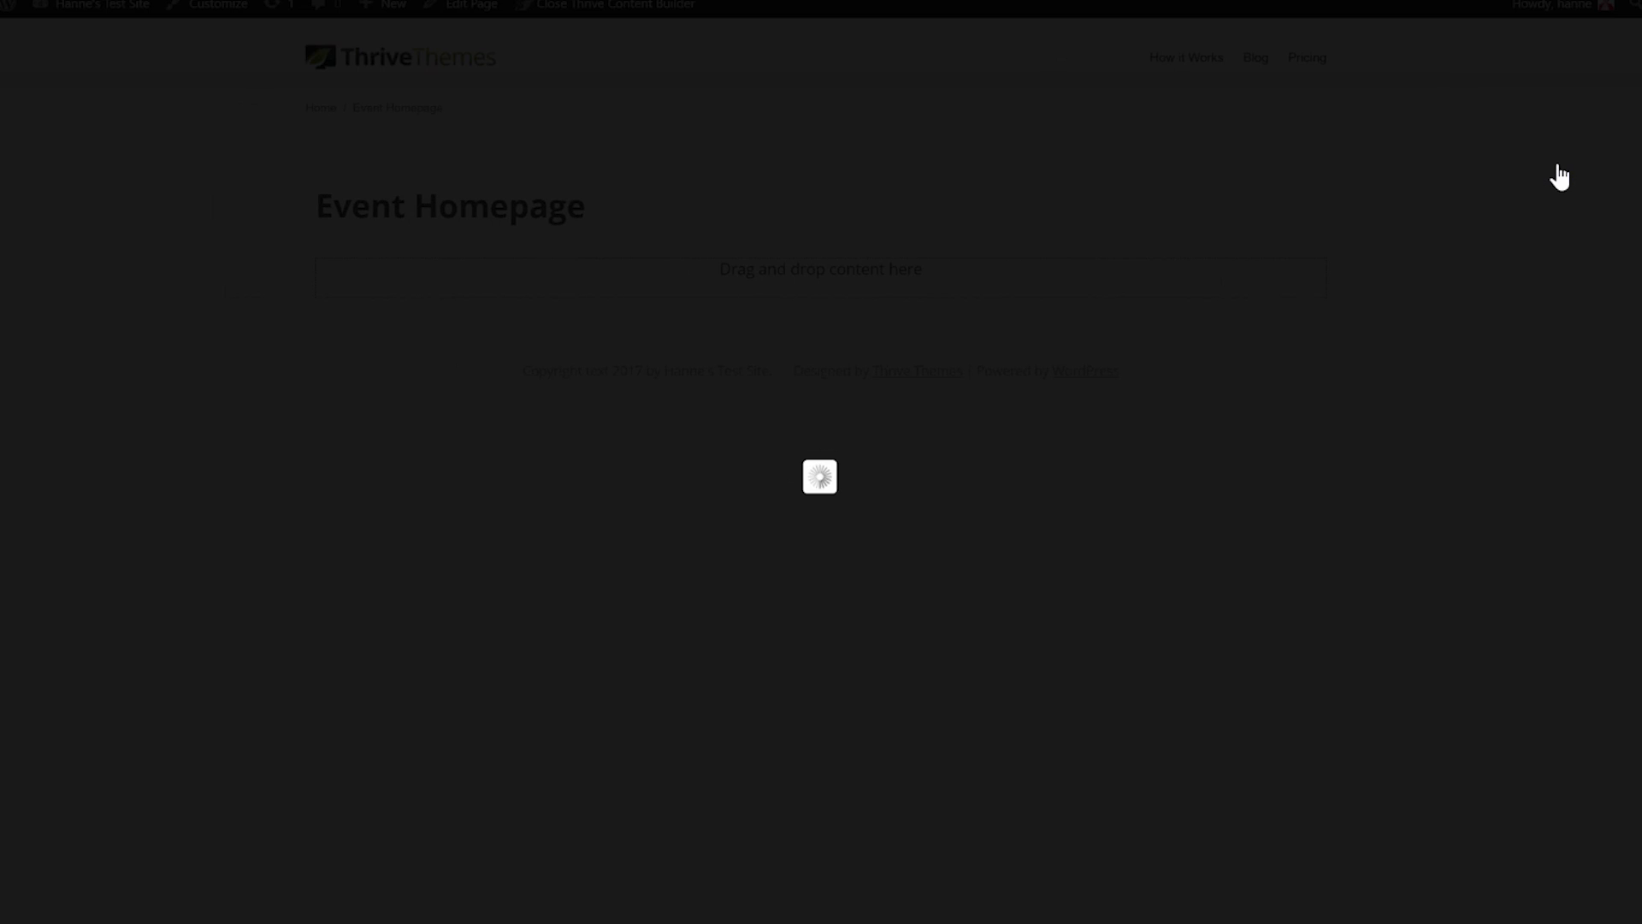
click(1063, 202)
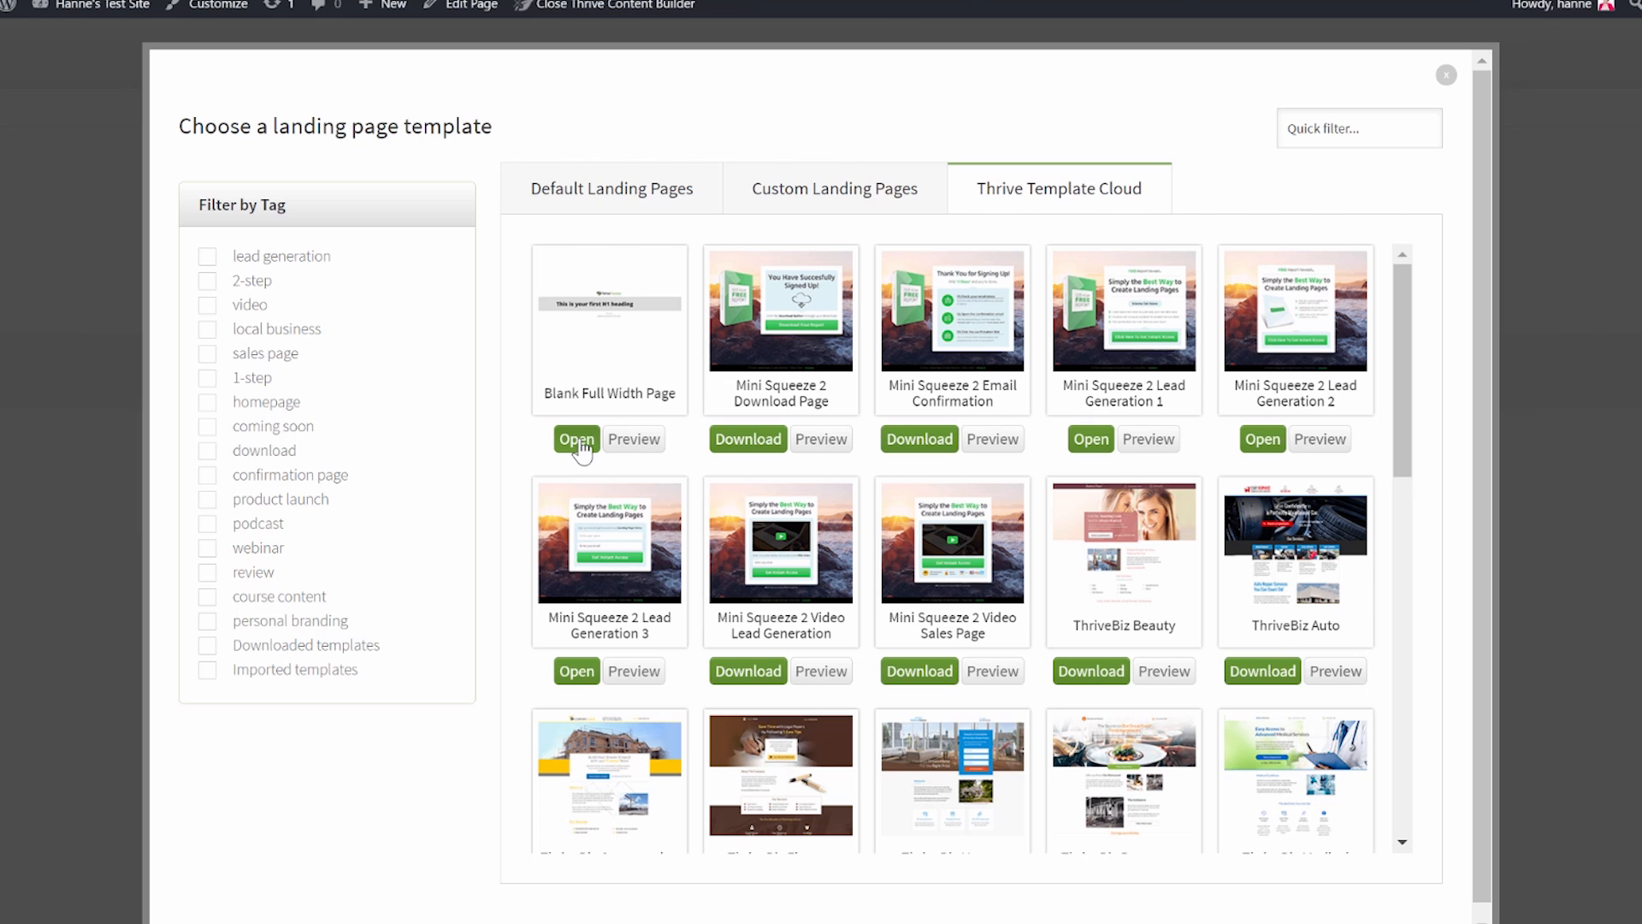
click(580, 443)
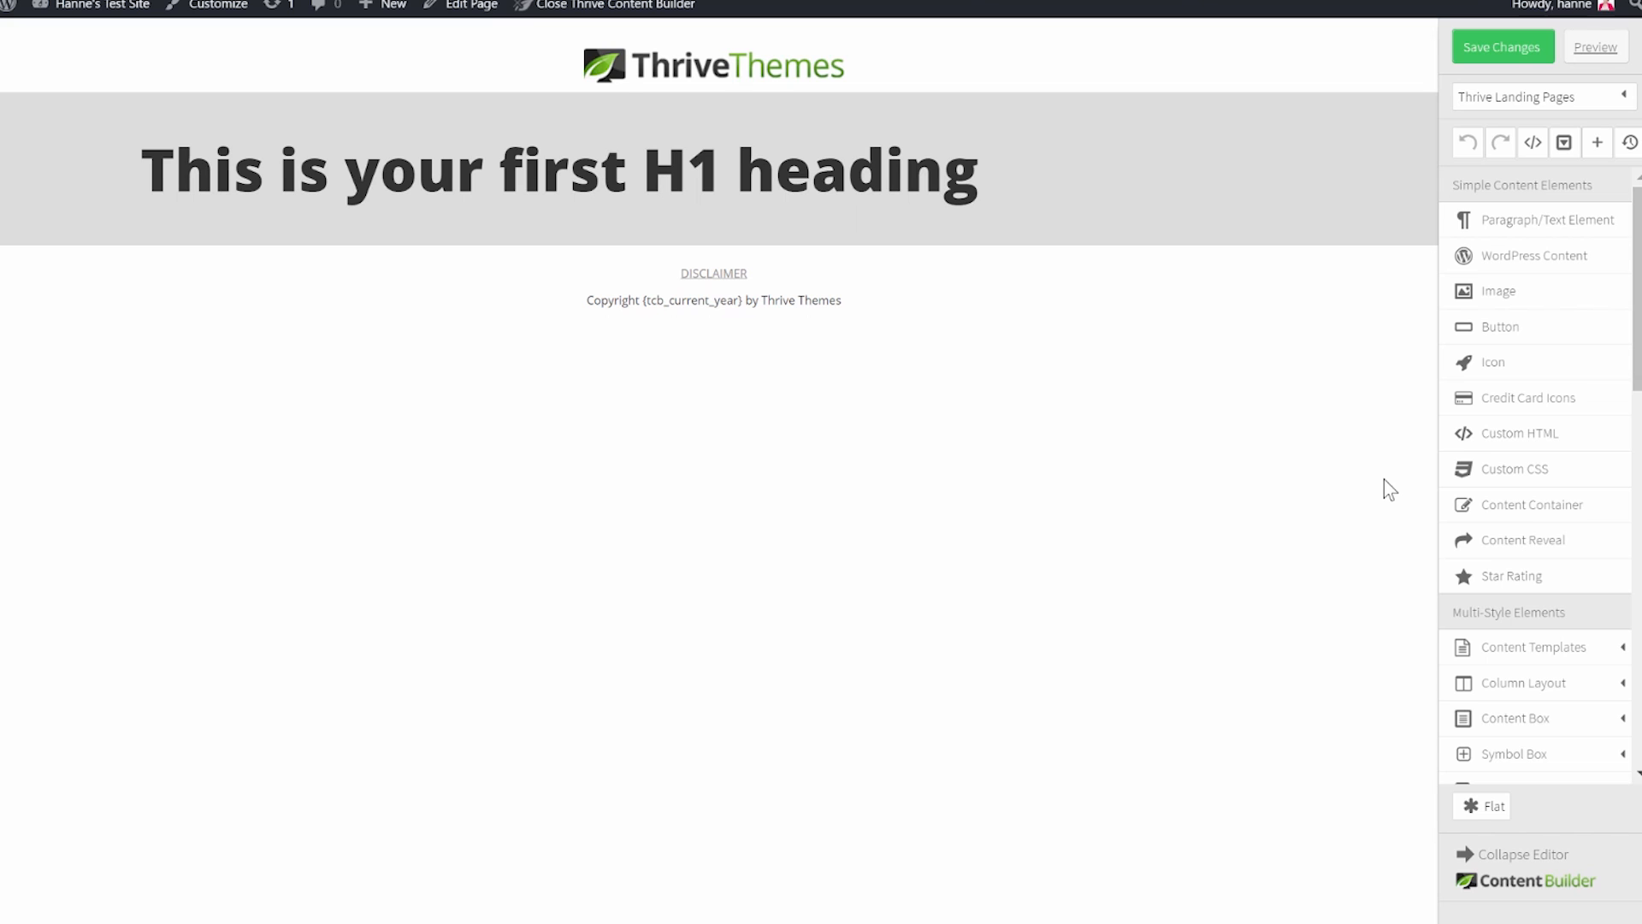
In the landing page font settings, set Heading 1 to the Montserrat 1.6em custom font with a font size of 65 px.
click(1623, 99)
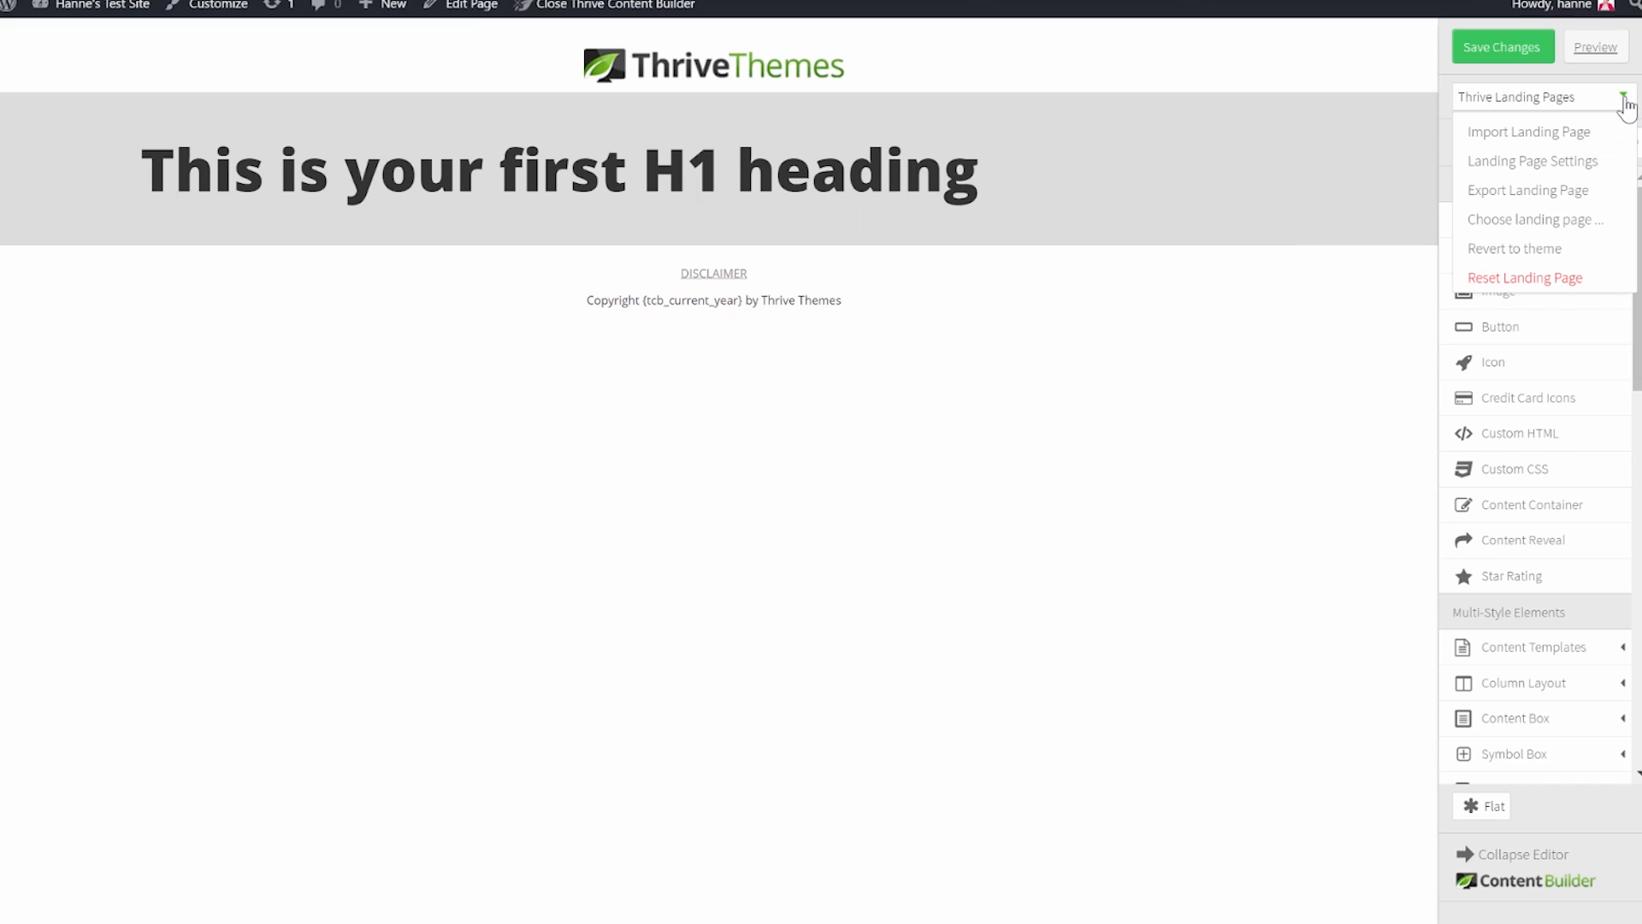
click(1589, 174)
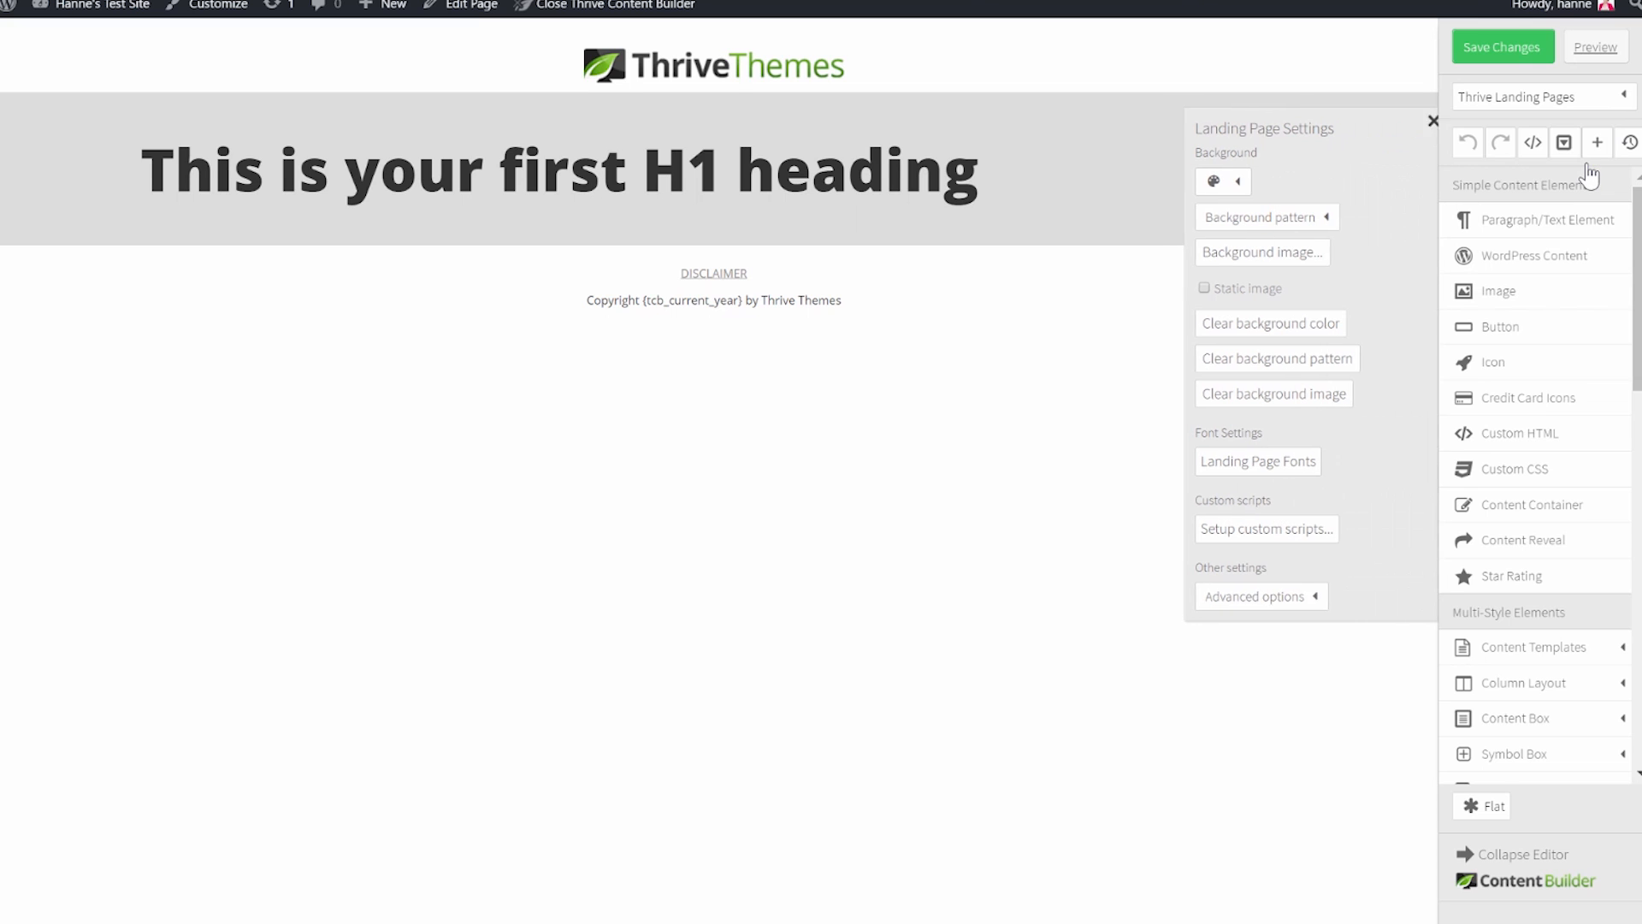
click(1287, 466)
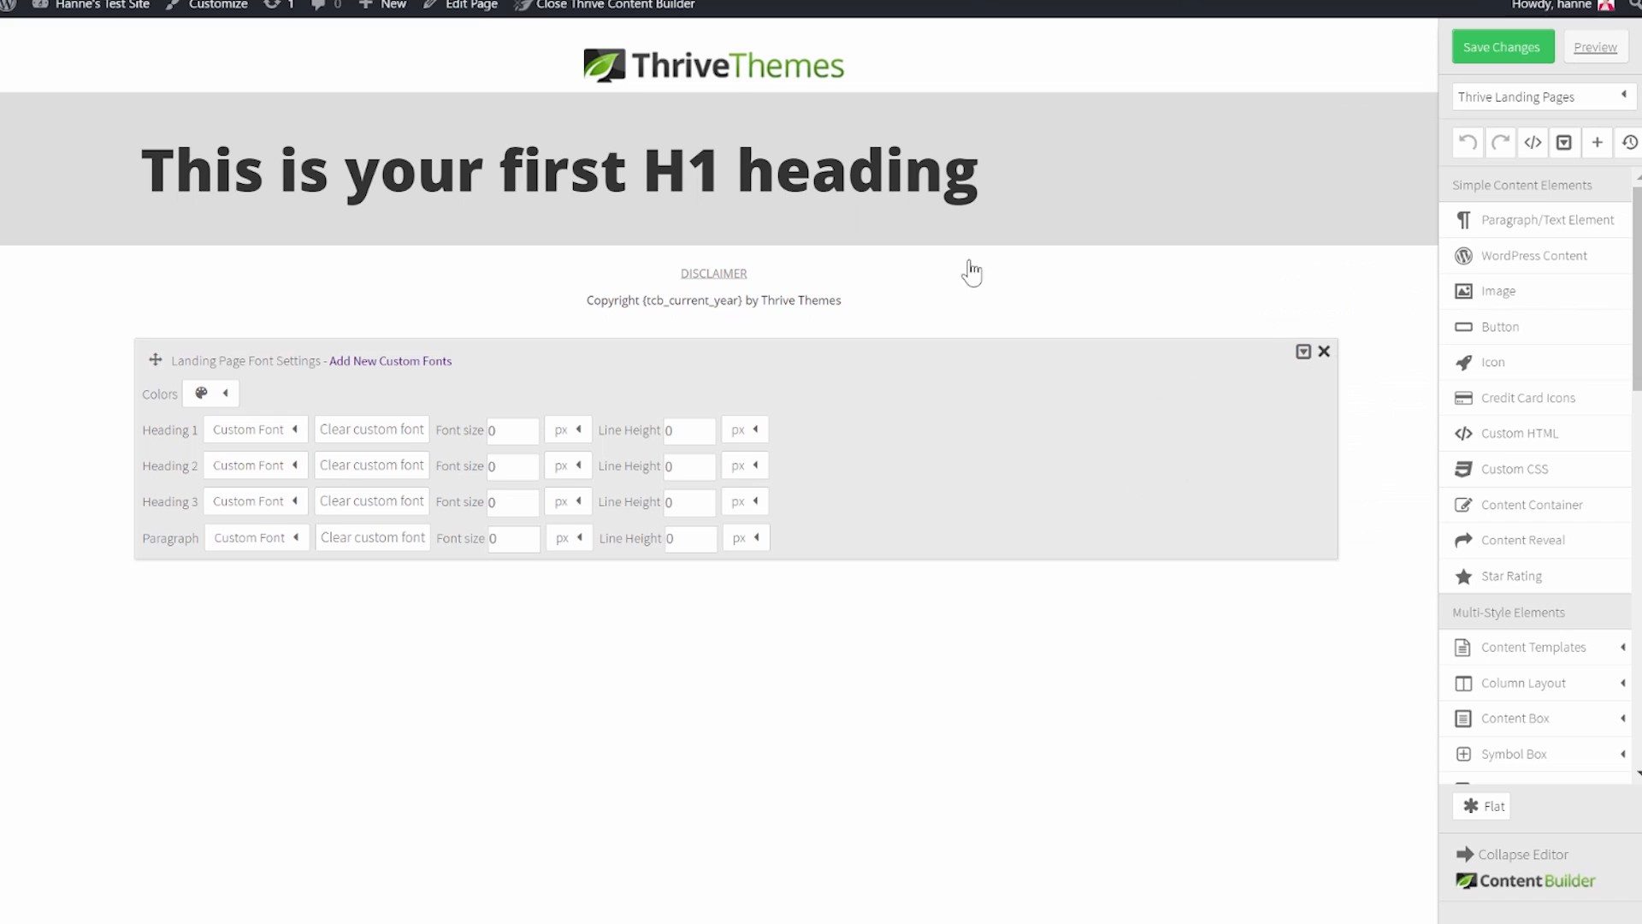
click(291, 429)
click(330, 906)
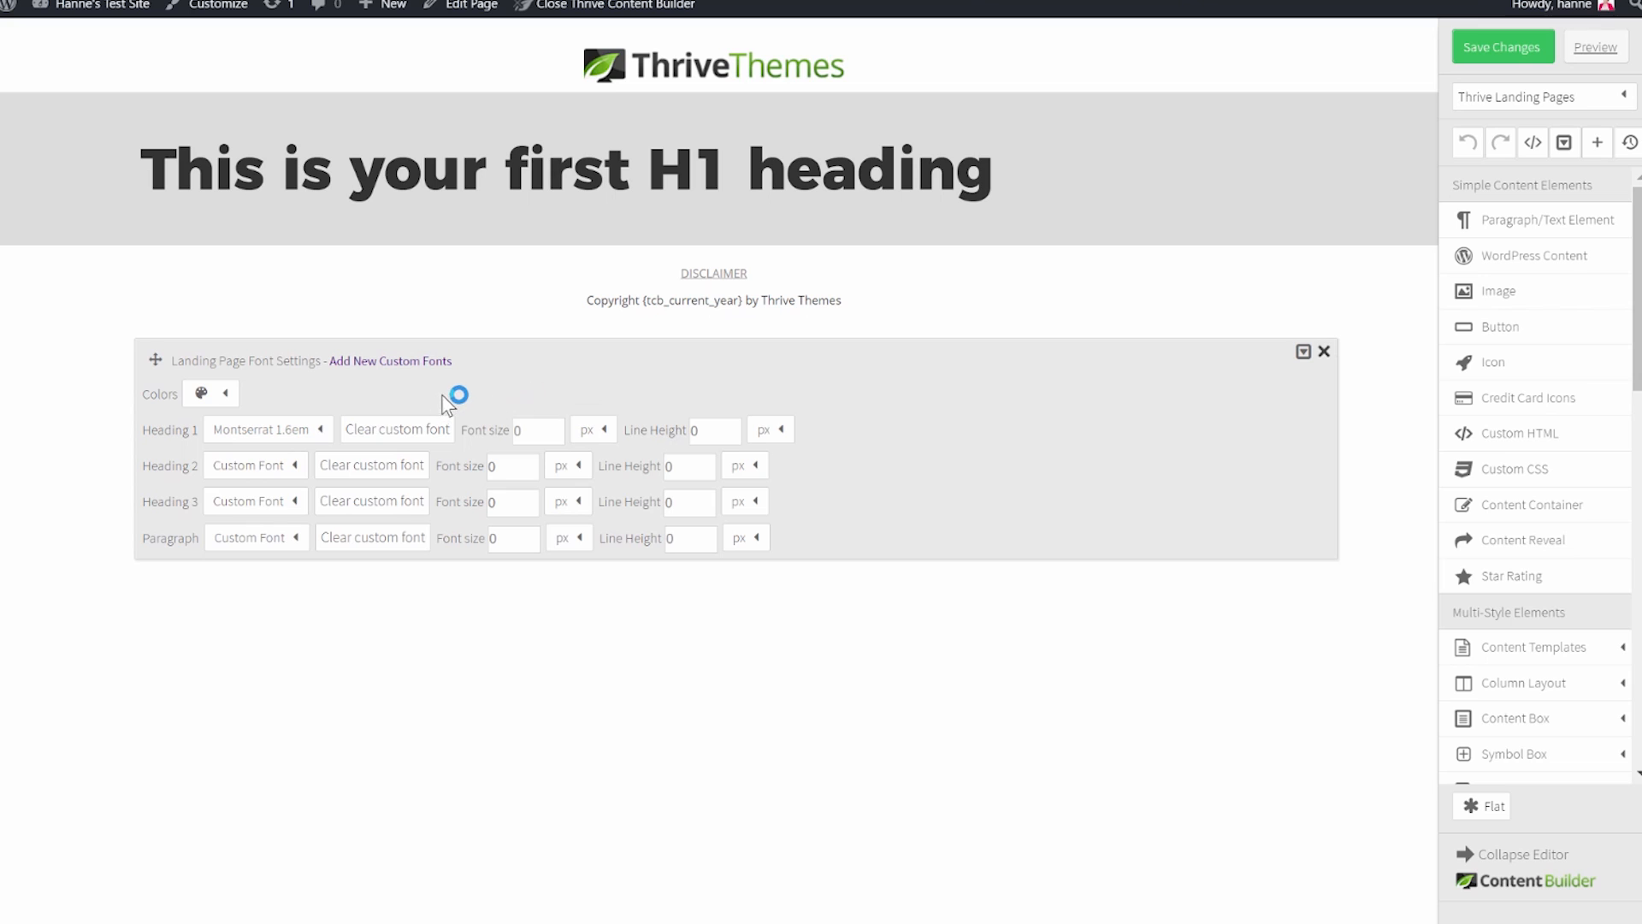
click(539, 431)
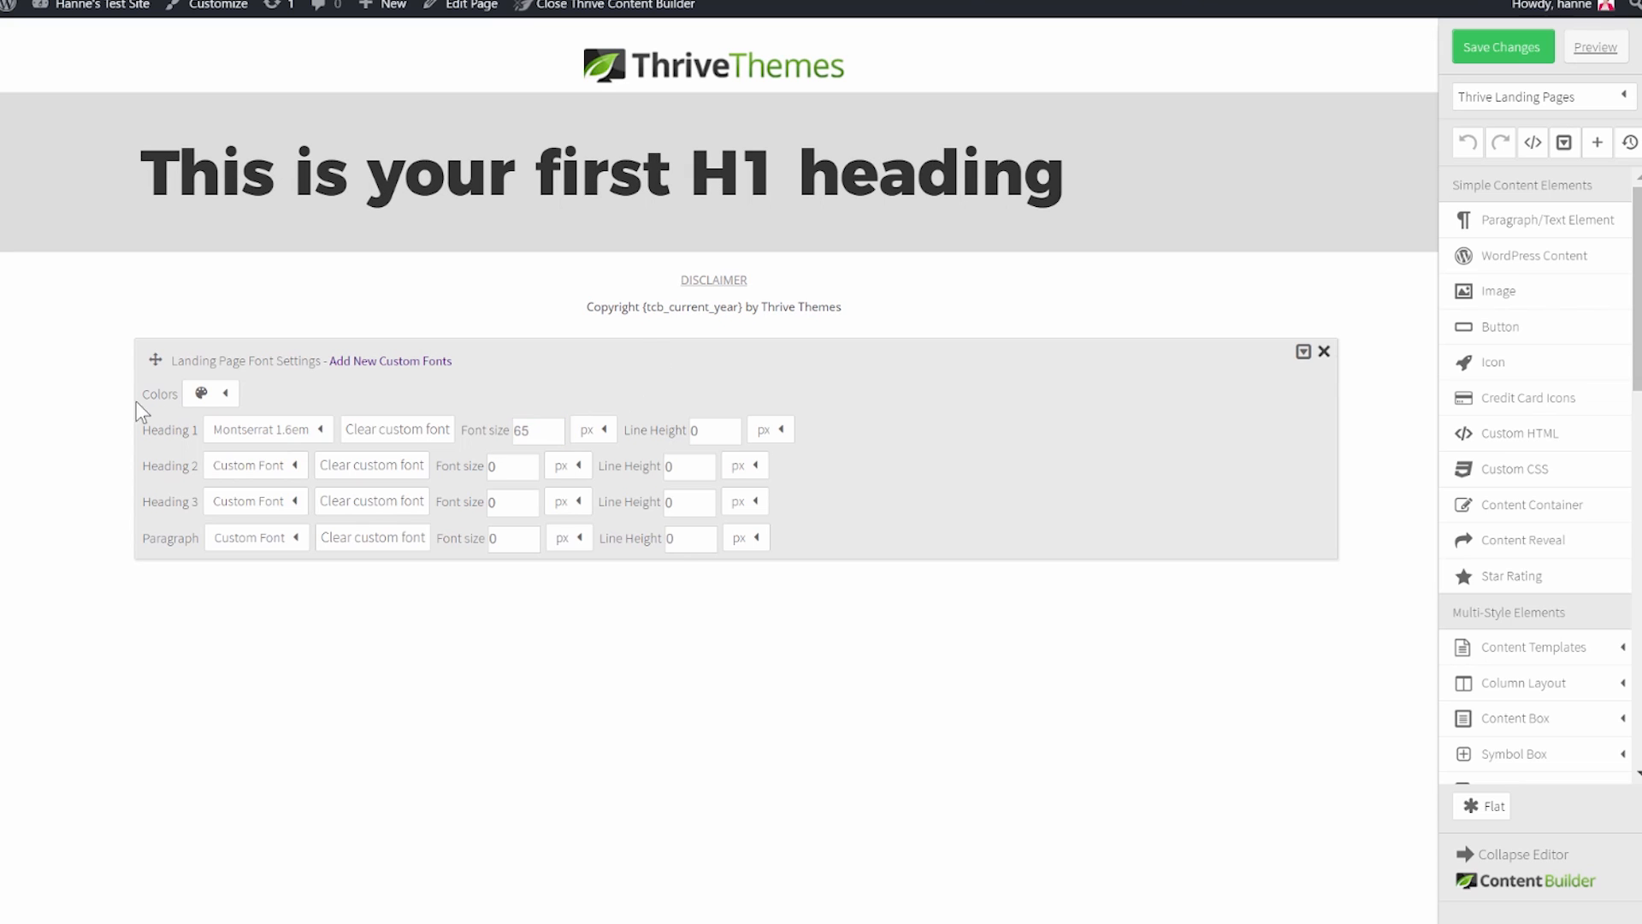
Set the landing page's H1 color to white (#ffffff).
click(204, 394)
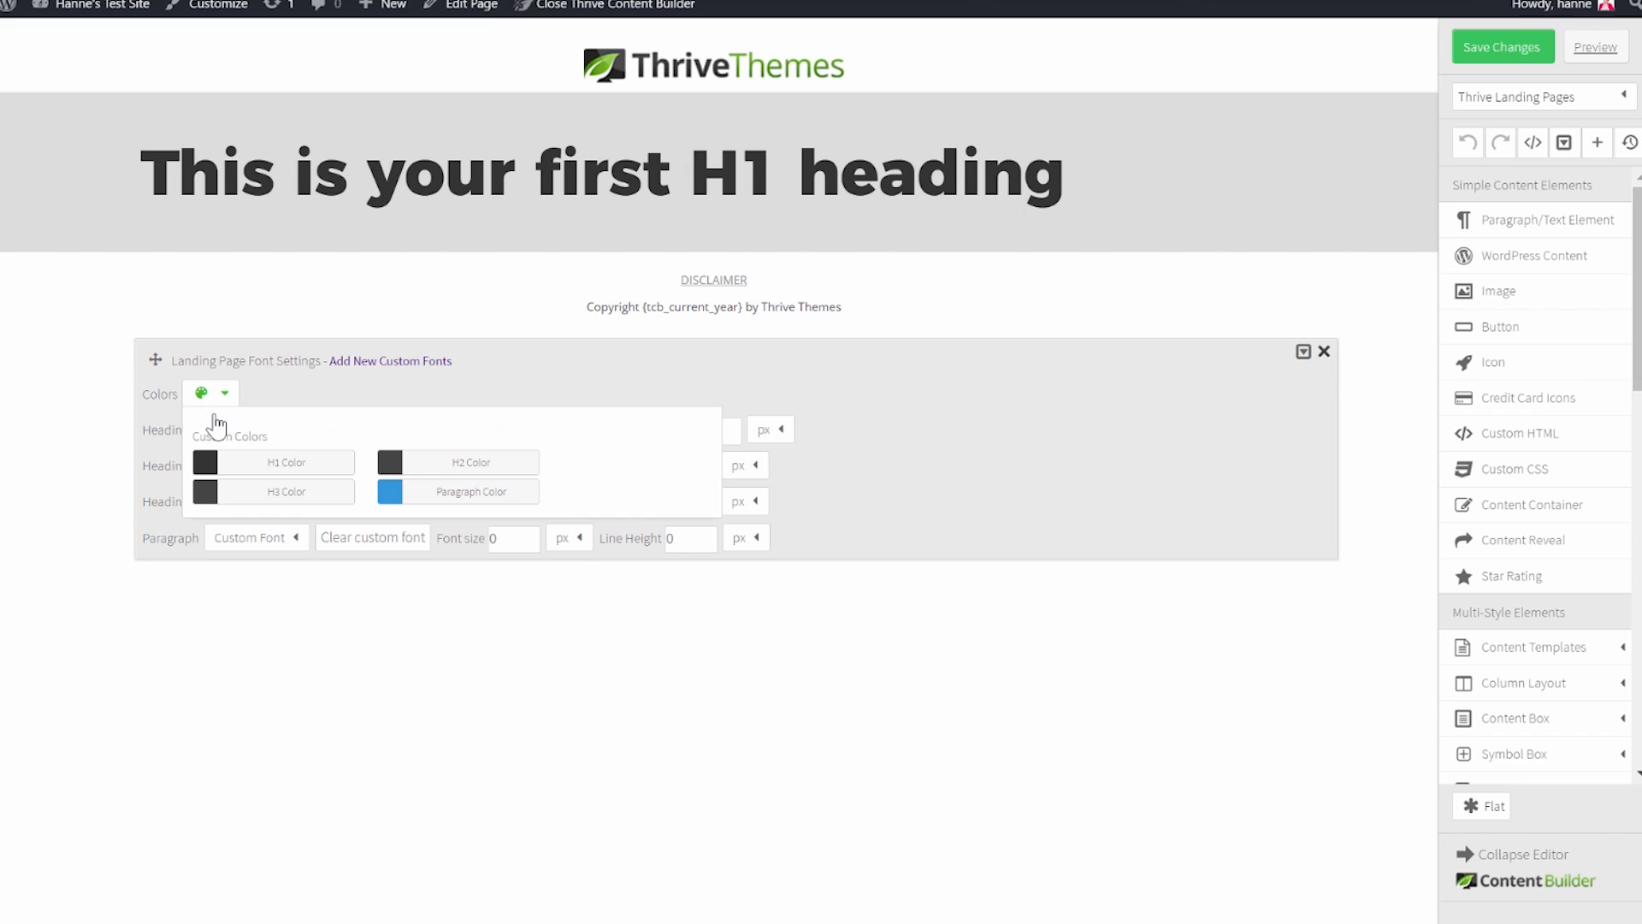
click(251, 466)
click(598, 399)
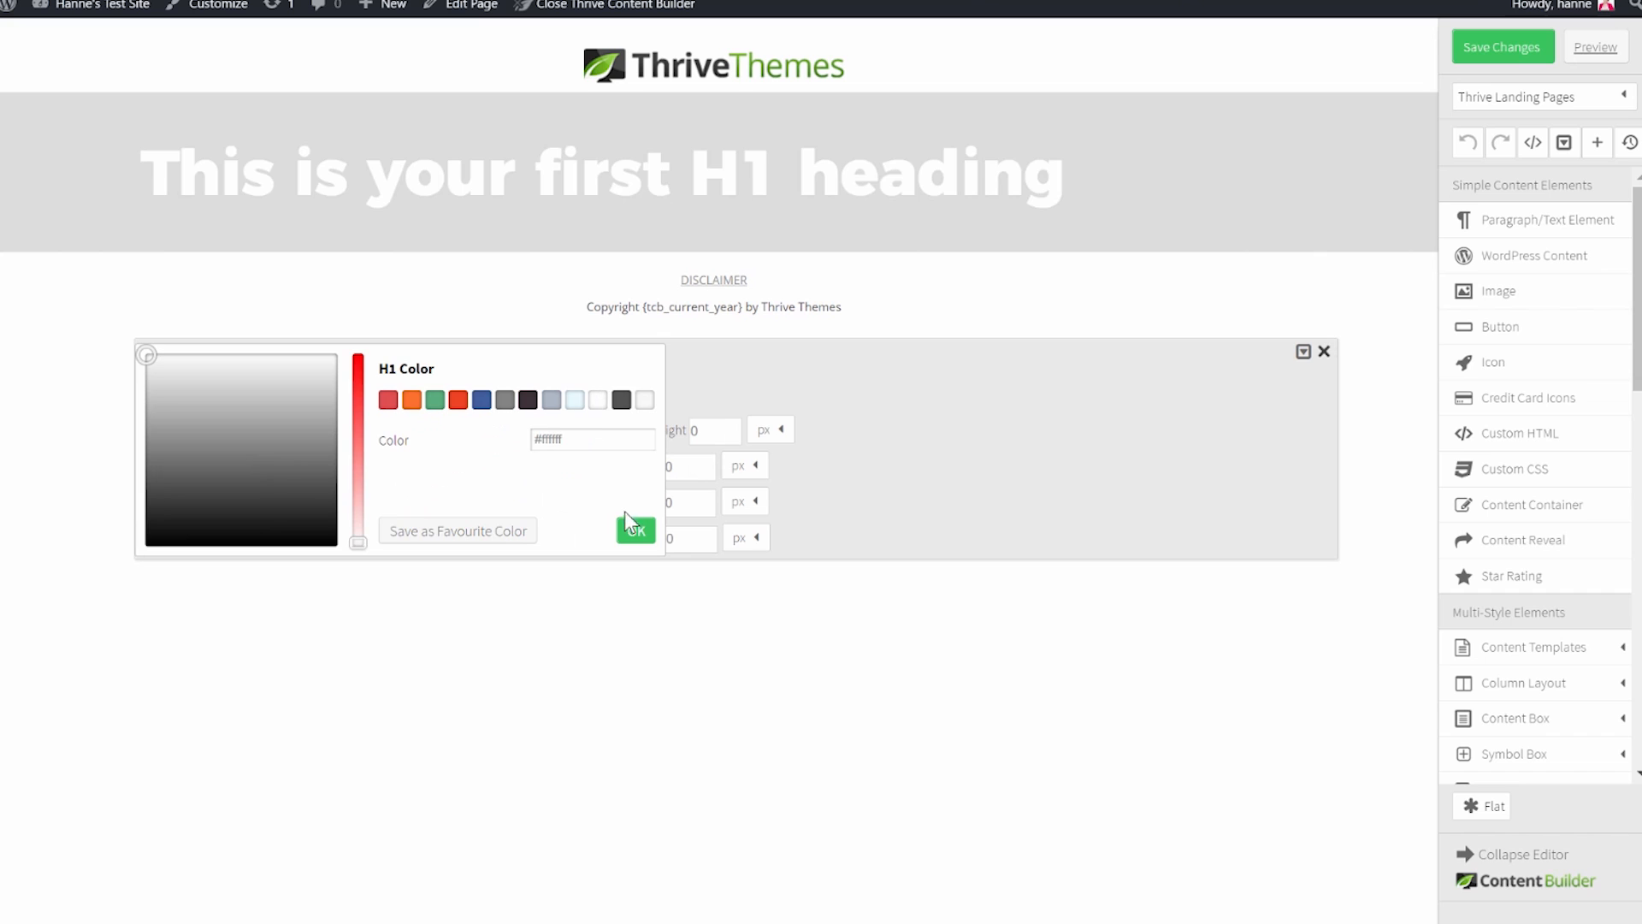
click(635, 530)
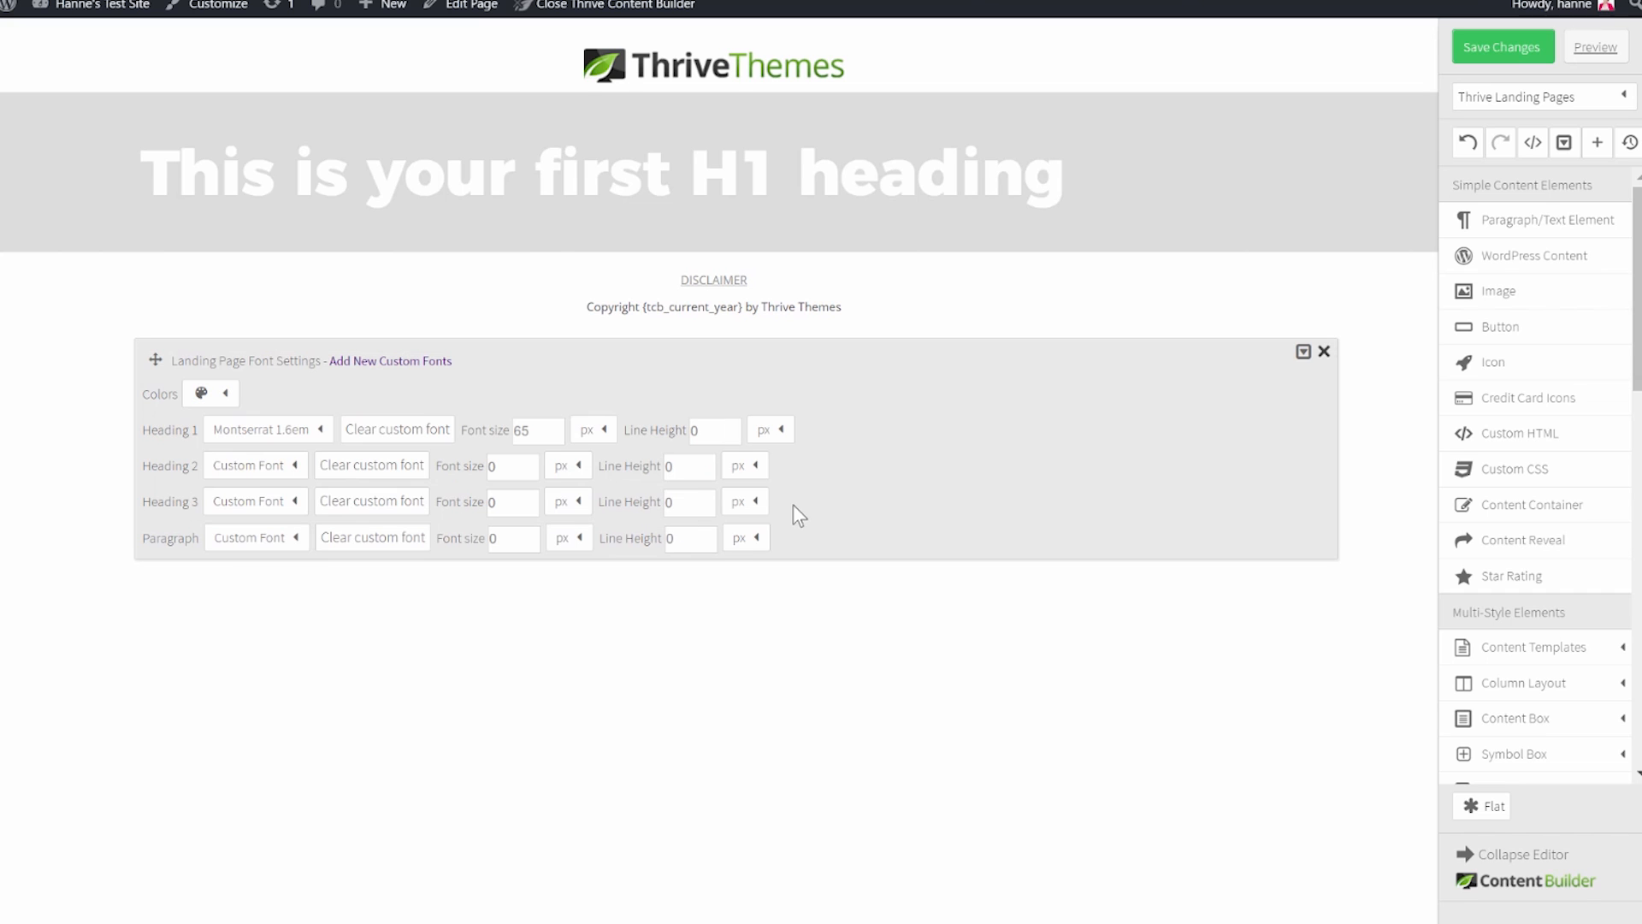
Set Heading 2 to Montserrat 1.6em at 42 px and choose dark heading and paragraph colors, with #3c3237 for the paragraph.
click(296, 469)
click(340, 803)
click(225, 393)
click(494, 467)
click(622, 401)
click(635, 531)
click(342, 489)
click(621, 401)
click(635, 531)
click(470, 491)
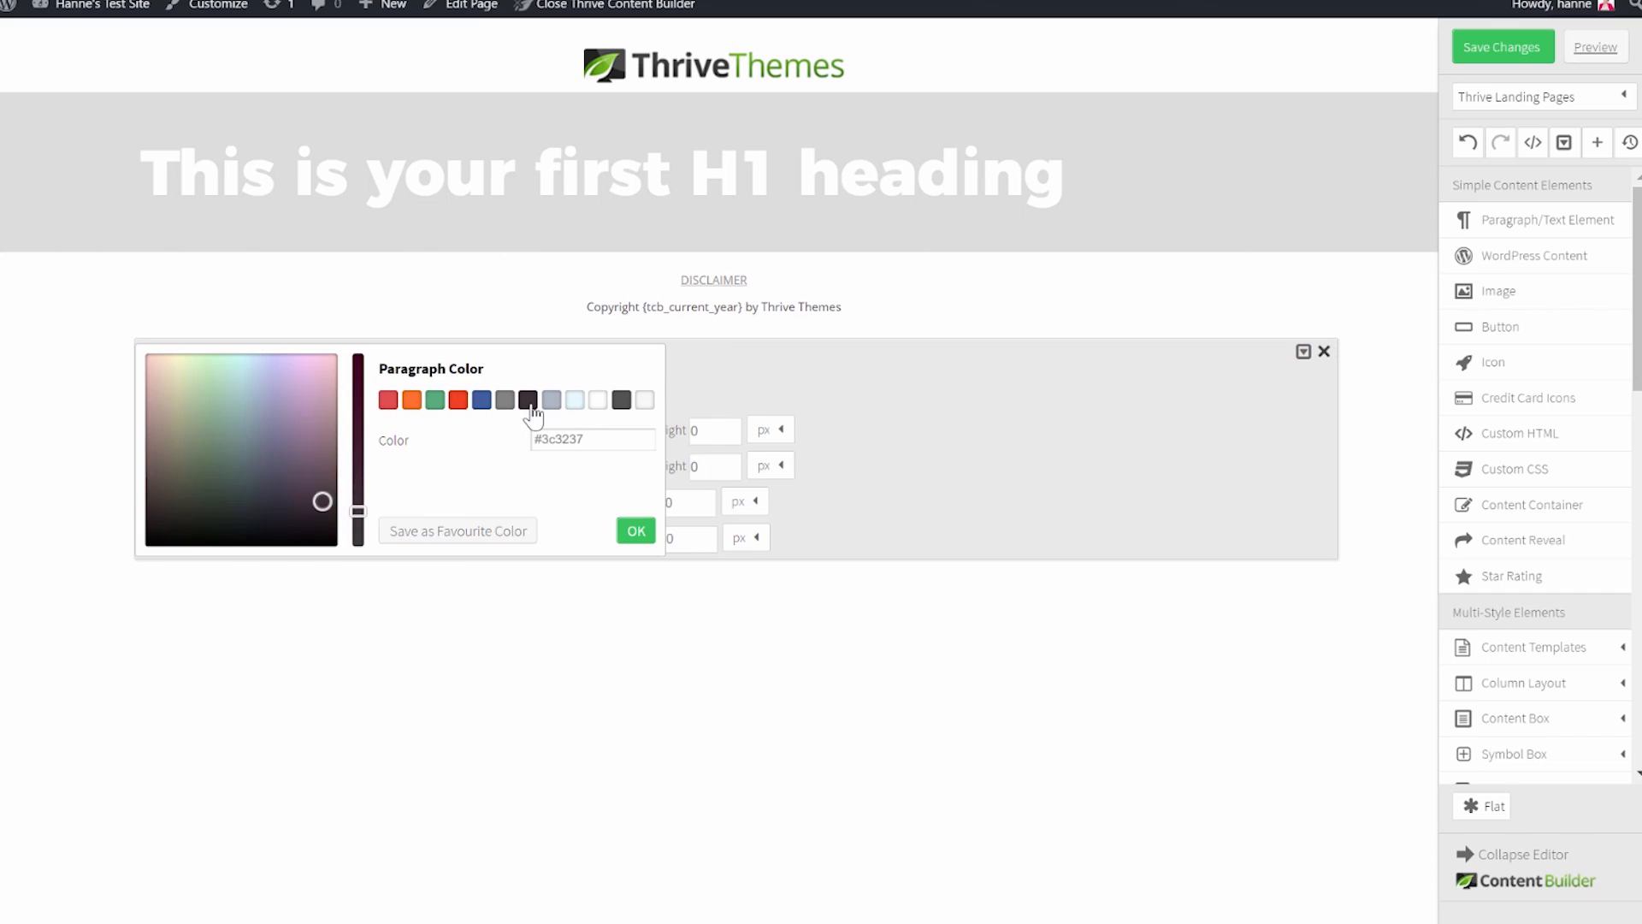
click(622, 401)
click(635, 530)
Set the landing page's Heading 3 font to Montserrat 1.6em and the paragraph font to Lora 1.6em.
click(287, 503)
scroll(333, 684, down, 2)
click(341, 849)
click(287, 537)
scroll(336, 817, down, 2)
click(268, 627)
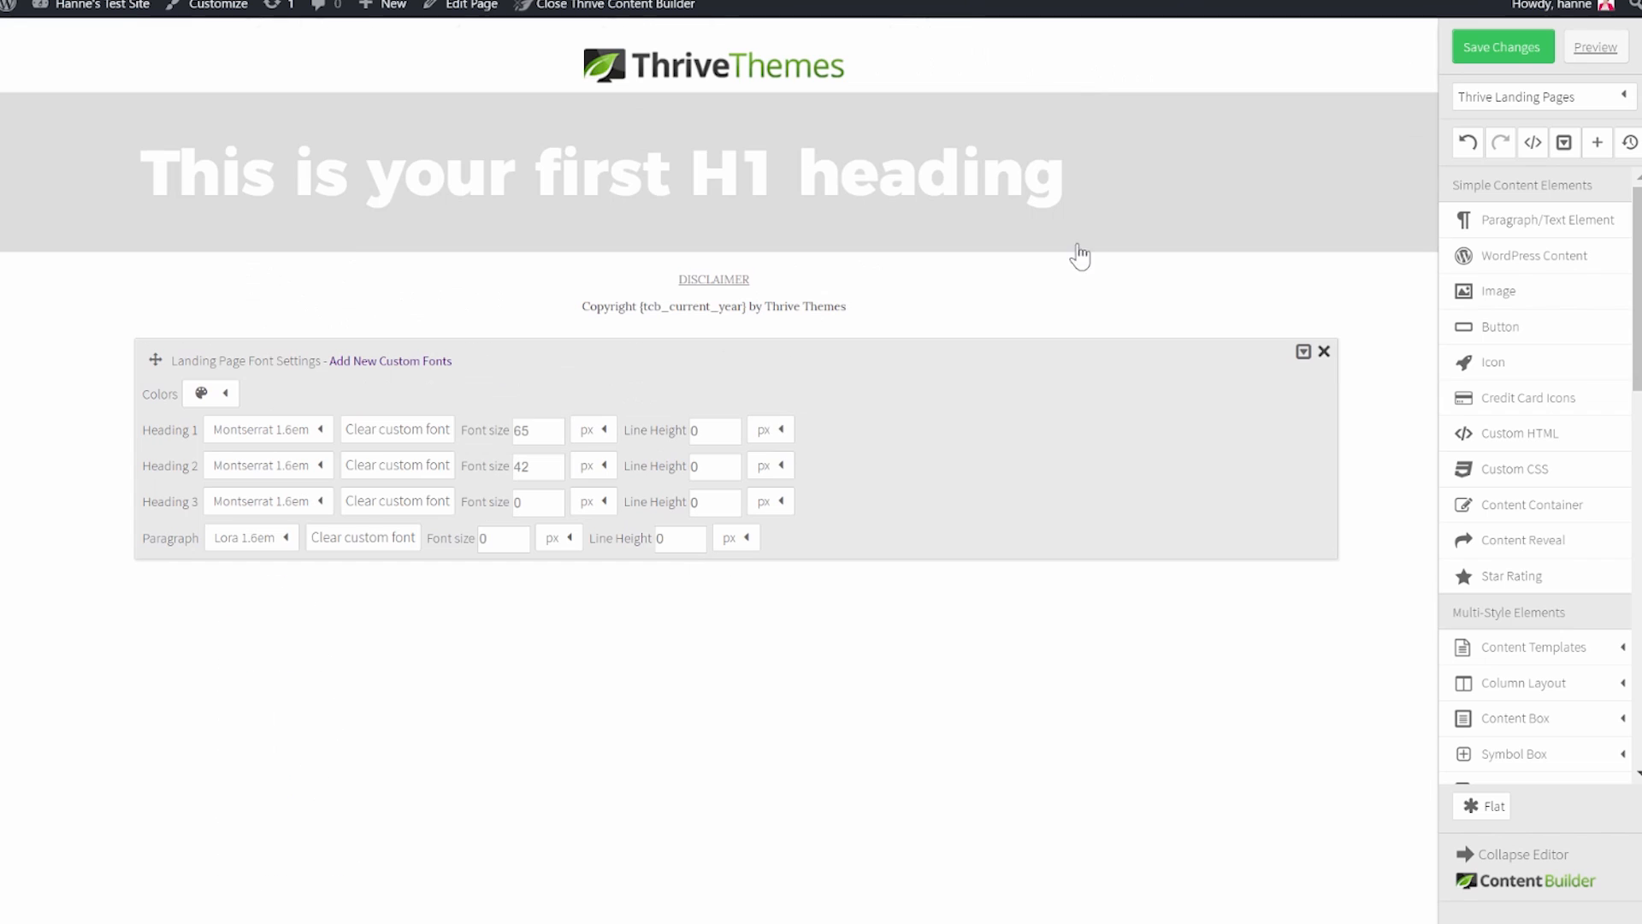
click(1328, 354)
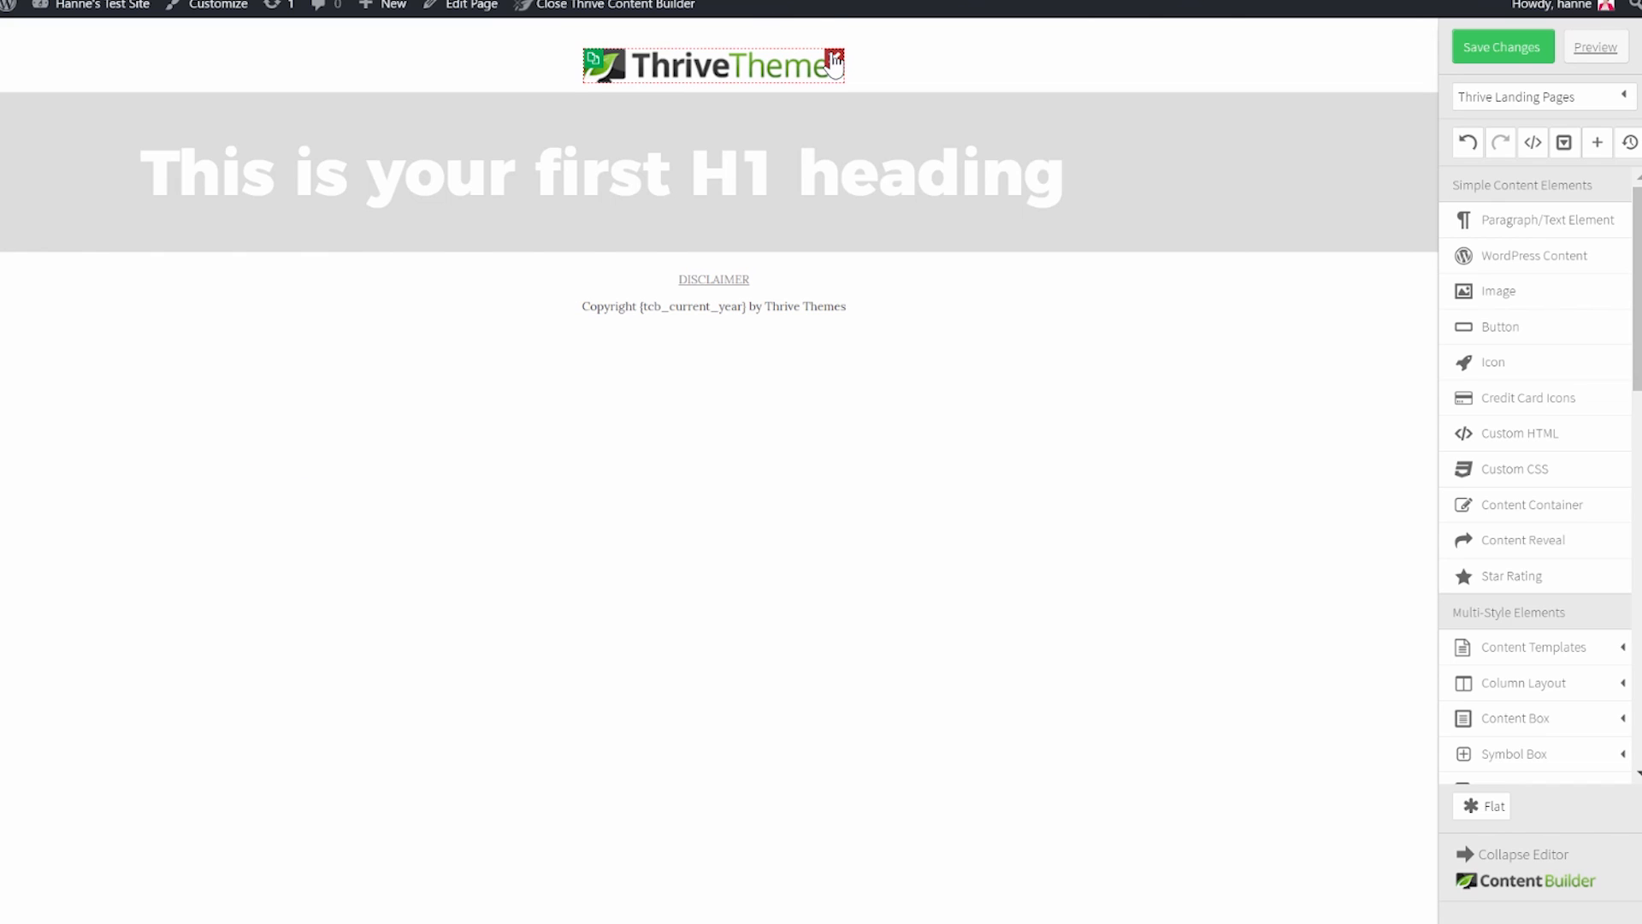
Remove the Thrive Themes logo above the heading and insert the DMSS_LOGO_SQUARE-small image from the media library in its place.
click(834, 65)
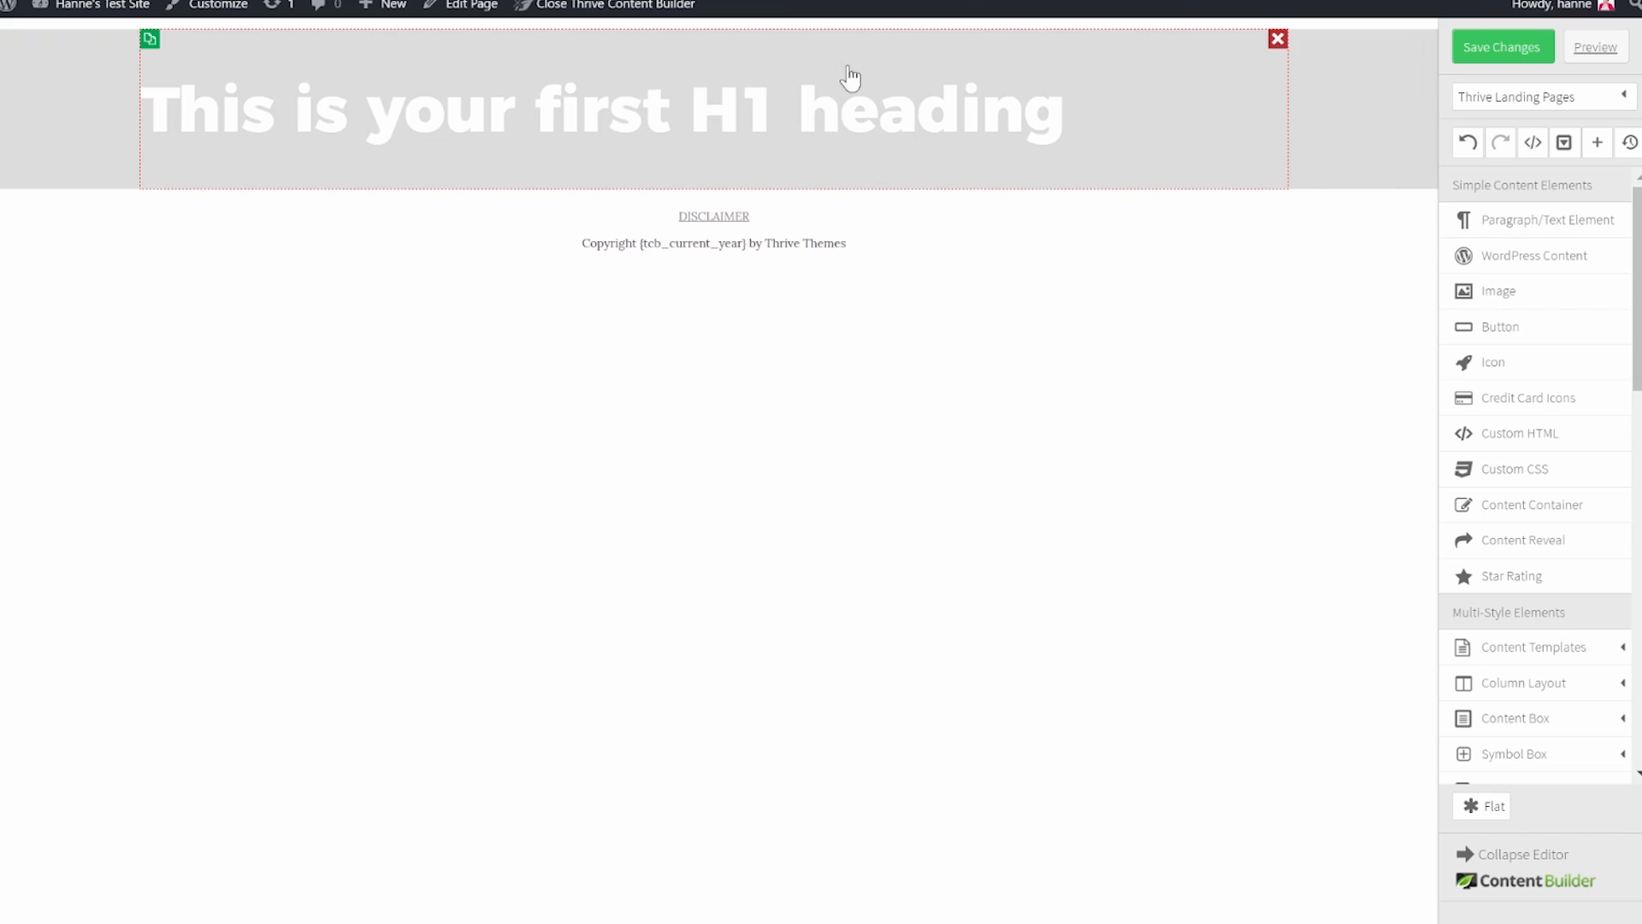
drag(1546, 297, 727, 26)
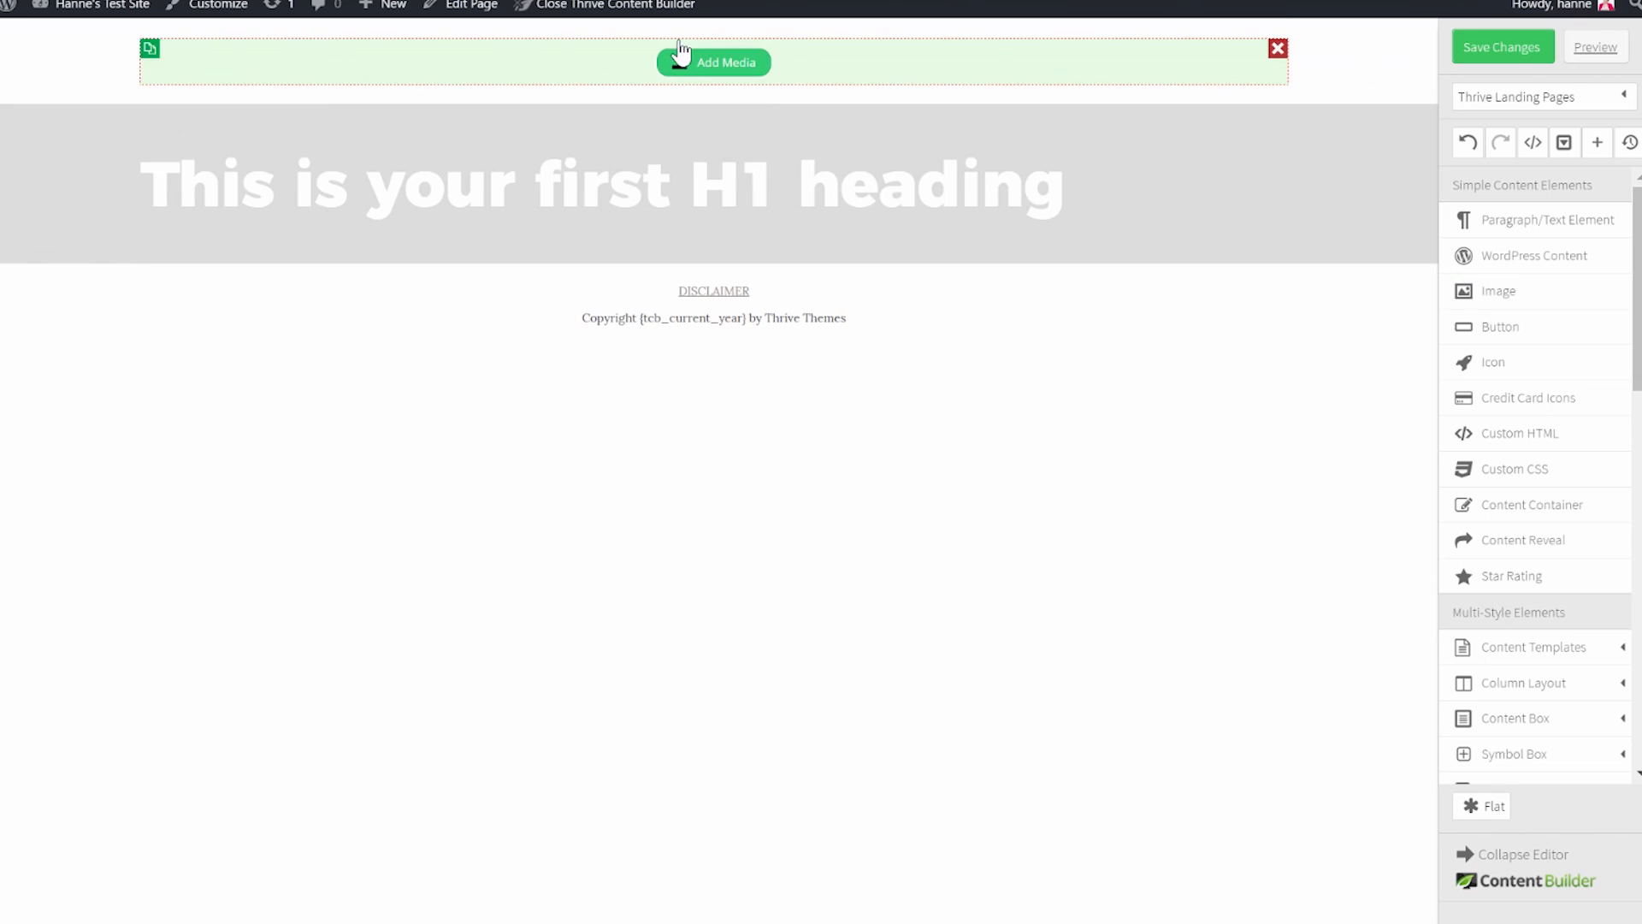
click(712, 65)
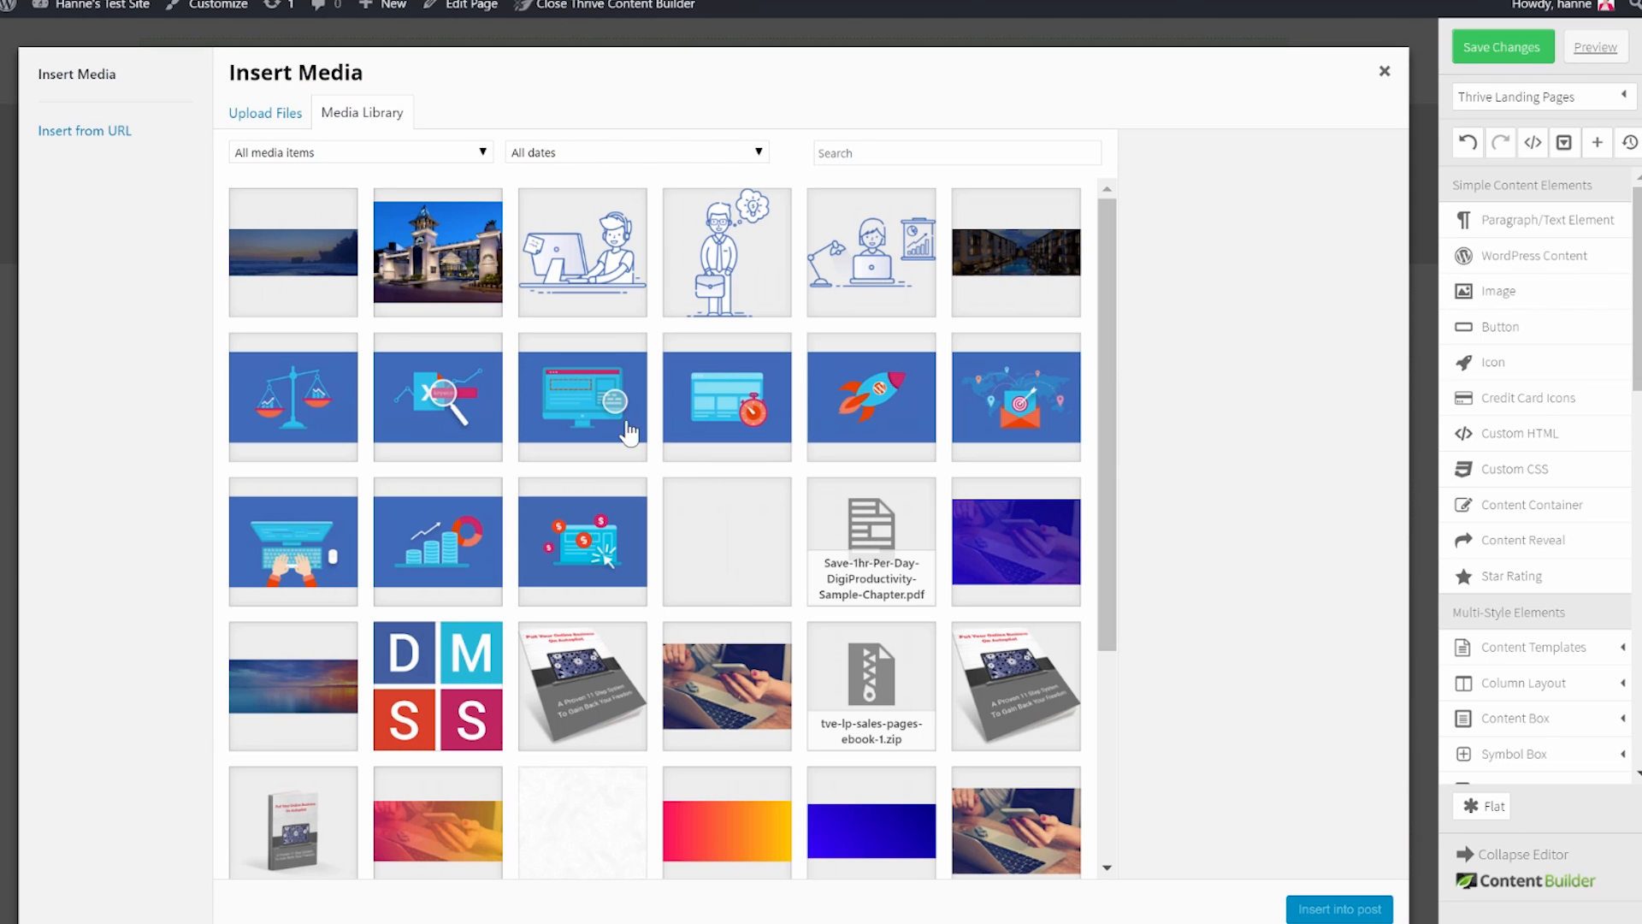
click(460, 650)
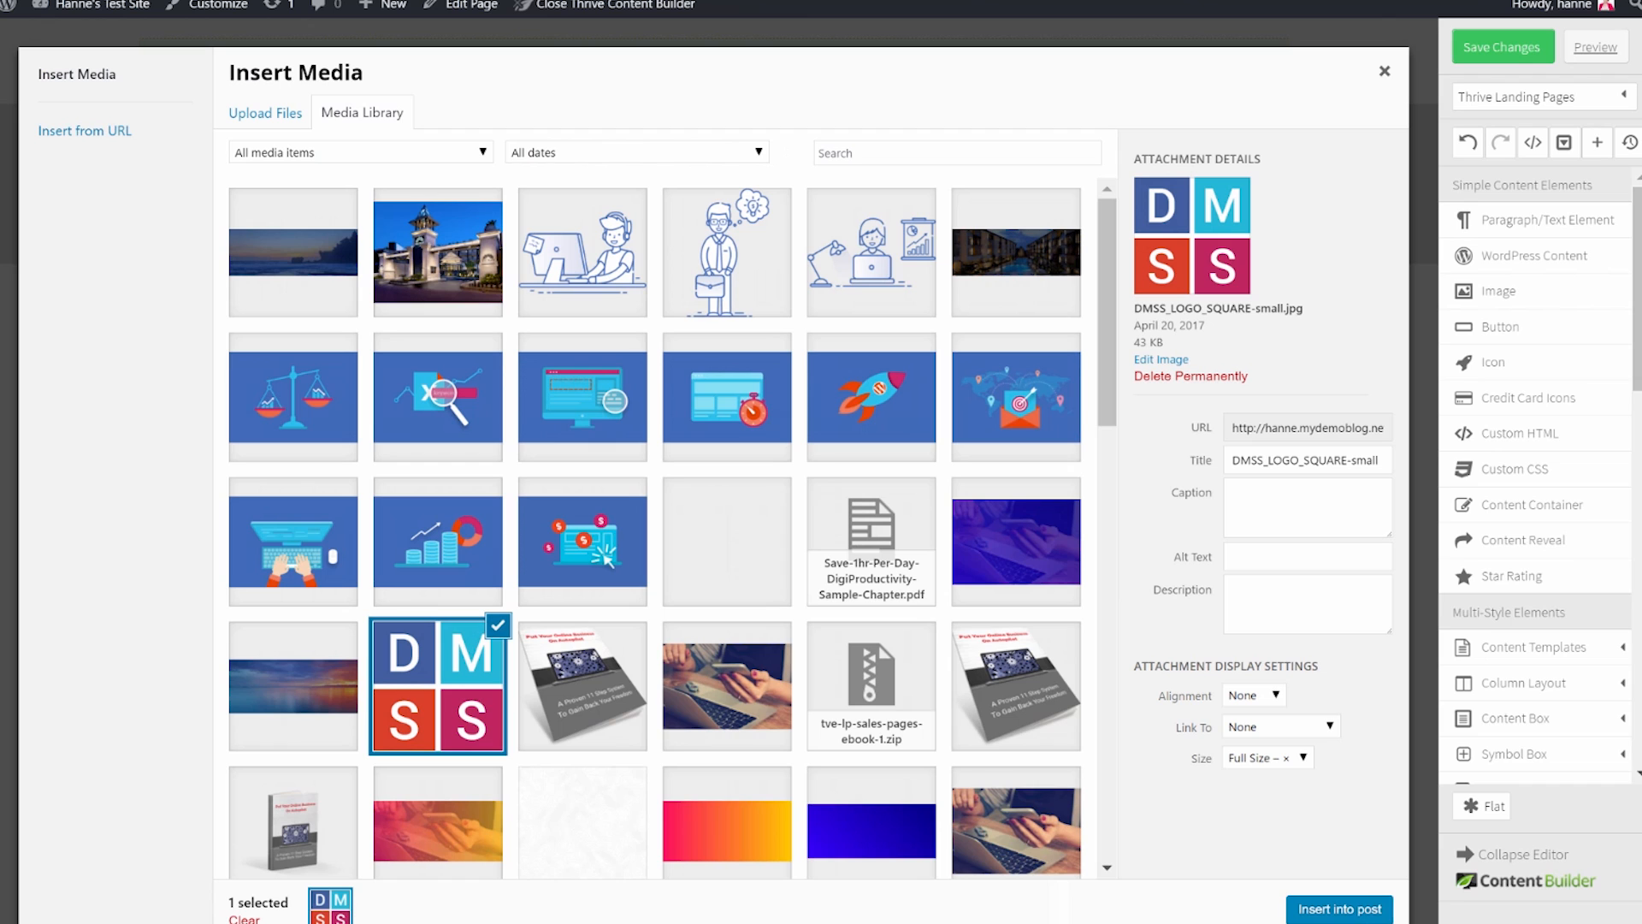
click(1344, 909)
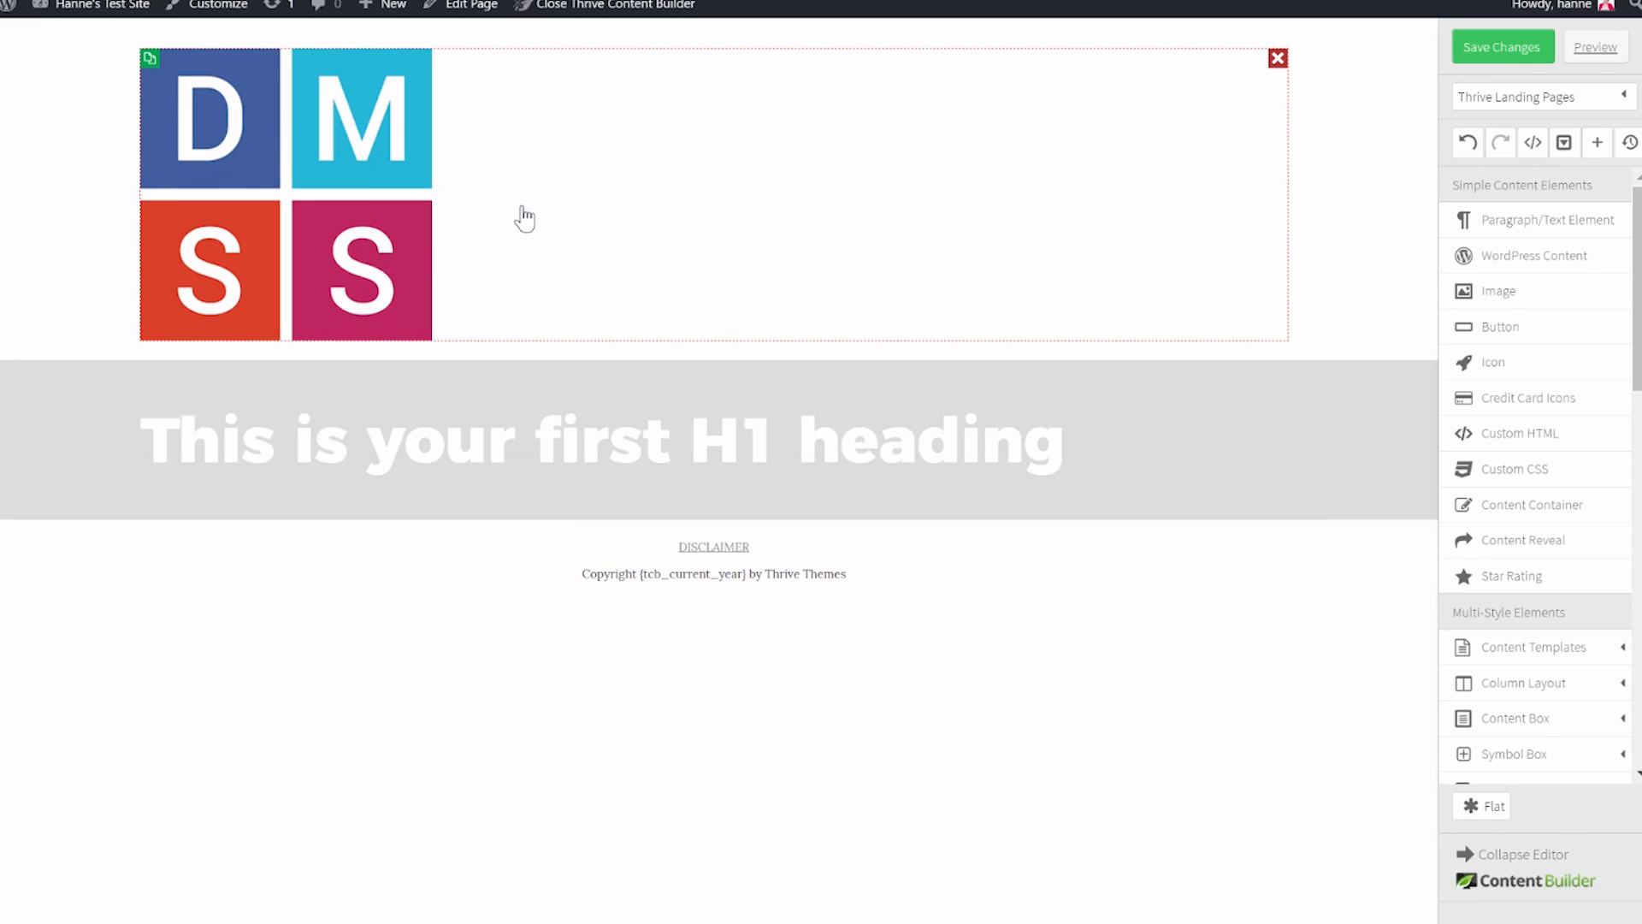
Resize the DMSS logo image to 60 and give it a 30 px left margin.
click(432, 214)
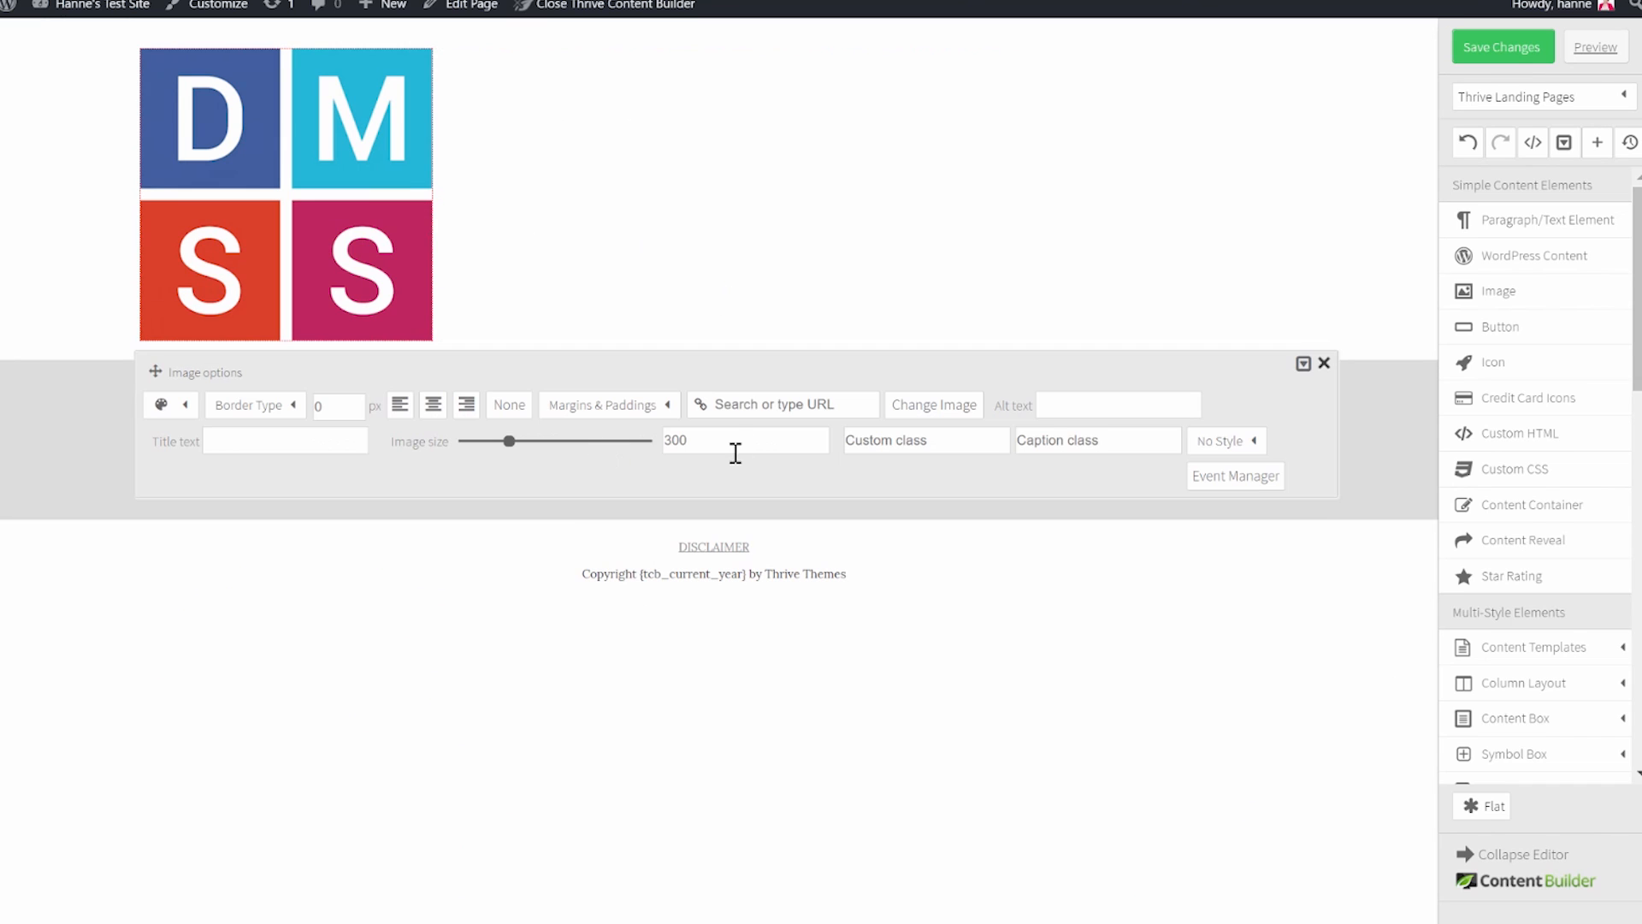
key(ctrl+a)
text(60)
key(Return)
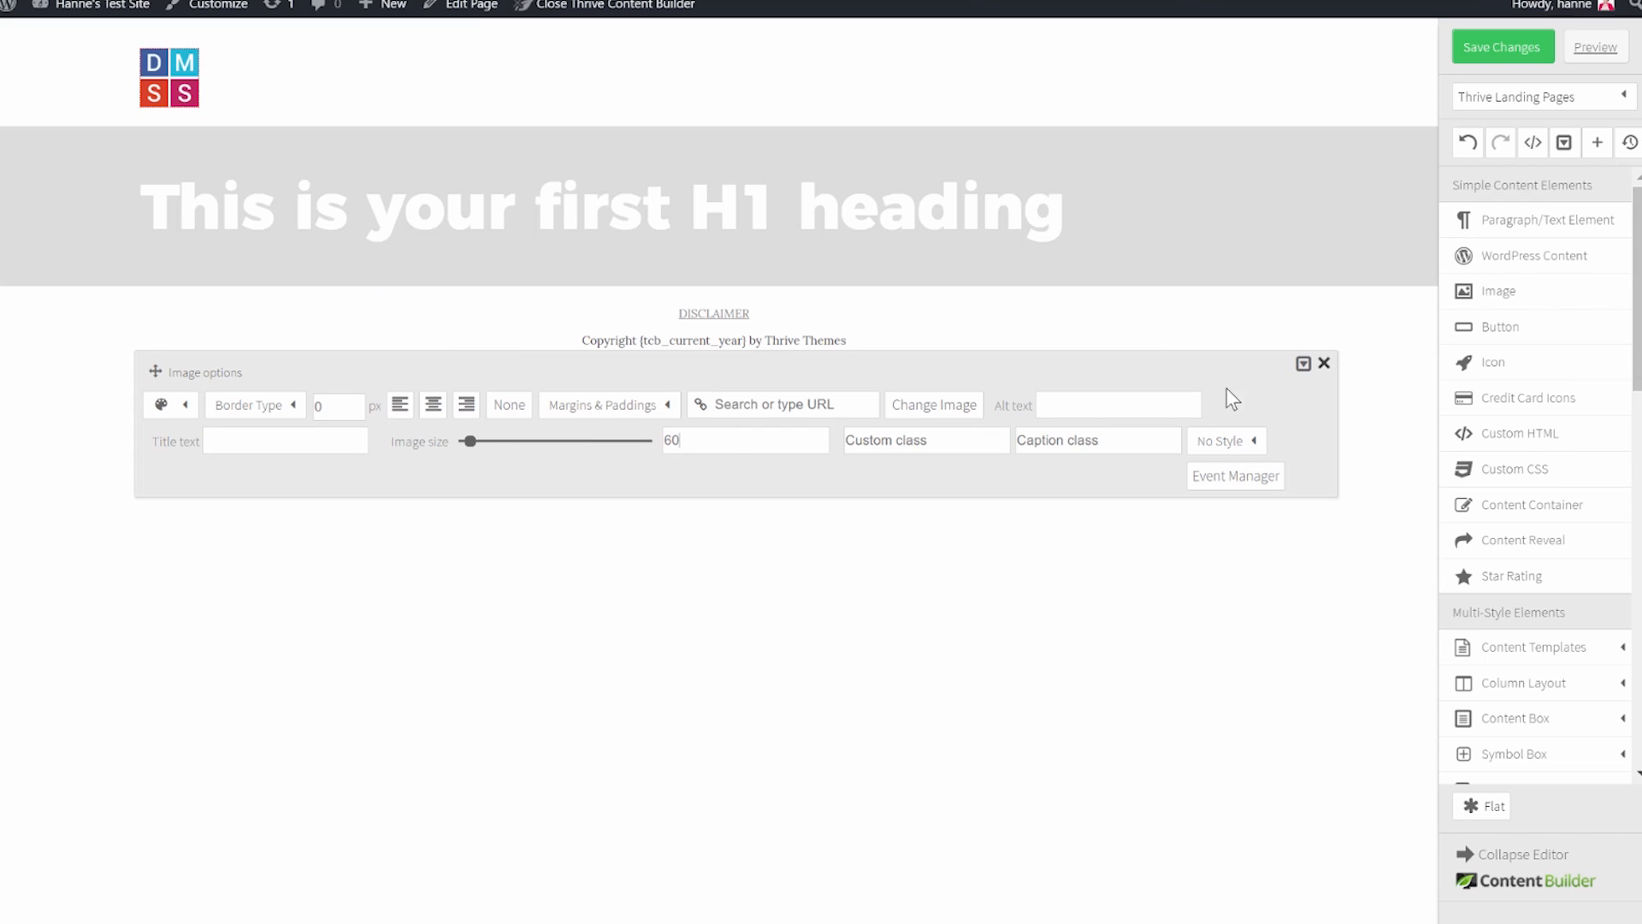
click(596, 412)
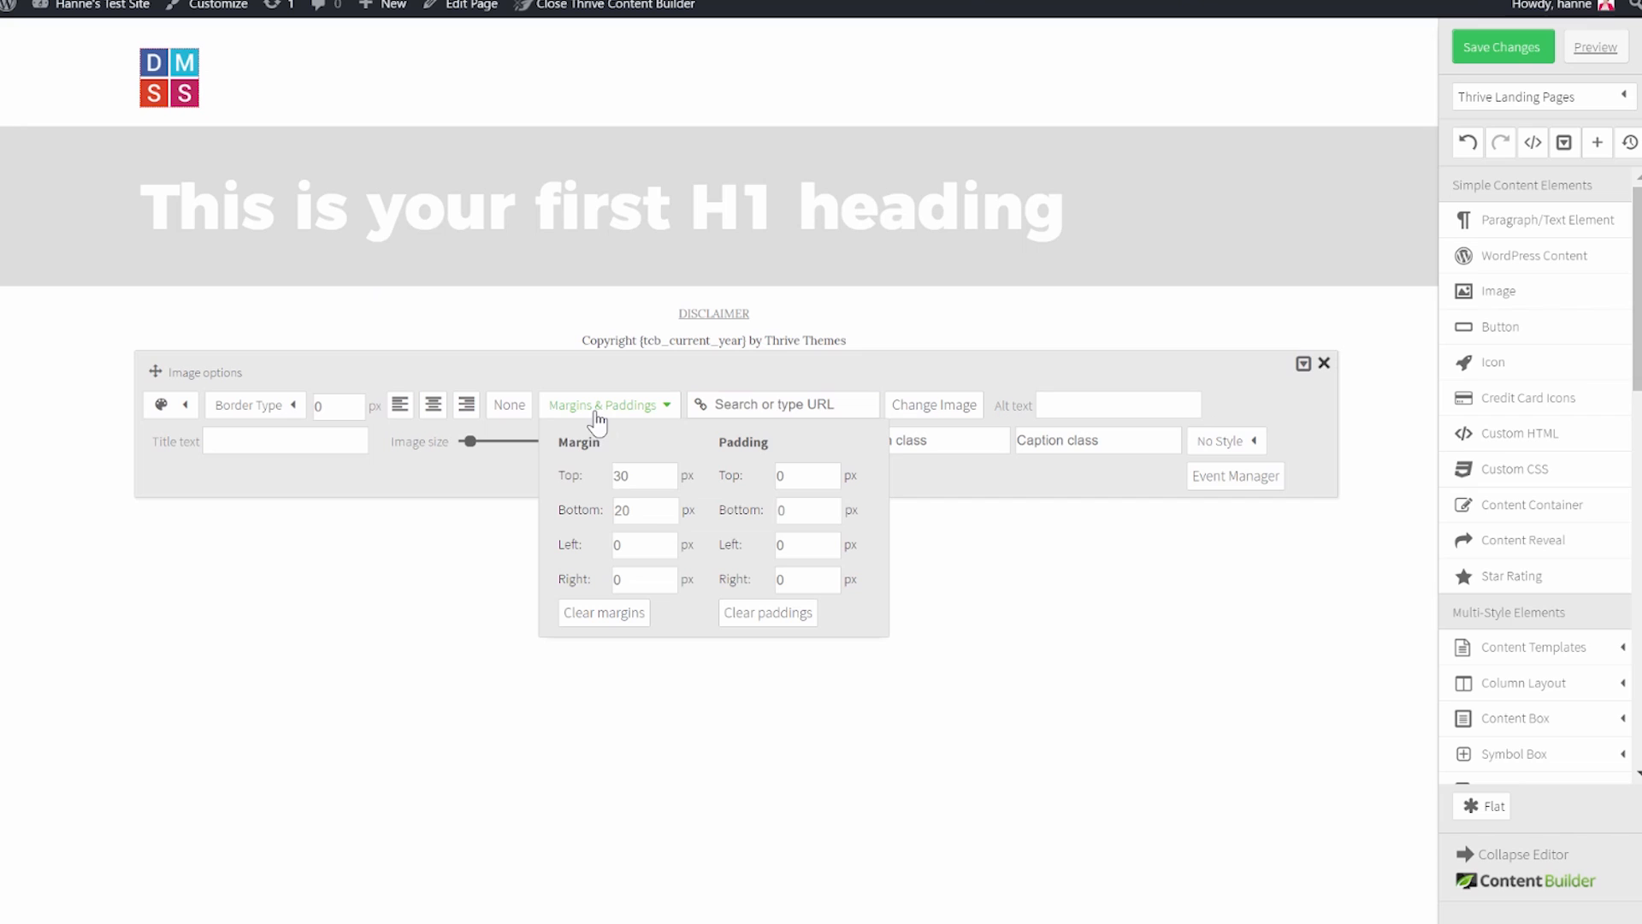
click(644, 542)
drag(645, 545, 566, 552)
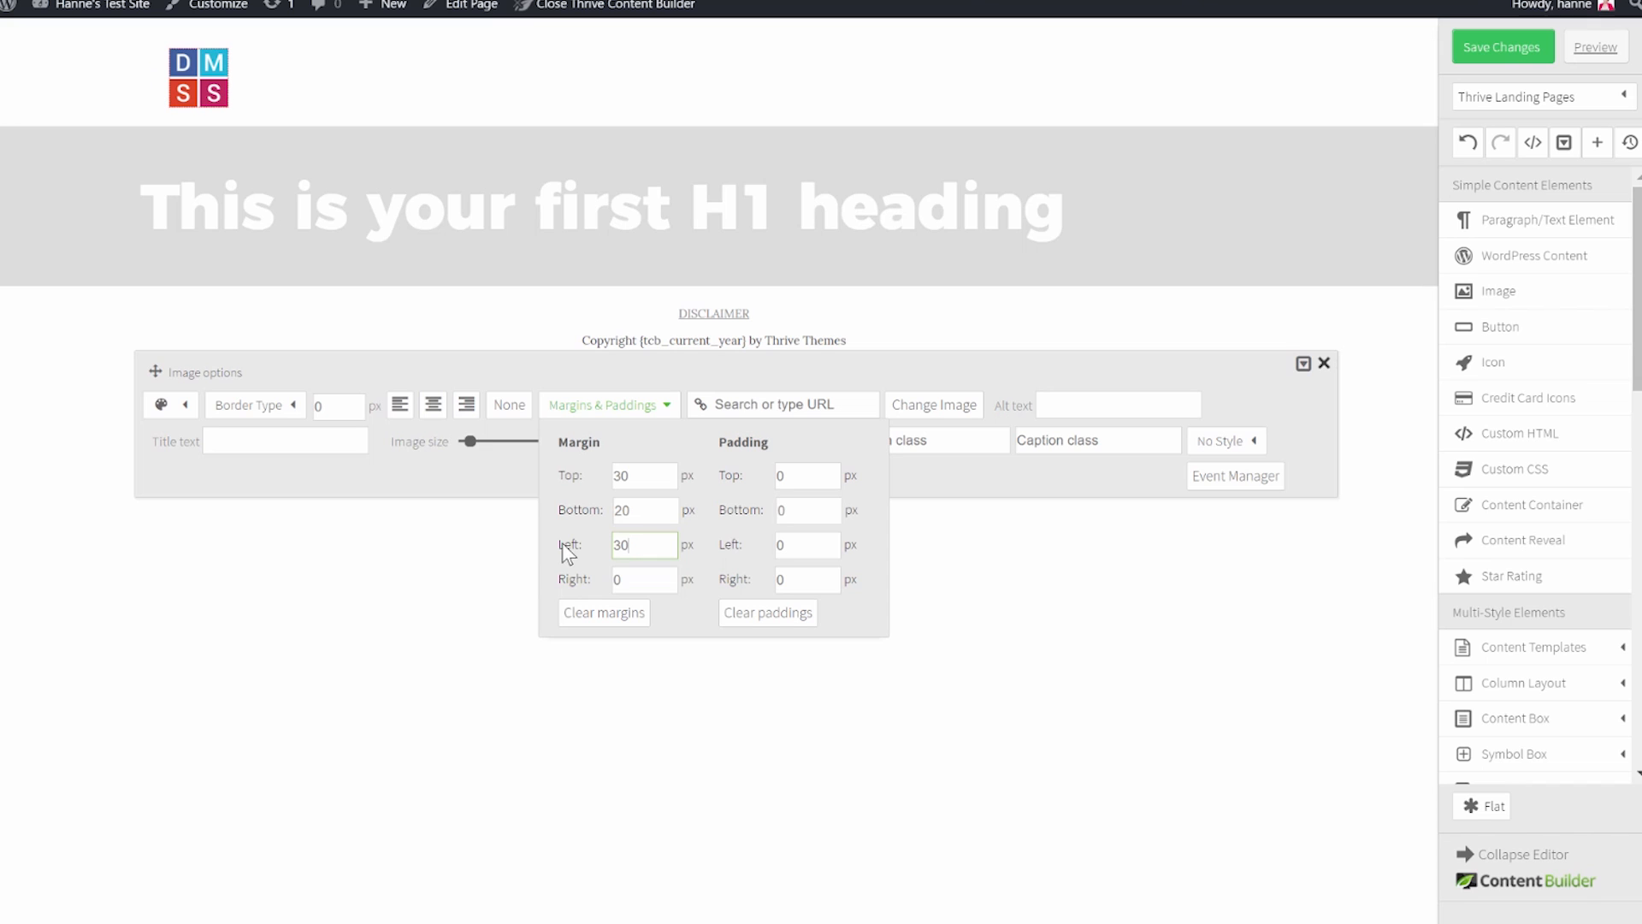
click(1325, 365)
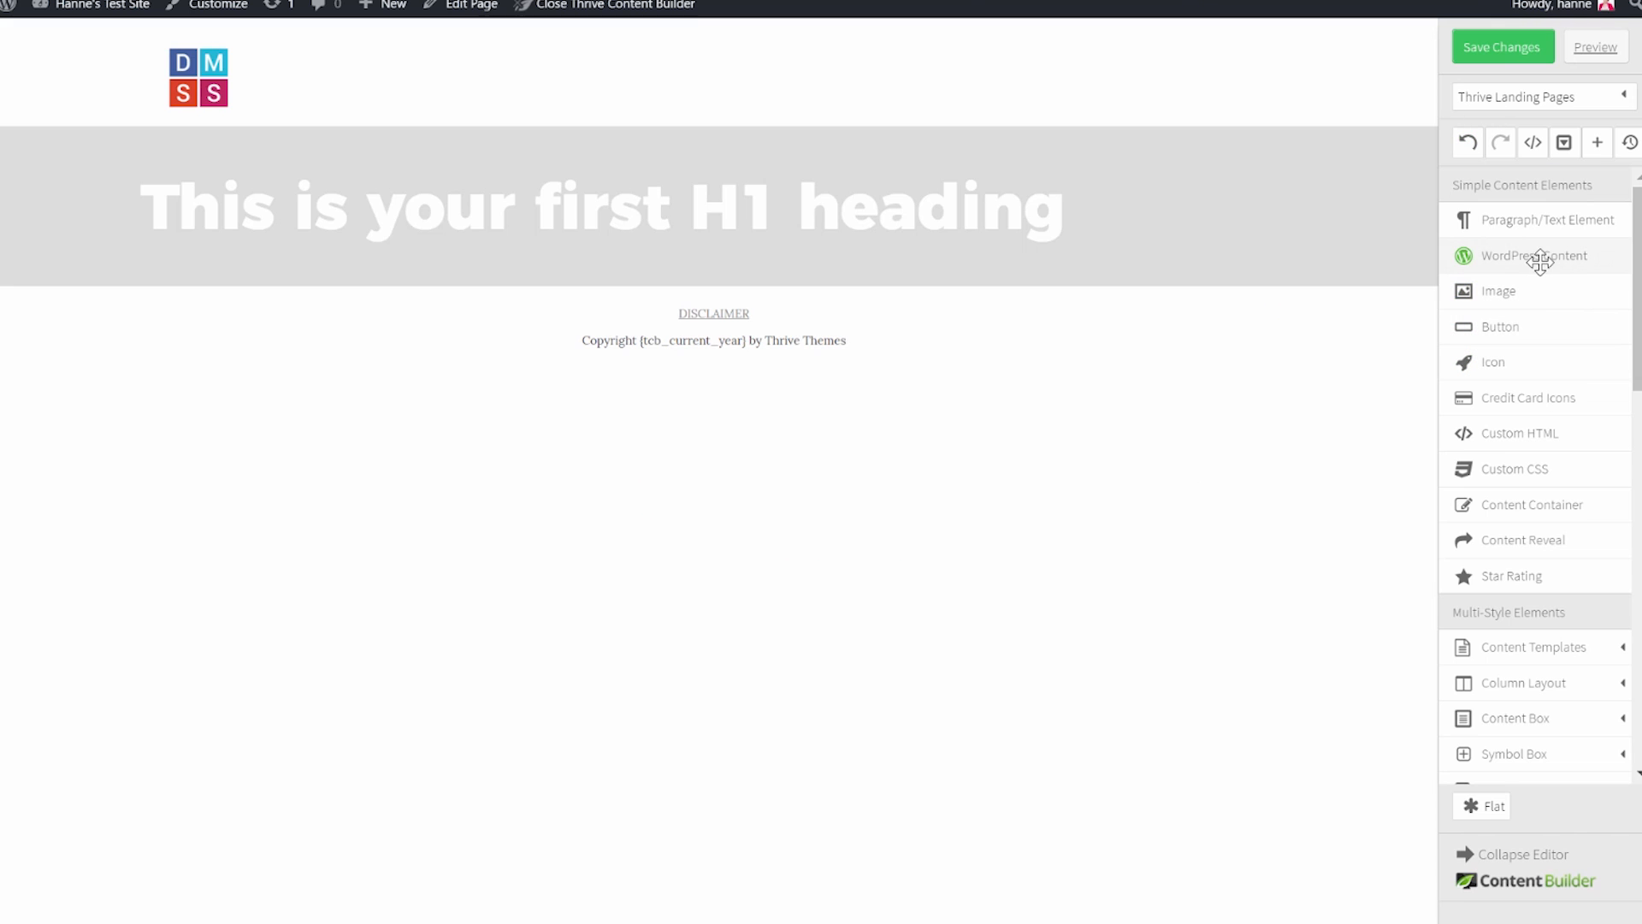
Add a button beside the logo so that they sit in two columns, and change the button to Style 5.
drag(1525, 324, 946, 95)
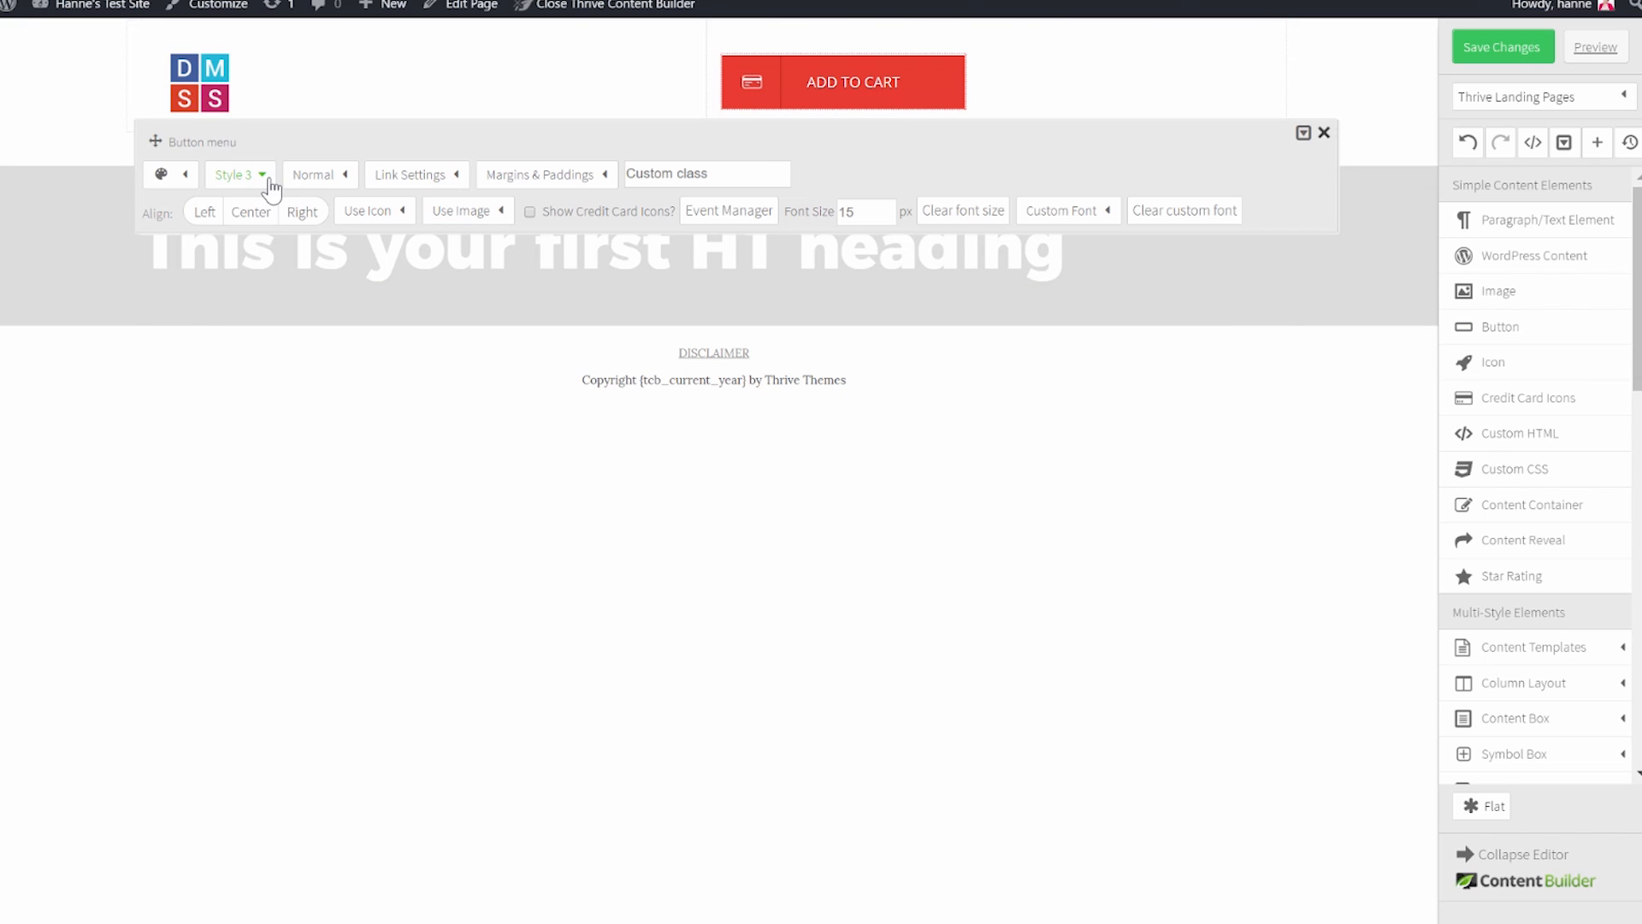
click(263, 177)
click(249, 338)
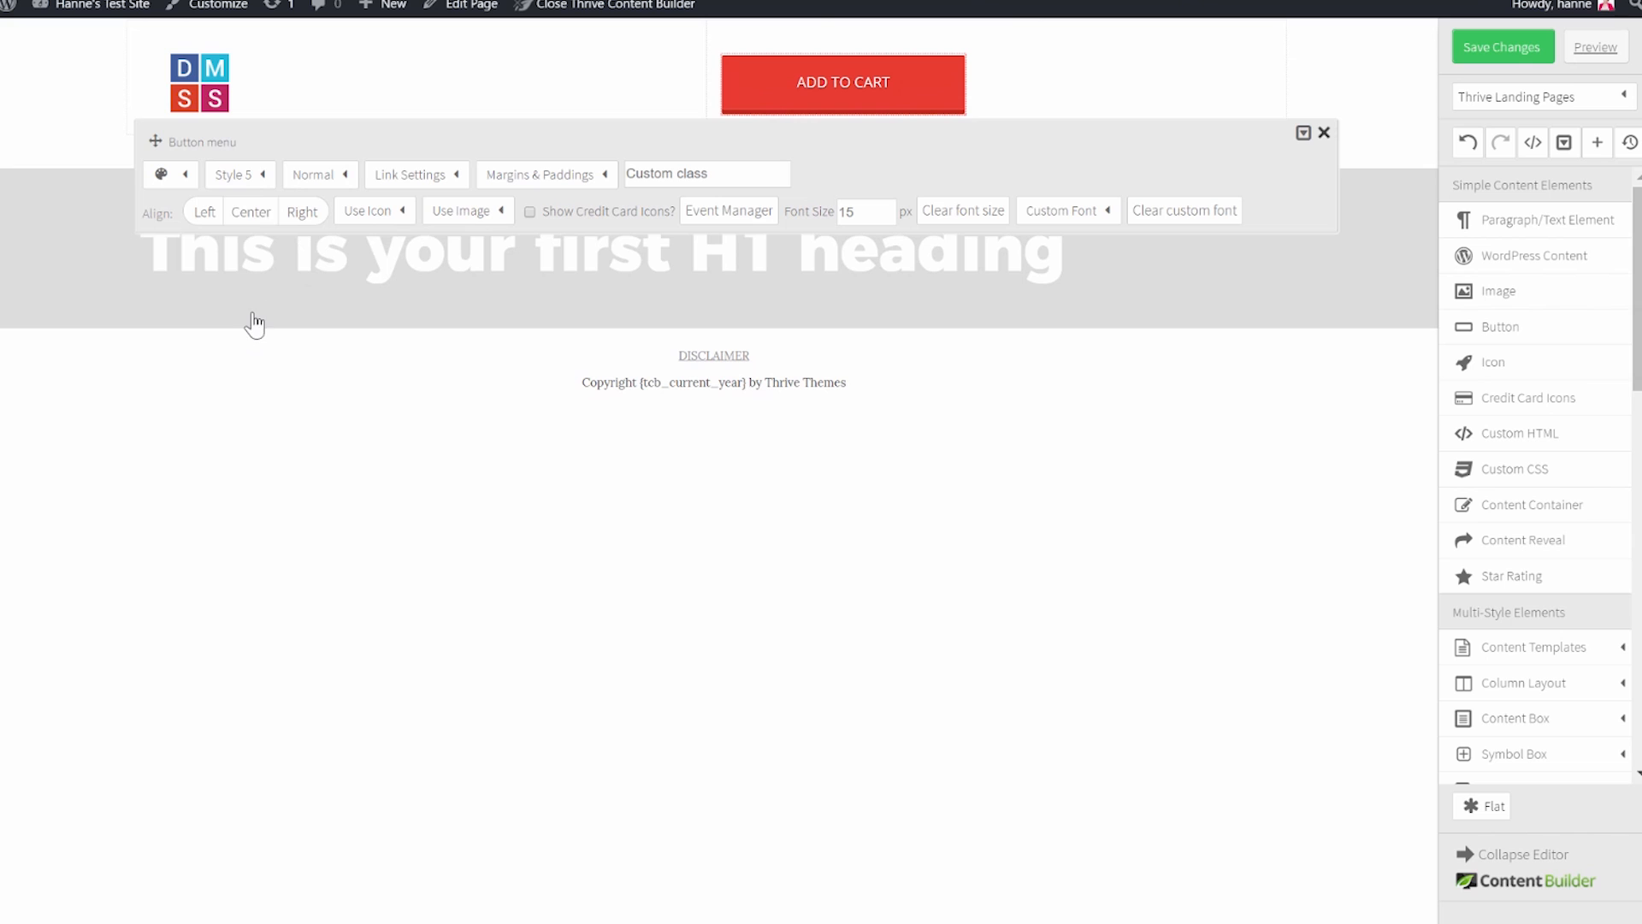
Recolor the button's background, bottom border and text shadow to the orange-red favourite color.
click(187, 176)
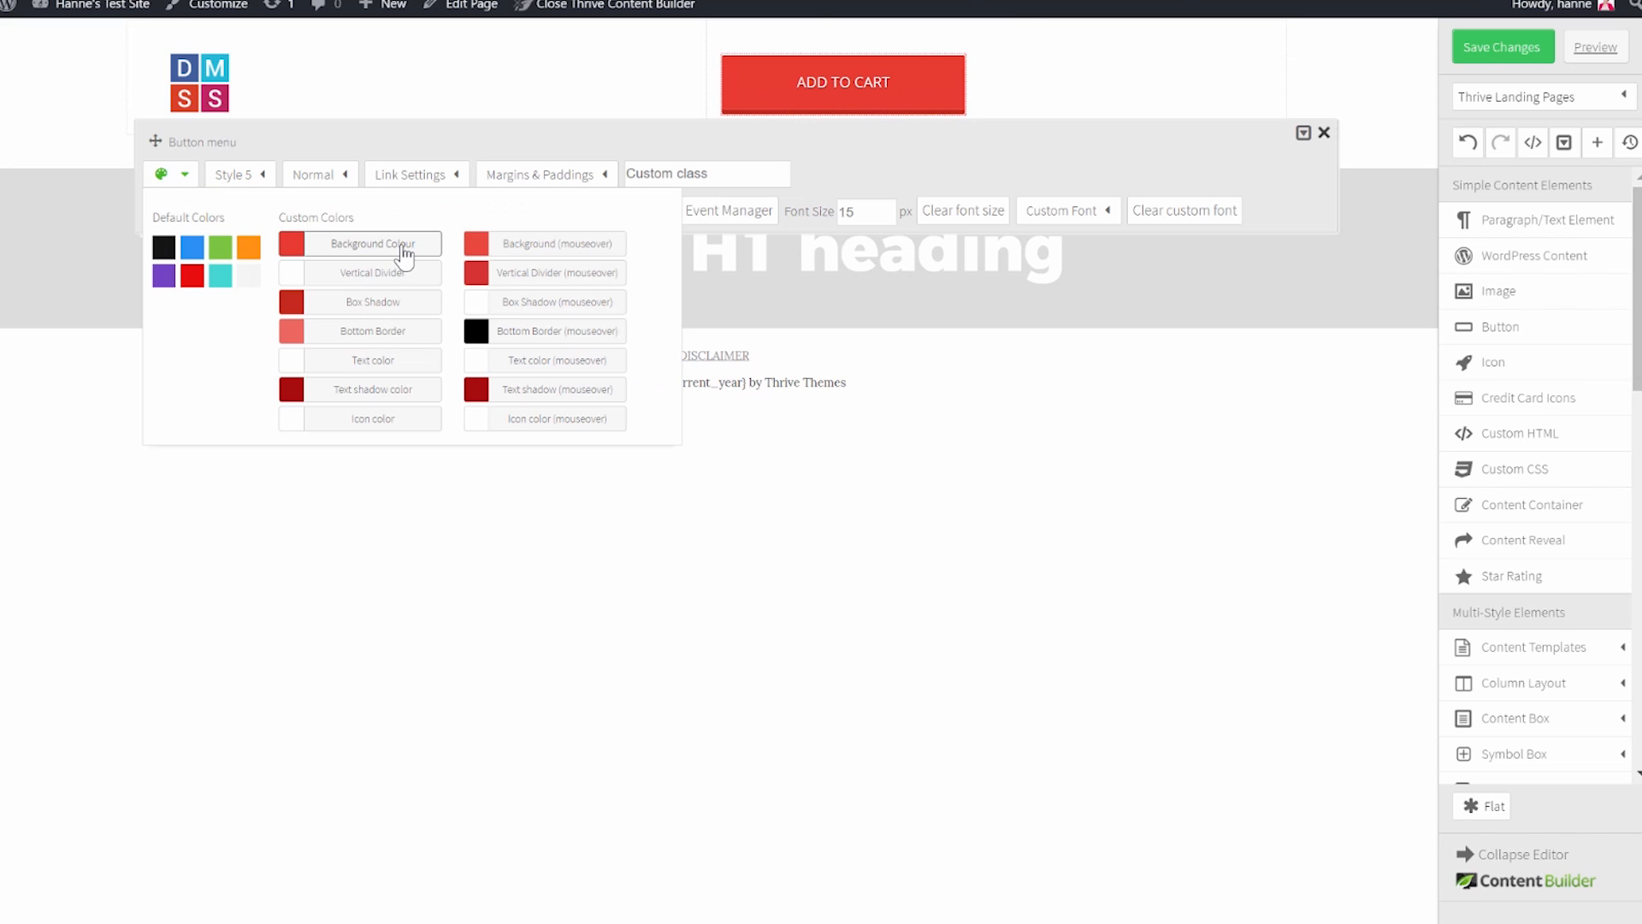
click(404, 249)
click(458, 181)
click(633, 318)
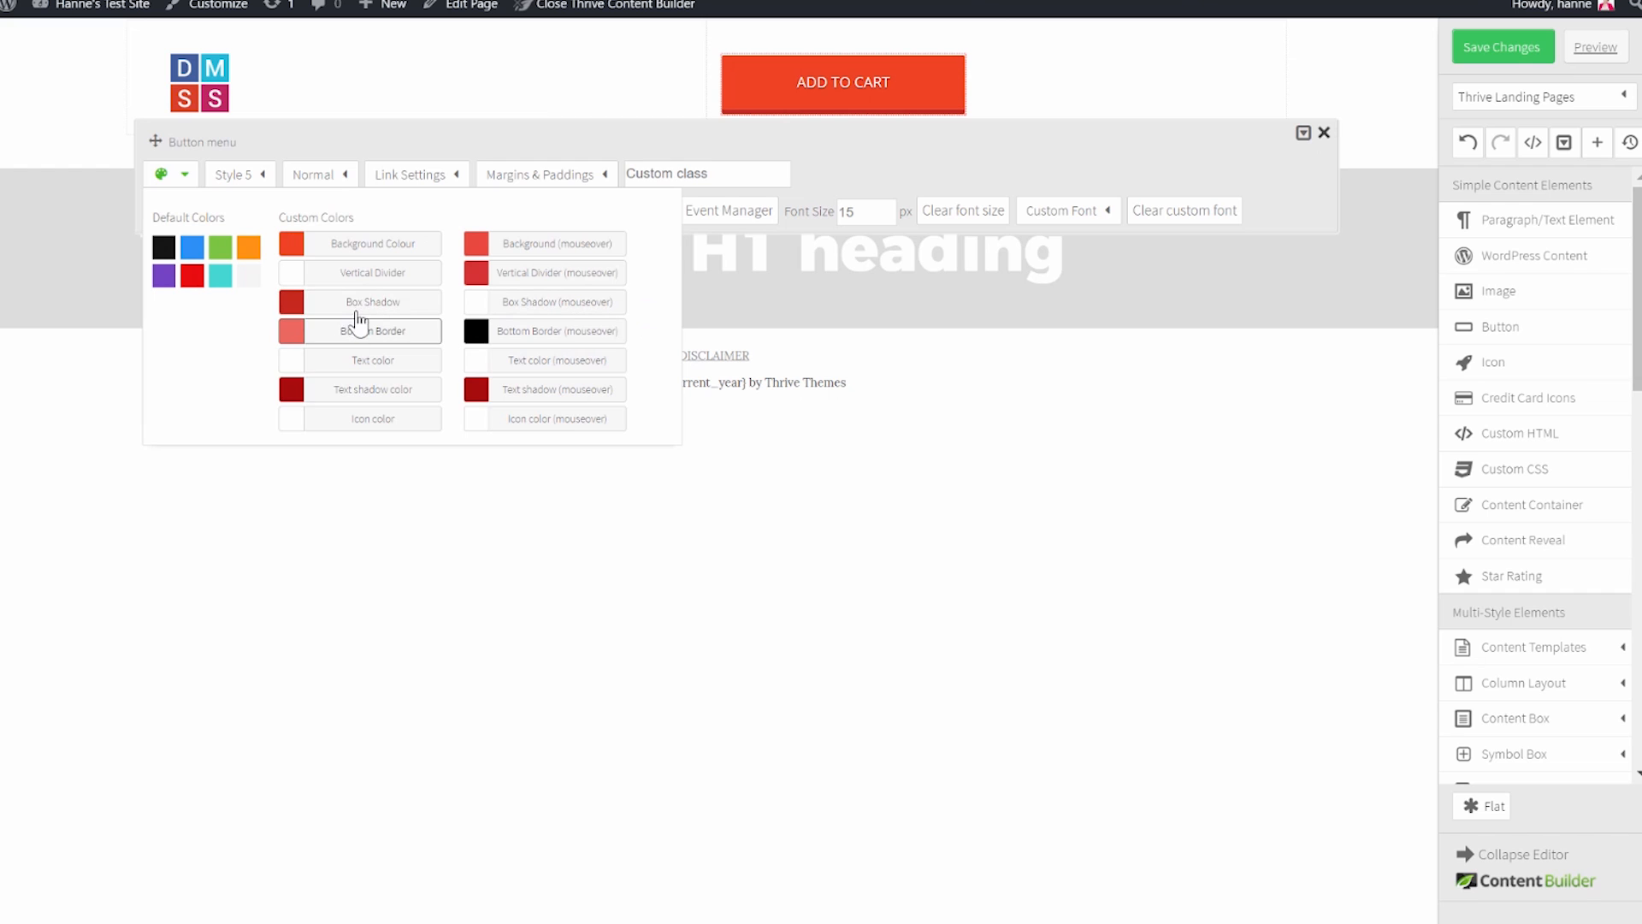
click(356, 322)
click(634, 318)
click(359, 391)
click(458, 181)
click(635, 313)
Change the button text to "Join Waitinglist" and set its font size to 18 px.
click(453, 178)
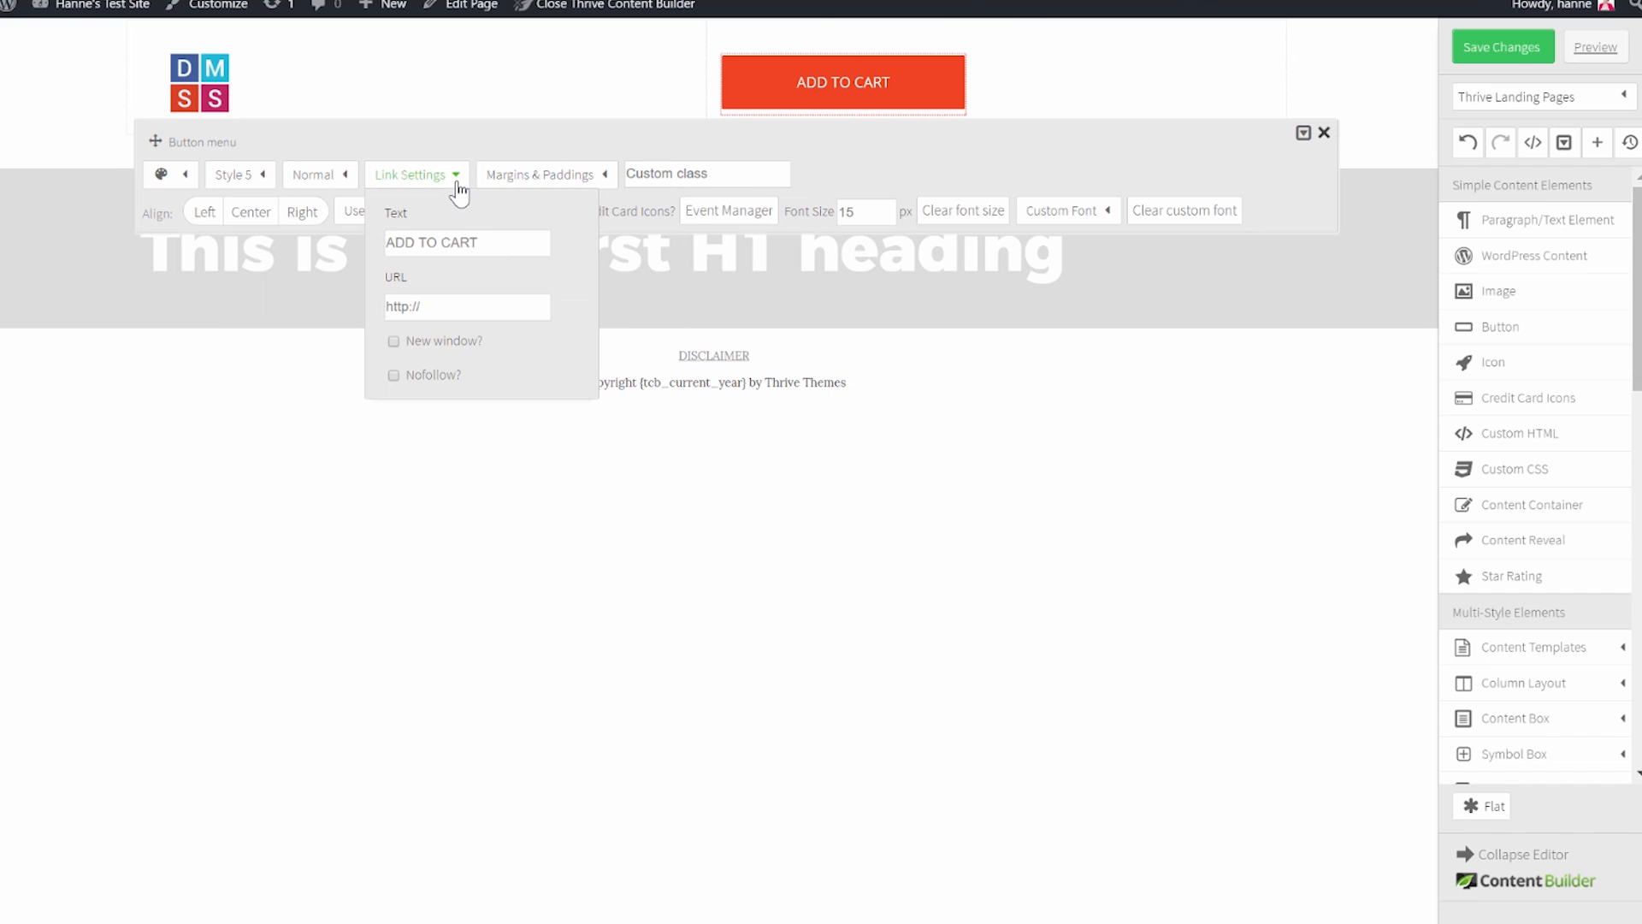
drag(514, 254, 287, 252)
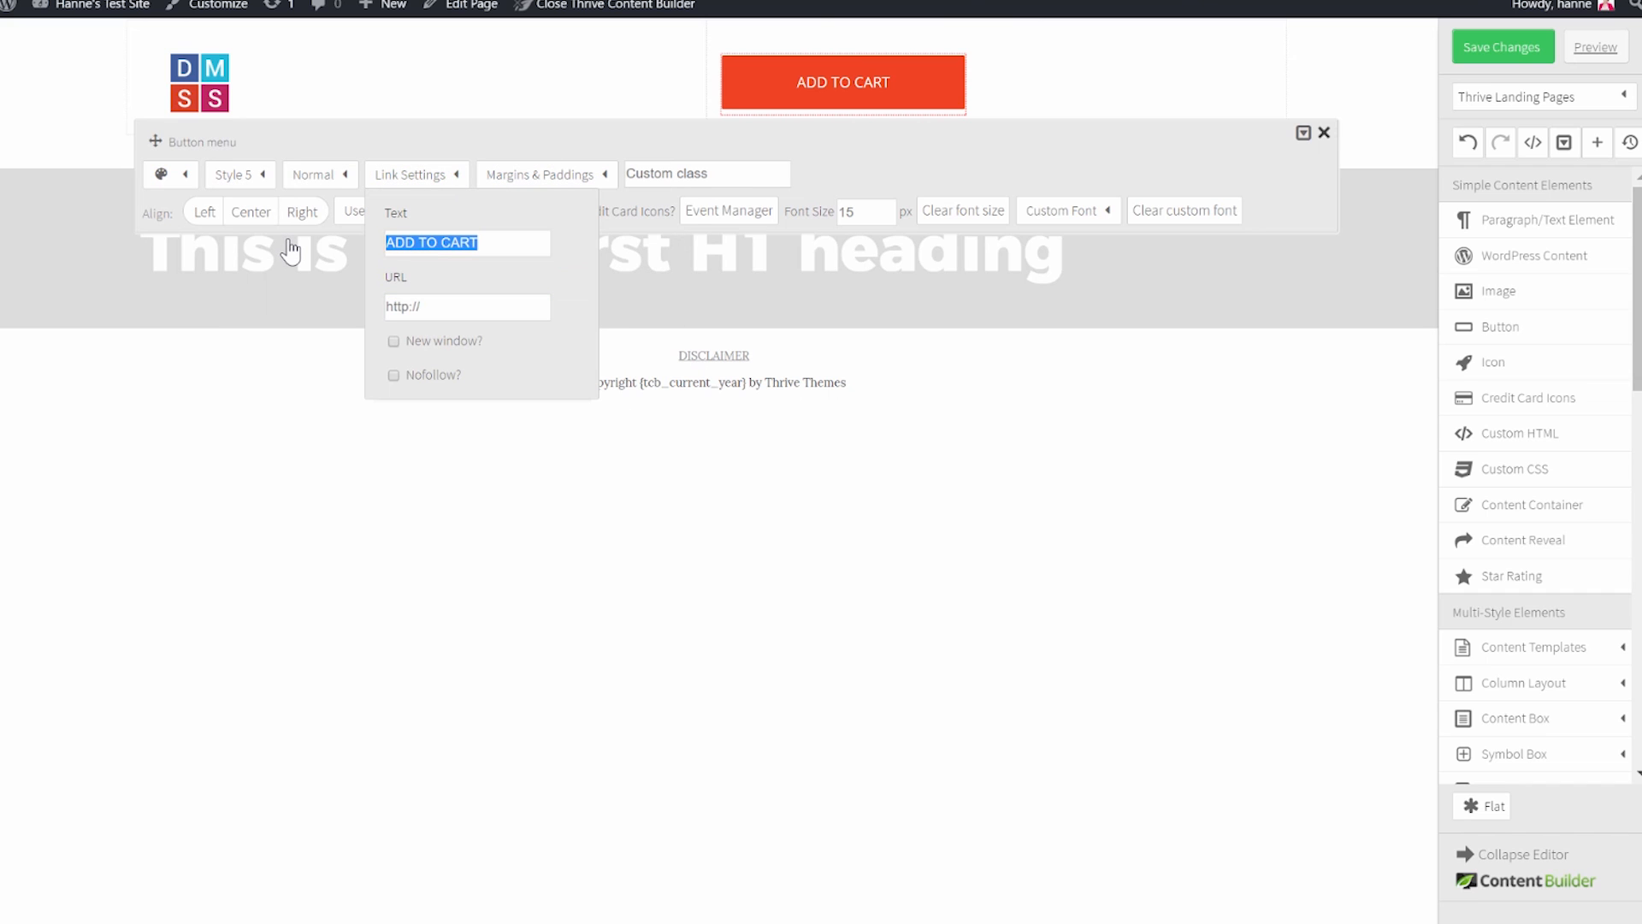
text(Join Waitinglist)
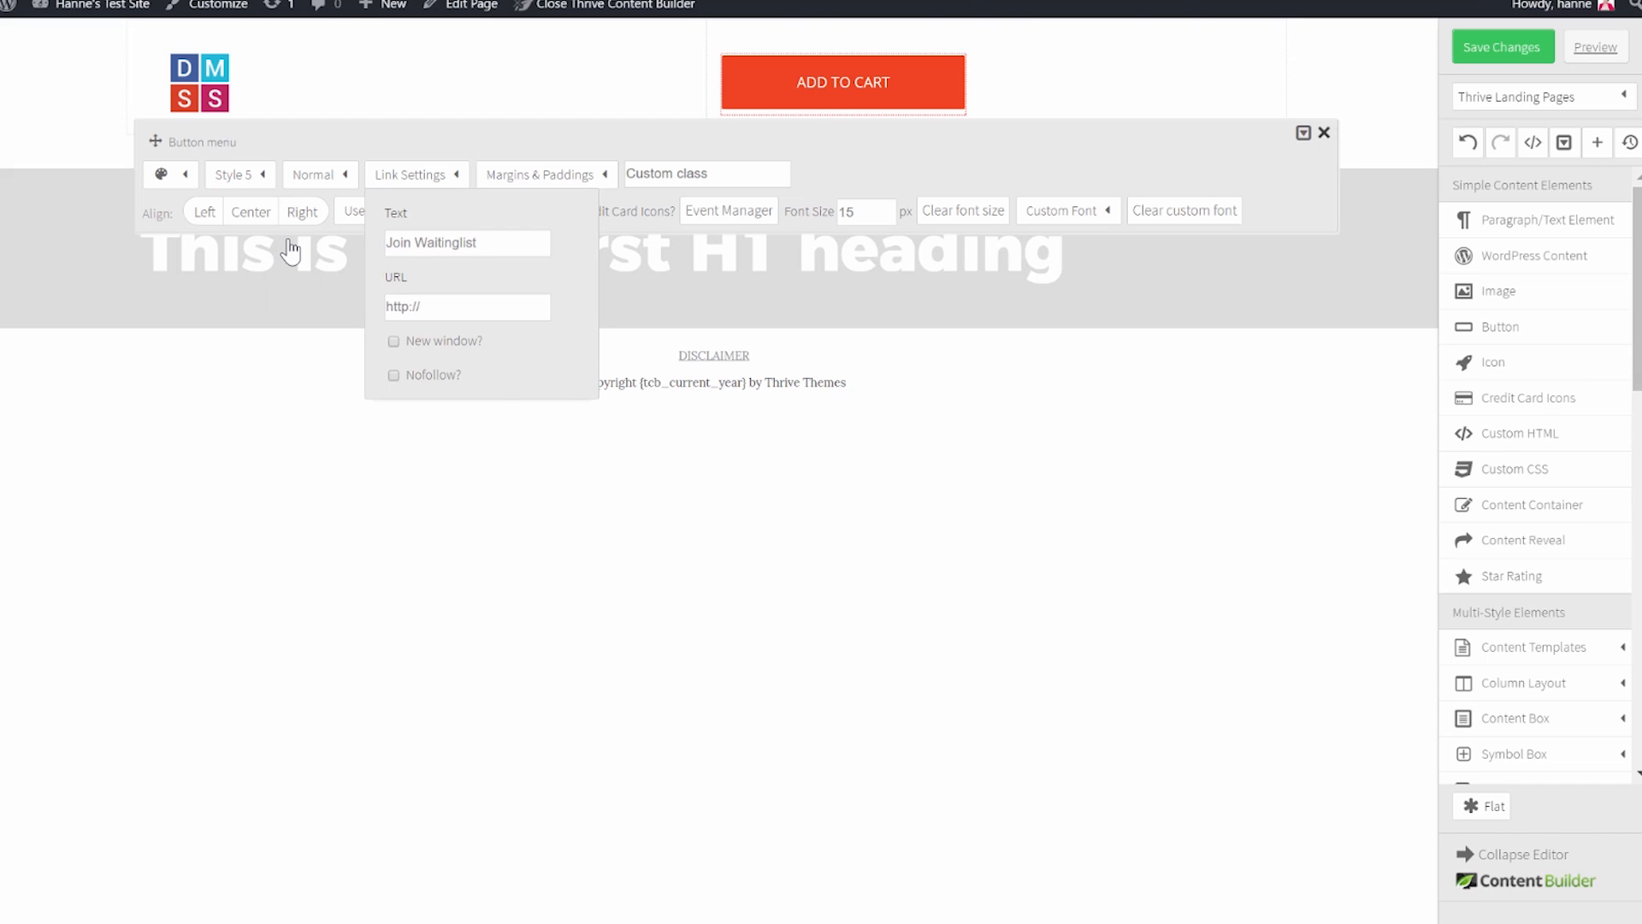
click(893, 164)
click(886, 210)
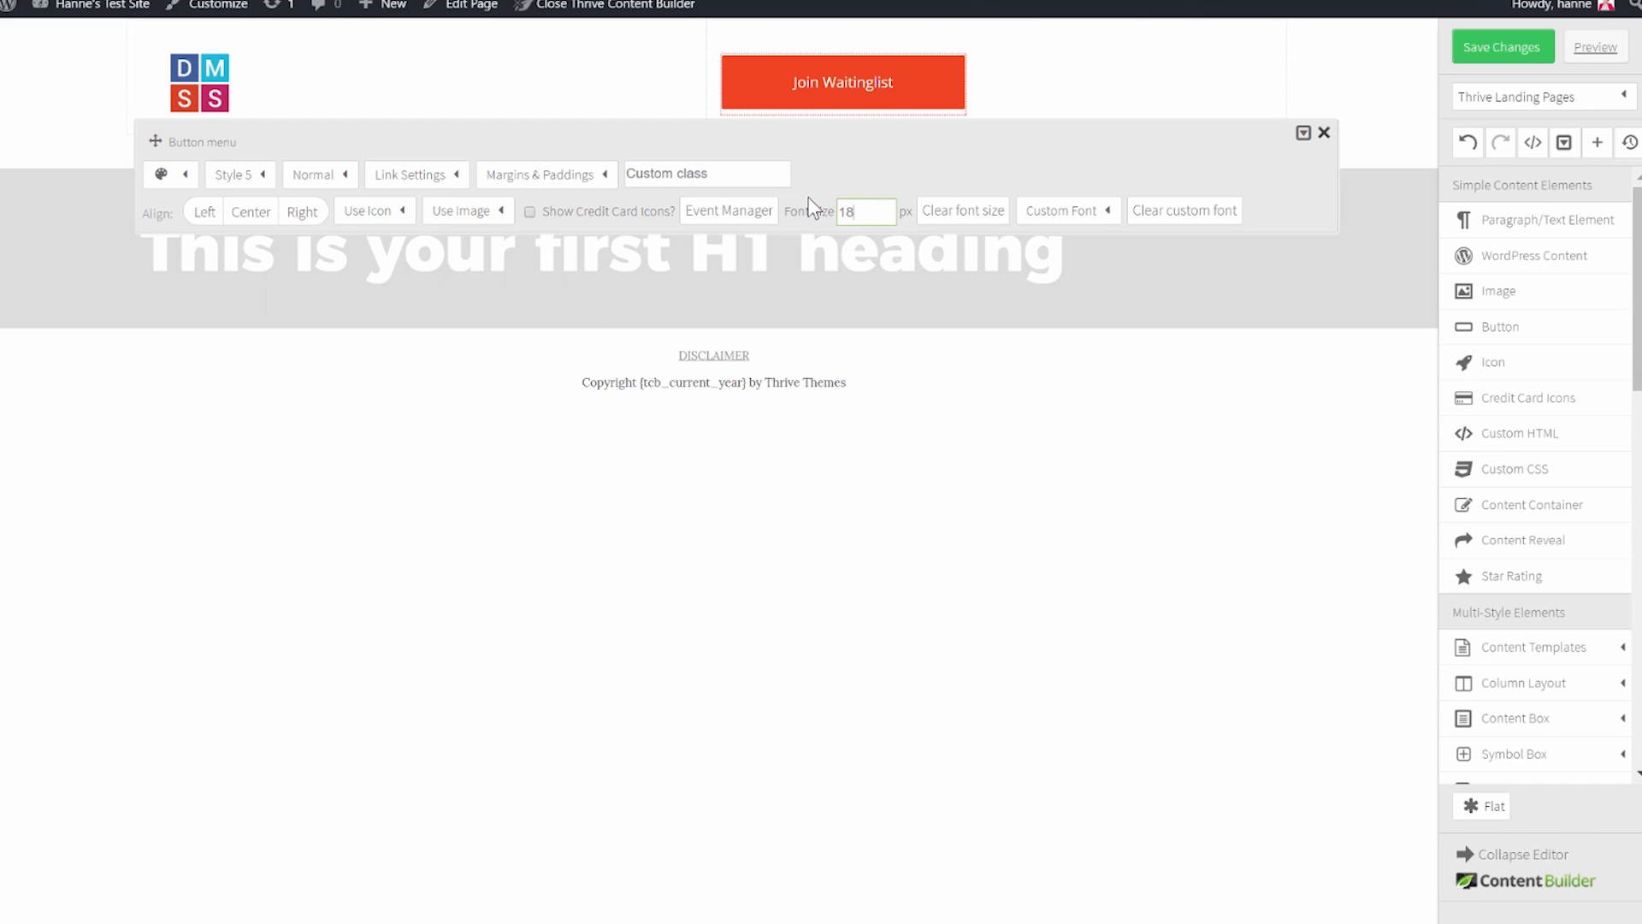
click(860, 152)
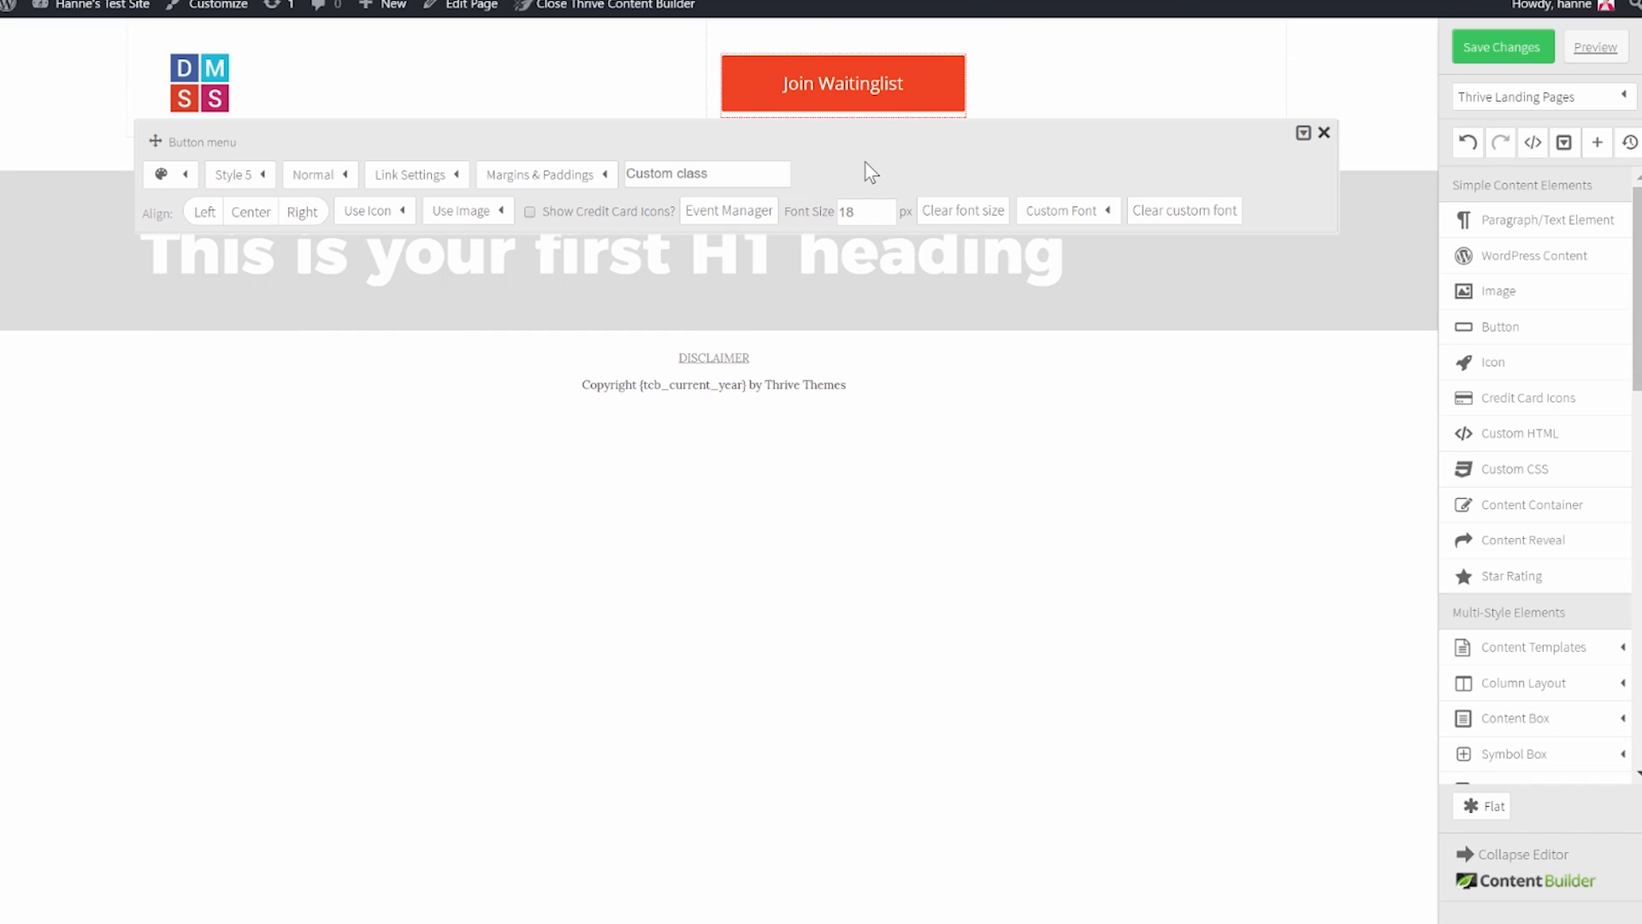
Align the Join Waitinglist button to the right and set its right margin to 30 px.
click(310, 216)
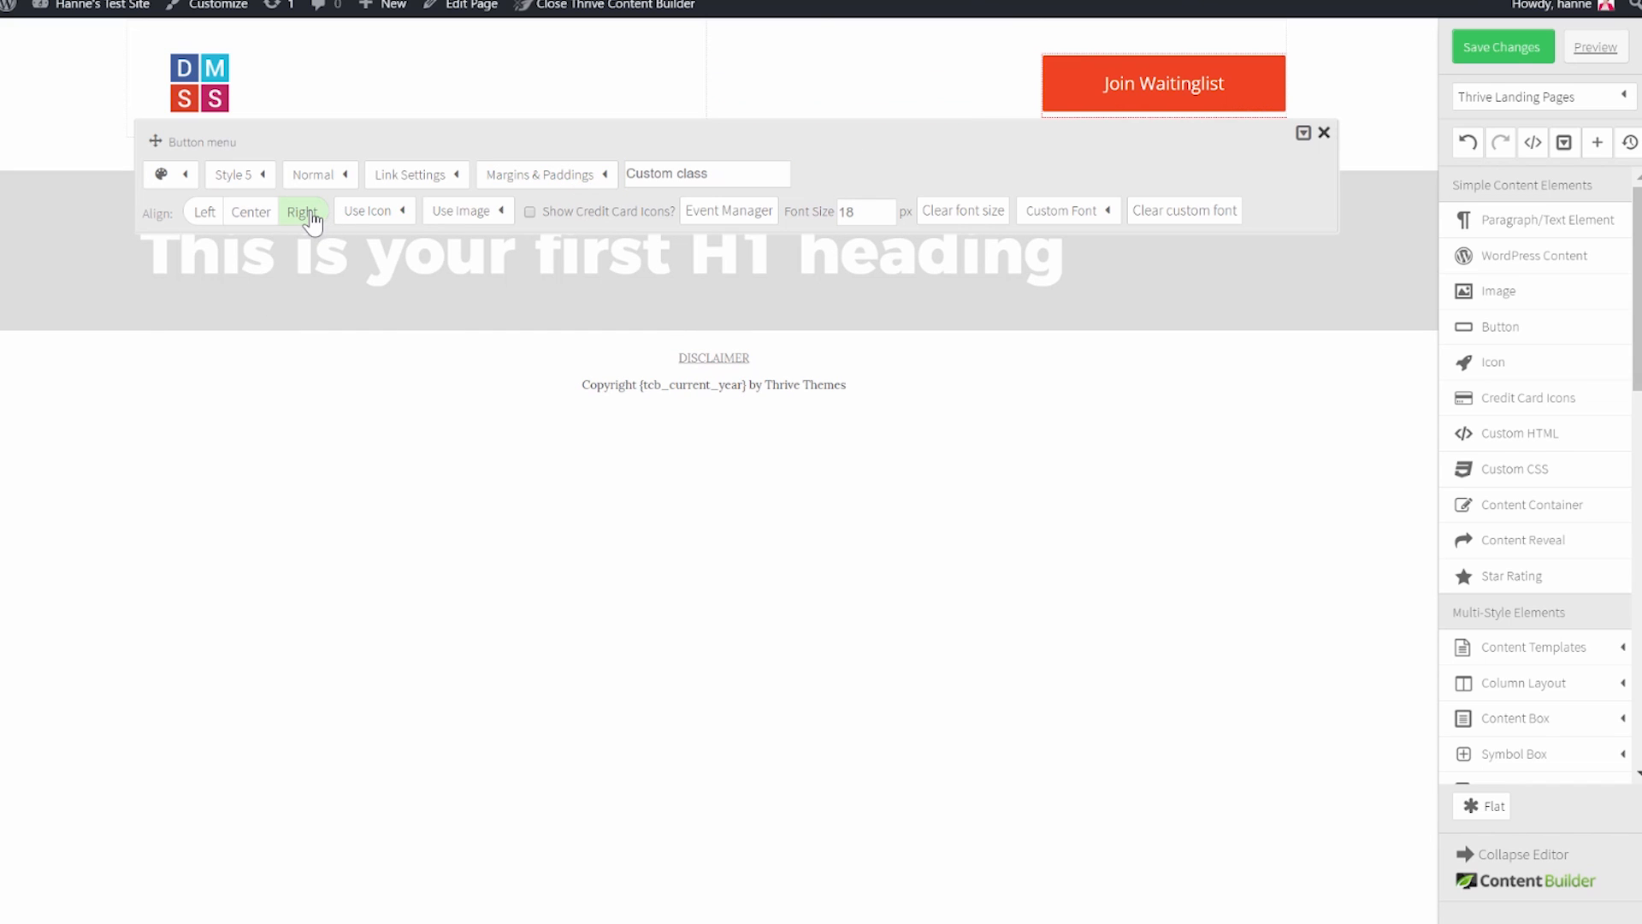
click(604, 176)
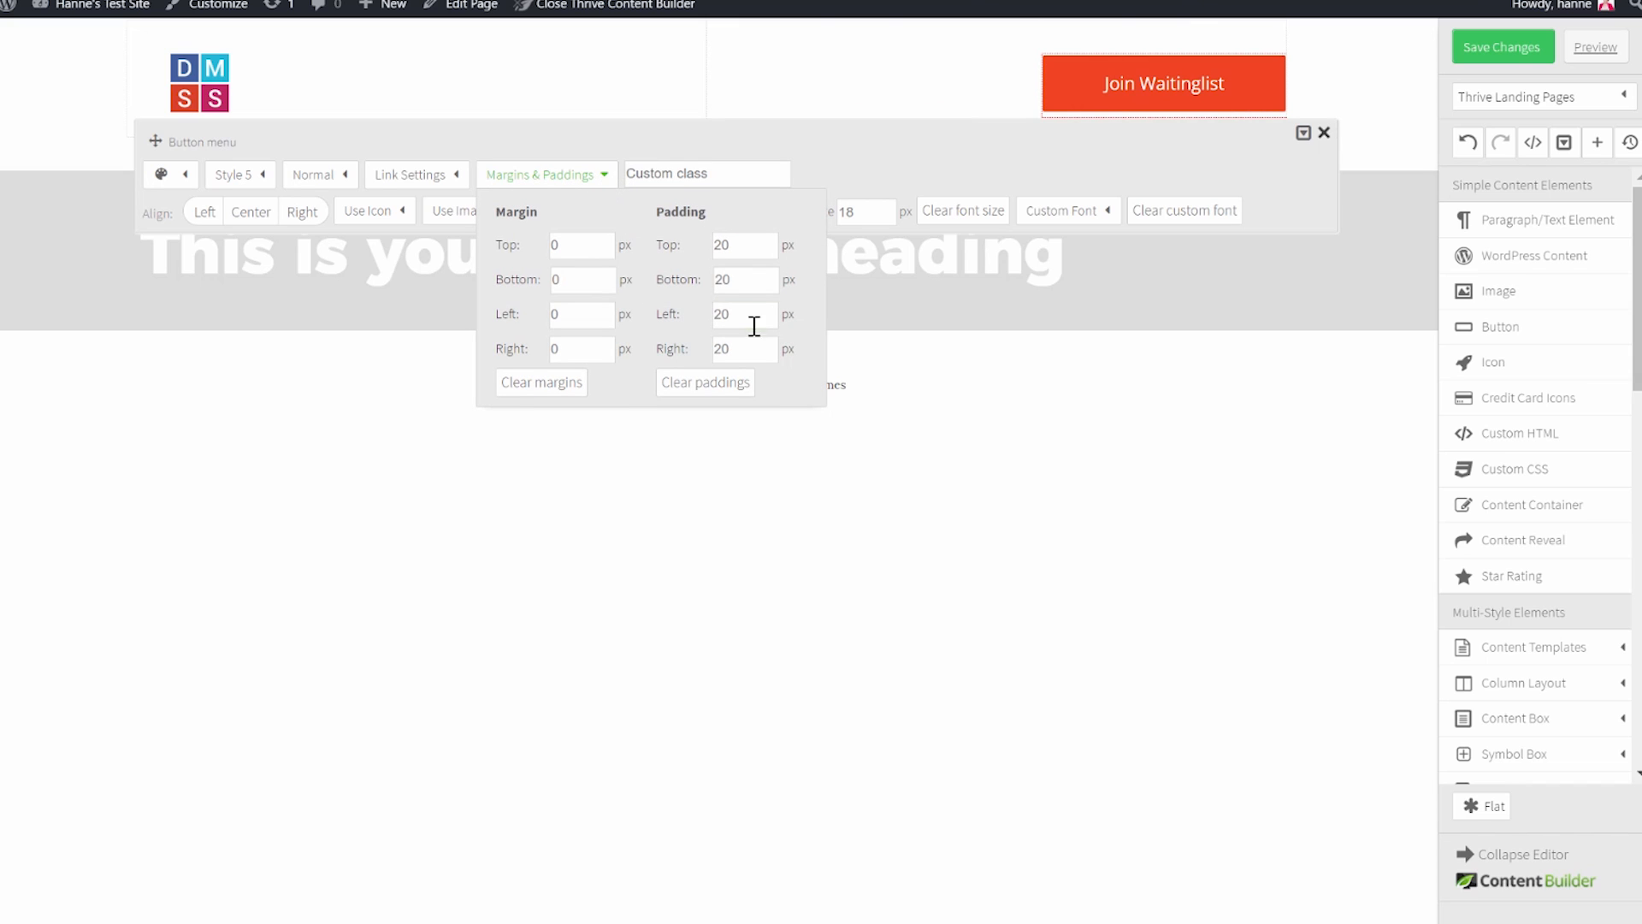
click(580, 317)
click(574, 349)
text(20)
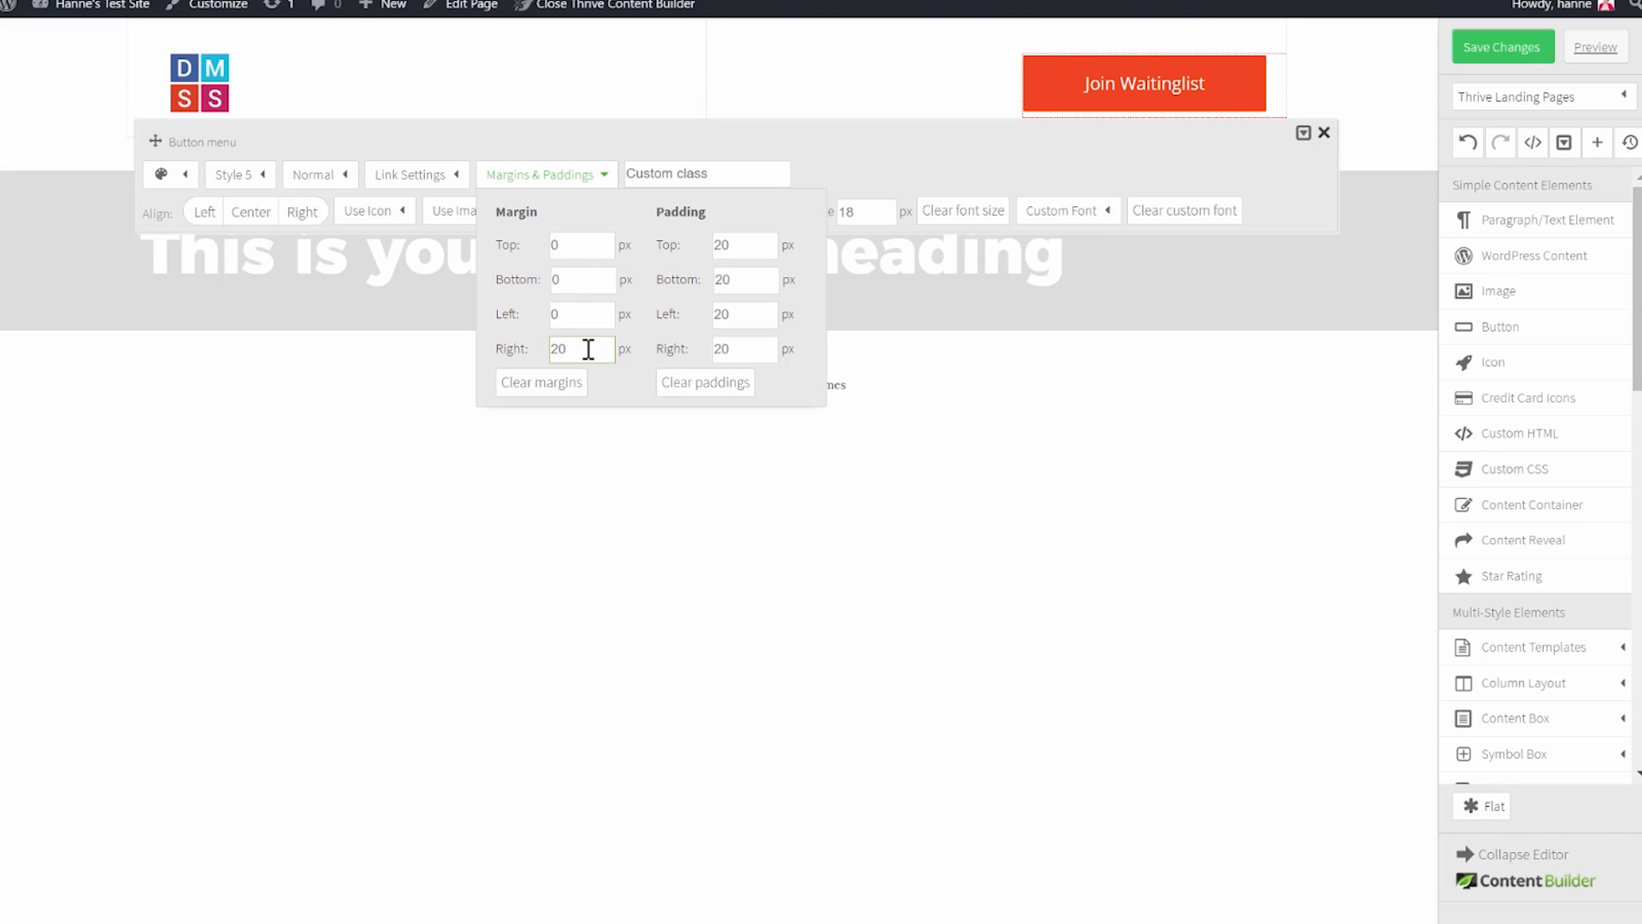
drag(585, 347, 484, 360)
text(30)
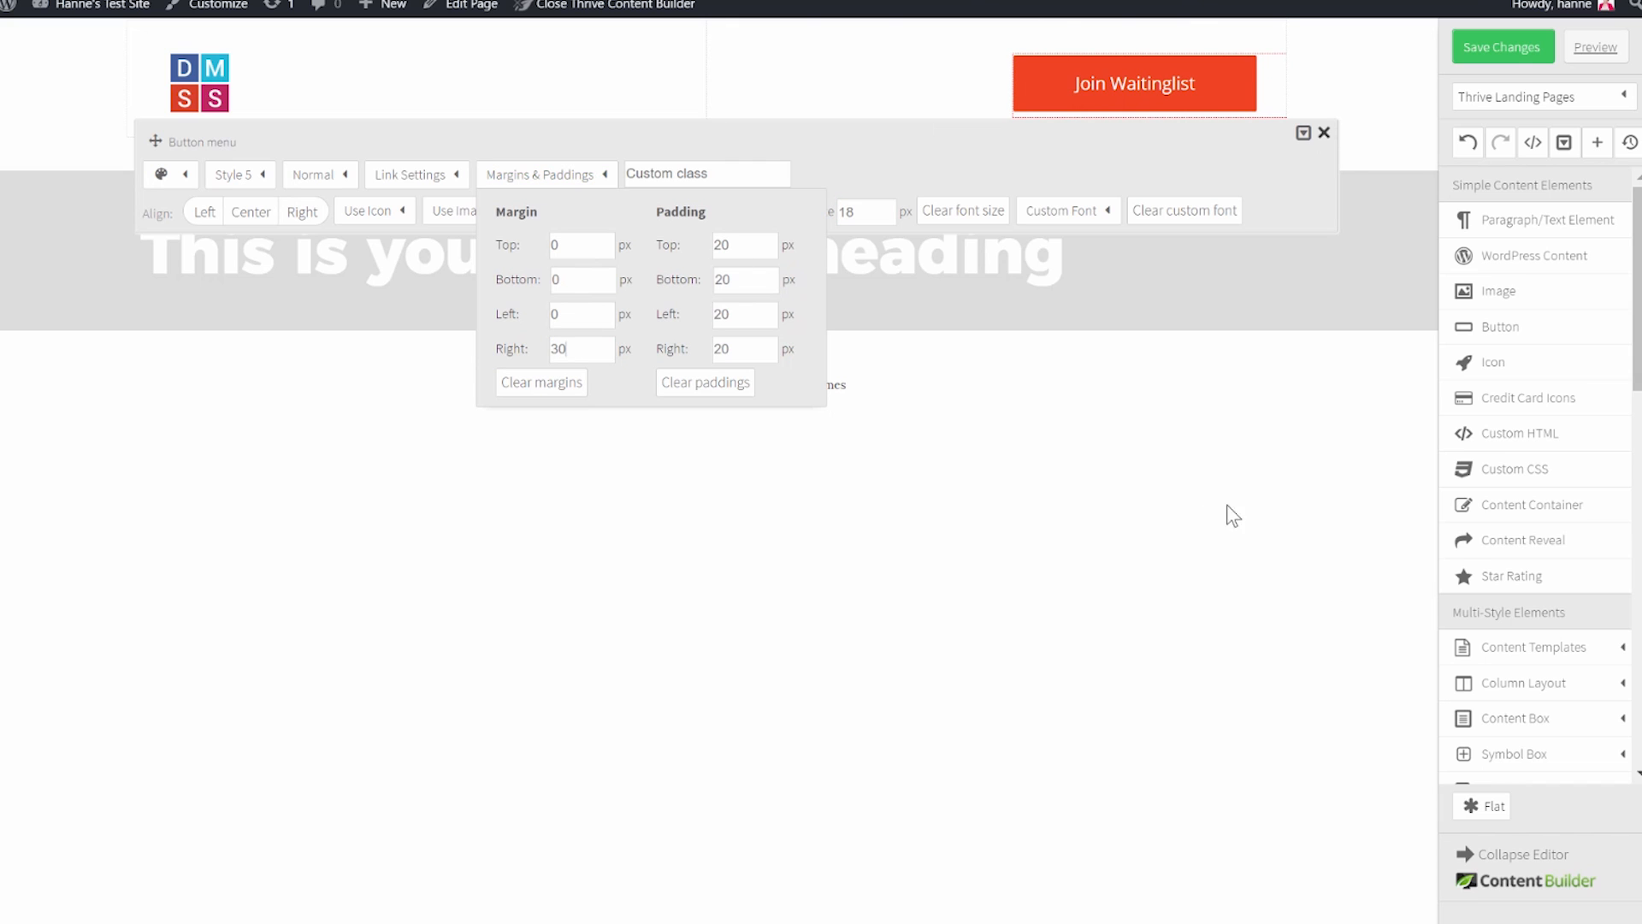
click(1172, 454)
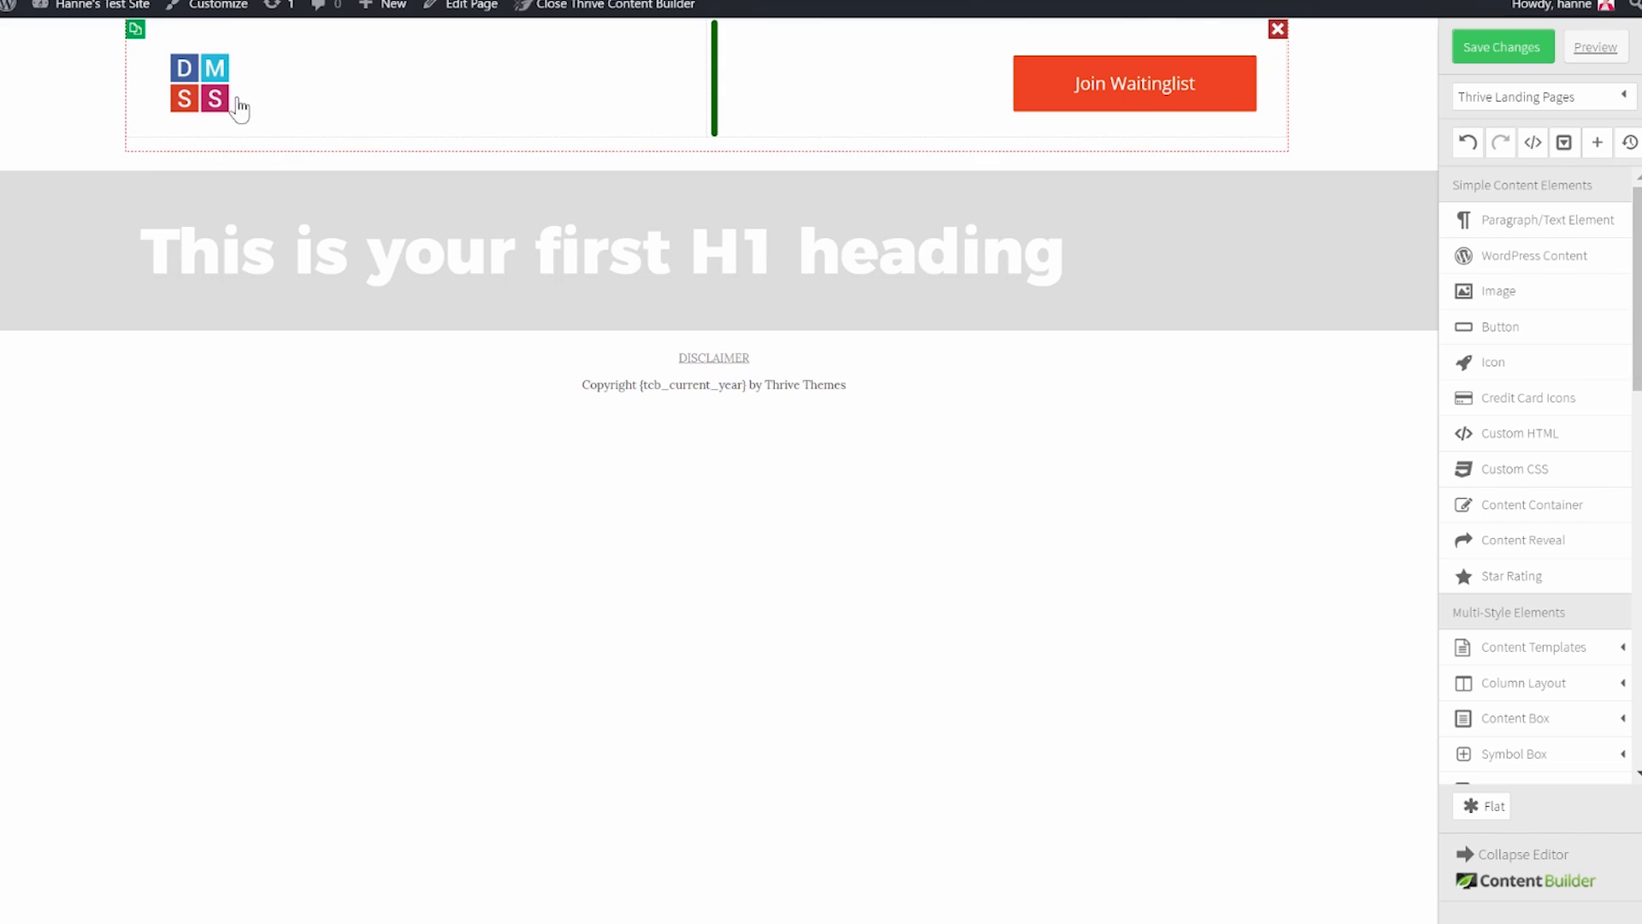
Set the DMSS logo image's bottom margin to 0 px.
click(208, 98)
click(685, 213)
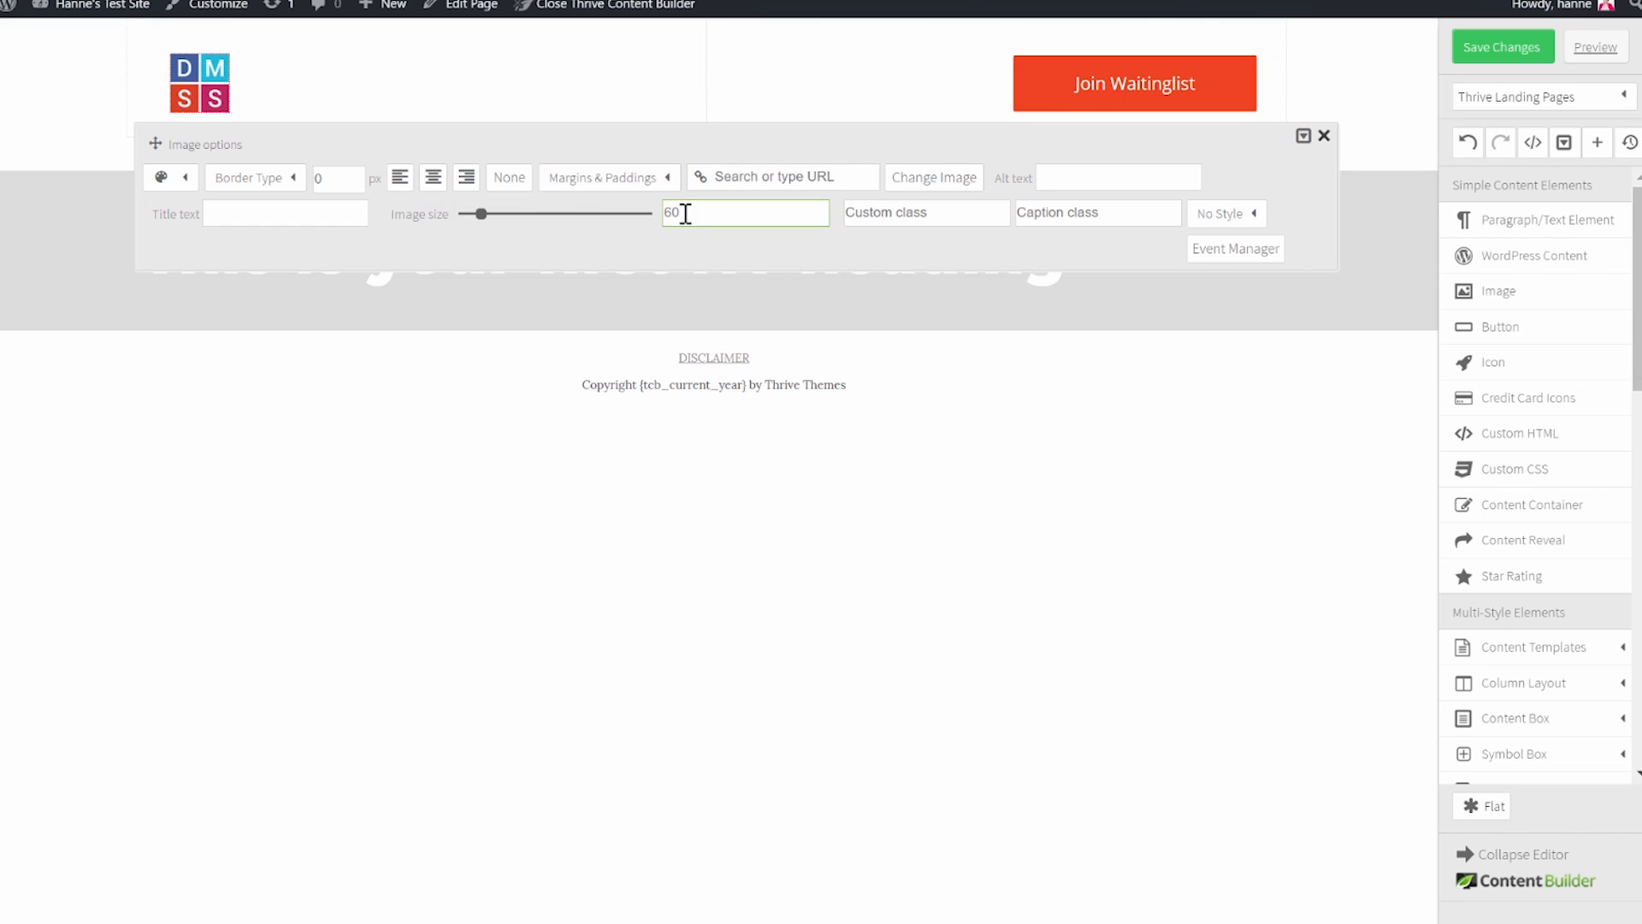
click(602, 178)
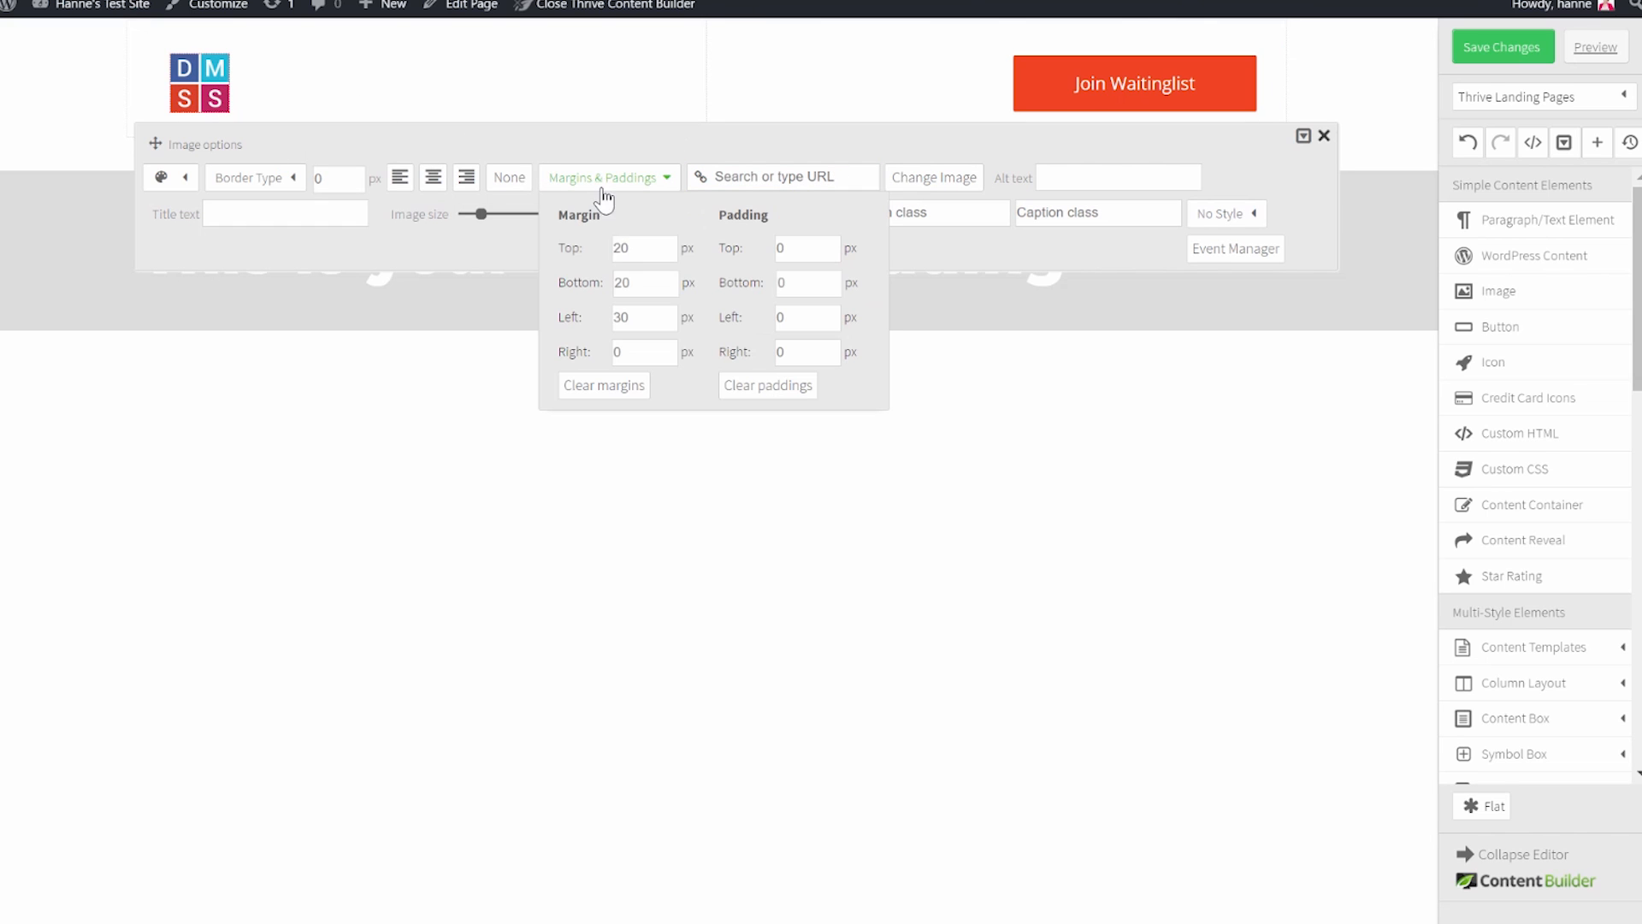
double_click(618, 281)
text(0)
click(899, 143)
Set the Join Waitinglist button's bottom margin to 0 px.
click(1049, 93)
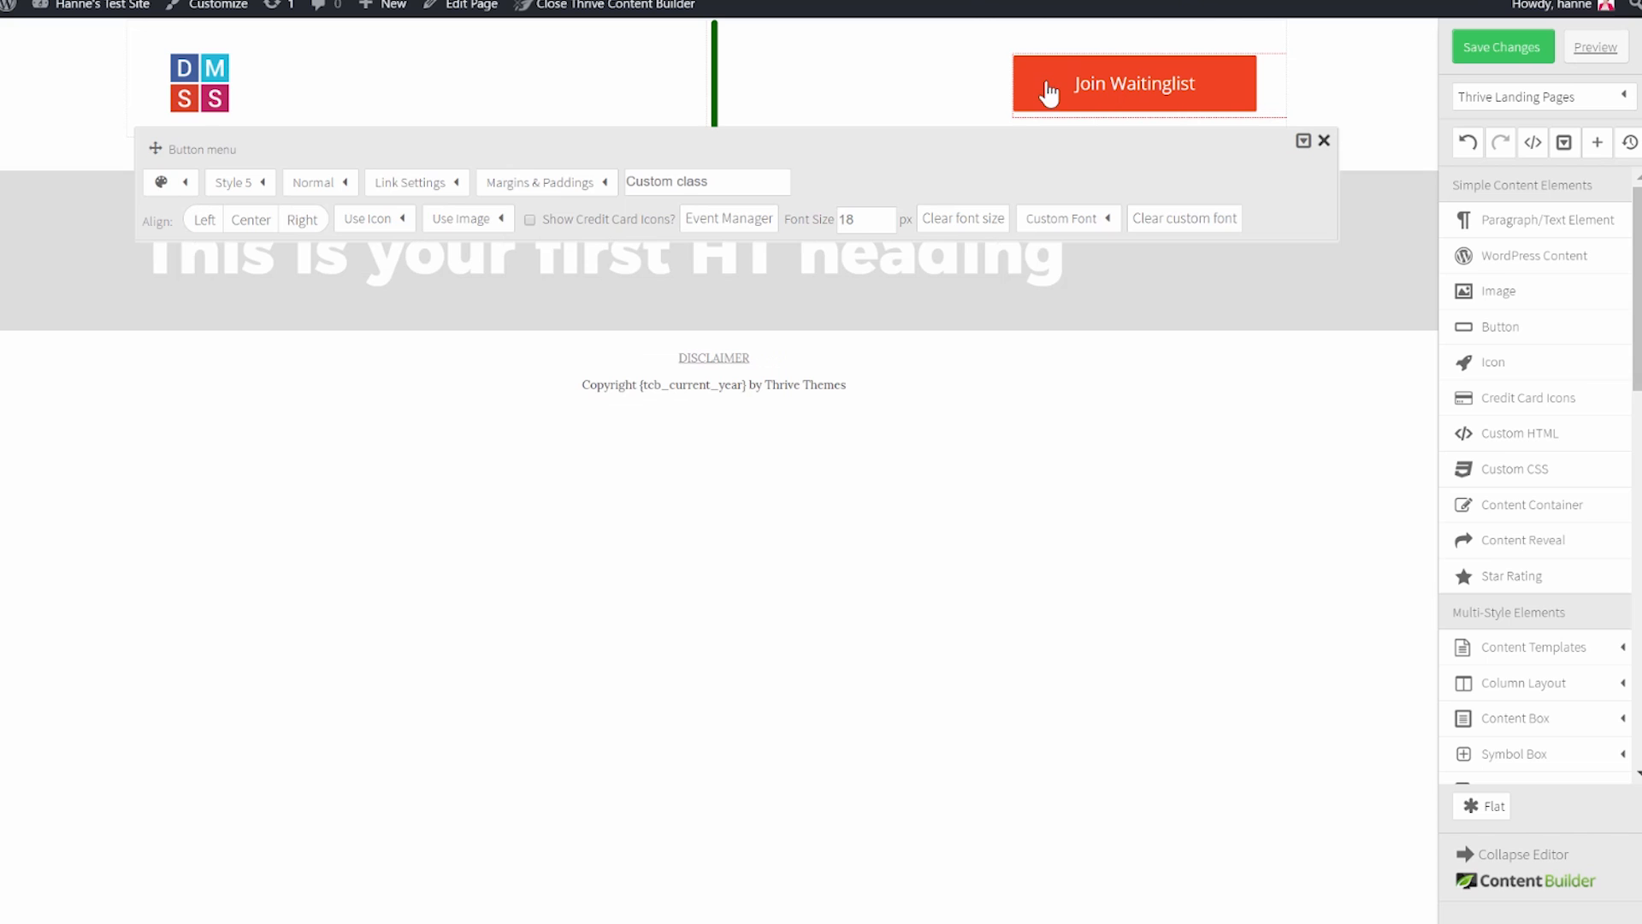
click(511, 193)
drag(575, 287, 484, 295)
text(0)
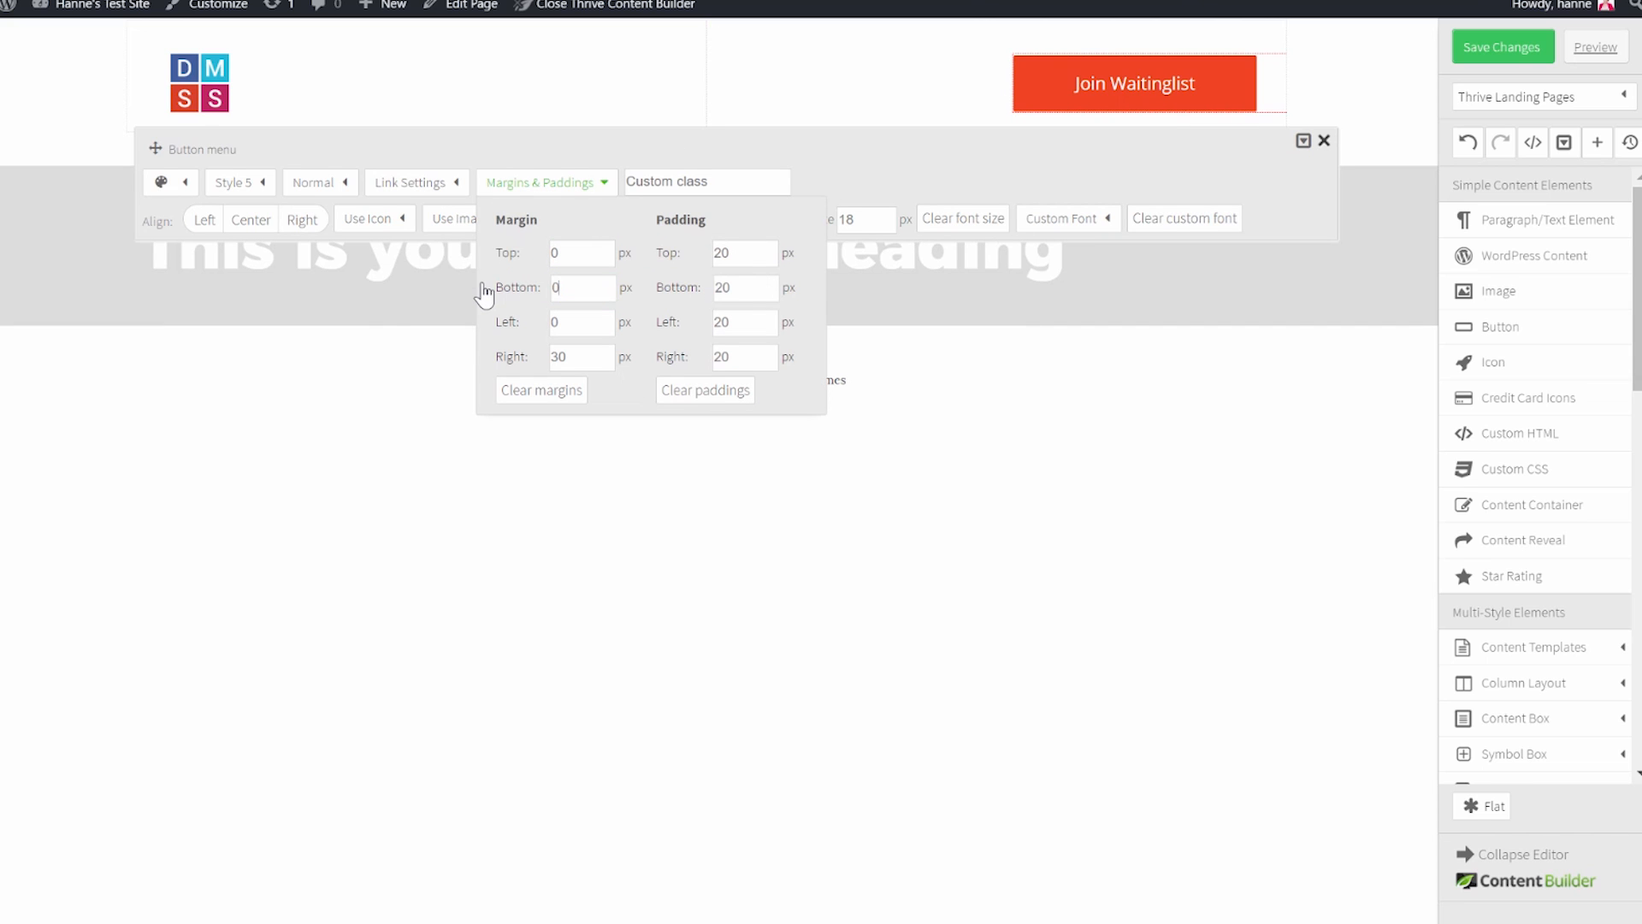
click(351, 389)
Set the header column layout's bottom margin to 0 px and its top margin to -15 px.
click(452, 102)
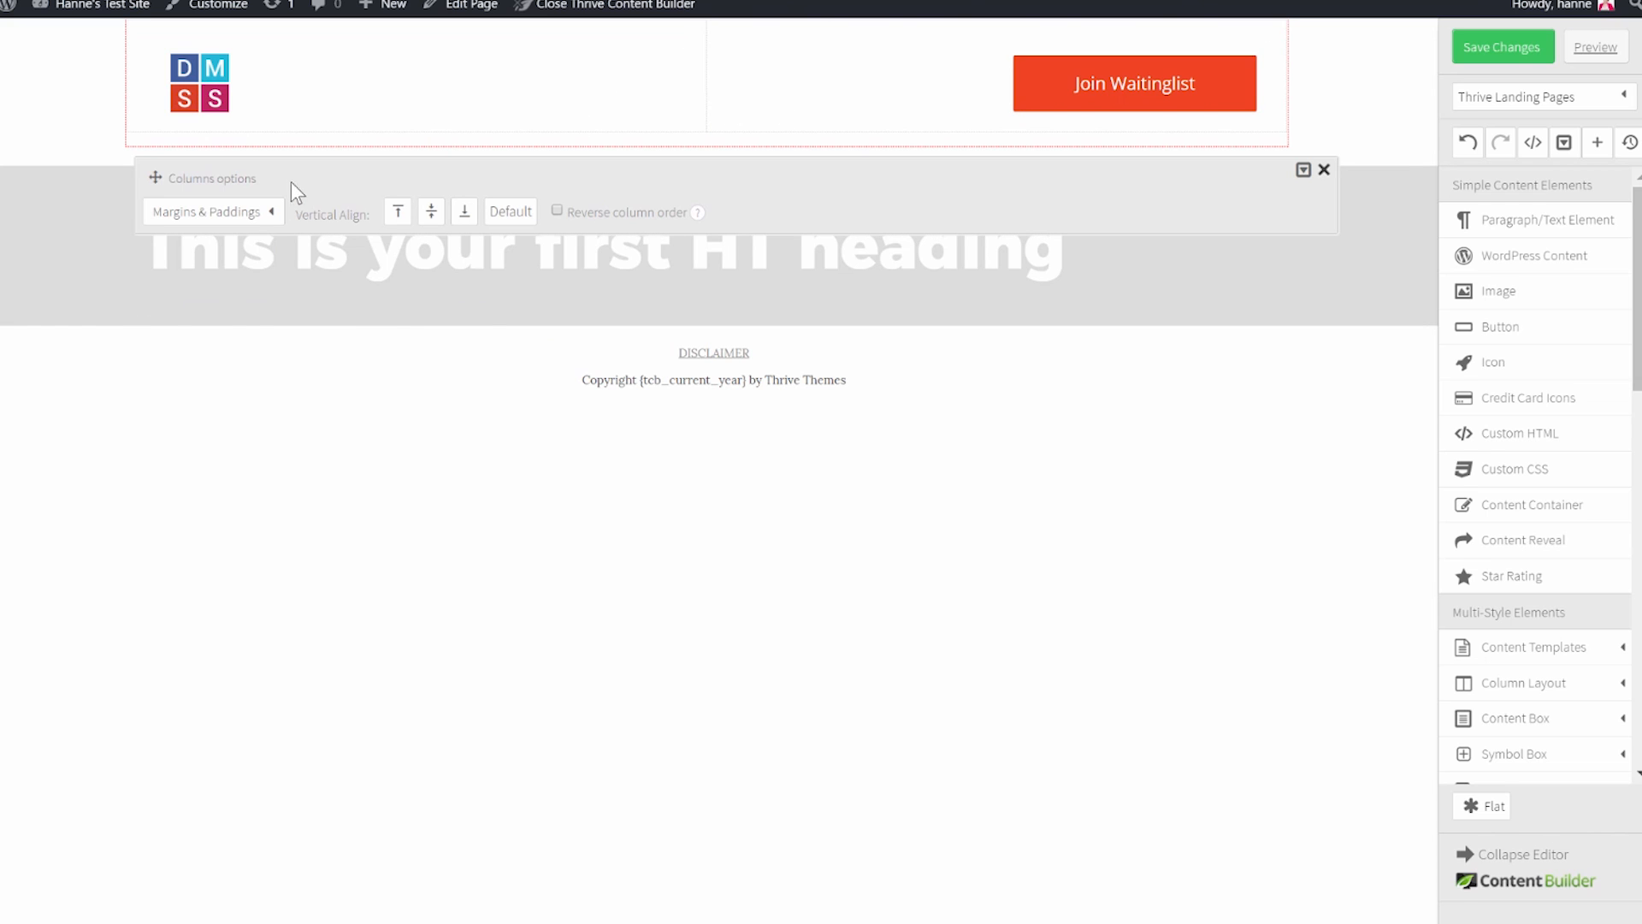
click(273, 209)
double_click(261, 323)
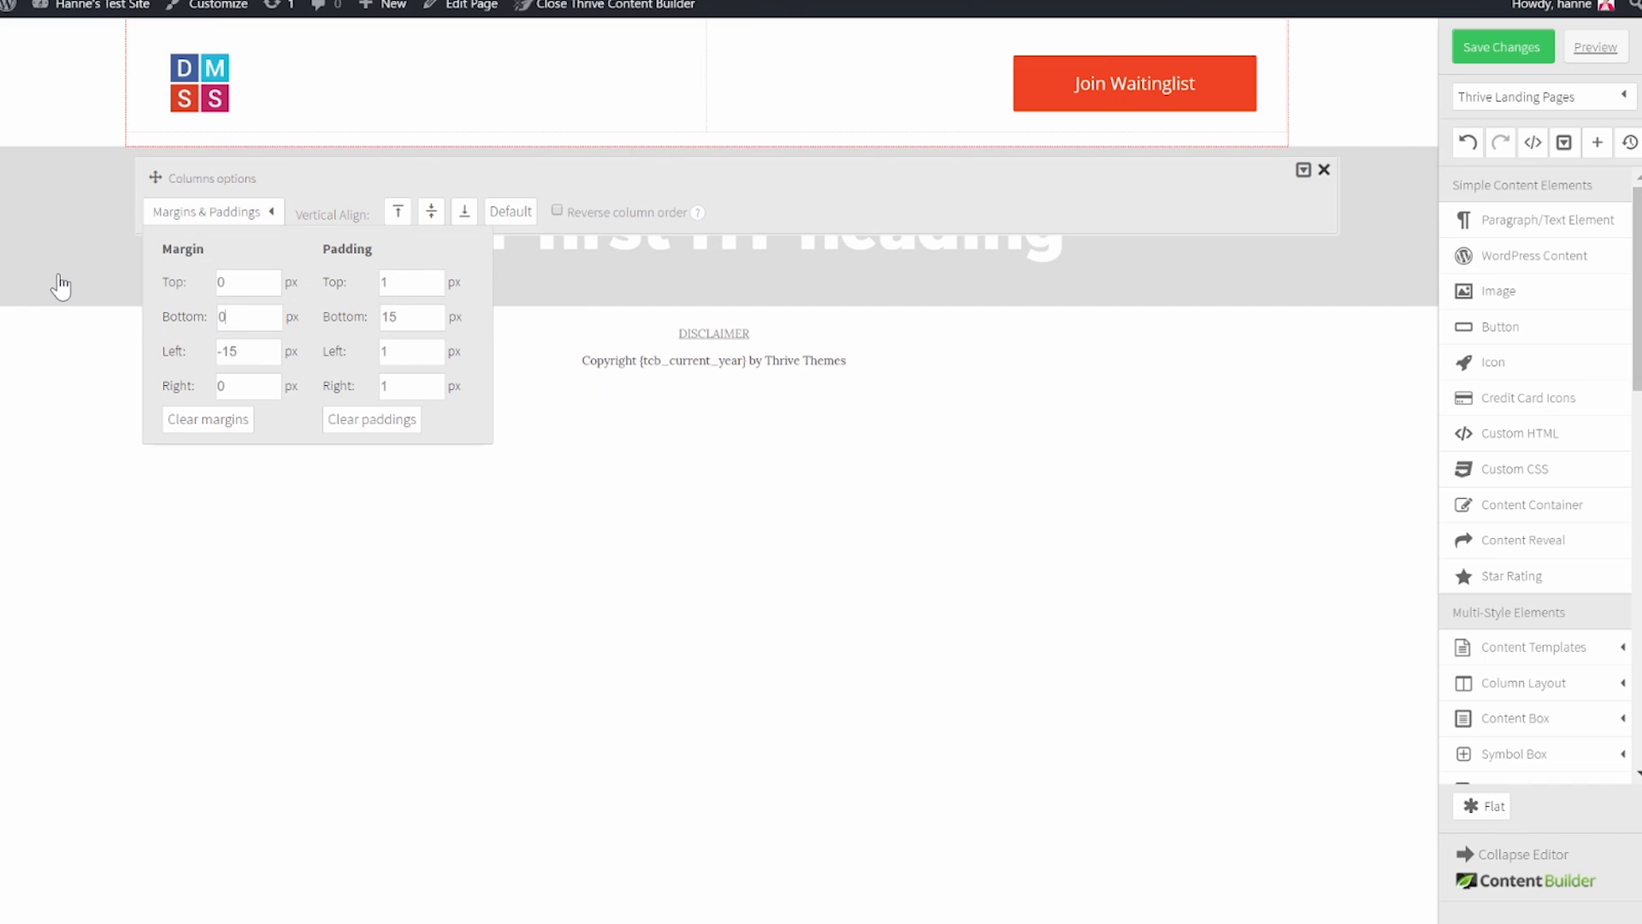
drag(278, 291, 204, 278)
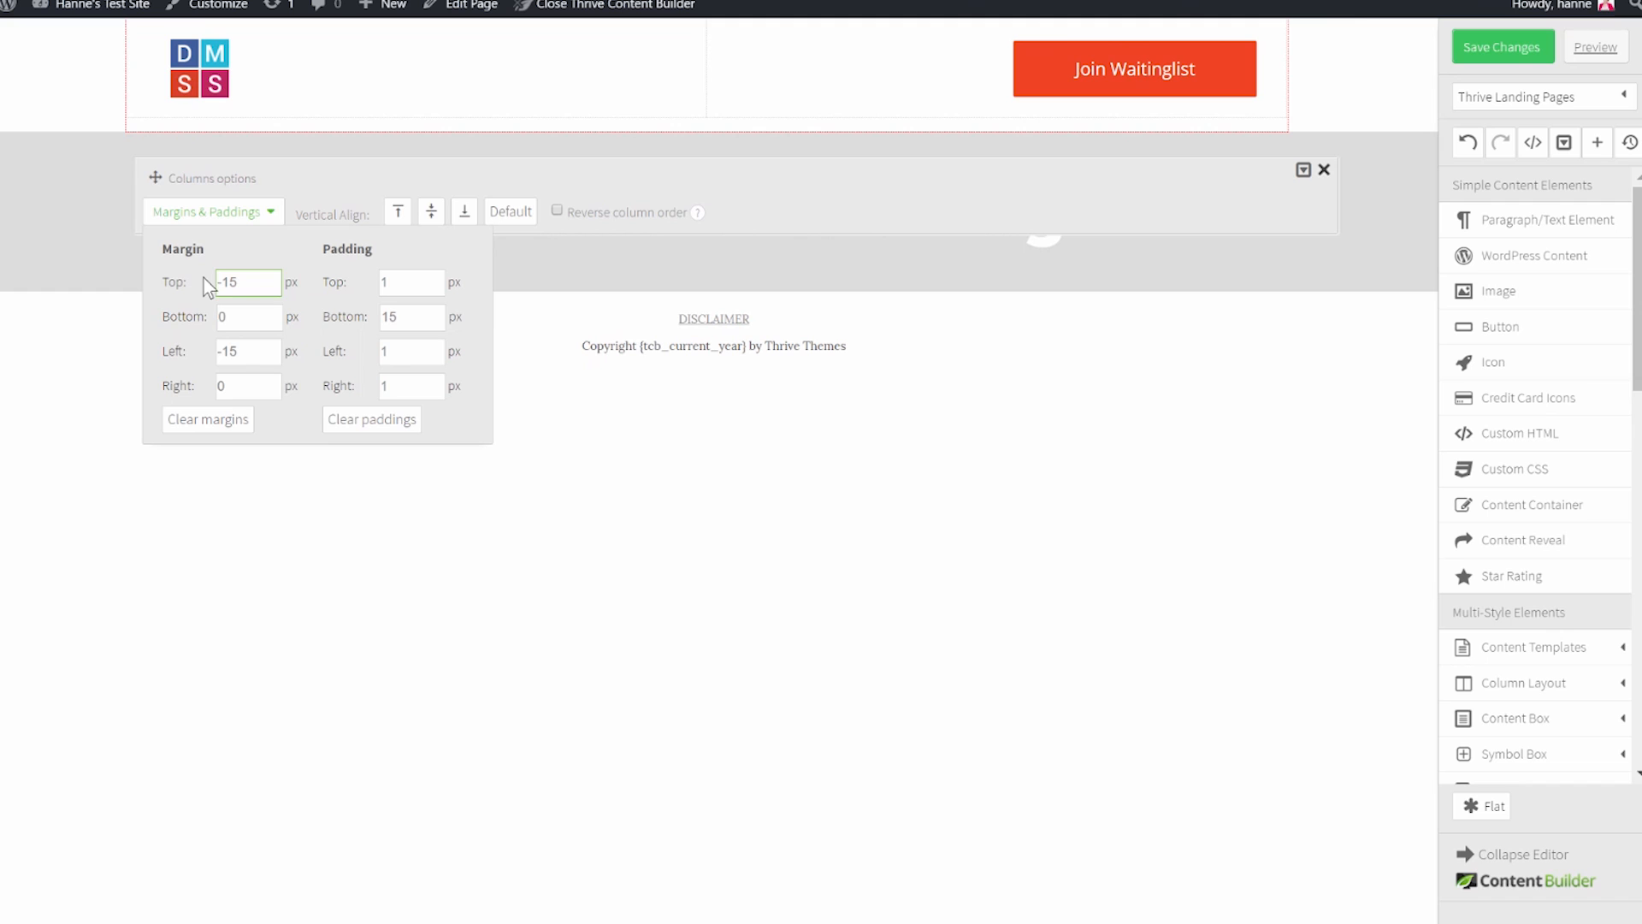
click(92, 409)
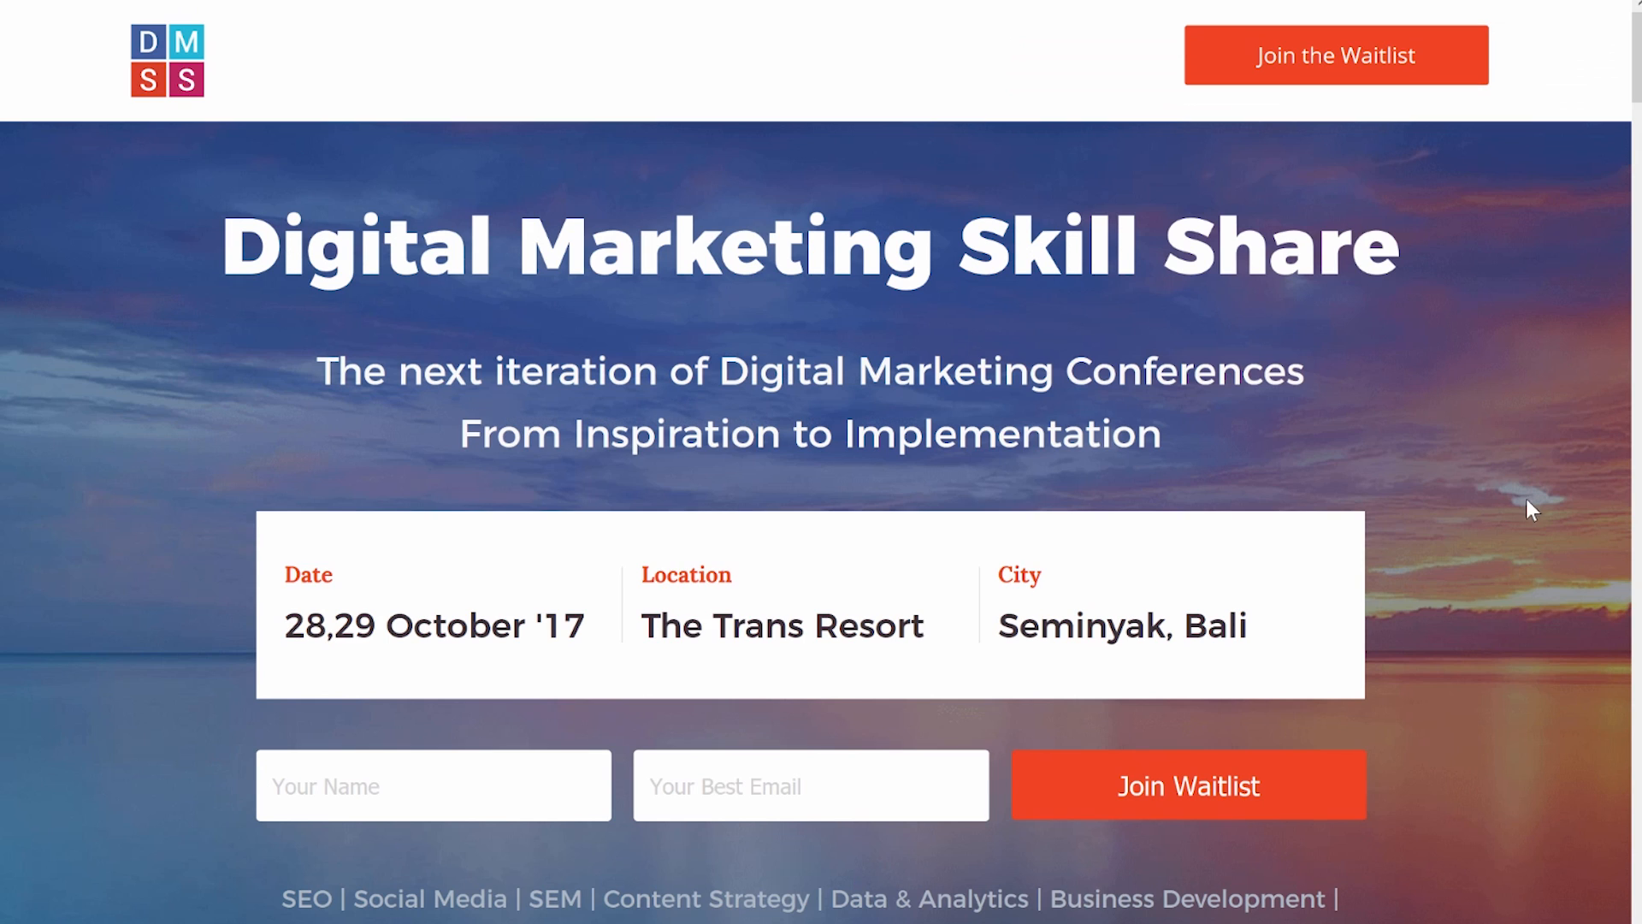
Set the background colour of the H1 heading's page section to blue, rgba(65,95,157,1).
scroll(1522, 495, down, 2)
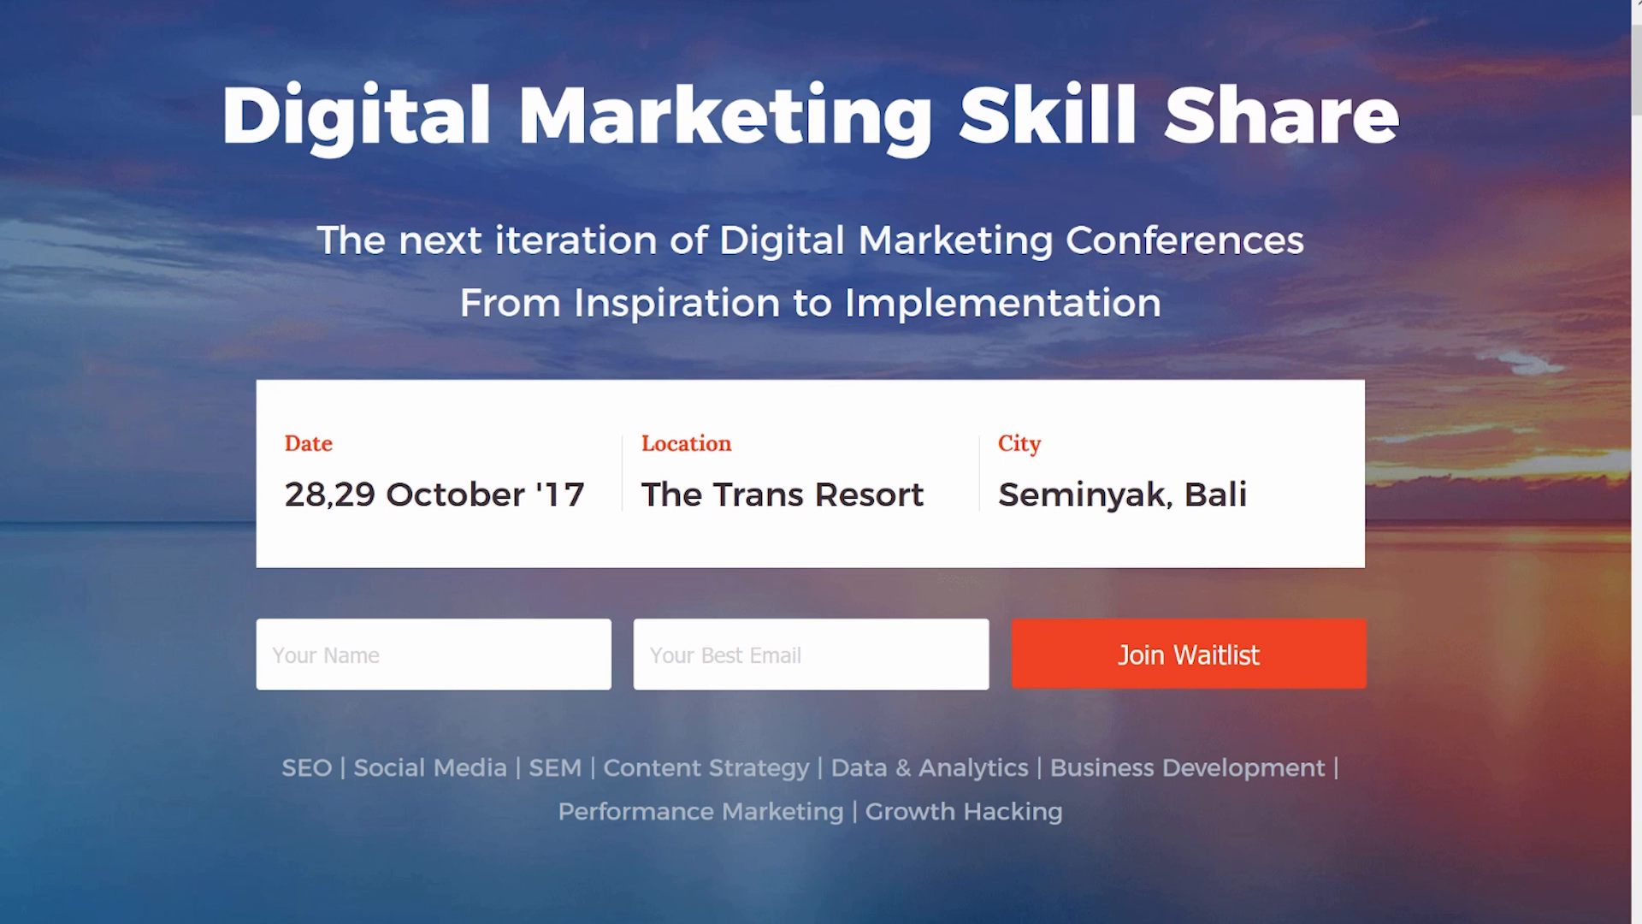
click(260, 917)
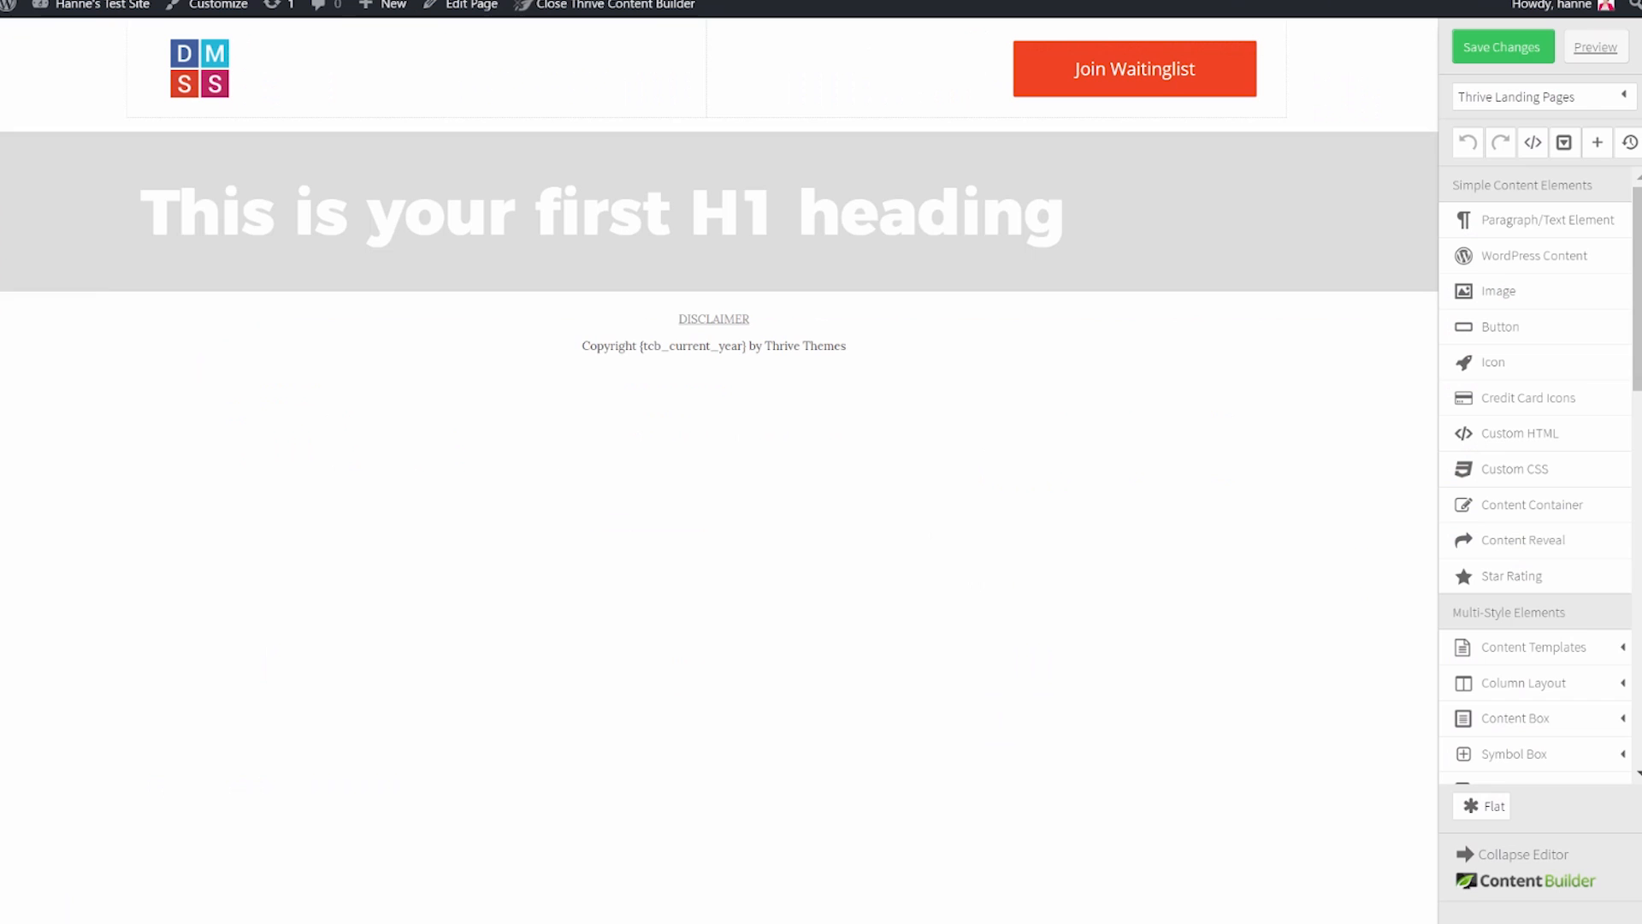
click(106, 188)
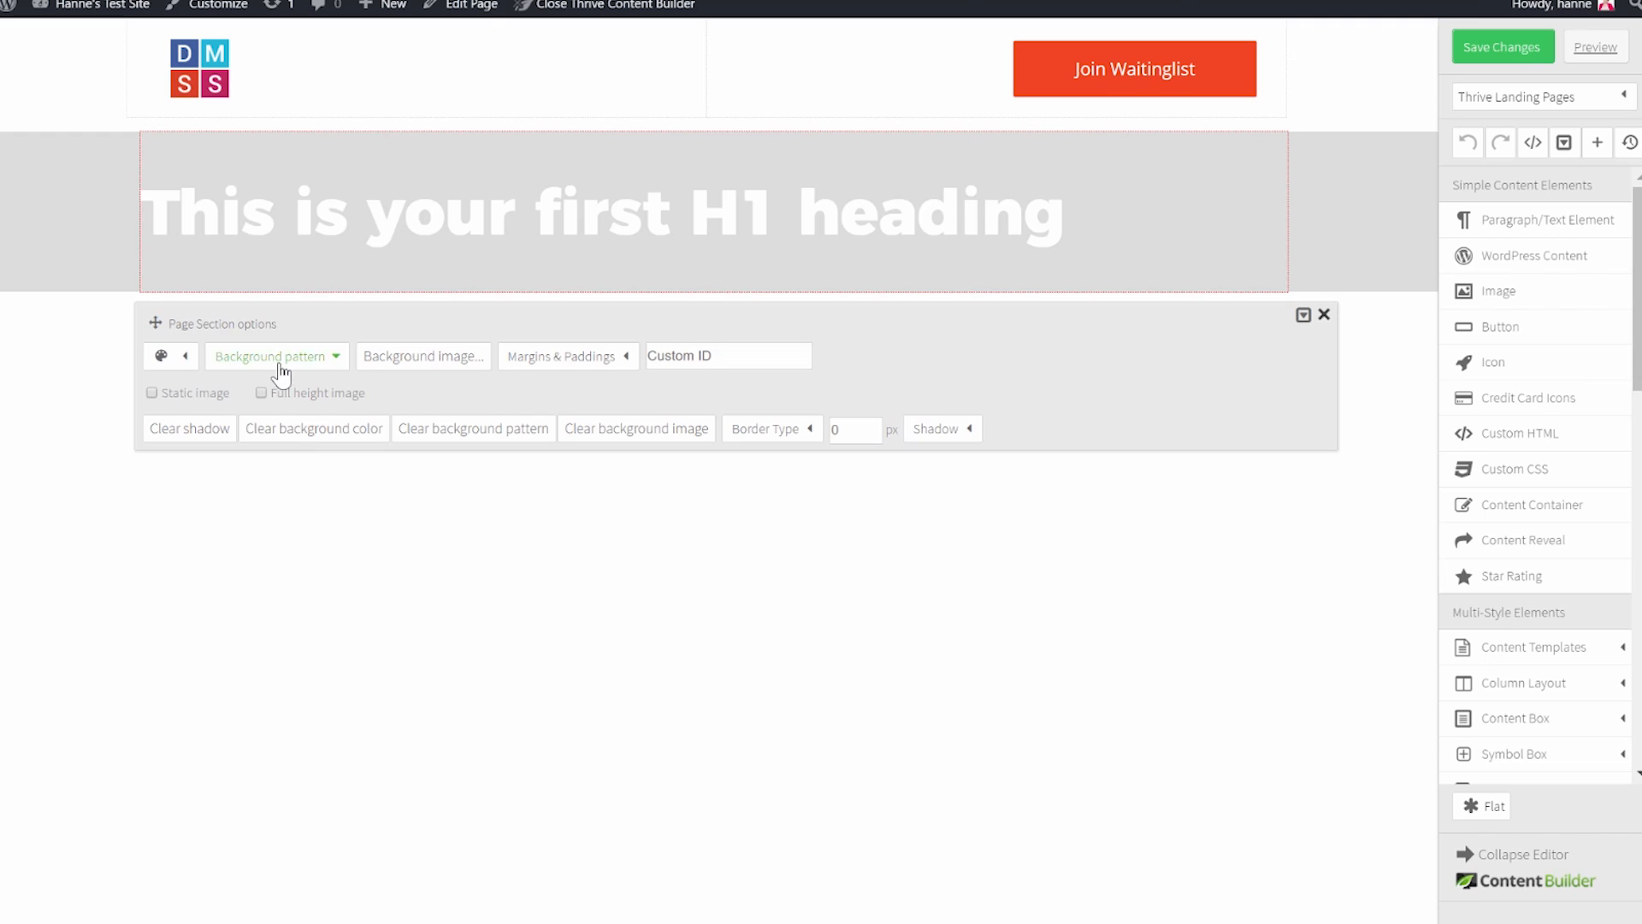
click(185, 359)
click(225, 434)
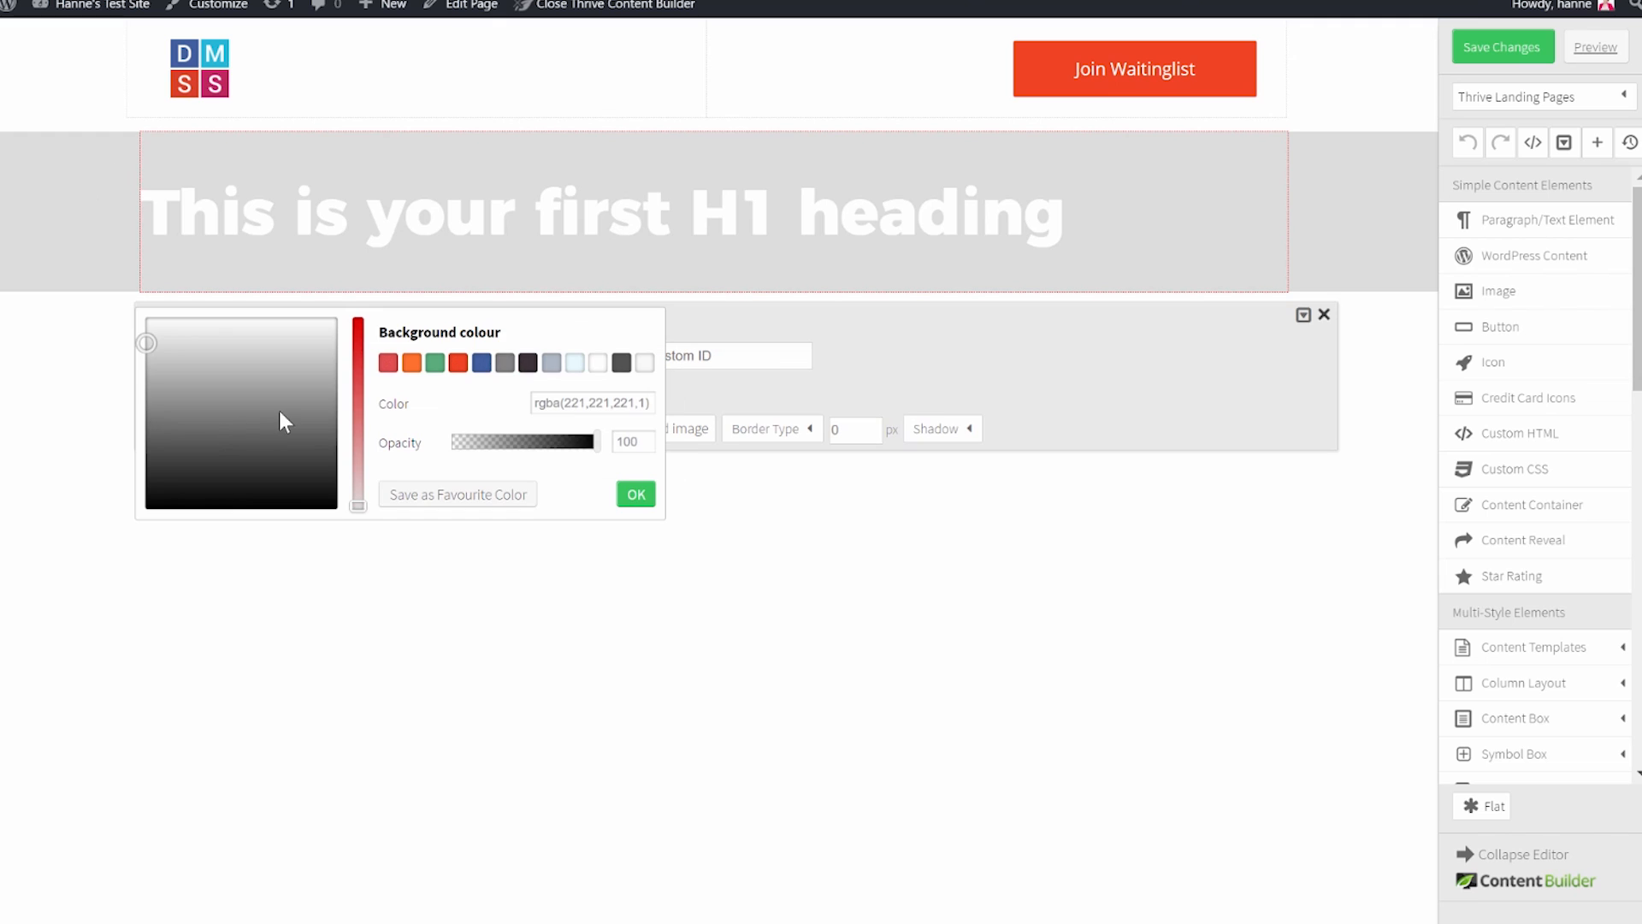
click(482, 363)
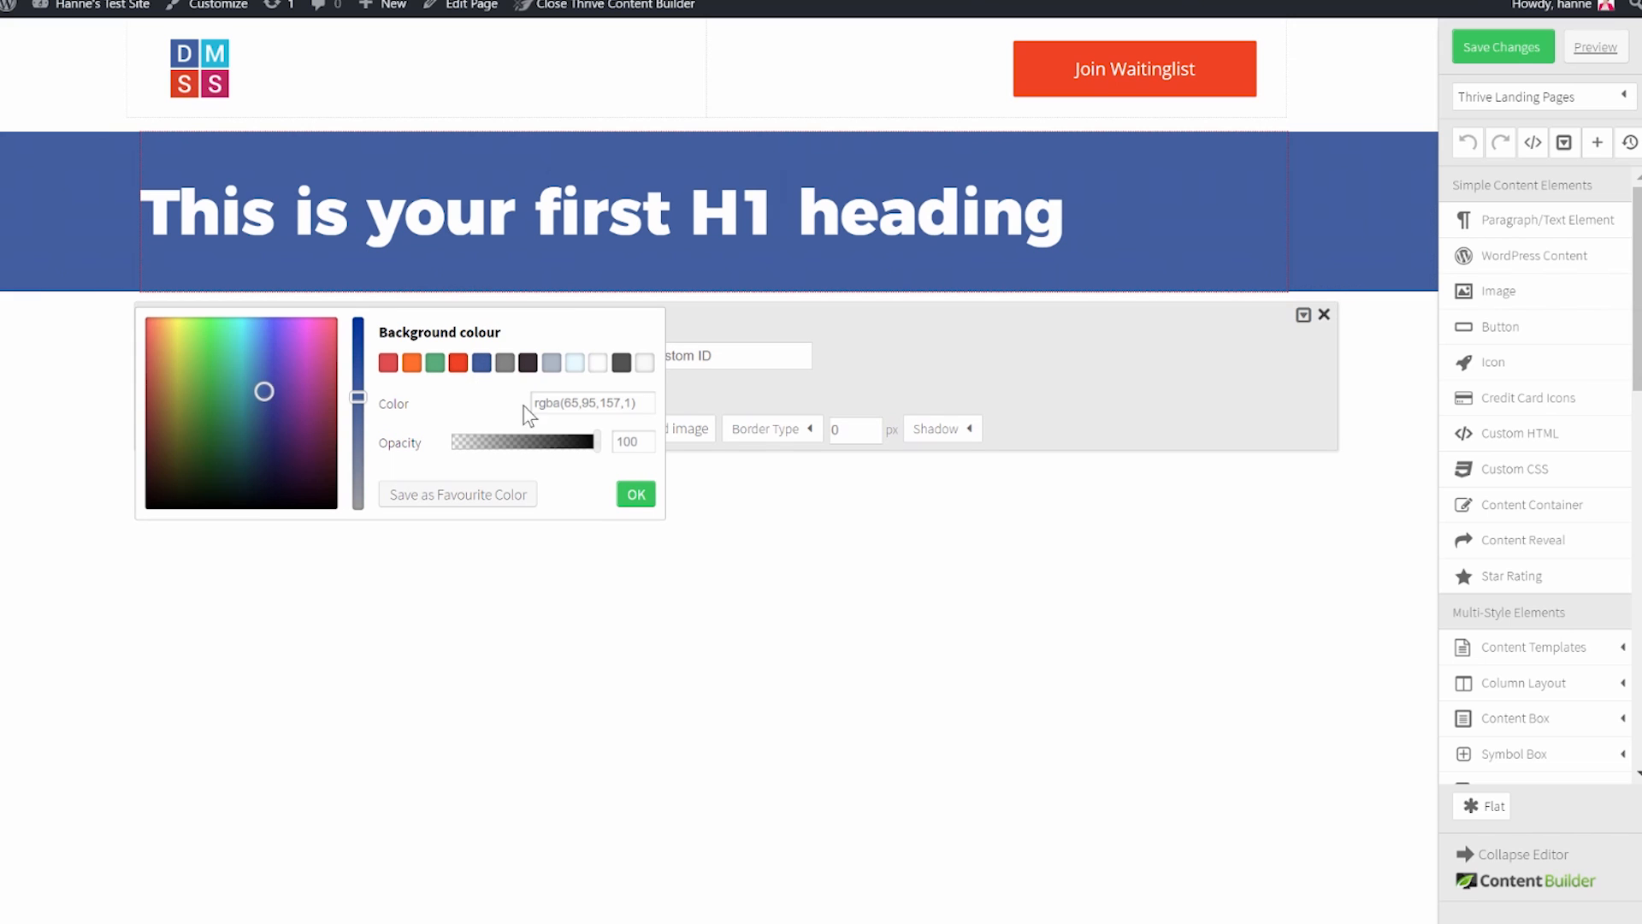
click(637, 496)
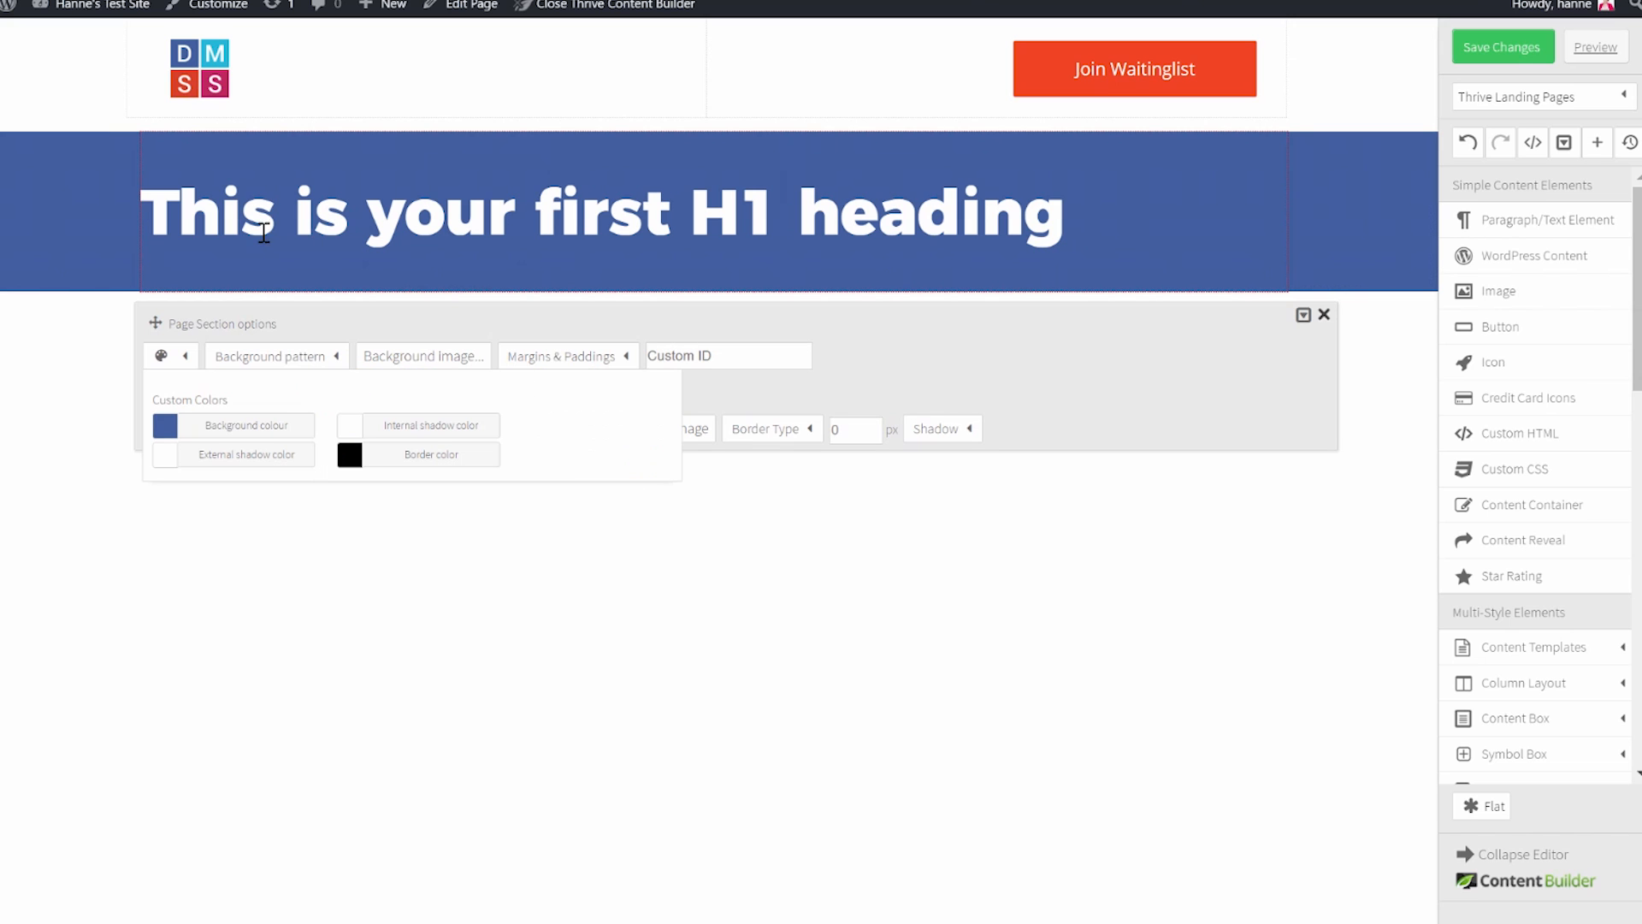
click(1325, 315)
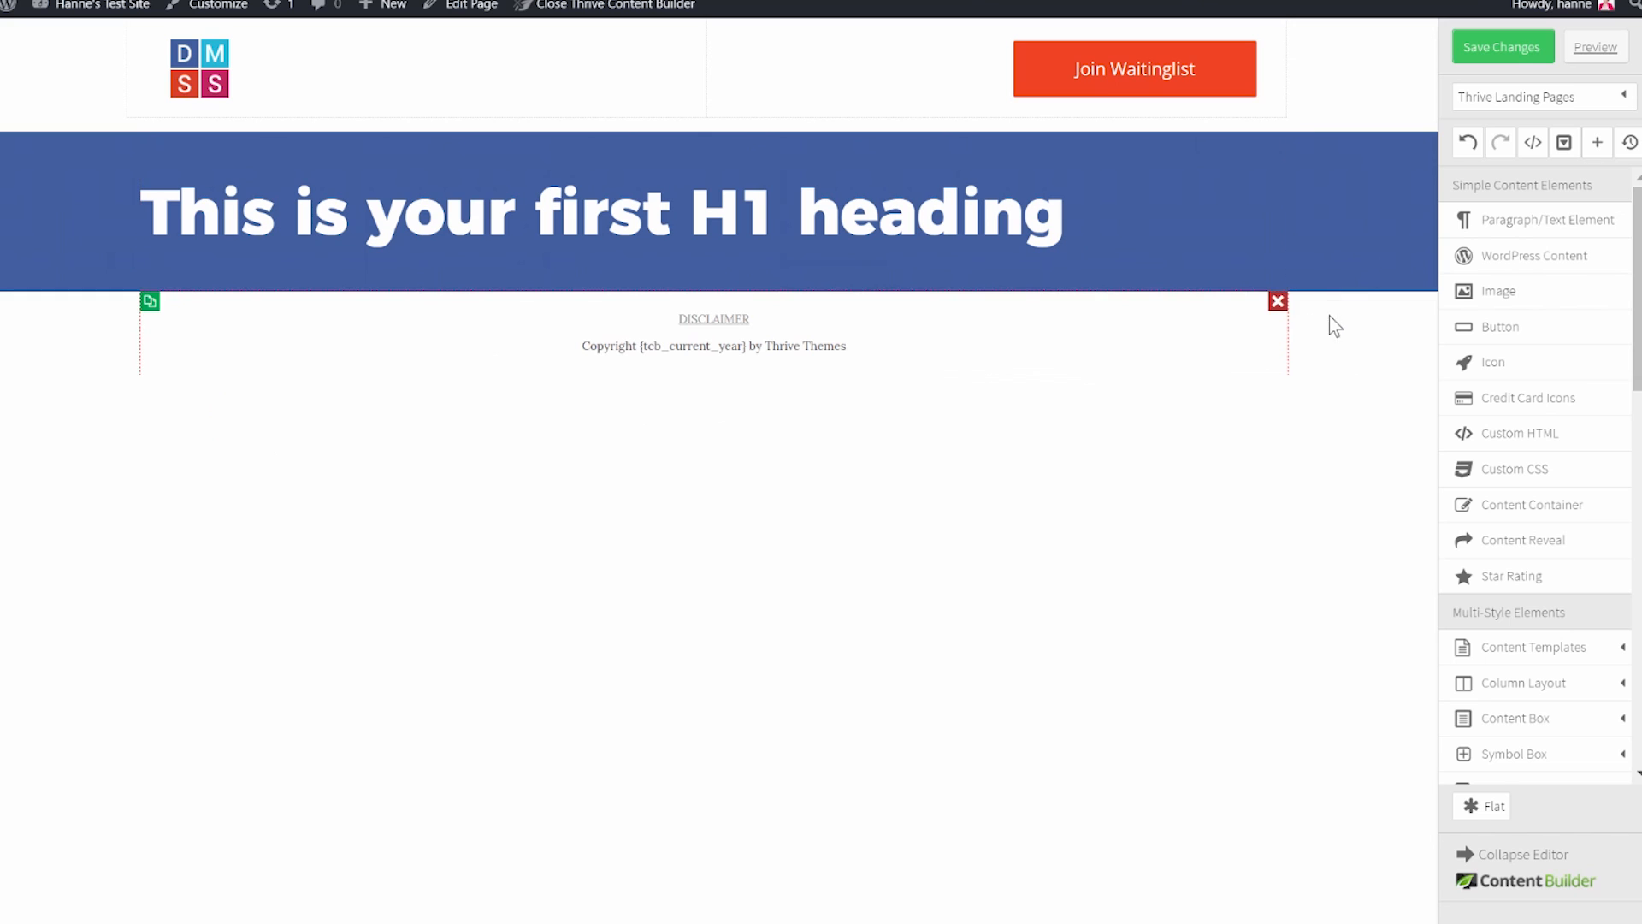
Give the heading's page section the bg_image_1-3.png background image and make it a full height image.
click(461, 198)
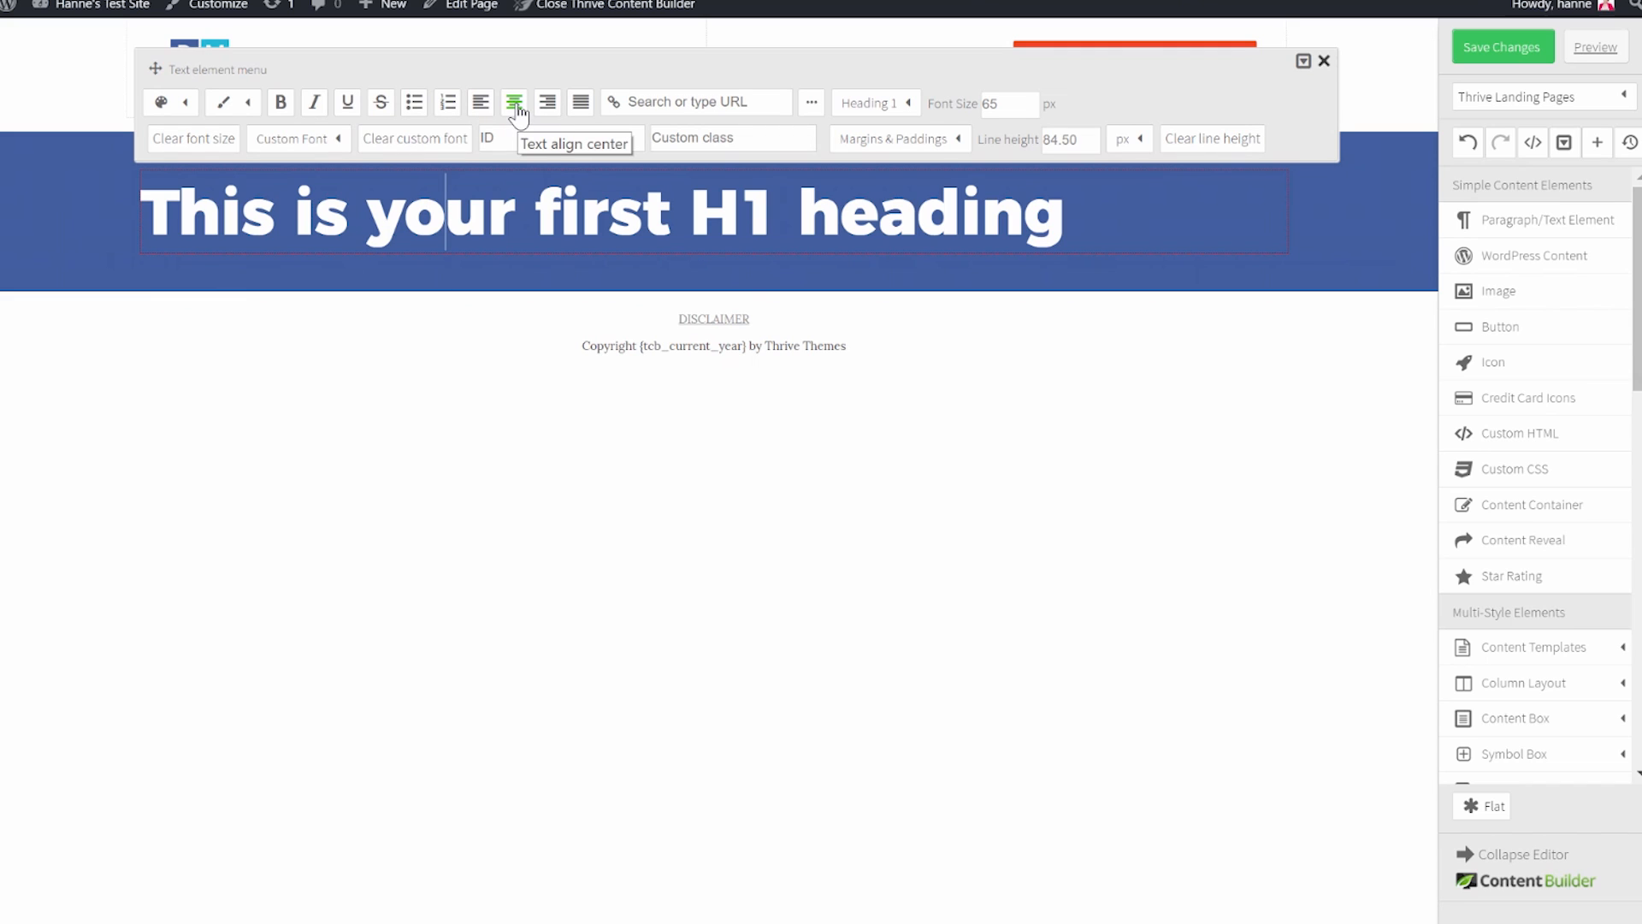
click(86, 189)
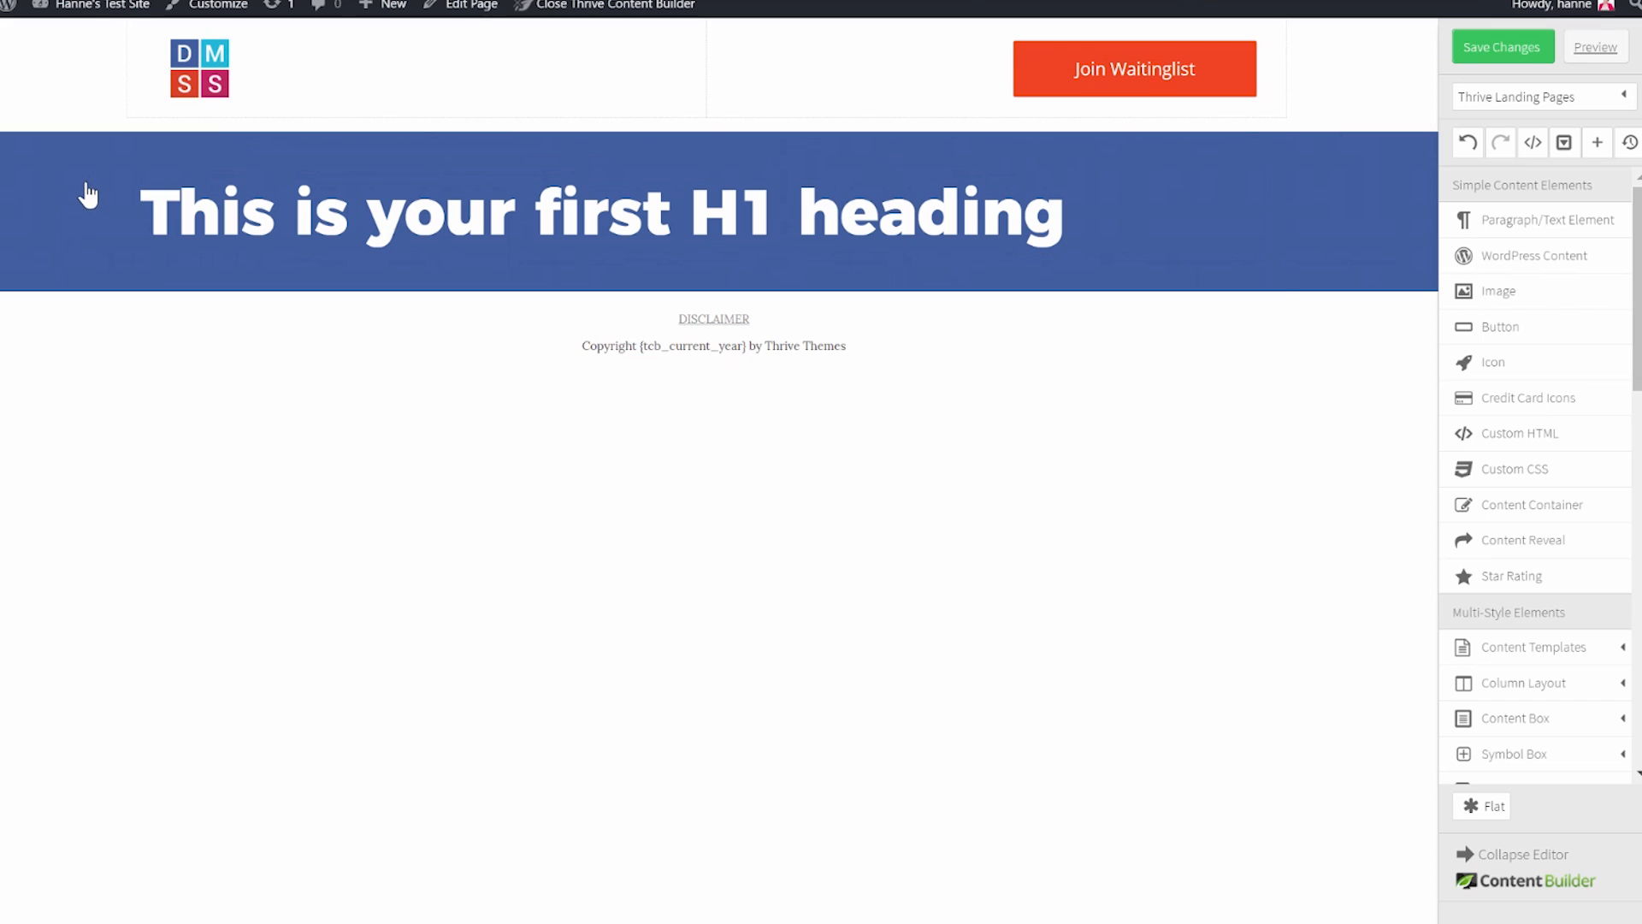
click(86, 183)
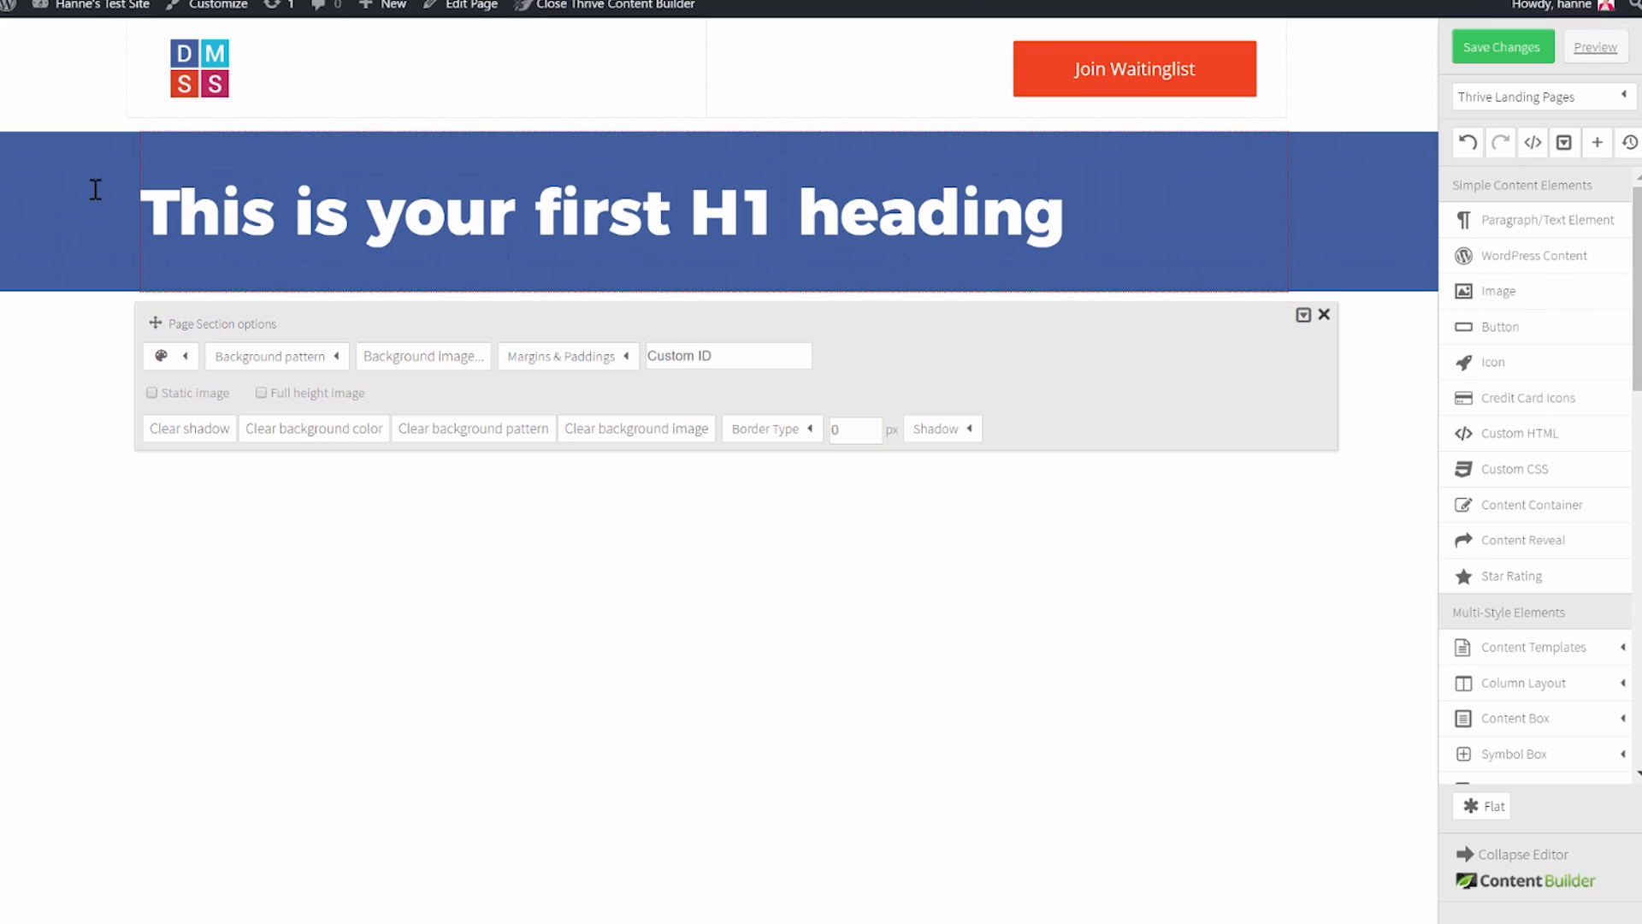
click(423, 356)
click(327, 703)
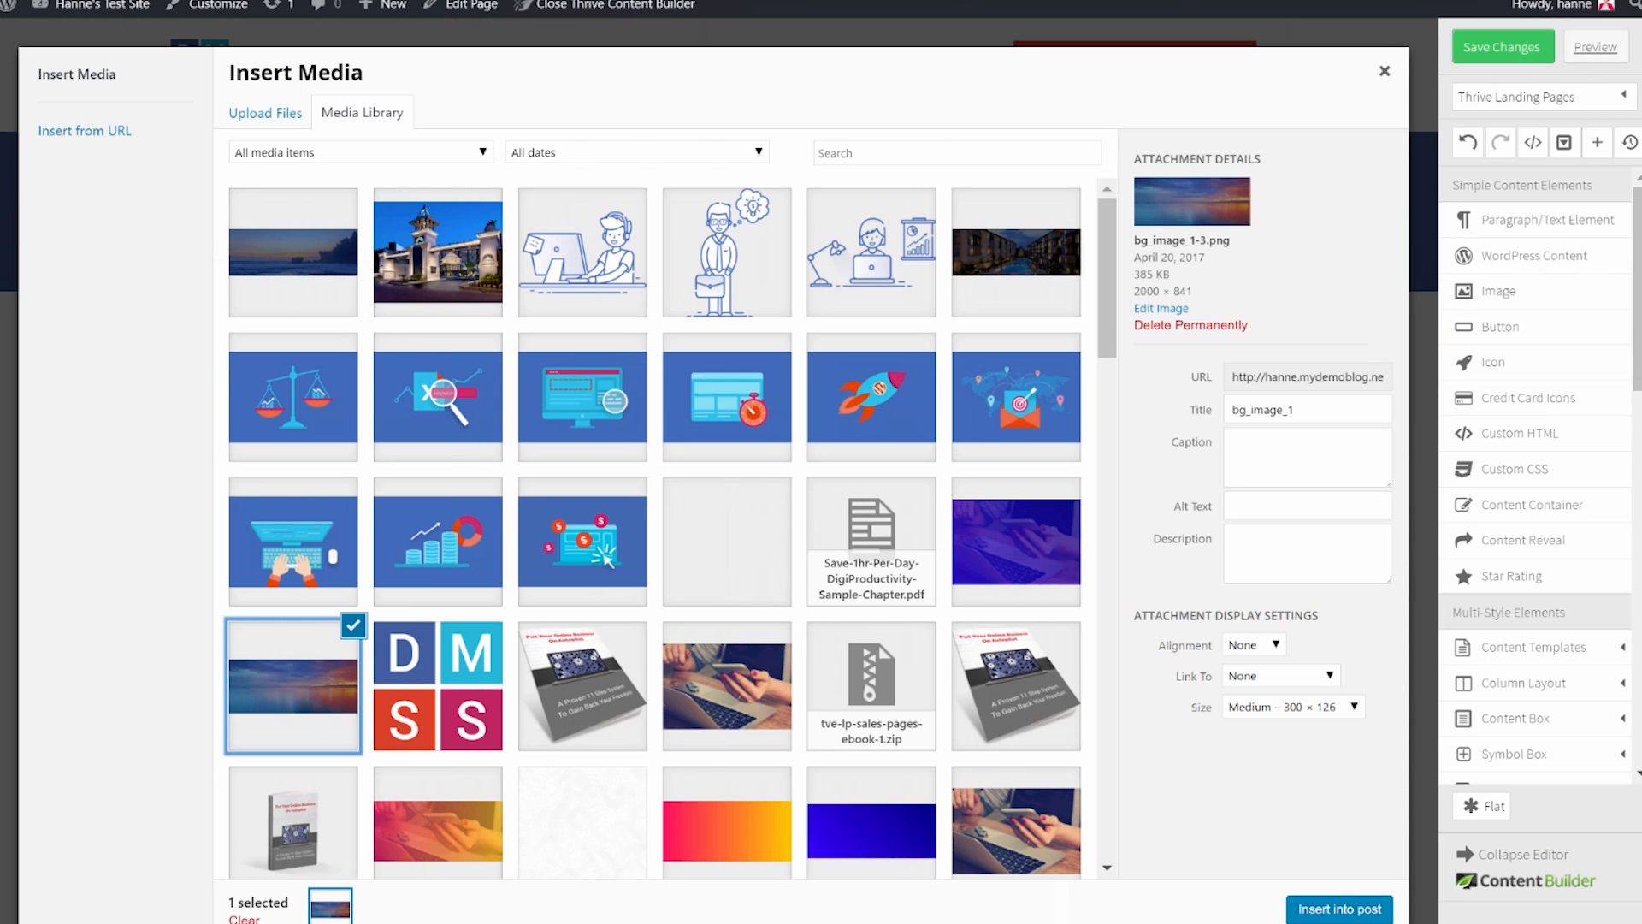
click(1351, 910)
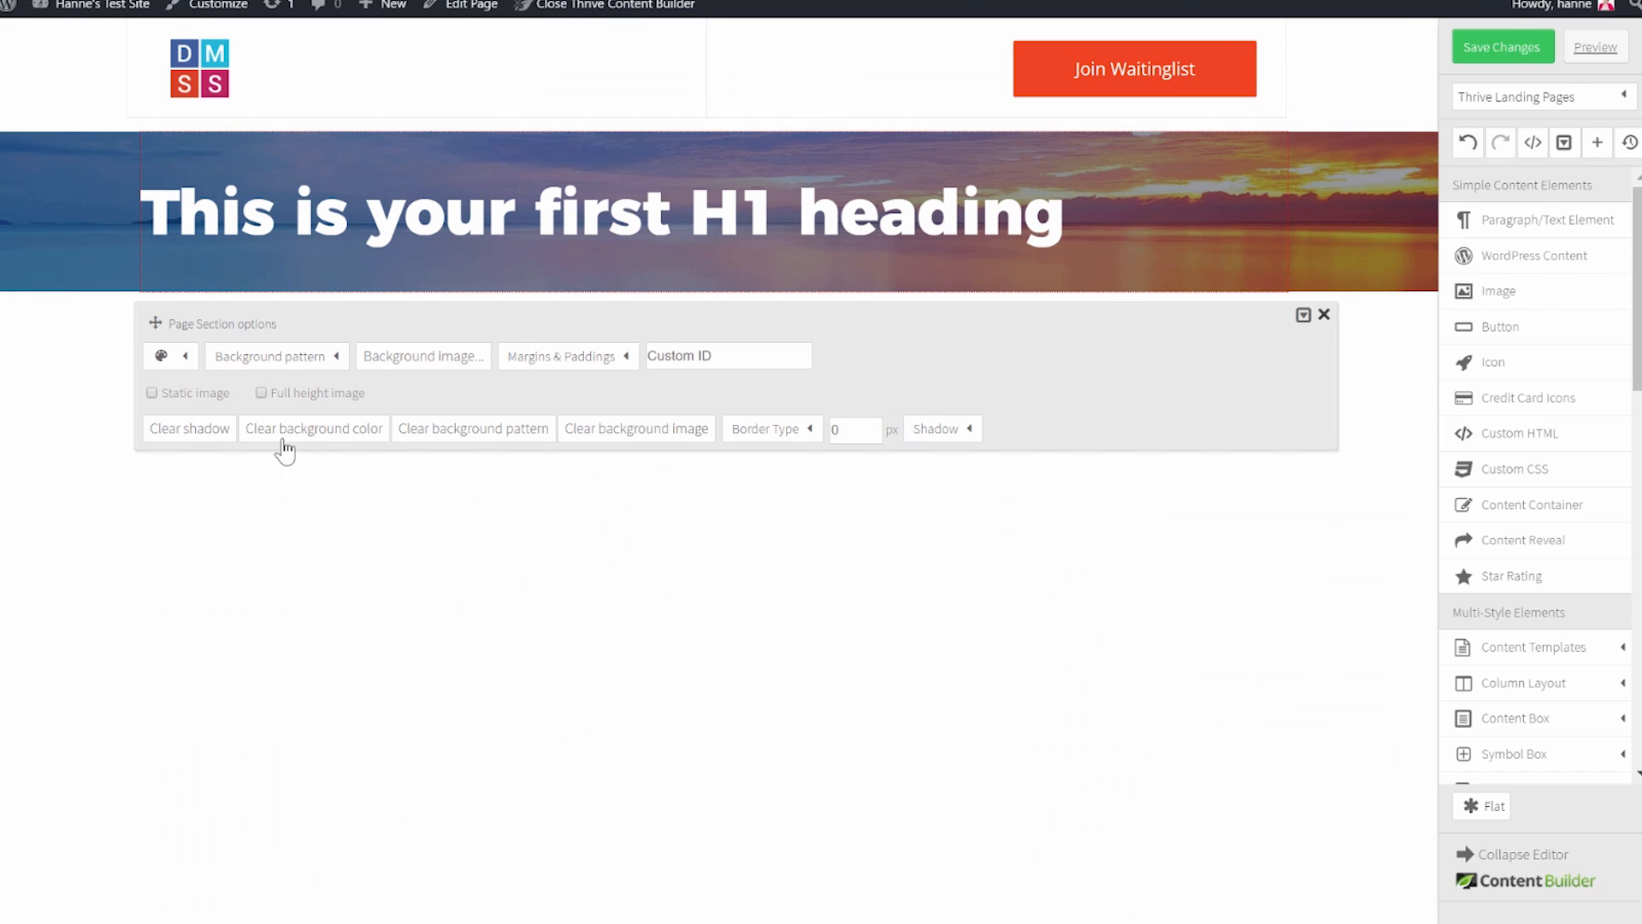
click(260, 393)
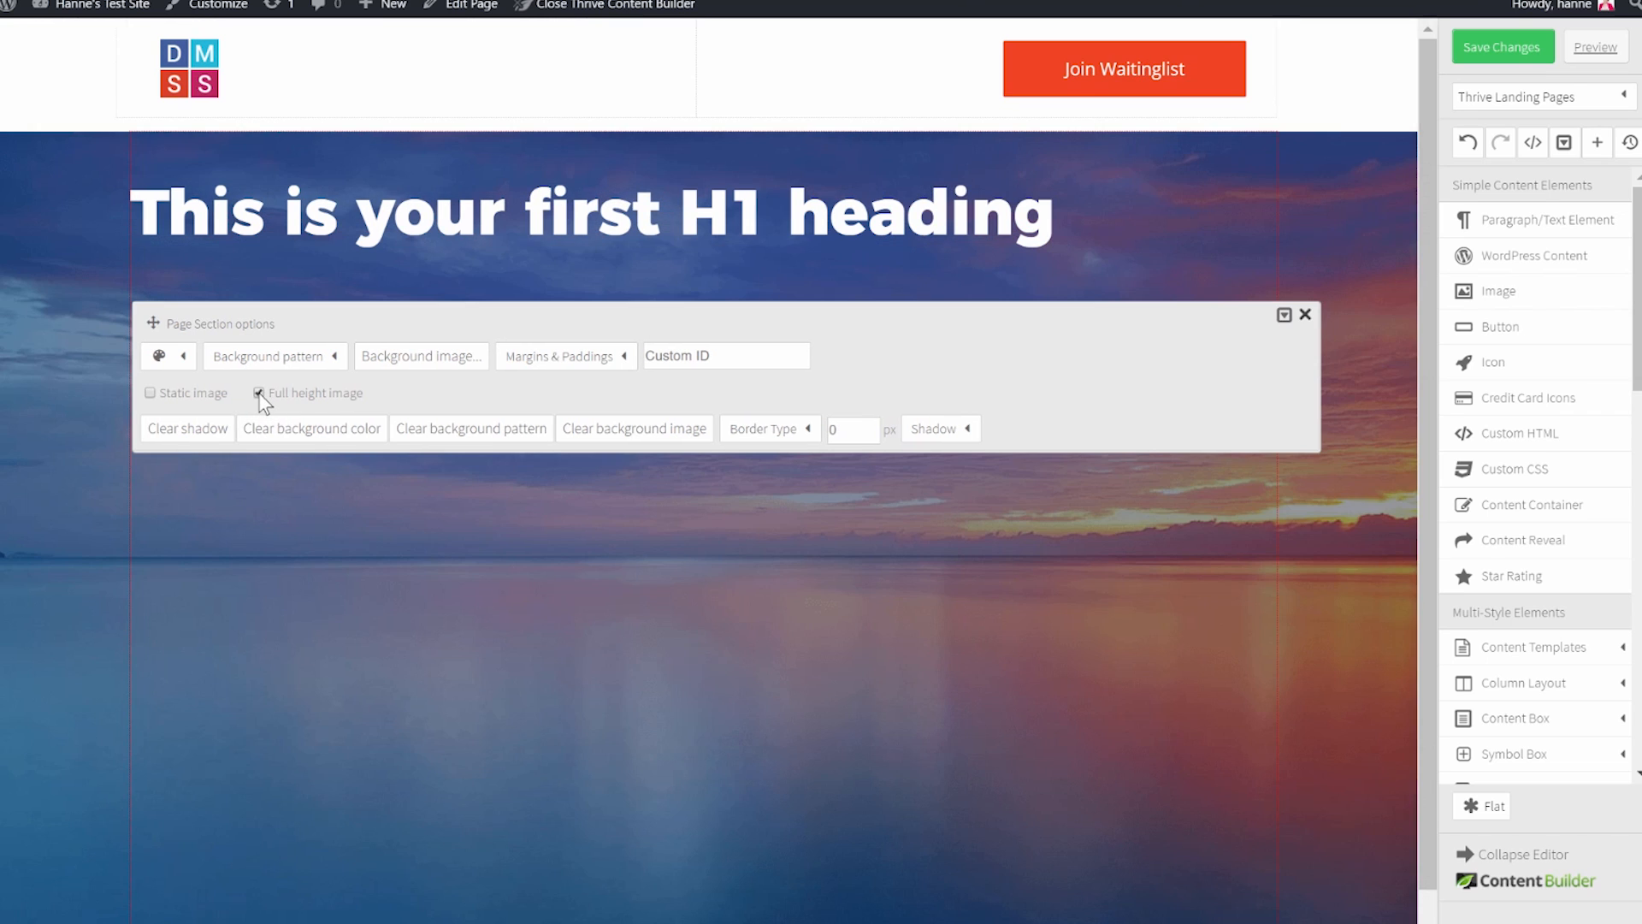
click(1306, 323)
Replace the H1 heading text with "Digital Marketing Skill Share" and centre it.
click(510, 227)
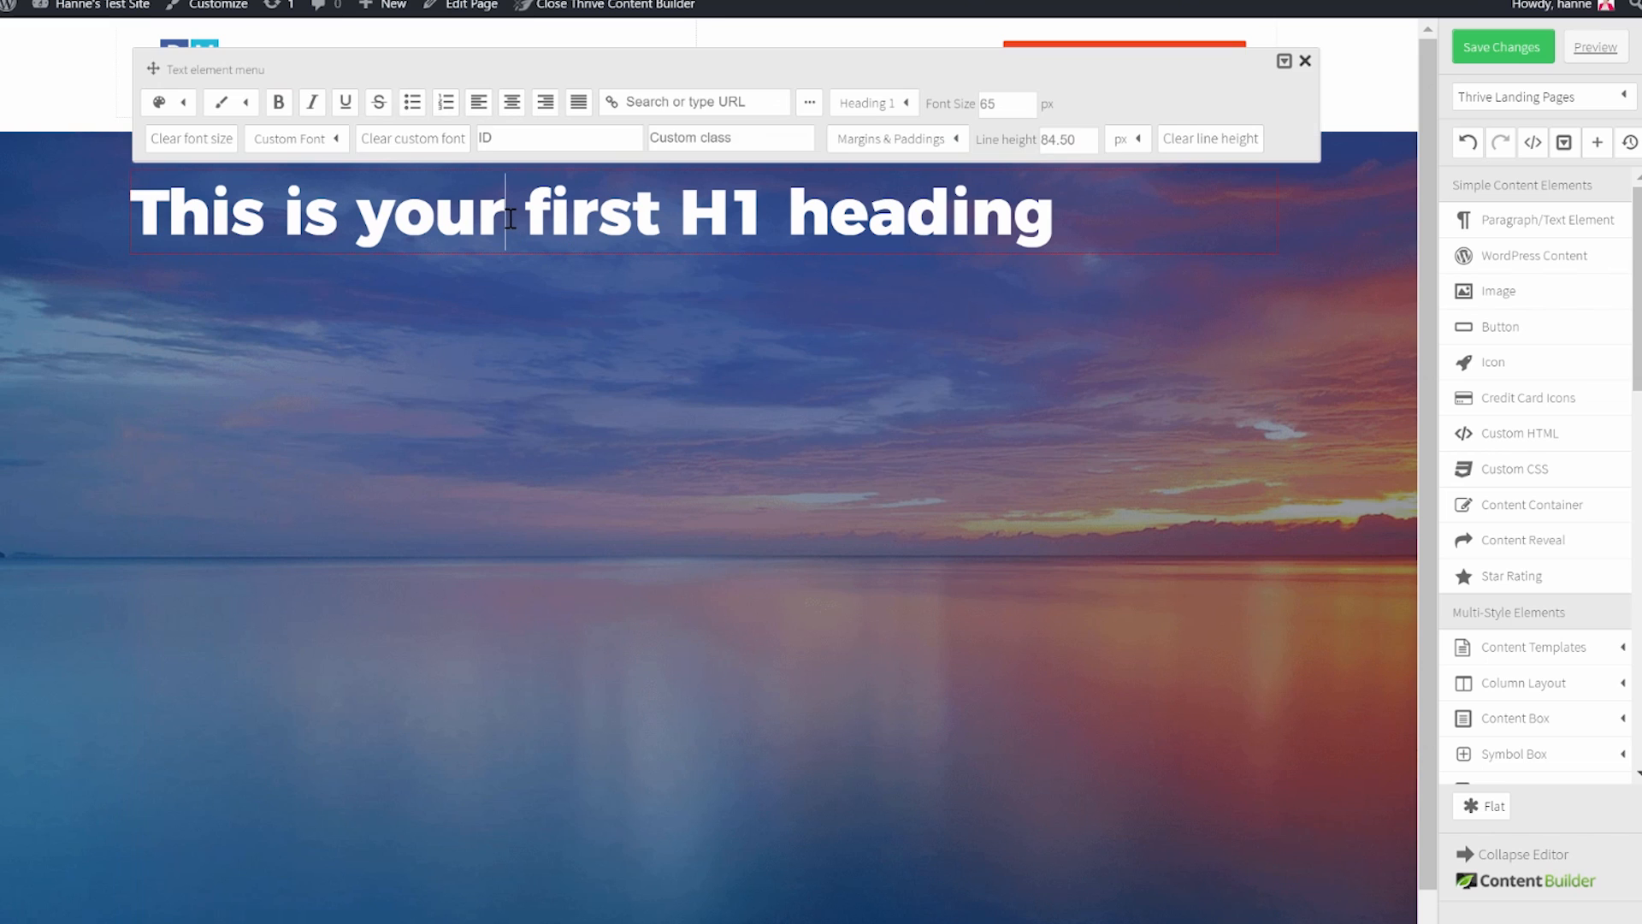
drag(132, 216, 1275, 290)
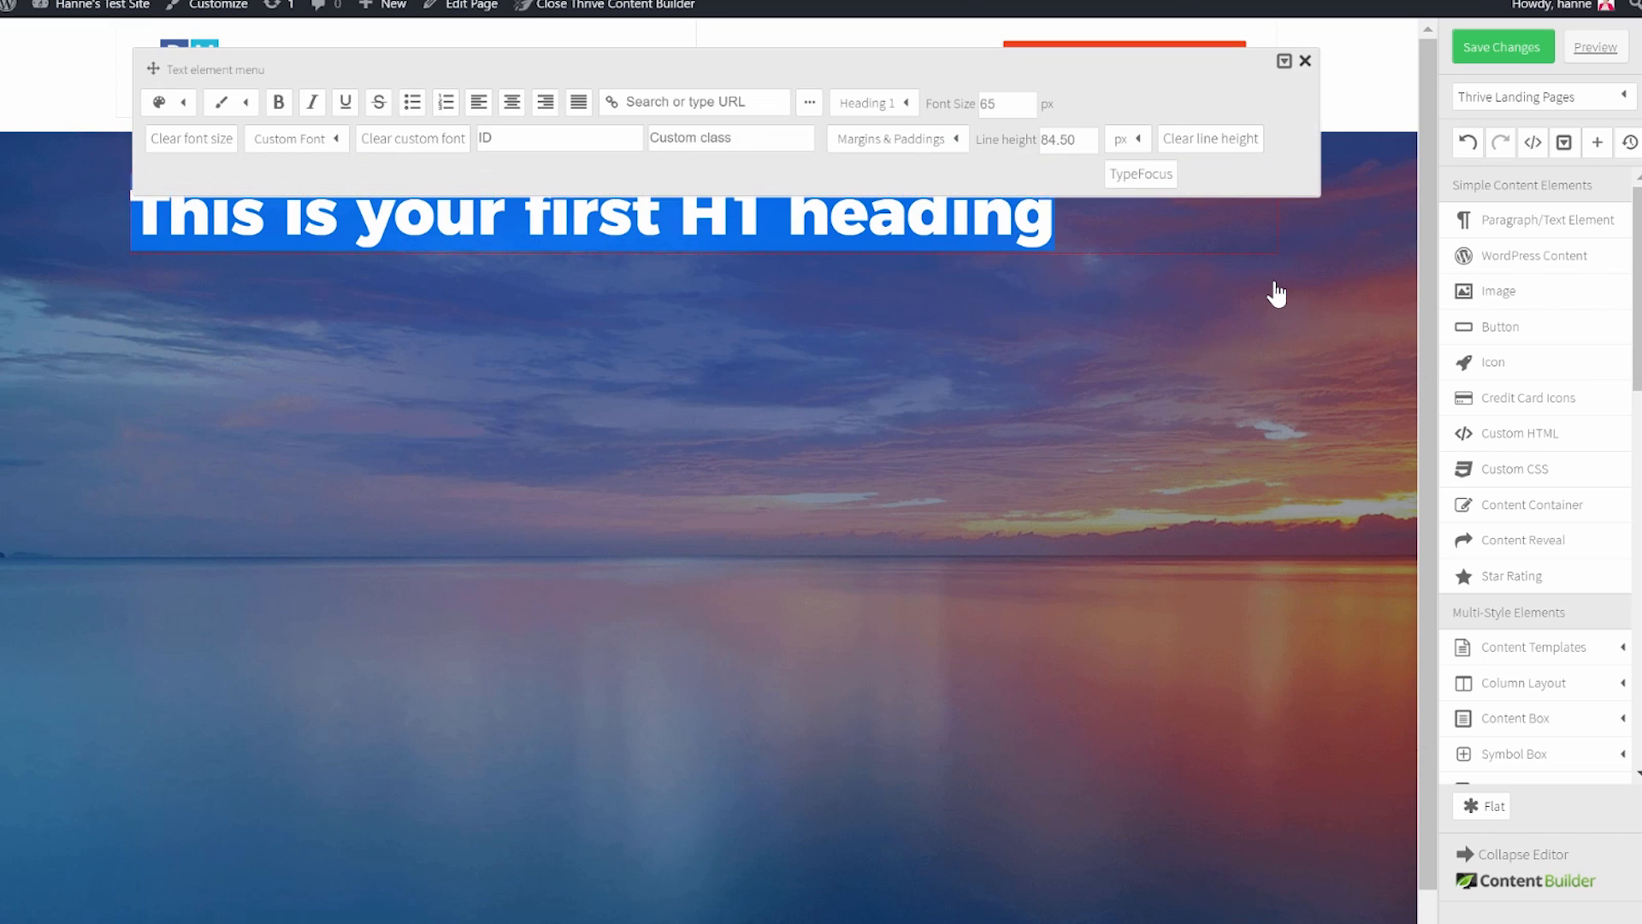
key(ctrl+v)
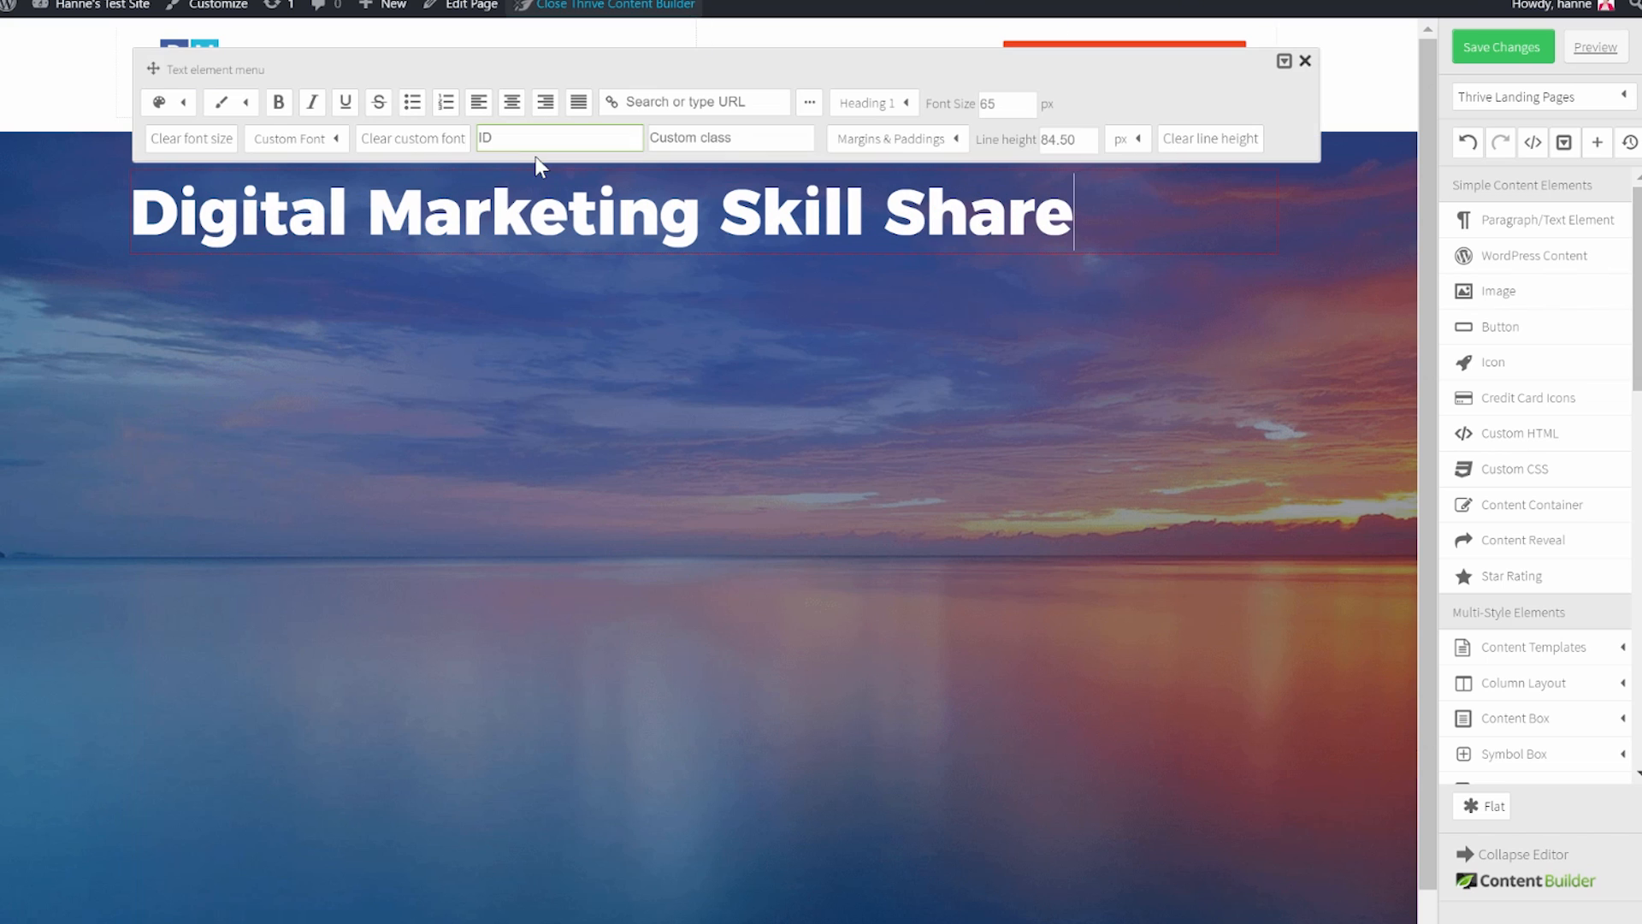
click(511, 103)
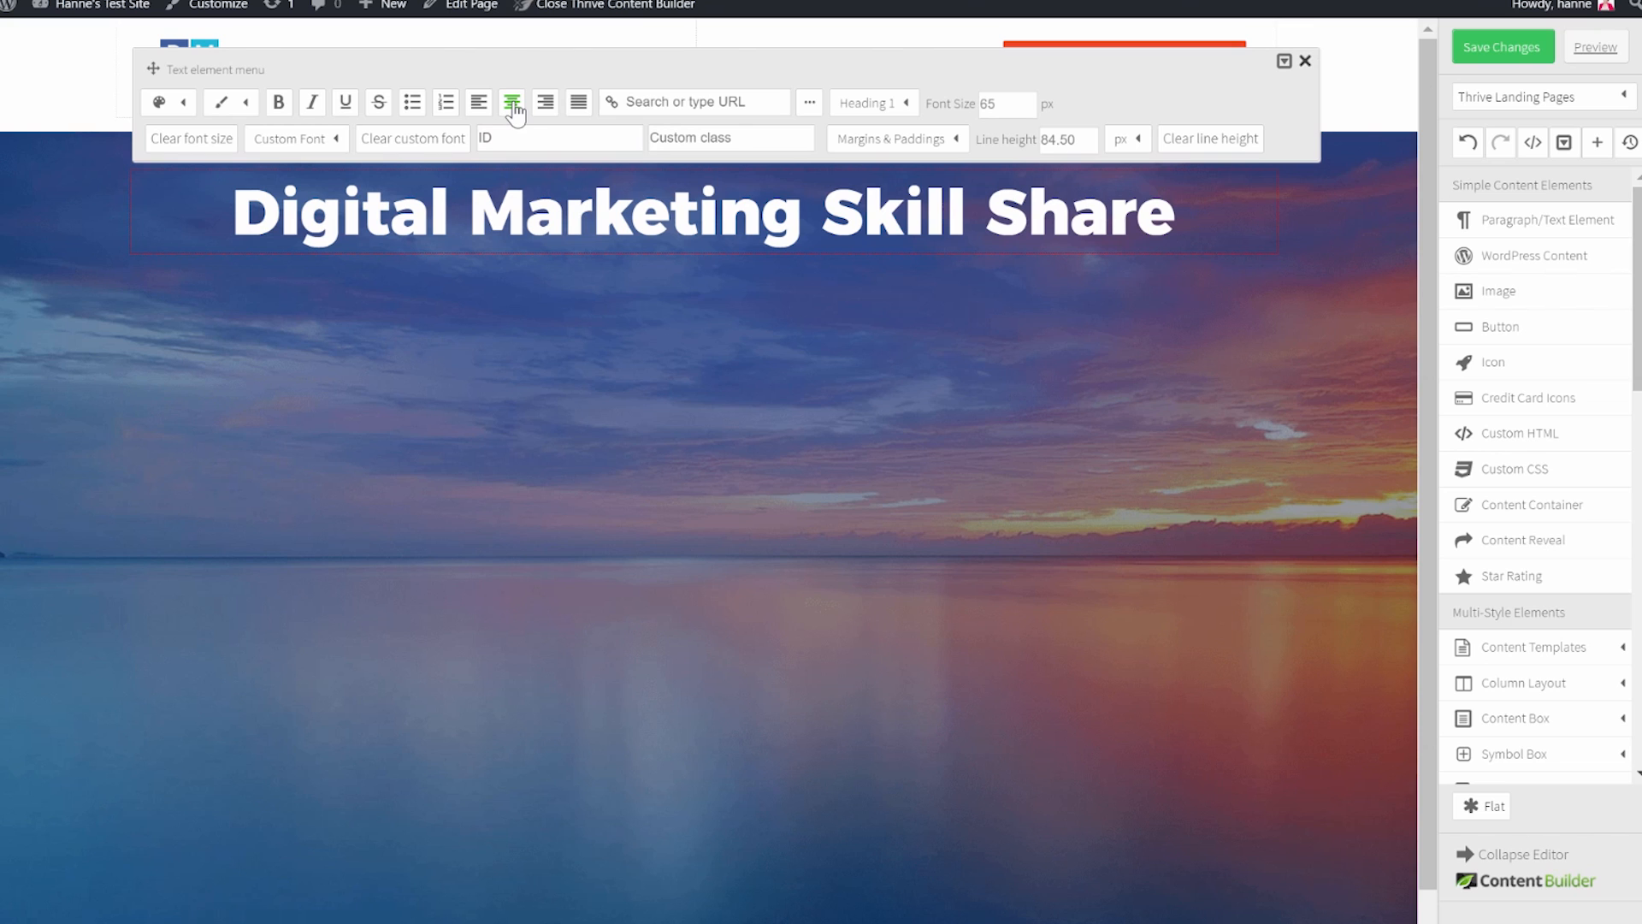
Set the top margin of the "Digital Marketing Skill Share" heading to 40 px.
click(928, 140)
double_click(917, 209)
text(40)
click(938, 242)
click(1351, 231)
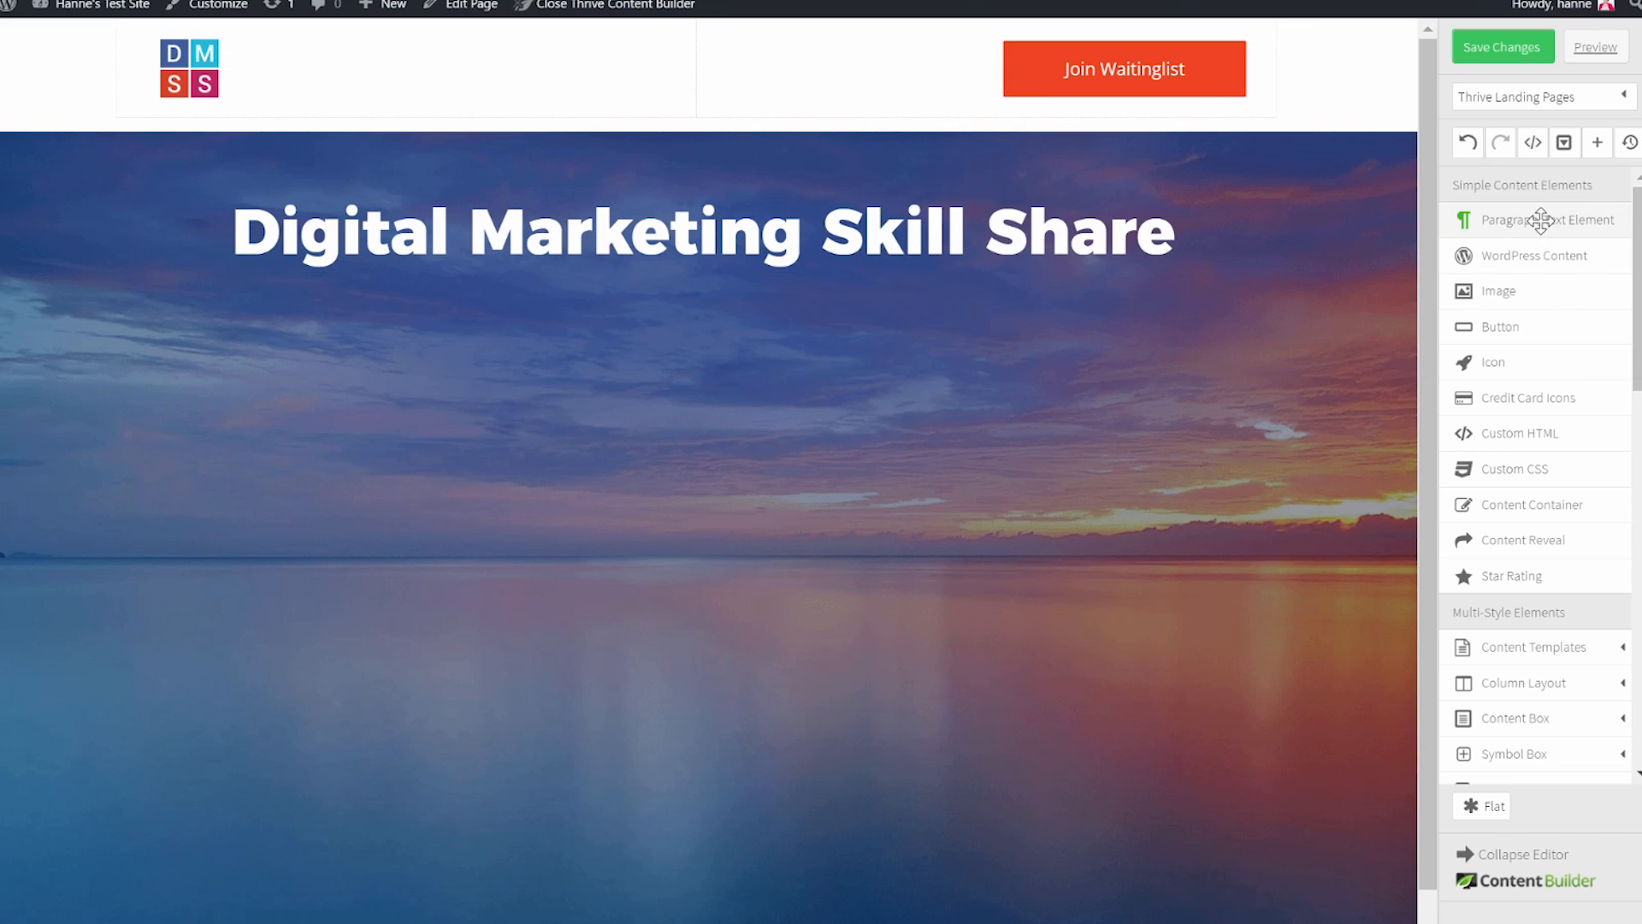
Add a Heading 2 text element below the main heading reading "The next iteration of Digital Marketing Conferences".
drag(1542, 220, 666, 279)
click(539, 337)
click(881, 244)
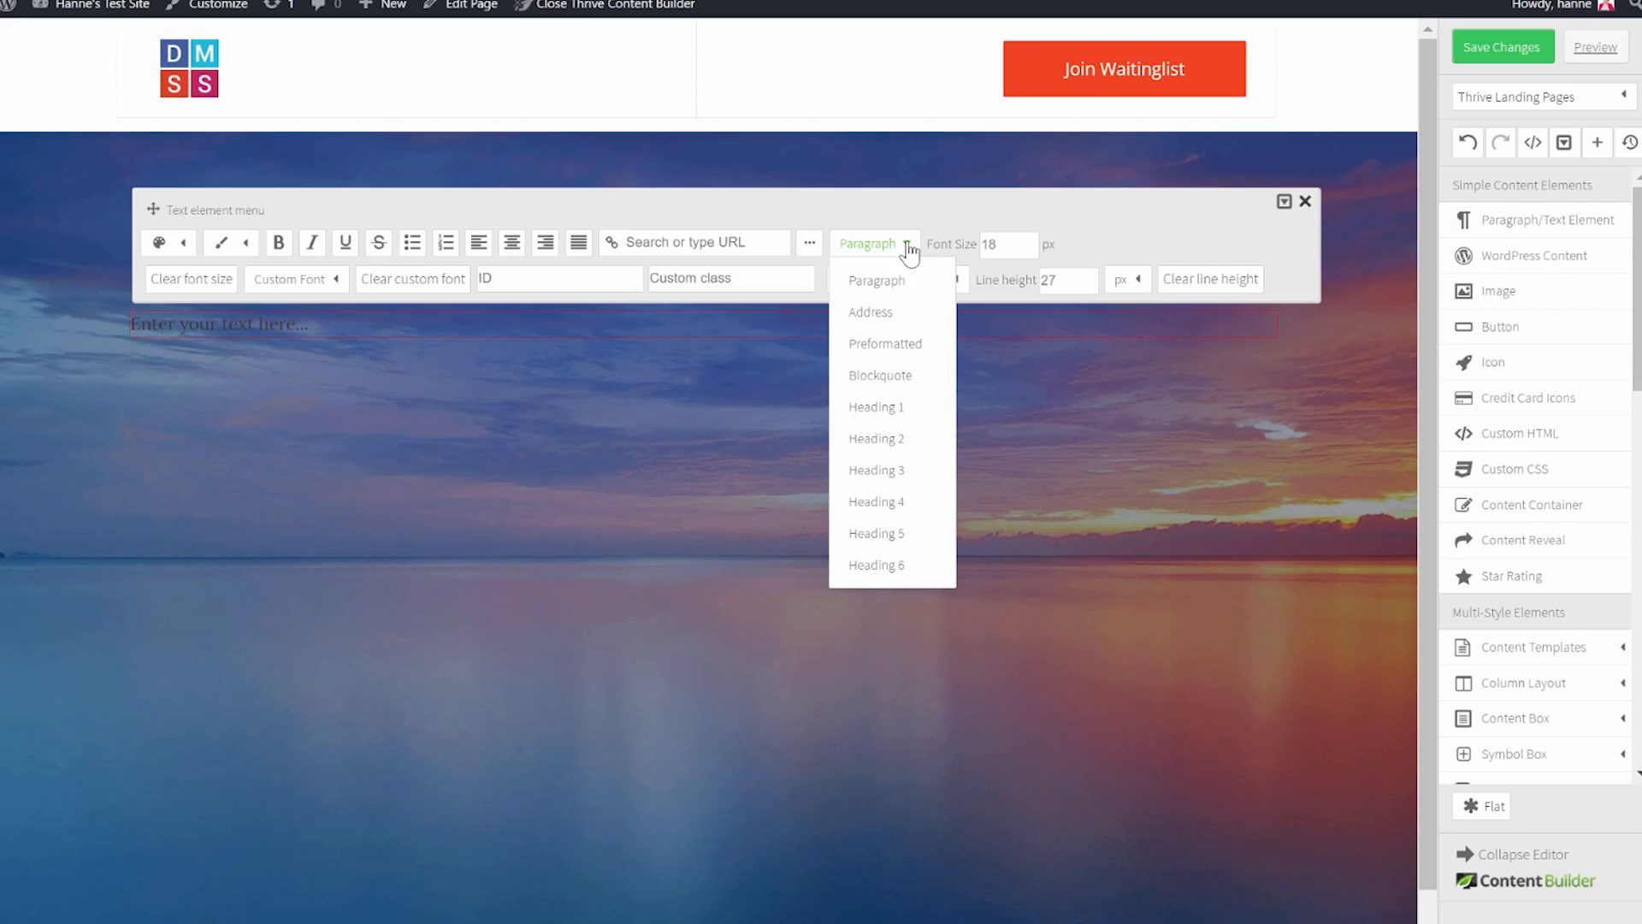
click(876, 437)
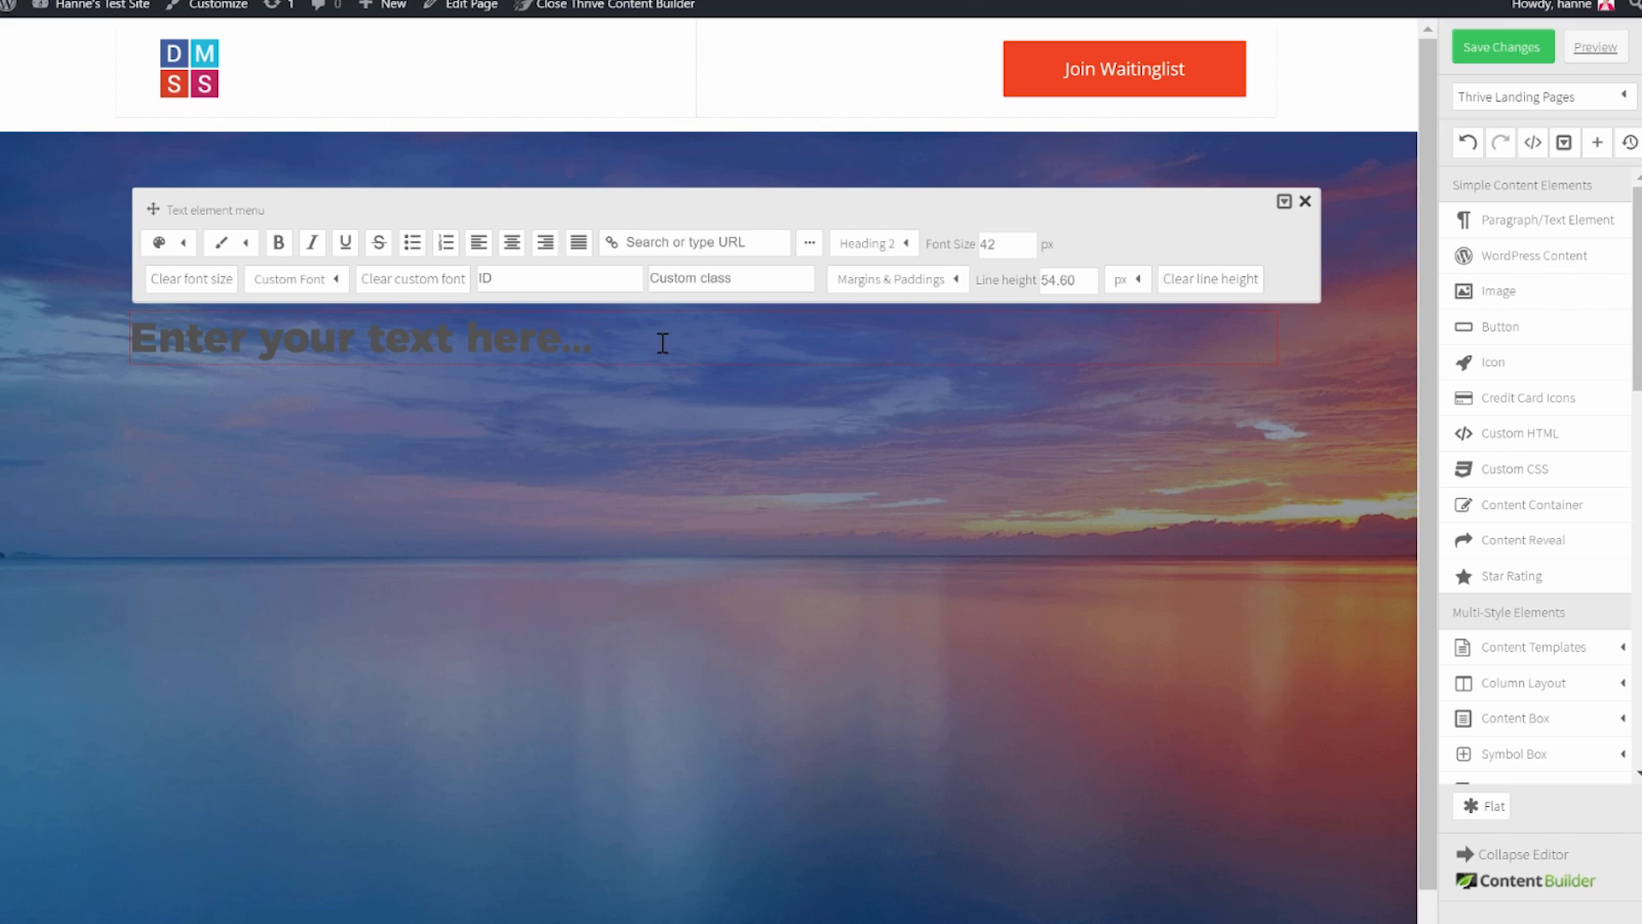
drag(660, 343, 79, 299)
text(The next iteration of Digital Marketing Conferences)
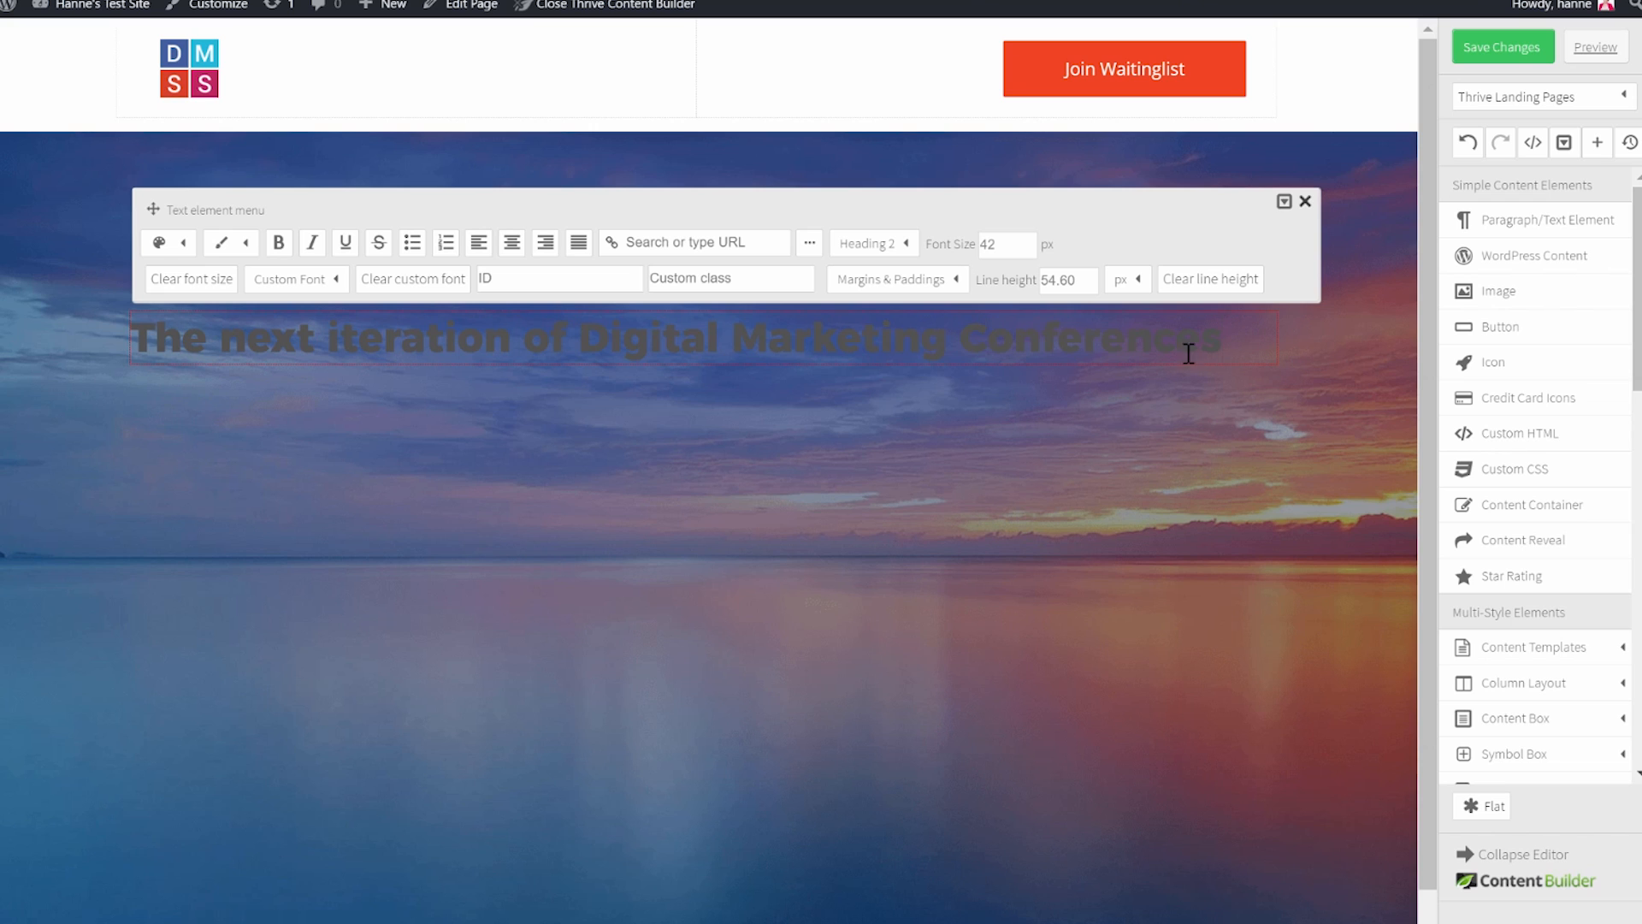
Set the subheading's text colour to white, #ffffff.
drag(1189, 353, 124, 335)
click(182, 243)
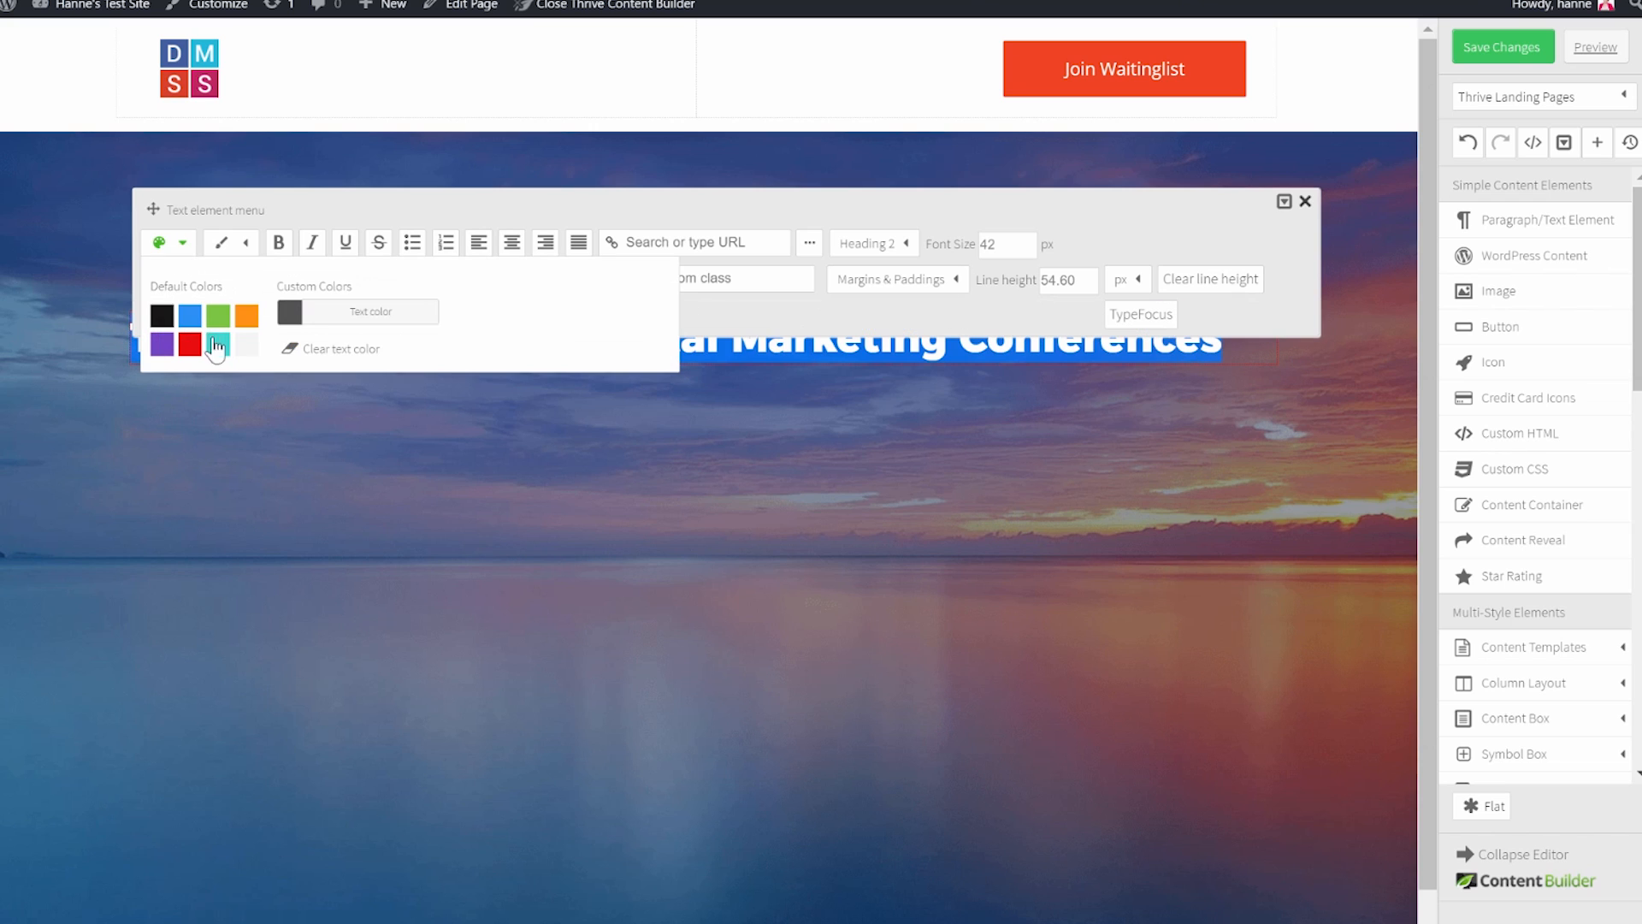
click(346, 321)
click(596, 173)
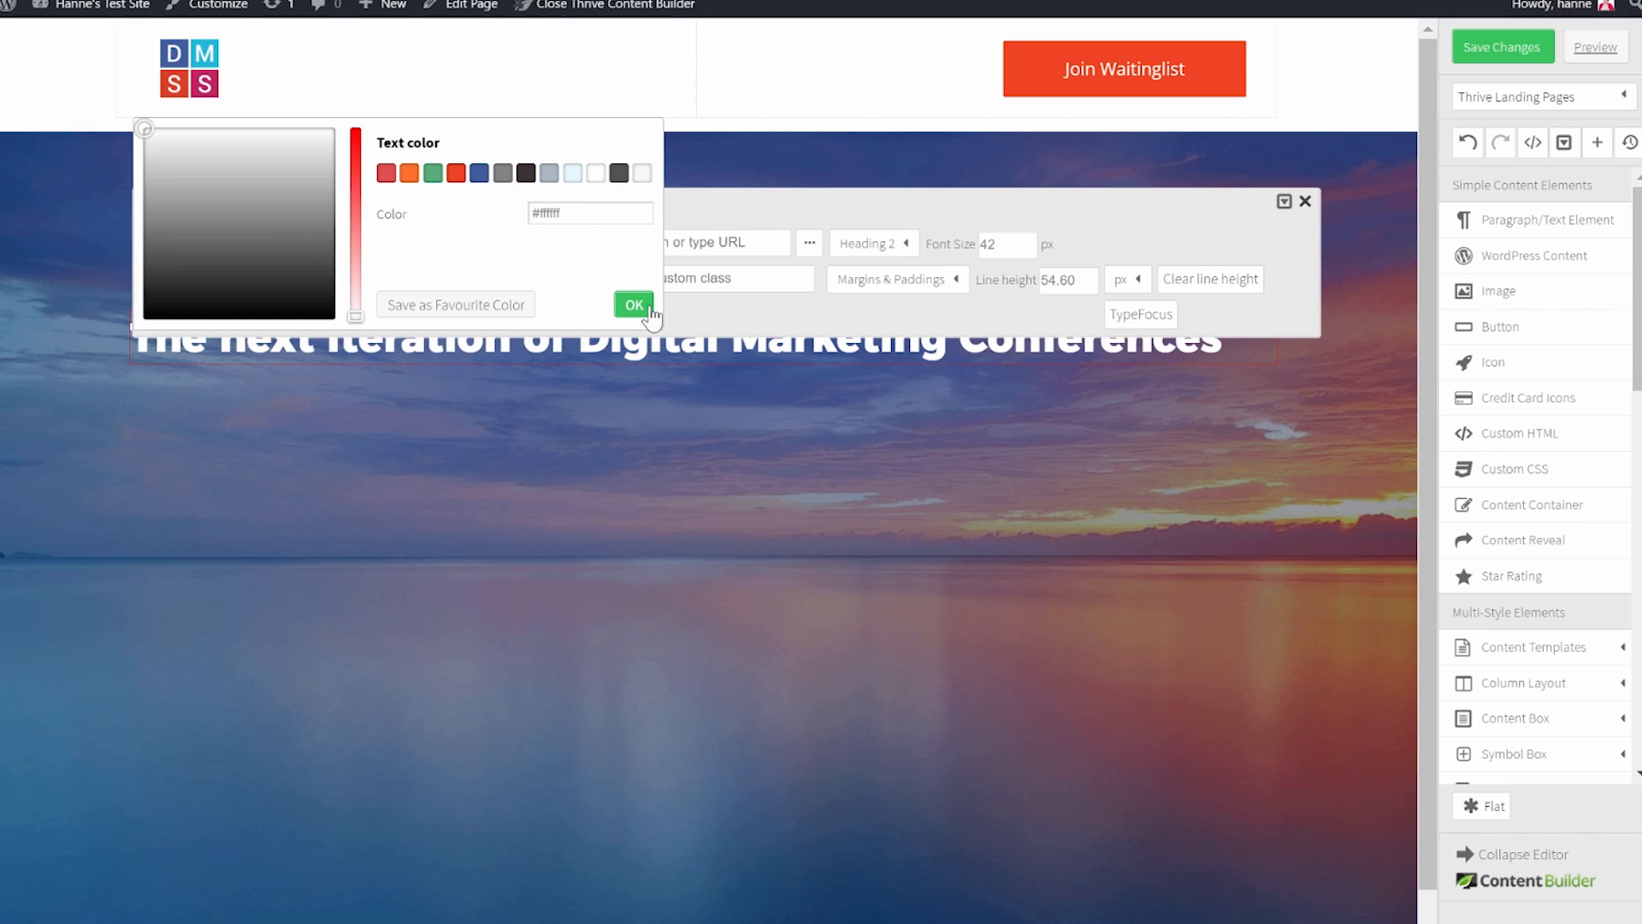
click(634, 306)
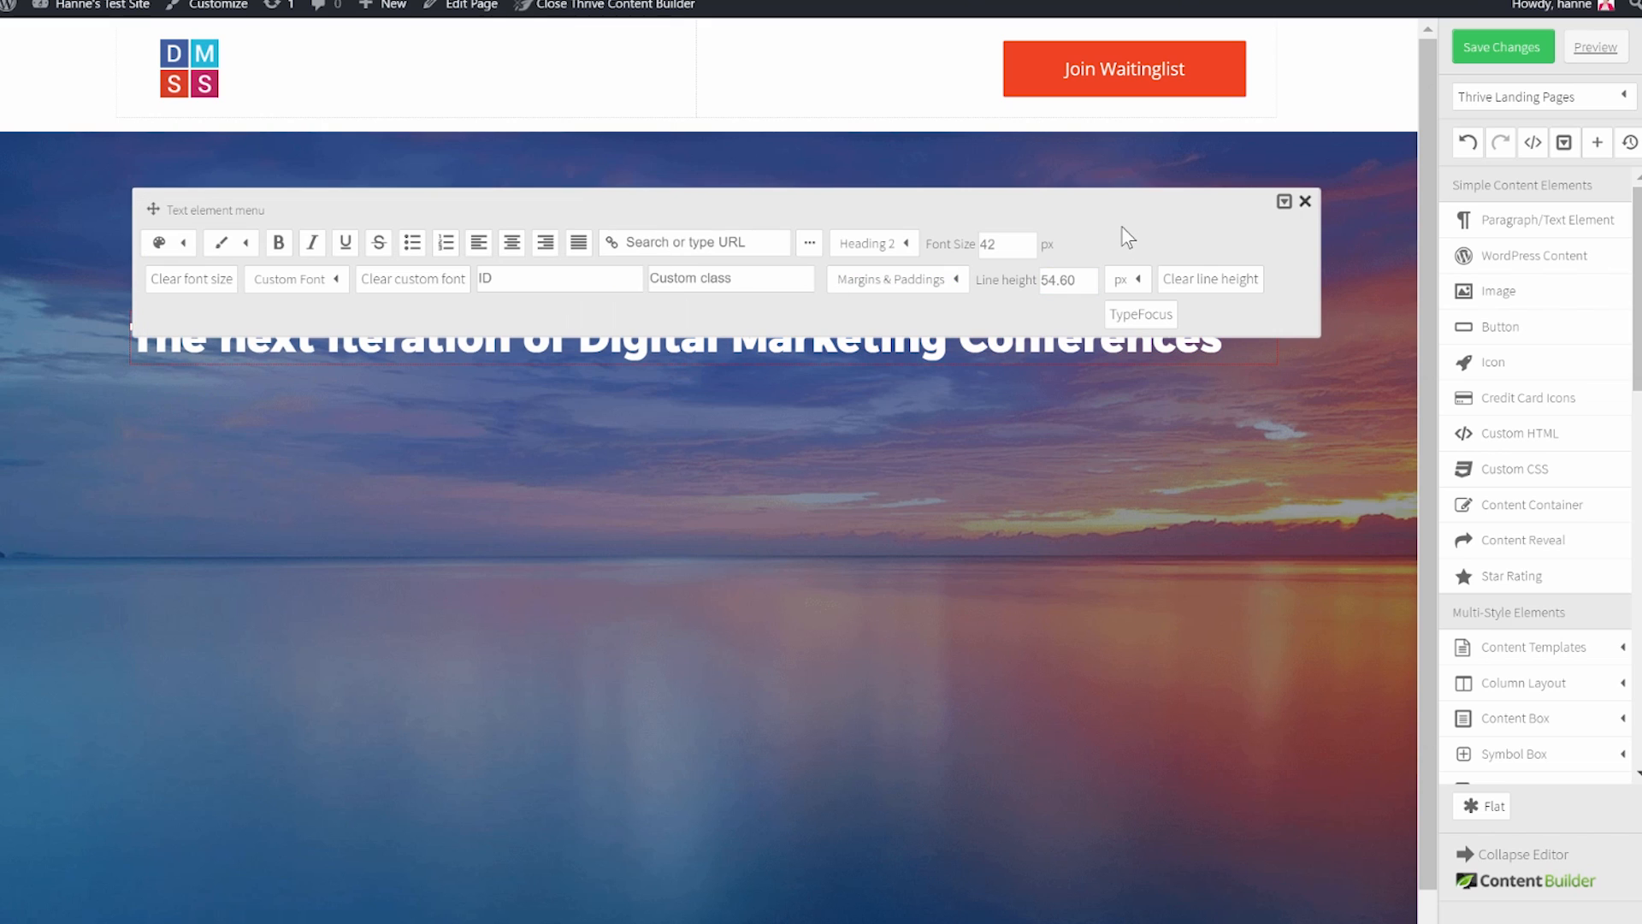
Set the subheading's font size to 32 px and centre its text.
click(1019, 246)
drag(1027, 249, 930, 246)
text(32)
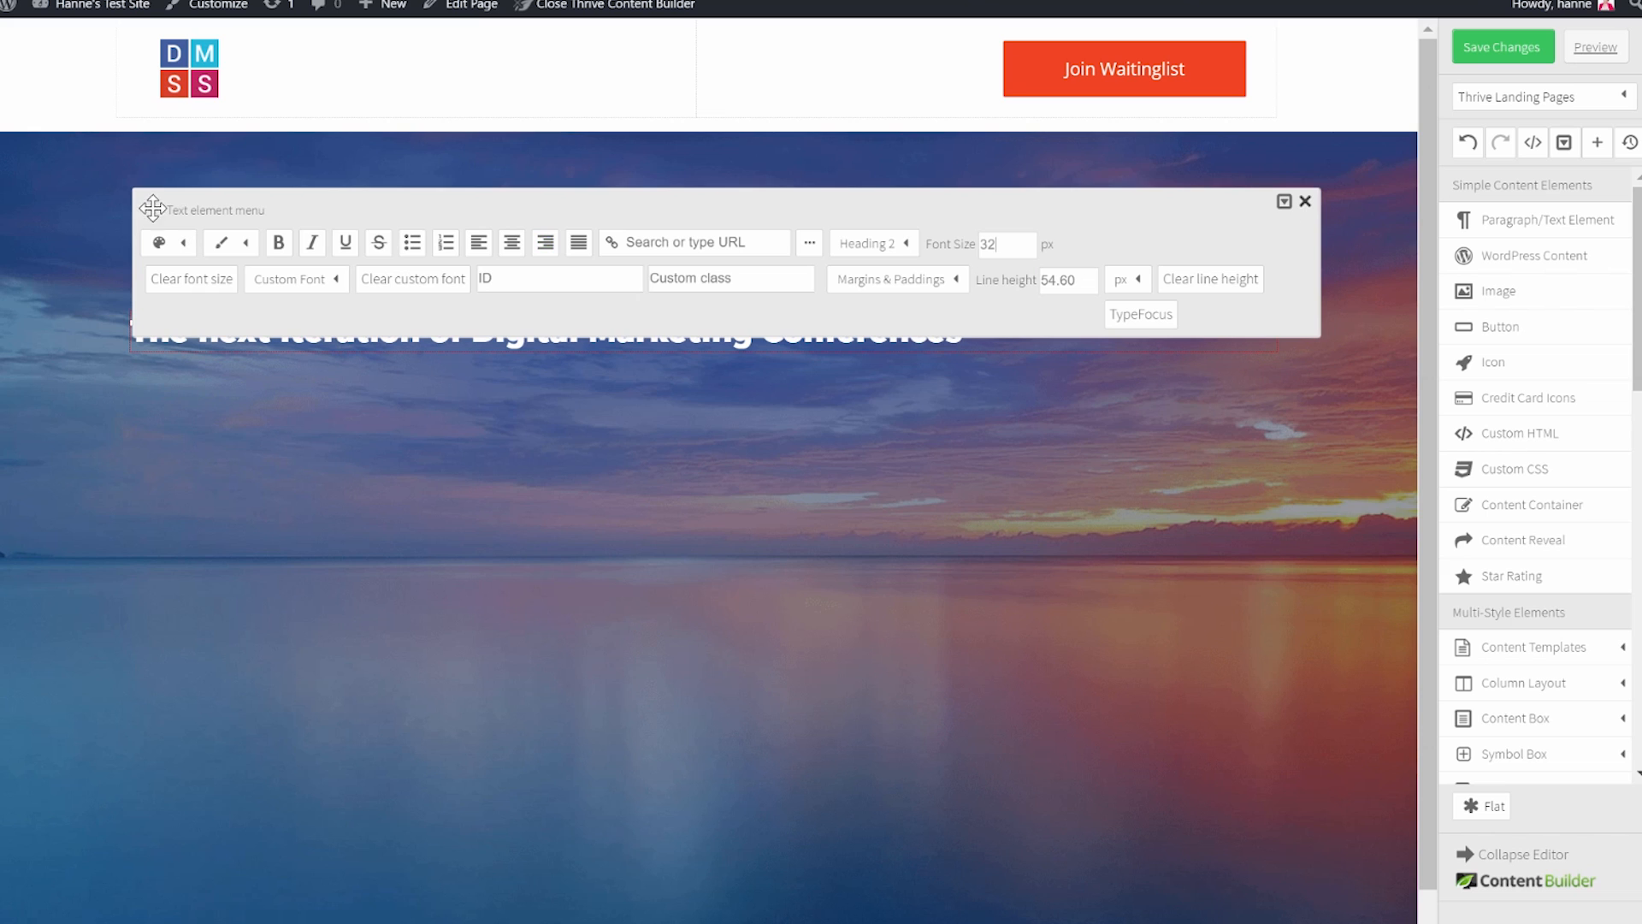
drag(153, 209, 154, 121)
click(512, 160)
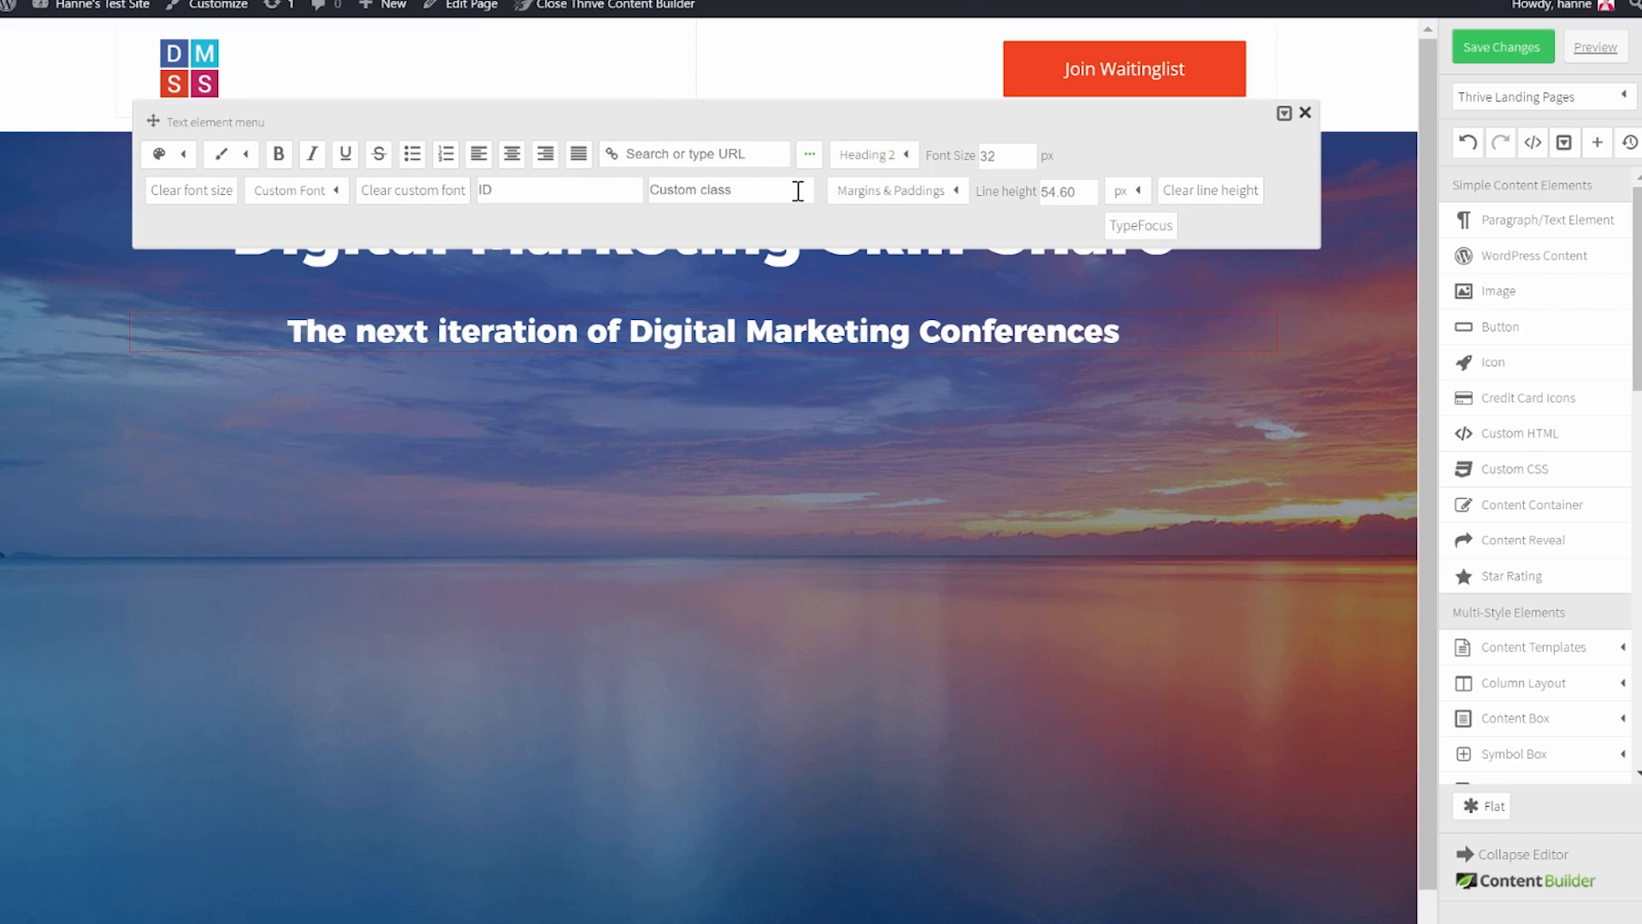
Set the subheading's bottom margin to 10 px.
click(894, 191)
drag(938, 297, 864, 298)
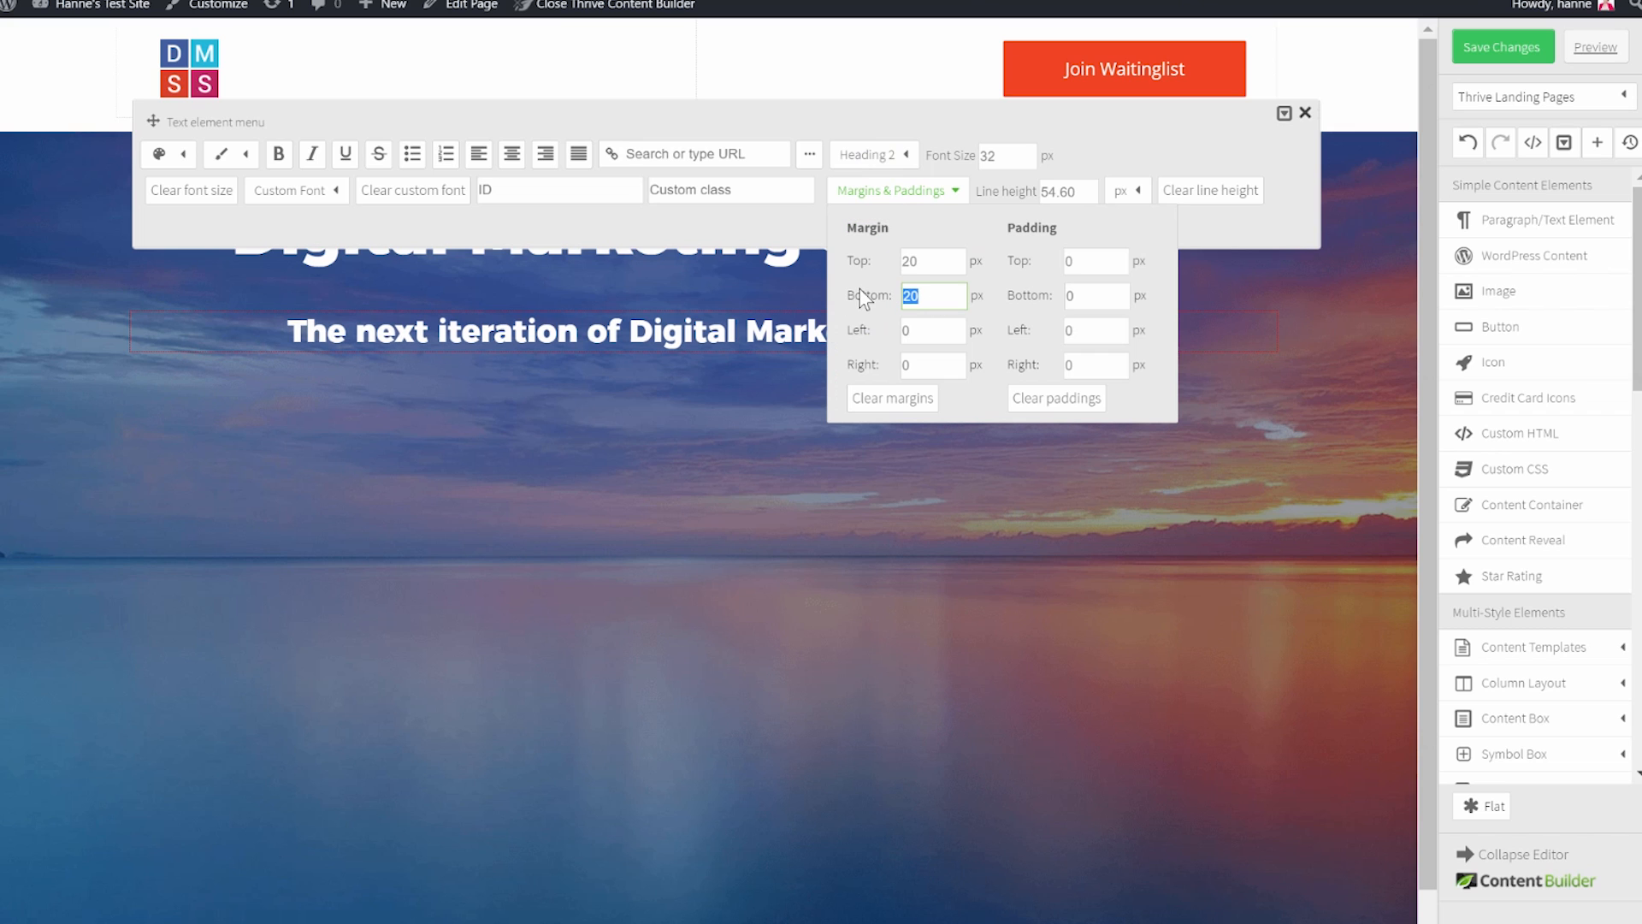
click(756, 357)
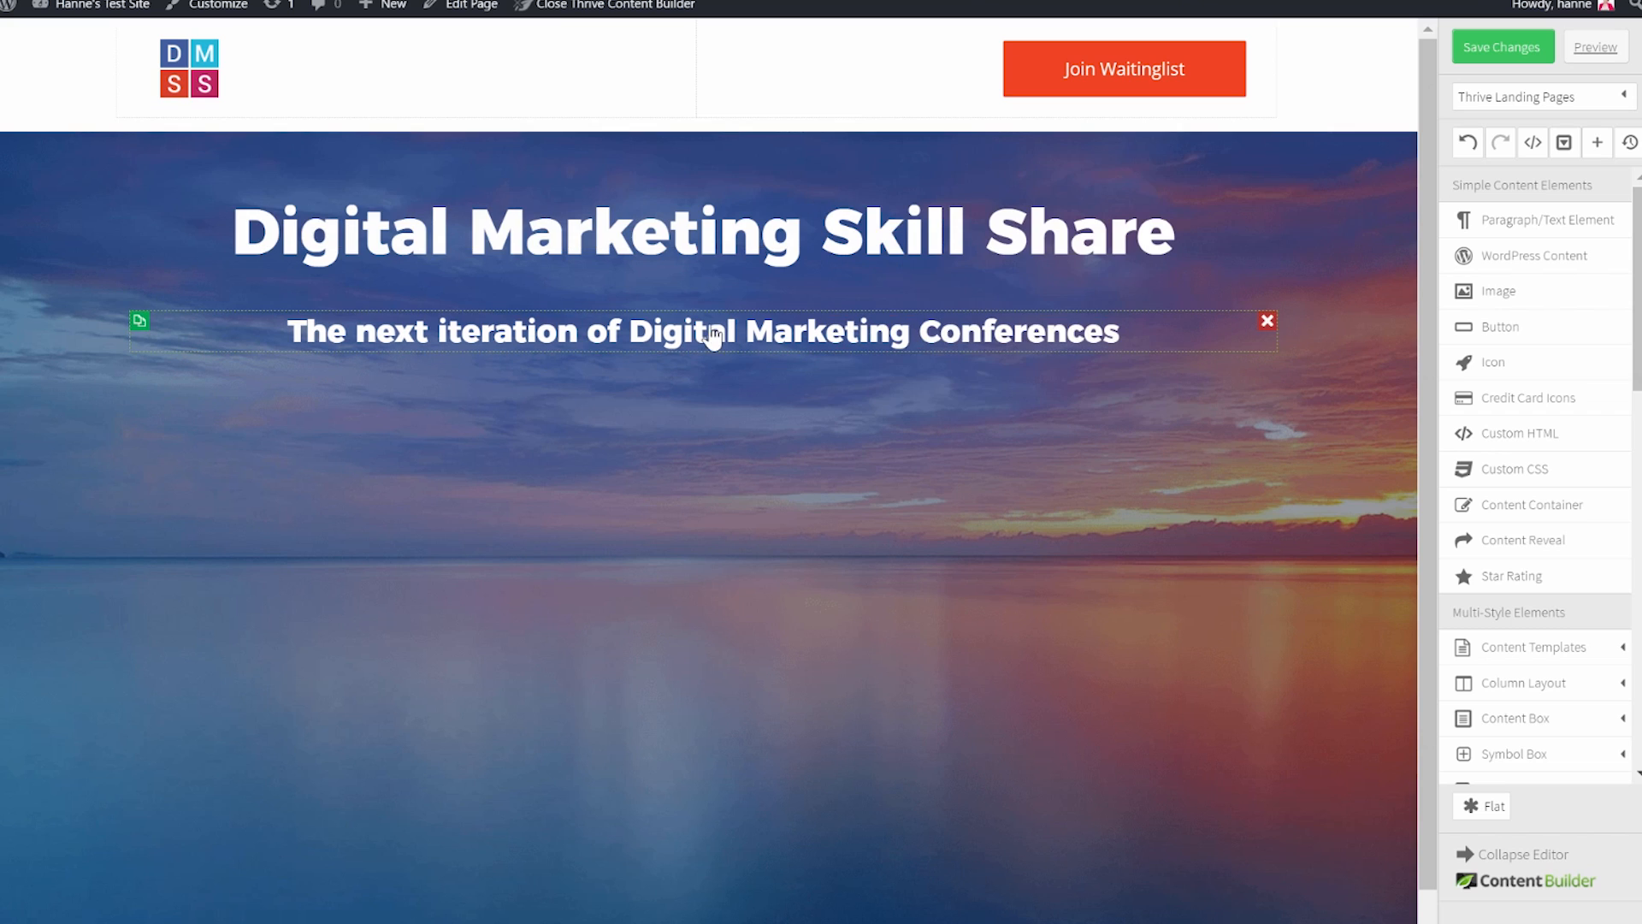
Duplicate the subheading as a second line reading "From Inspiration to Implementation" and reduce the copy's top margin.
click(139, 329)
click(346, 381)
drag(292, 392, 1216, 457)
text(From Inspiration to Implementation)
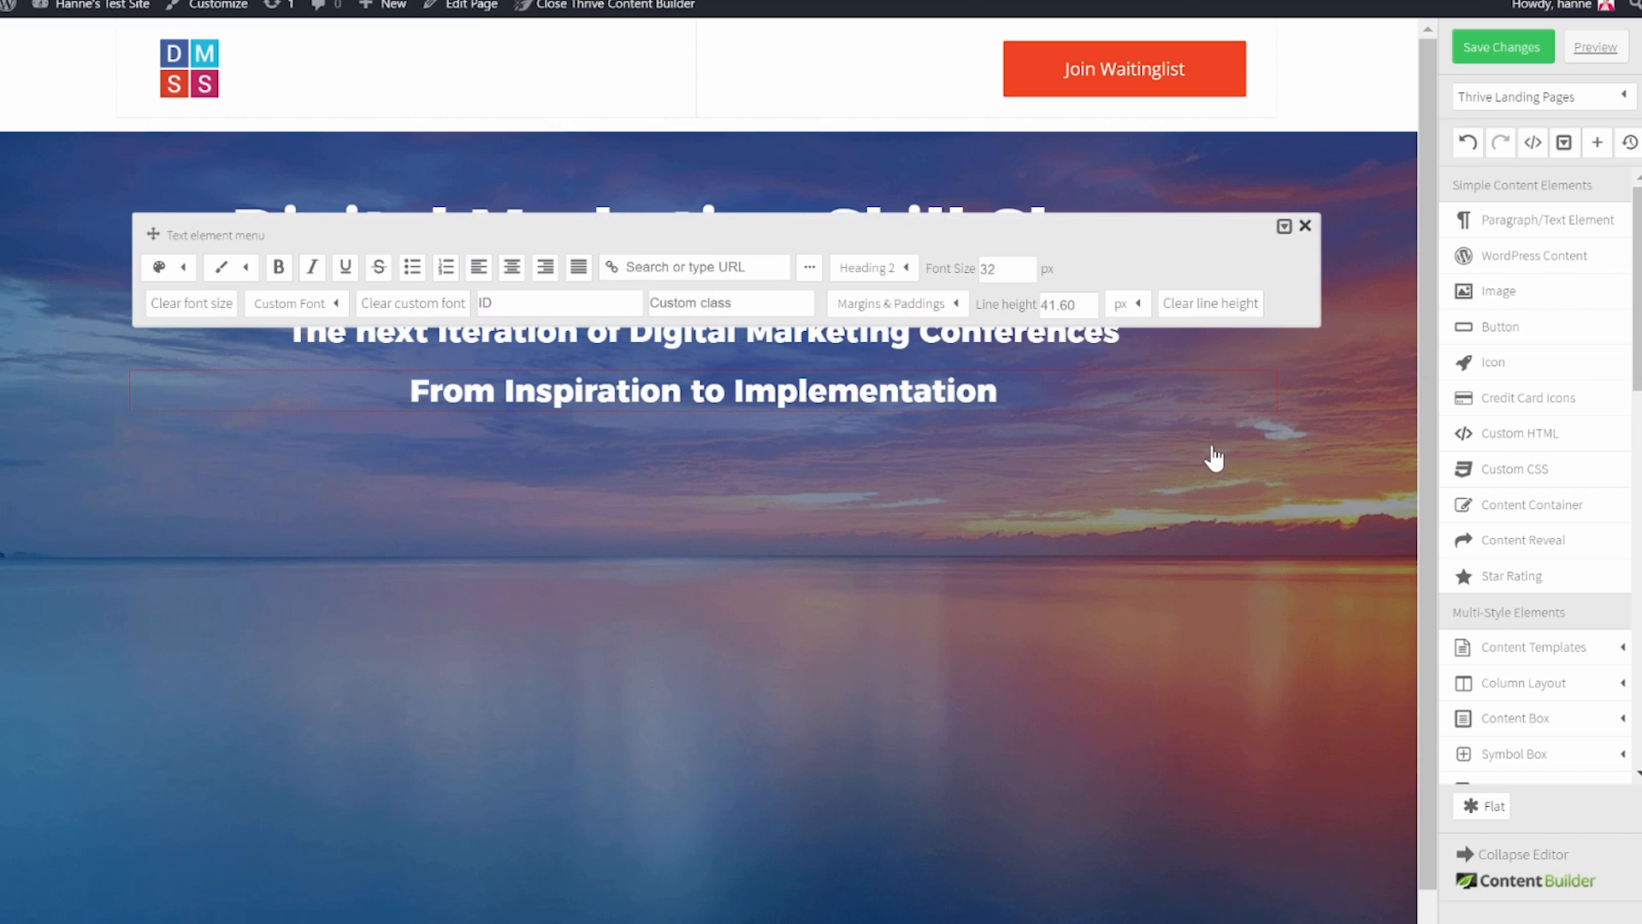
click(916, 305)
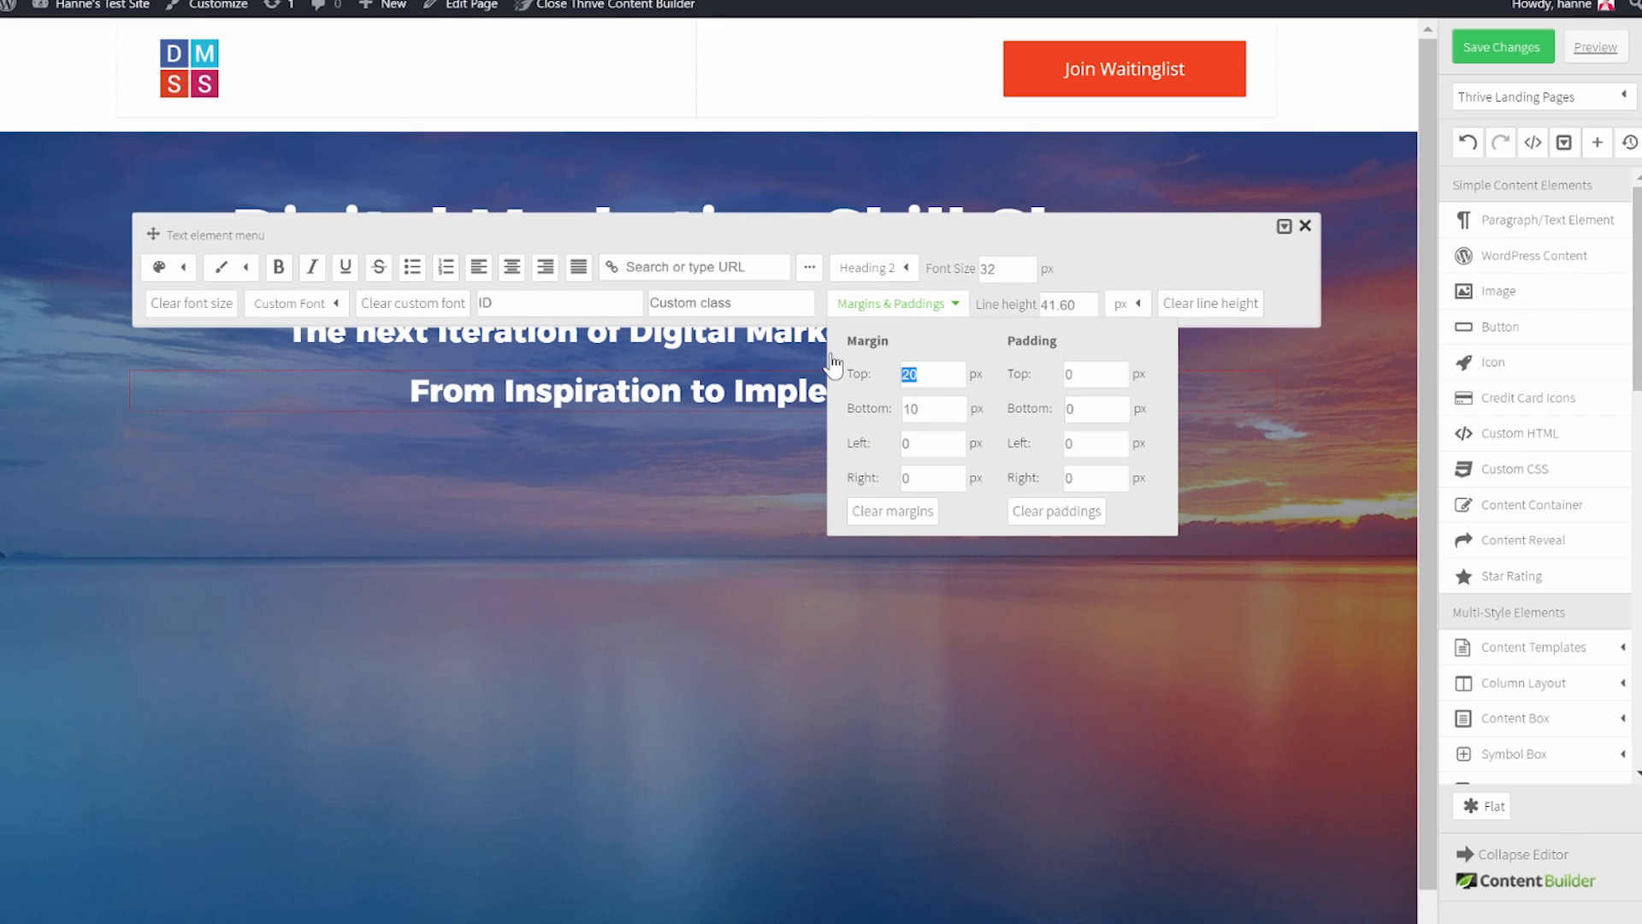
click(637, 505)
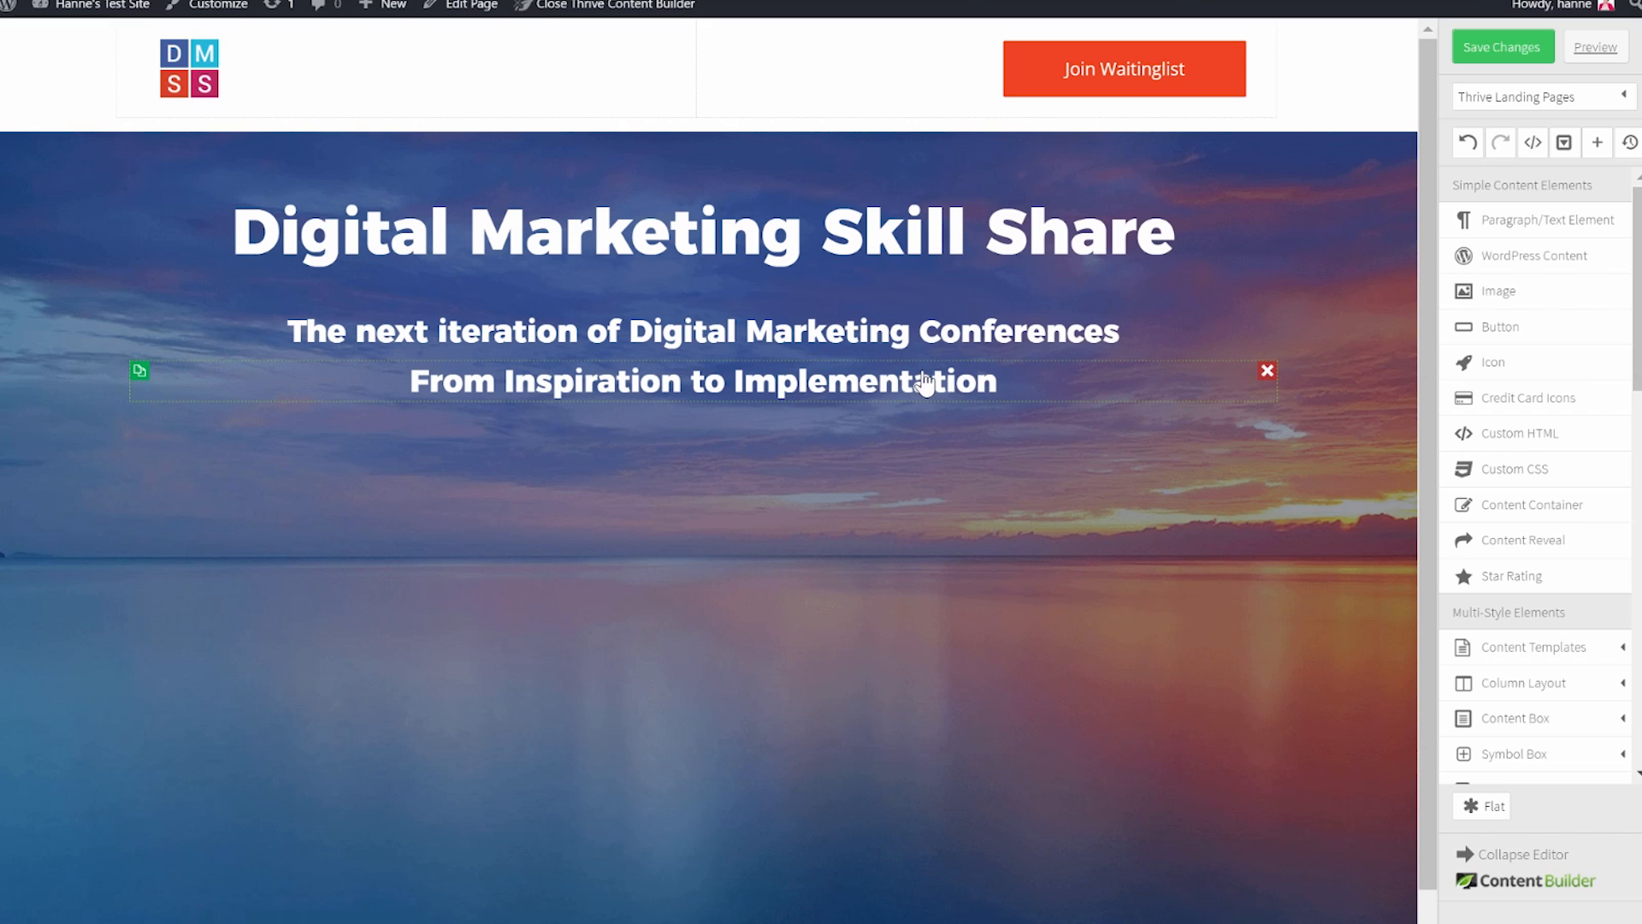
Add a content container below the two subheadings and insert a Style 6 content box without headline into it.
scroll(924, 382, down, 1)
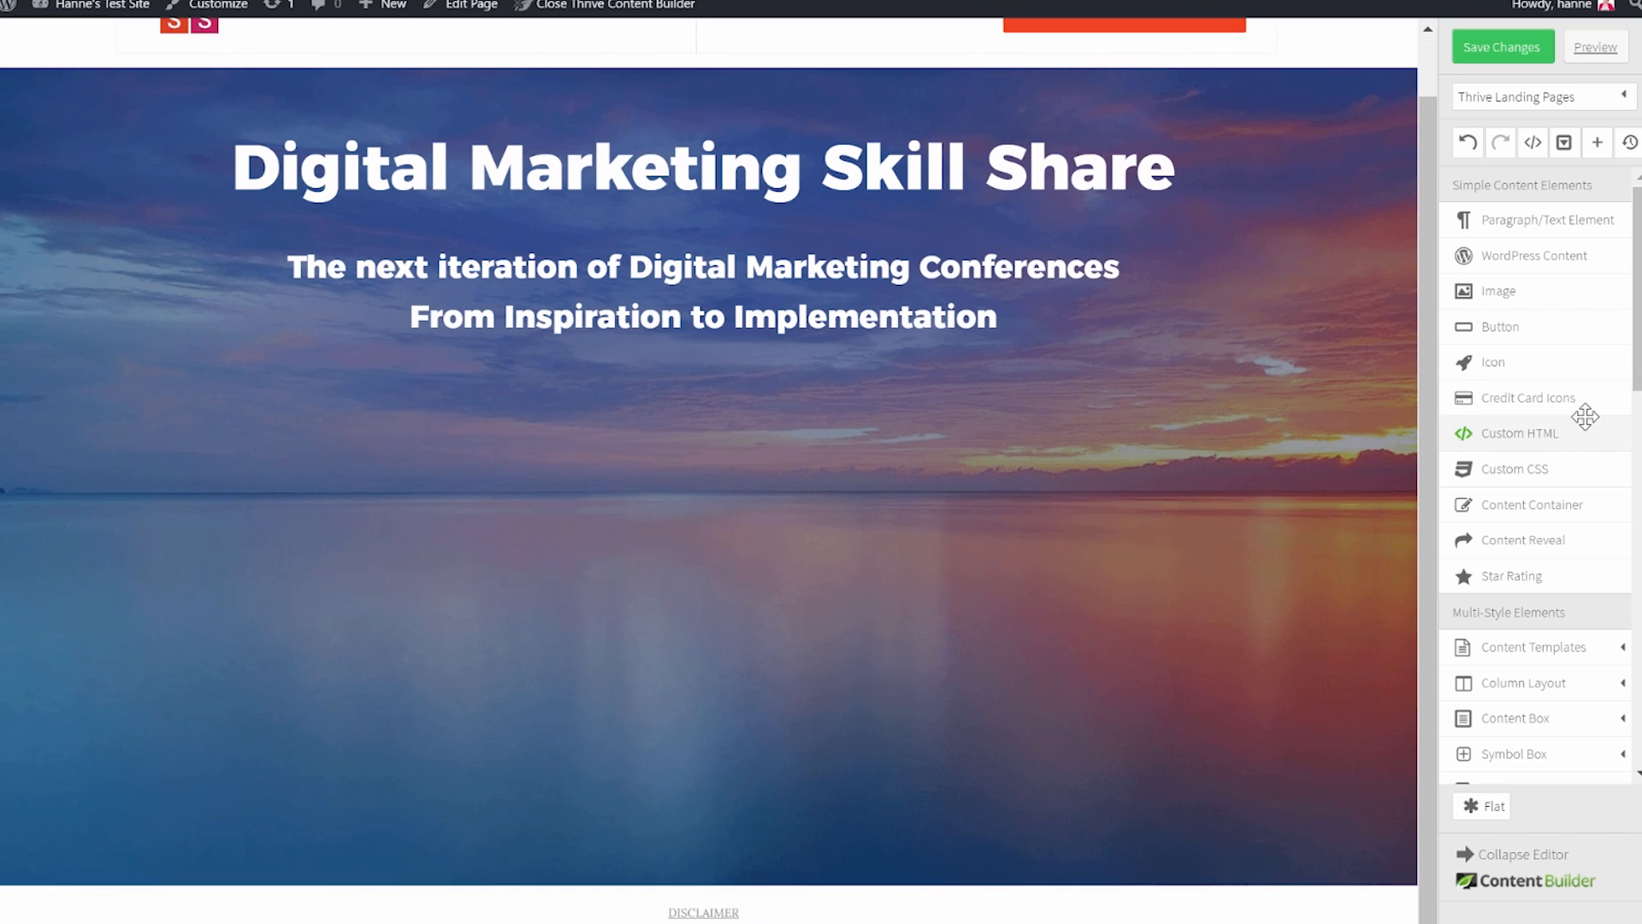
drag(1607, 503, 676, 332)
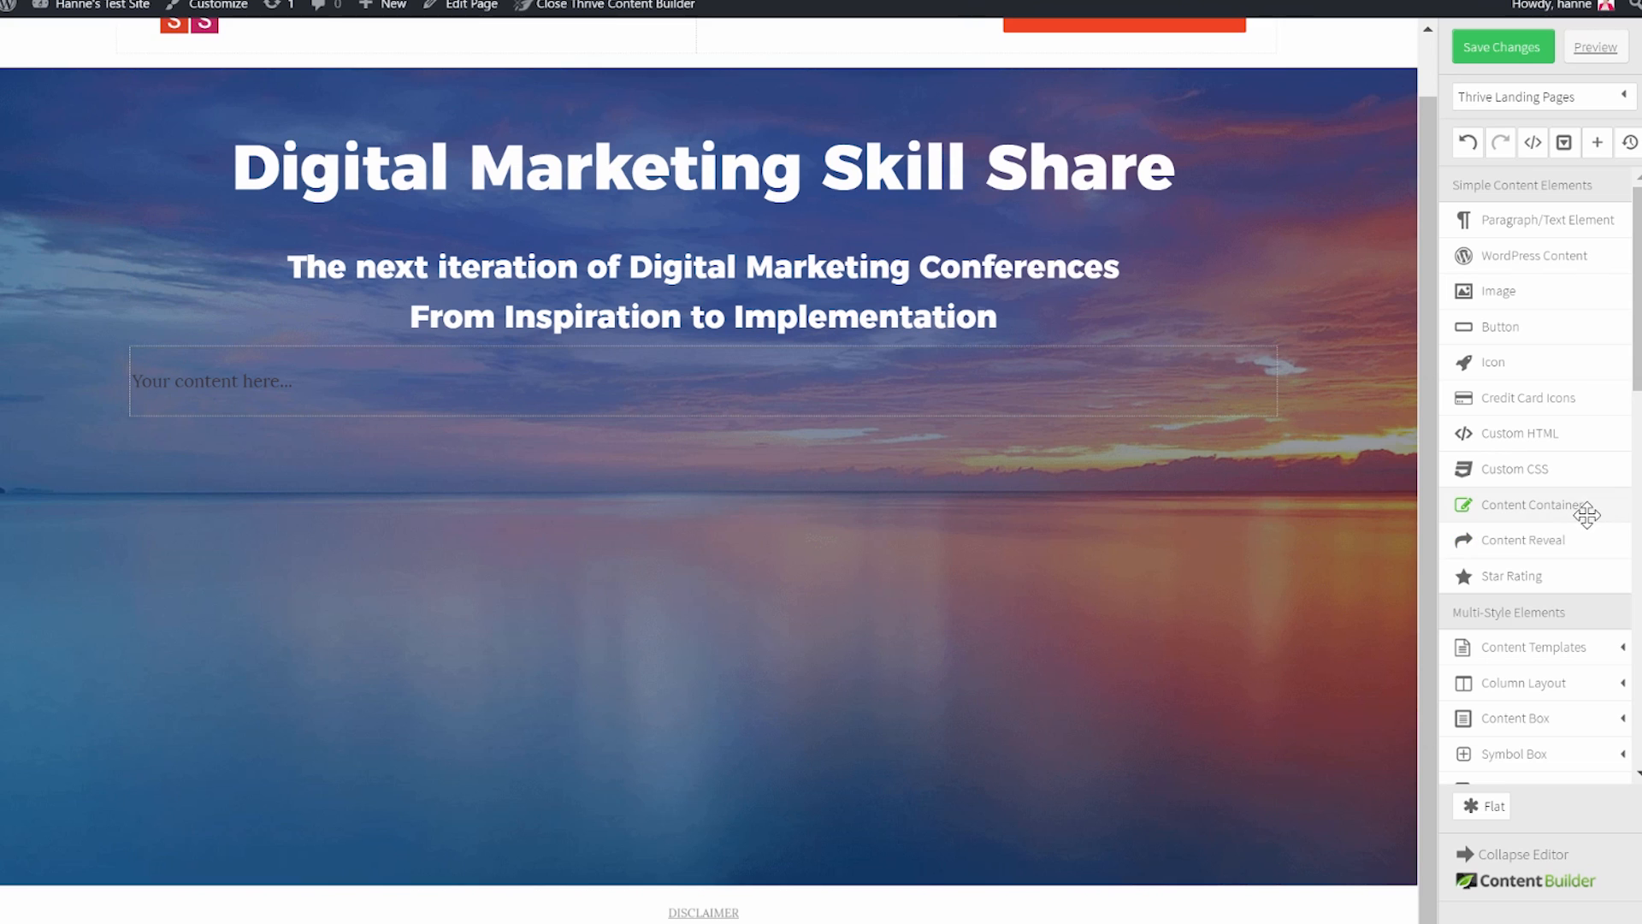
click(1557, 718)
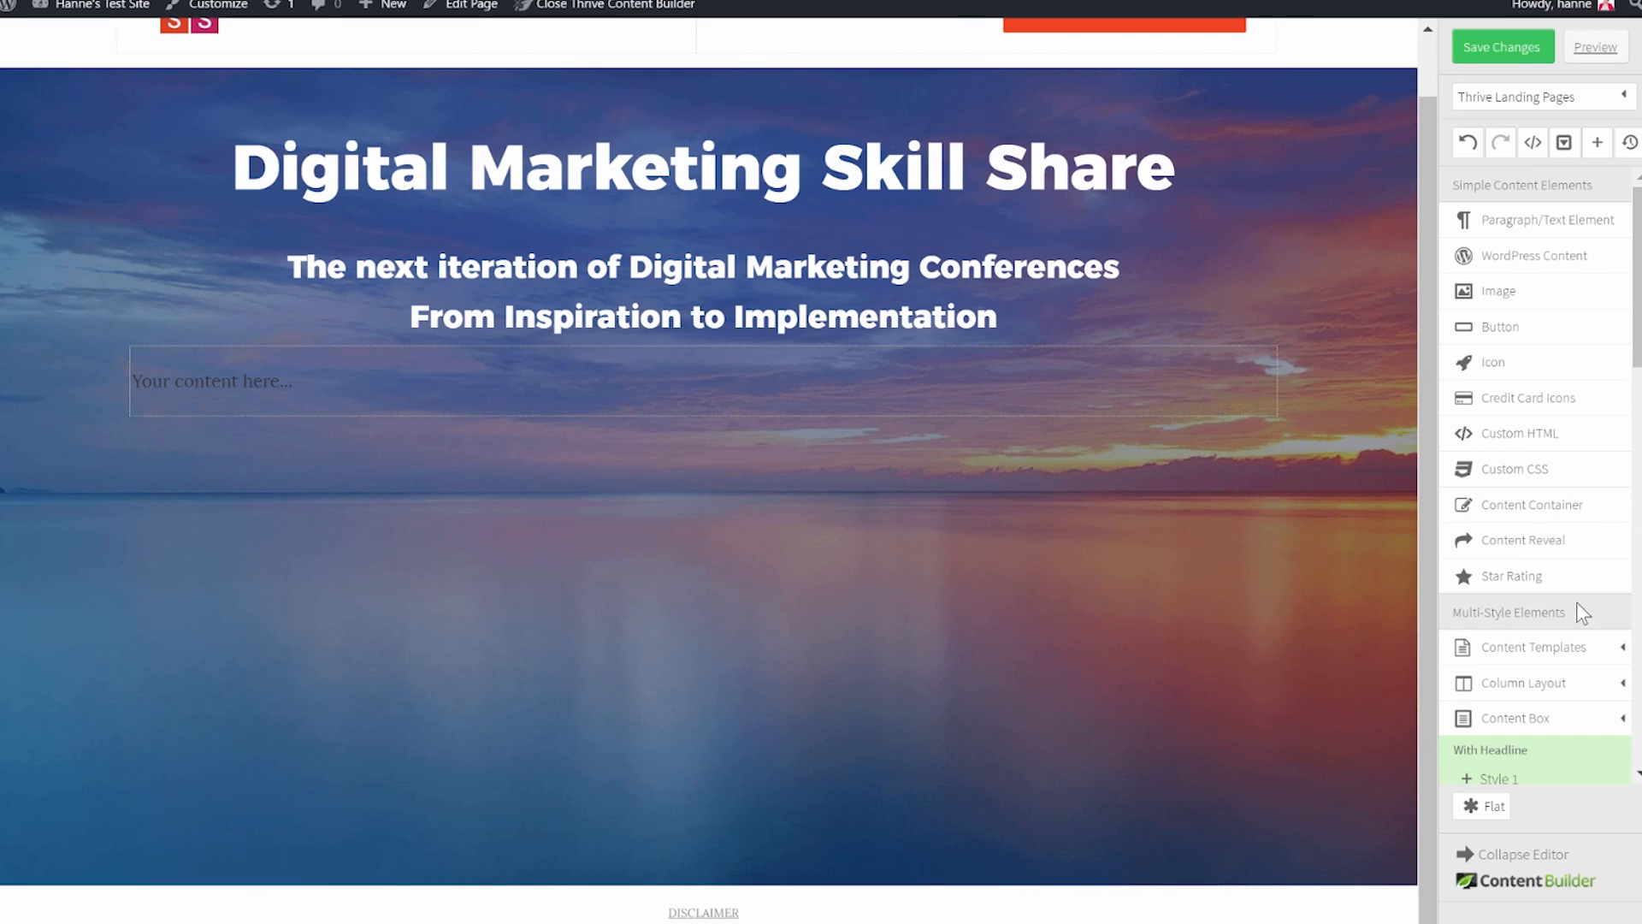
scroll(1574, 590, down, 2)
scroll(1566, 579, down, 2)
drag(1497, 589, 627, 377)
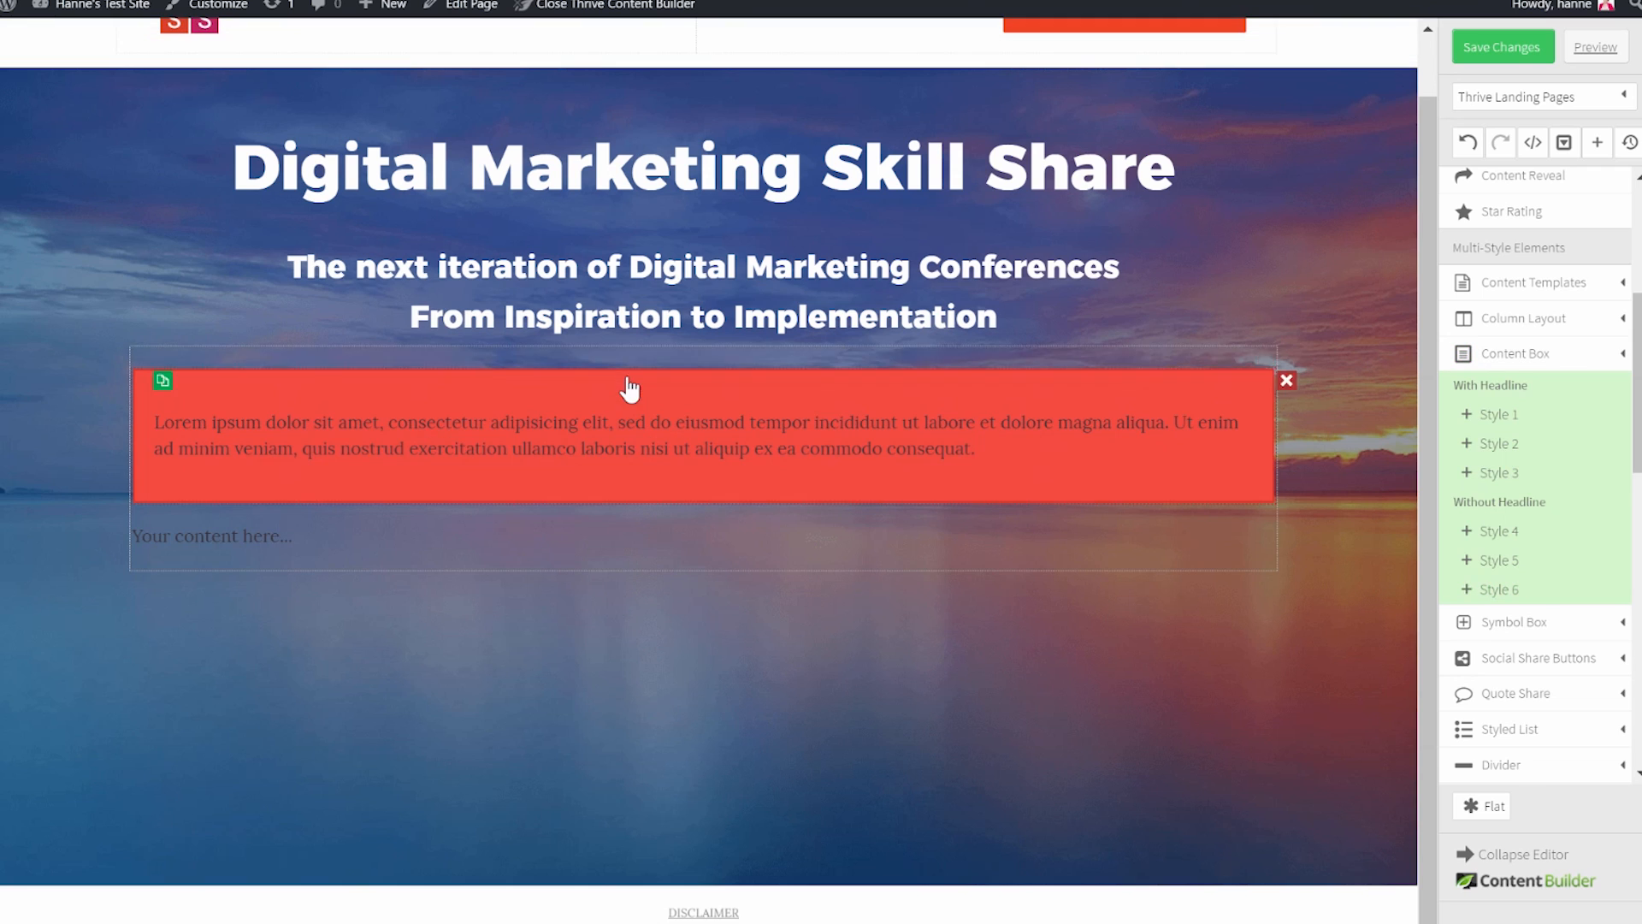
Delete the placeholder text below the content box and open the box's colour options.
click(1291, 532)
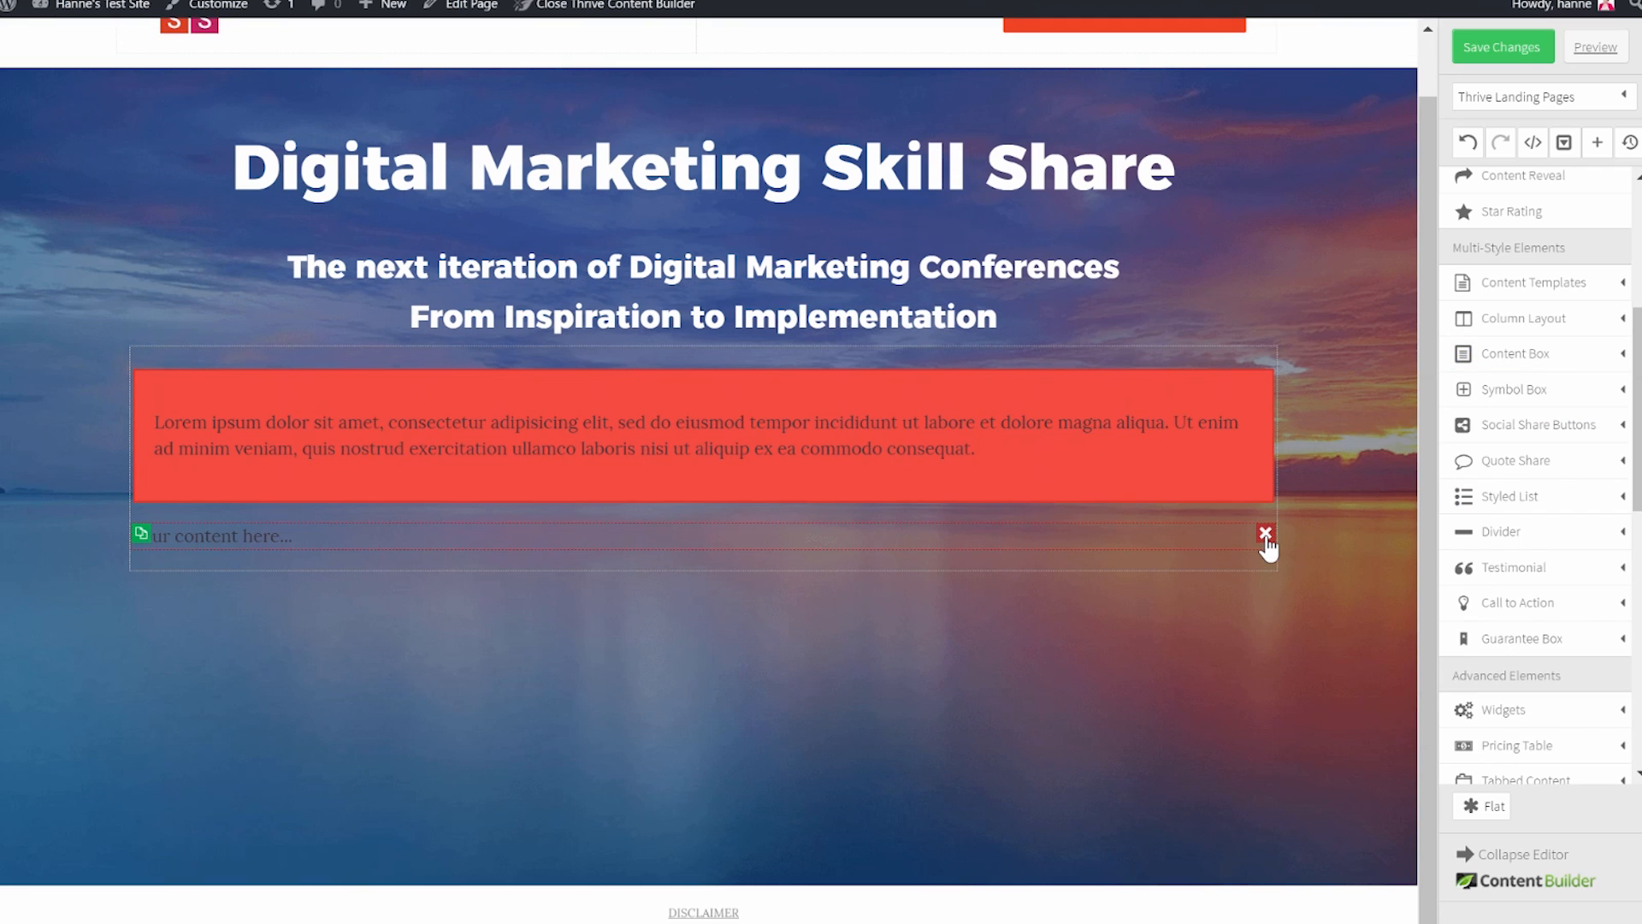
click(1266, 535)
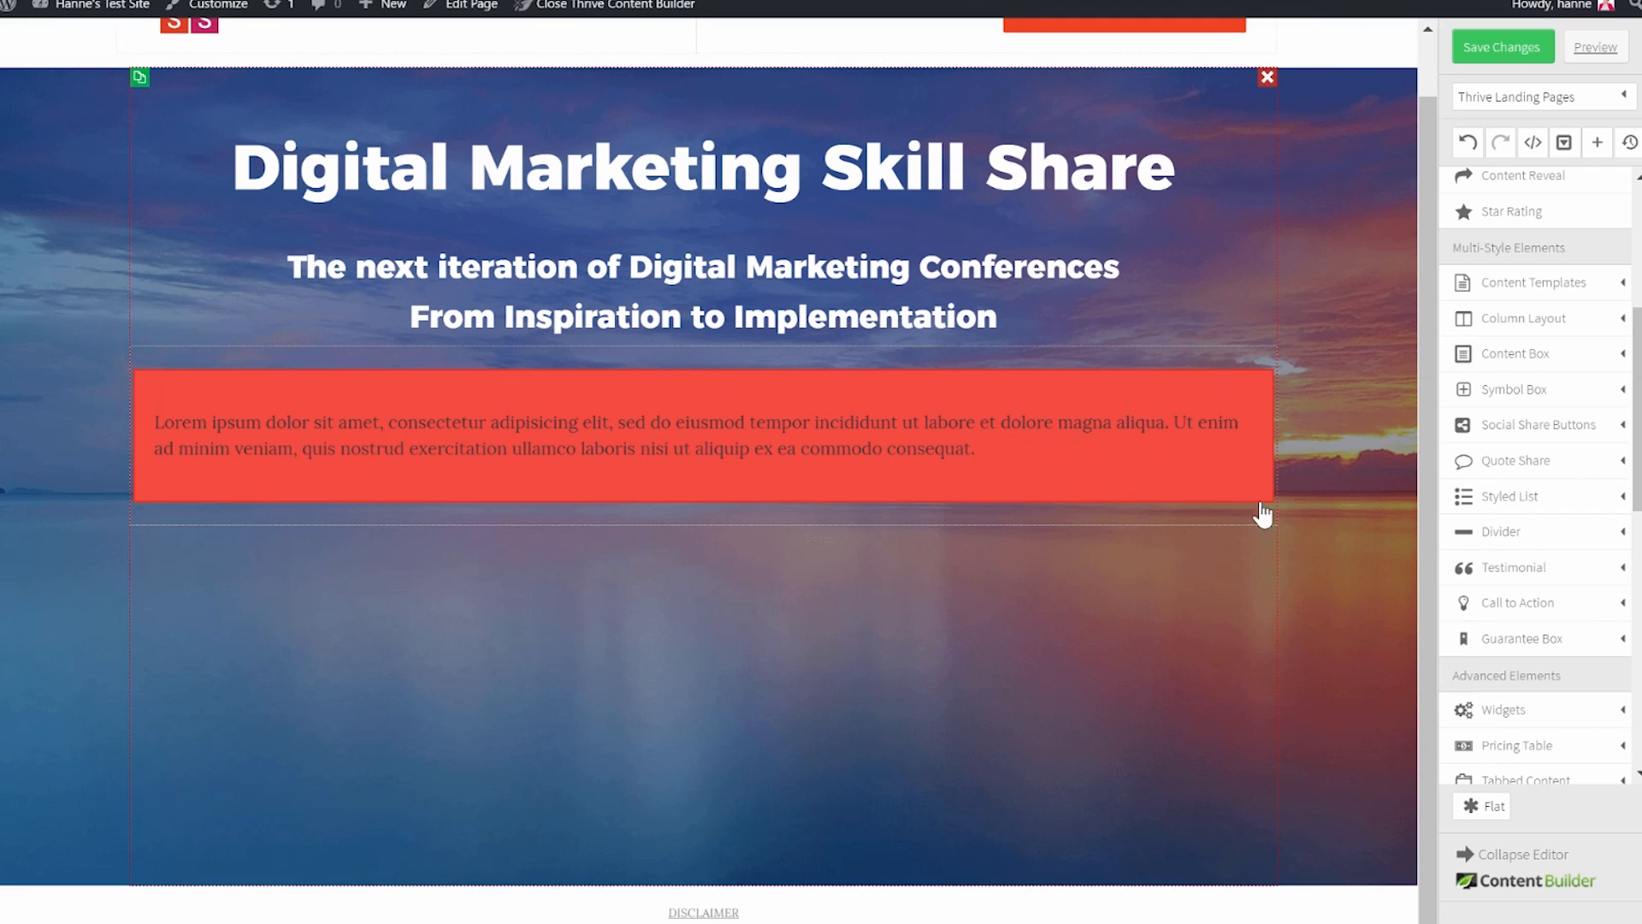
click(822, 398)
click(190, 338)
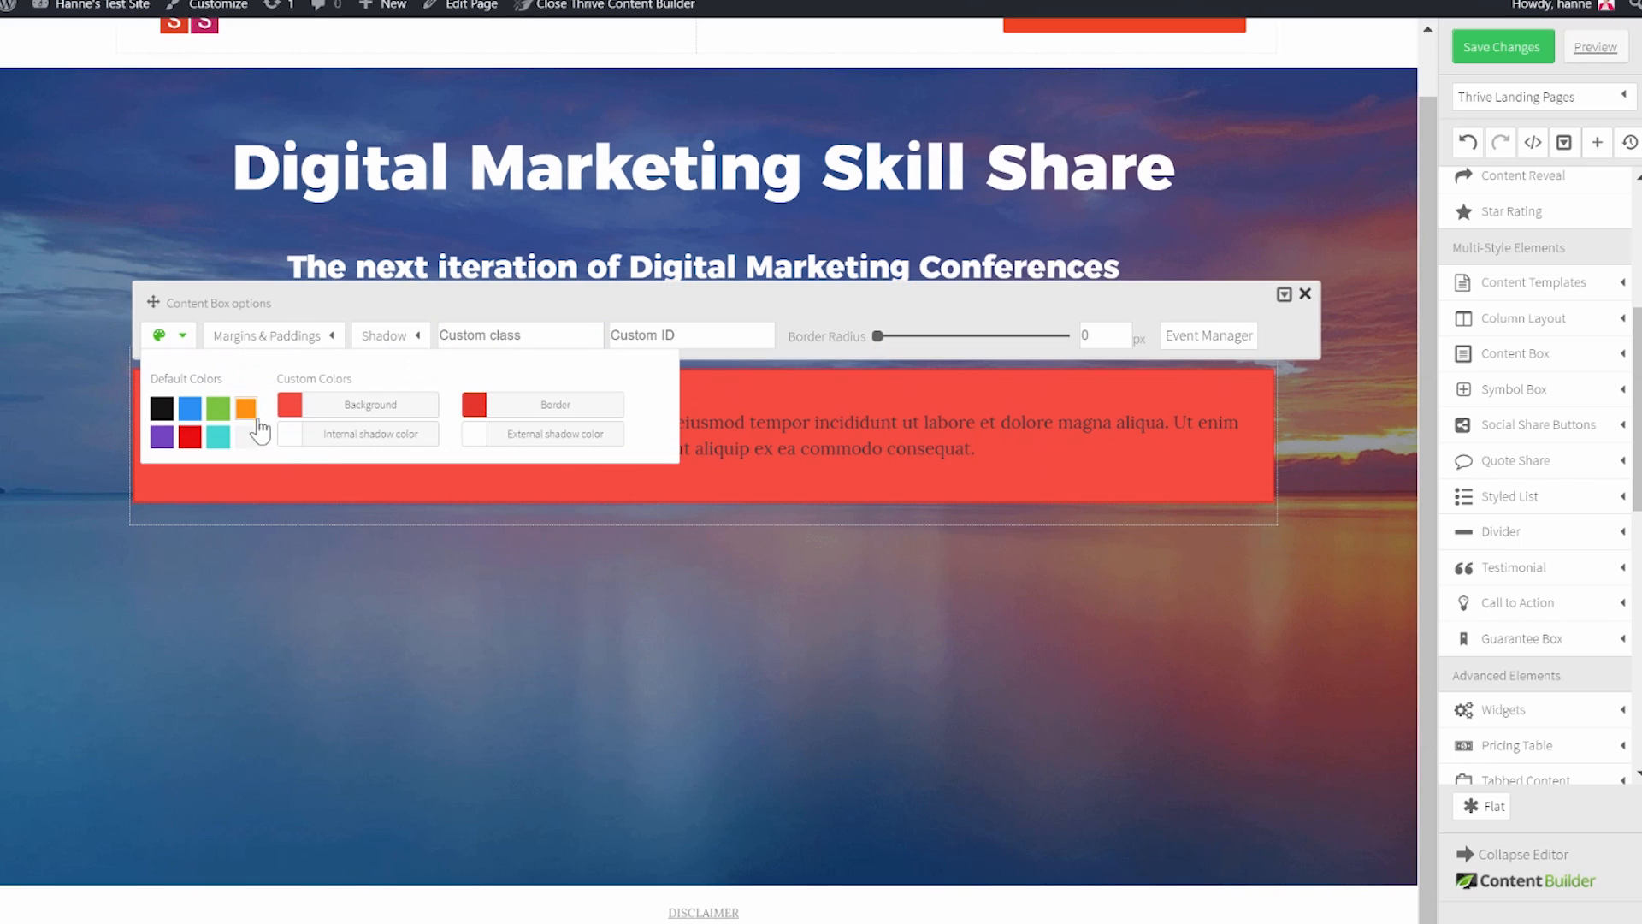
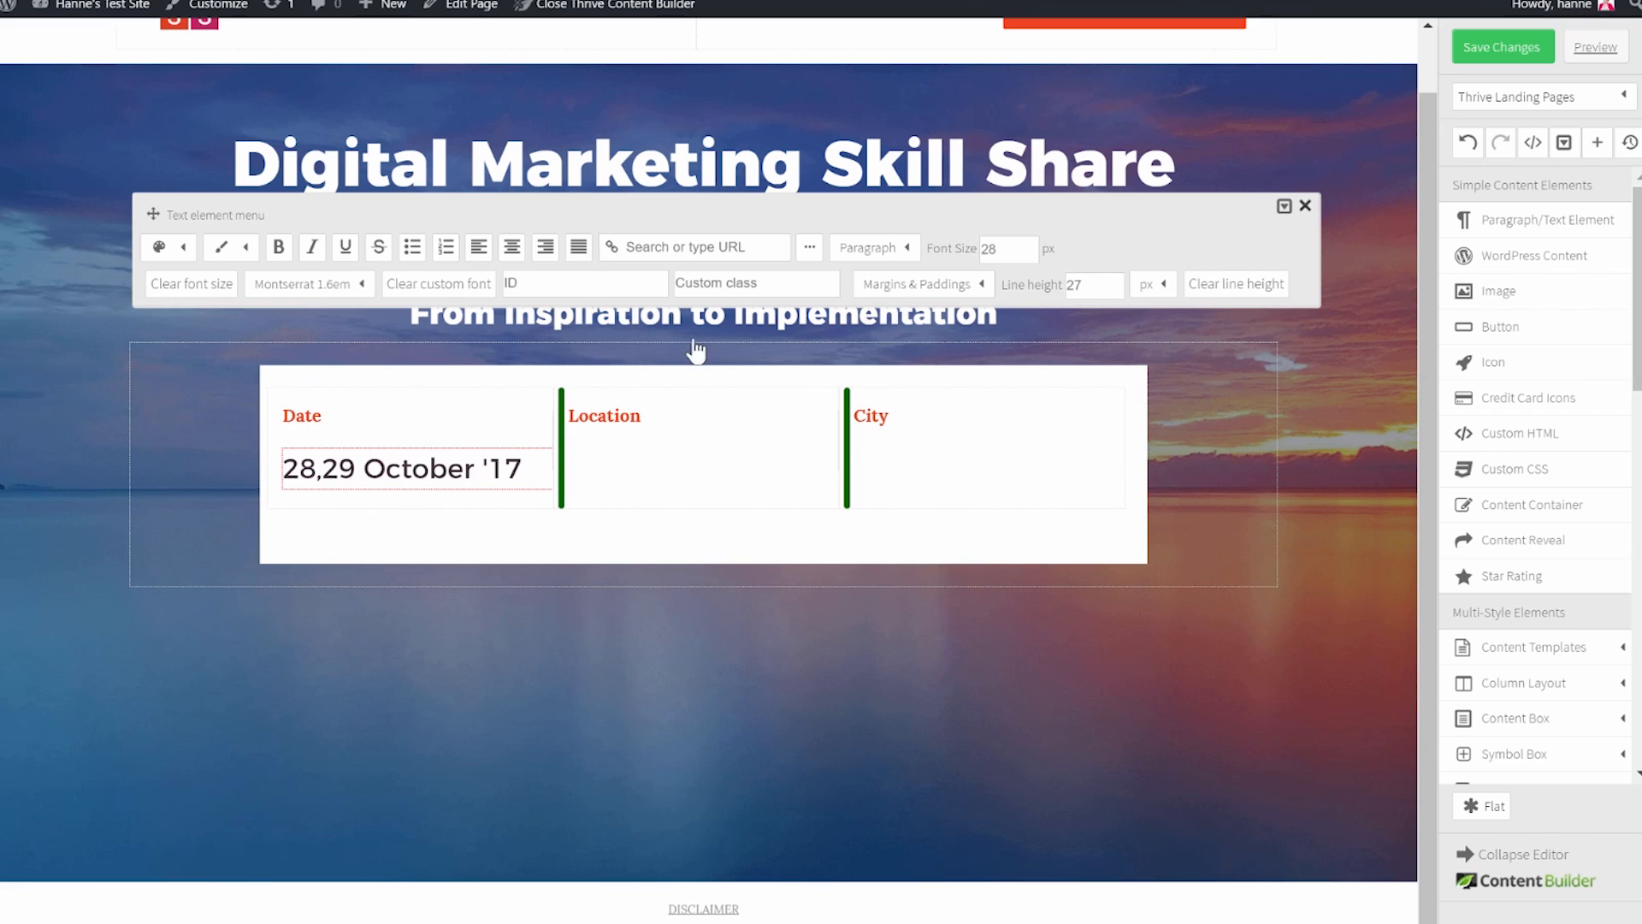
Set the date text's top margin to 5 px and its bottom margin to 0 px.
click(980, 285)
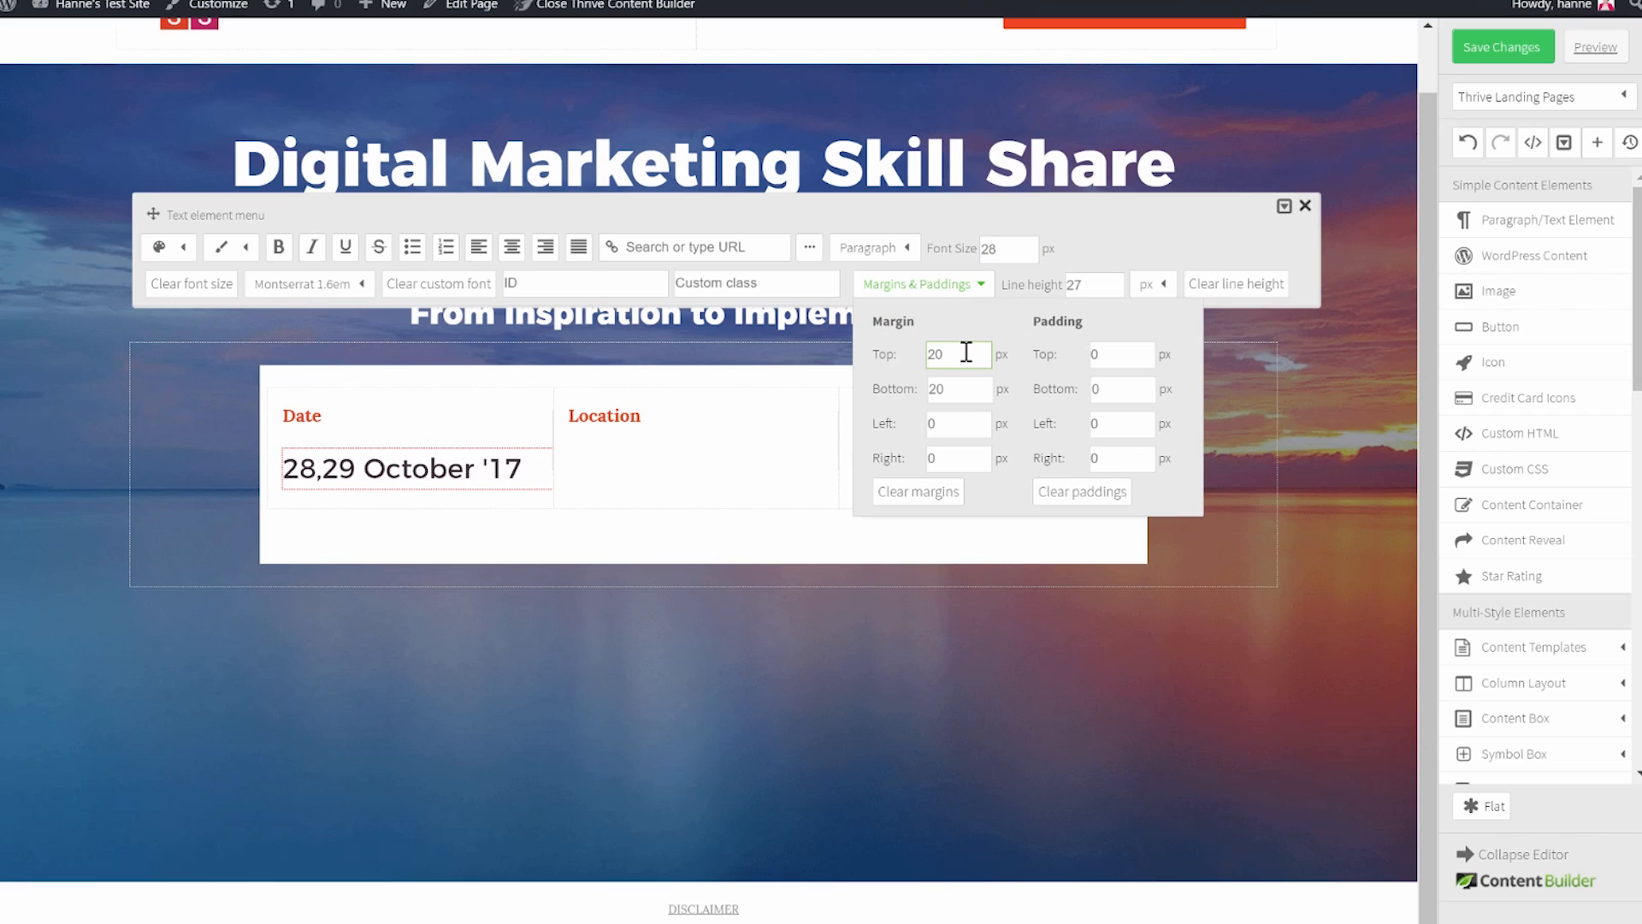
double_click(928, 344)
text(5)
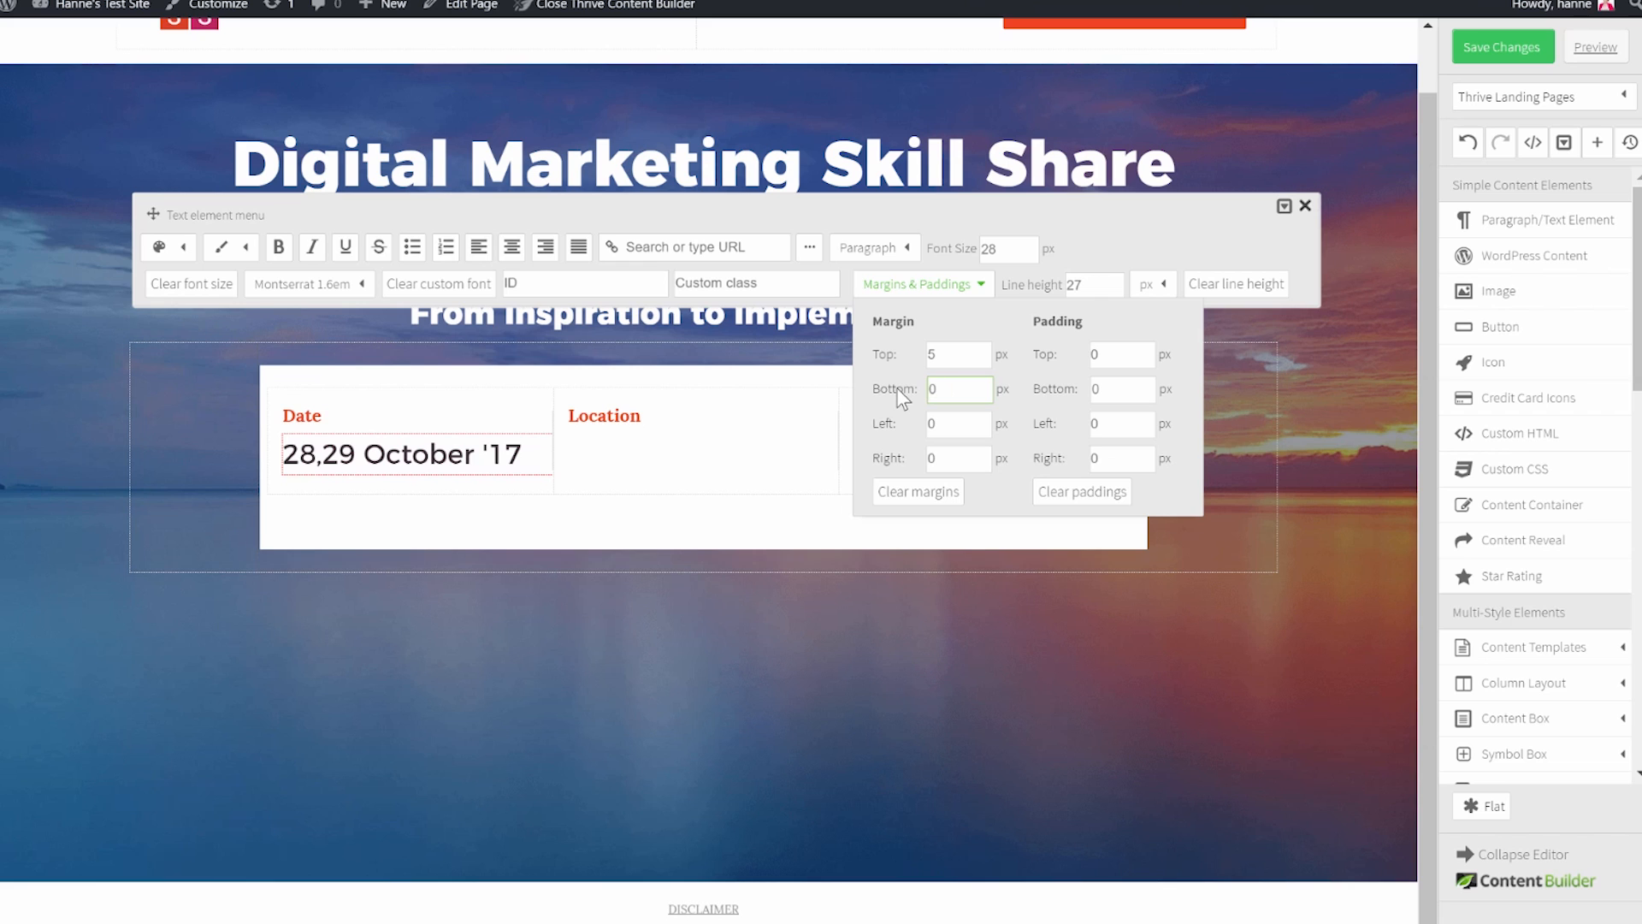
click(574, 585)
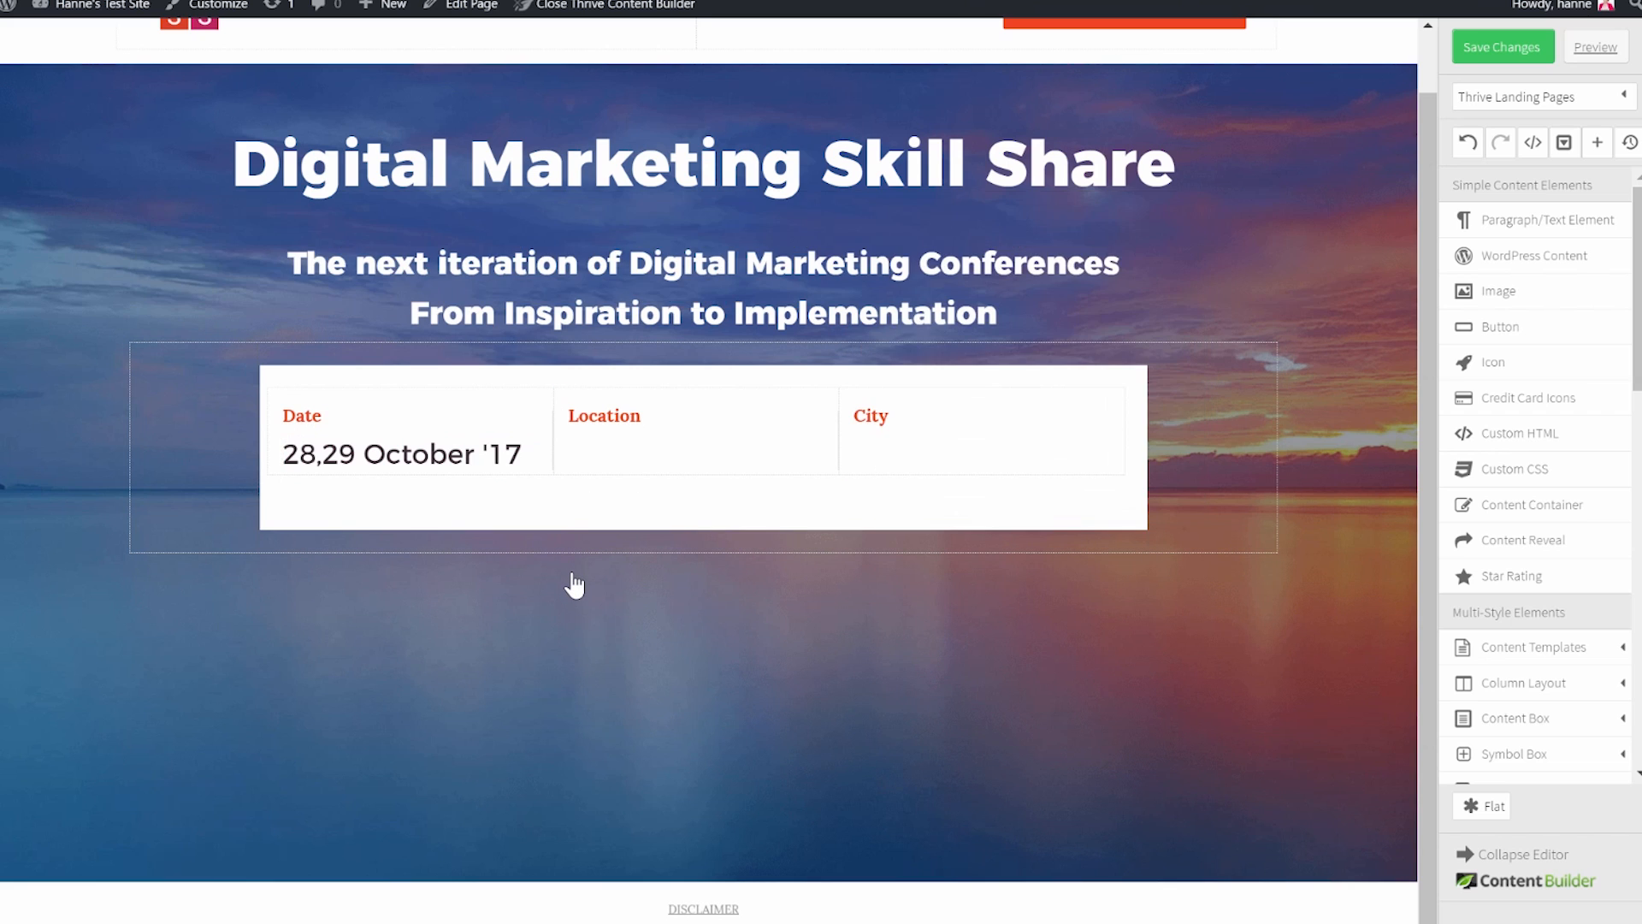
Duplicate the date text into the Location and City columns, reading "The Trans Resort" and "Seminyak, Bali".
click(291, 443)
mouse_move(327, 487)
mouse_down()
mouse_move(624, 450)
mouse_move(599, 429)
mouse_up()
click(585, 447)
mouse_move(611, 500)
mouse_down()
mouse_move(864, 462)
mouse_move(871, 414)
mouse_move(905, 440)
mouse_move(890, 445)
mouse_up()
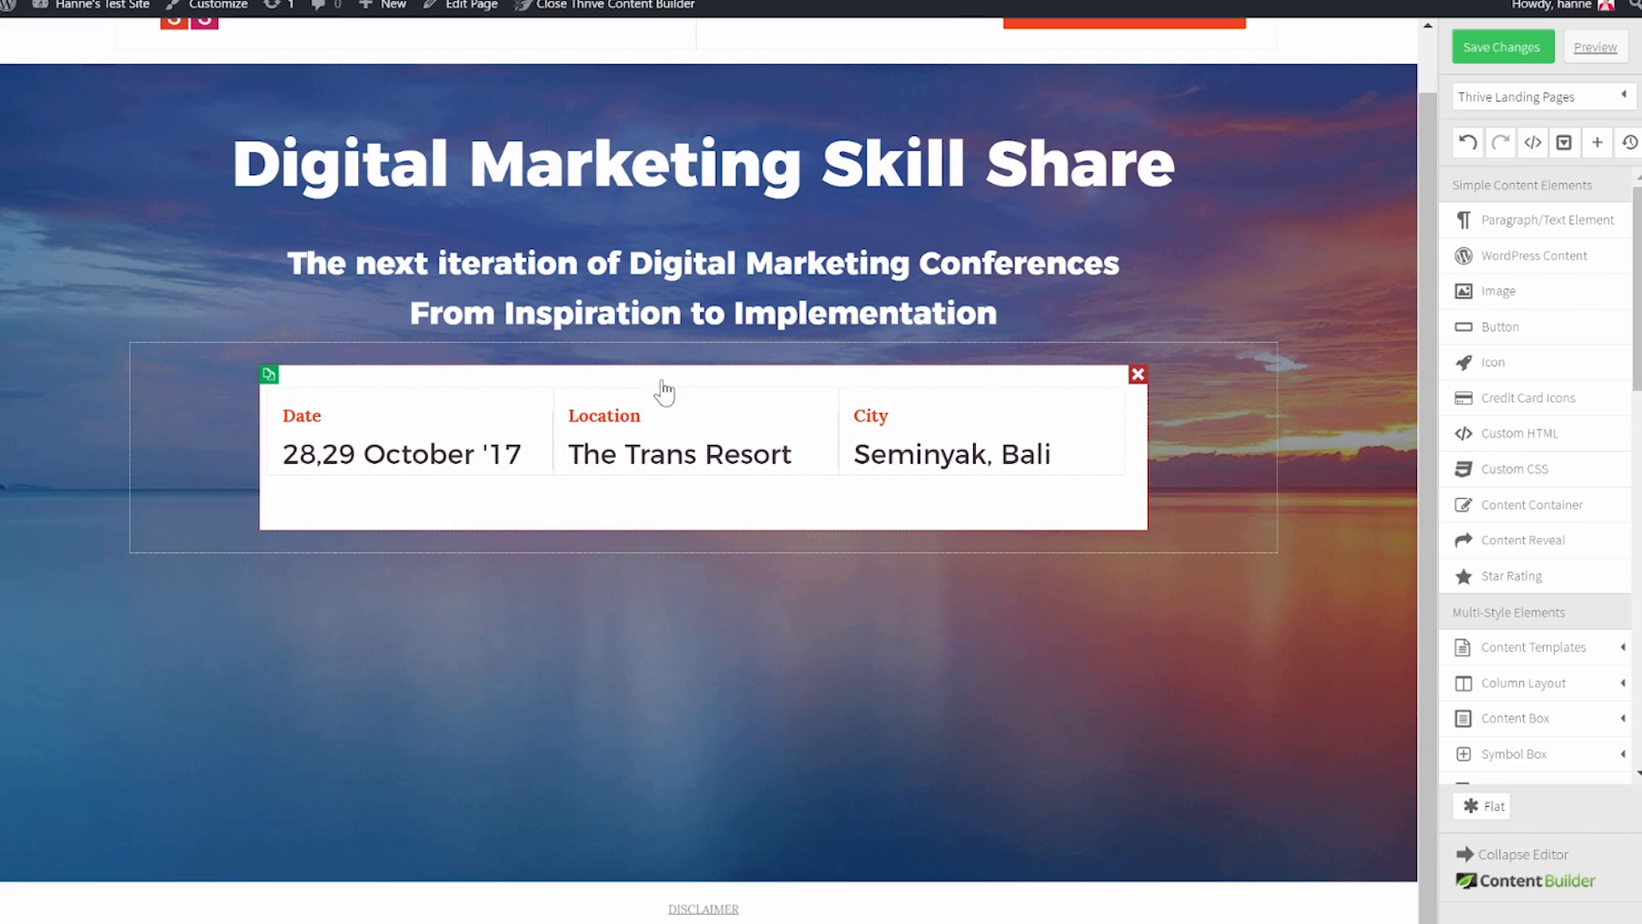
Set the bottom margin of the three-column layout in the details box to 0 px.
click(652, 498)
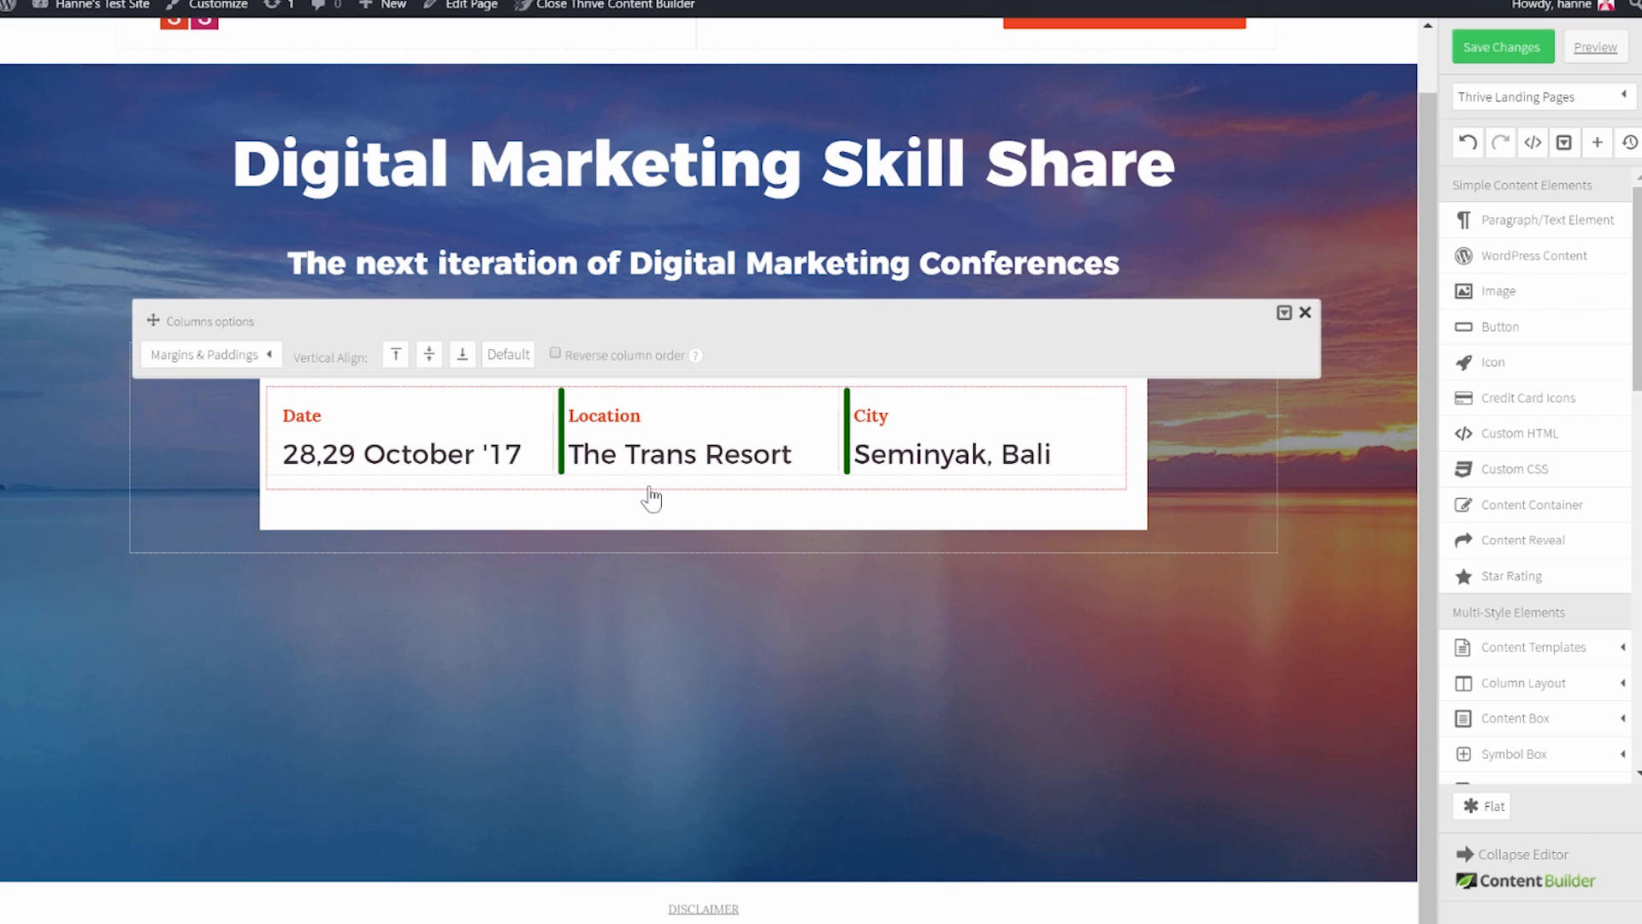
click(244, 357)
click(247, 460)
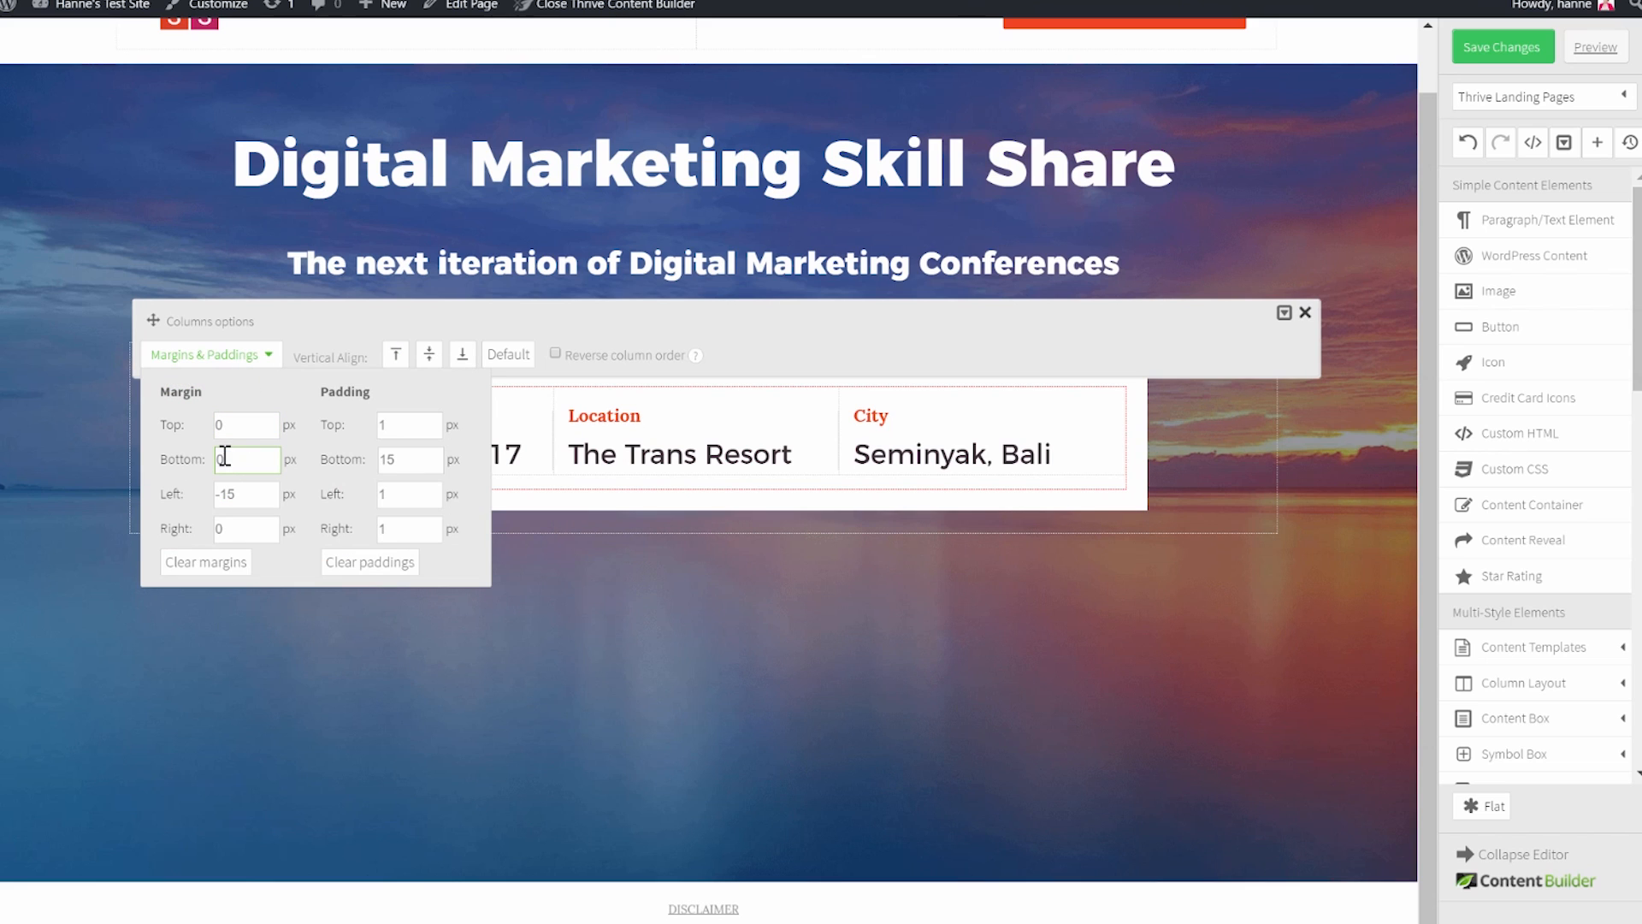
click(883, 624)
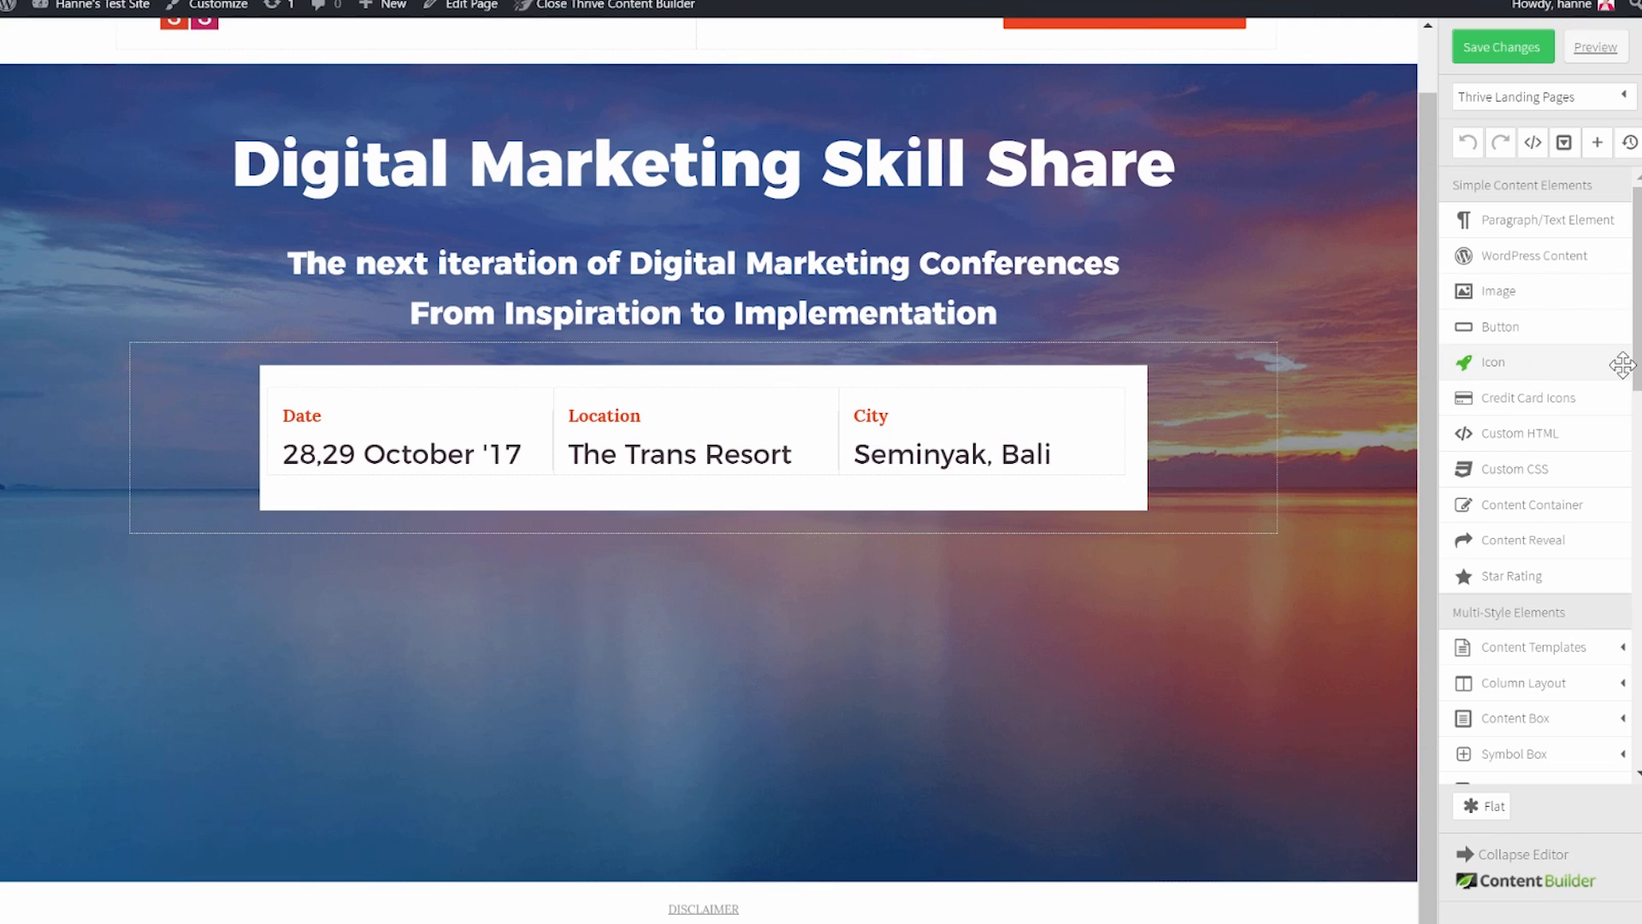
Insert a Lead Generation form directly below the event details box.
scroll(1573, 351, down, 6)
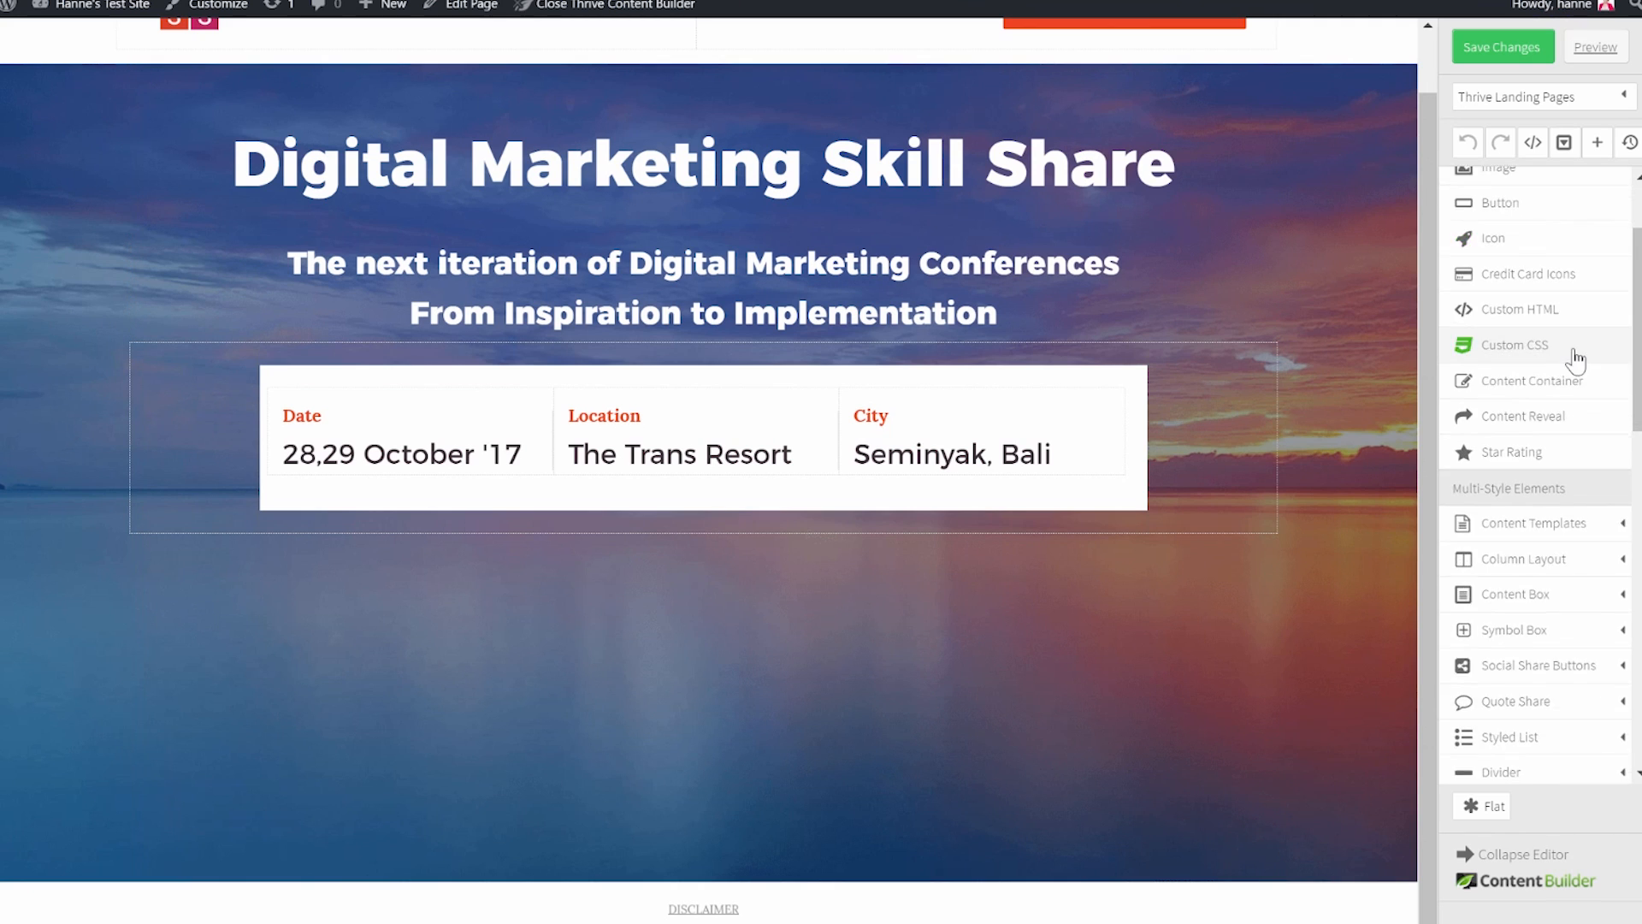
scroll(1573, 367, down, 6)
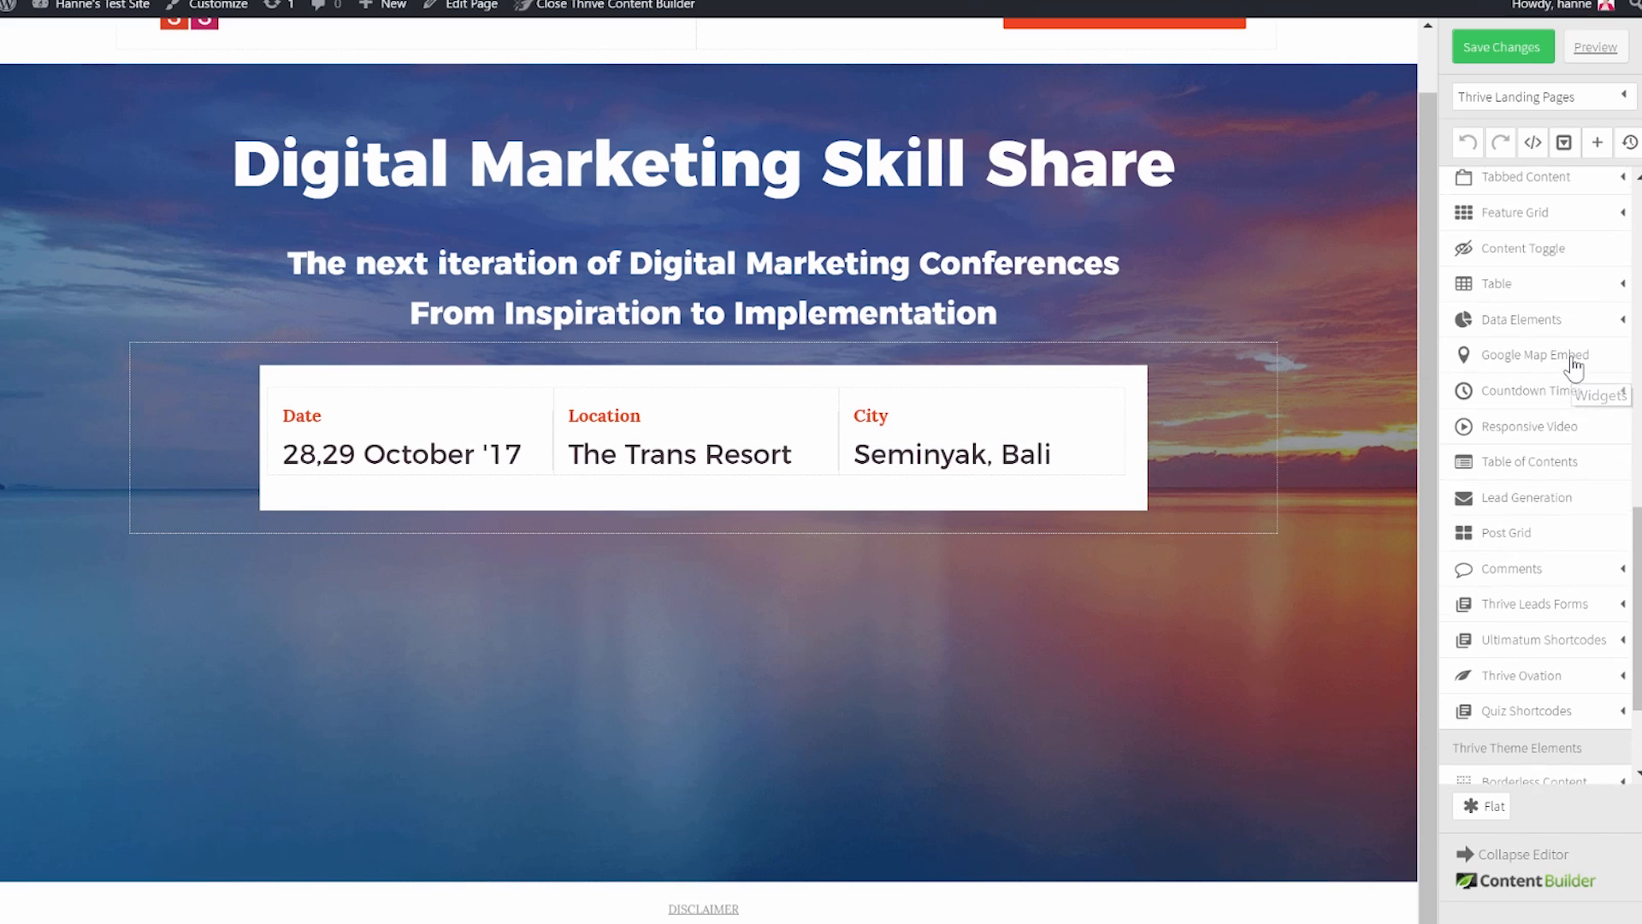
drag(1531, 503, 678, 513)
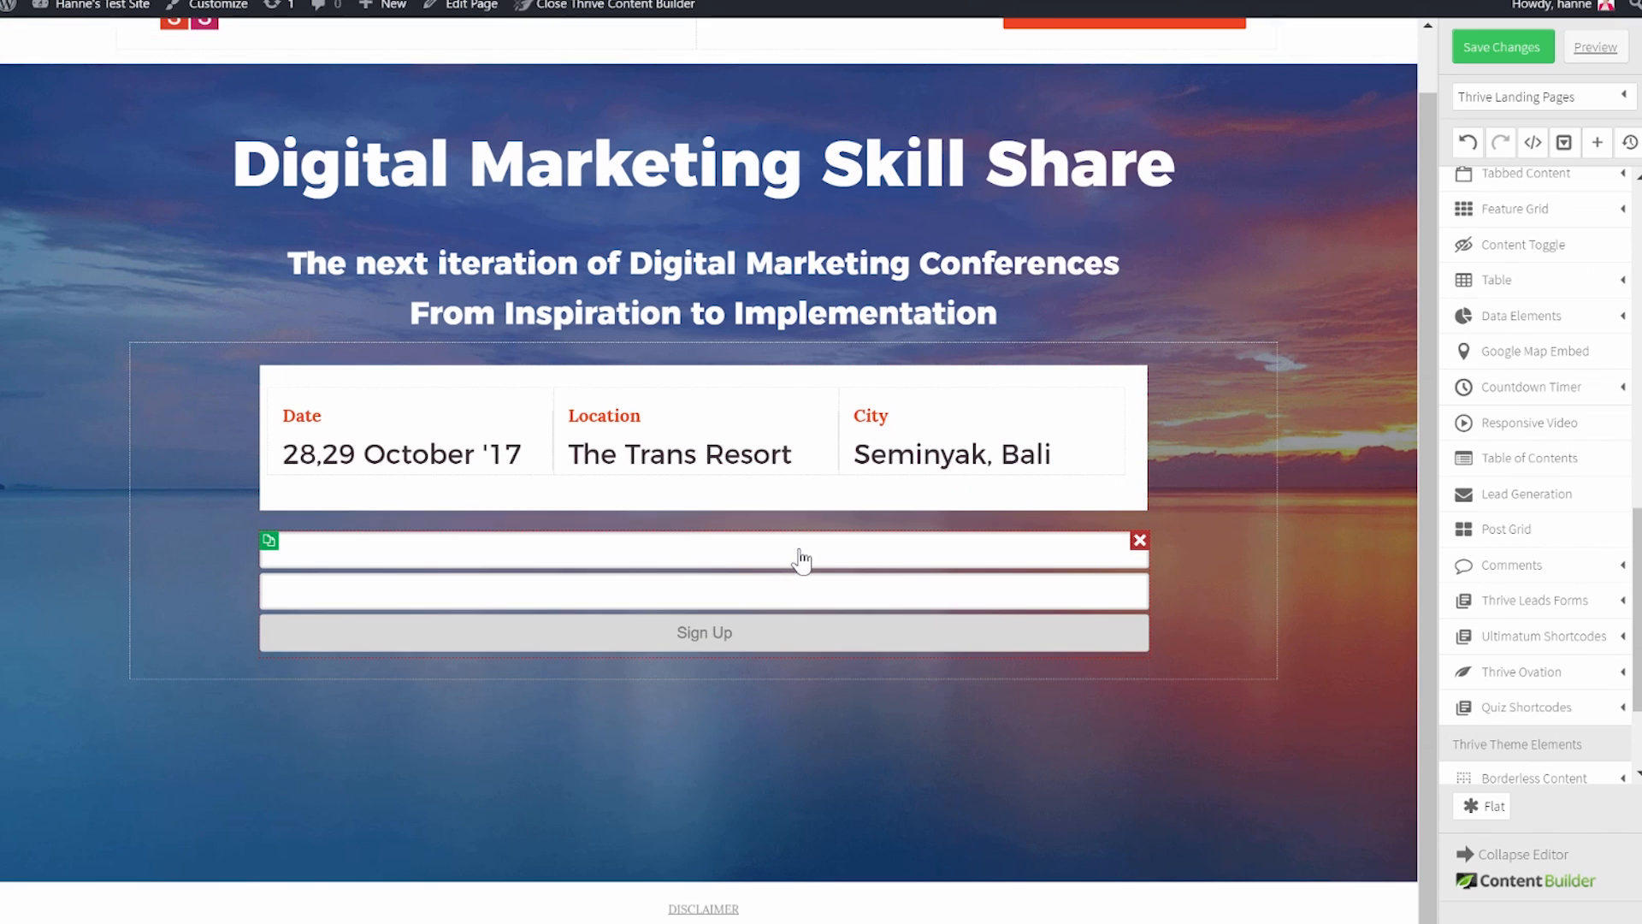
Switch the lead generation form to a horizontal layout and set its font size to 18 px.
click(785, 577)
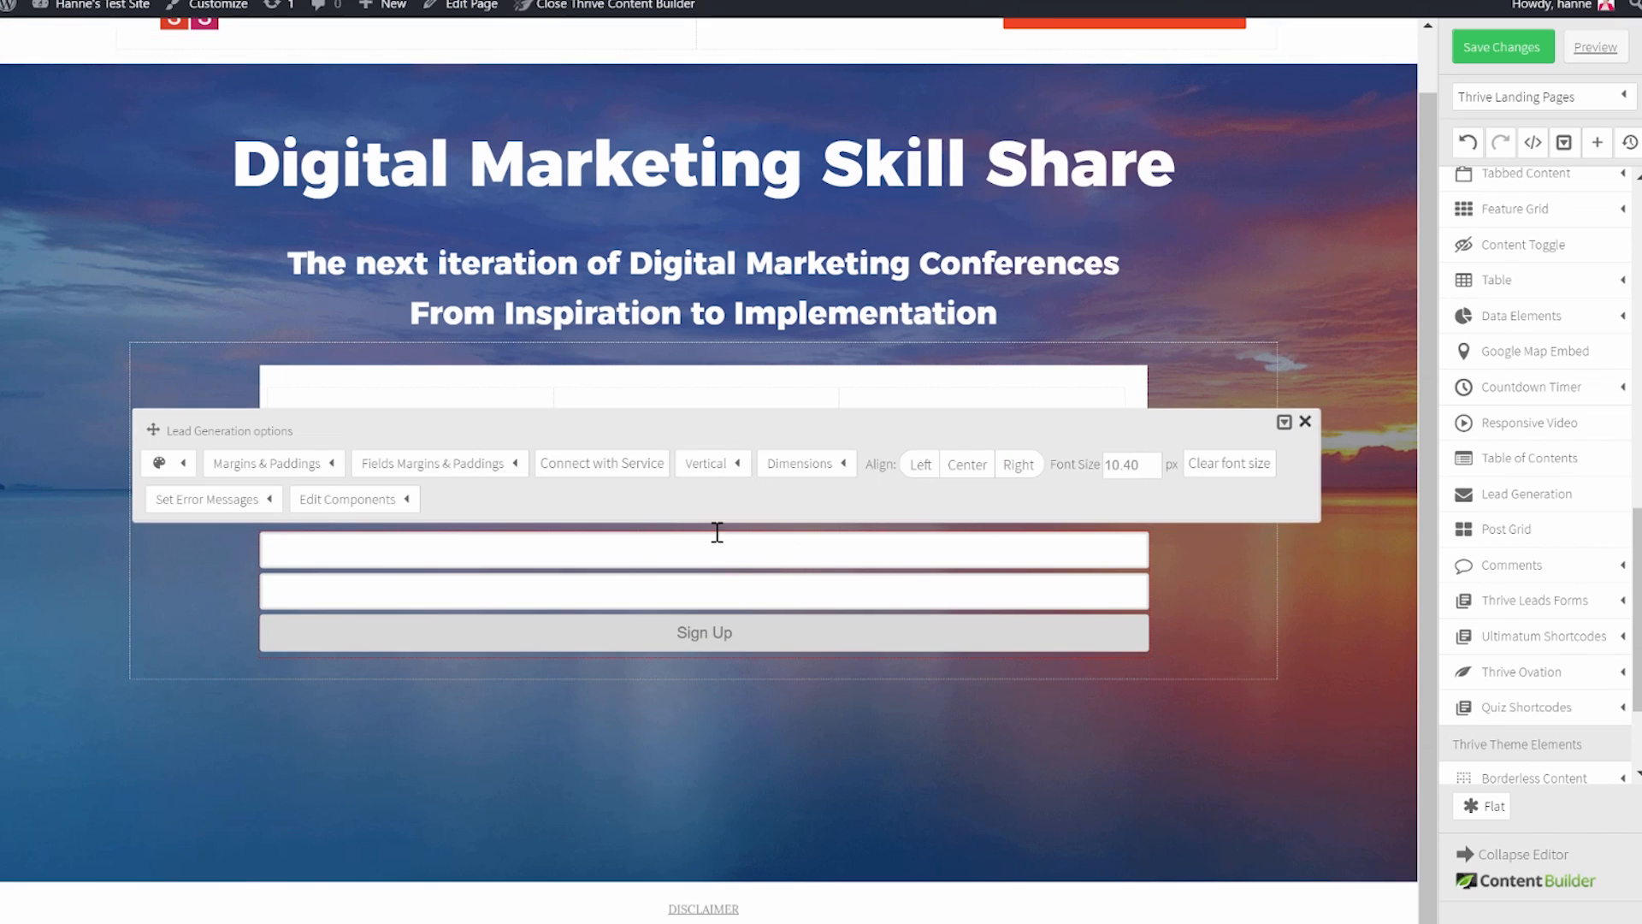
click(697, 469)
click(764, 593)
click(1037, 464)
text(18)
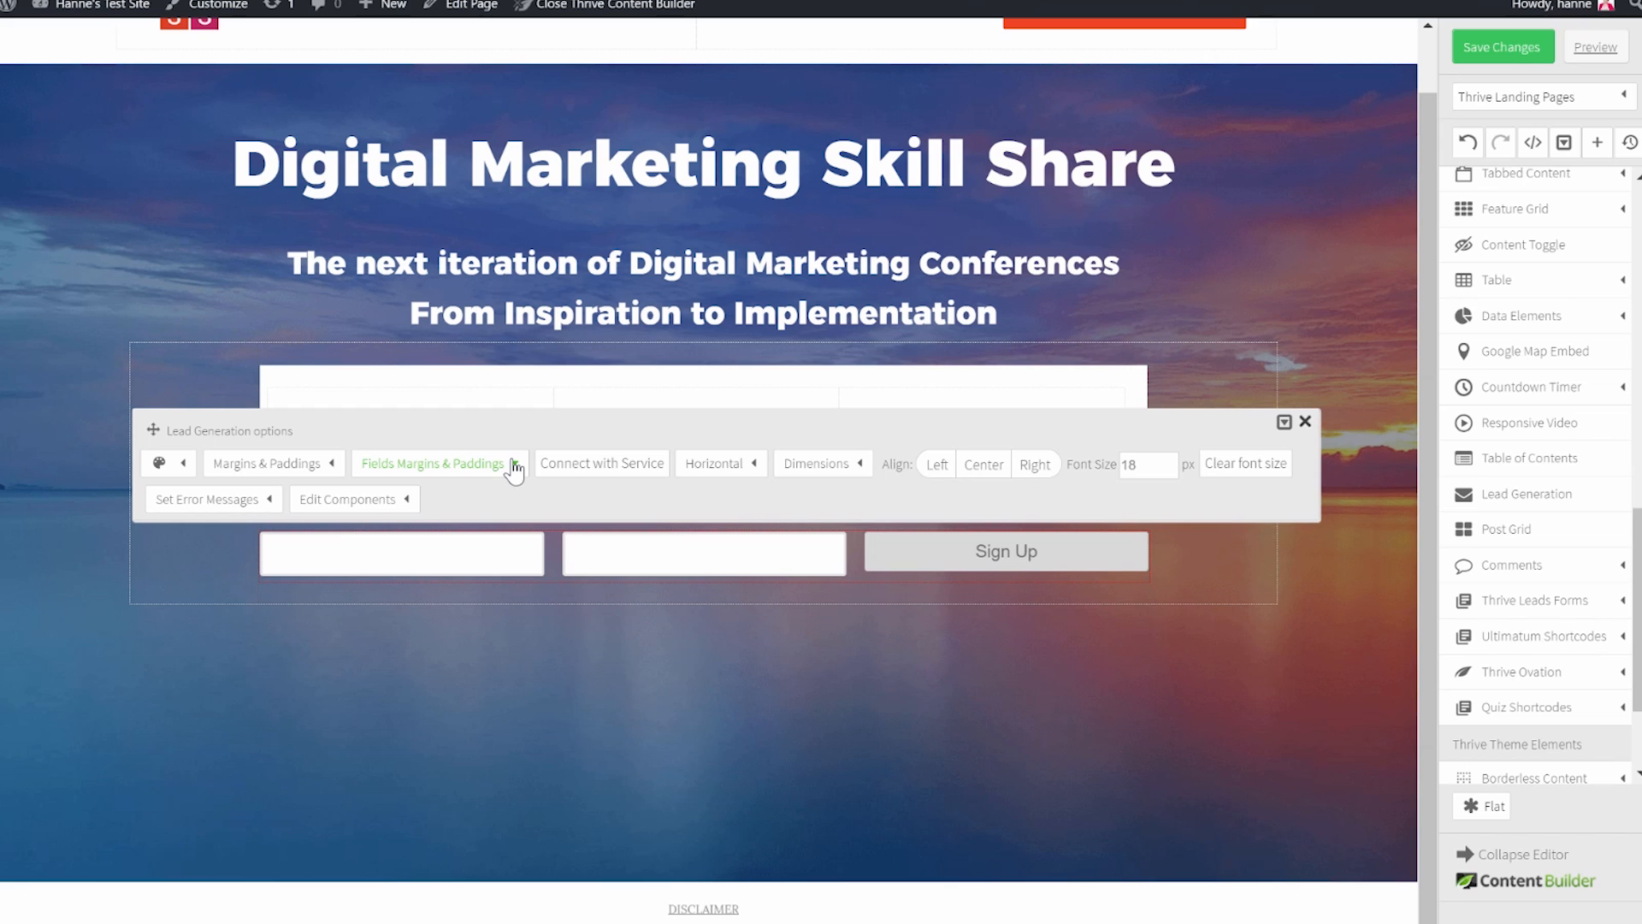
Change the form's submit button text to "Join Waitlist" and set its font size to 22 px.
click(407, 503)
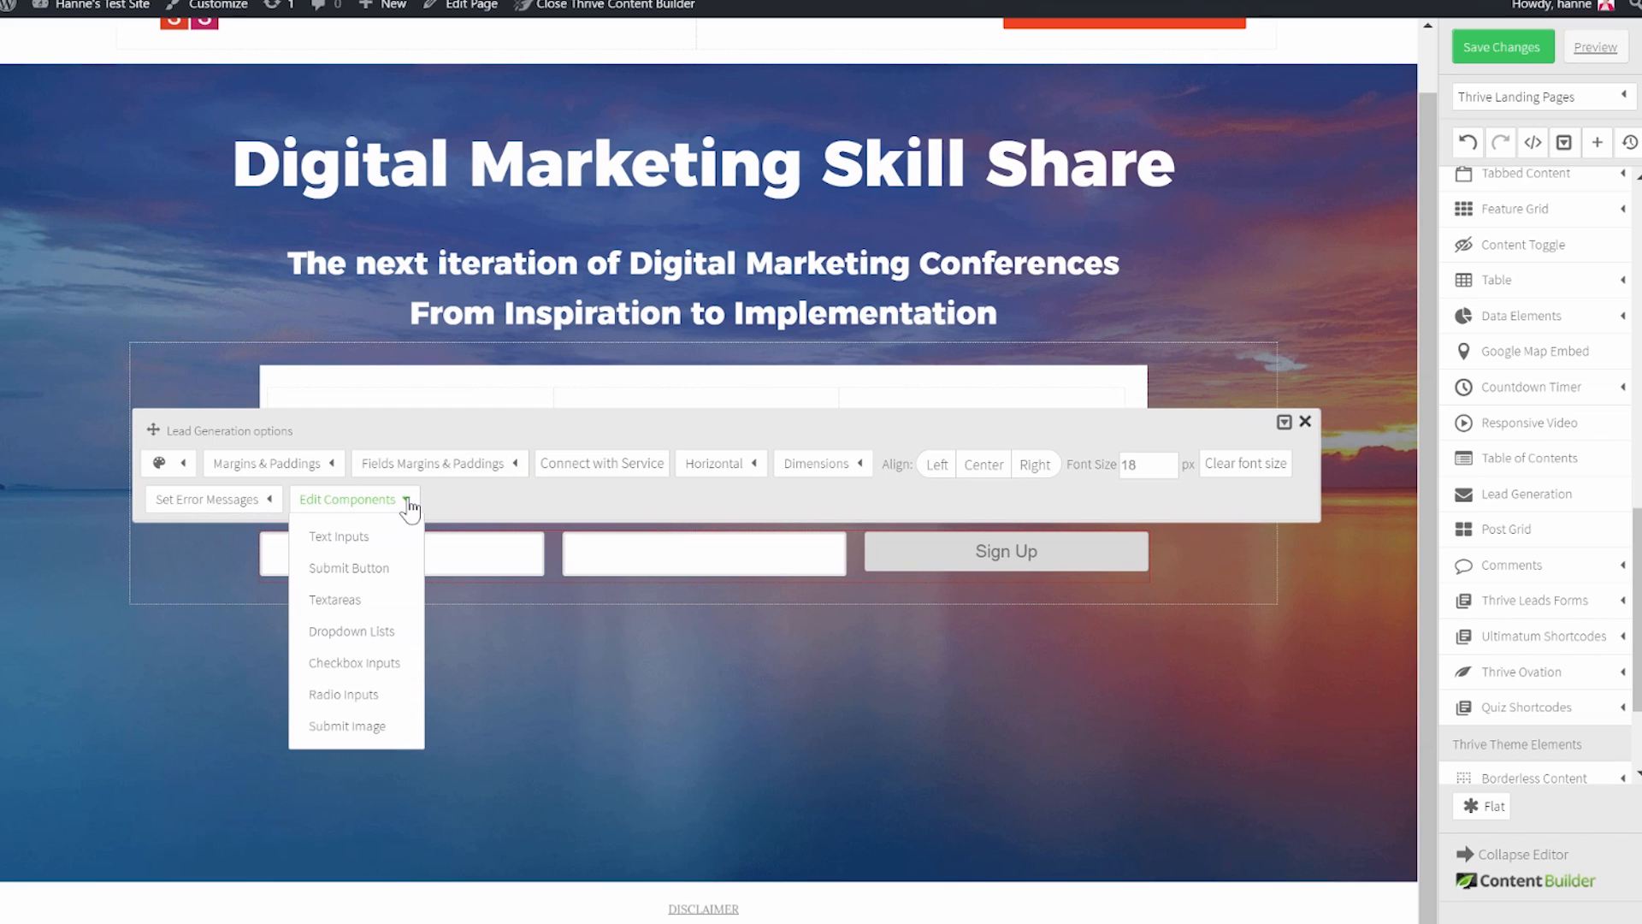
click(382, 570)
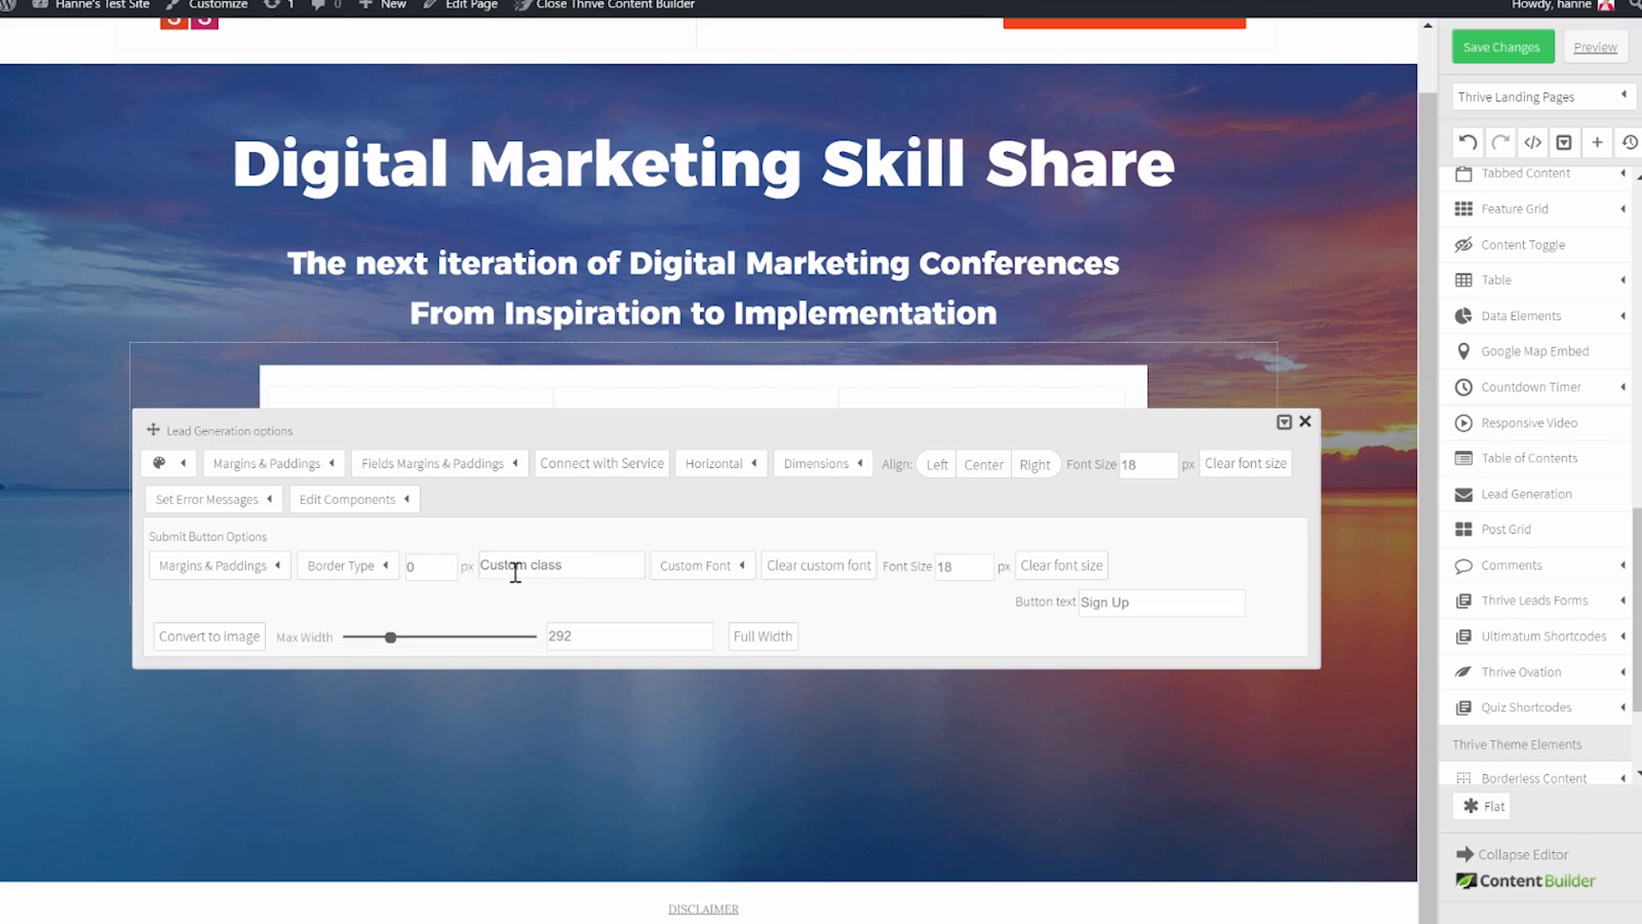
drag(1158, 608, 1063, 612)
drag(153, 430, 154, 264)
drag(1166, 440, 971, 433)
text(Join Waitlist)
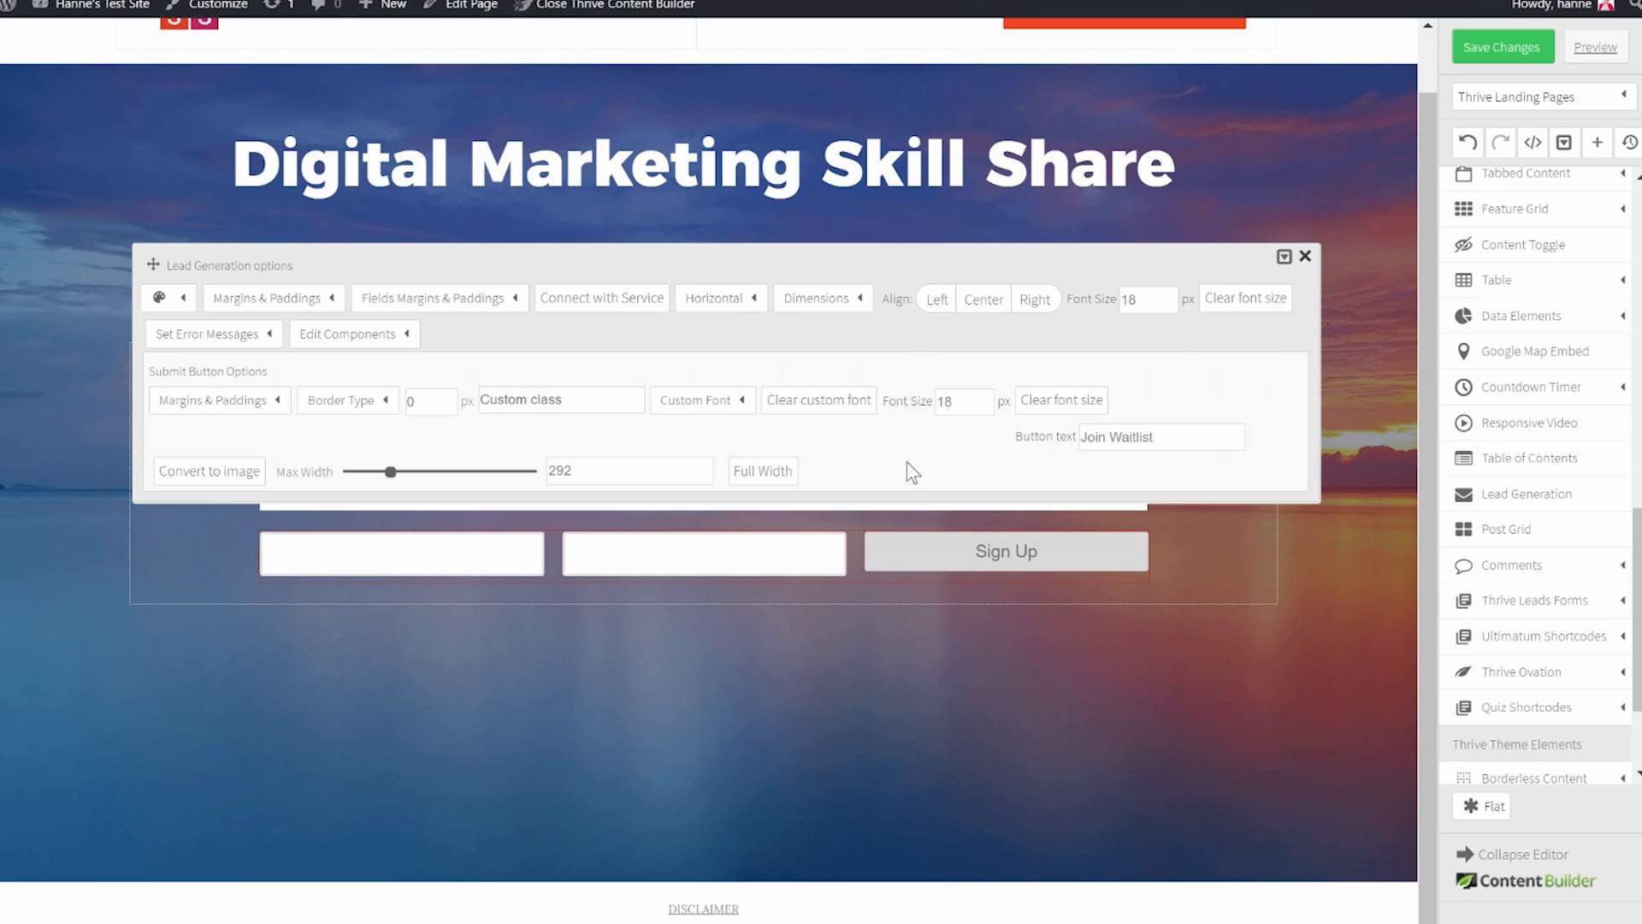
click(909, 463)
click(974, 402)
text(22)
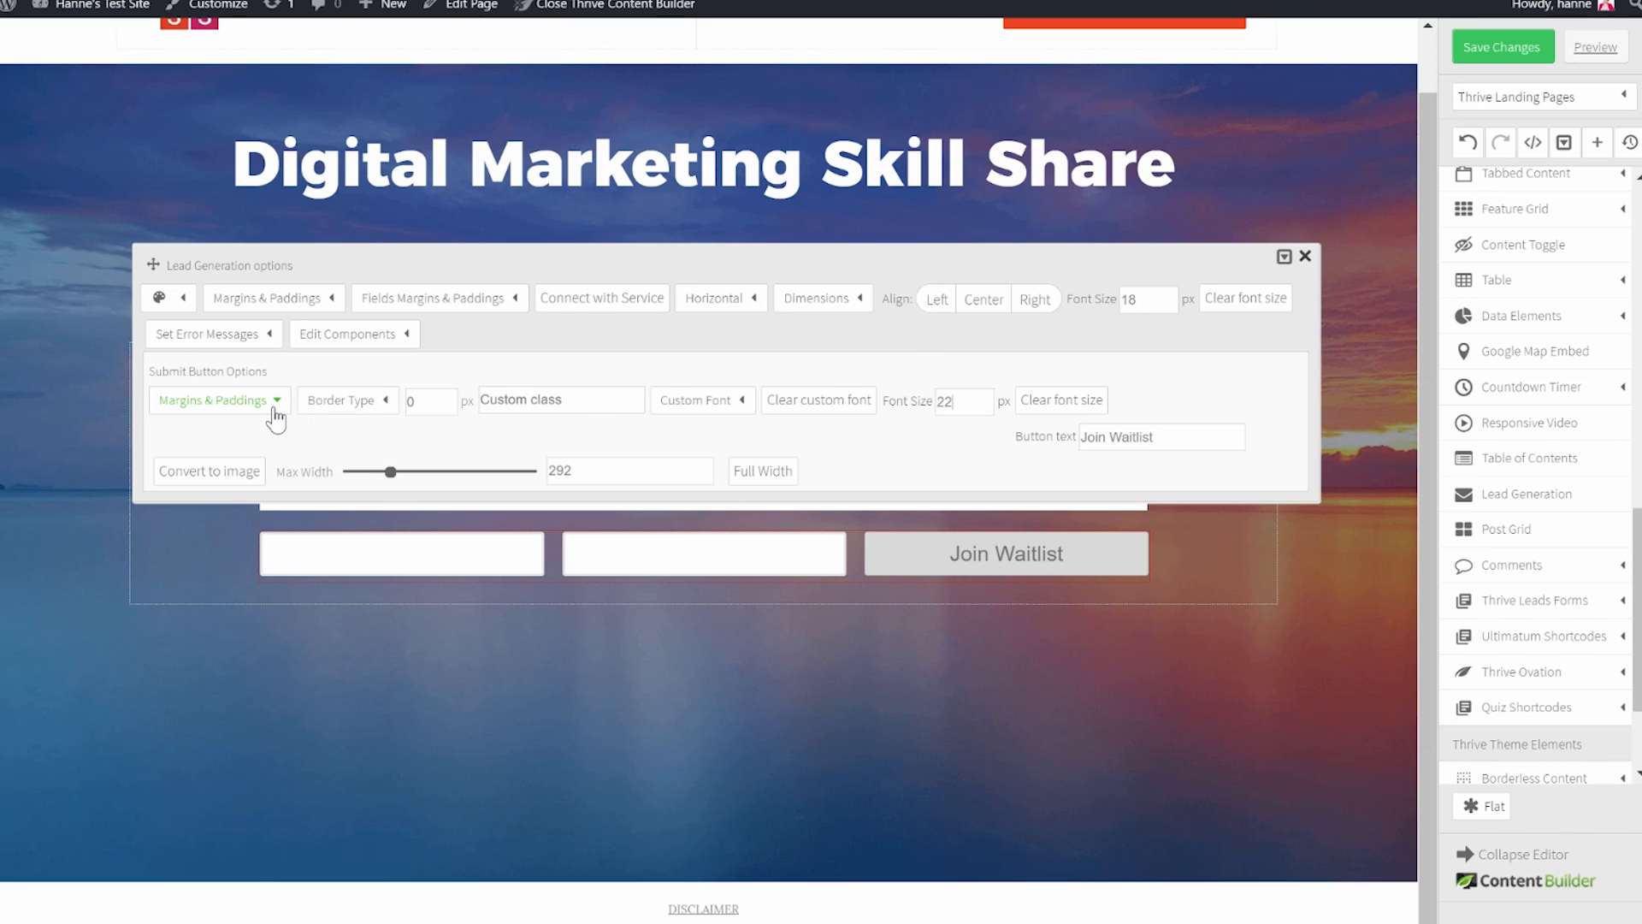
Set the submit button's background colour and hover background colour to the saved red favourite #ef4323.
click(184, 305)
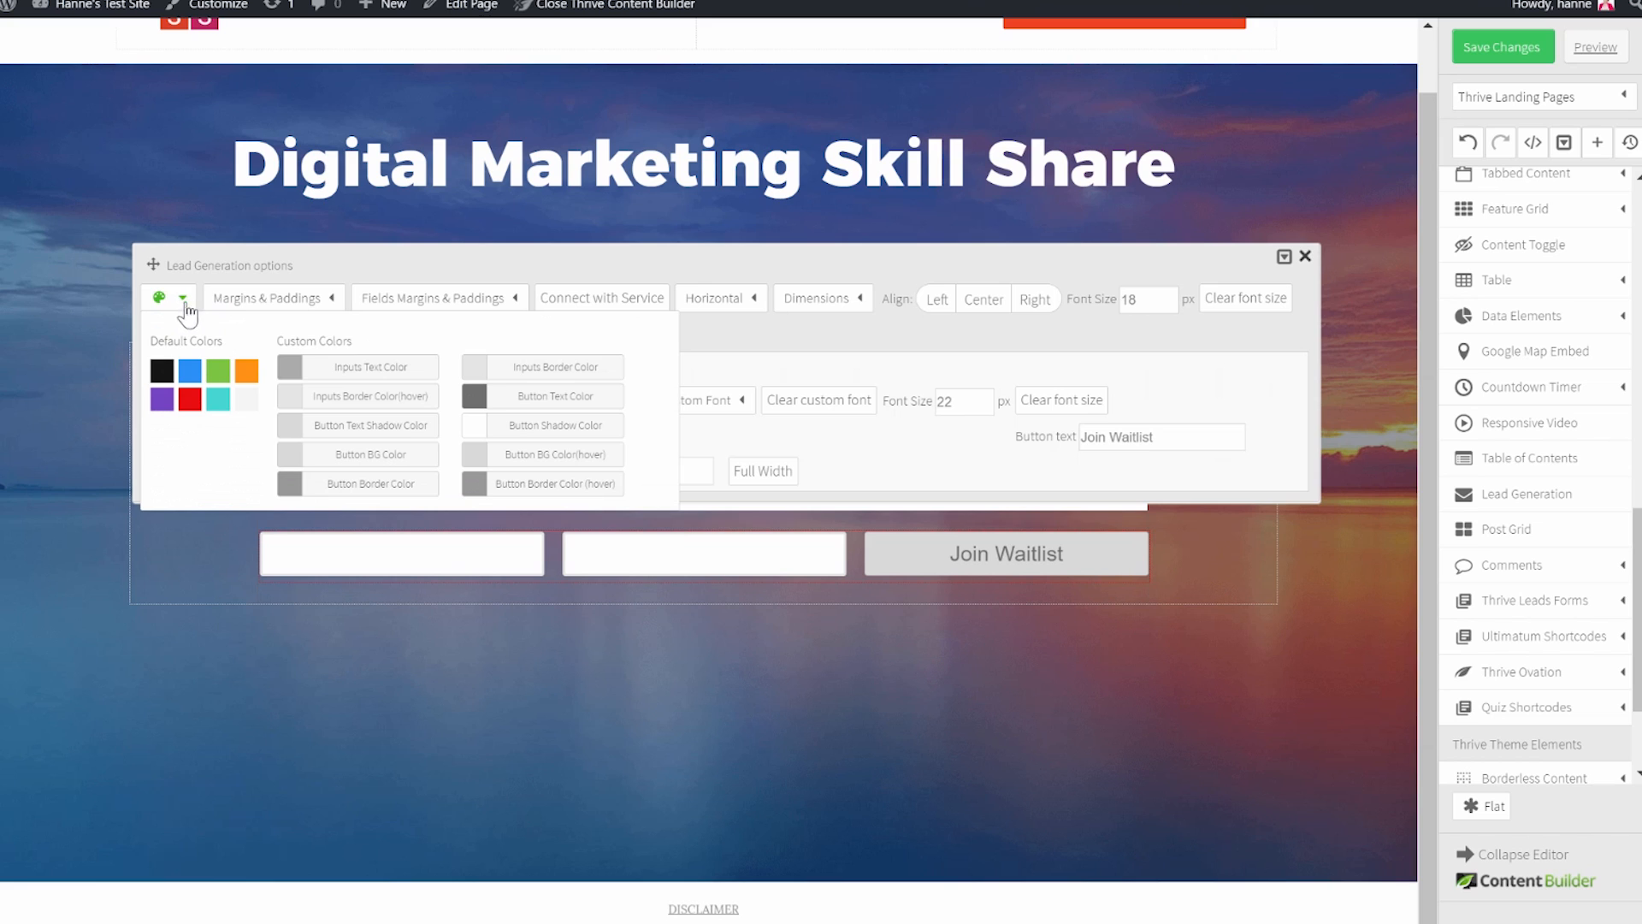
click(419, 466)
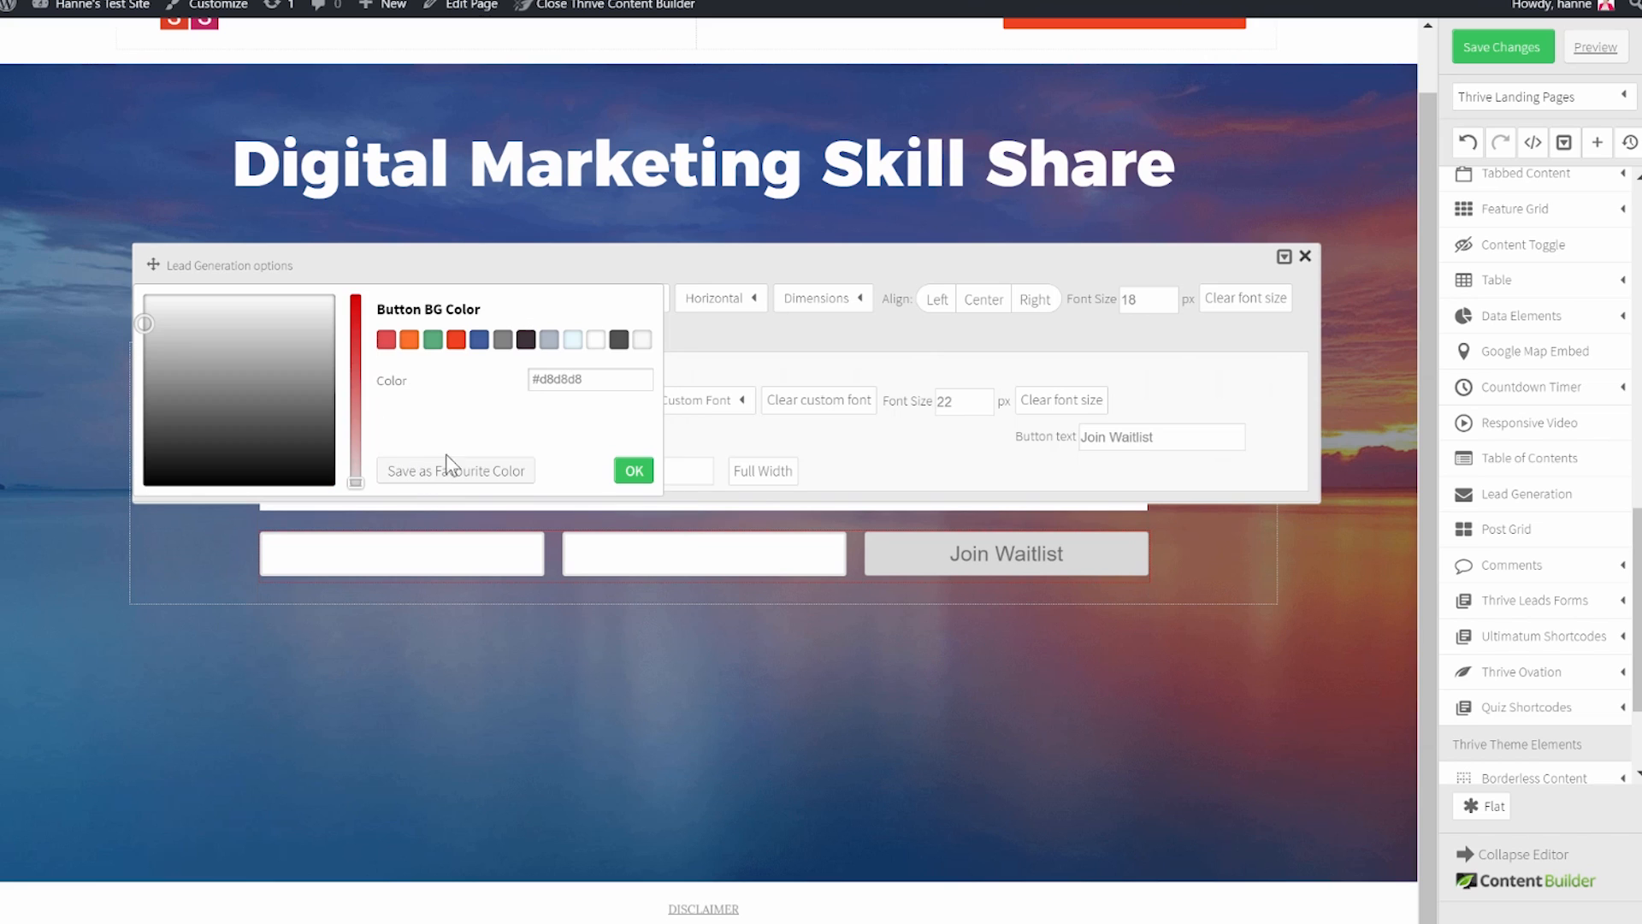
click(456, 340)
click(633, 471)
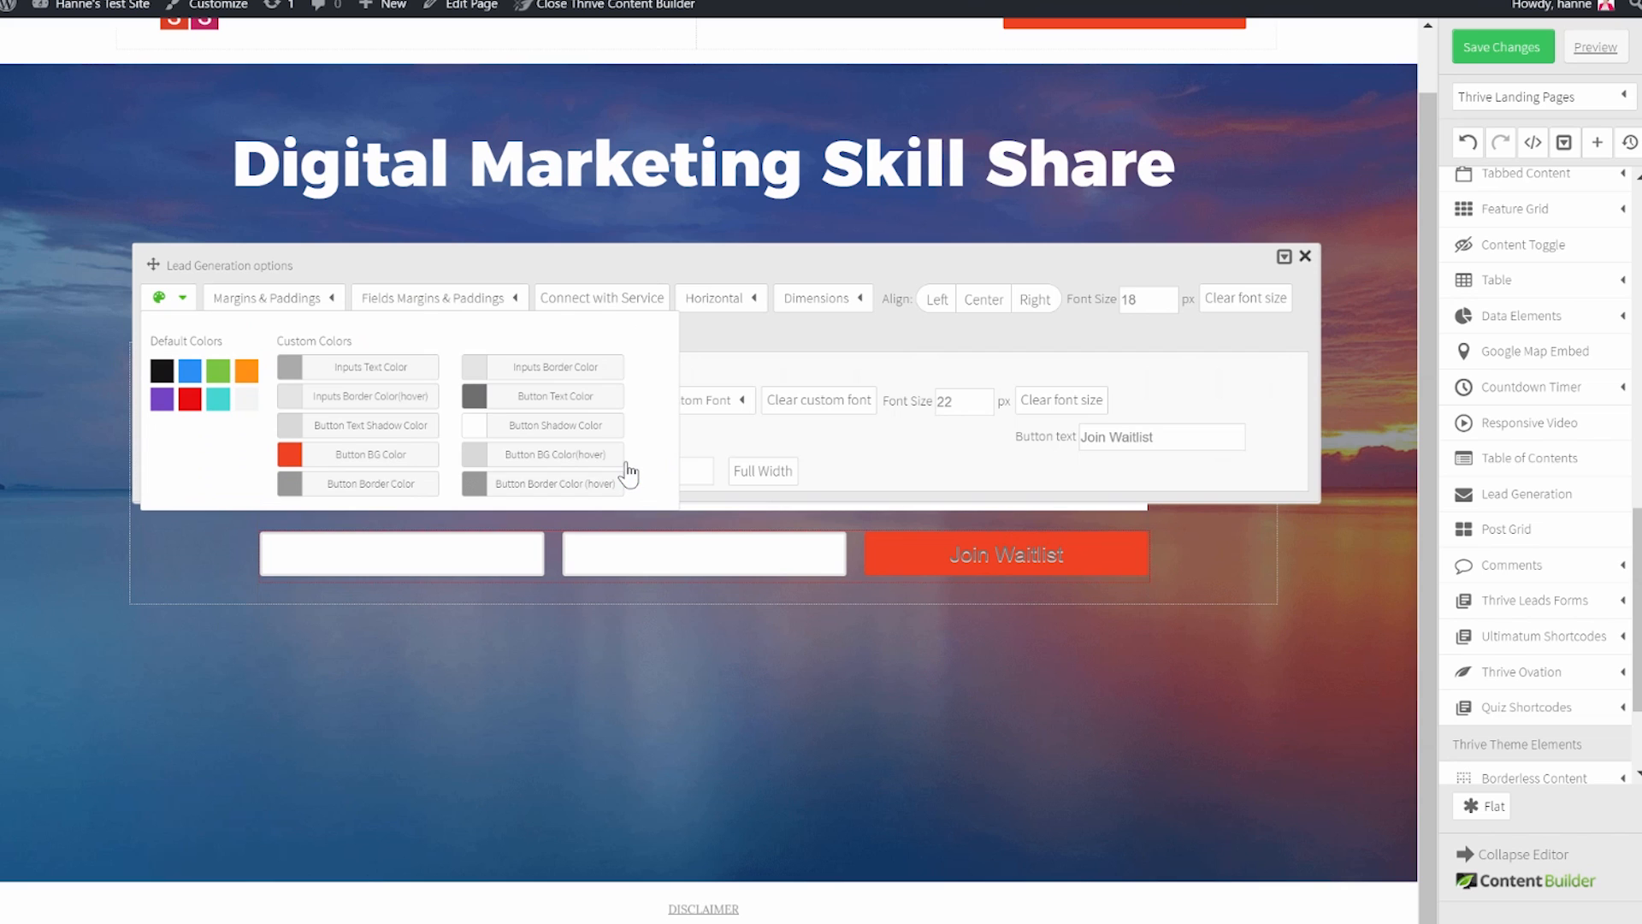
click(571, 466)
click(455, 340)
click(633, 471)
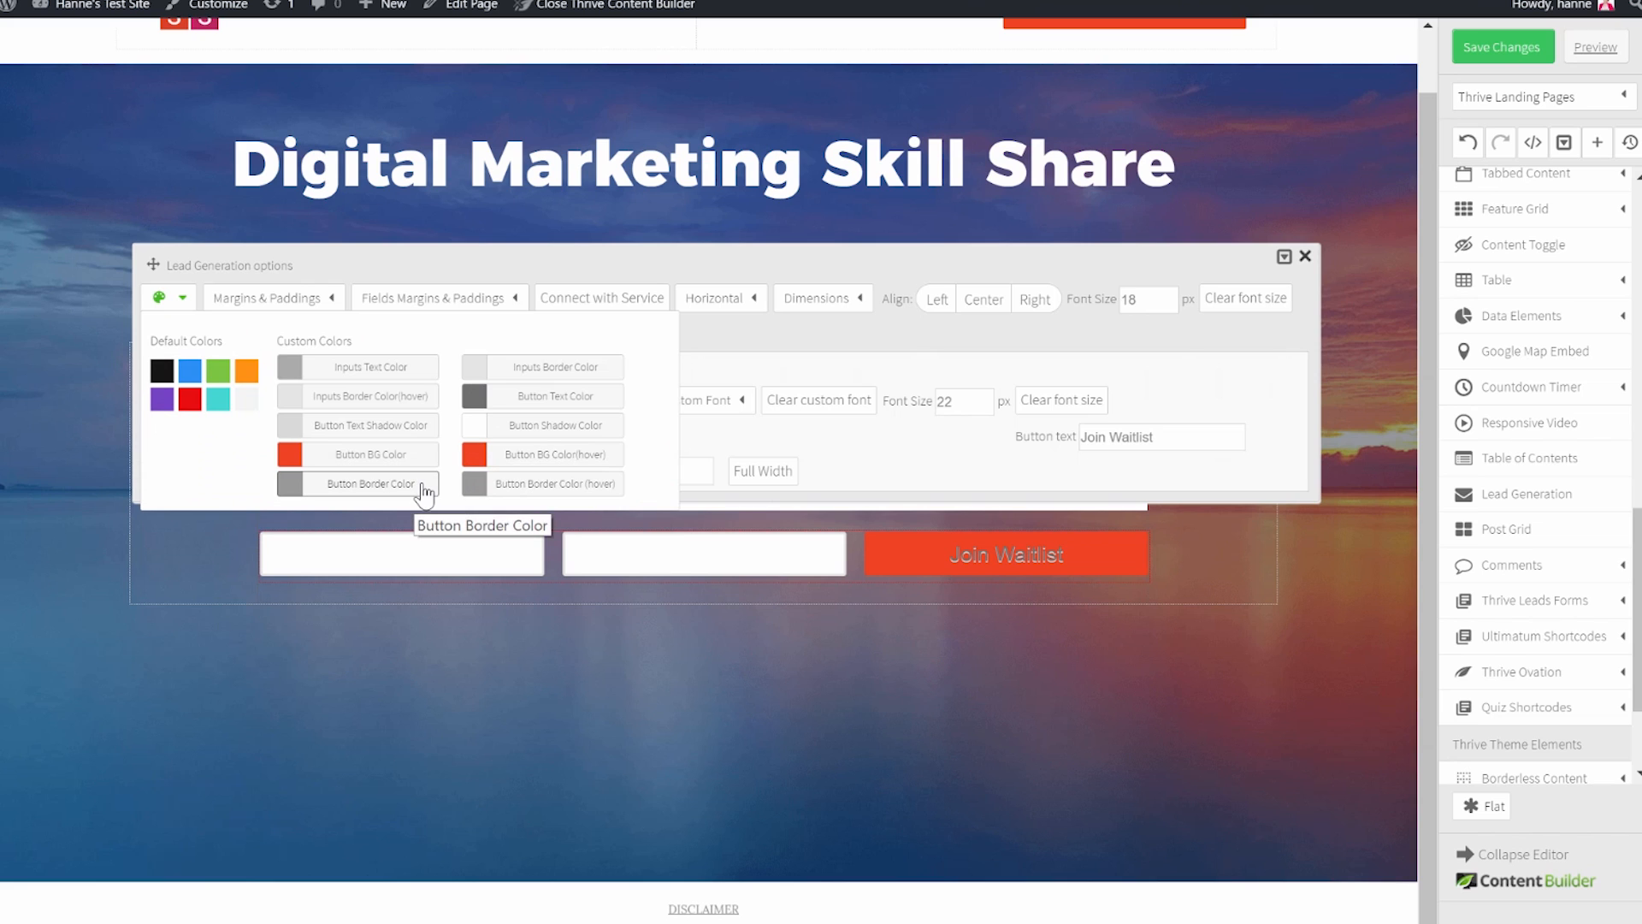
Set the submit button's border colour and hover border colour to the same red favourite.
click(425, 491)
click(456, 342)
click(633, 470)
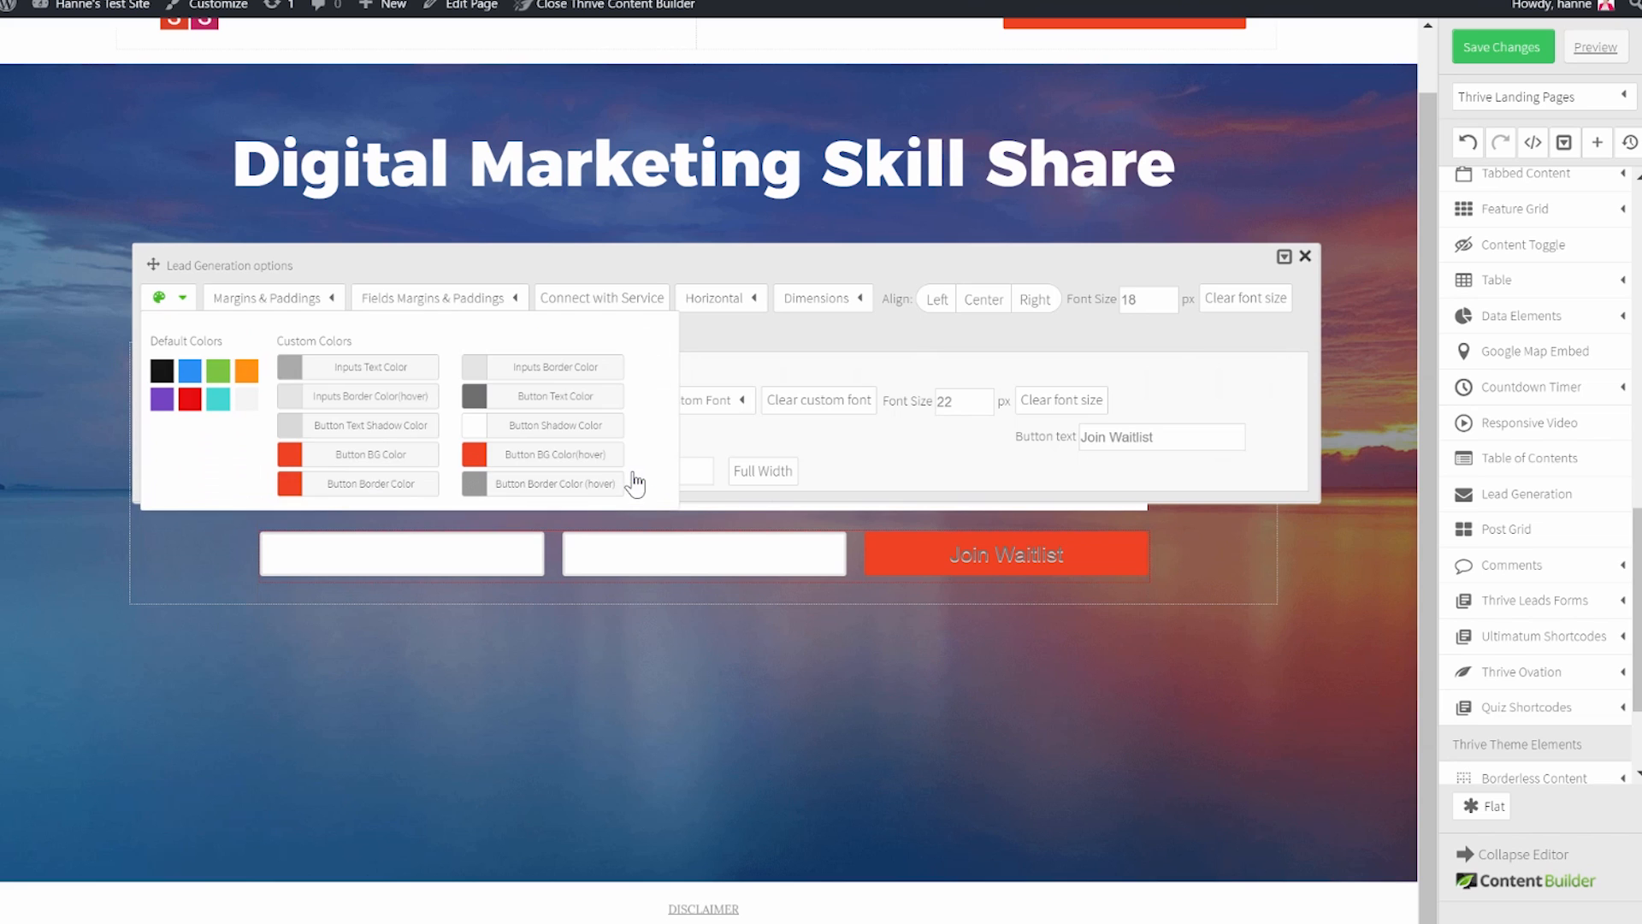
click(572, 488)
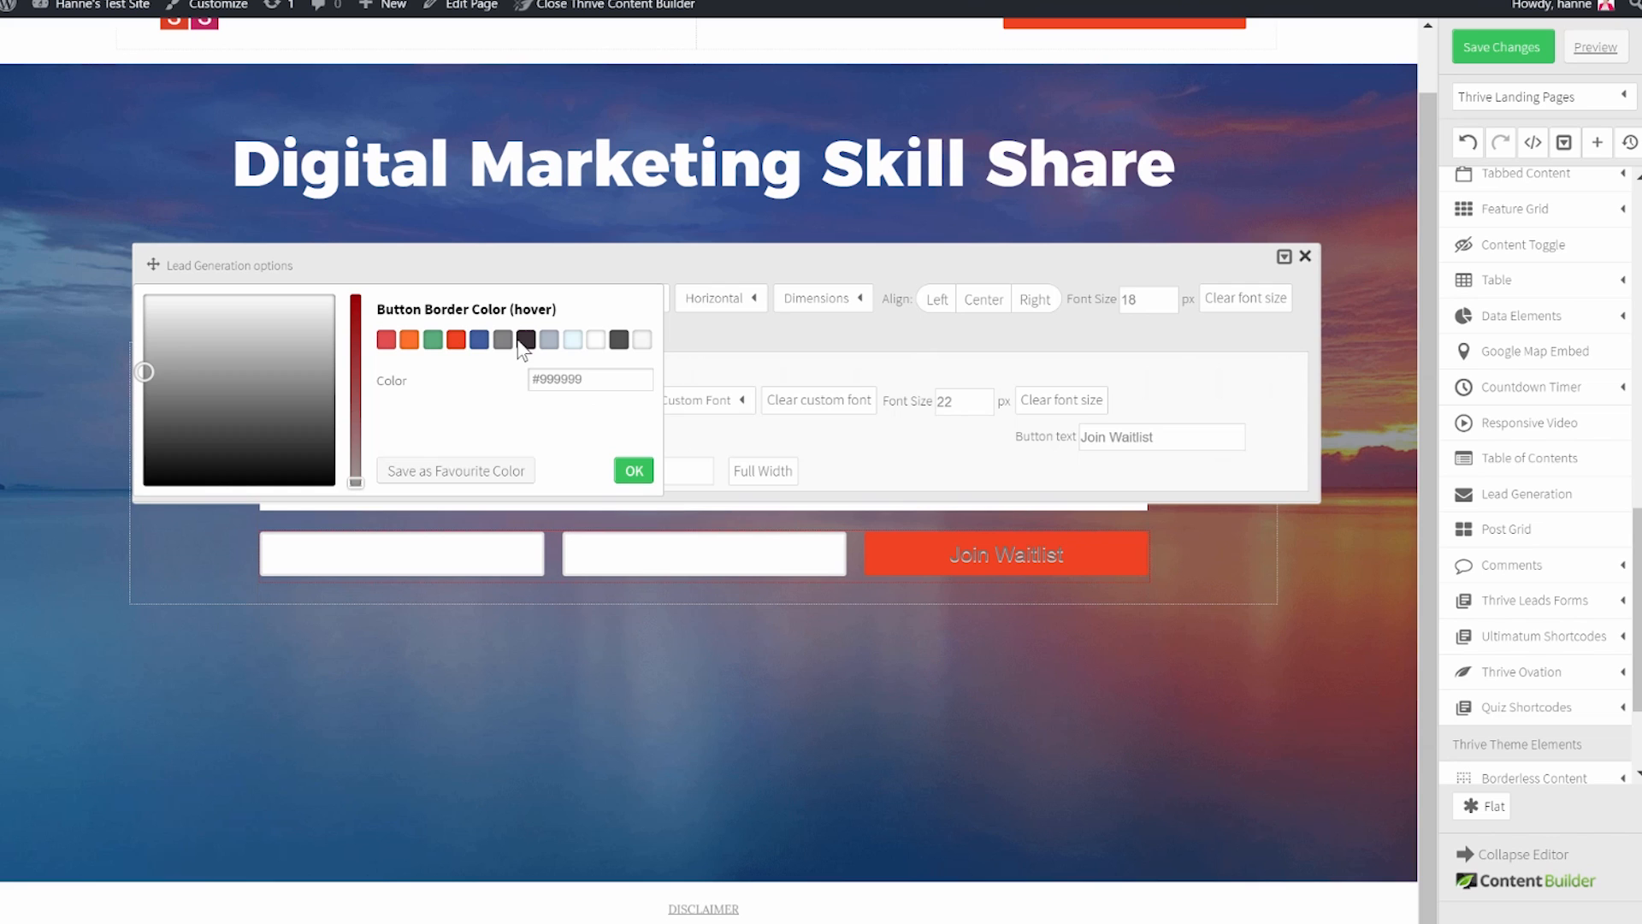
click(456, 339)
click(633, 471)
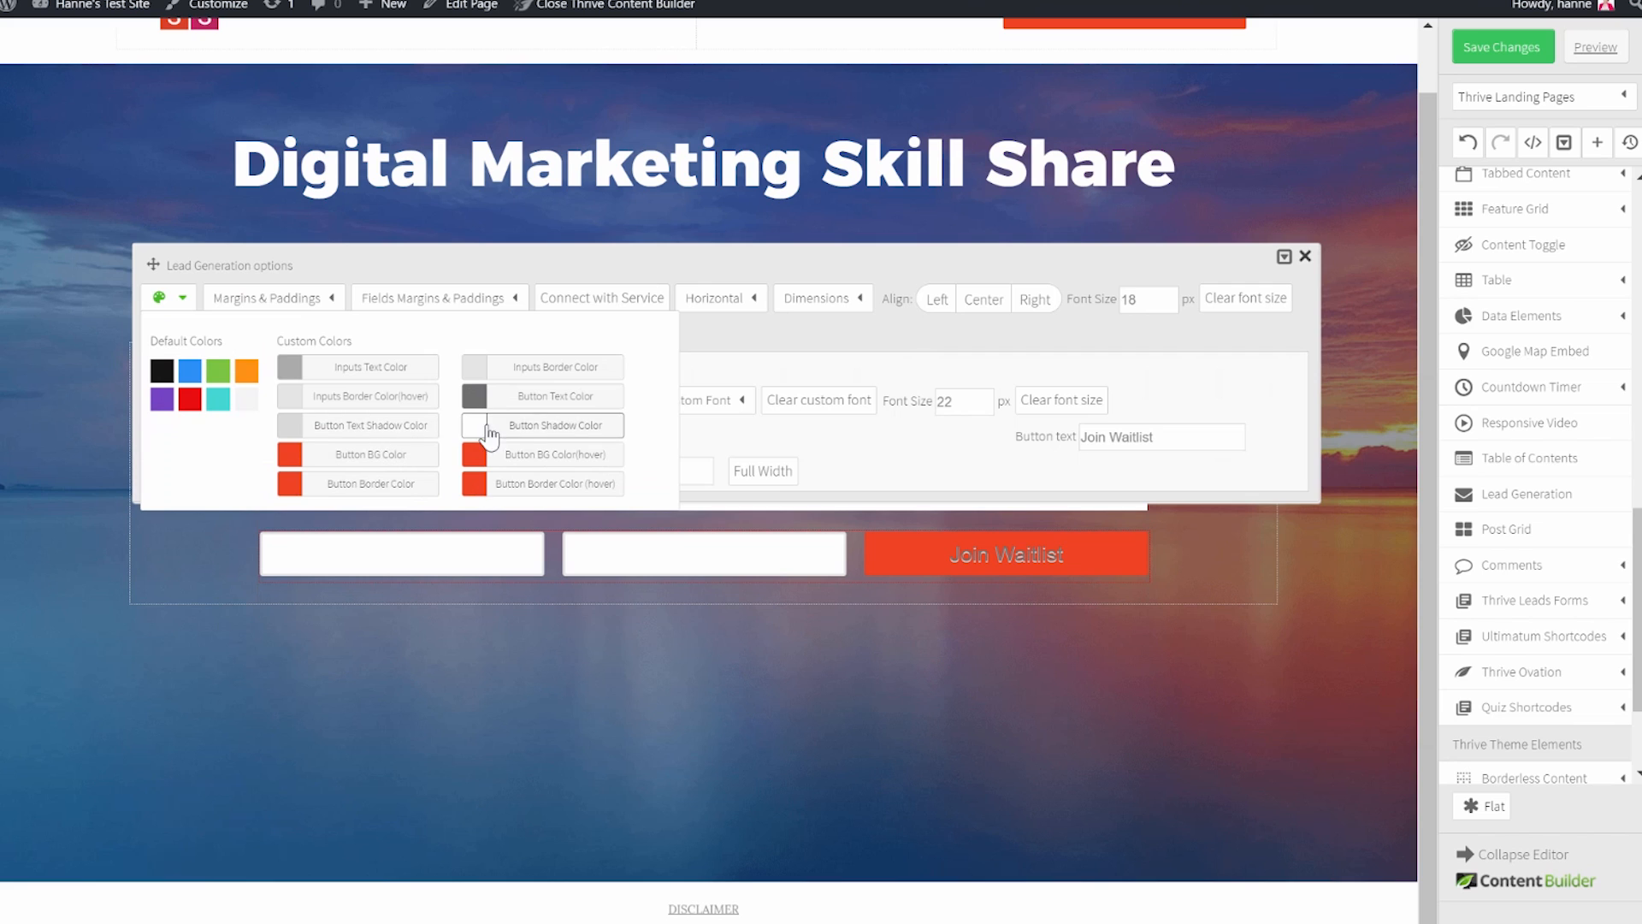
Set the submit button's text colour to white and its text shadow colour to #ef4323.
click(564, 400)
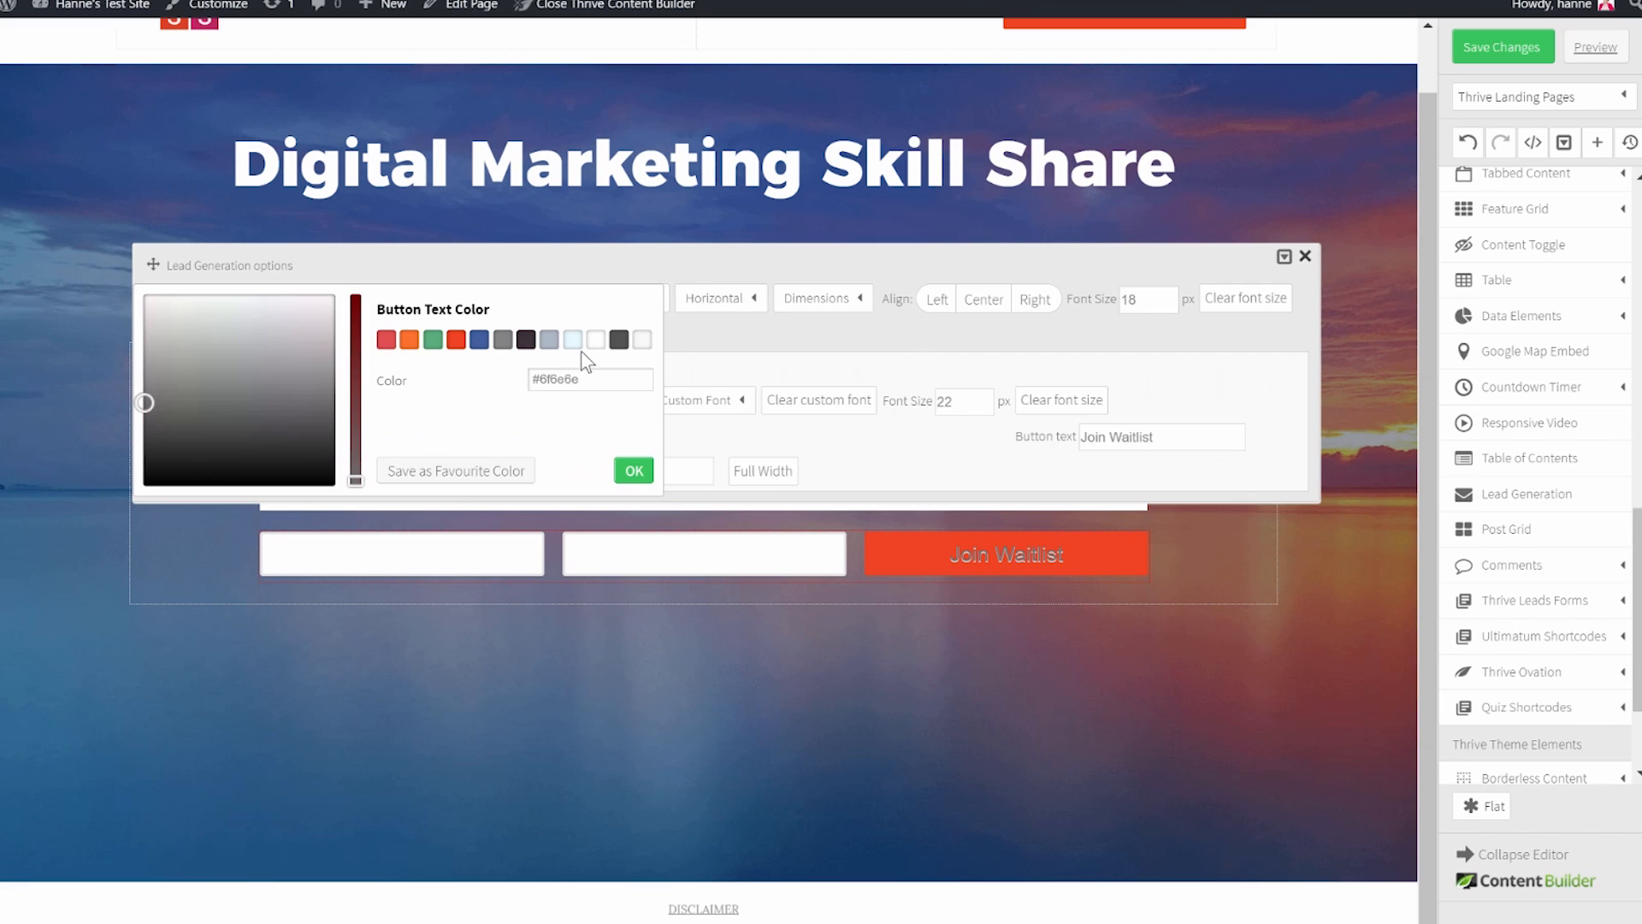
click(596, 339)
click(633, 472)
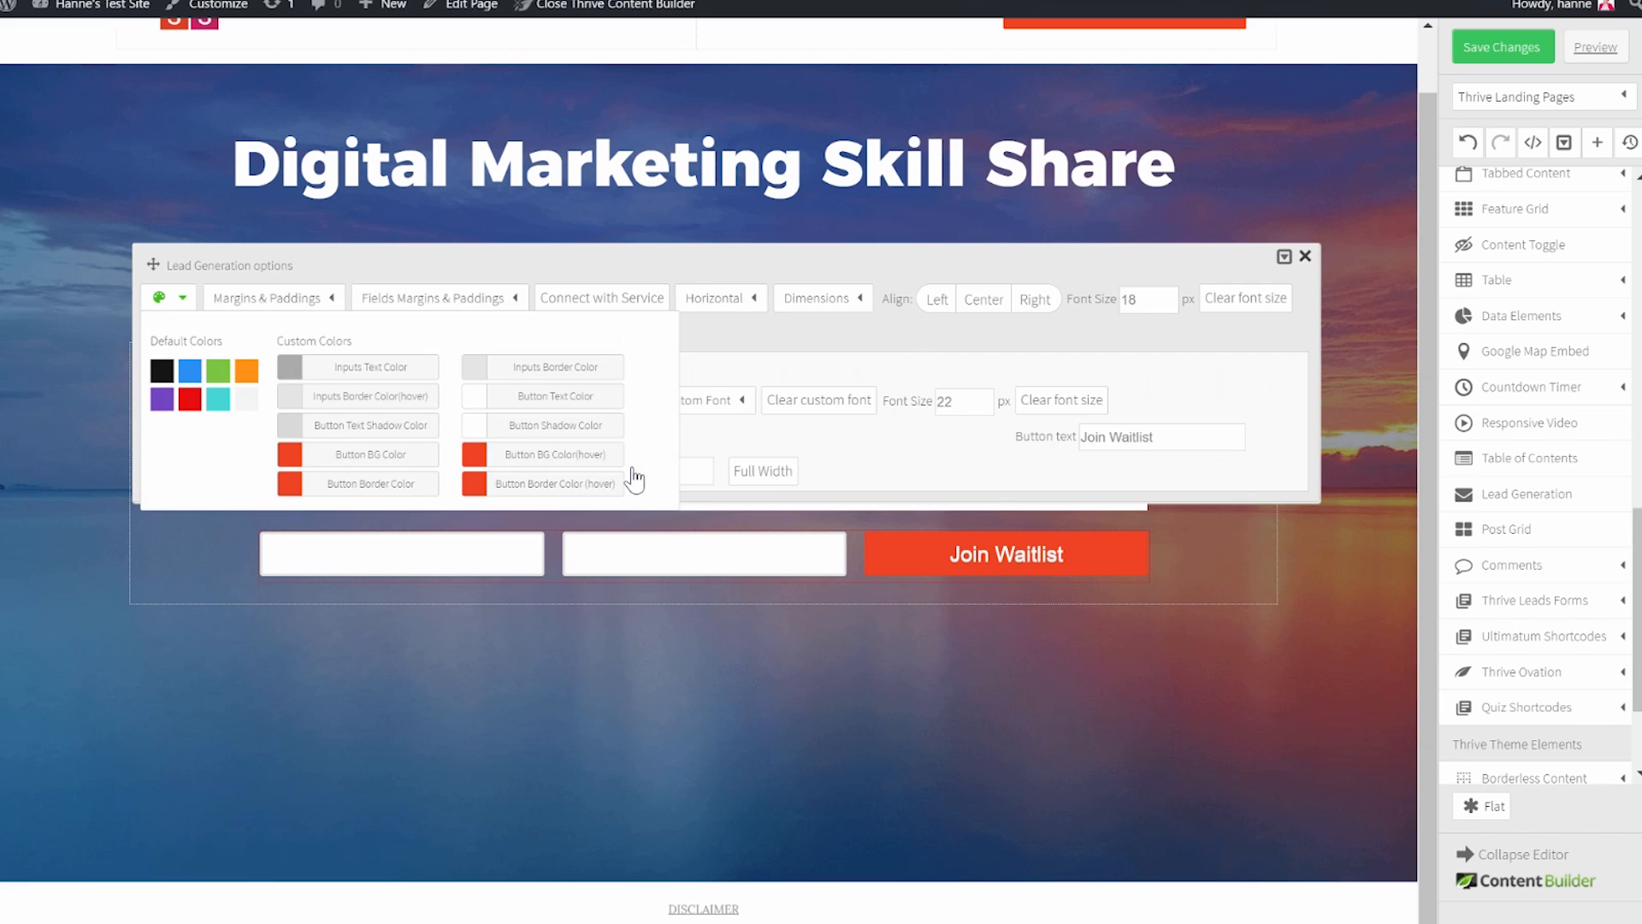
click(381, 432)
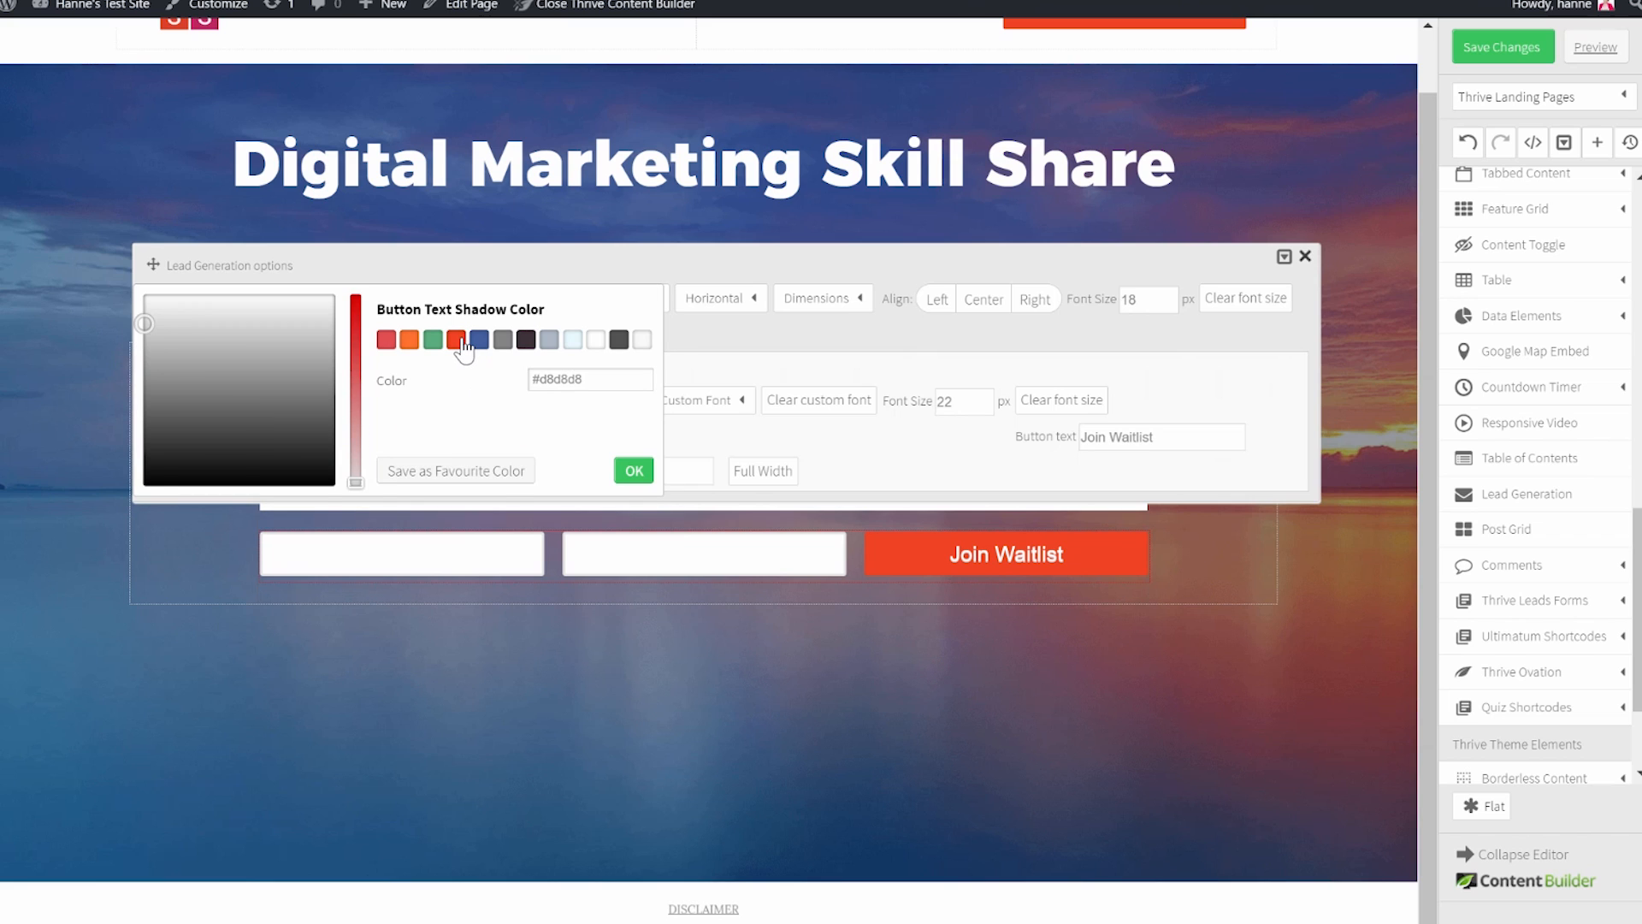
click(462, 346)
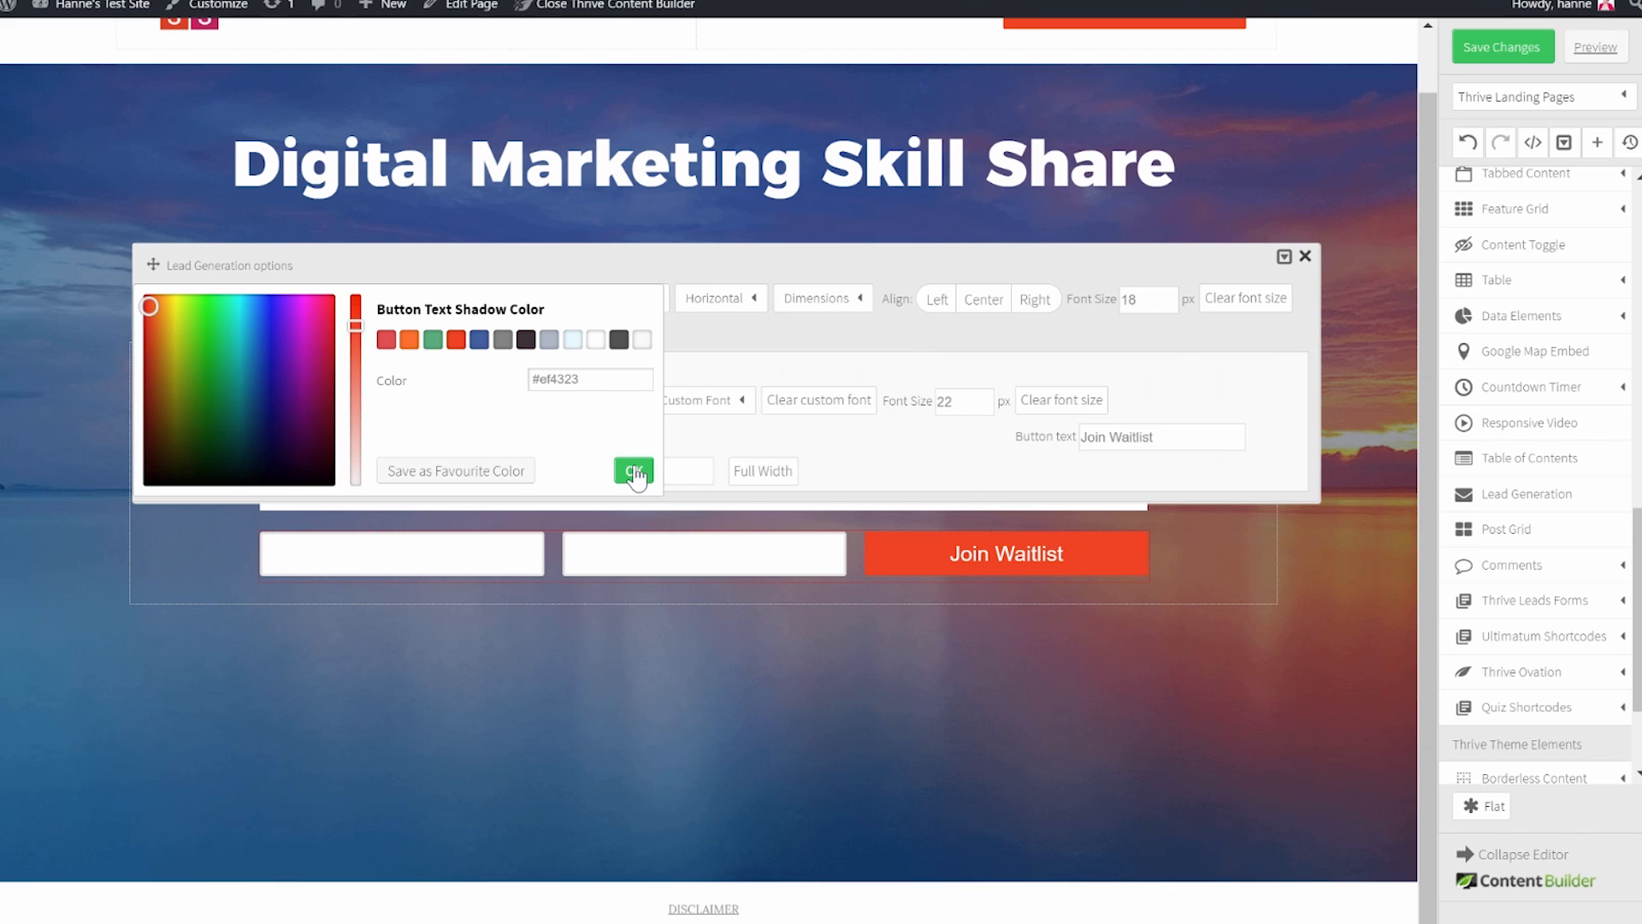
click(634, 471)
click(781, 659)
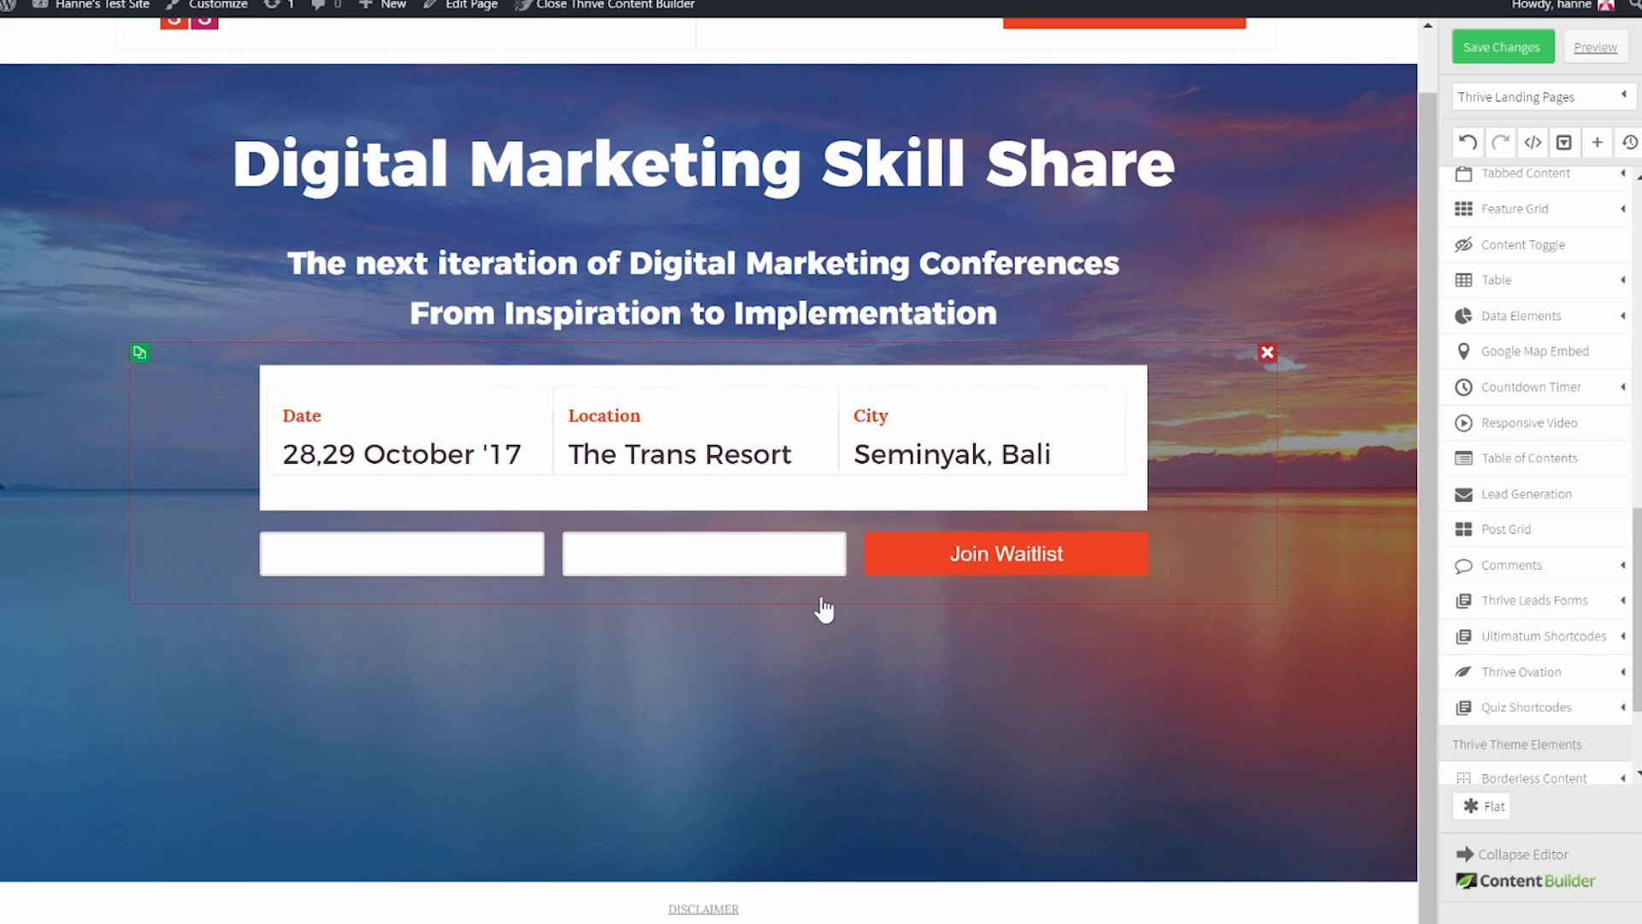
Connect the waitlist form through an API connection to ActiveCampaign, using the mailing list "Test List".
click(858, 563)
click(627, 333)
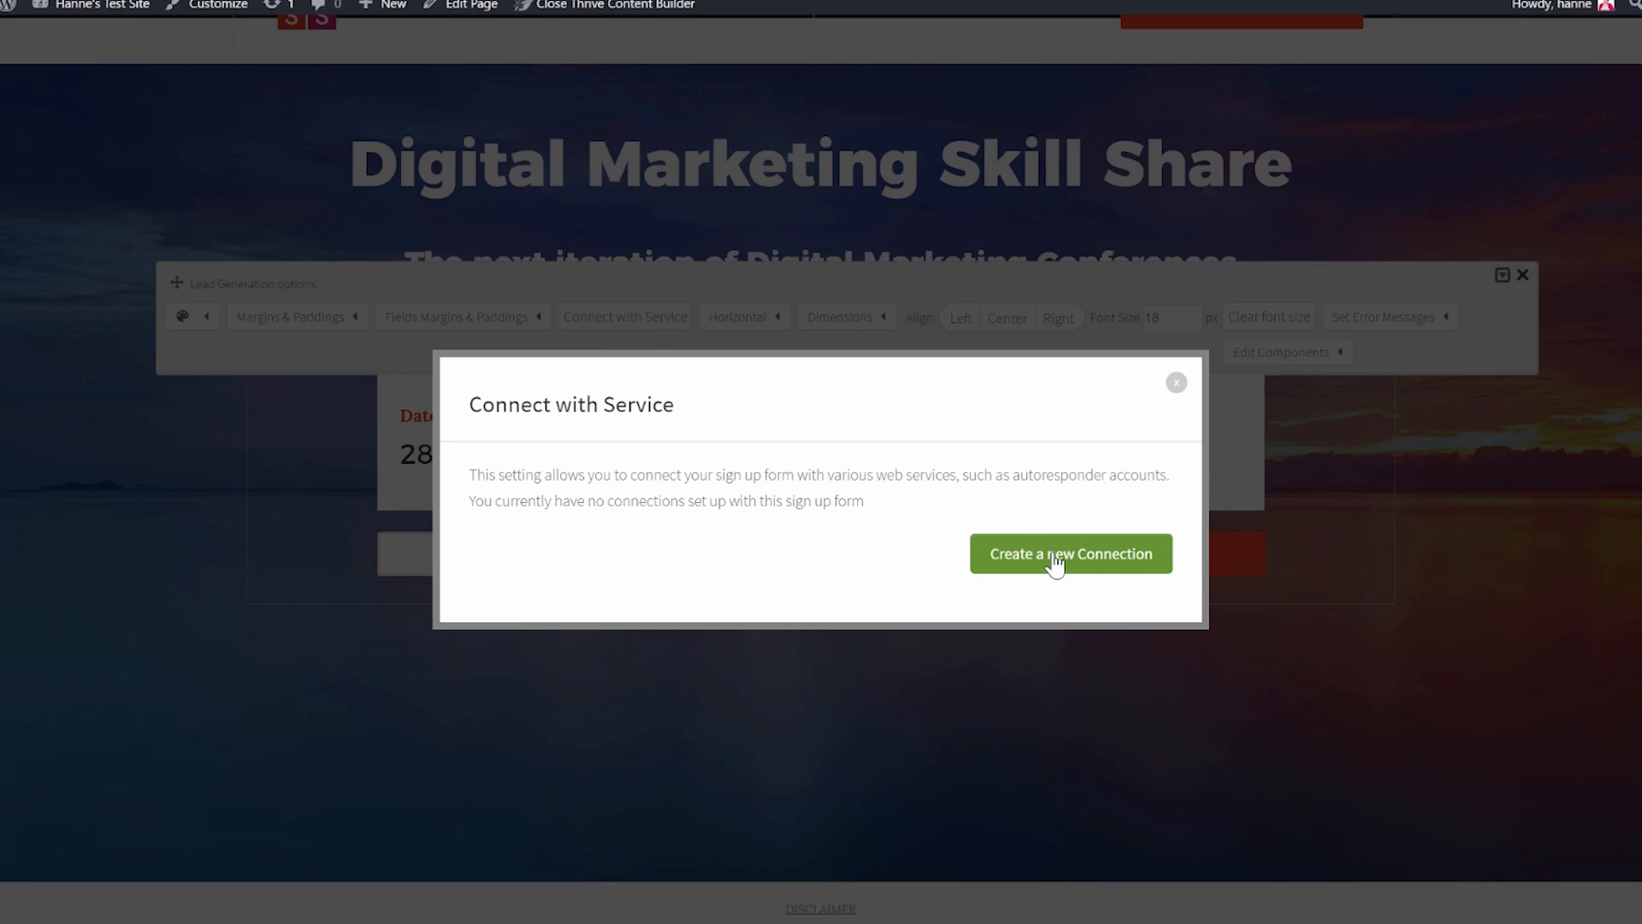
click(1055, 561)
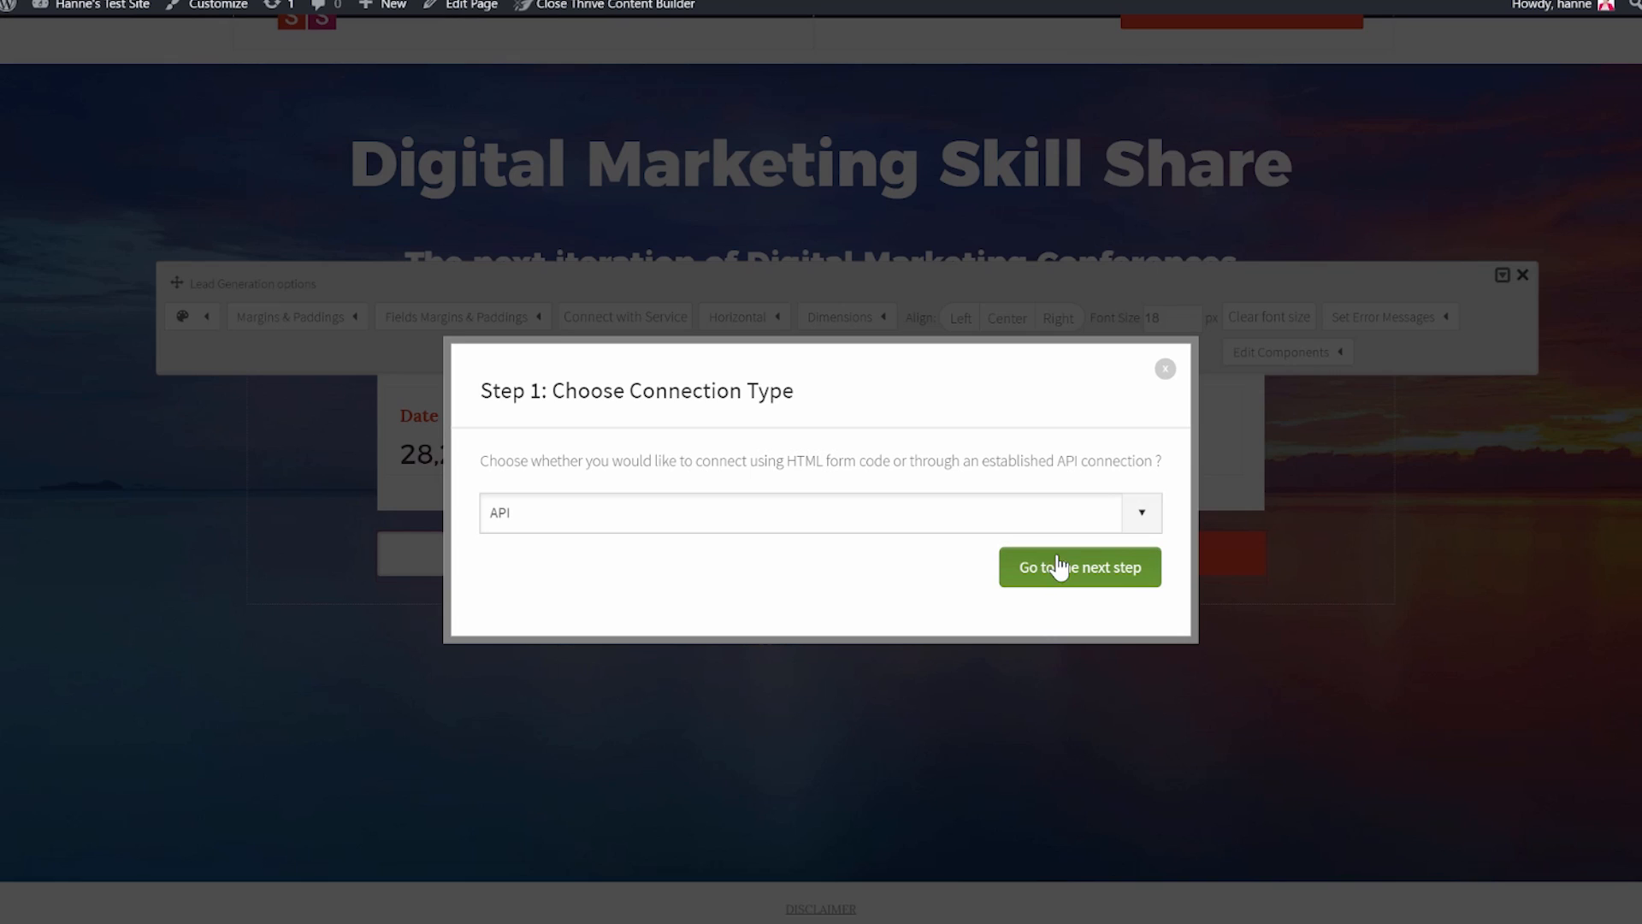
click(1056, 572)
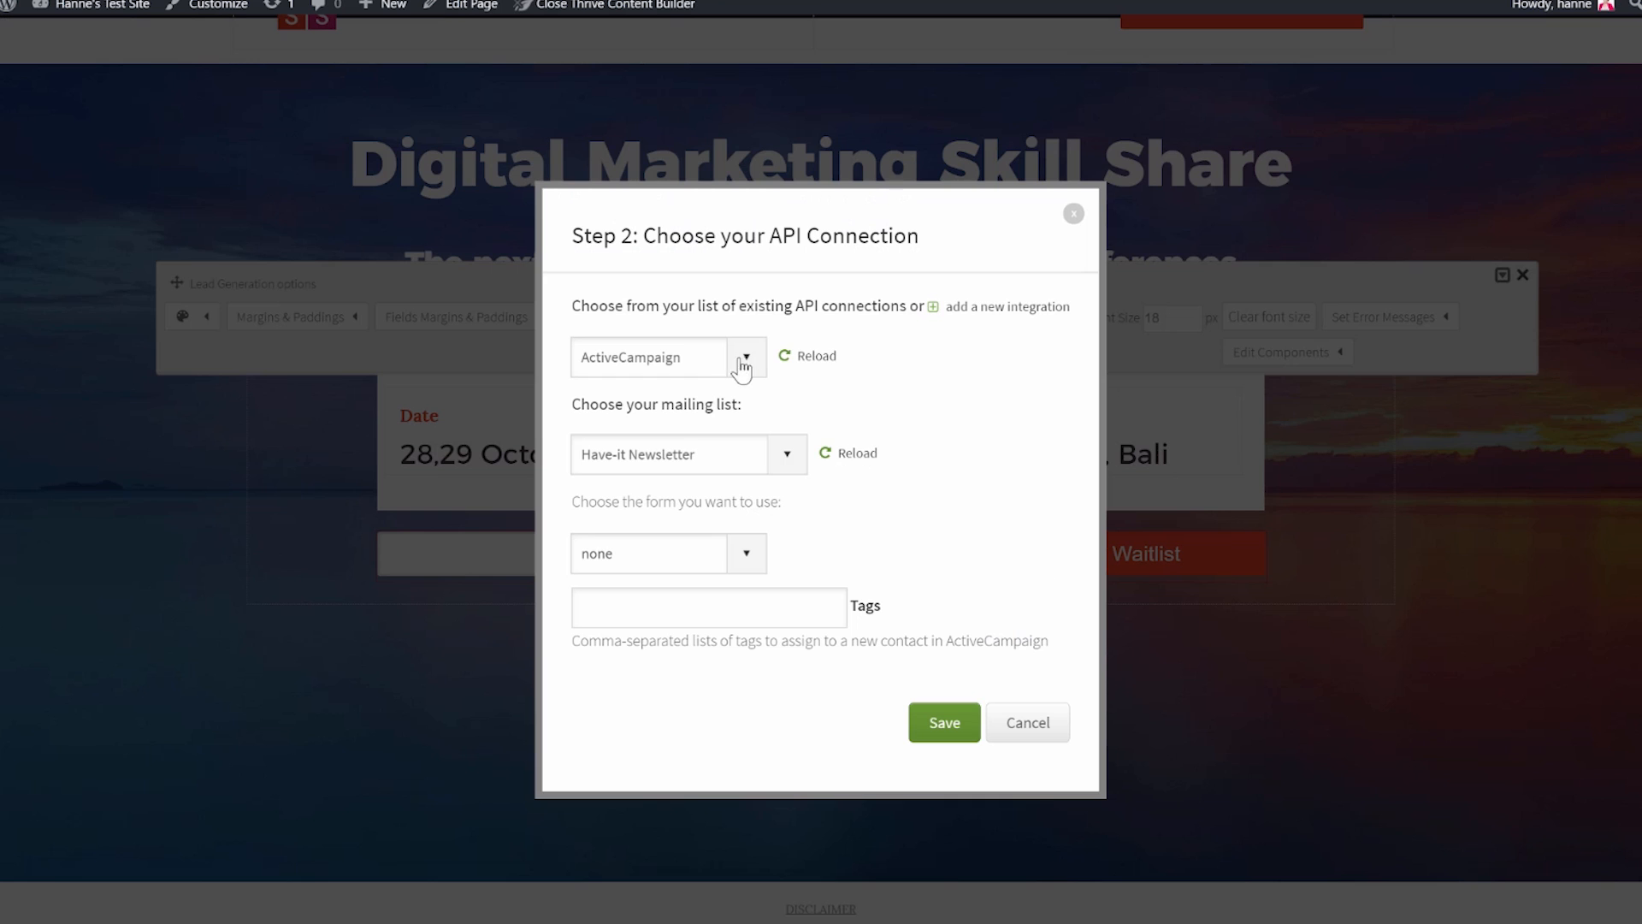
click(803, 467)
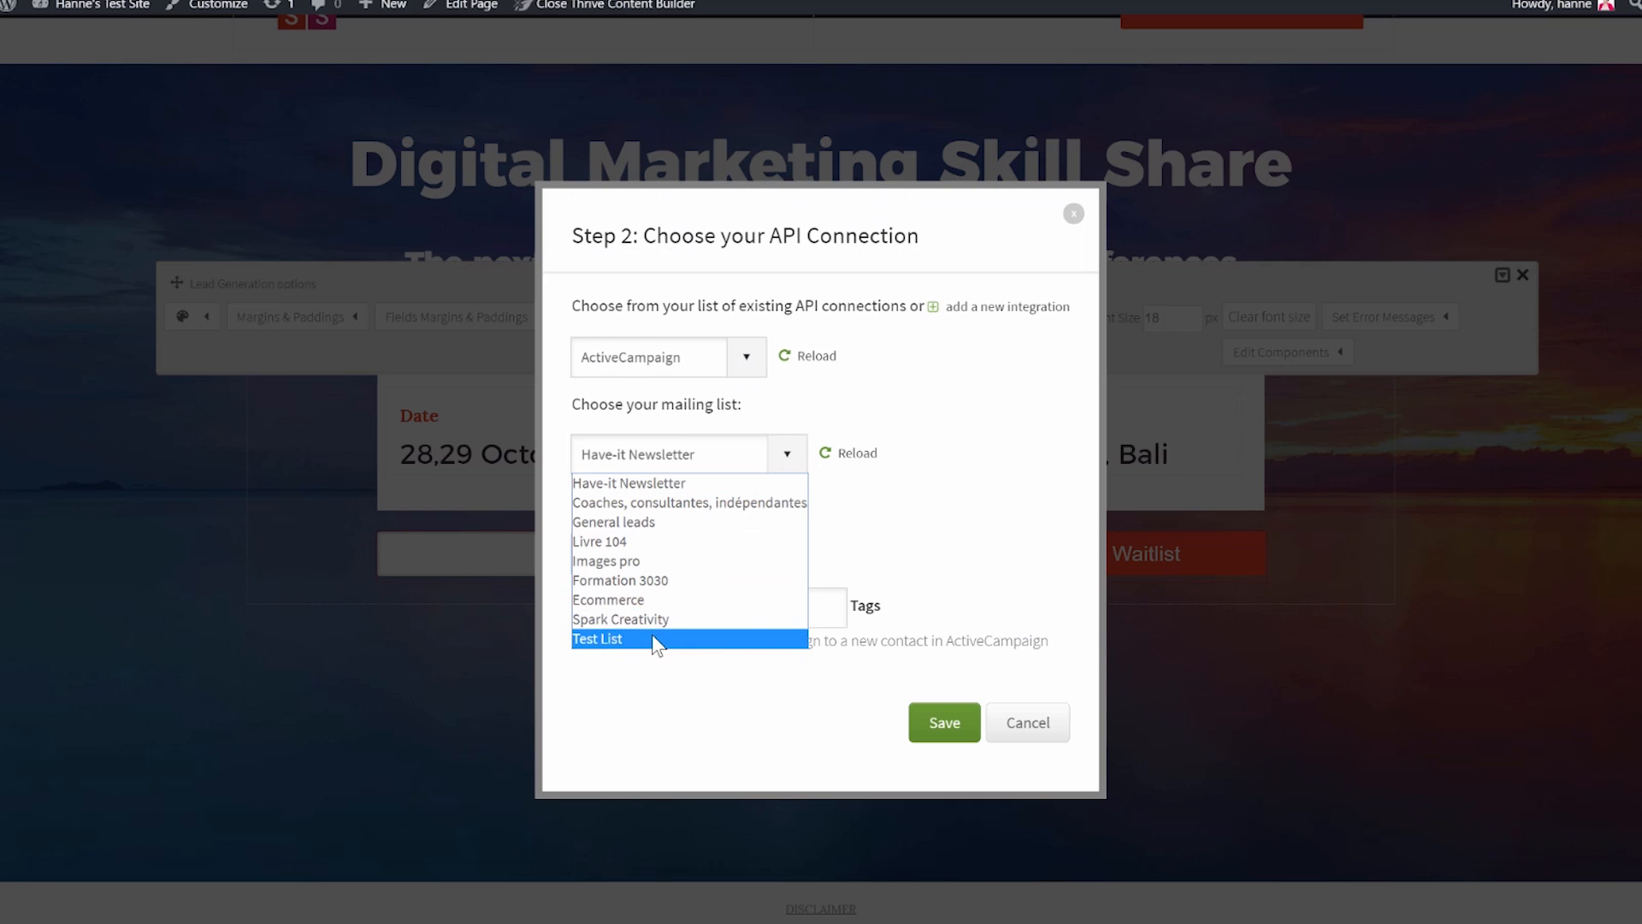
click(651, 634)
click(749, 359)
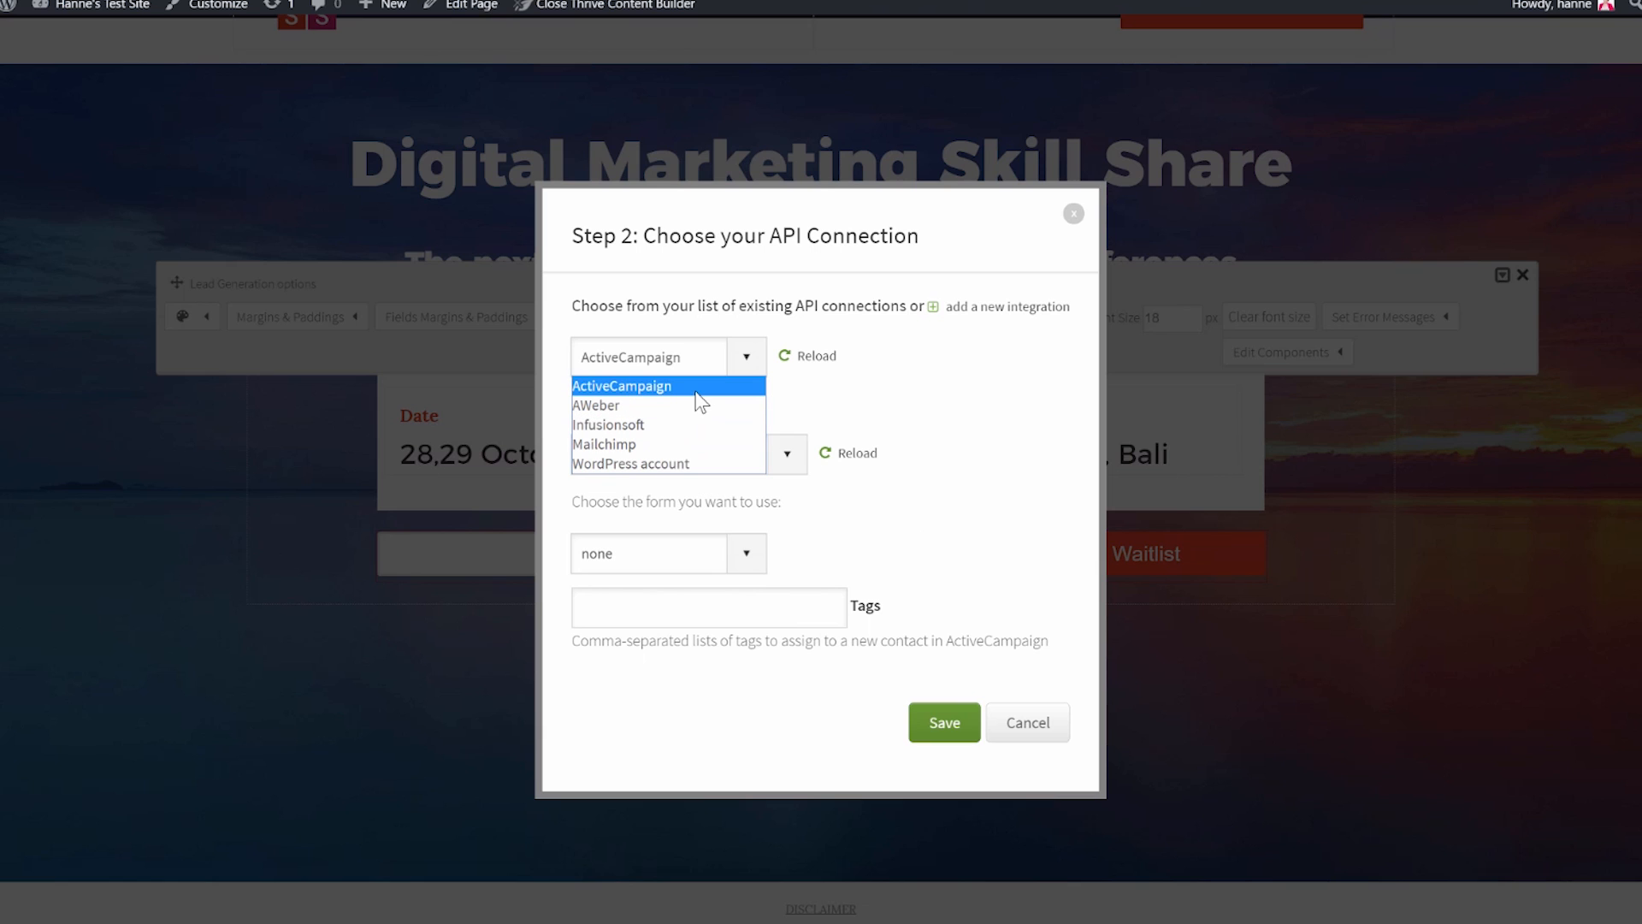
click(758, 364)
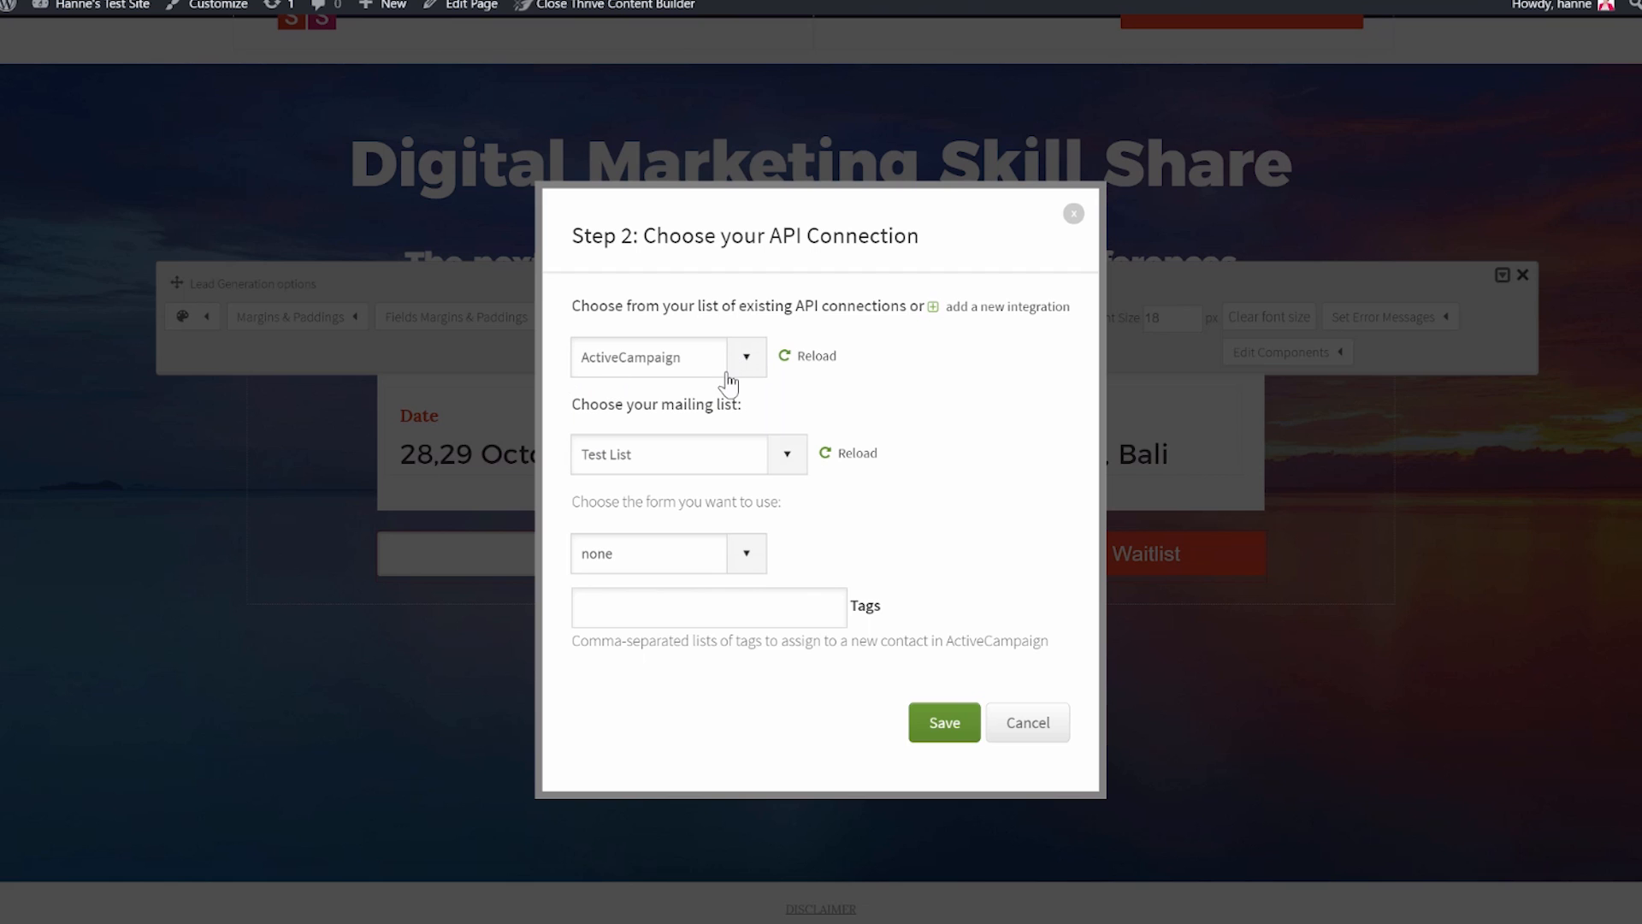
click(943, 722)
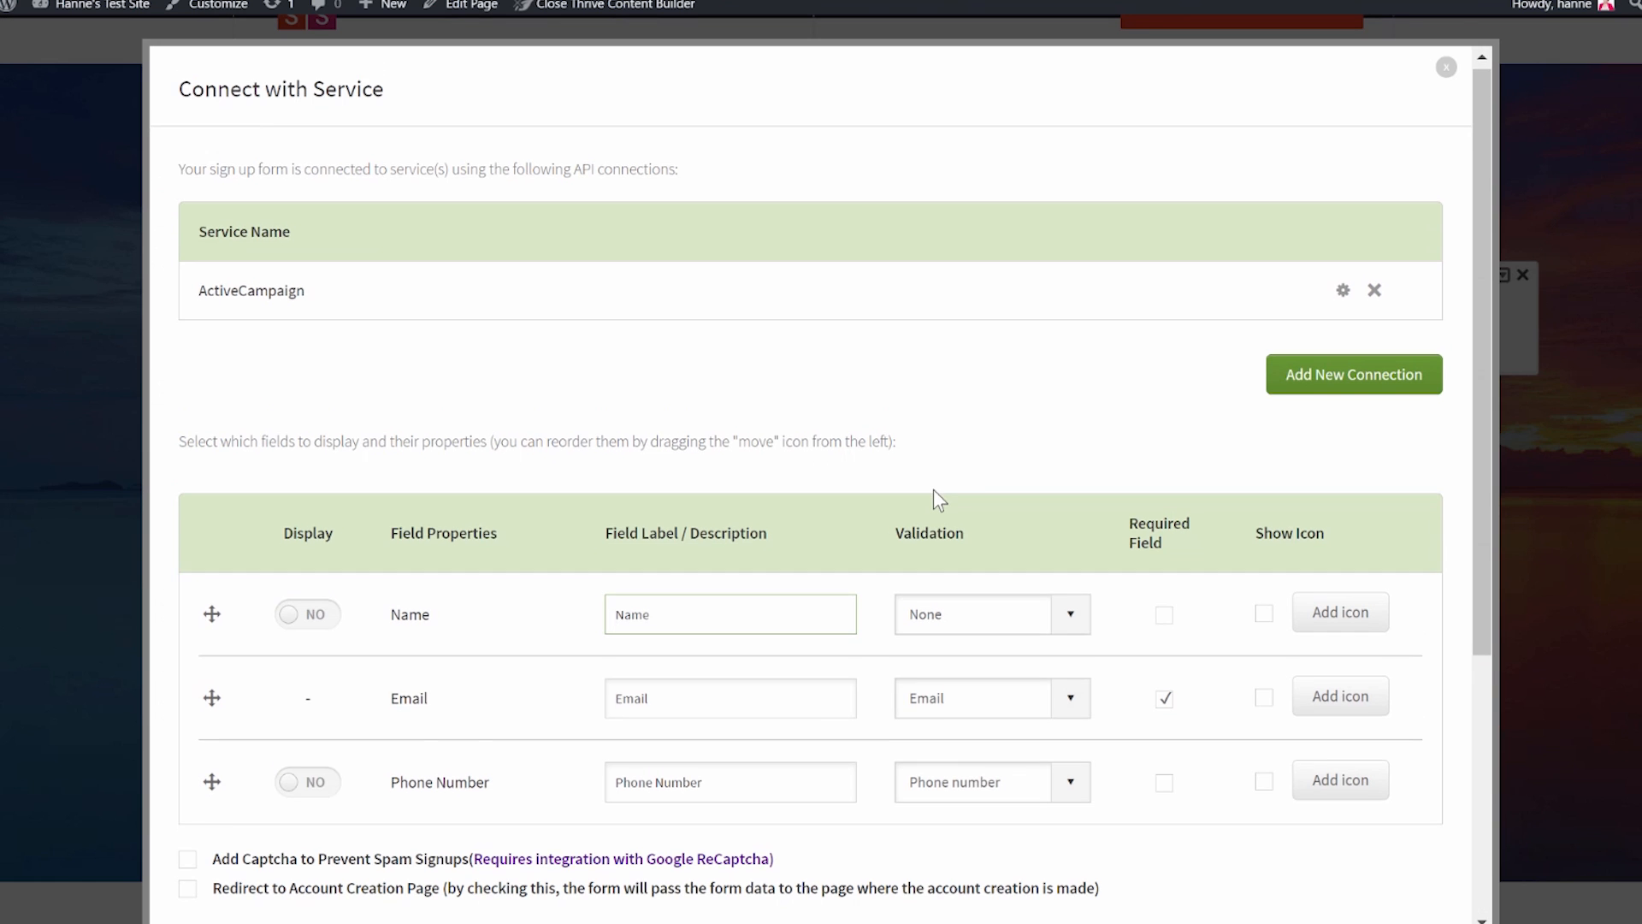
Display the name field as required with the label "Your First Name", and label the email field "Your Best Email".
scroll(812, 505, down, 1)
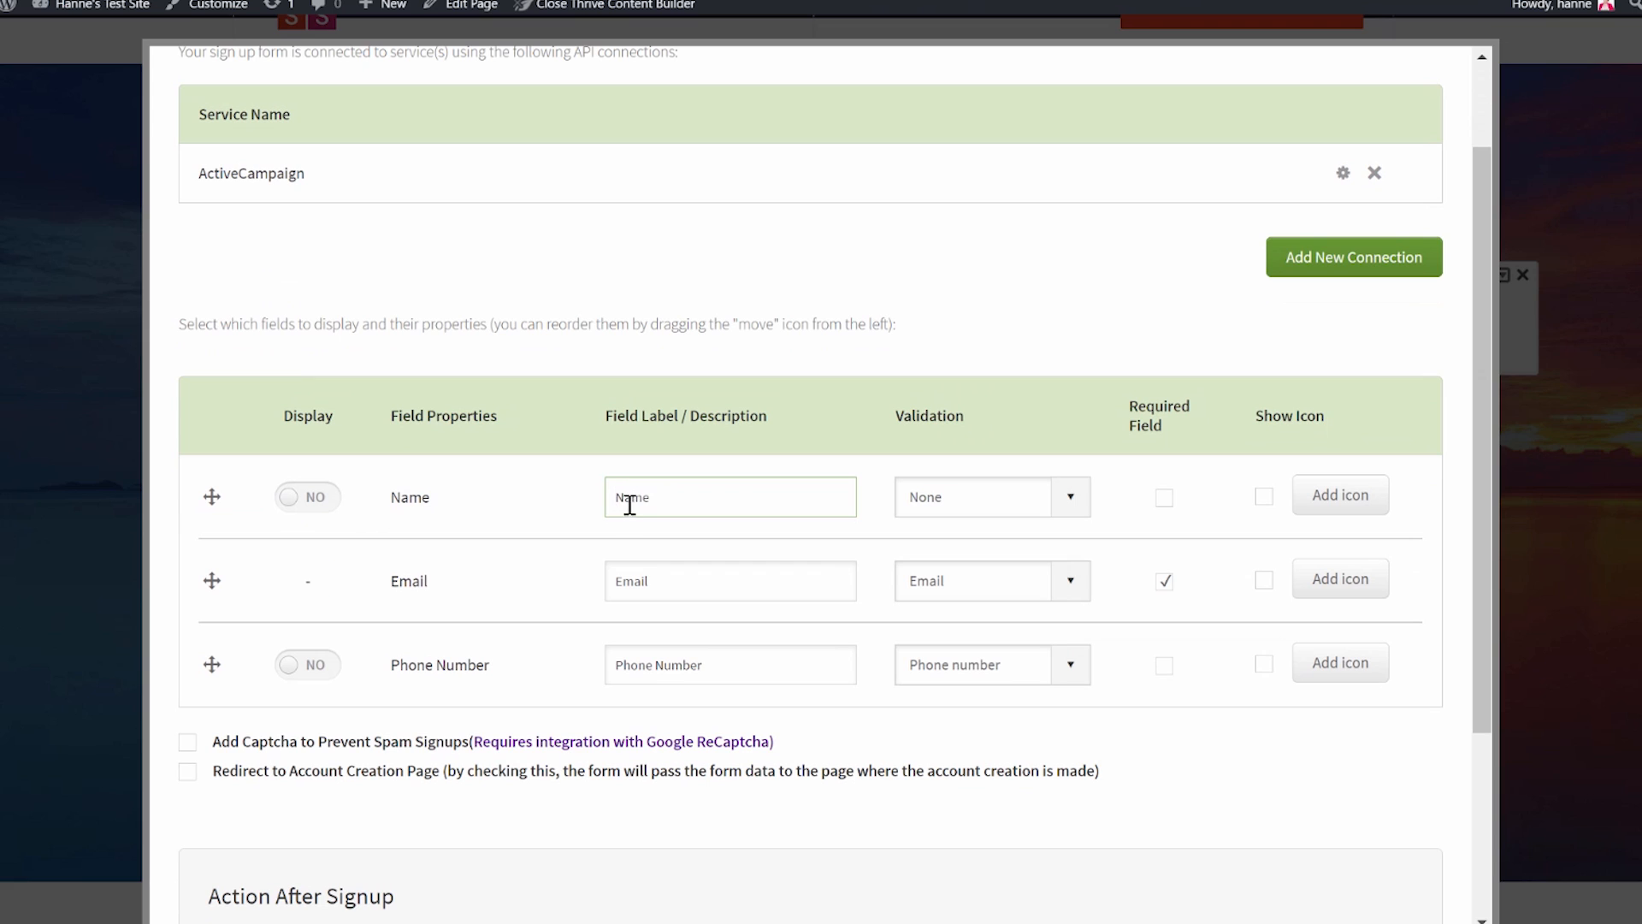
text(Your First)
click(330, 512)
click(1163, 502)
click(624, 584)
text(Your Best)
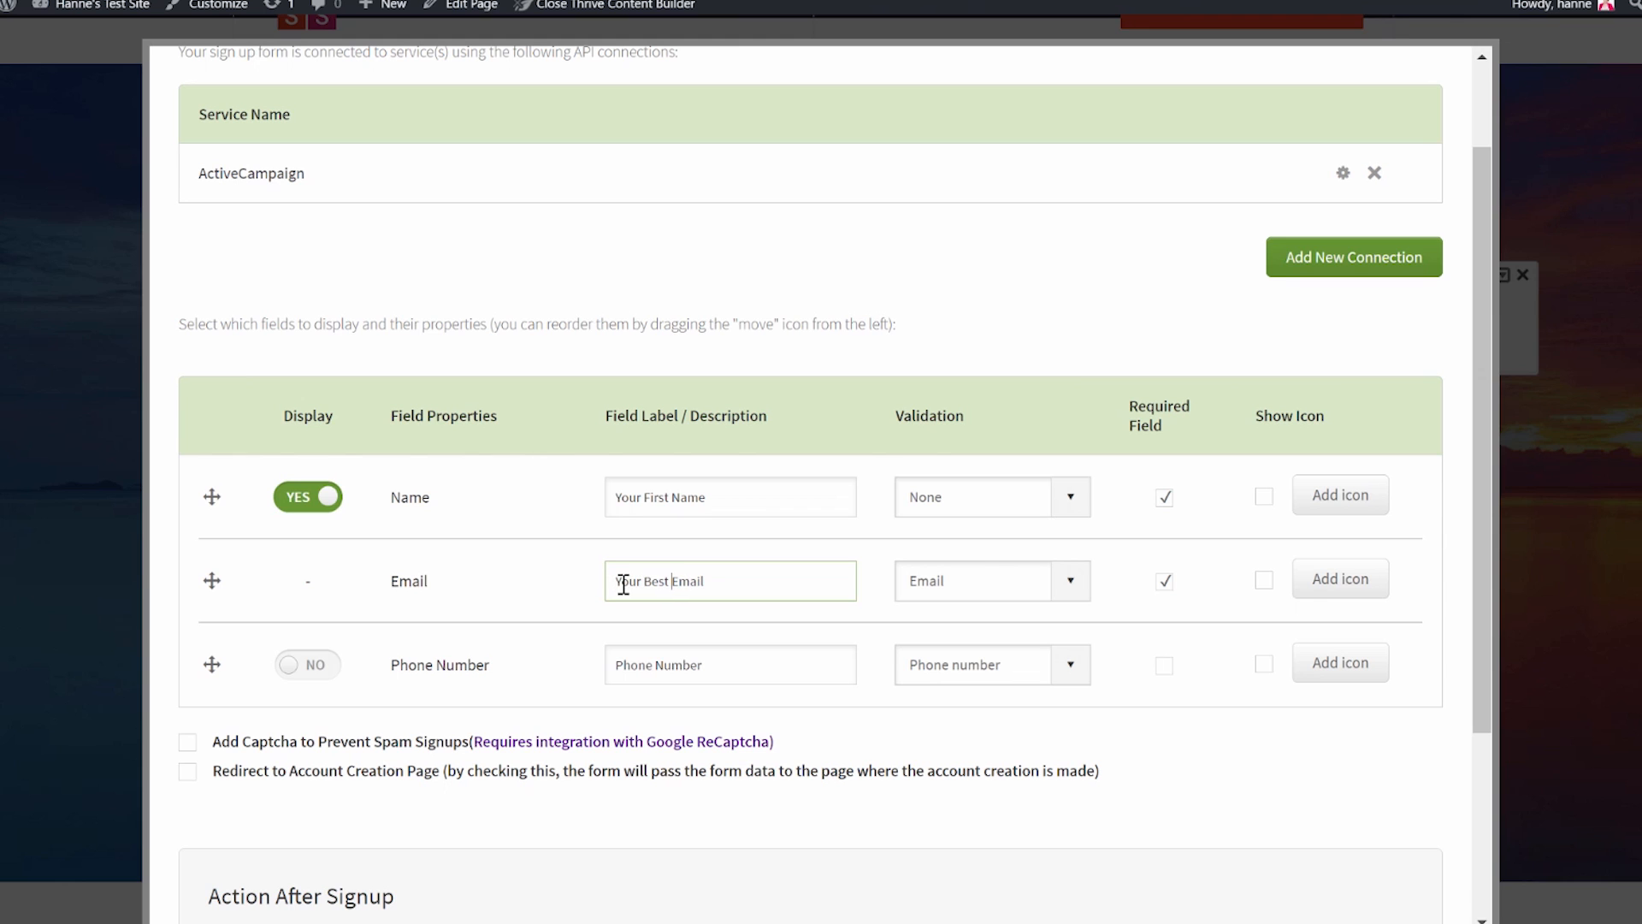
click(873, 592)
Set the form's action after signup to redirect to the page "Ebook Funnel Thank You" and save the connection settings.
scroll(846, 642, down, 3)
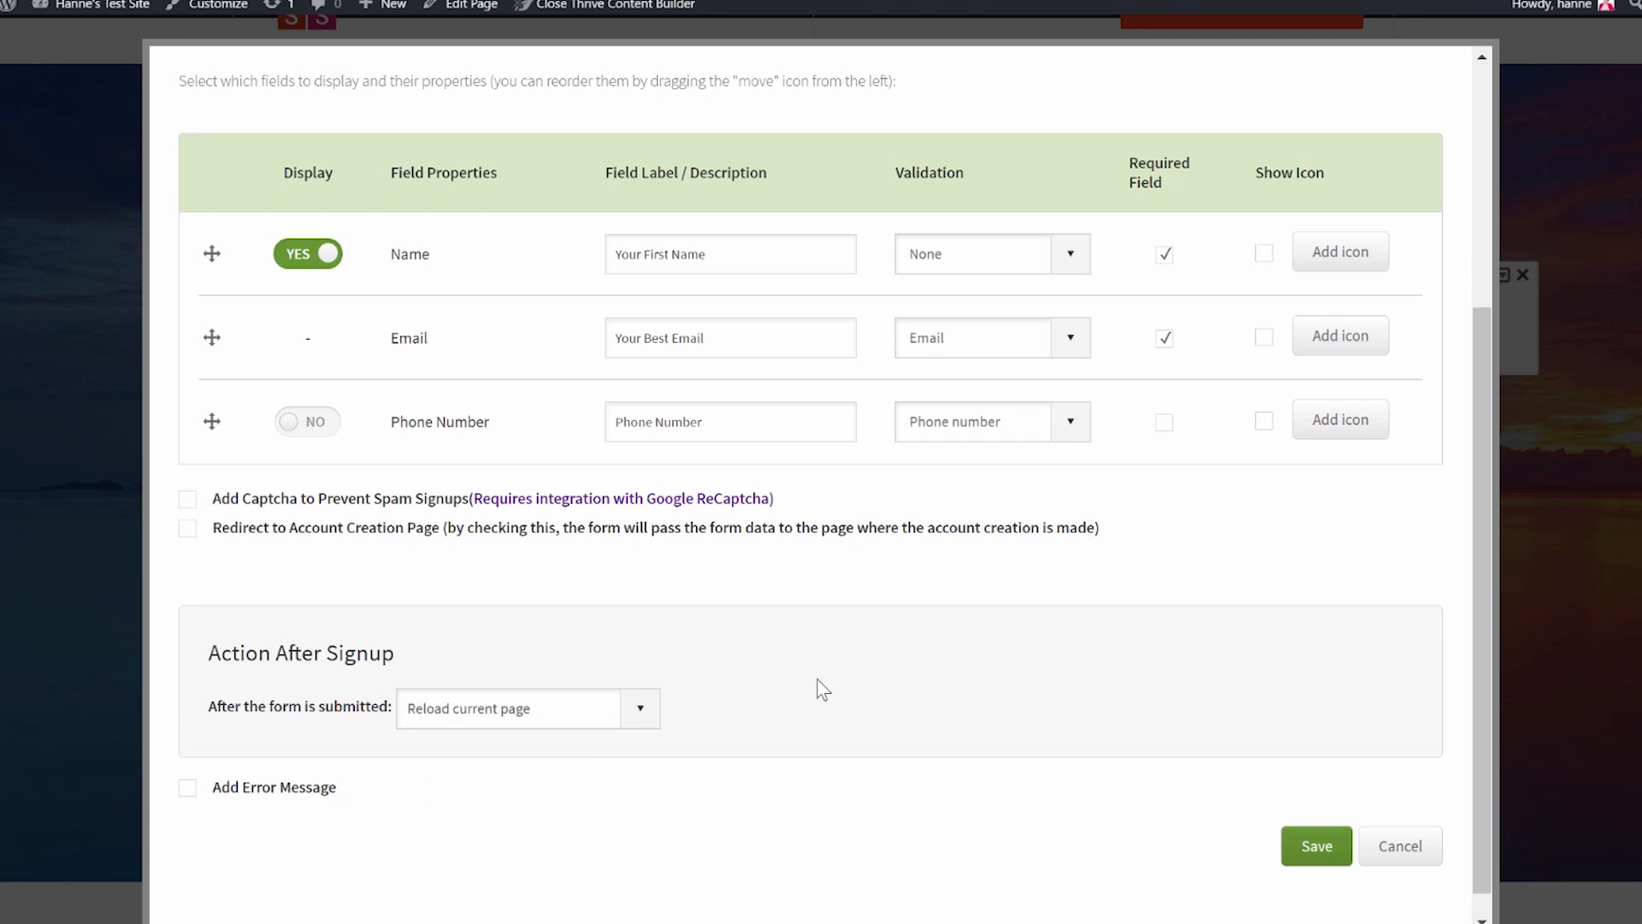
click(646, 711)
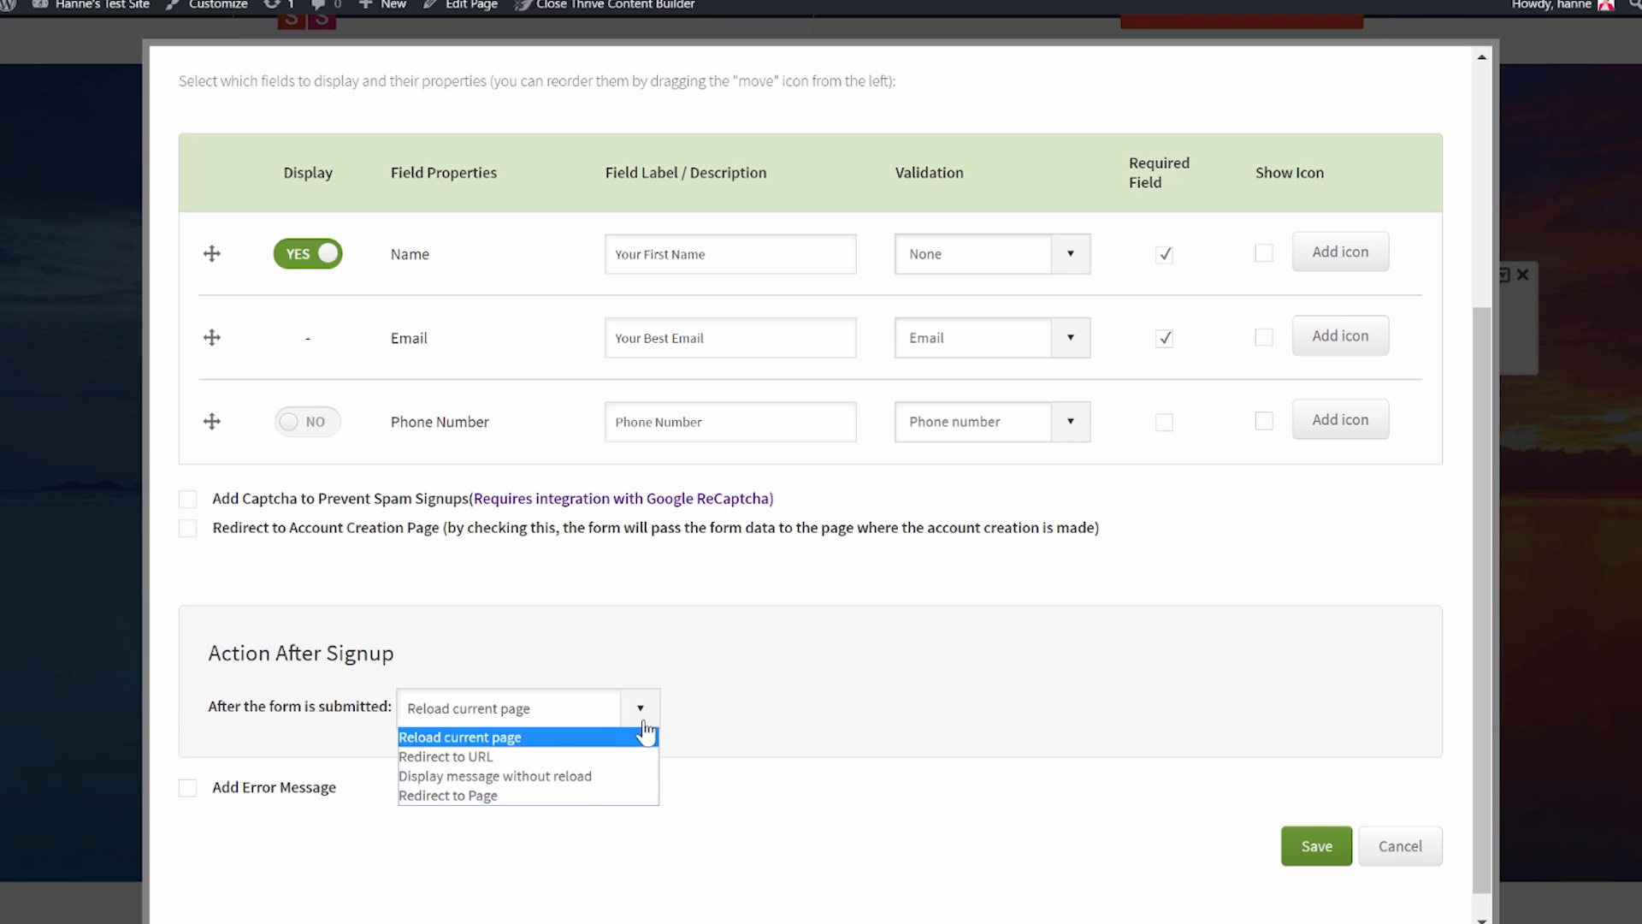
click(568, 802)
click(841, 713)
text(thank)
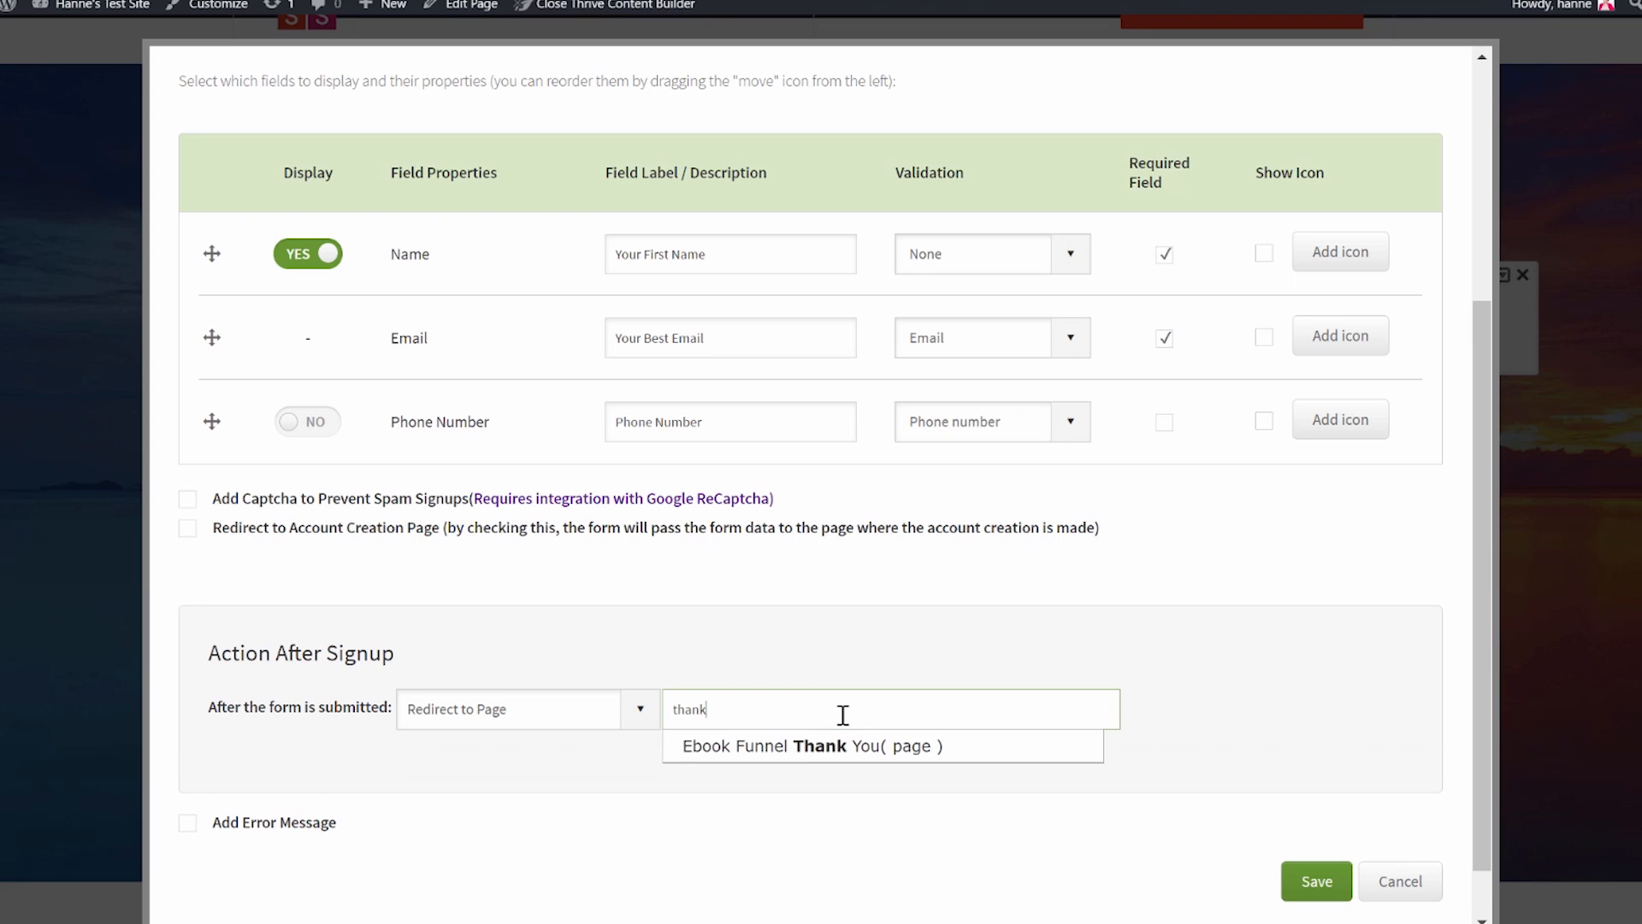
click(816, 746)
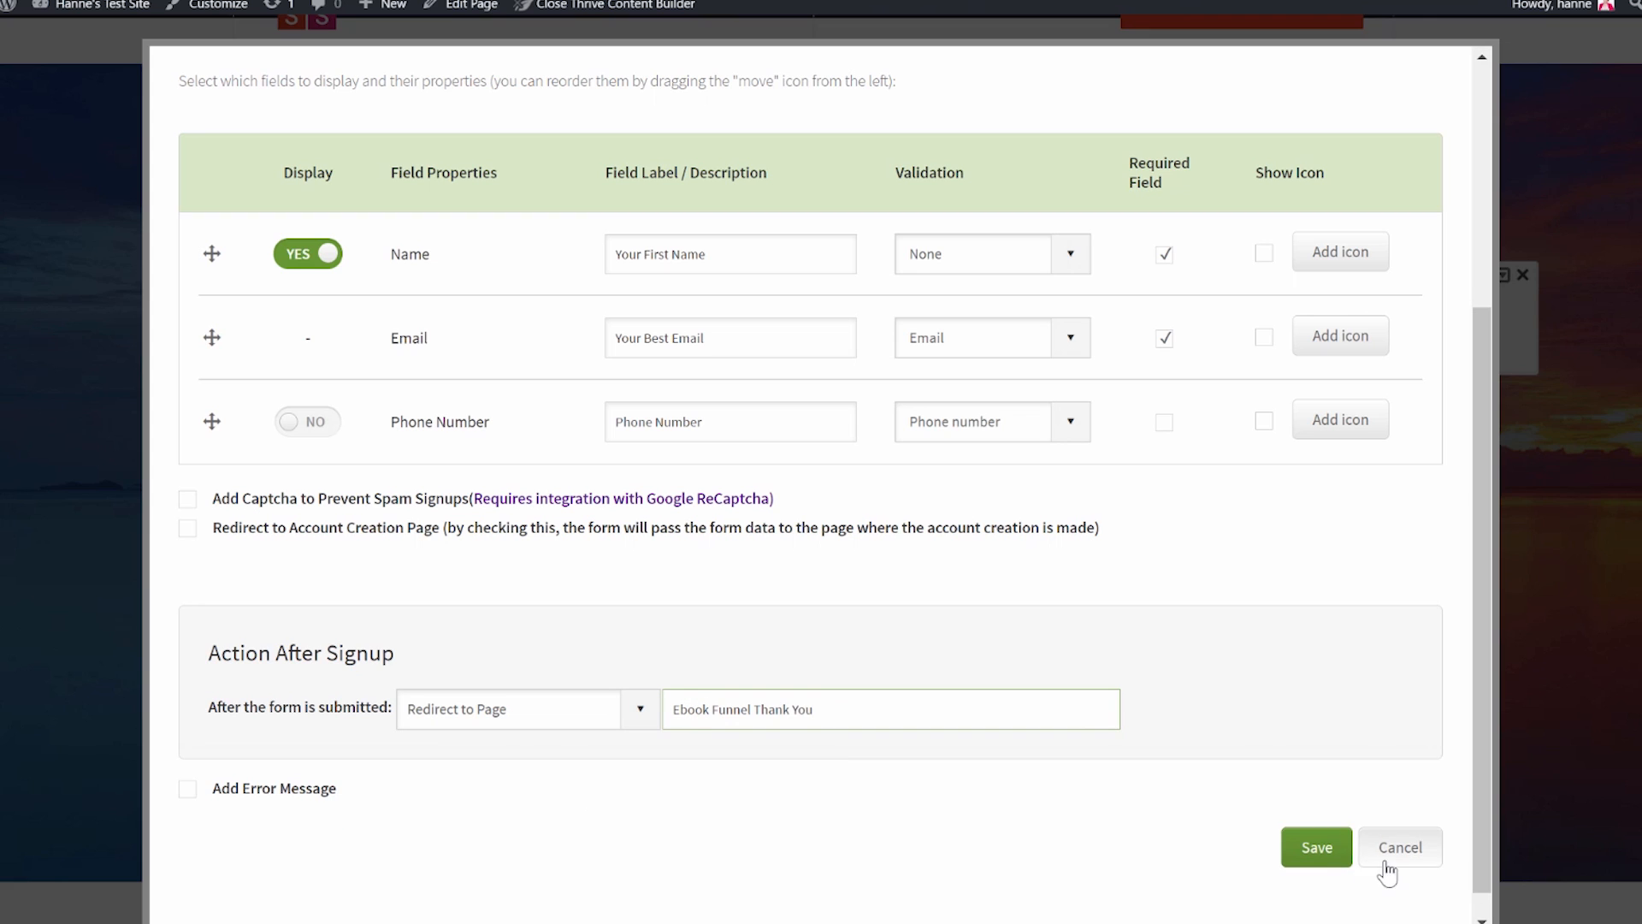
click(1323, 859)
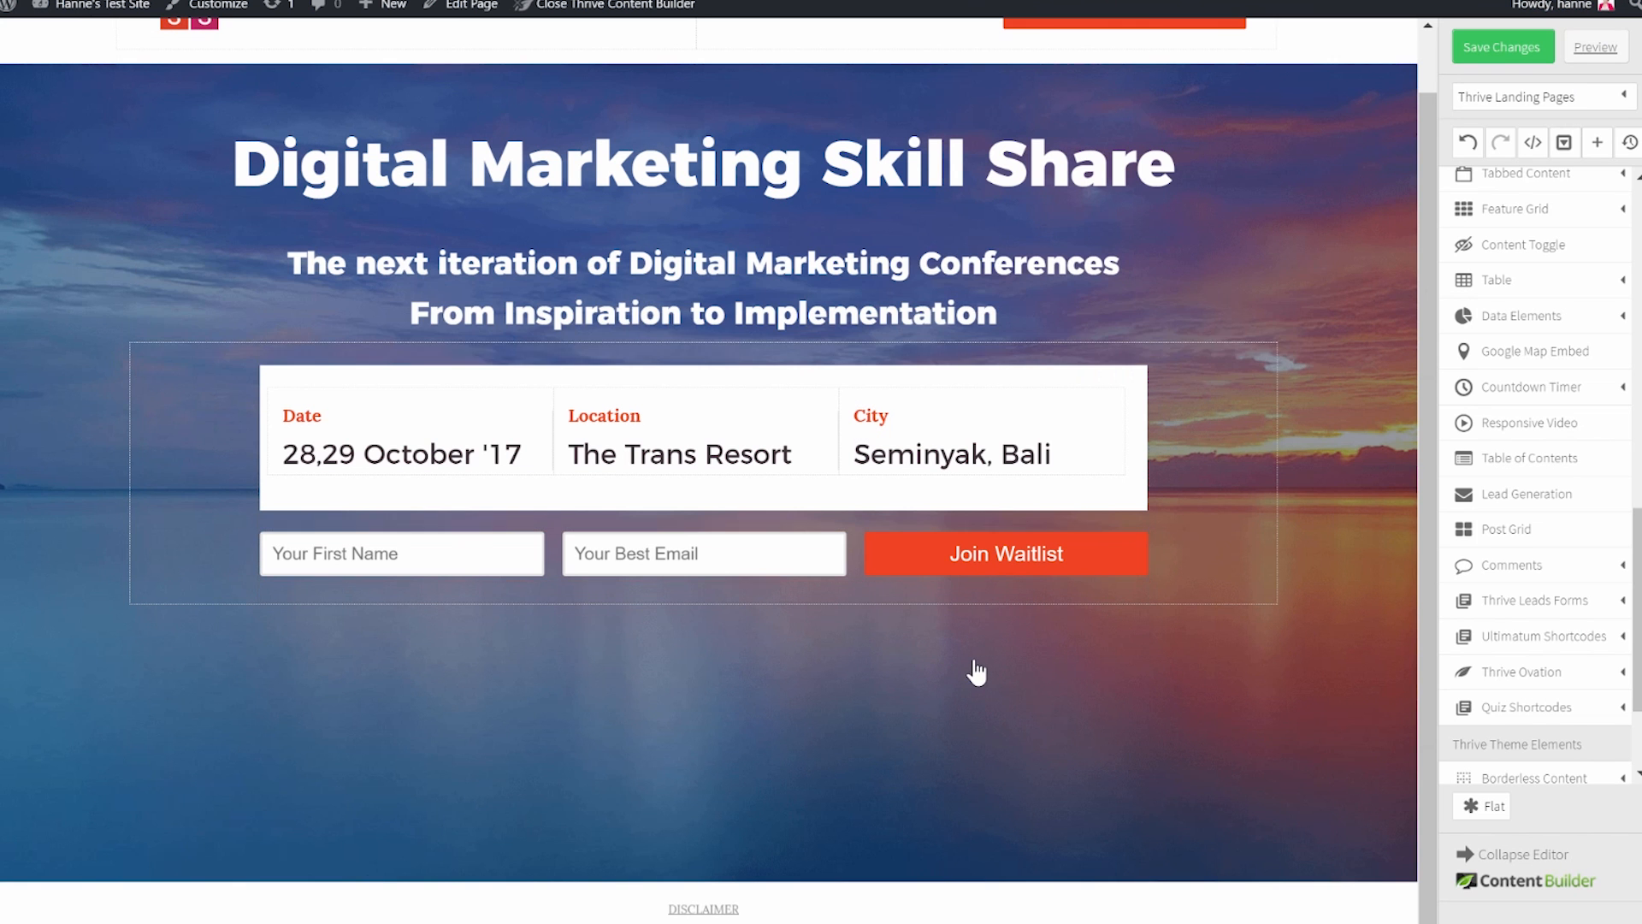
Set the waitlist form's top and bottom margins to 40 px.
click(558, 566)
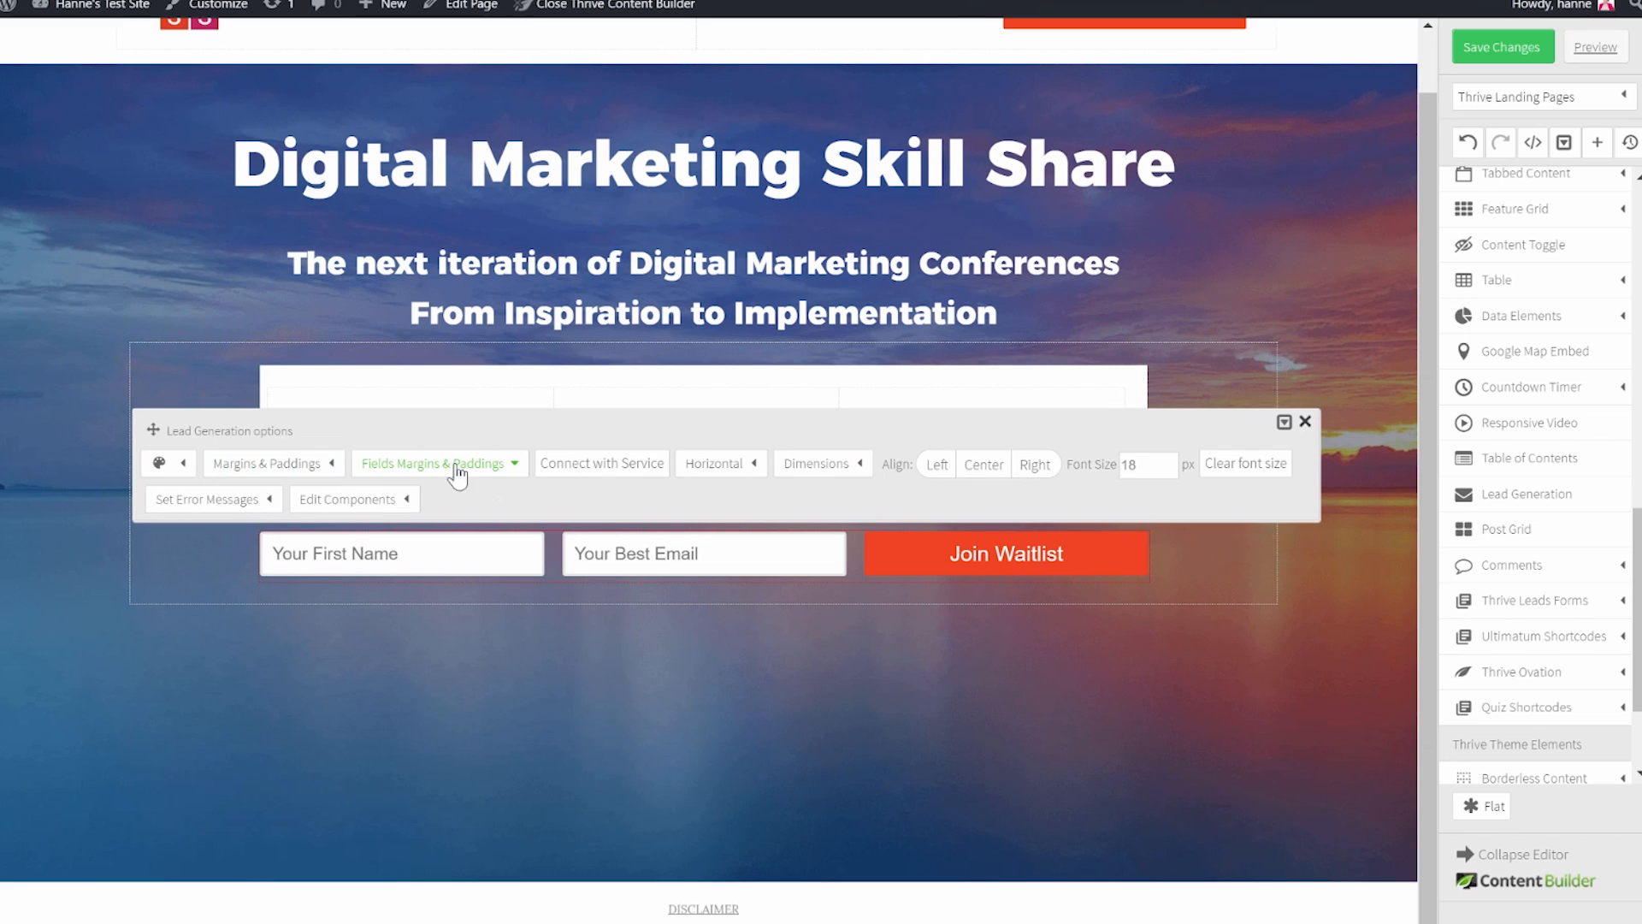
click(293, 465)
drag(327, 524, 248, 530)
text(4a)
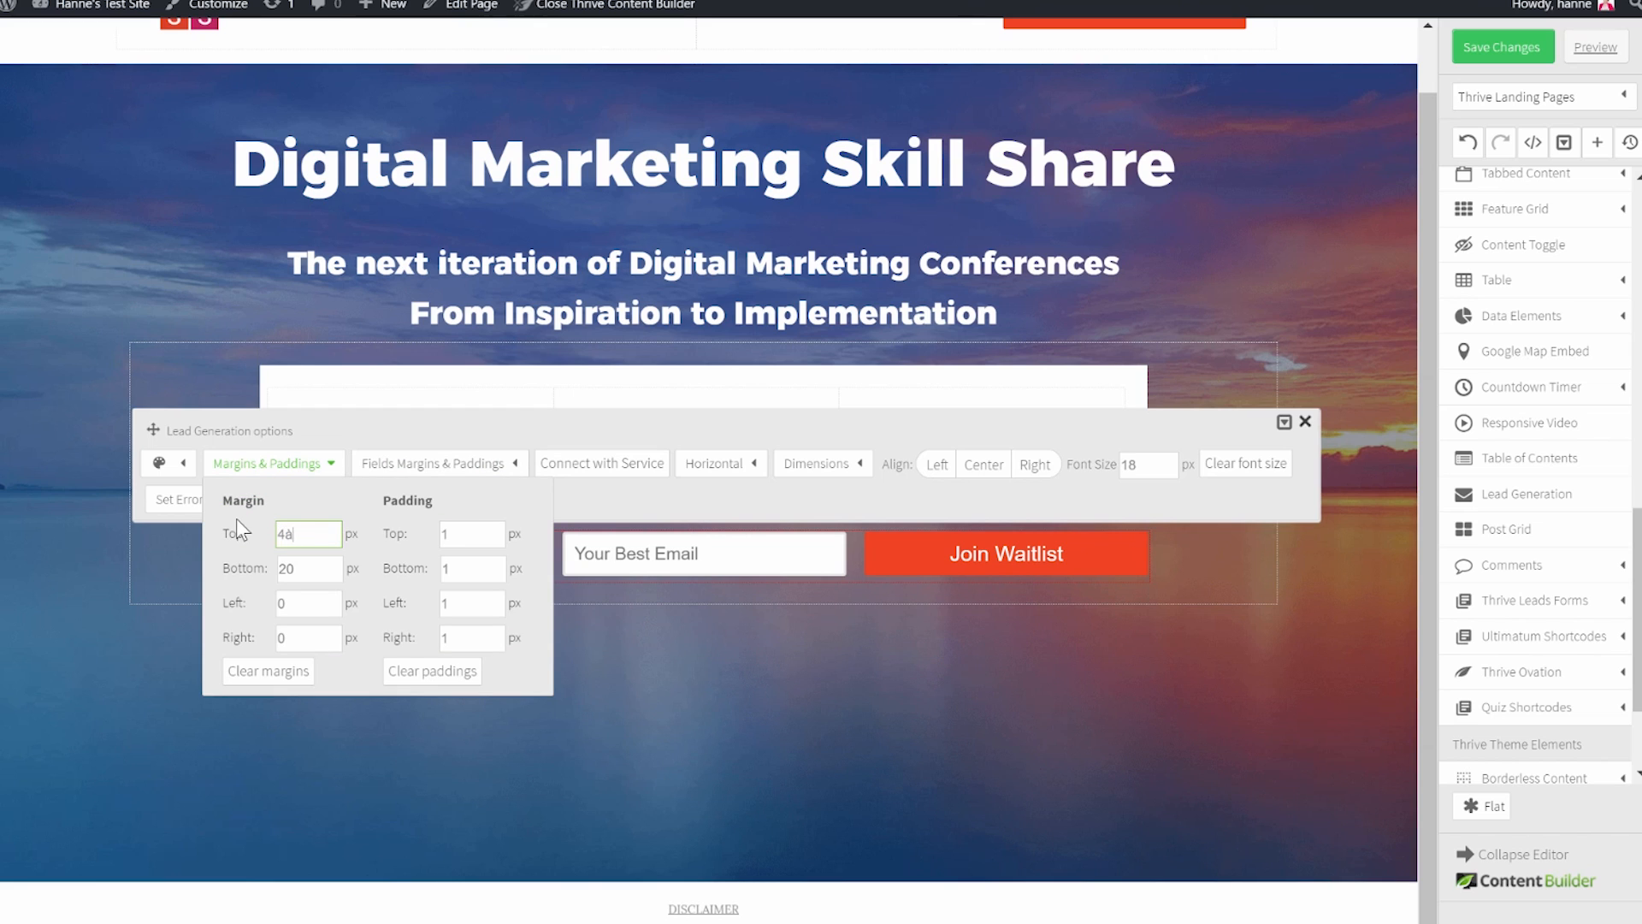
key(BackSpace)
text(0)
key(Tab)
text(40)
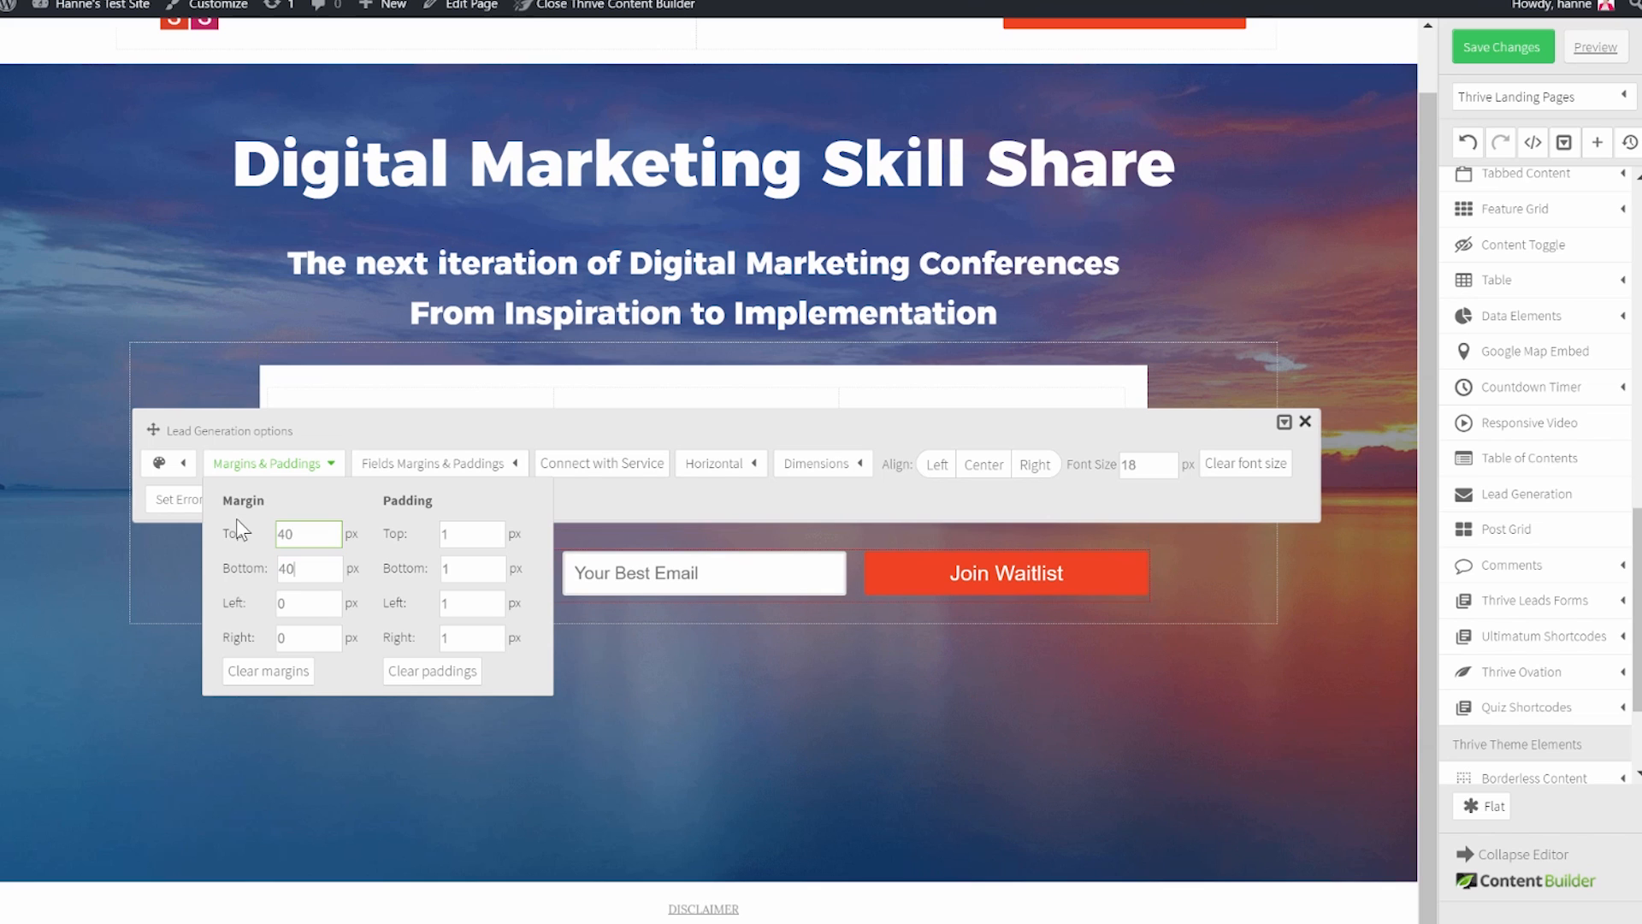
click(711, 722)
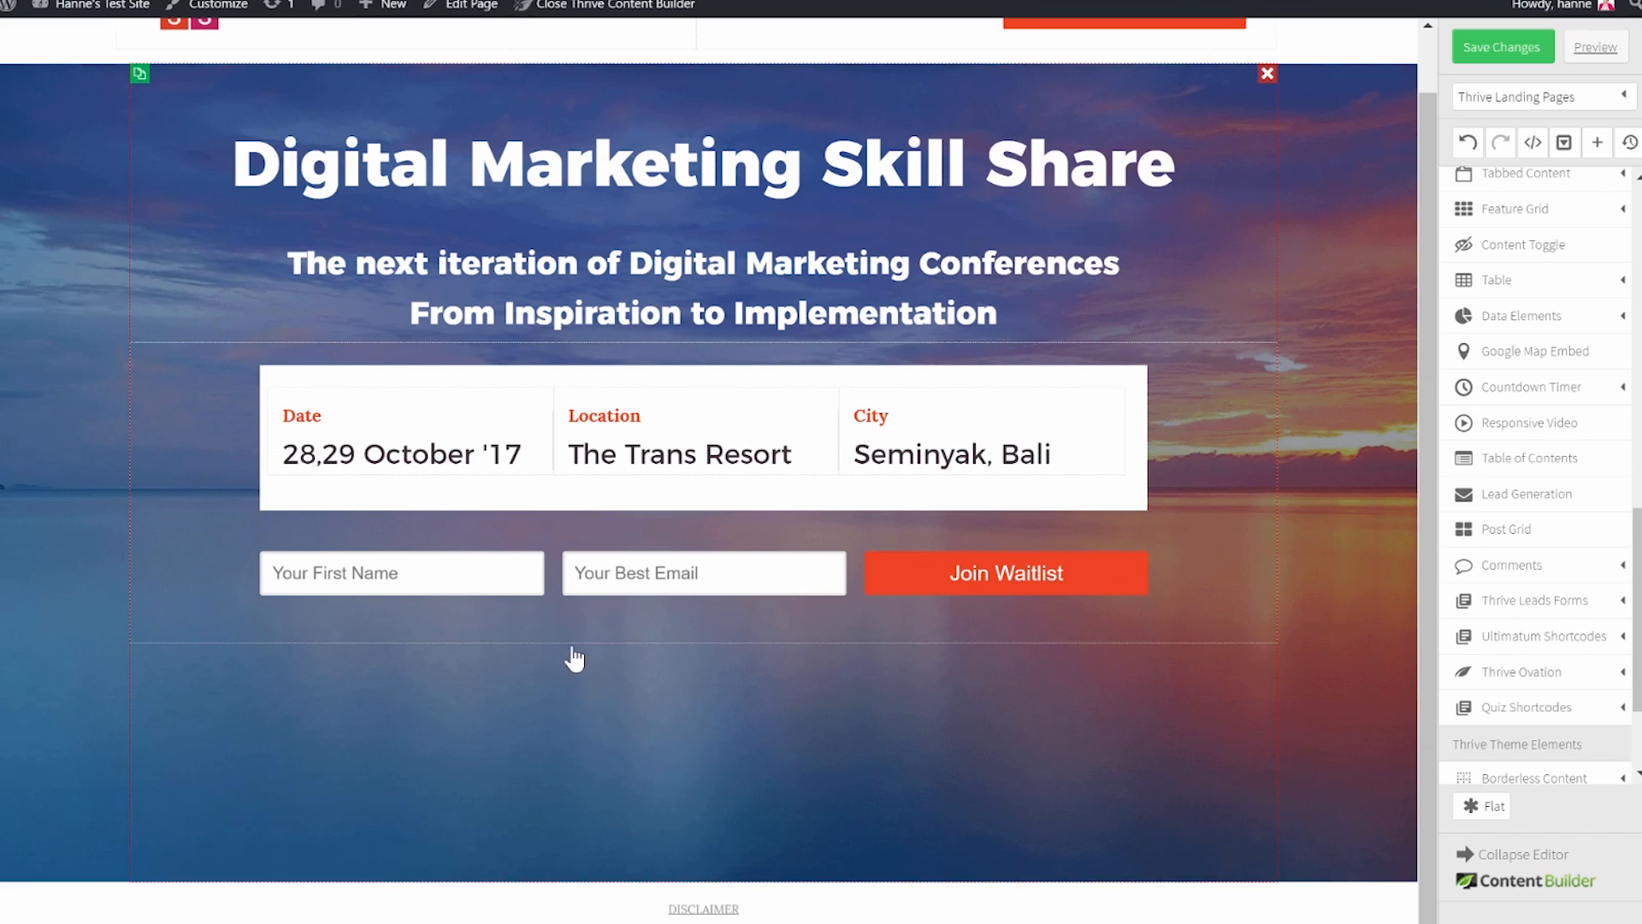
Set the hover border colour of the form's input fields to white #ffffff.
click(557, 590)
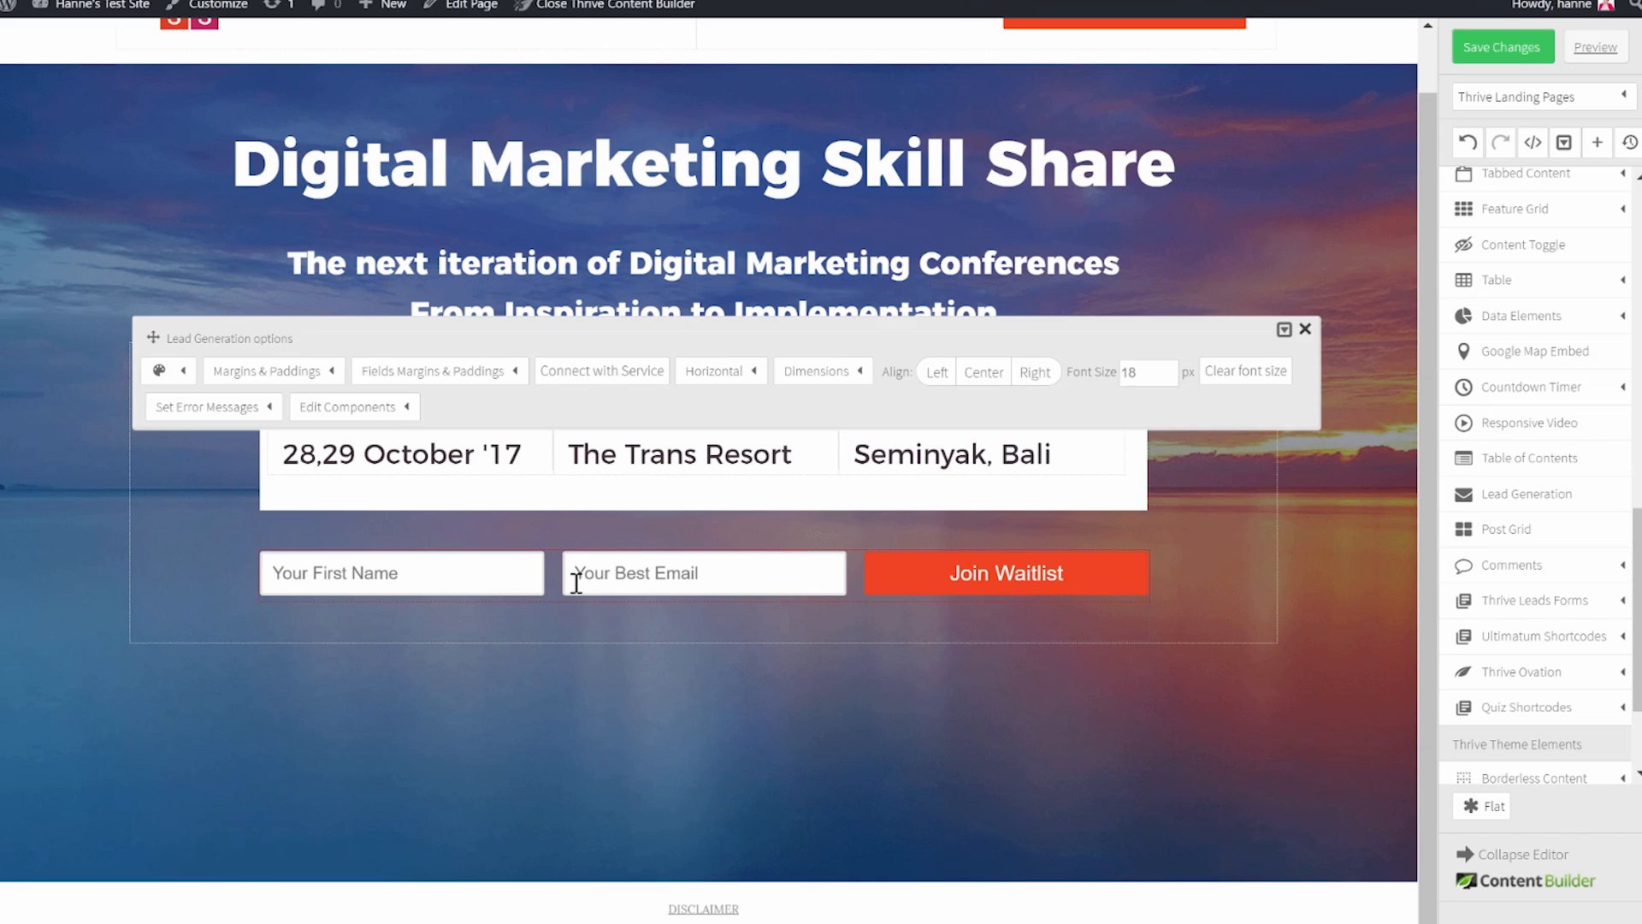
click(183, 377)
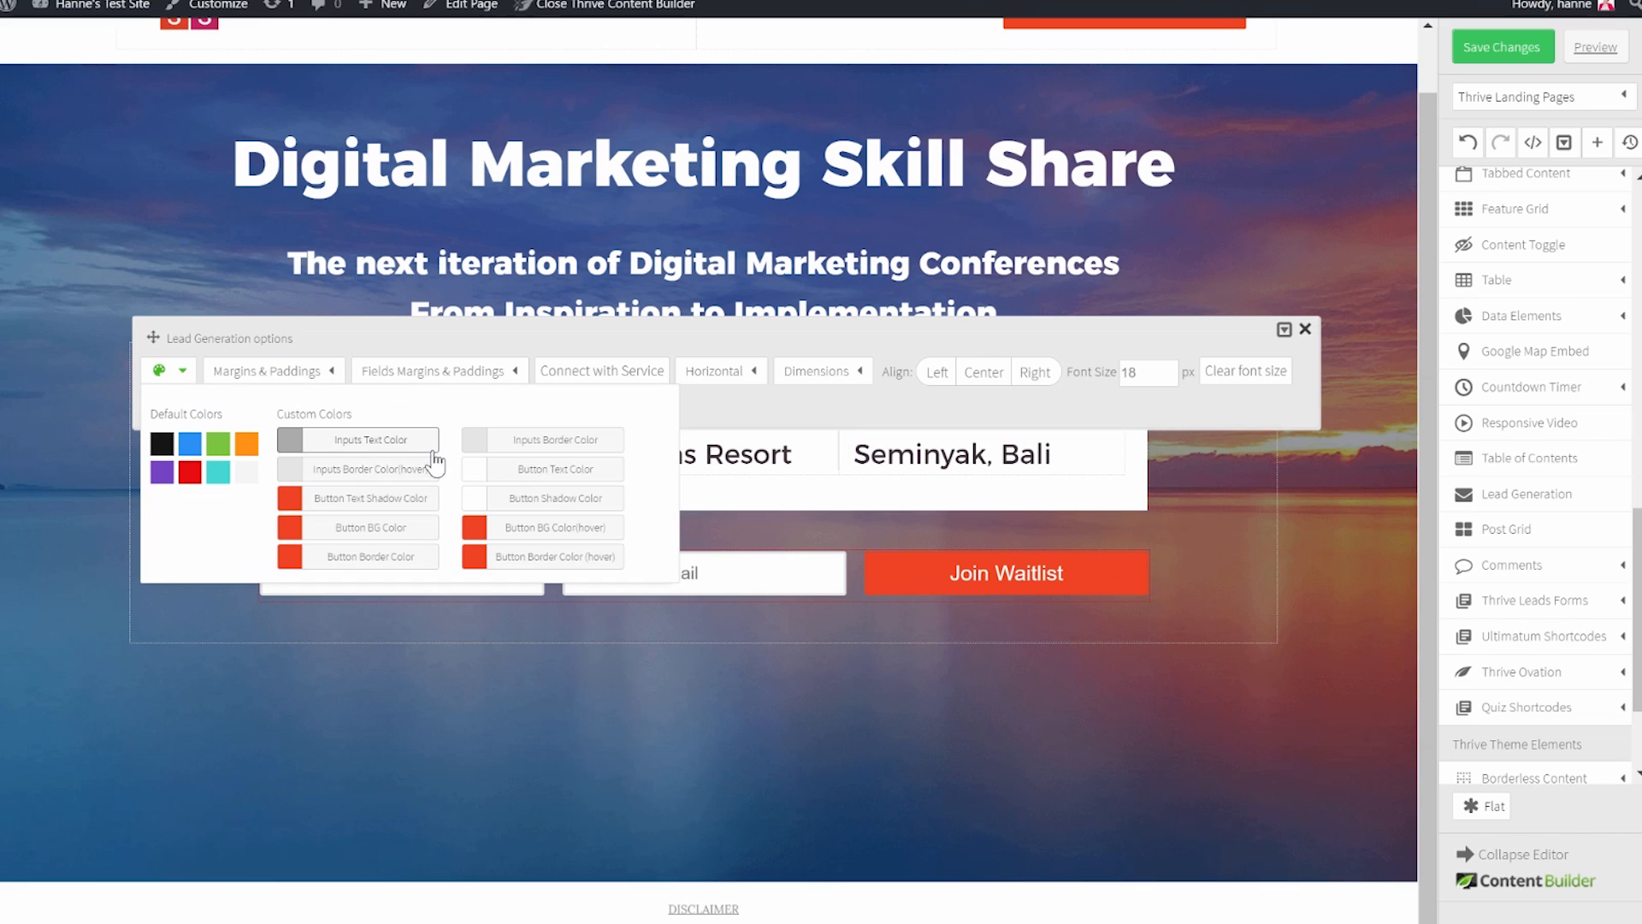
click(391, 470)
click(596, 268)
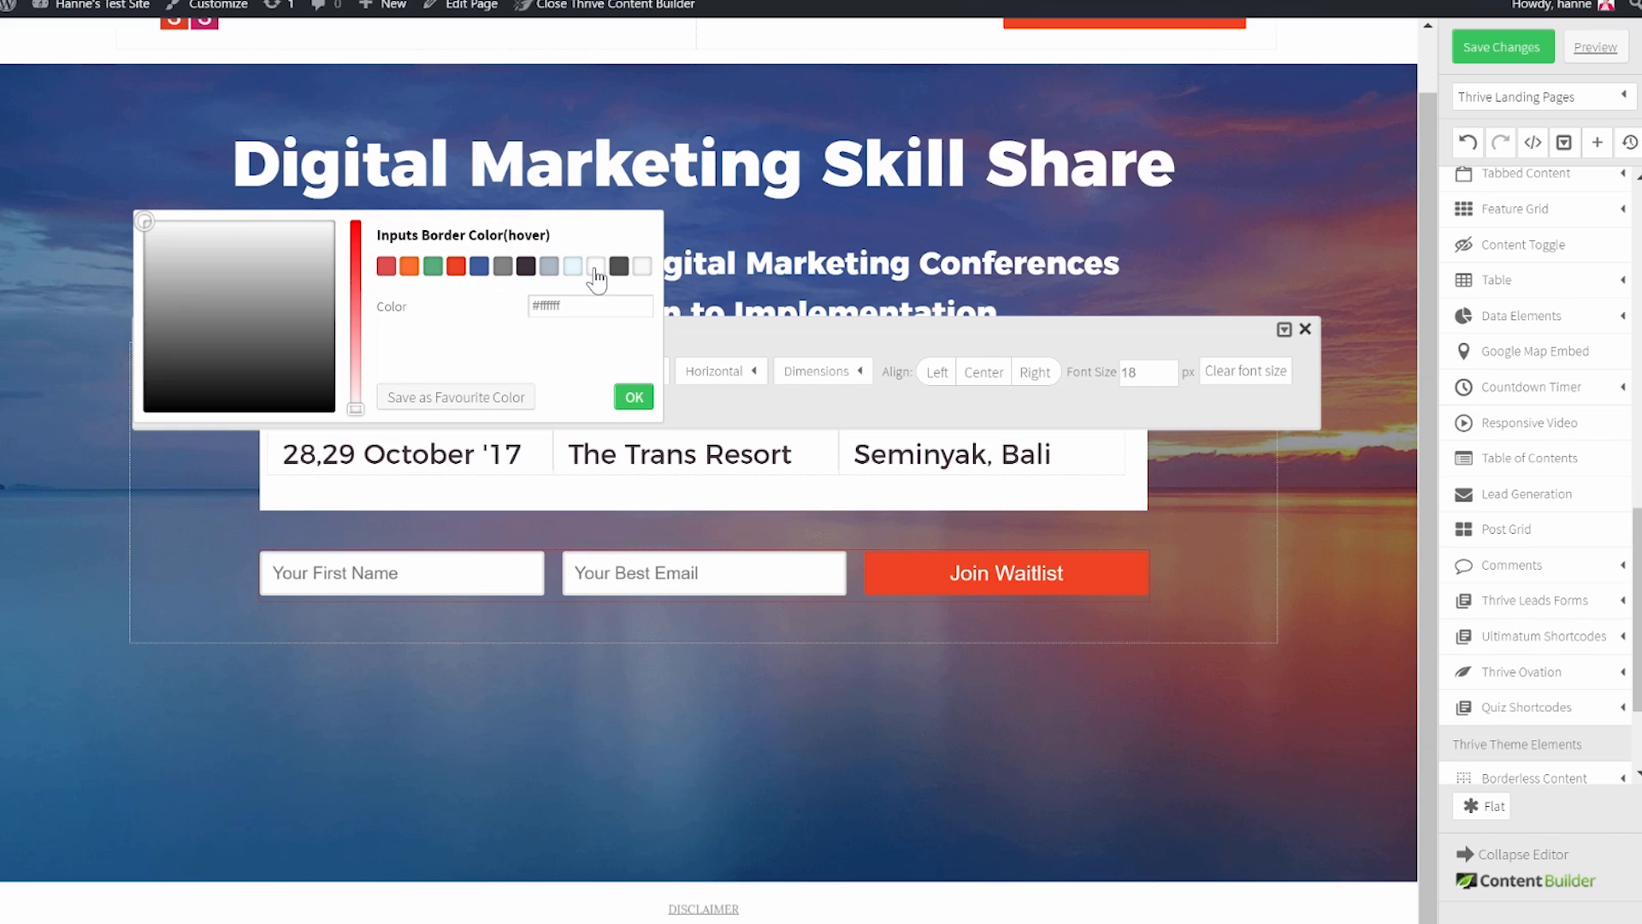
click(633, 396)
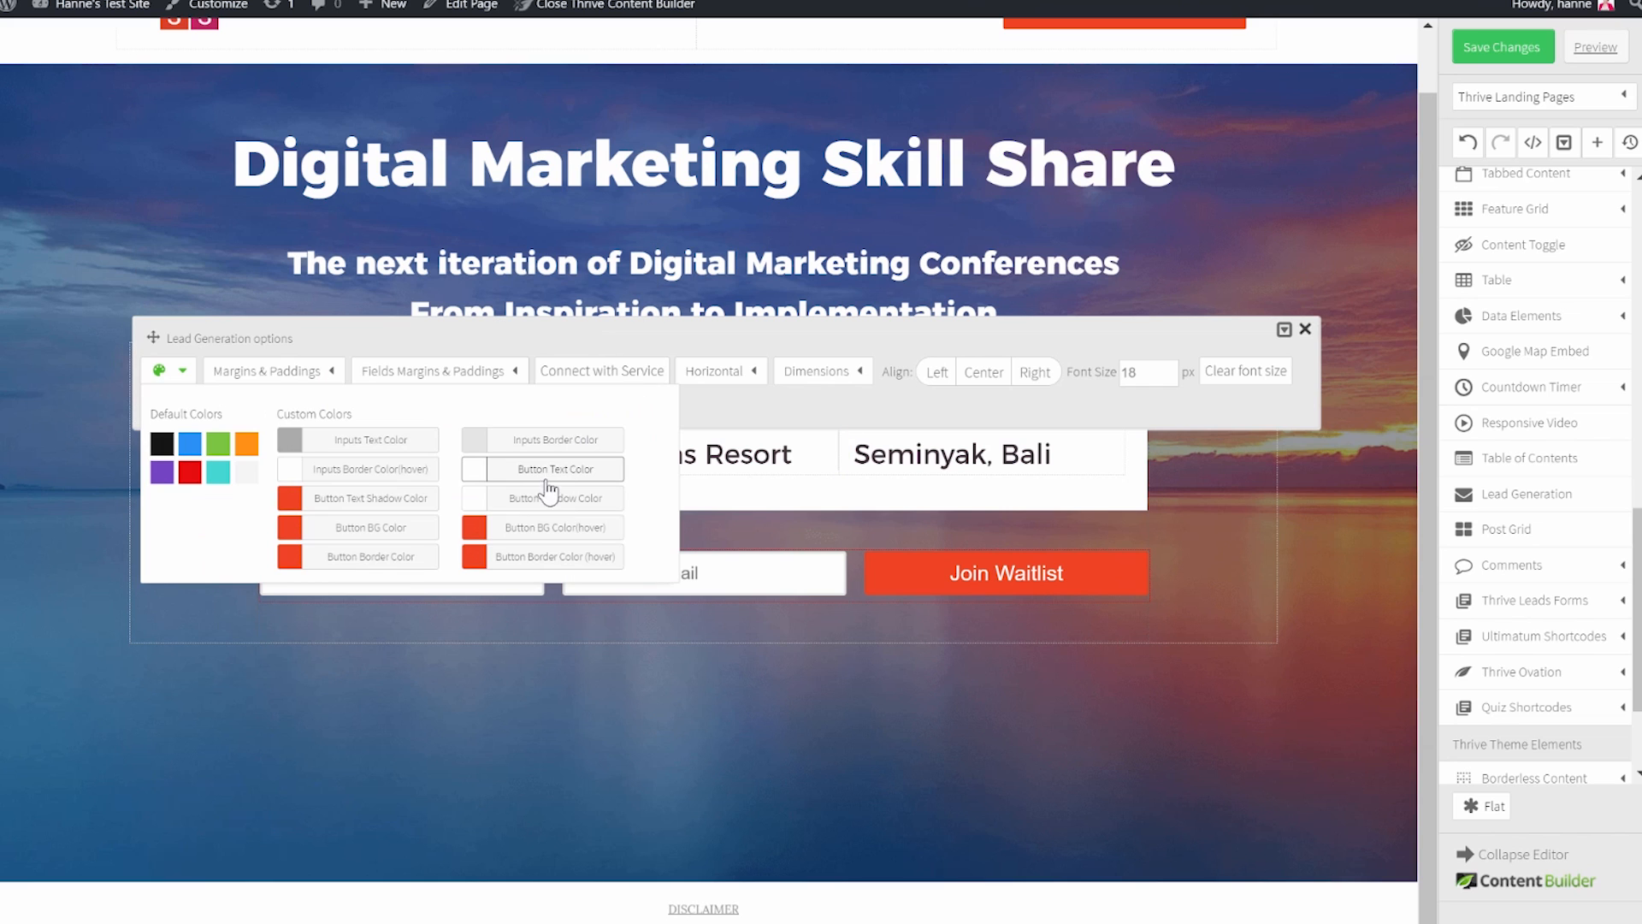
click(1370, 465)
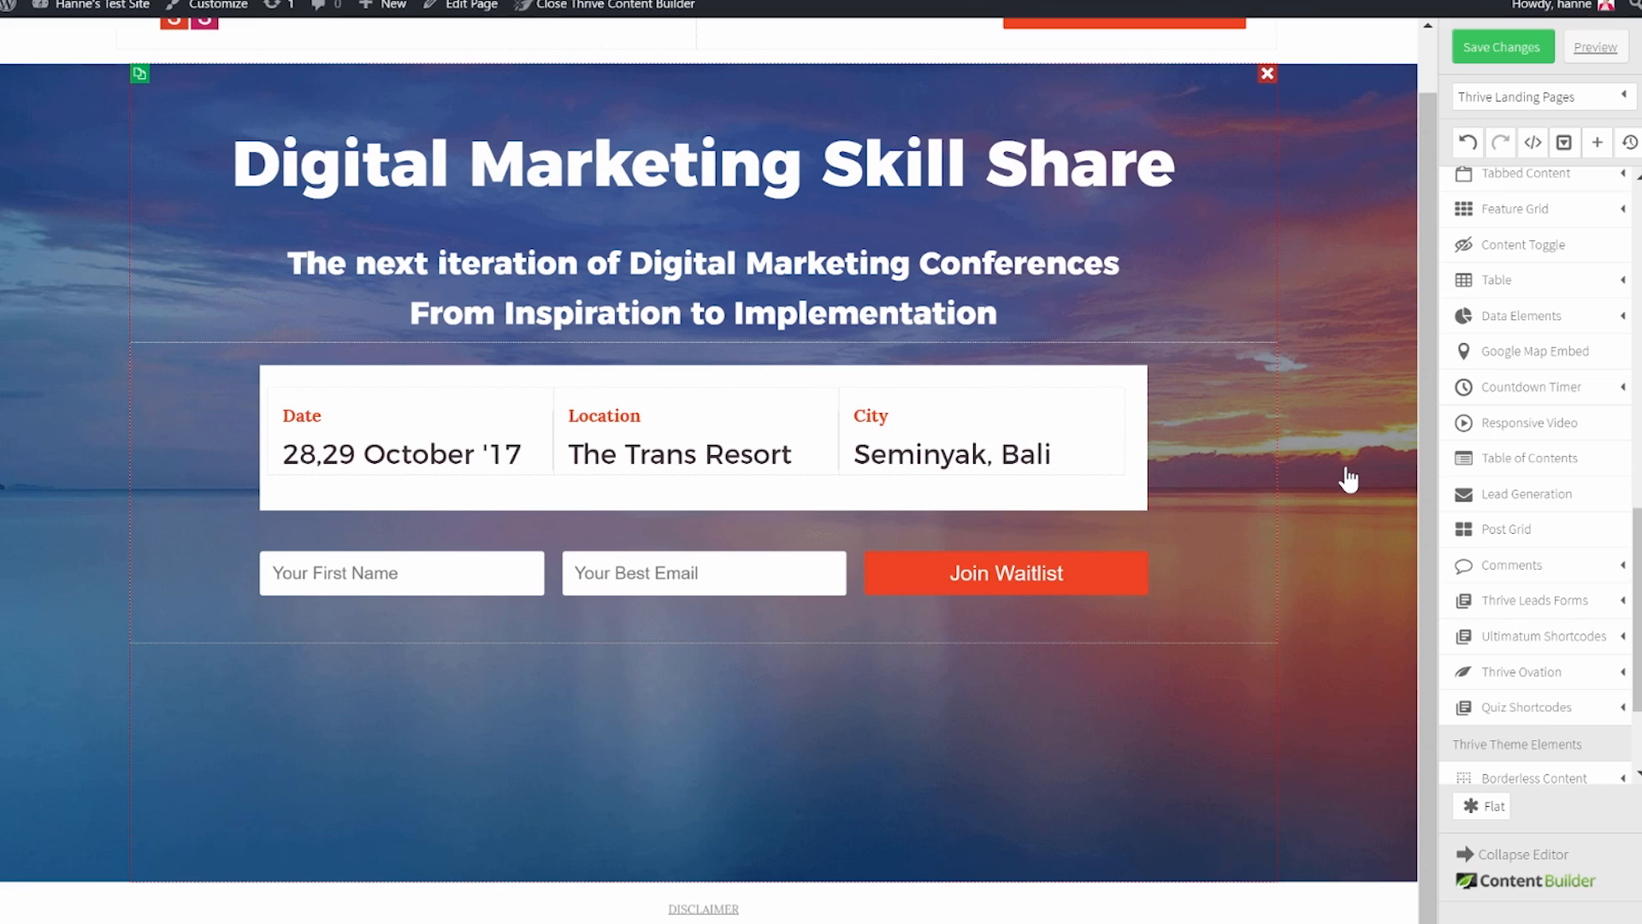
Below the waitlist form, add a 20 px Heading 3 reading "SEO | Social Media | SEM | Content Strategy | Data & Analytics | Business Development | Performance Marketing | Growth Hacking".
click(1550, 391)
scroll(1557, 415, up, 10)
drag(1527, 219, 688, 607)
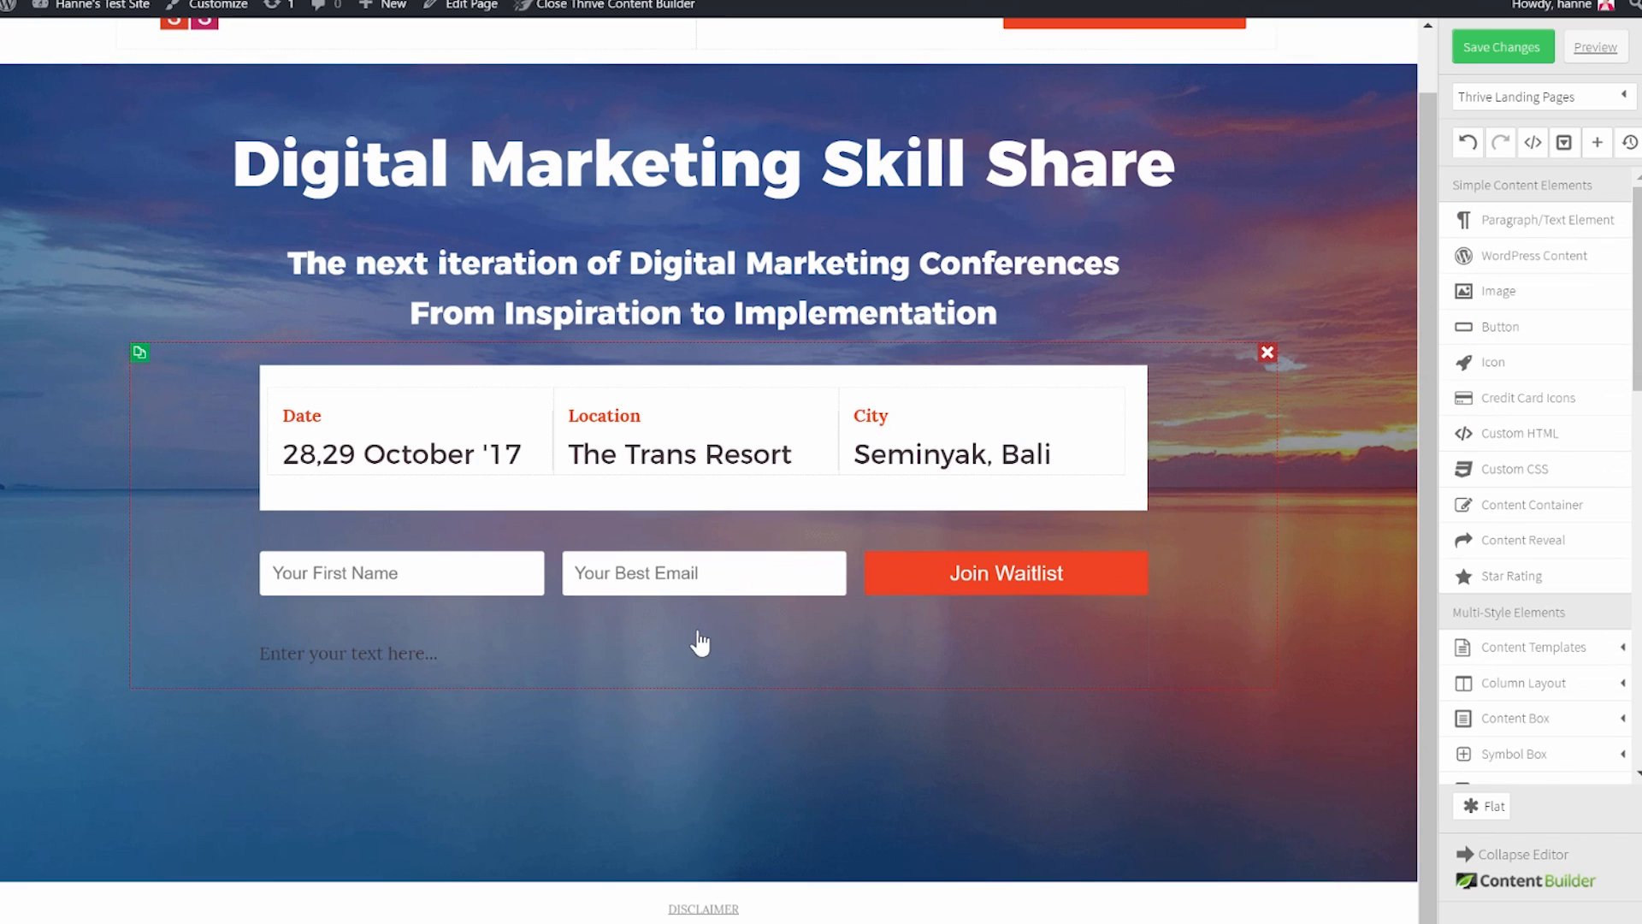
click(586, 664)
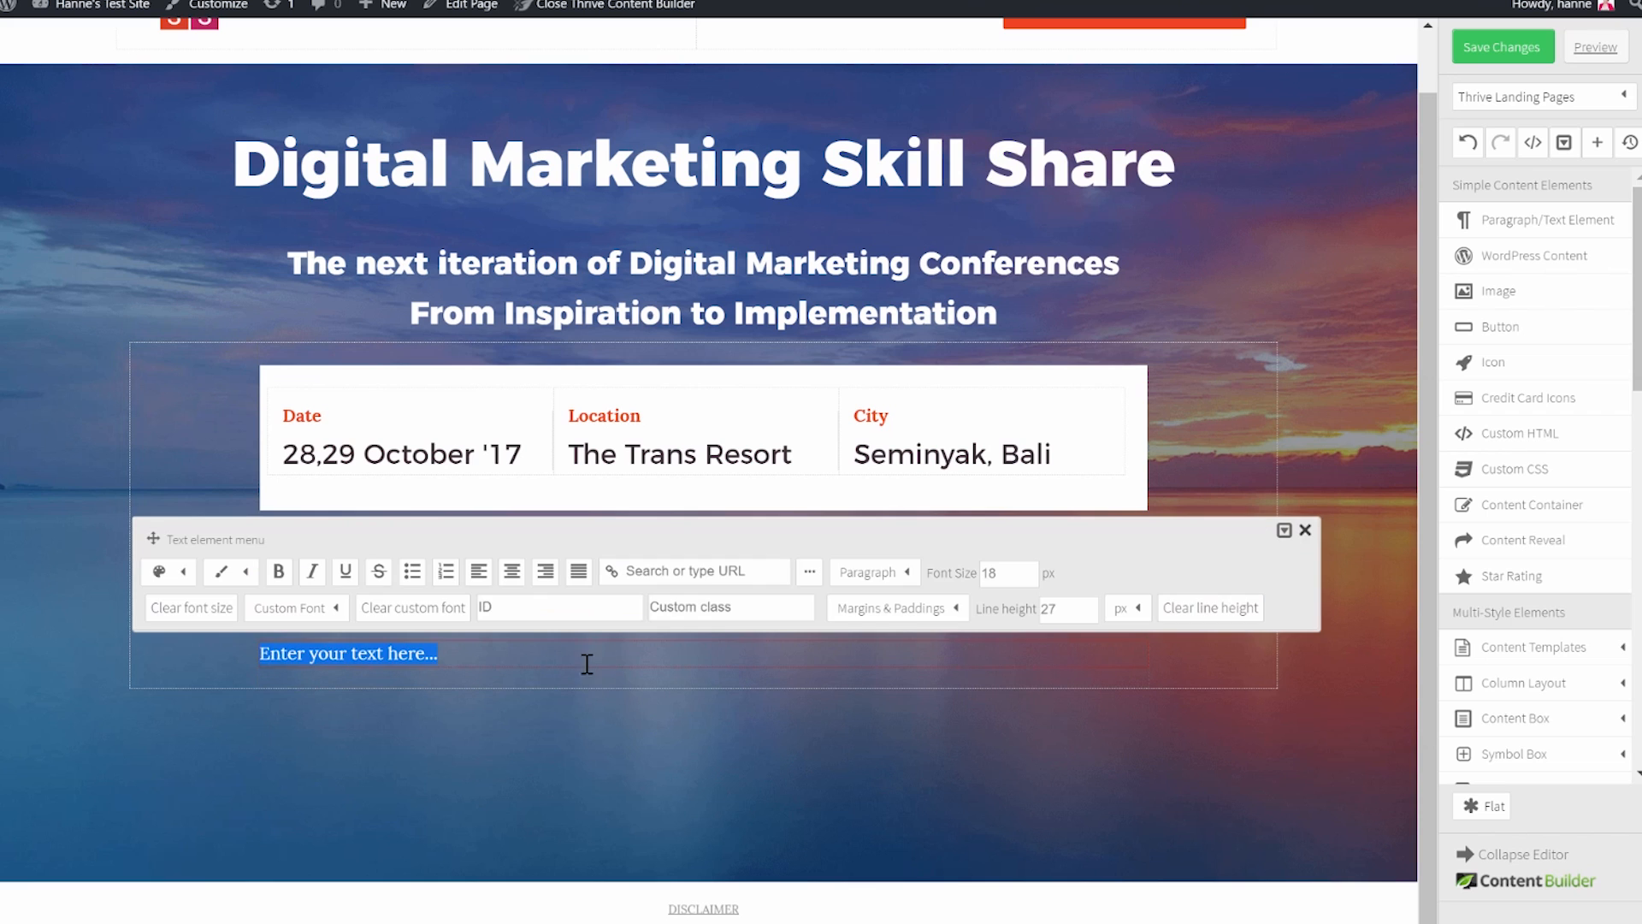
click(890, 580)
click(889, 811)
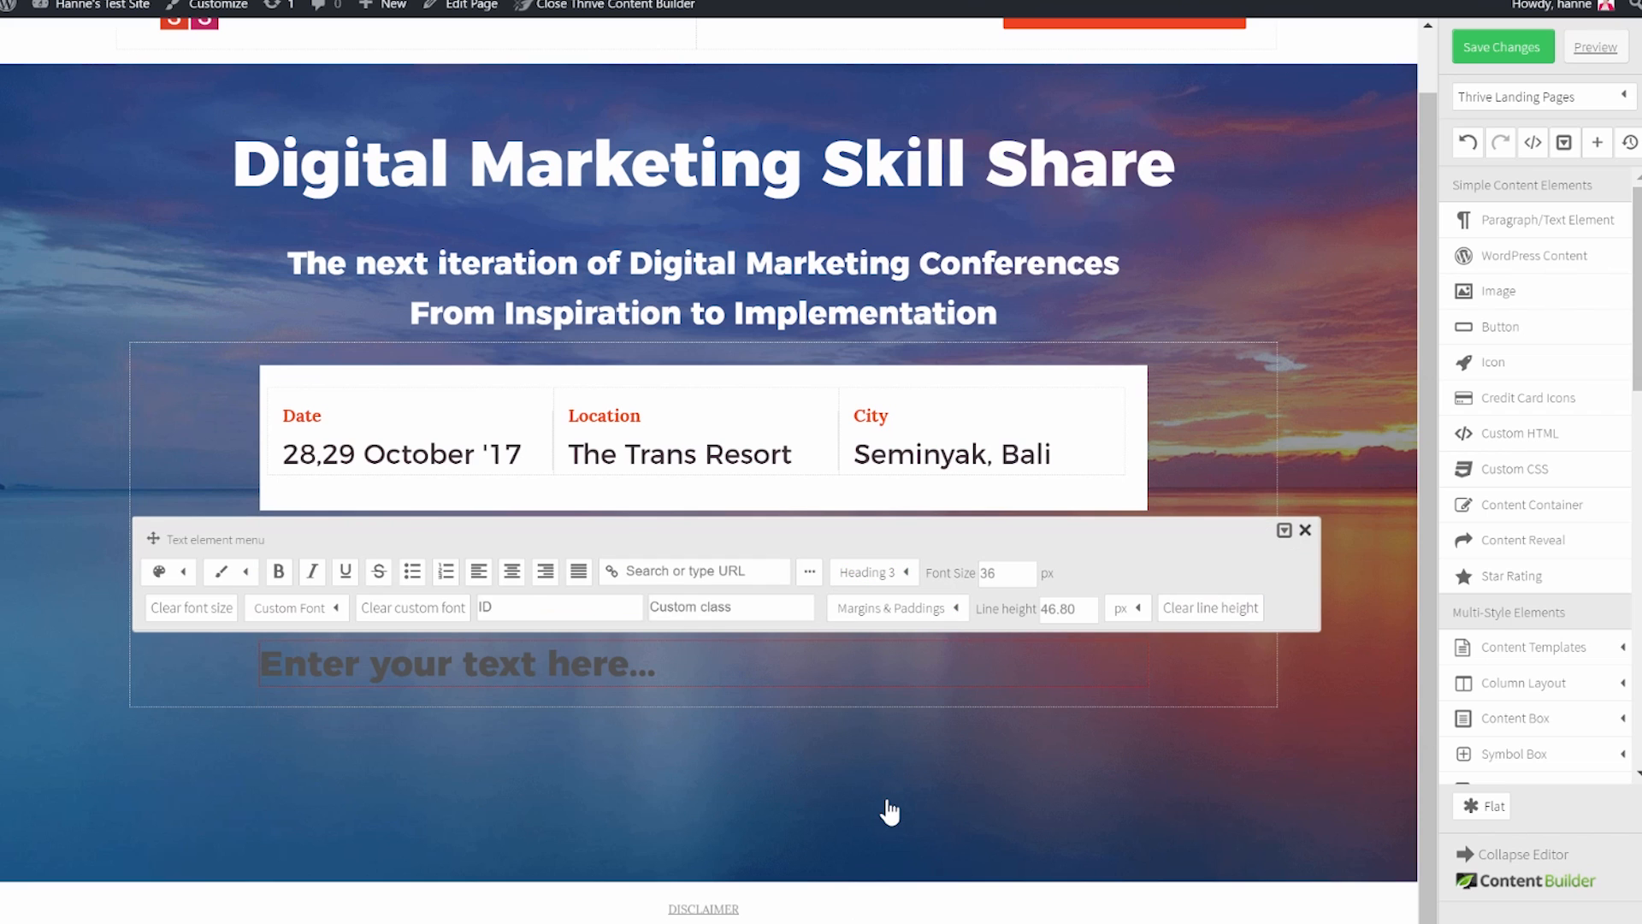
text(SEO | Social Media | SEM | Content Strategy | Data & Analytics | Business Development | Performance Marketing | Growth Hacking)
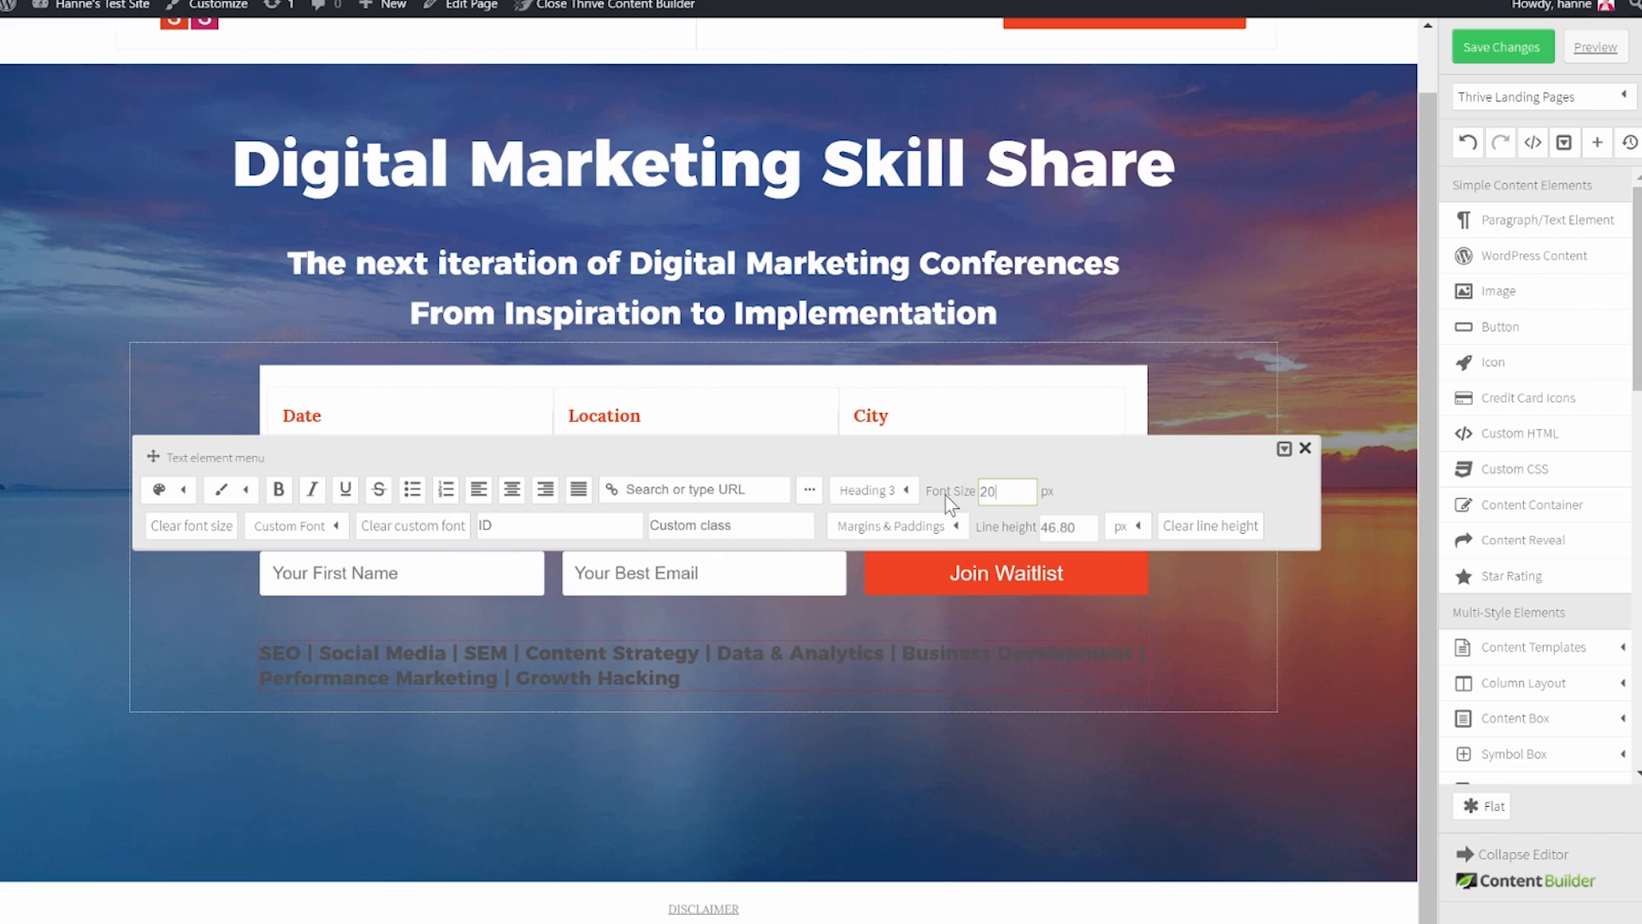
Set the text colour of the topics heading below the form to the grey-blue favourite #aeb9c5.
drag(685, 685, 249, 663)
click(182, 489)
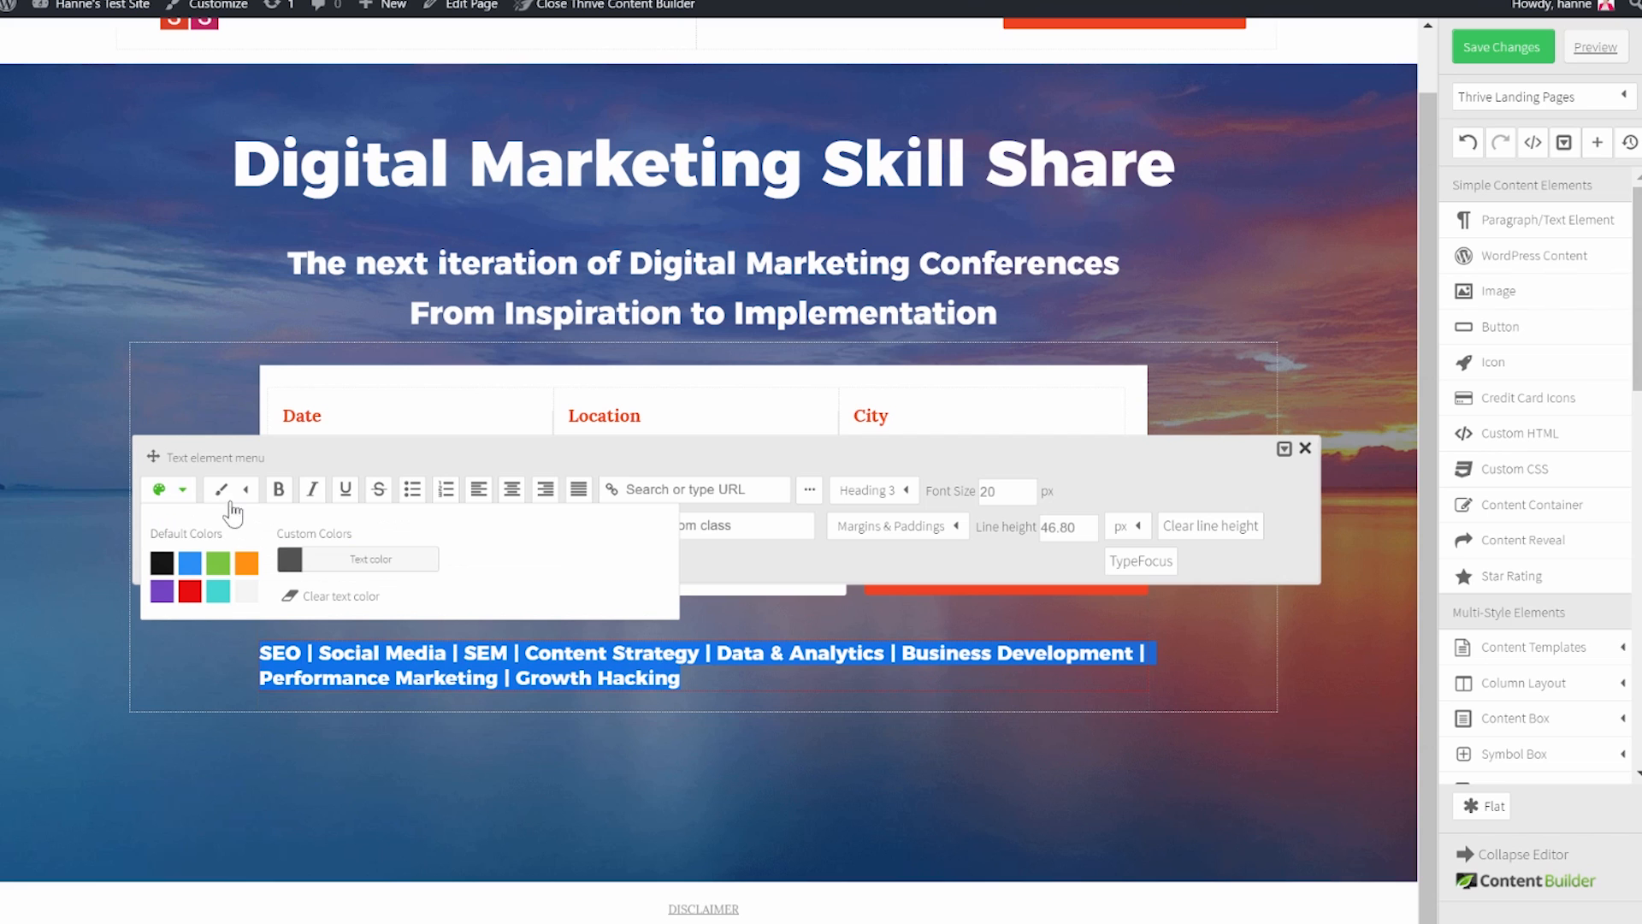
click(376, 557)
click(552, 423)
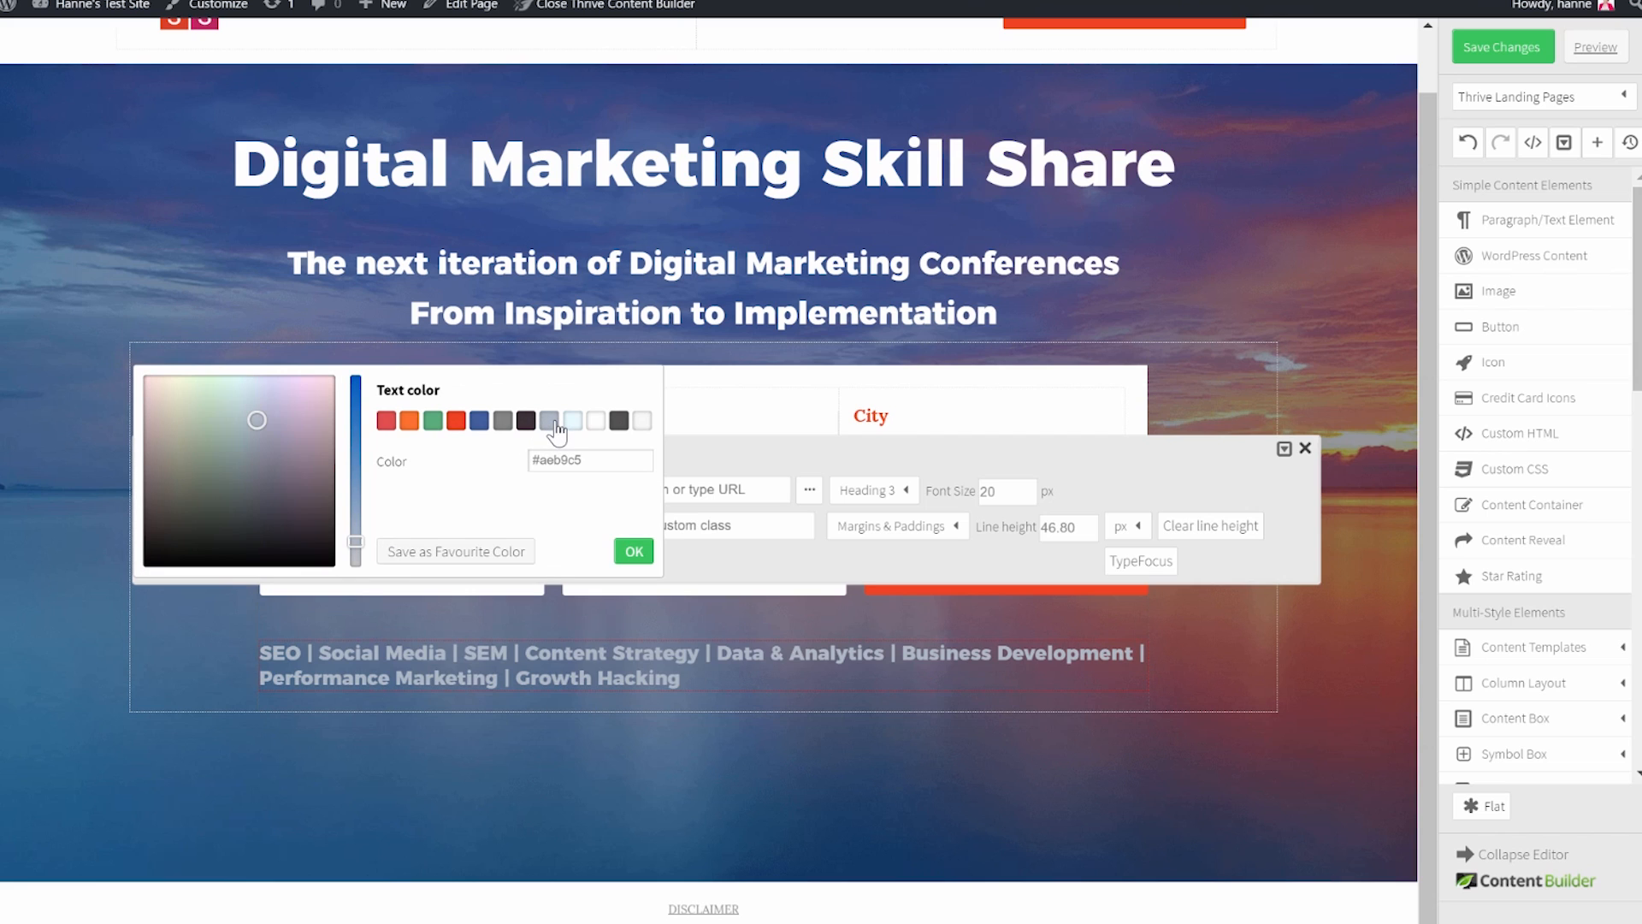
click(632, 554)
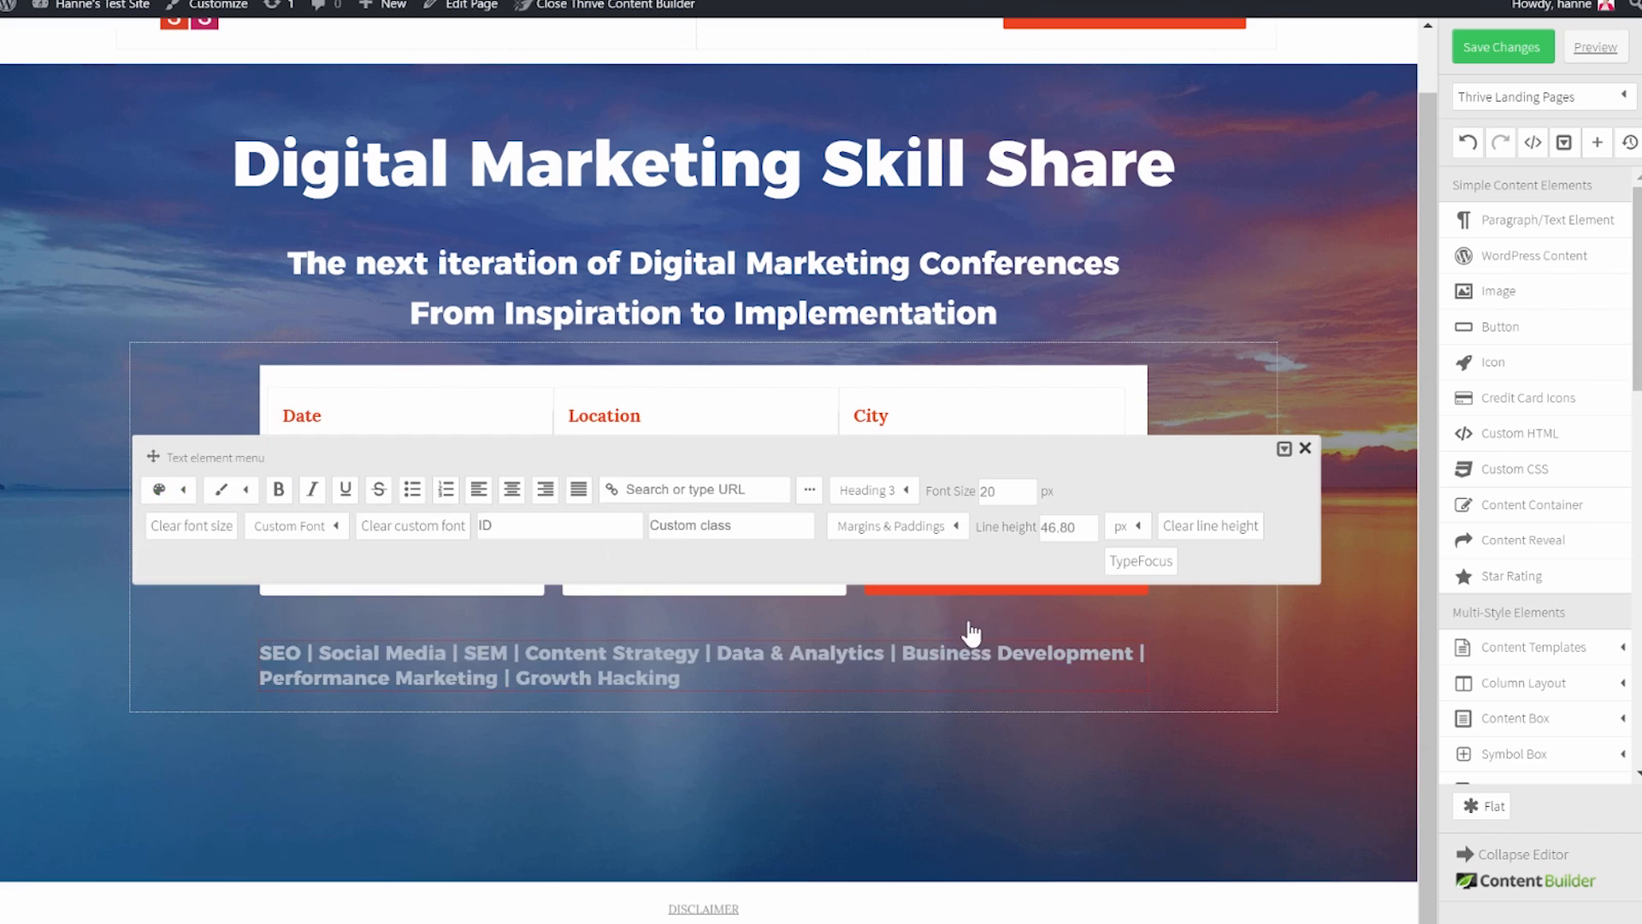
Set the topics heading's line height to 36 px and centre its text.
drag(691, 675, 268, 652)
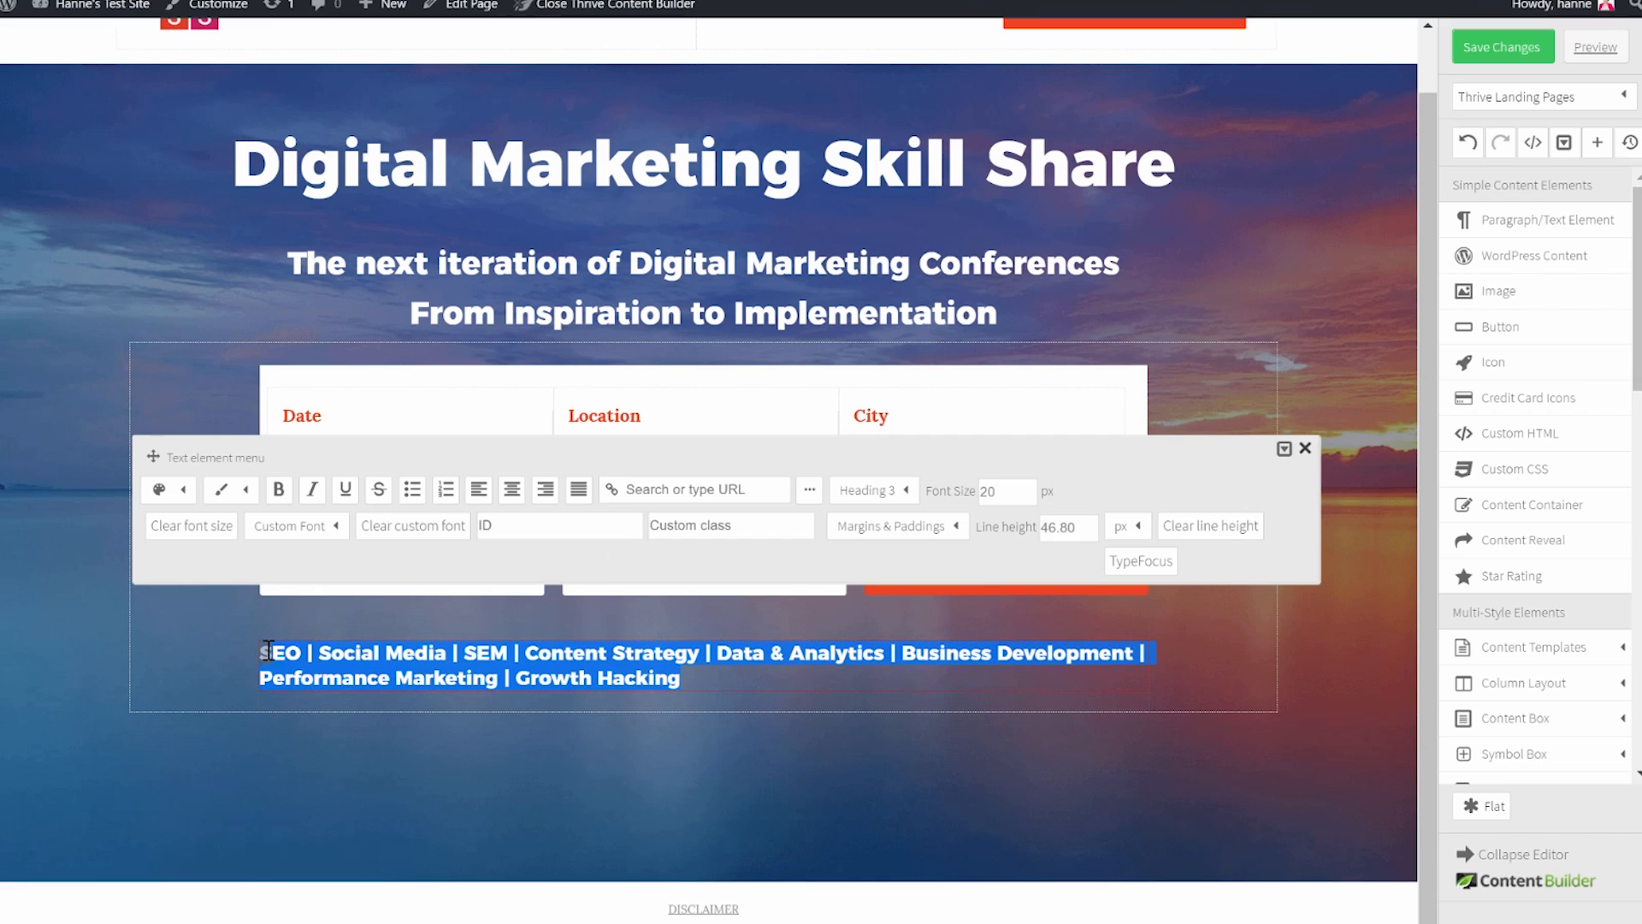
double_click(1067, 527)
text(36)
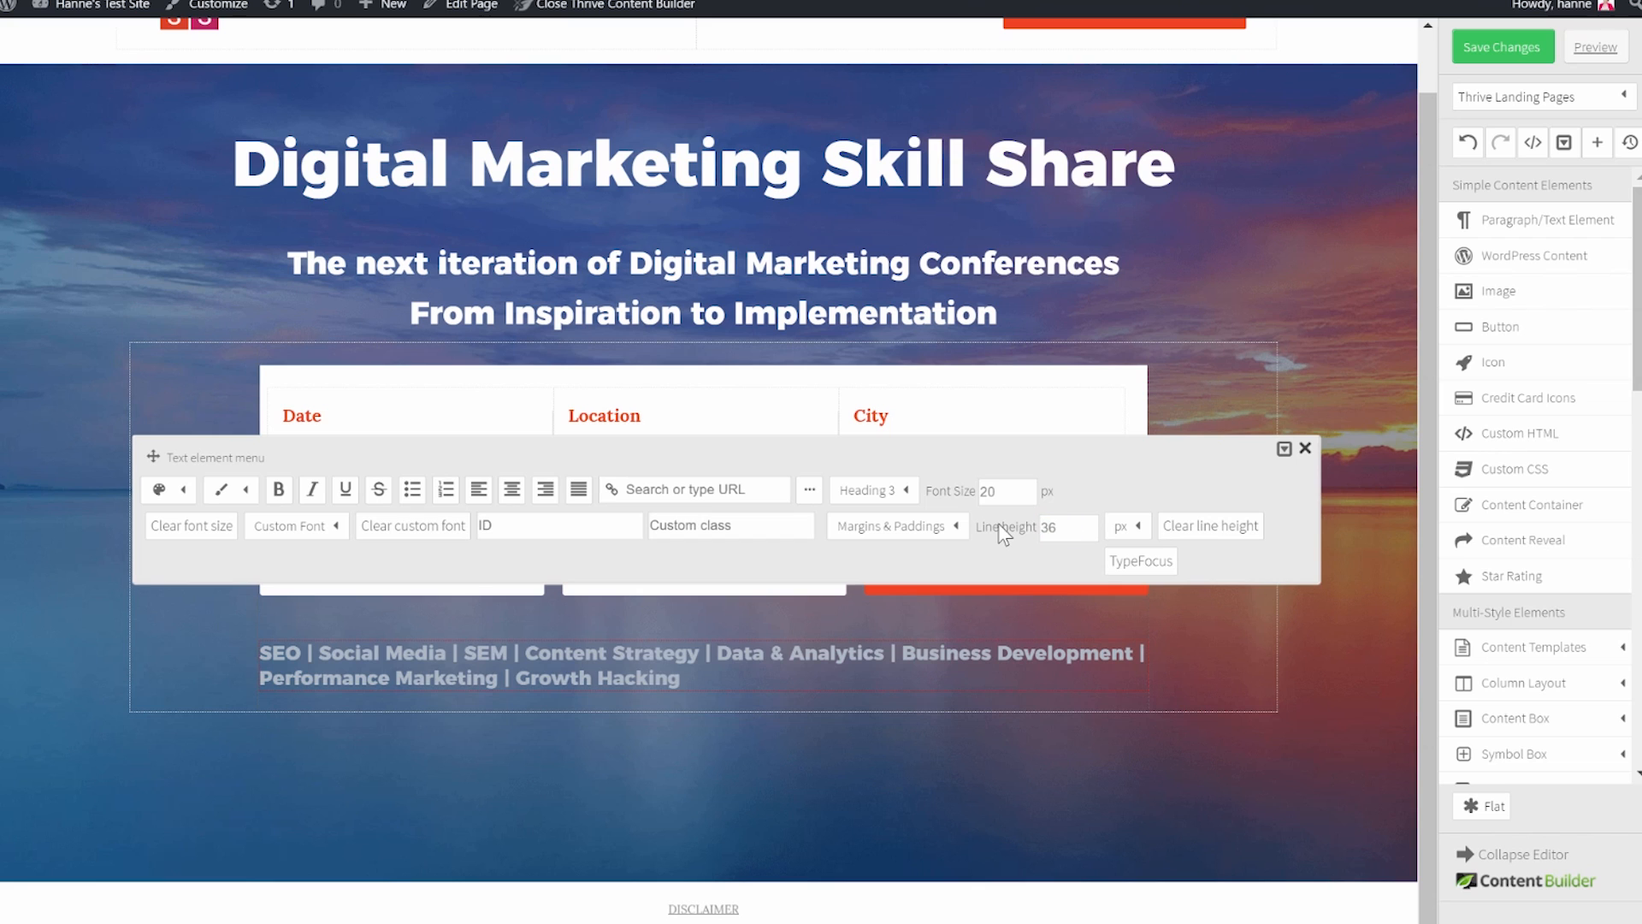
key(Return)
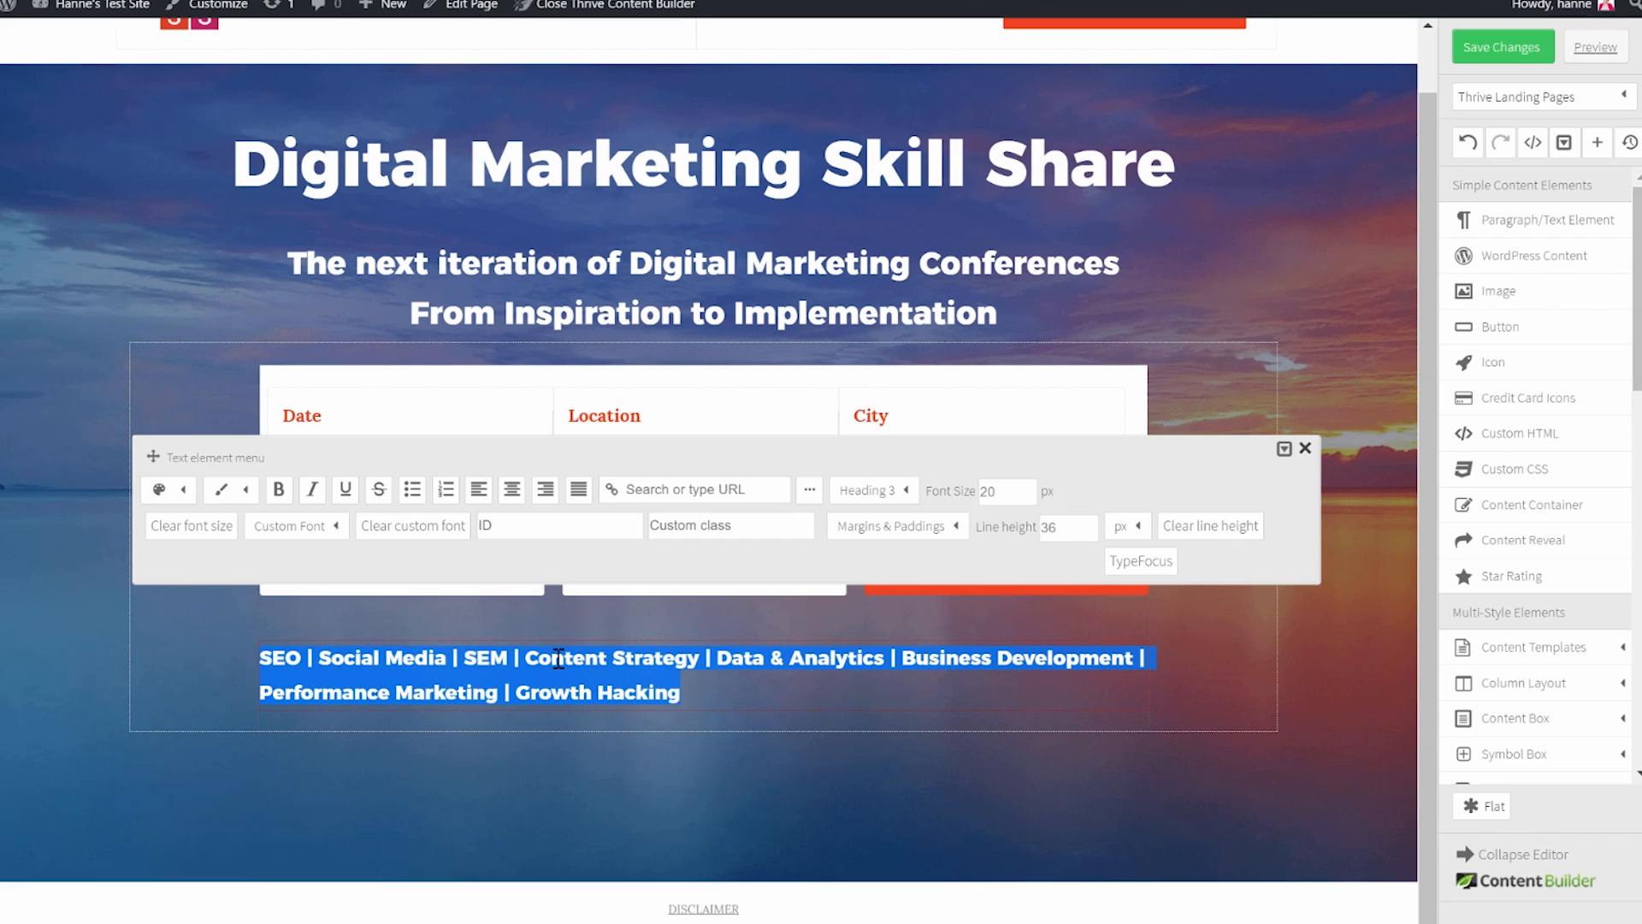
click(512, 490)
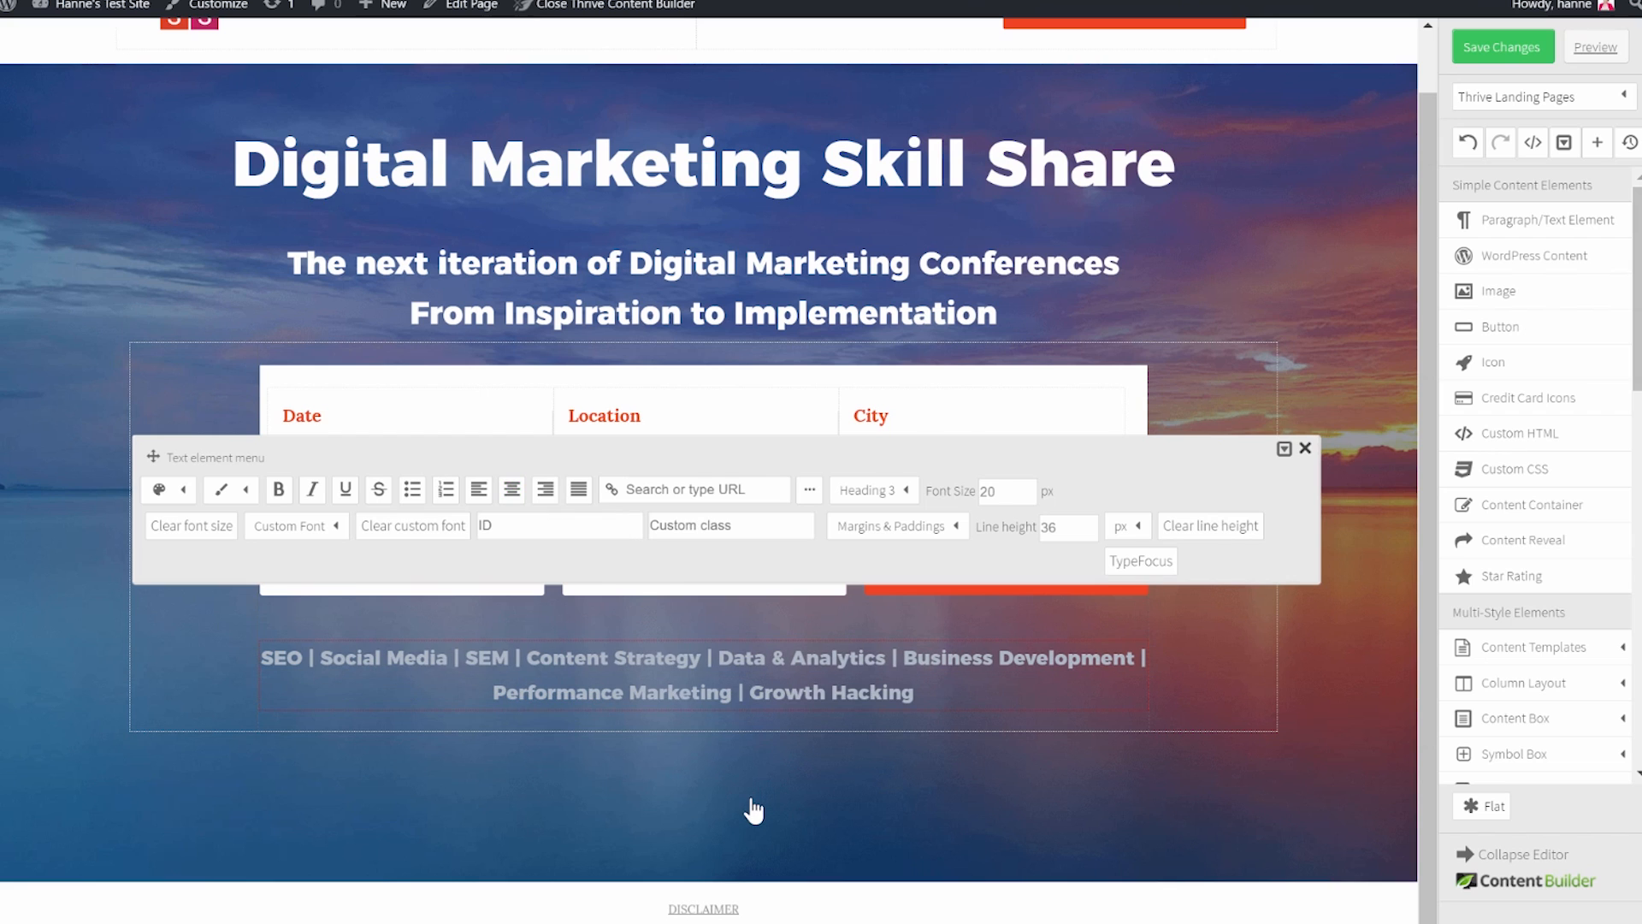
click(752, 809)
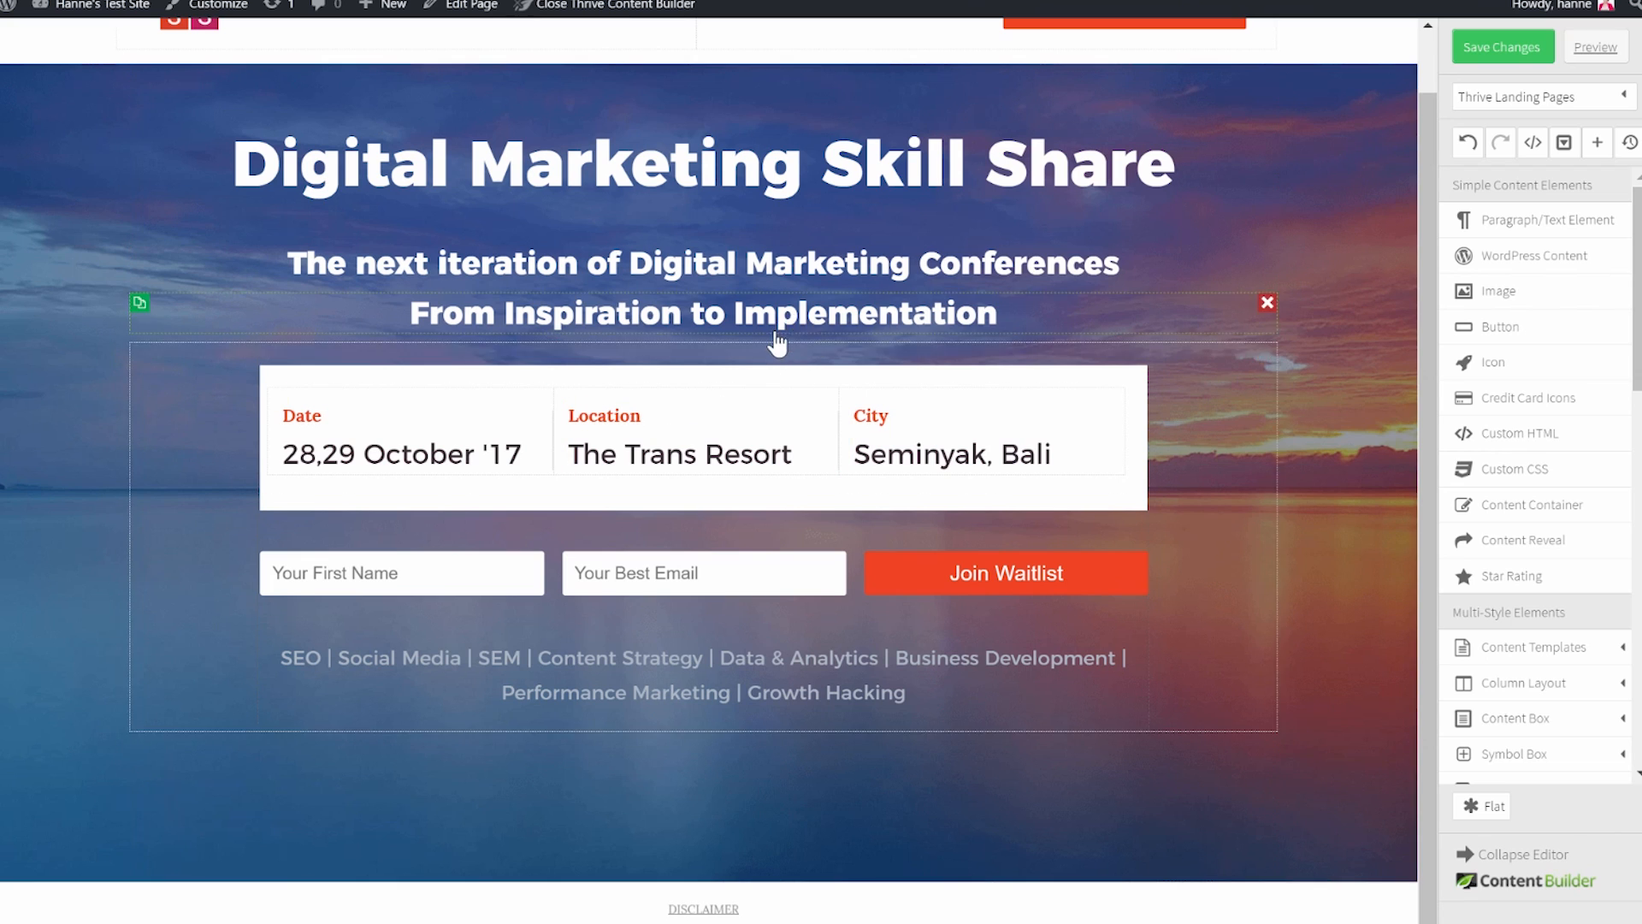
Set the top margin of the content container around the event details and waitlist form to 30 px and save the page.
click(1228, 380)
click(1187, 317)
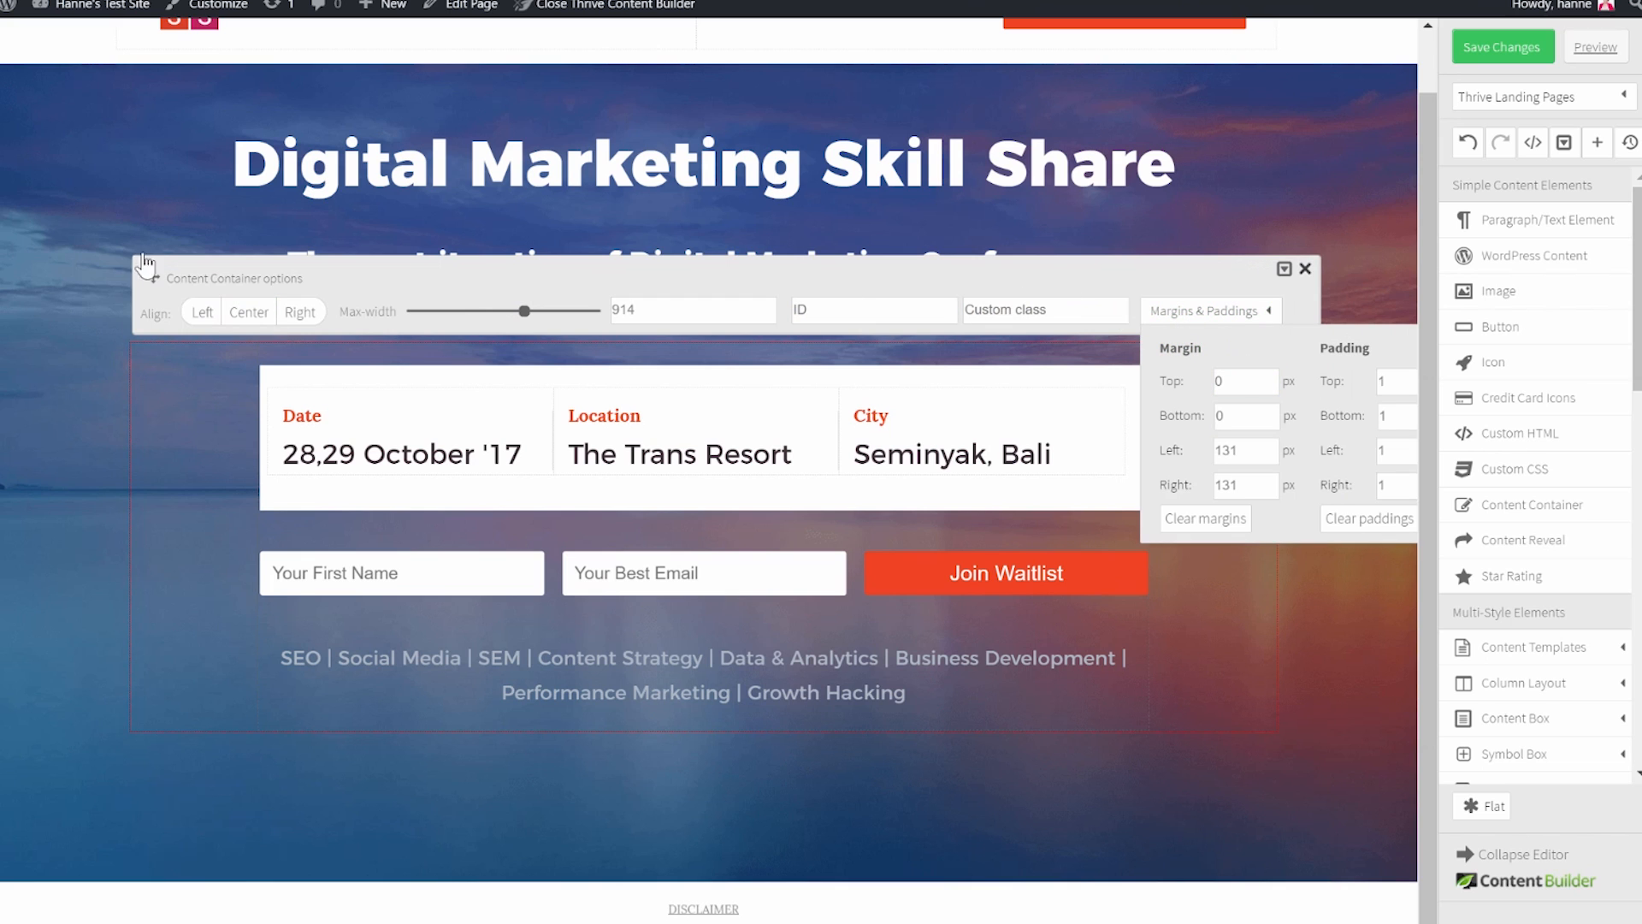
drag(146, 263, 152, 164)
double_click(1230, 279)
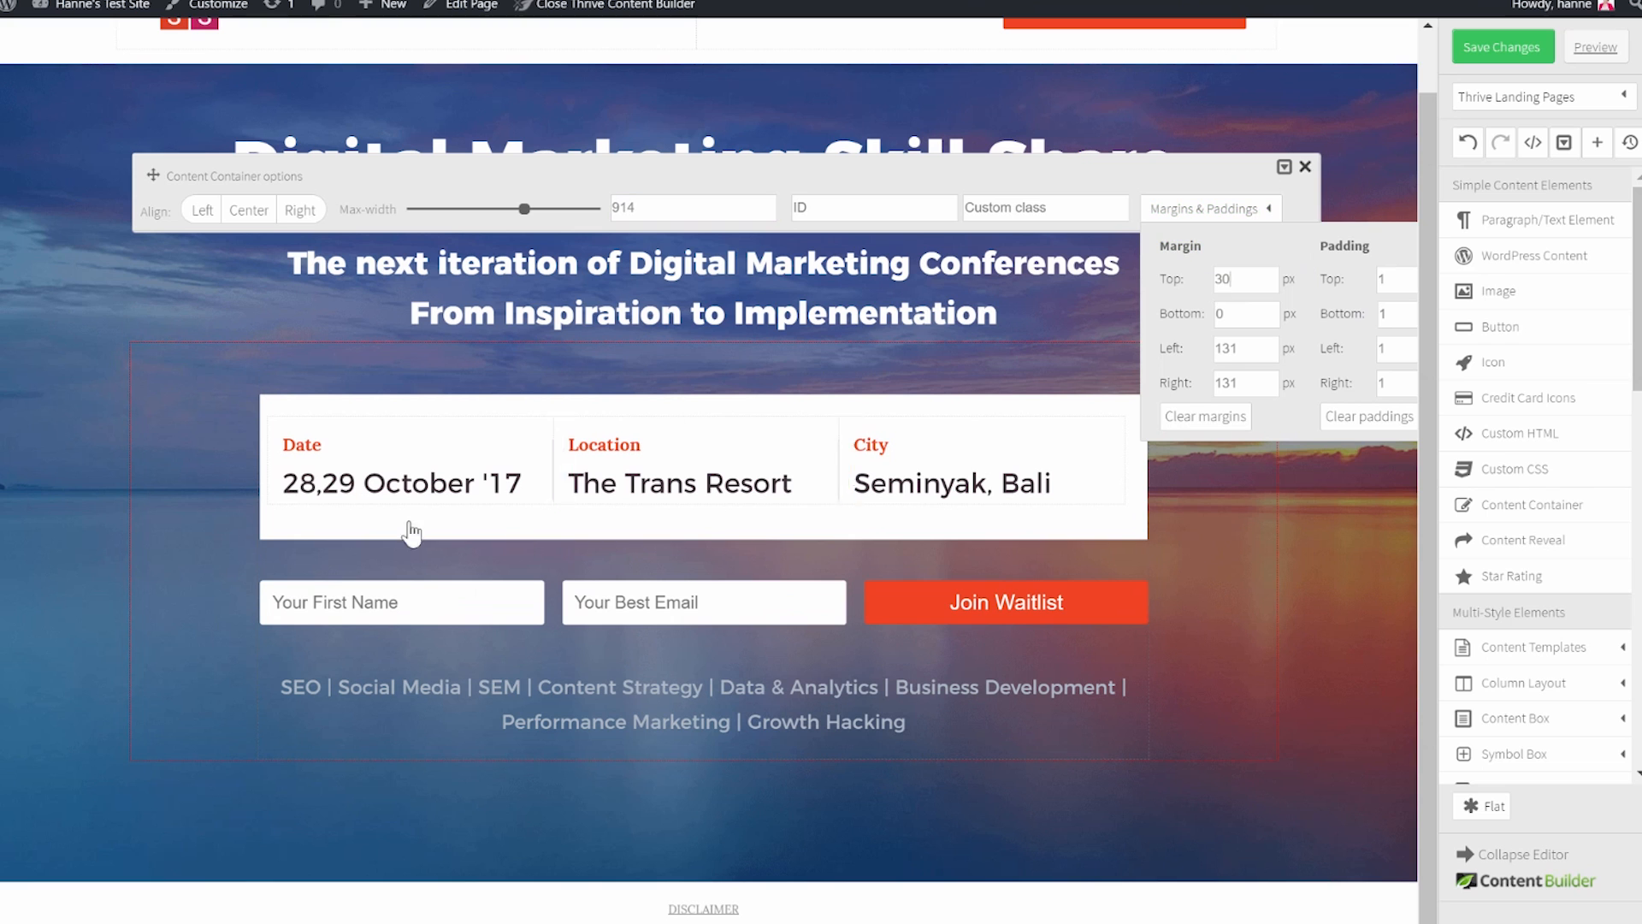
click(1499, 49)
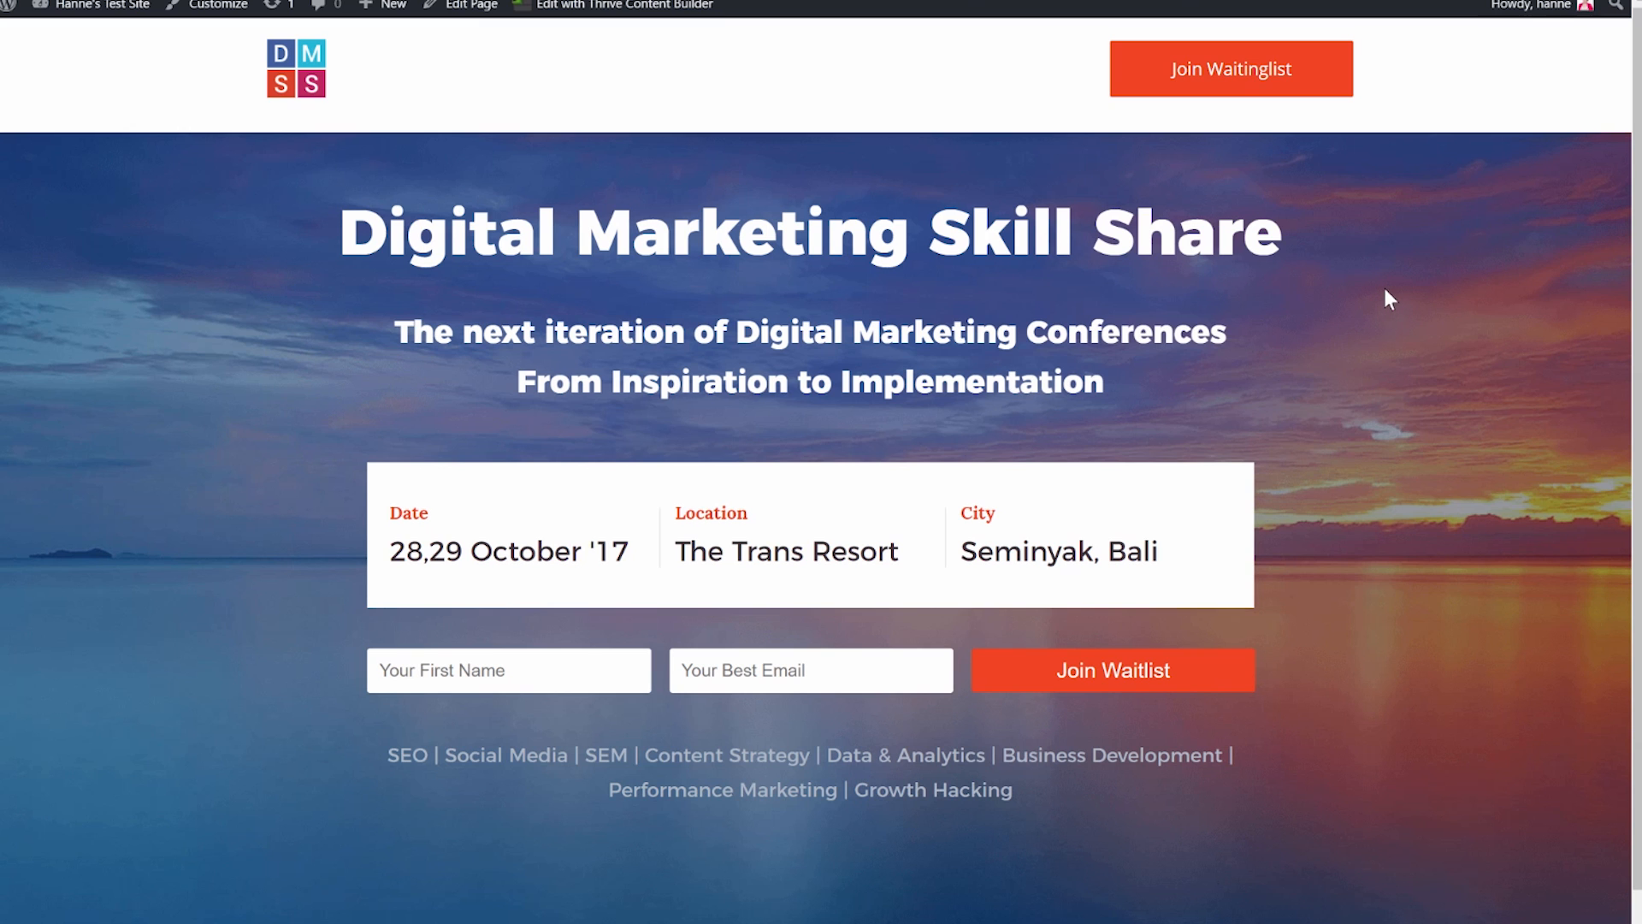
Following the example page, add a page section below the hero and give it the light-blue favourite background colour.
scroll(1531, 279, down, 9)
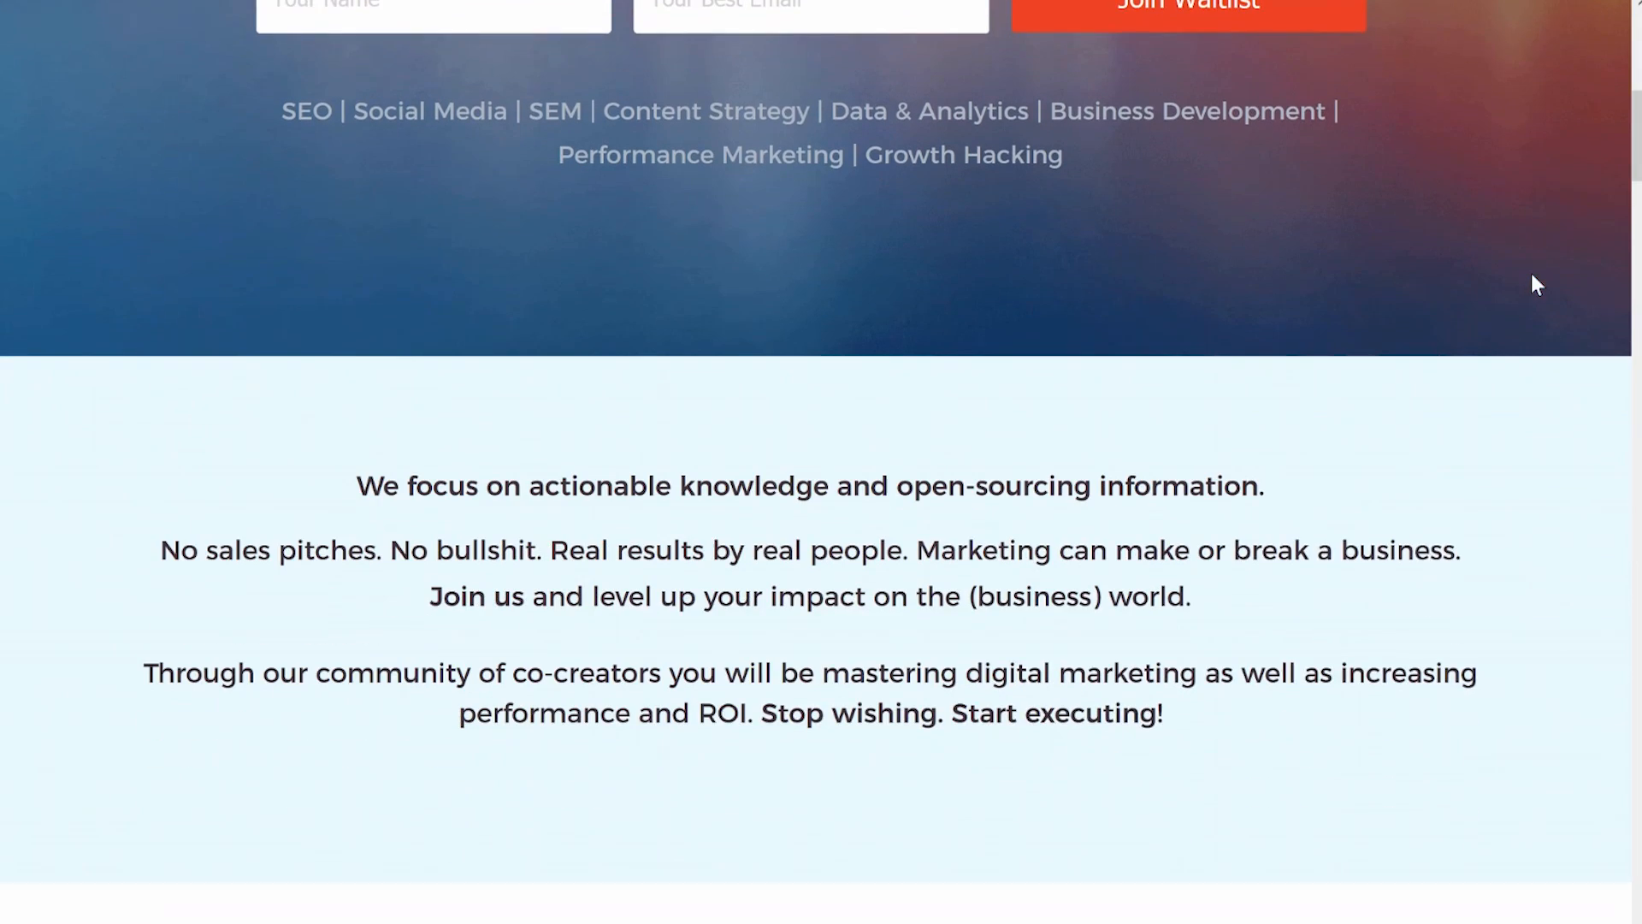
scroll(1536, 286, down, 2)
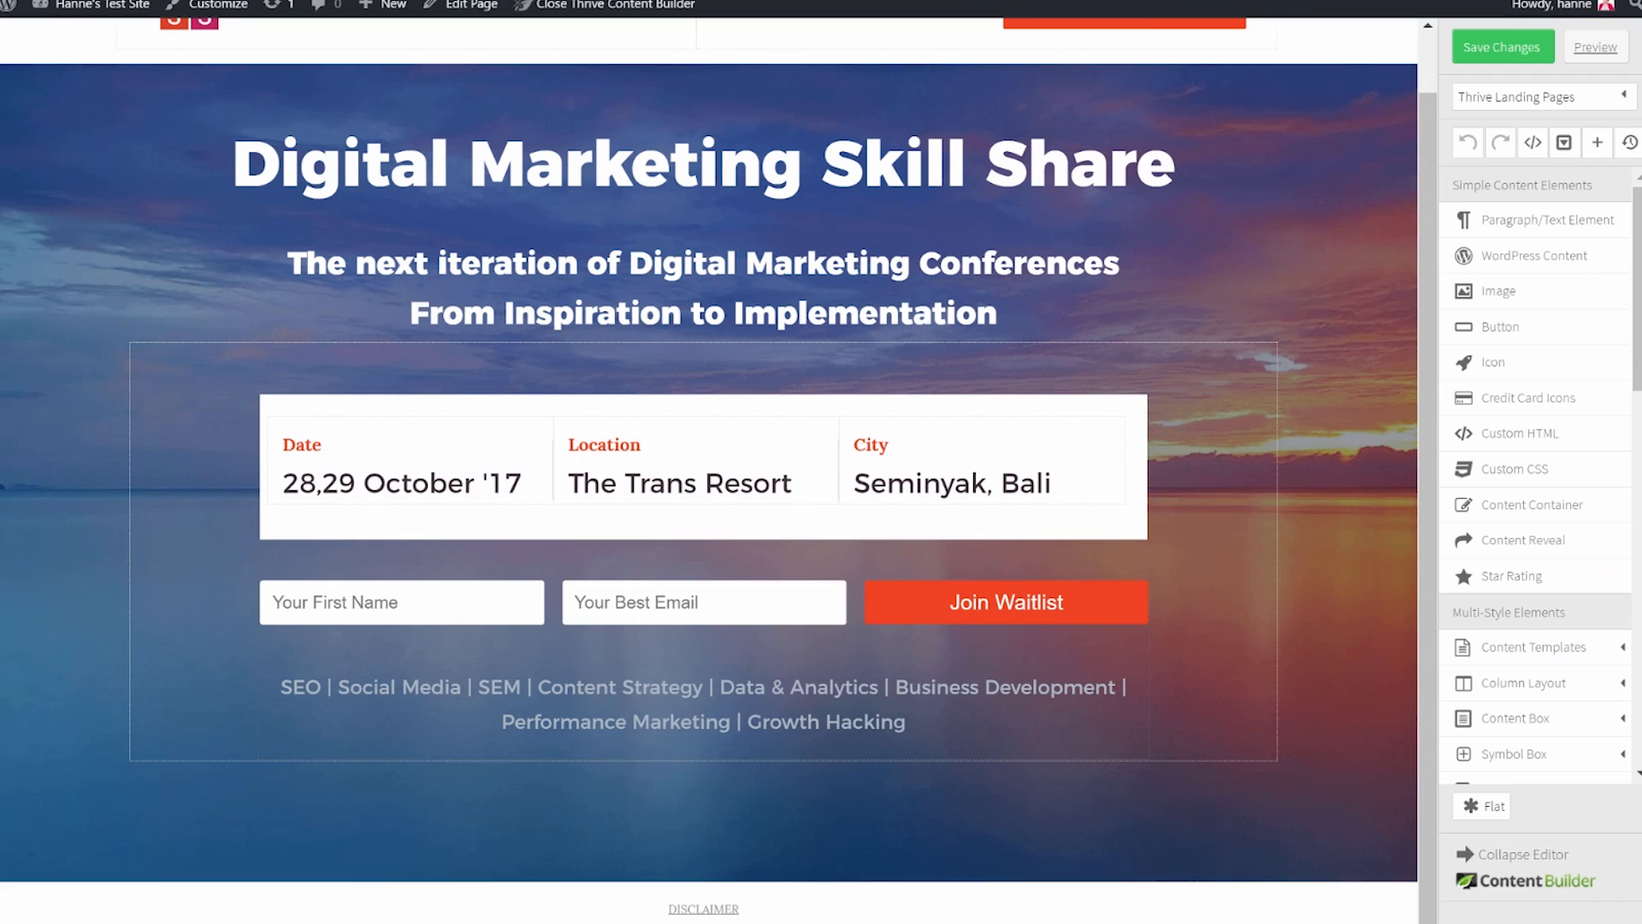
scroll(1514, 708, down, 10)
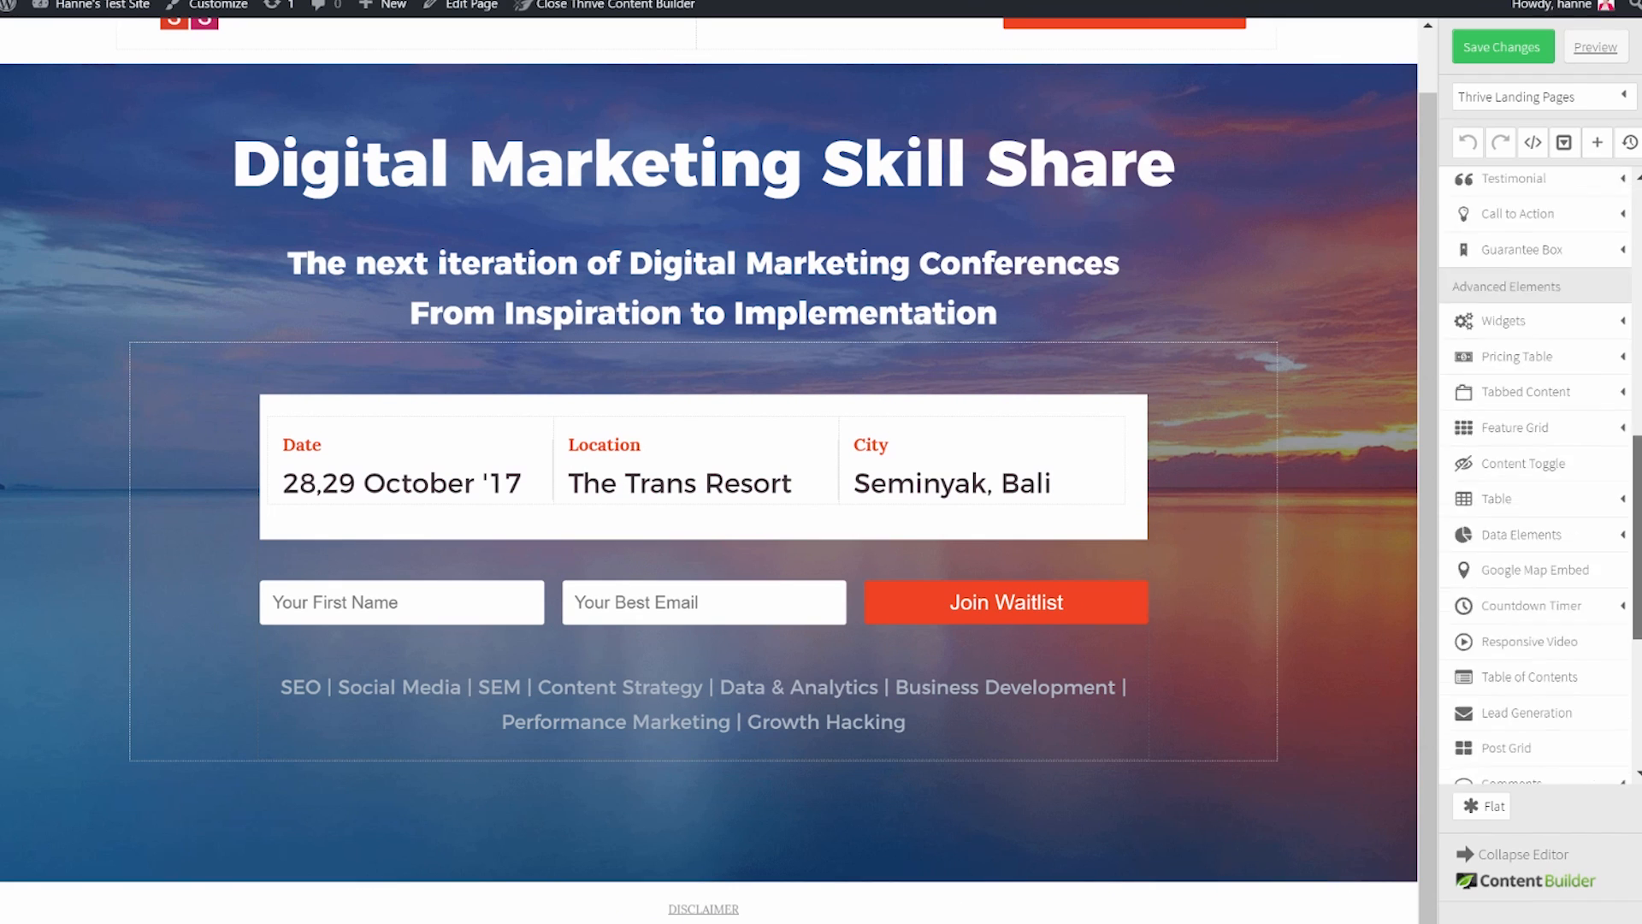
drag(1515, 660, 483, 891)
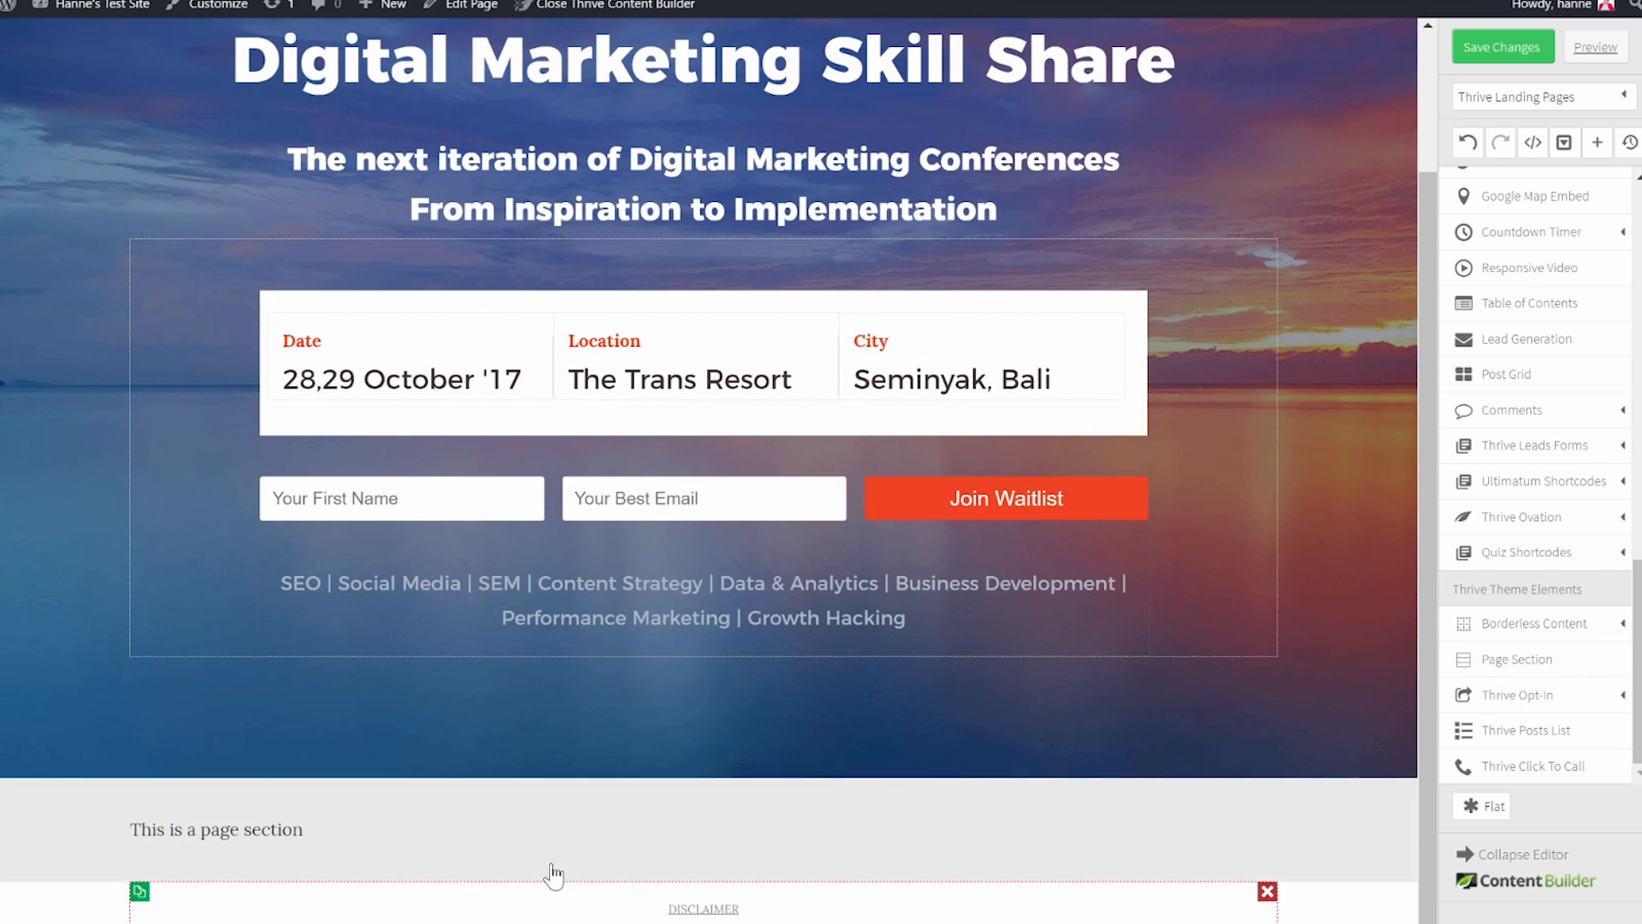
click(56, 813)
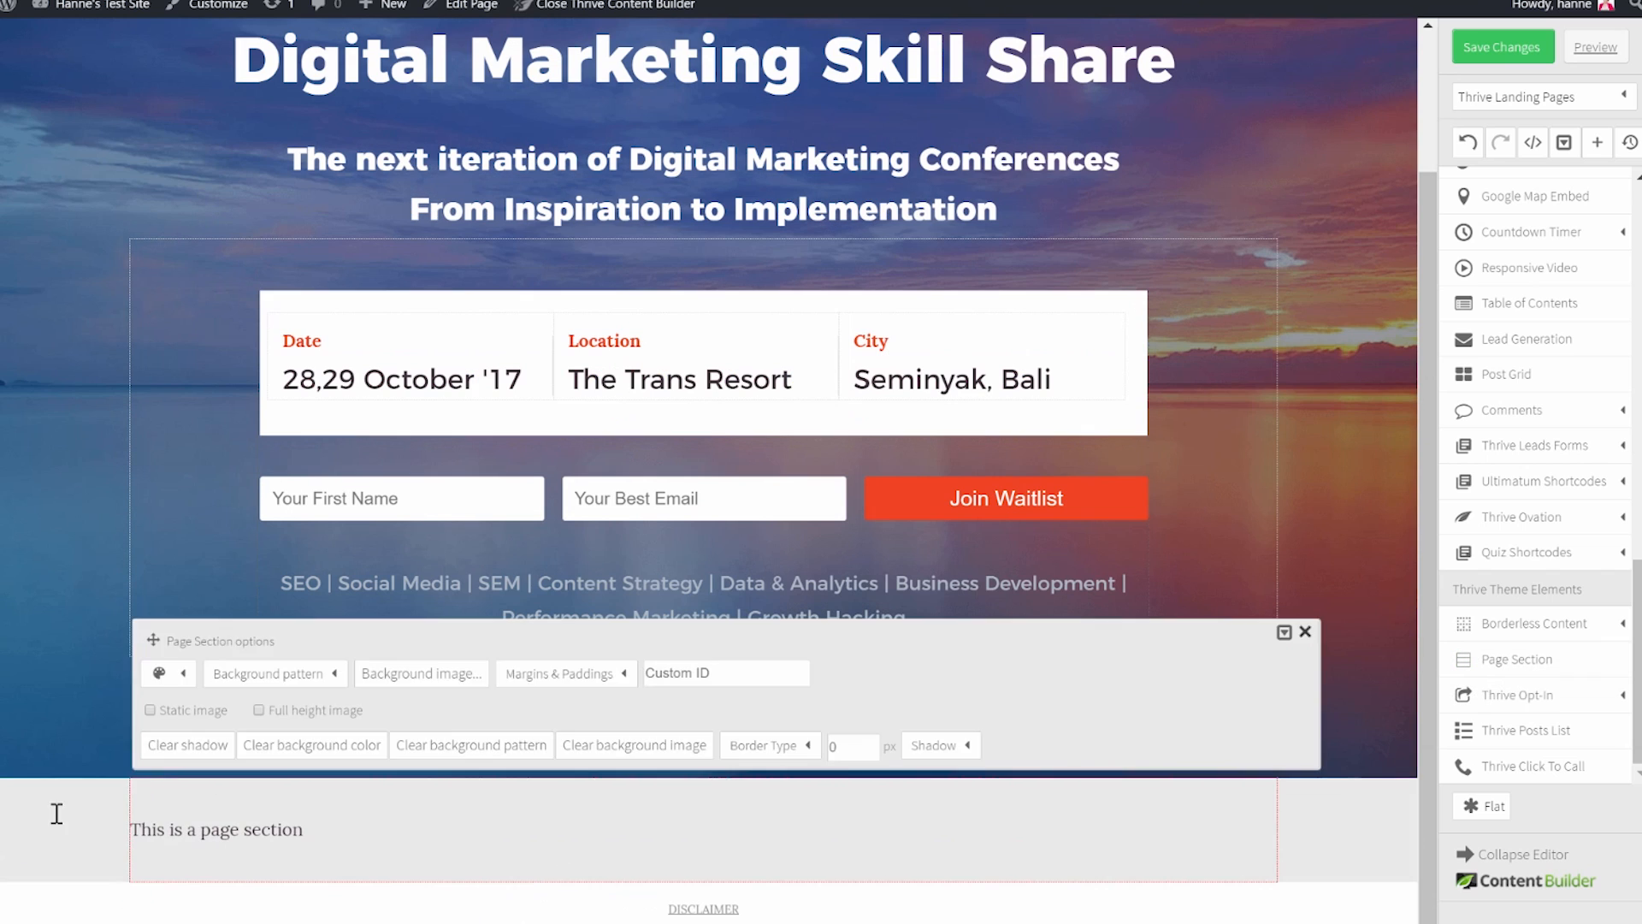
click(183, 673)
click(254, 742)
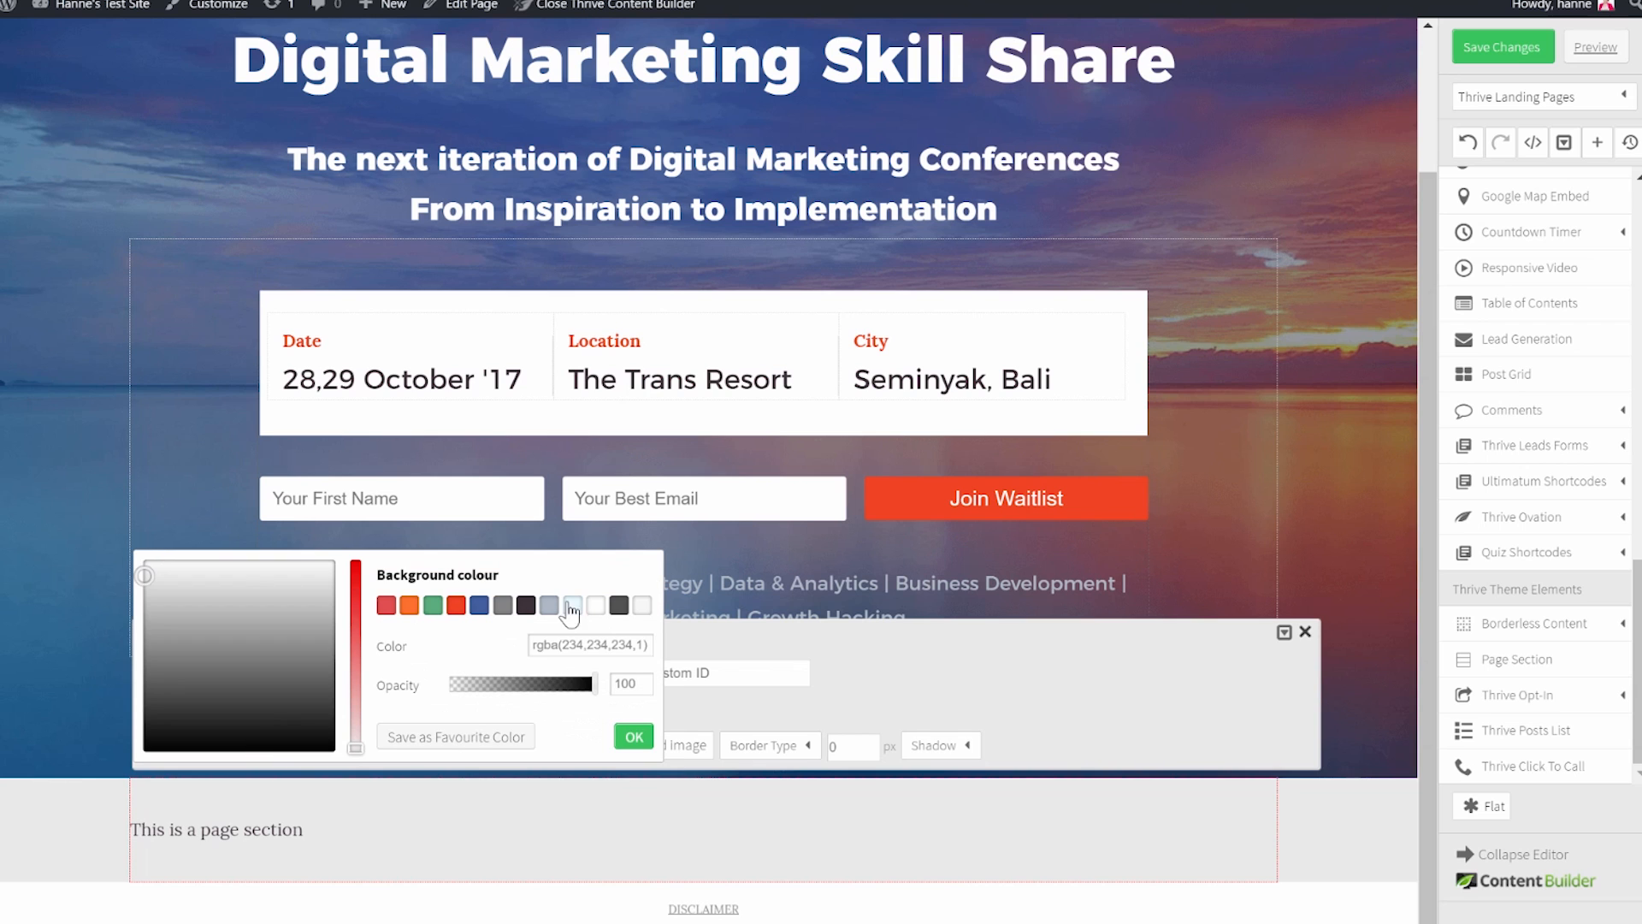
click(572, 605)
click(634, 736)
Replace the new section's text with "We focus on actionable knowledge and open-sourcing information." and set its font size to 22 px.
drag(304, 830, 131, 835)
text(We focus on actionable knowledge and open-sourcing information.)
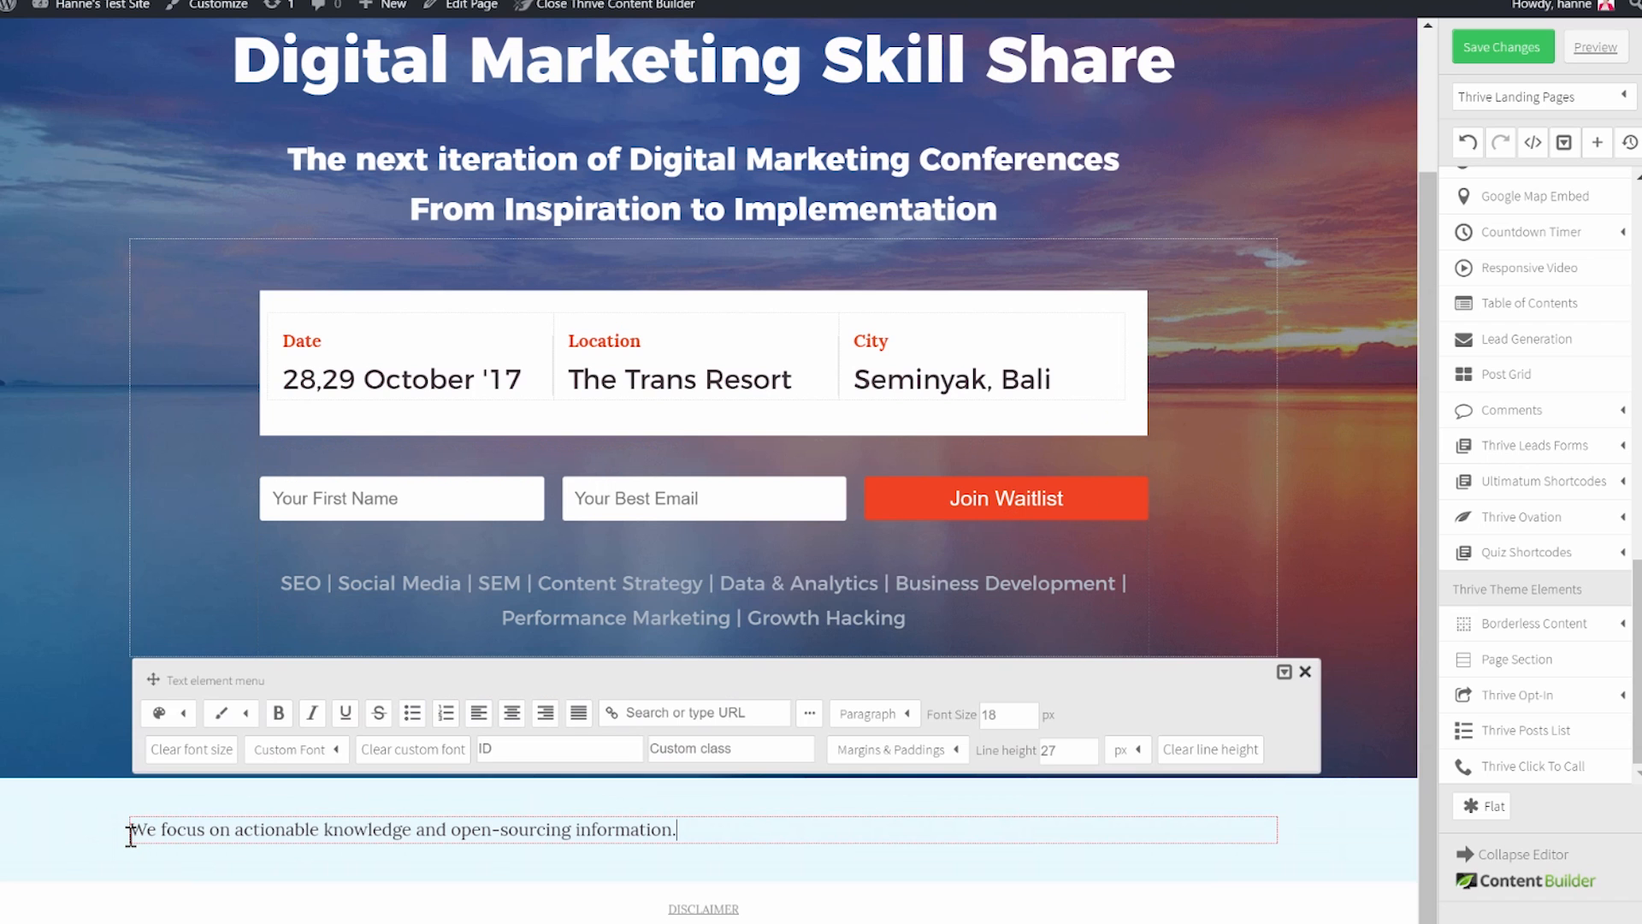
double_click(1009, 714)
text(22)
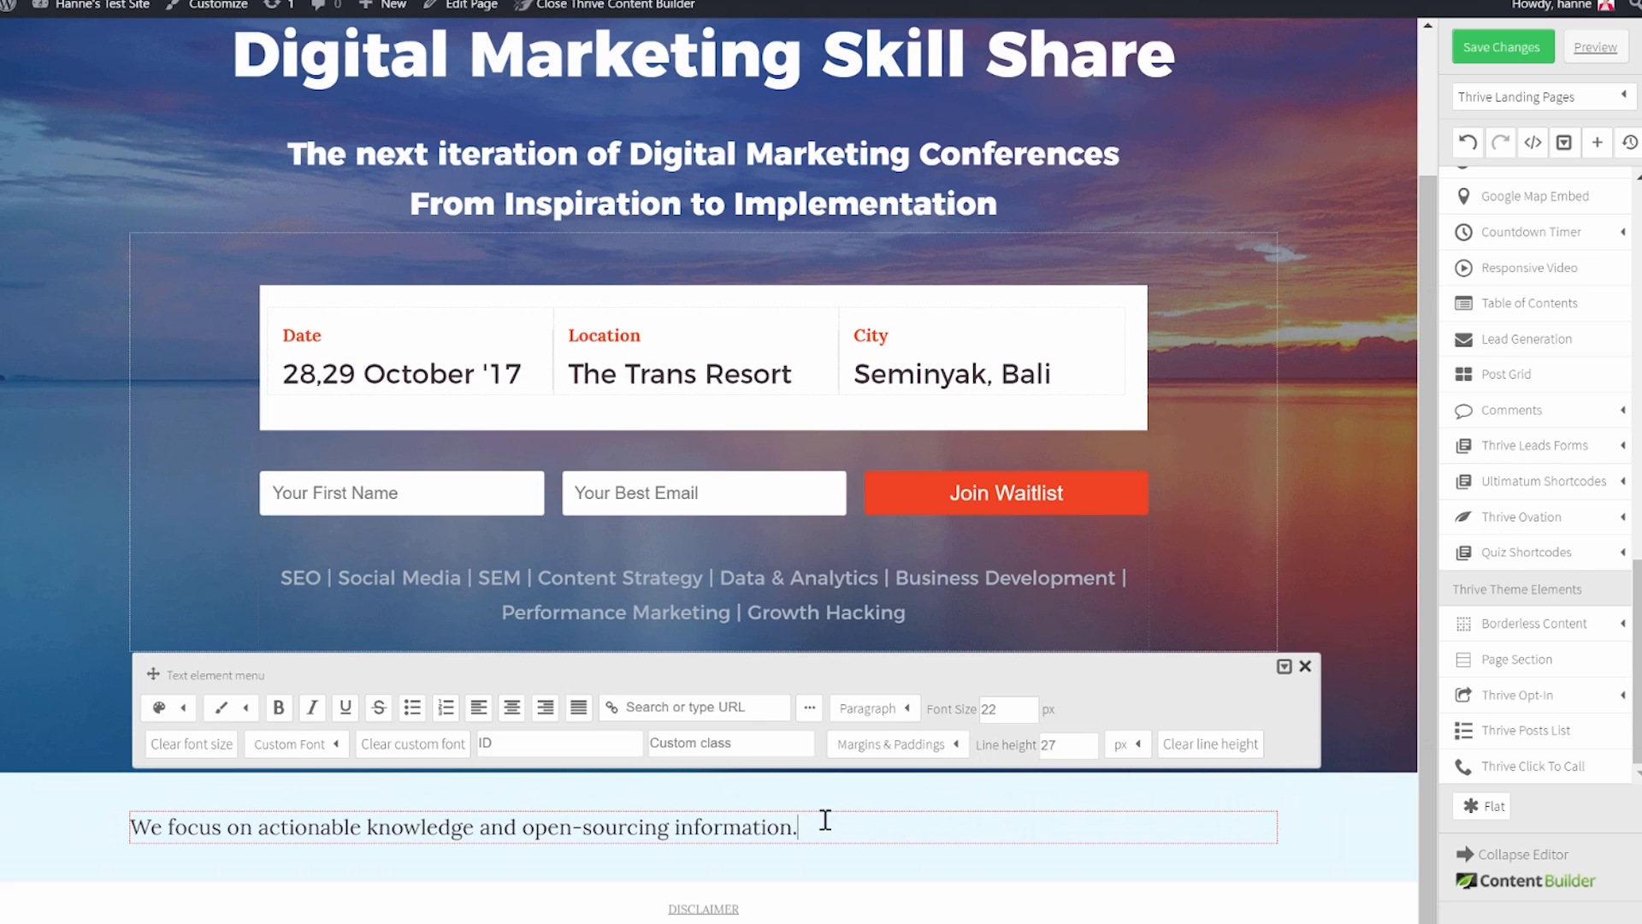
Apply the lightest Montserrat 1.6em custom font to the new section's sentence and centre it.
drag(133, 827, 859, 819)
click(310, 743)
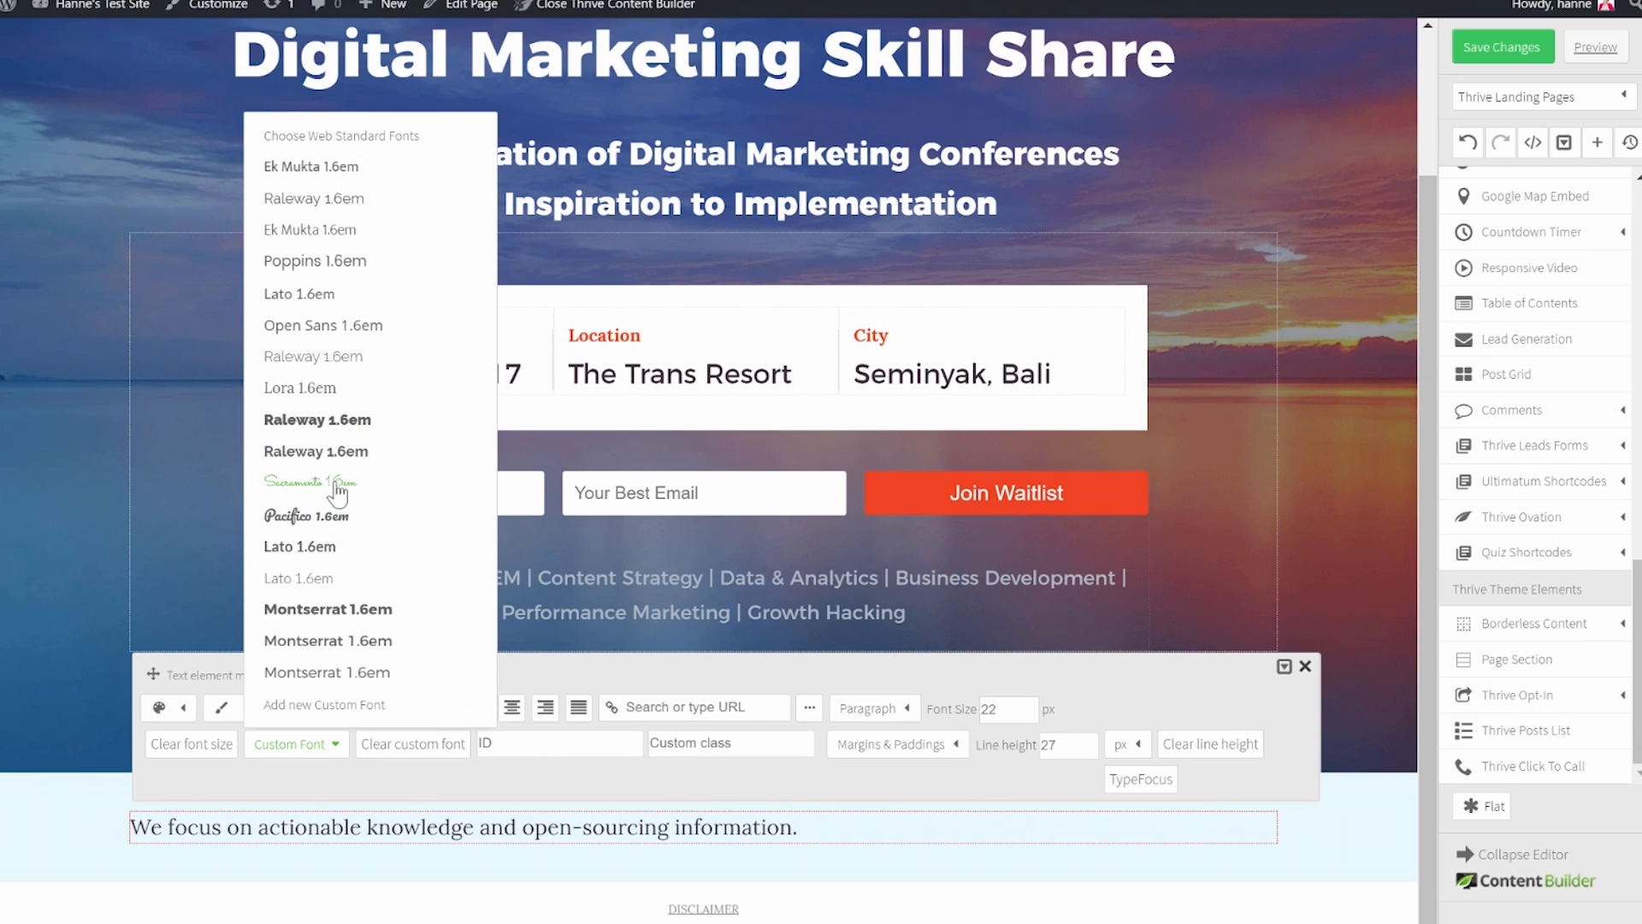
click(321, 674)
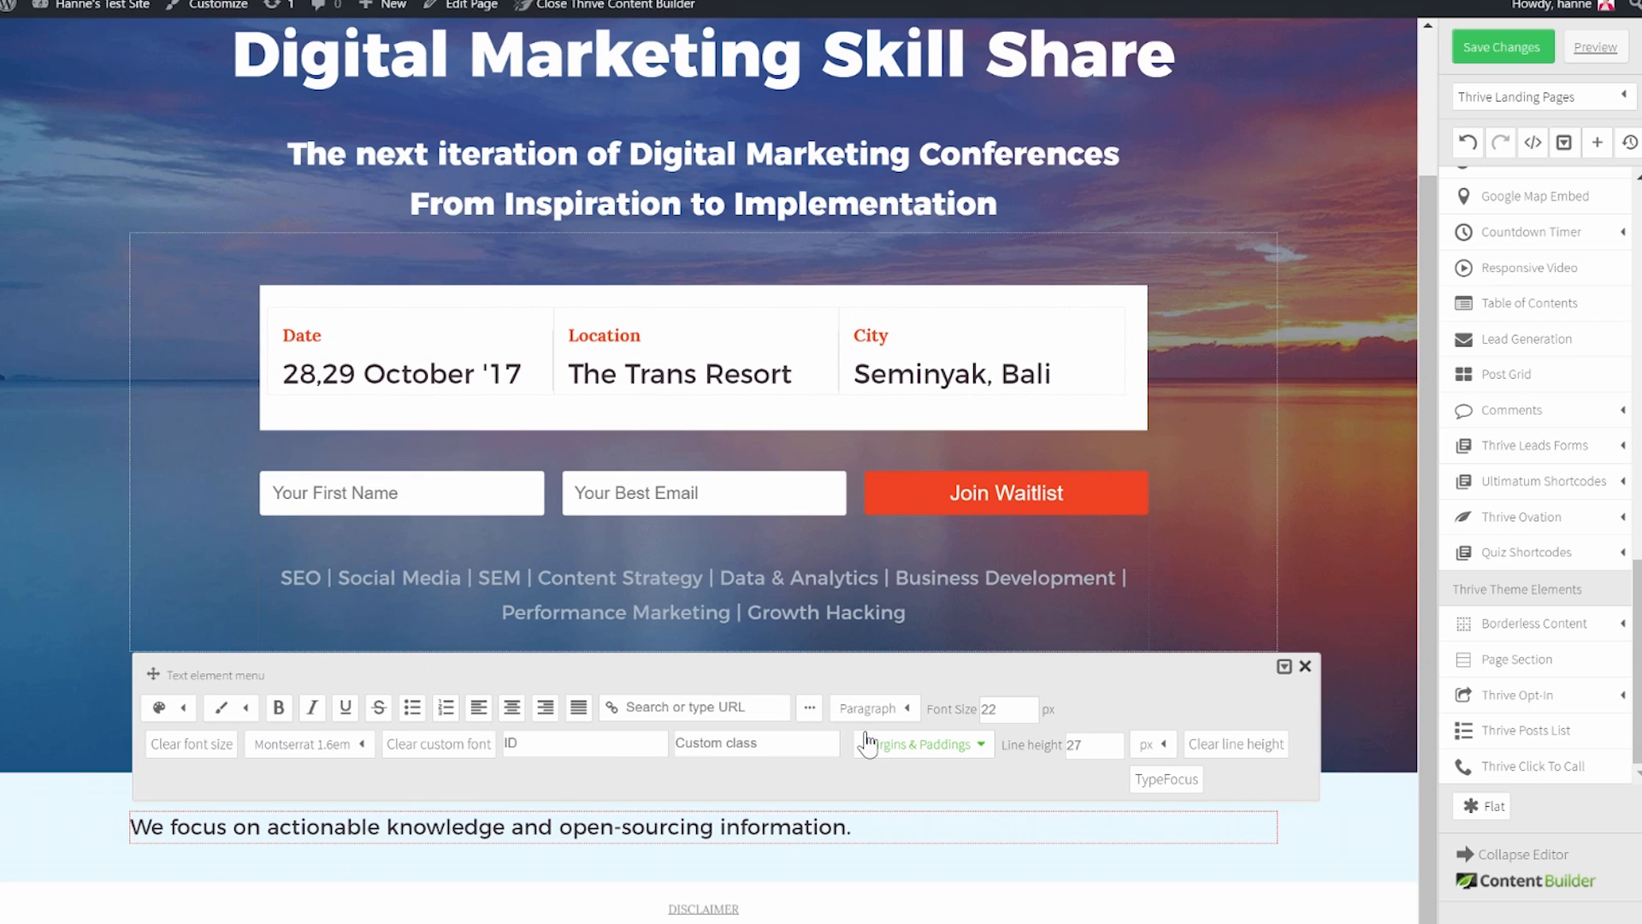
click(514, 708)
drag(205, 674, 205, 518)
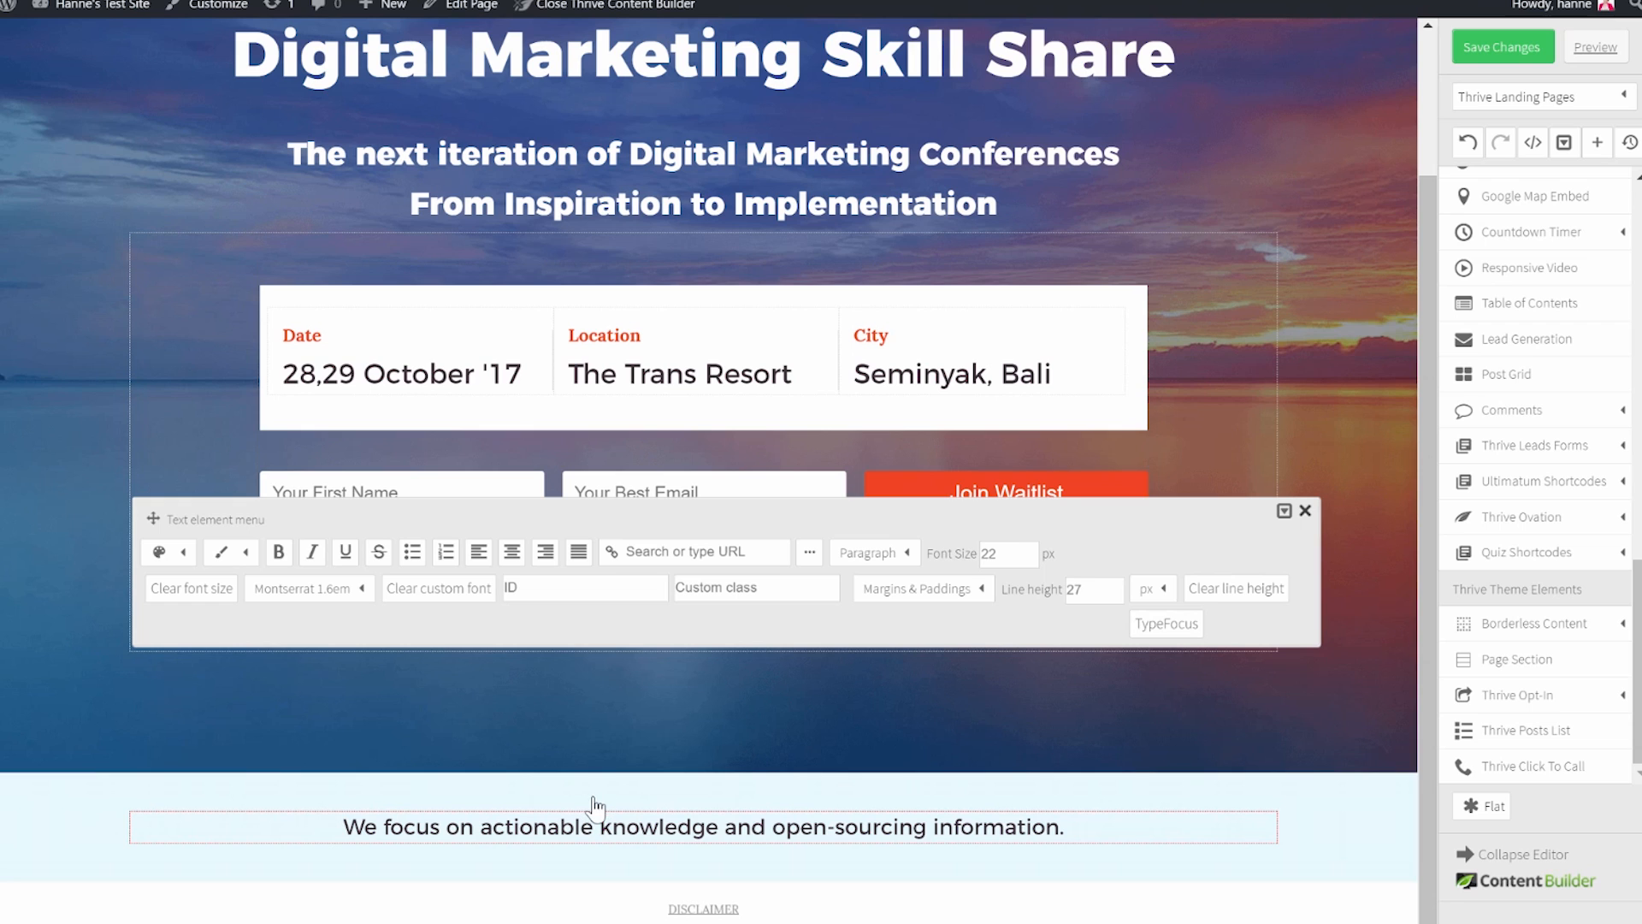
Set the top margin of the sentence in the light-blue section to 70 px.
click(920, 603)
drag(947, 660, 870, 660)
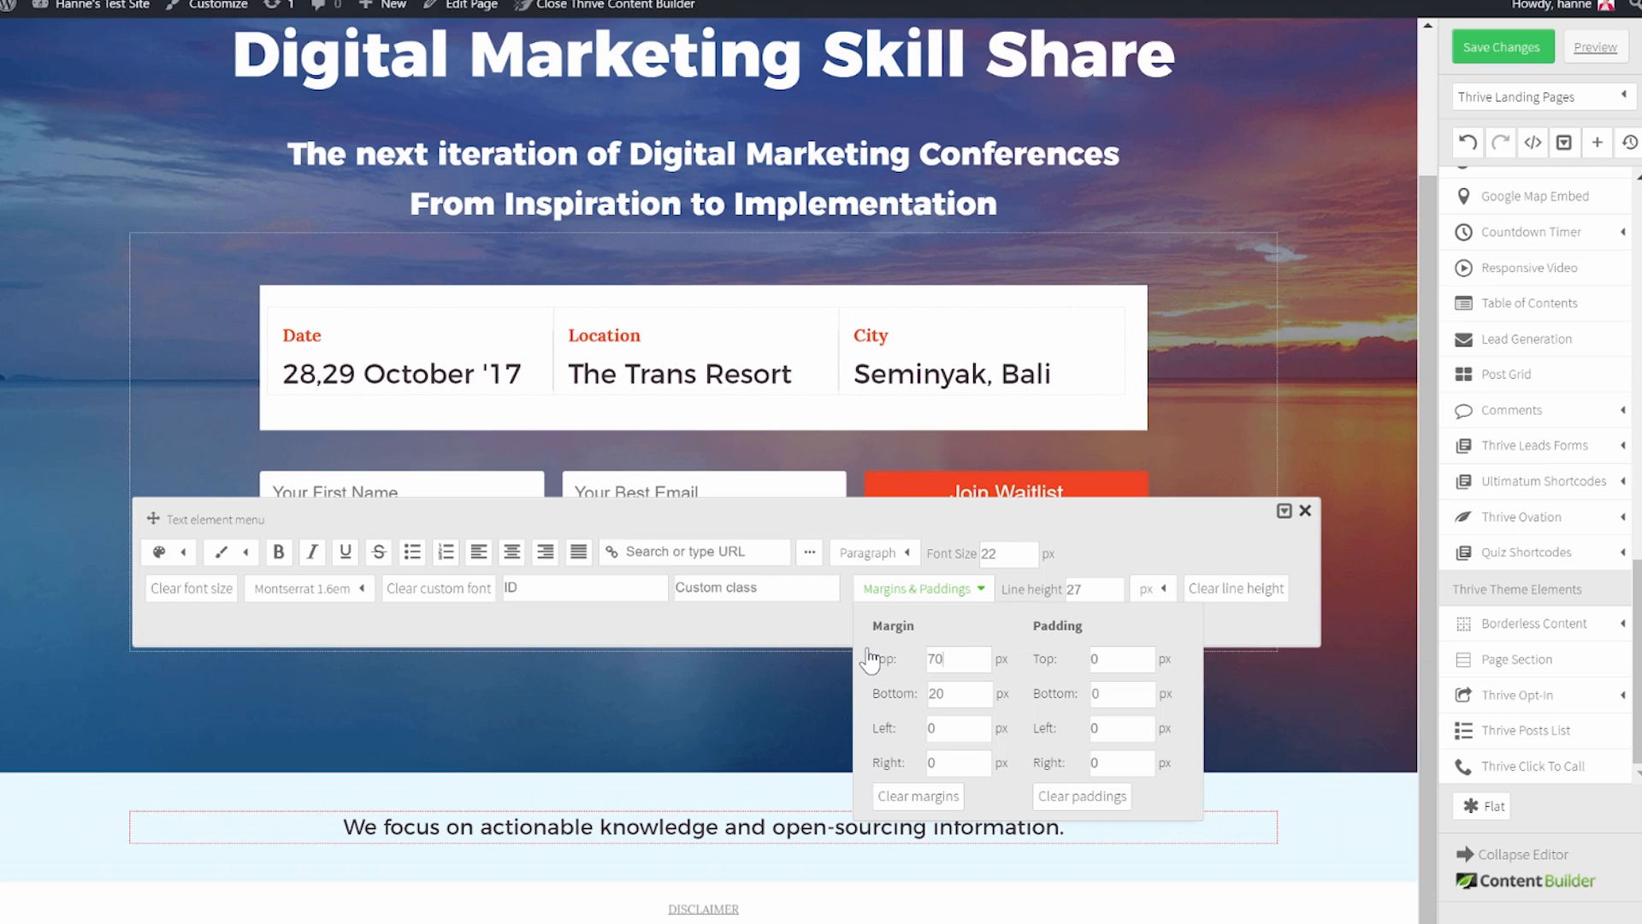
click(829, 841)
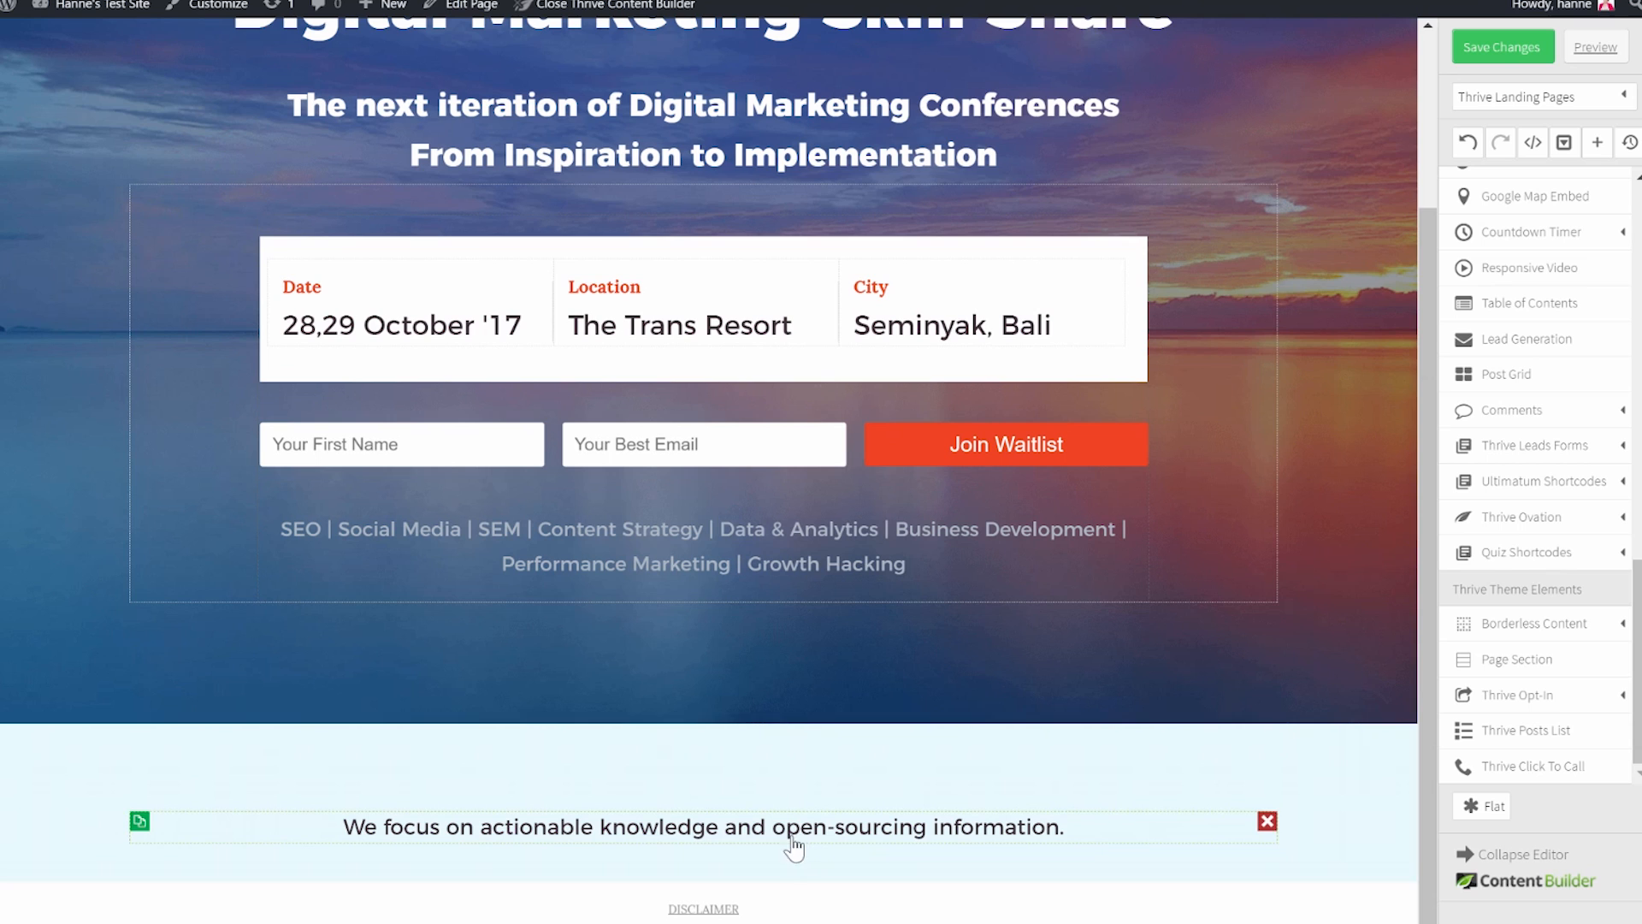
Duplicate the "We focus on actionable knowledge" sentence three times within the light-blue section.
click(140, 822)
click(140, 822)
click(140, 823)
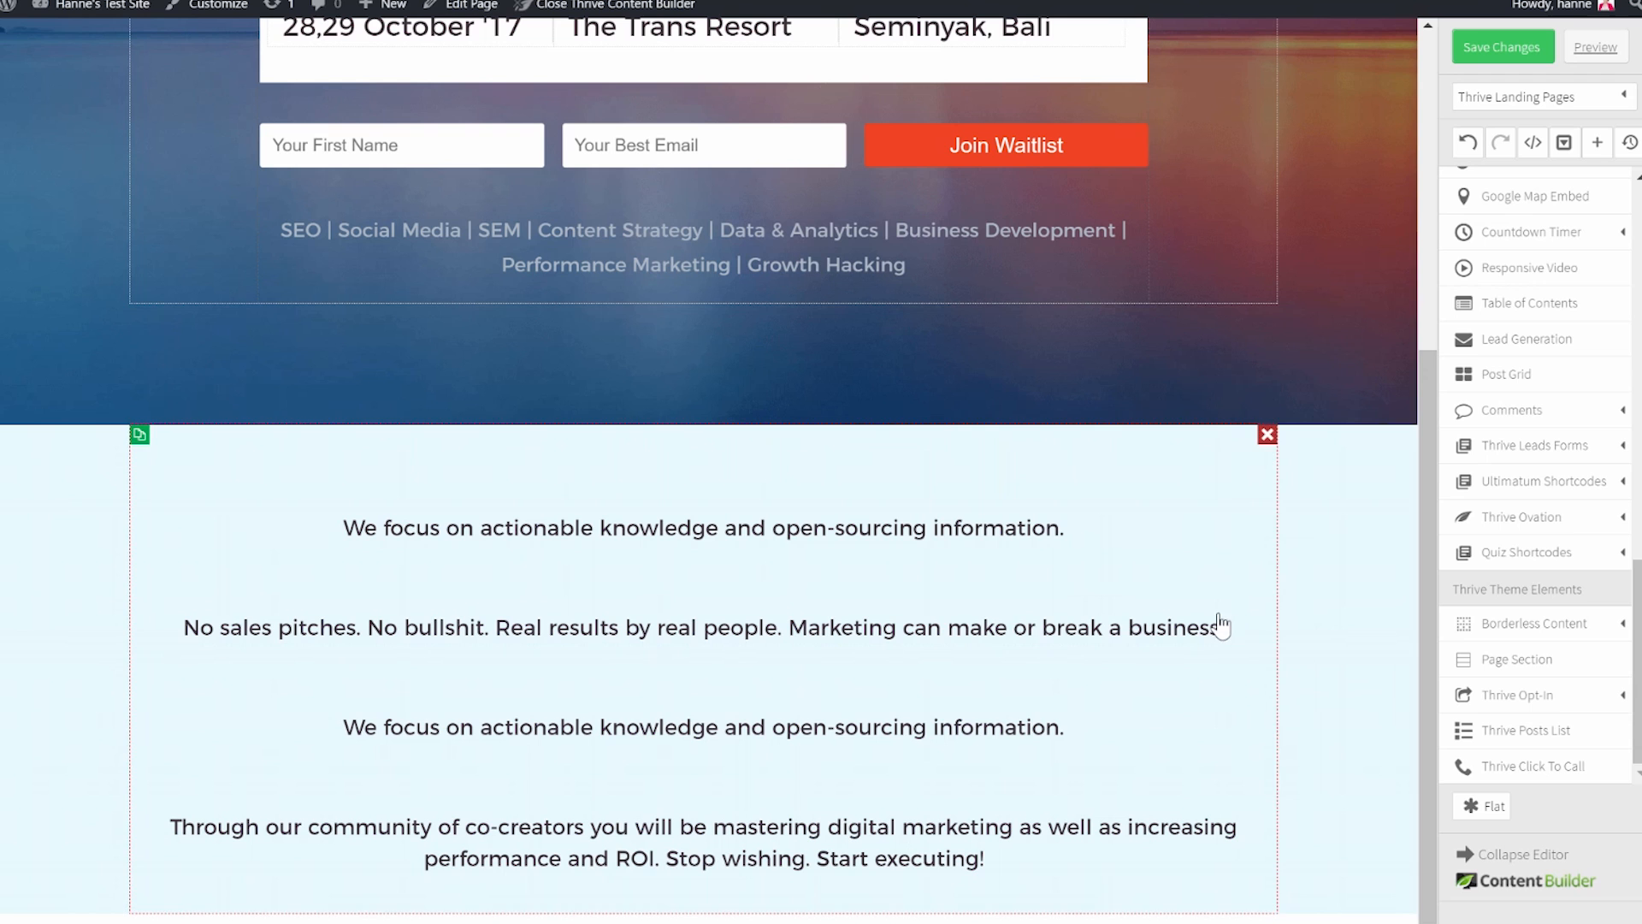
Set the "No sales pitches" line's top margin to 20 px and its bottom margin to 5 px.
click(832, 633)
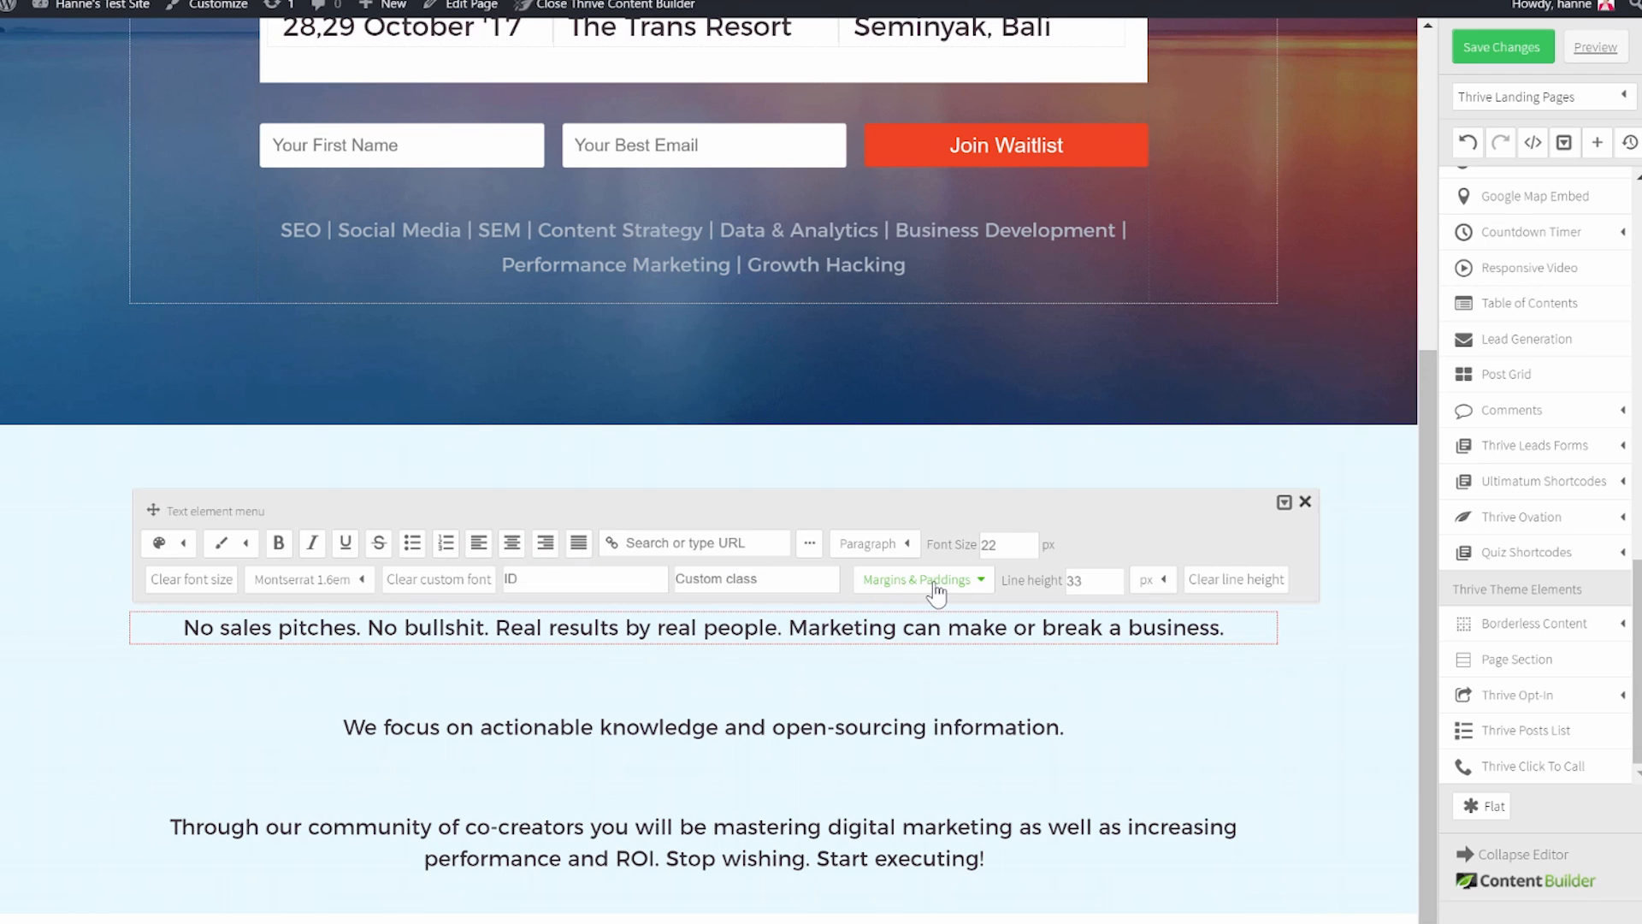
click(954, 581)
click(969, 650)
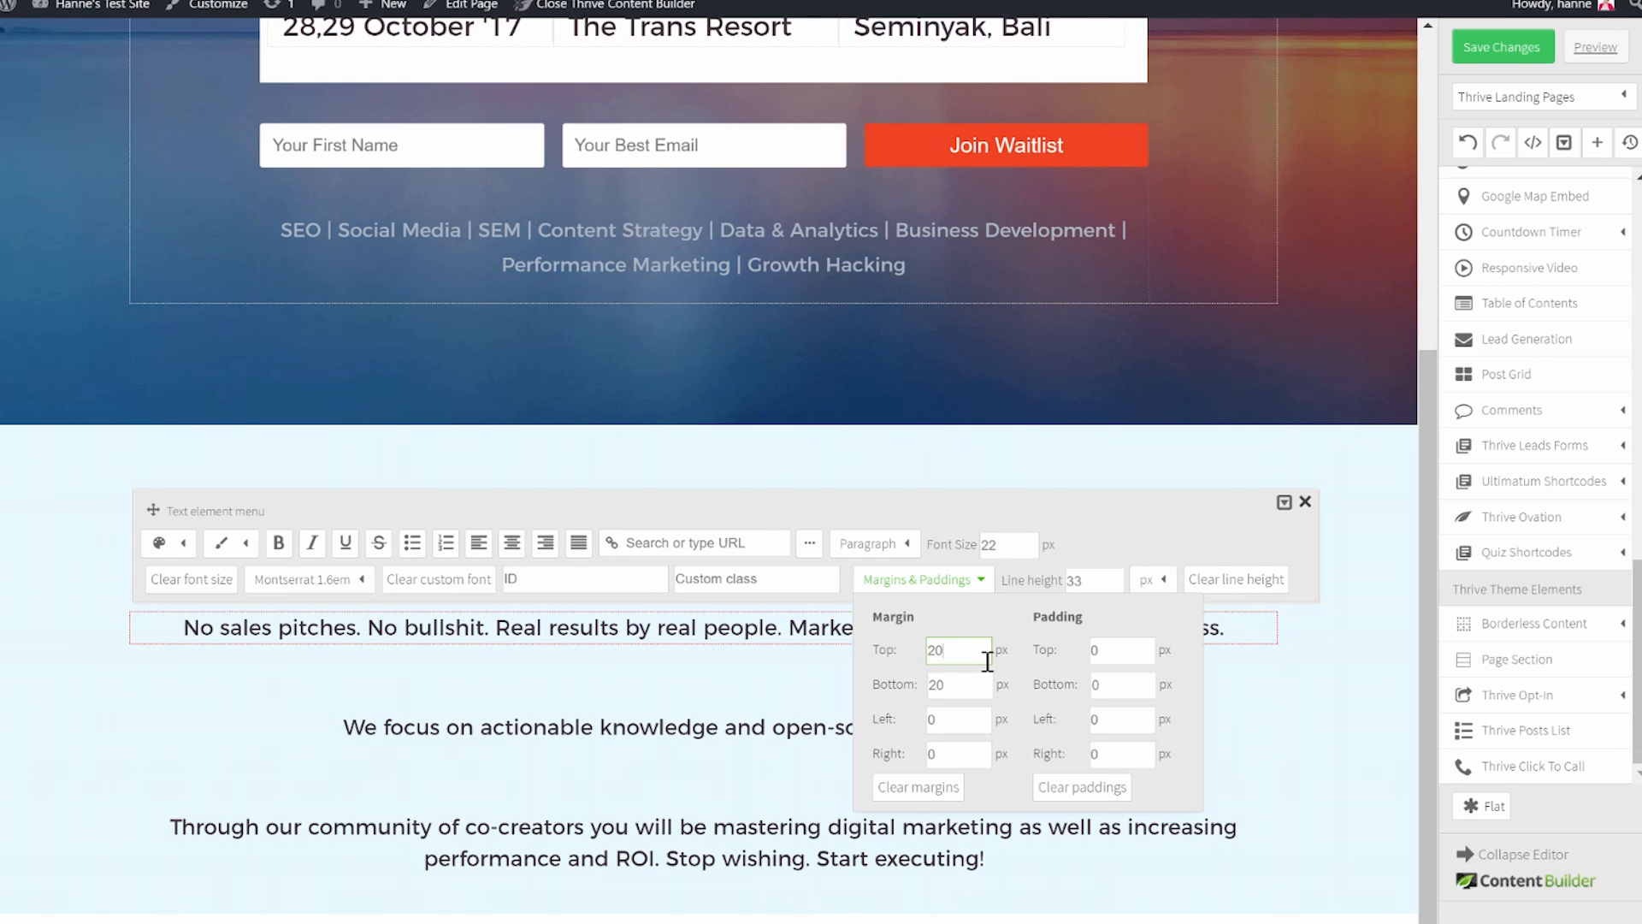
double_click(936, 684)
text(5)
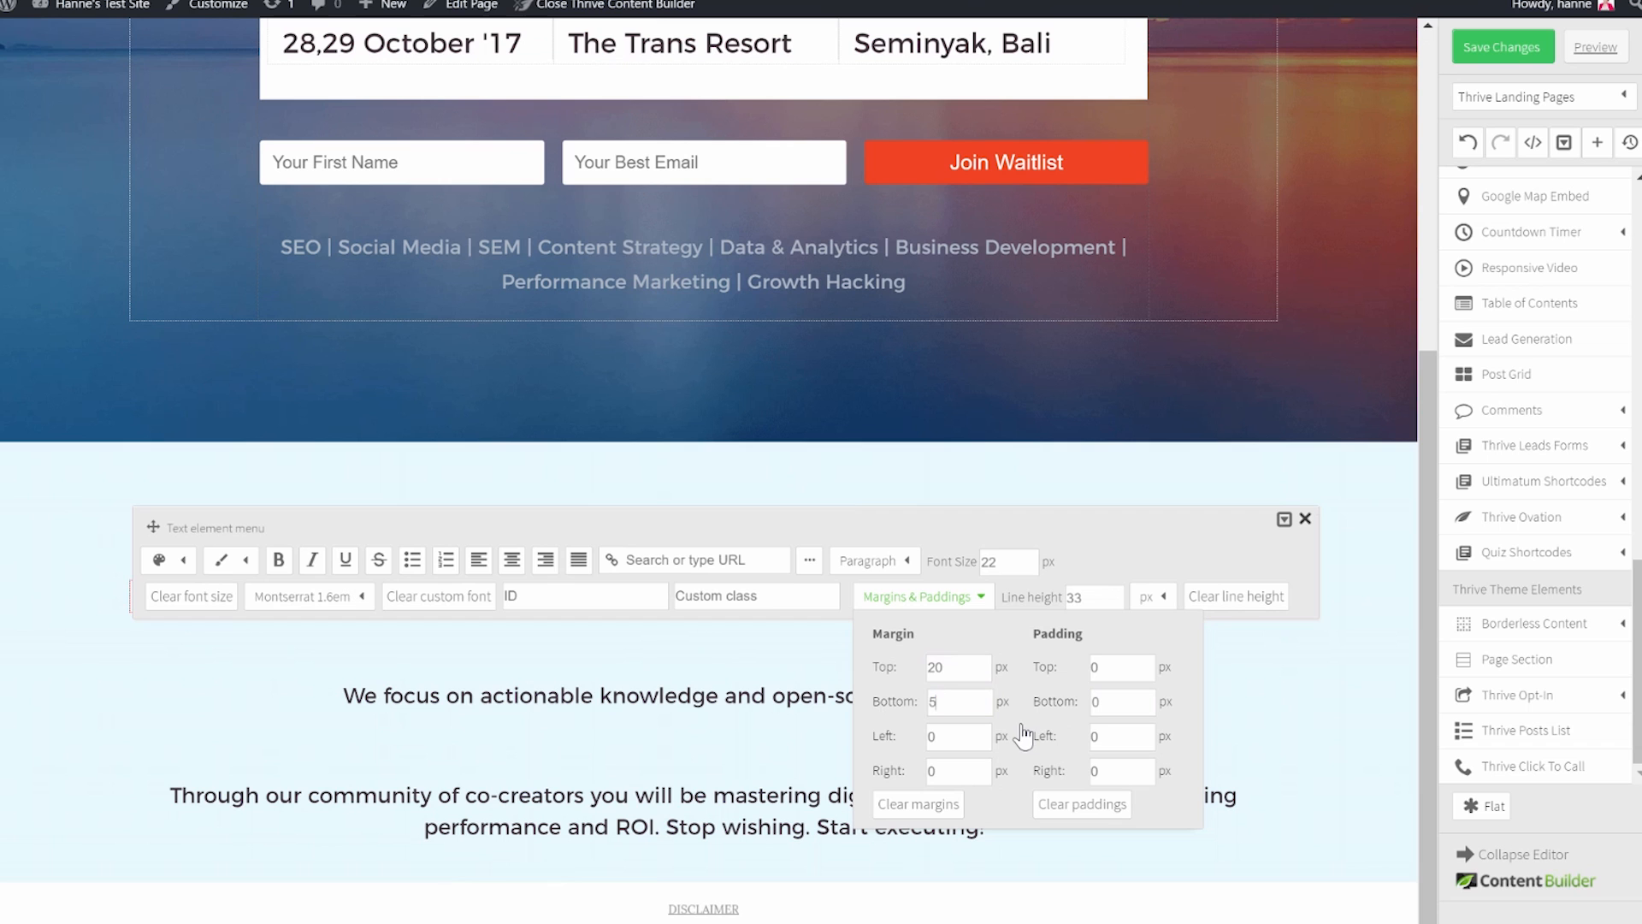
click(335, 714)
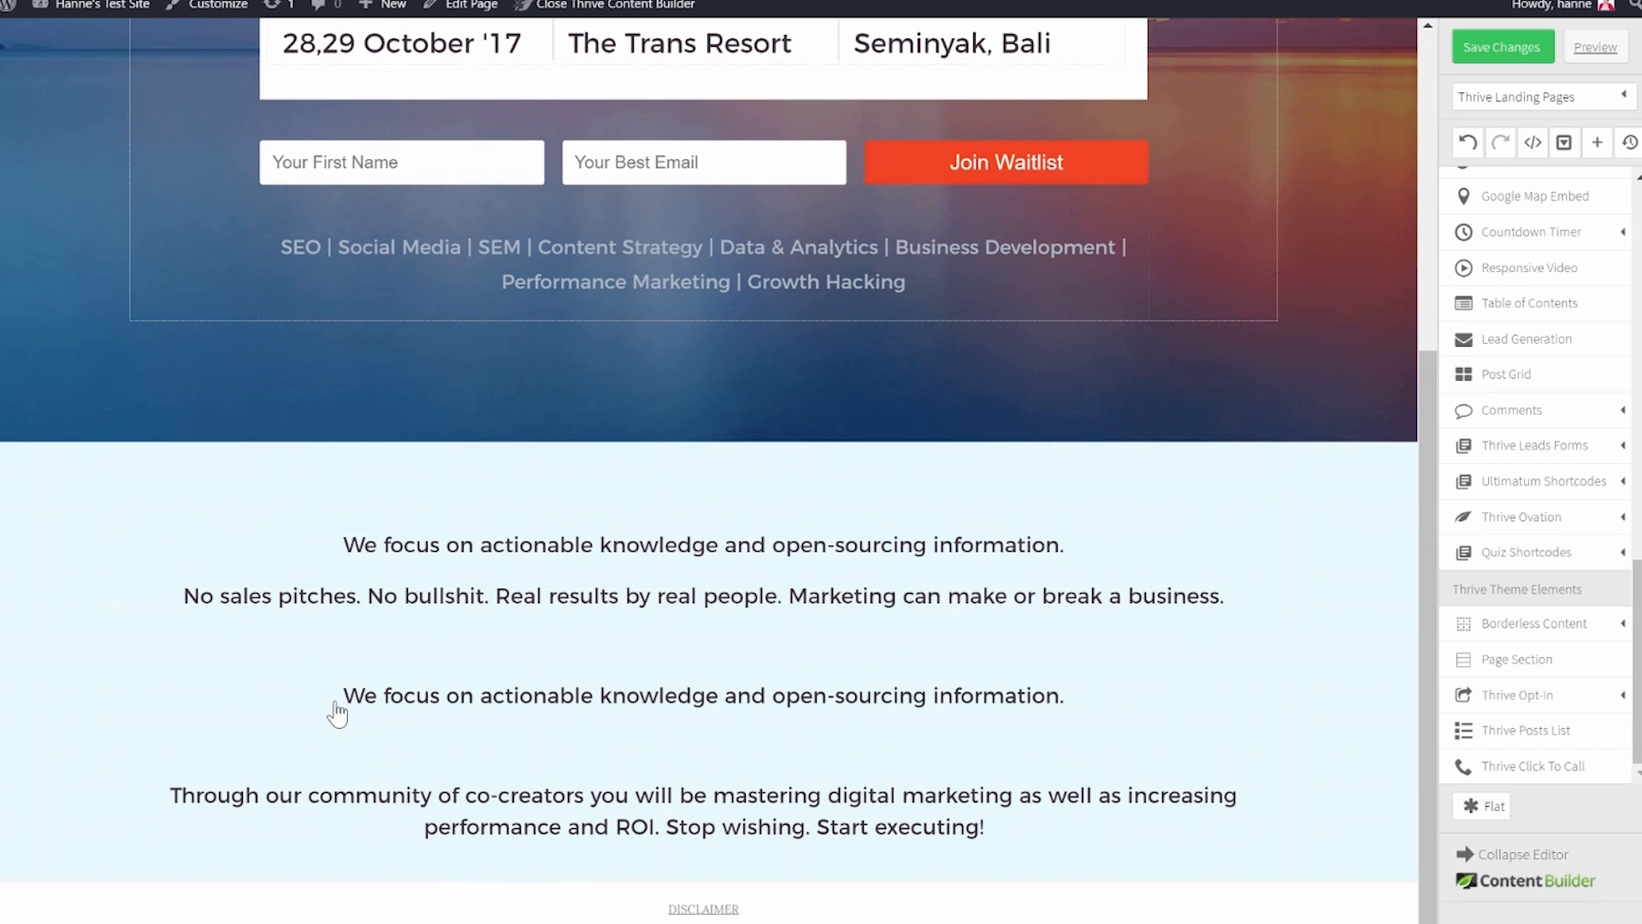
Set the top margin of the third line in the light-blue section to 5 px.
click(644, 708)
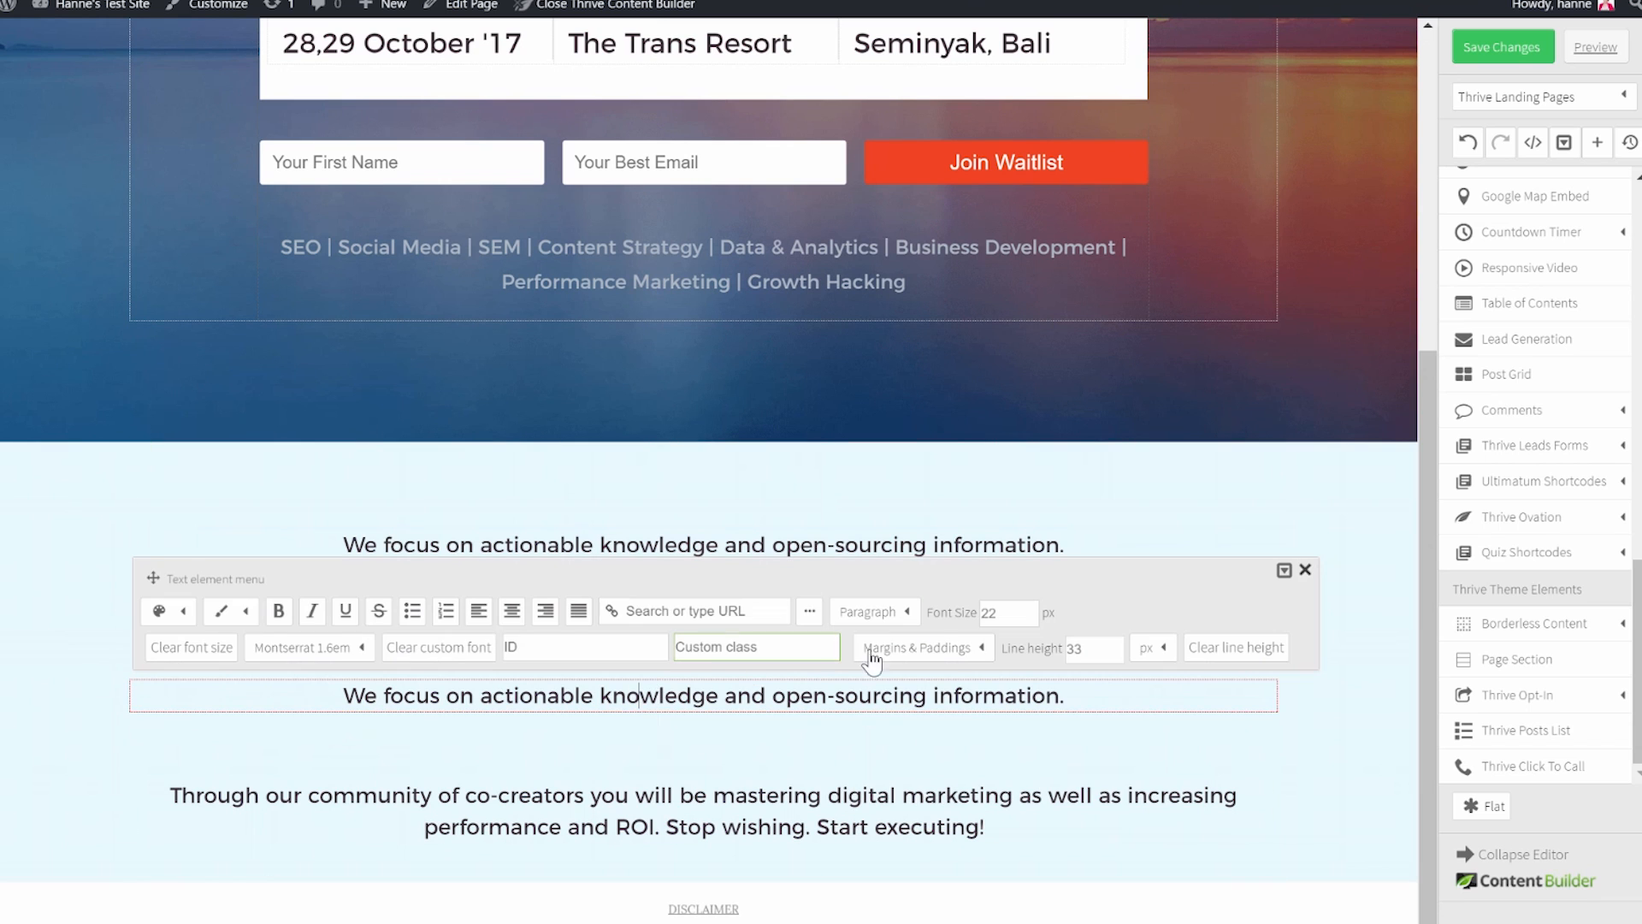
click(941, 650)
click(945, 717)
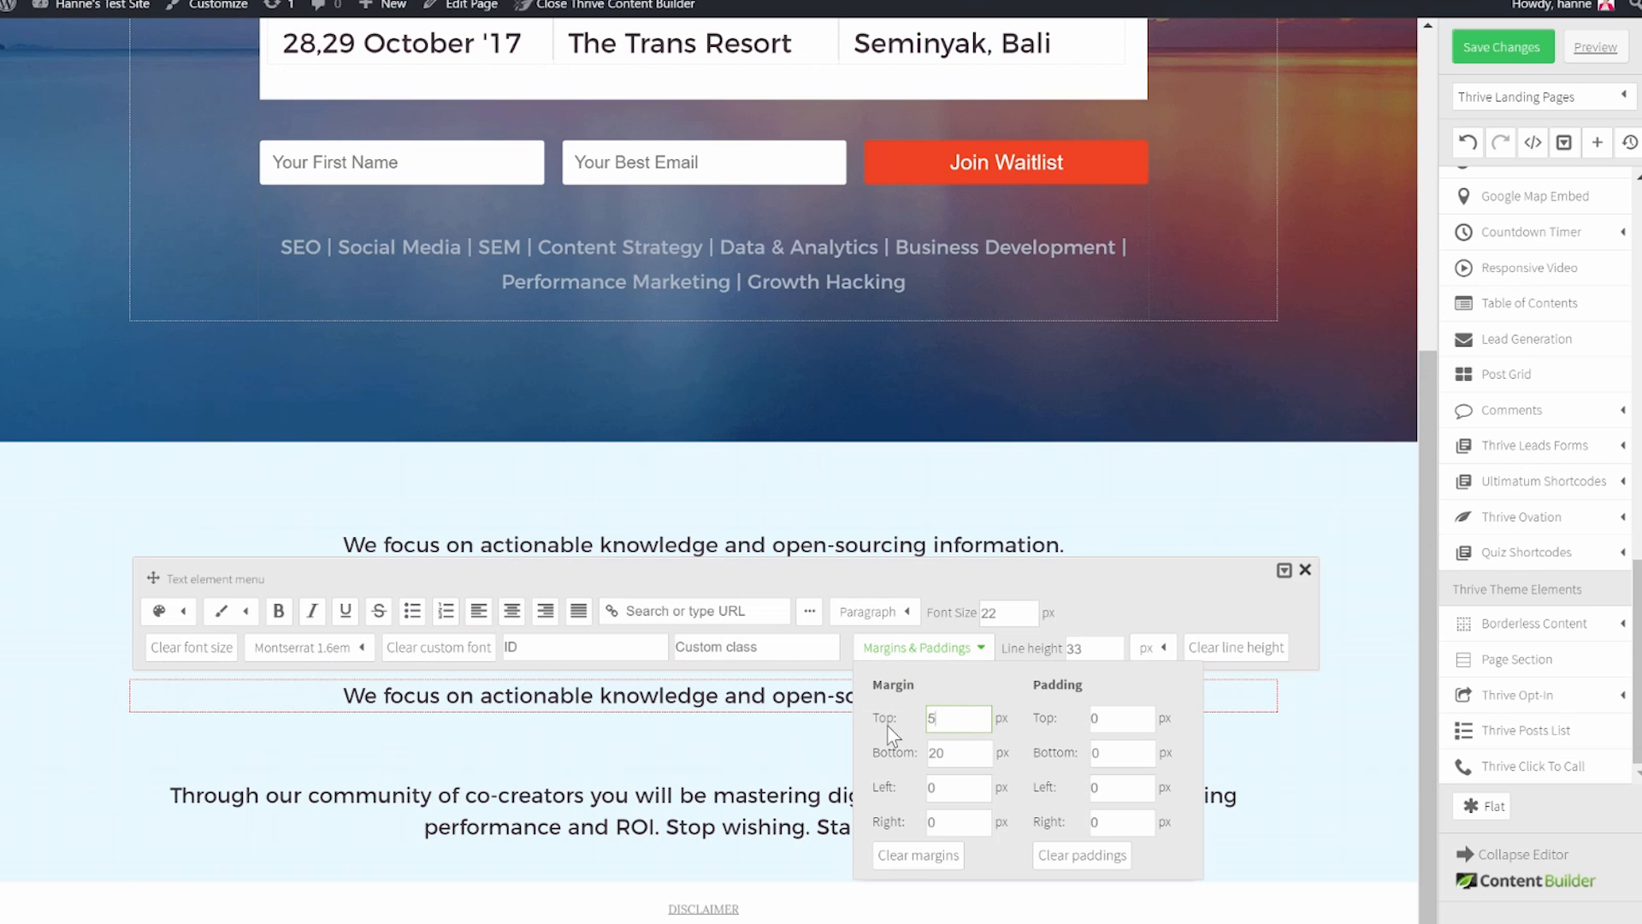
click(886, 726)
click(599, 788)
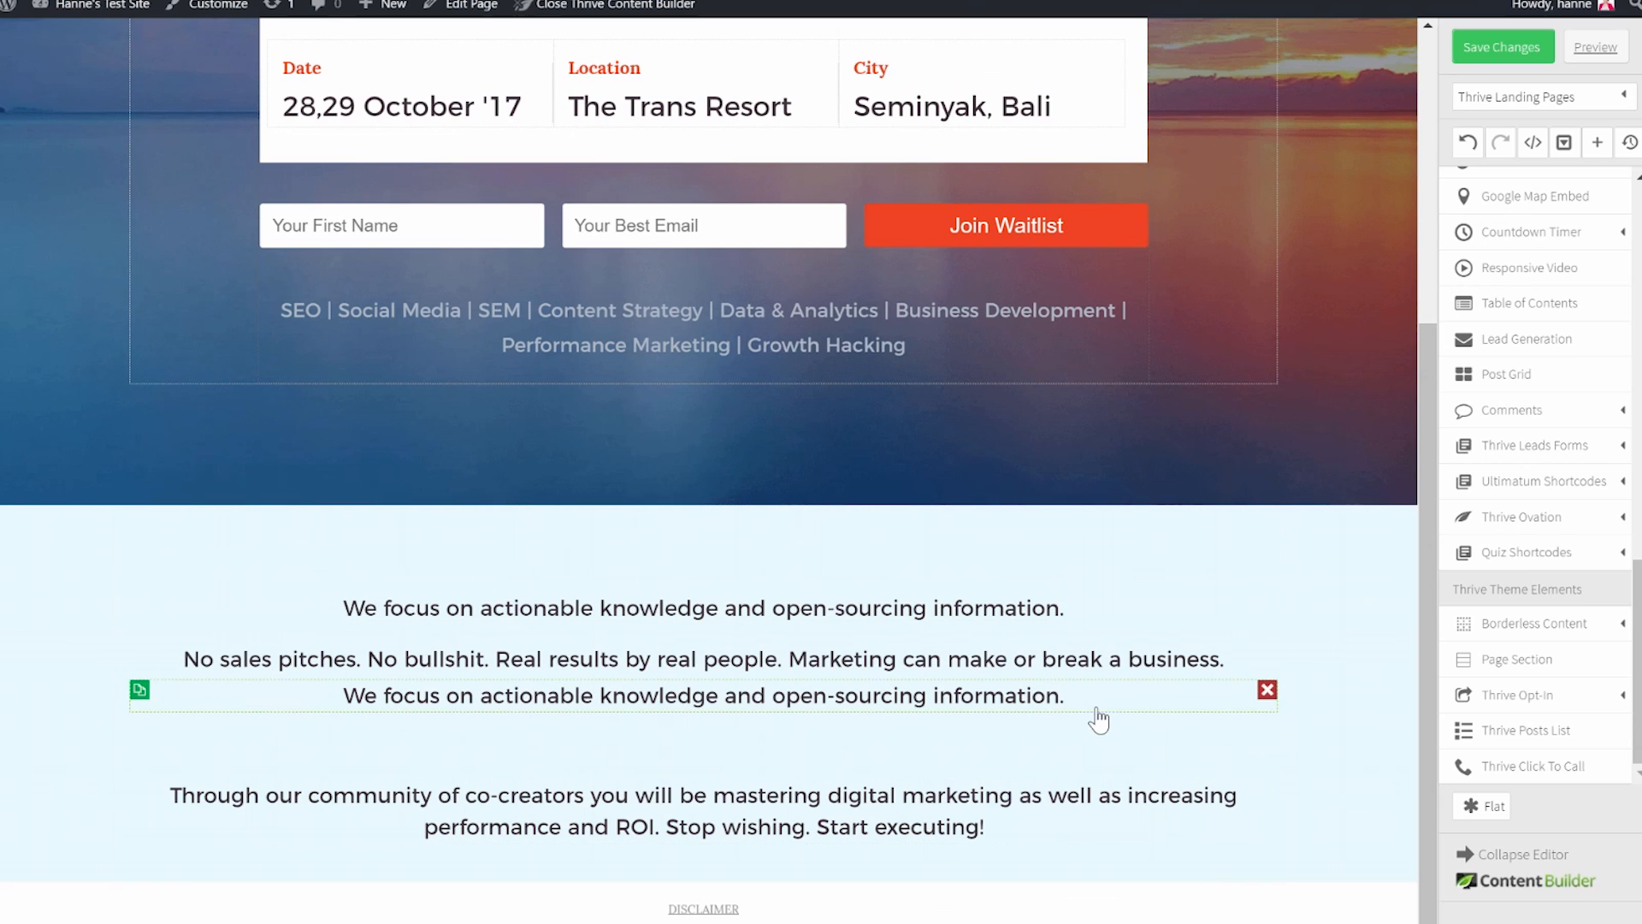
Set the "Through our community" paragraph's top margin to 30 px and its bottom margin to 50 px.
click(844, 804)
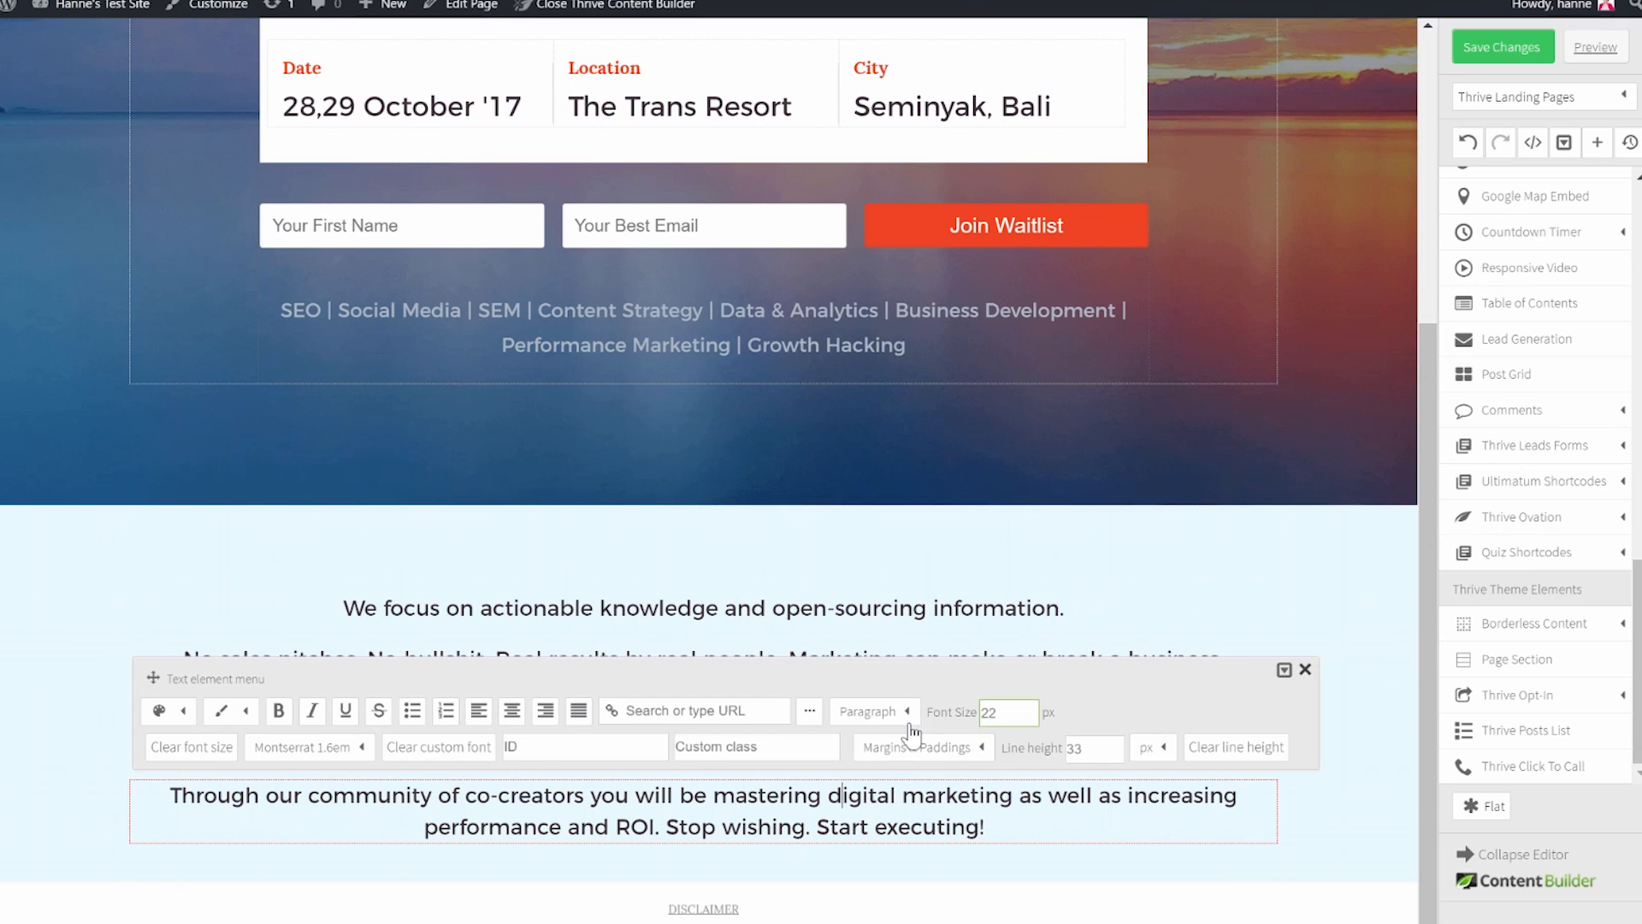
click(970, 749)
click(961, 575)
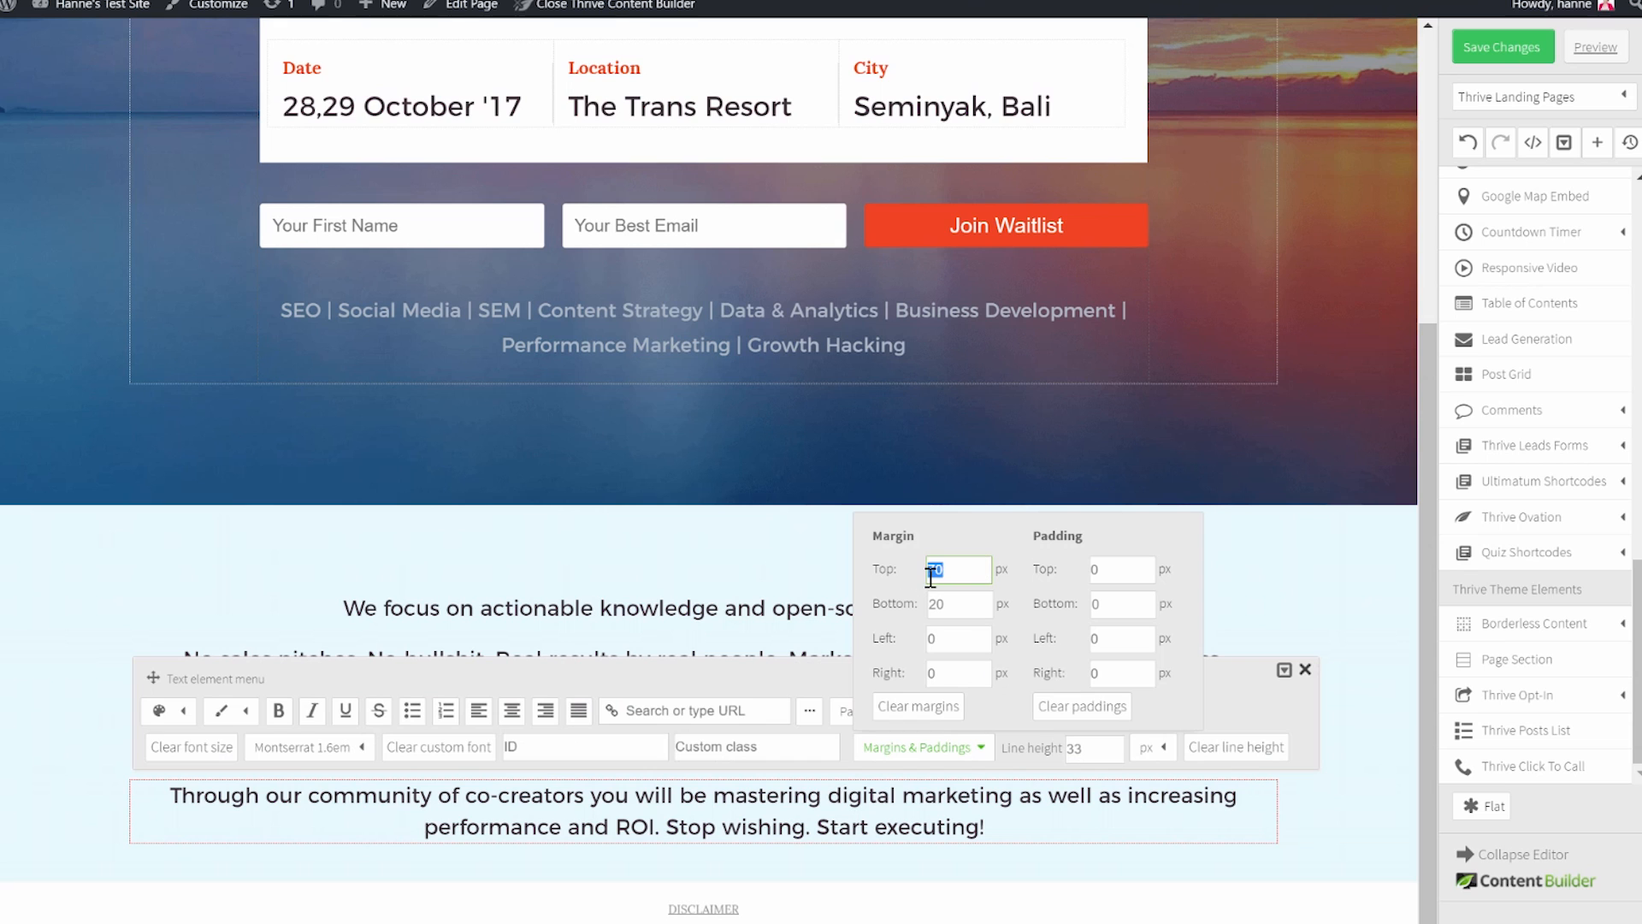
key(Tab)
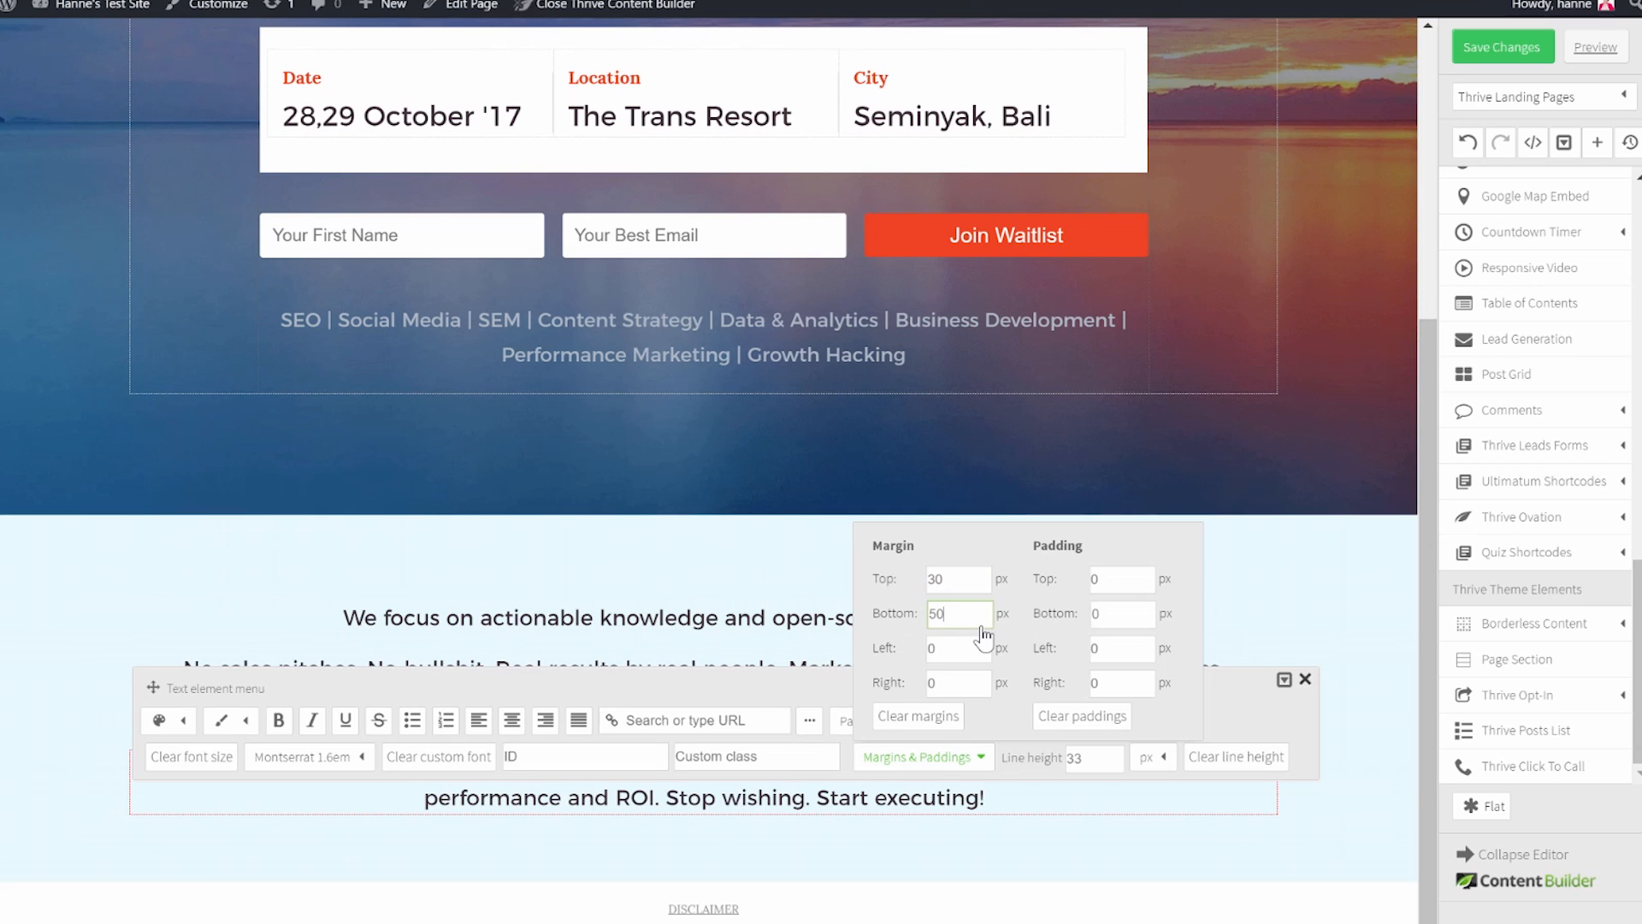
click(224, 873)
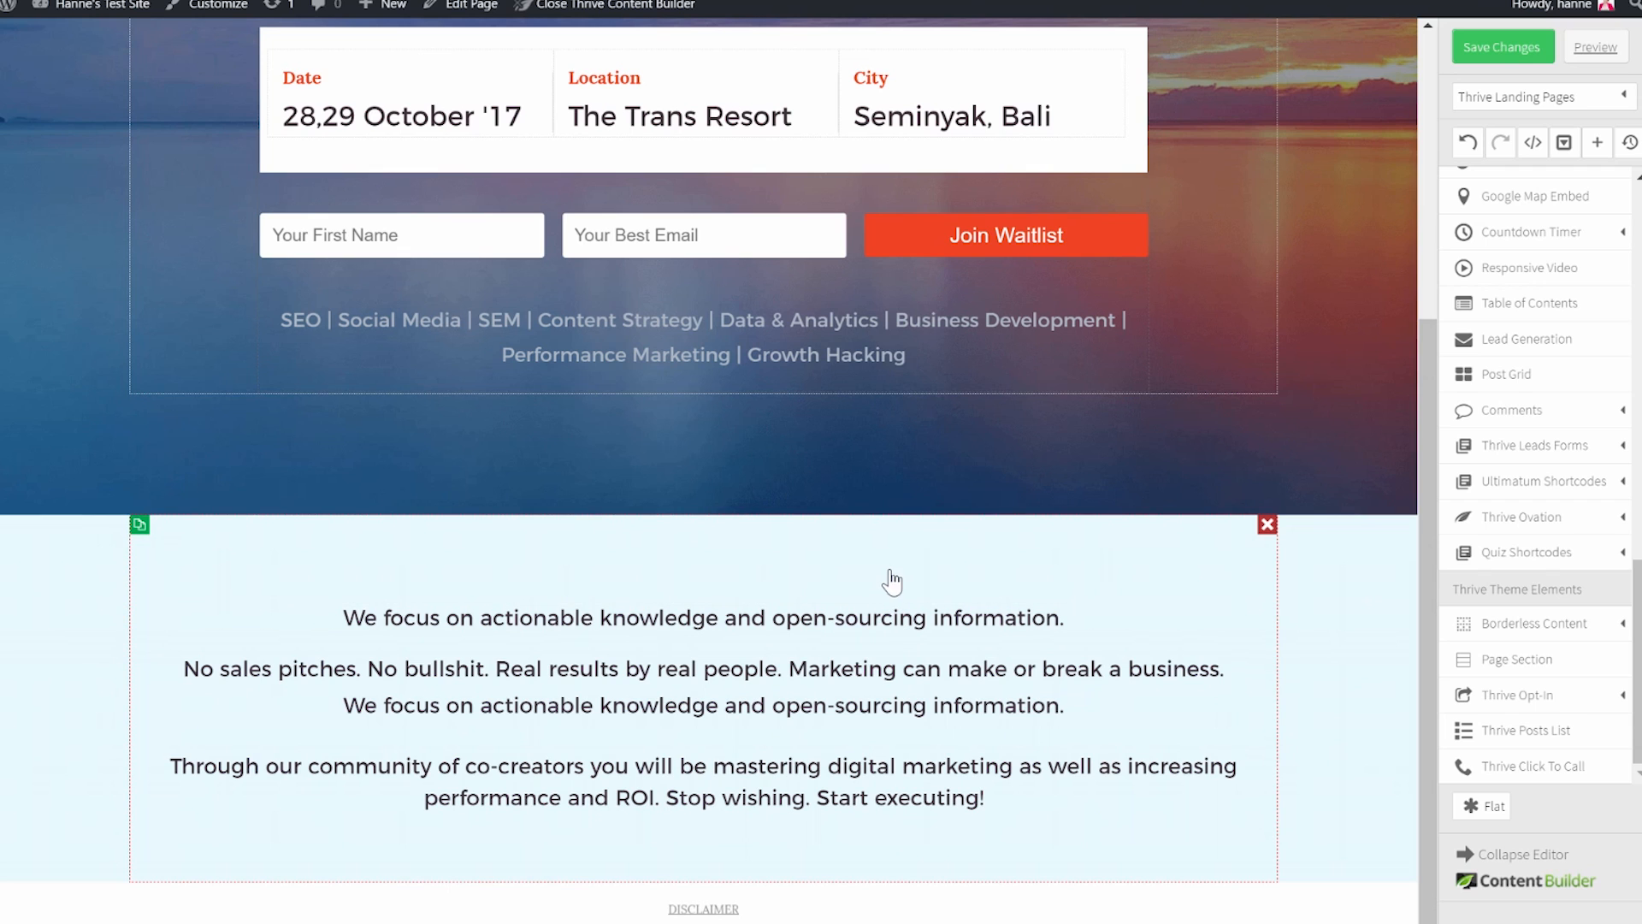
Set the bottom margin of the "Through our community" paragraph to 70 px.
click(820, 785)
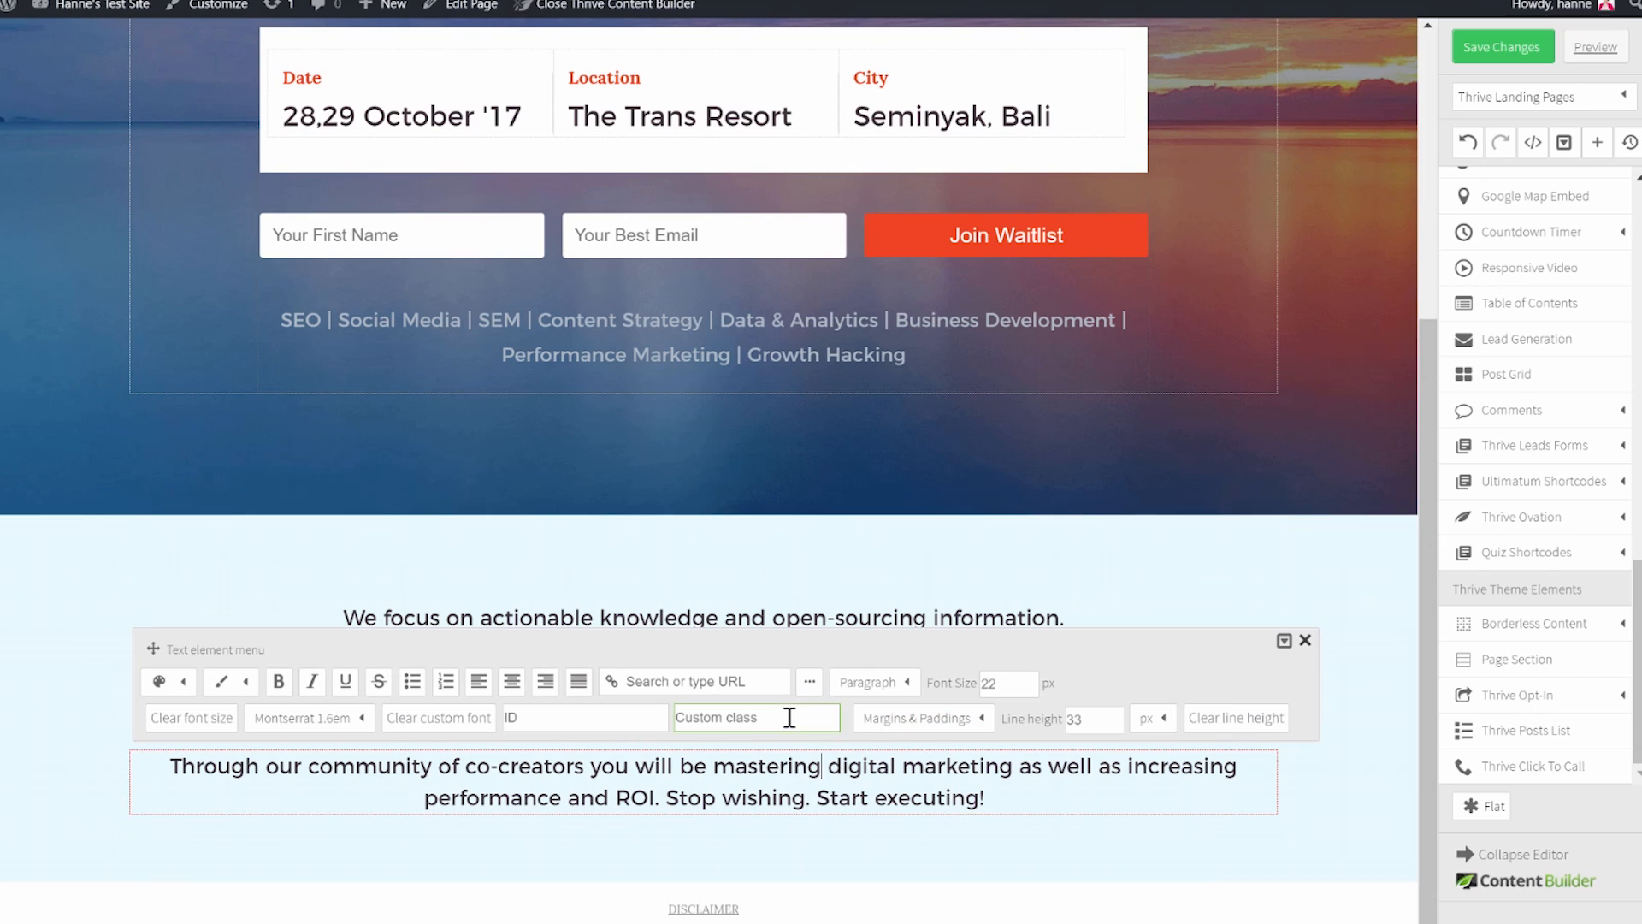
click(941, 722)
drag(846, 803, 814, 805)
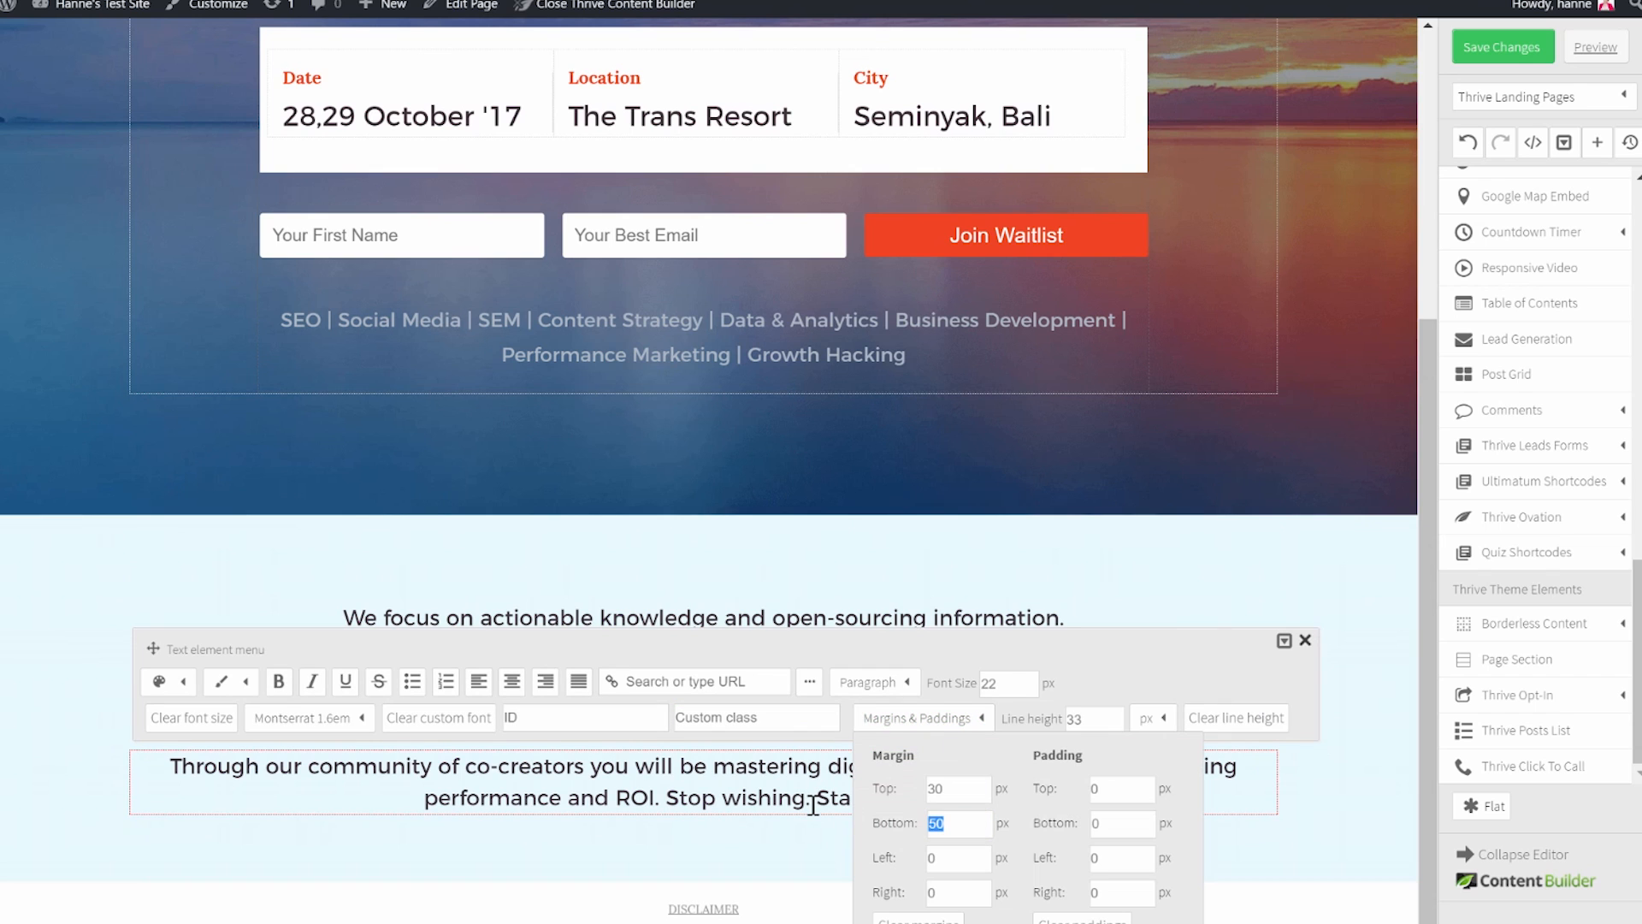
text(70)
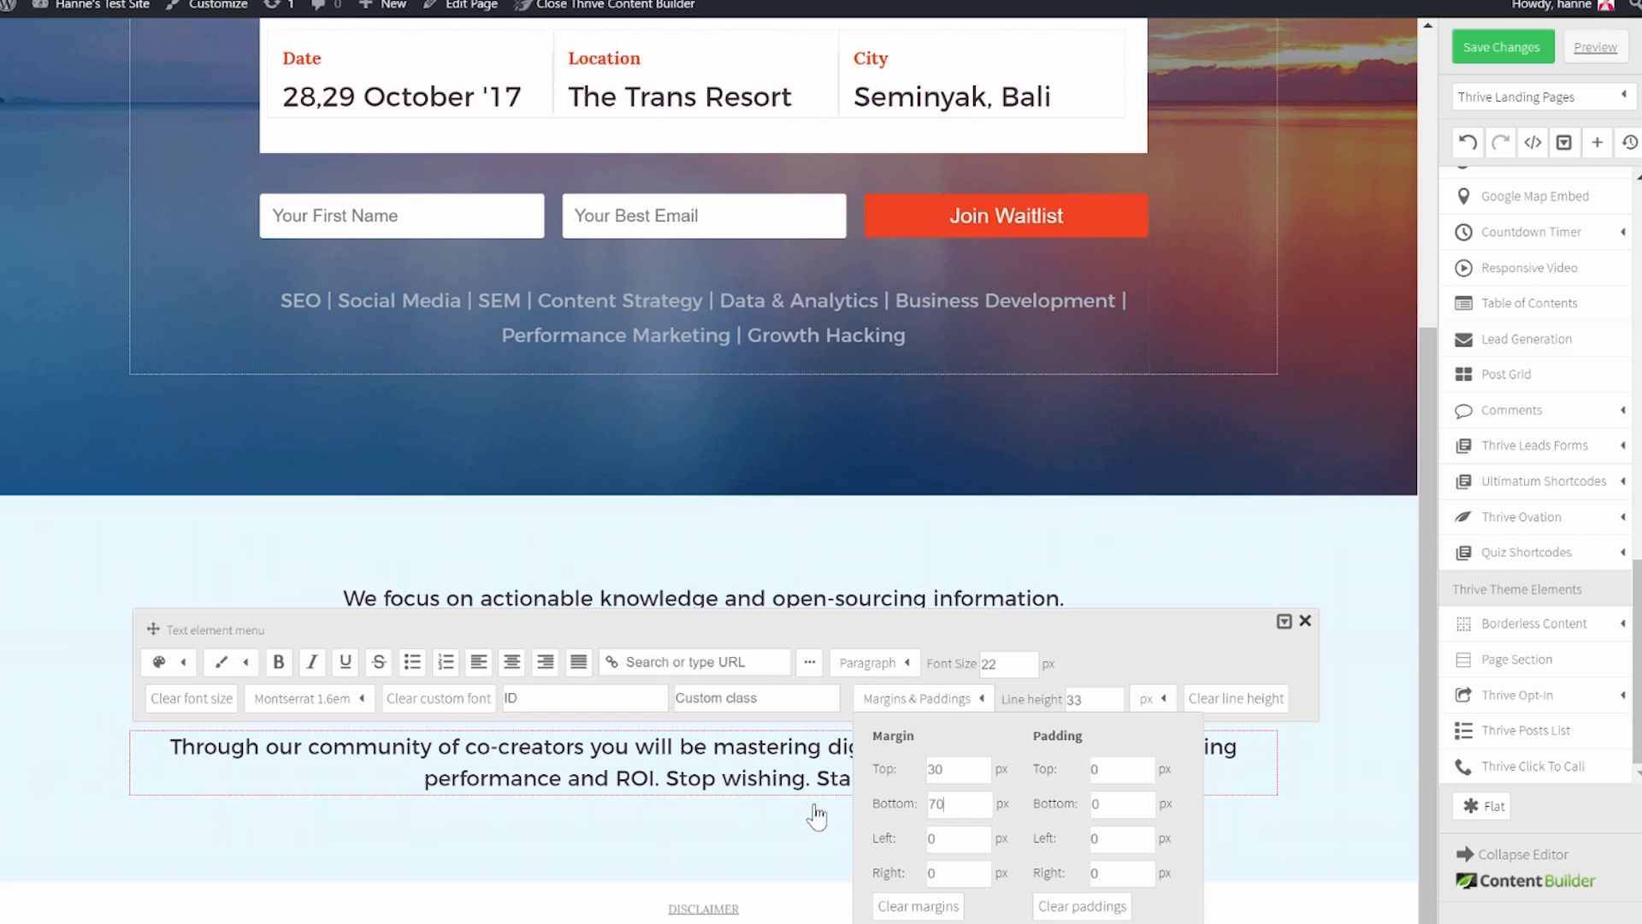
click(321, 905)
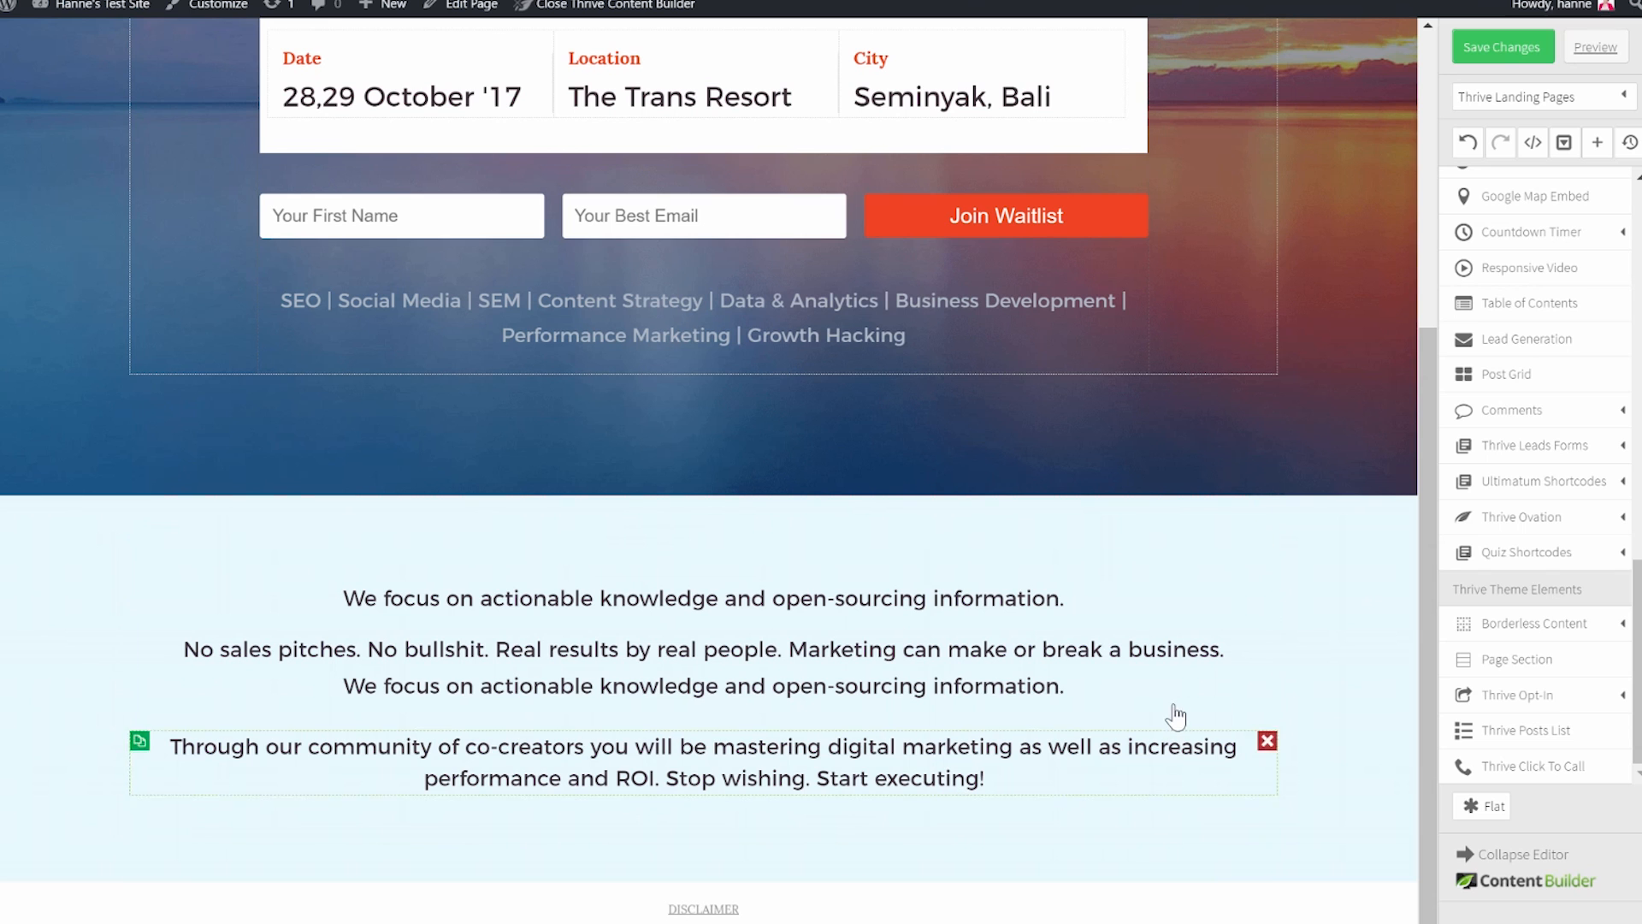
Save the page and switch to the example page to view its "What You'll Learn" section.
key(ctrl+s)
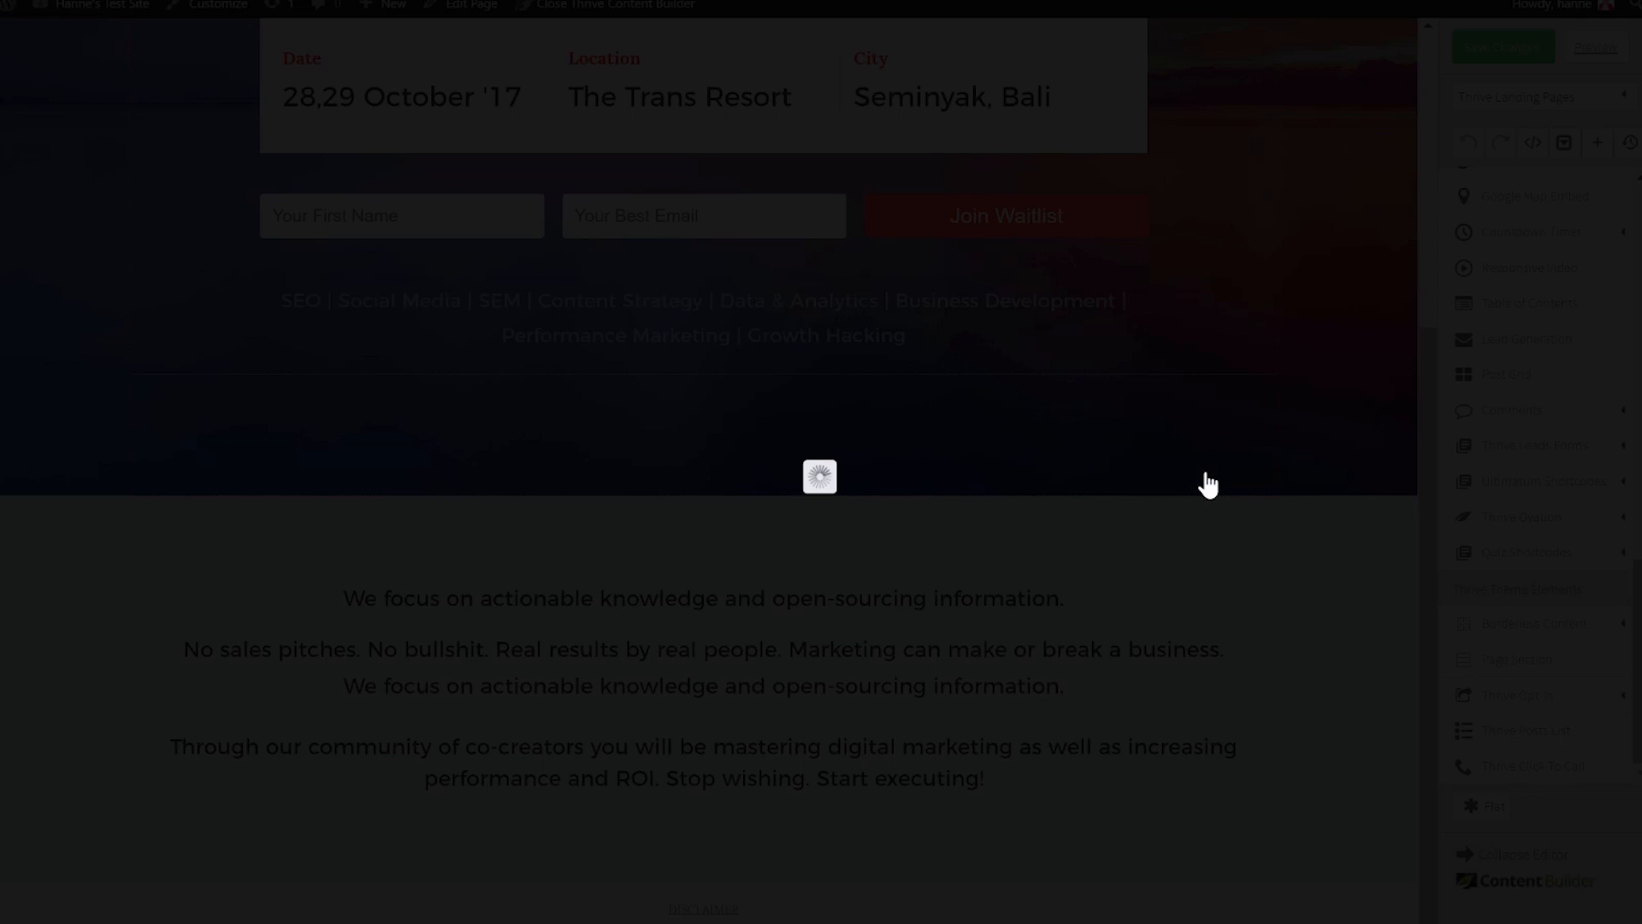
mouse_move(414, 921)
click(402, 846)
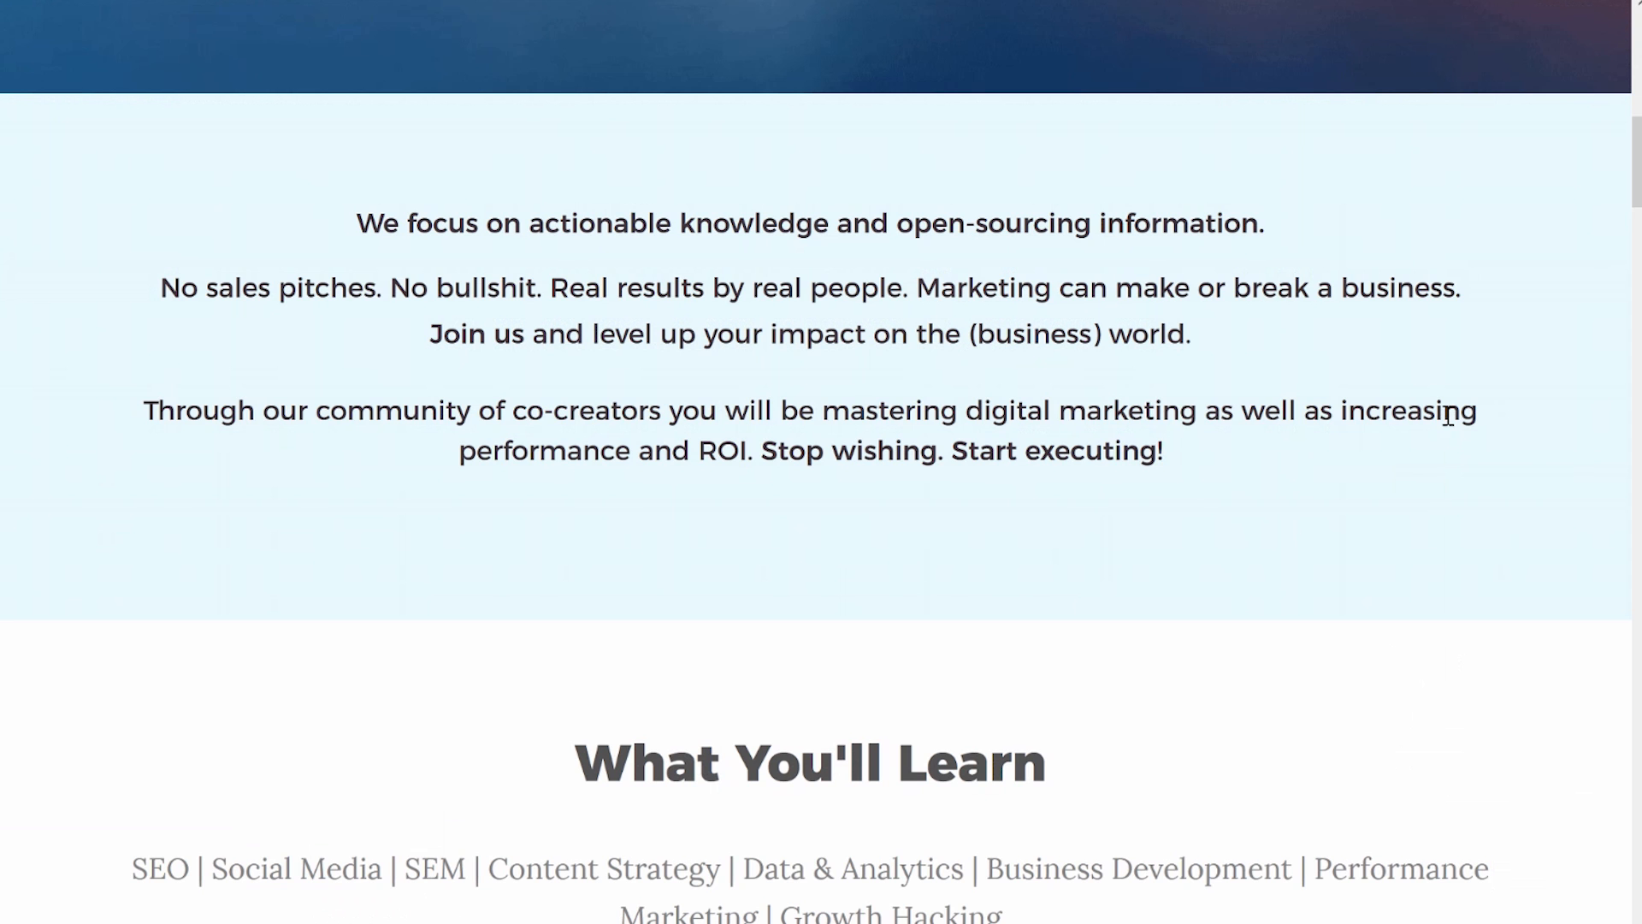
scroll(1448, 417, down, 8)
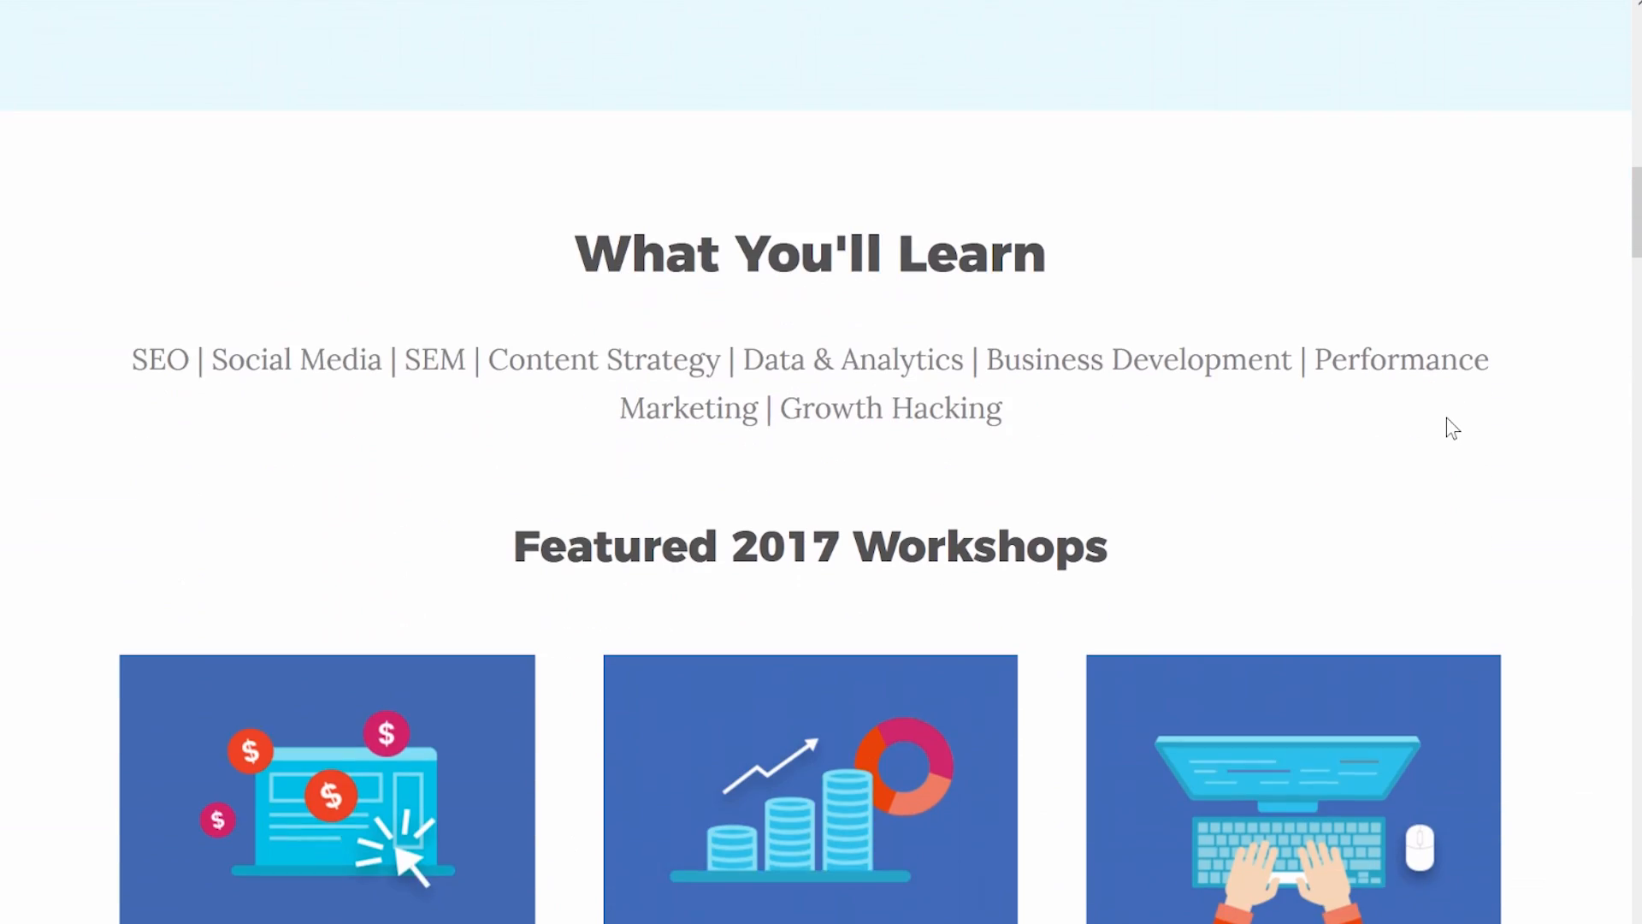
Examine the layout of the "Featured 2017 Workshops" grid on the example page and return to the editor.
scroll(1178, 246, down, 2)
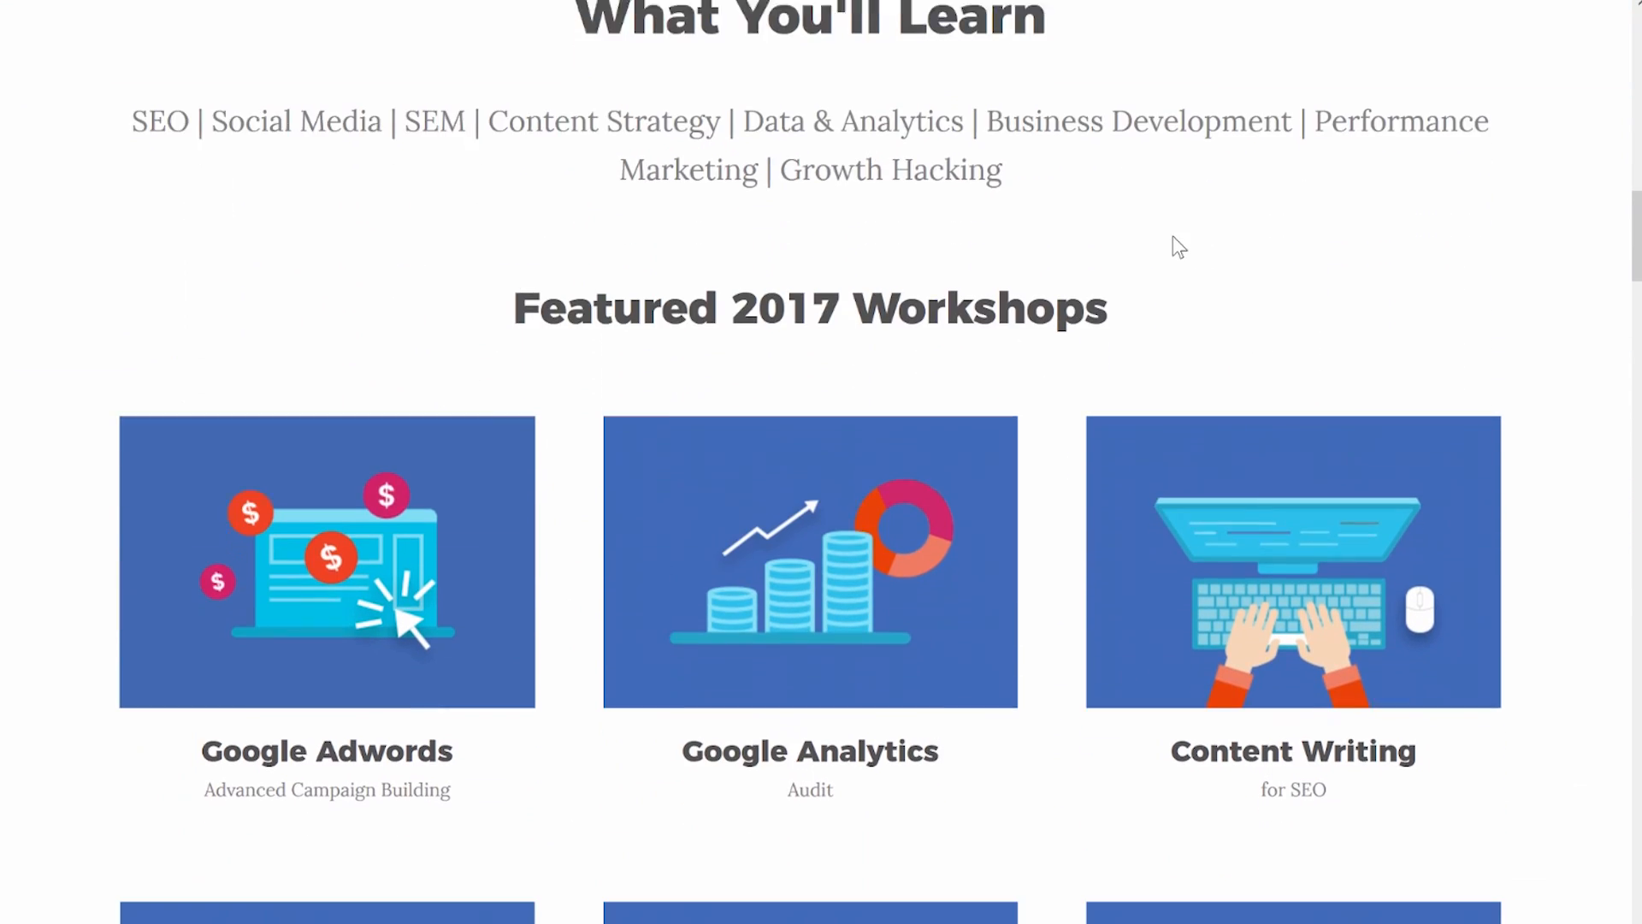
scroll(370, 389, down, 3)
scroll(1448, 279, up, 3)
scroll(1448, 279, down, 6)
scroll(1454, 291, down, 3)
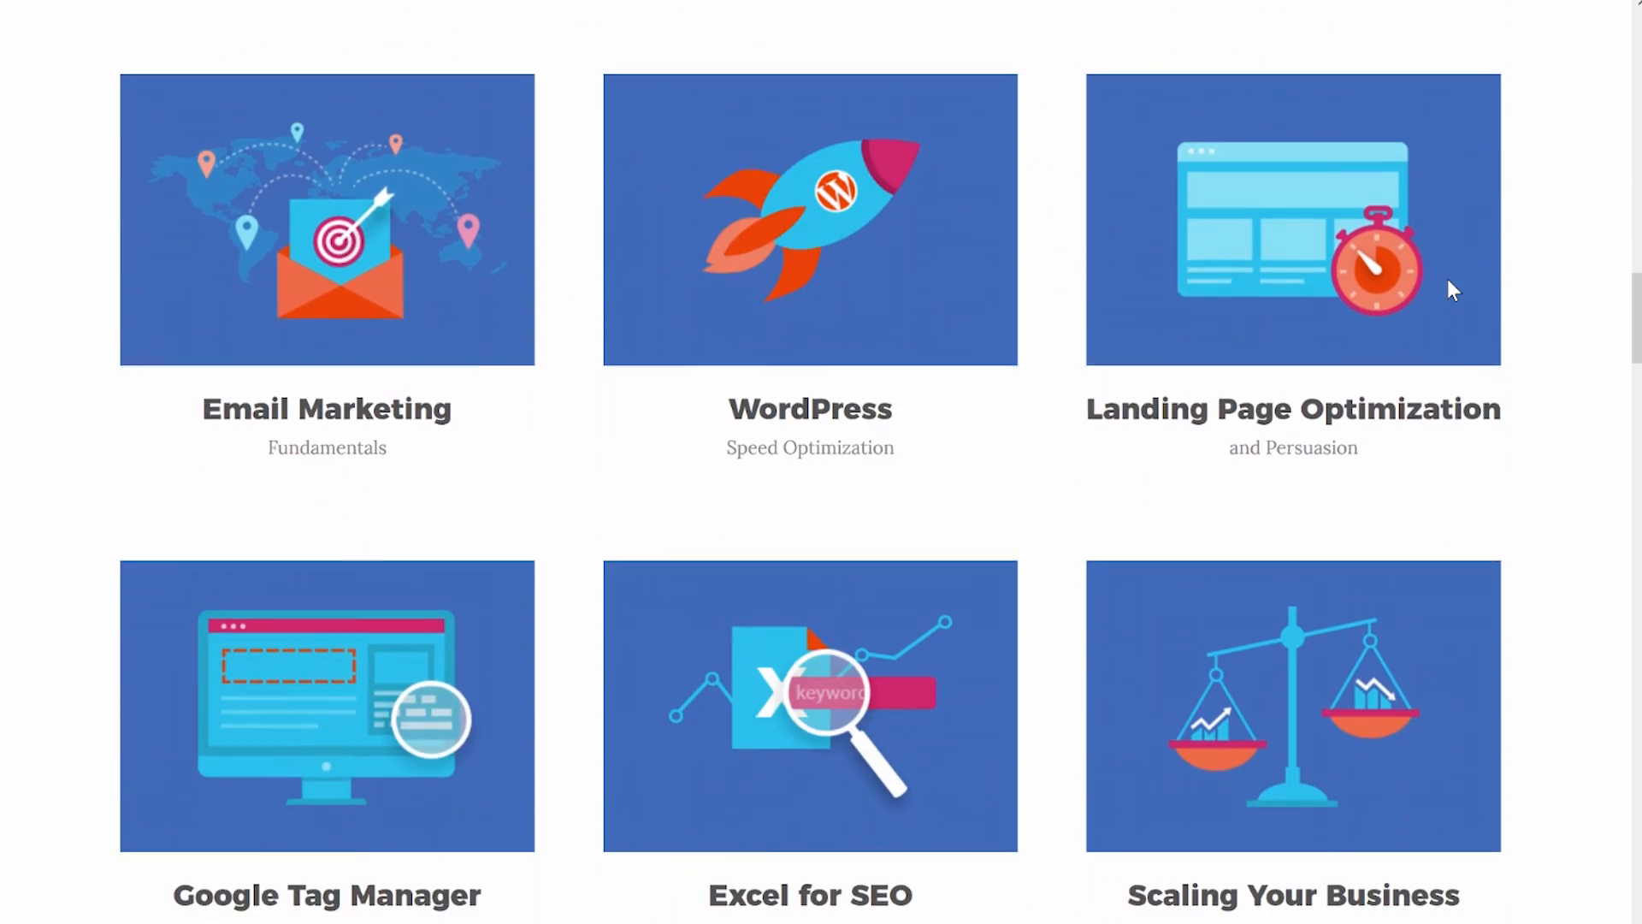
scroll(1454, 291, up, 12)
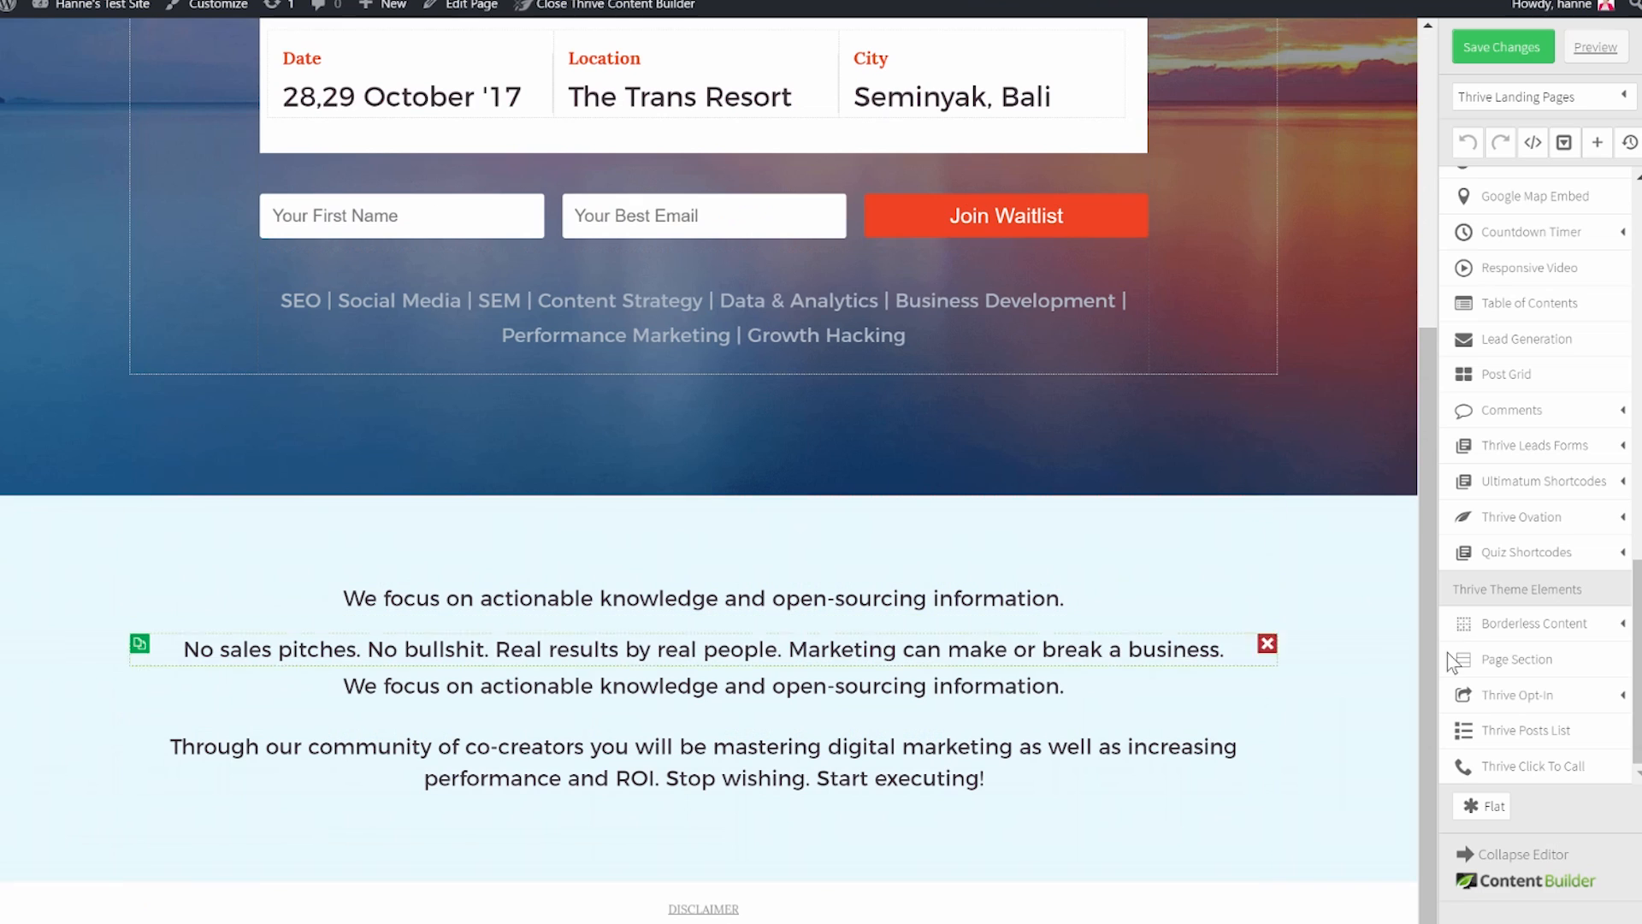
Add a page section below the light-blue section and set its background colour to white.
drag(1566, 657, 451, 883)
scroll(469, 799, down, 1)
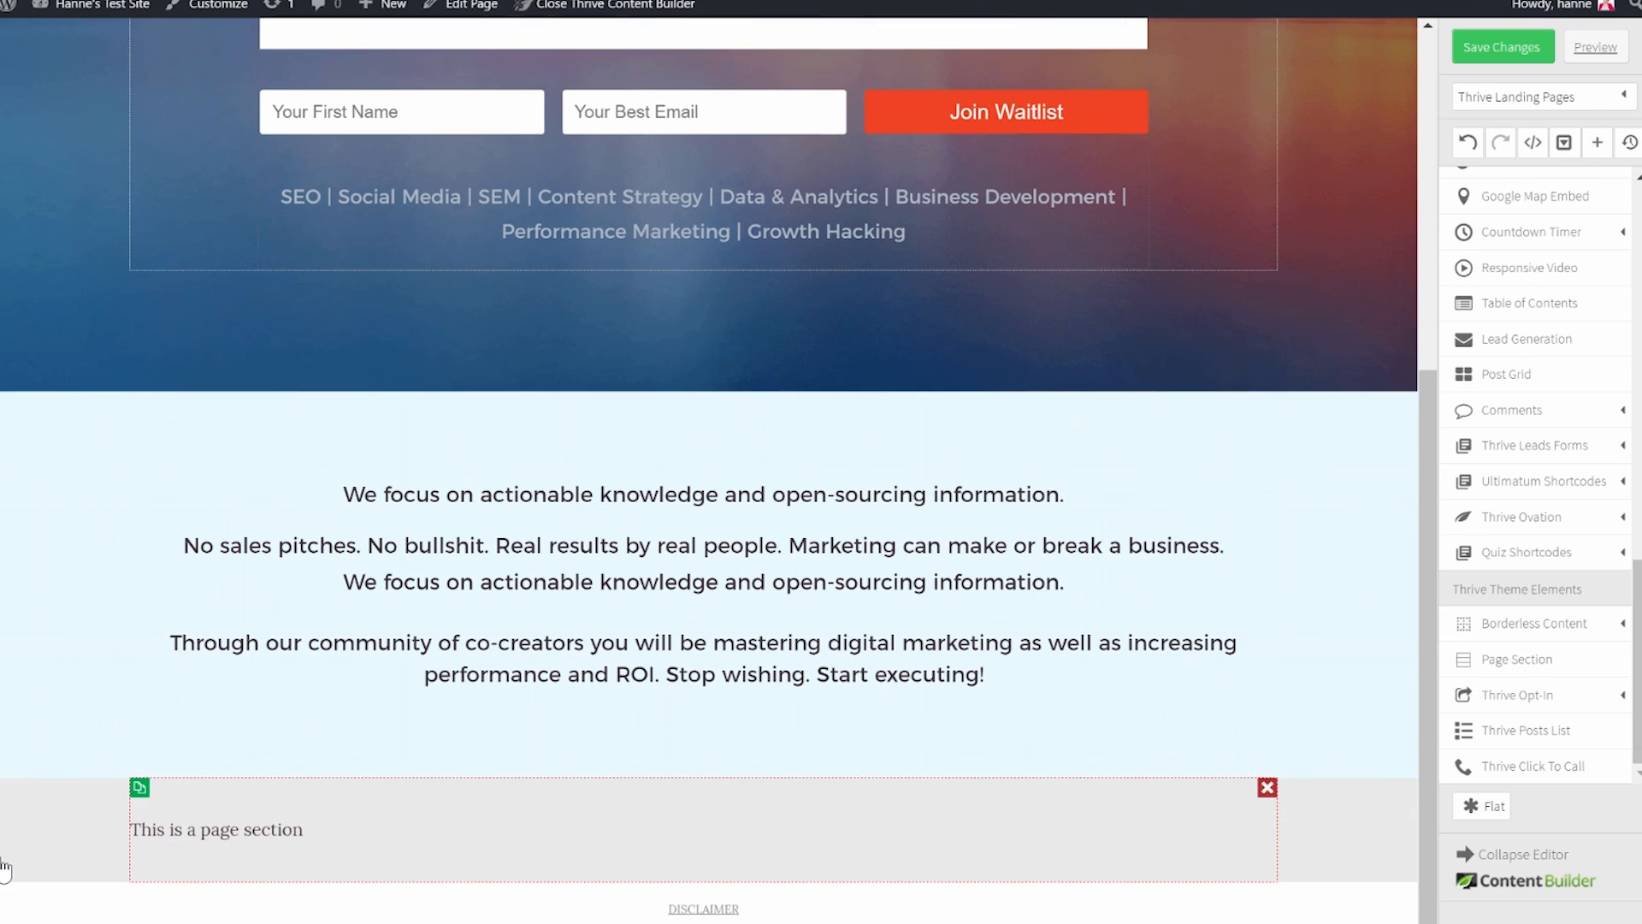
click(31, 834)
click(187, 676)
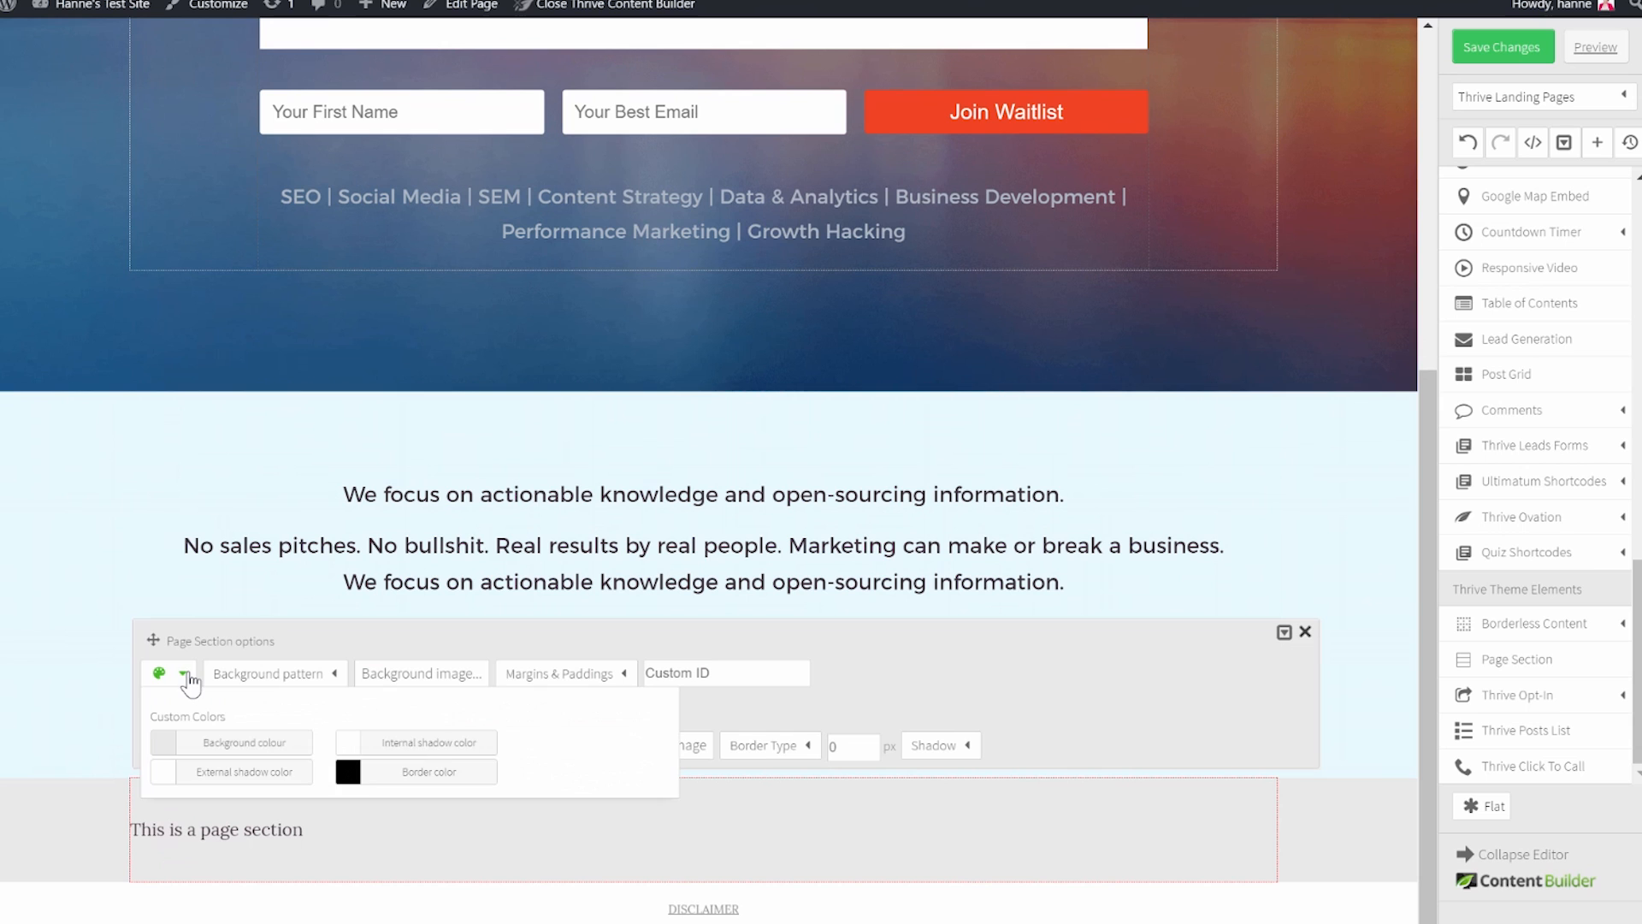
click(246, 752)
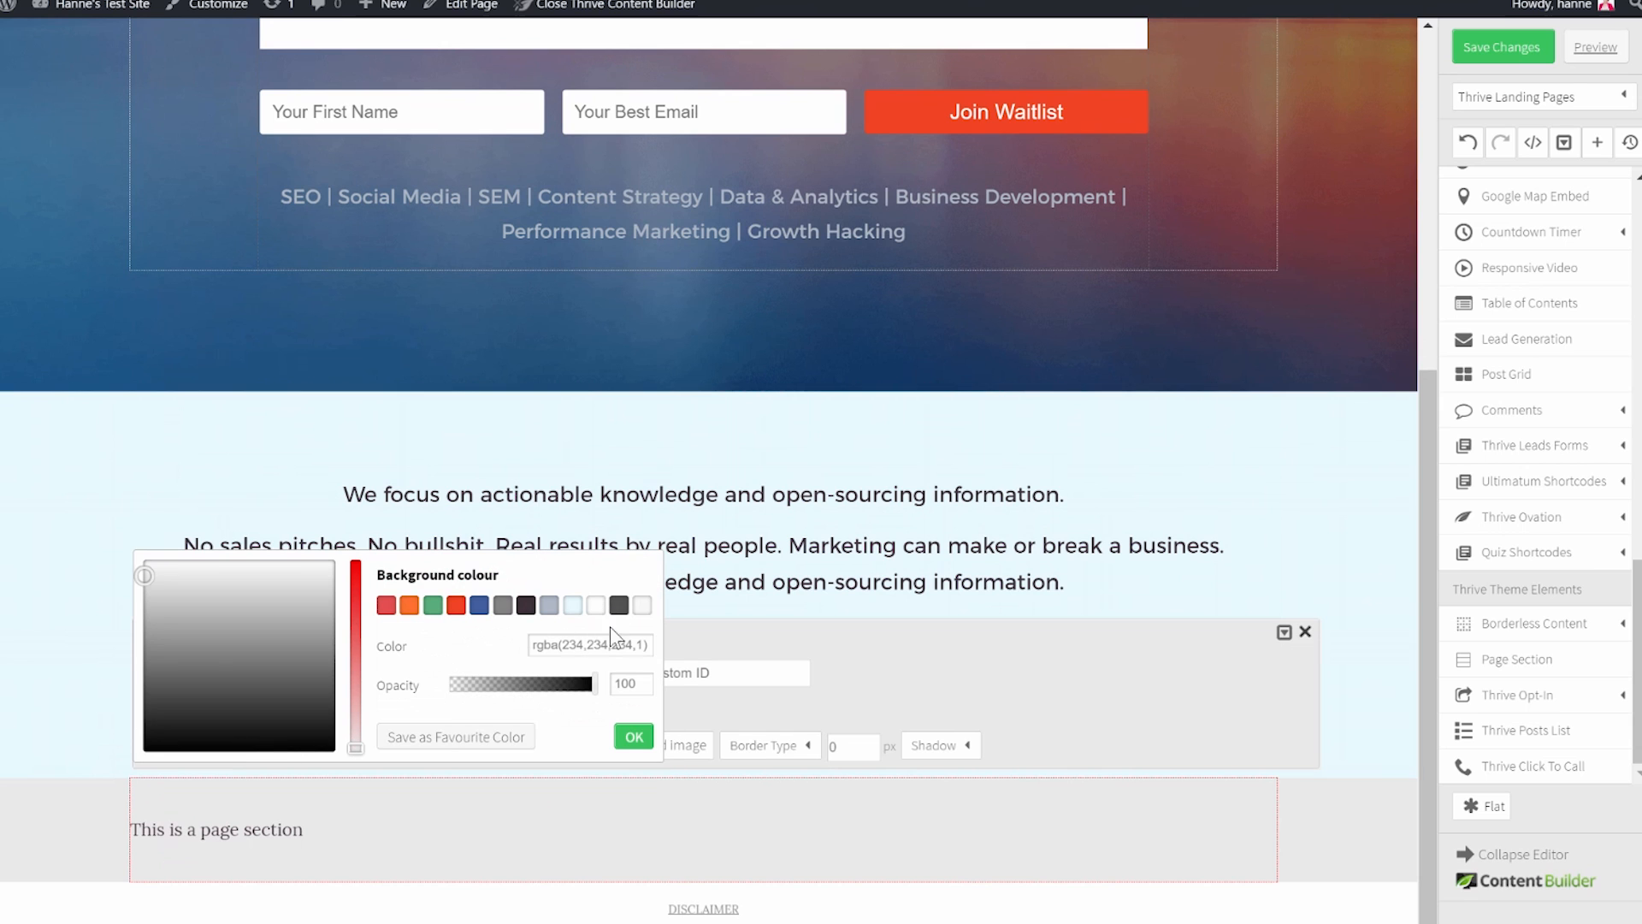
click(596, 605)
click(633, 737)
click(257, 919)
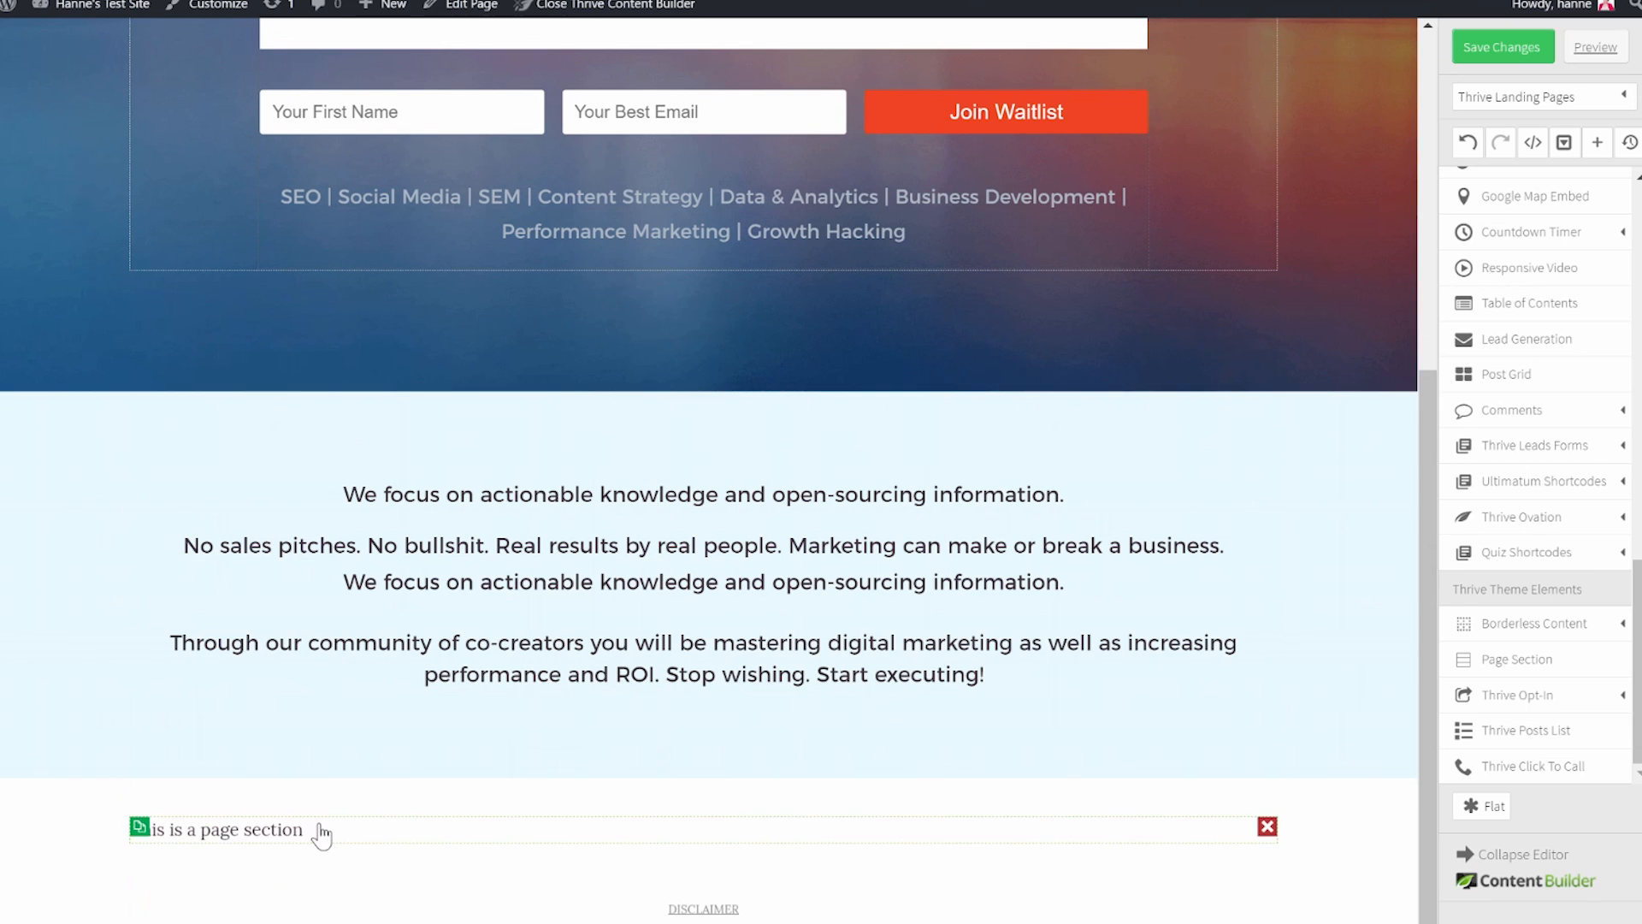
Turn the new section's placeholder text into a centered Heading 2 reading "What You'll Learn".
click(331, 831)
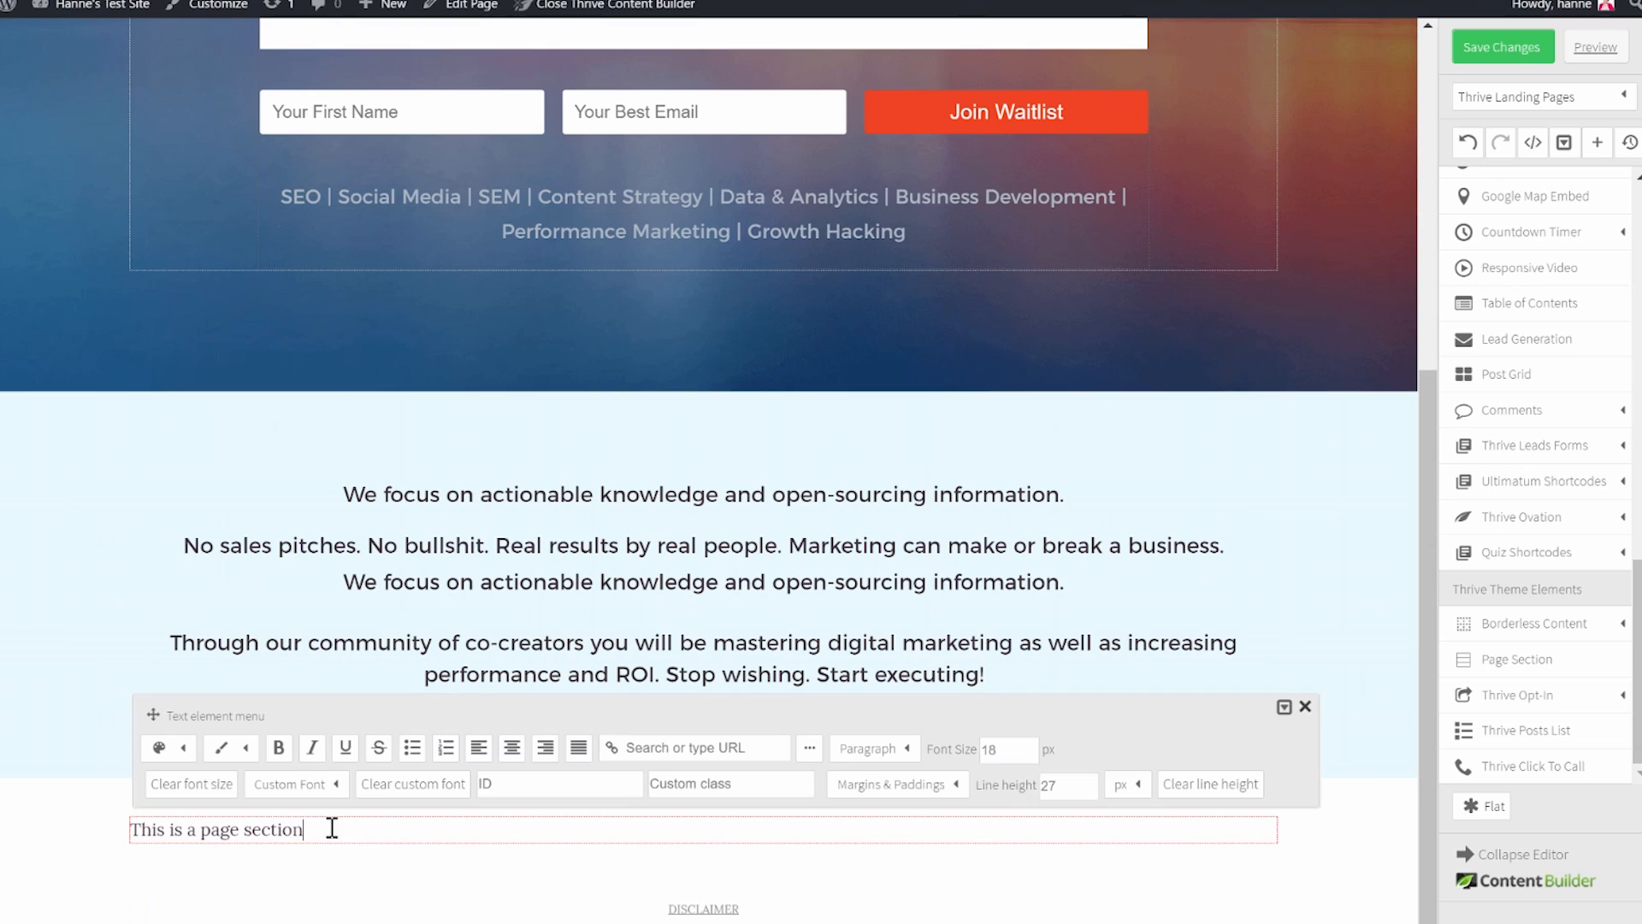
click(888, 751)
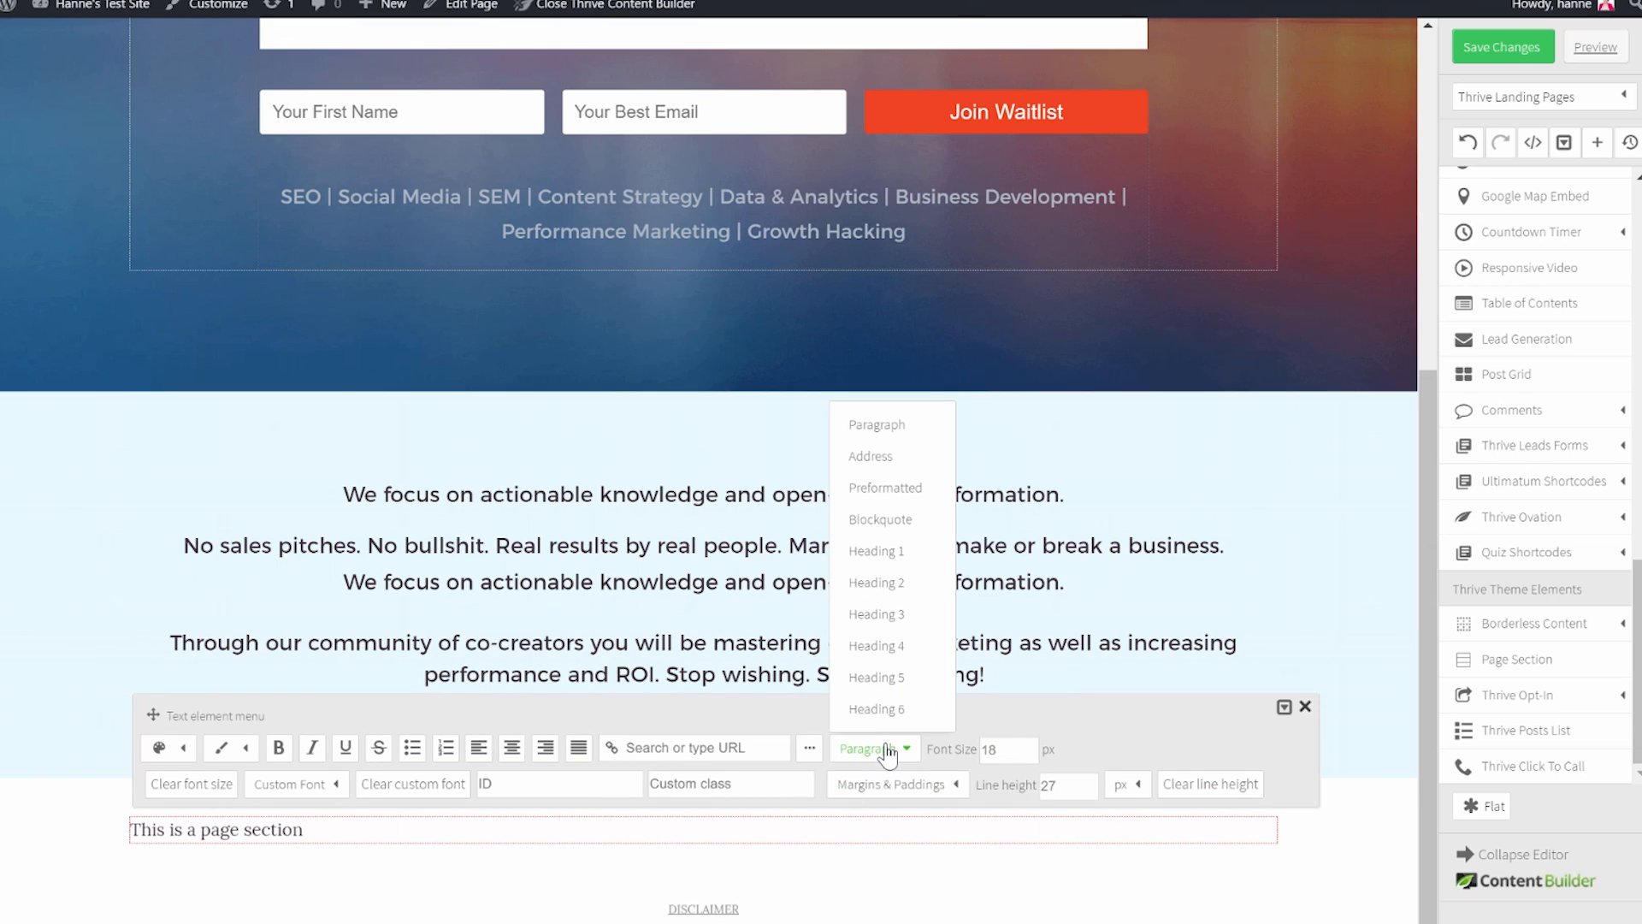
click(872, 590)
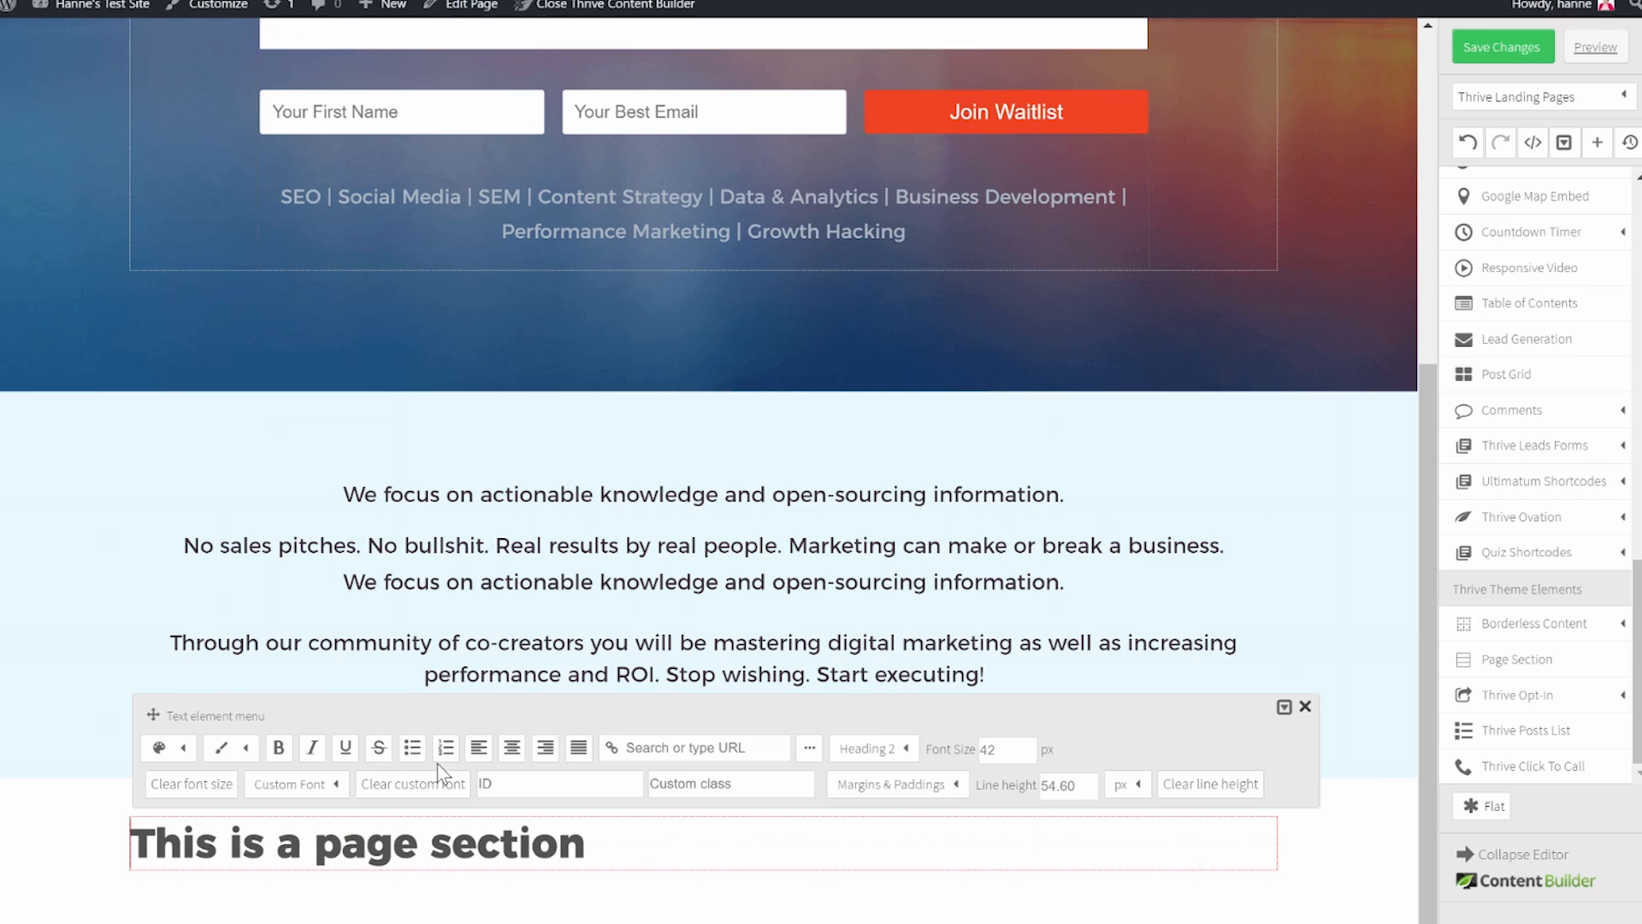
click(511, 747)
scroll(695, 768, down, 1)
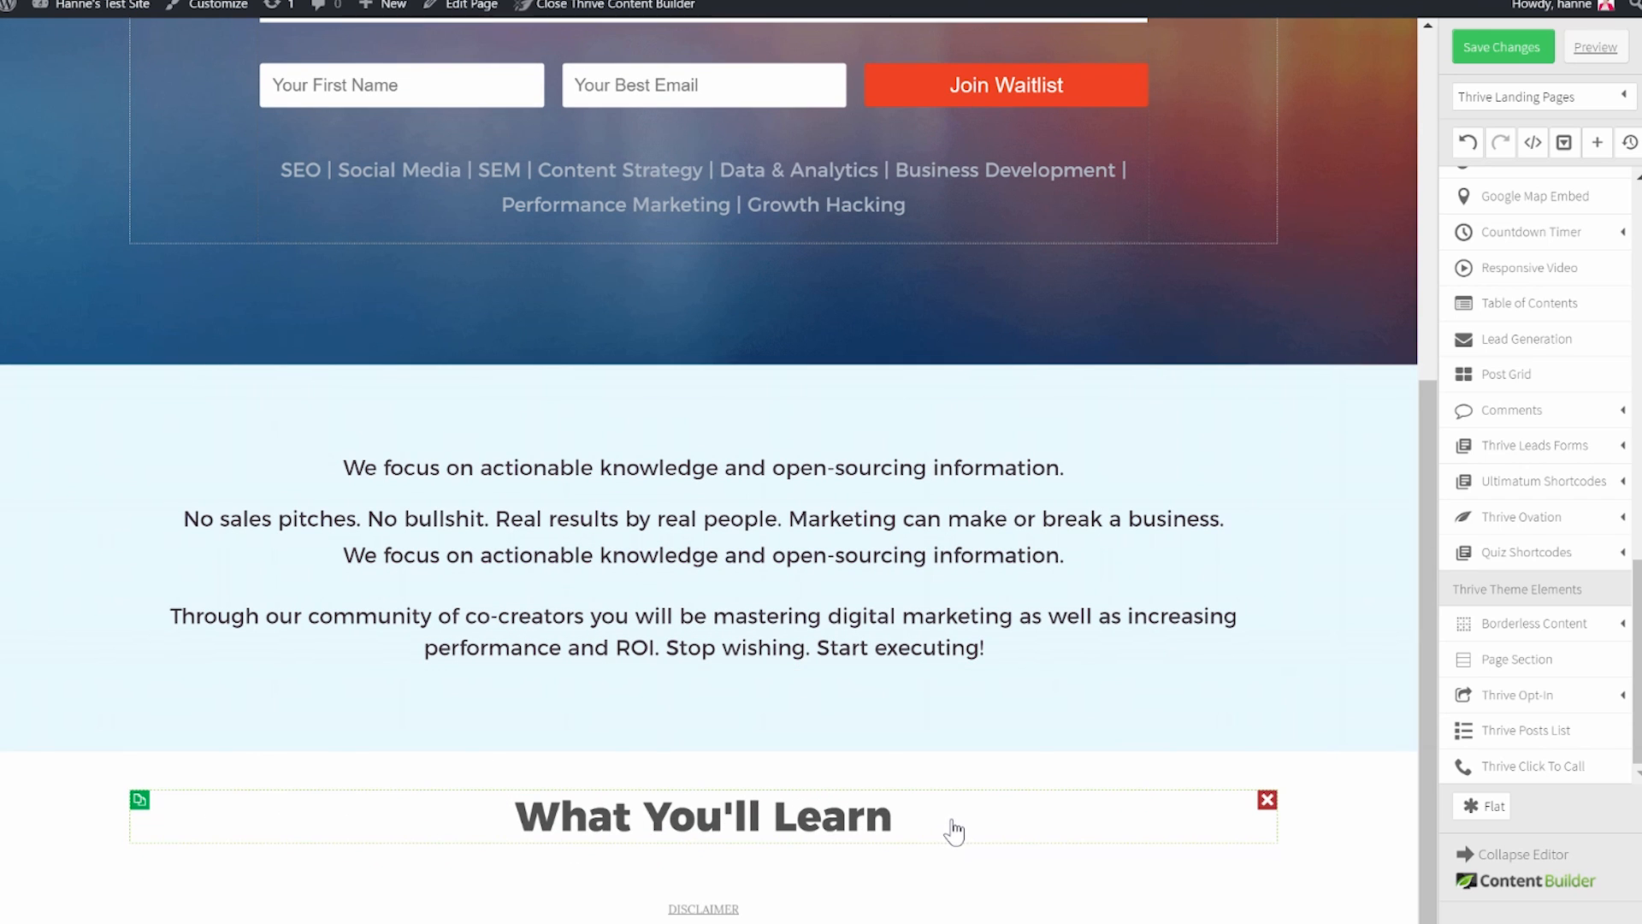
Set the "What You'll Learn" heading's top margin to 70 px and its bottom margin to 40 px.
click(955, 829)
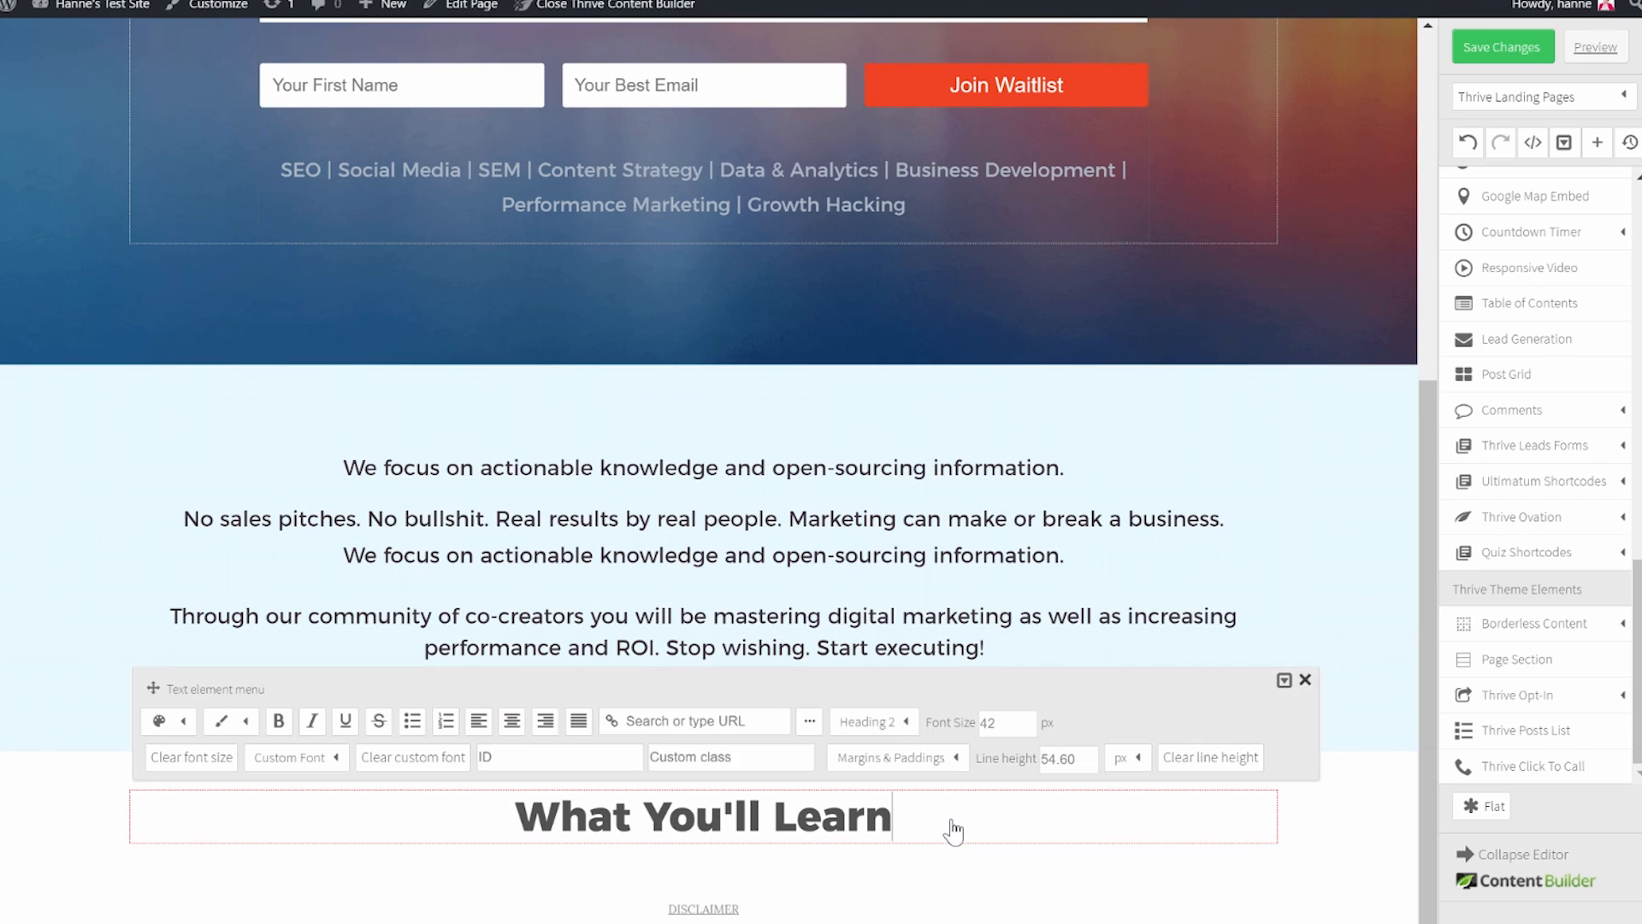
click(930, 757)
click(939, 582)
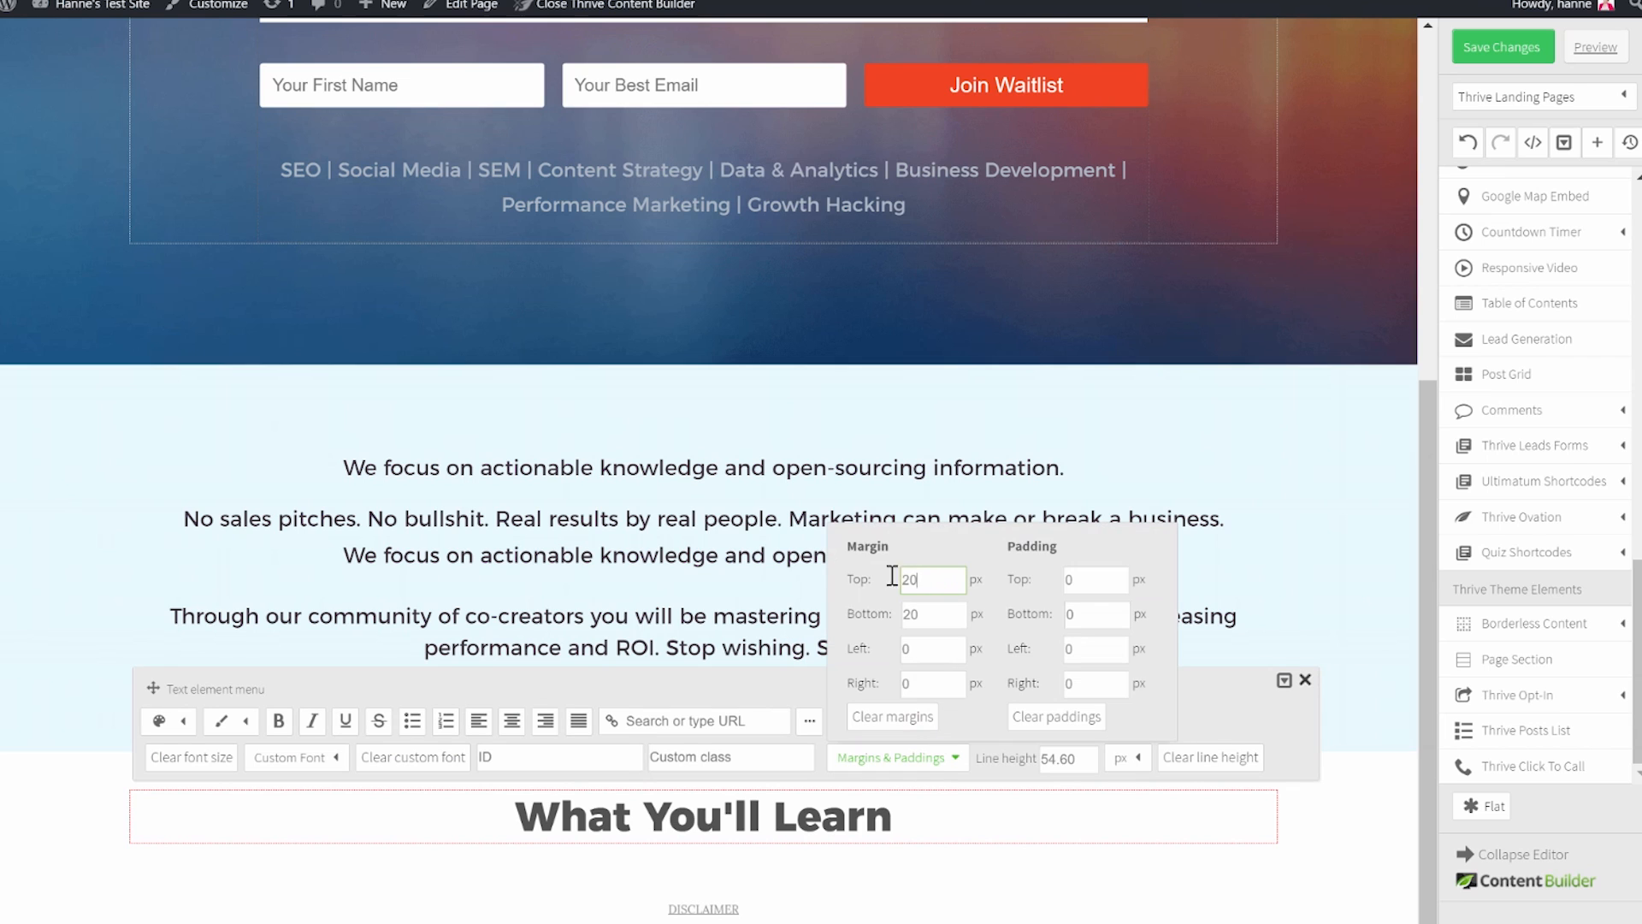
text(70)
key(Tab)
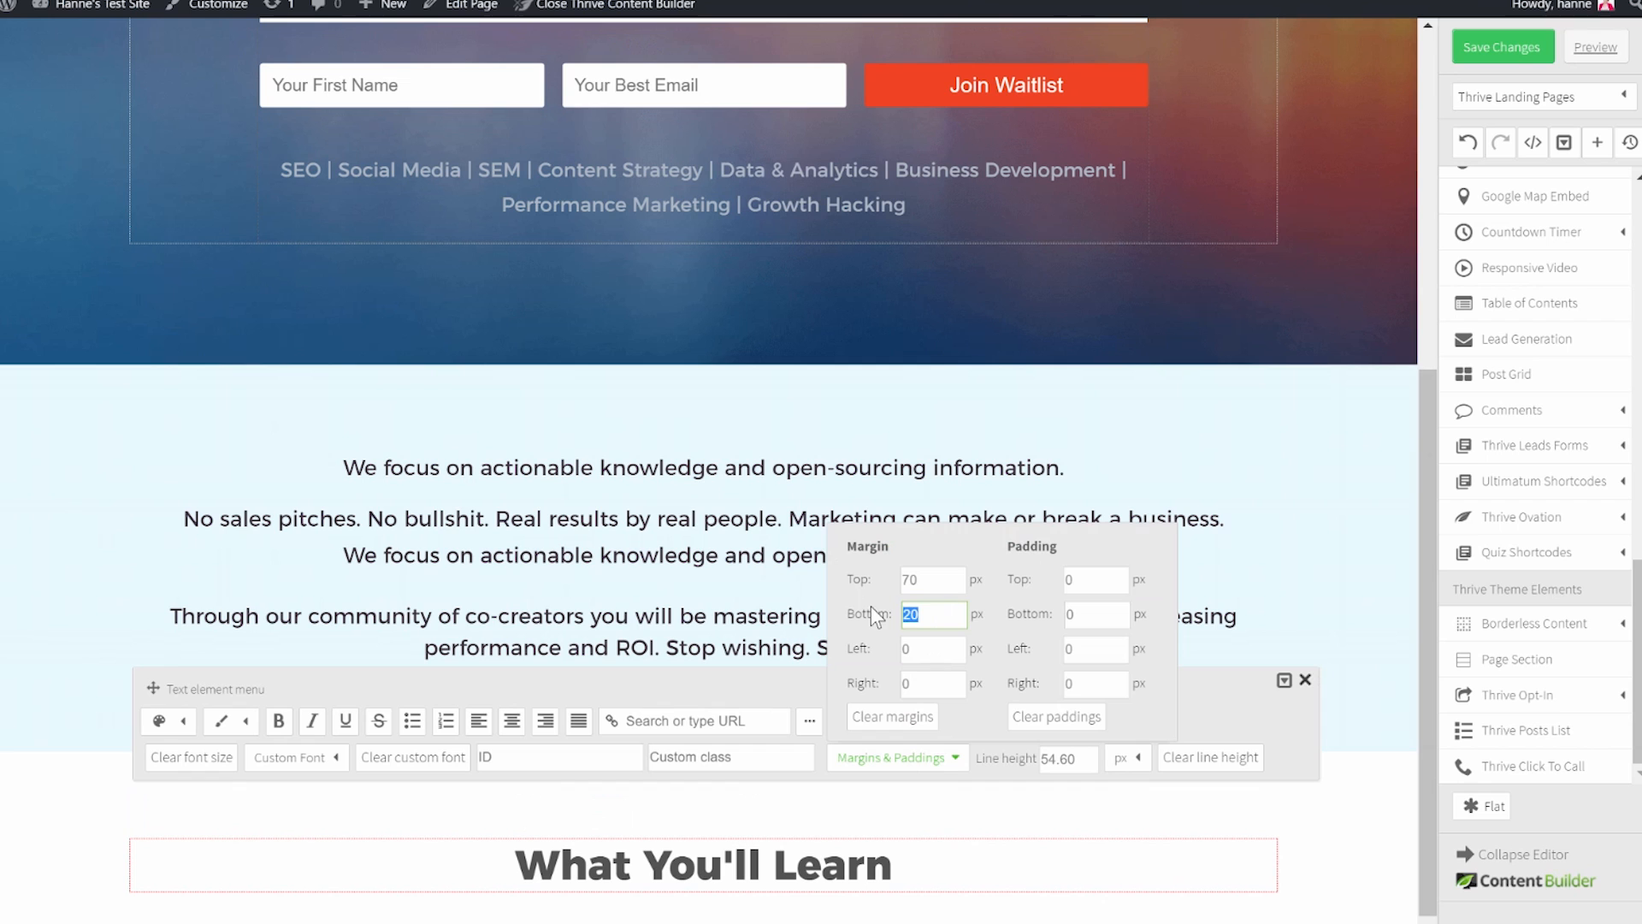
text(40)
scroll(1026, 513, down, 1)
click(1303, 612)
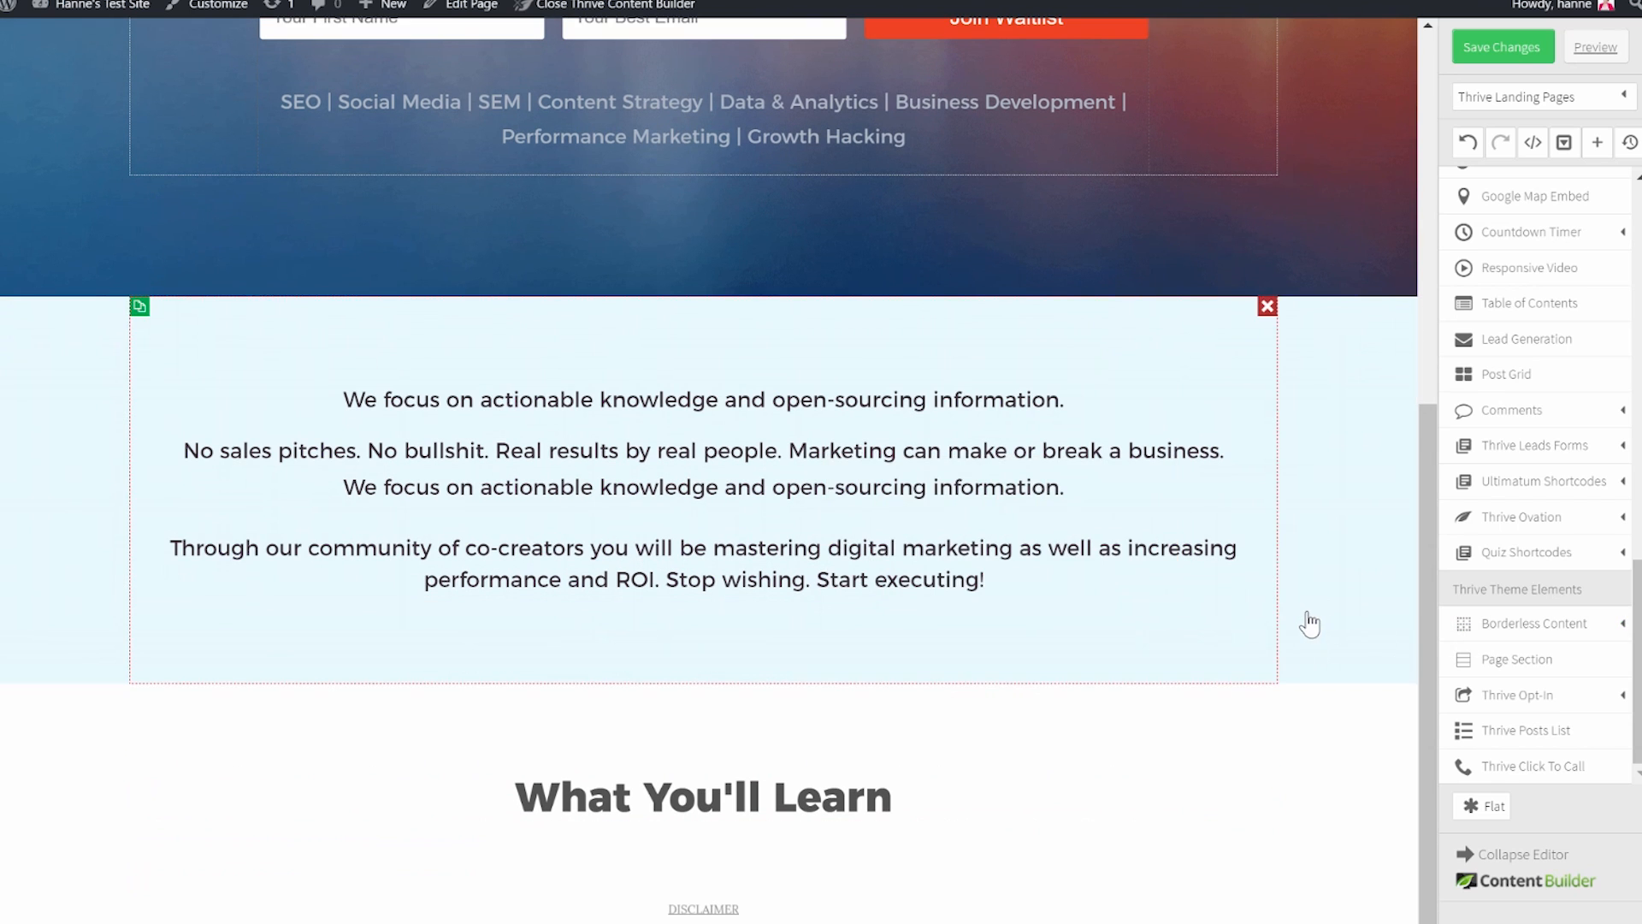
Add a Heading 3 text element below "What You'll Learn" listing the topics from "SEO | Social Media | SEM" through "Growth Hacking".
scroll(1614, 338, up, 10)
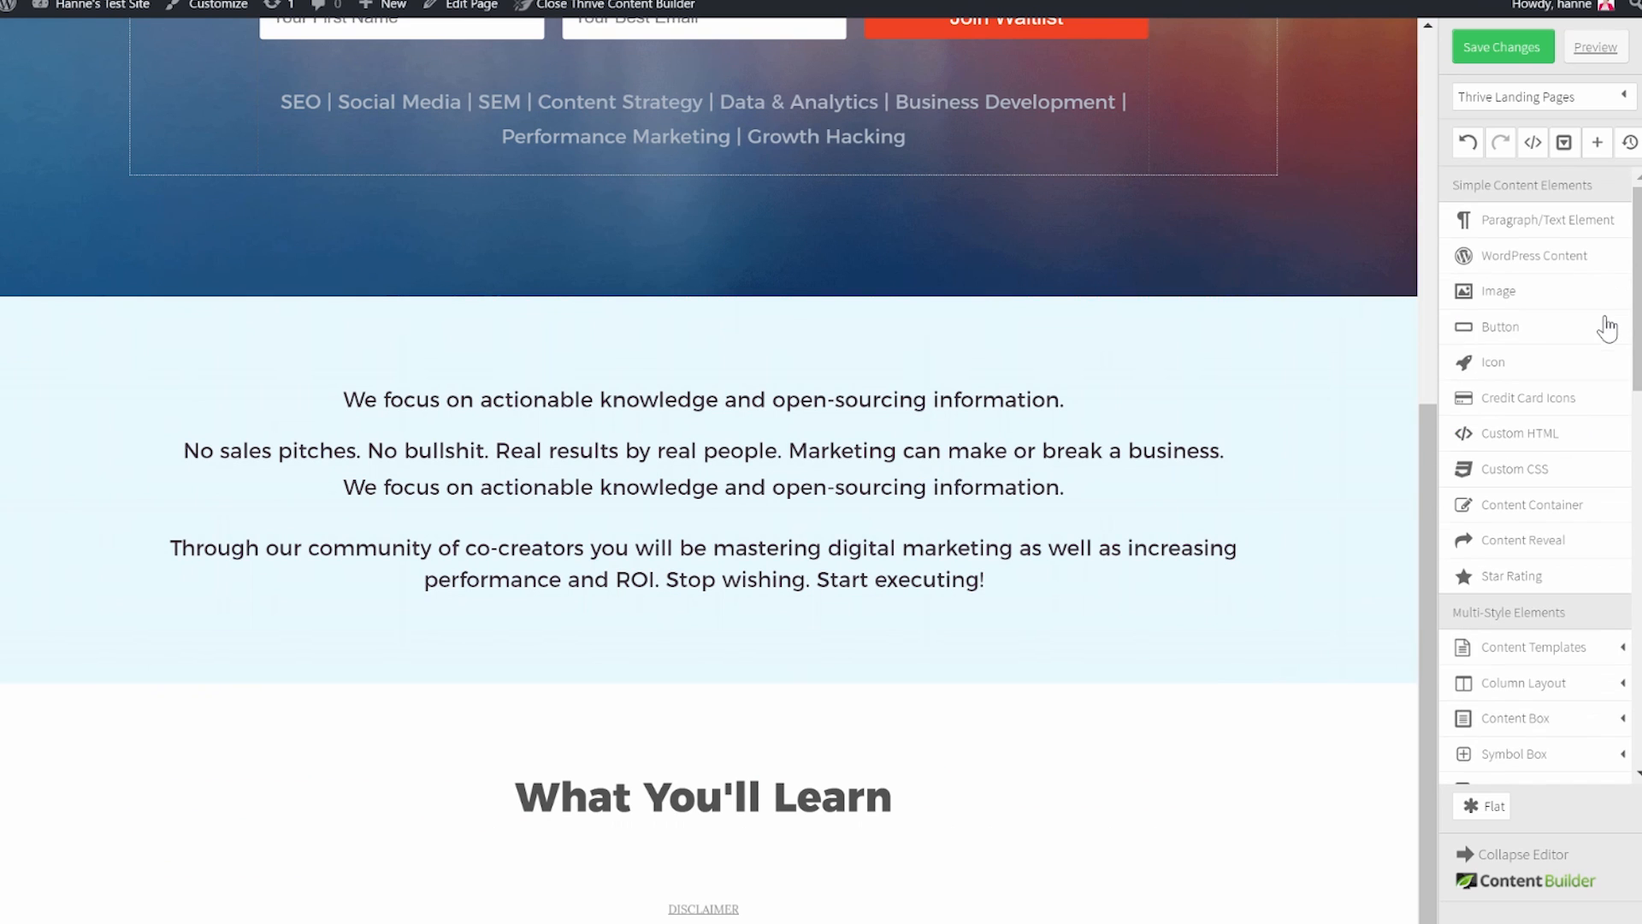
drag(1542, 222, 714, 862)
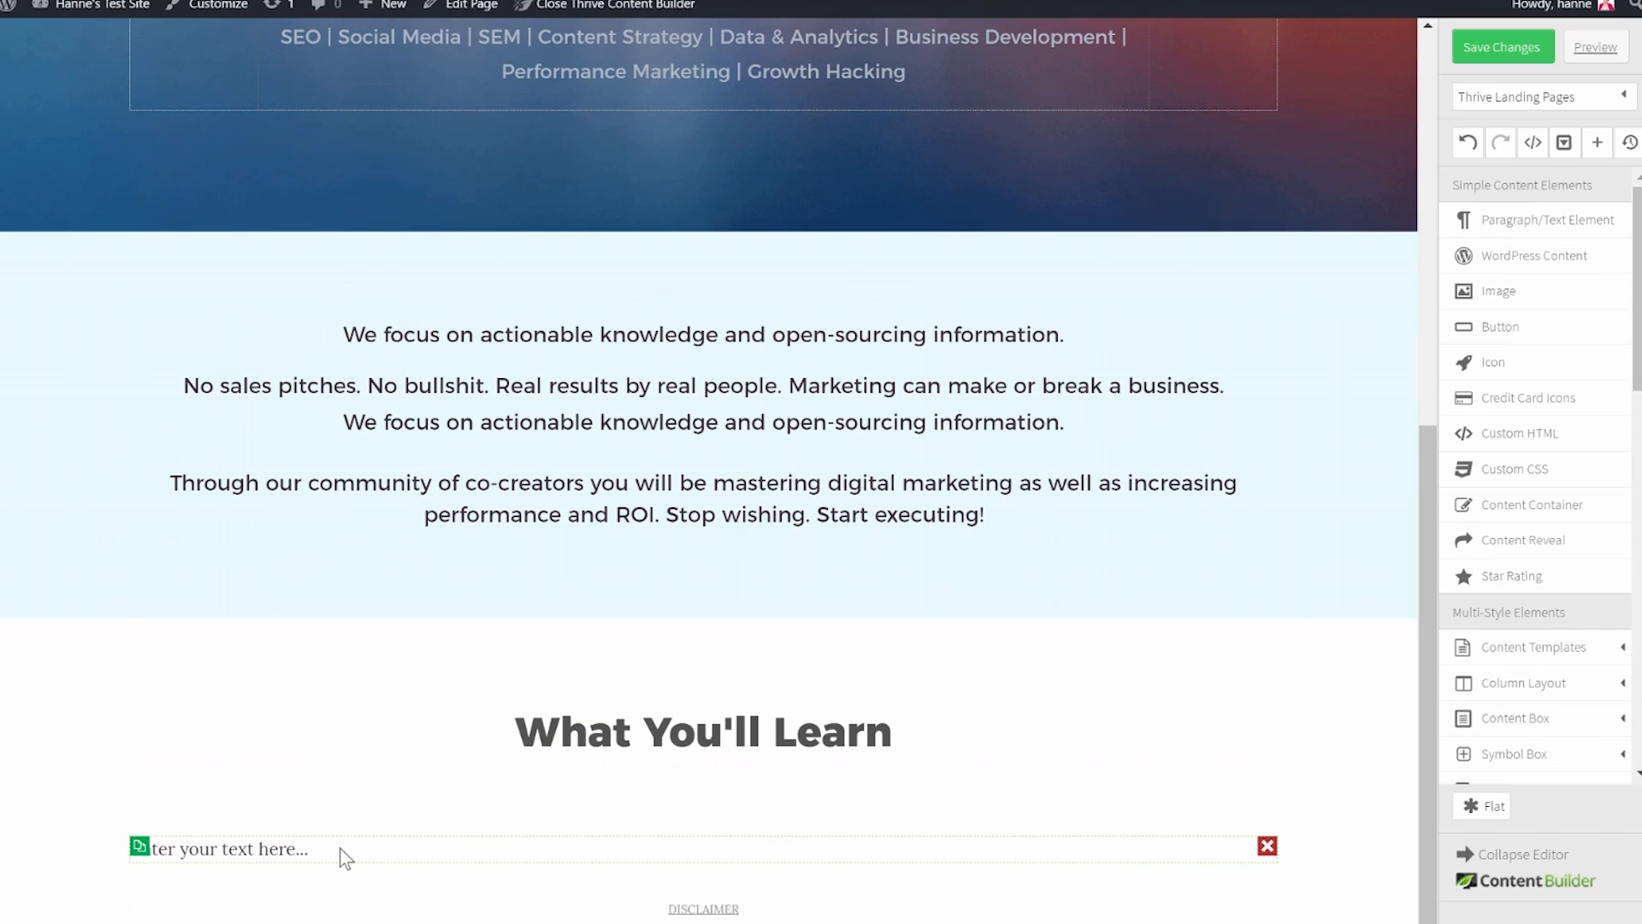
click(386, 862)
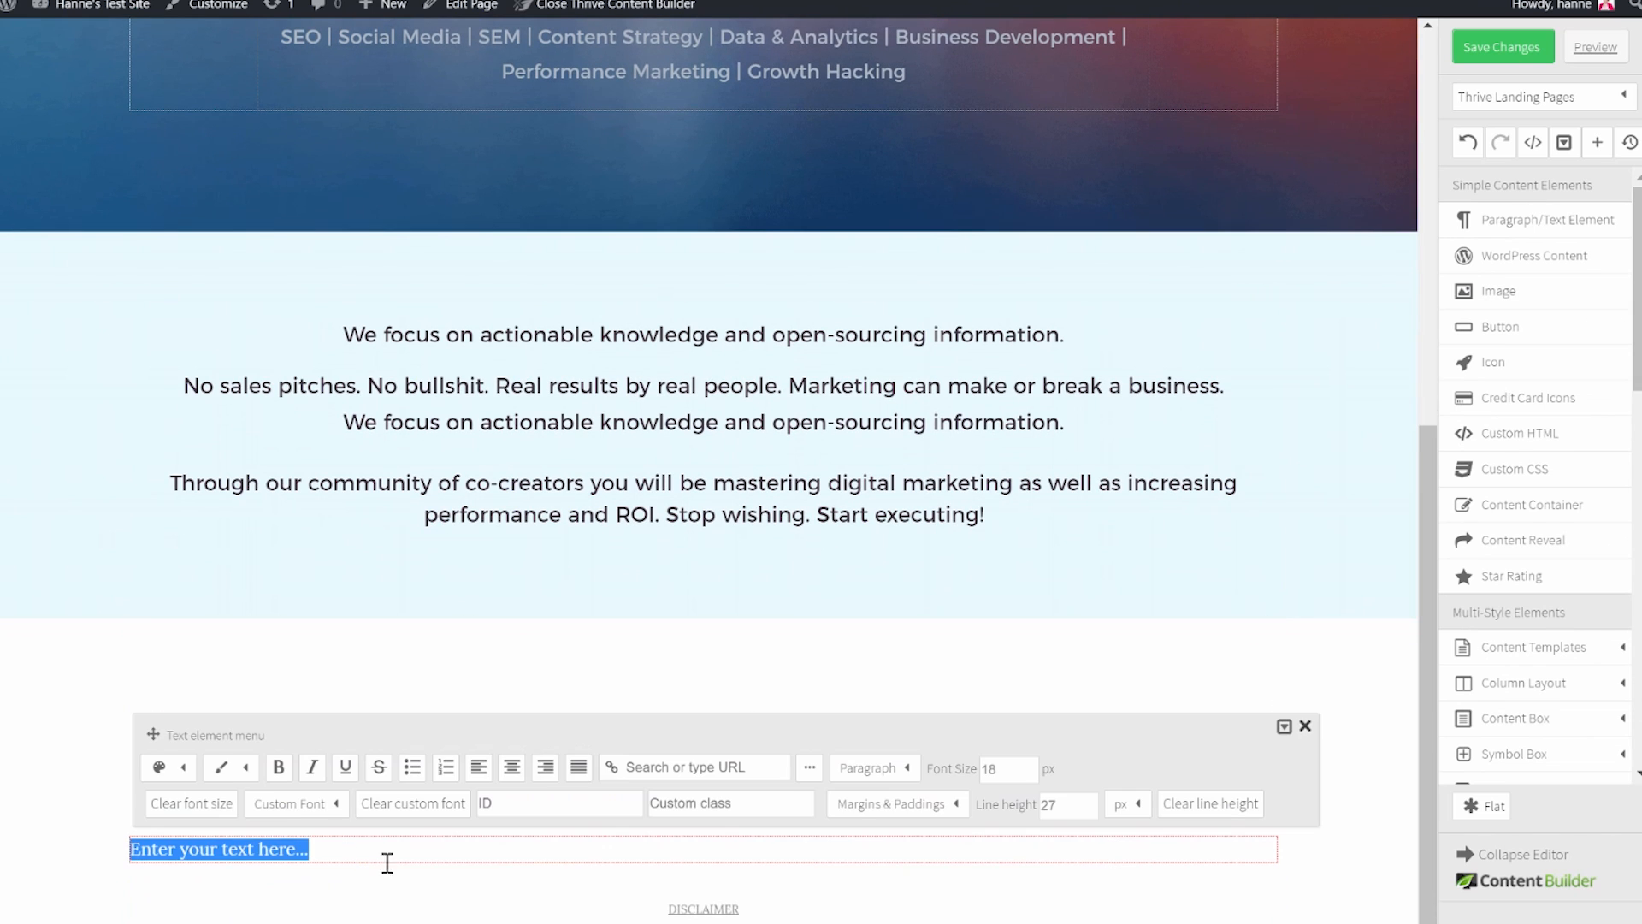
click(888, 770)
click(892, 636)
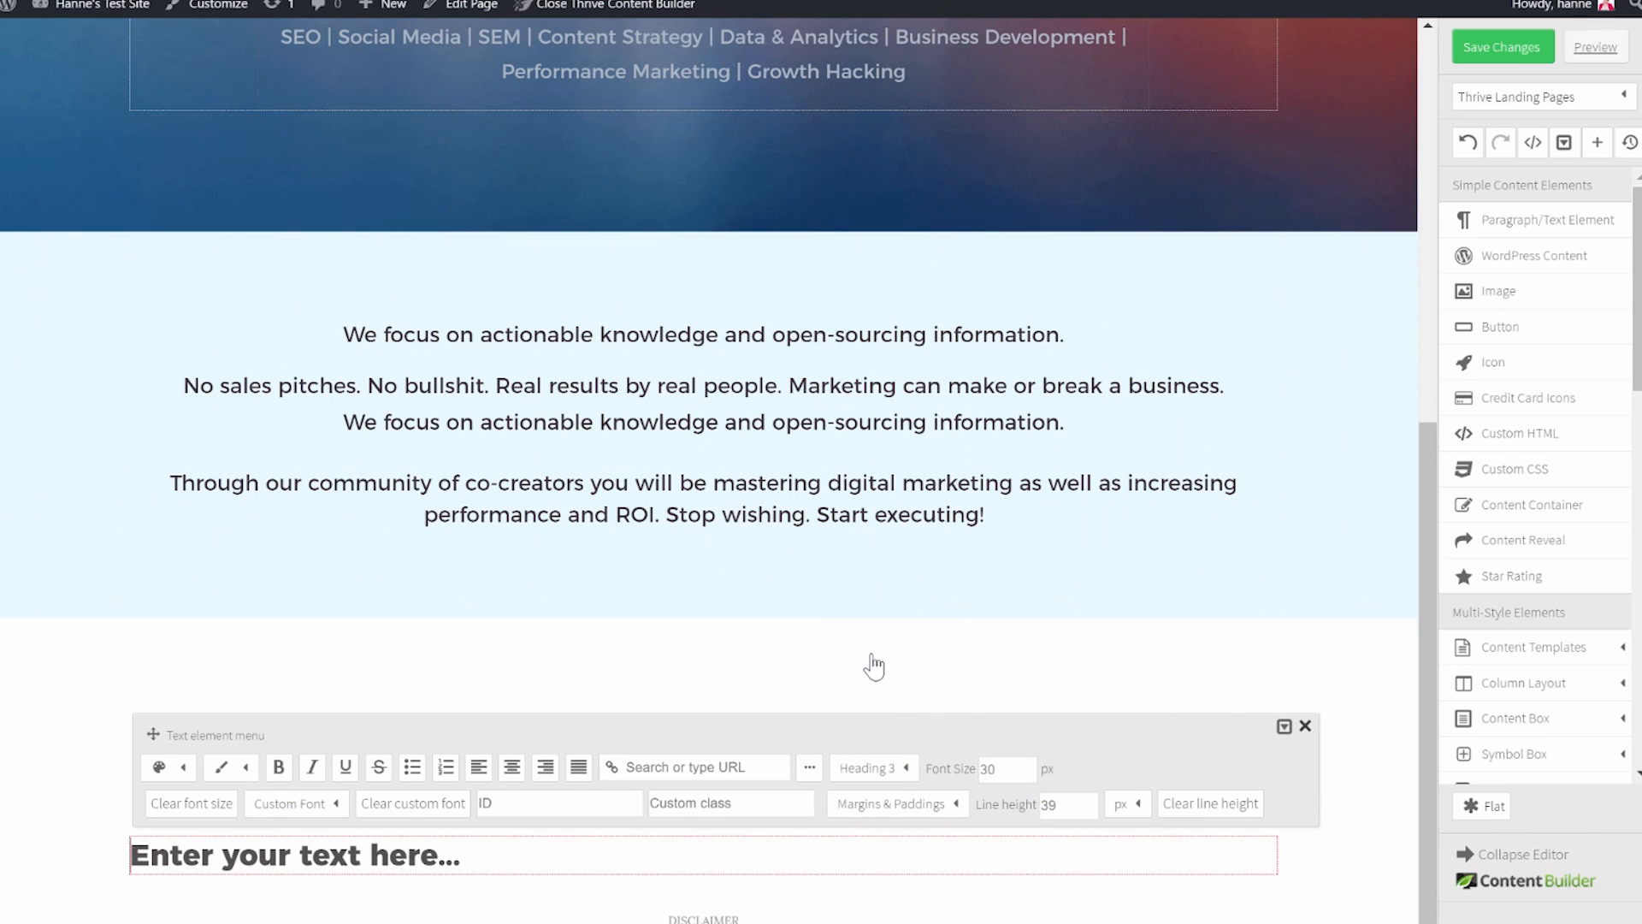
text(SEO | Social Media | SEM | Content Strategy | Data & Analytics | Business Development | Performance Marketing | Growth Hacking)
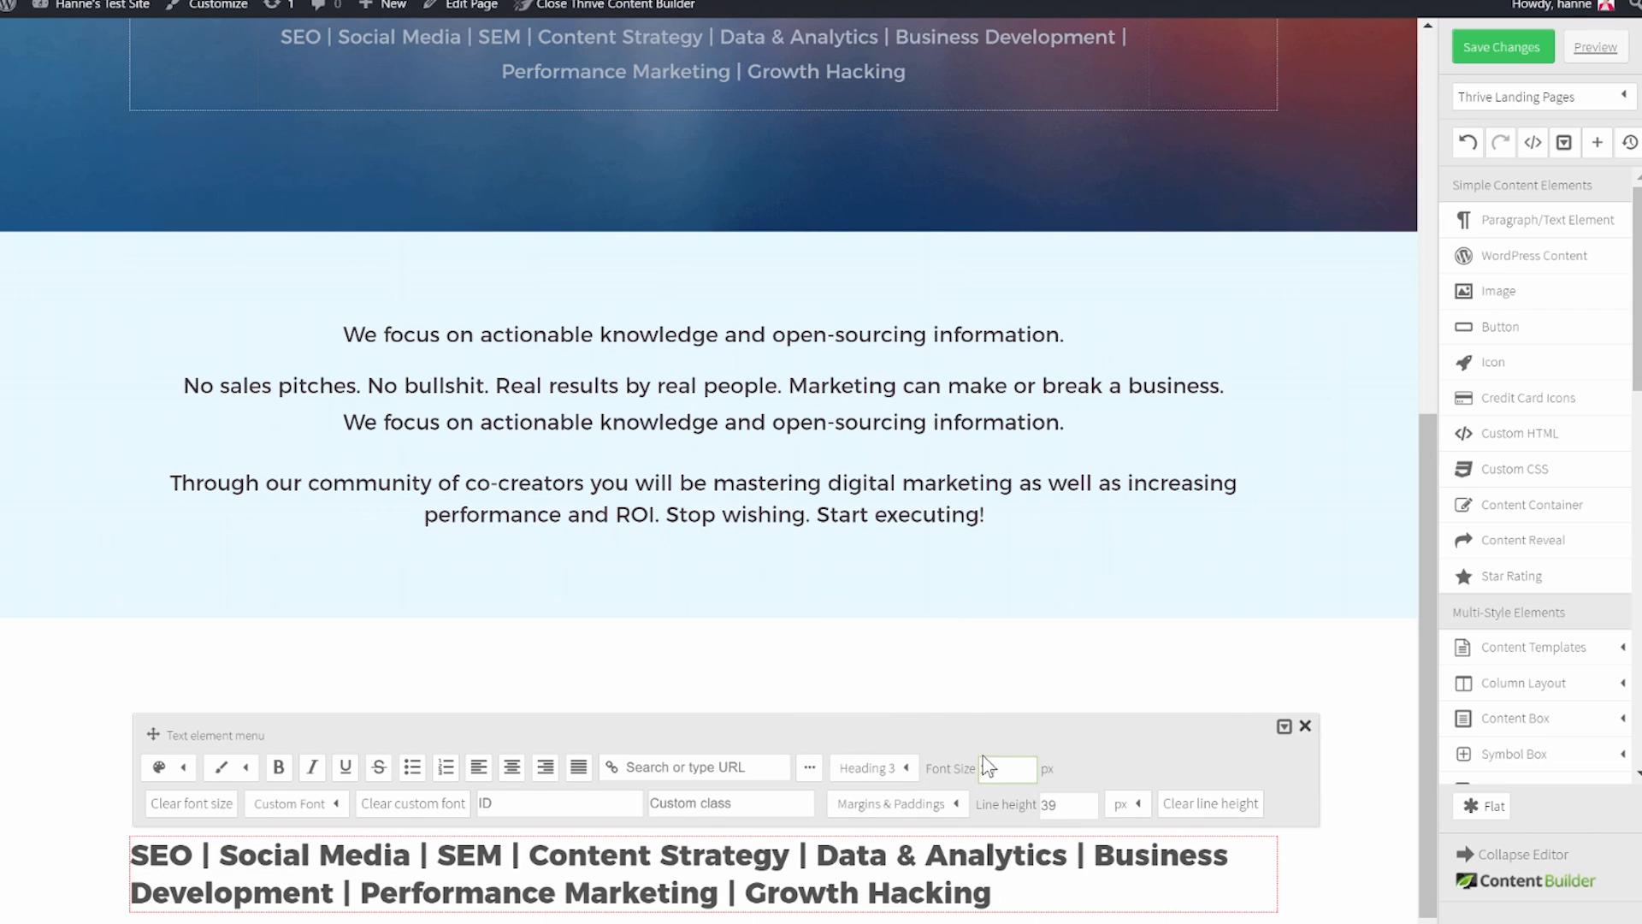
Set the topic list's font size to 24 px and its line height to 30 px.
text(24)
click(1063, 804)
text(30)
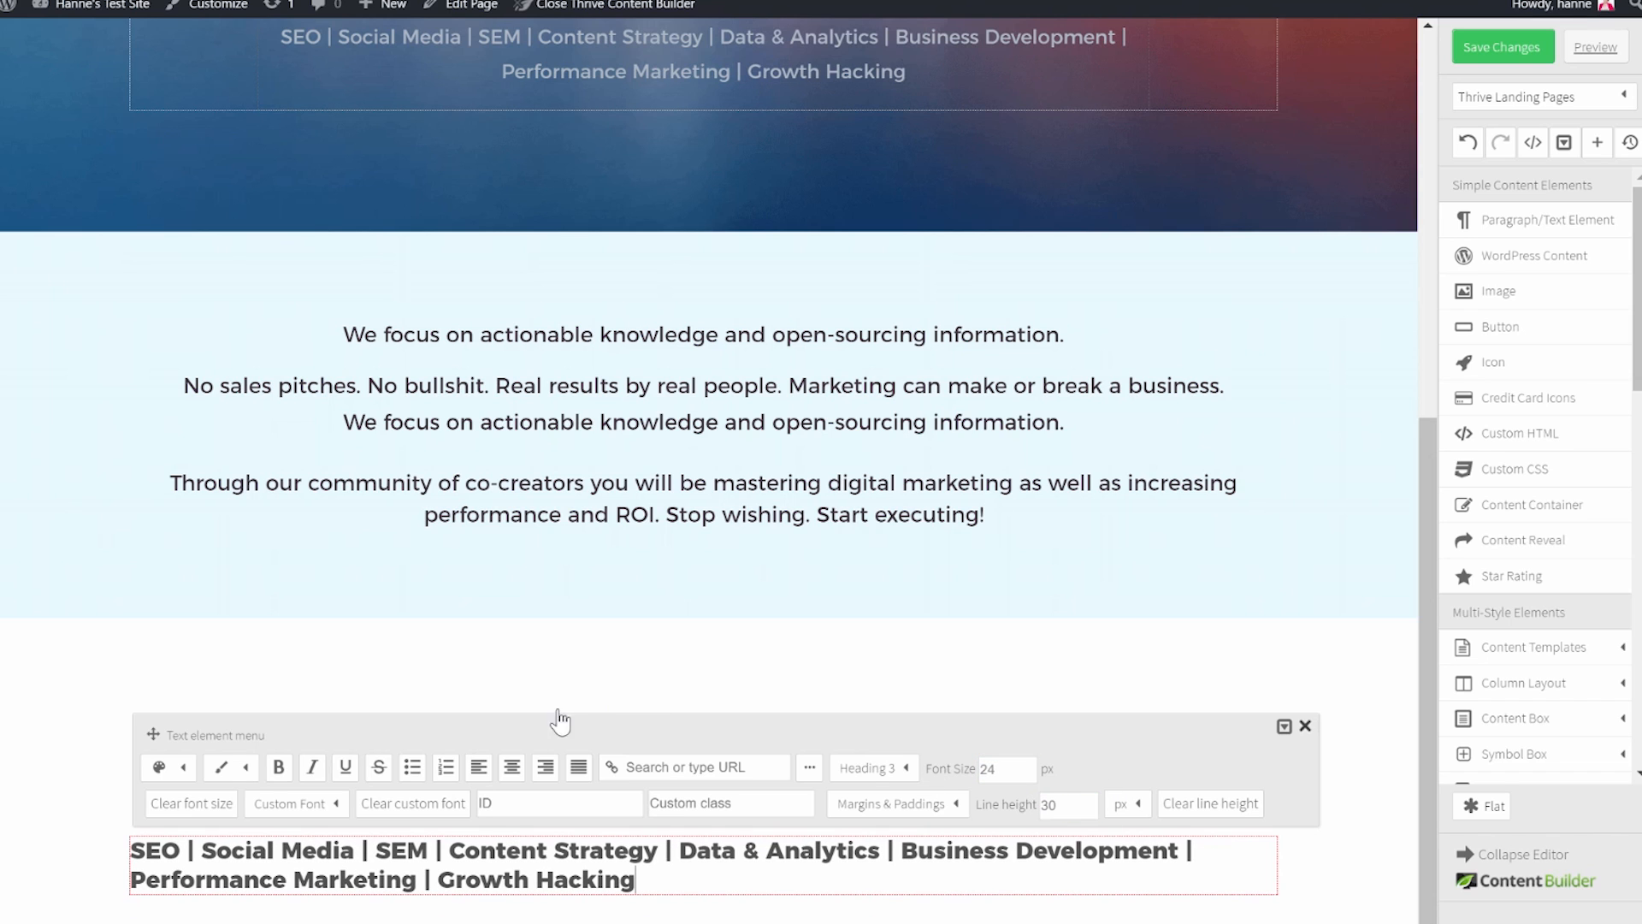
Apply the Lora 1.6em custom font to the topic list, center it and increase its line height.
click(289, 806)
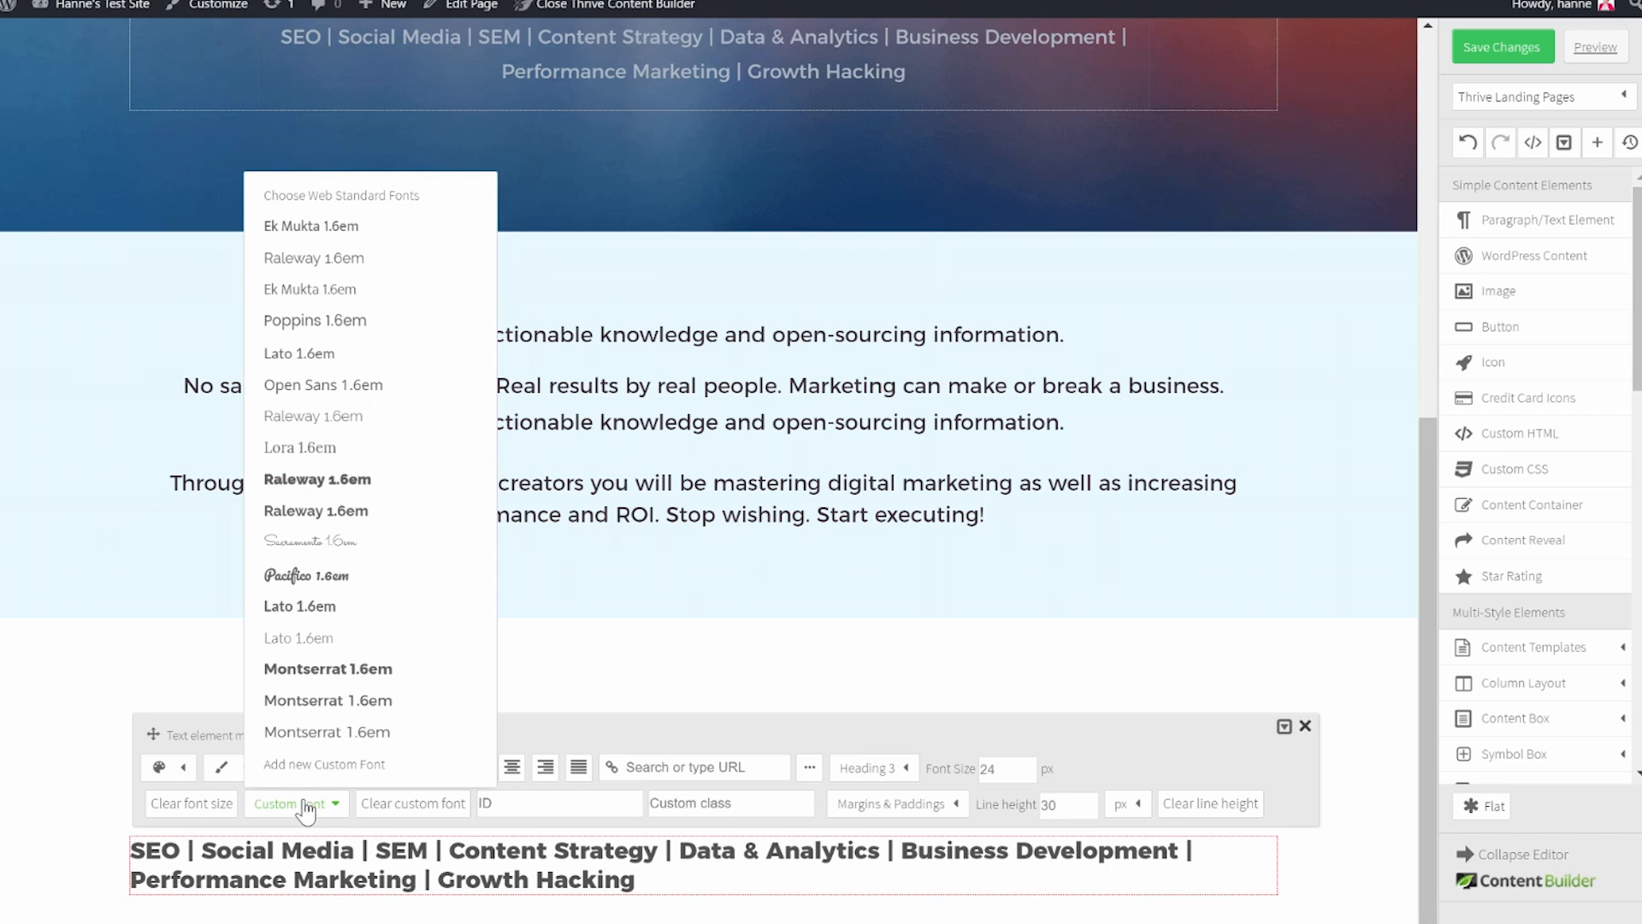
click(319, 449)
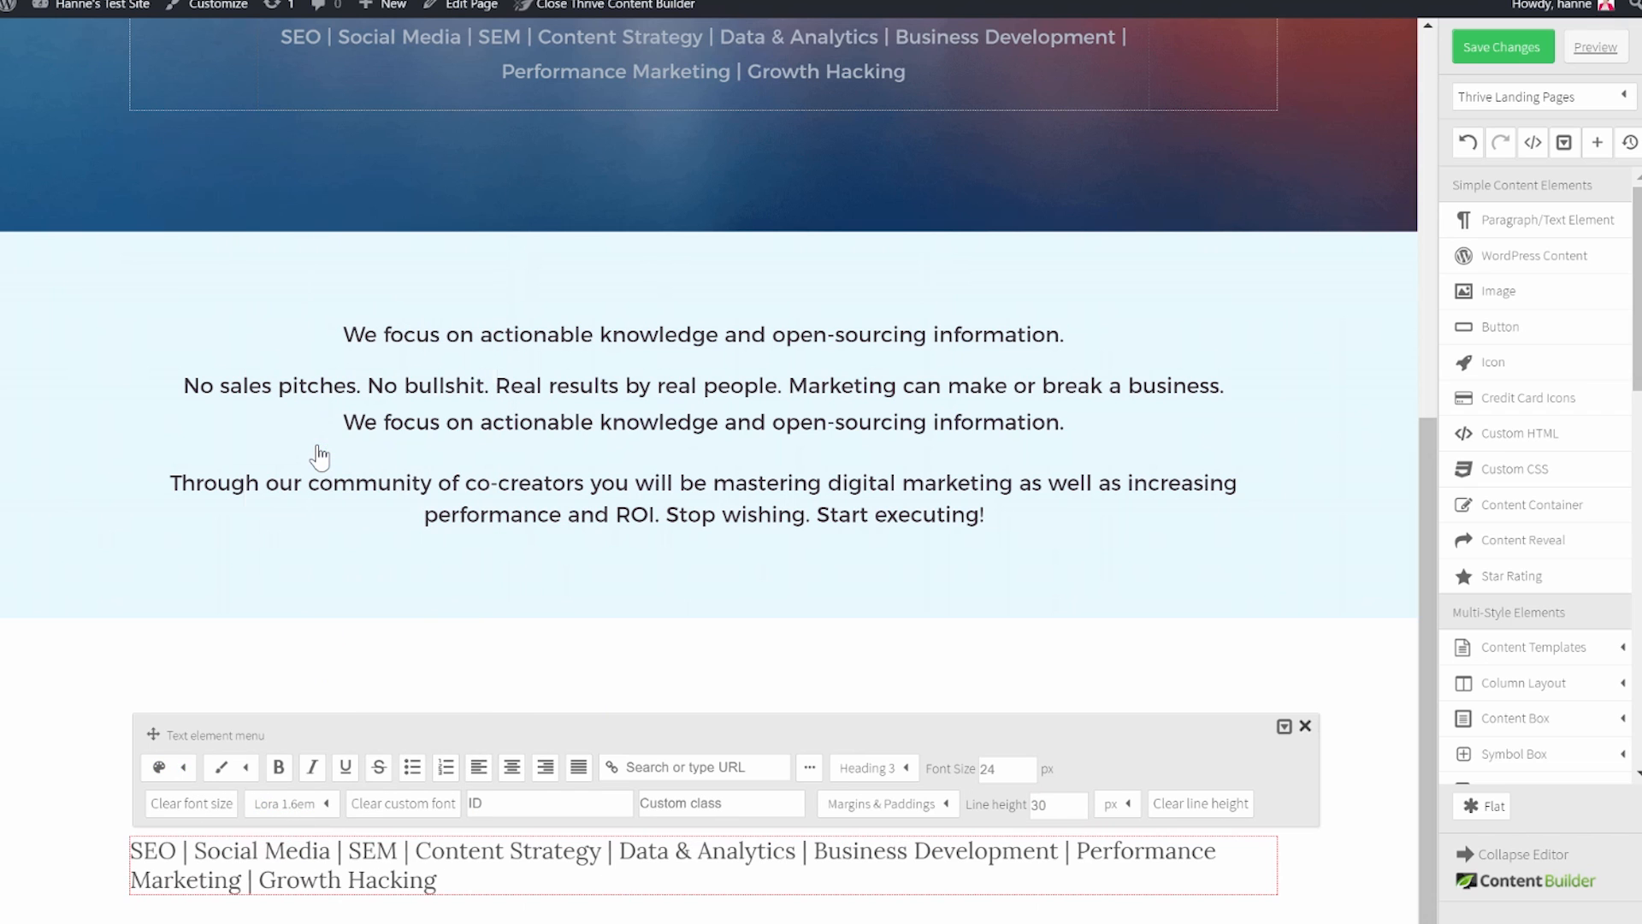
click(511, 766)
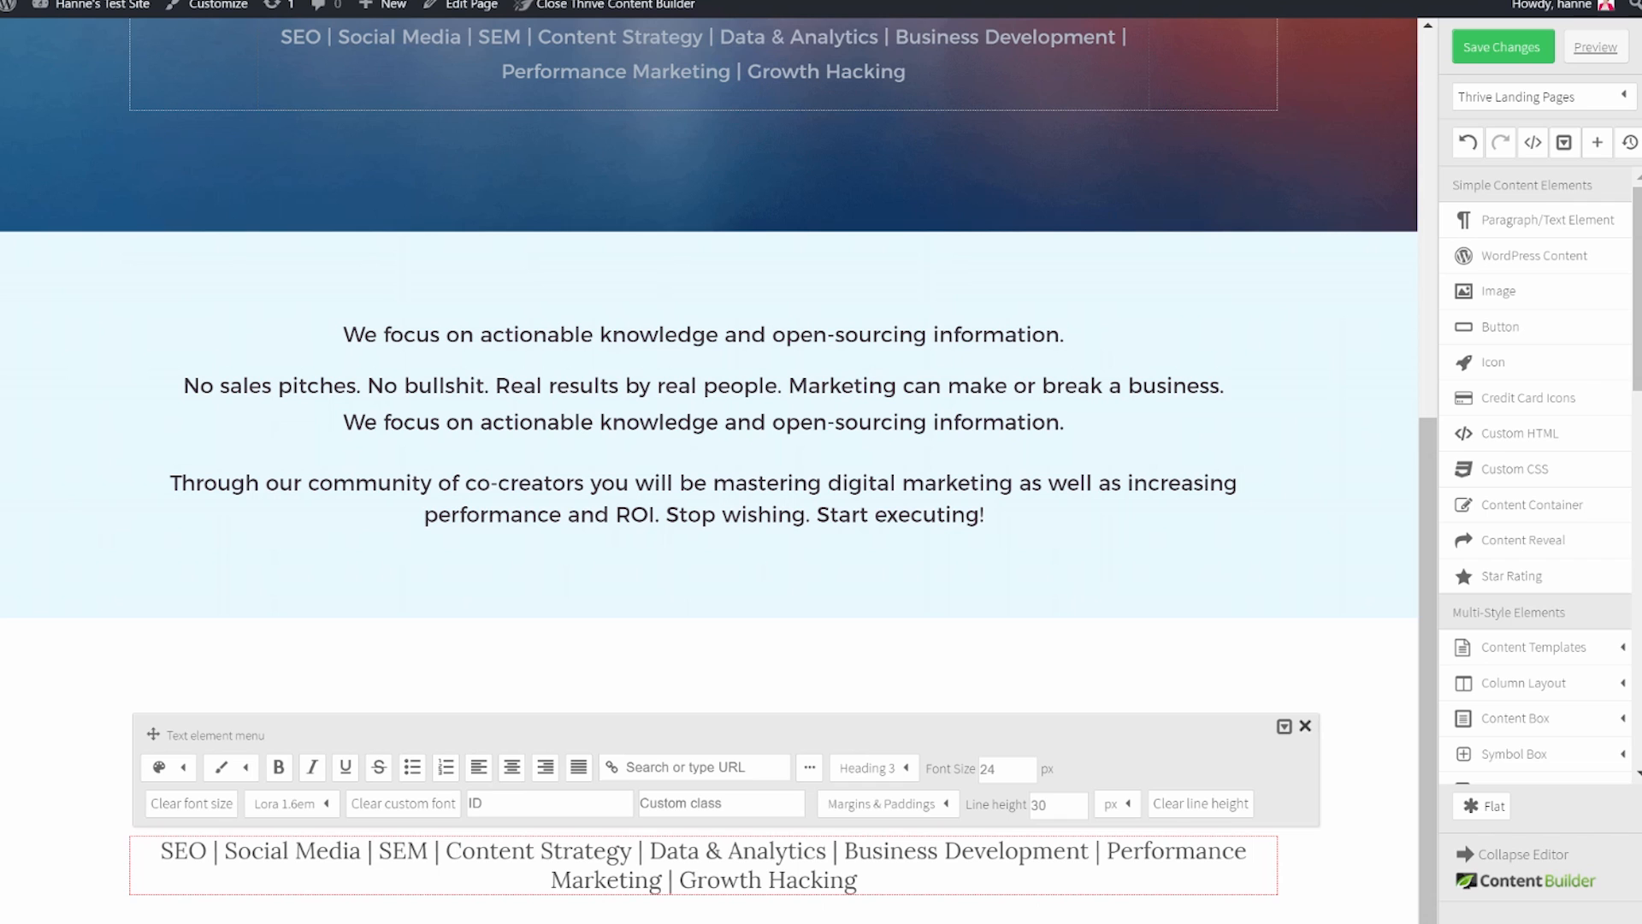
drag(1072, 805, 982, 801)
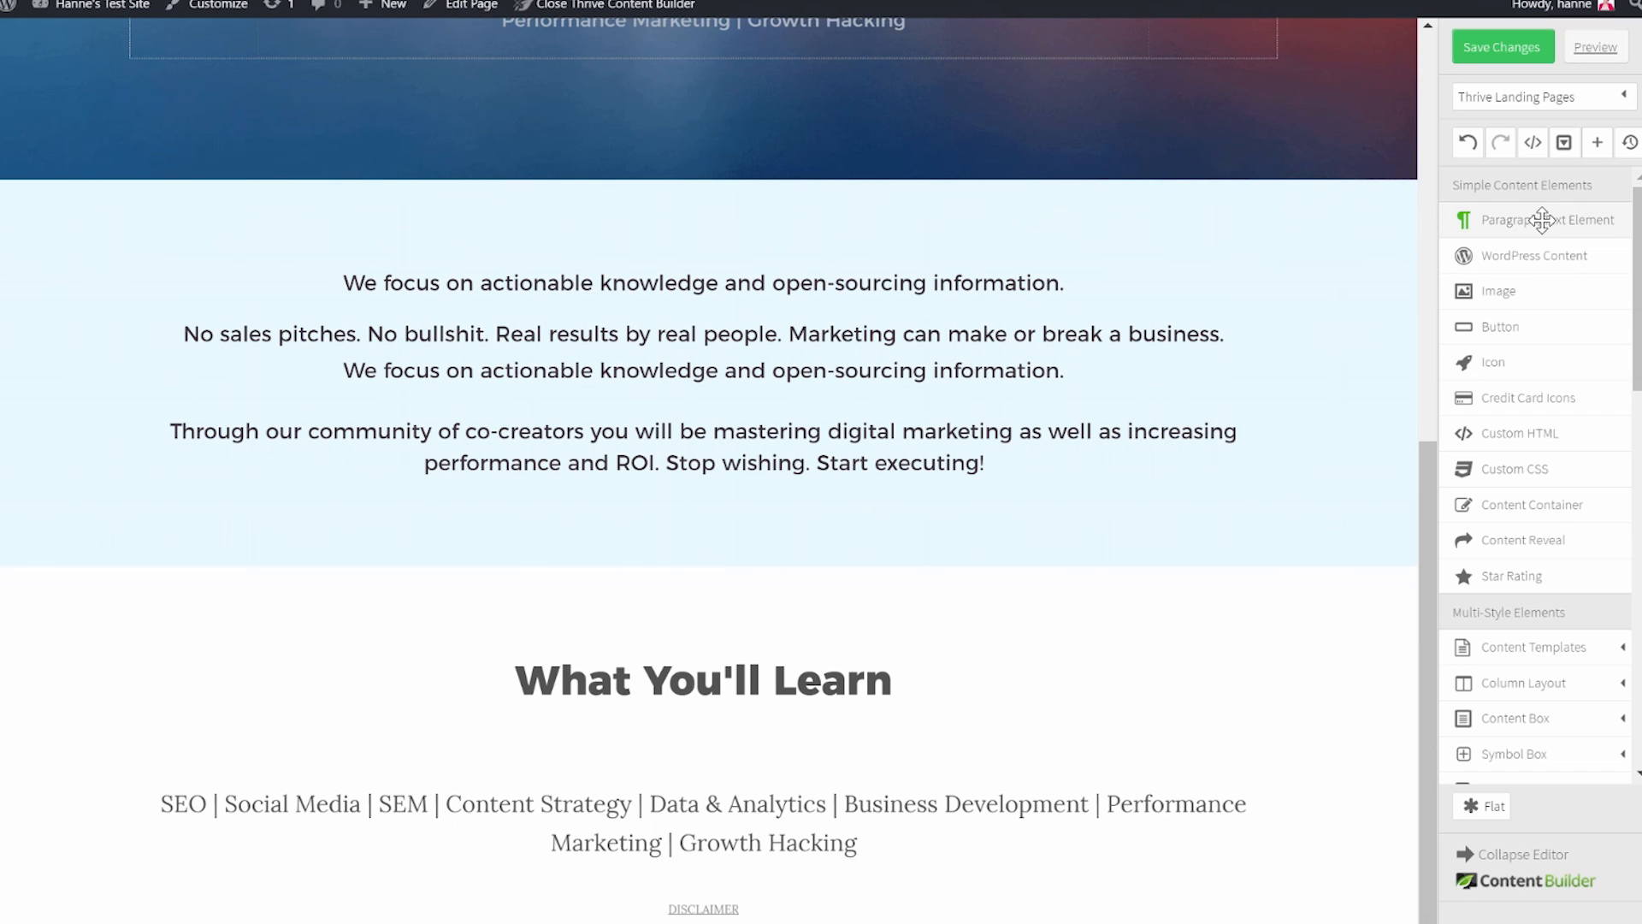
Add a centered Heading 2 reading "Featured 2017 Workshops" below the topic list, with a font size of 36 px.
drag(1542, 221, 660, 868)
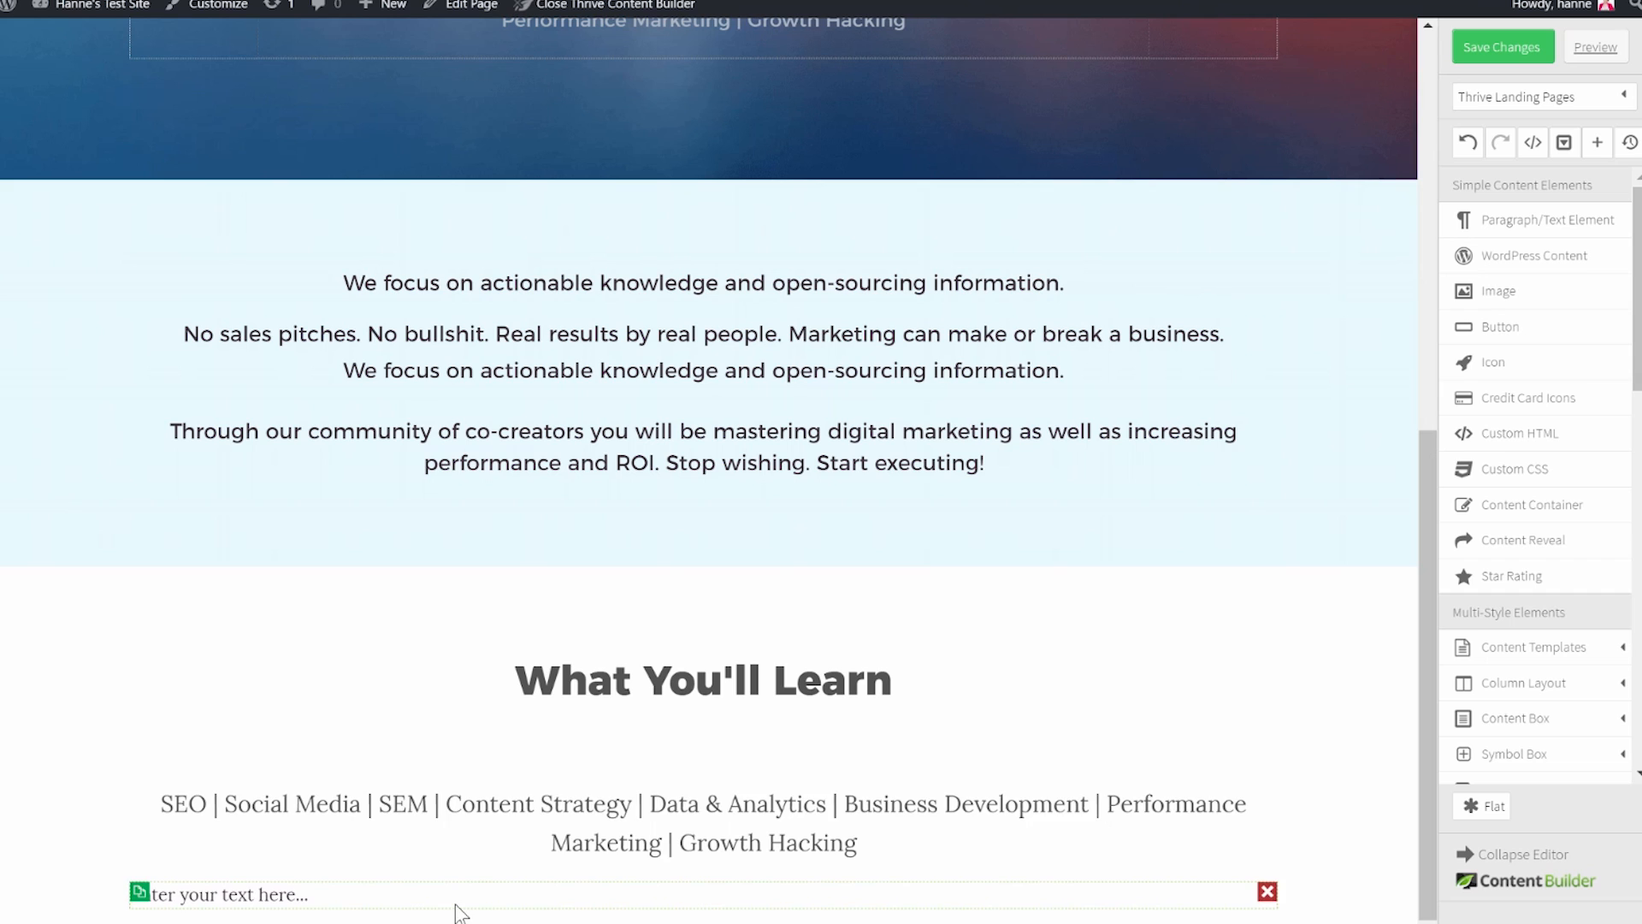
click(873, 813)
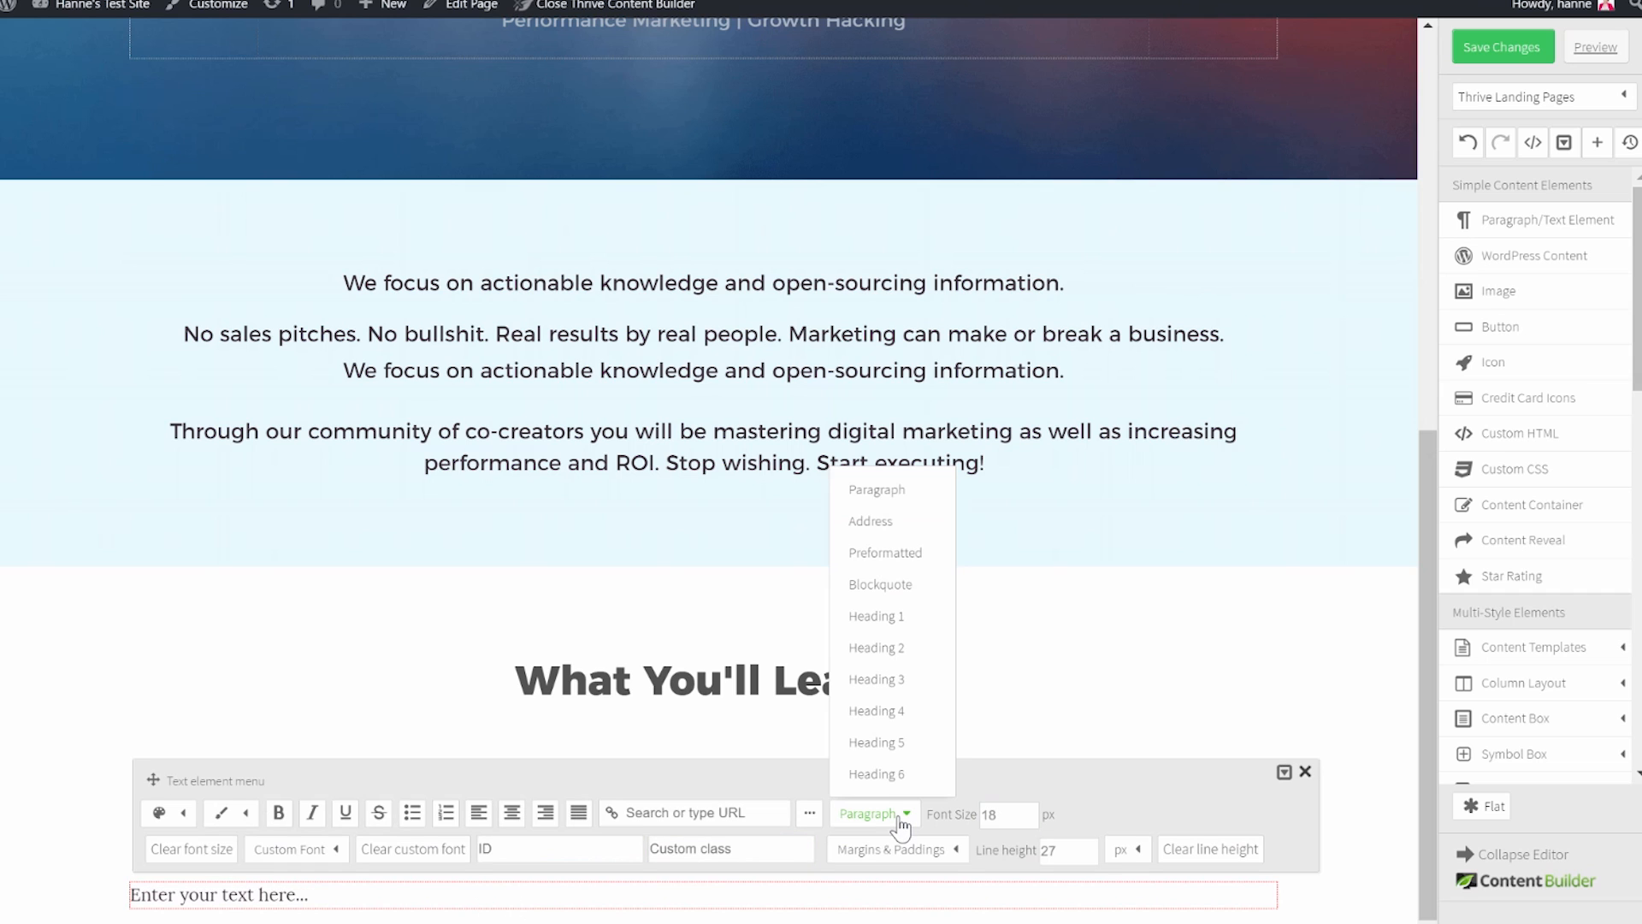
click(878, 648)
click(629, 906)
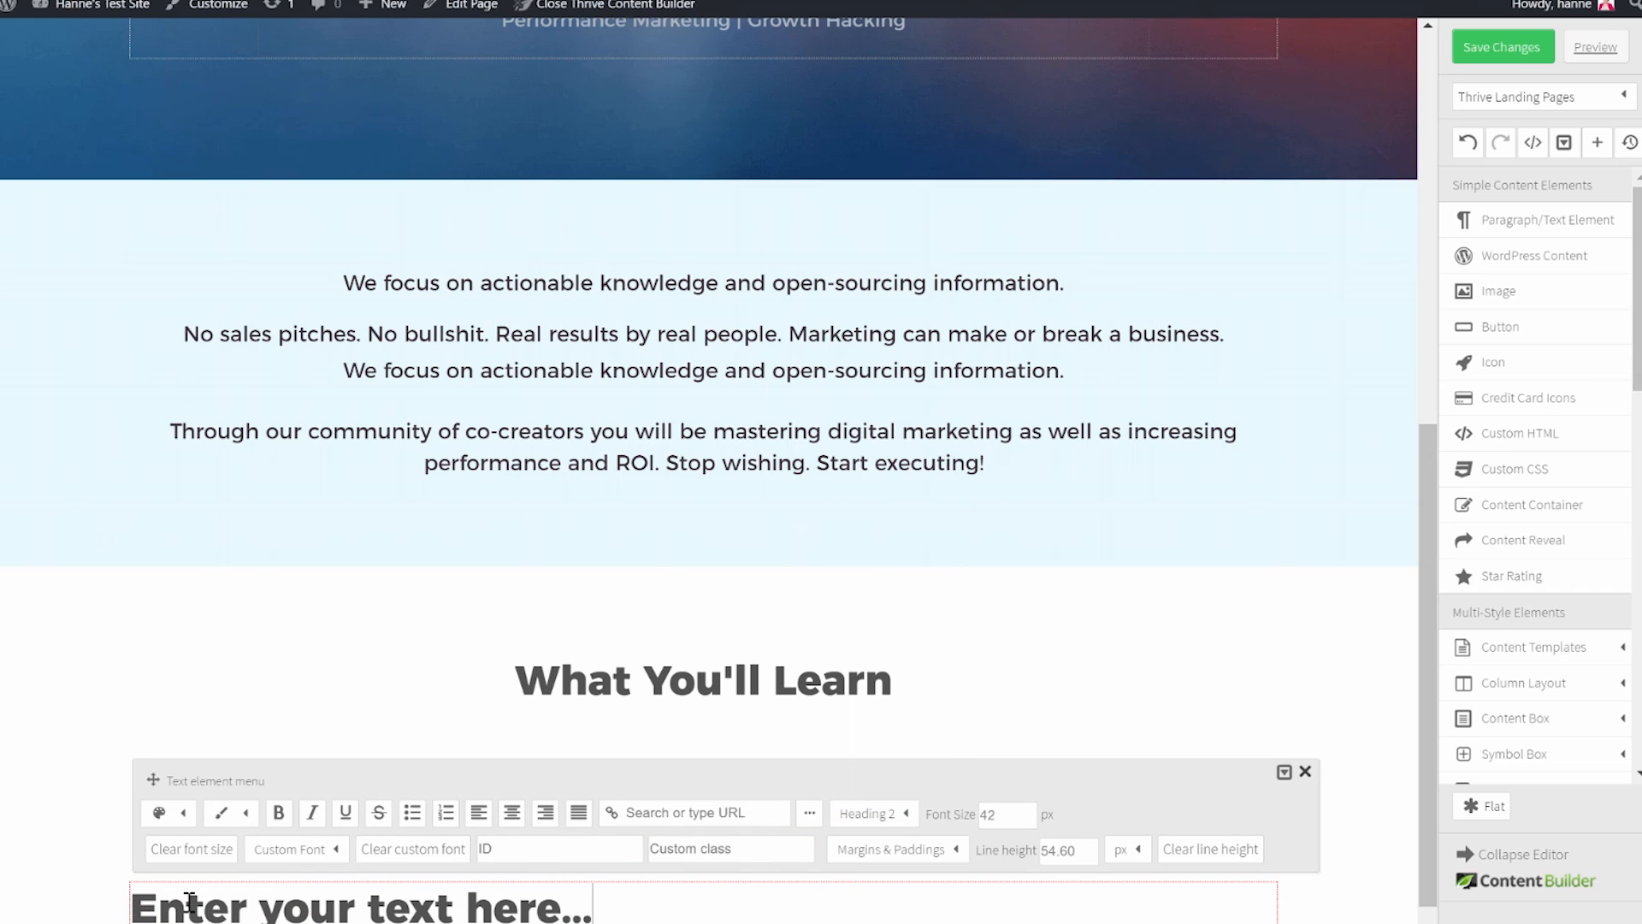
drag(137, 905, 638, 901)
text(Featured 2017 Workshops)
click(512, 812)
drag(1034, 817, 982, 815)
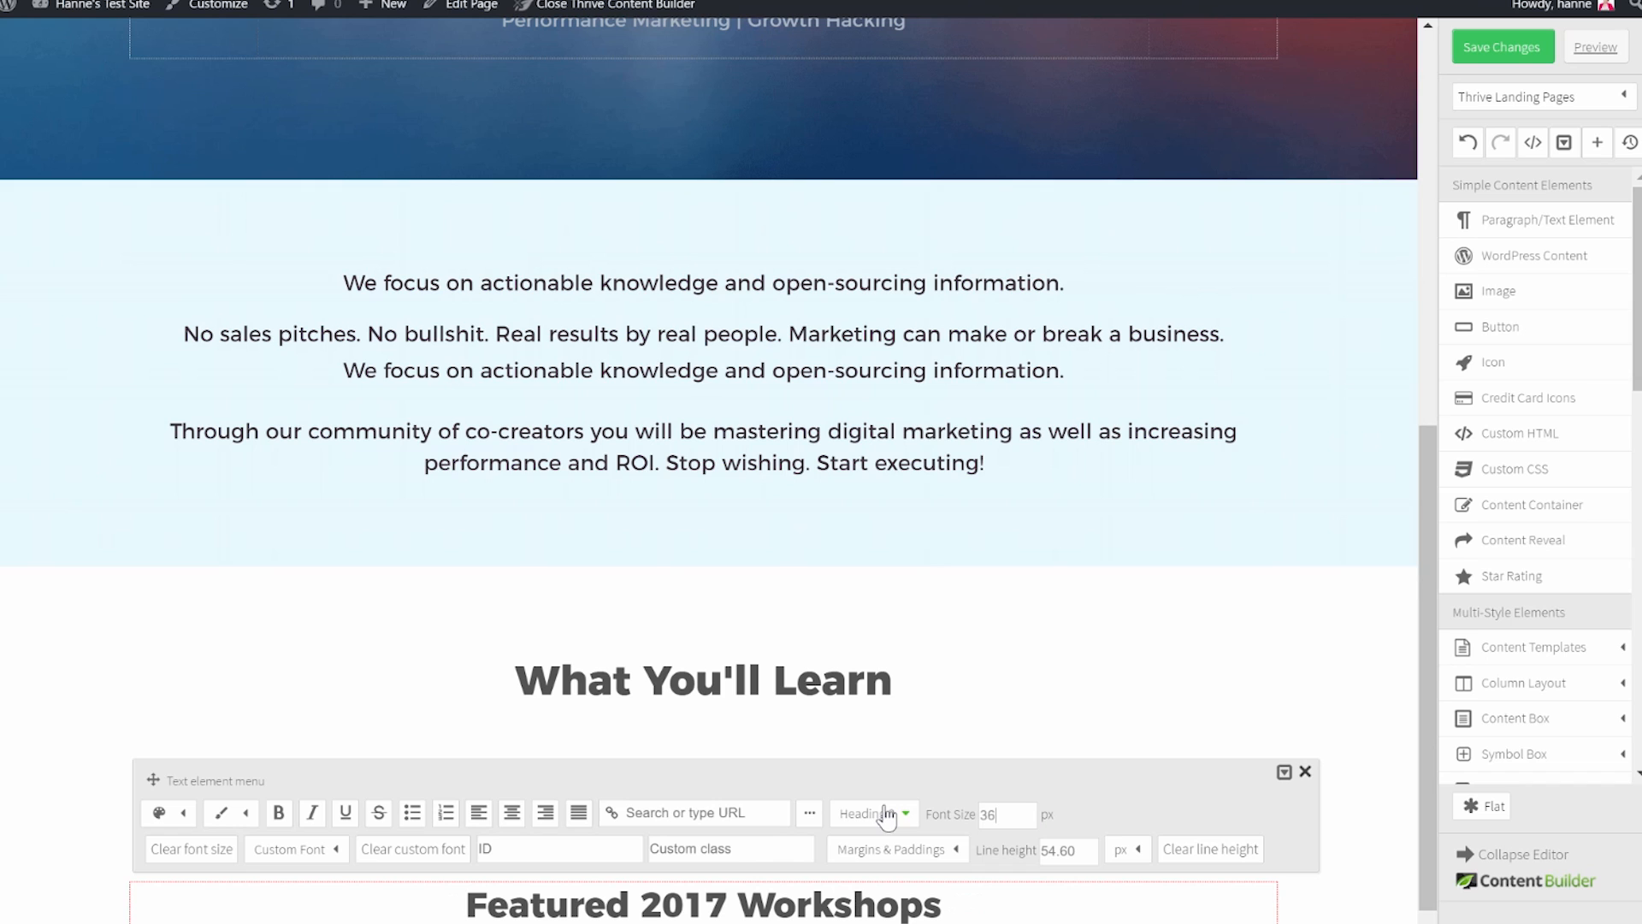
Set the "Featured 2017 Workshops" heading's top margin to 70 px and adjust its bottom margin.
click(941, 851)
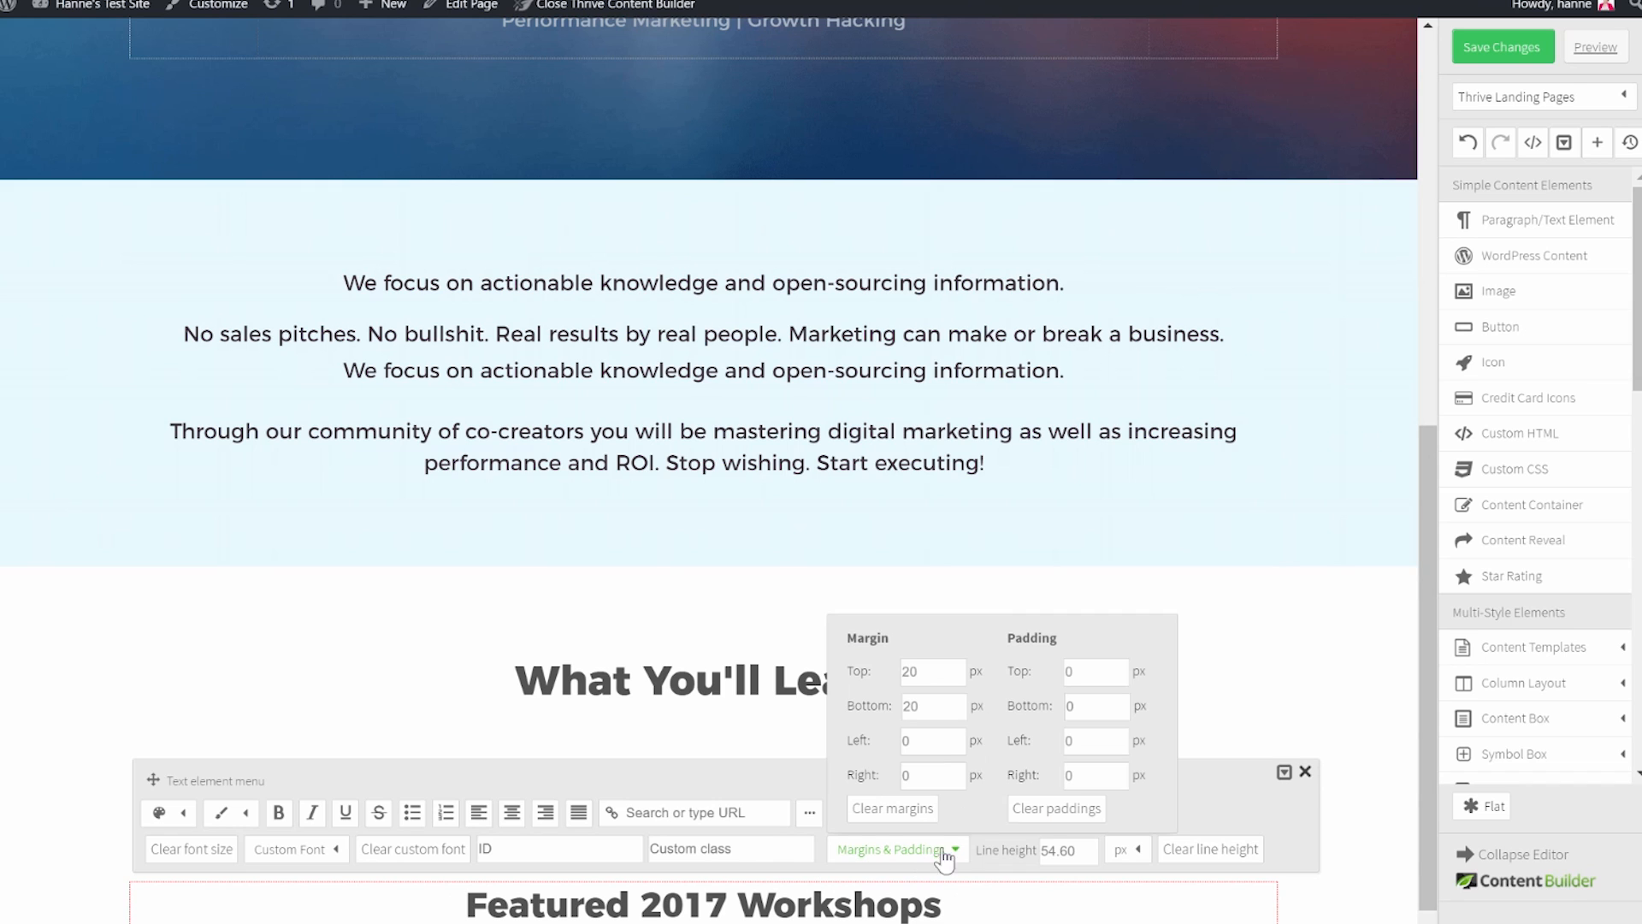
drag(935, 674, 823, 663)
text(70)
drag(956, 714, 788, 691)
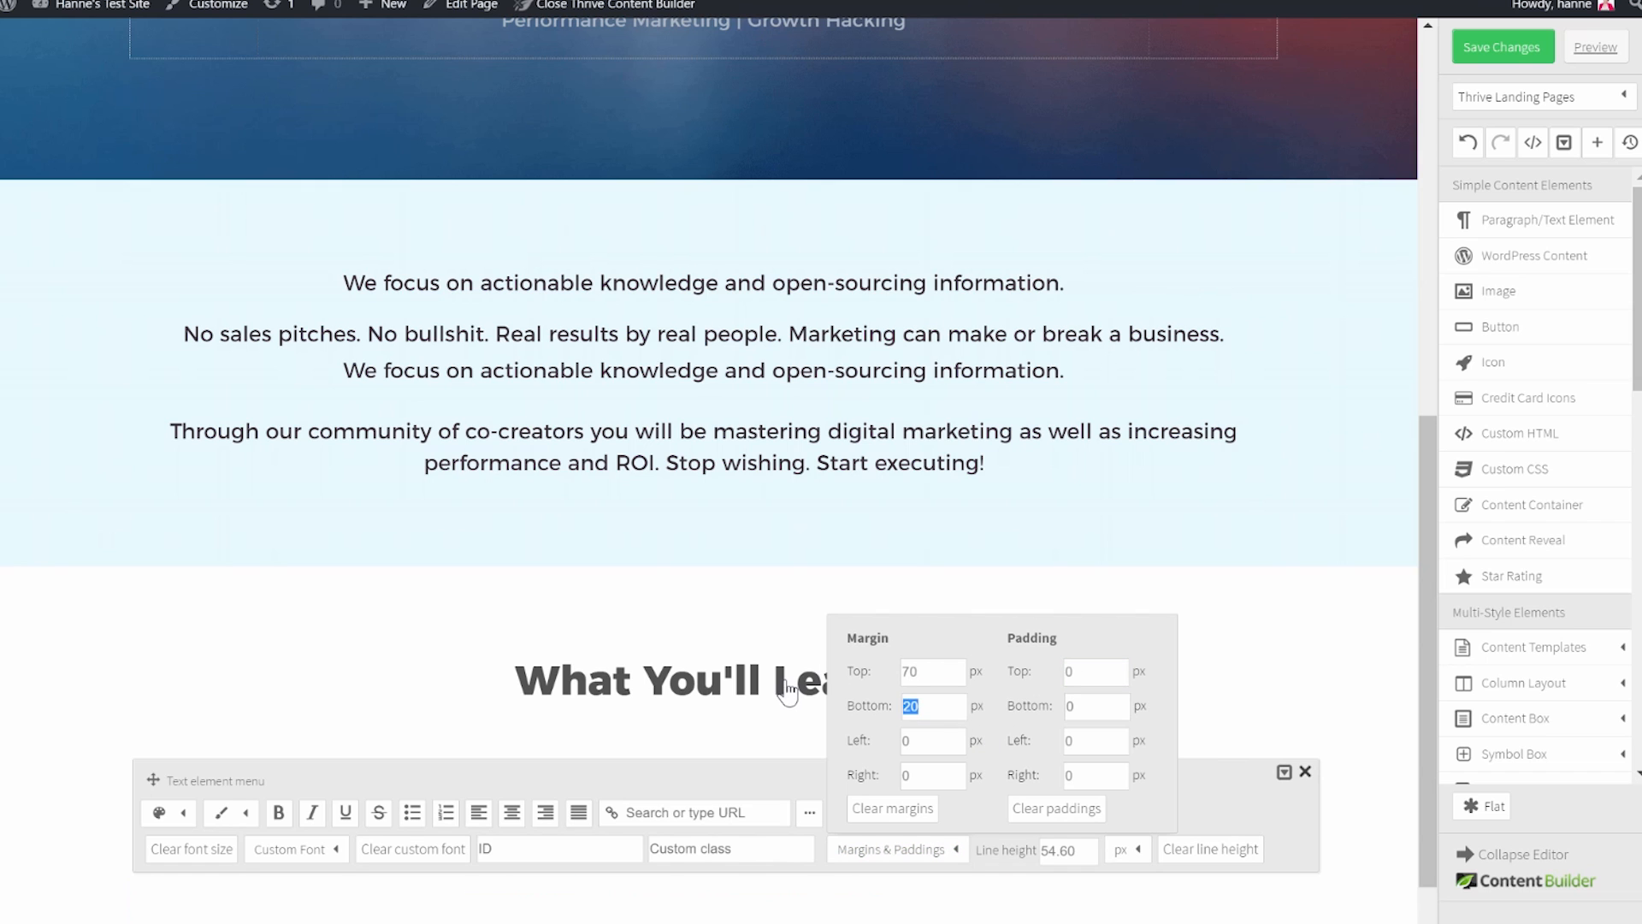
click(1318, 781)
scroll(1360, 723, down, 2)
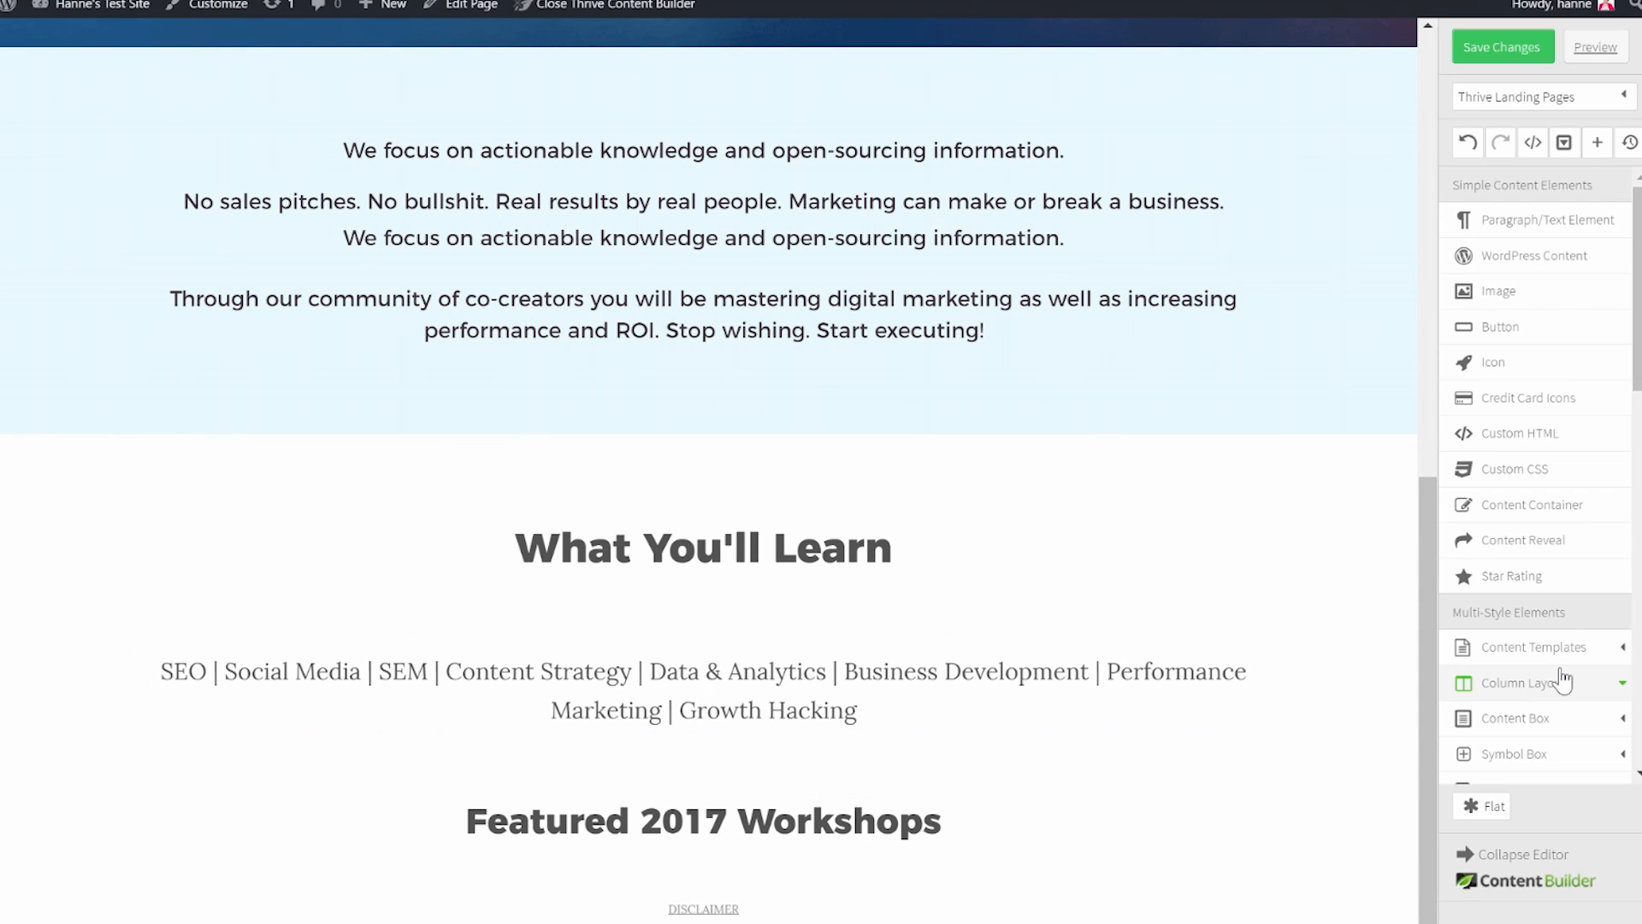
Add a three-column layout of equal thirds below the "Featured 2017 Workshops" heading.
click(1585, 697)
drag(1576, 738, 654, 868)
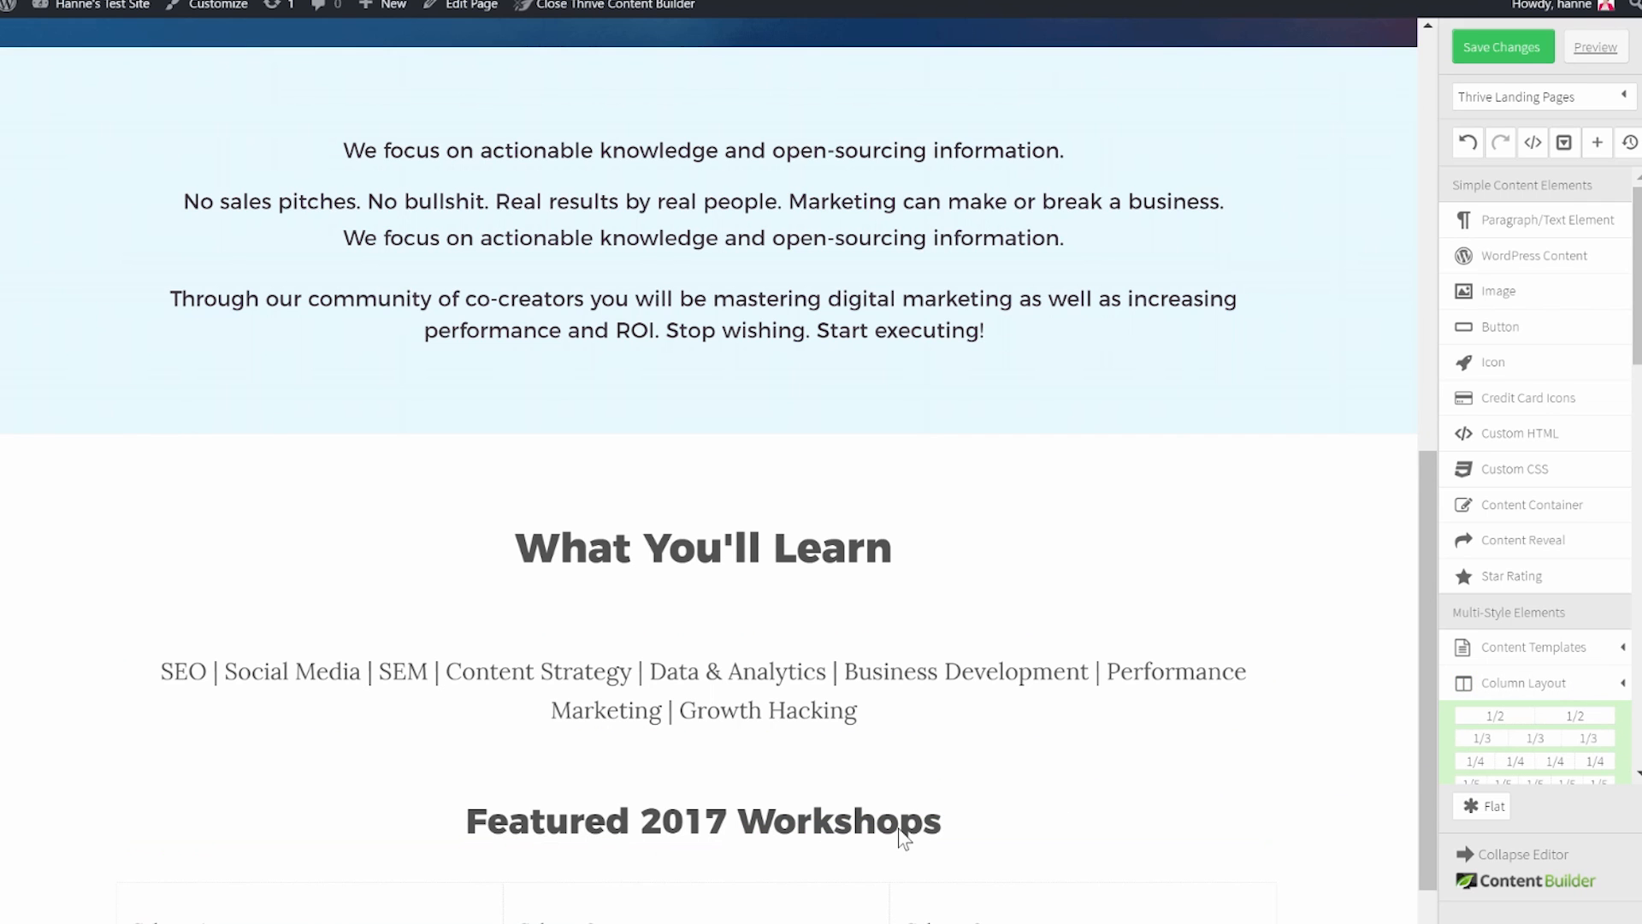
scroll(983, 810, down, 1)
Insert the Adwords-Google.png image above the text in the first workshop column and center it.
drag(1507, 289, 187, 817)
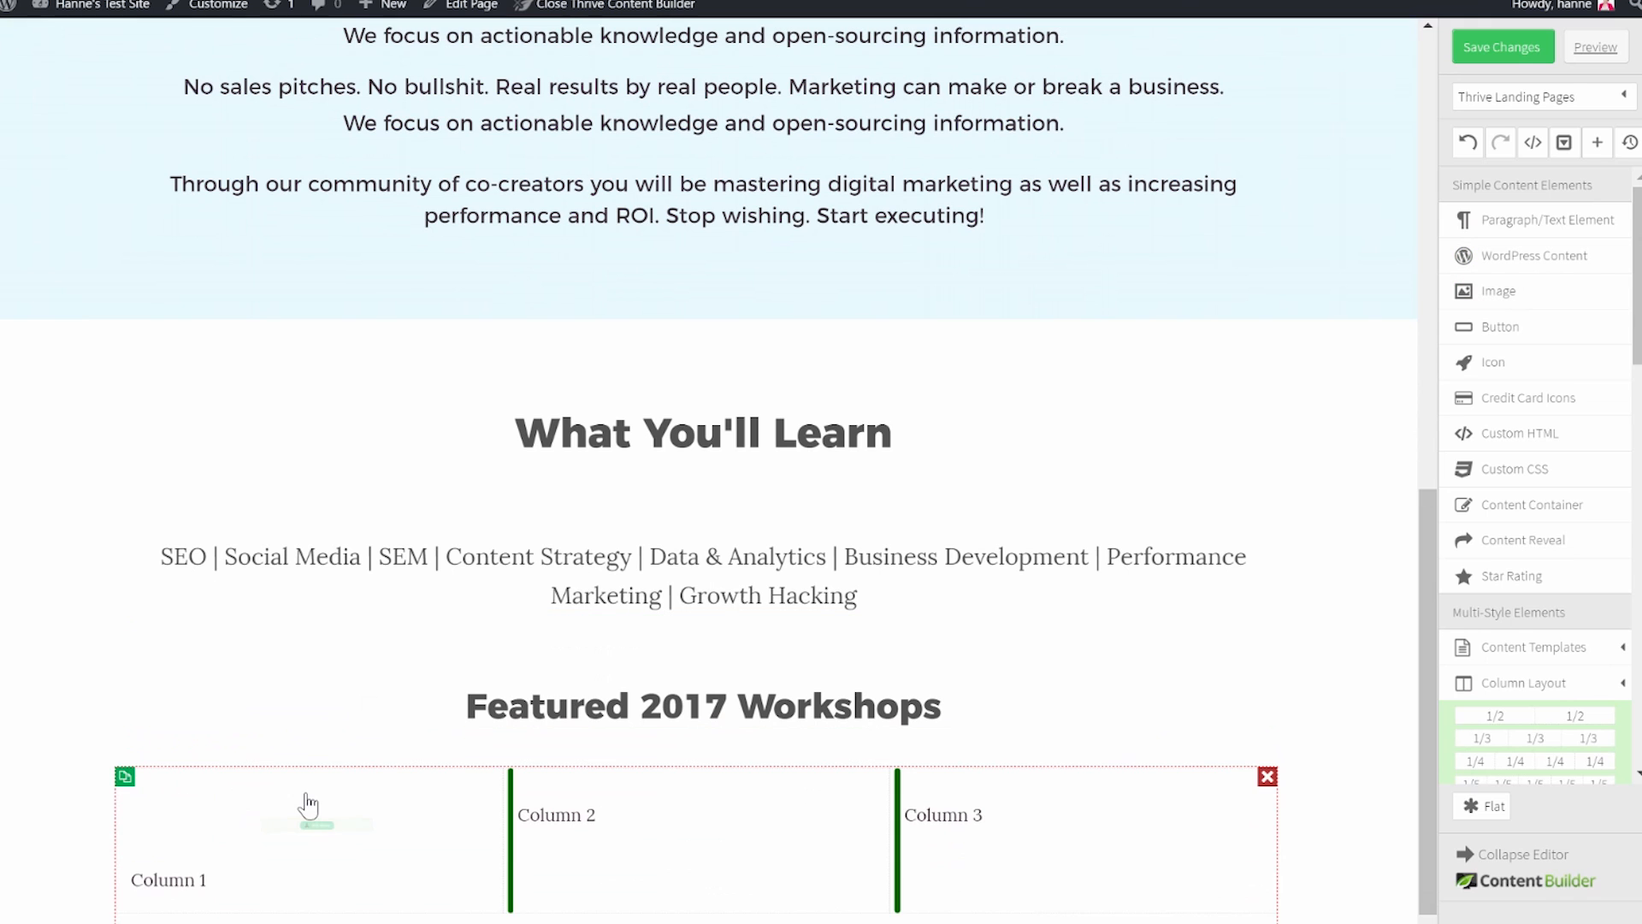
click(342, 834)
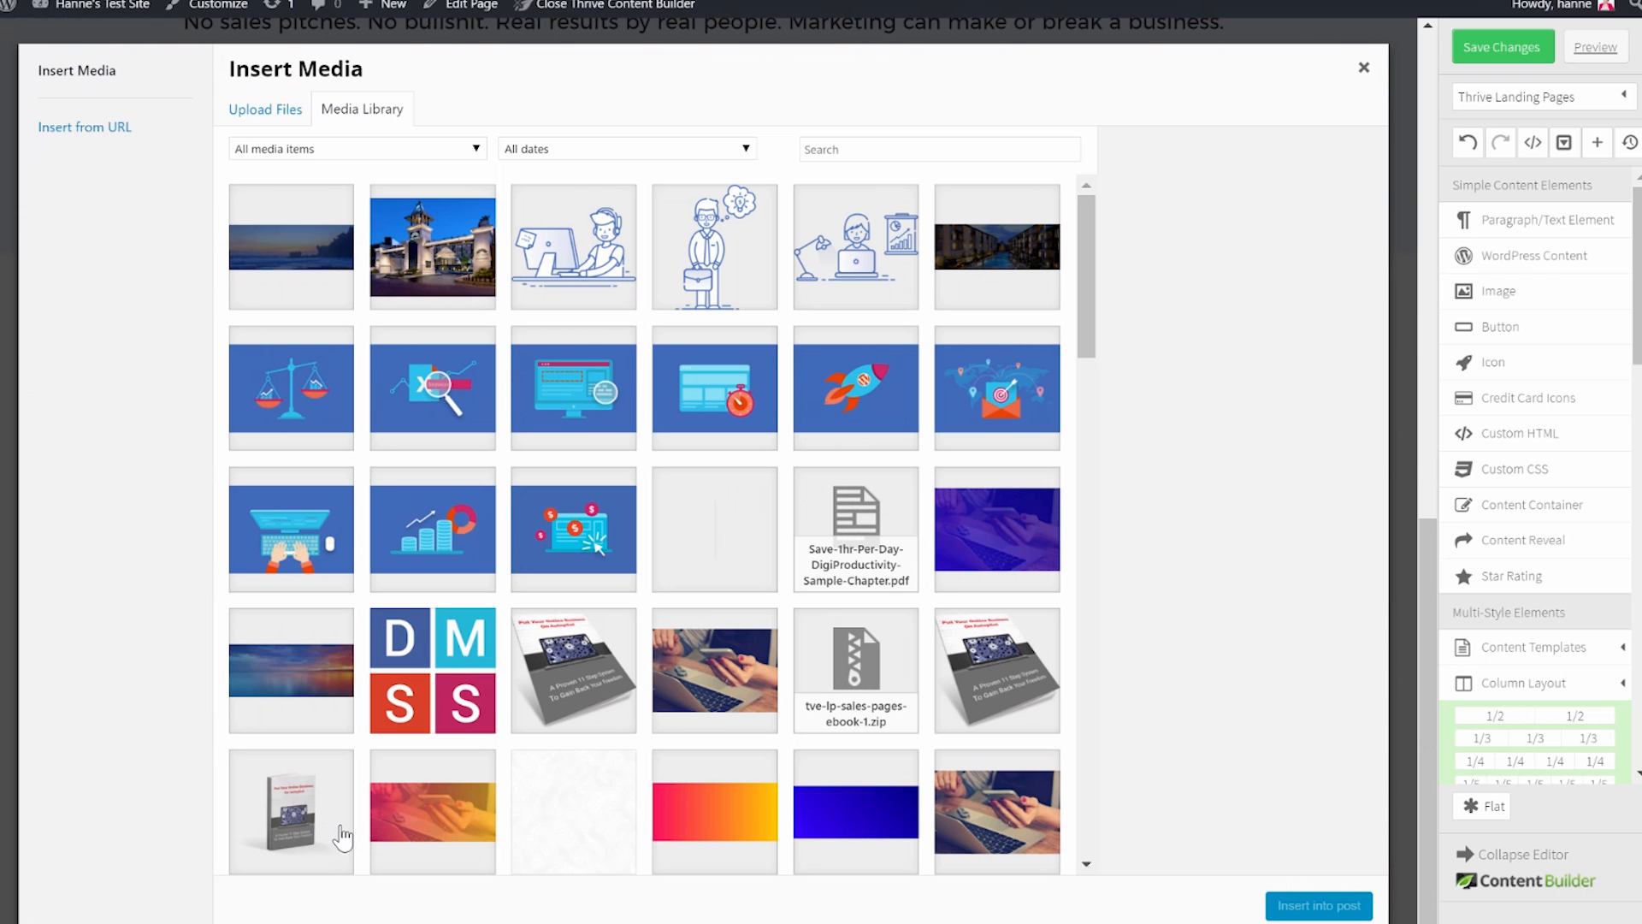
click(623, 532)
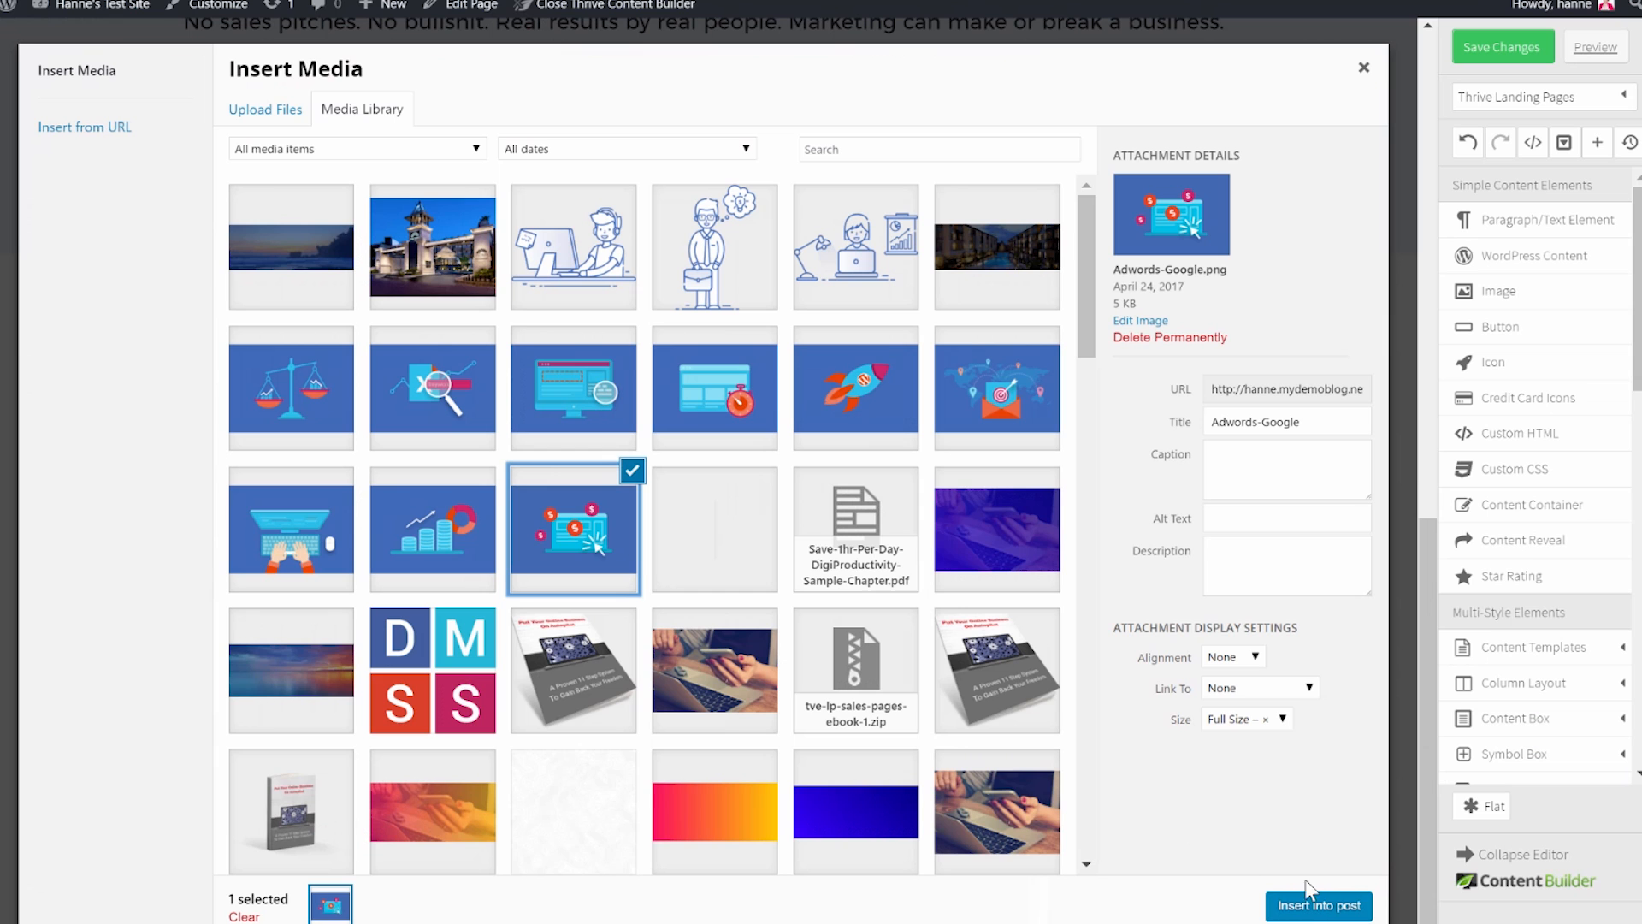
click(1324, 913)
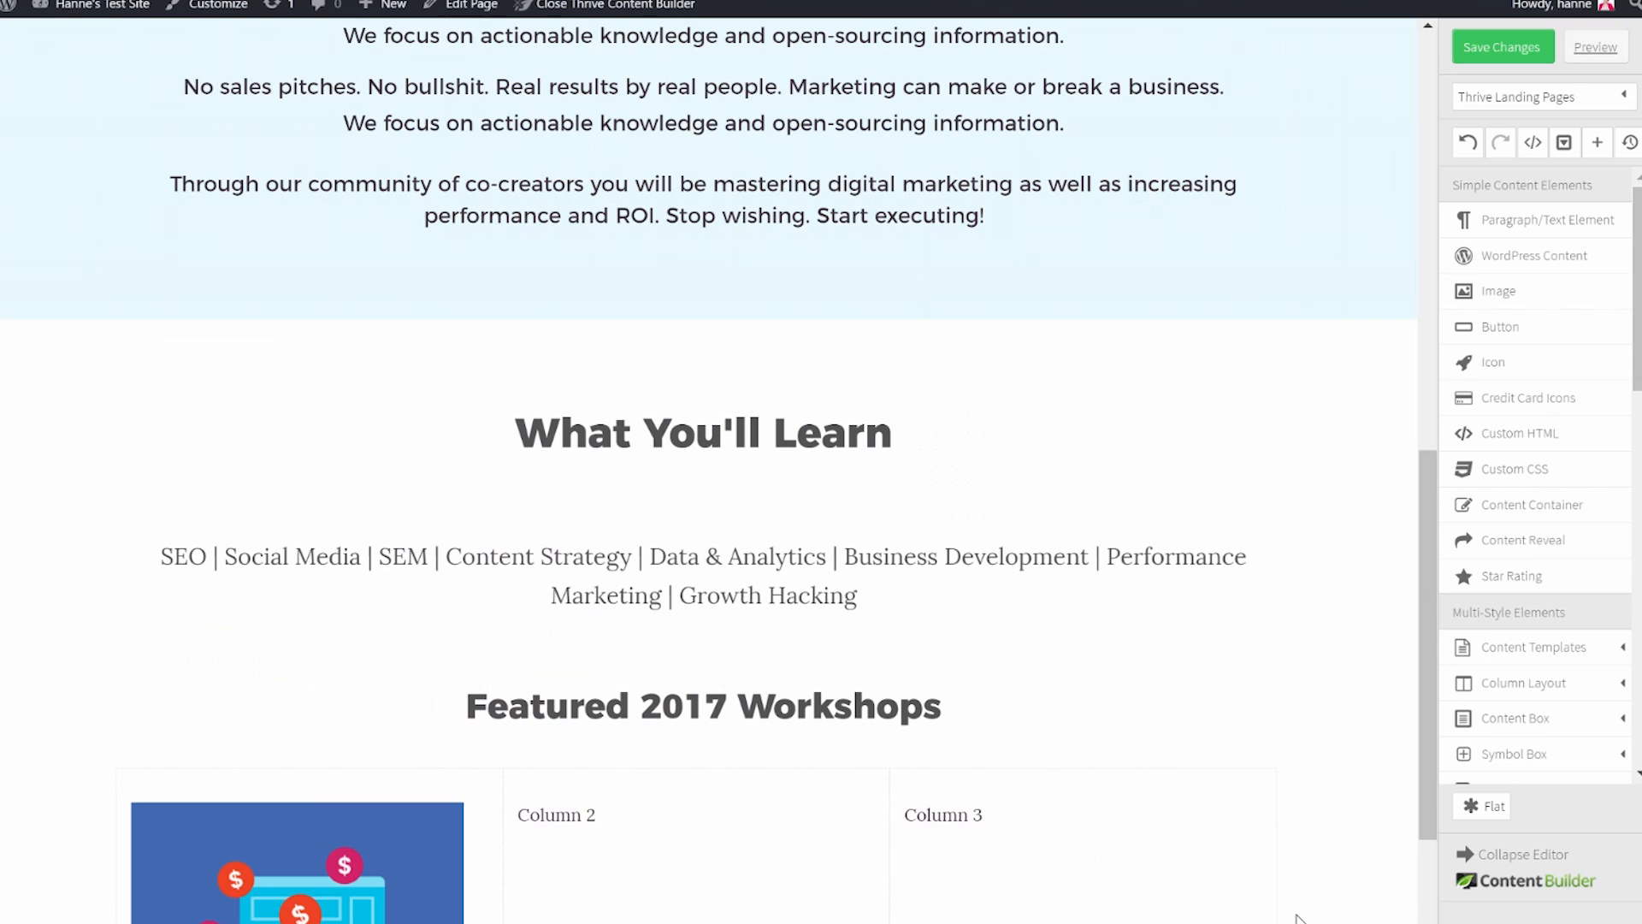
scroll(374, 612, down, 3)
click(402, 660)
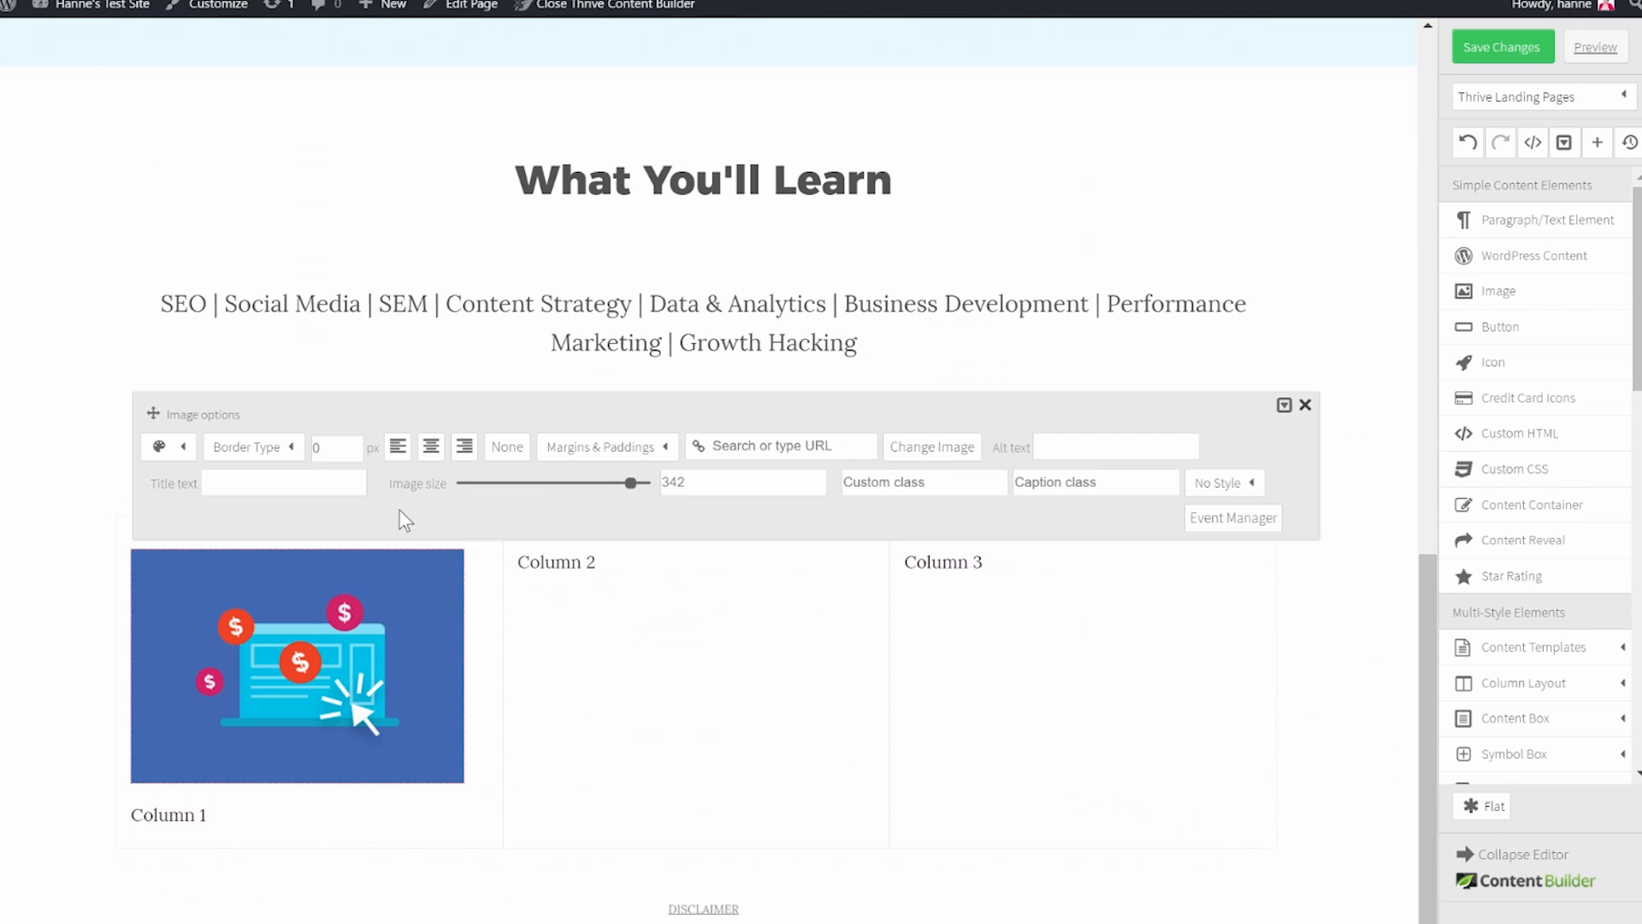
click(431, 447)
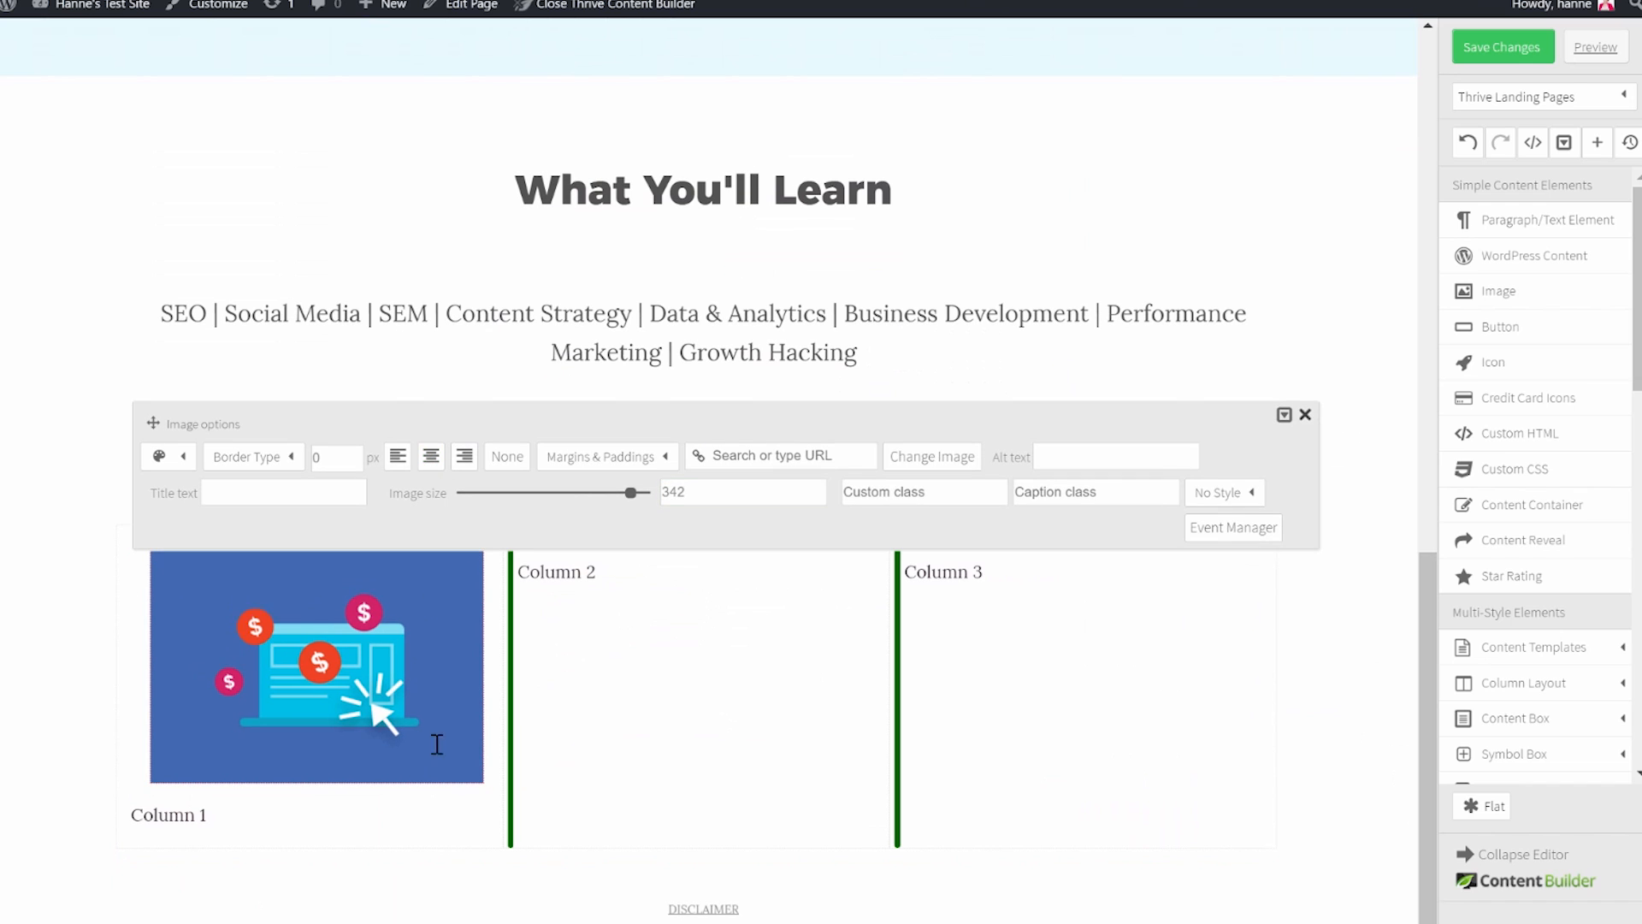
click(180, 858)
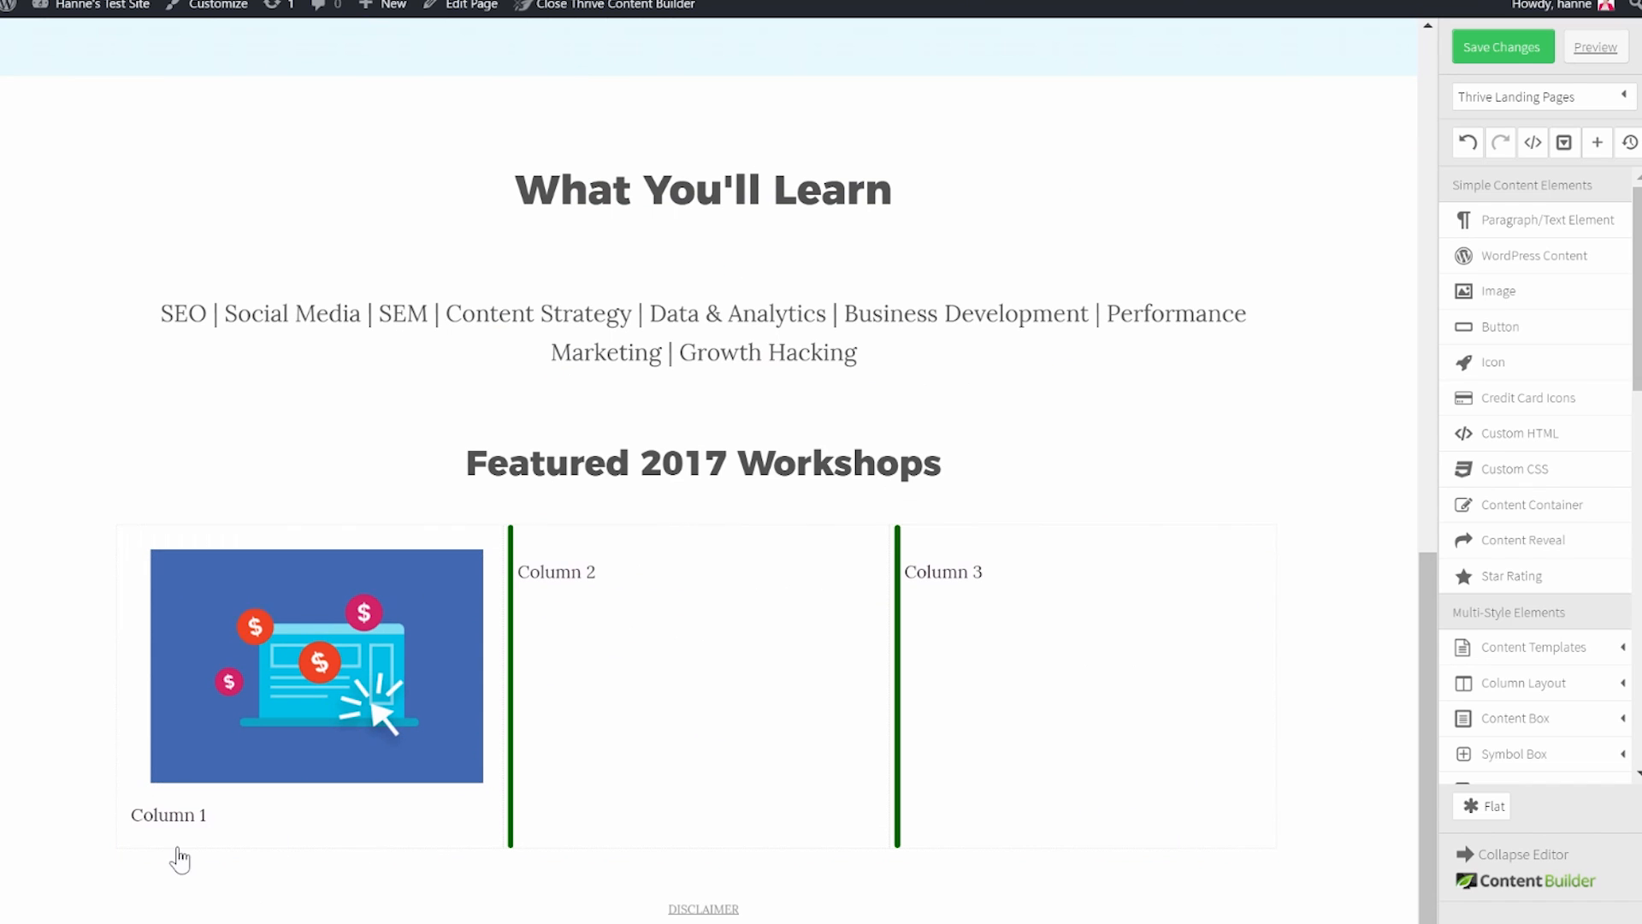
Turn the "Column 1" text below the image into a Heading 3 reading "Google Adwords".
click(238, 828)
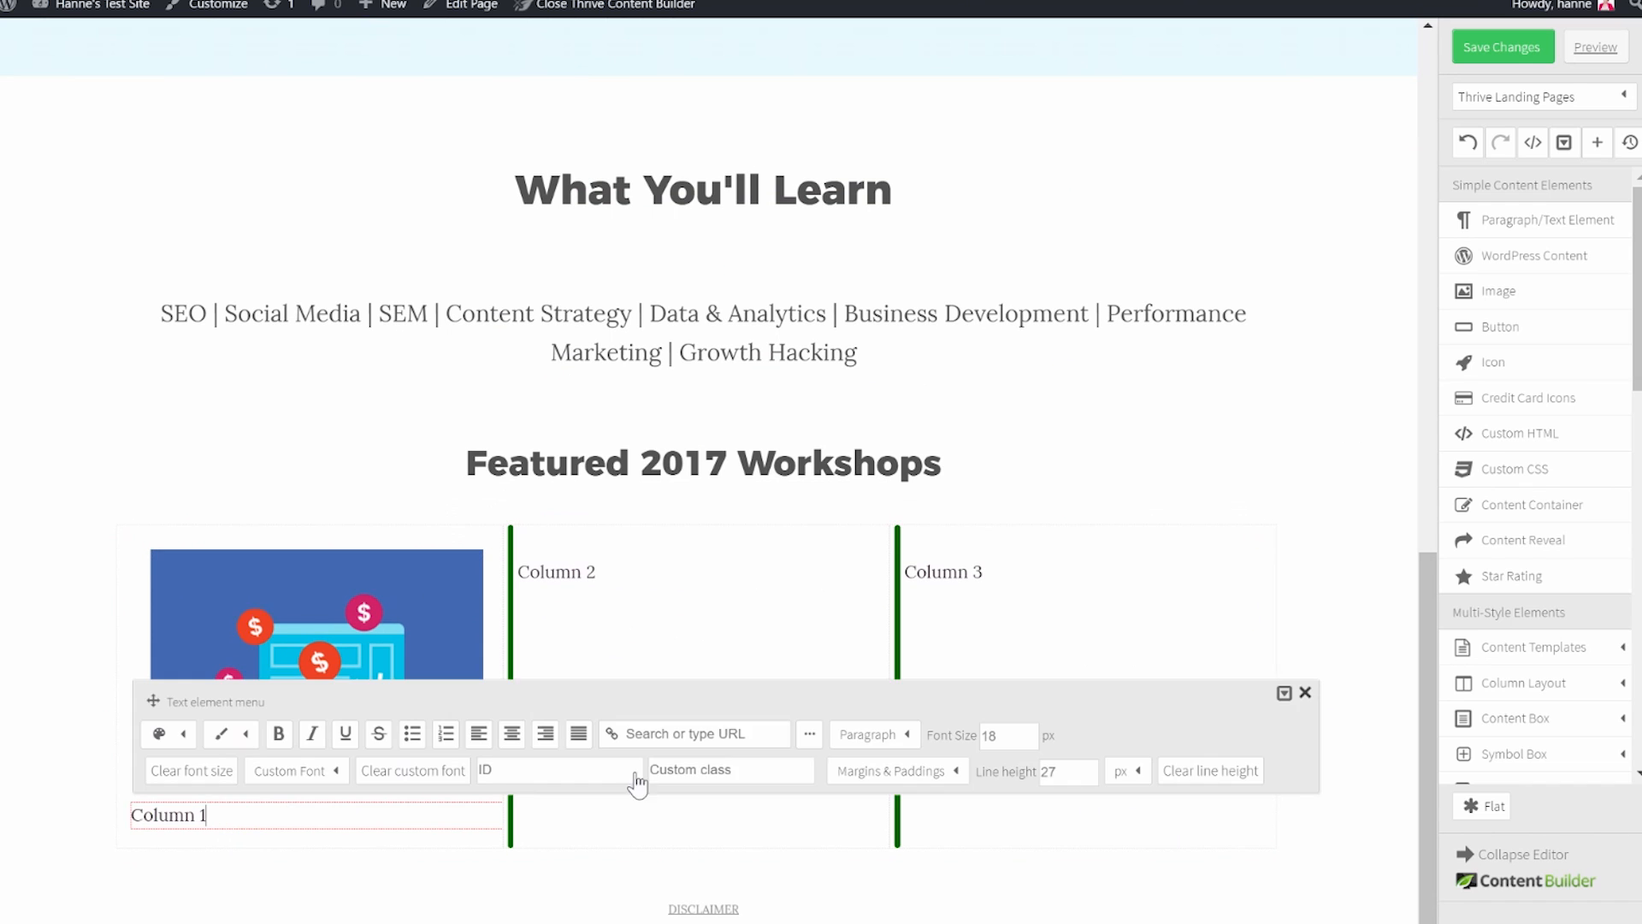
click(873, 734)
click(881, 601)
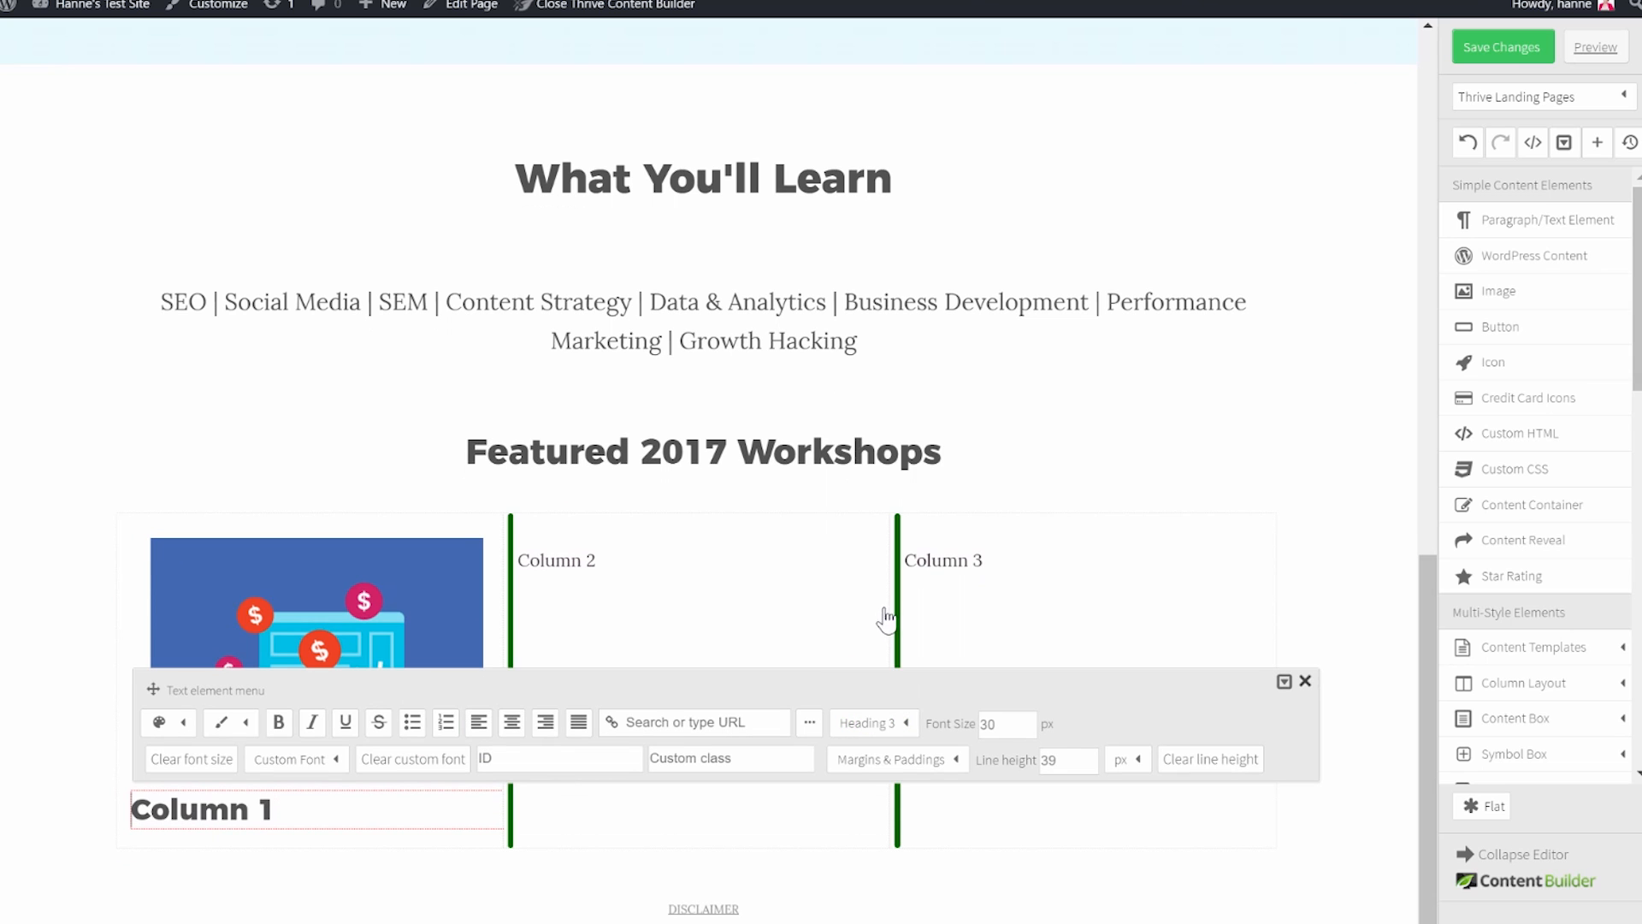
drag(286, 812, 104, 801)
text(G)
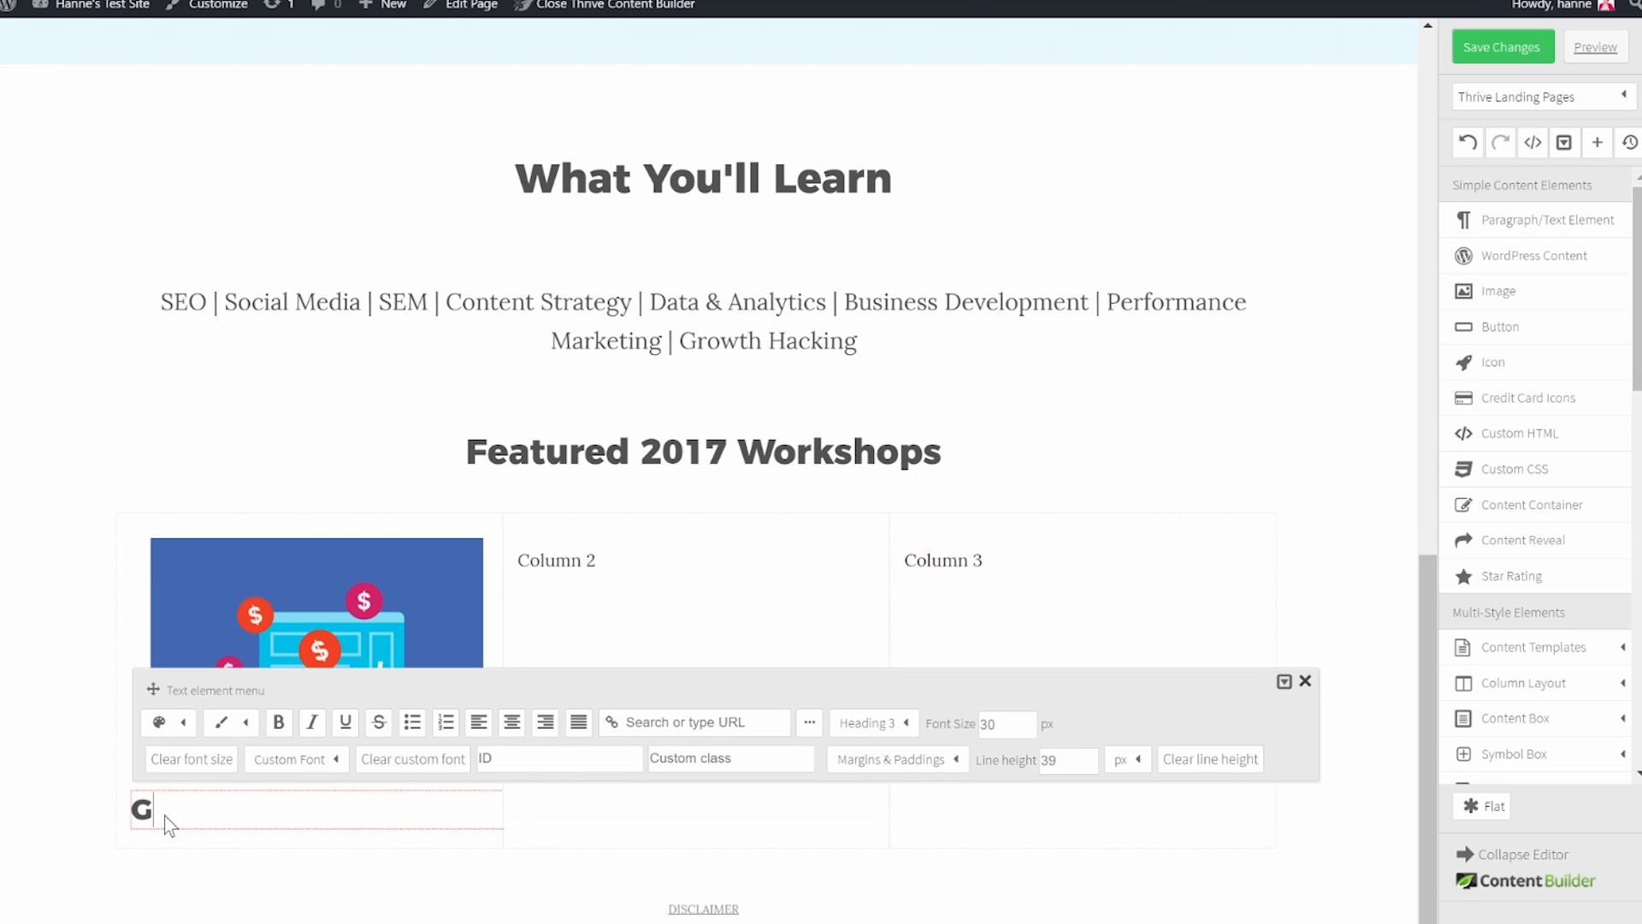
text(oogle Adwor)
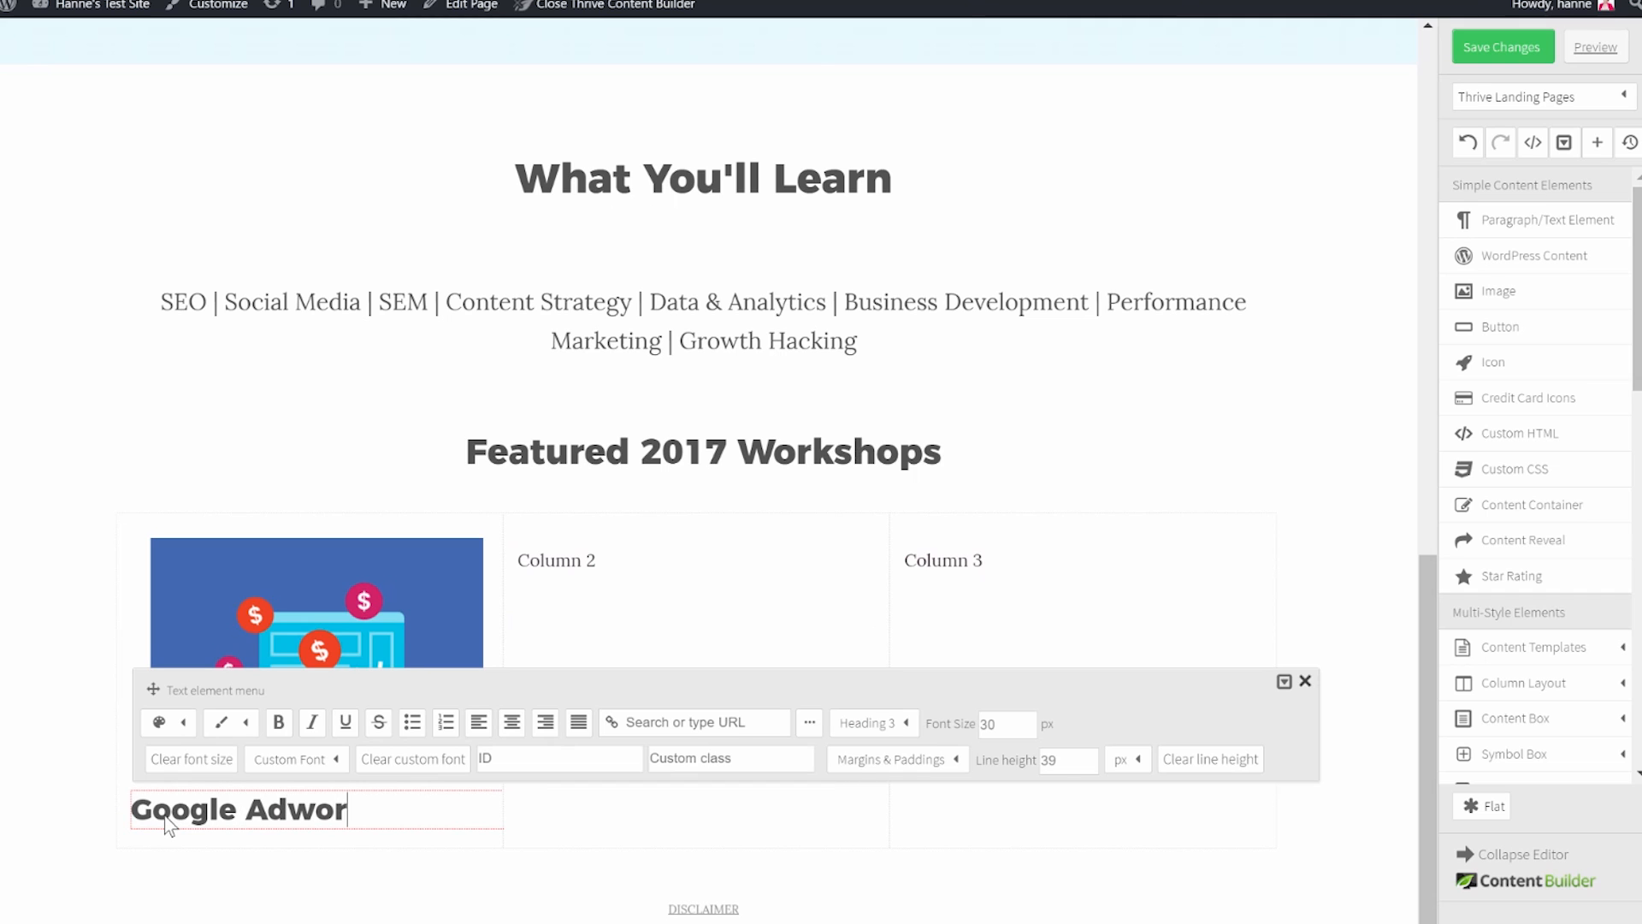
text(ds)
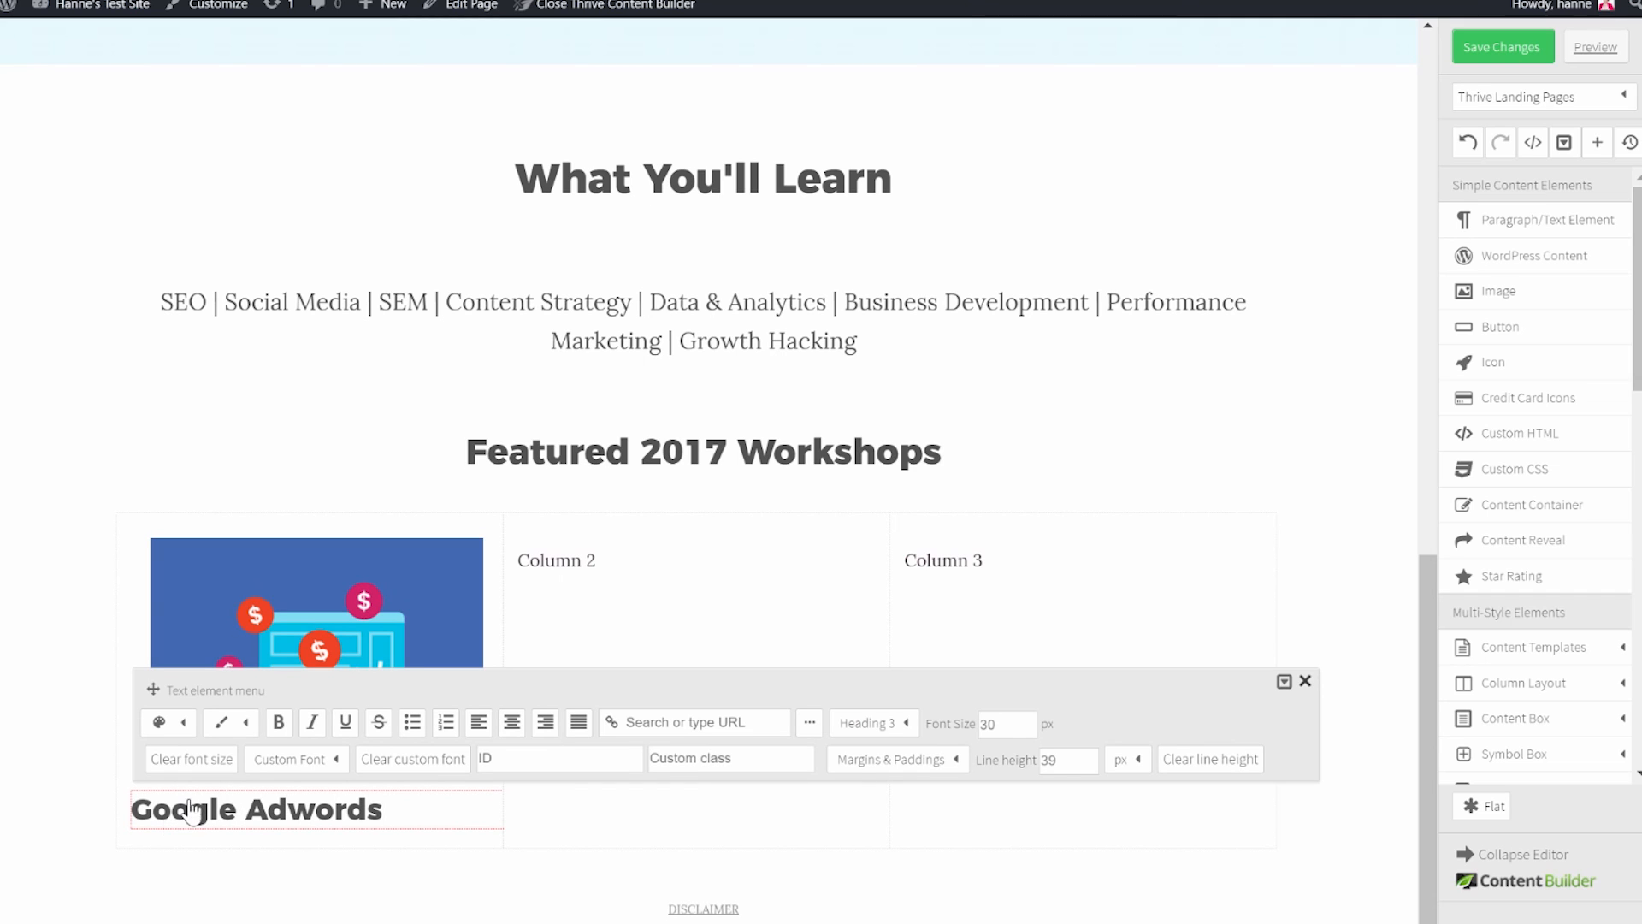
Center the "Google Adwords" heading, set its font size to 24 px and its bottom margin to 5 px.
click(512, 722)
drag(1020, 723, 935, 728)
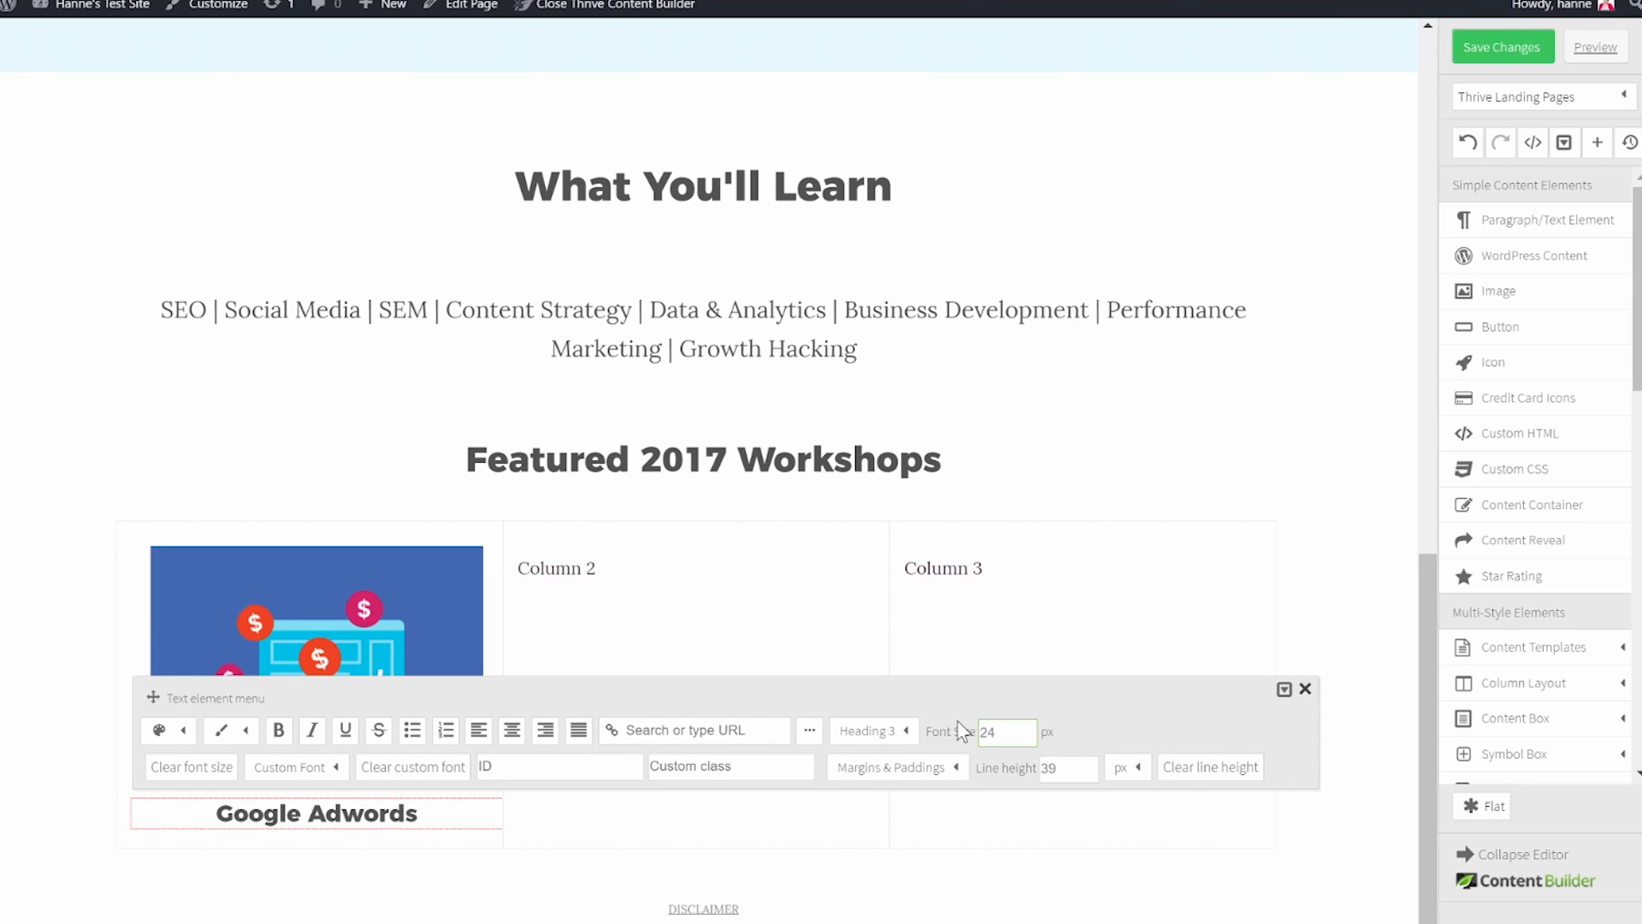
click(919, 768)
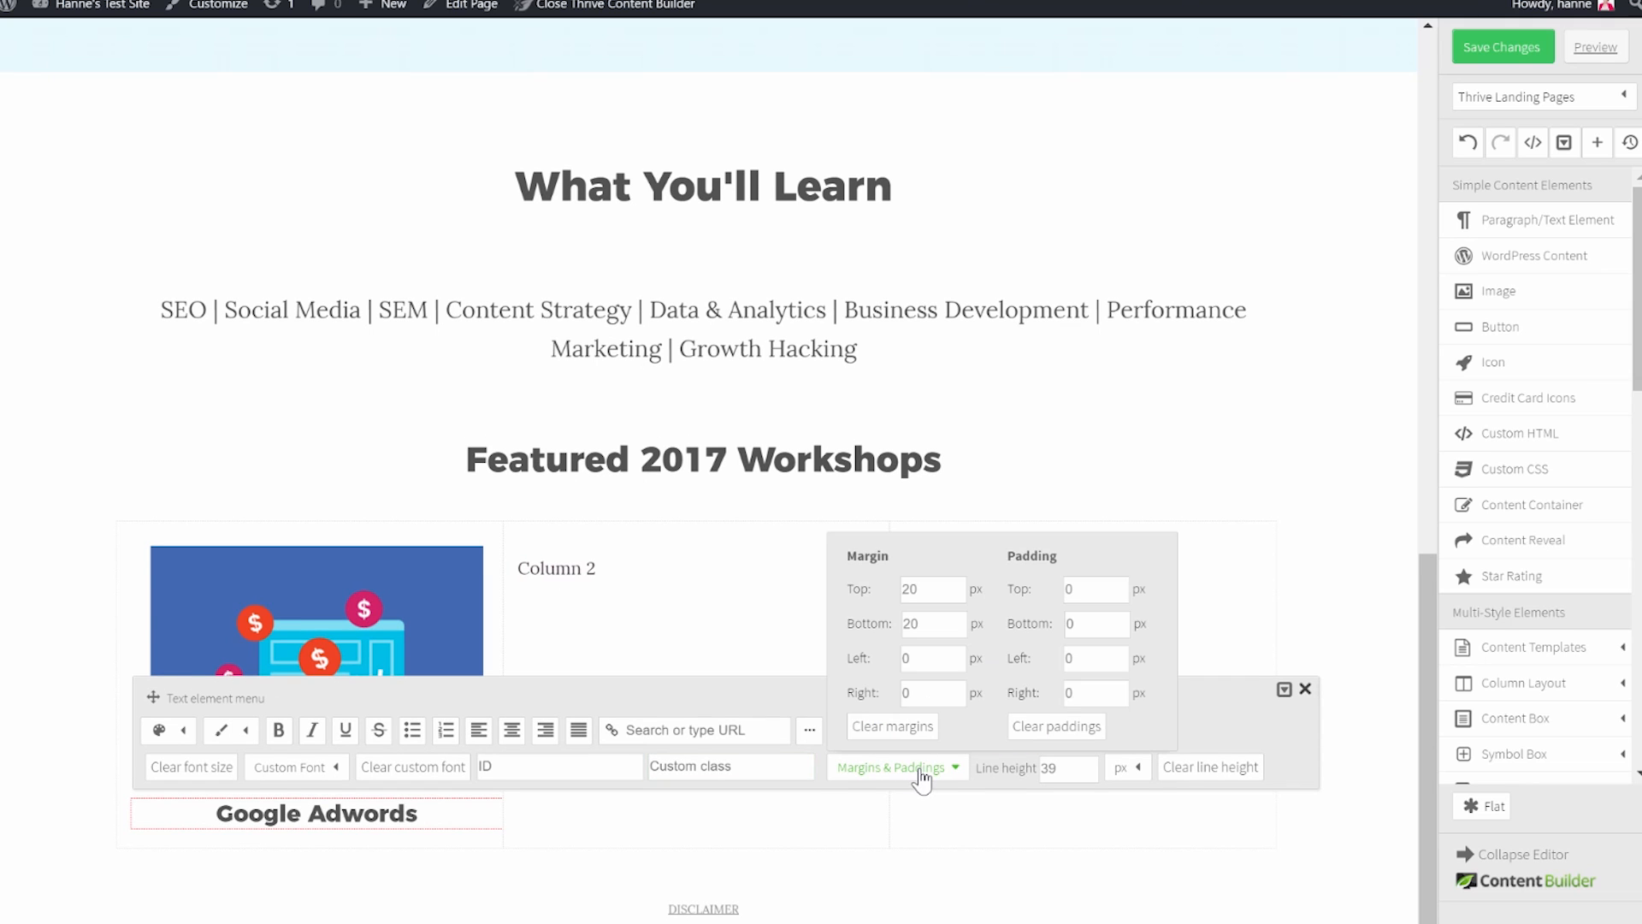
click(921, 628)
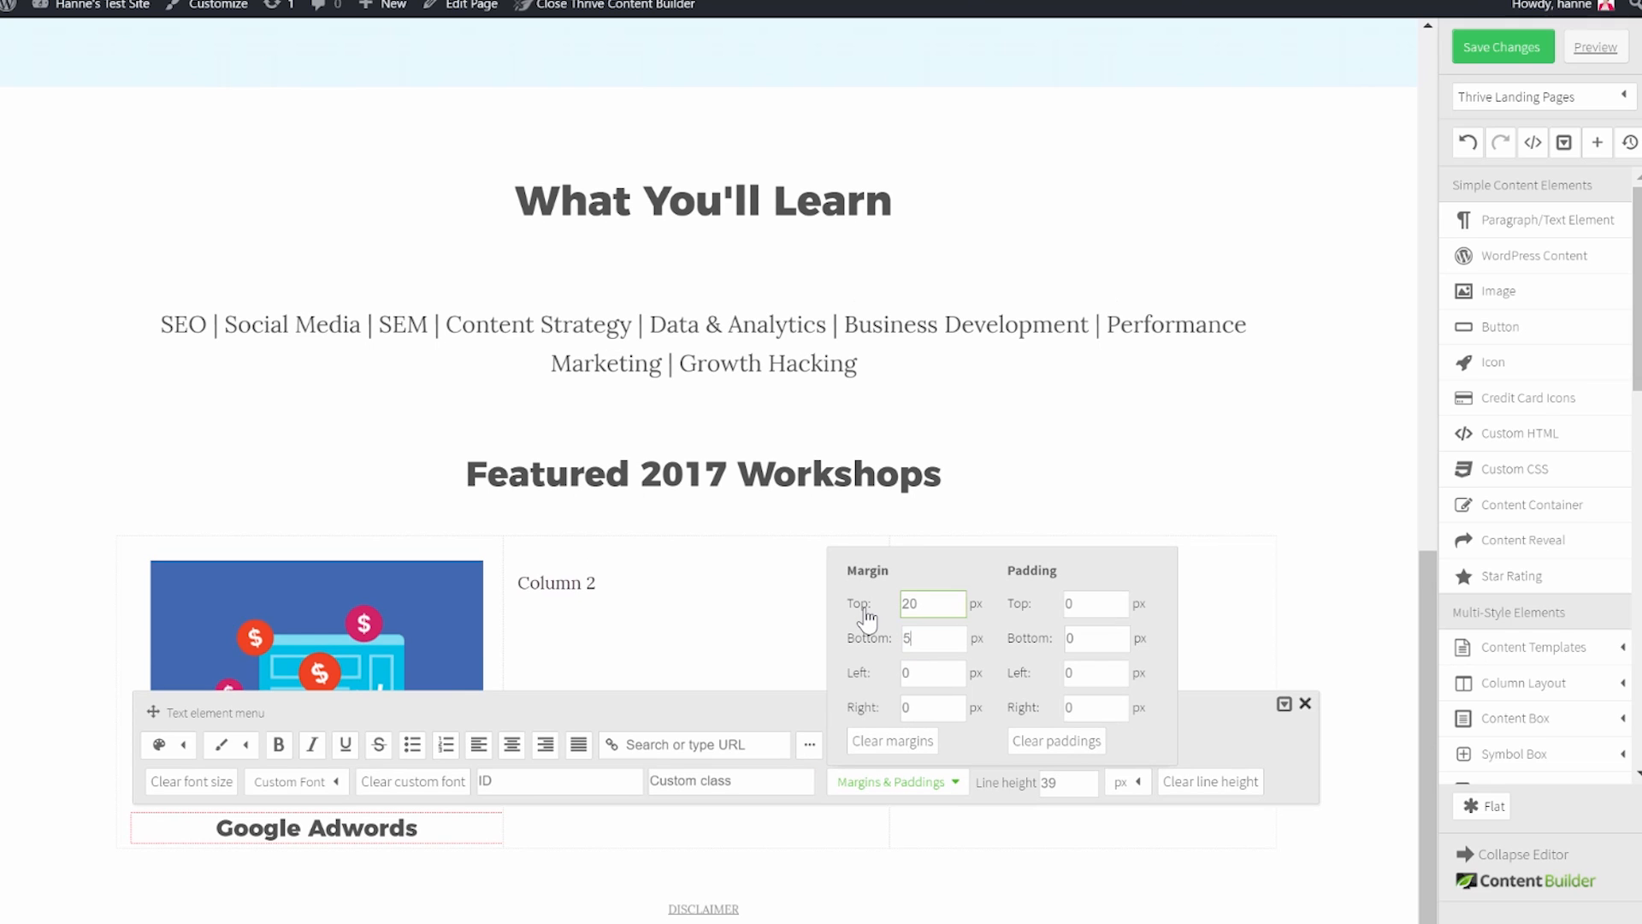
click(267, 898)
Add a centered paragraph reading "Advanced Campaign Building" below the "Google Adwords" heading, with a font size of 15 px.
drag(1526, 220, 338, 843)
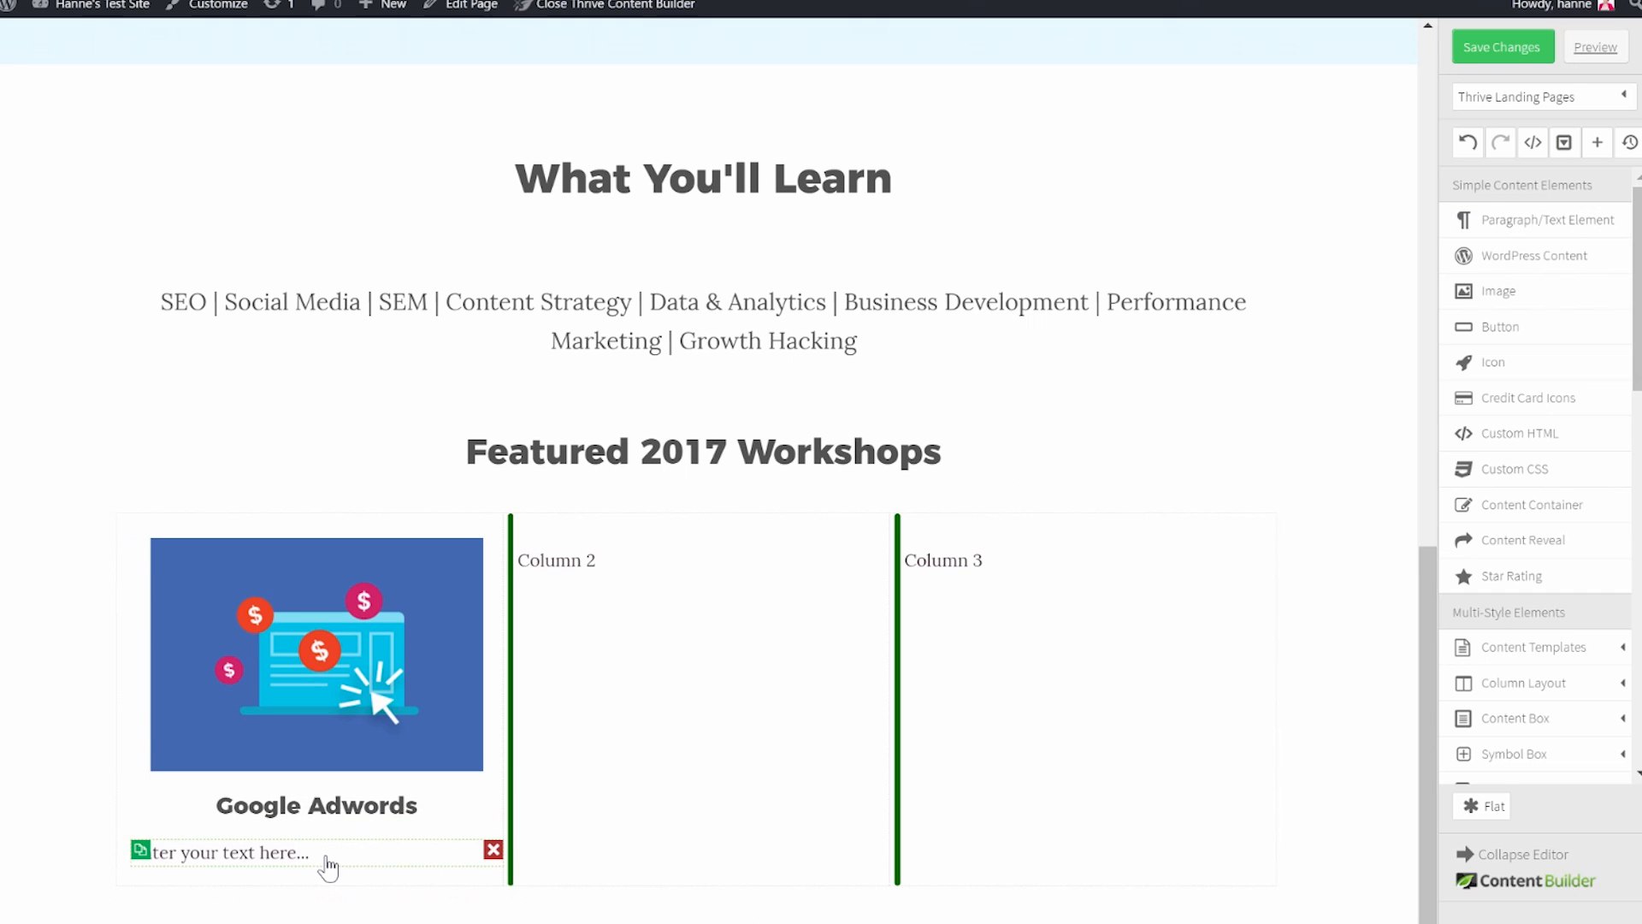
click(338, 866)
key(ctrl+v)
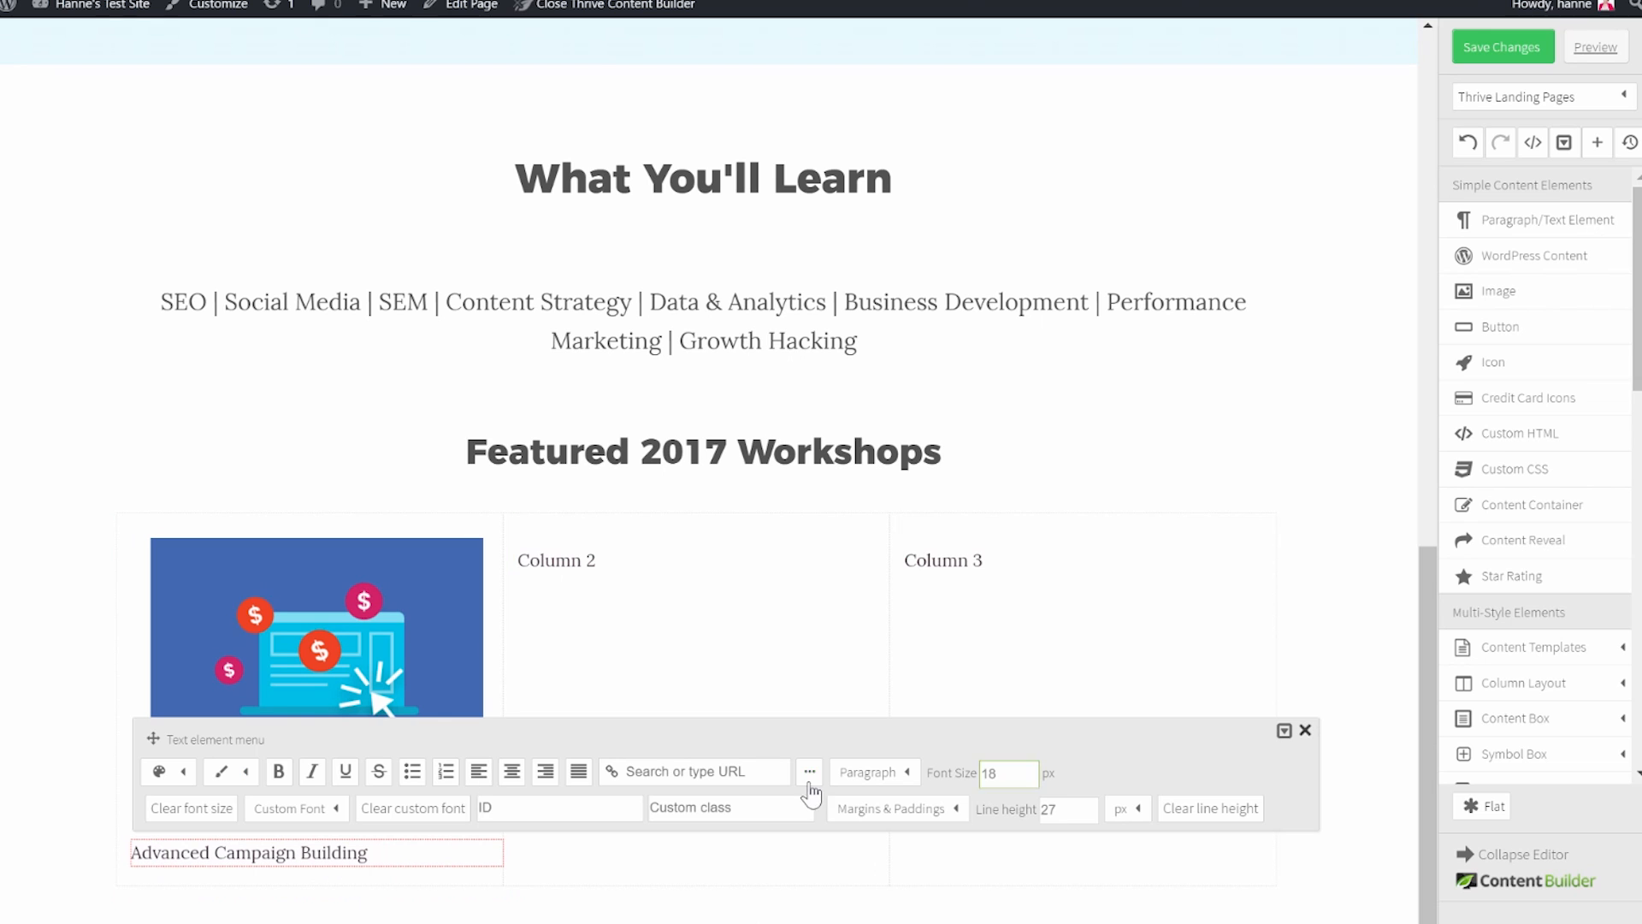
click(512, 773)
drag(1022, 774, 962, 782)
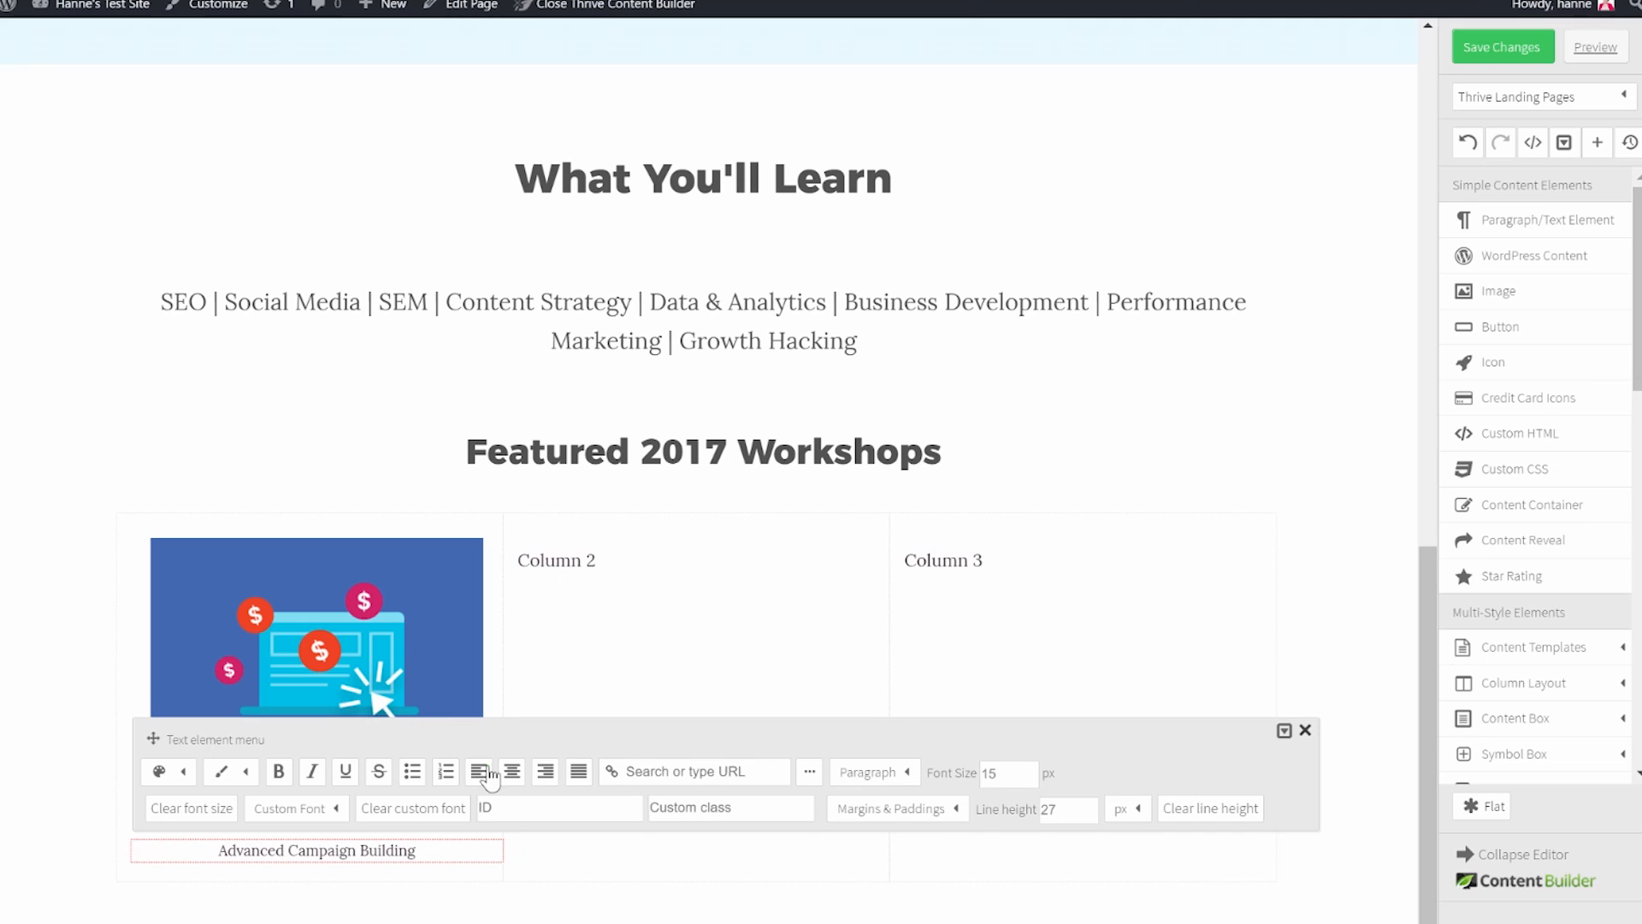
Reduce the top margin of the "Advanced Campaign Building" paragraph.
click(891, 809)
click(953, 631)
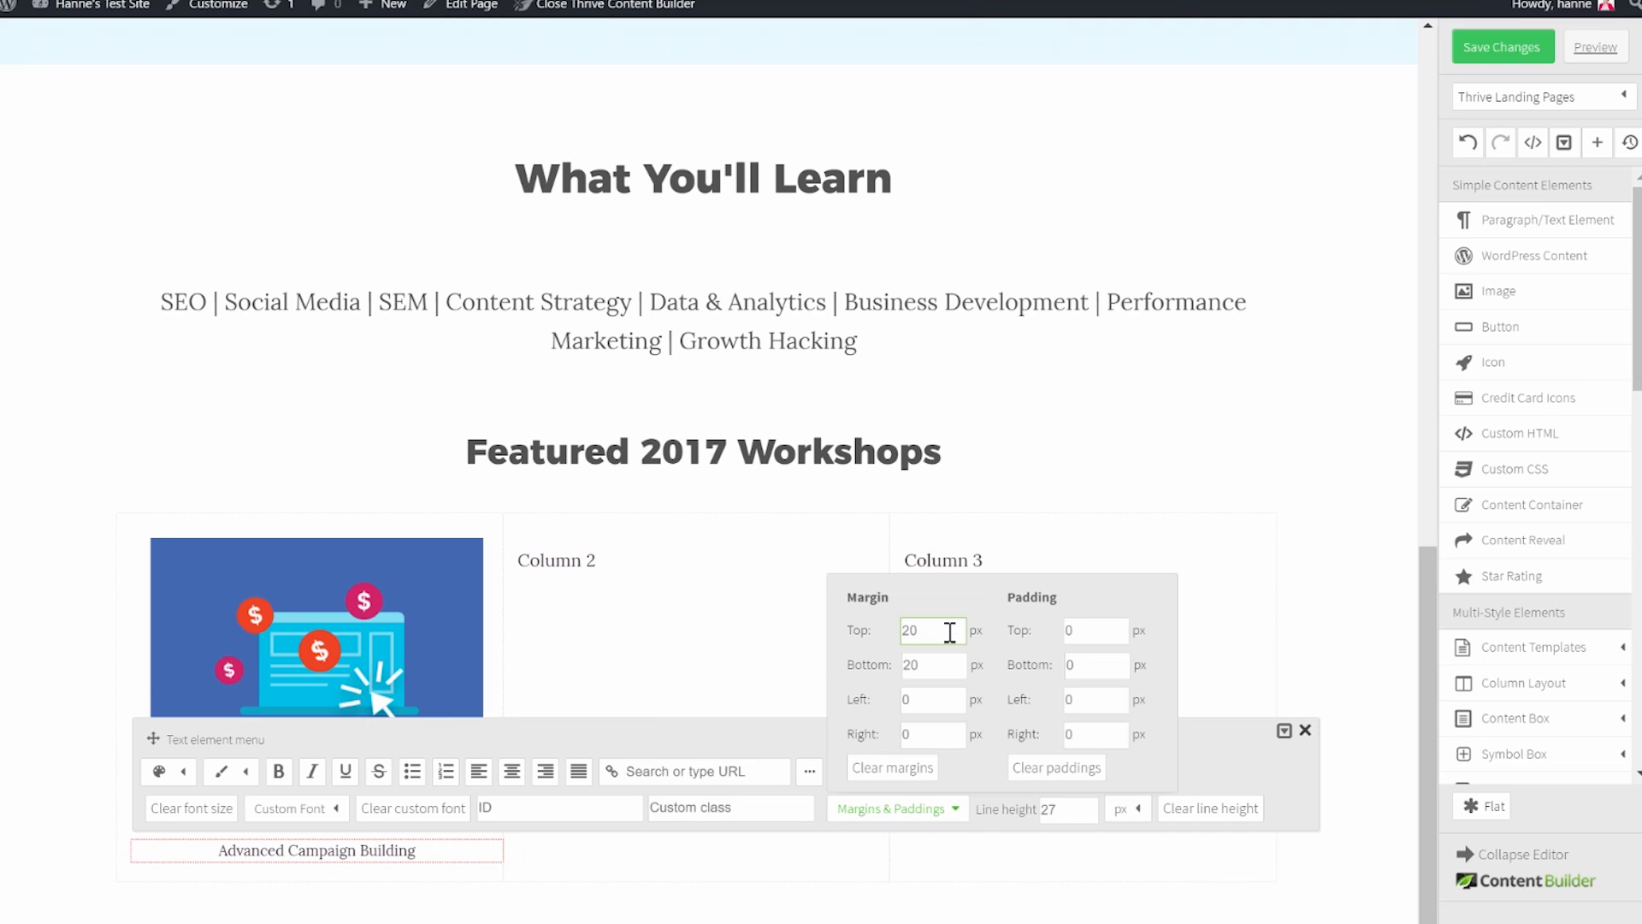
drag(949, 632, 881, 630)
click(395, 915)
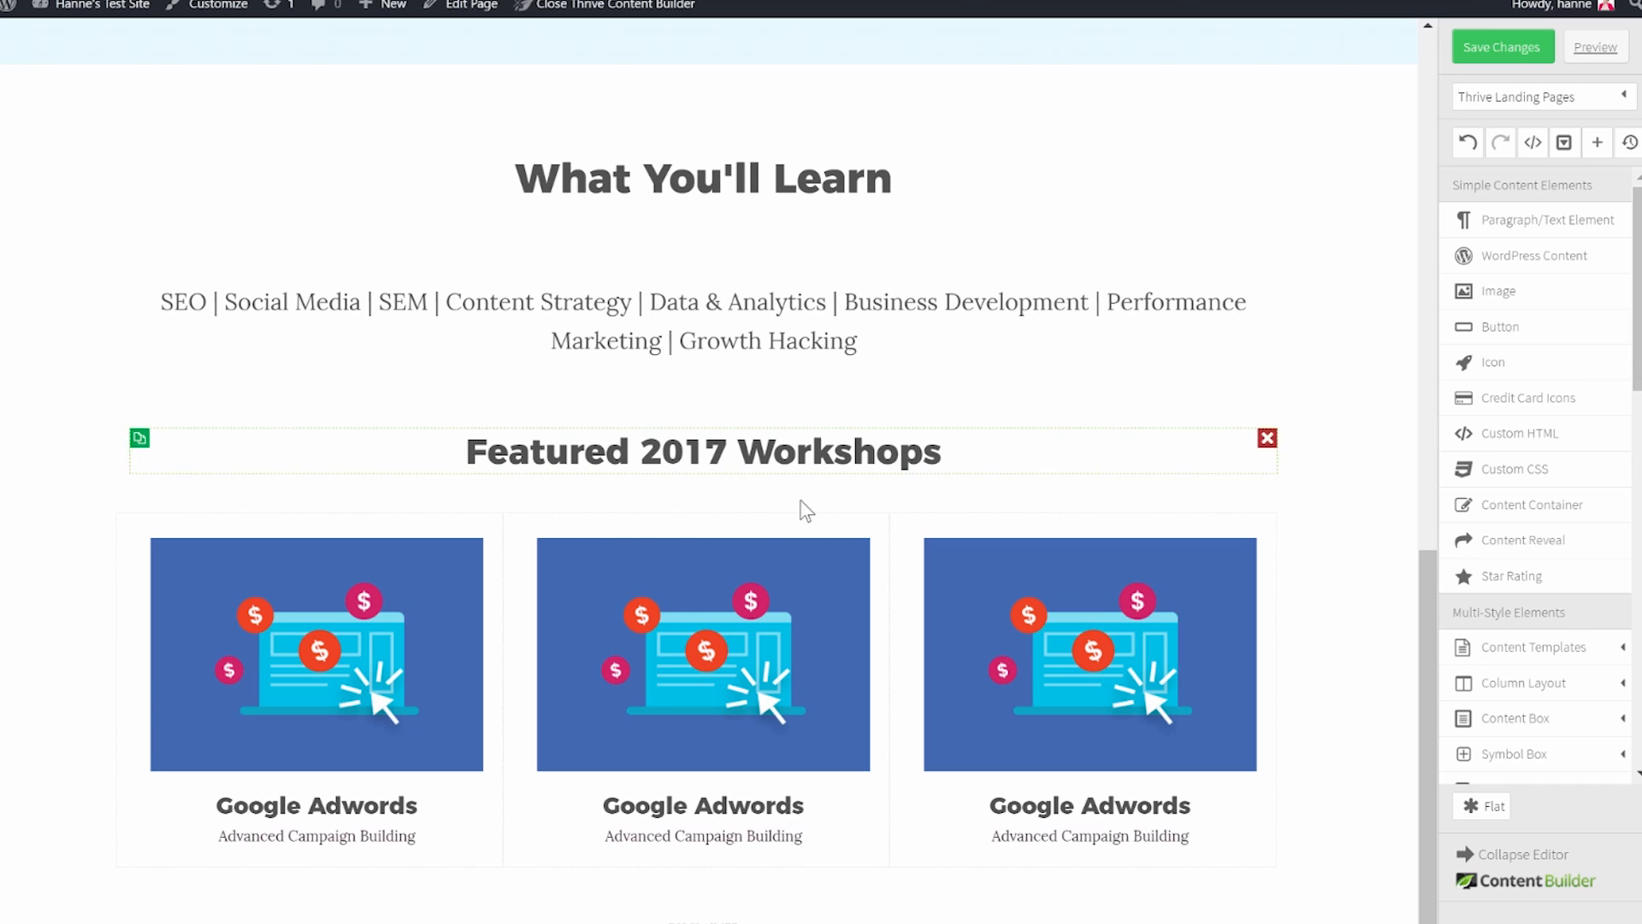
Replace the middle column's image with the bar-chart illustration for Google Analytics and duplicate the three-column workshop row.
click(702, 609)
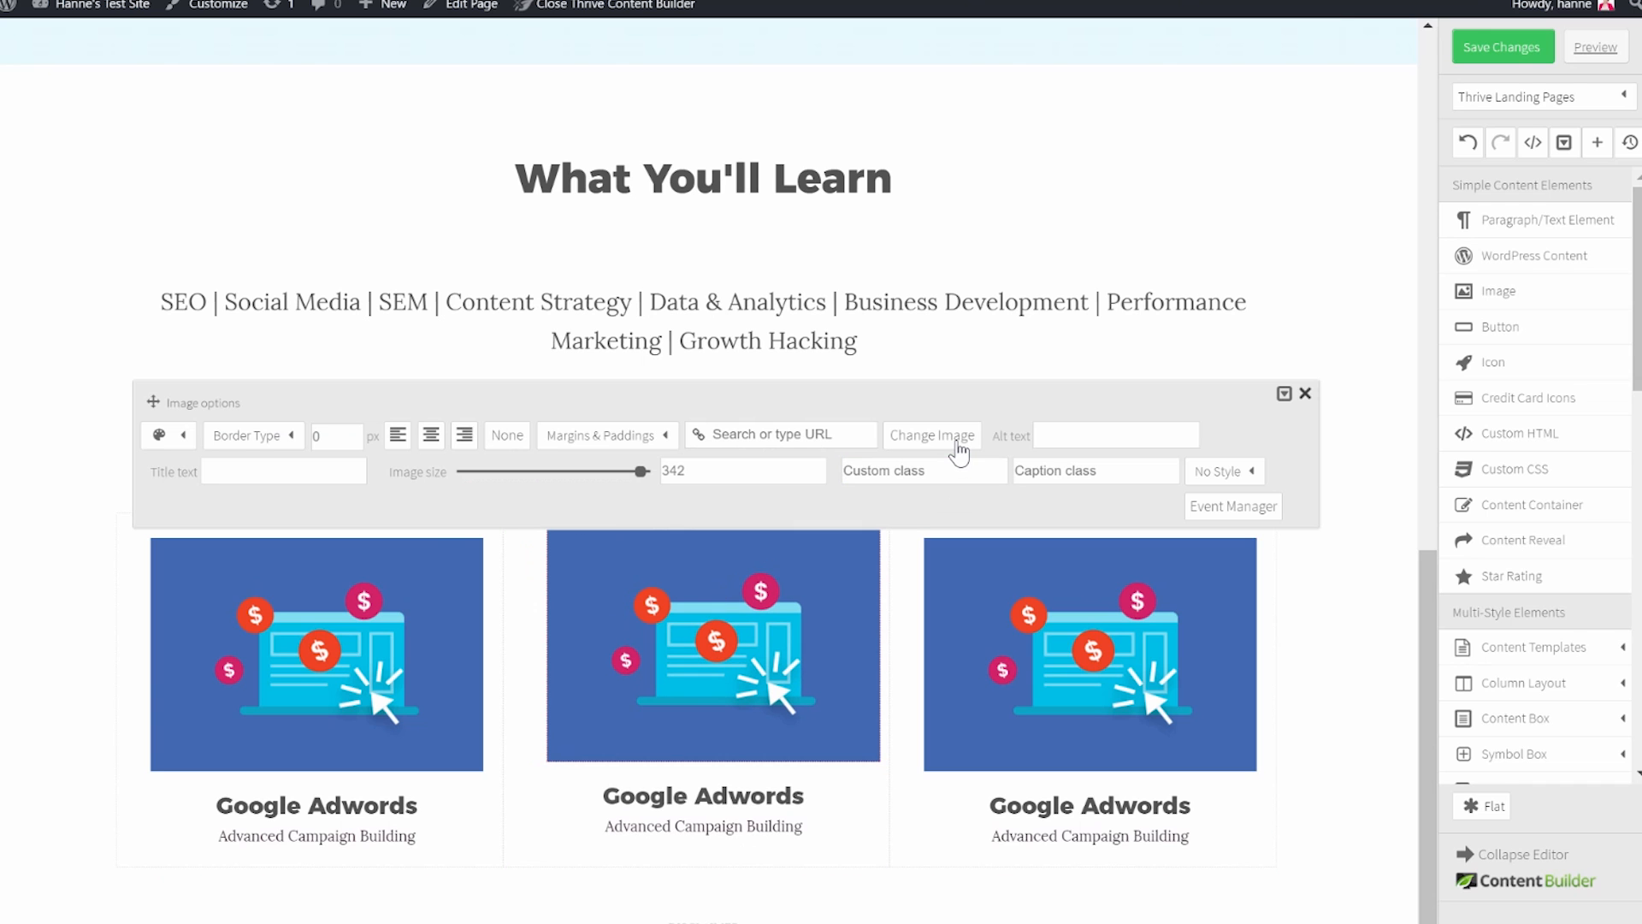
click(960, 453)
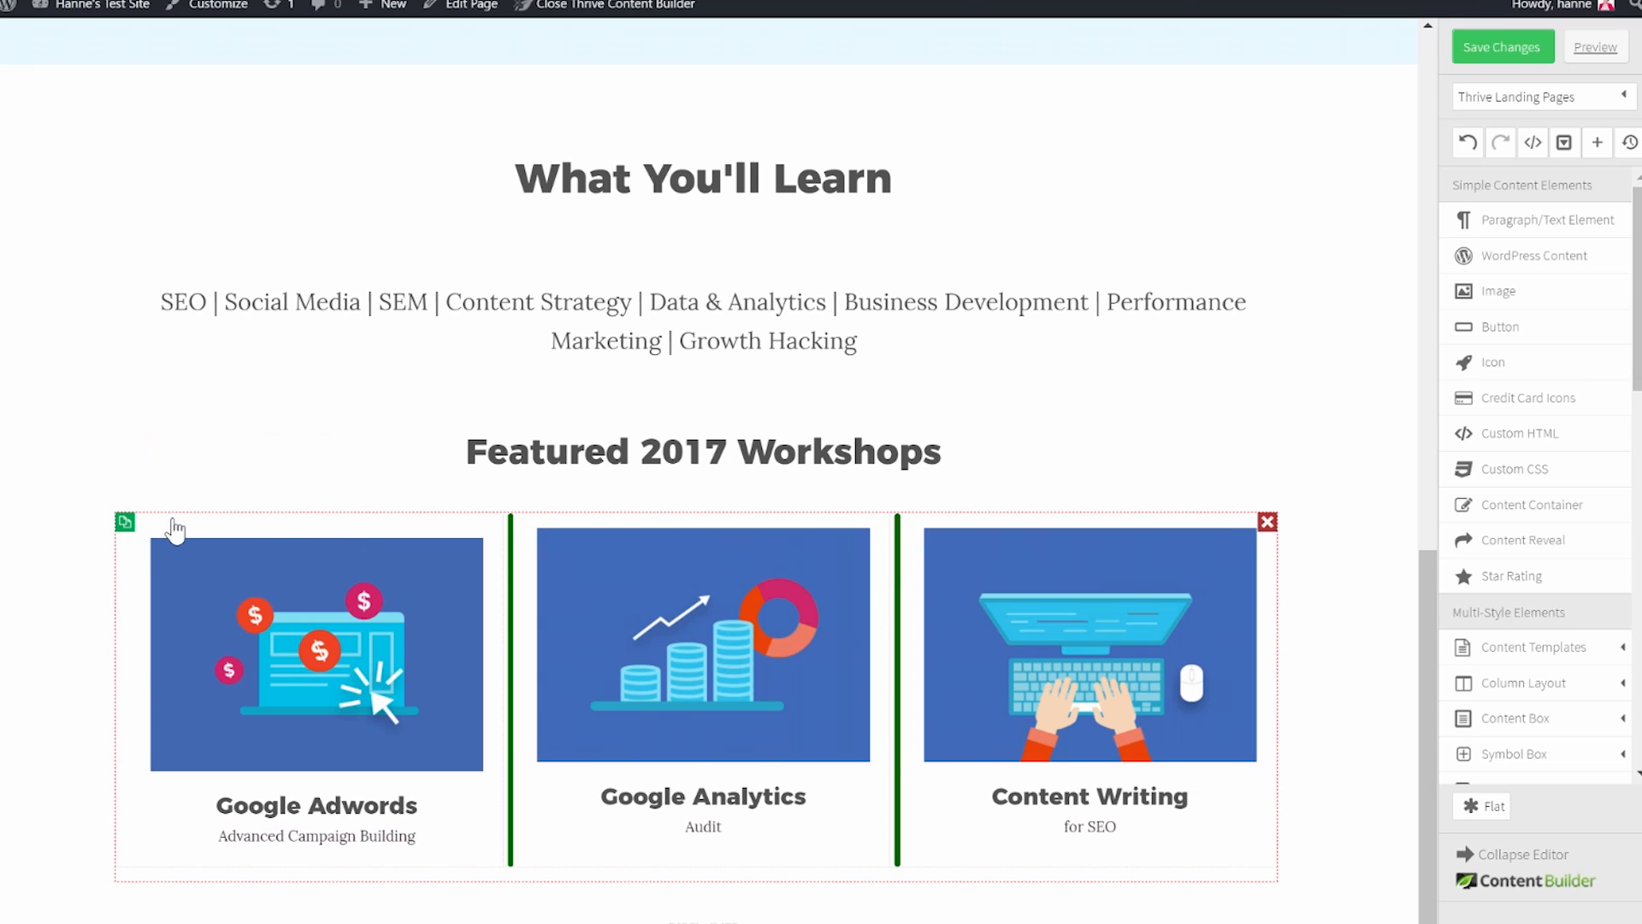
click(126, 523)
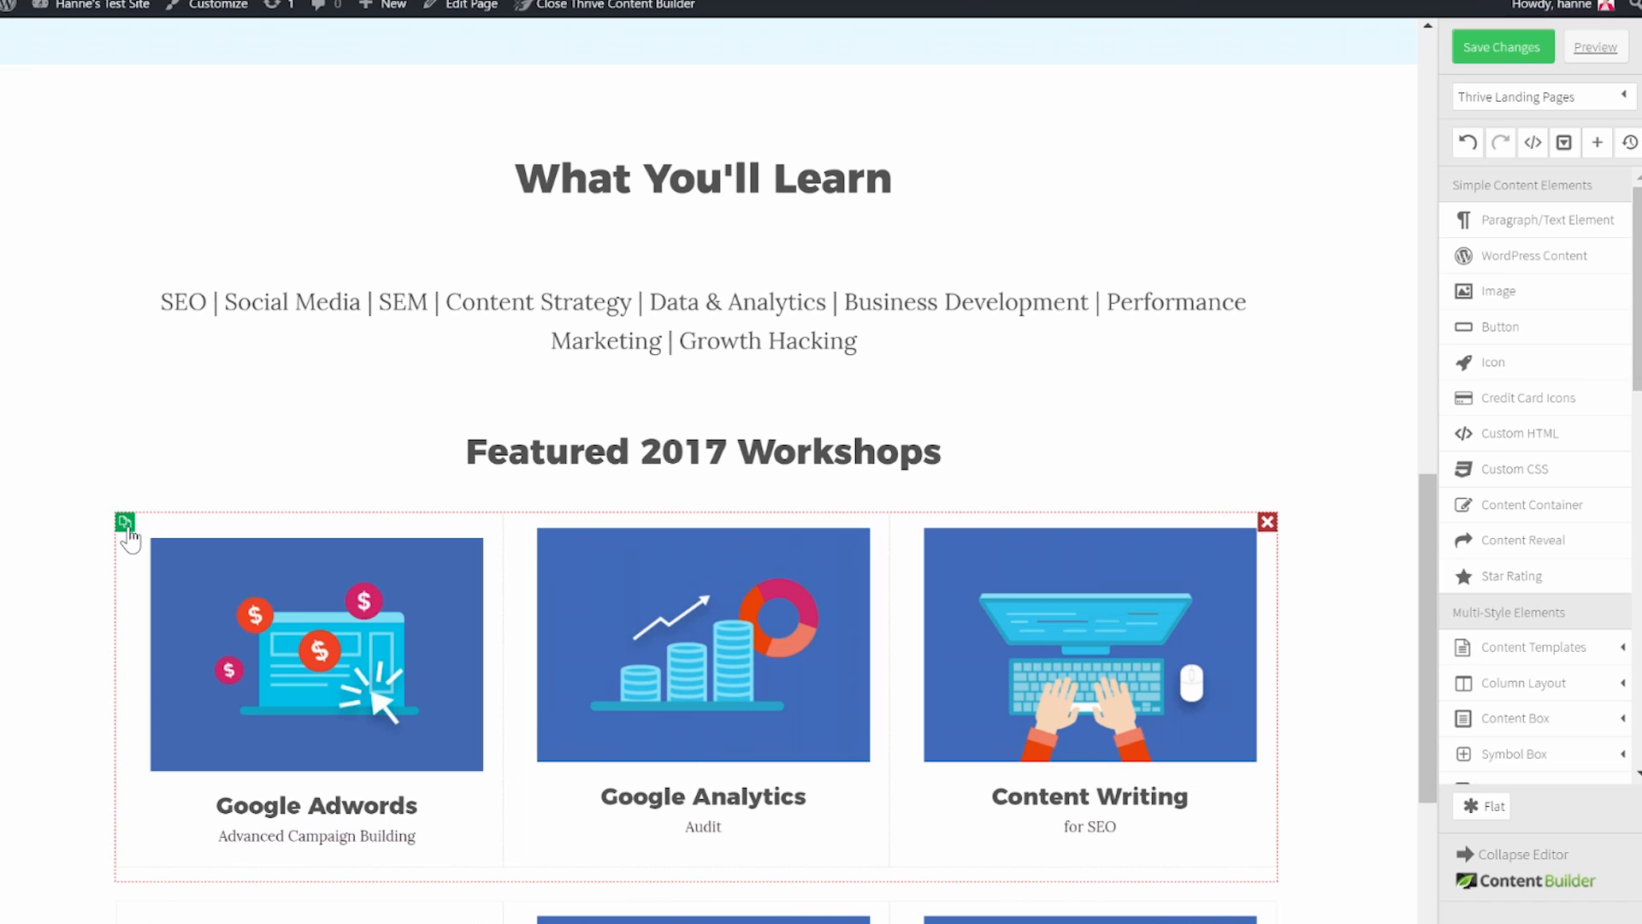
scroll(1202, 572, down, 6)
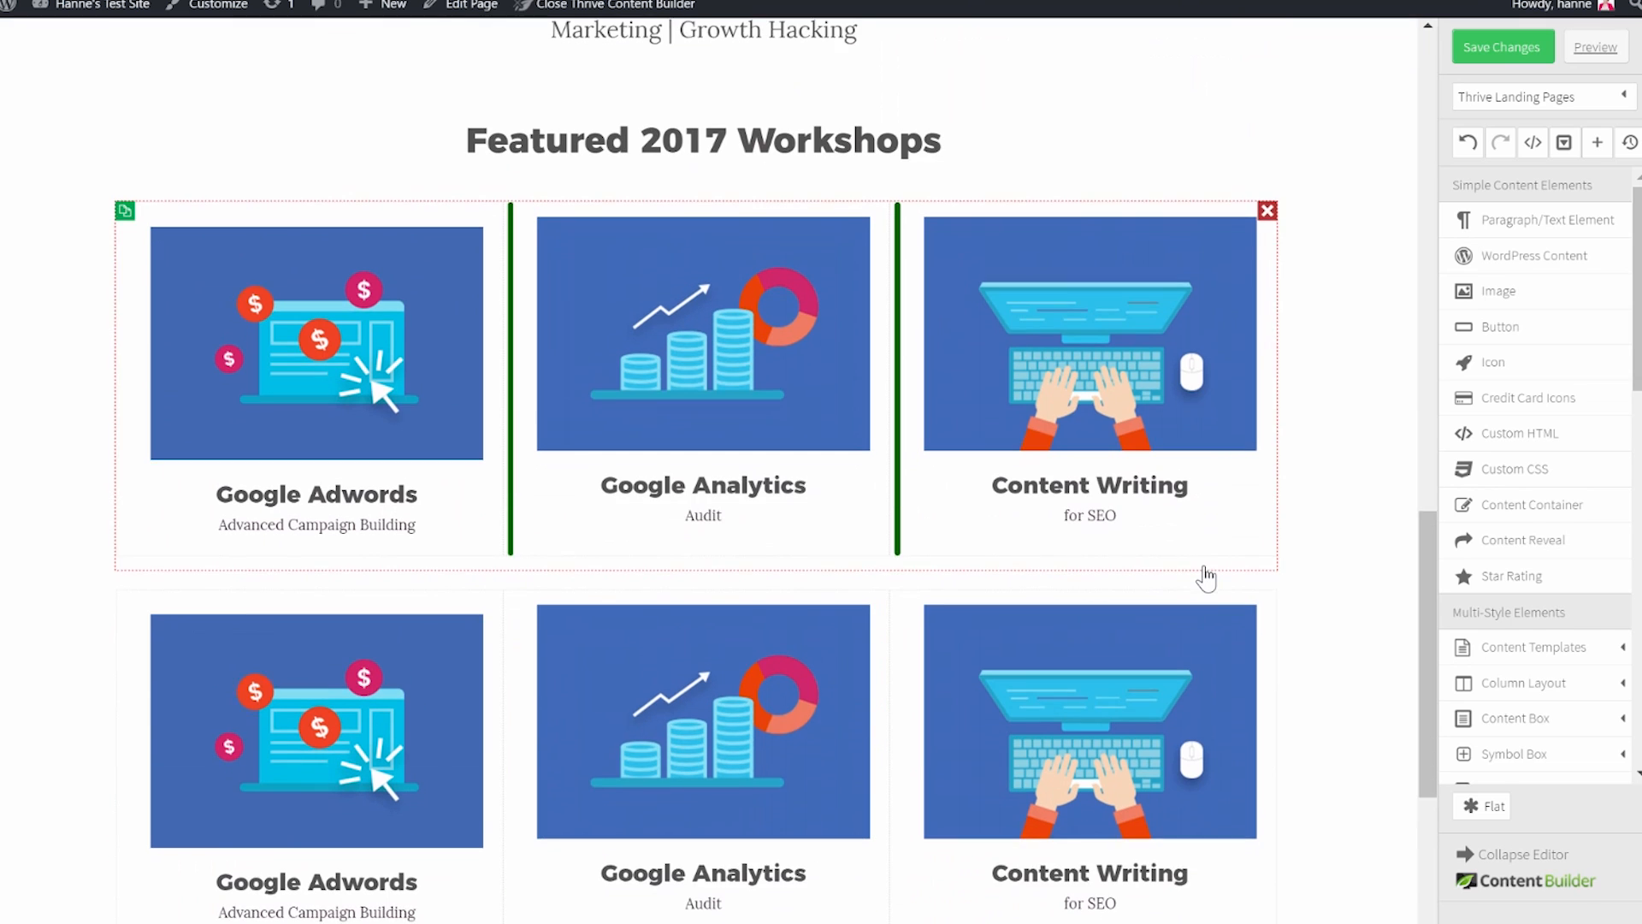
scroll(1206, 578, down, 1)
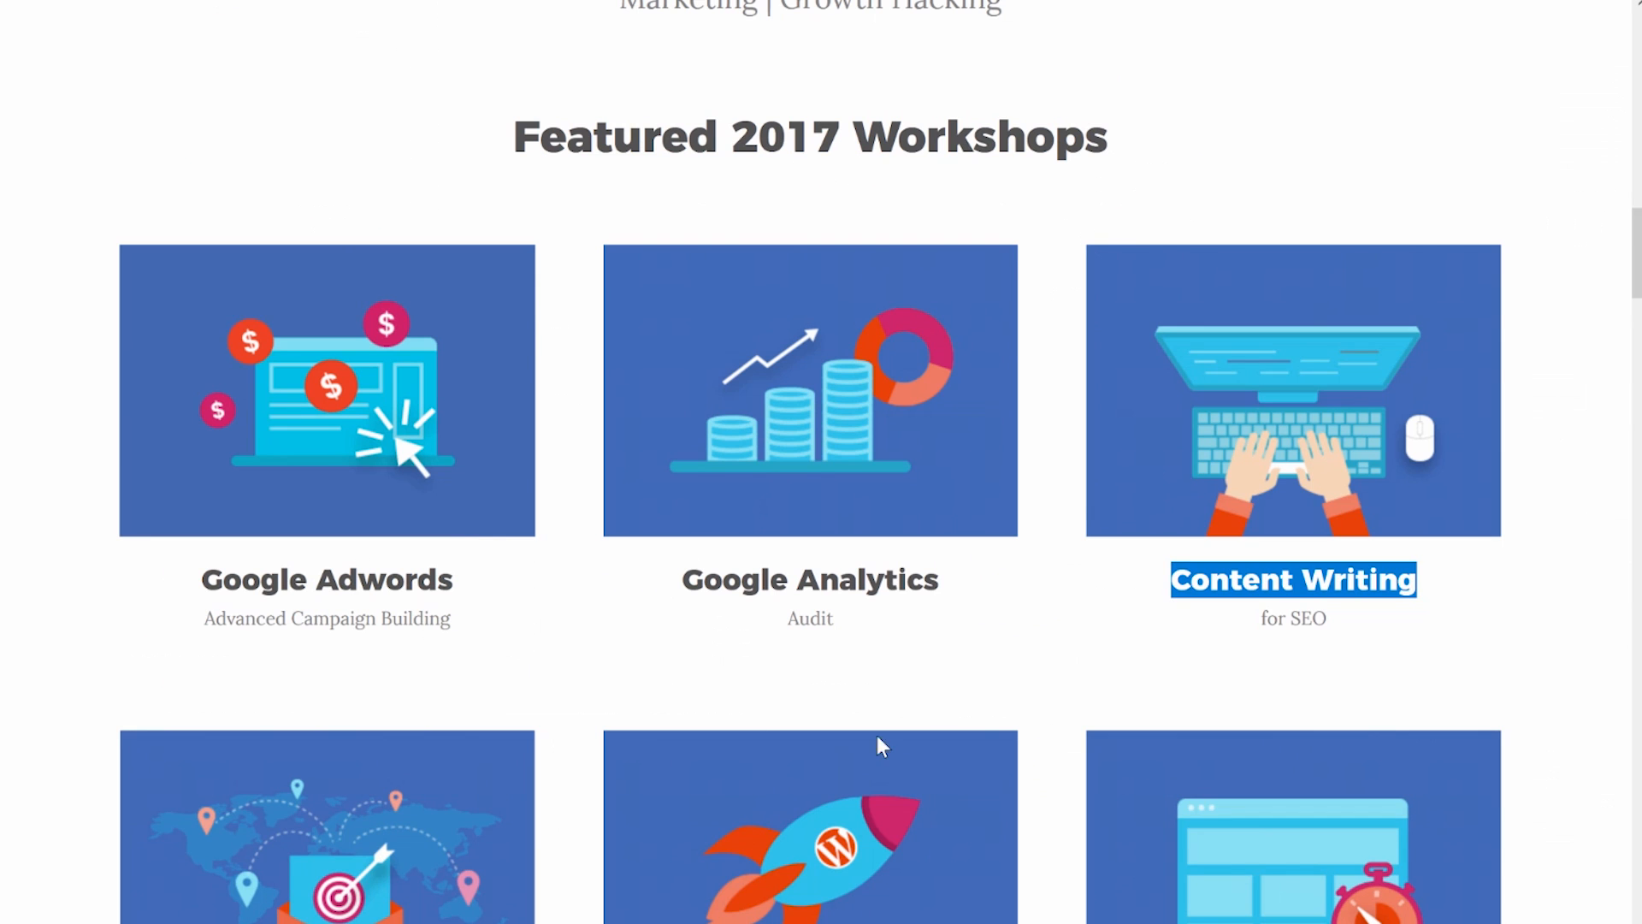
Check the example page's "Our Vision" block and add a page section below the last row of workshops.
scroll(984, 641, down, 15)
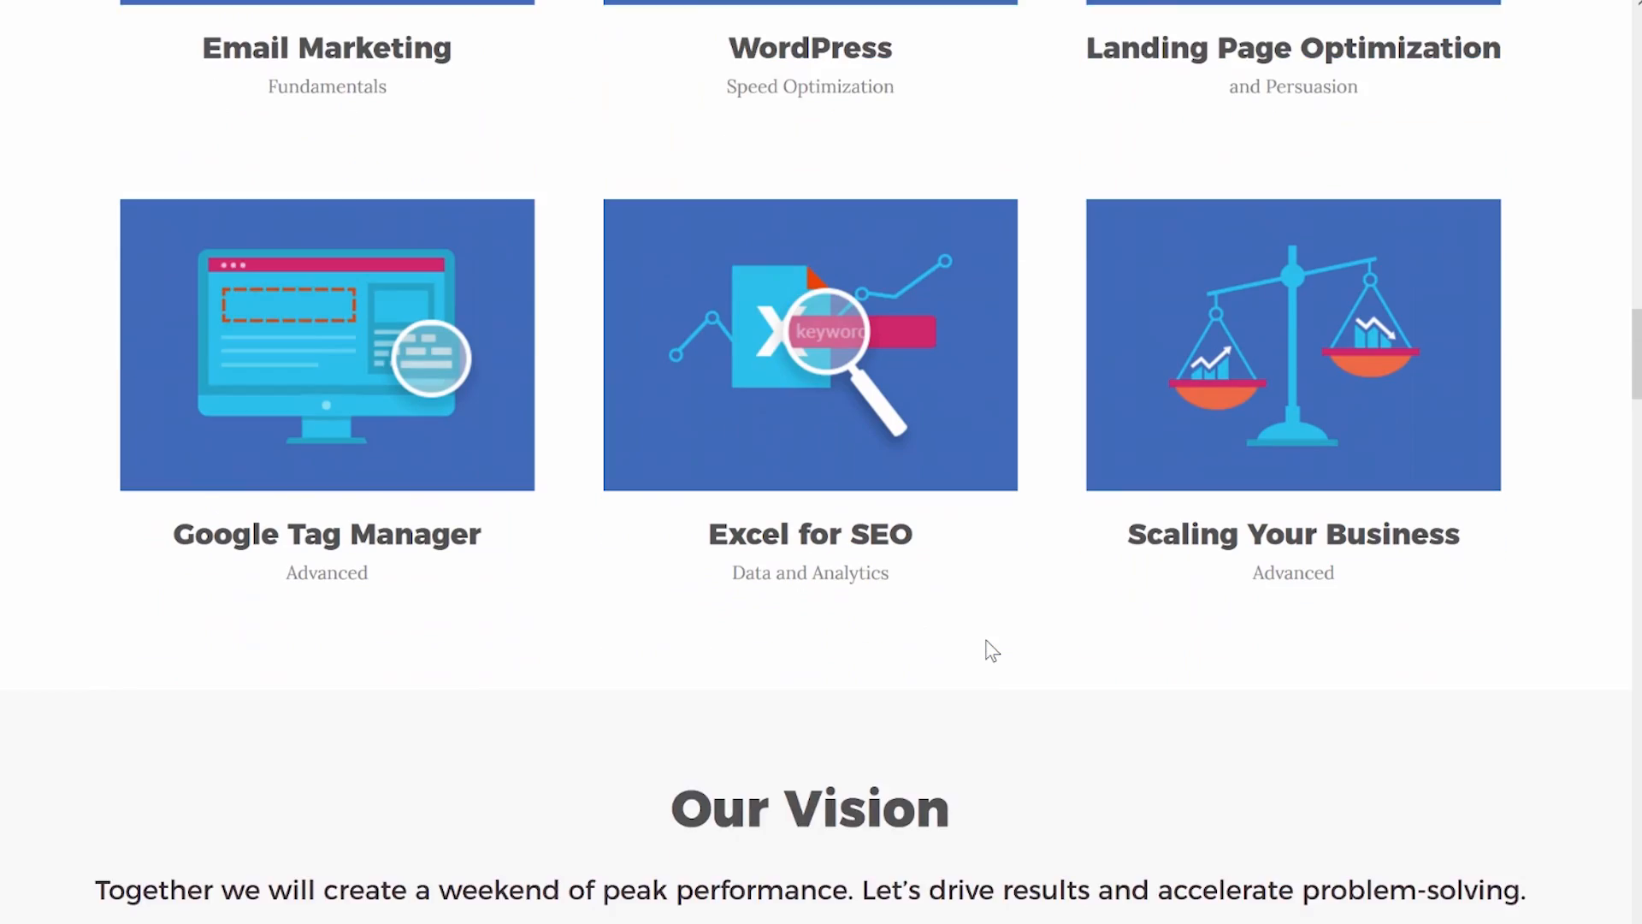
scroll(988, 639, down, 2)
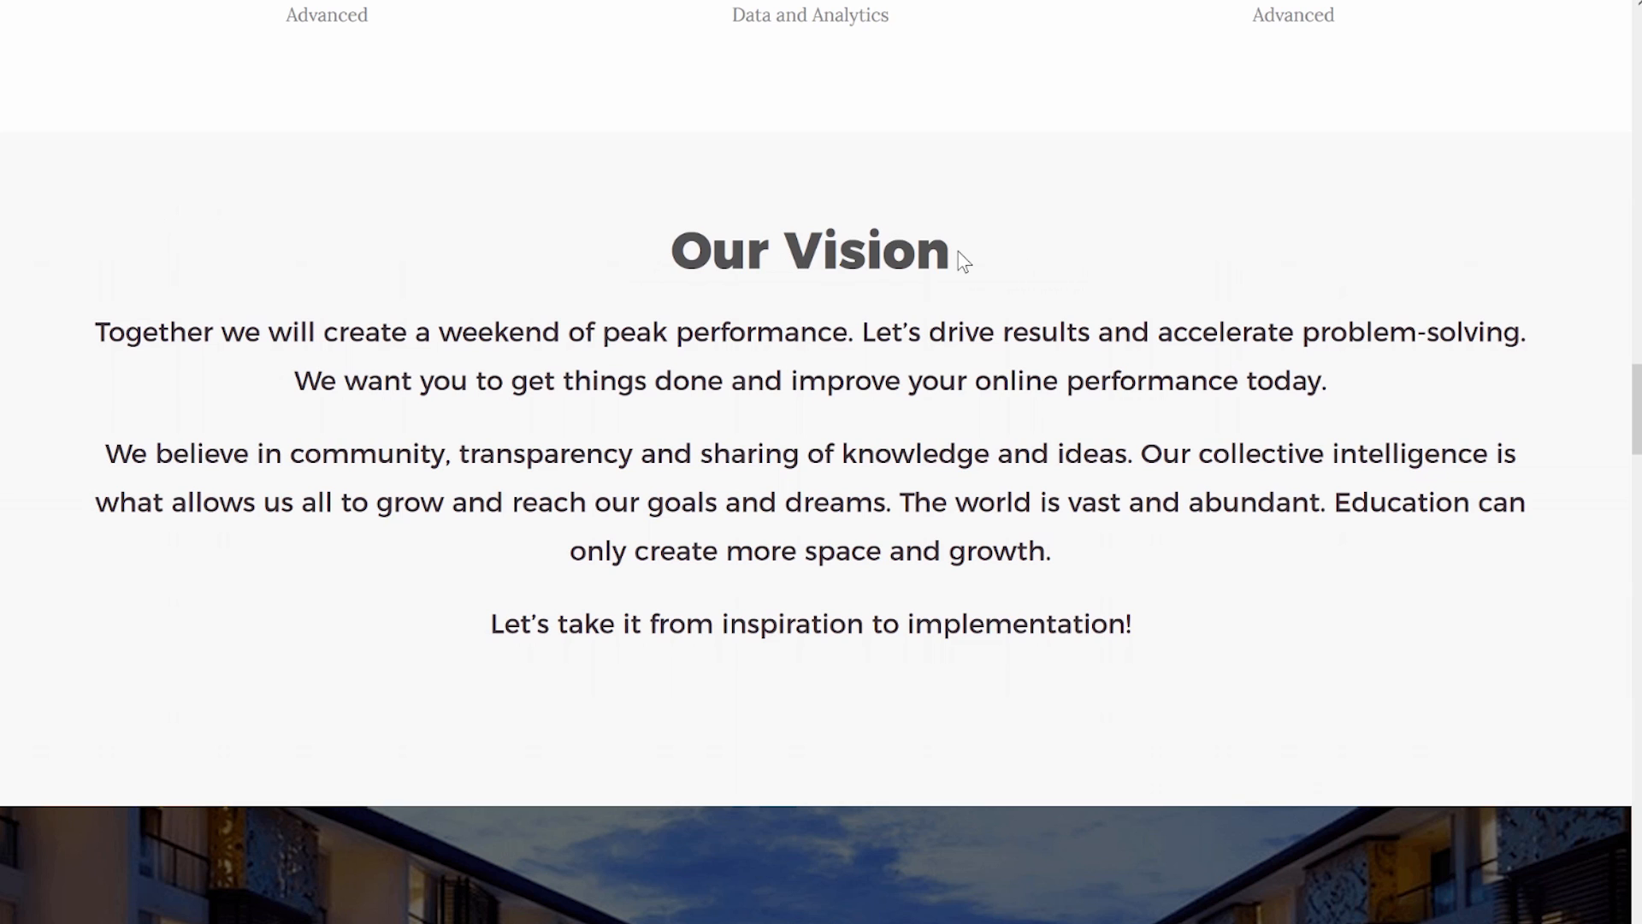
scroll(1477, 598, down, 1)
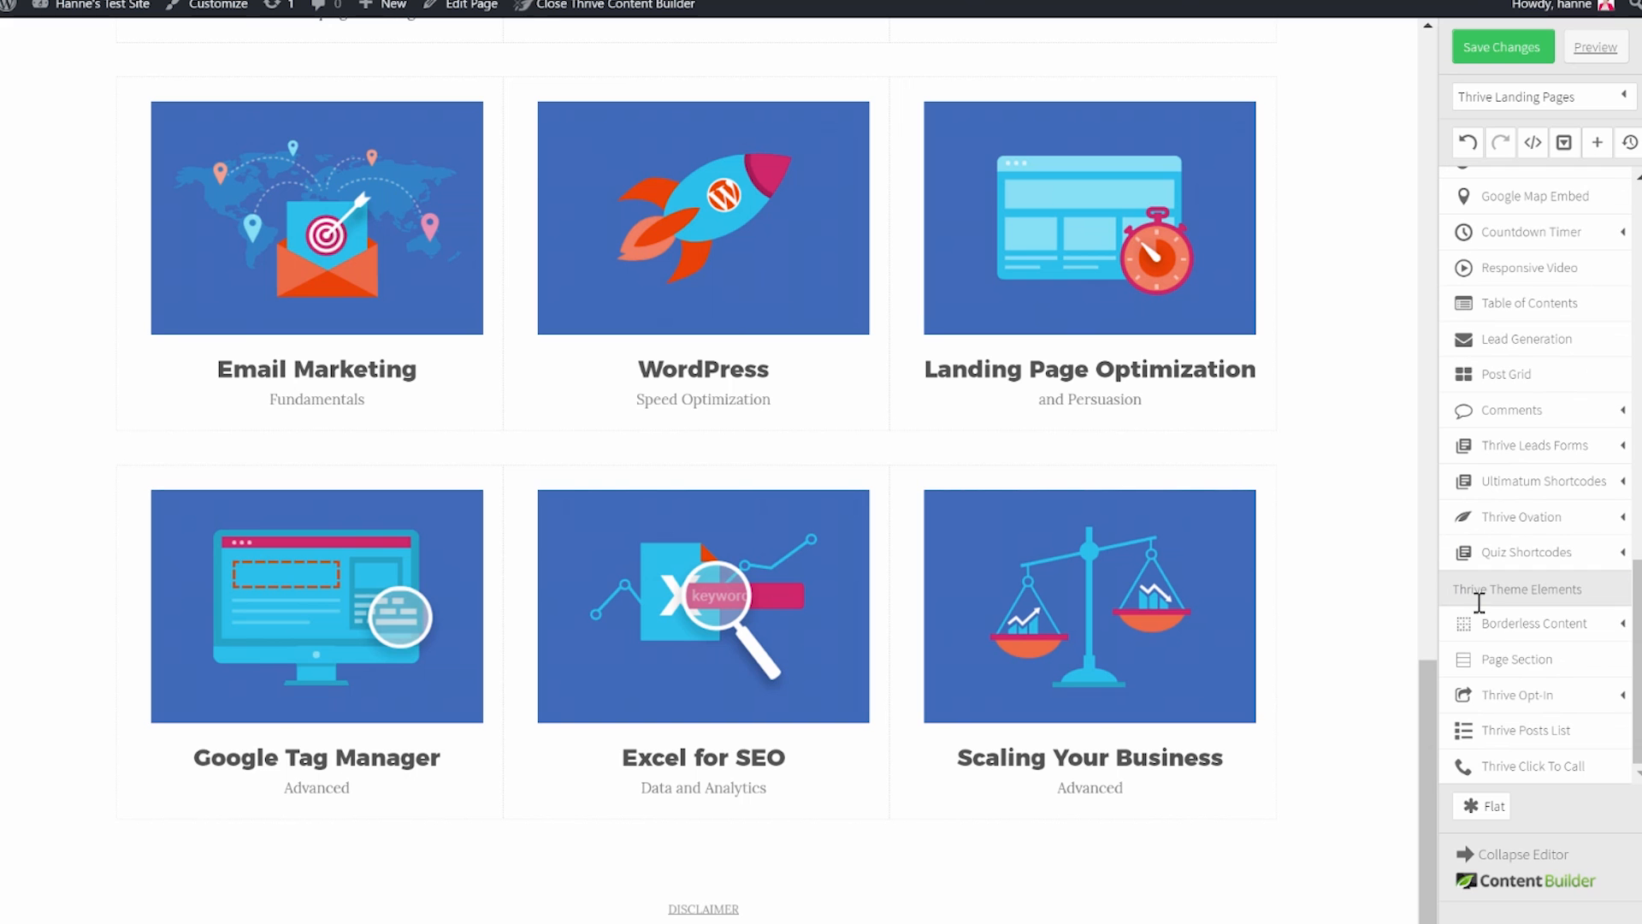
drag(1567, 656, 486, 846)
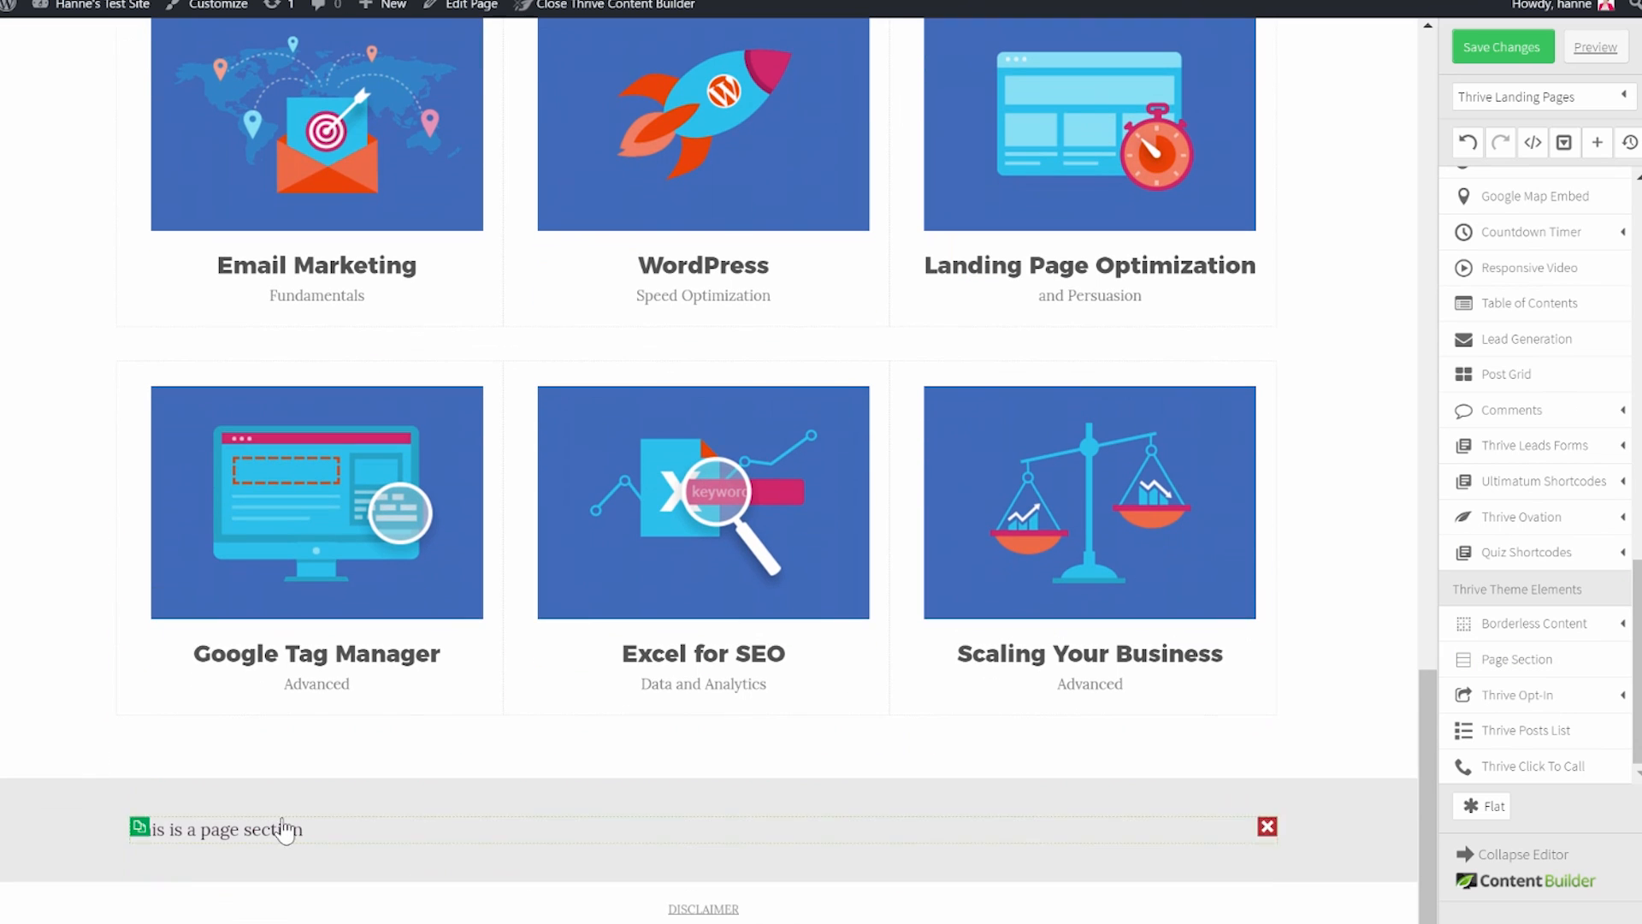
Set the new page section's background colour to the saved light gray rgba(249,249,249,1).
click(43, 817)
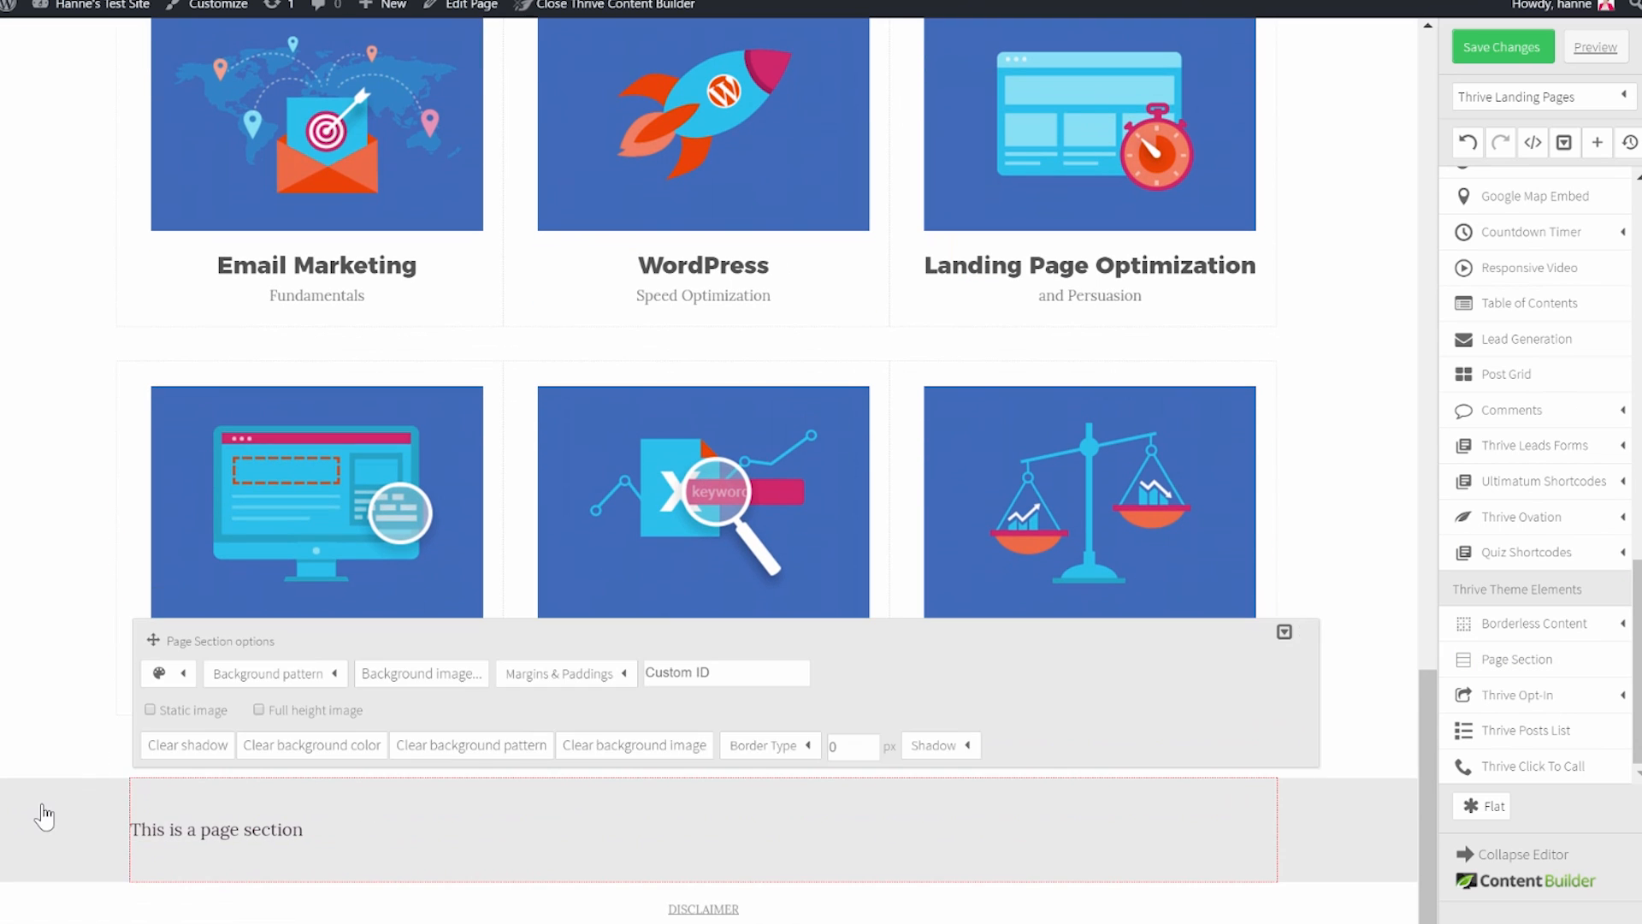
click(178, 682)
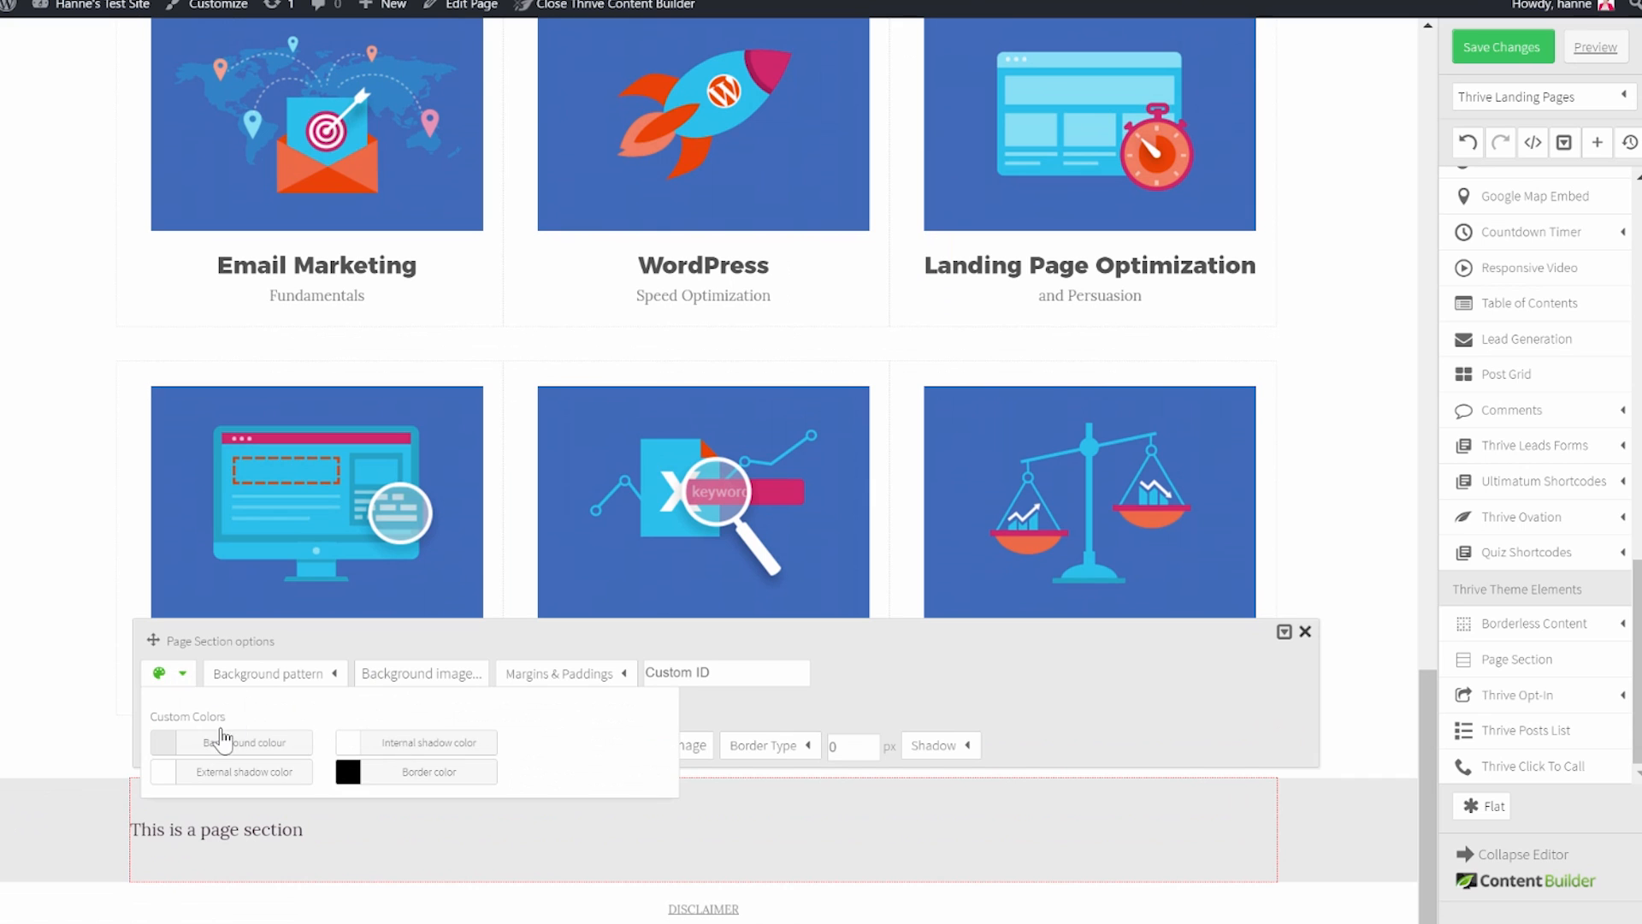
click(224, 741)
click(641, 606)
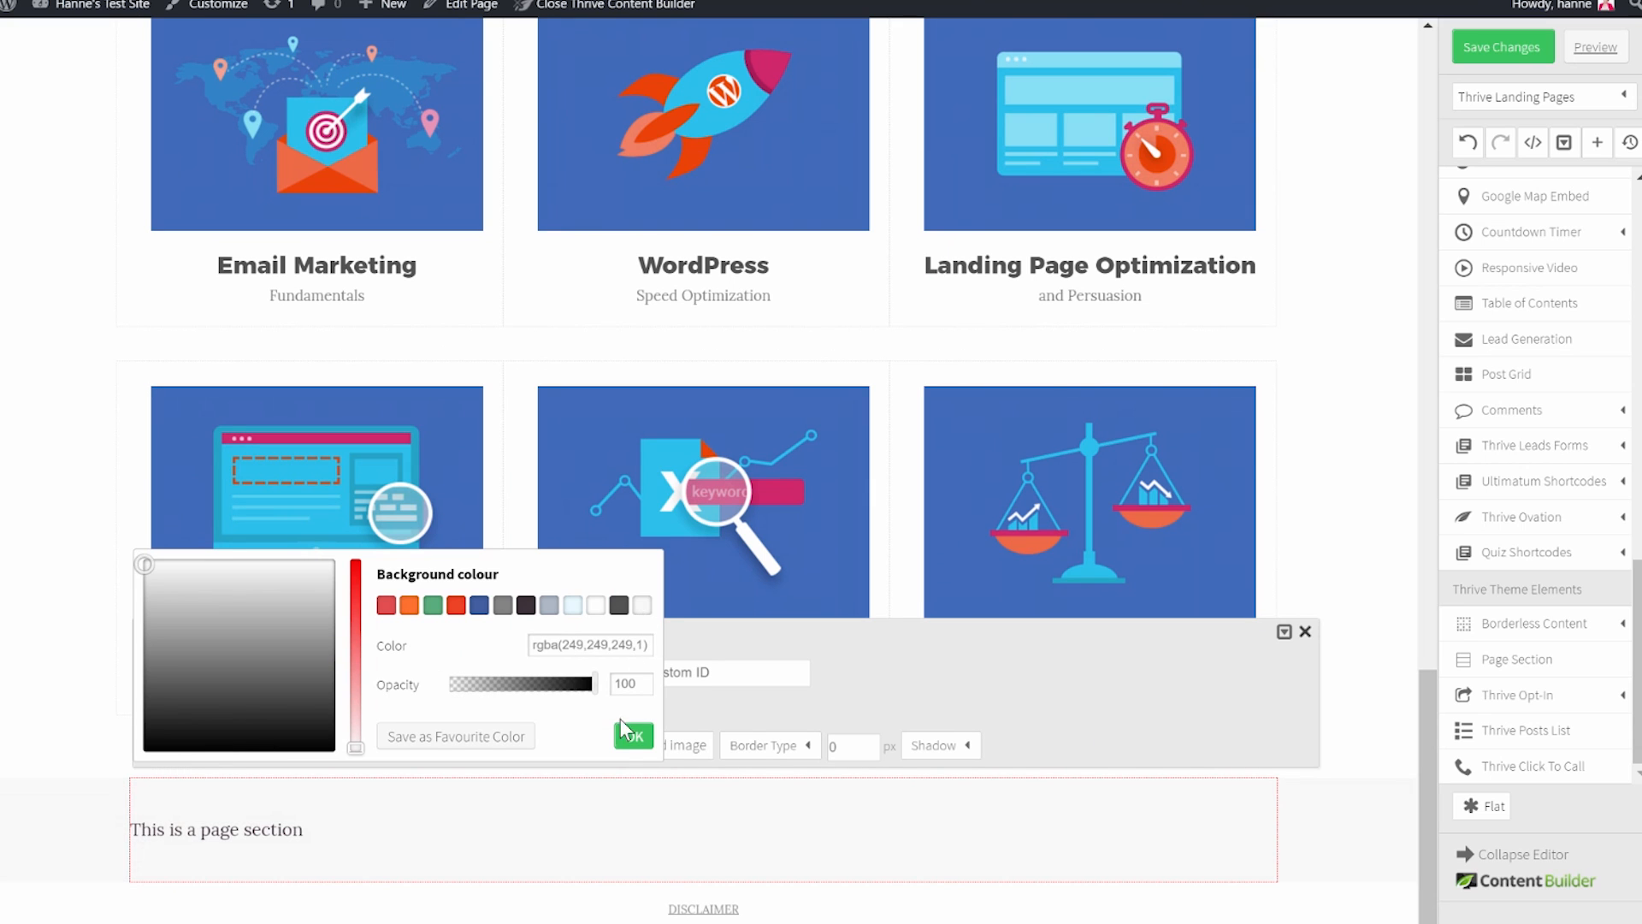
click(634, 736)
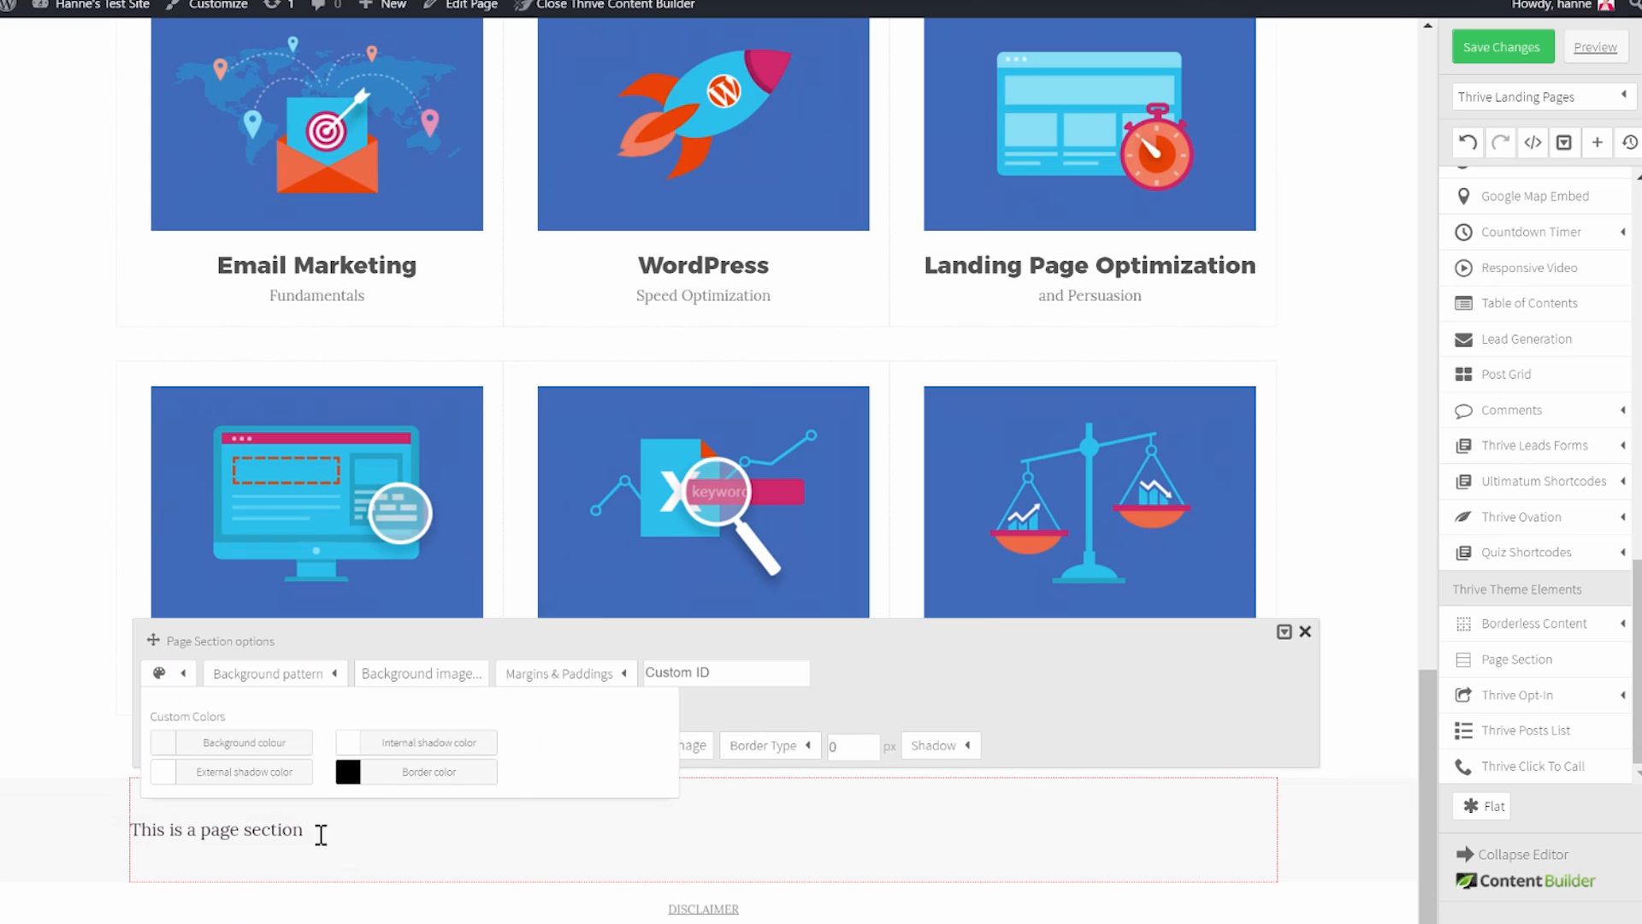
click(1305, 631)
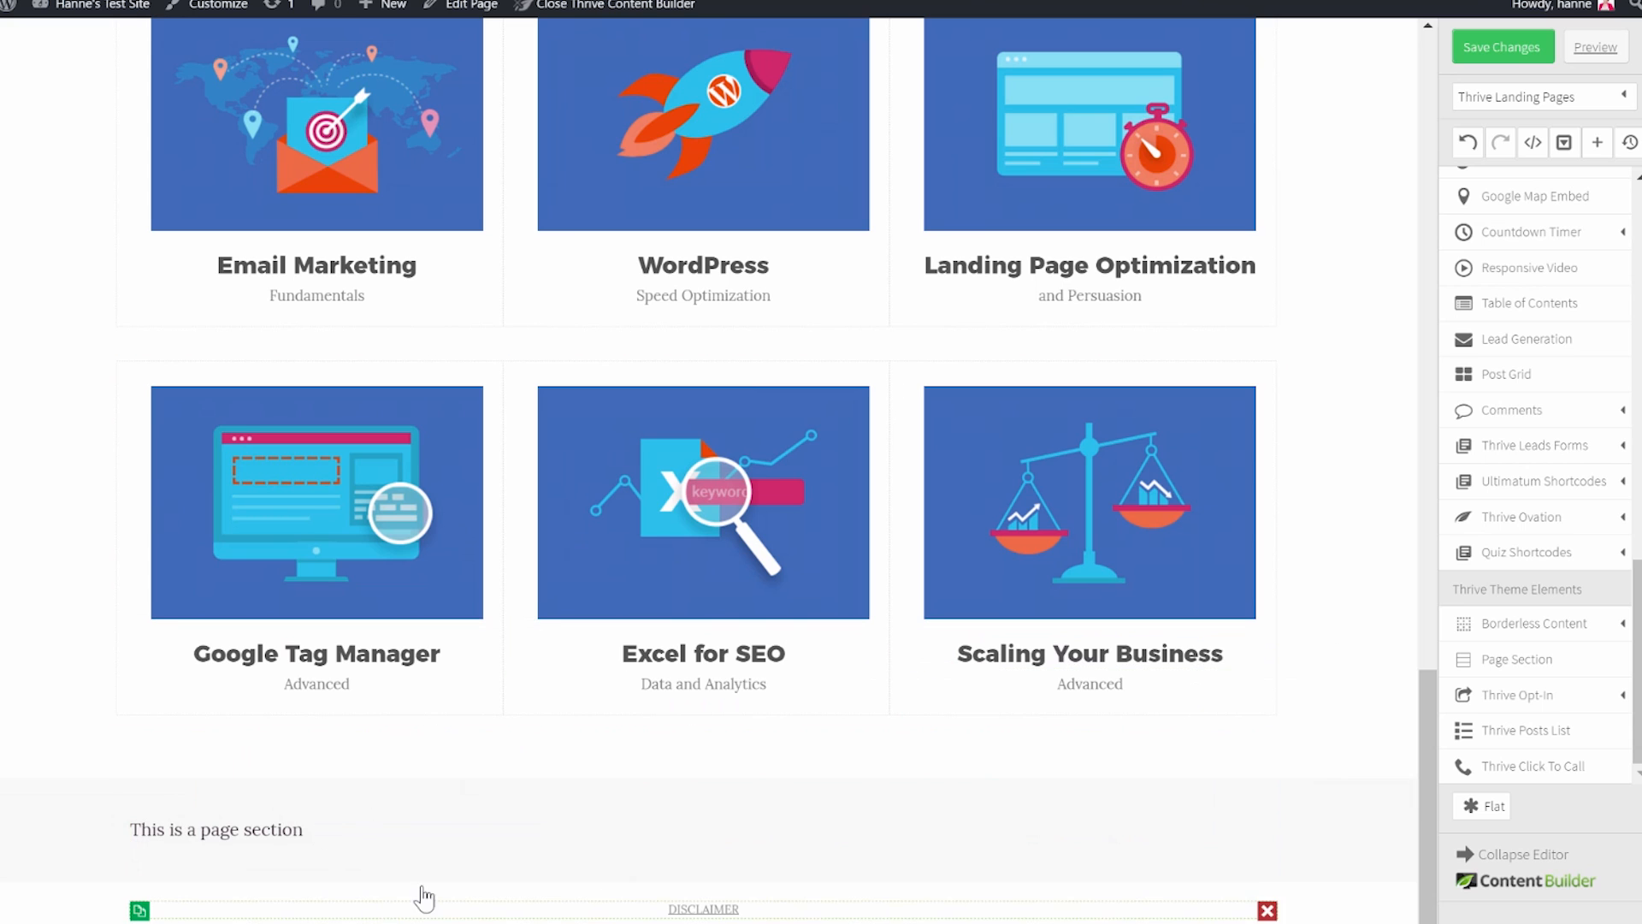
Turn the new page section's text into a centred Heading 2 reading "Our Vision".
click(332, 842)
click(894, 751)
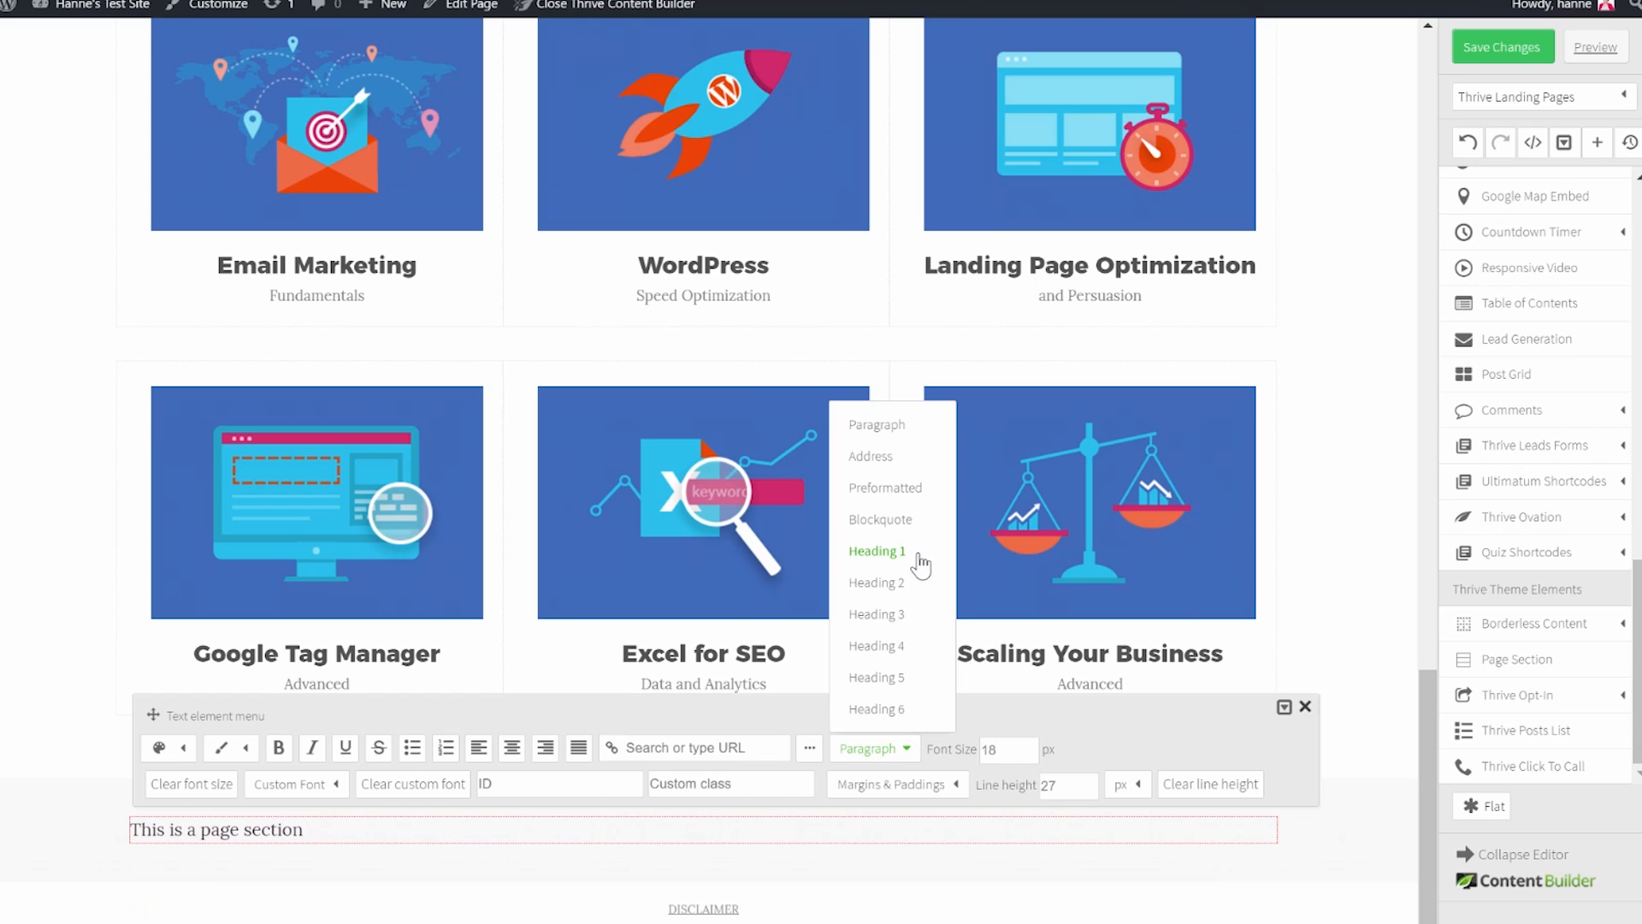
click(890, 585)
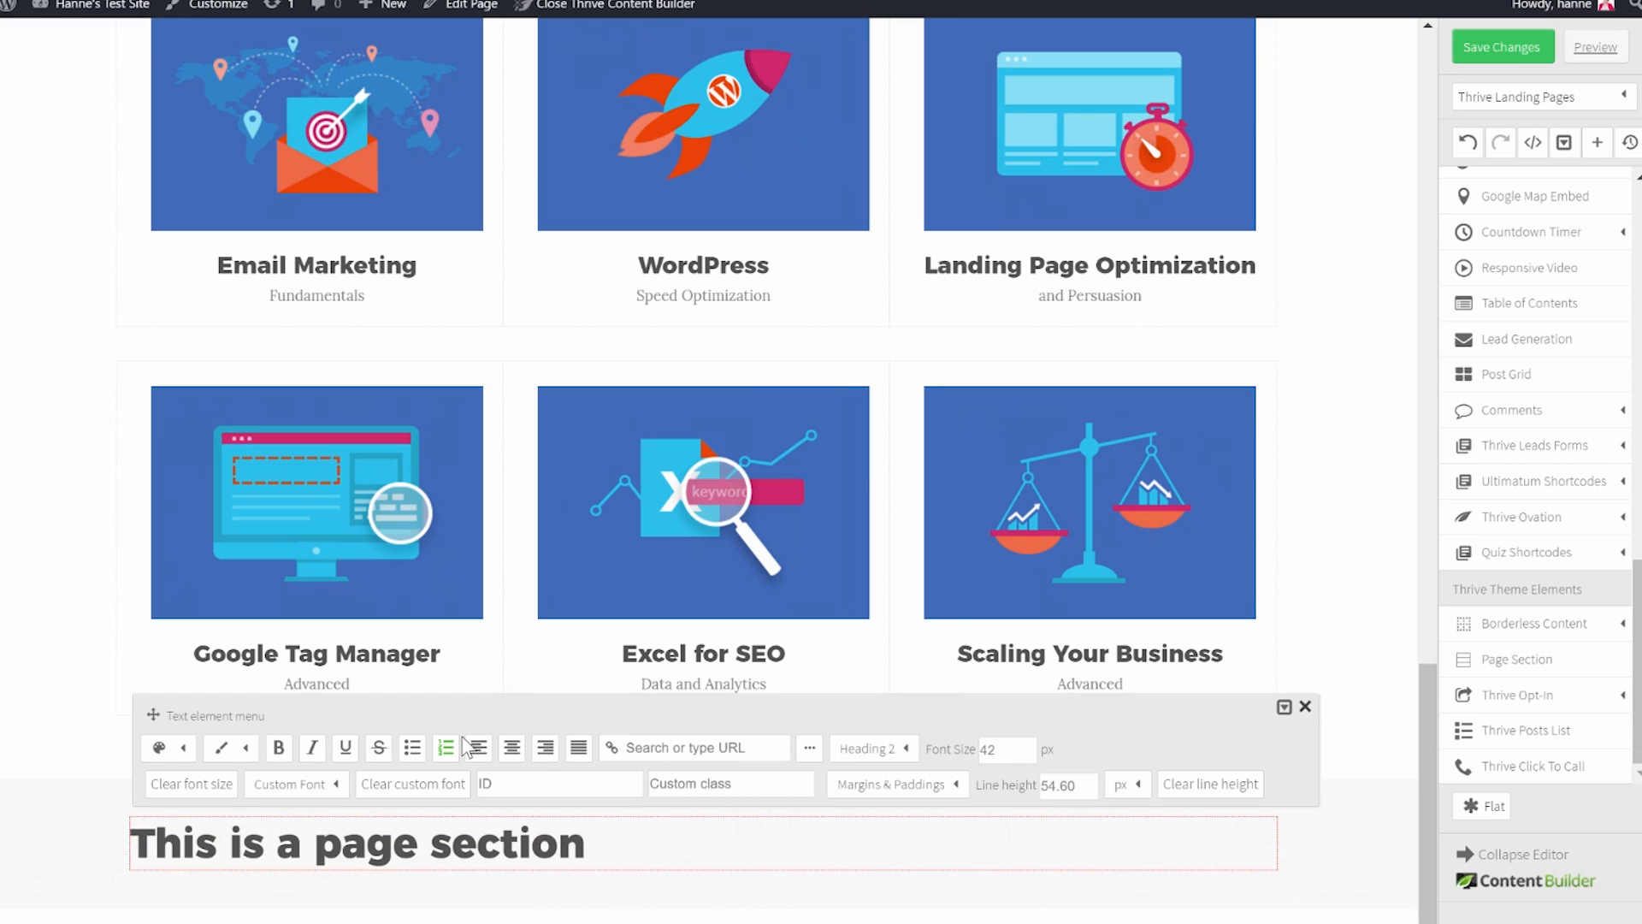
click(513, 748)
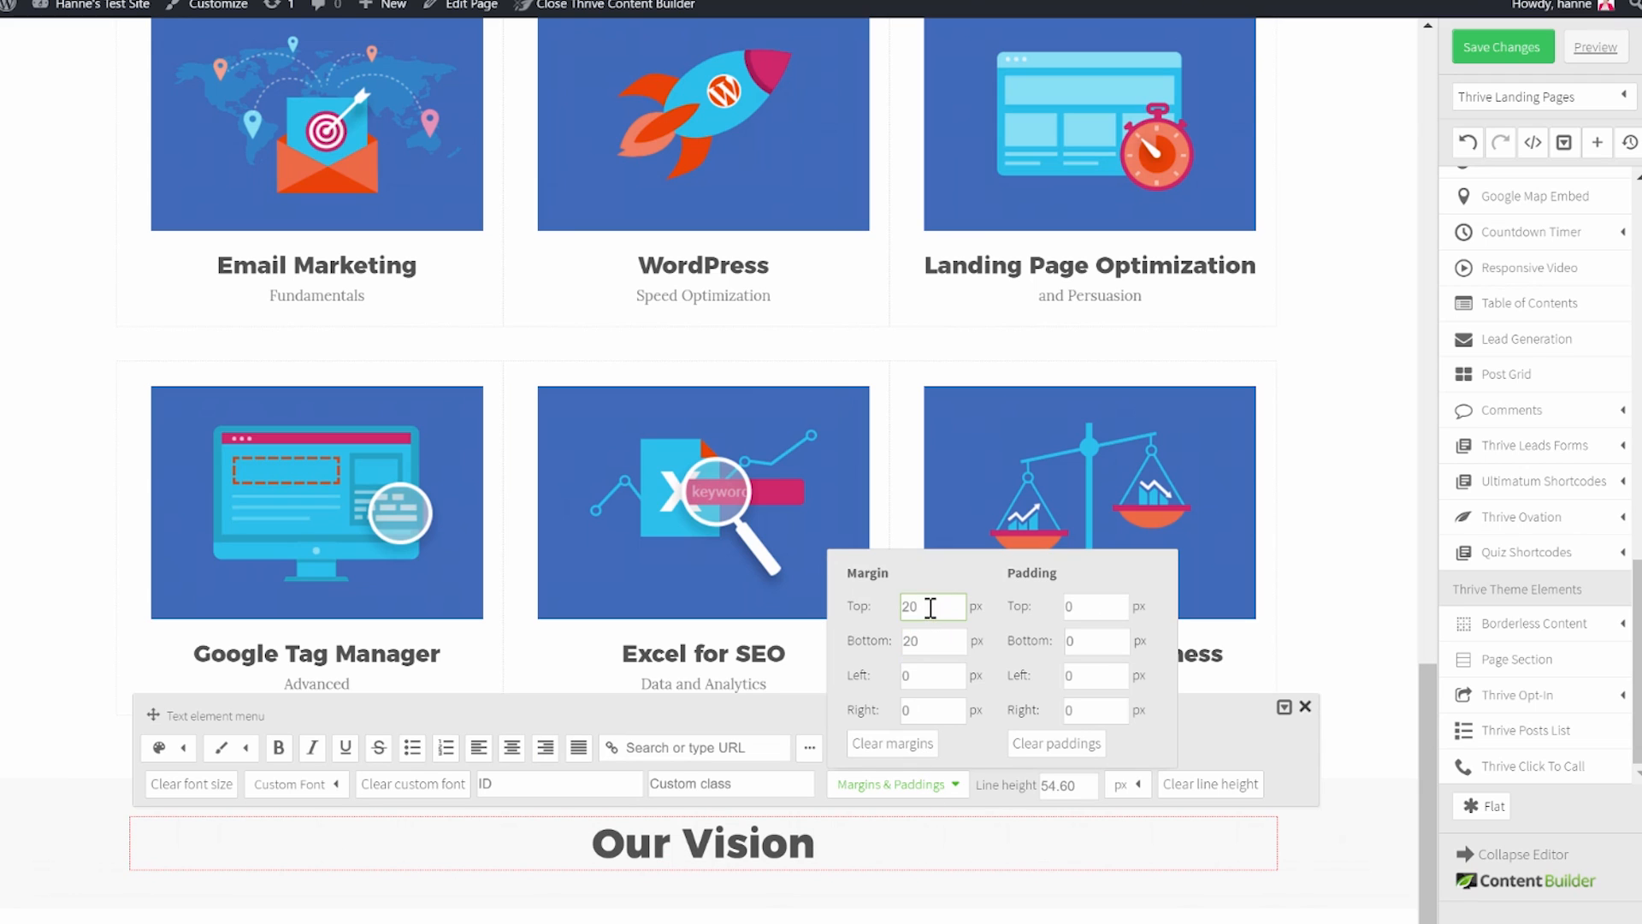
Increase the Our Vision heading's top margin and set its bottom margin to 40 px.
double_click(928, 607)
double_click(915, 640)
text(40)
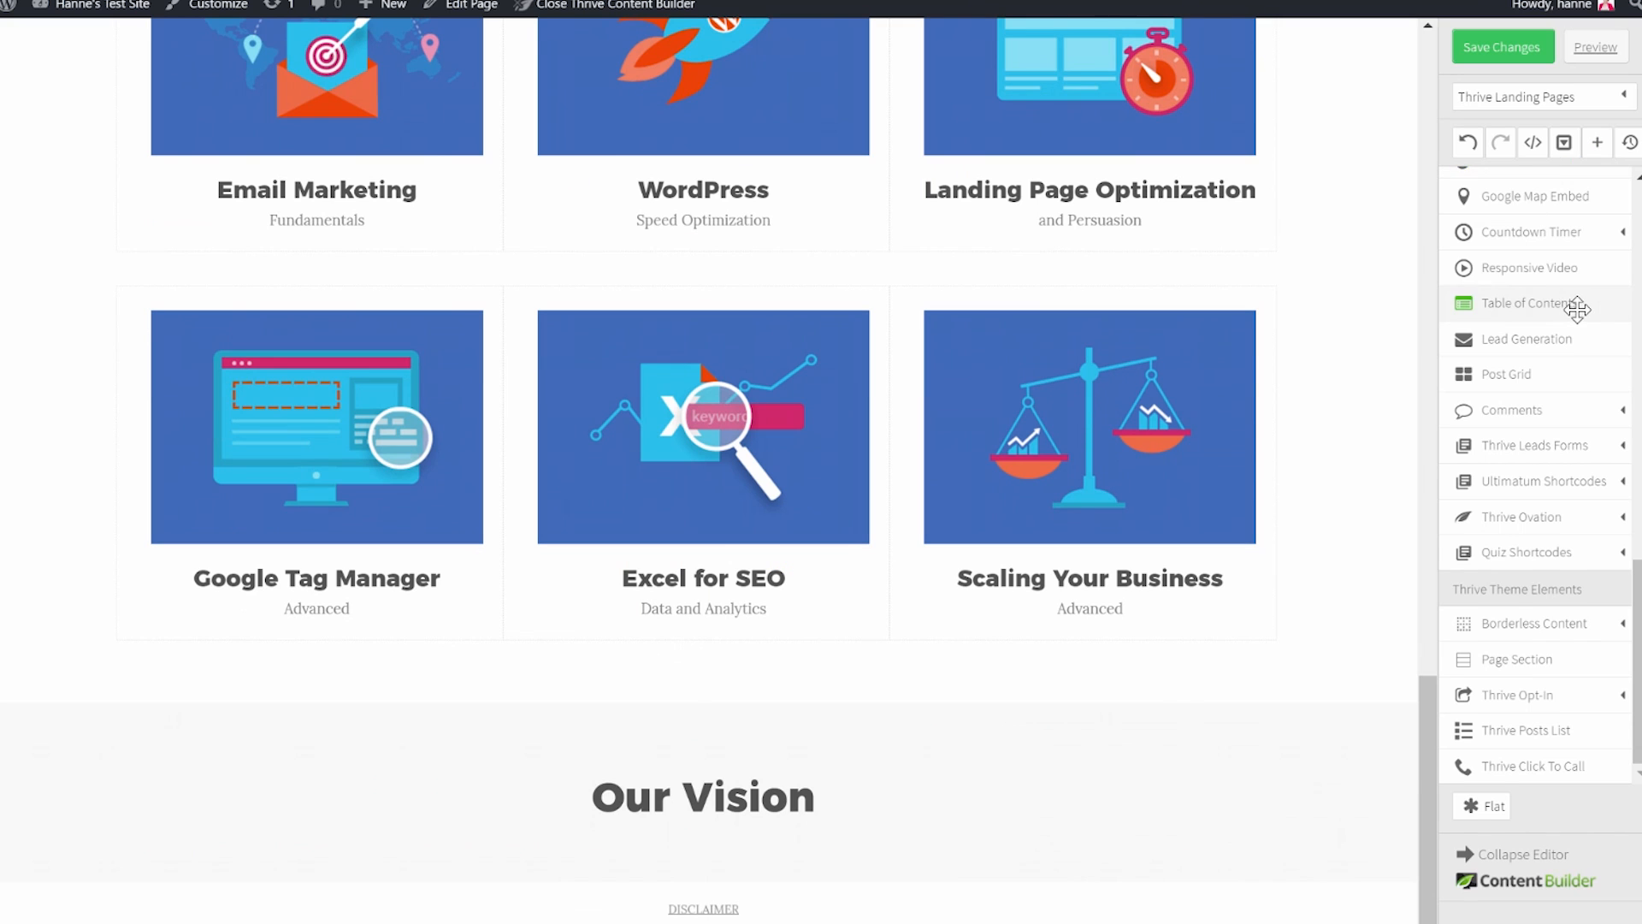
Add a text element below the Our Vision heading with the paragraph beginning "Together we will create a weekend of peak performance.".
scroll(1576, 312, up, 6)
scroll(1578, 321, up, 6)
drag(1509, 219, 730, 836)
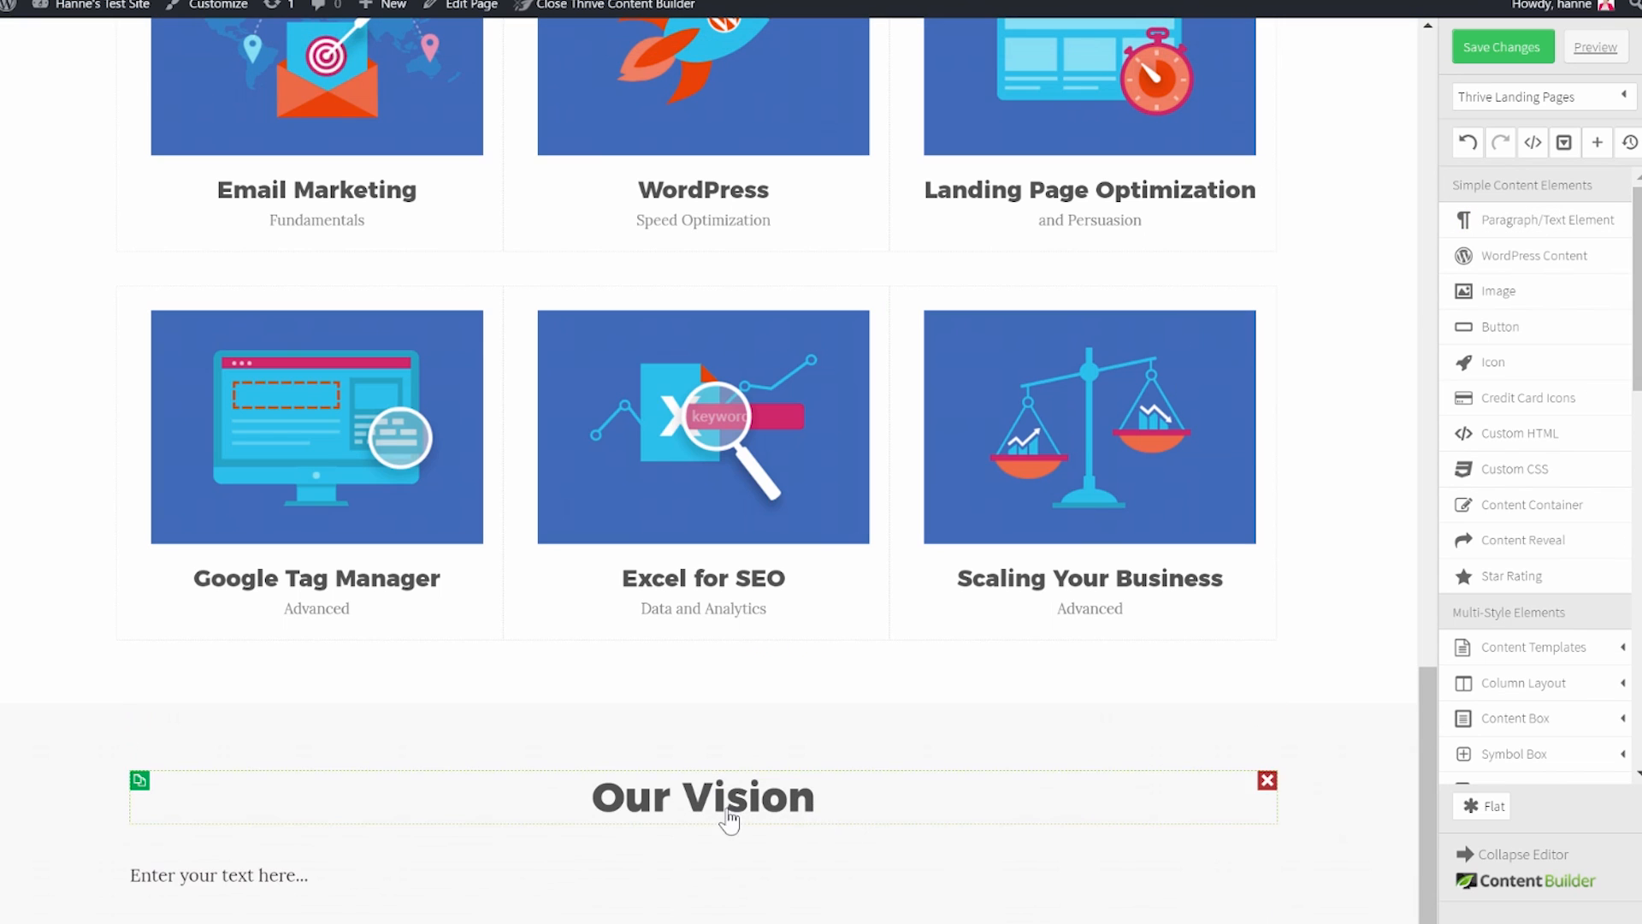
Format the vision paragraph in Montserrat 1.6em with font size 22 px, line height 40 px and centred alignment.
click(327, 833)
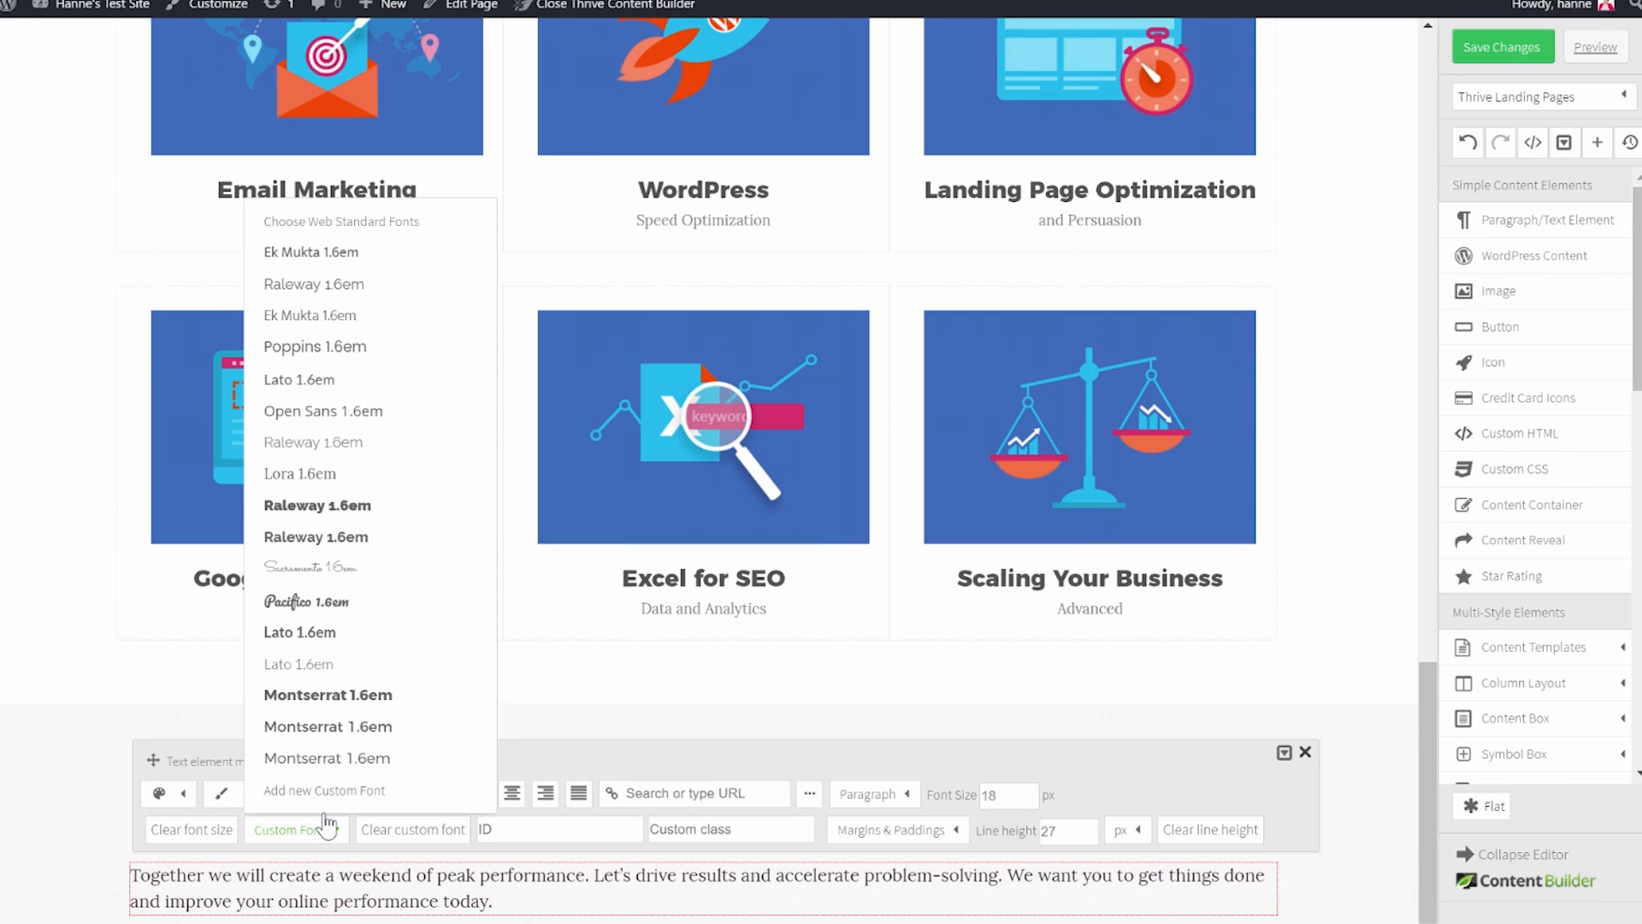
click(340, 724)
drag(999, 795, 932, 802)
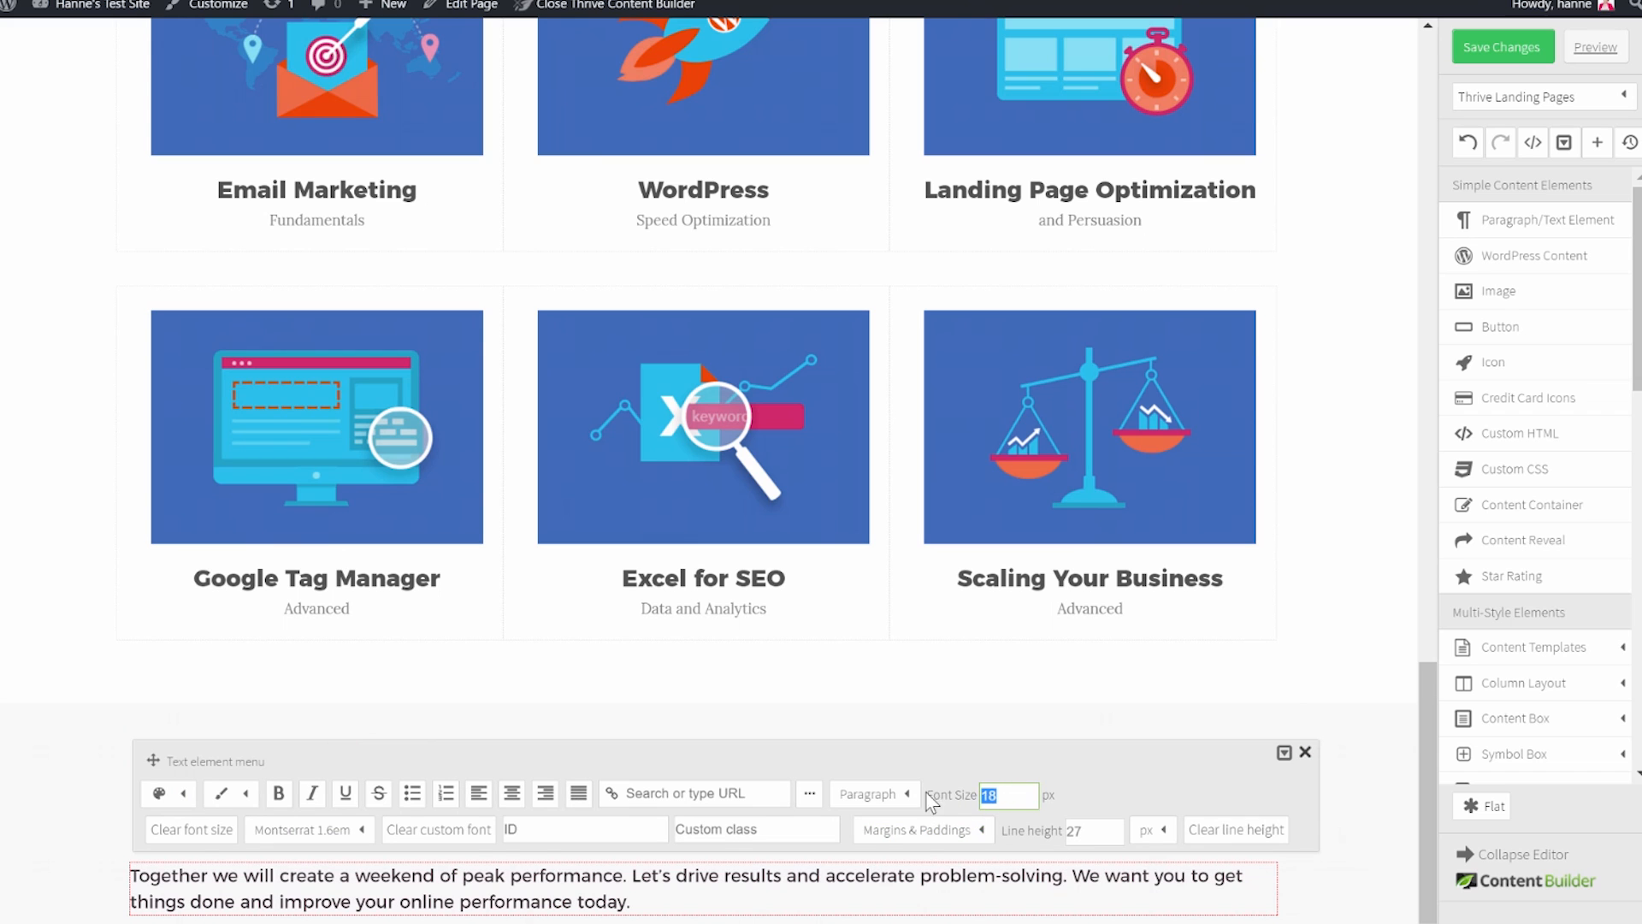
text(22)
drag(1110, 835, 1052, 842)
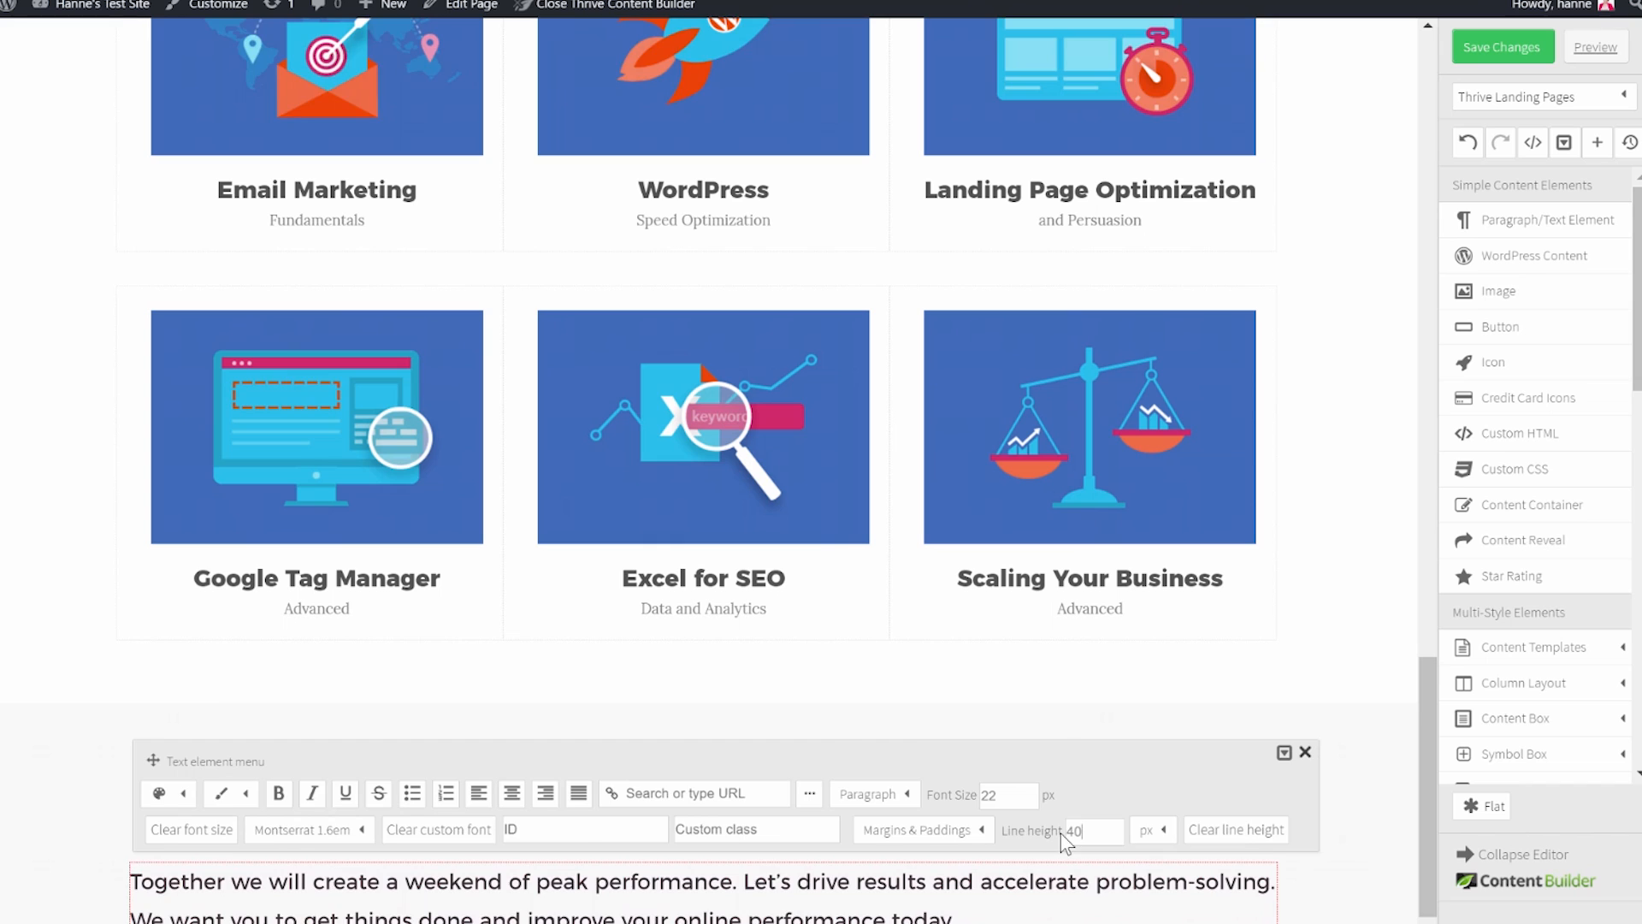
scroll(1061, 833, down, 1)
click(511, 704)
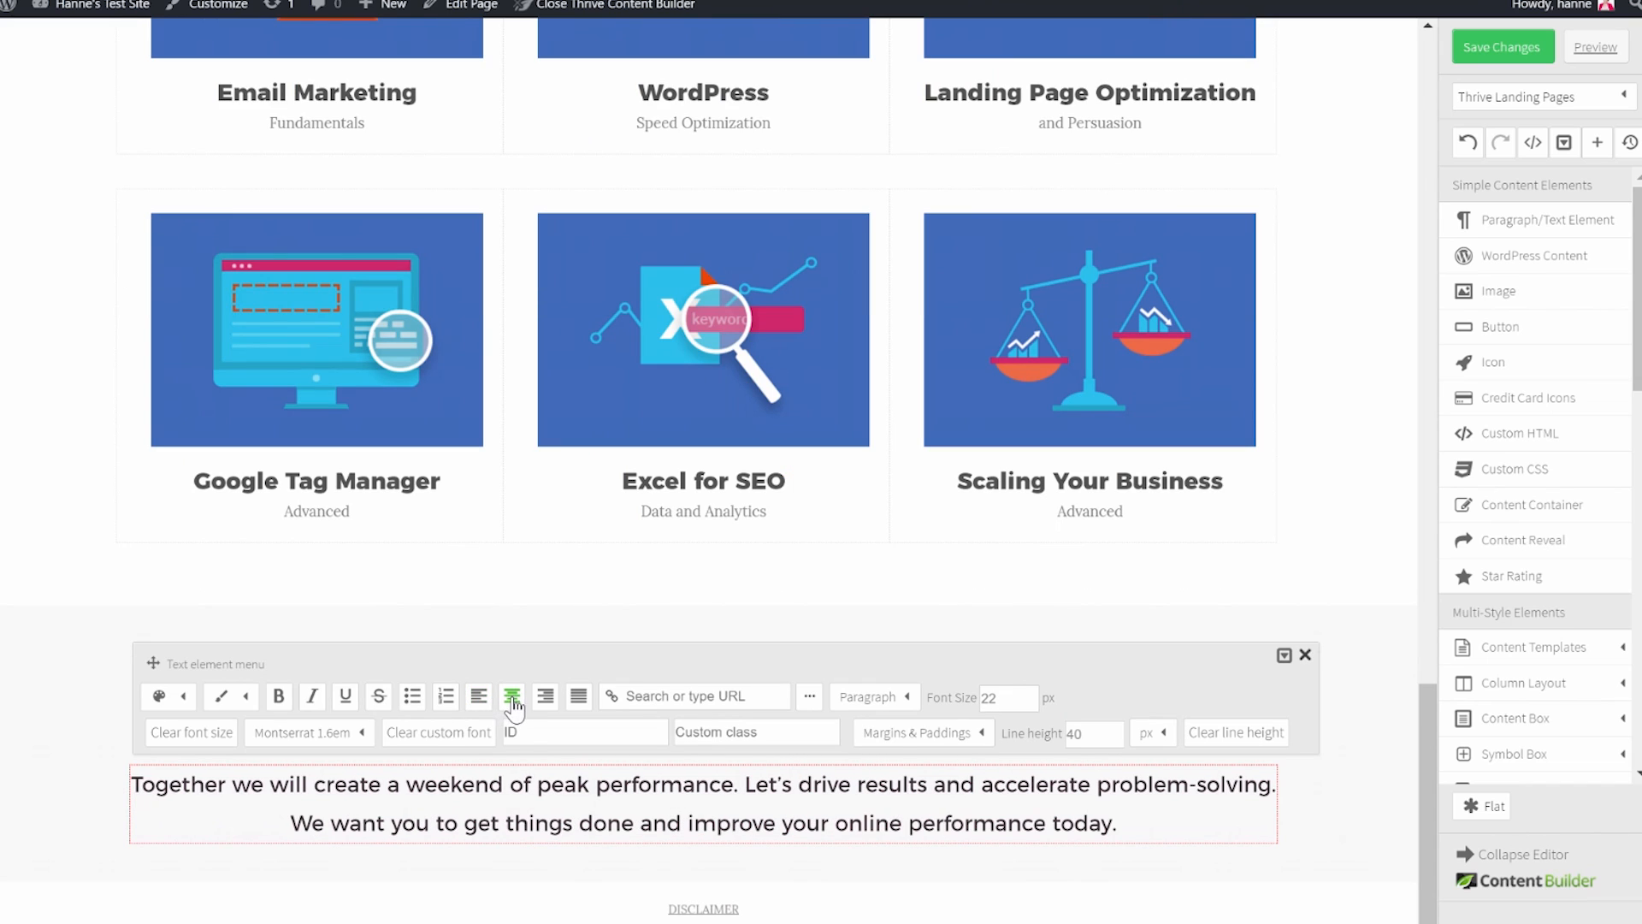
click(1058, 913)
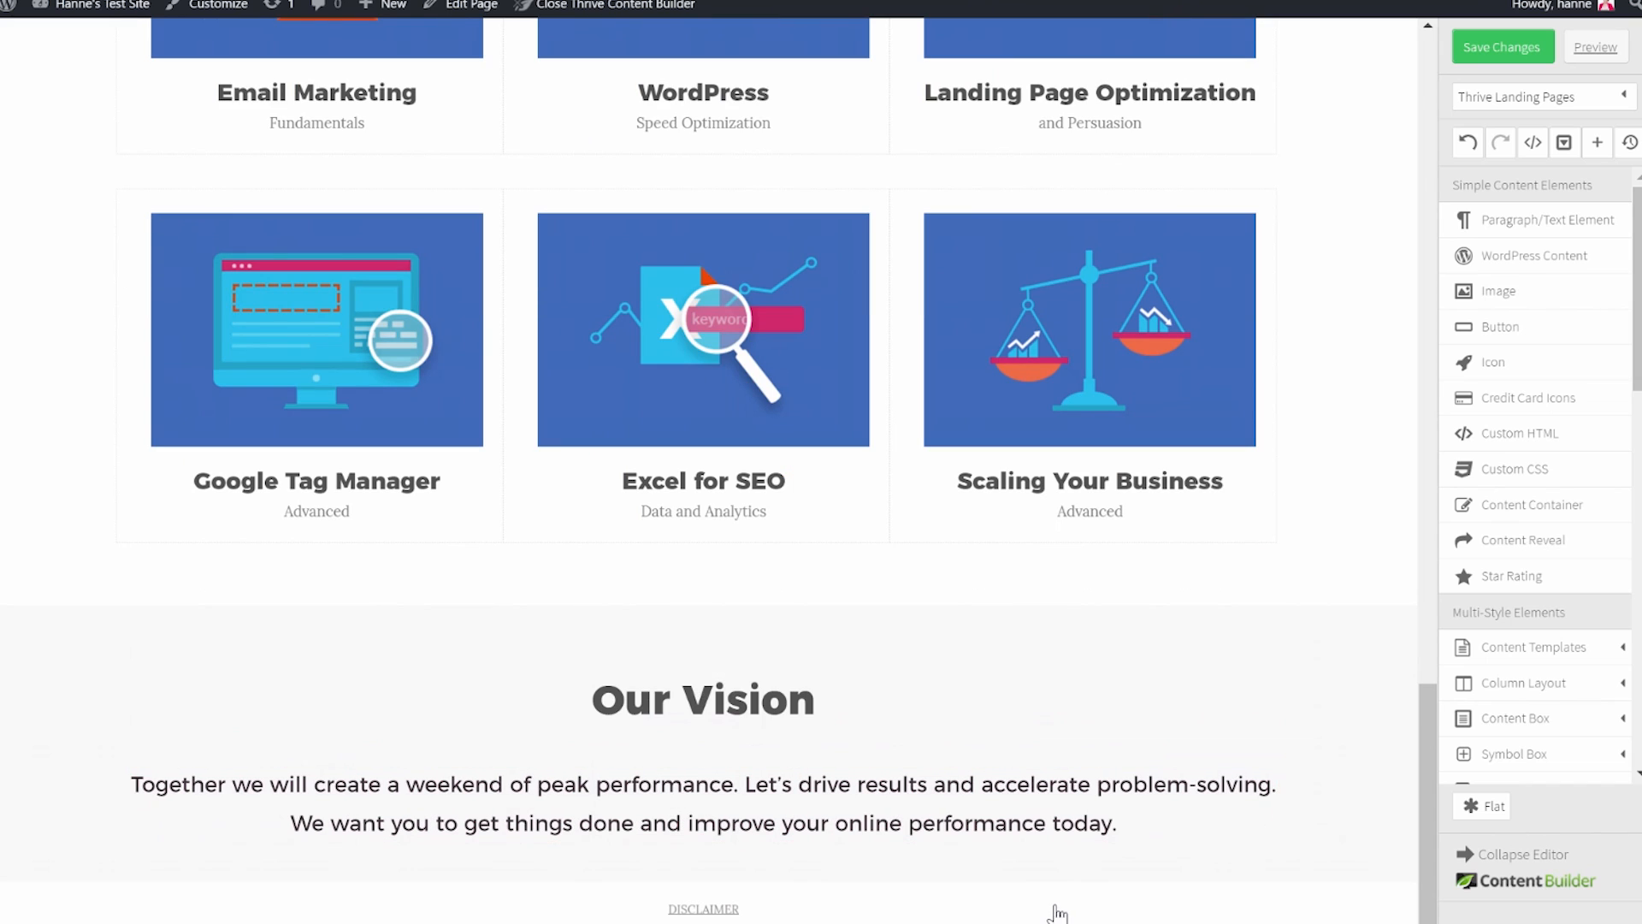
Duplicate the formatted vision paragraph twice within the Our Vision section.
click(137, 775)
click(138, 775)
scroll(722, 823, down, 3)
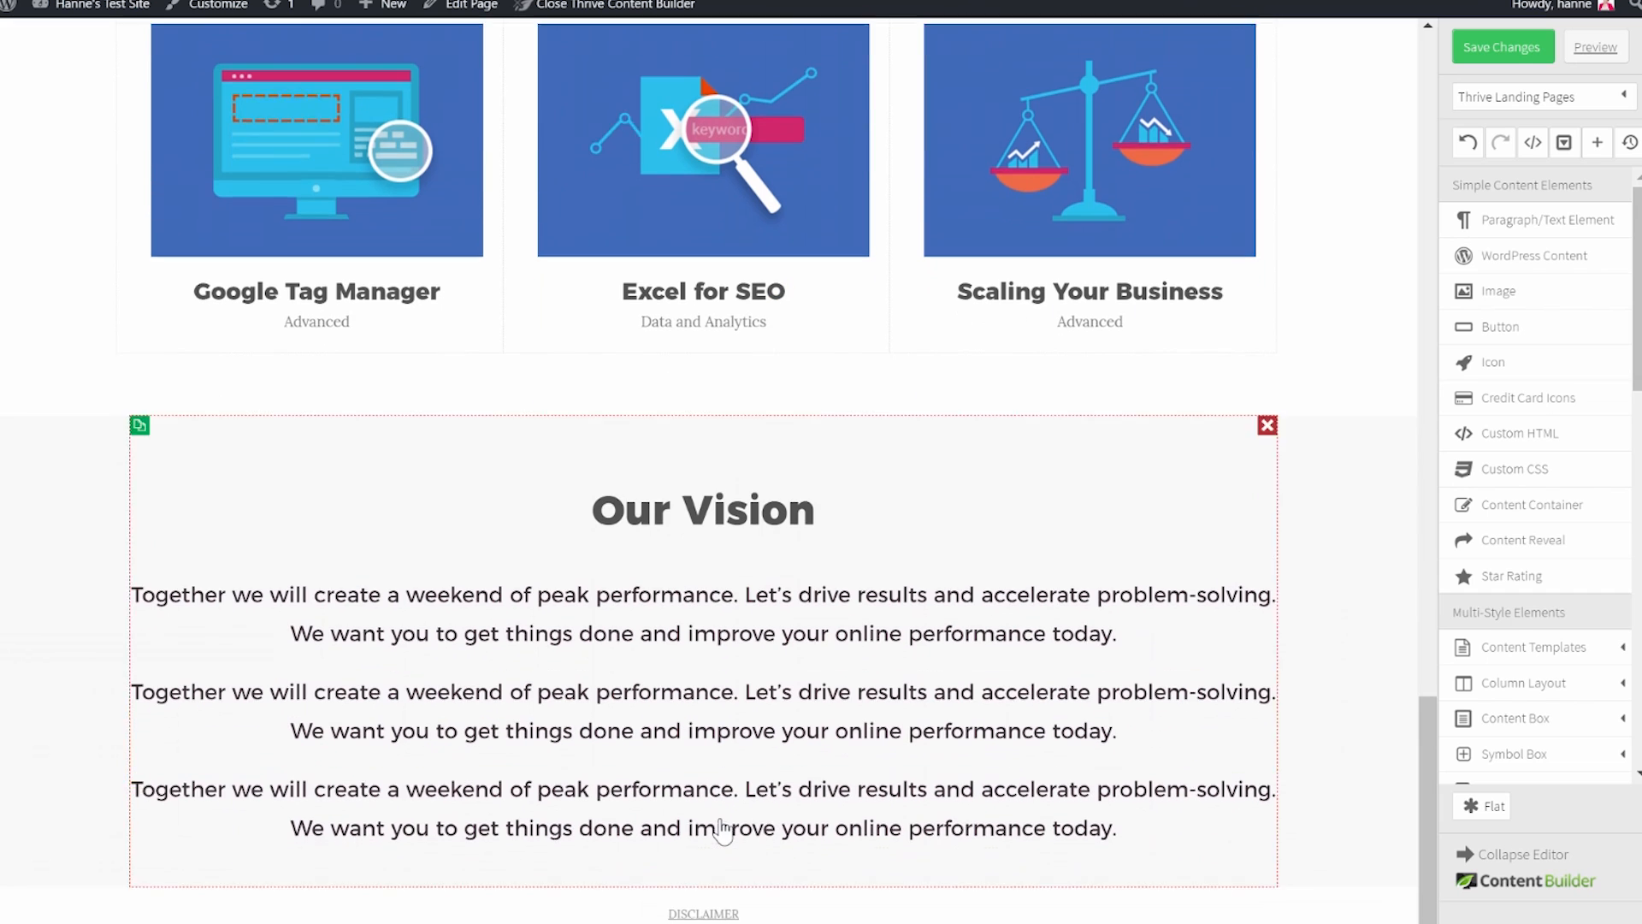
Replace the copied texts with the "We believe in community, transparency" paragraph and "Let's take it from inspiration to implementation!".
click(580, 707)
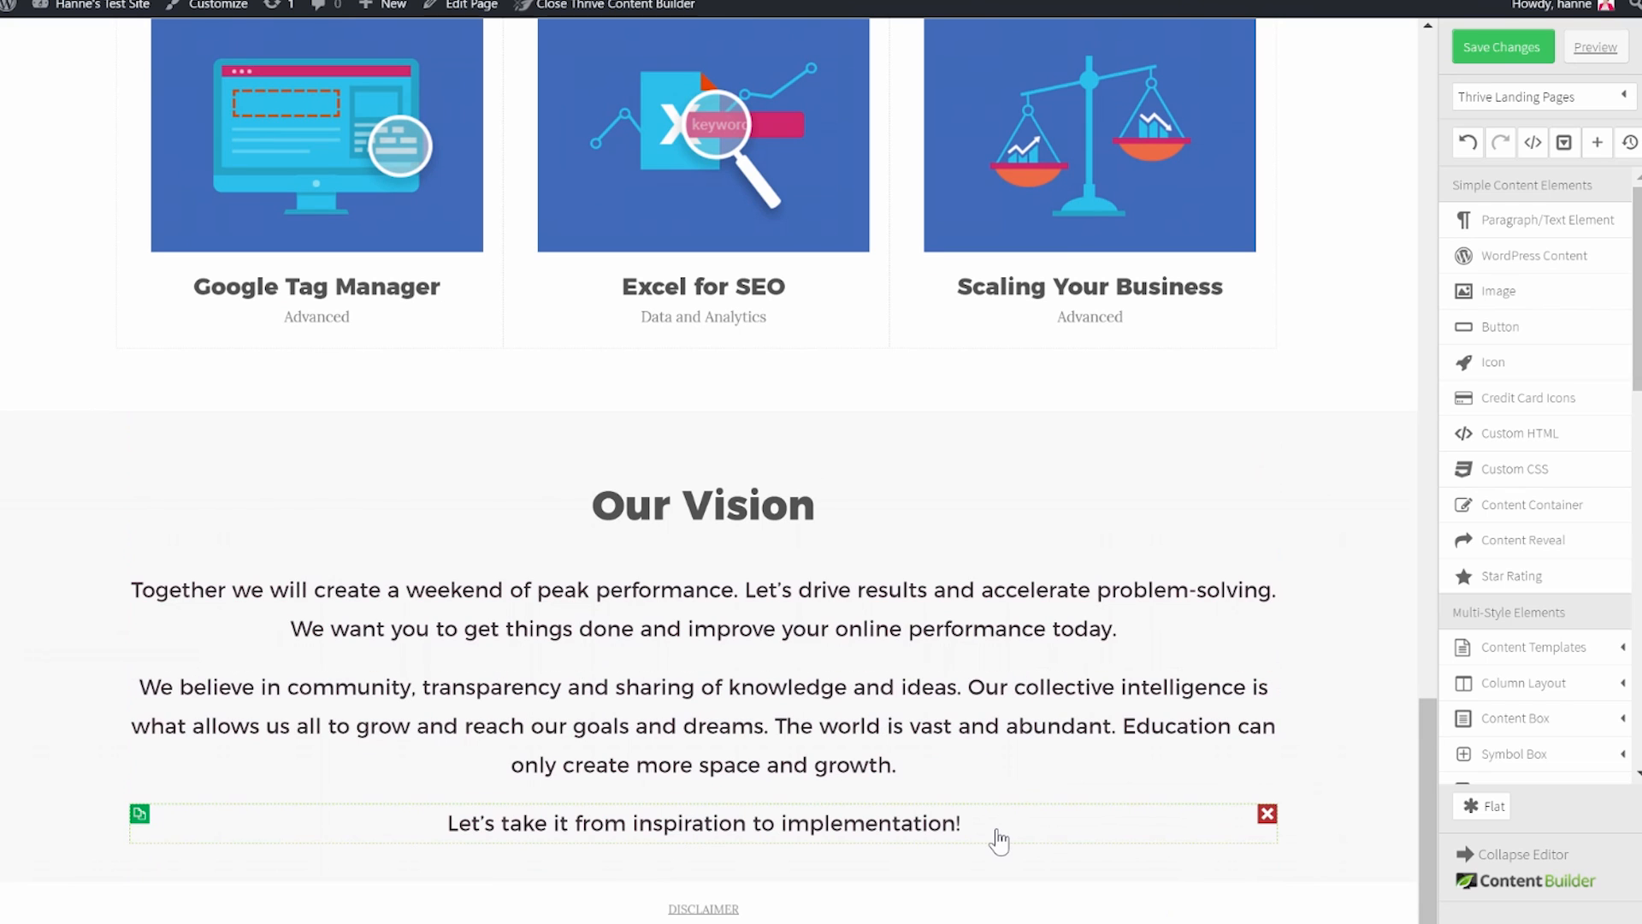
click(988, 825)
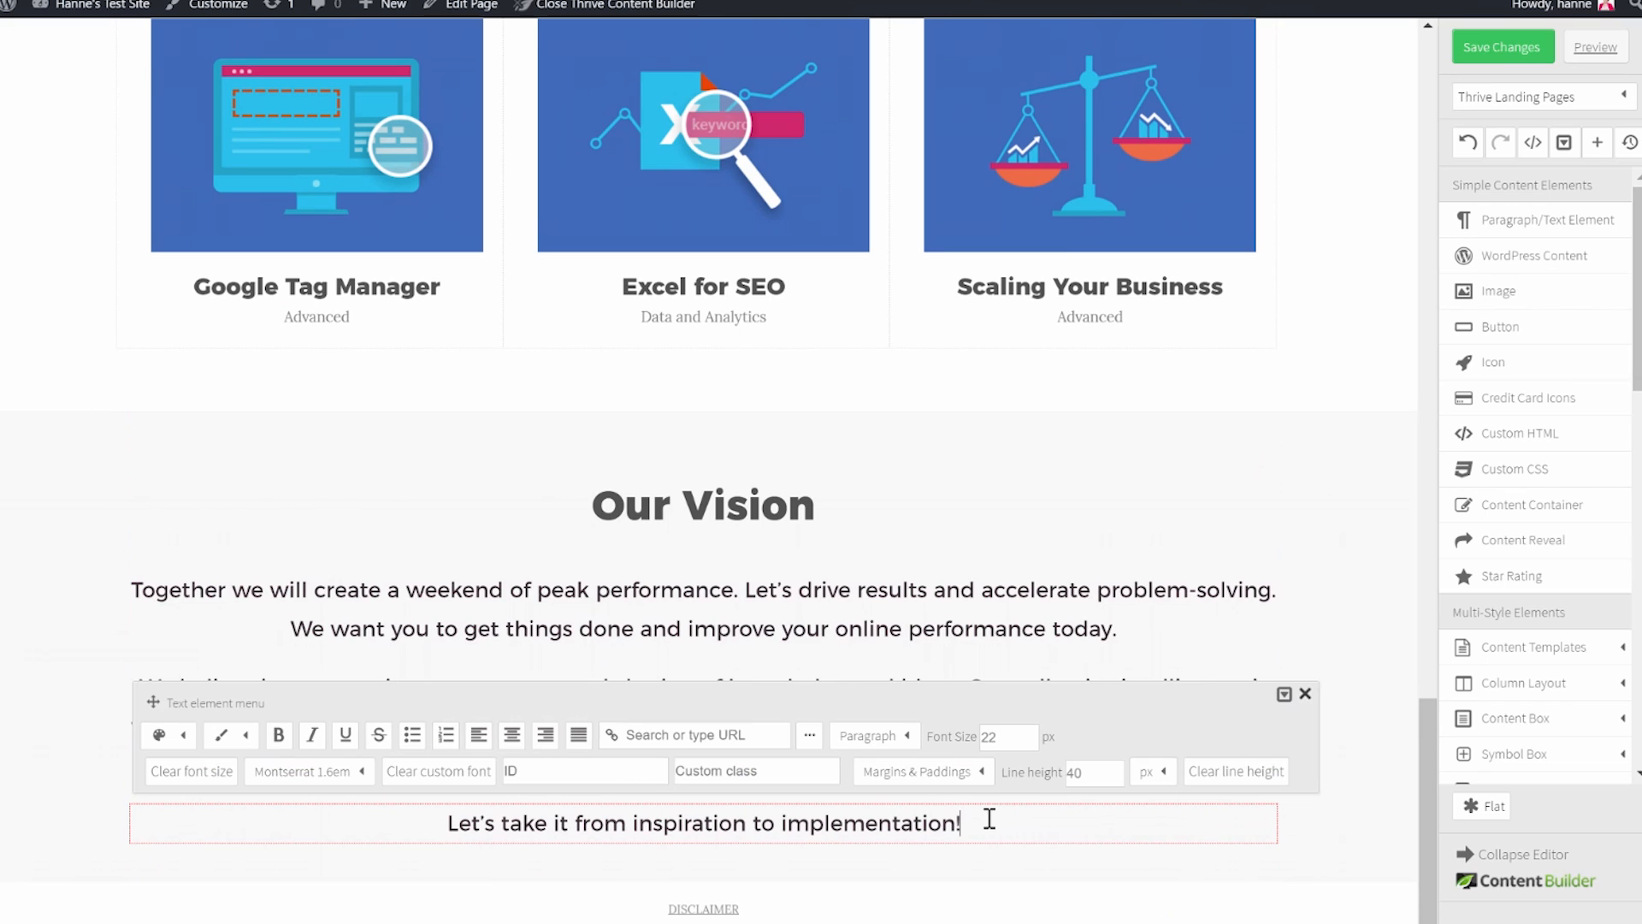
Review the landing page preview down to Our Vision and examine the waitlist section over the hotel photo on the reference page.
scroll(1123, 913, down, 1)
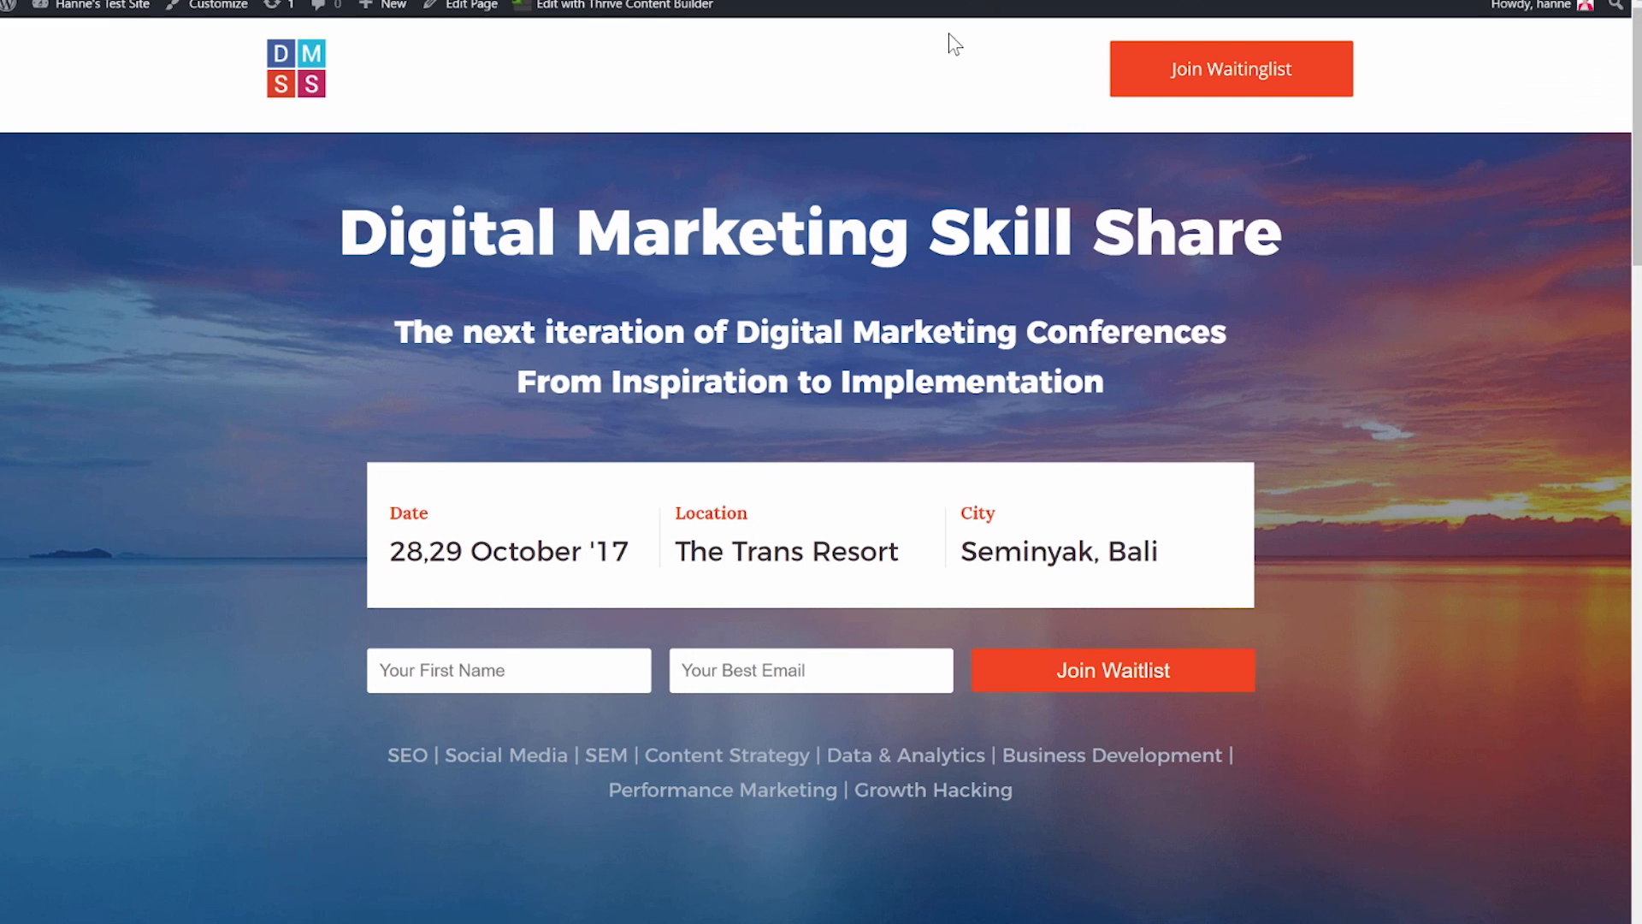
scroll(949, 34, down, 1)
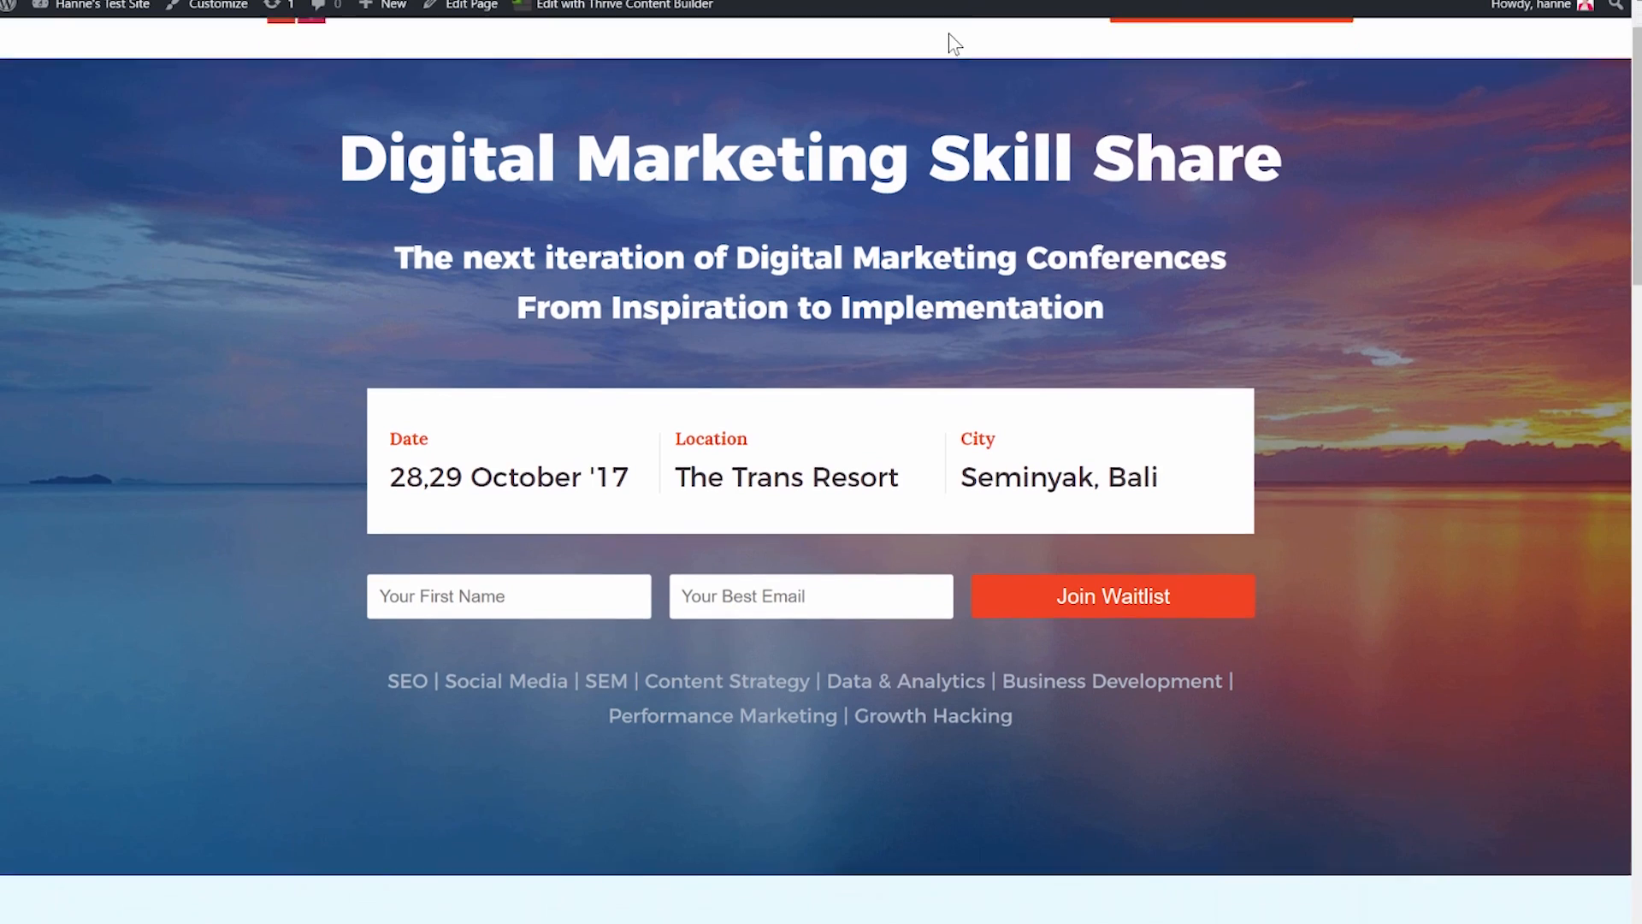
scroll(951, 34, down, 7)
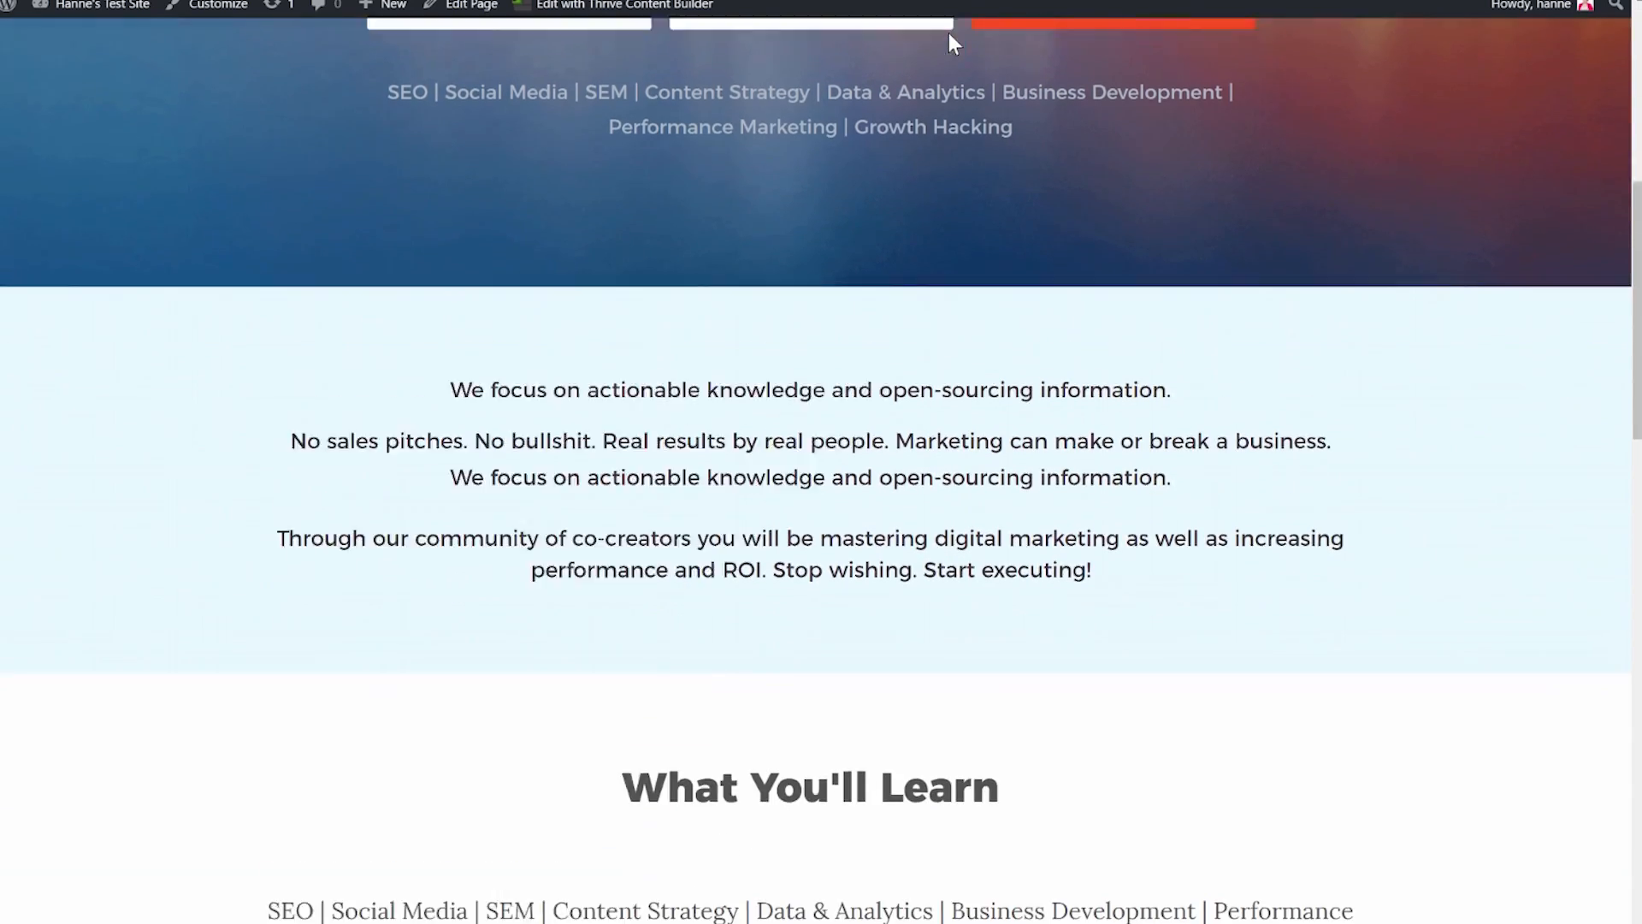
scroll(950, 34, down, 6)
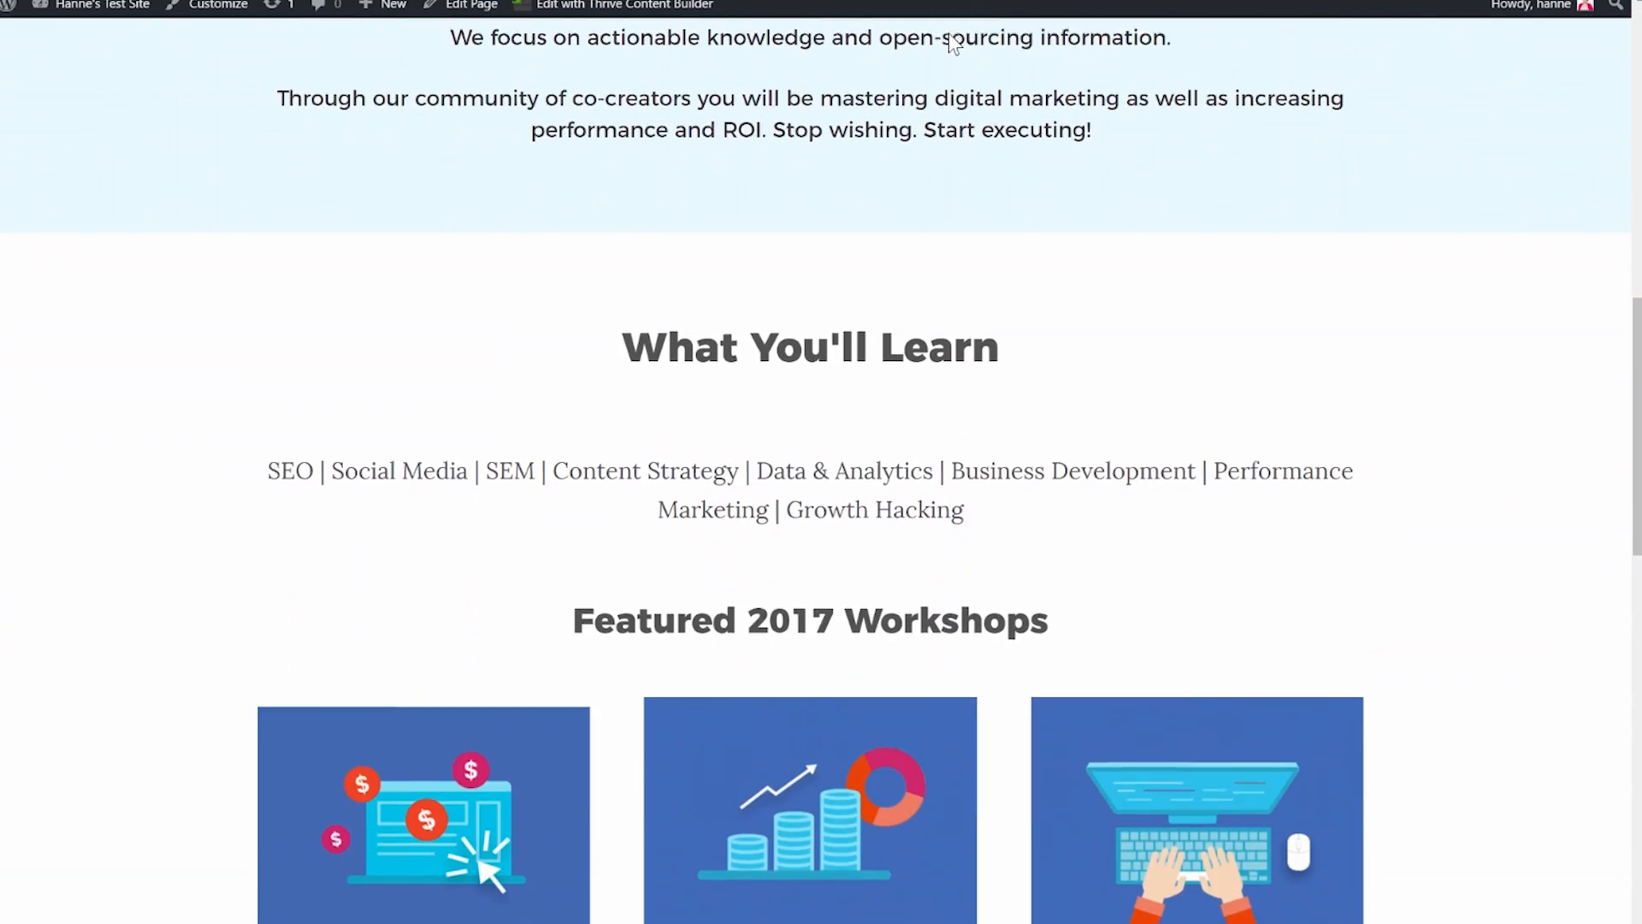
scroll(949, 35, down, 13)
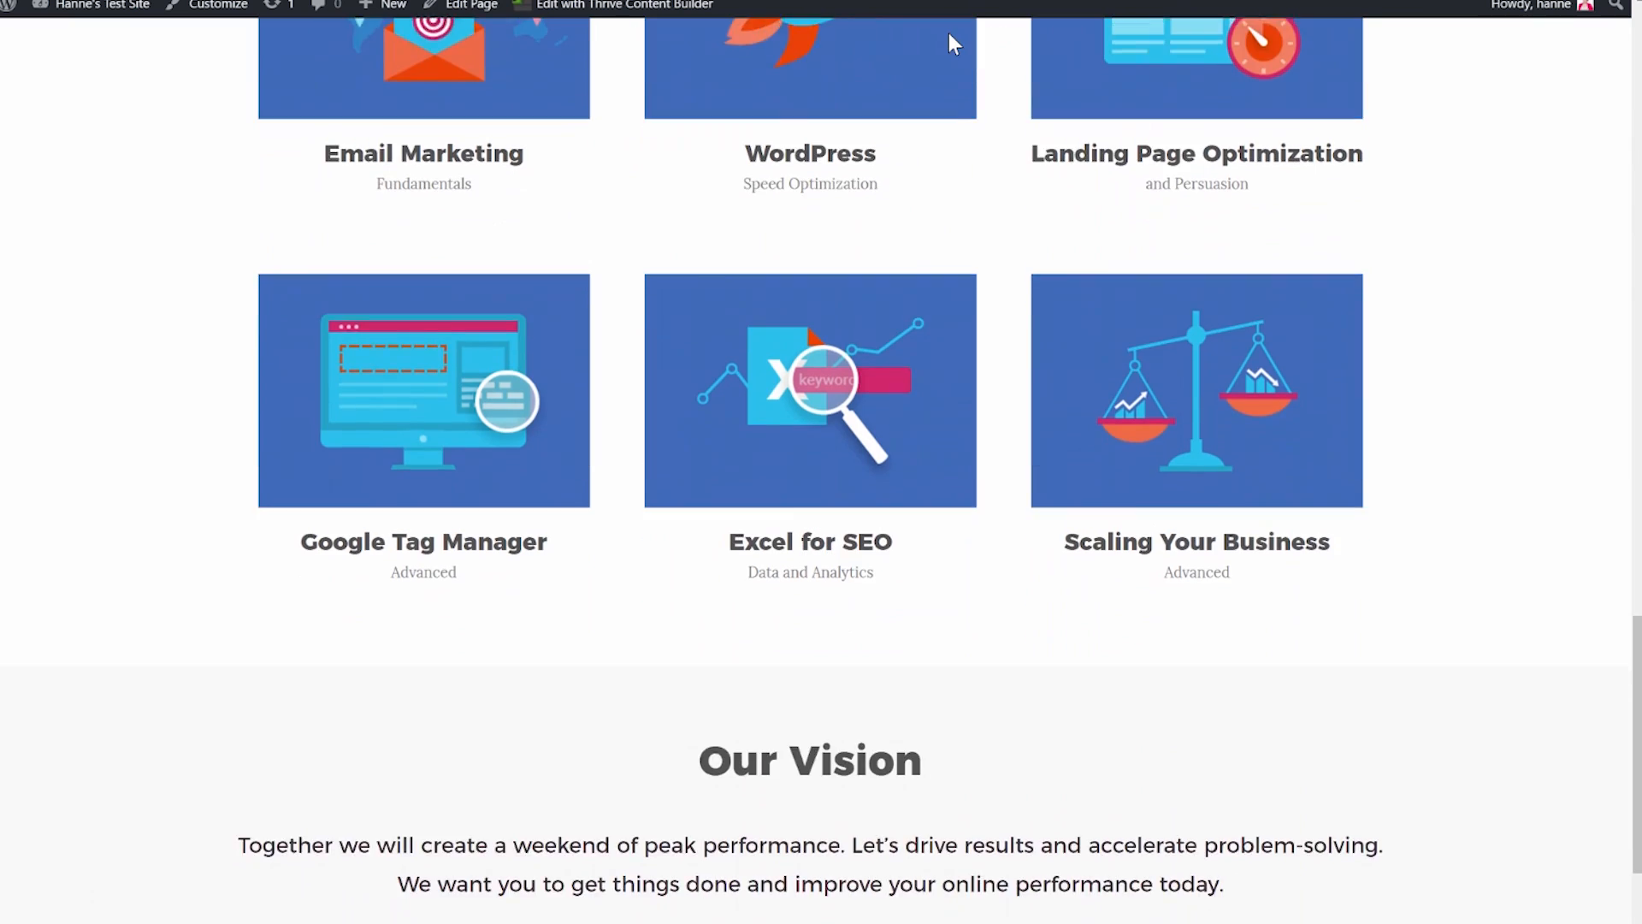
scroll(967, 85, down, 2)
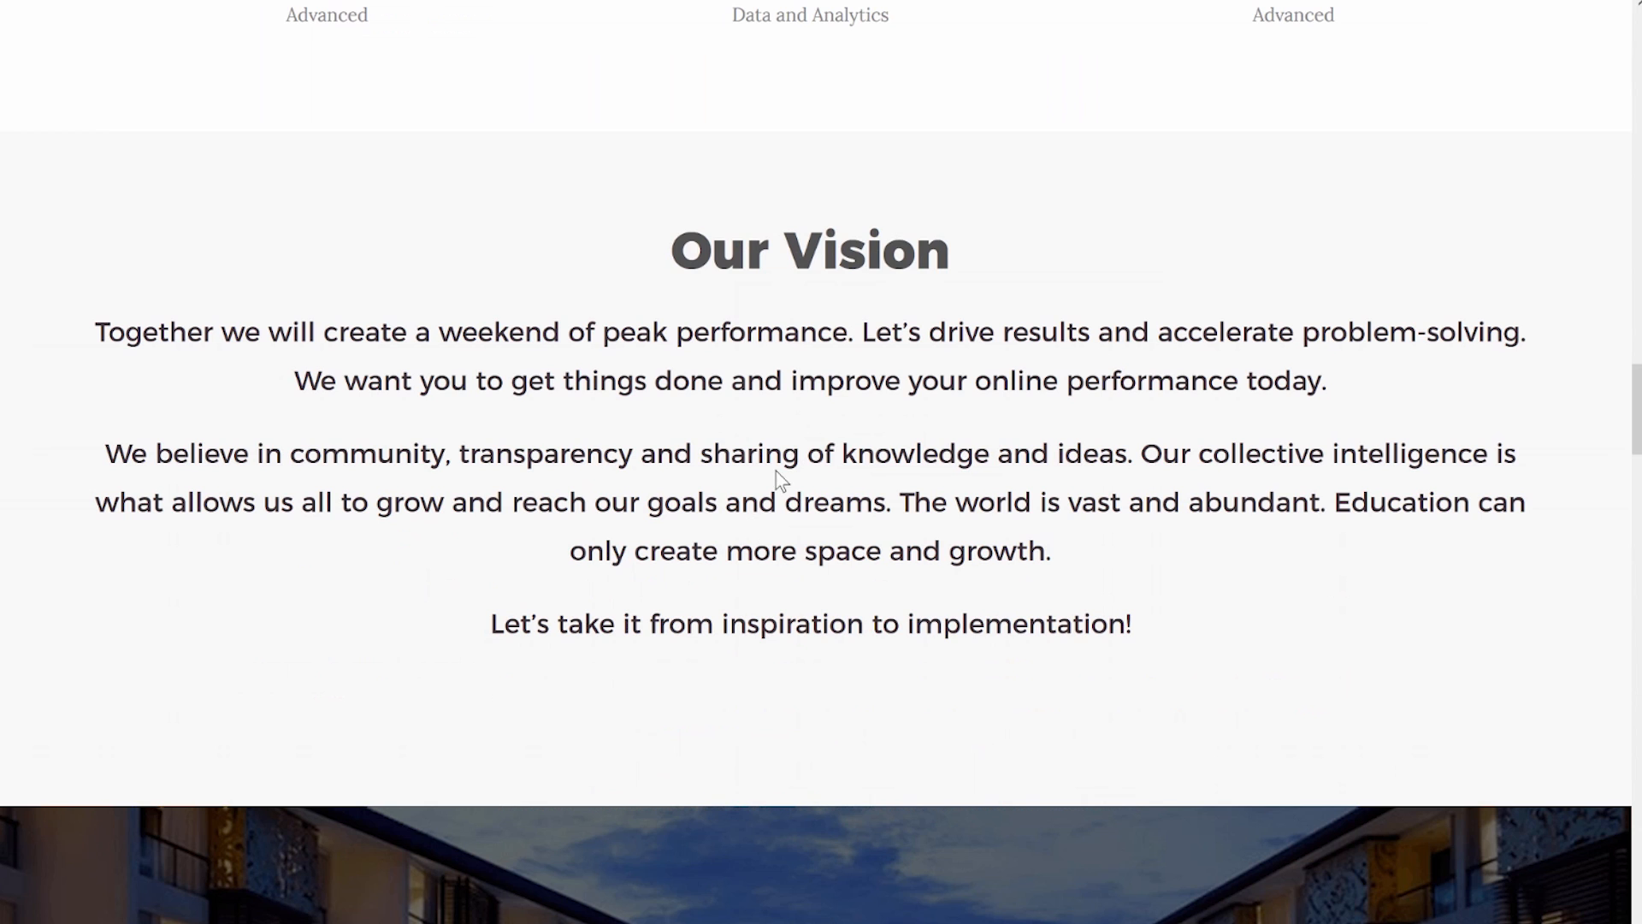
scroll(780, 479, down, 8)
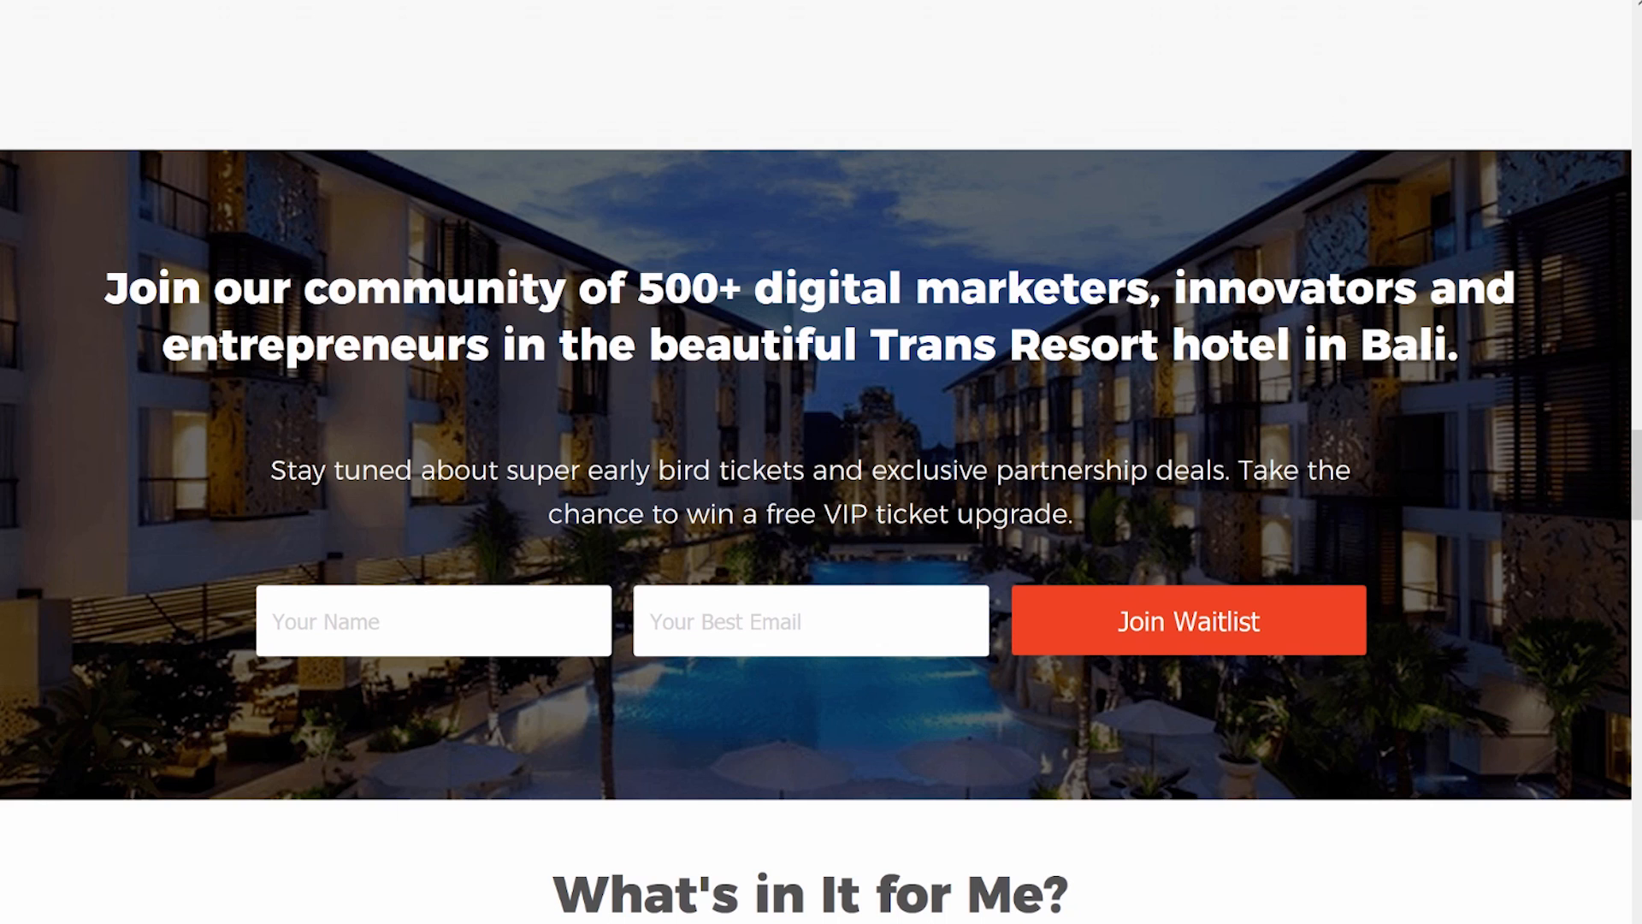
click(257, 923)
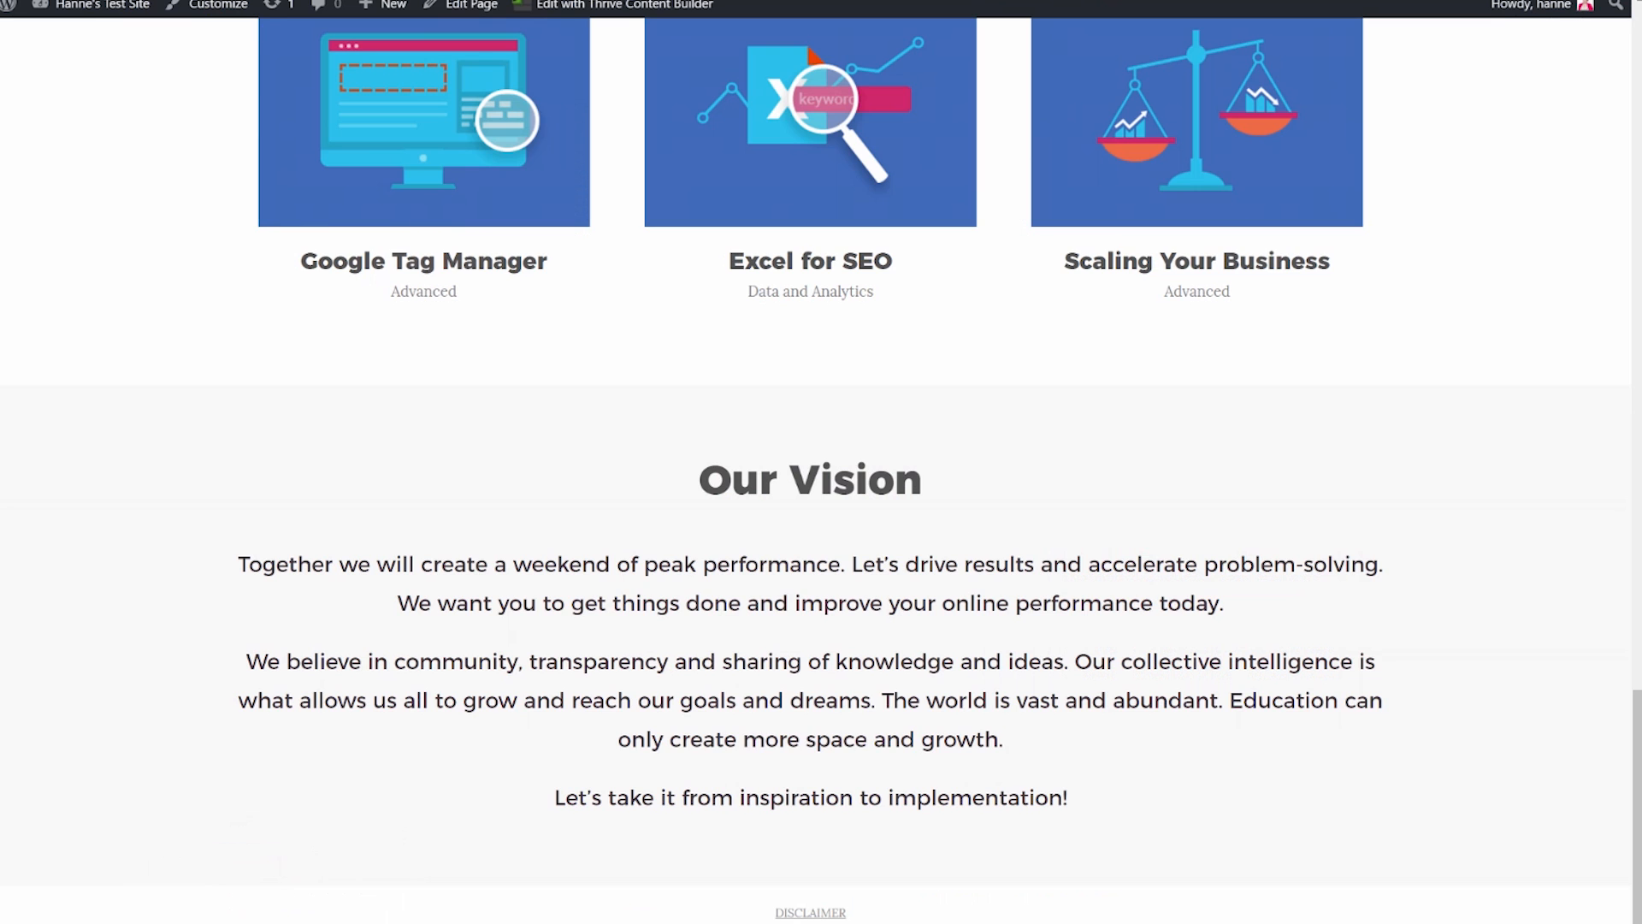
Return to the page editor and add a new page section directly below the Our Vision section.
click(359, 0)
scroll(1608, 717, down, 3)
scroll(1608, 722, down, 5)
drag(1528, 658, 502, 895)
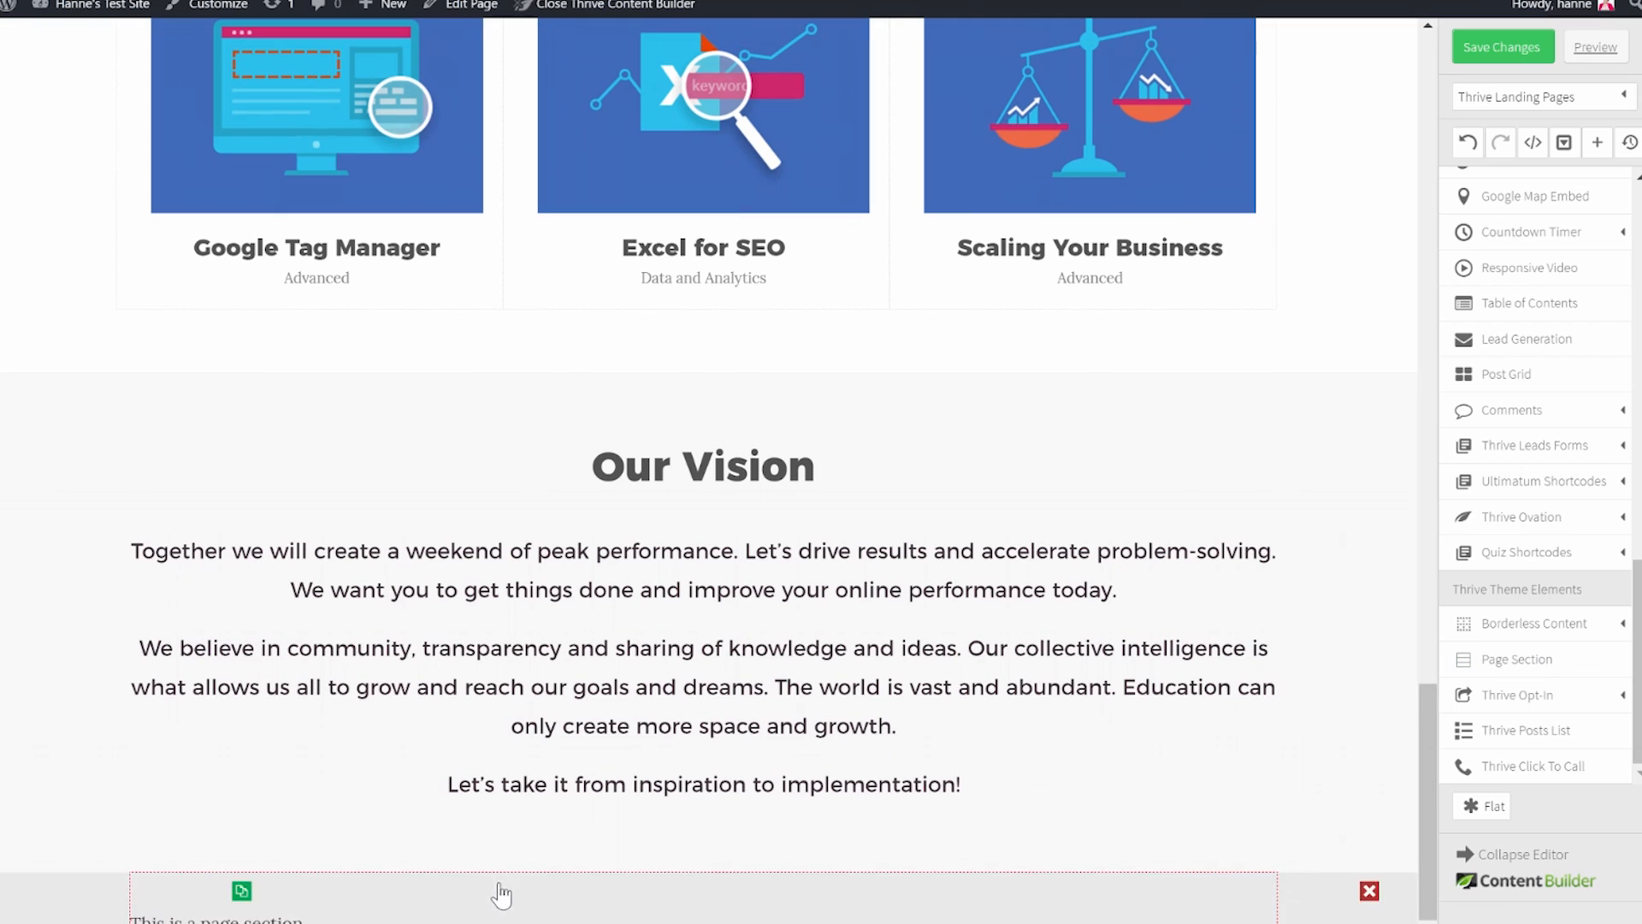
scroll(568, 781, down, 1)
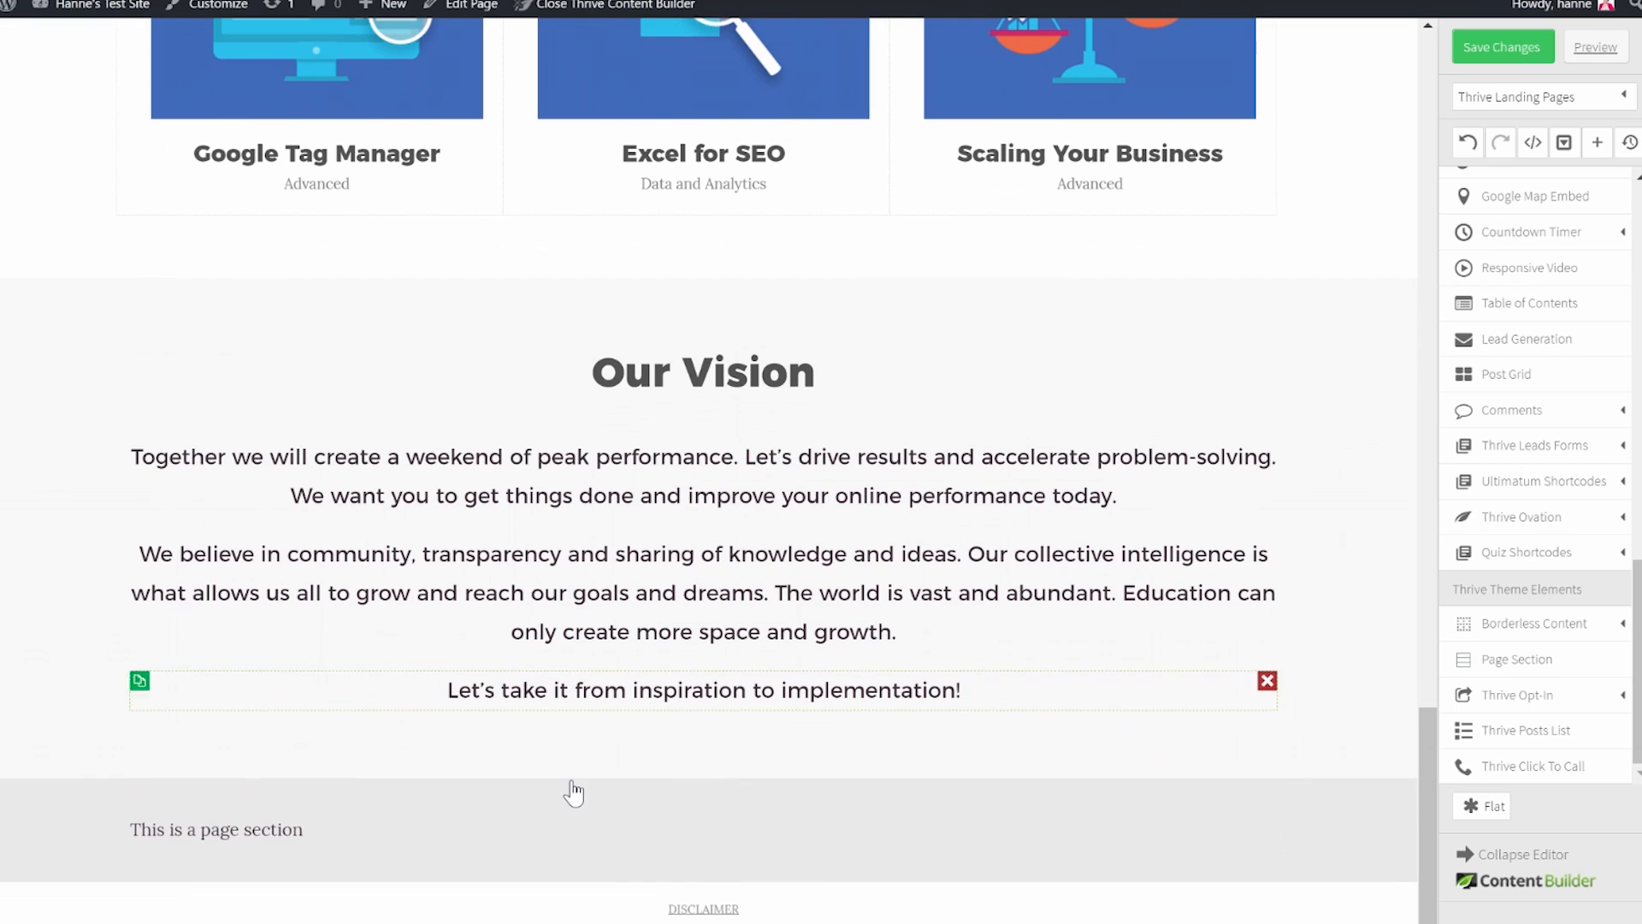
Set the new page section's background colour to the saved blue, rgba(65,95,157,1).
click(35, 821)
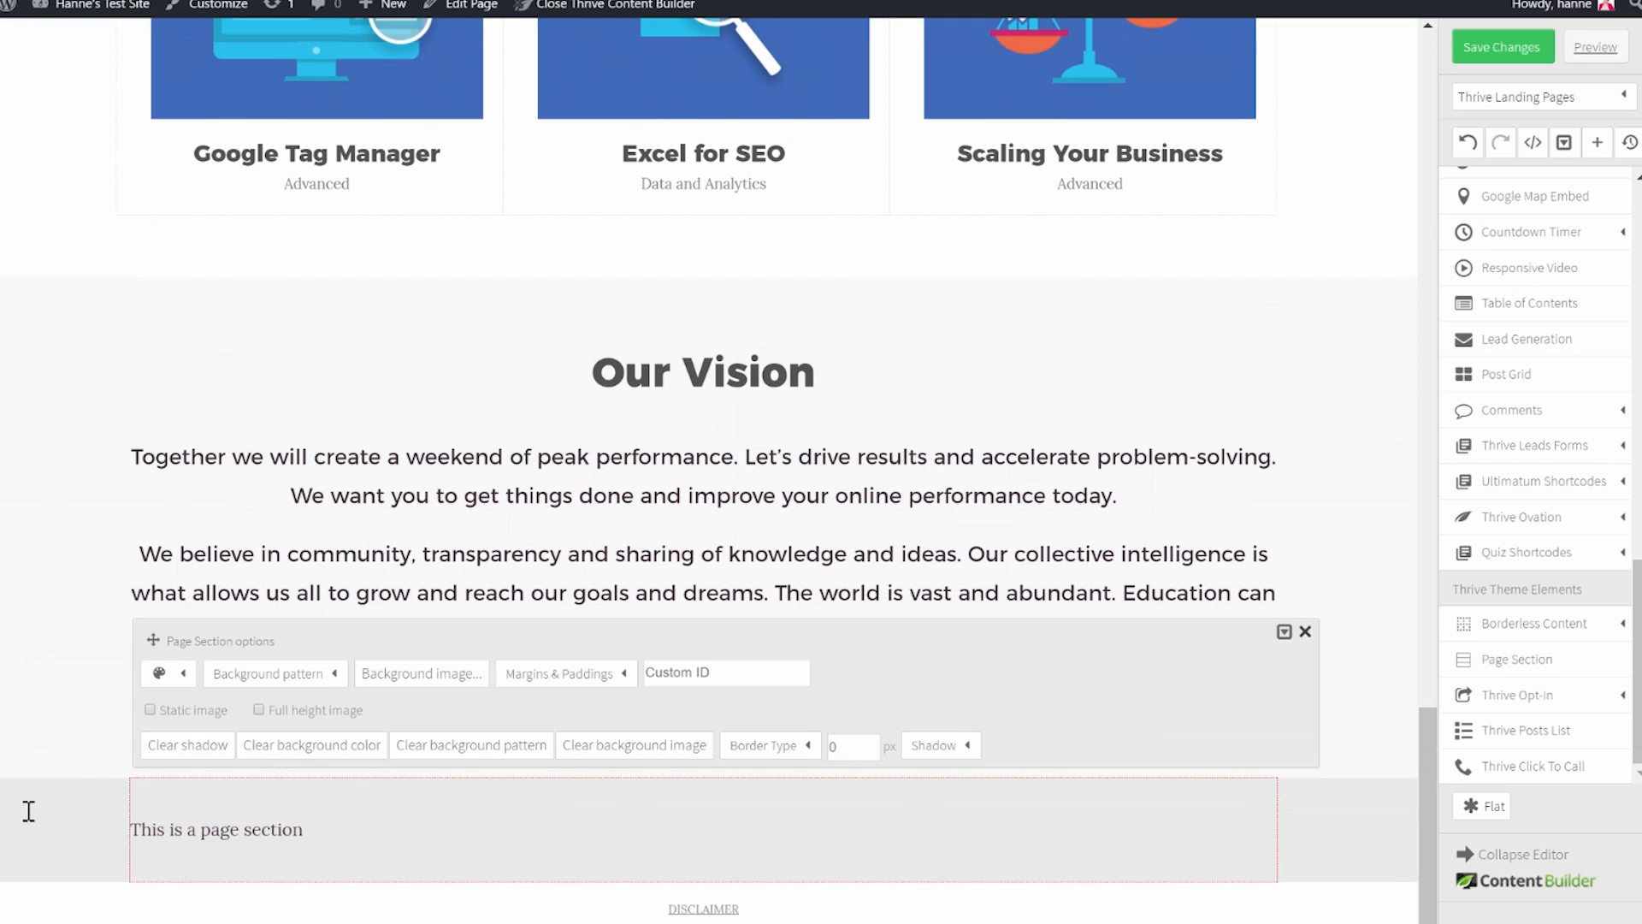
click(185, 675)
click(248, 753)
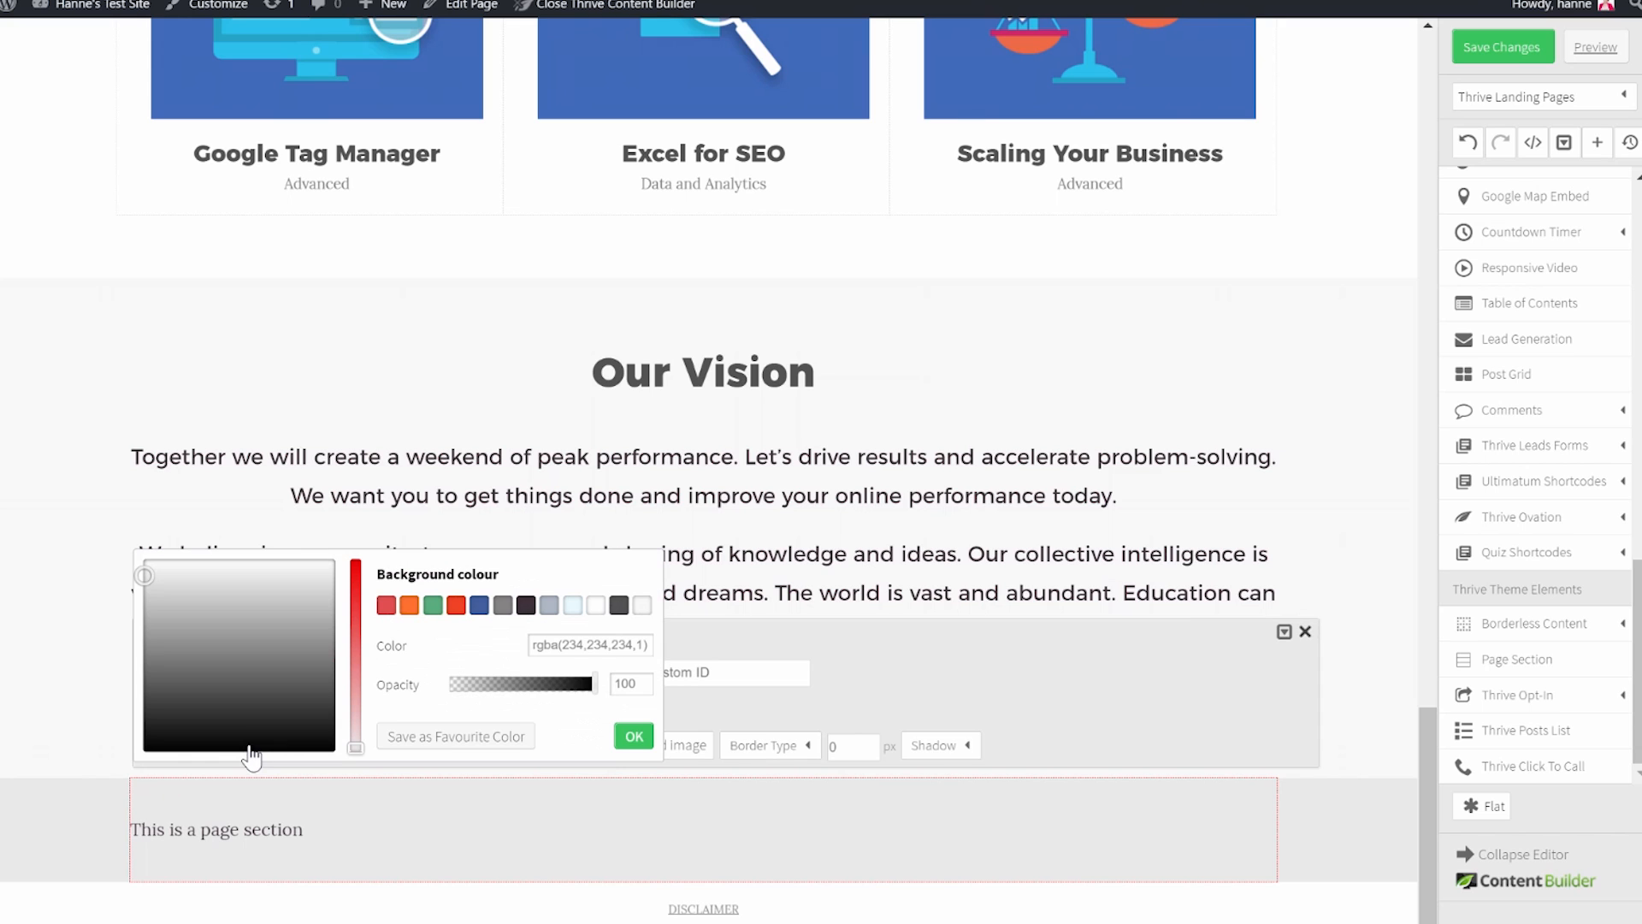
click(479, 604)
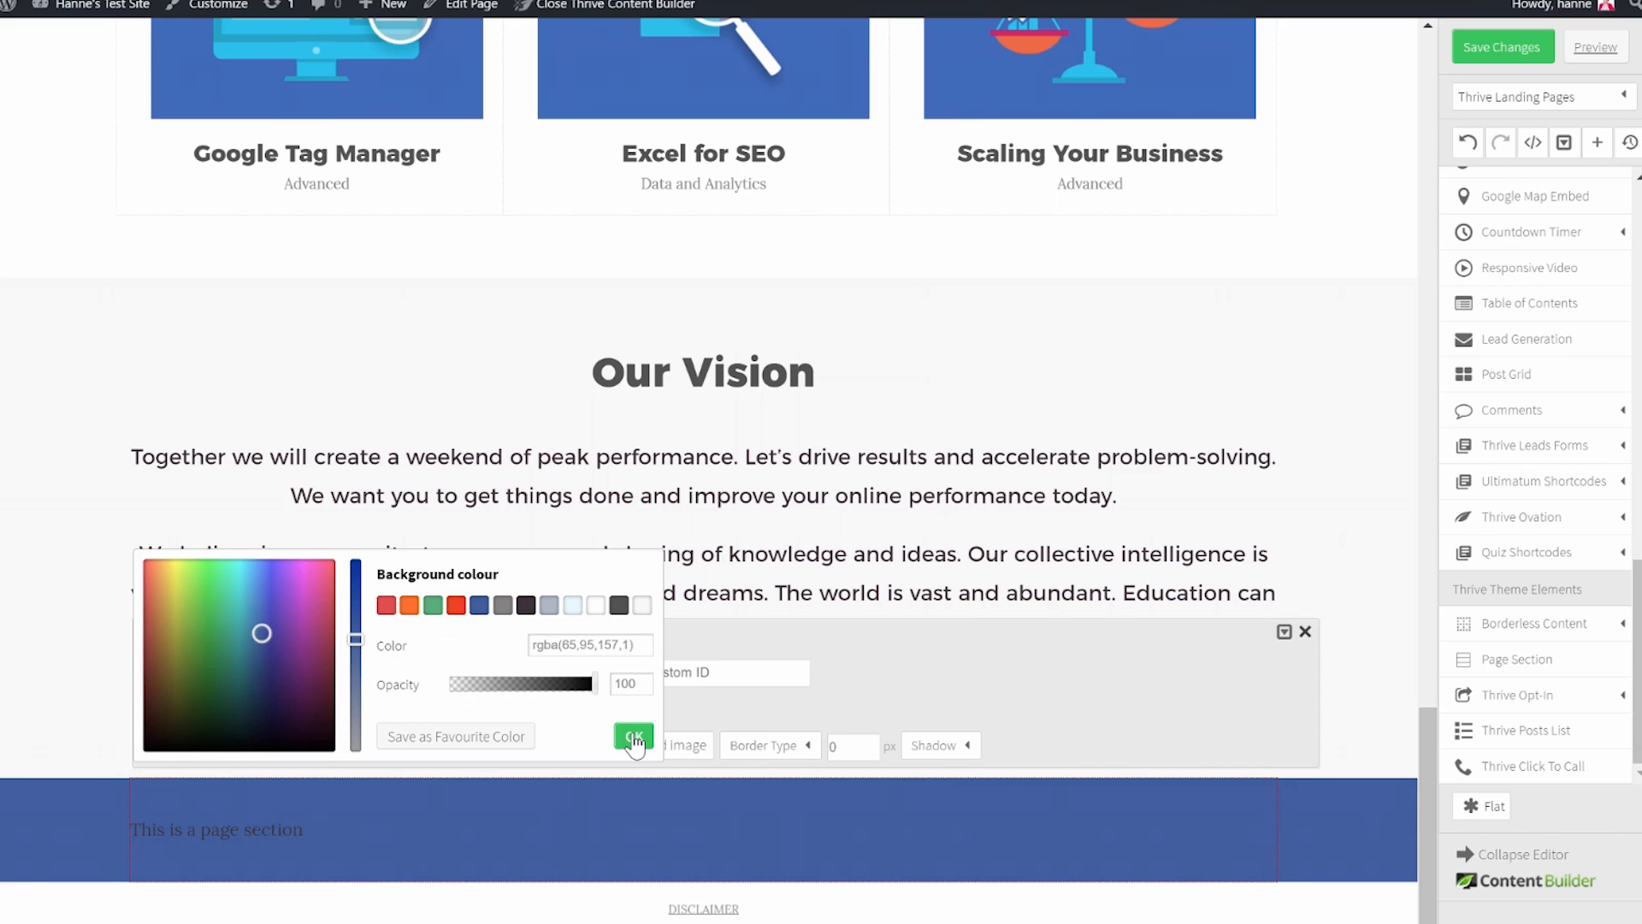
click(634, 738)
click(141, 908)
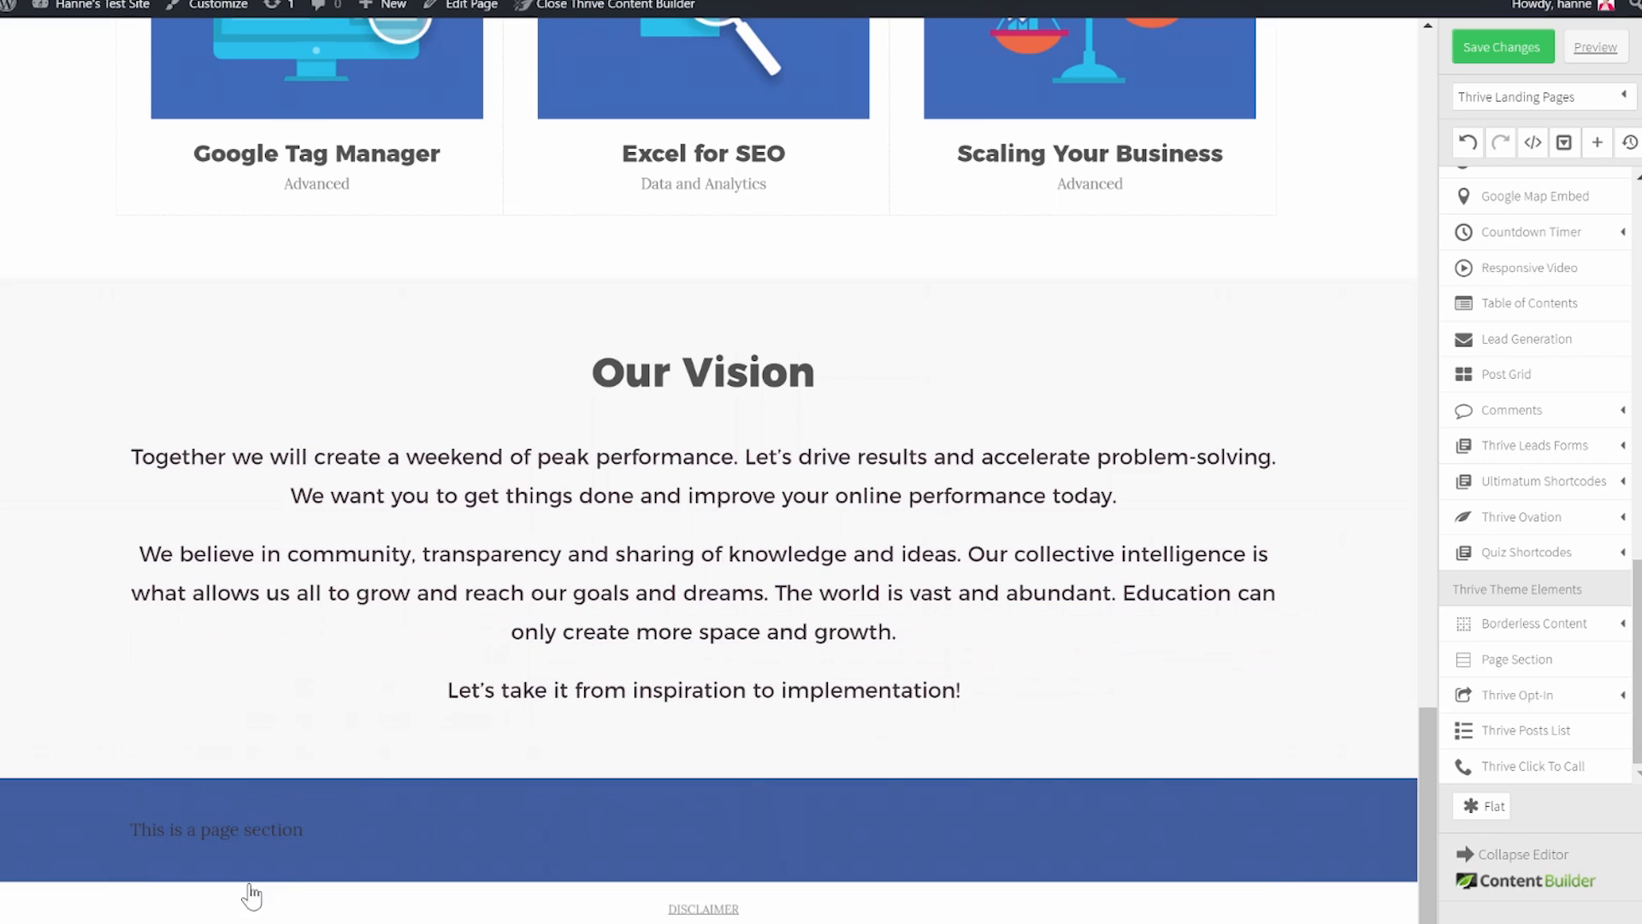
Change the placeholder text in the blue page section to Heading 2.
click(314, 833)
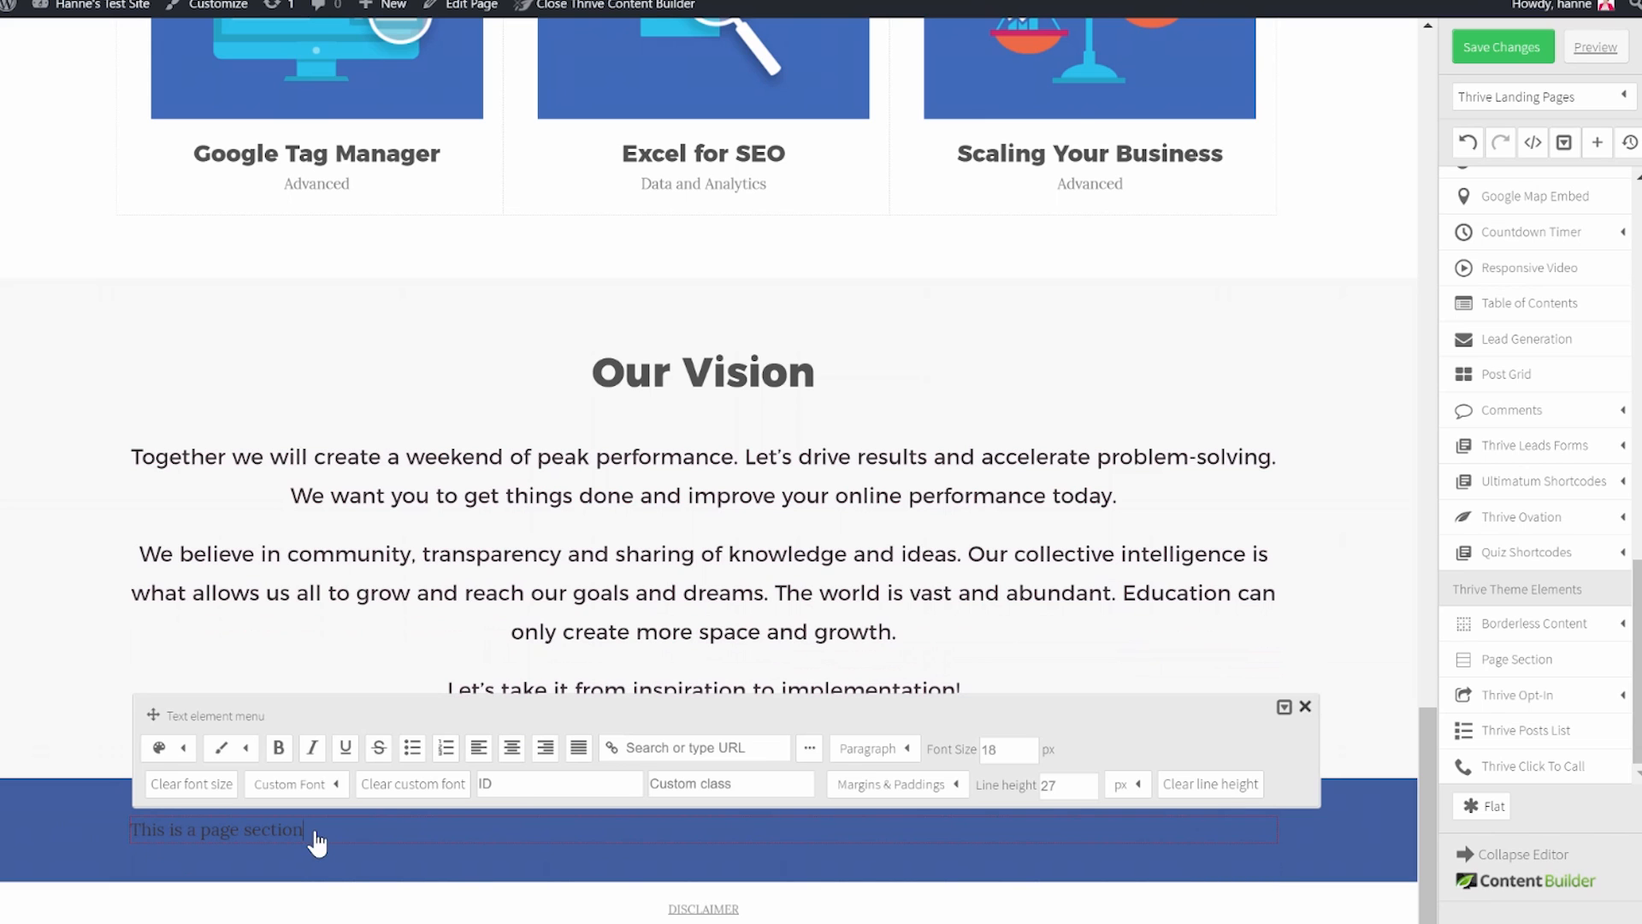
click(907, 751)
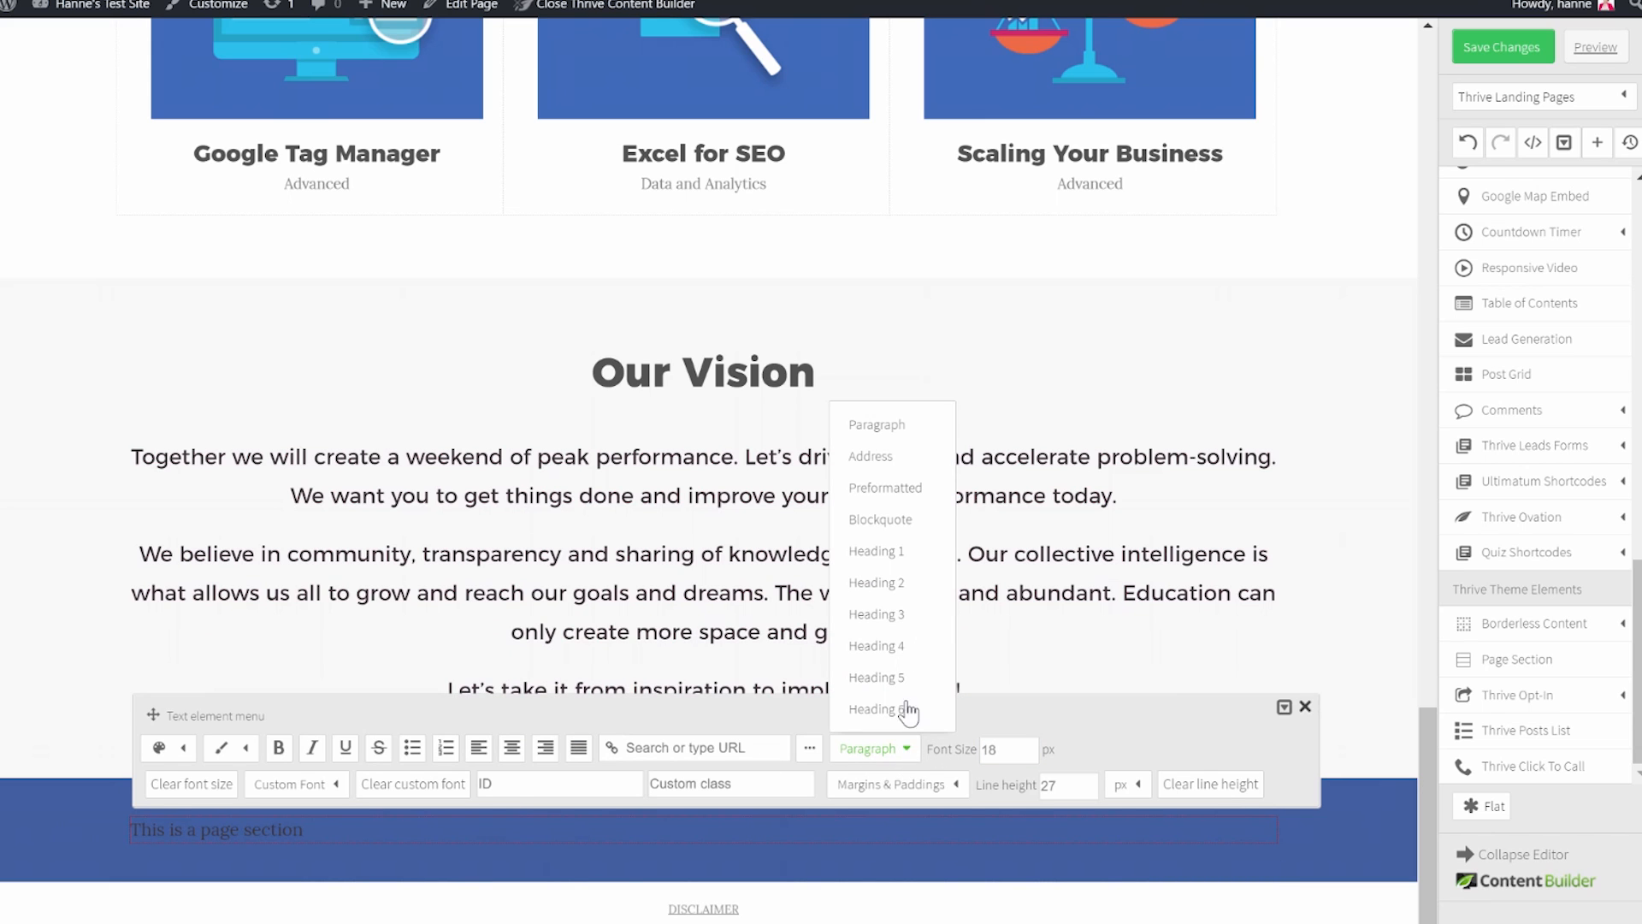
click(886, 589)
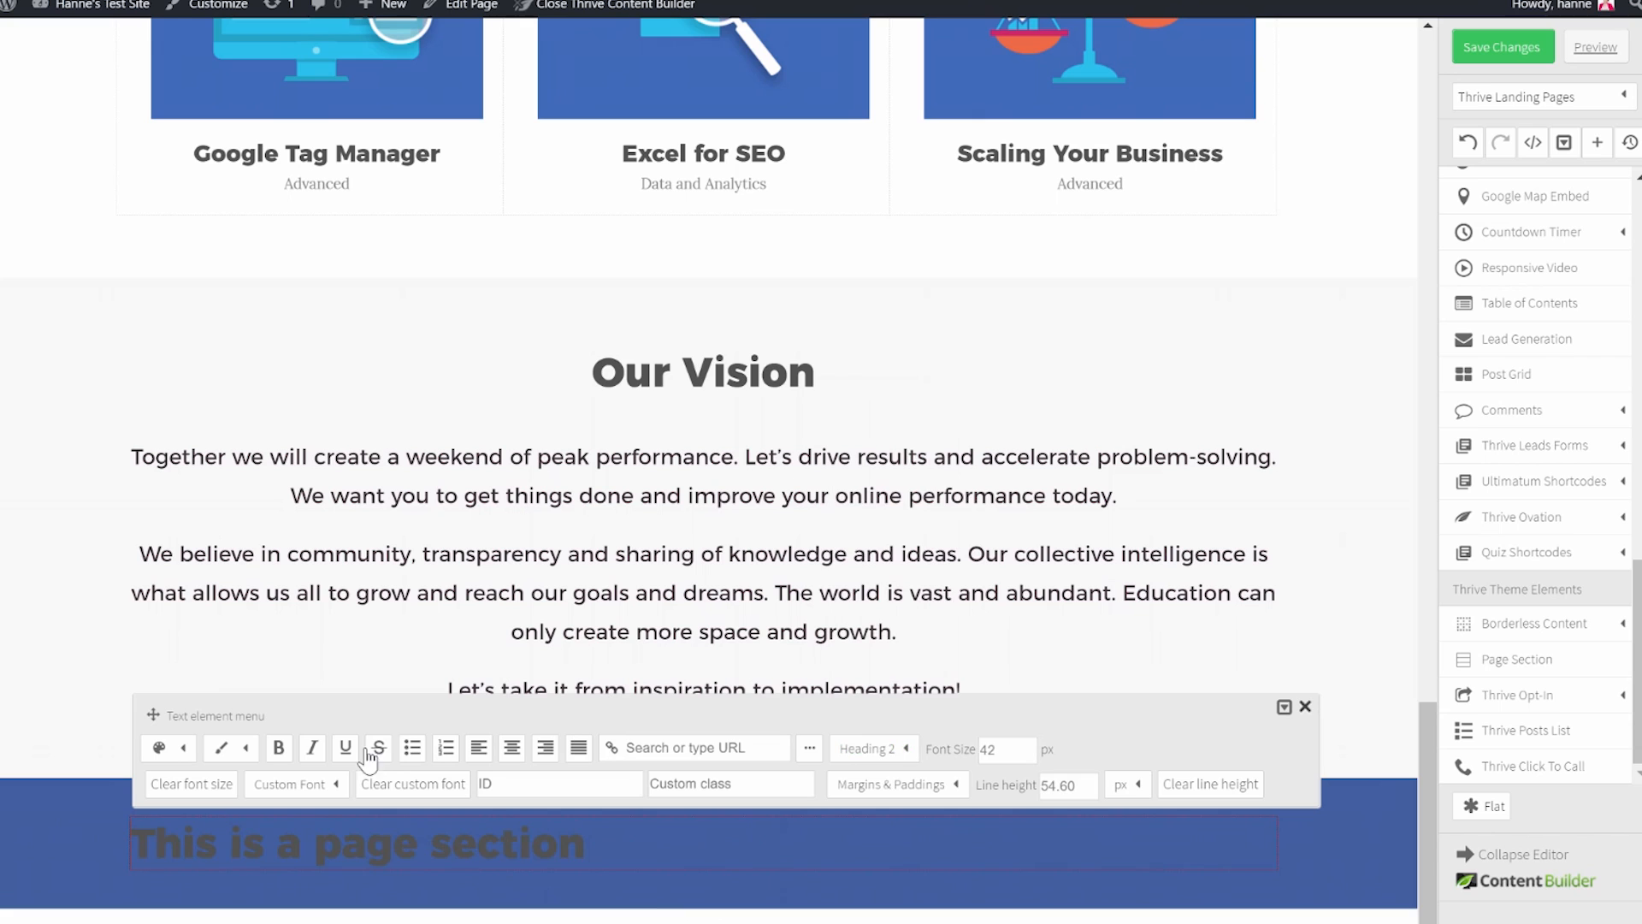
Colour the blue section's heading text white and centre it.
drag(692, 834, 129, 842)
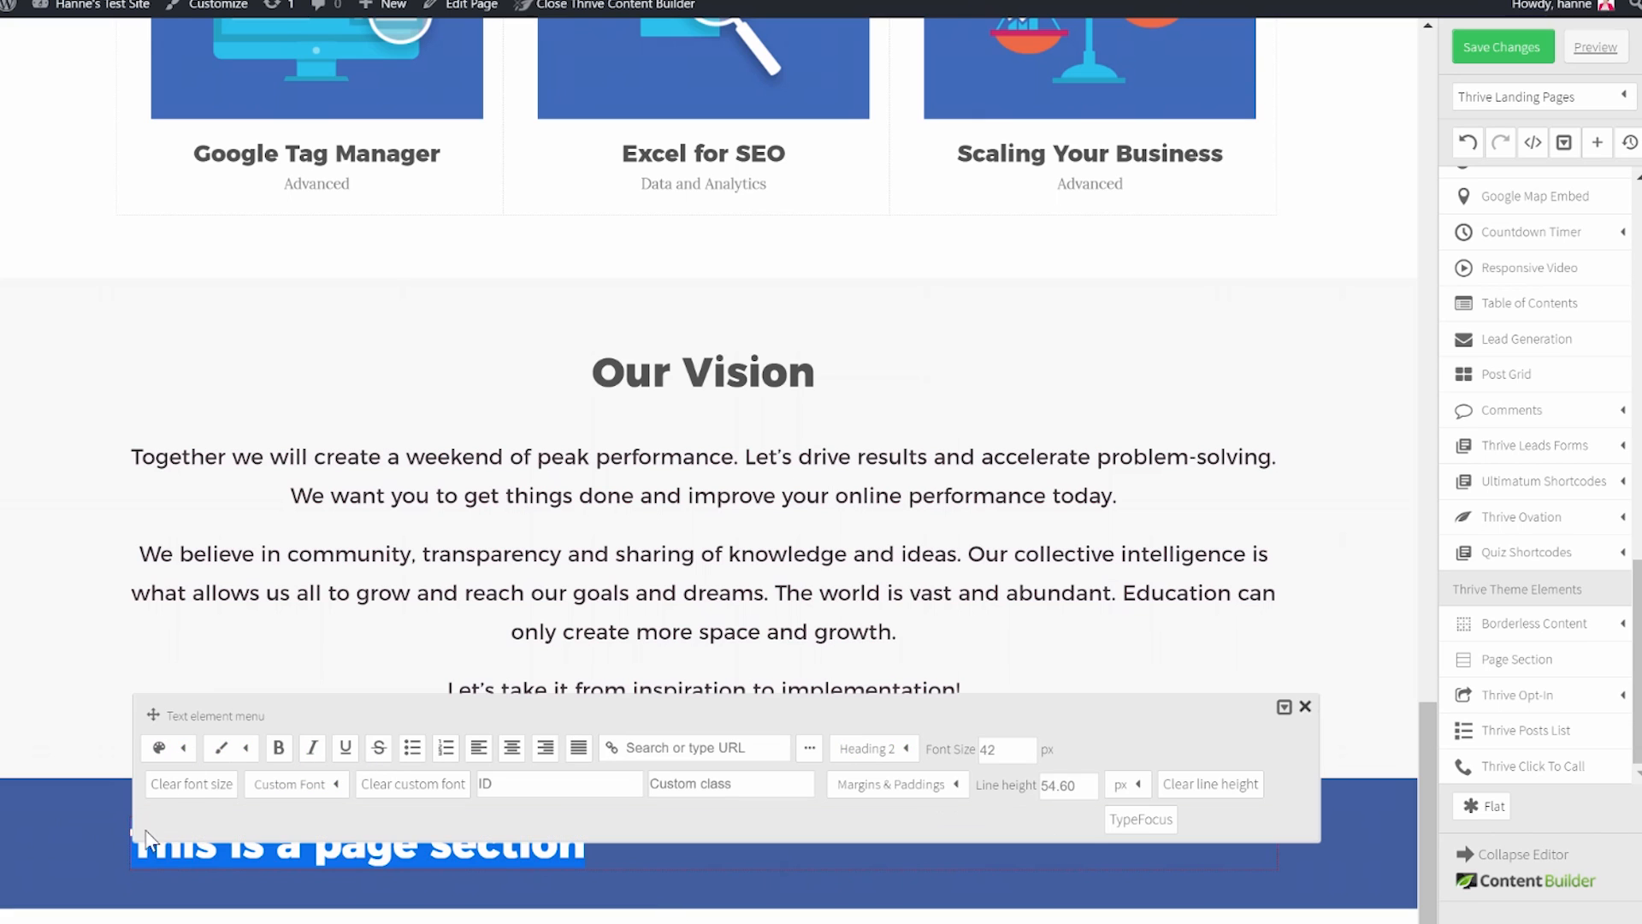
click(181, 748)
click(368, 818)
click(596, 678)
click(630, 814)
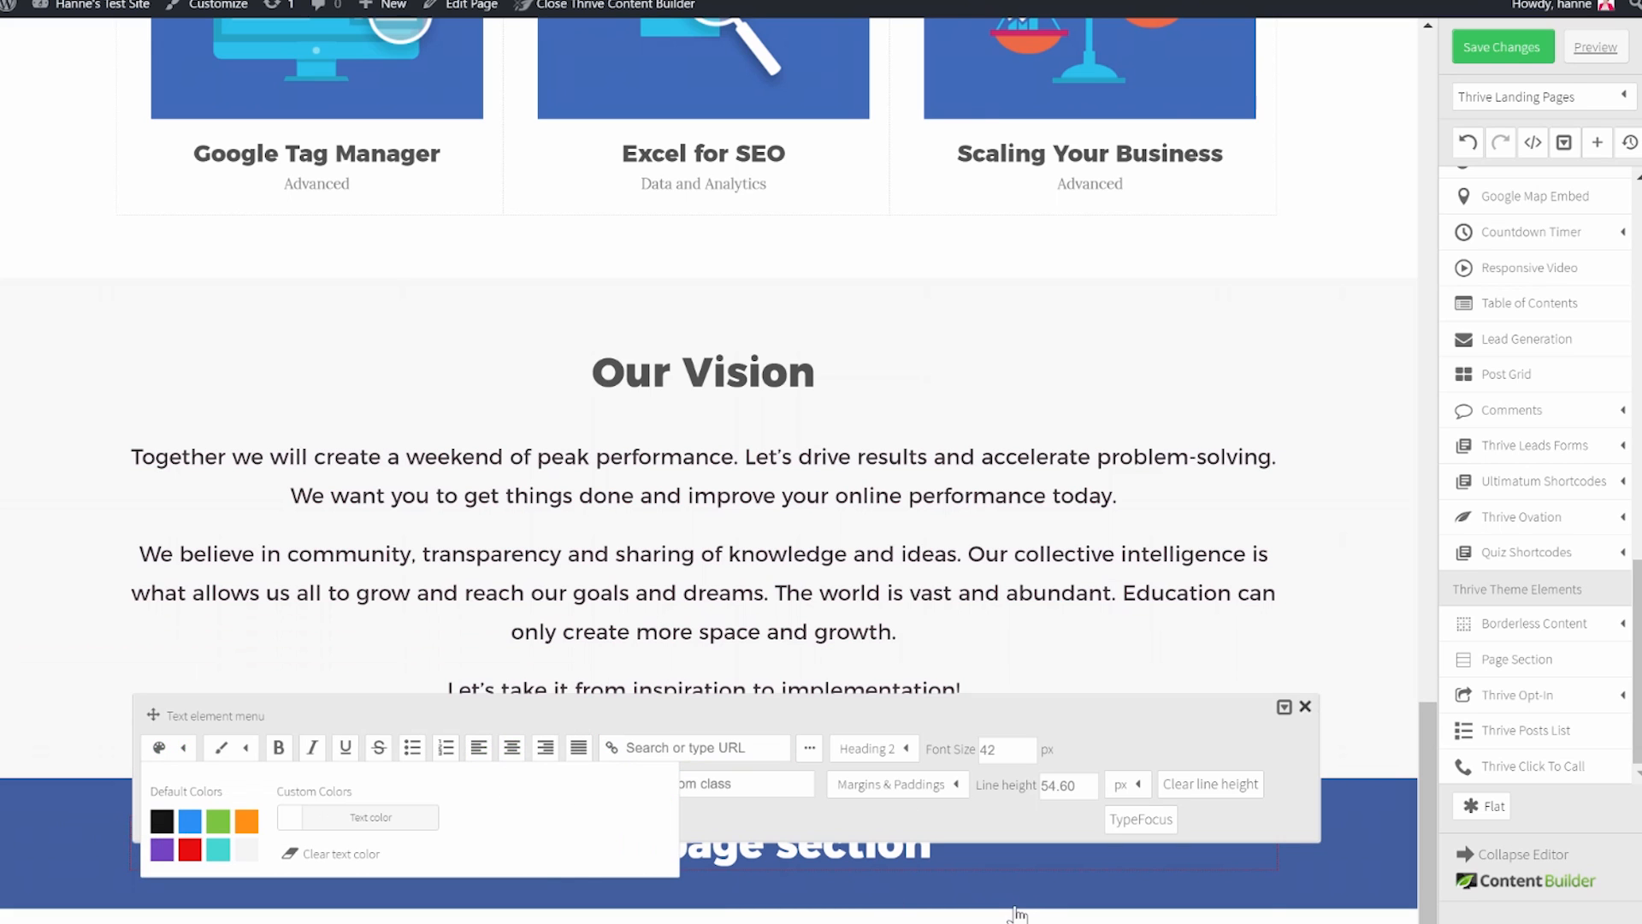
click(51, 826)
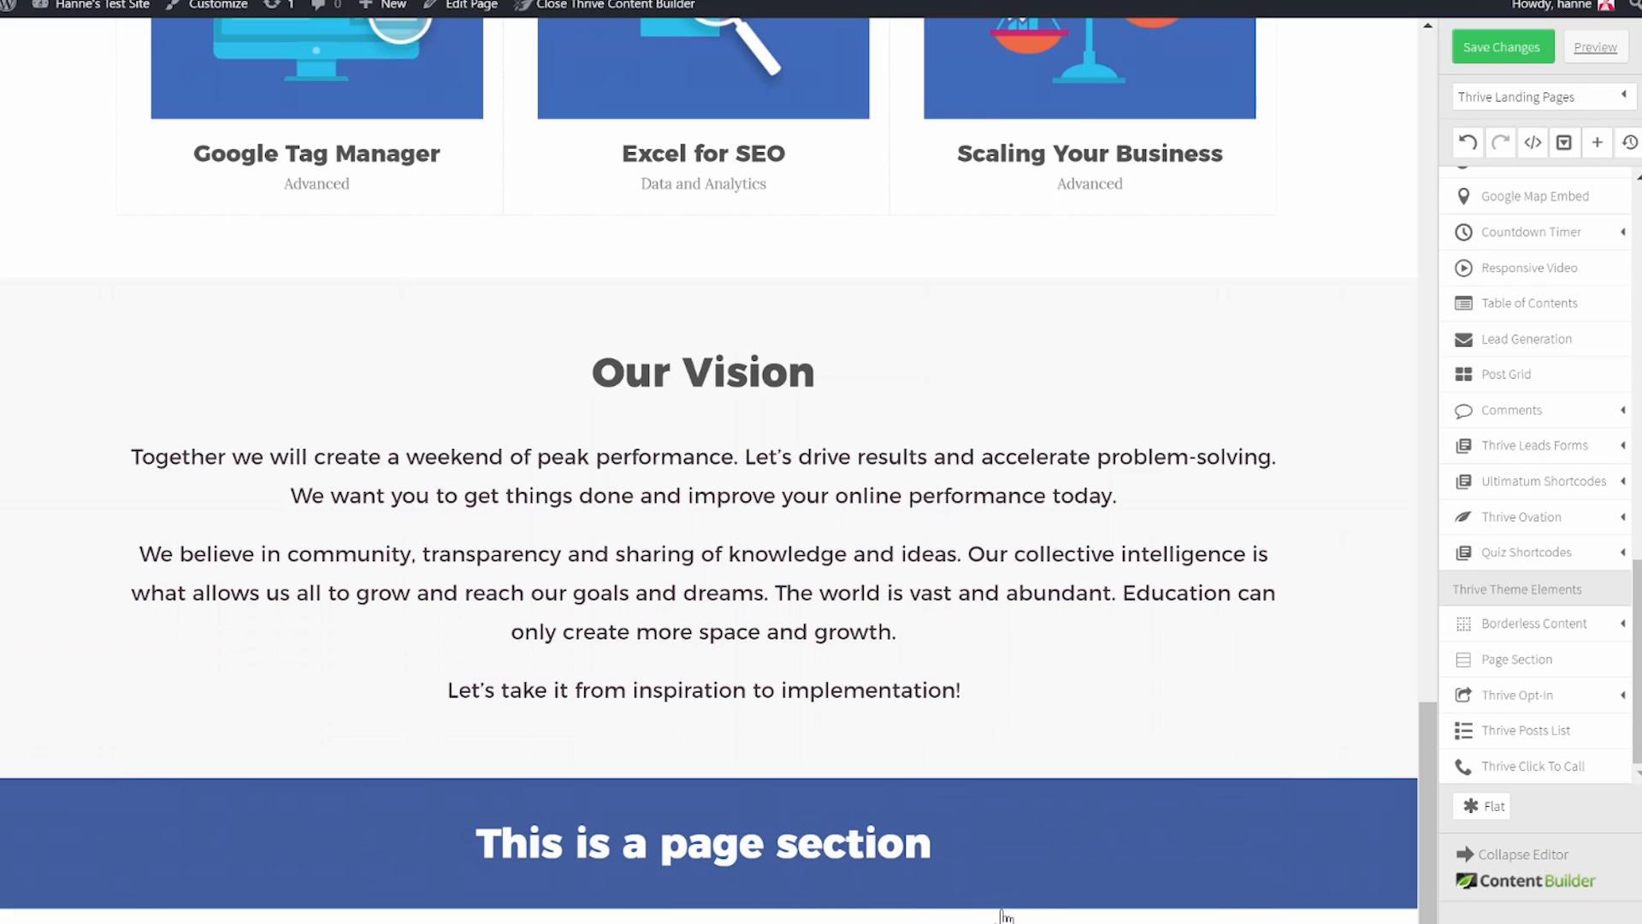
Give the new page section the dark hotel courtyard photo from the media library as its background image.
click(47, 809)
click(427, 674)
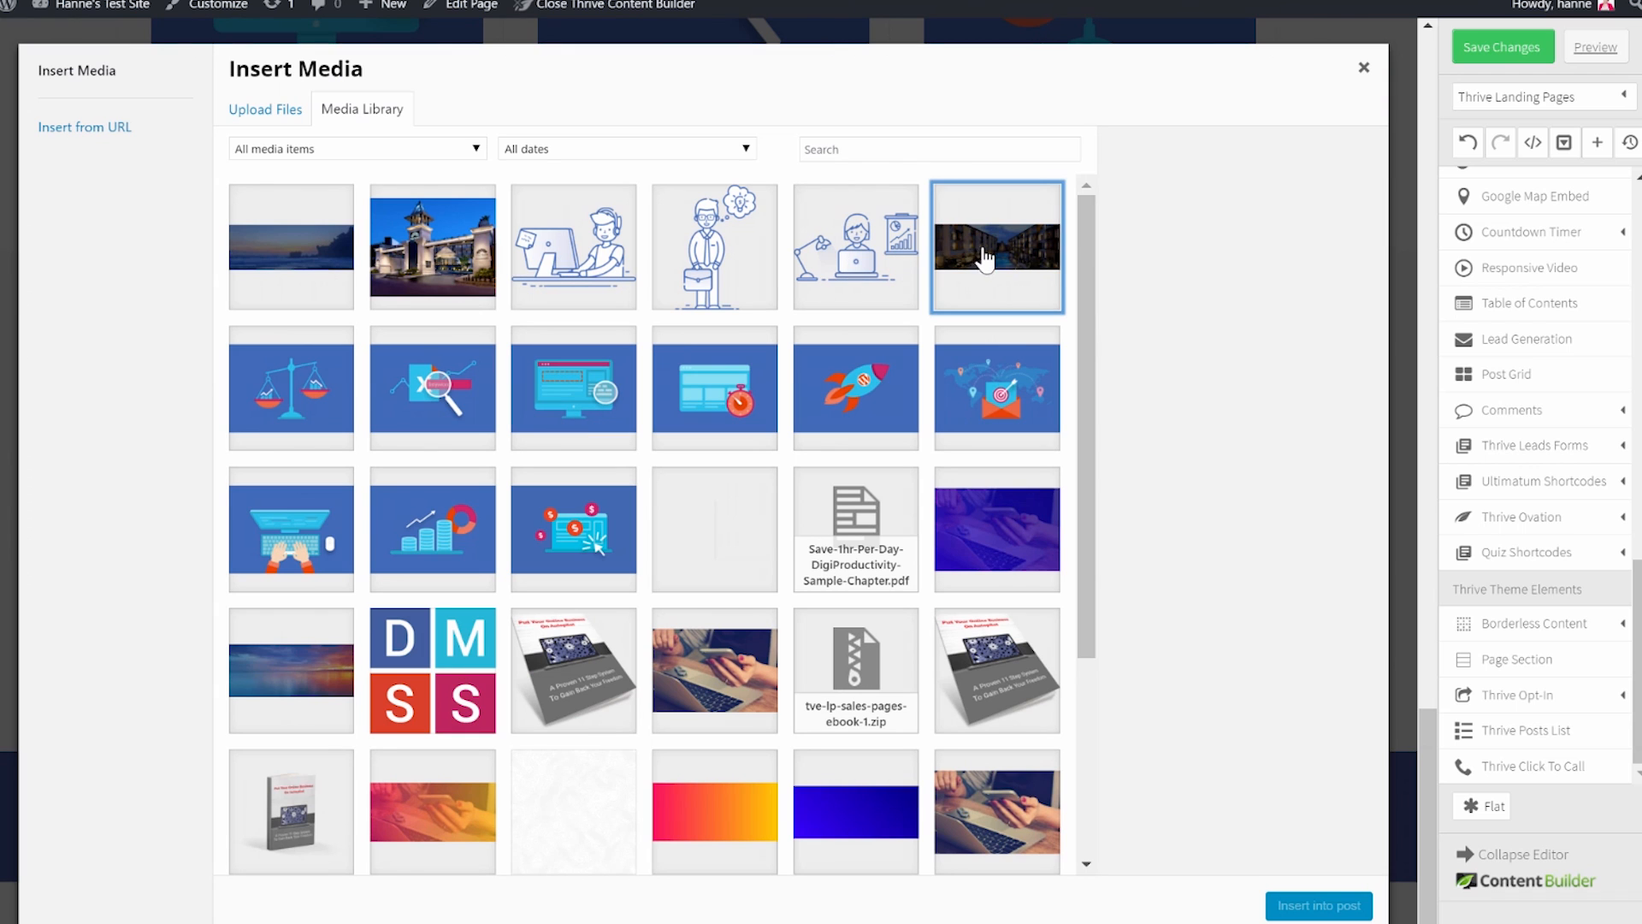
click(986, 257)
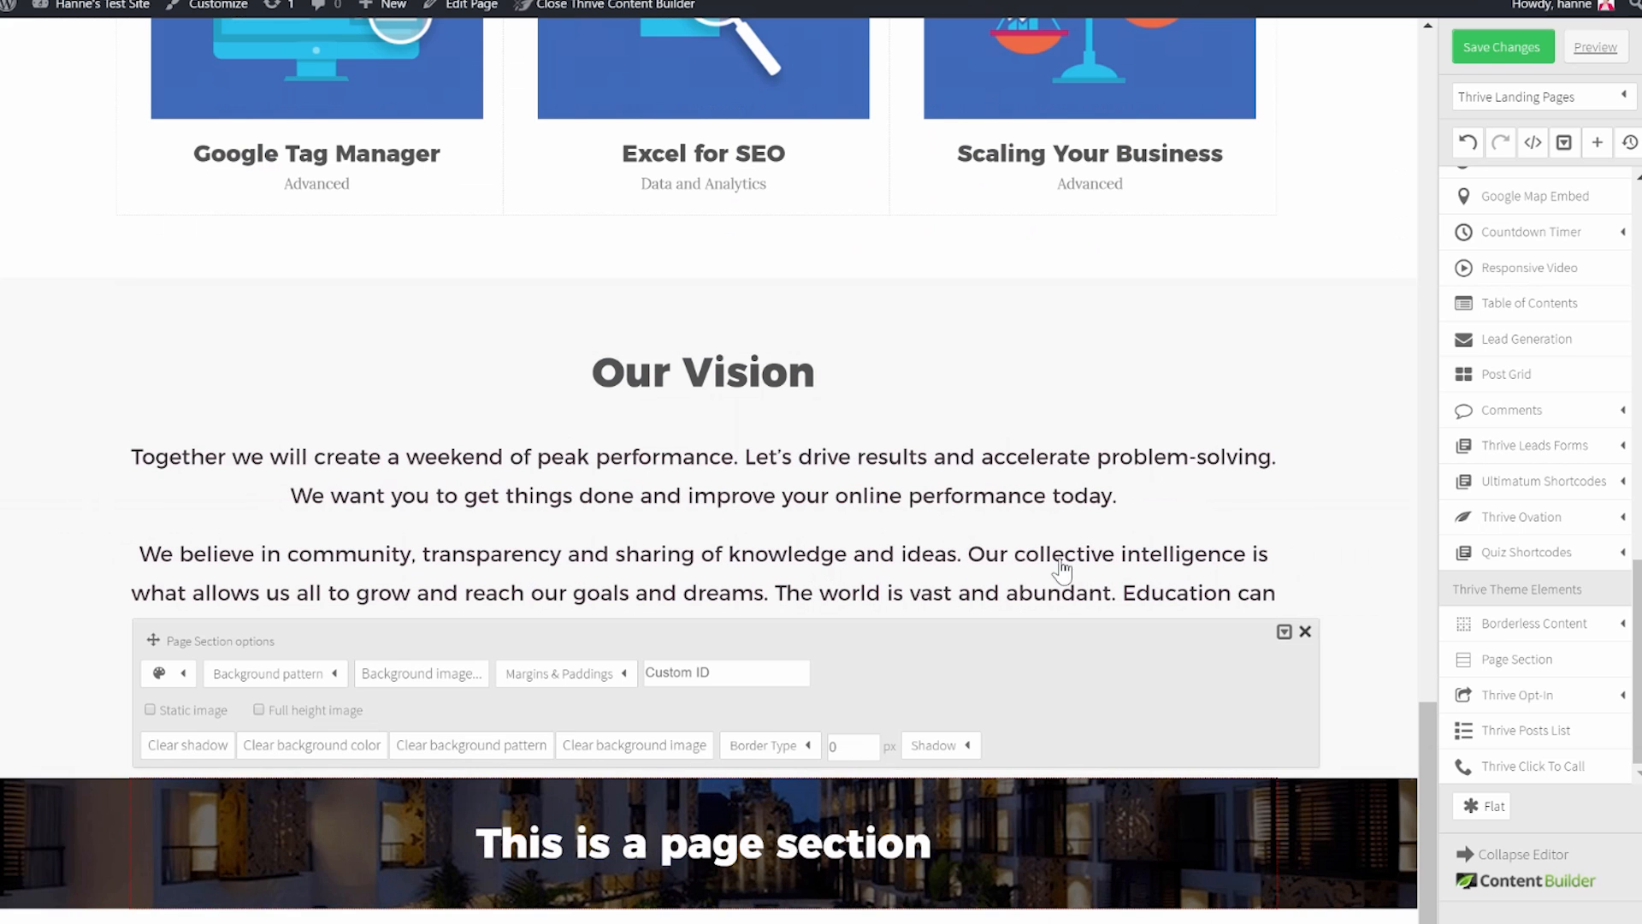
Replace the heading with "Join our community of 500+ digital marketers, innovators and entrepreneurs in the beautiful Trans Resort hotel in Bali." at 36 px.
scroll(1060, 565, down, 1)
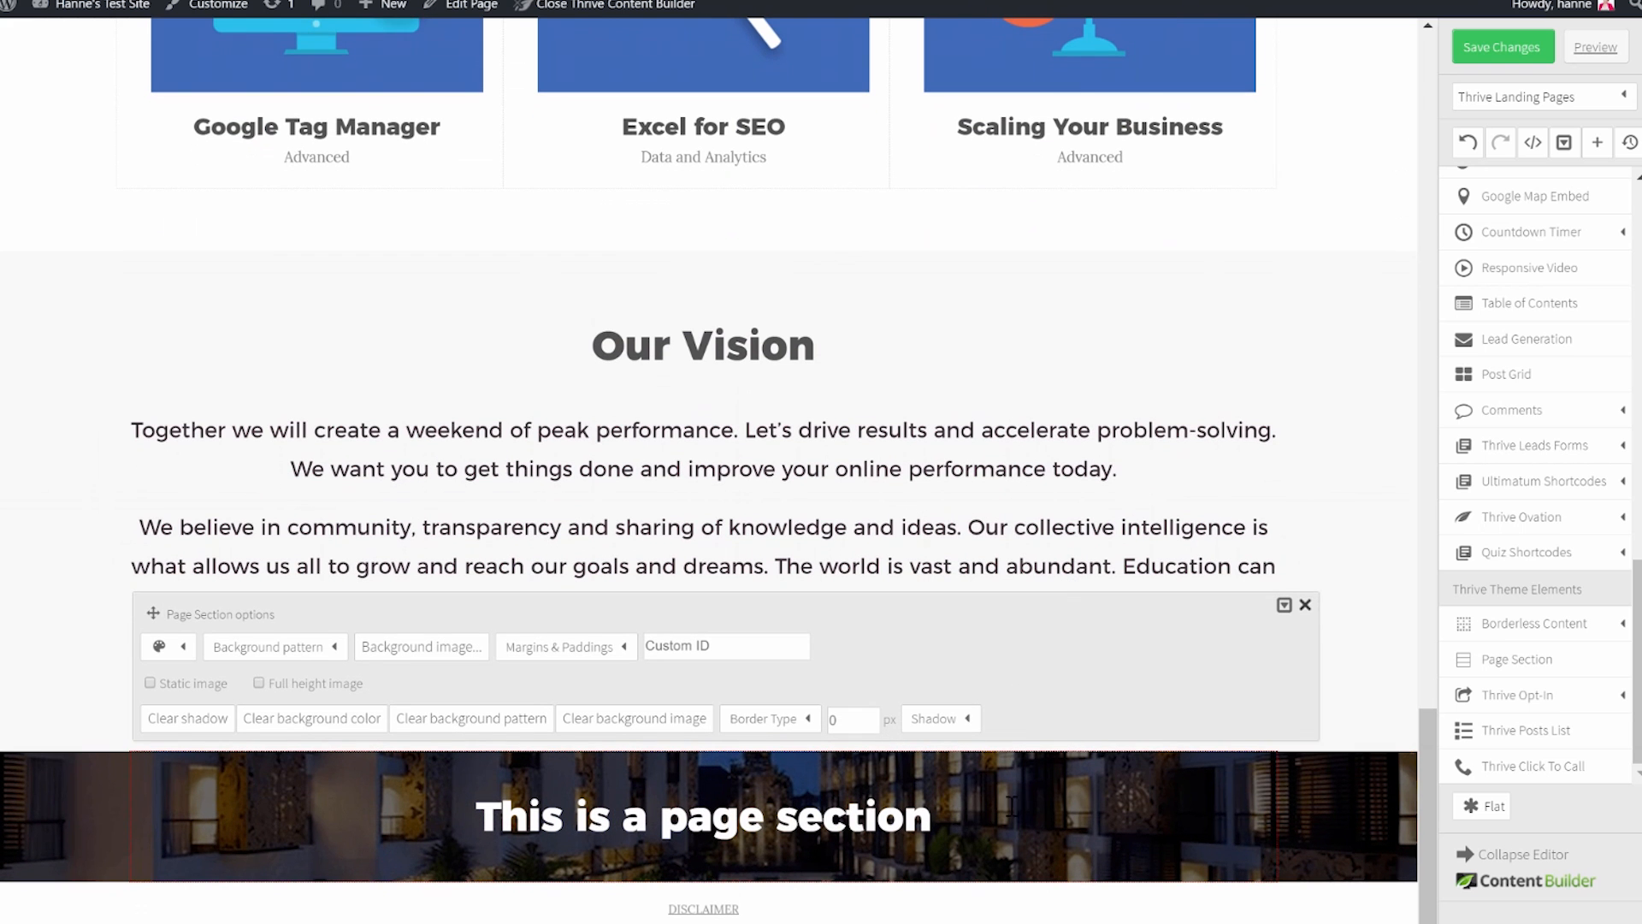
click(1306, 605)
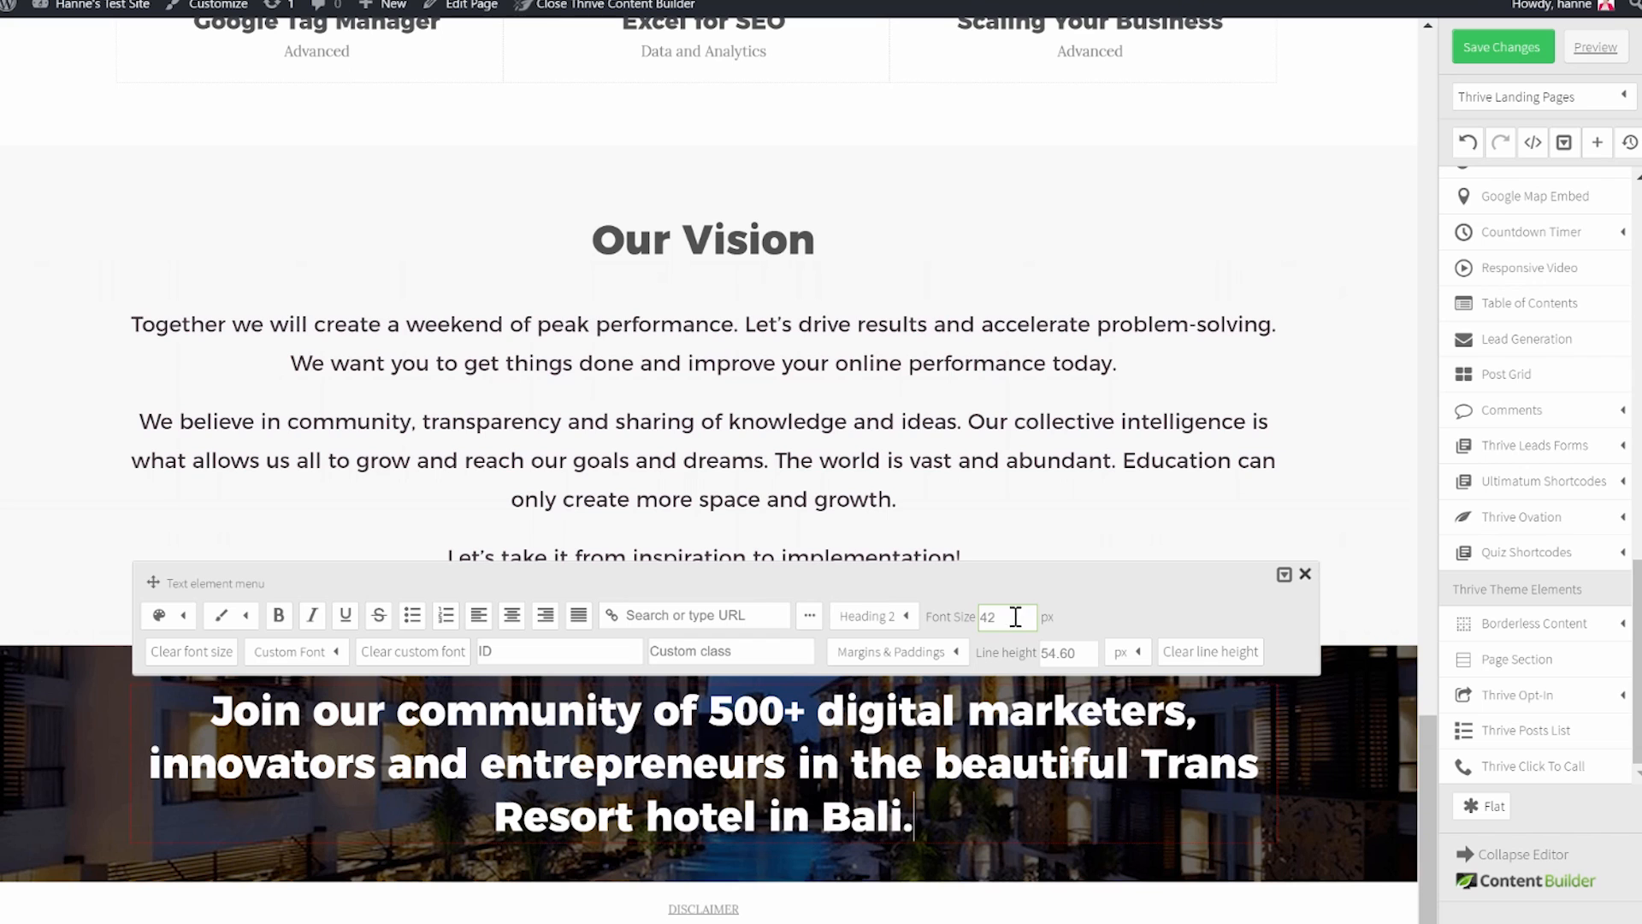
double_click(1014, 616)
key(Return)
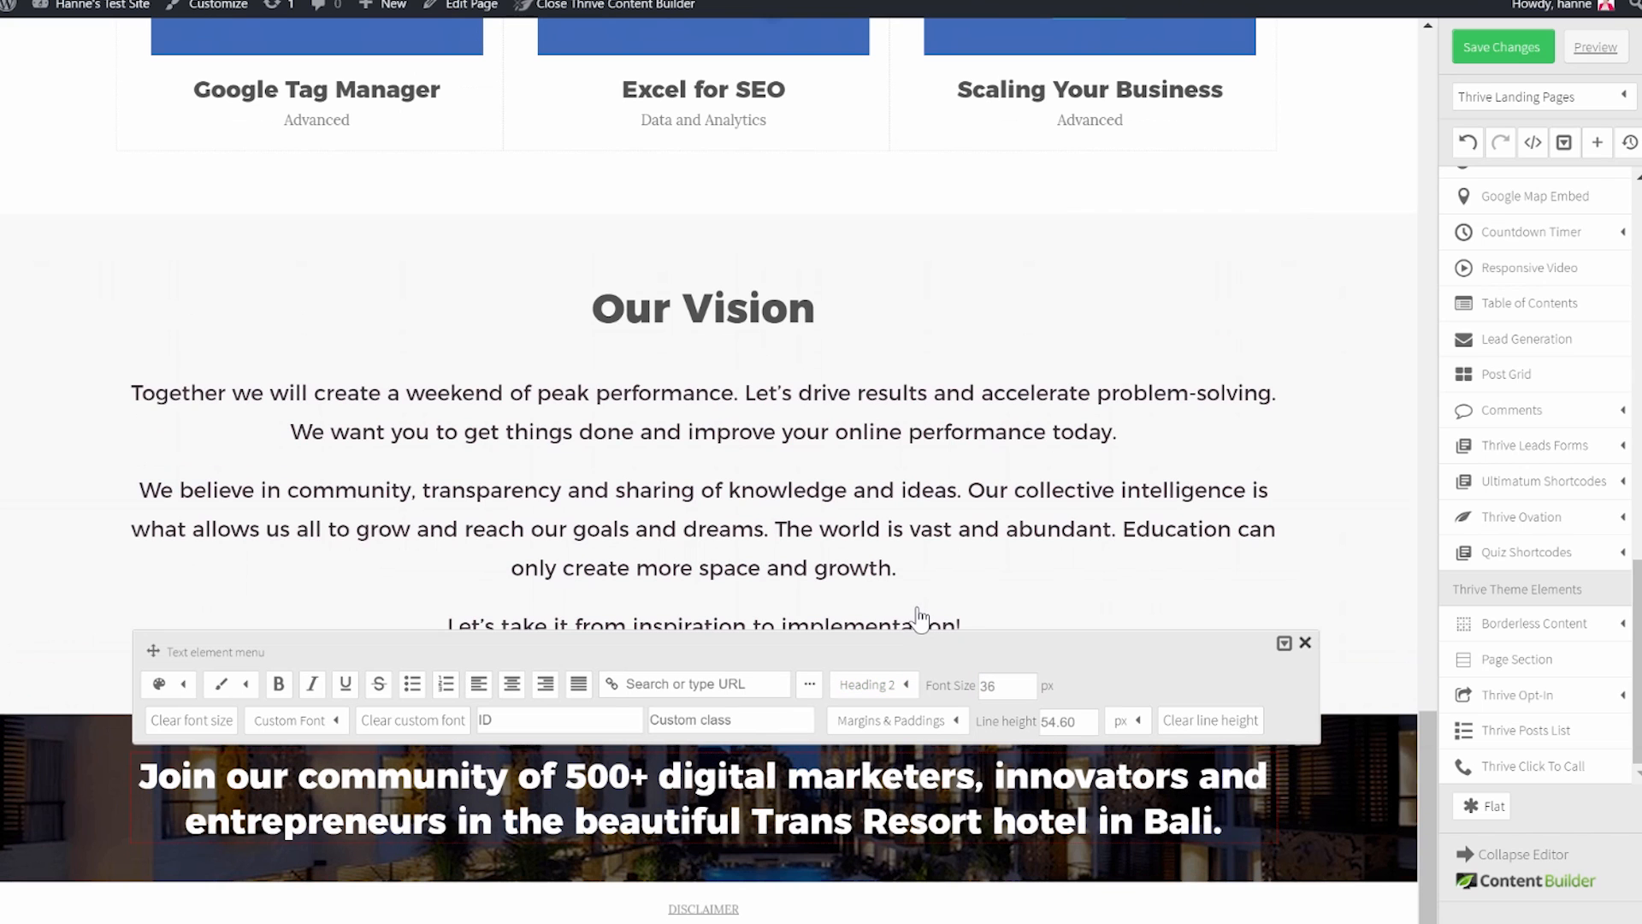
Set the hotel section heading's top margin to 70 px and its bottom margin to 40 px.
click(893, 721)
drag(932, 779, 894, 783)
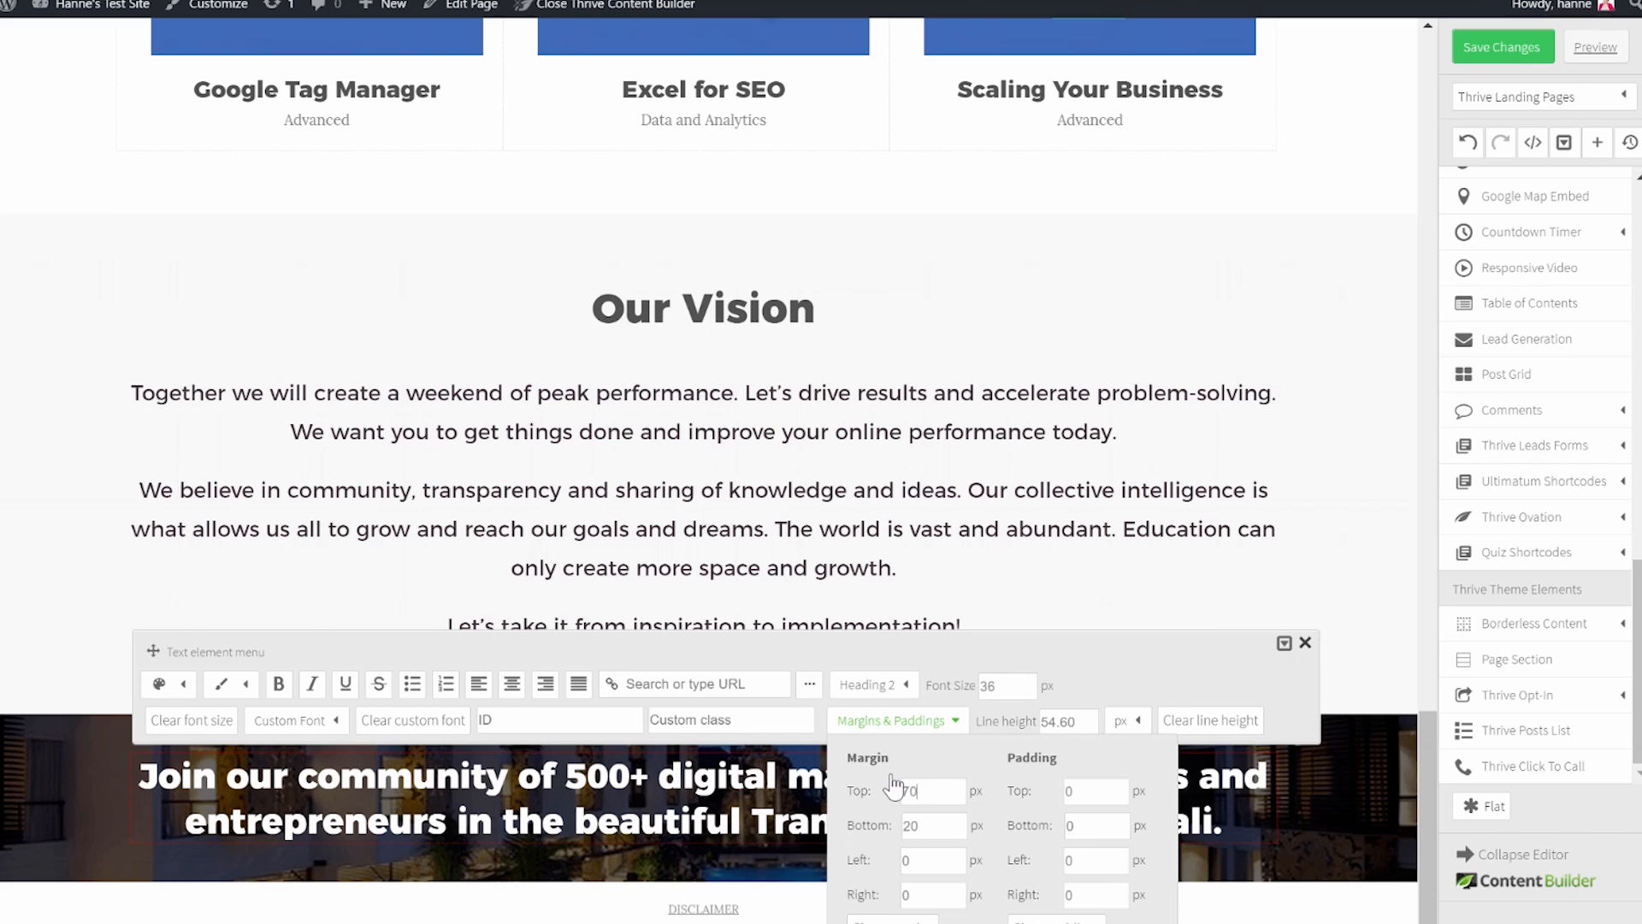
text(70)
drag(941, 768, 874, 780)
text(4)
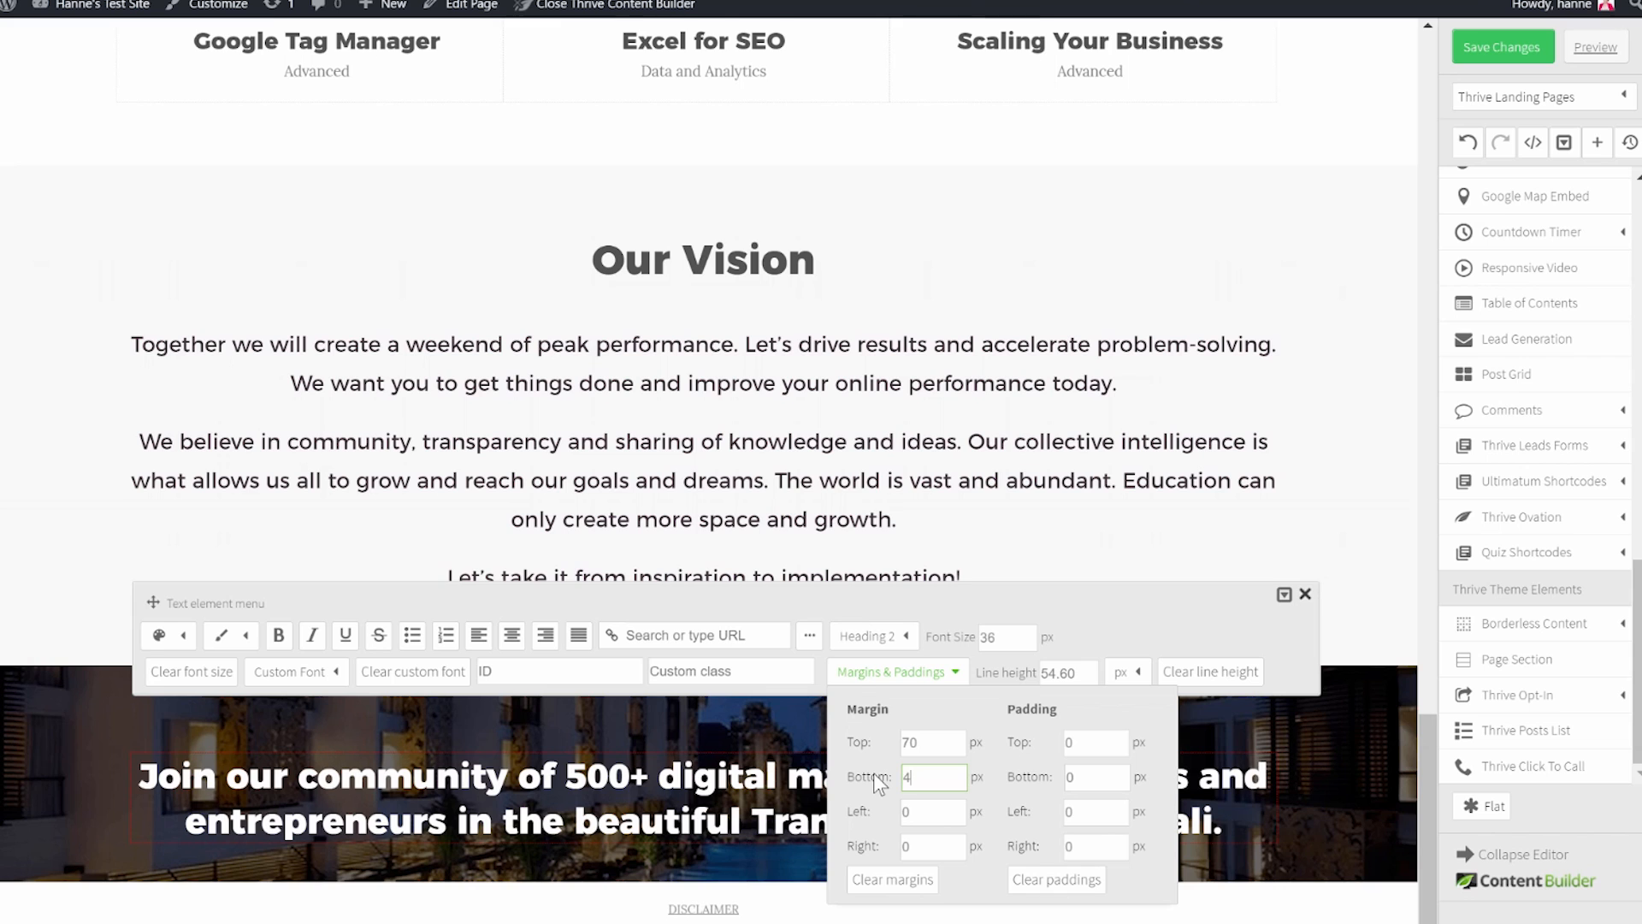
text(0)
click(1369, 794)
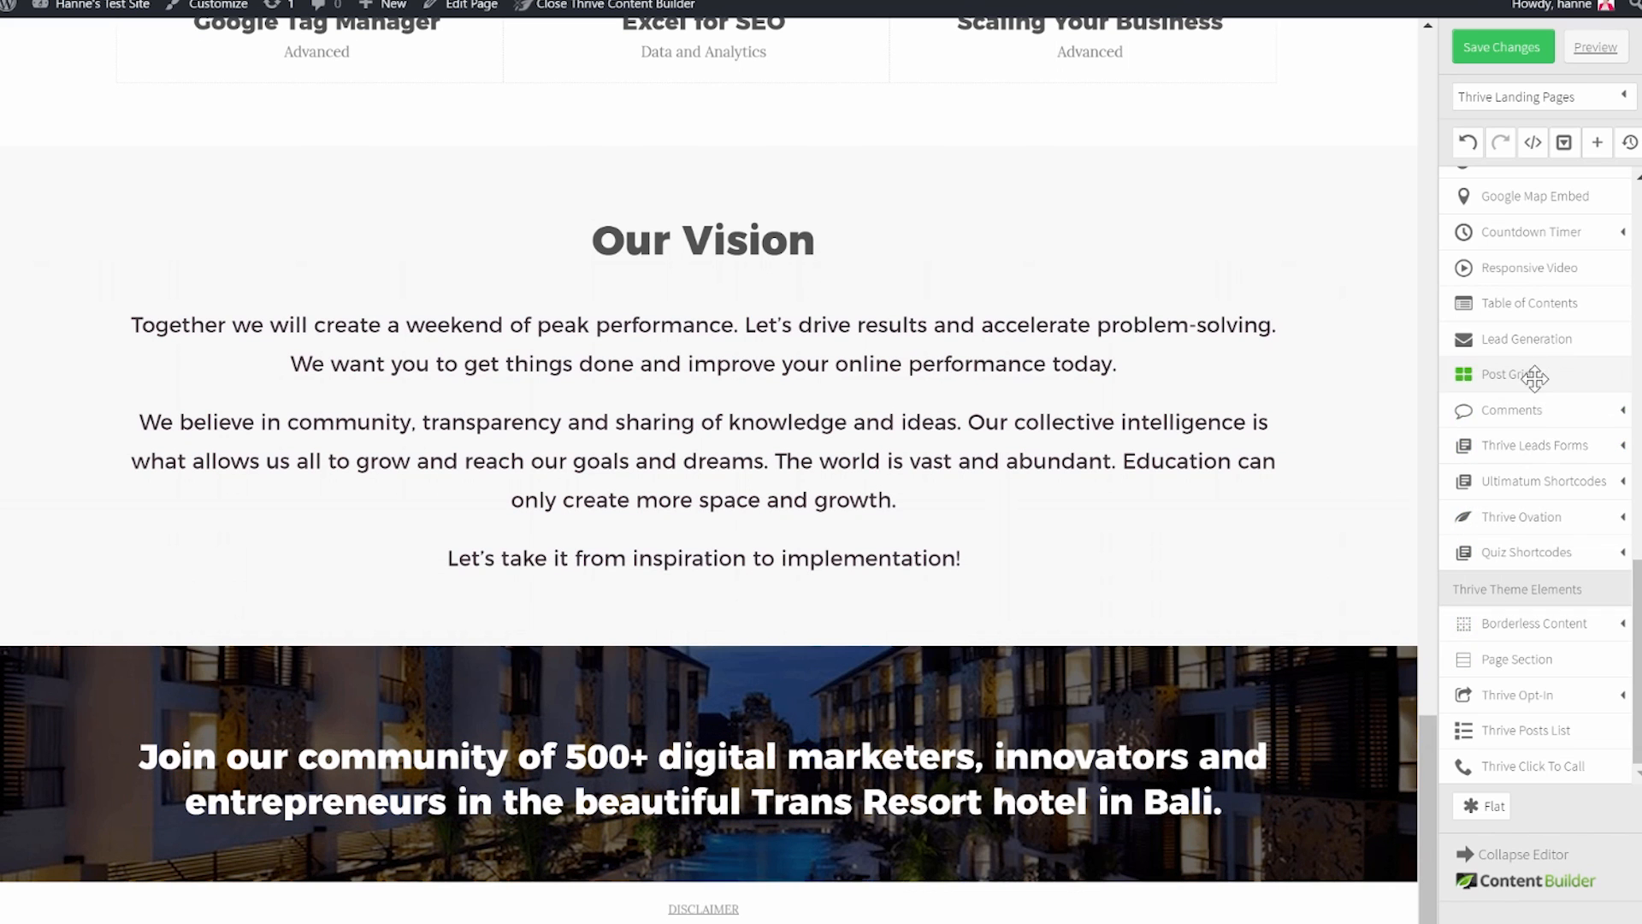
Add a content container with white text: "Stay tuned about super early bird tickets and exclusive partnership deals. Take the chance to win a free VIP ticket upgrade.".
scroll(1535, 376, up, 5)
drag(1535, 349, 684, 822)
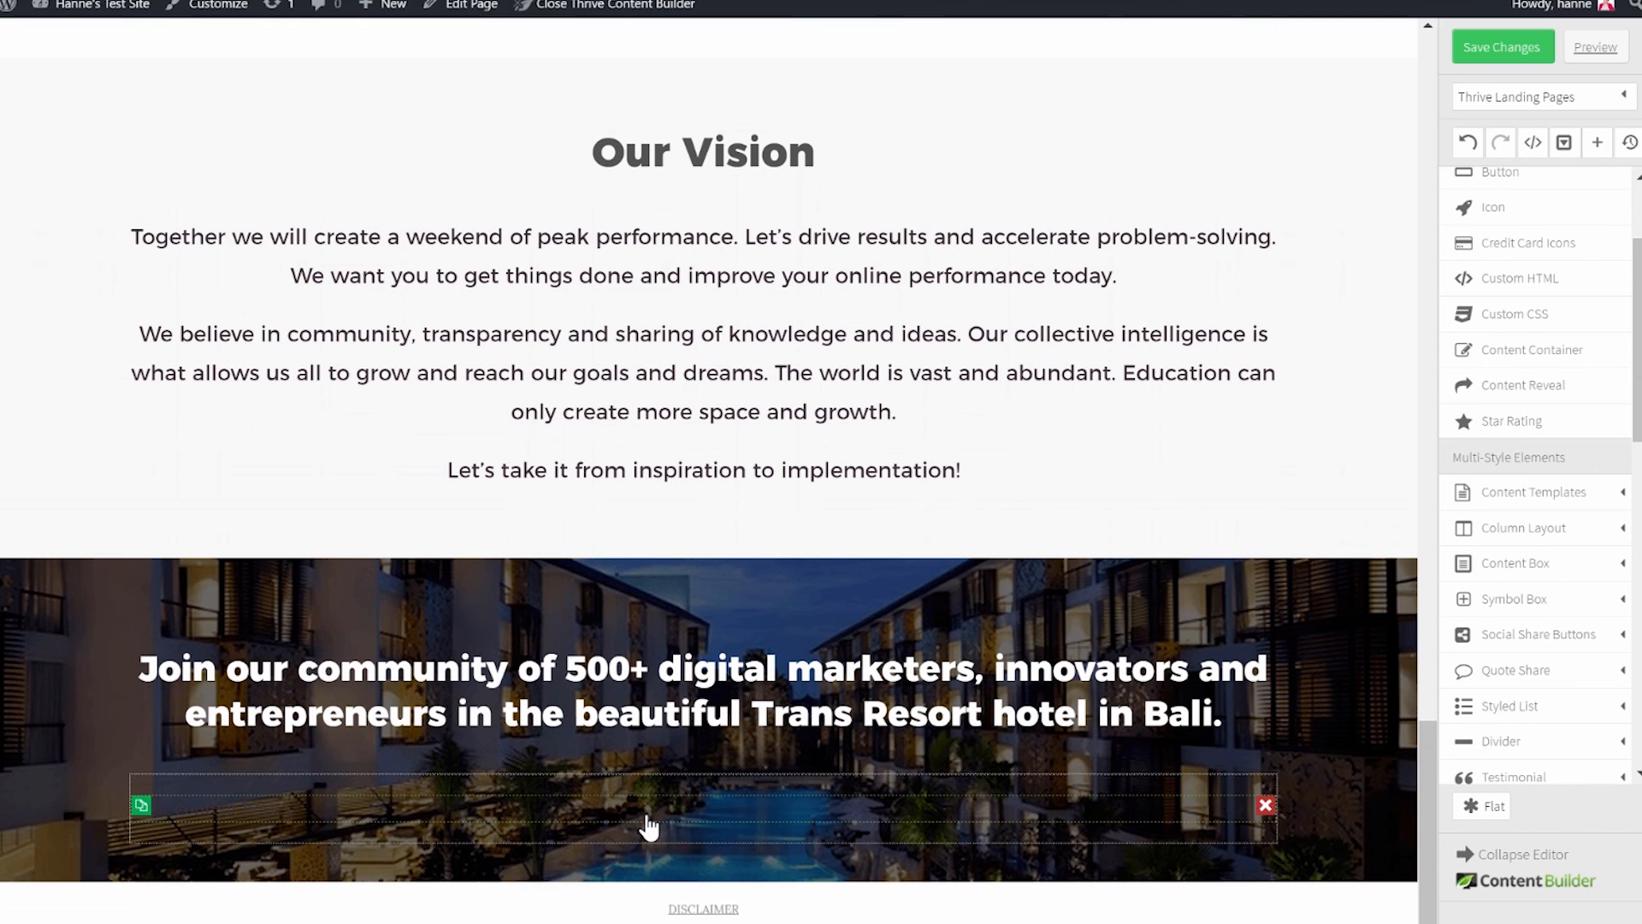
click(301, 823)
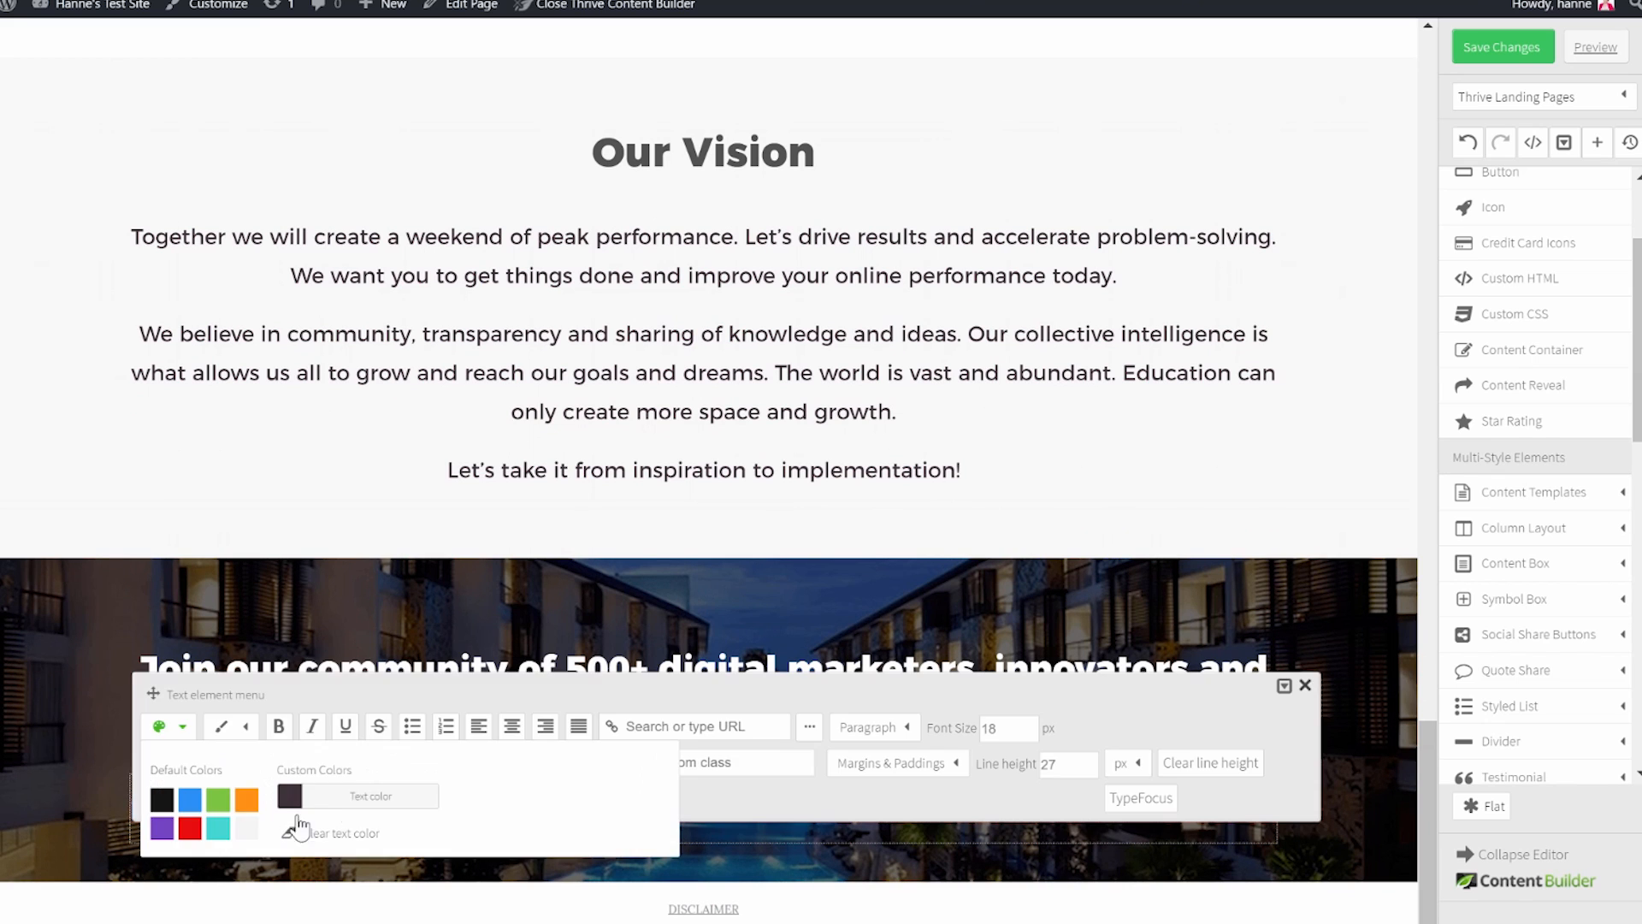
click(405, 804)
click(596, 658)
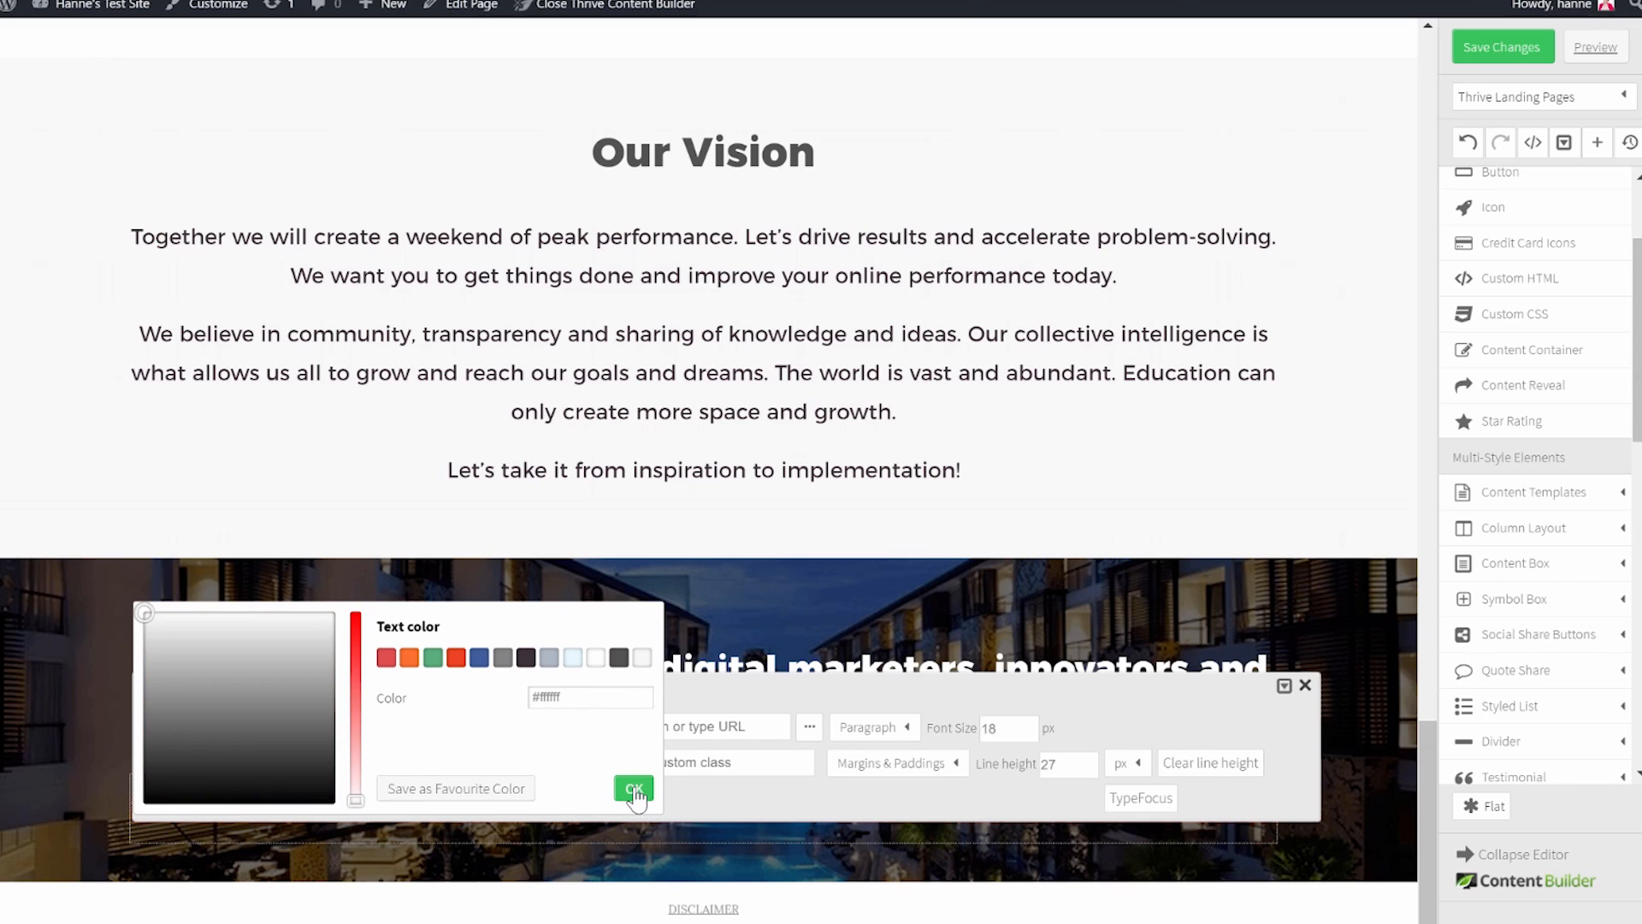
click(633, 789)
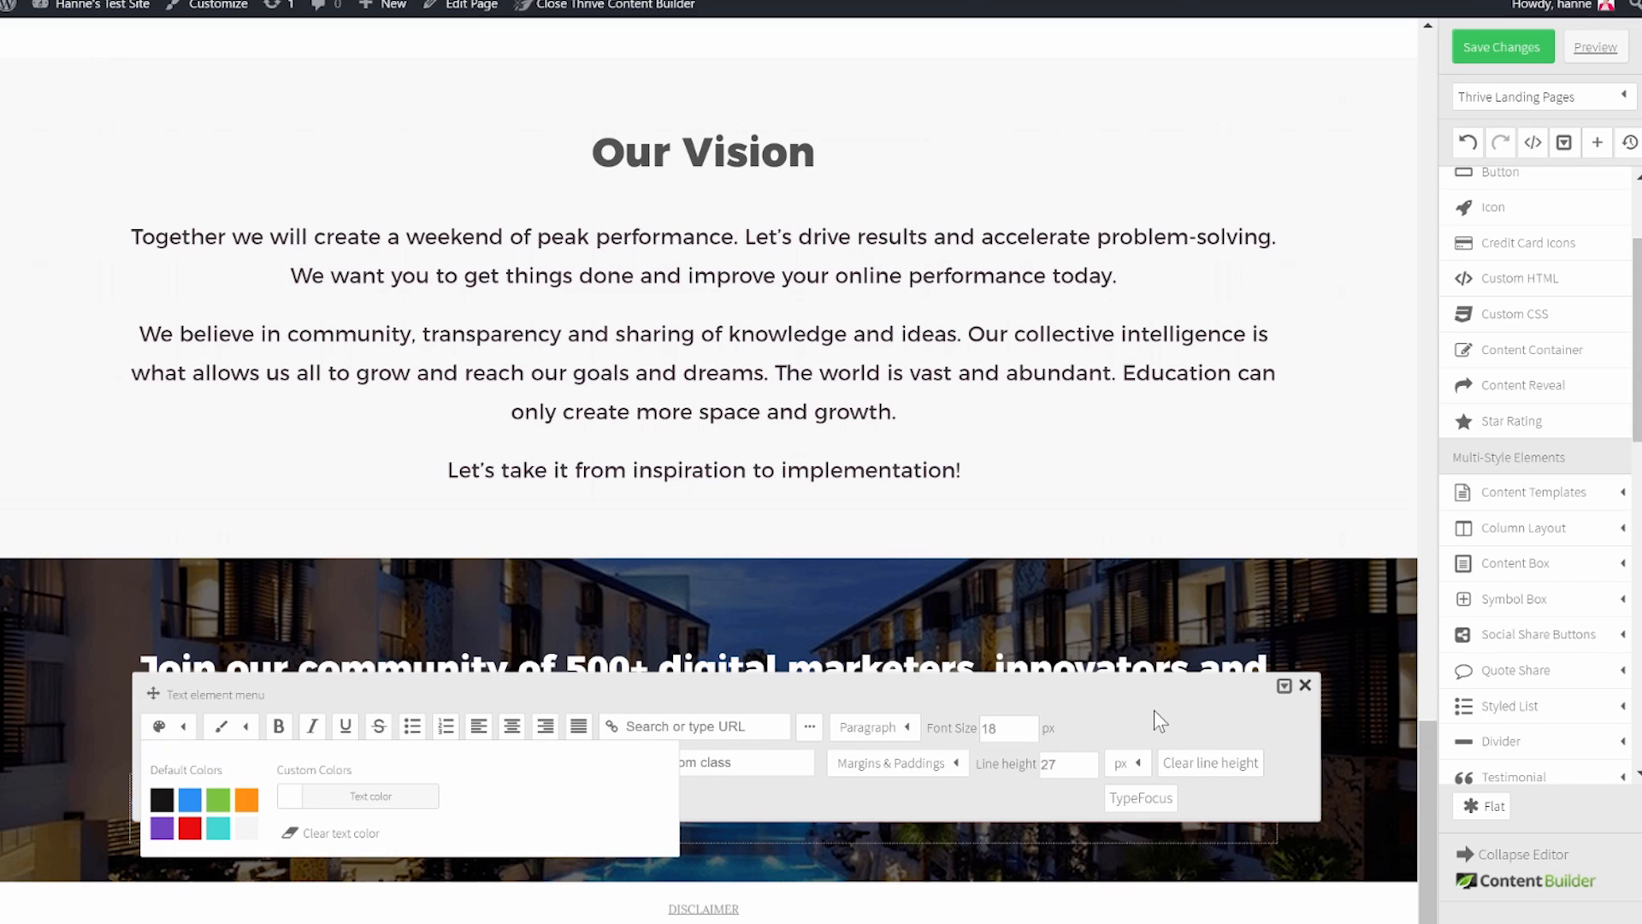
Format the "Stay tuned" paragraph at 22 px in Montserrat 1.6em, centred, with a line height of 36 px.
double_click(1014, 728)
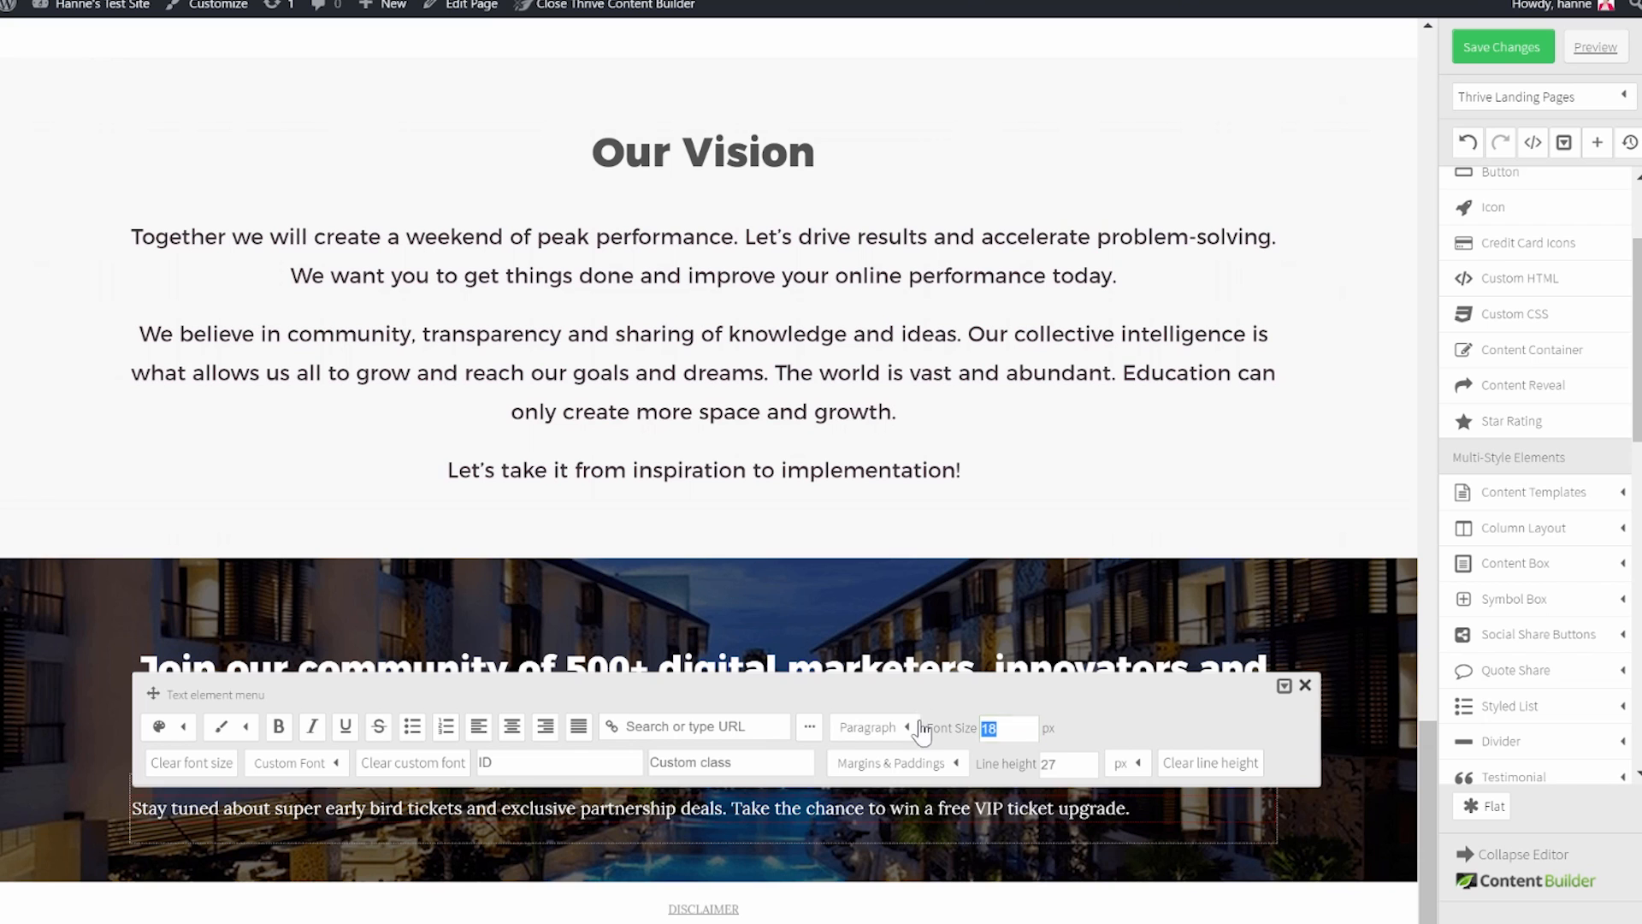
key(Return)
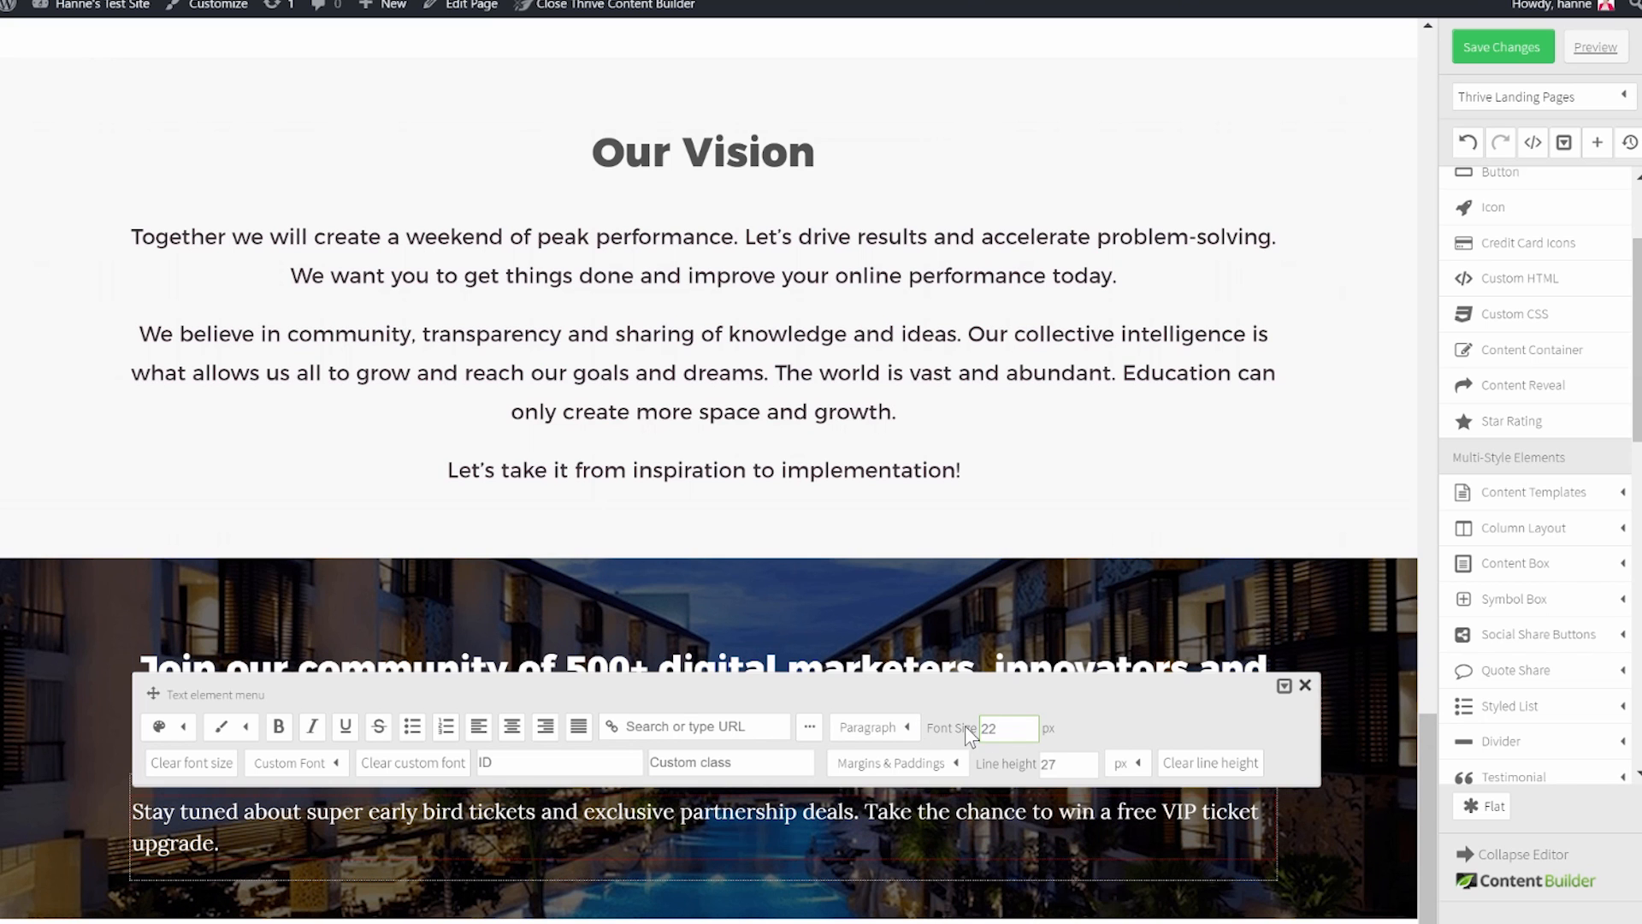
click(308, 762)
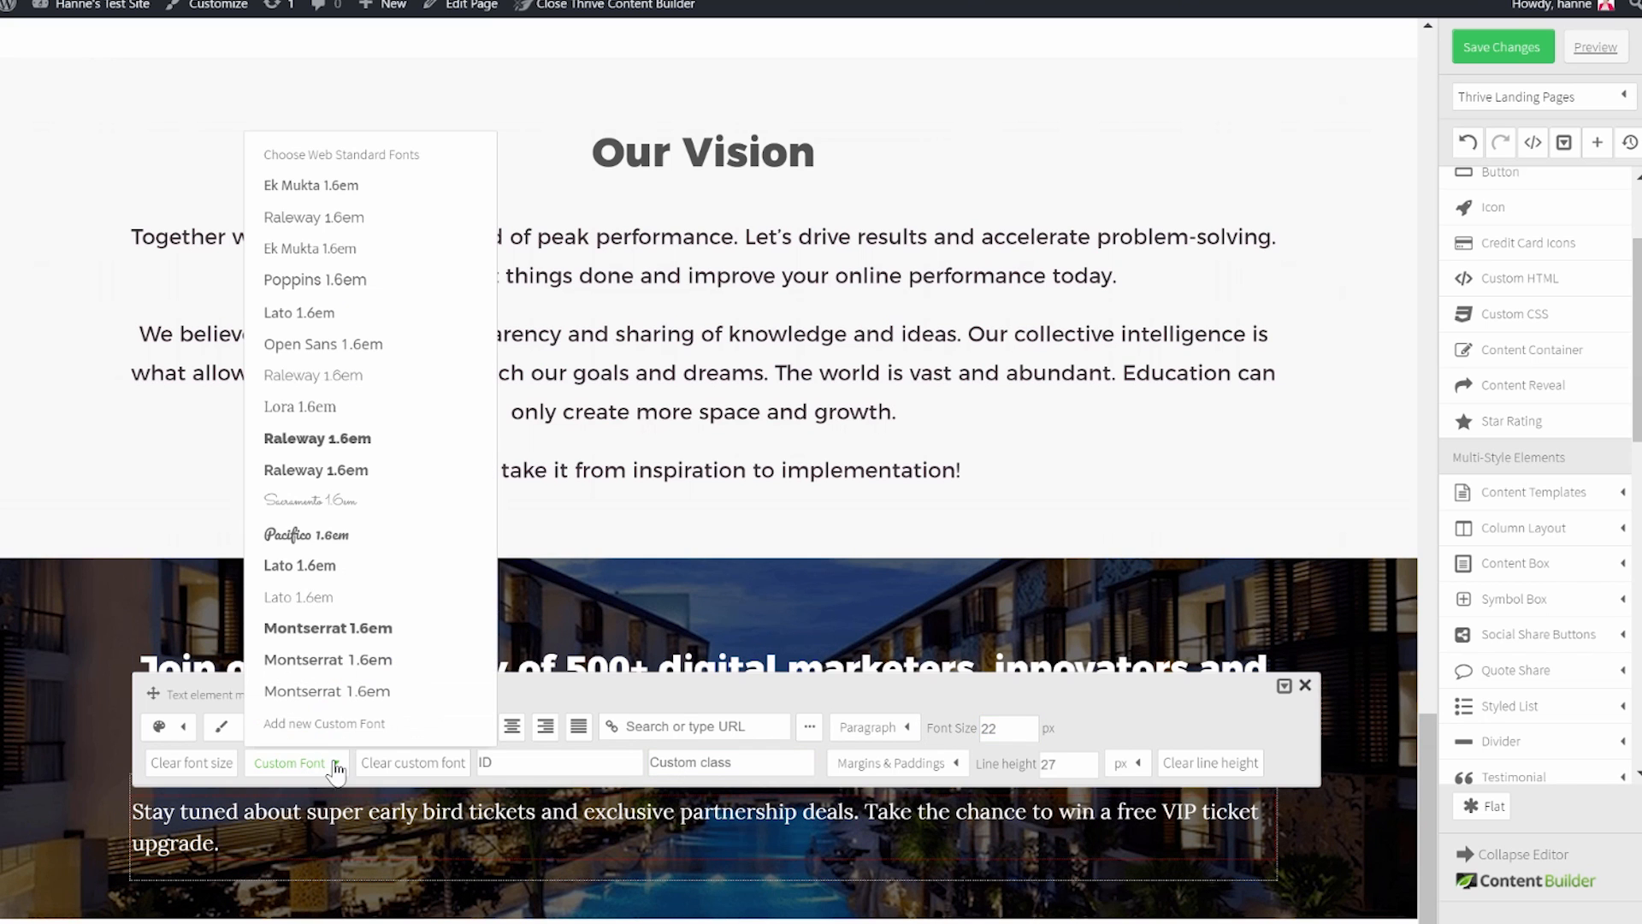
click(353, 691)
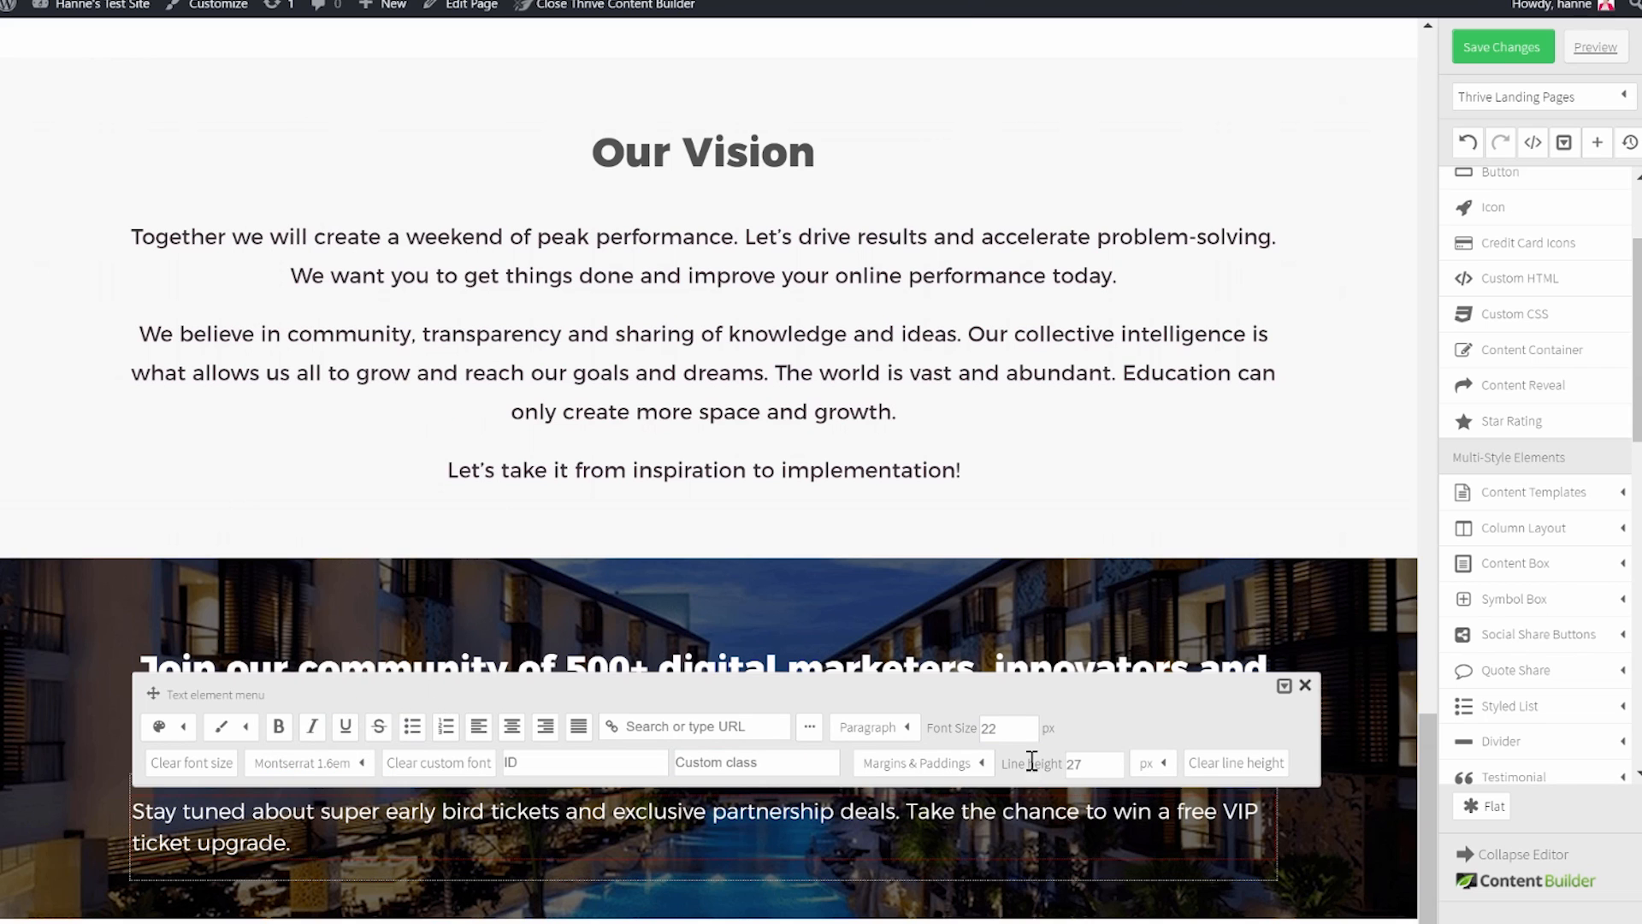
click(513, 727)
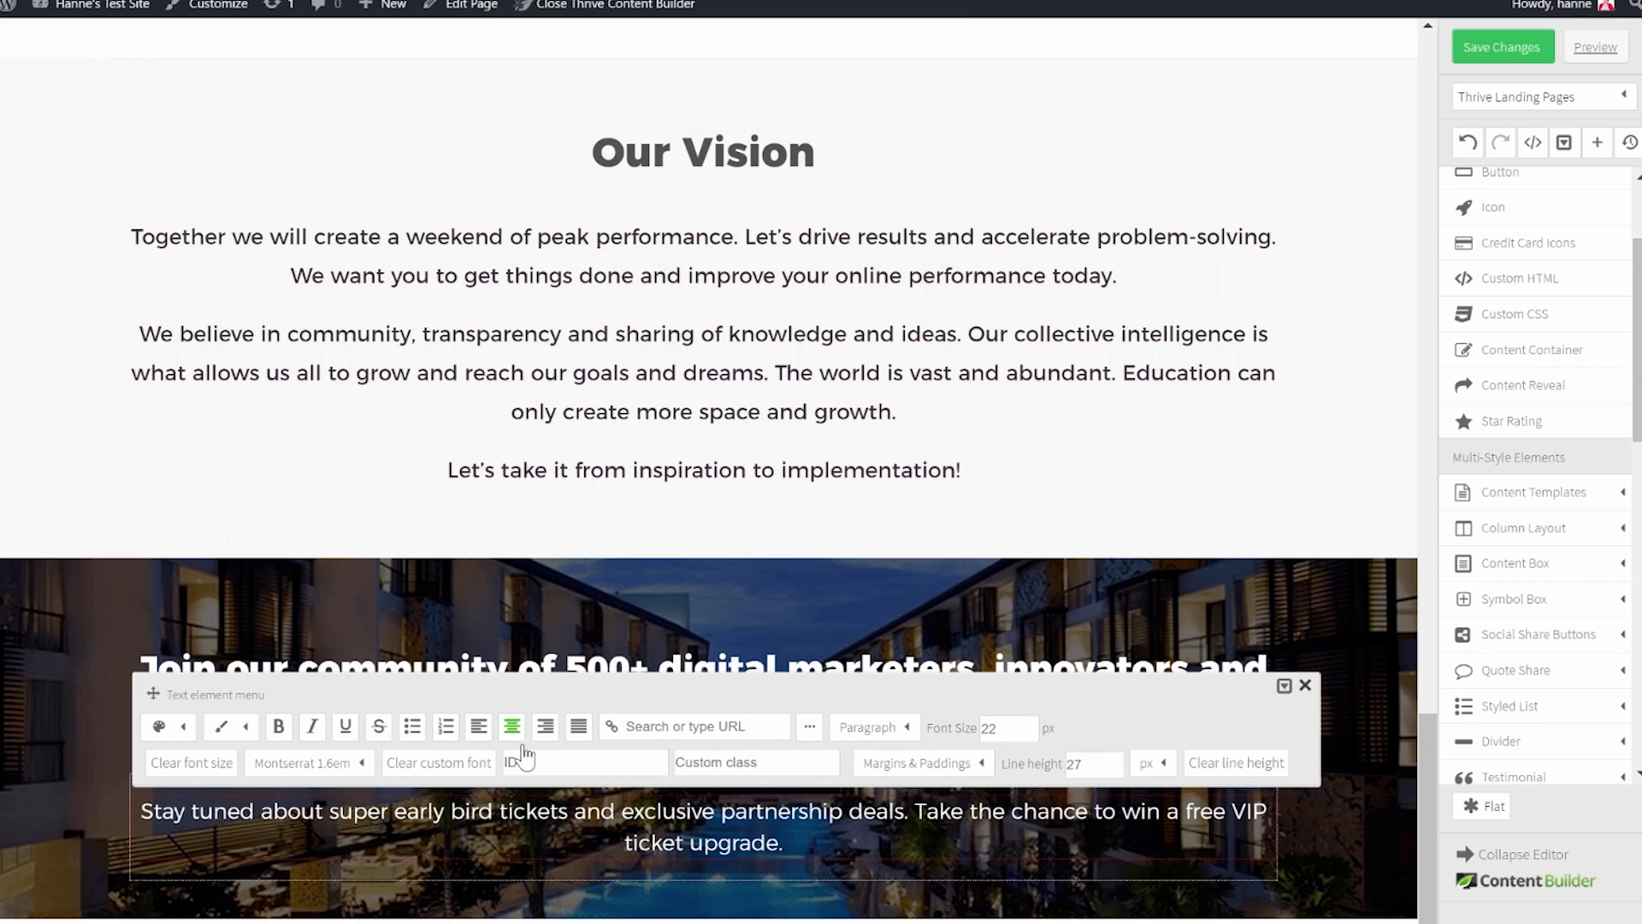
drag(1115, 760, 1069, 764)
text(36)
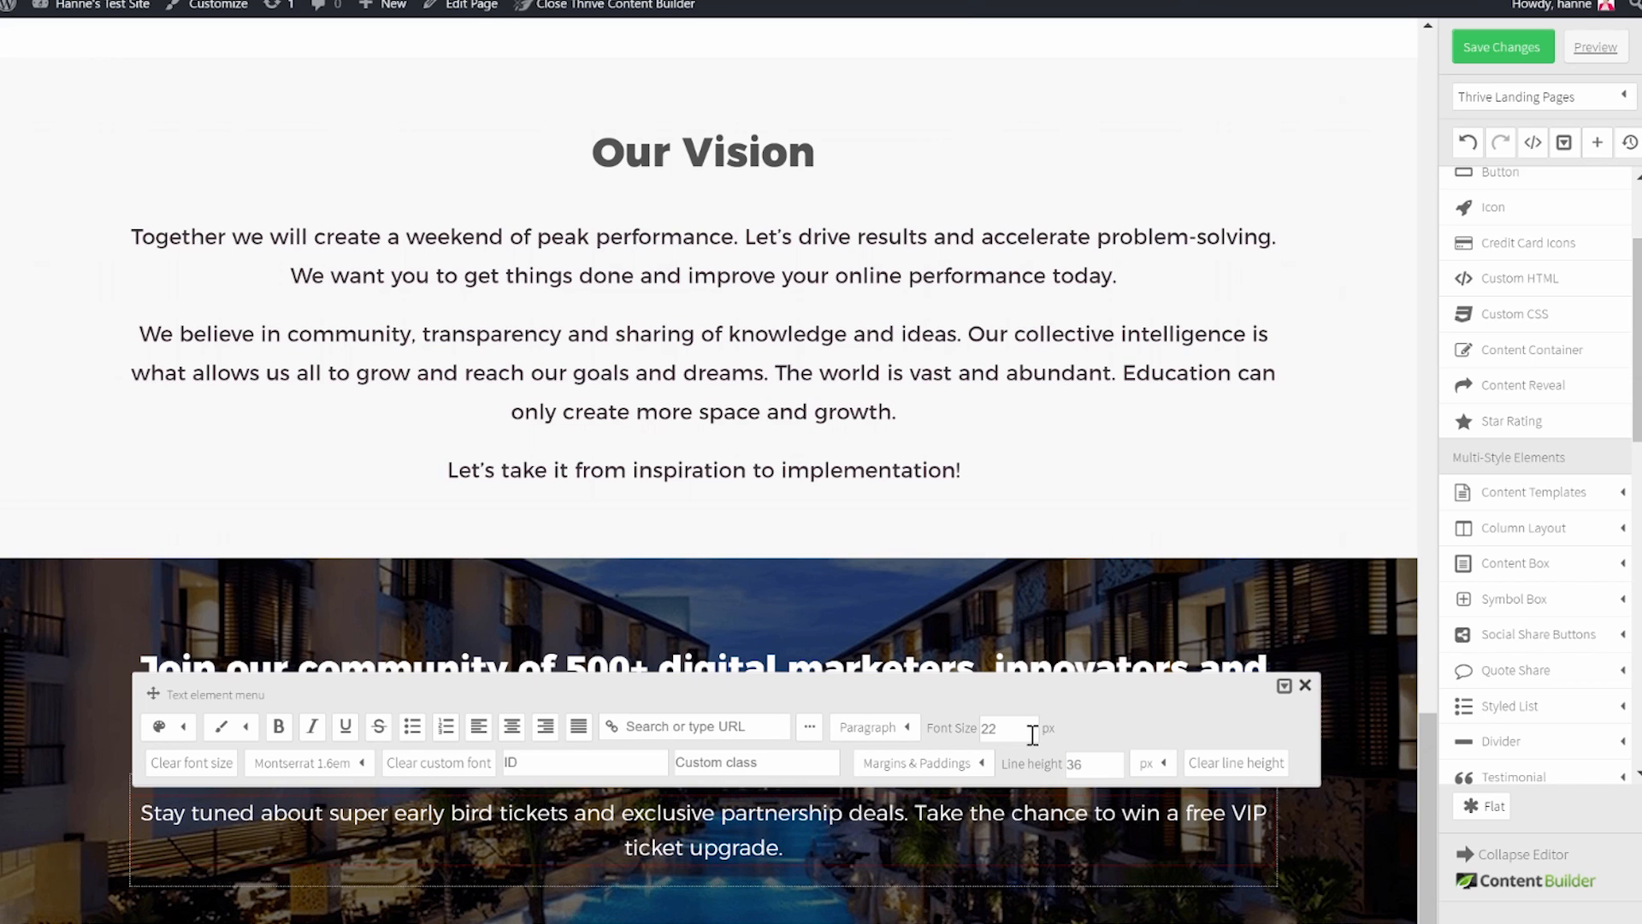
click(1325, 864)
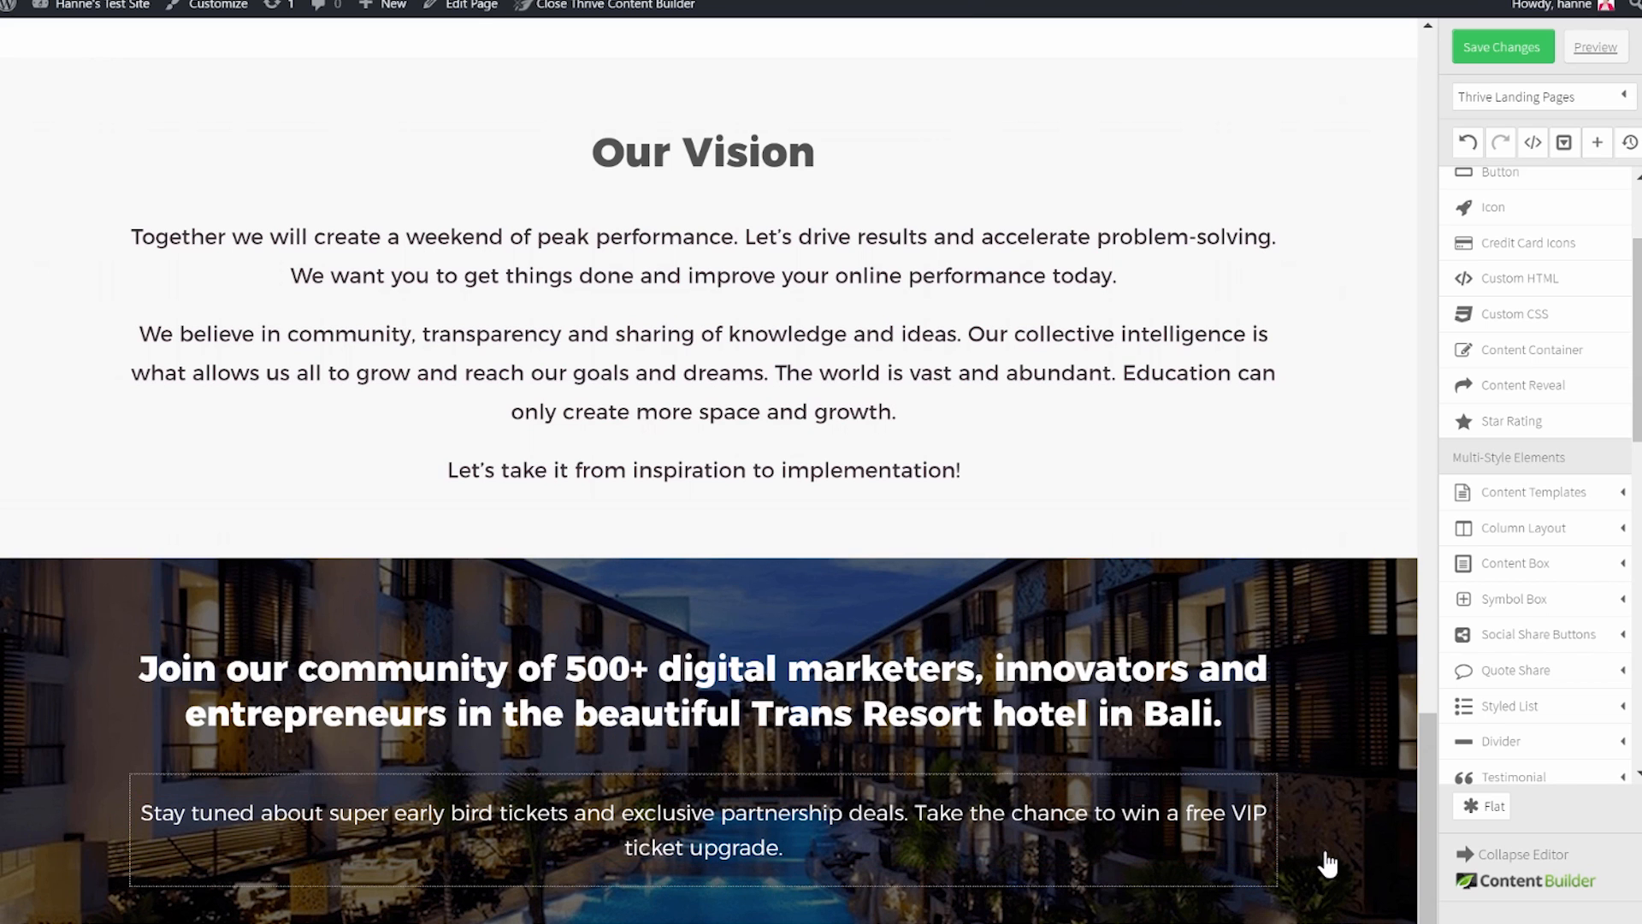
Set the maximum width of the content container around the "Stay tuned" paragraph to 914.
mouse_move(989, 846)
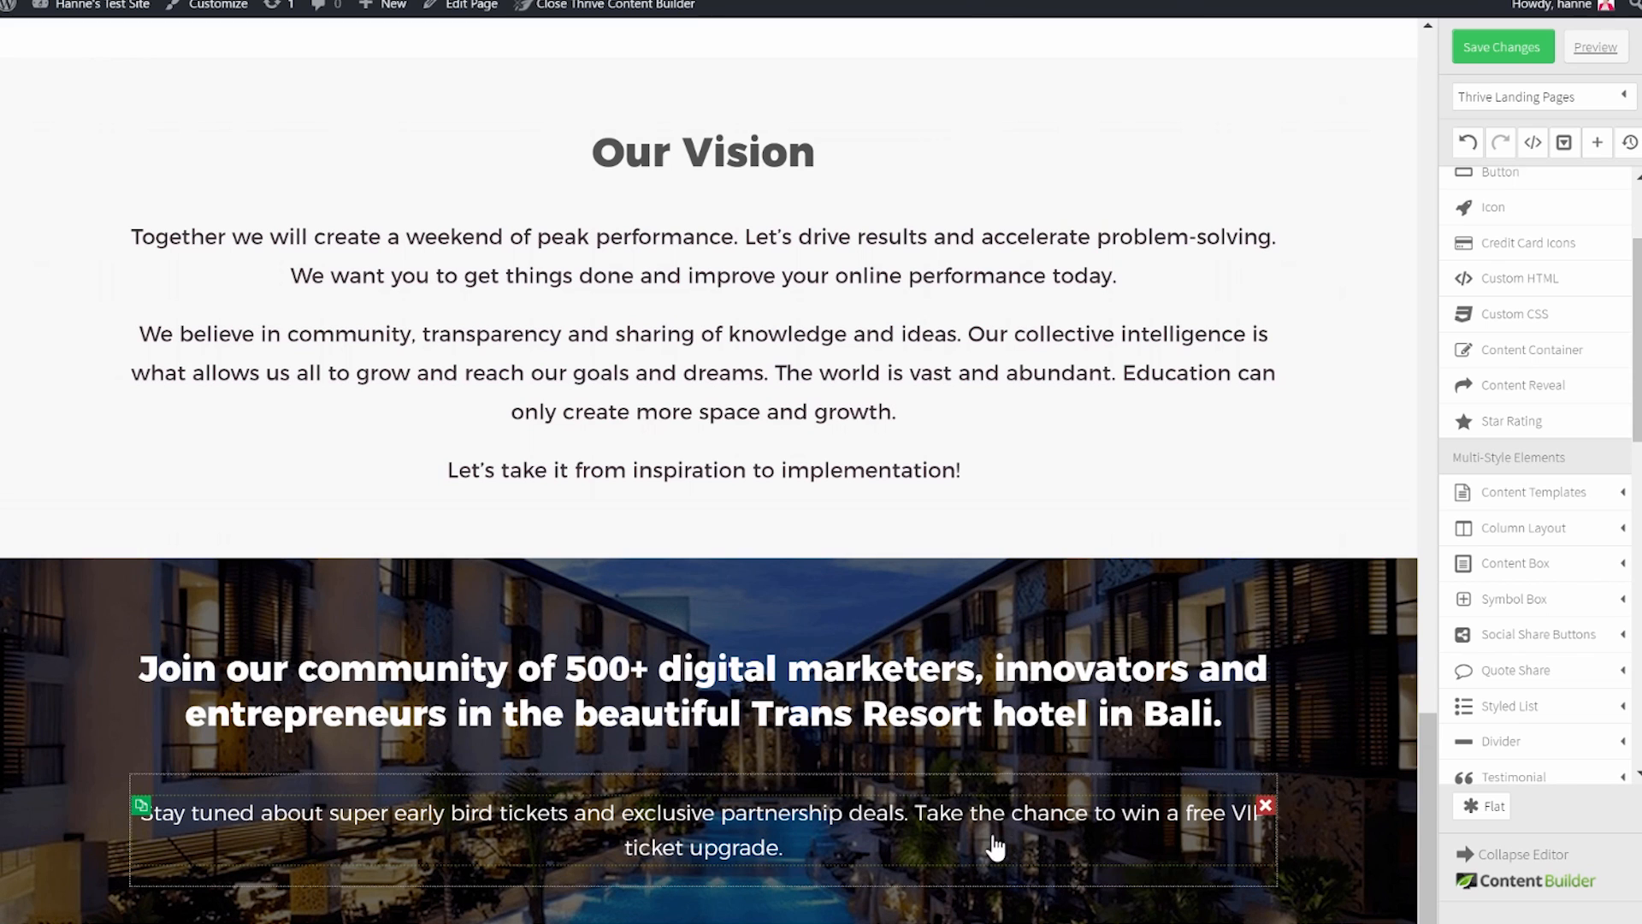
click(914, 791)
double_click(650, 739)
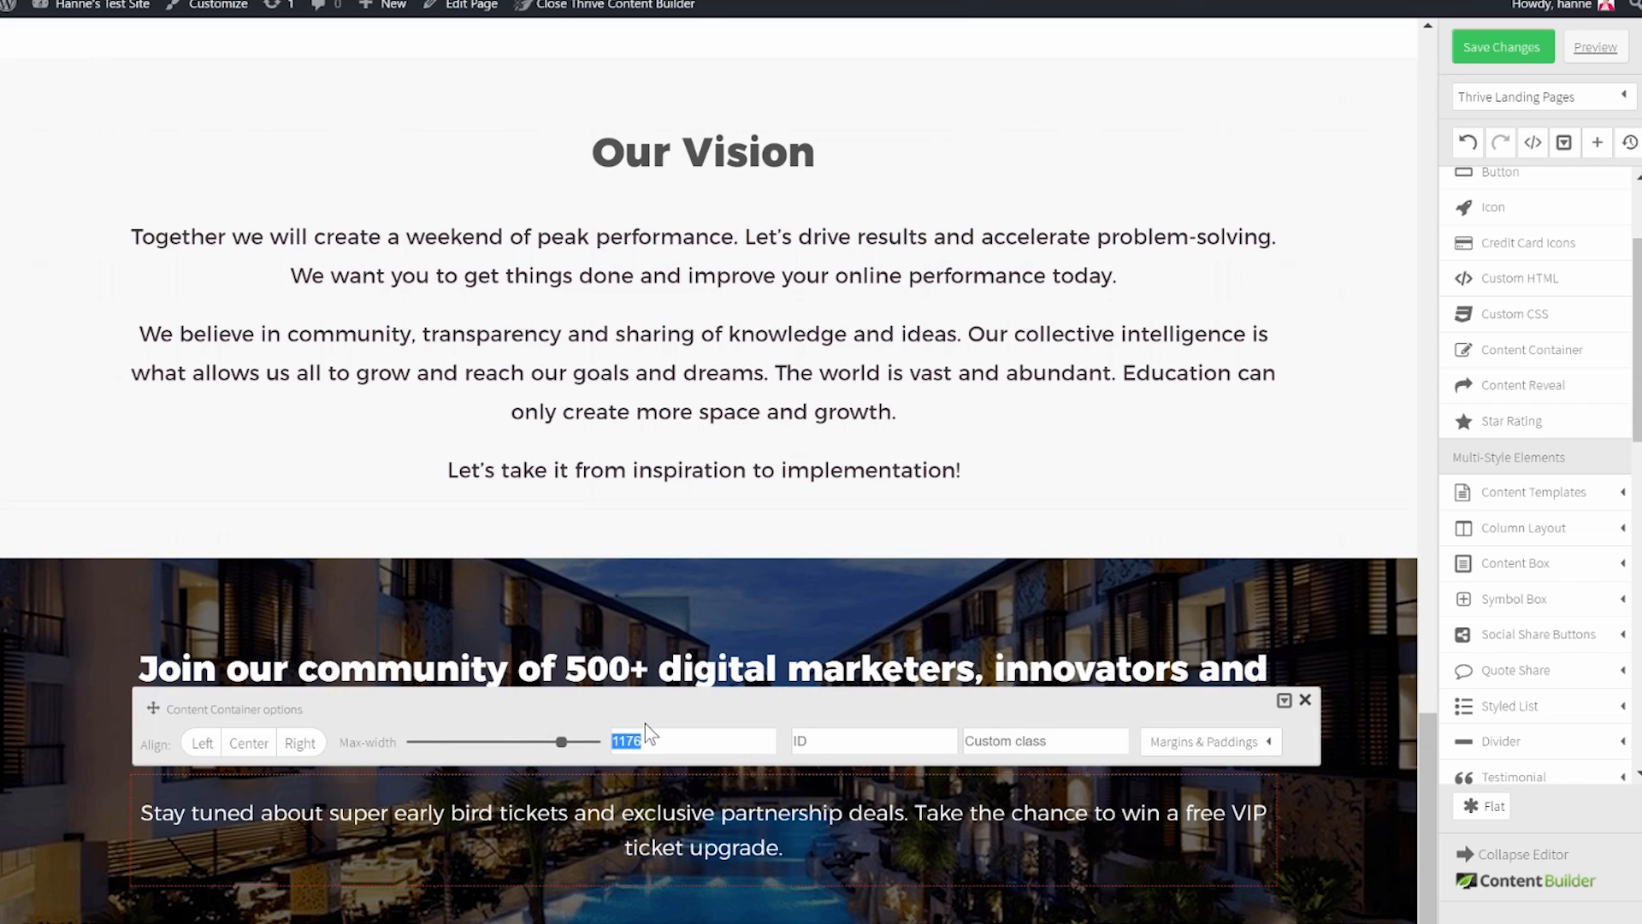
text(914)
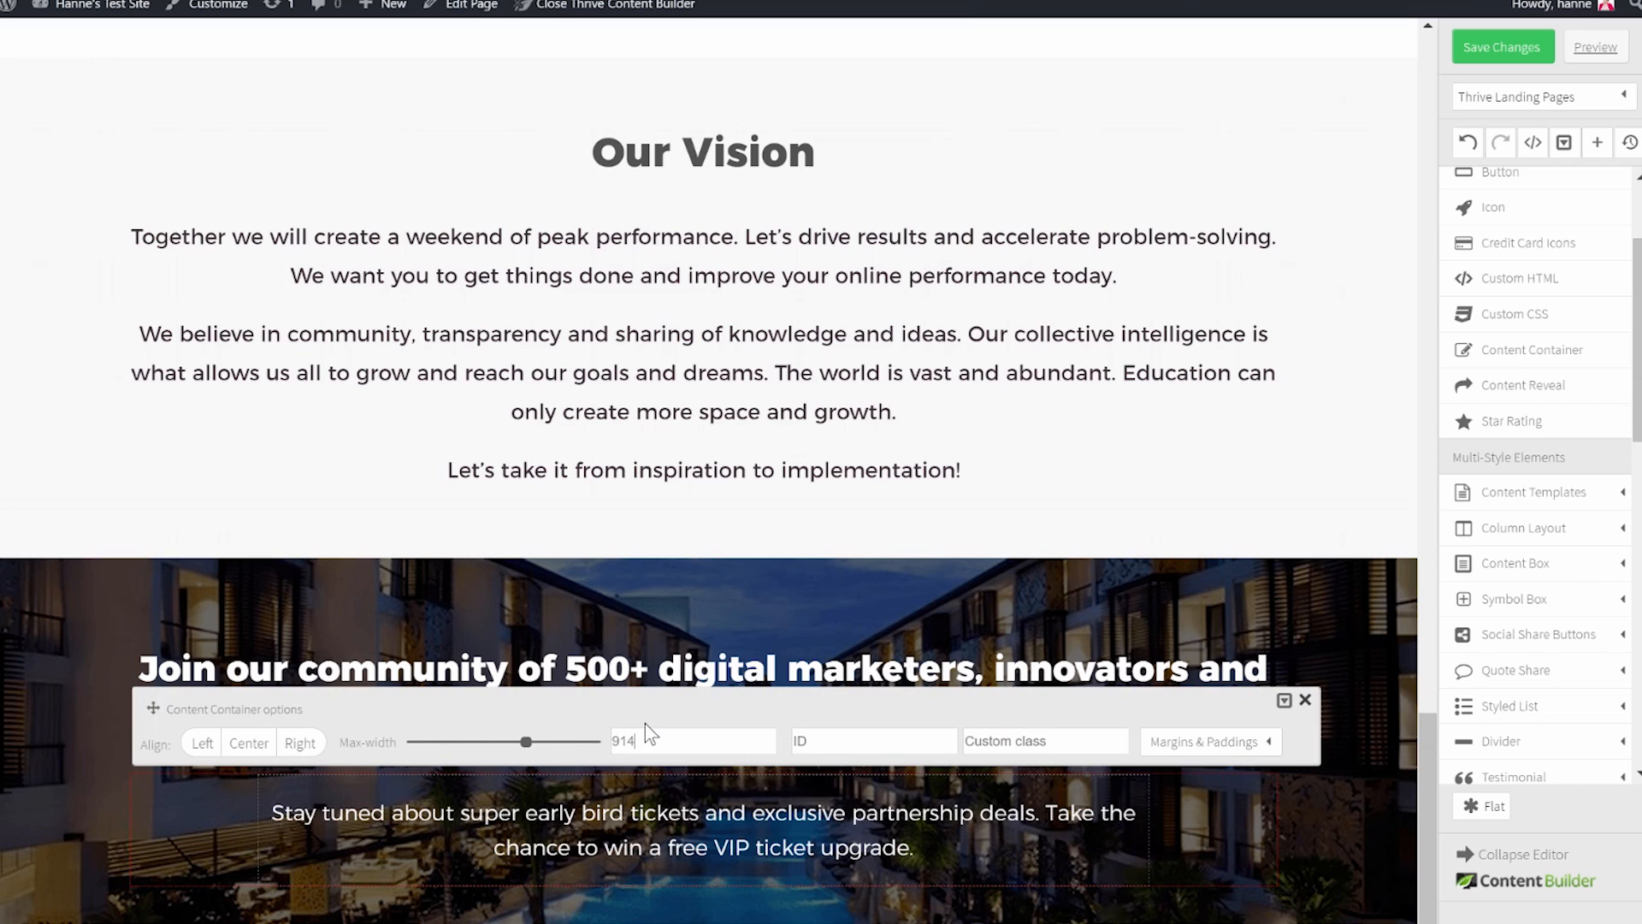
click(1375, 774)
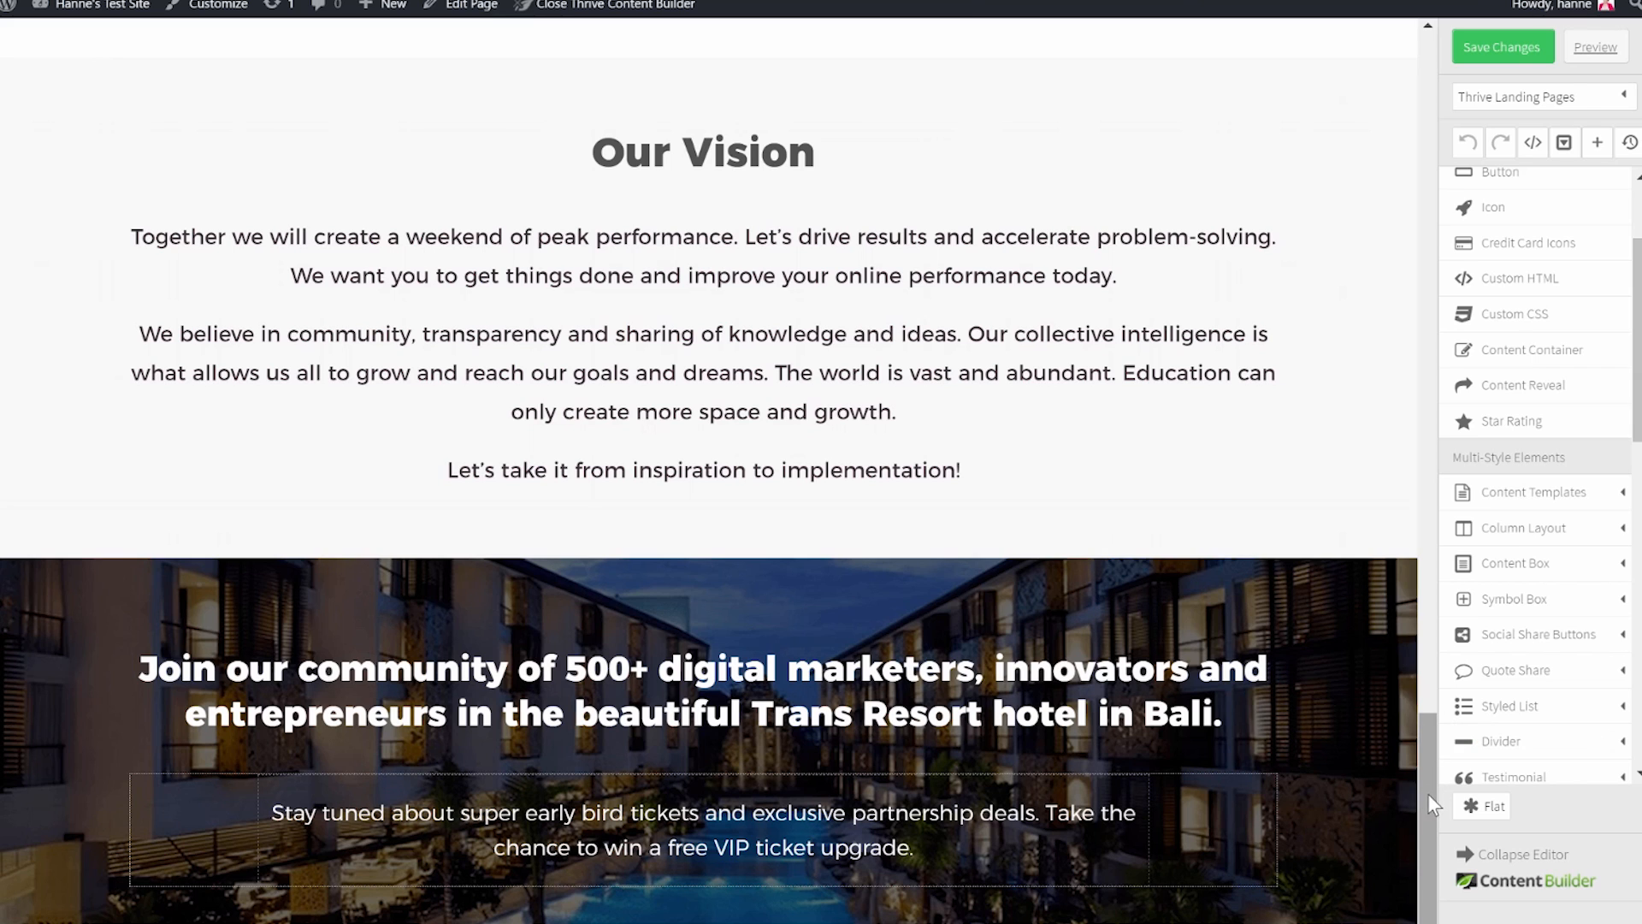
Duplicate the Join Waitlist form from the hero section and move the copy below the "Stay tuned" paragraph in the hotel section.
drag(1430, 801, 1495, 123)
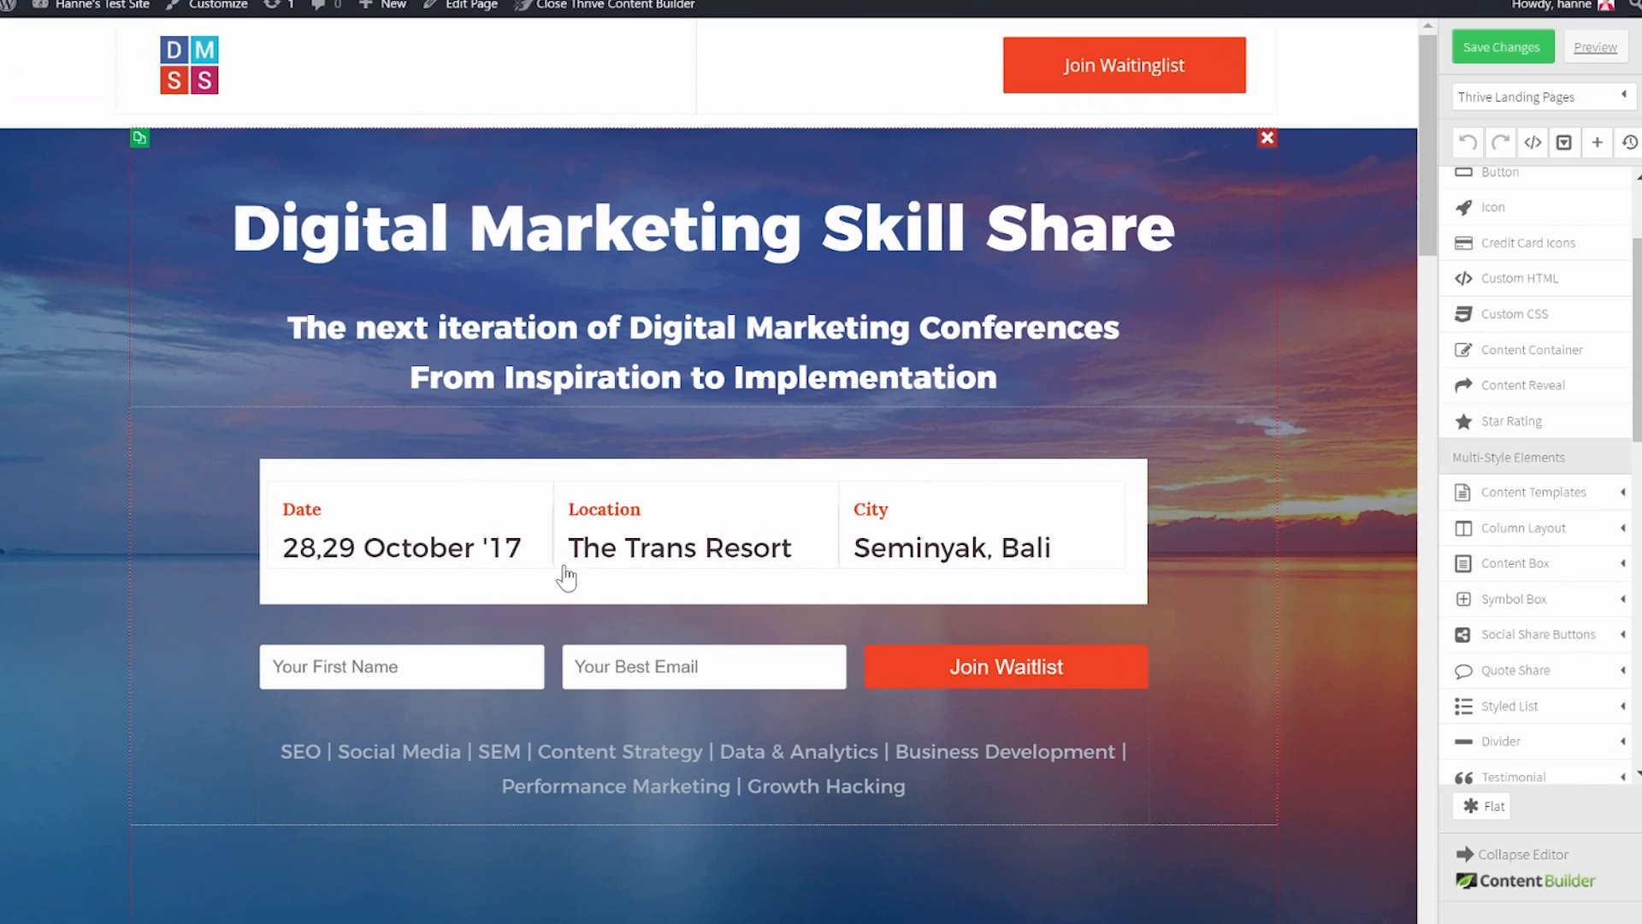
click(269, 653)
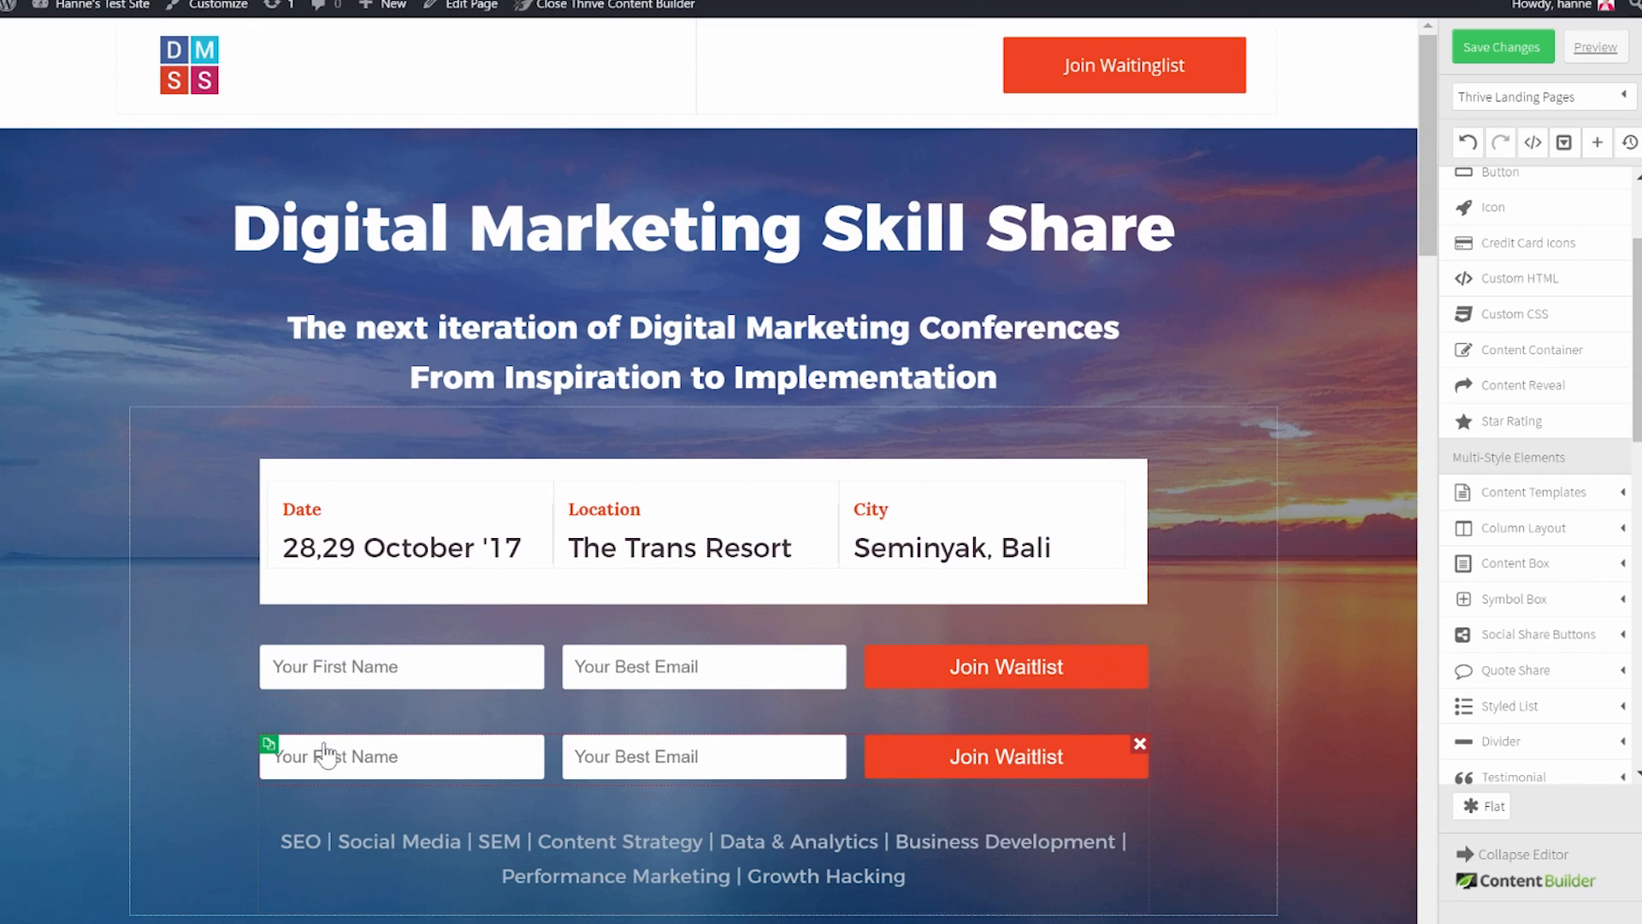
drag(326, 758, 366, 816)
scroll(1339, 654, down, 1)
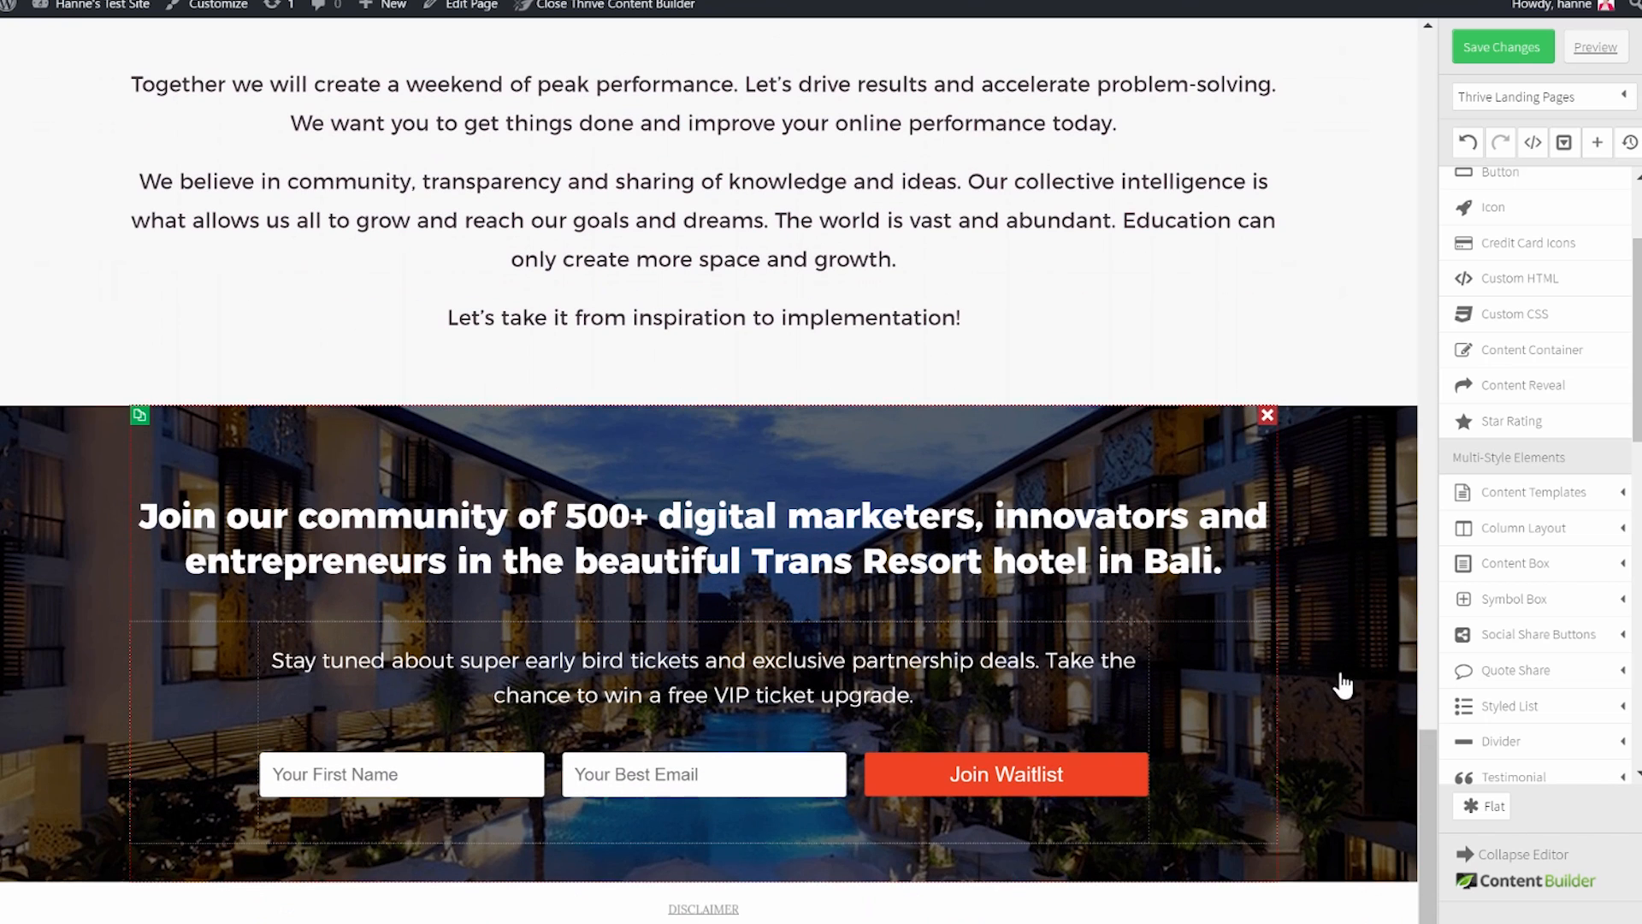
Set the bottom margin of the hotel section's Join Waitlist form to 70 px.
click(859, 785)
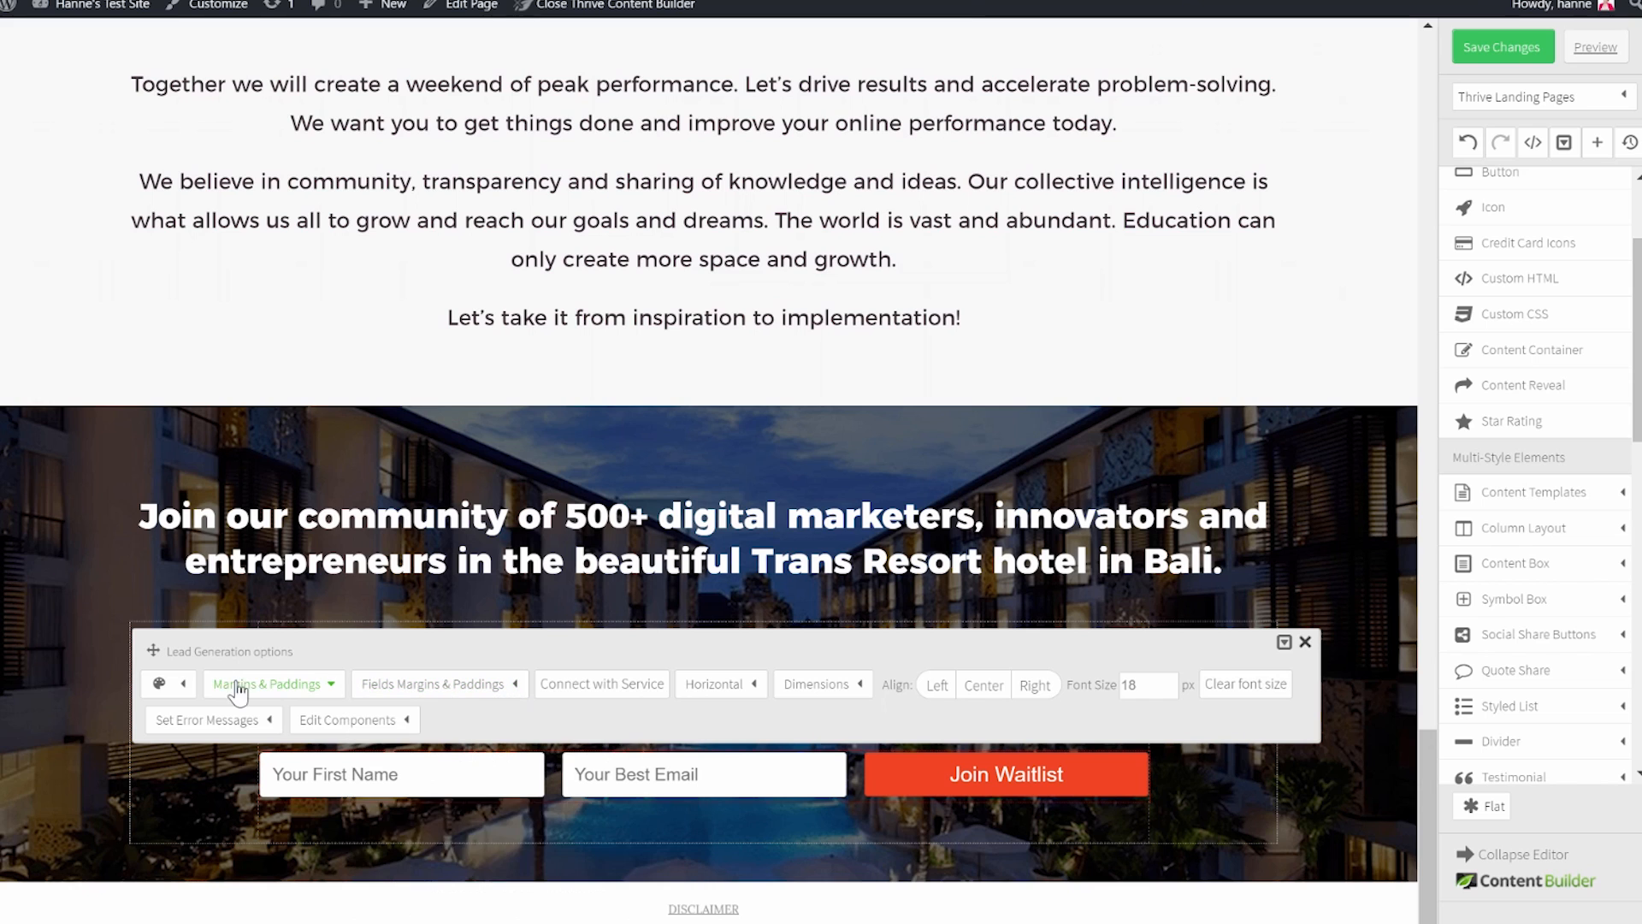
mouse_move(314, 689)
drag(305, 789, 157, 764)
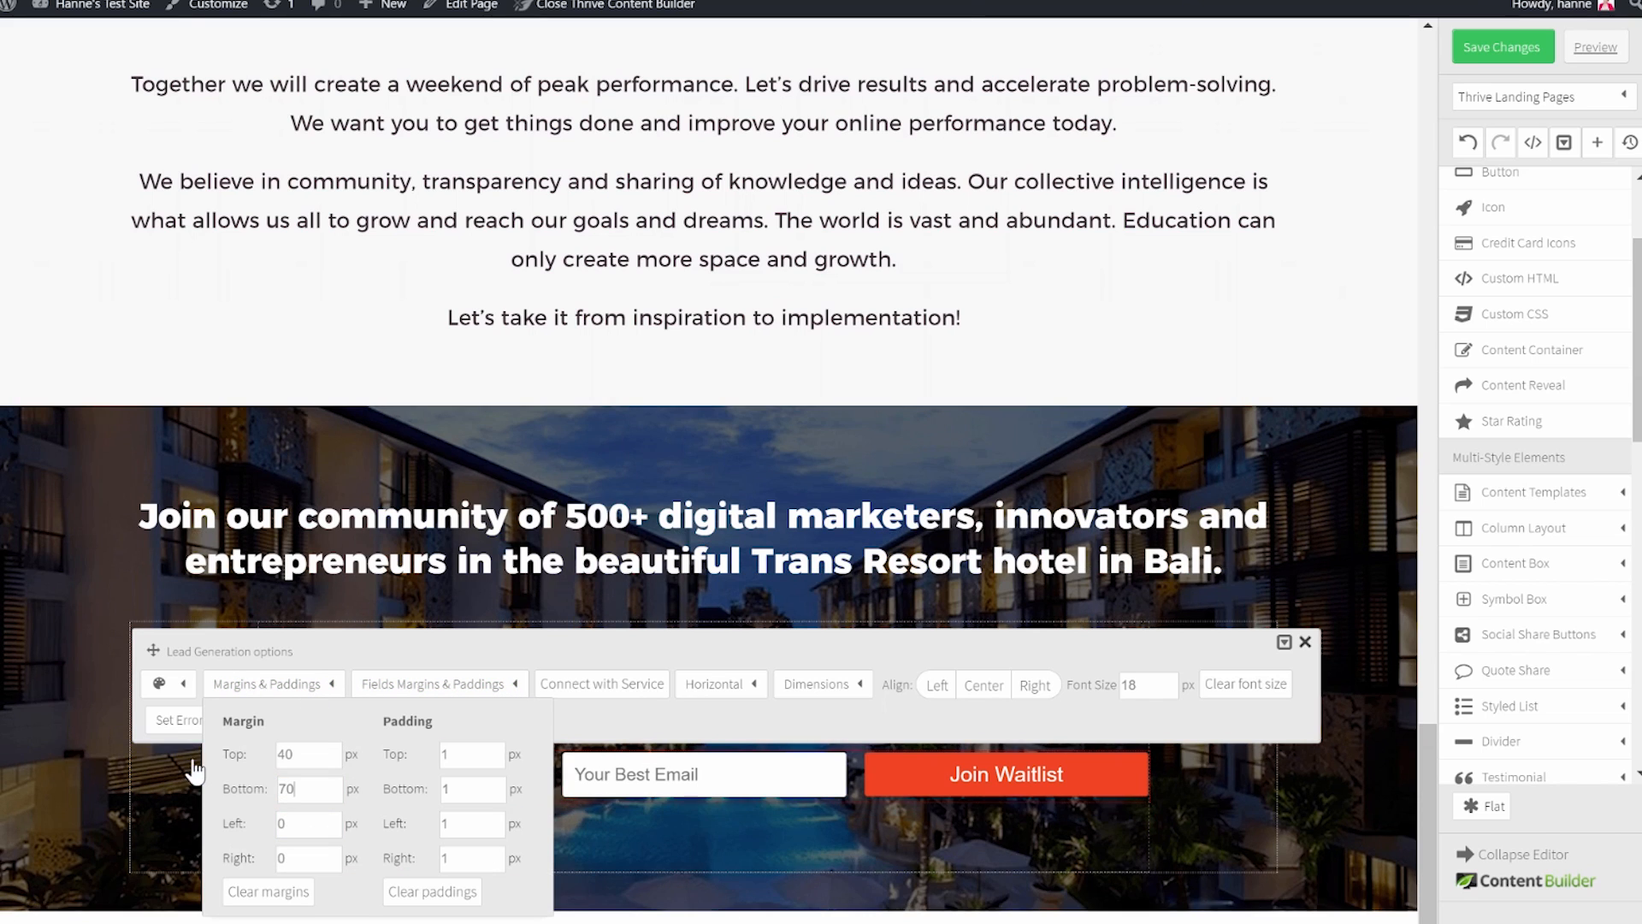
click(1368, 794)
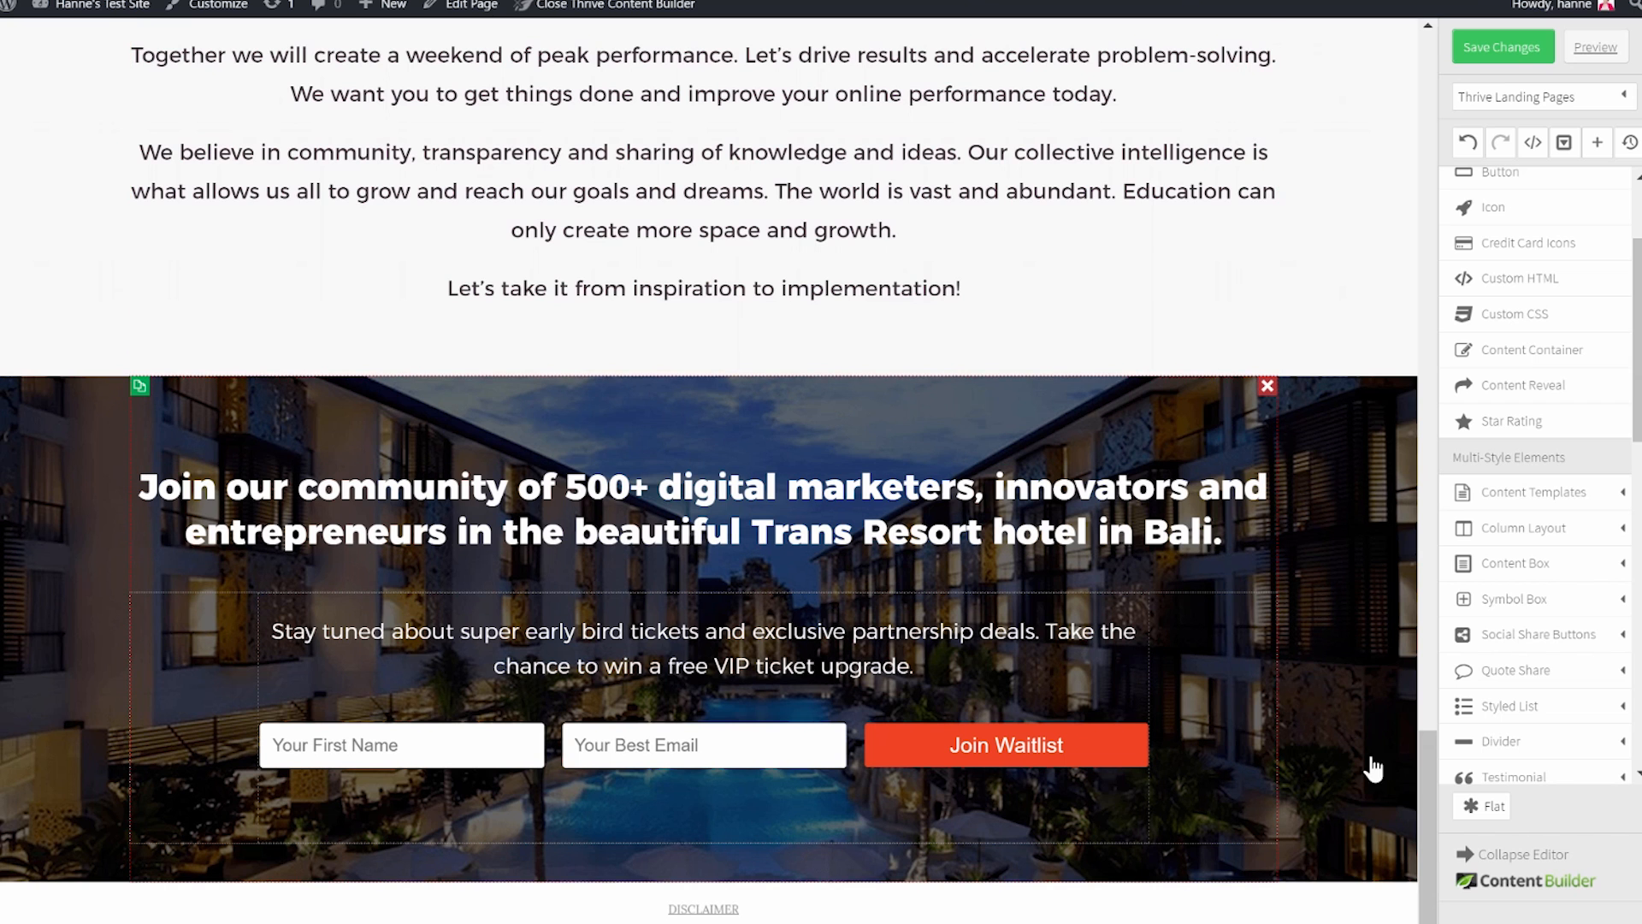
Give the hotel photo page section the custom ID "join".
drag(1432, 828, 1455, 28)
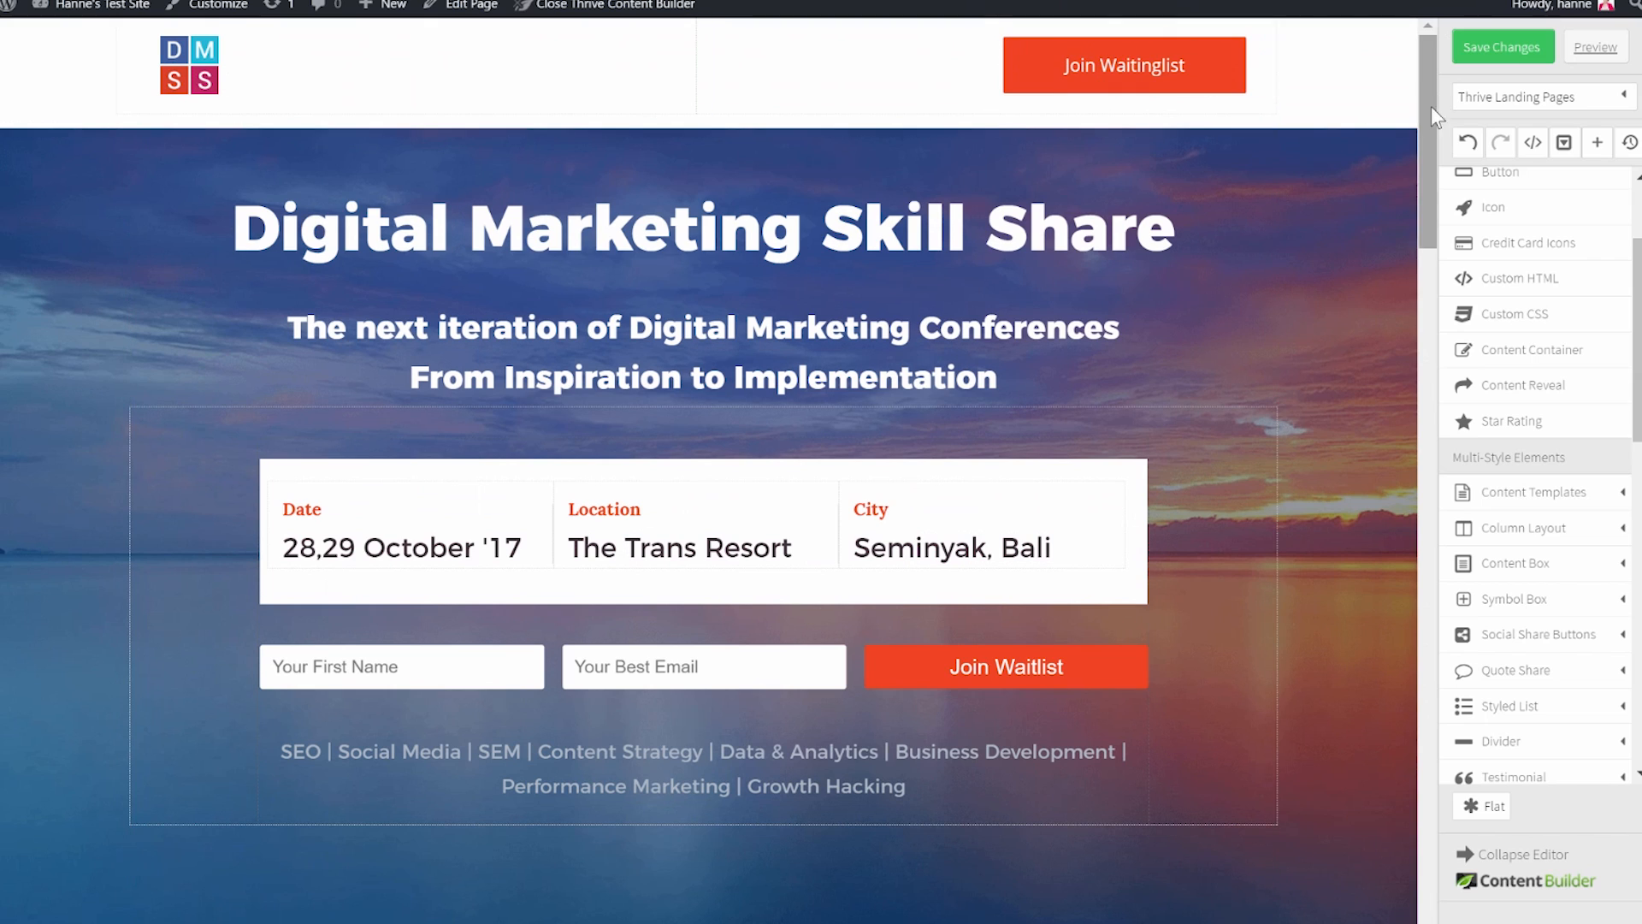
drag(1428, 94, 1419, 801)
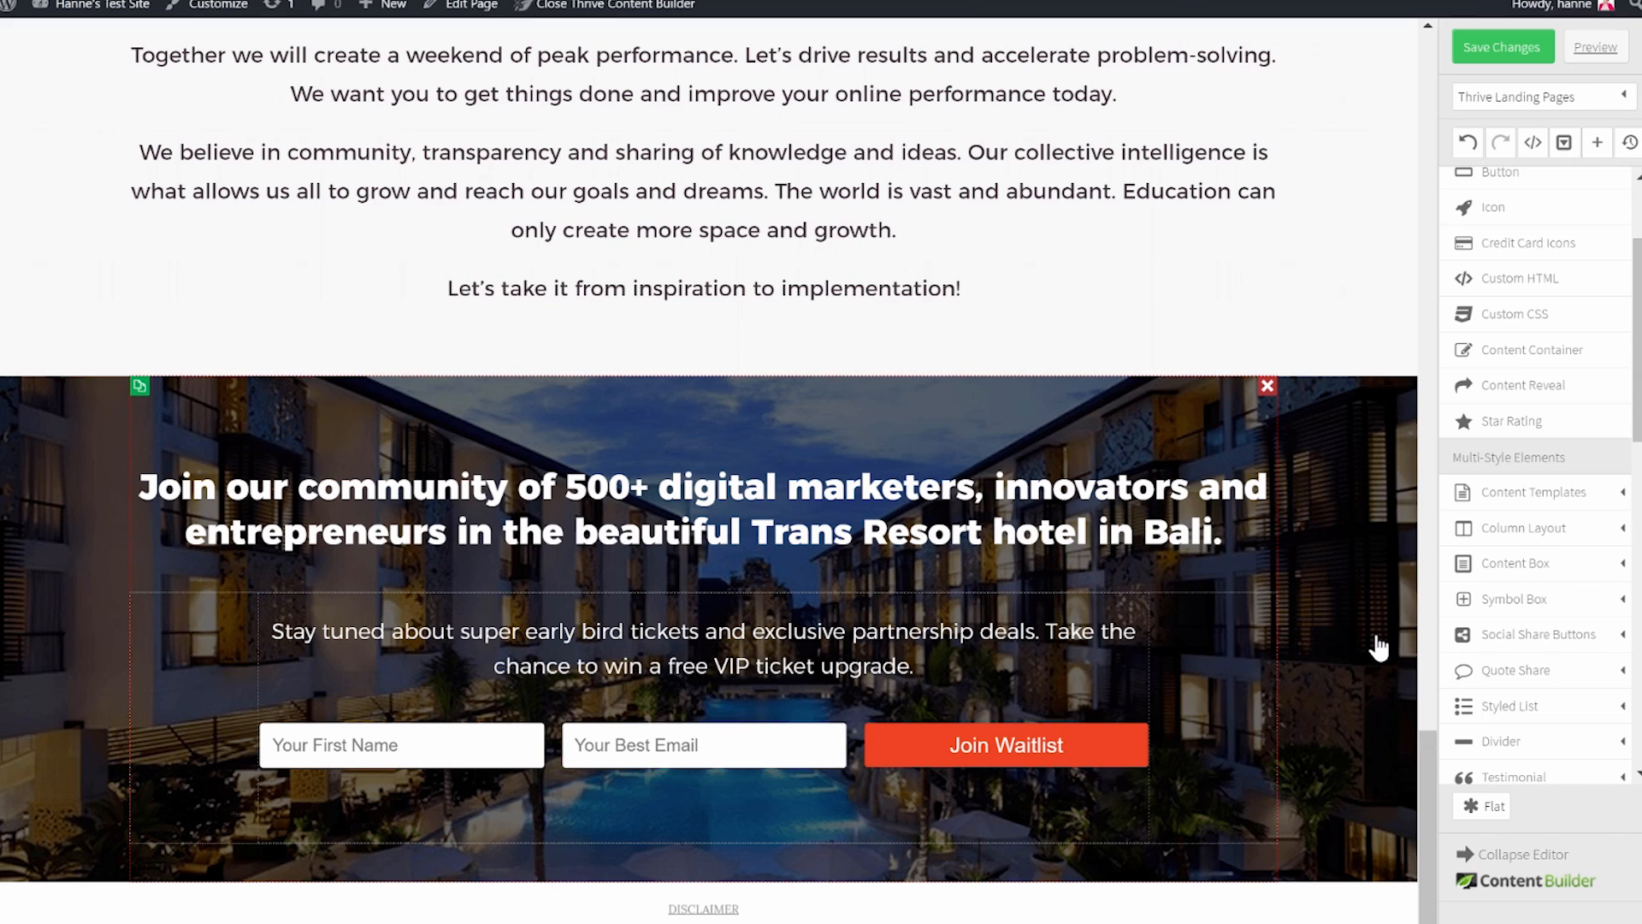
click(69, 439)
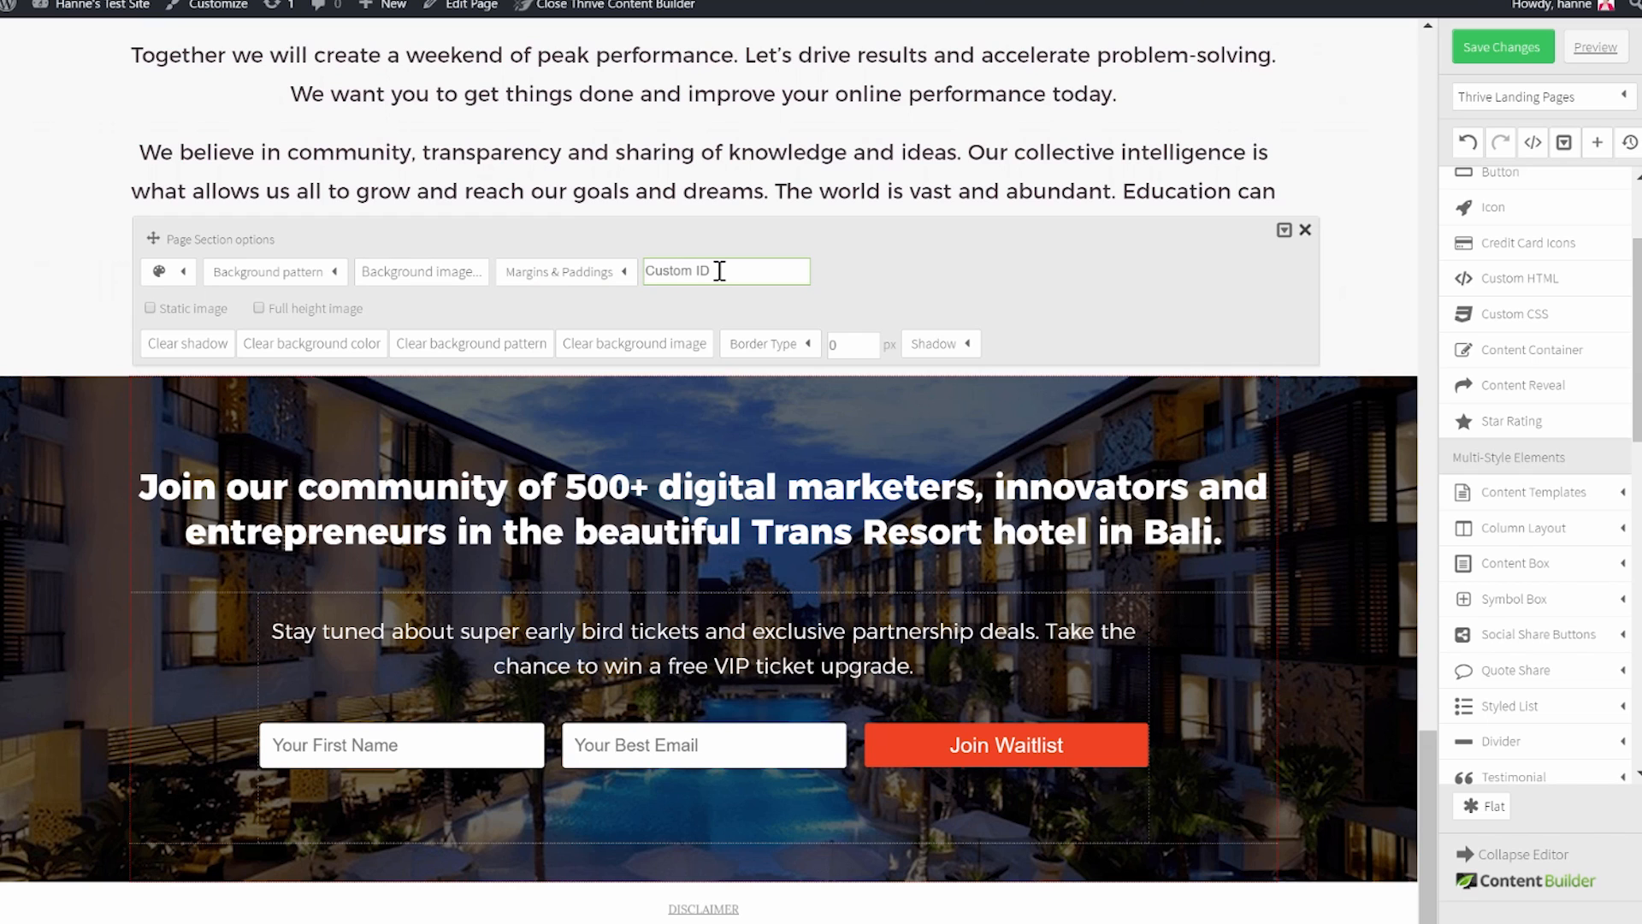
text(join)
click(1306, 232)
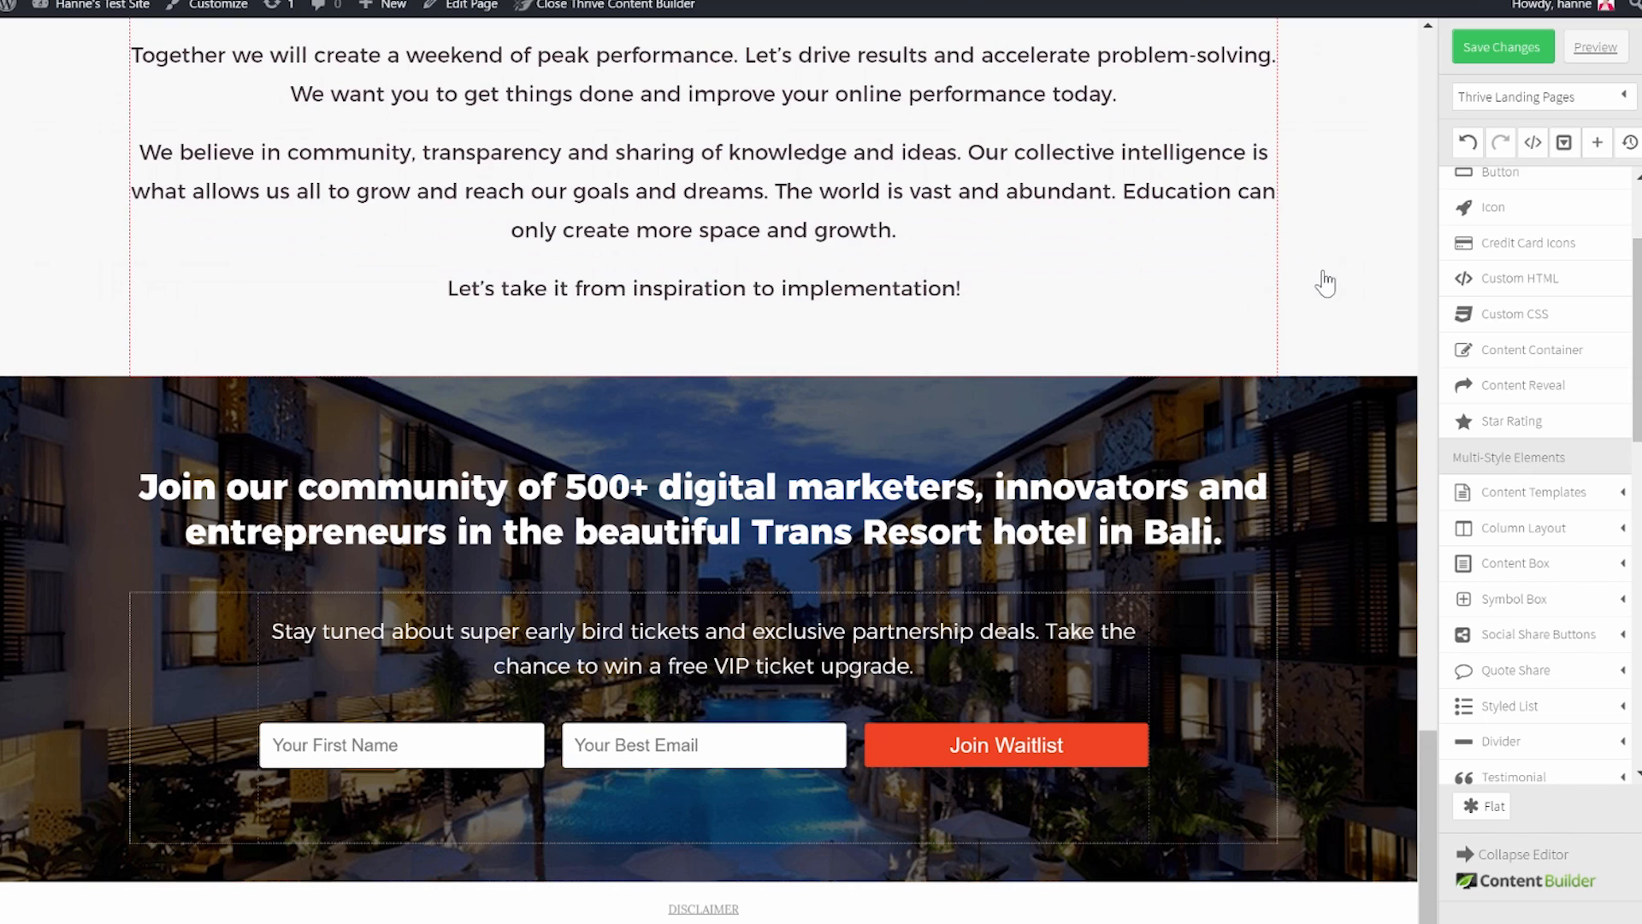
Link the Join Waitinglist button in the page header to #join and save the page changes.
drag(1428, 828, 1438, 97)
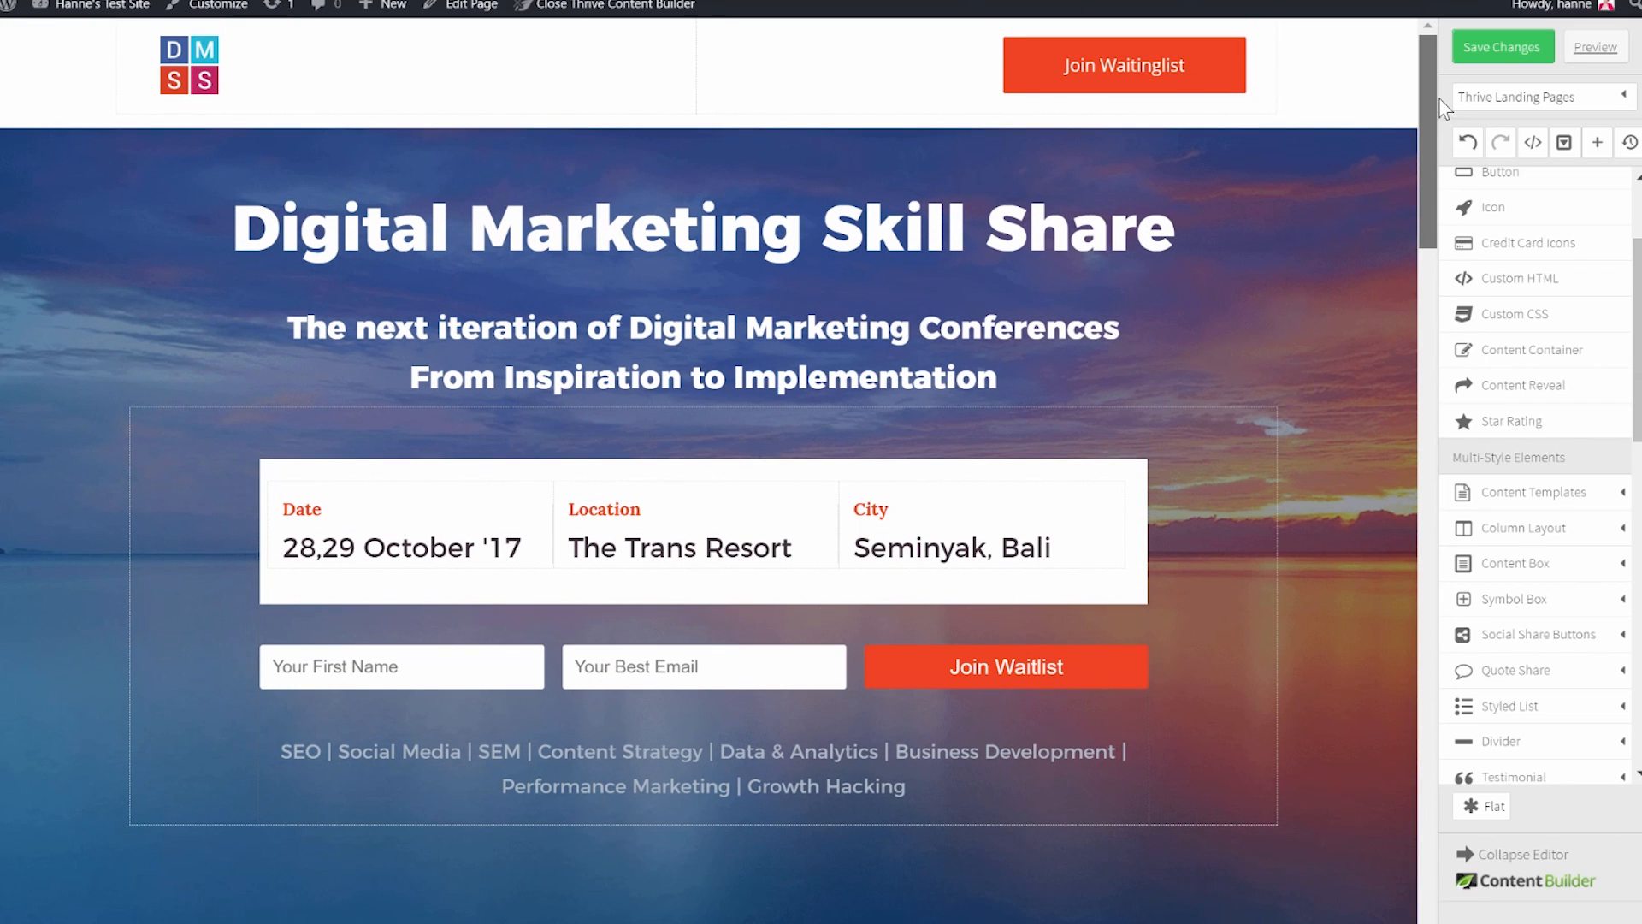
click(1106, 83)
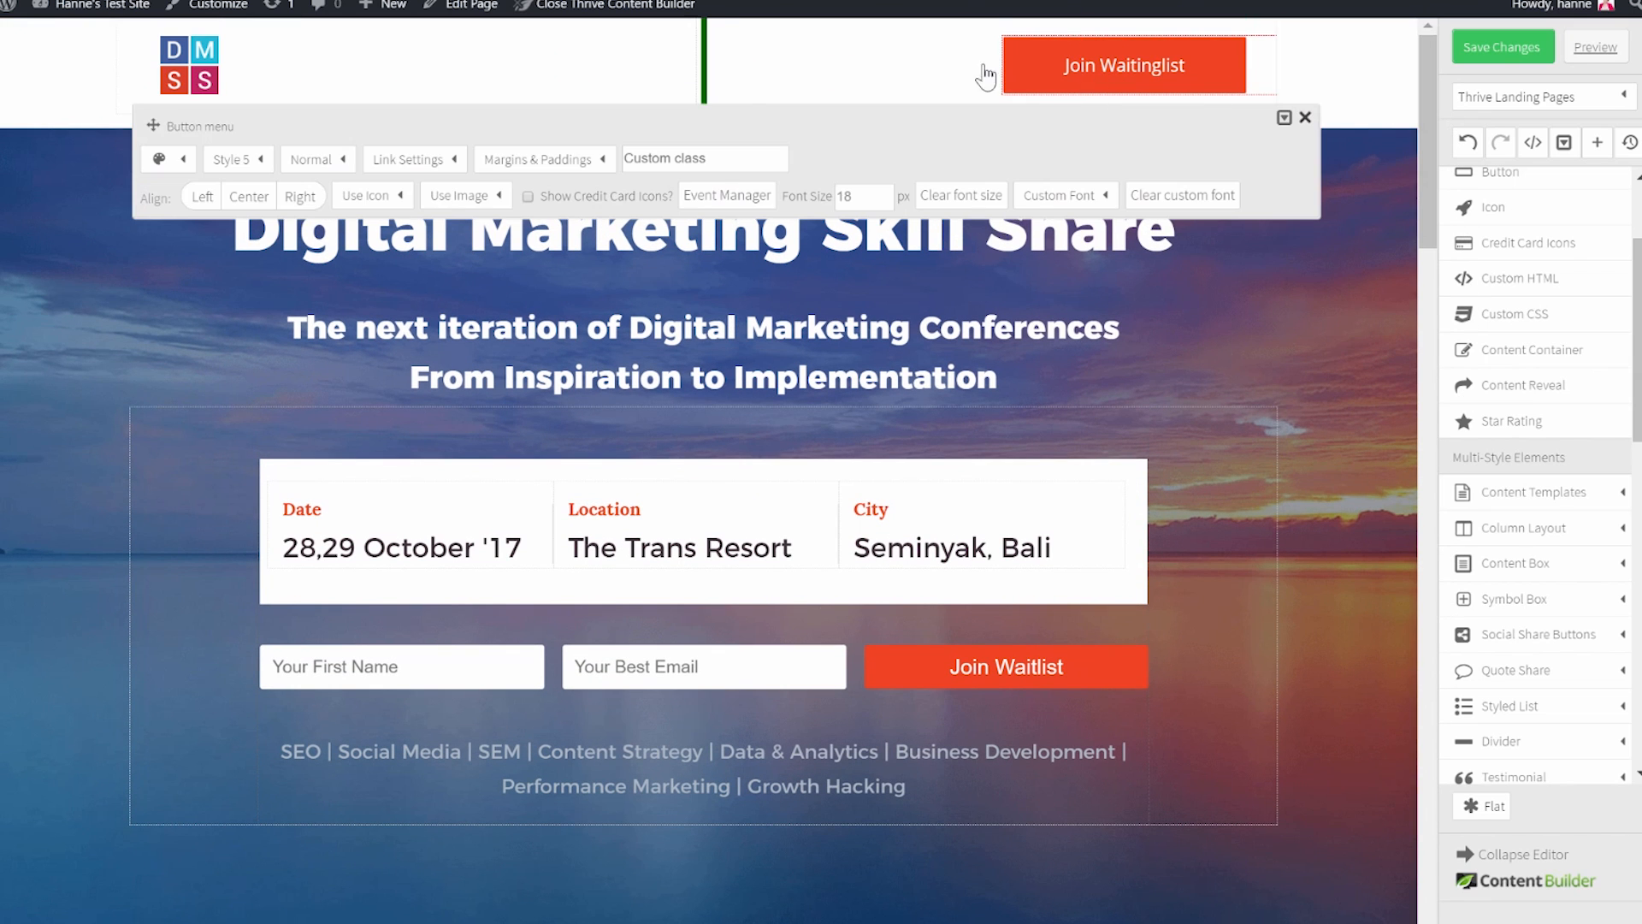
click(422, 163)
click(428, 291)
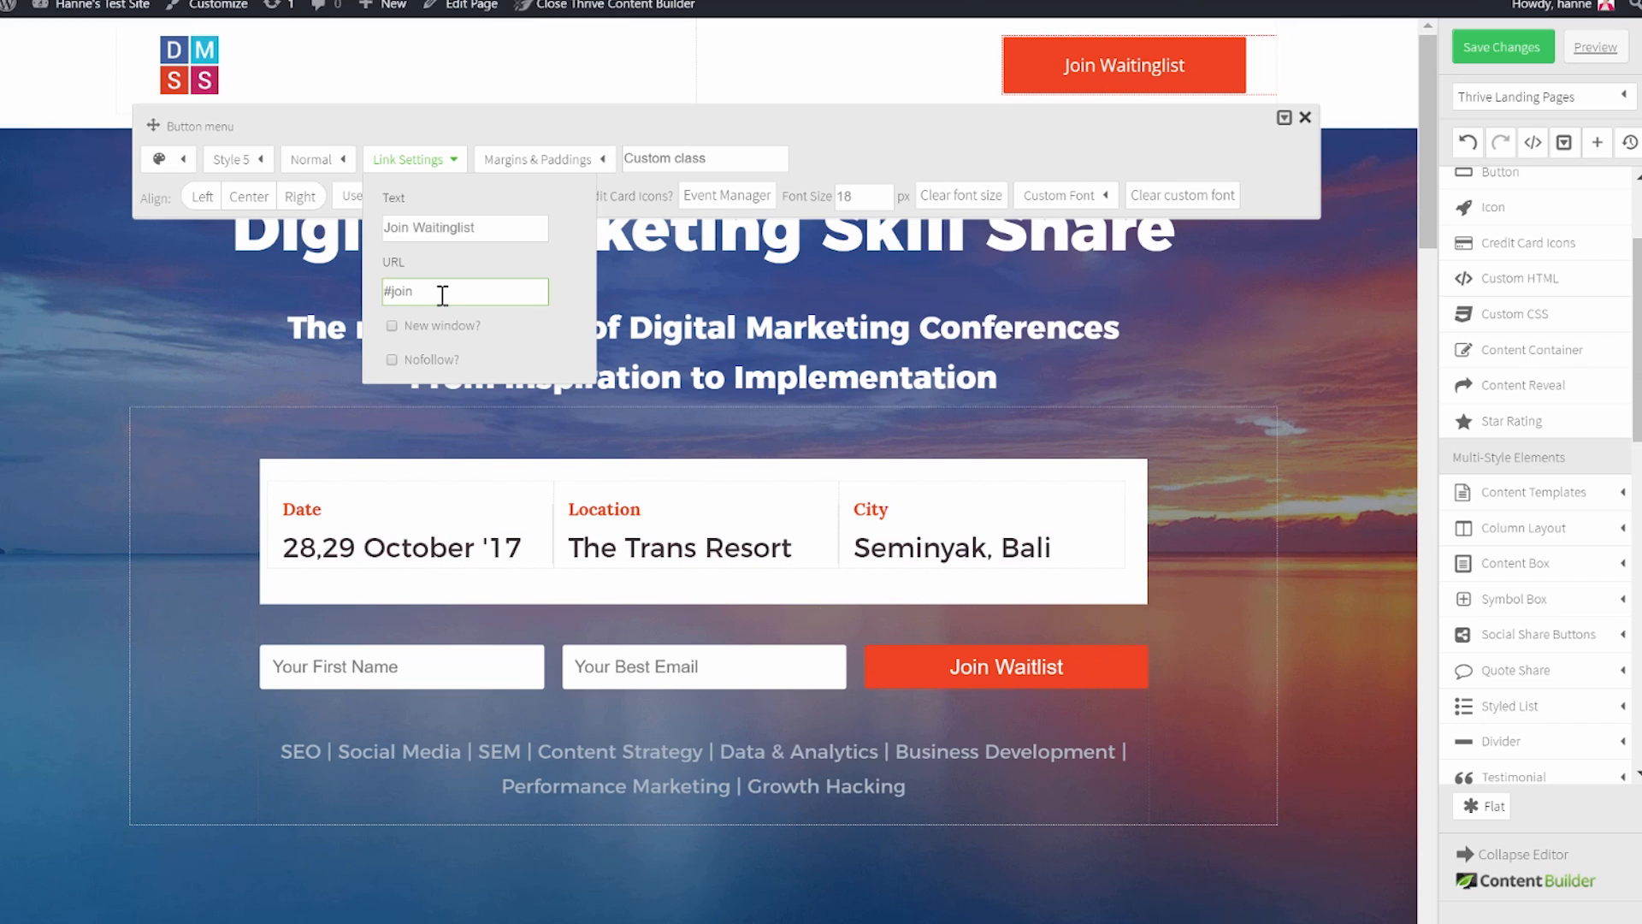
click(1305, 117)
click(1483, 72)
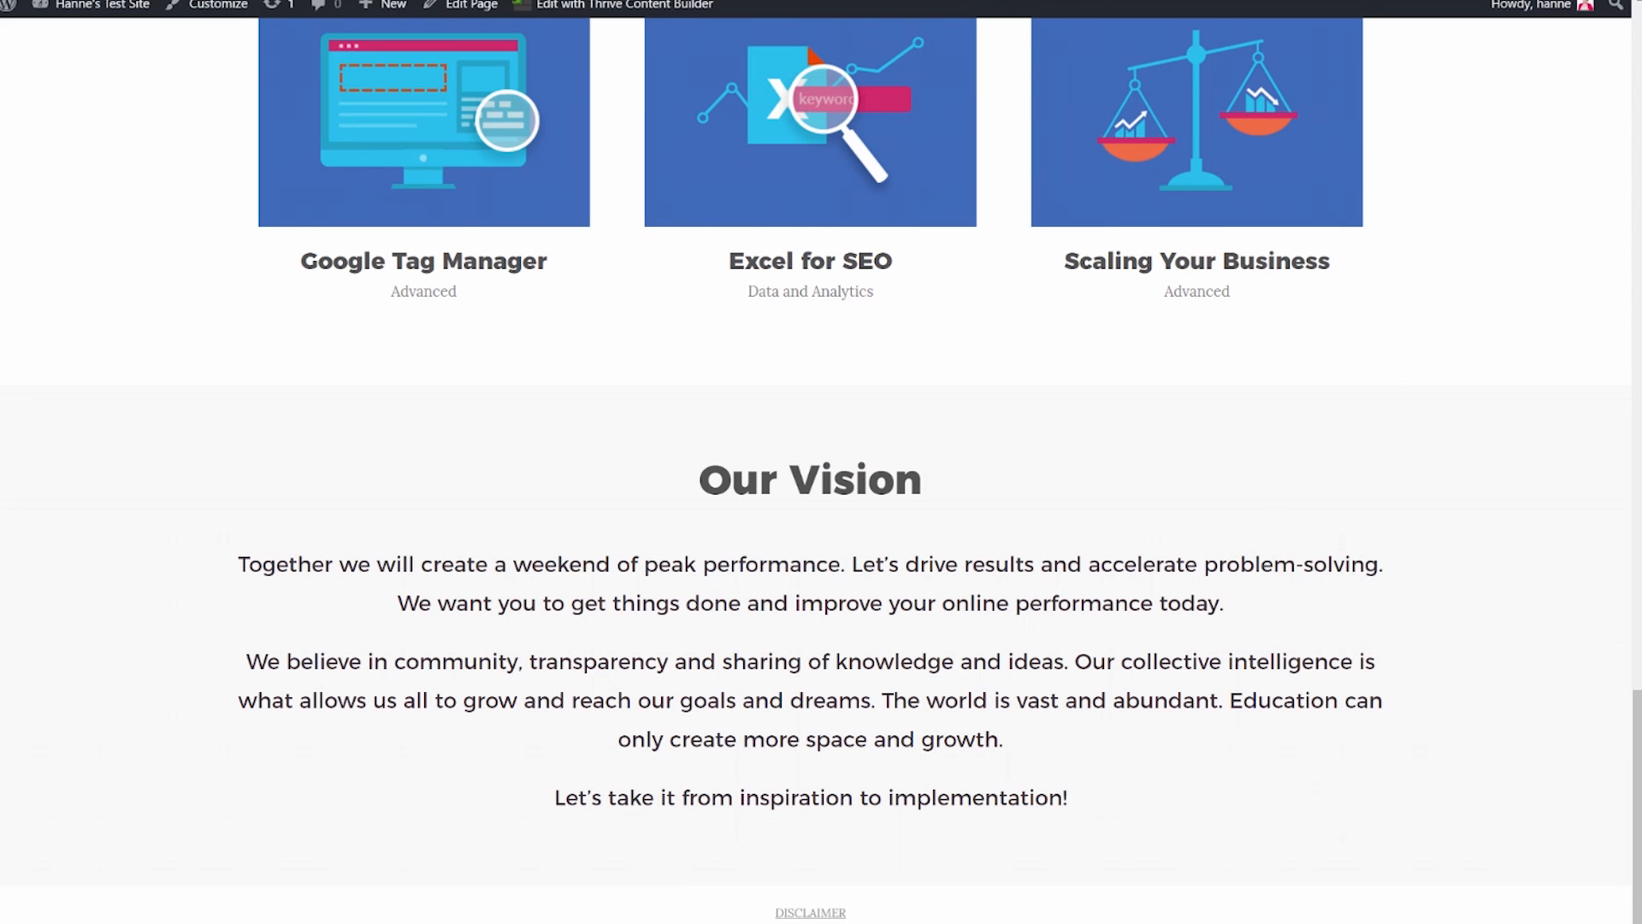
Test the Join Waitinglist button in the header of the previewed landing page.
drag(1634, 752, 1634, 77)
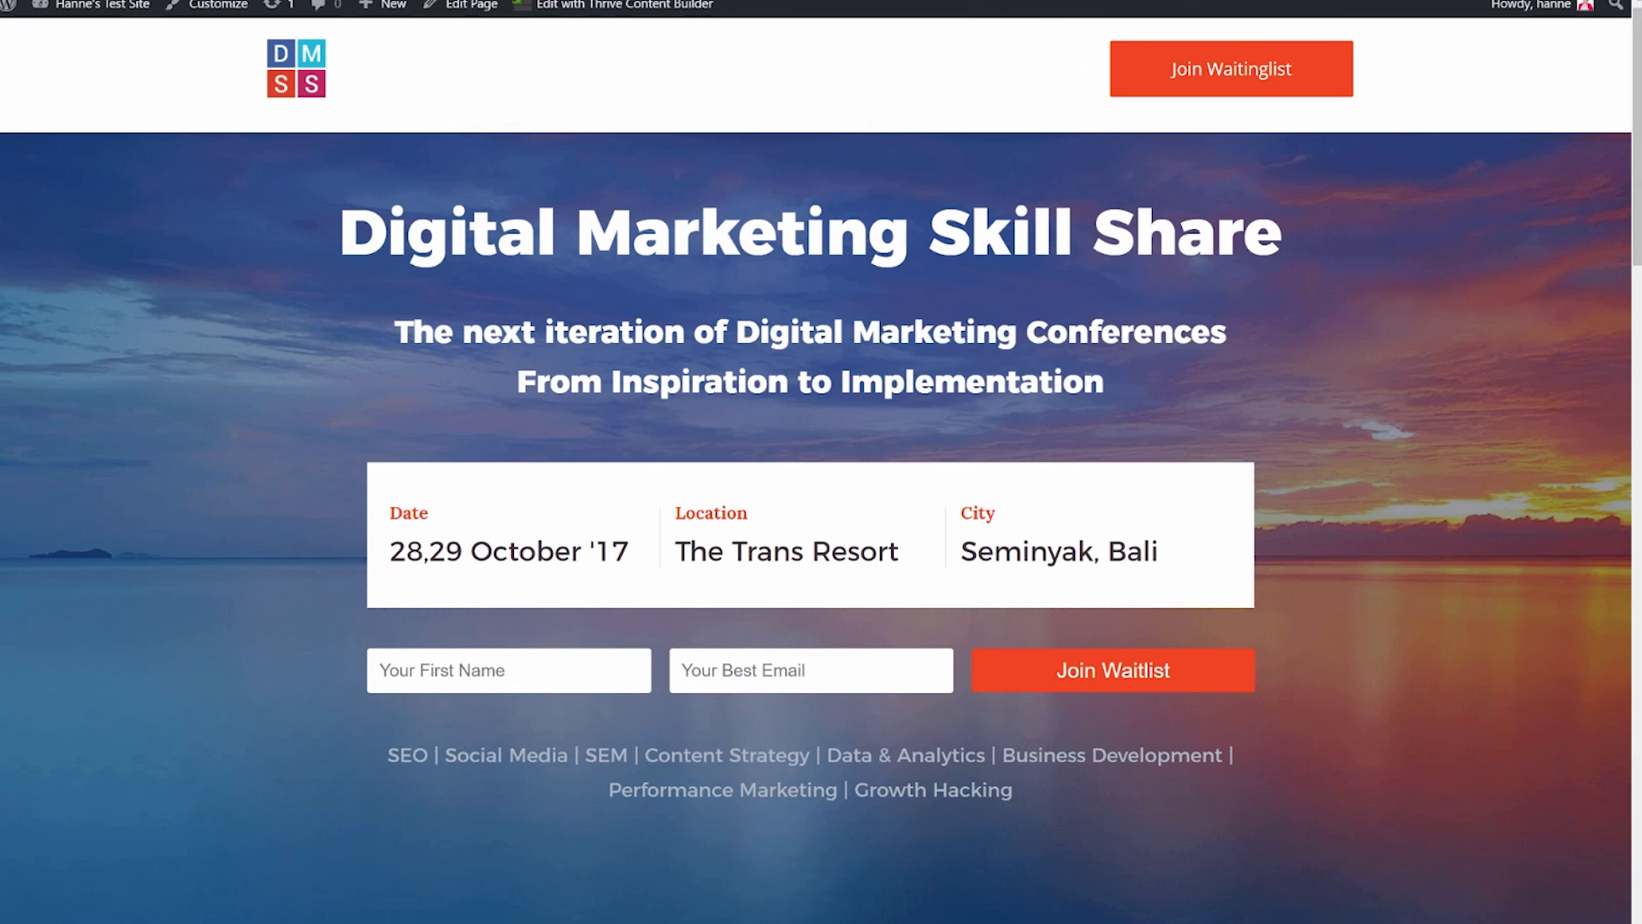
click(1229, 83)
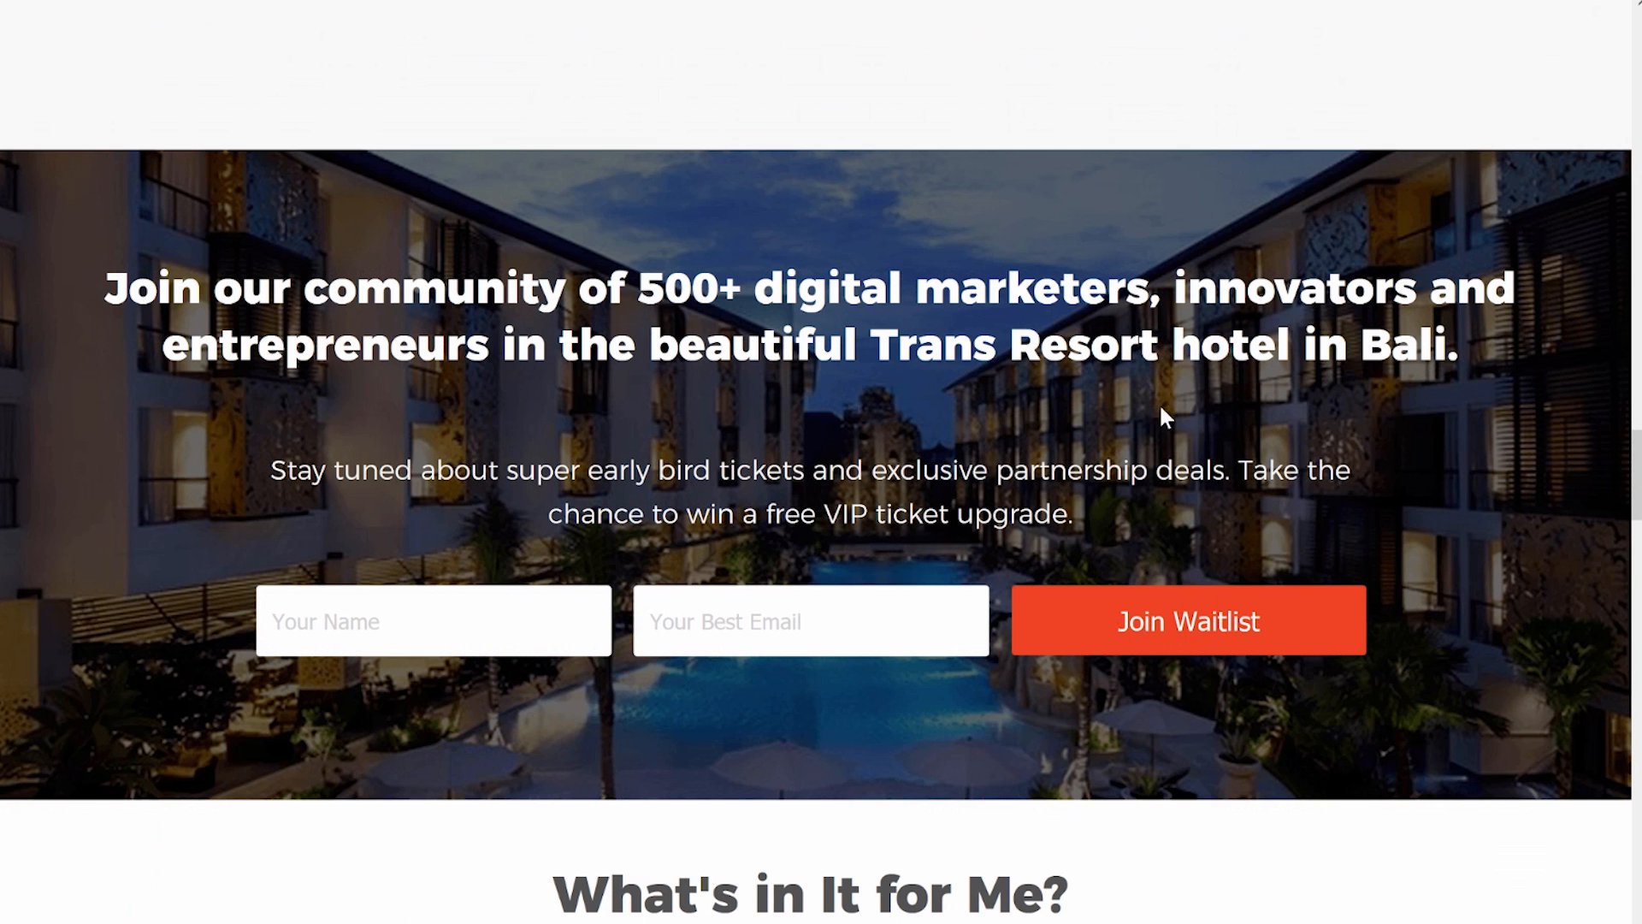
Examine the layout and text of the "What's in It for Me?" section on the original landing page.
scroll(1165, 417, down, 9)
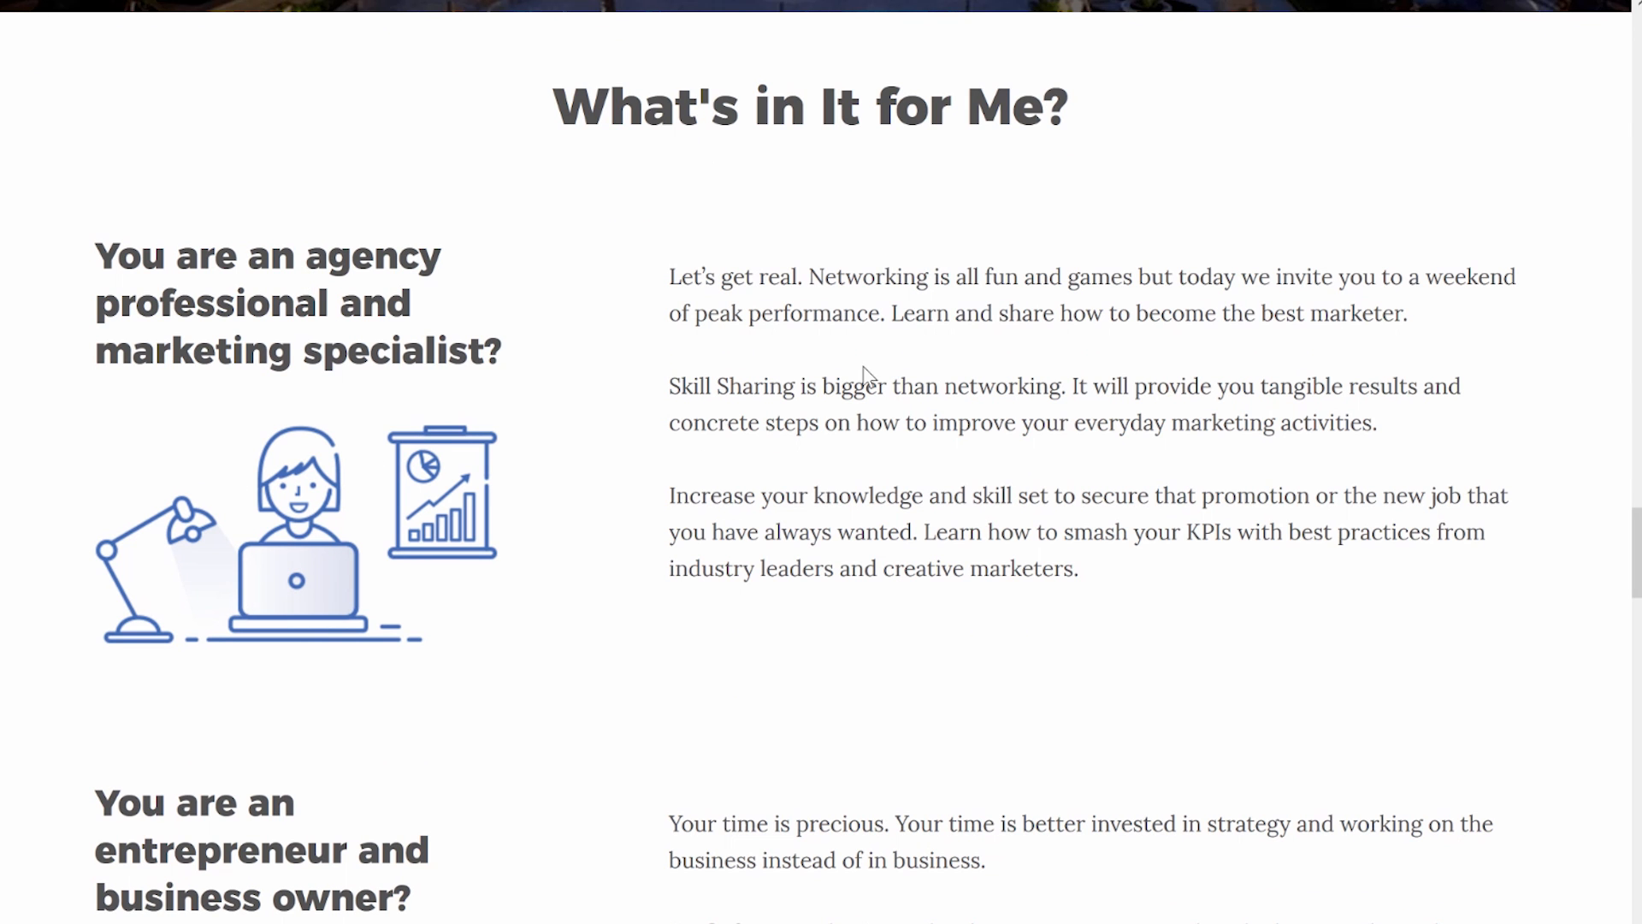
scroll(1040, 569, down, 1)
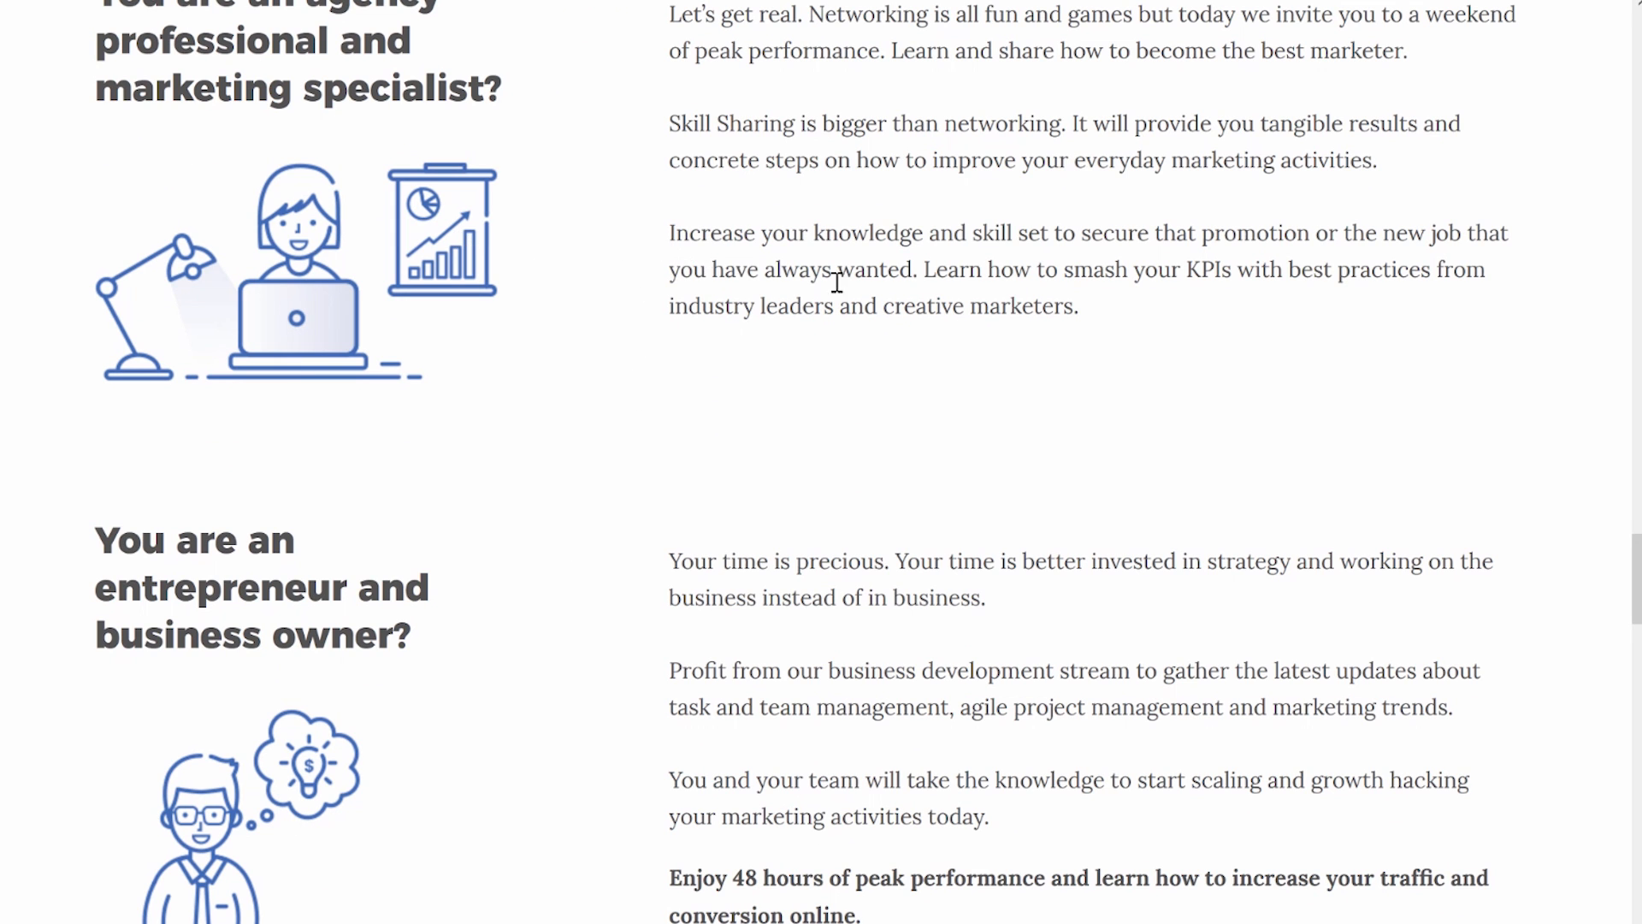
scroll(910, 323, up, 4)
scroll(912, 329, down, 6)
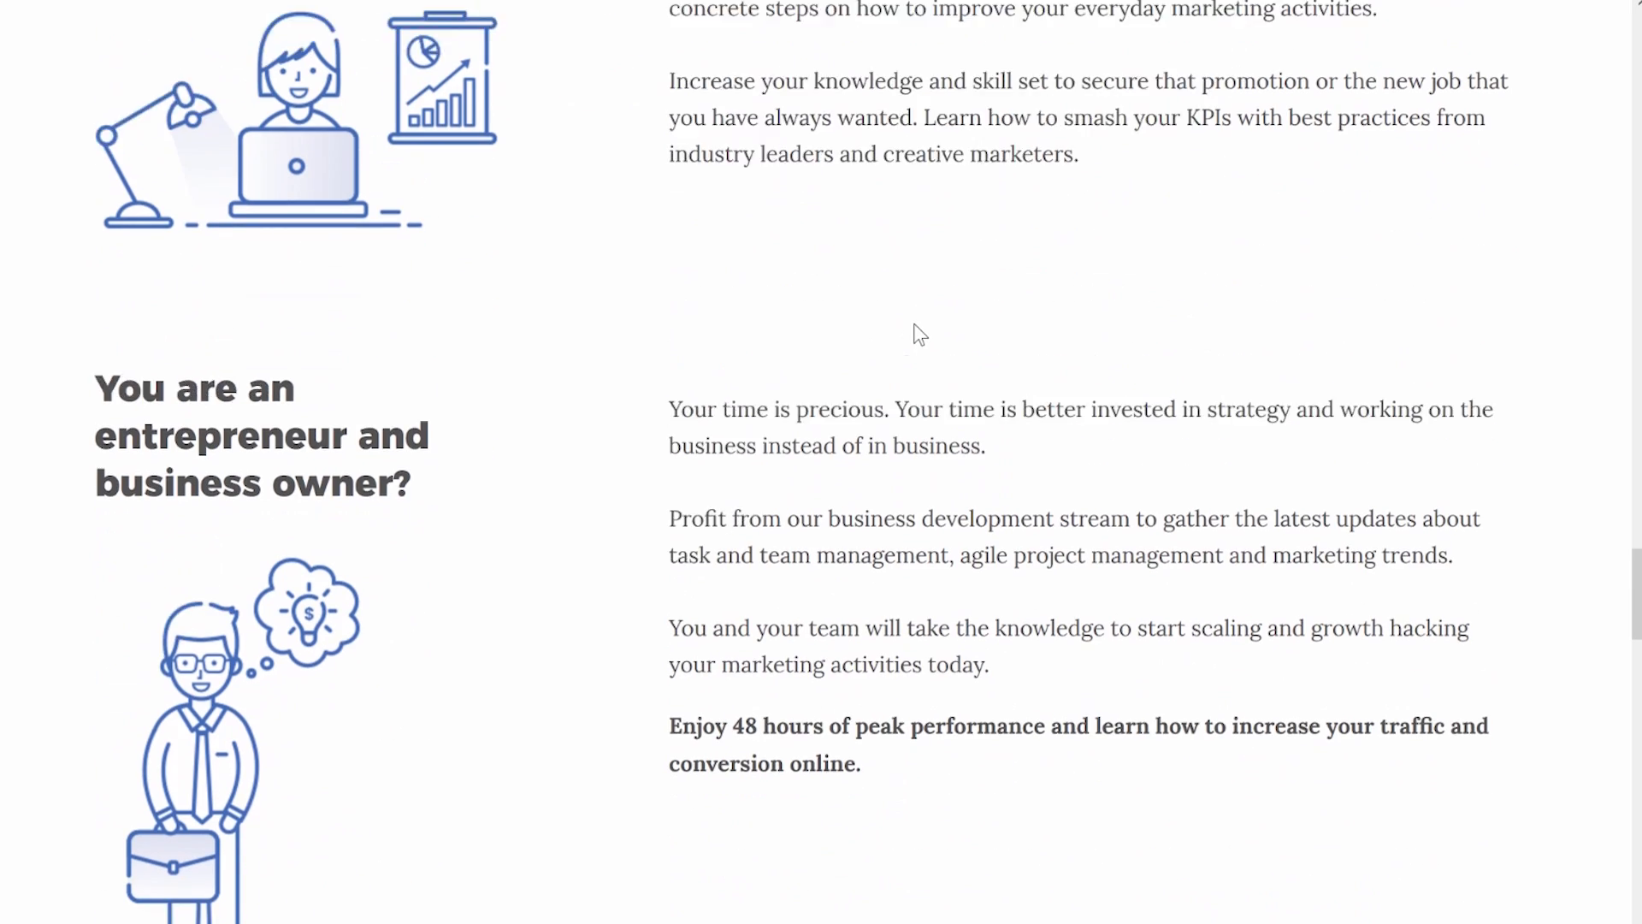
scroll(919, 334, down, 4)
scroll(919, 333, up, 10)
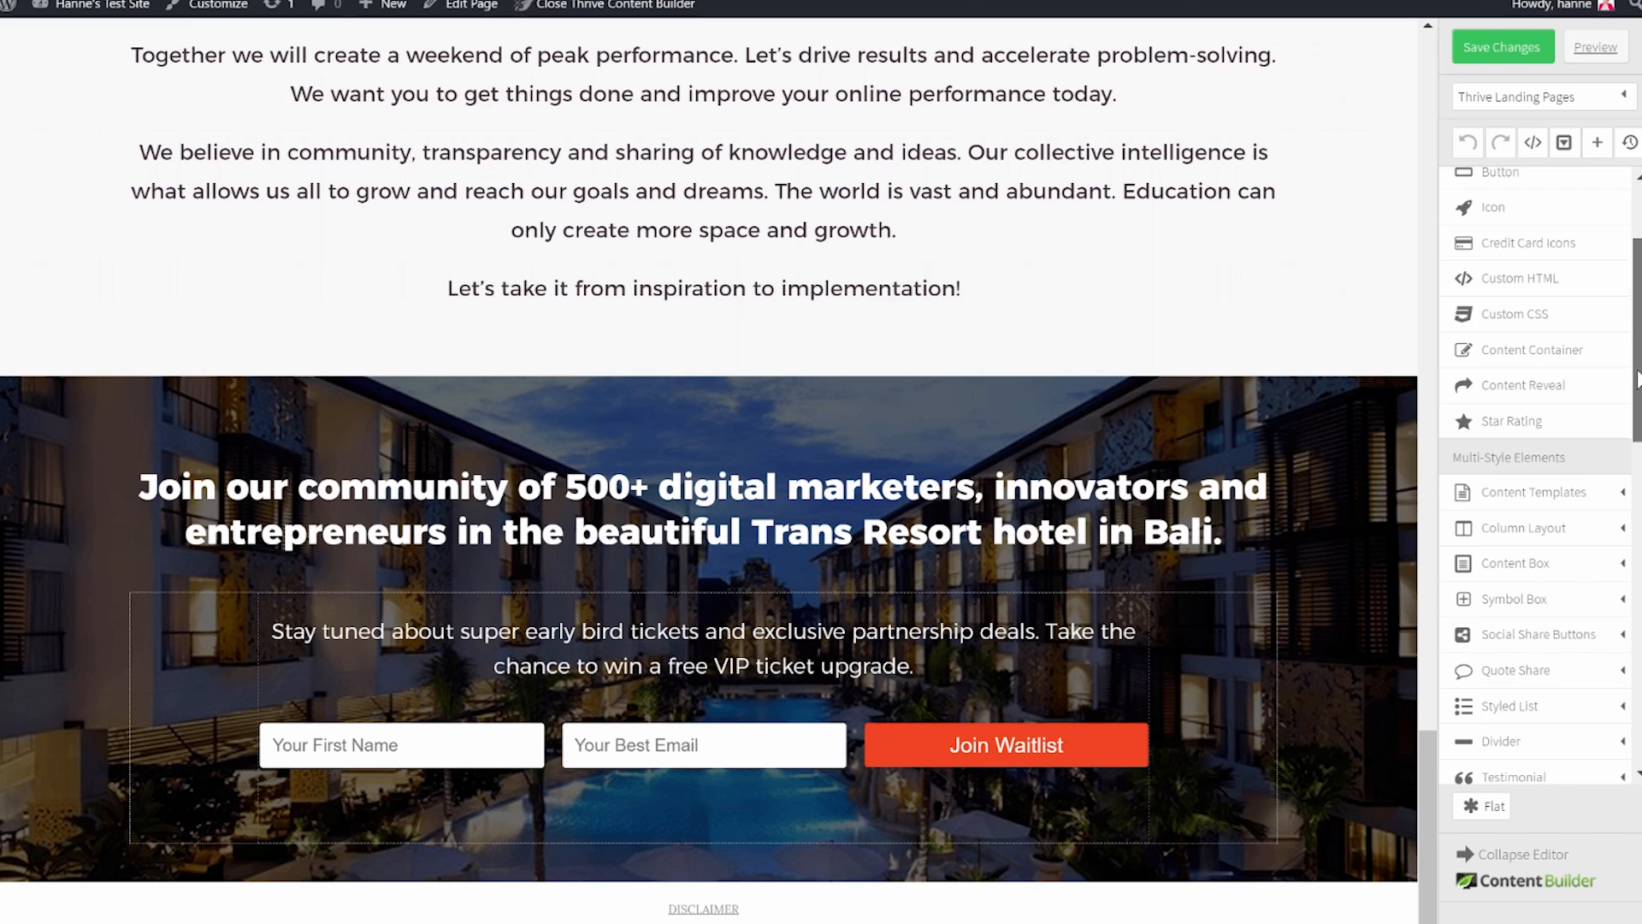
Add a page section below the hotel photo section and set its background colour to white, rgba(255,255,255,1).
scroll(1518, 650, down, 5)
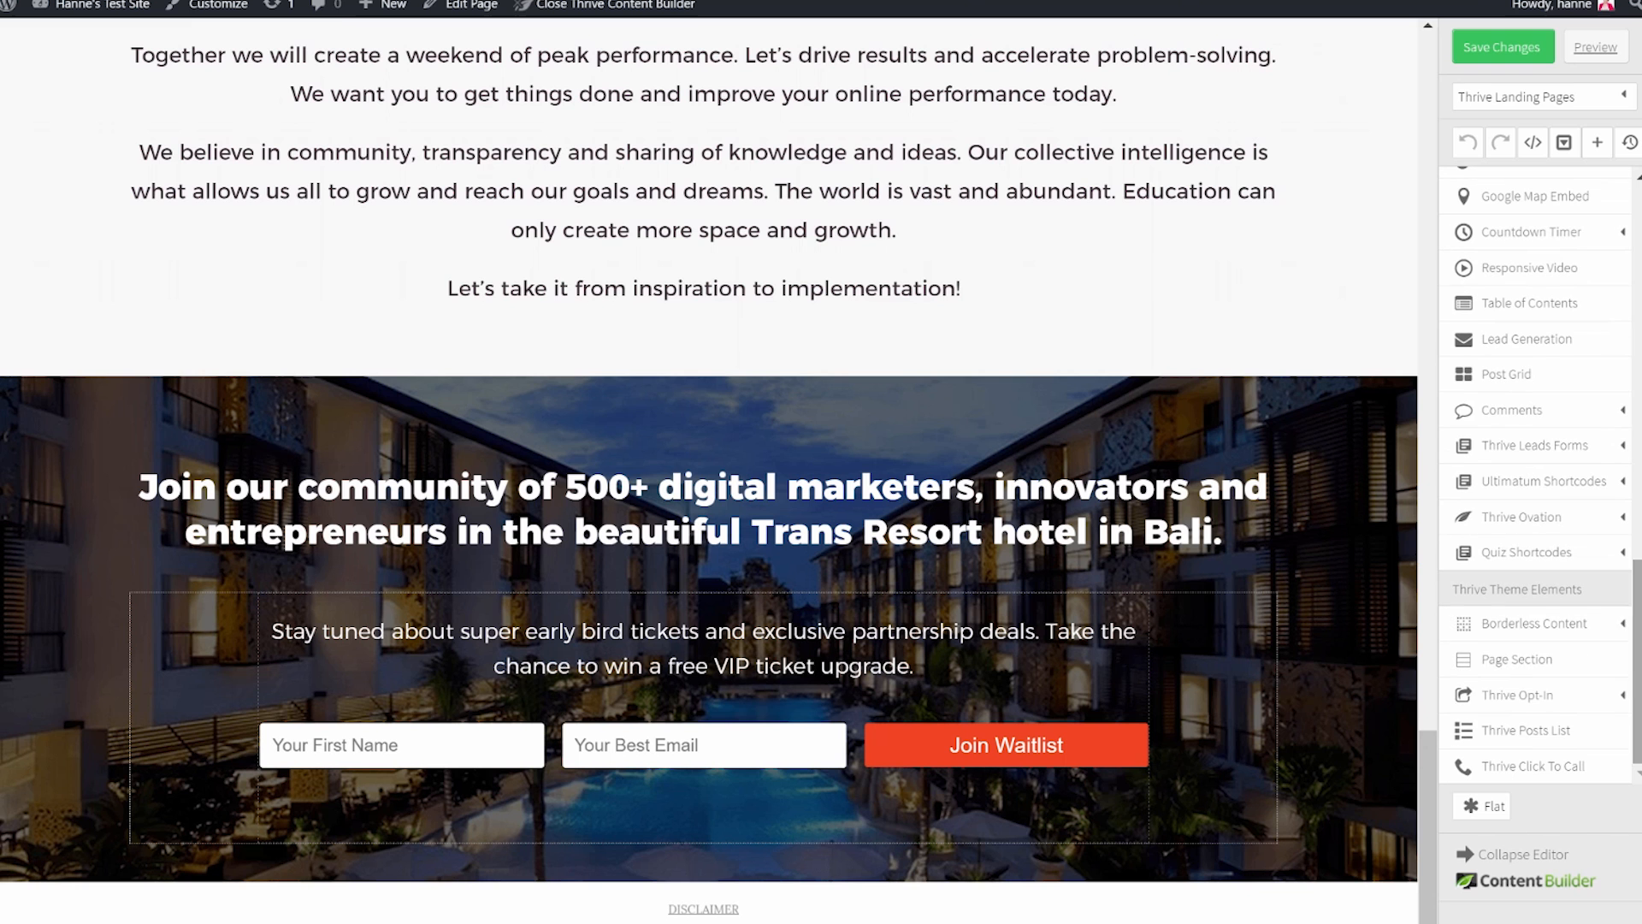
drag(1518, 650, 483, 912)
scroll(575, 807, down, 2)
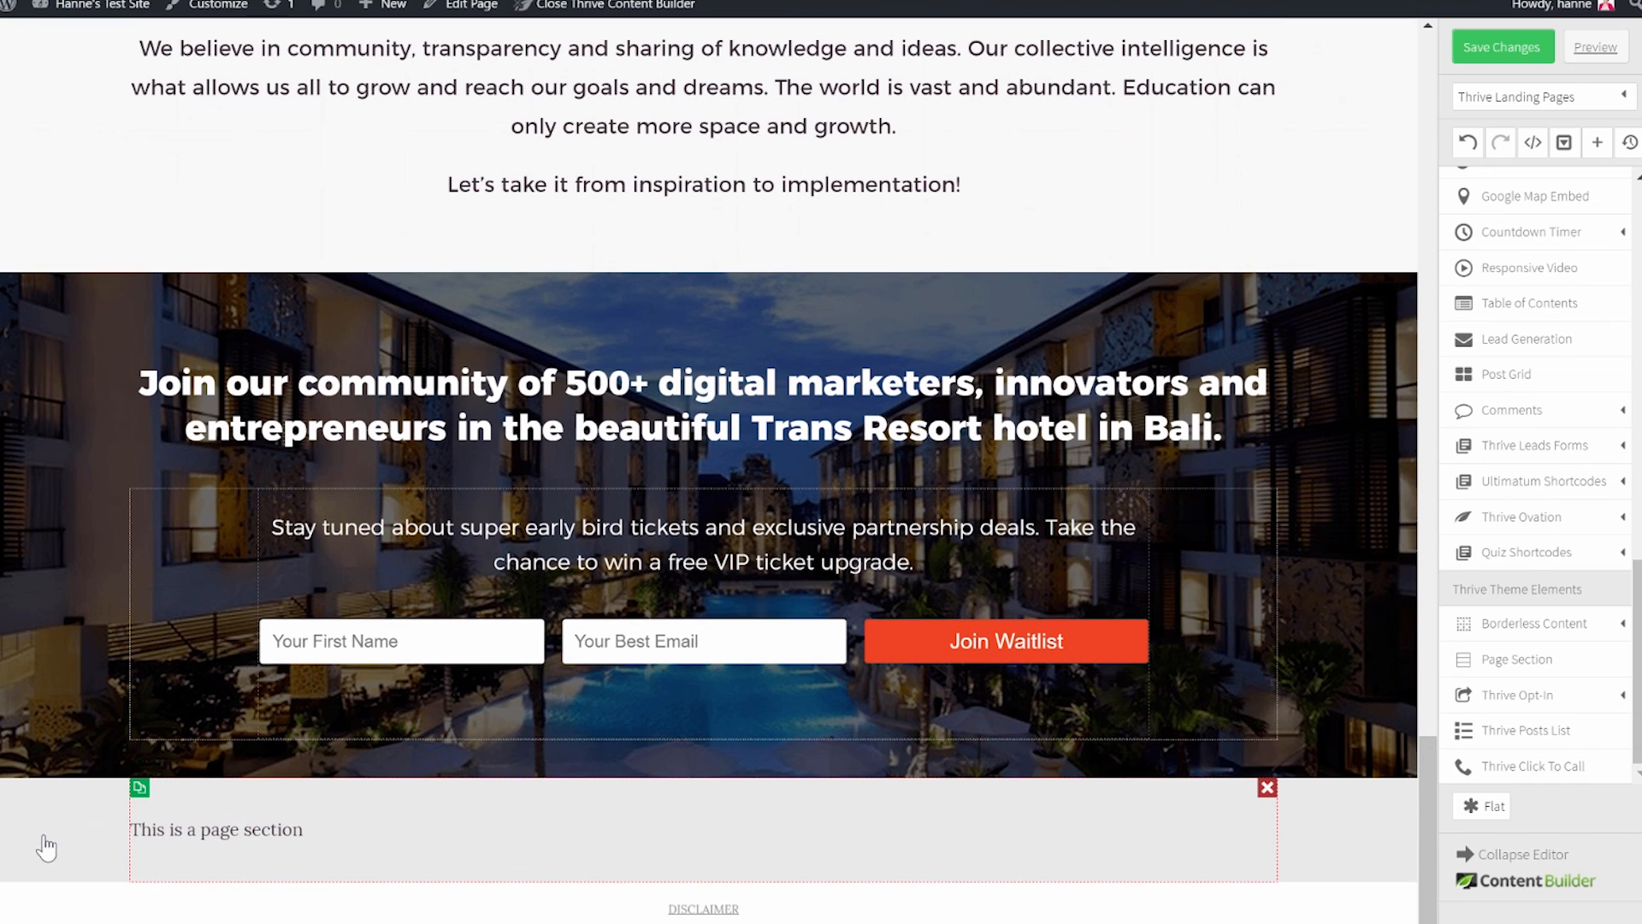
click(54, 824)
click(178, 674)
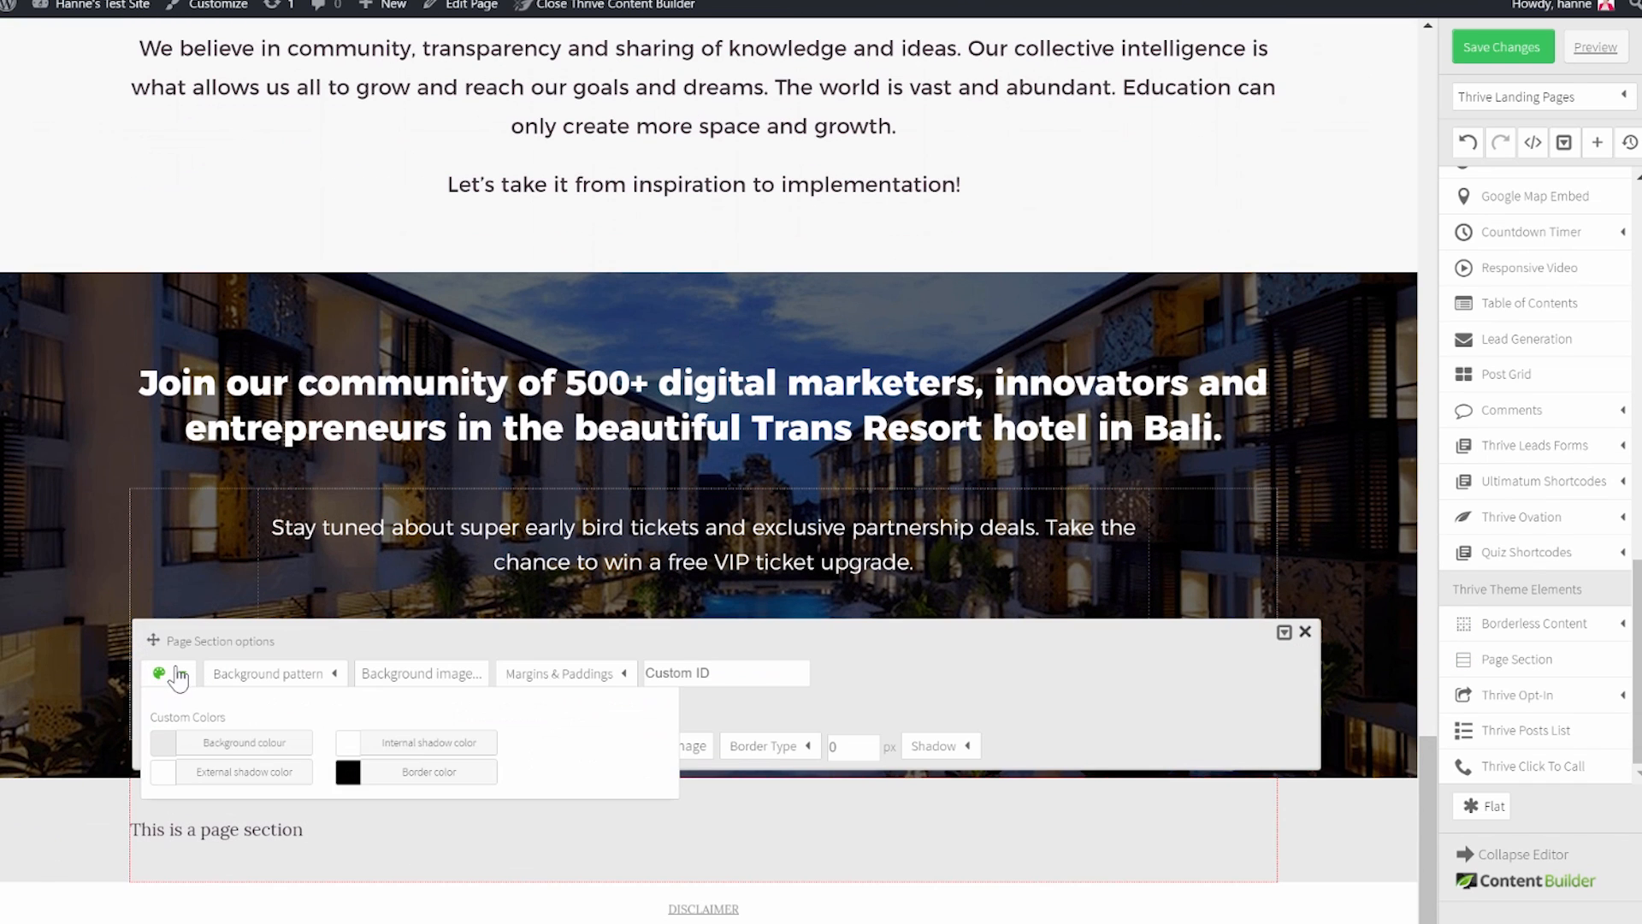
click(231, 753)
click(596, 606)
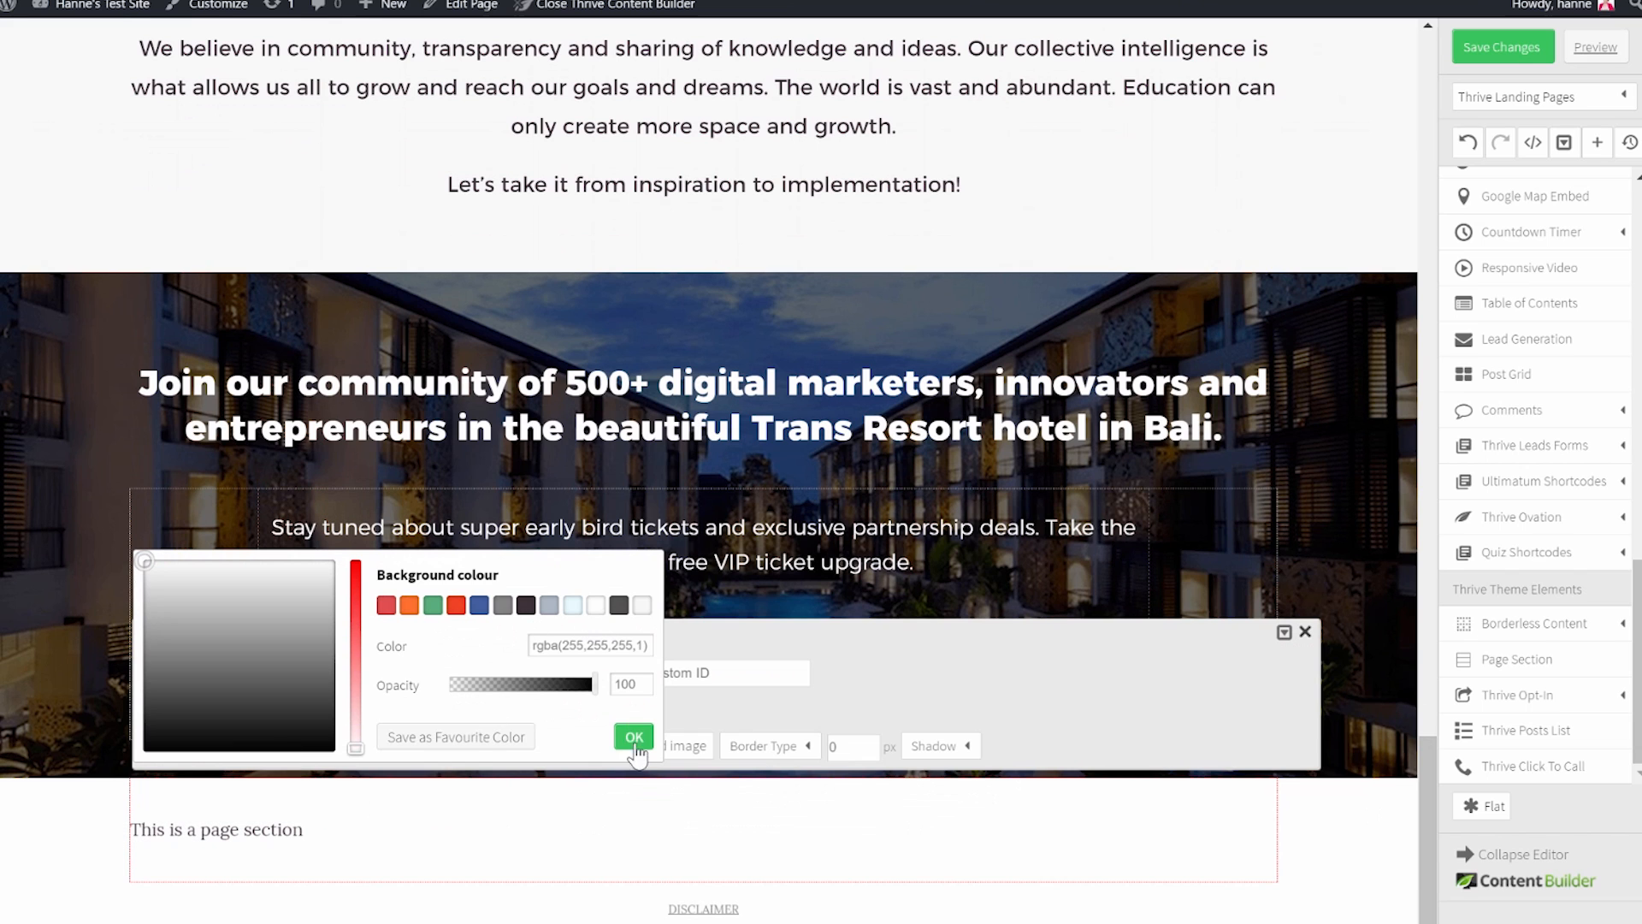
click(633, 737)
click(327, 848)
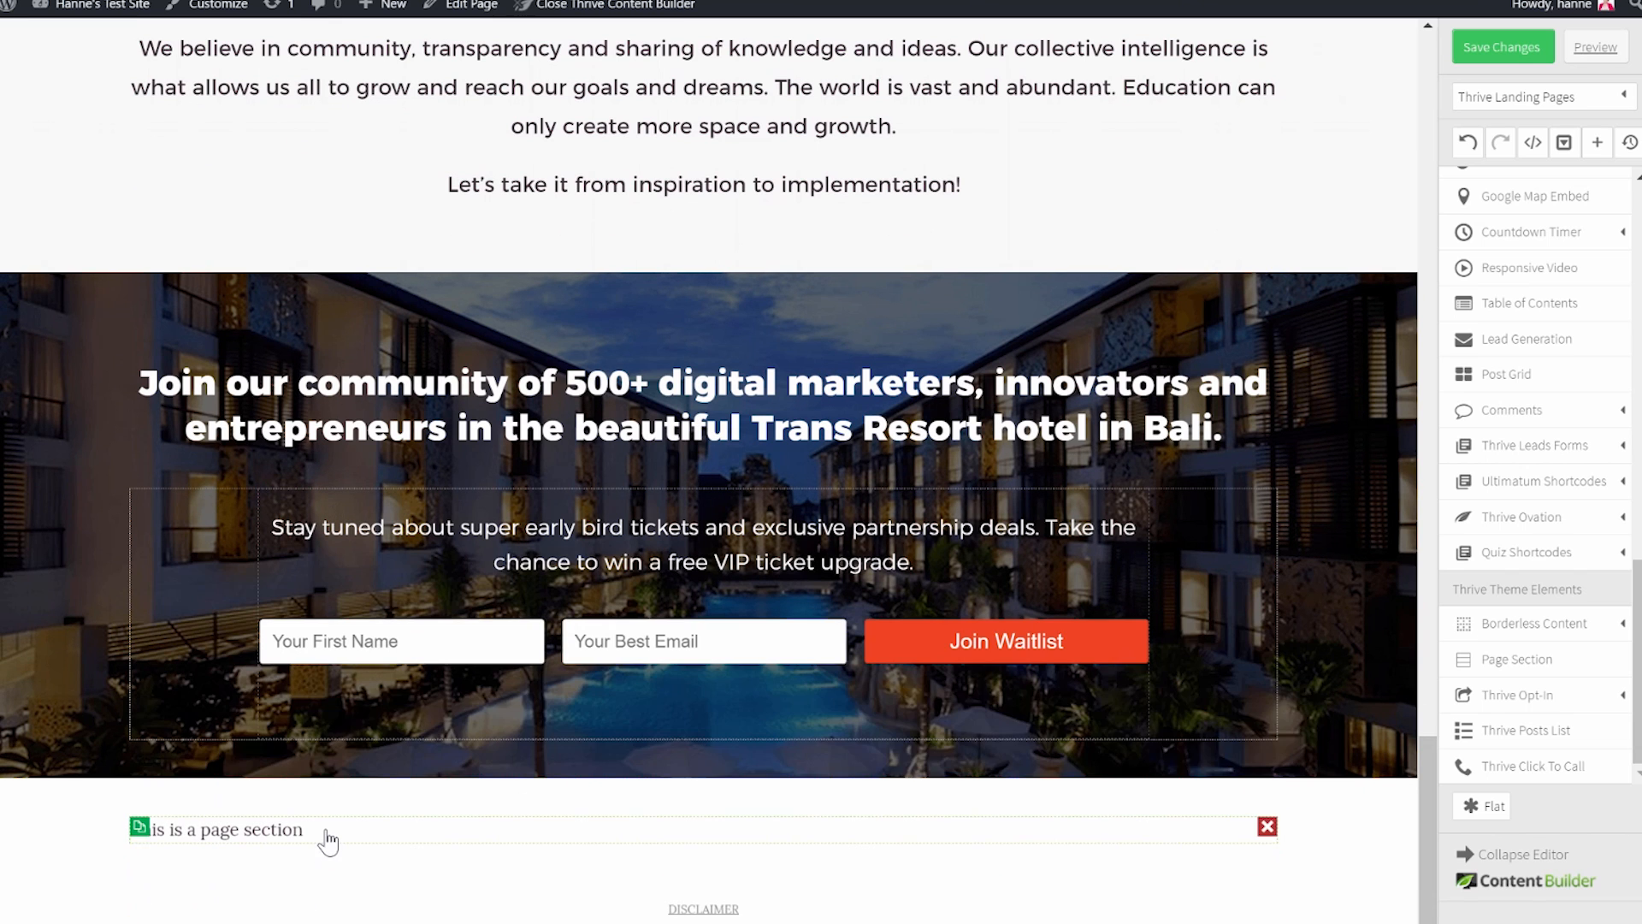
Turn the new section's placeholder text into a centred Heading 2 reading "What's in It for Me?".
click(328, 842)
click(902, 749)
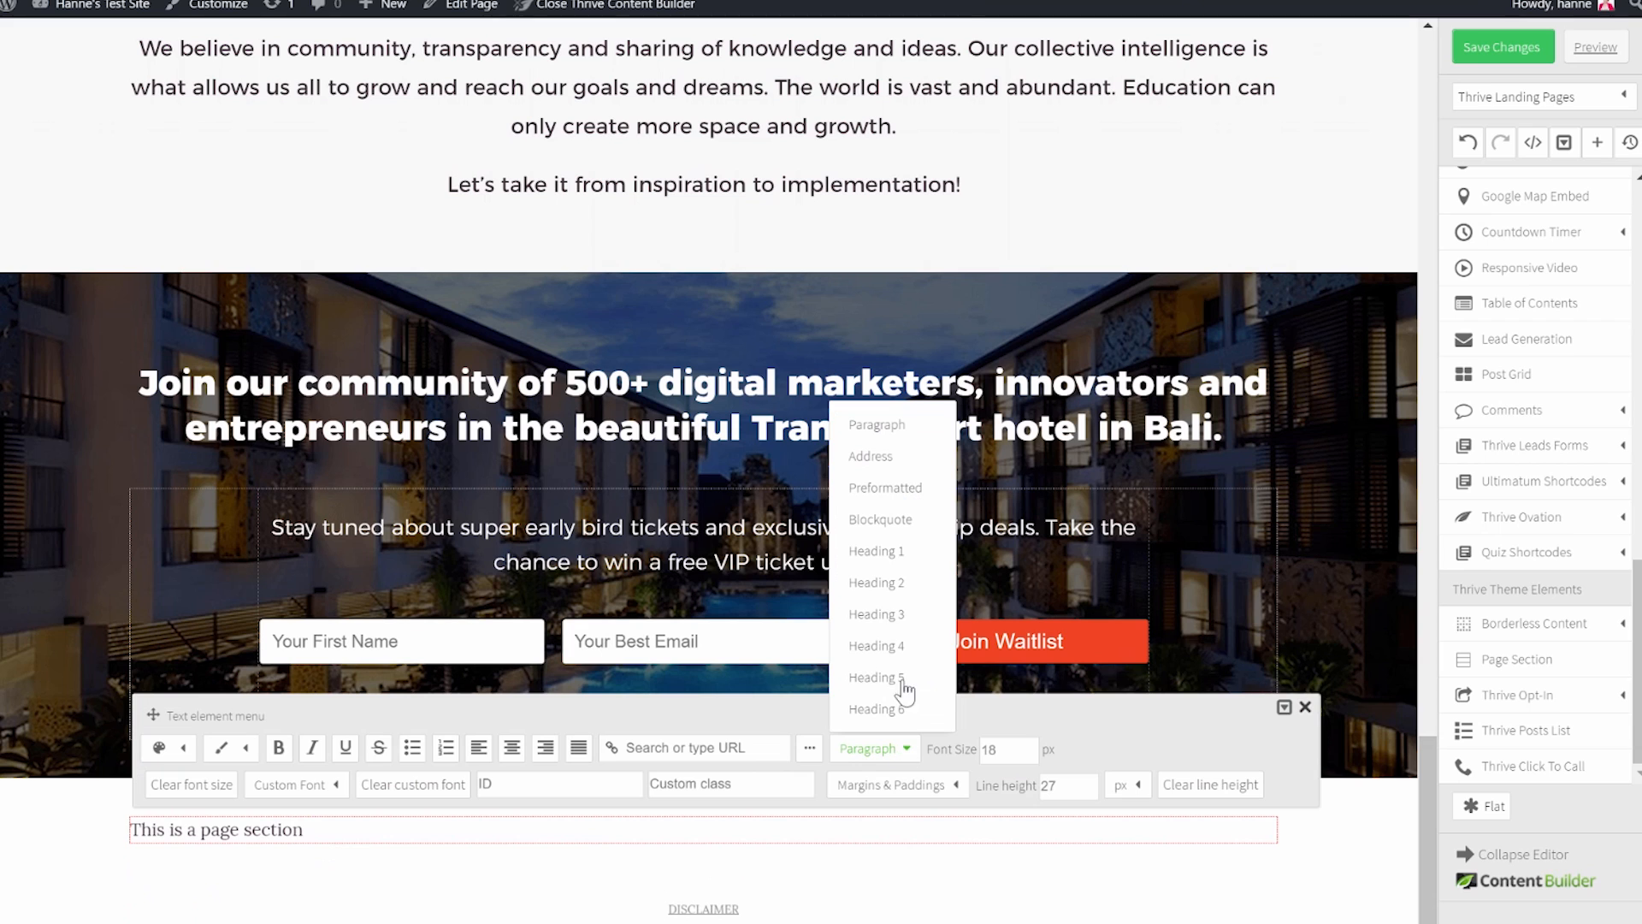
click(889, 586)
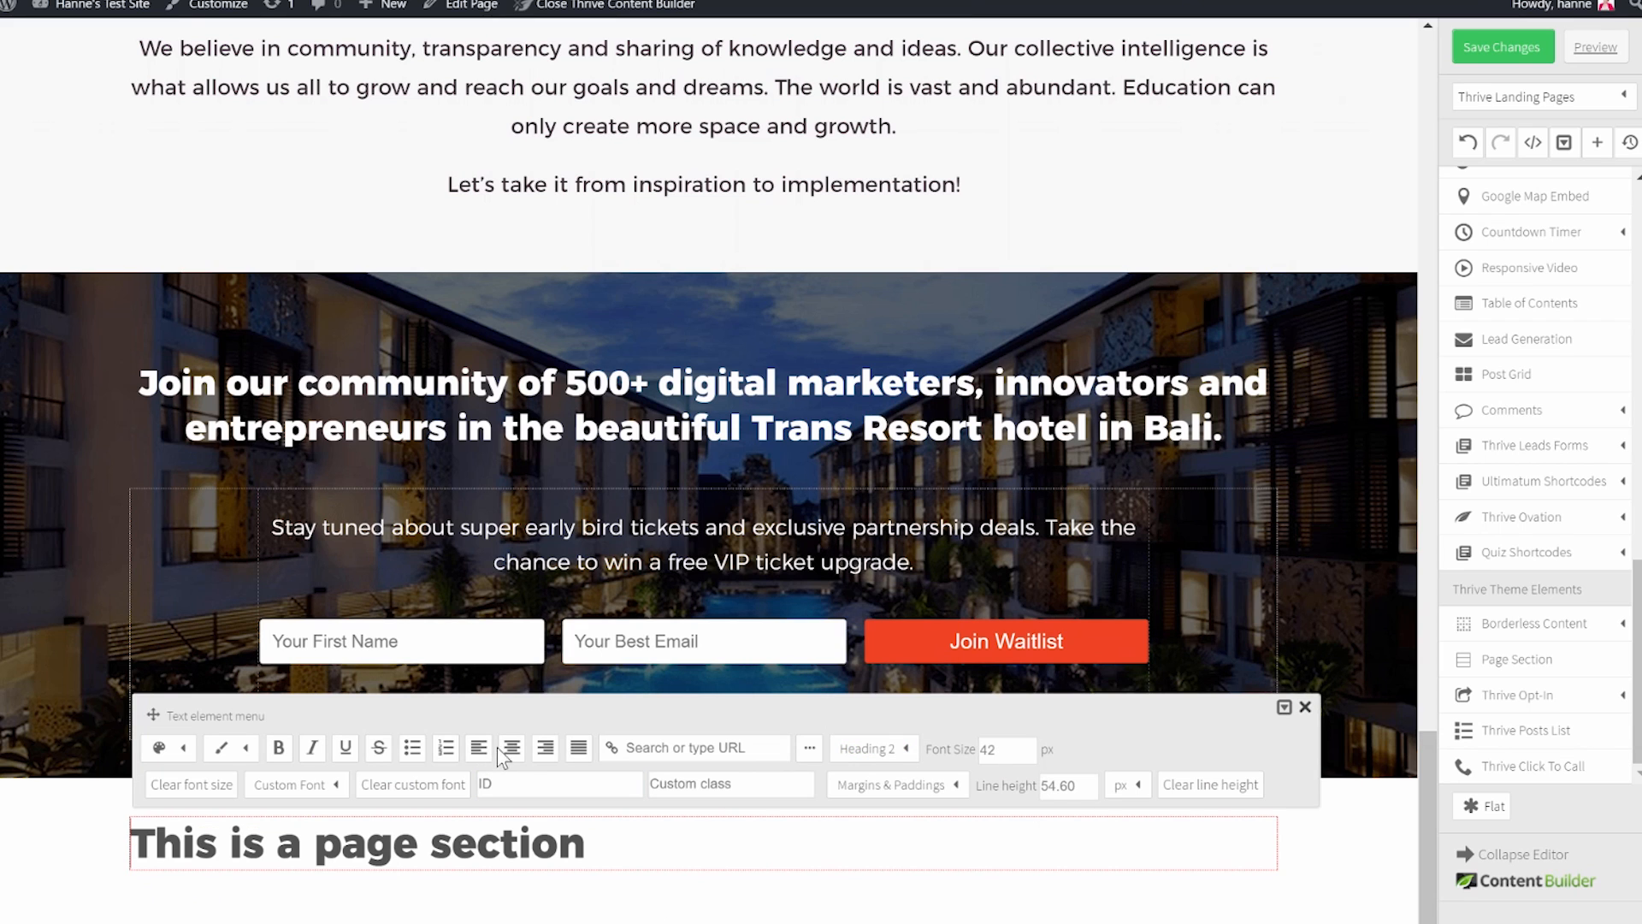
click(509, 748)
Set the "What's in It for Me?" heading's top margin to 50 px and bottom margin to 40 px.
click(954, 785)
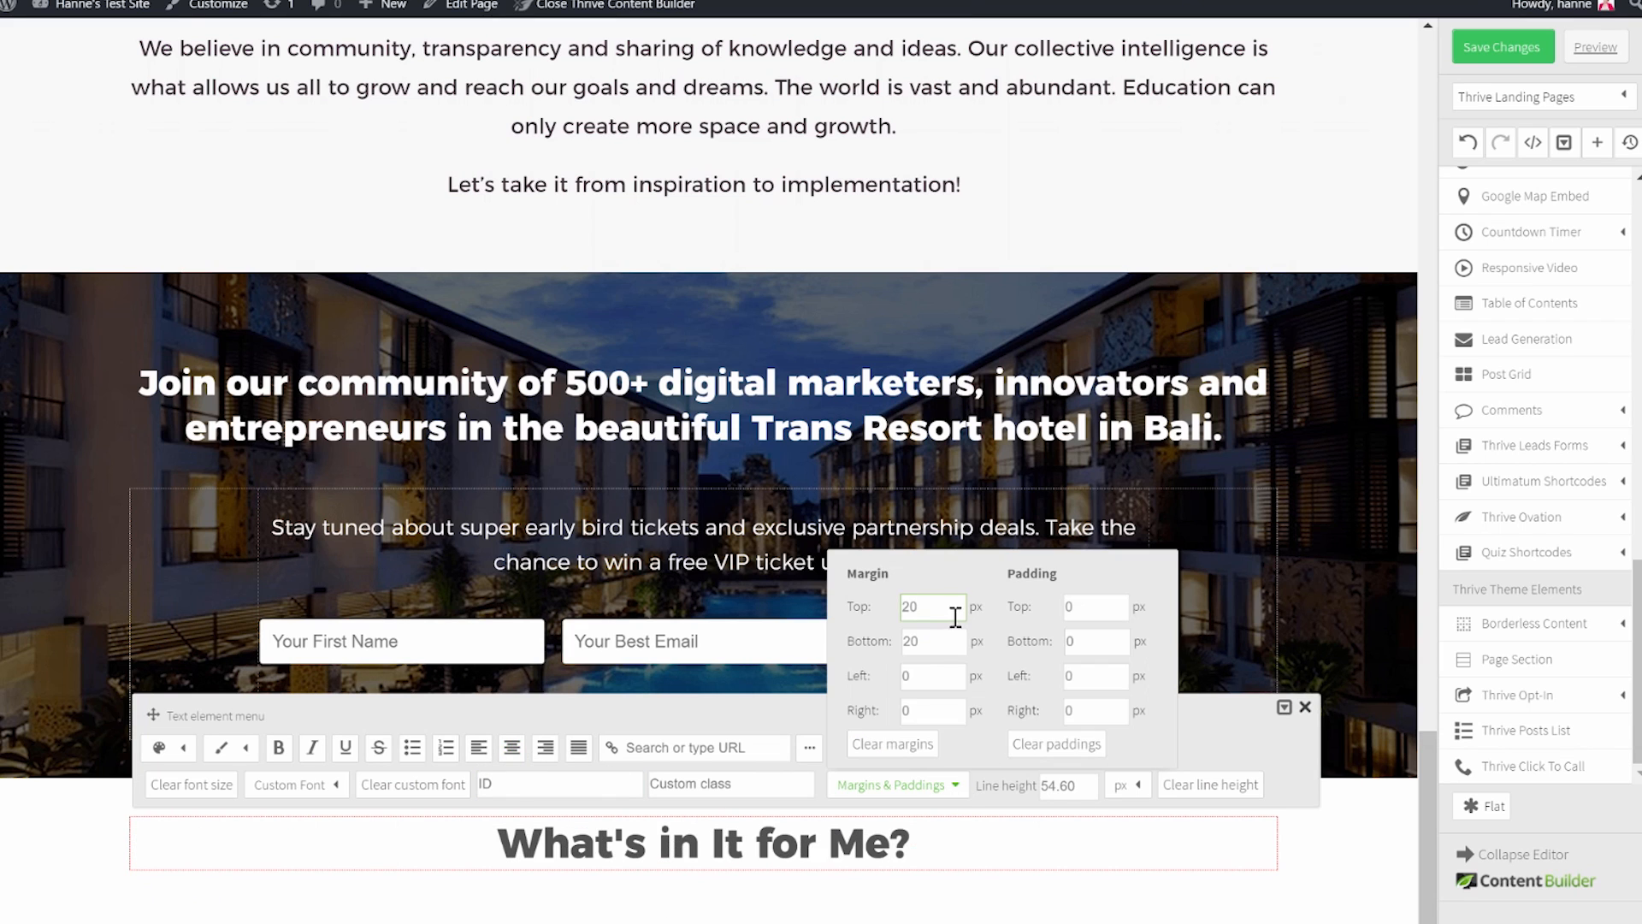
text(50)
click(925, 642)
drag(924, 642, 828, 648)
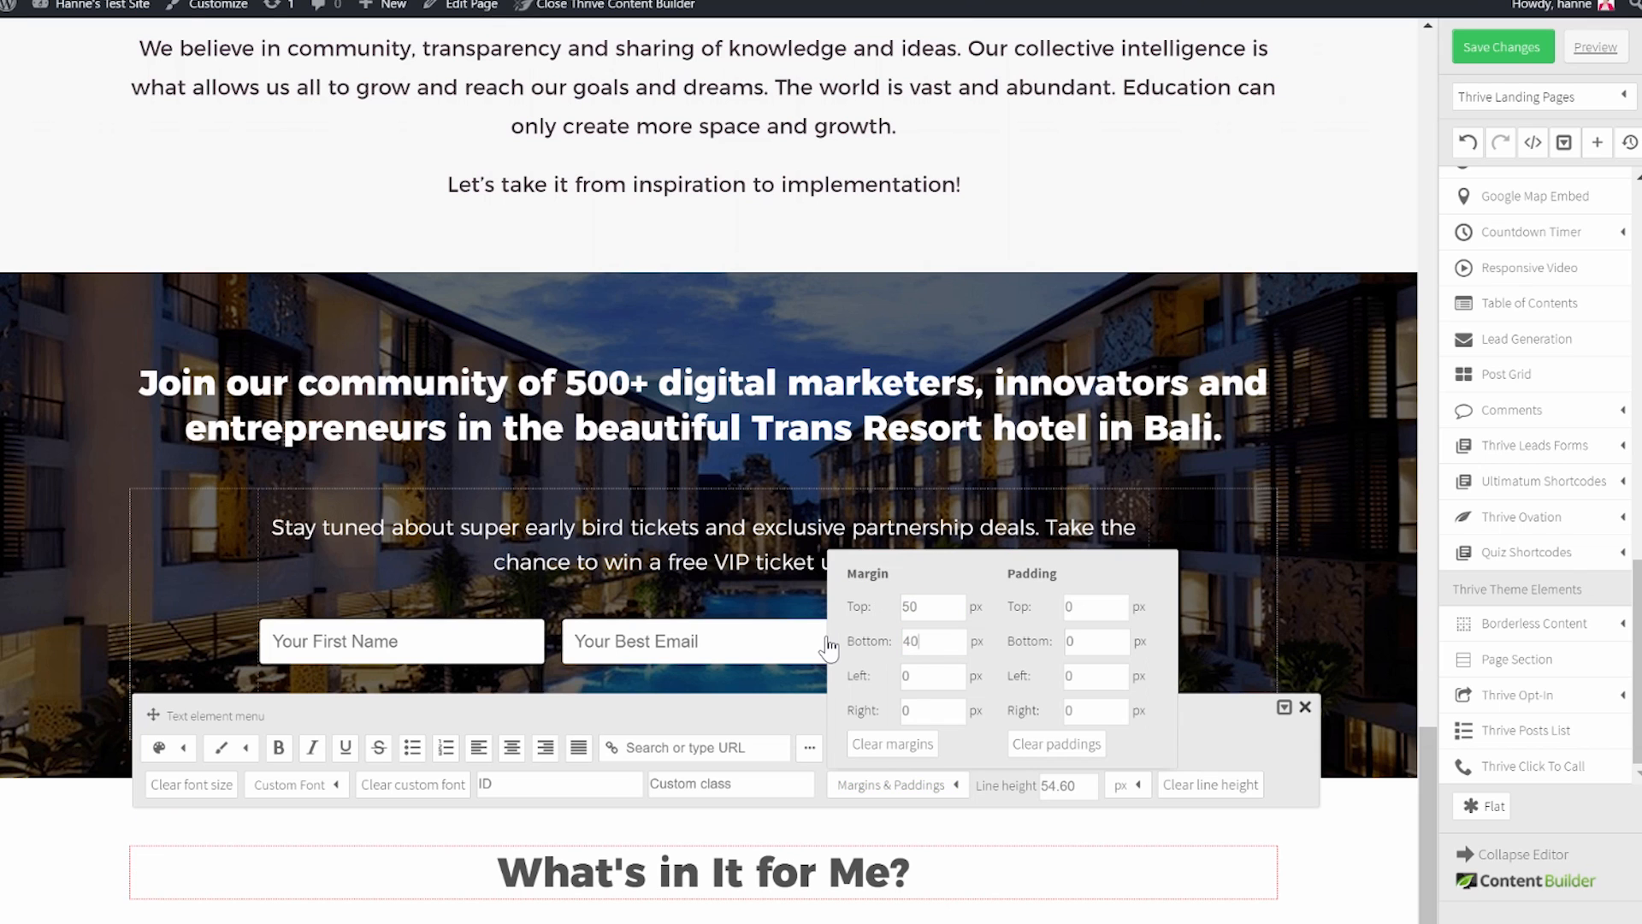
scroll(985, 672, down, 1)
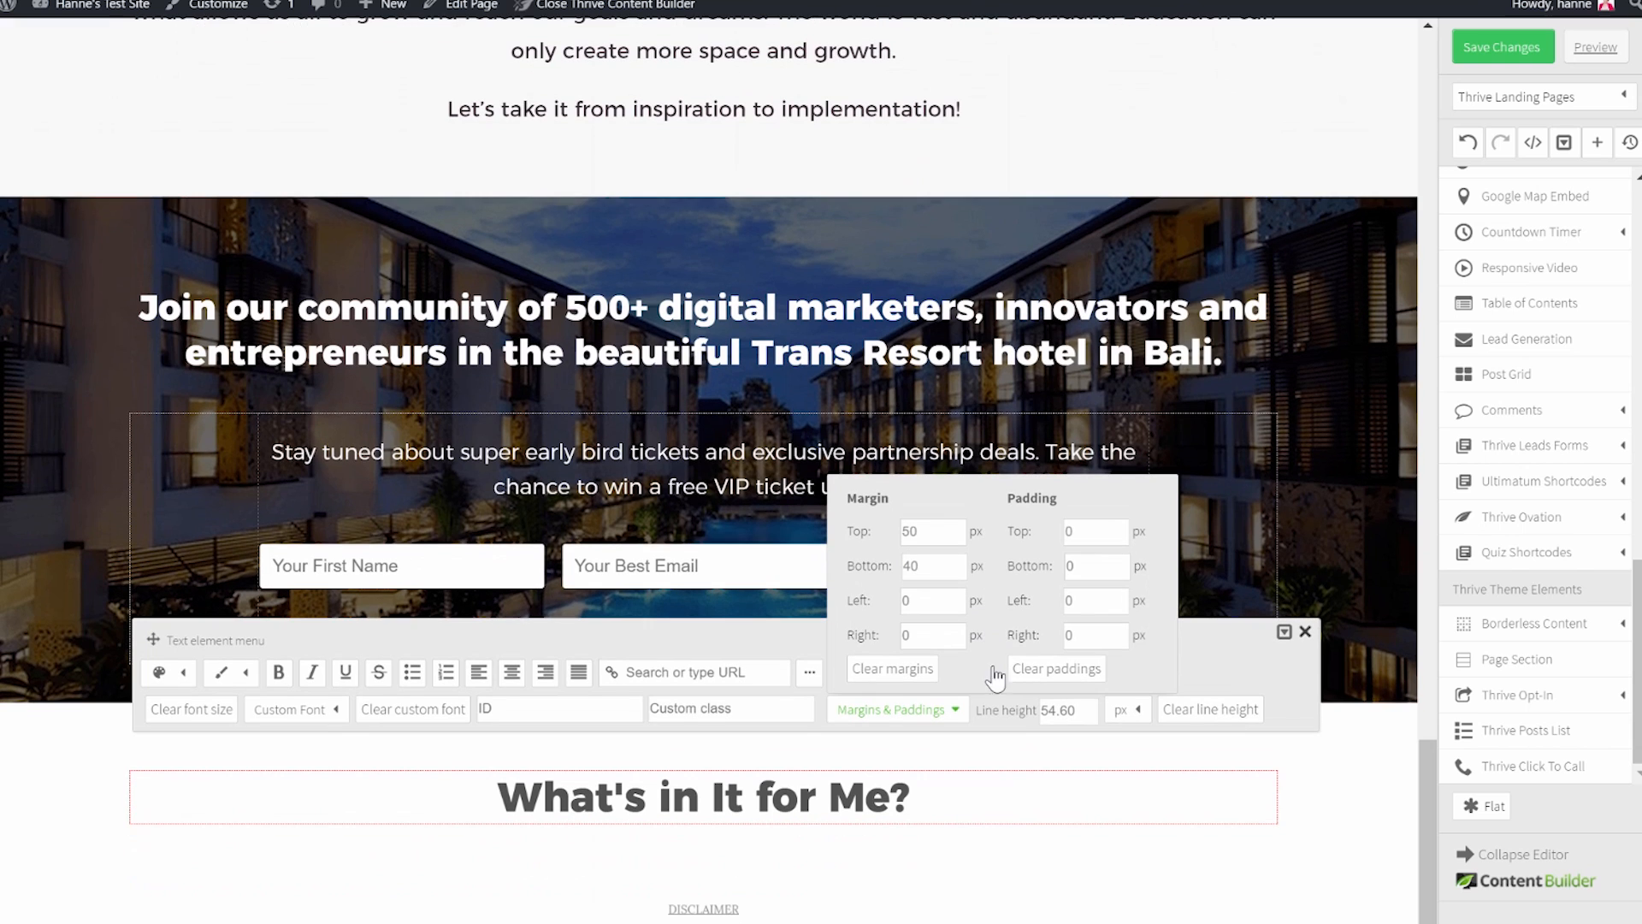
click(1312, 874)
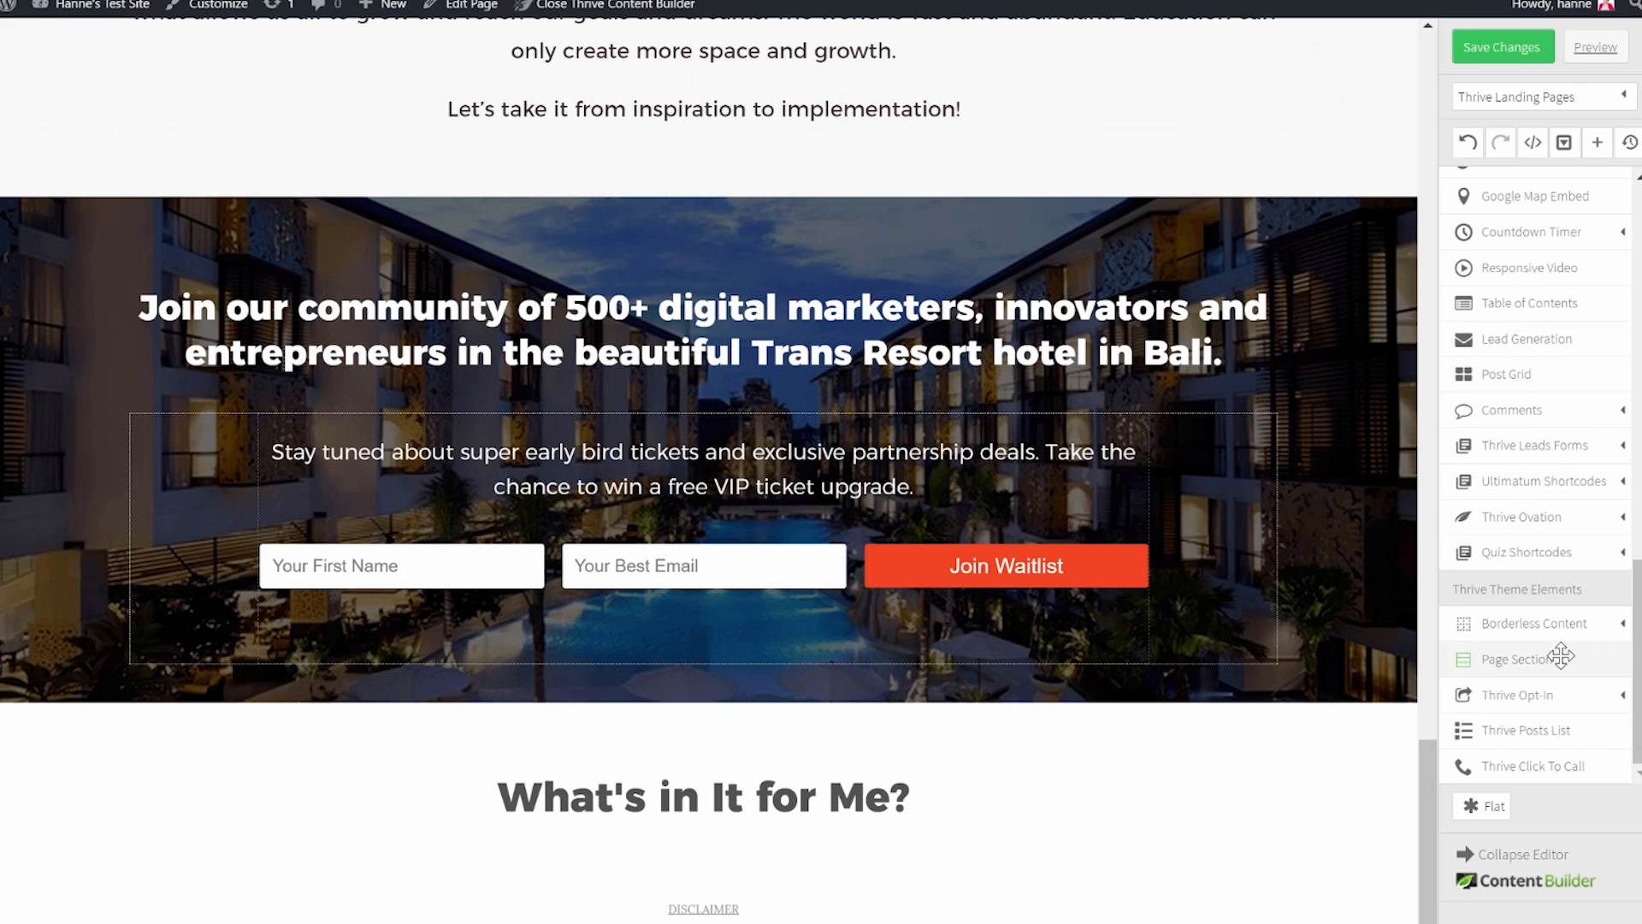
Insert a 1/3 – 2/3 column layout below the "What's in It for Me?" heading.
scroll(1565, 654, up, 3)
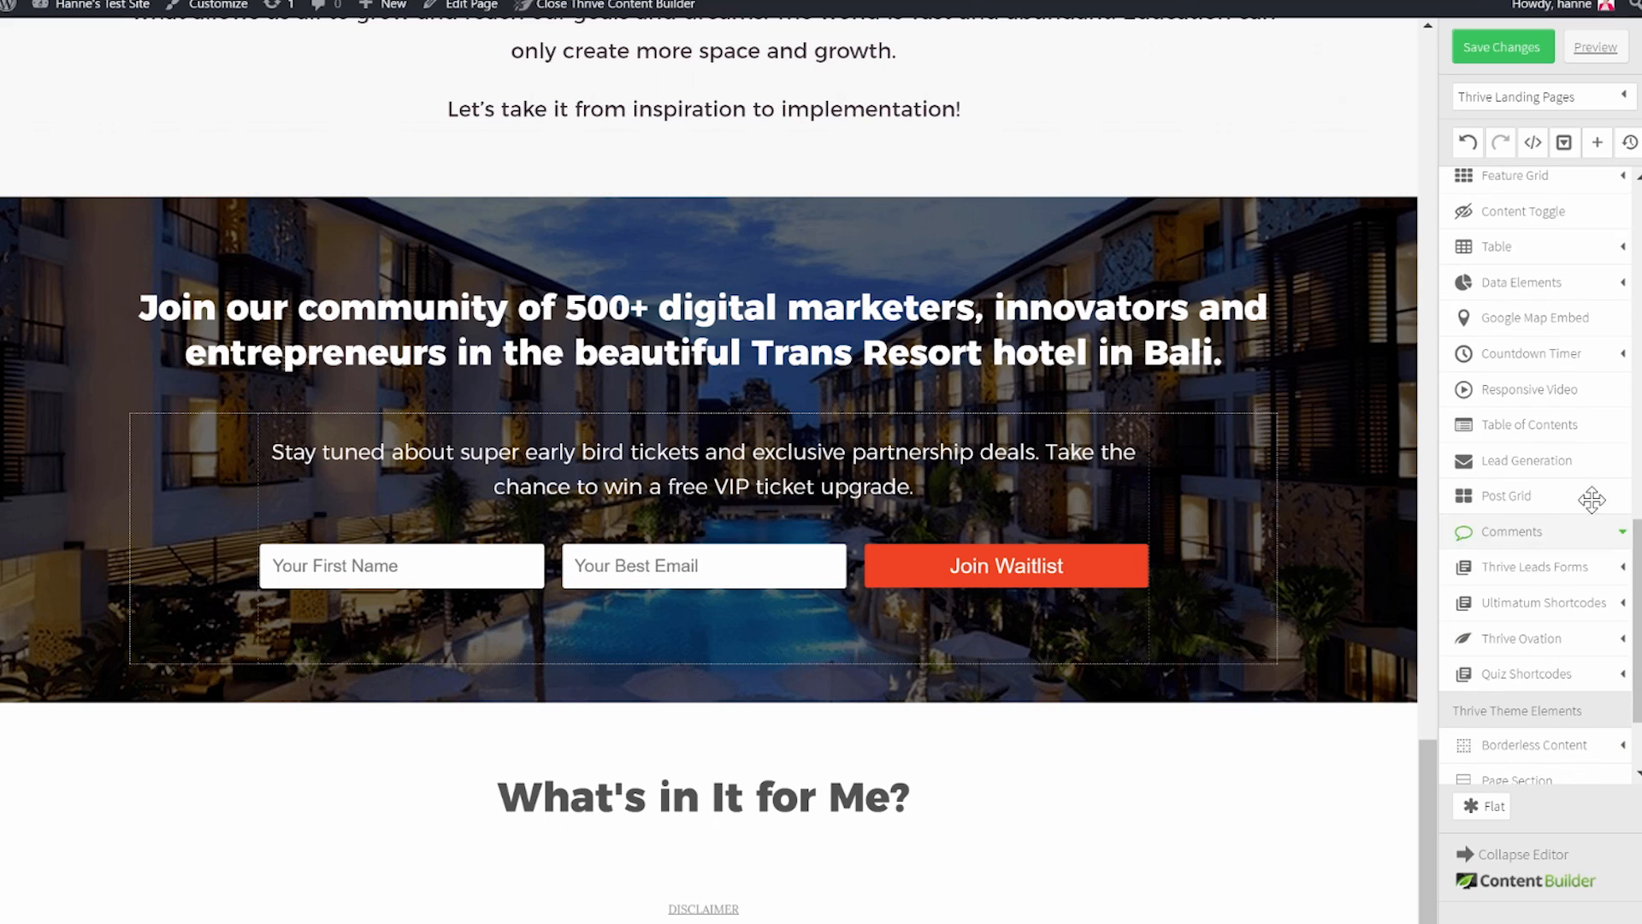
scroll(1592, 498, up, 8)
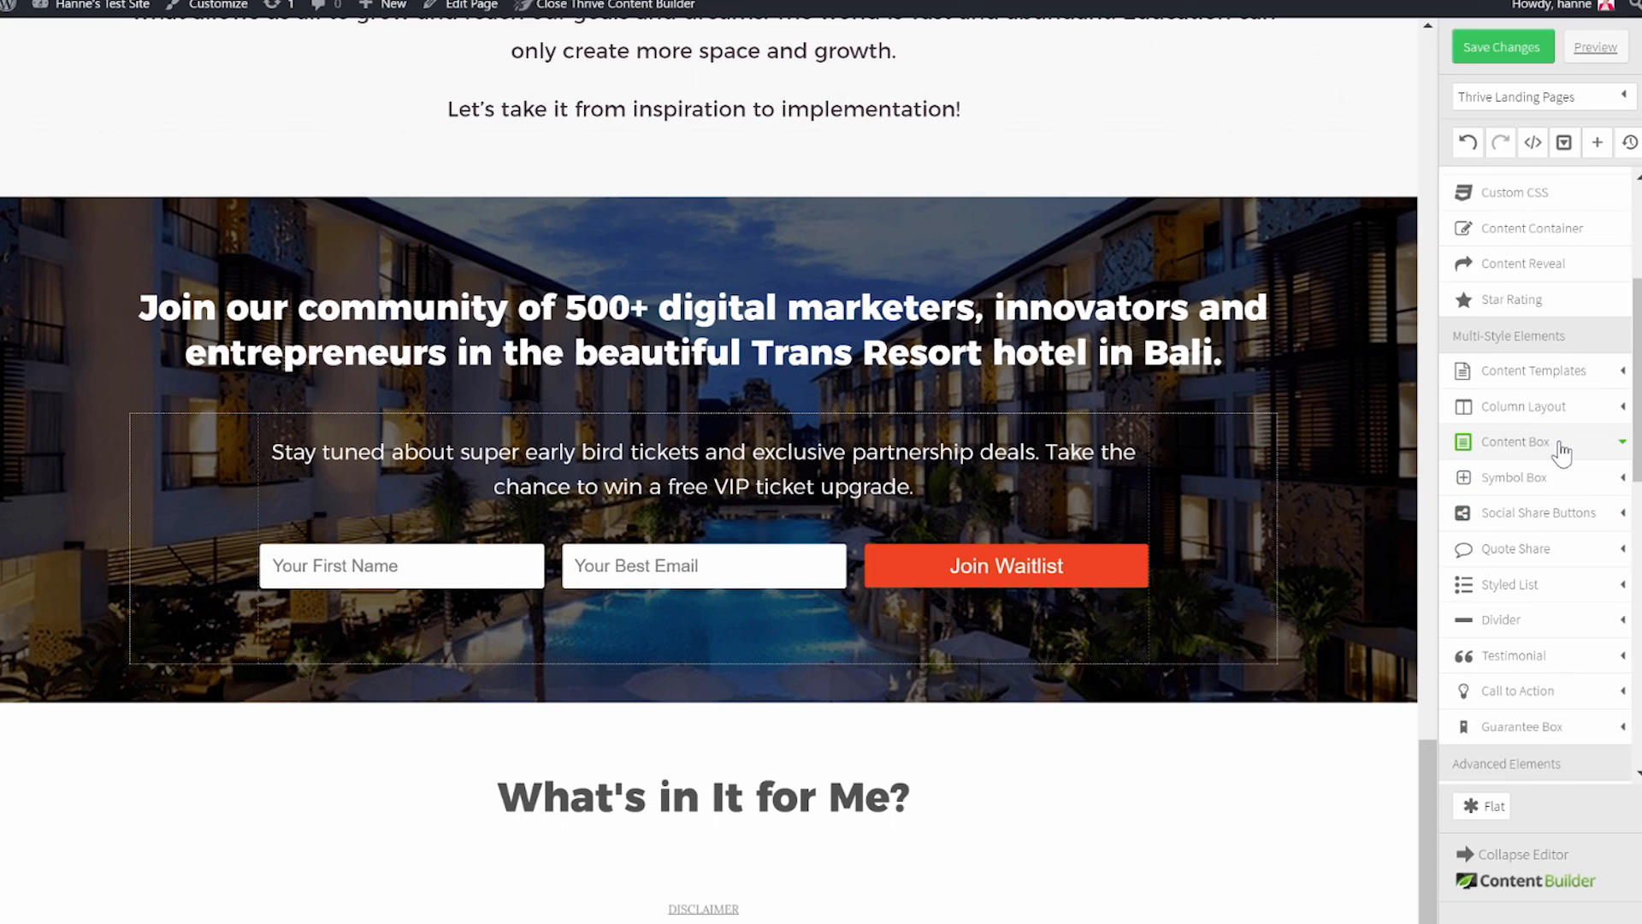
click(1572, 411)
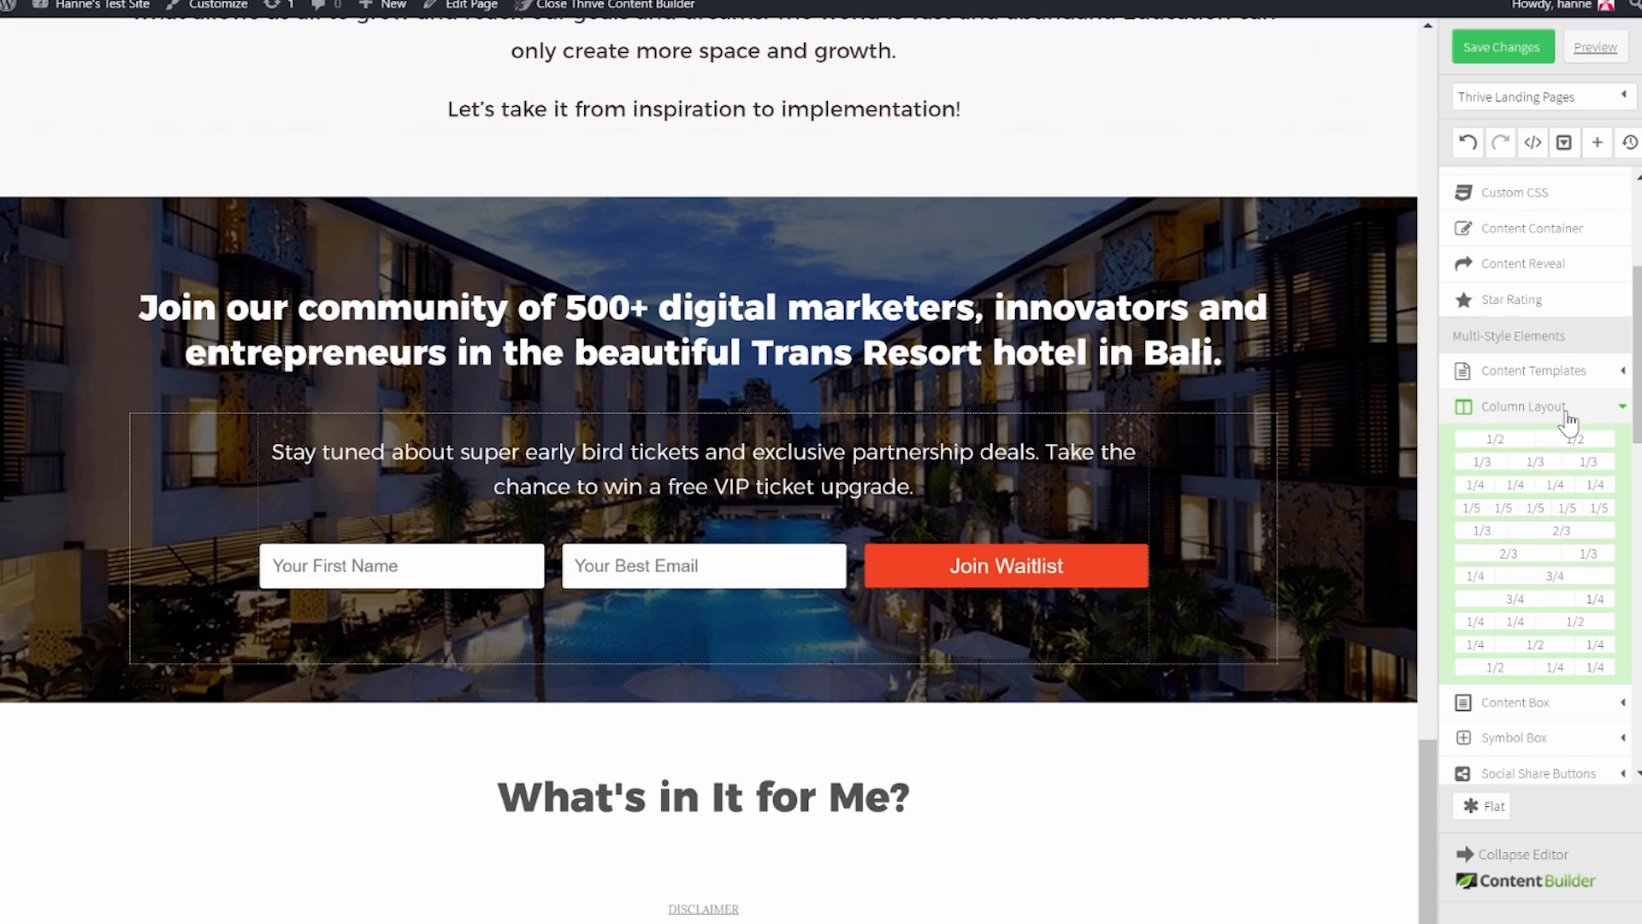
drag(1526, 530, 542, 828)
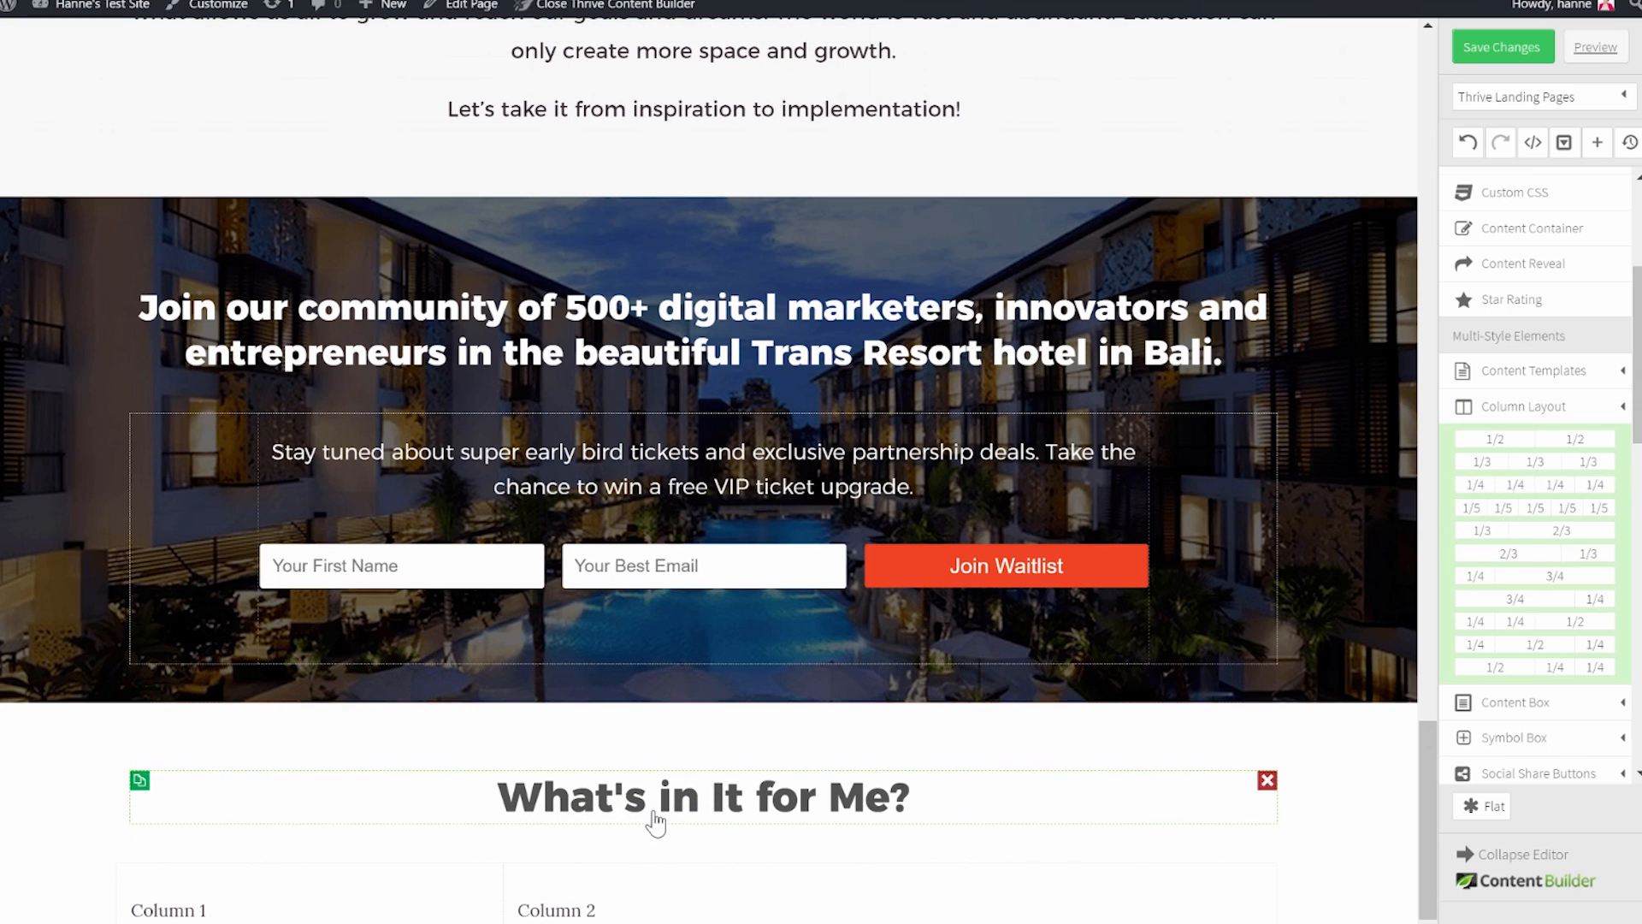
scroll(676, 847, down, 1)
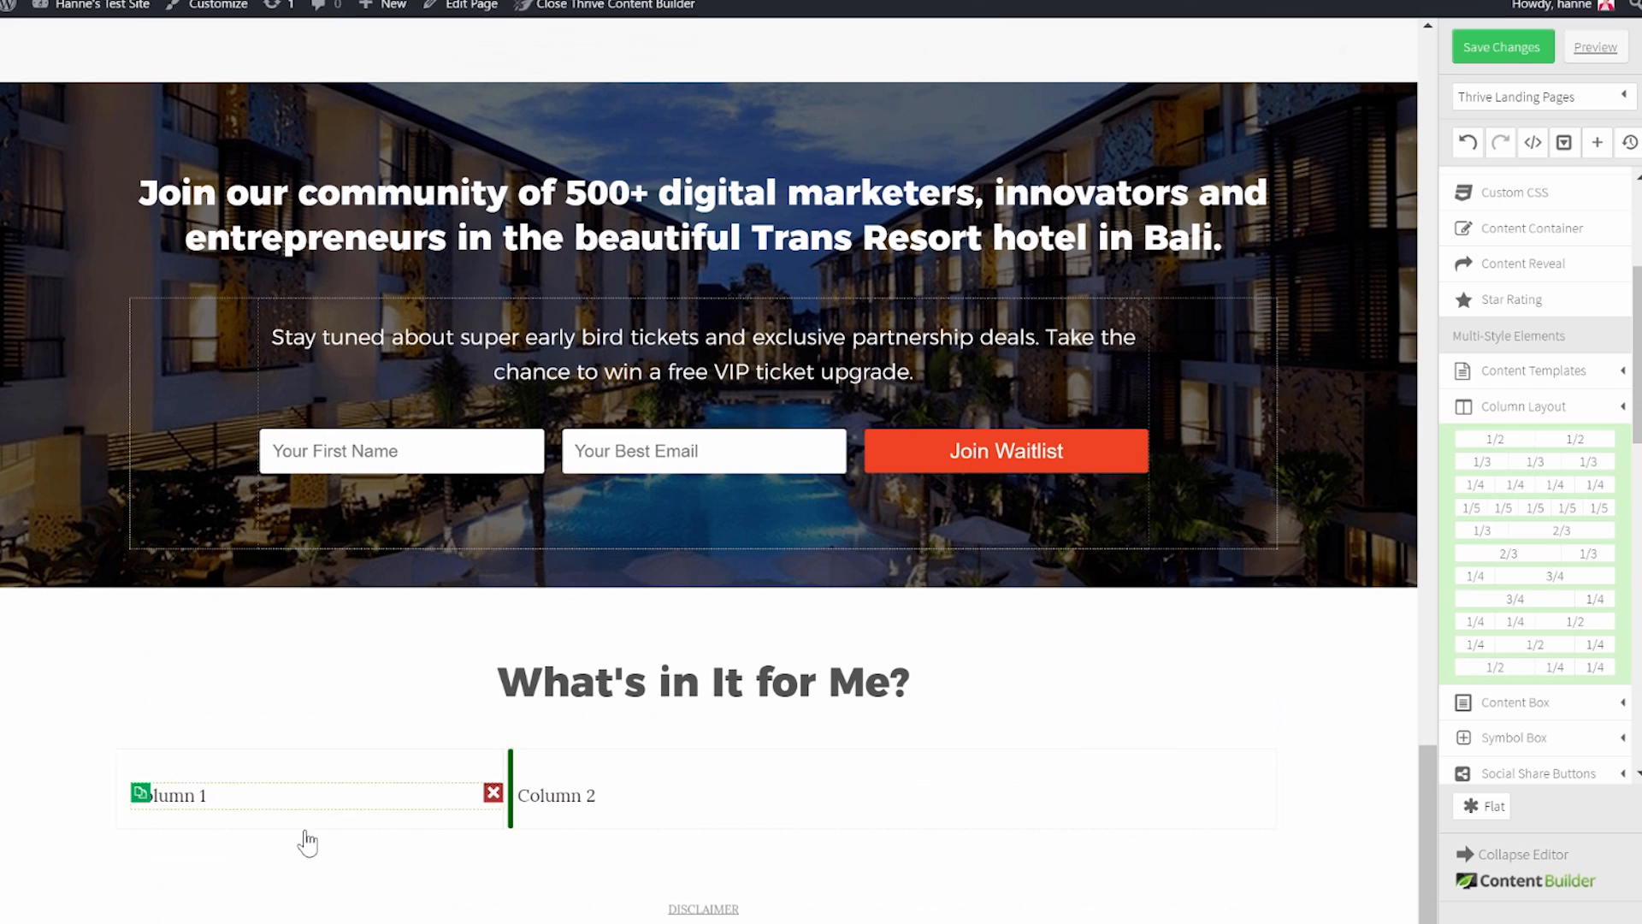
Replace the narrow column's placeholder with a Heading 3 reading "You are an agency professional and marketing specialist?".
click(274, 800)
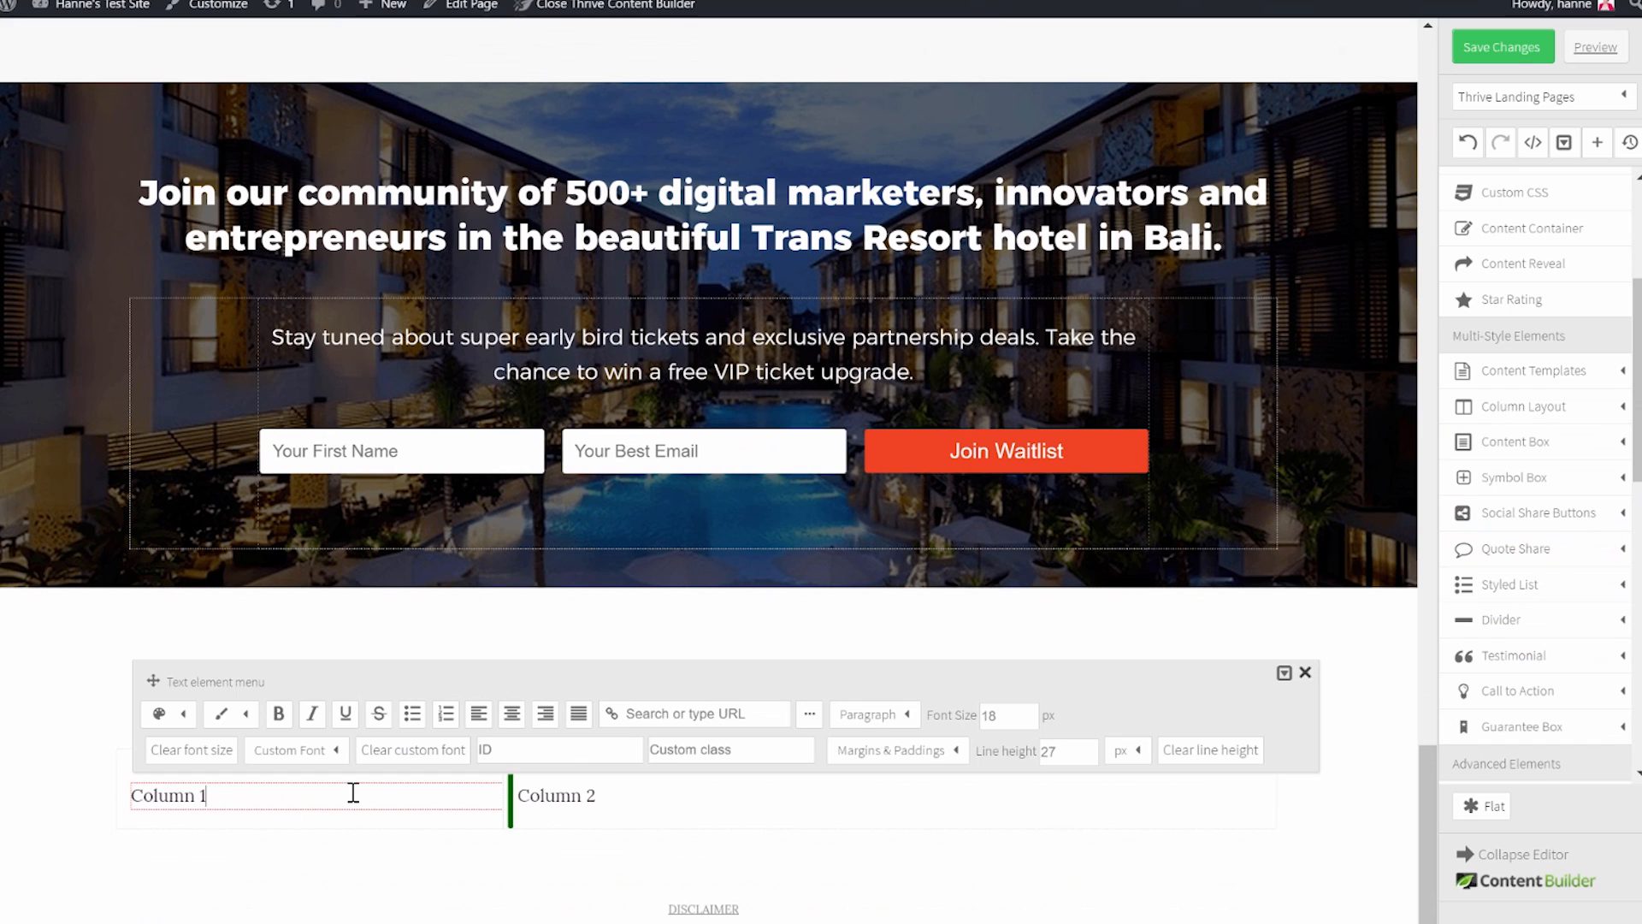
click(913, 725)
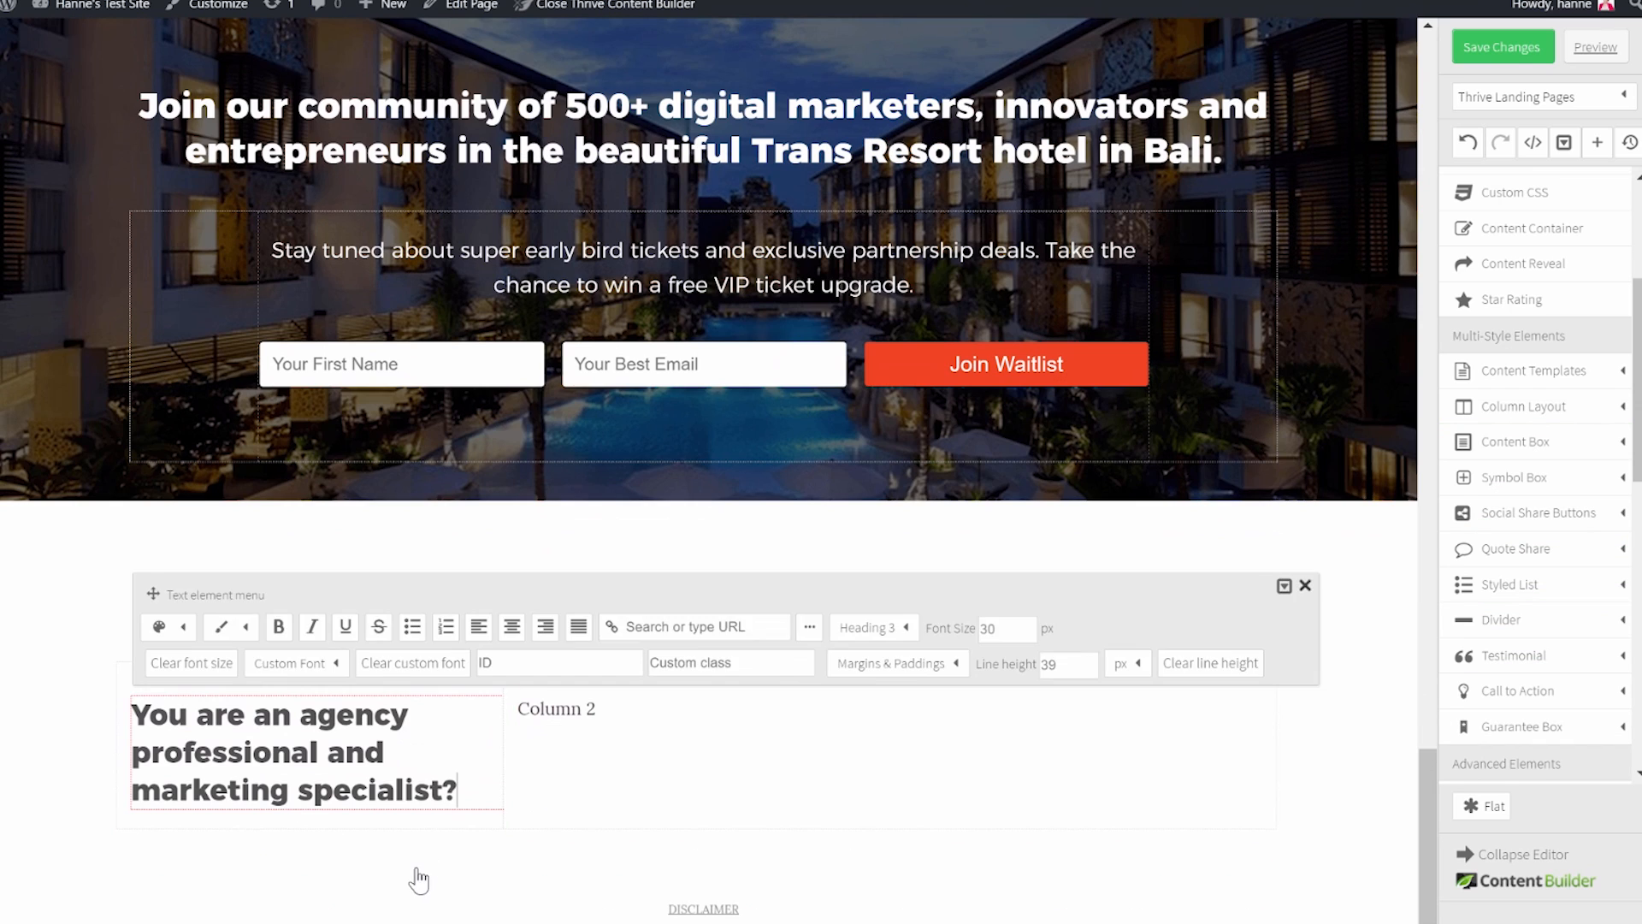
click(419, 876)
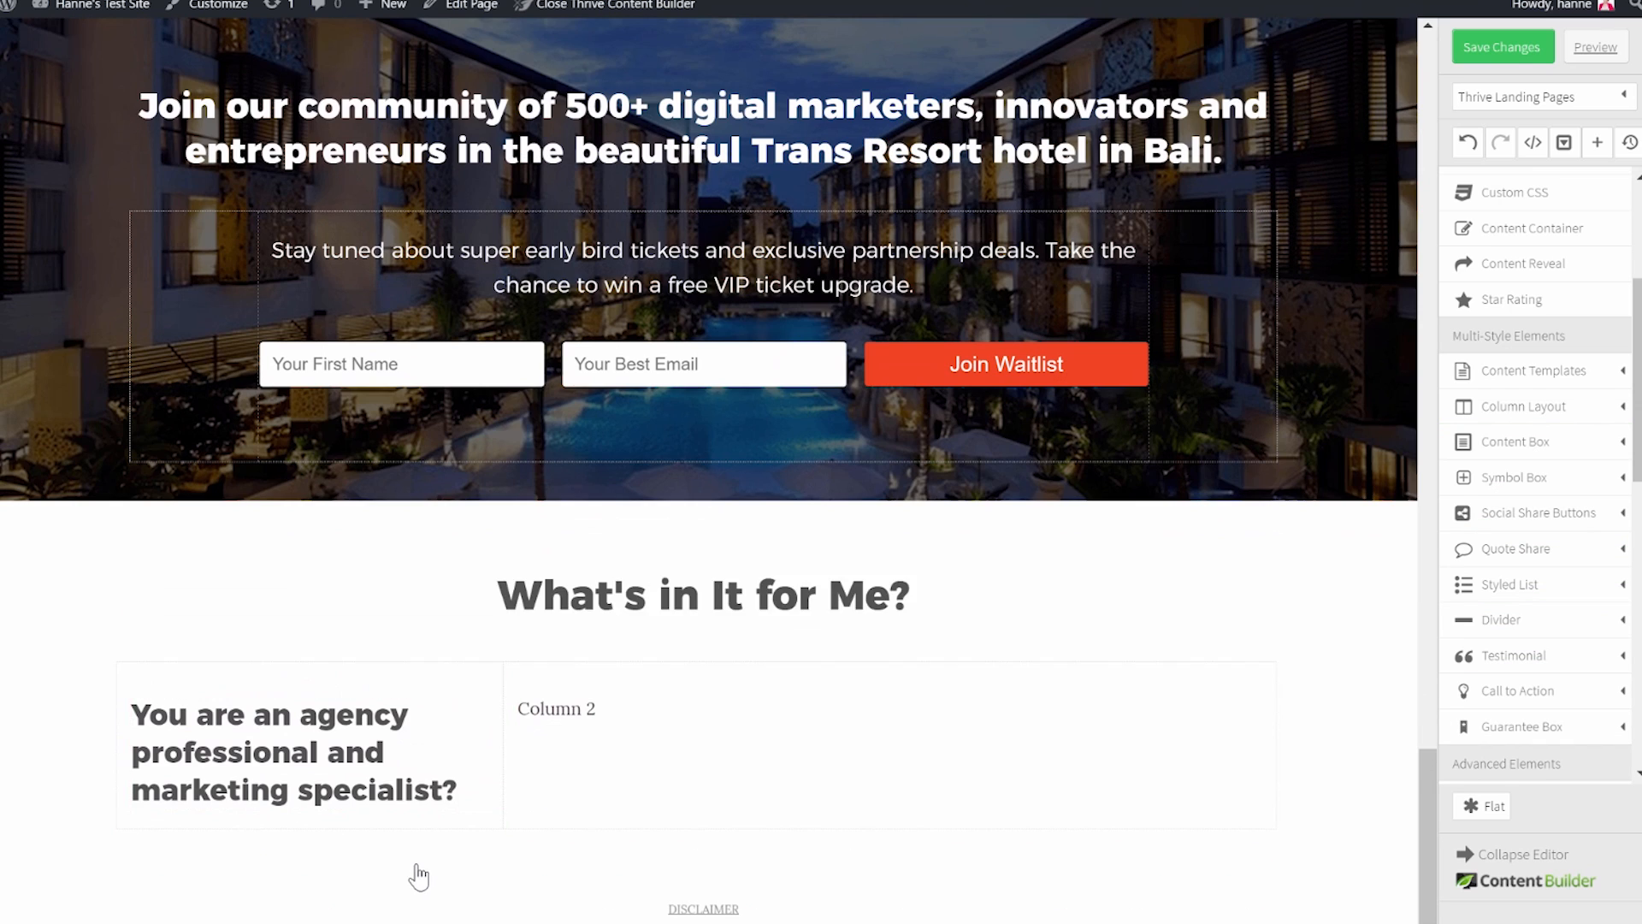
Insert the image marketing_specialist.png from the media library below the agency heading in the narrow column.
scroll(1553, 254, up, 3)
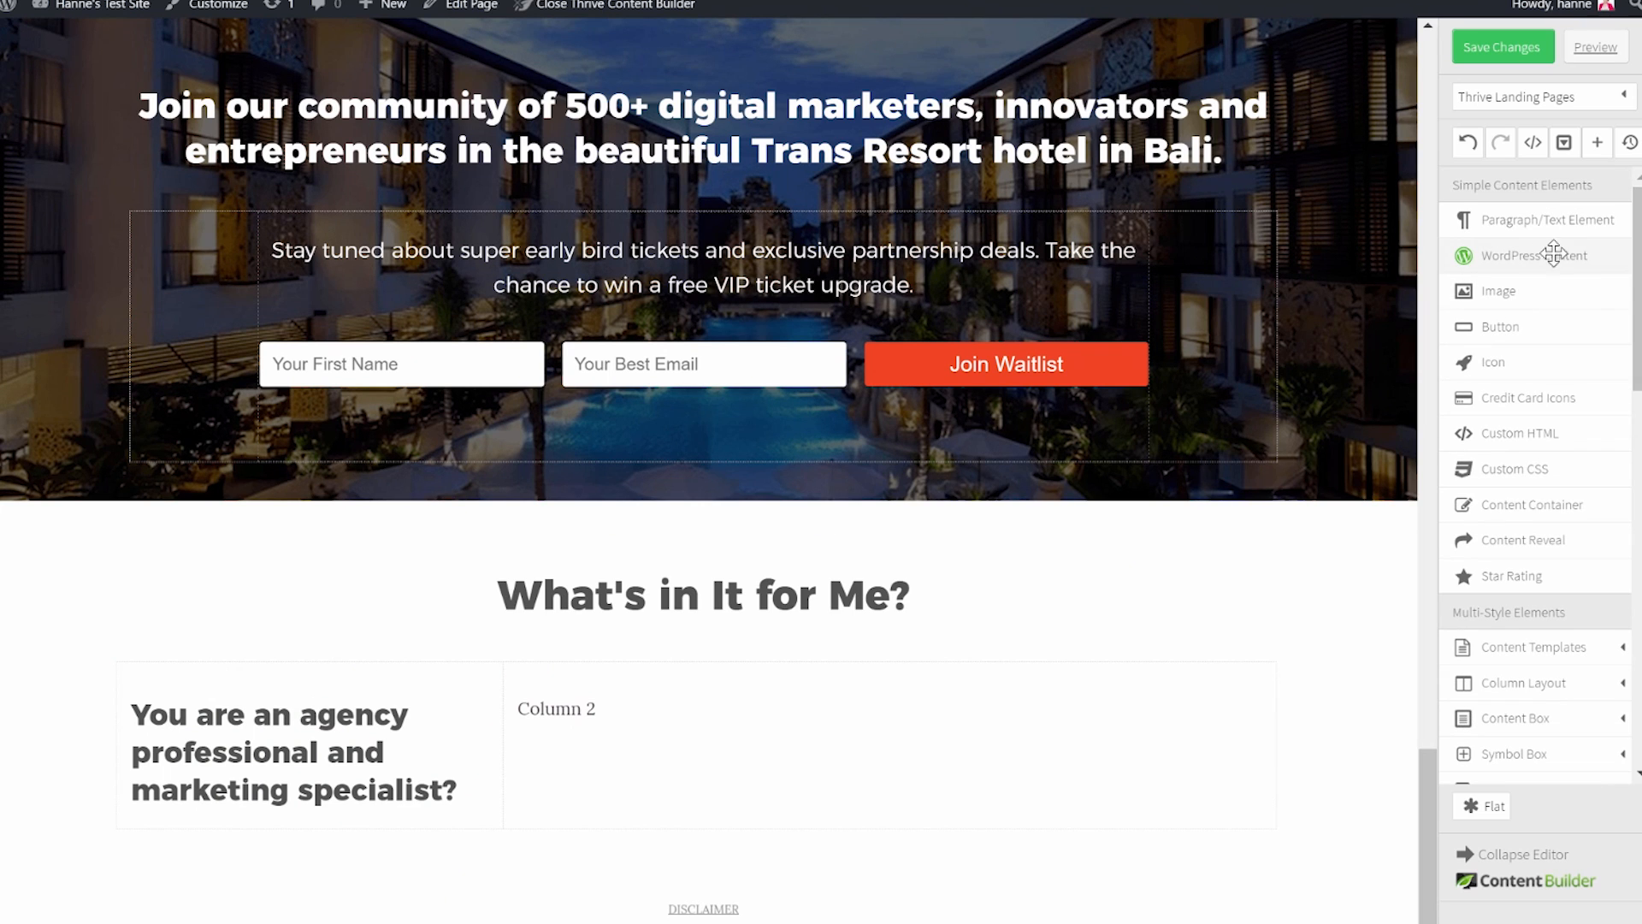
drag(1531, 291, 231, 814)
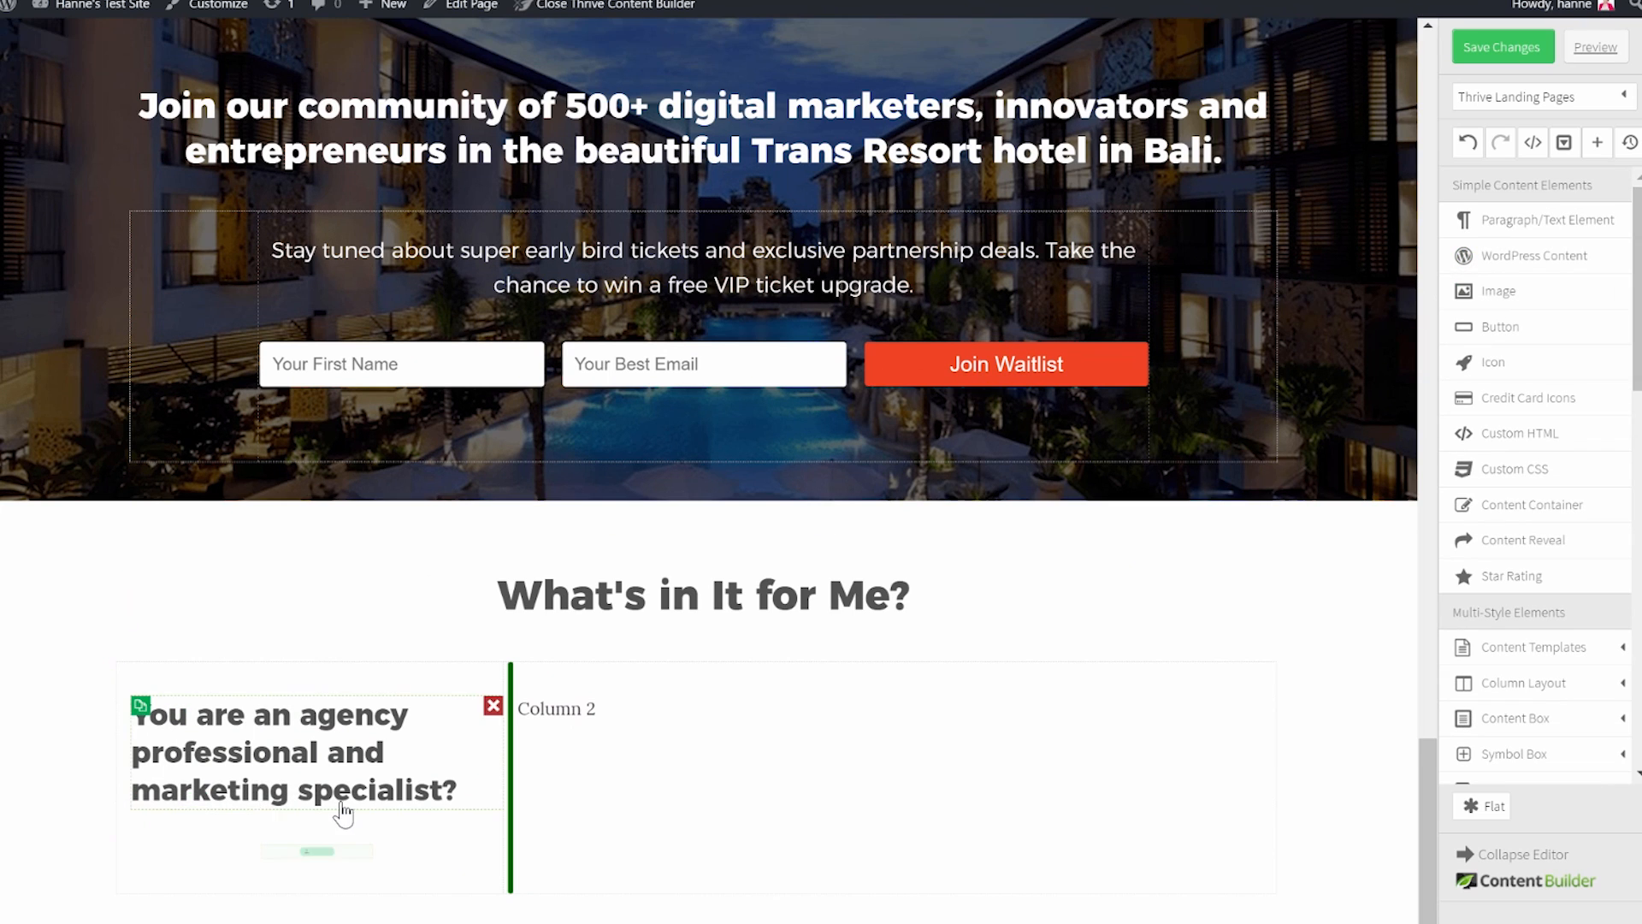
click(319, 853)
click(838, 261)
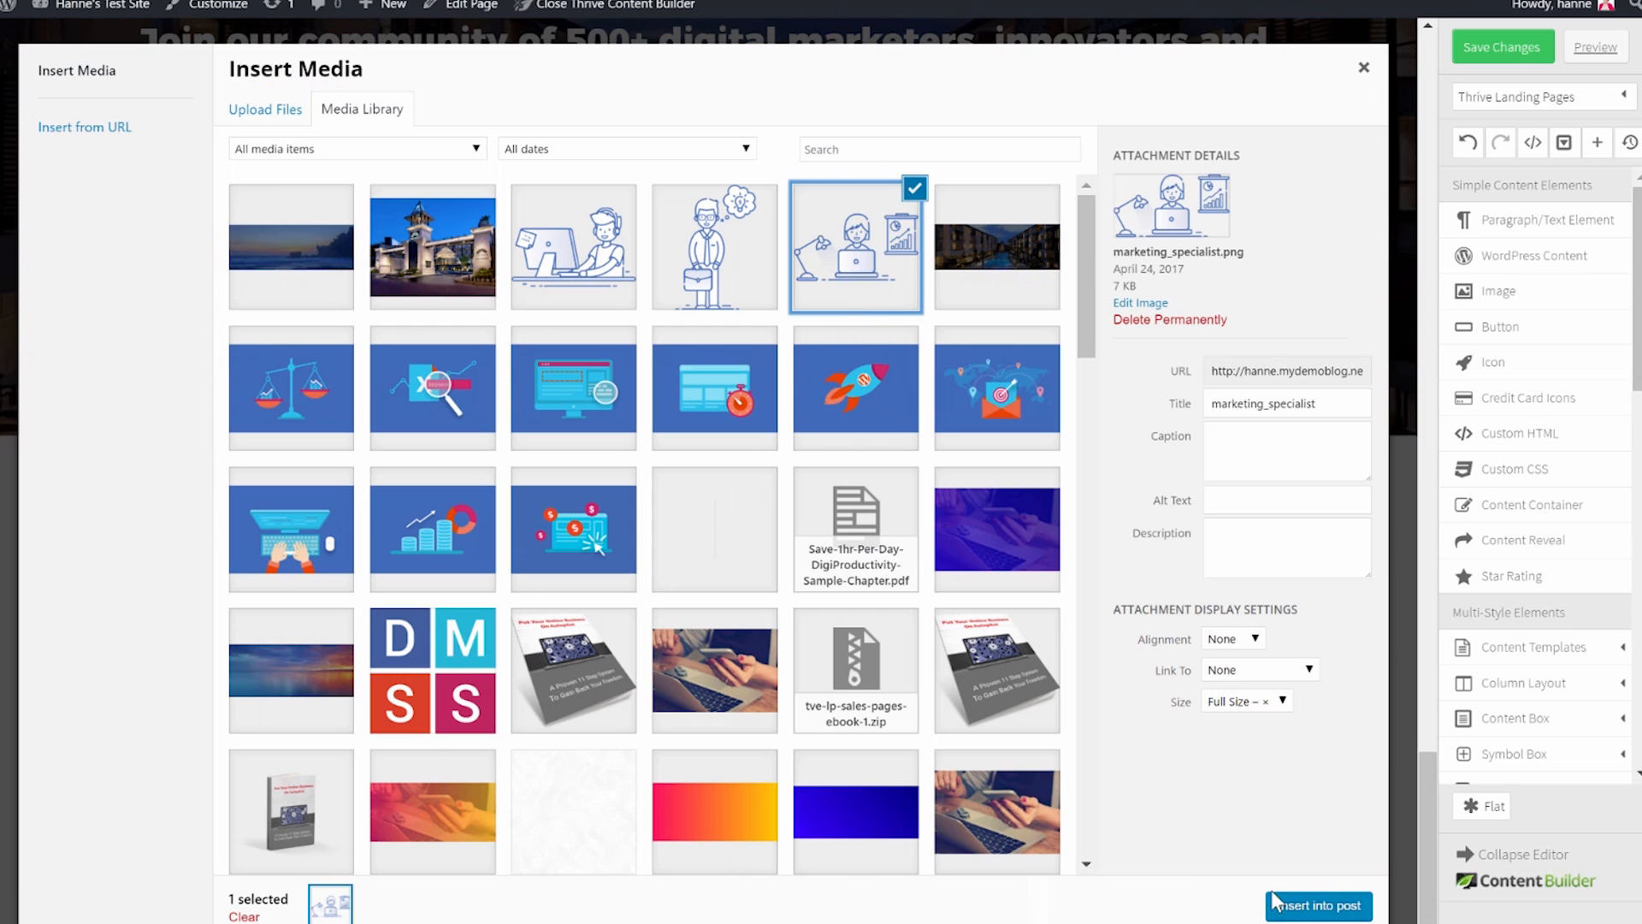
click(1283, 903)
Set the bottom margin of the agency professional heading to 40 px.
scroll(220, 718, down, 2)
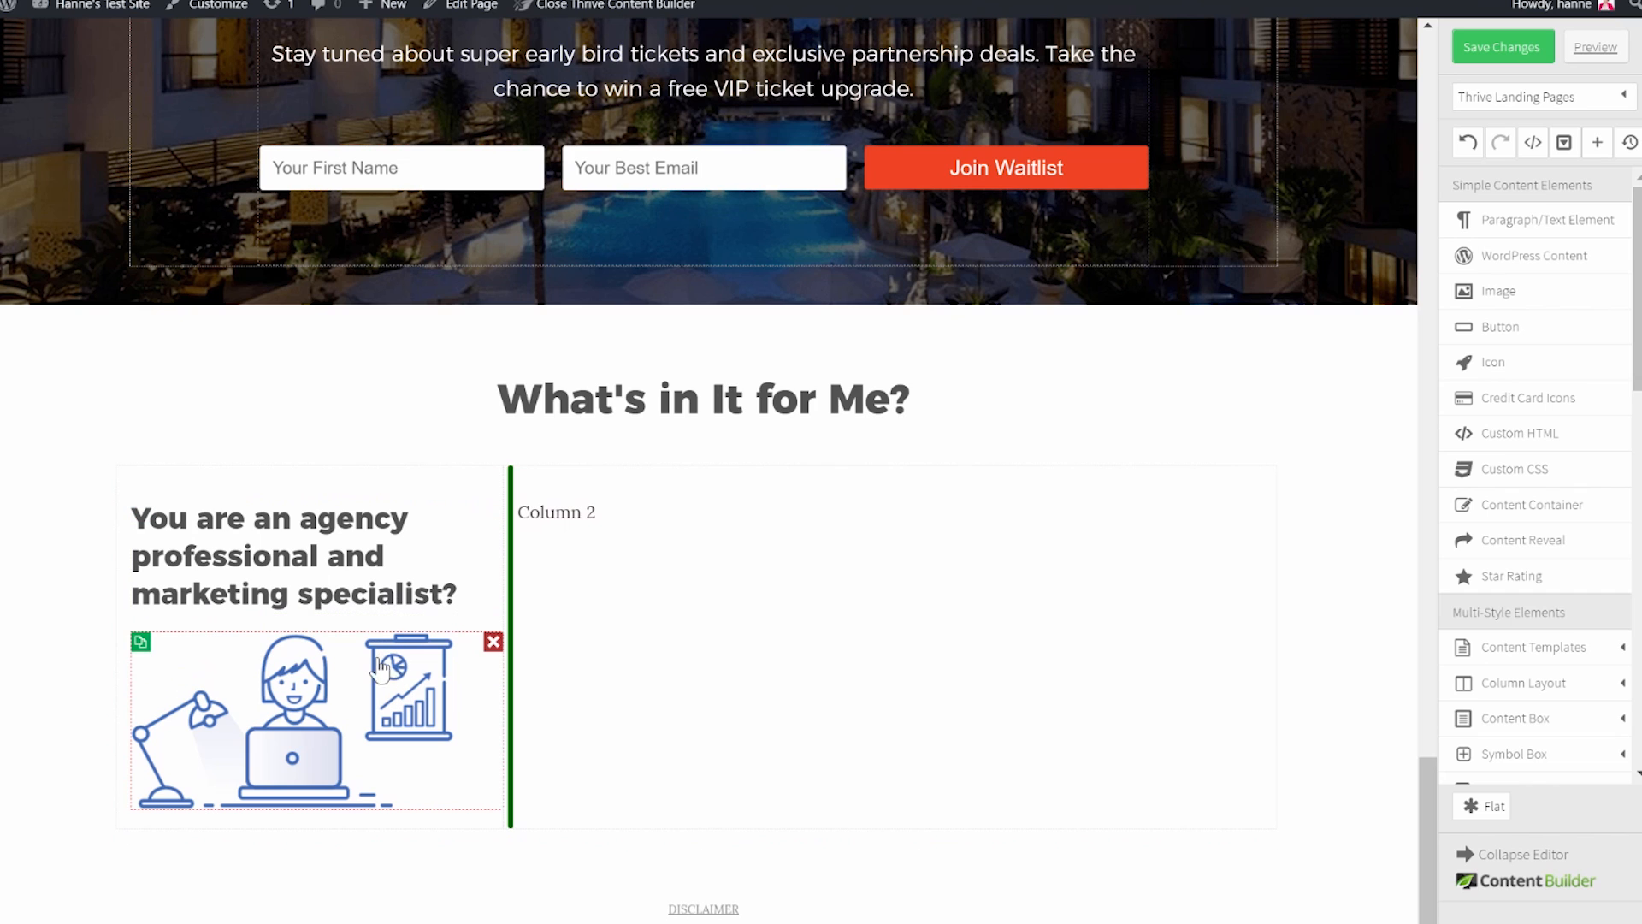
click(376, 603)
click(916, 467)
click(938, 539)
key(Tab)
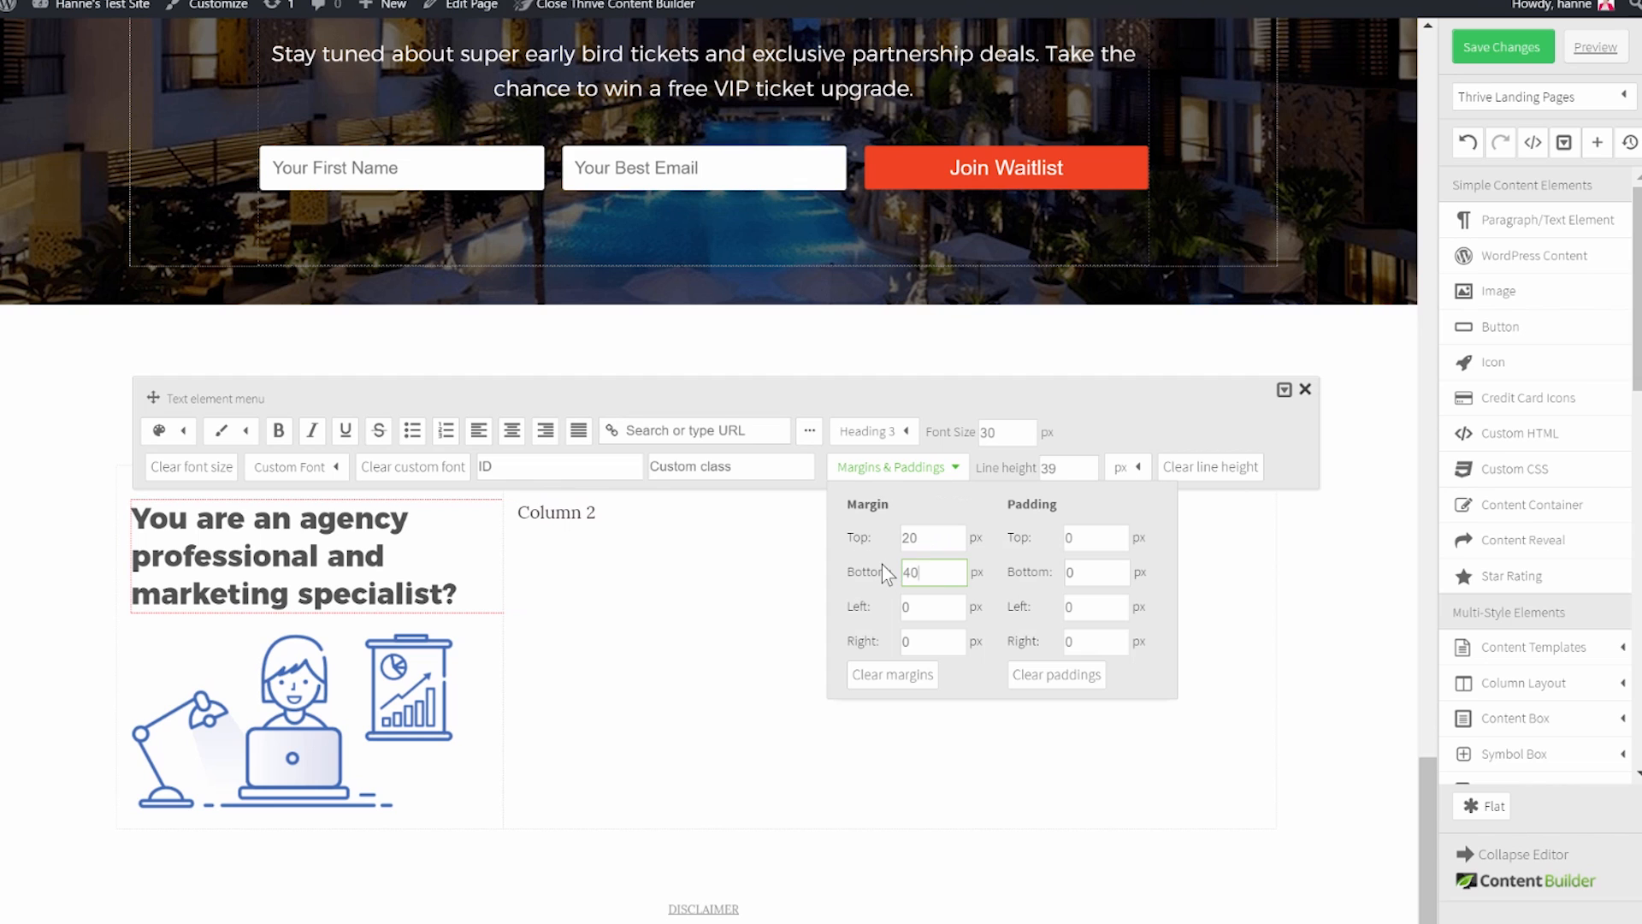
text(40)
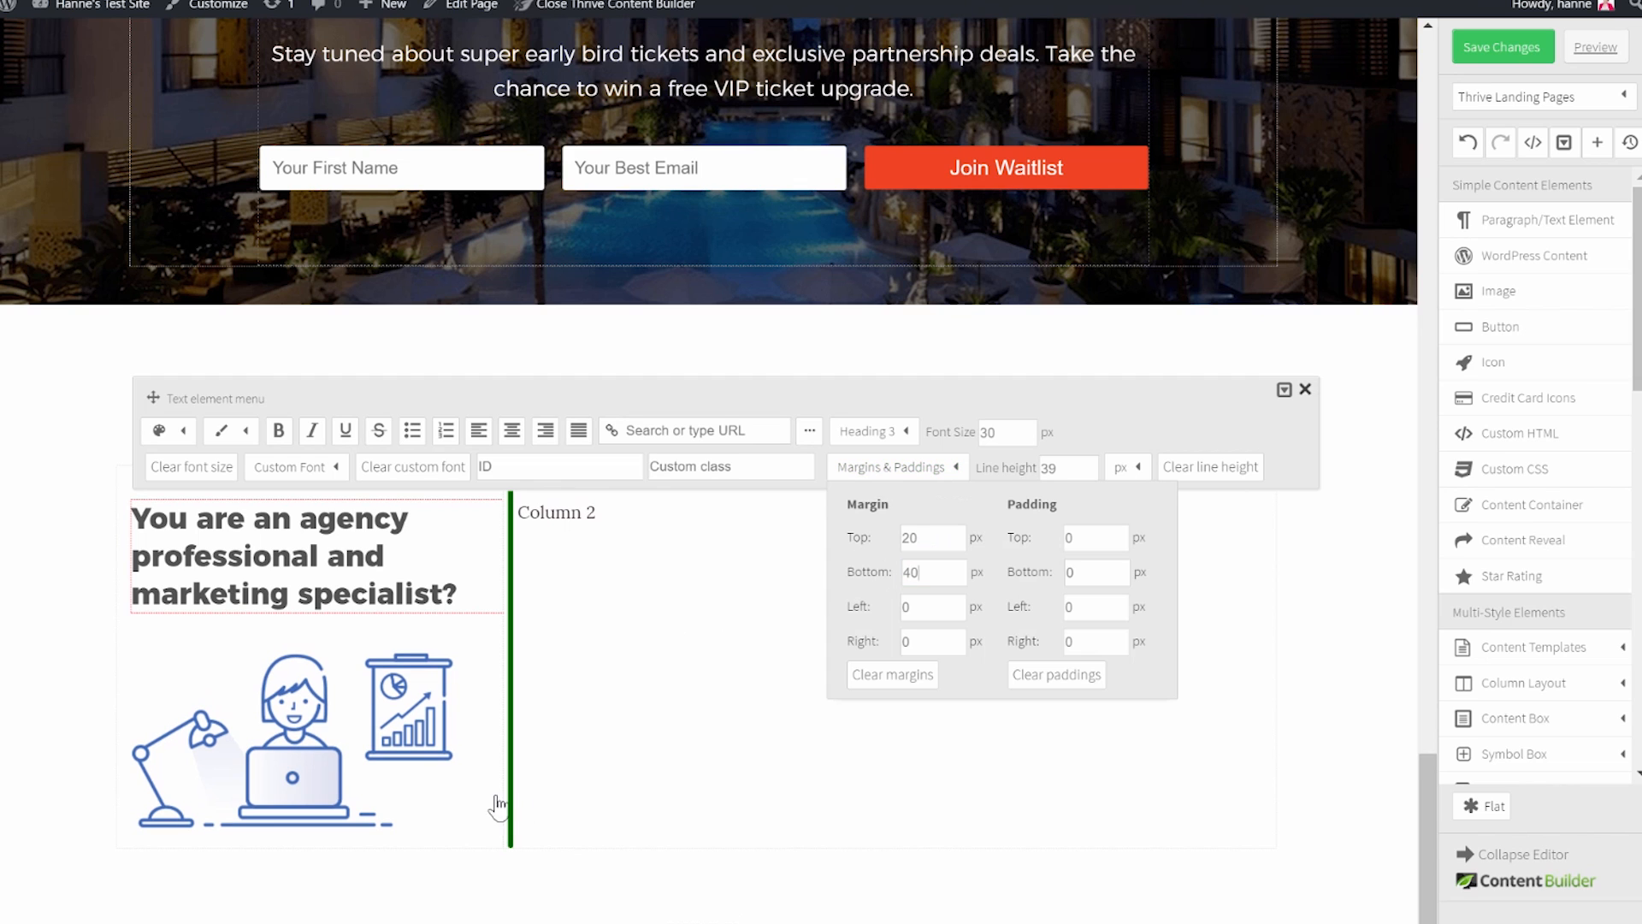
click(462, 894)
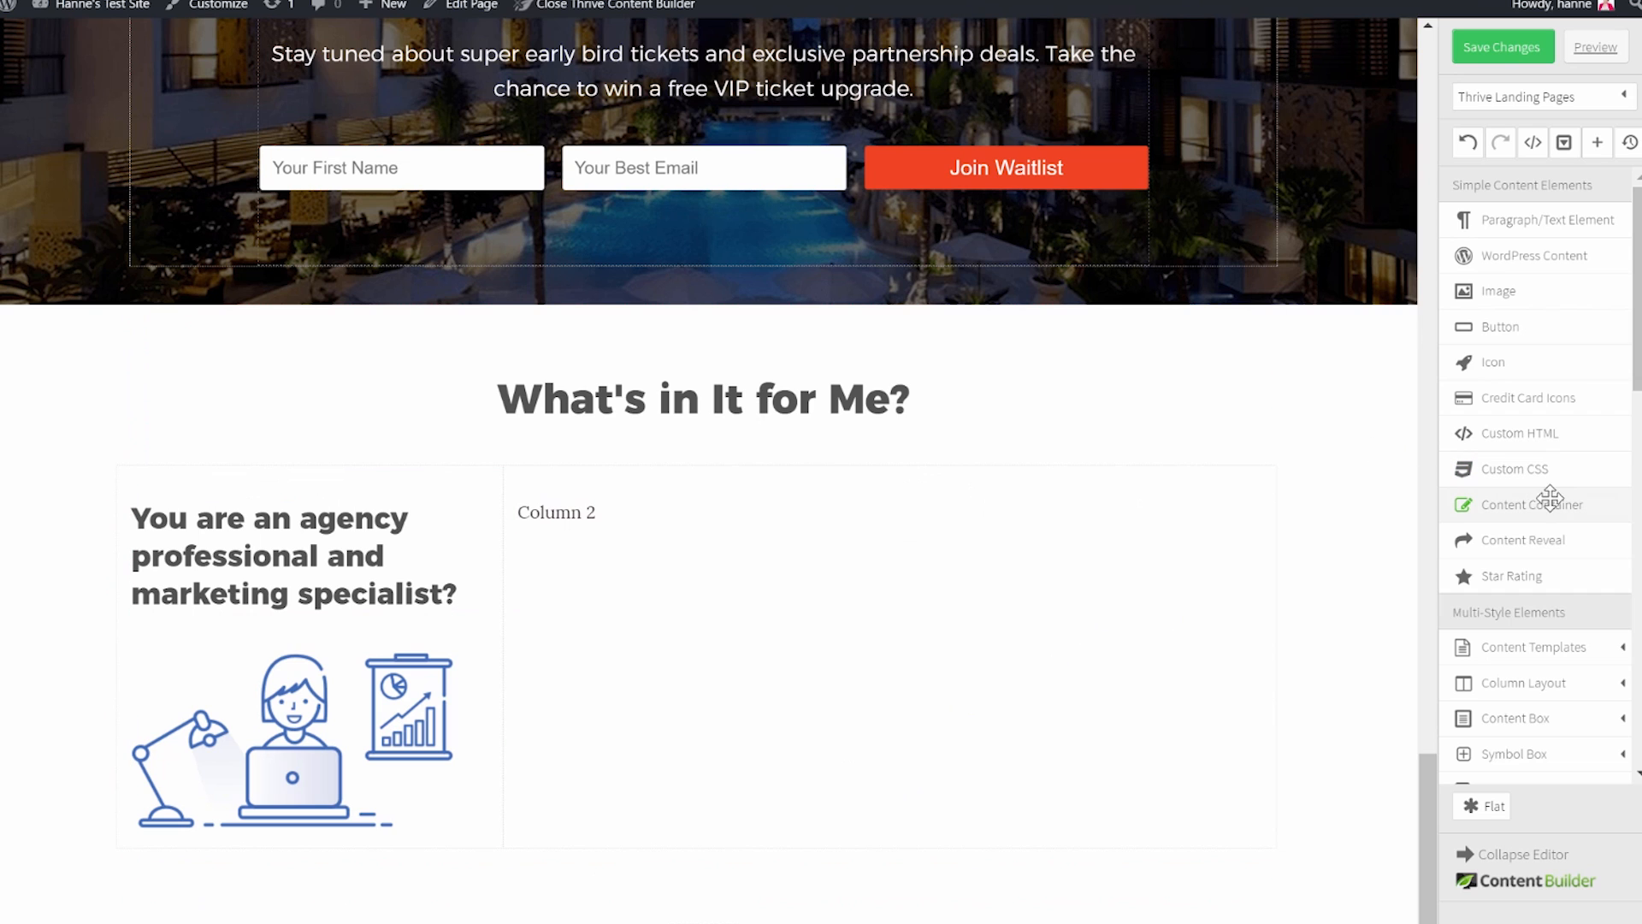
Add a content container with the agency description to the wide column, right-aligned with a max-width of 700, and adjust its margins.
drag(1568, 504, 741, 523)
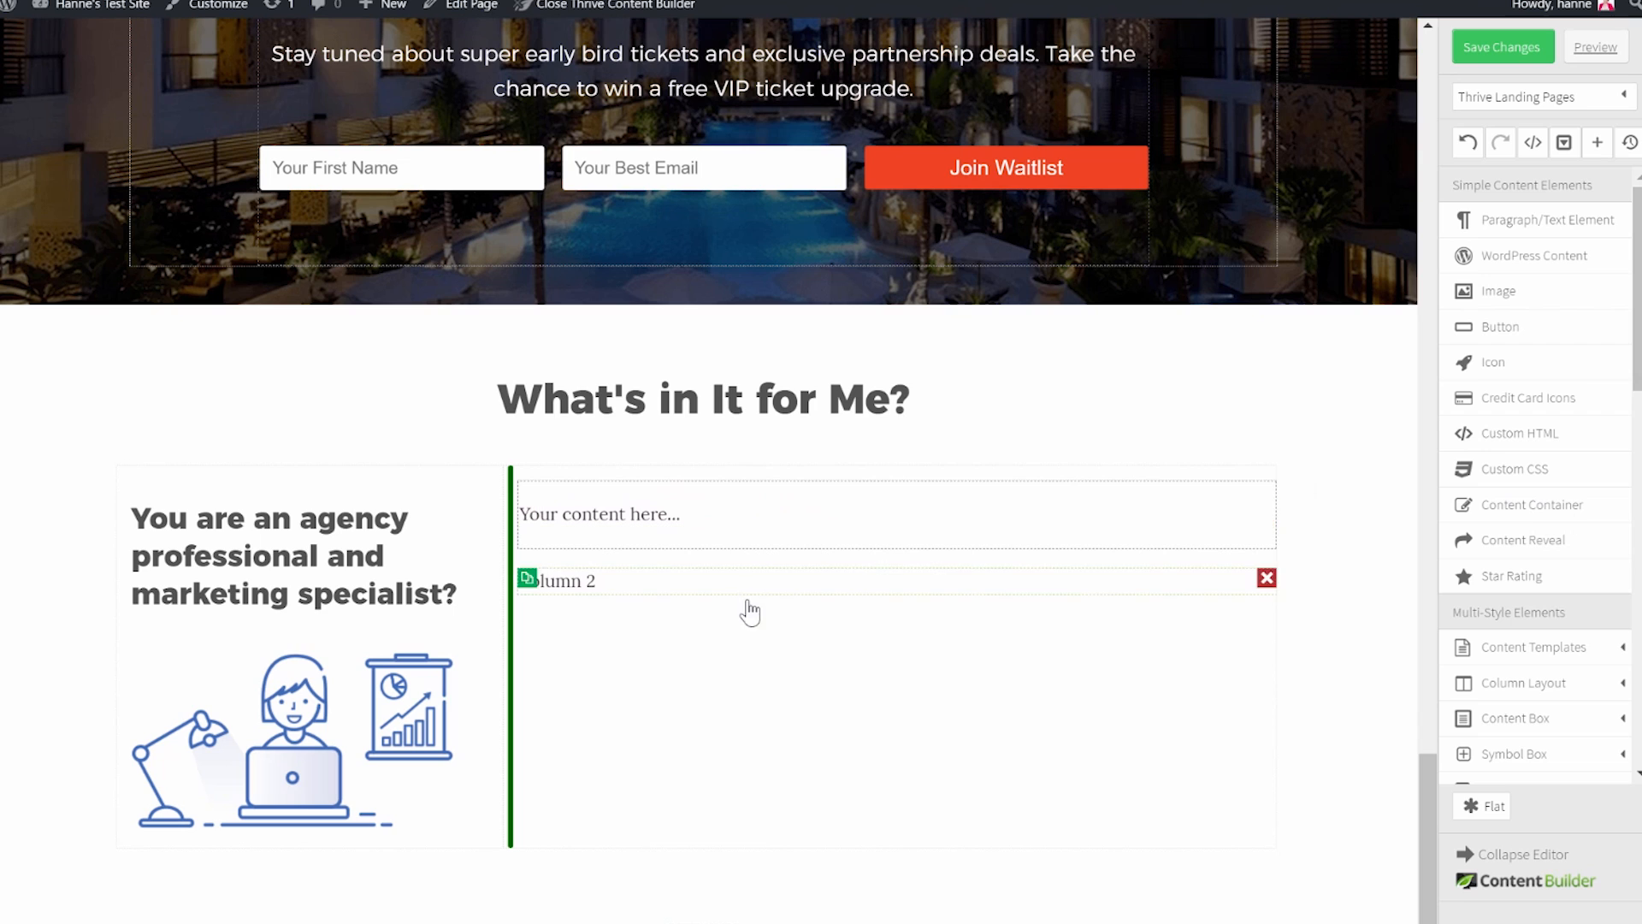
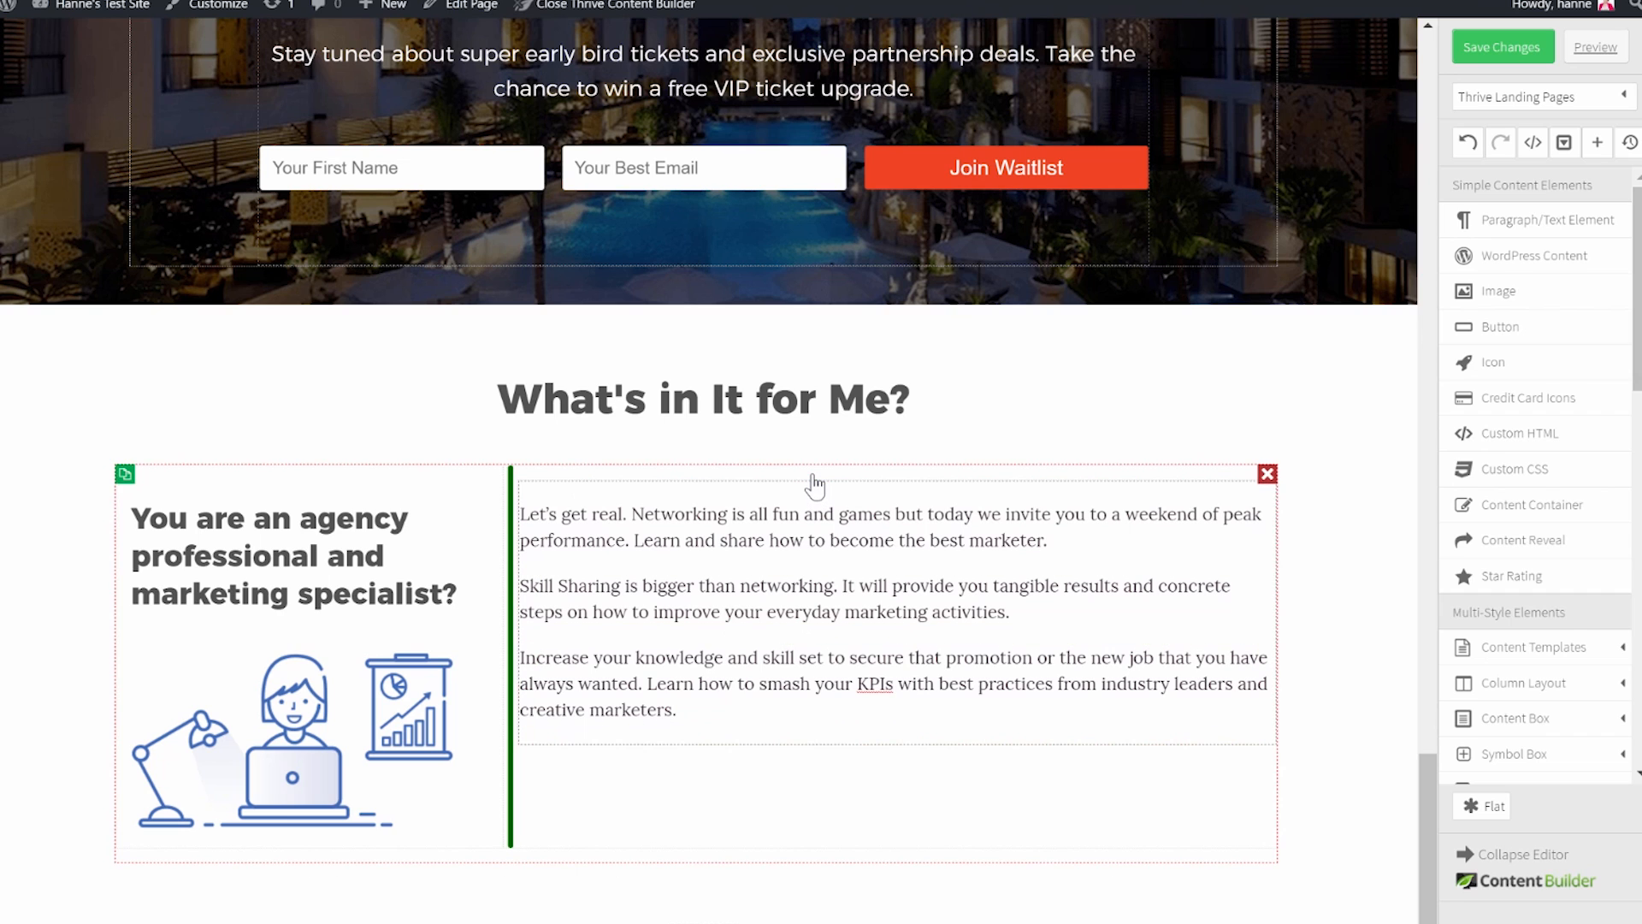
click(814, 494)
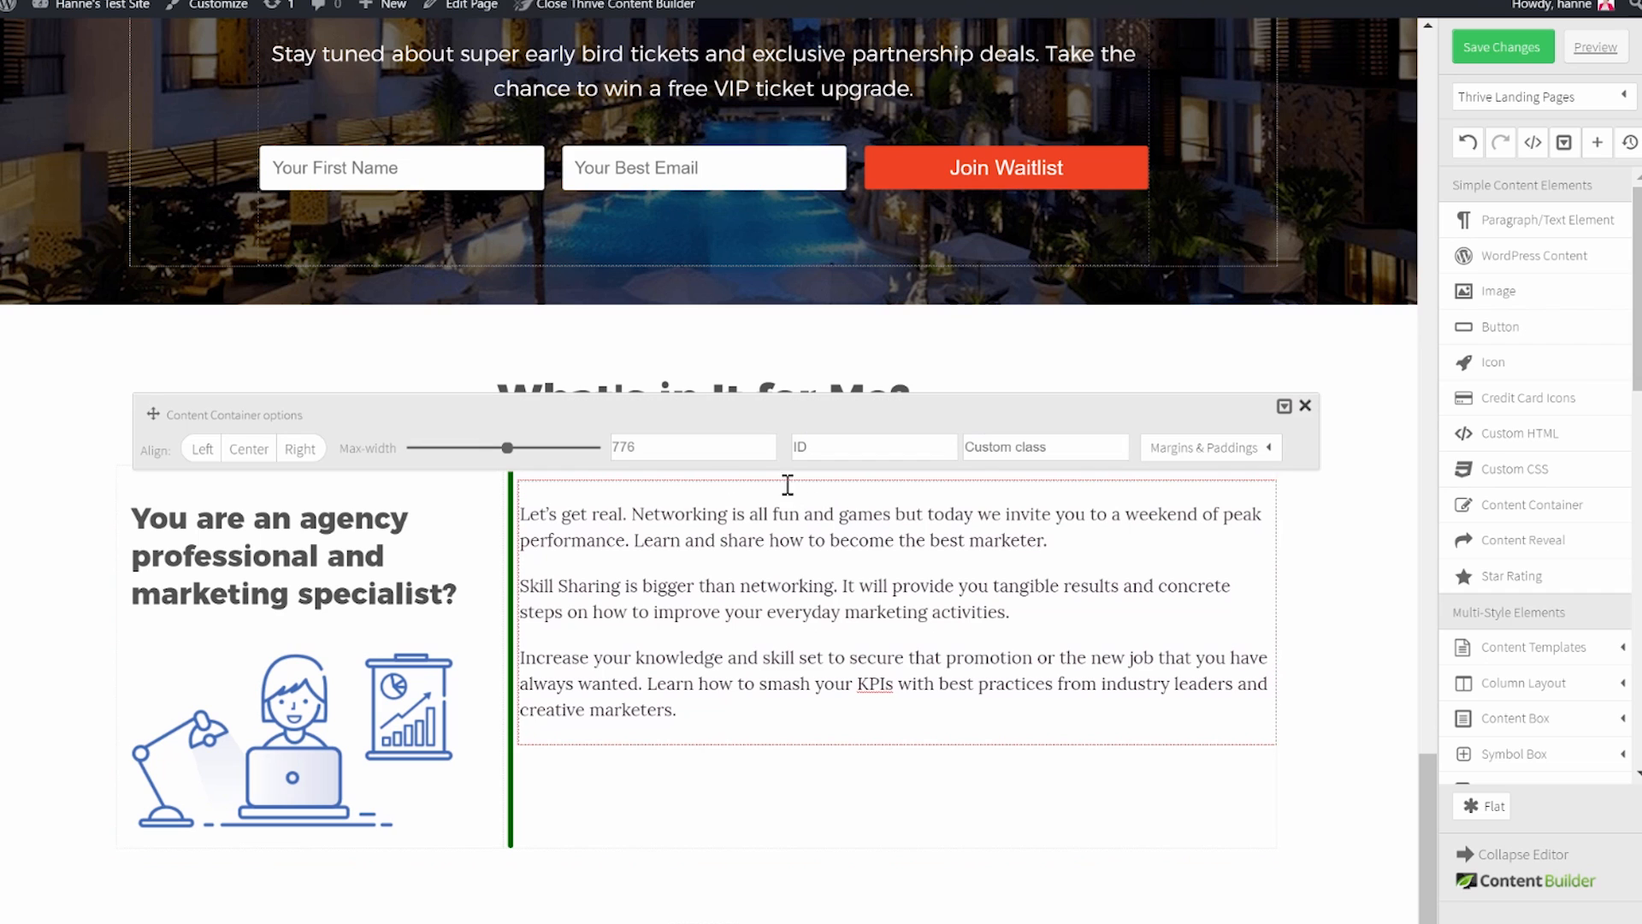
click(644, 447)
drag(644, 447, 603, 451)
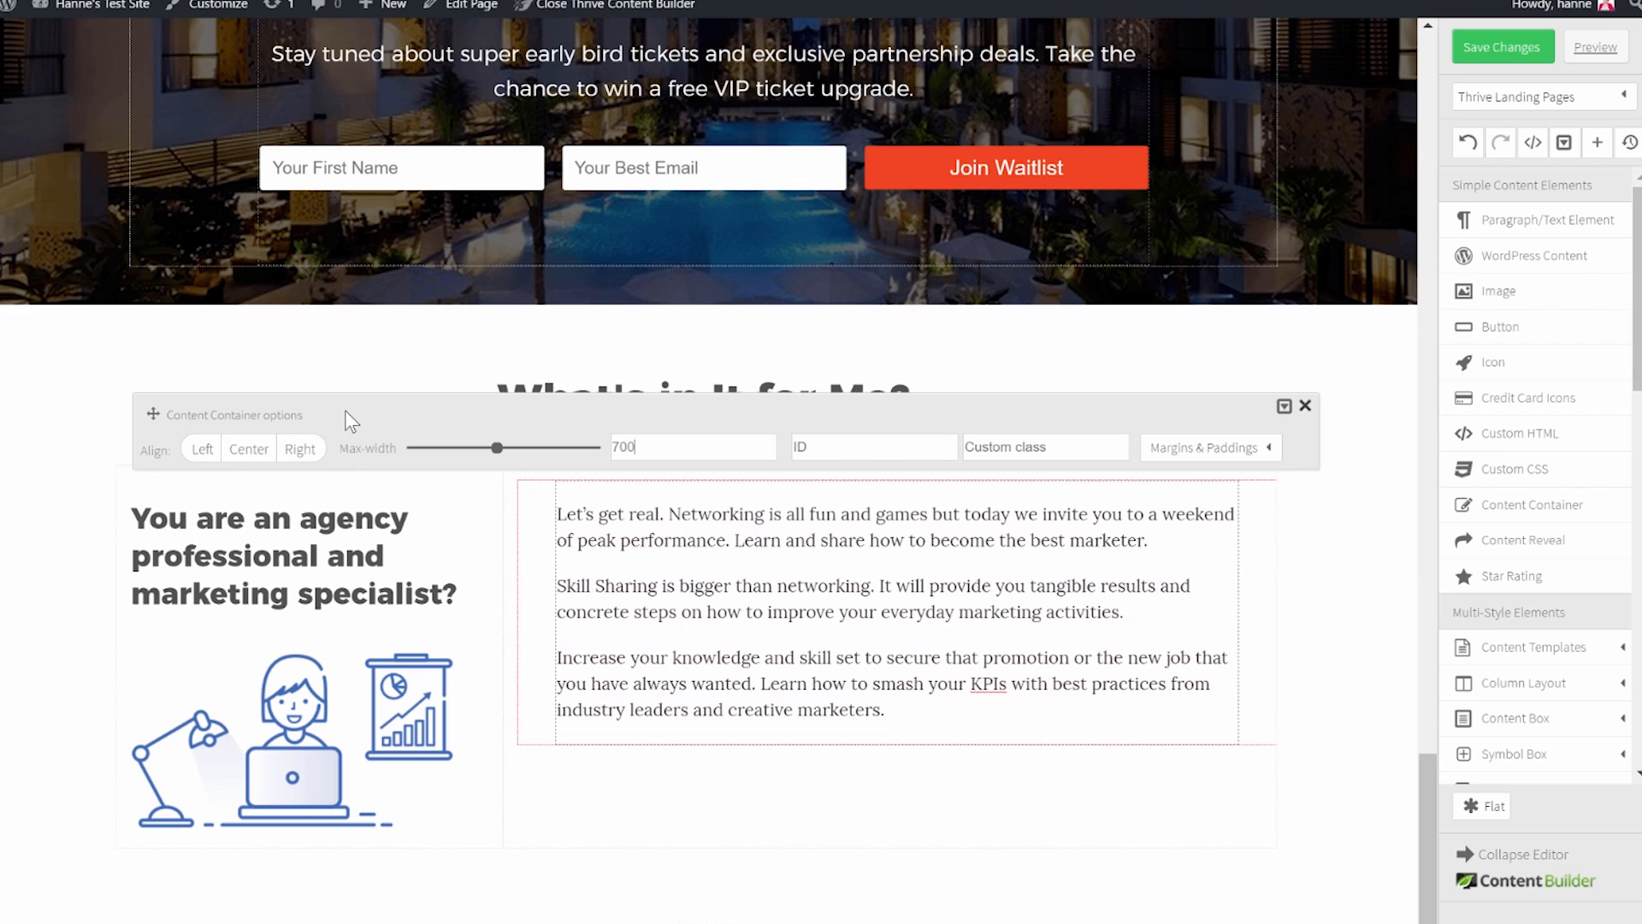
click(301, 450)
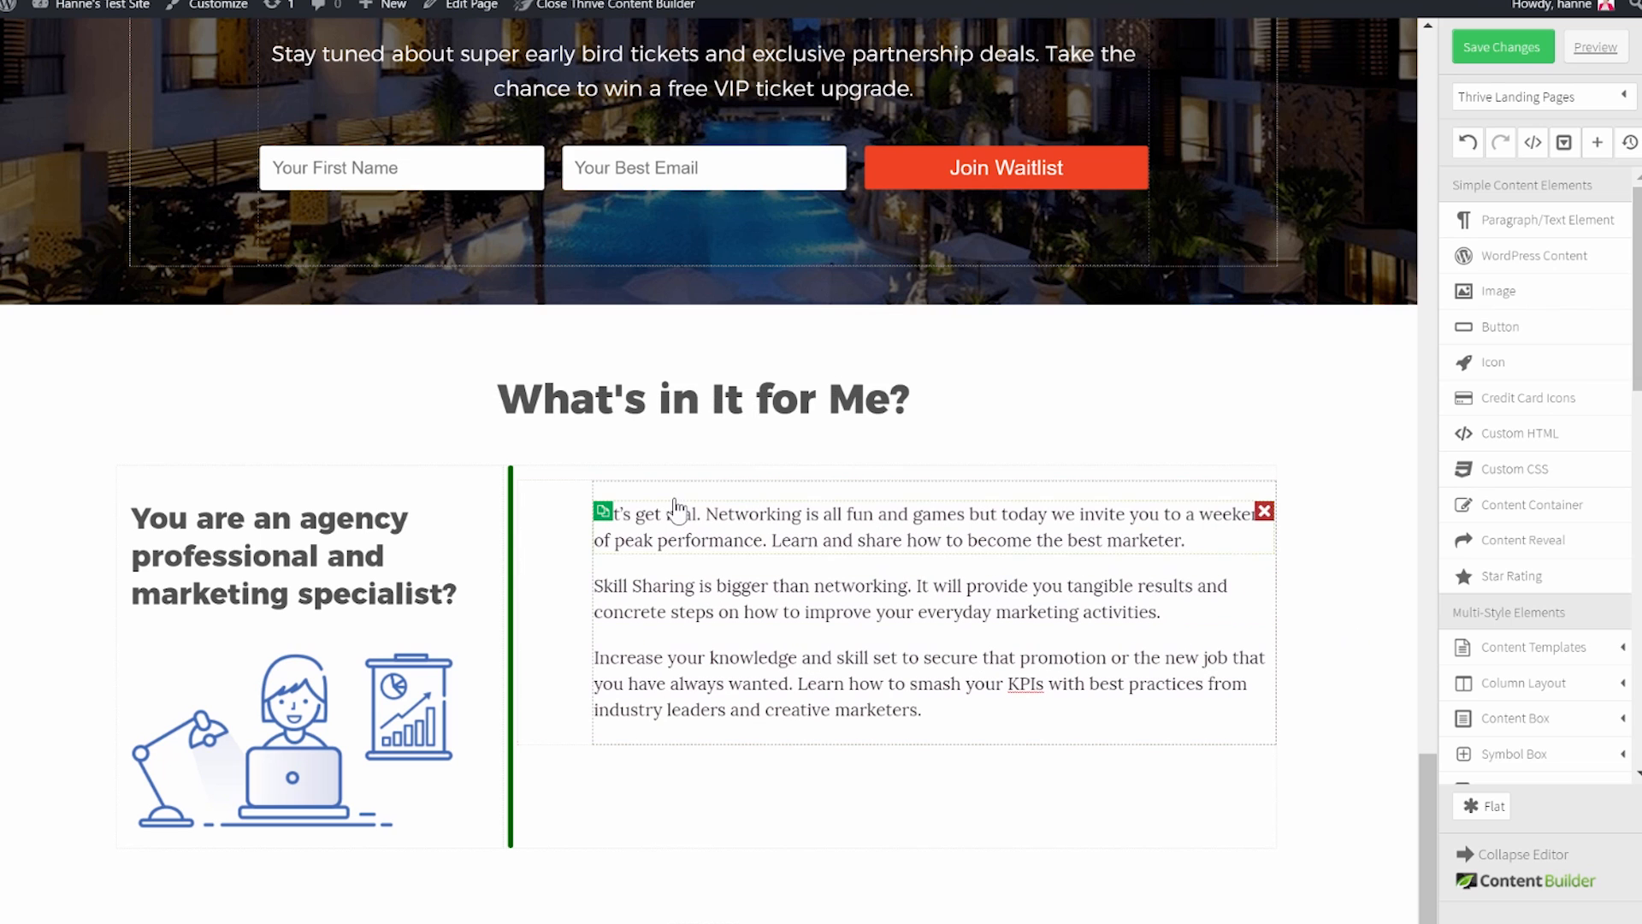
click(642, 503)
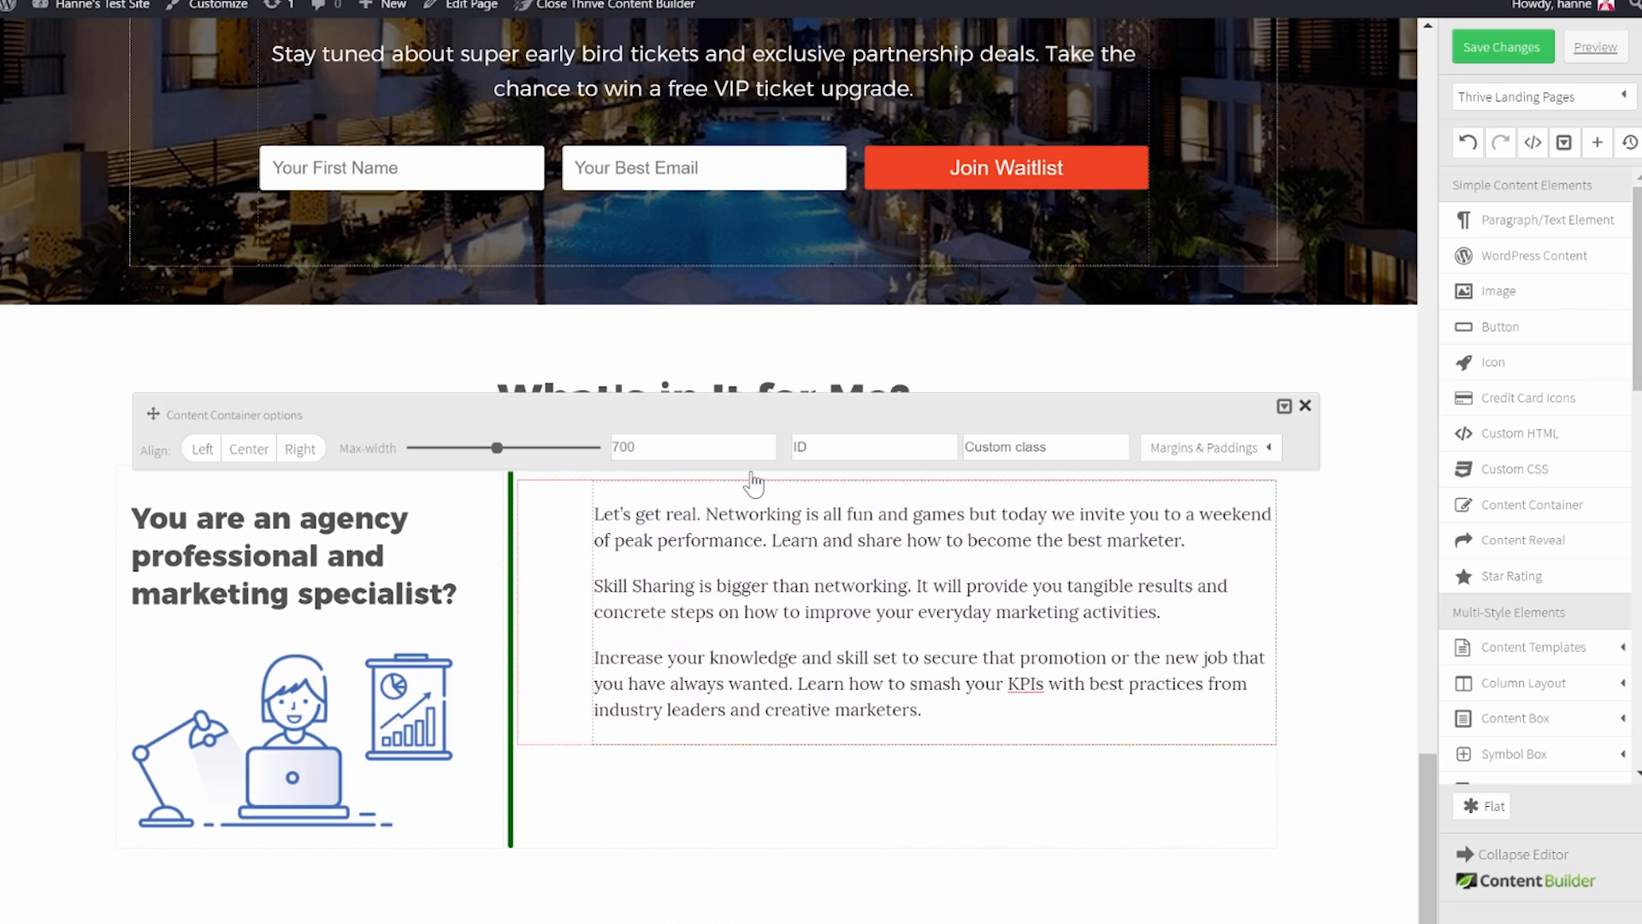
click(1249, 450)
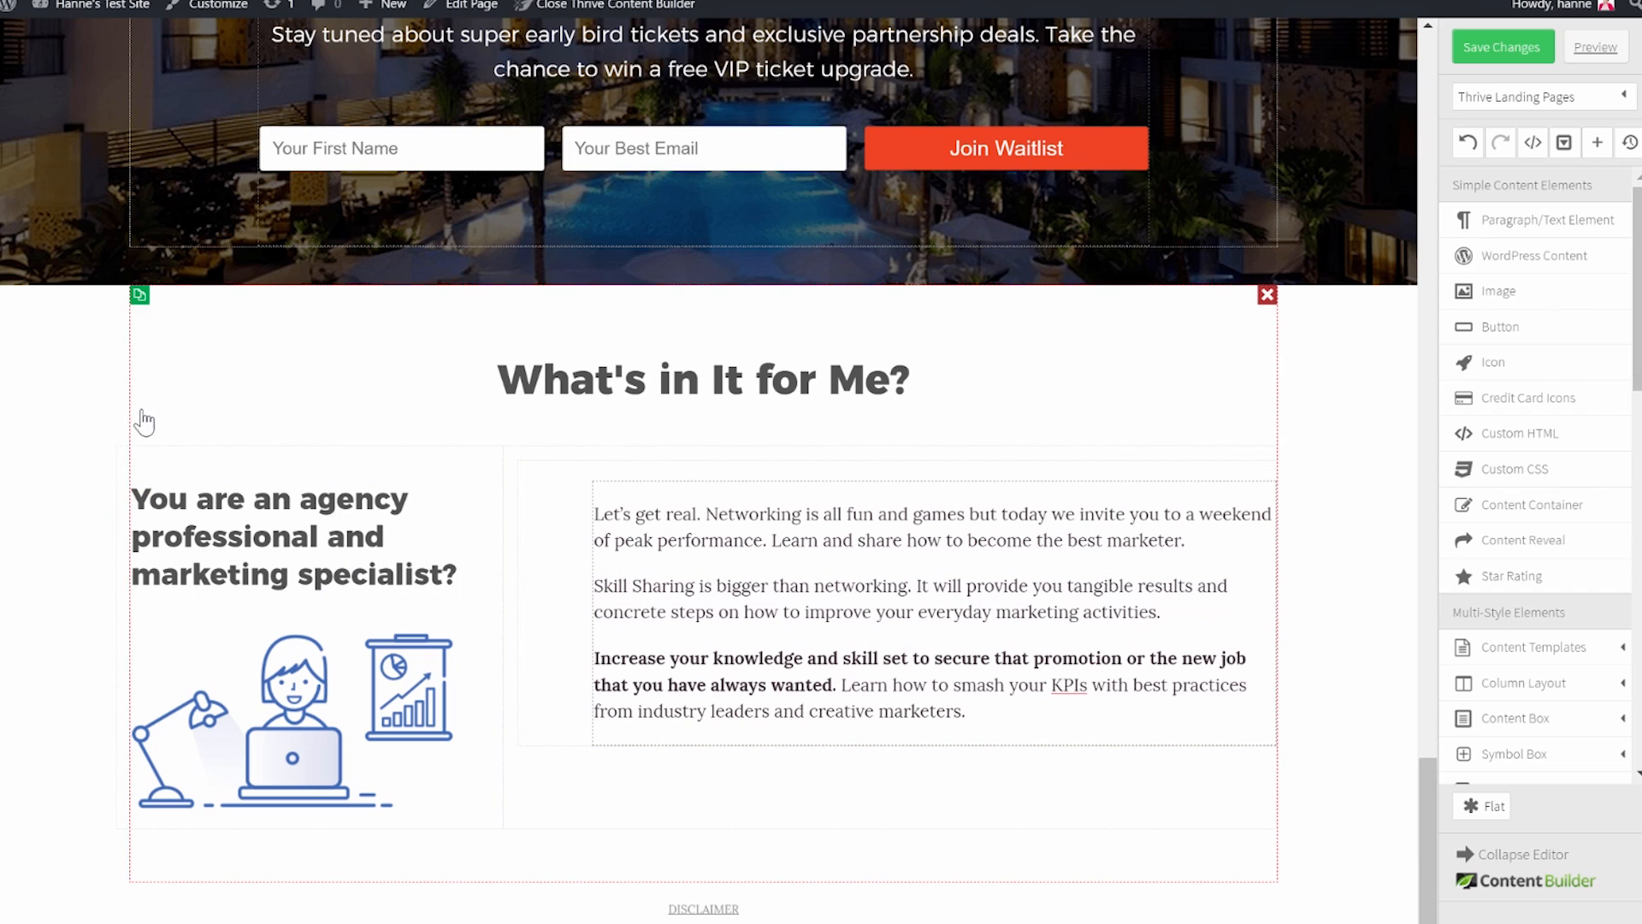
Duplicate the agency professional row below itself for the entrepreneur and freelancer audience descriptions.
click(126, 457)
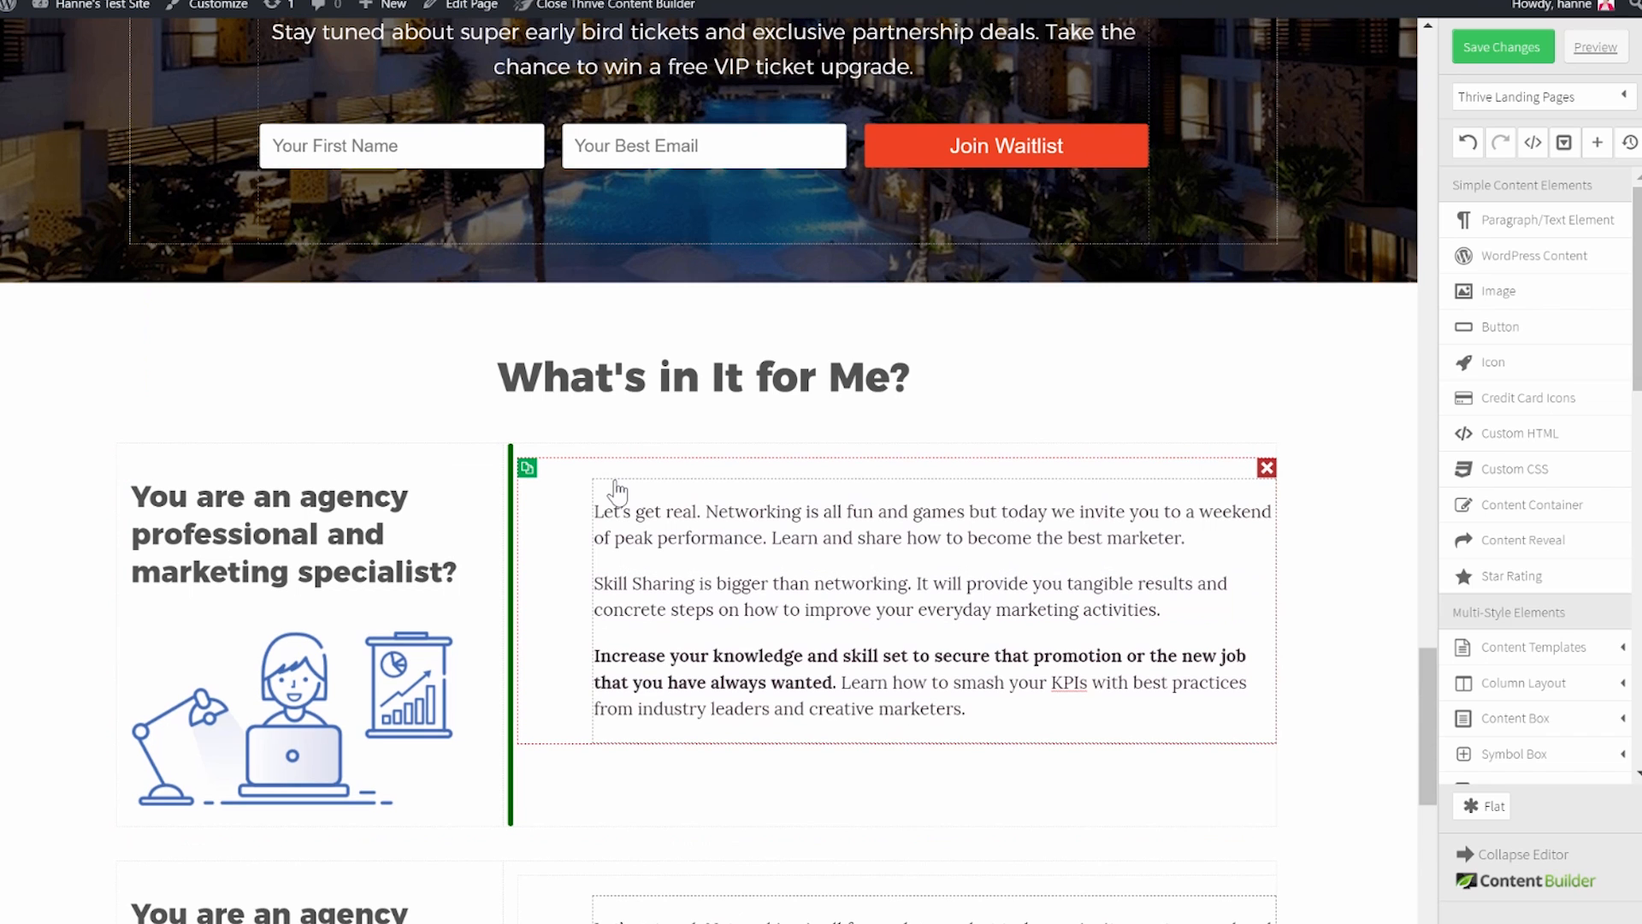
scroll(616, 491, down, 5)
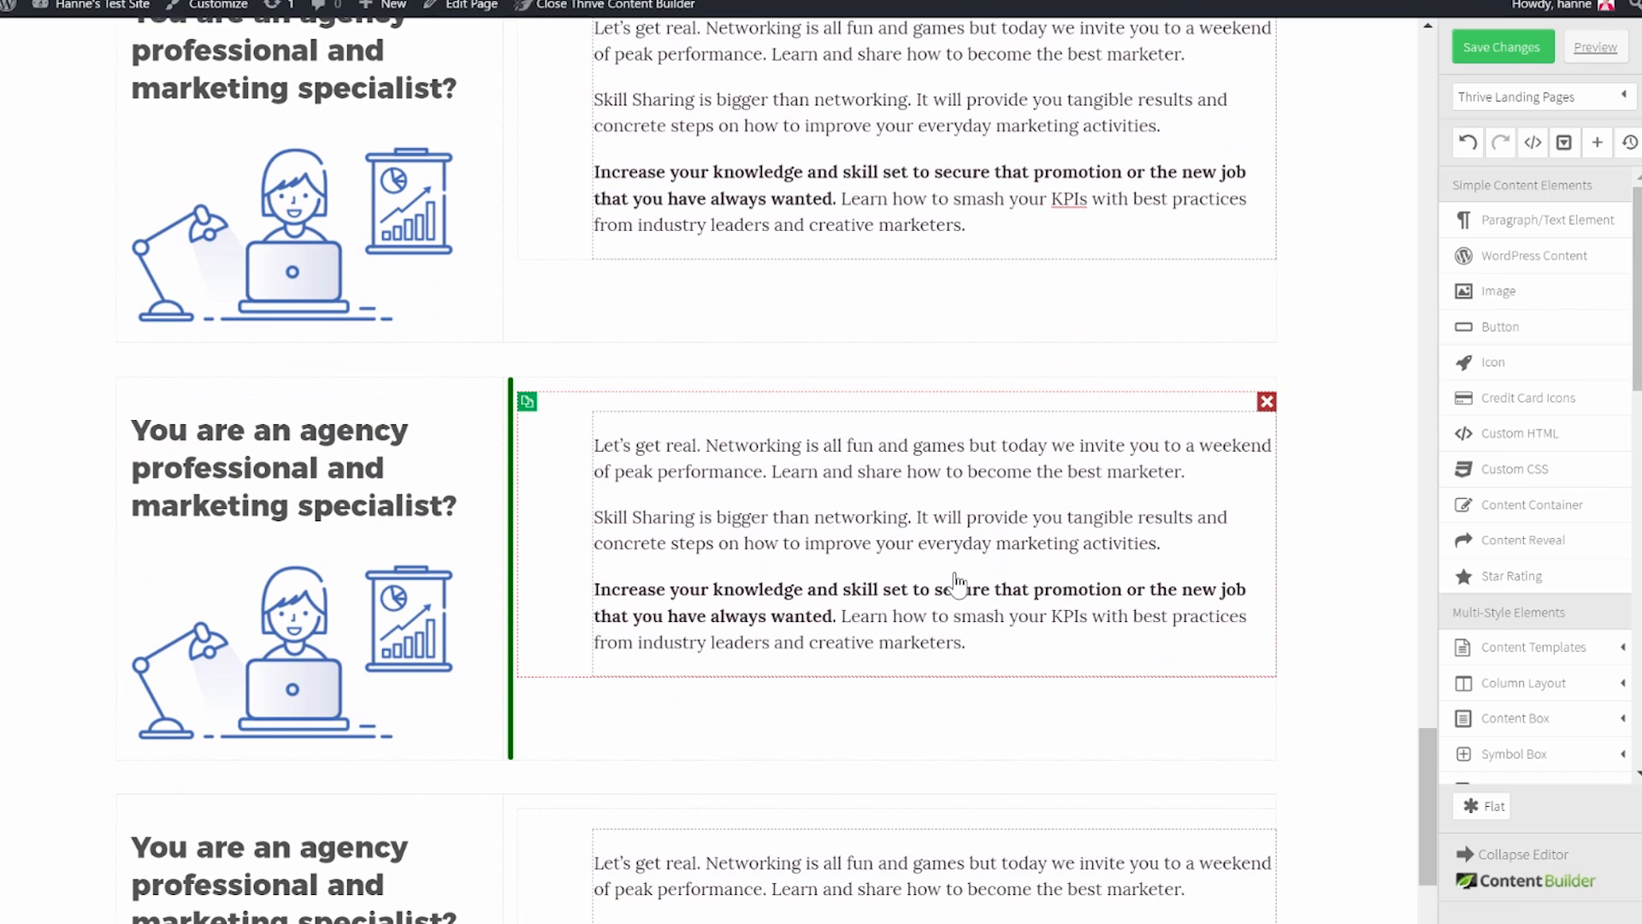
scroll(958, 581, up, 2)
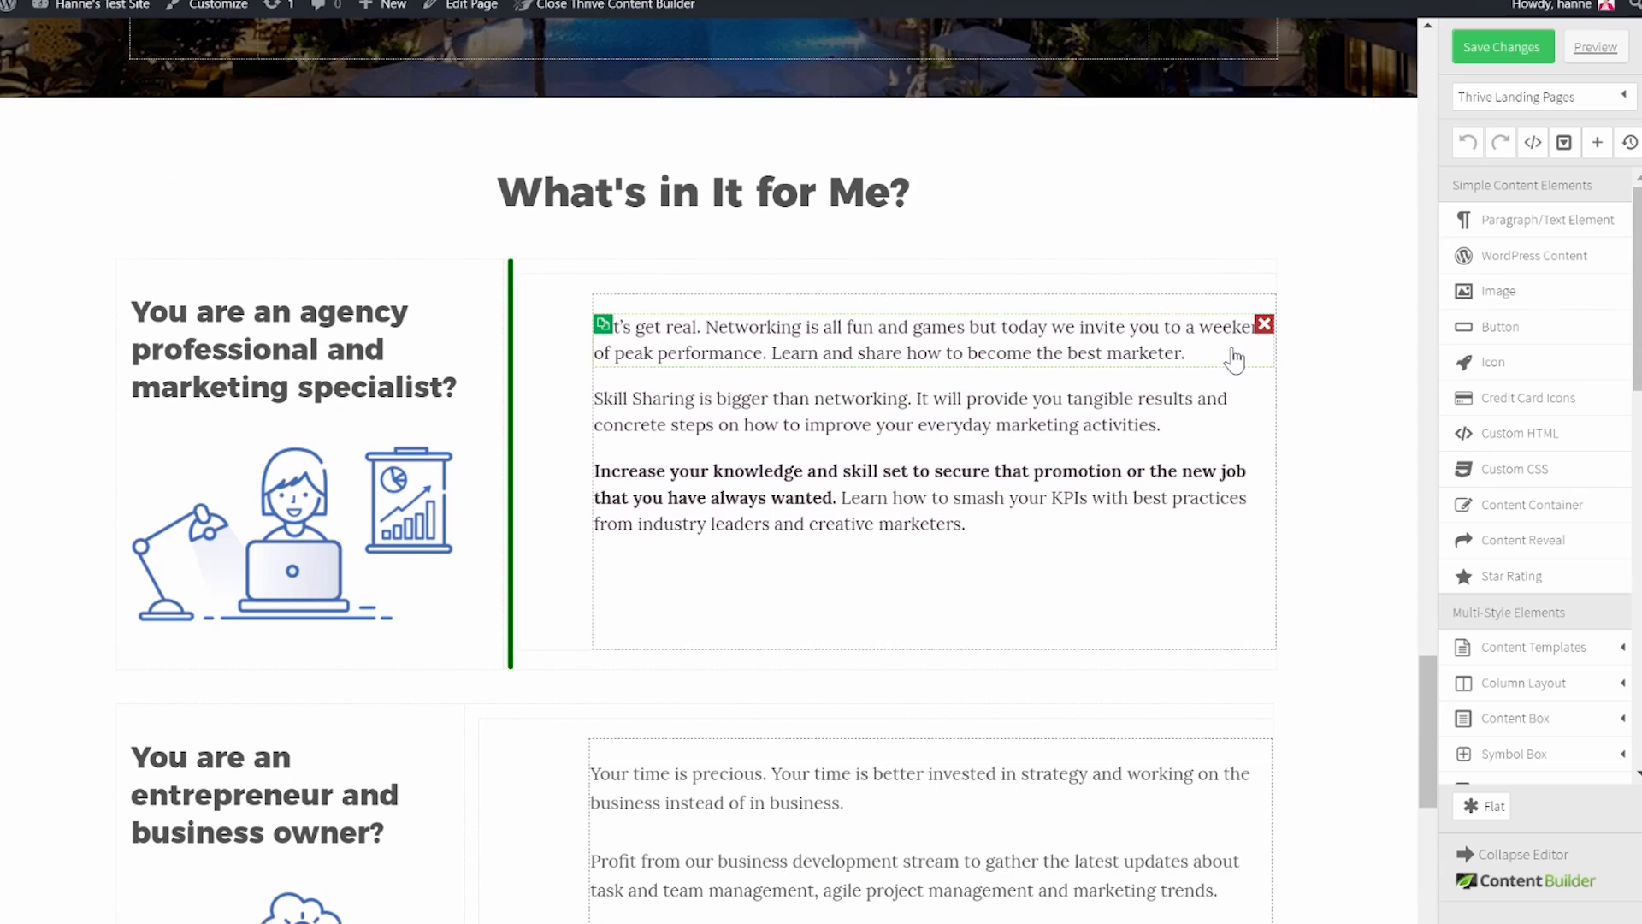
scroll(1234, 359, down, 8)
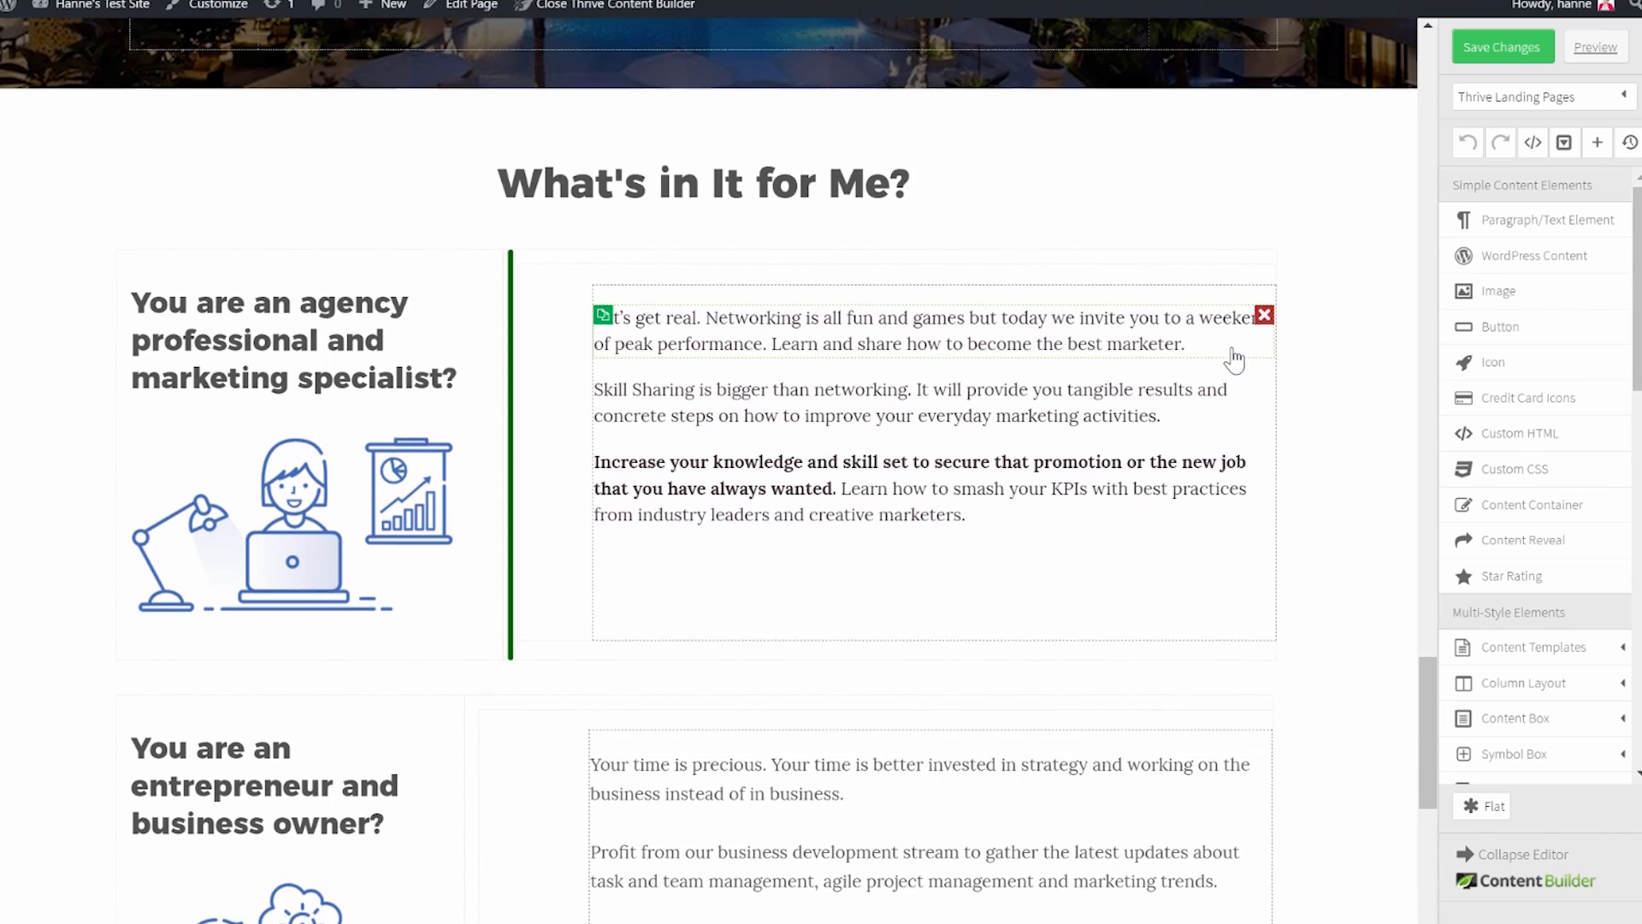
scroll(1232, 367, down, 1)
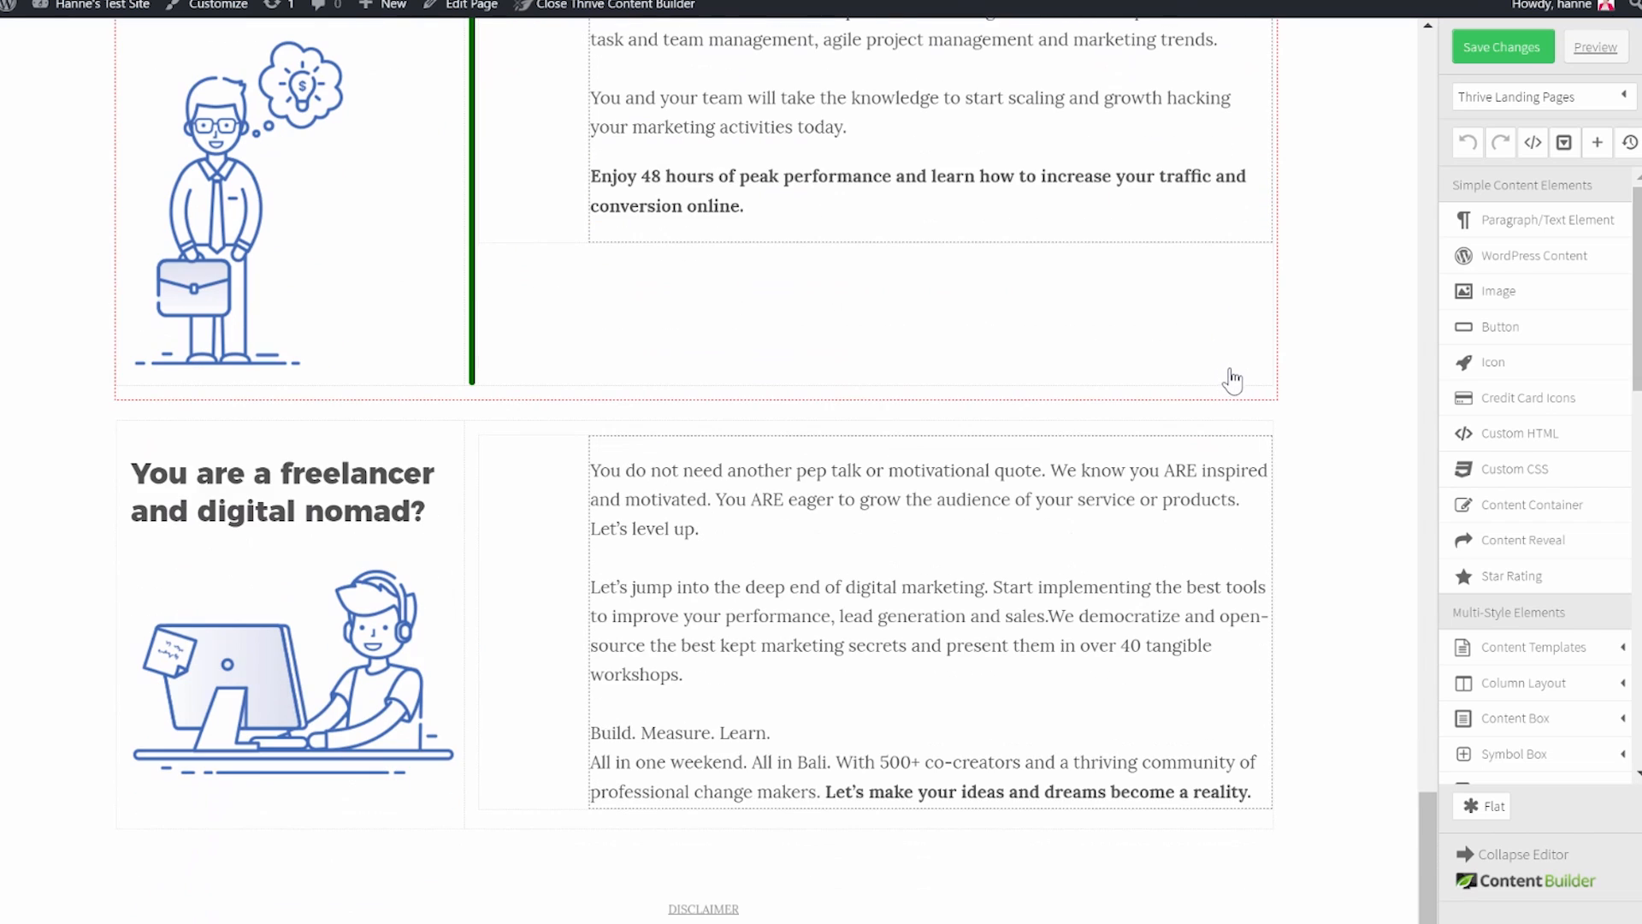
Insert a page section below the "You are a freelancer and digital nomad?" row.
scroll(1595, 695, down, 1)
scroll(1595, 694, down, 8)
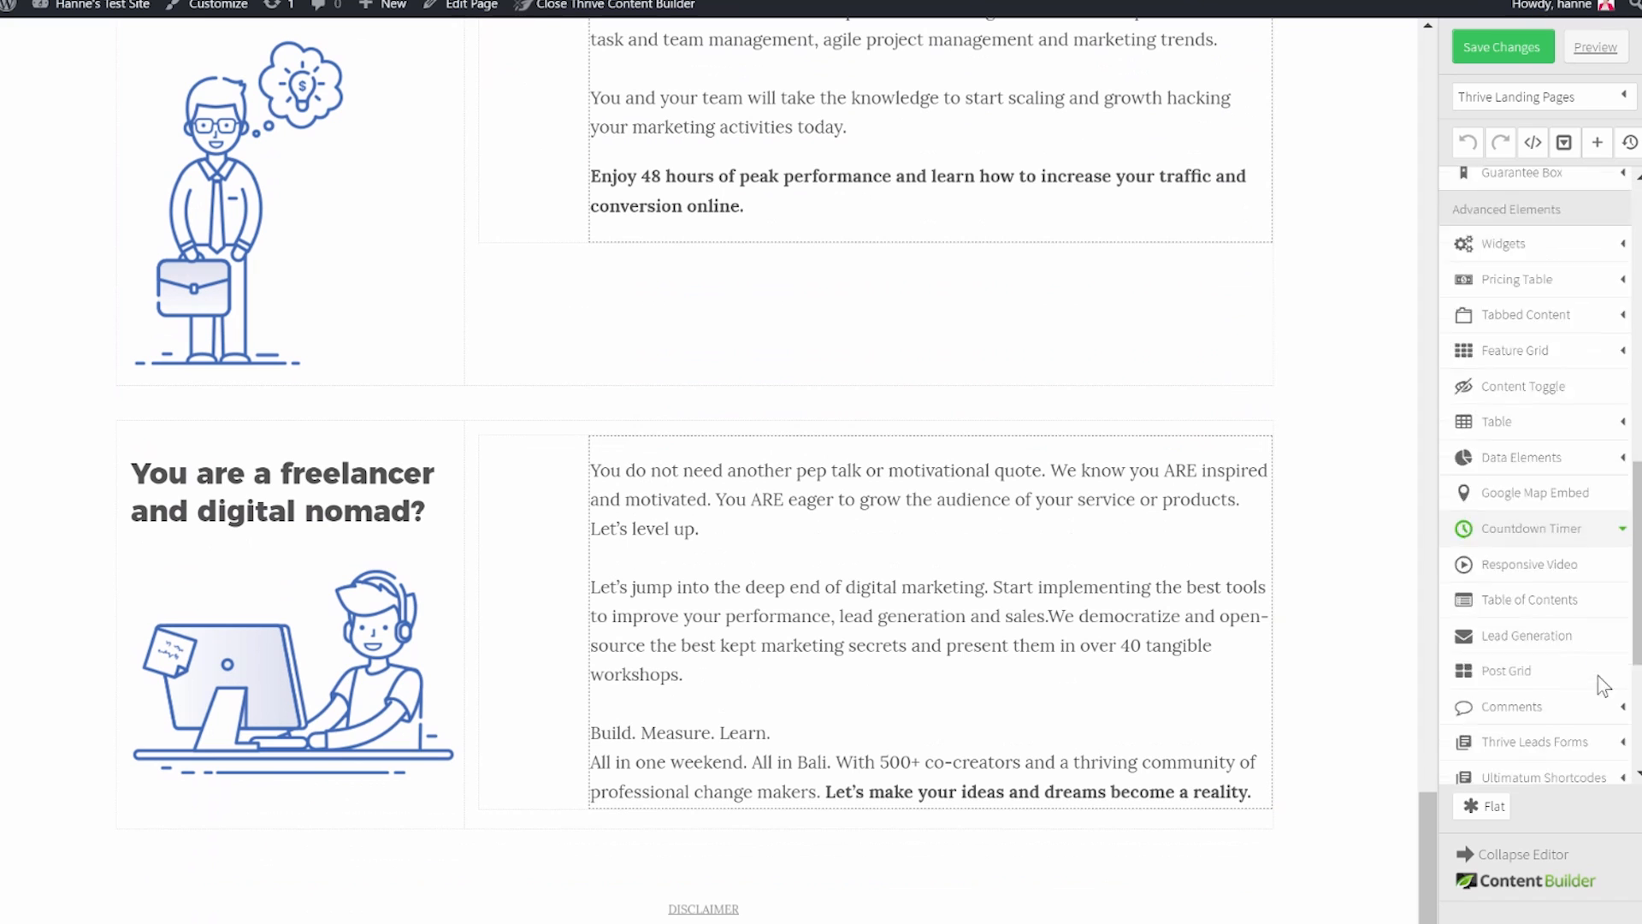
drag(1561, 655, 561, 780)
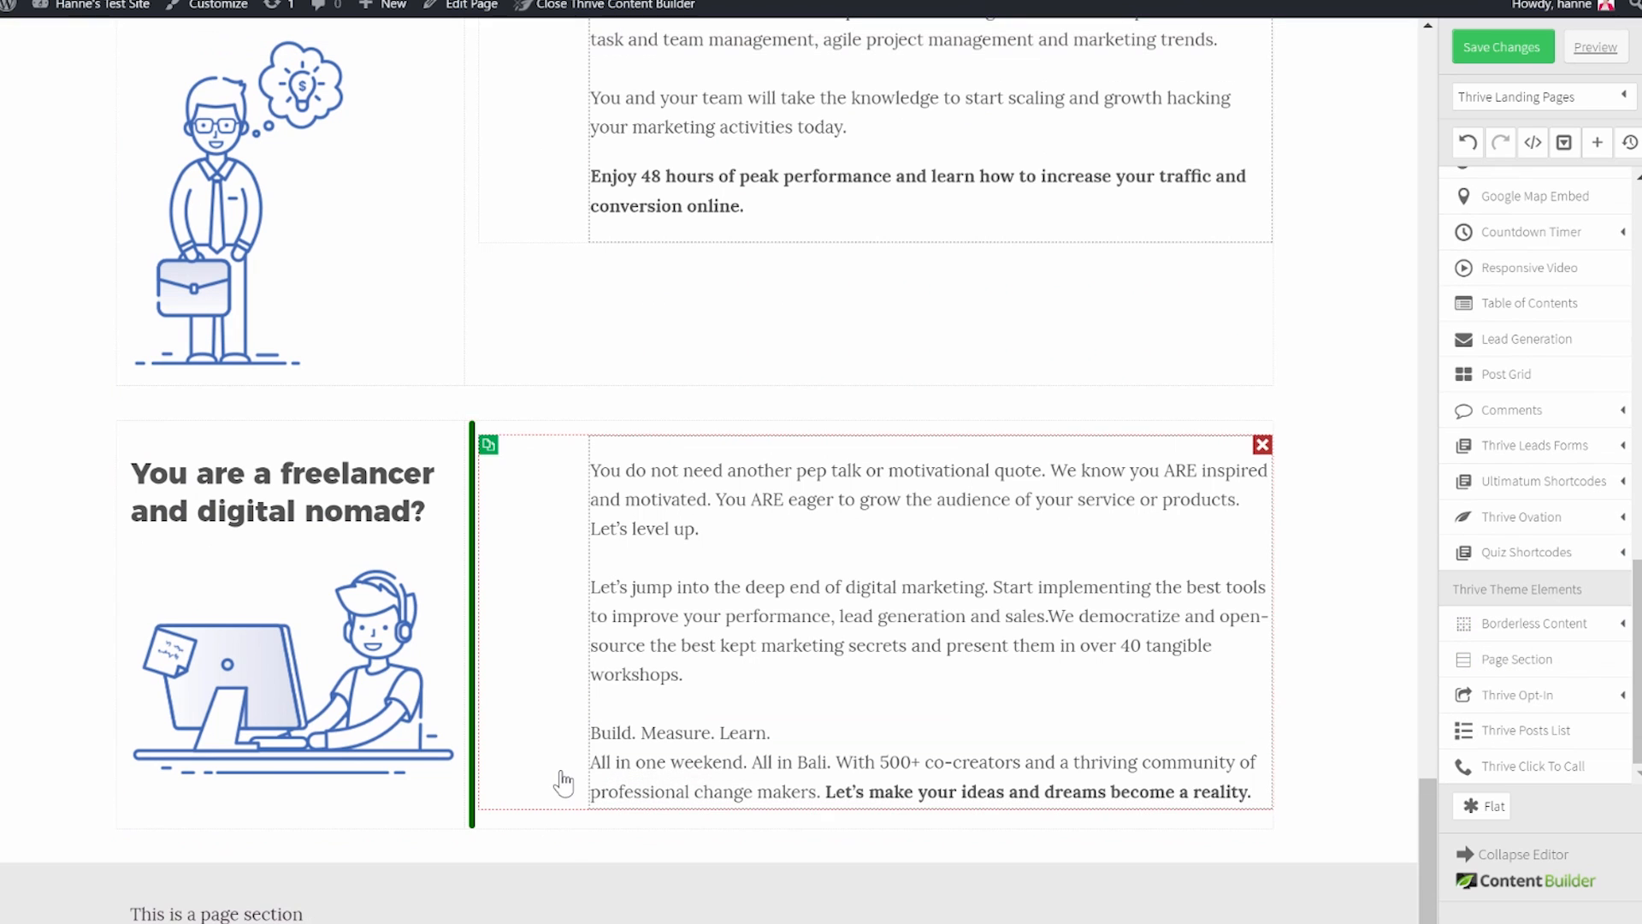
scroll(525, 788, down, 1)
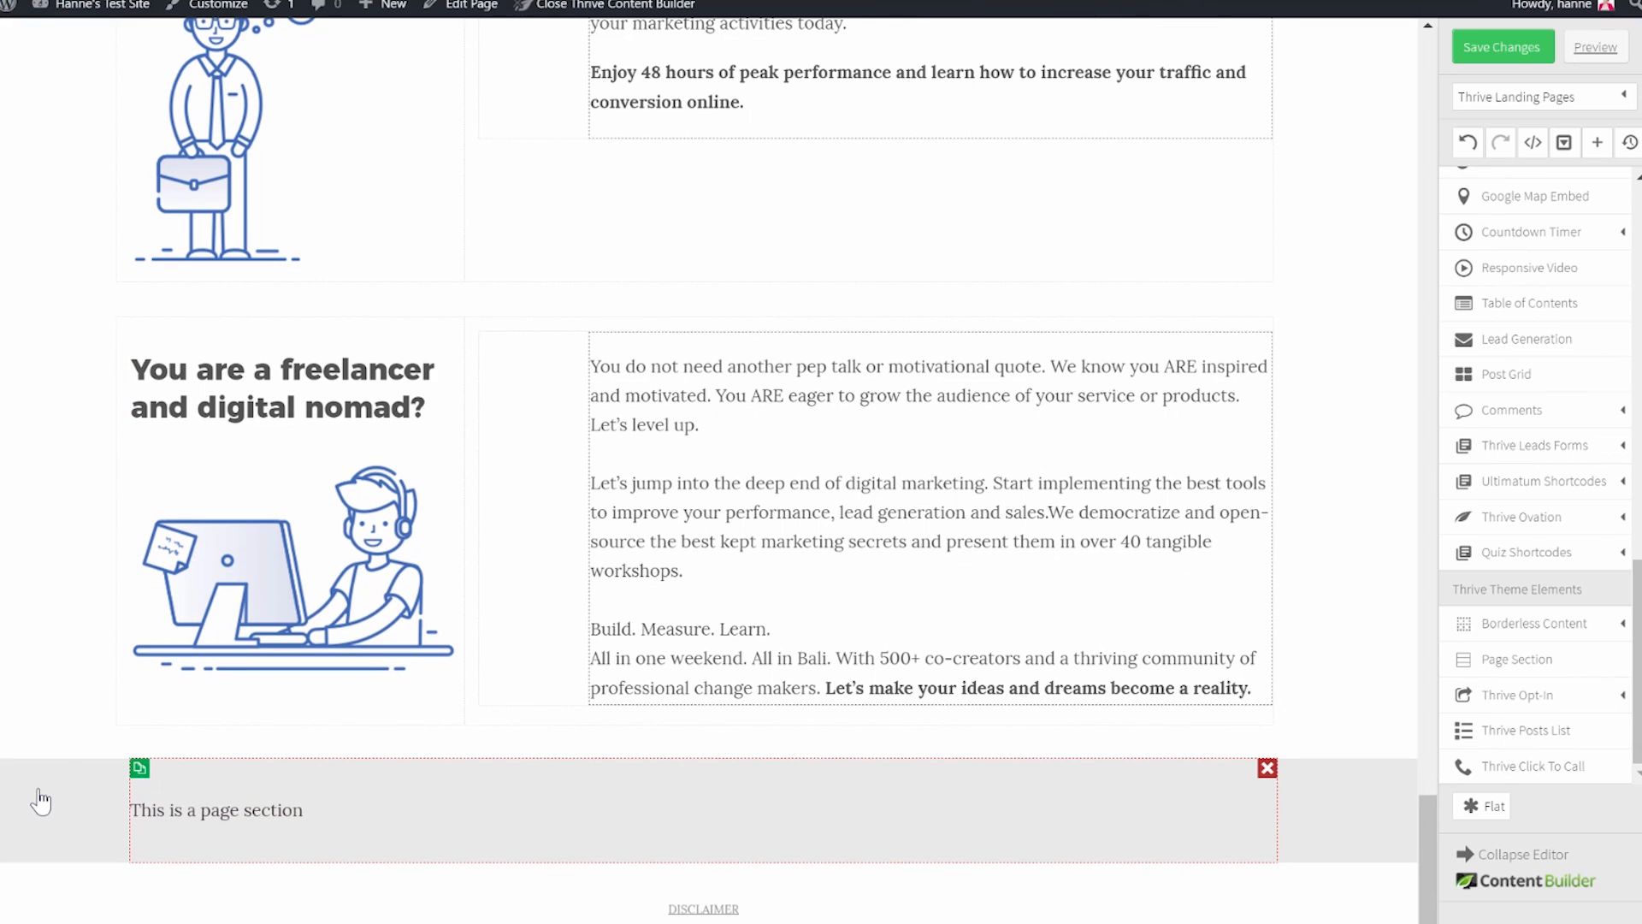
Set the new page section's background colour to the dark favourite colour rgba(60,50,55,1).
click(40, 801)
click(181, 654)
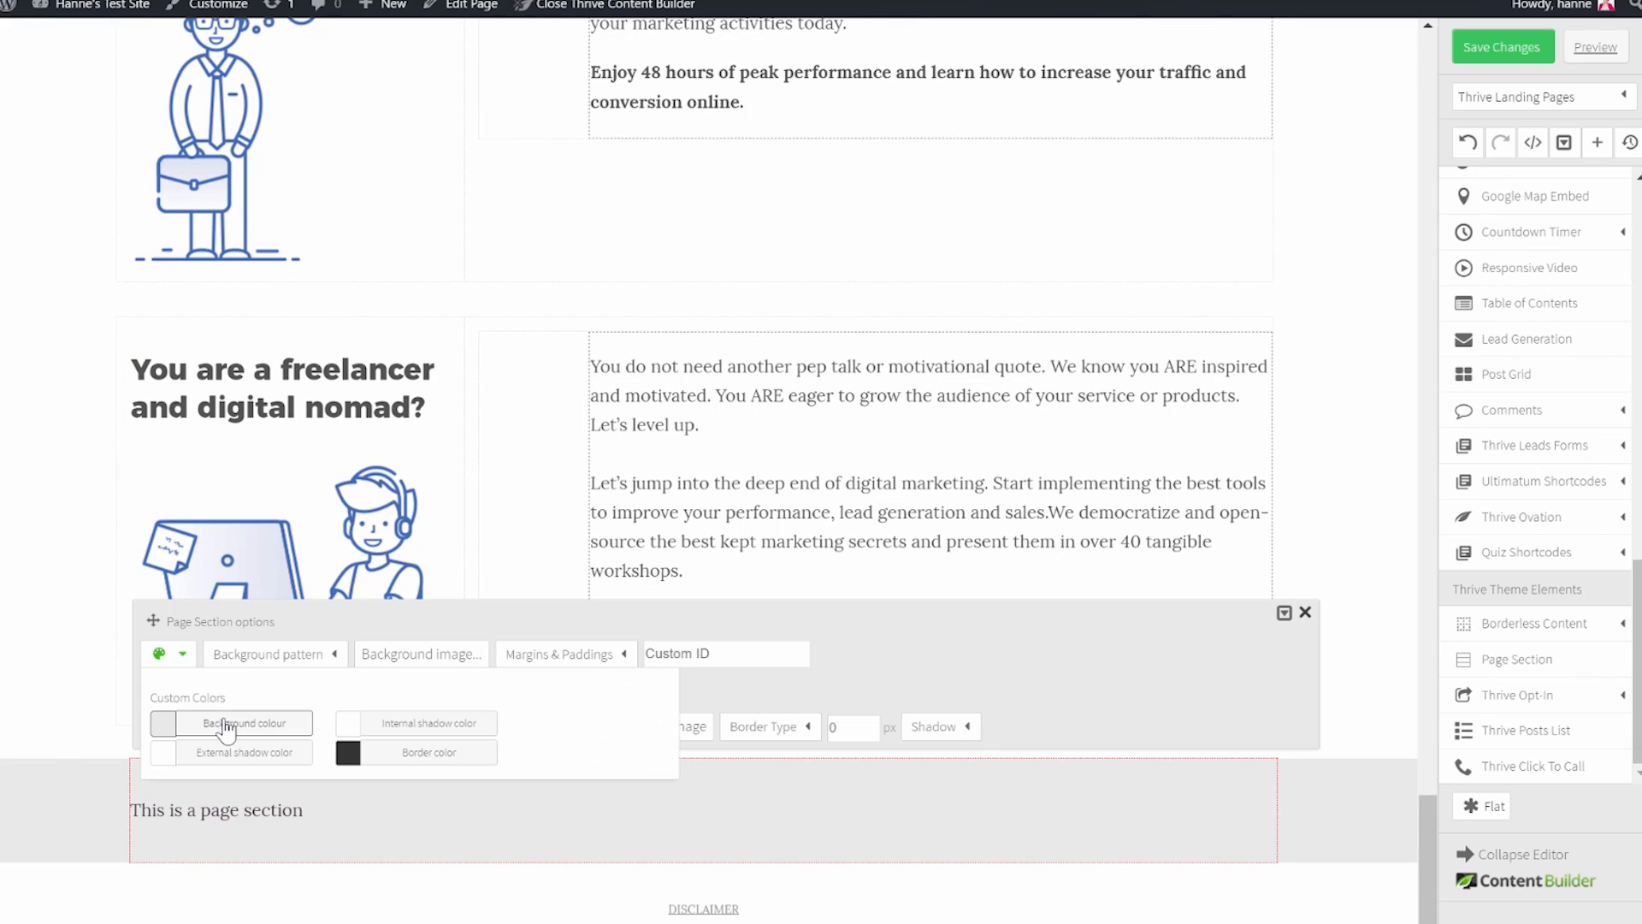
click(227, 726)
click(526, 587)
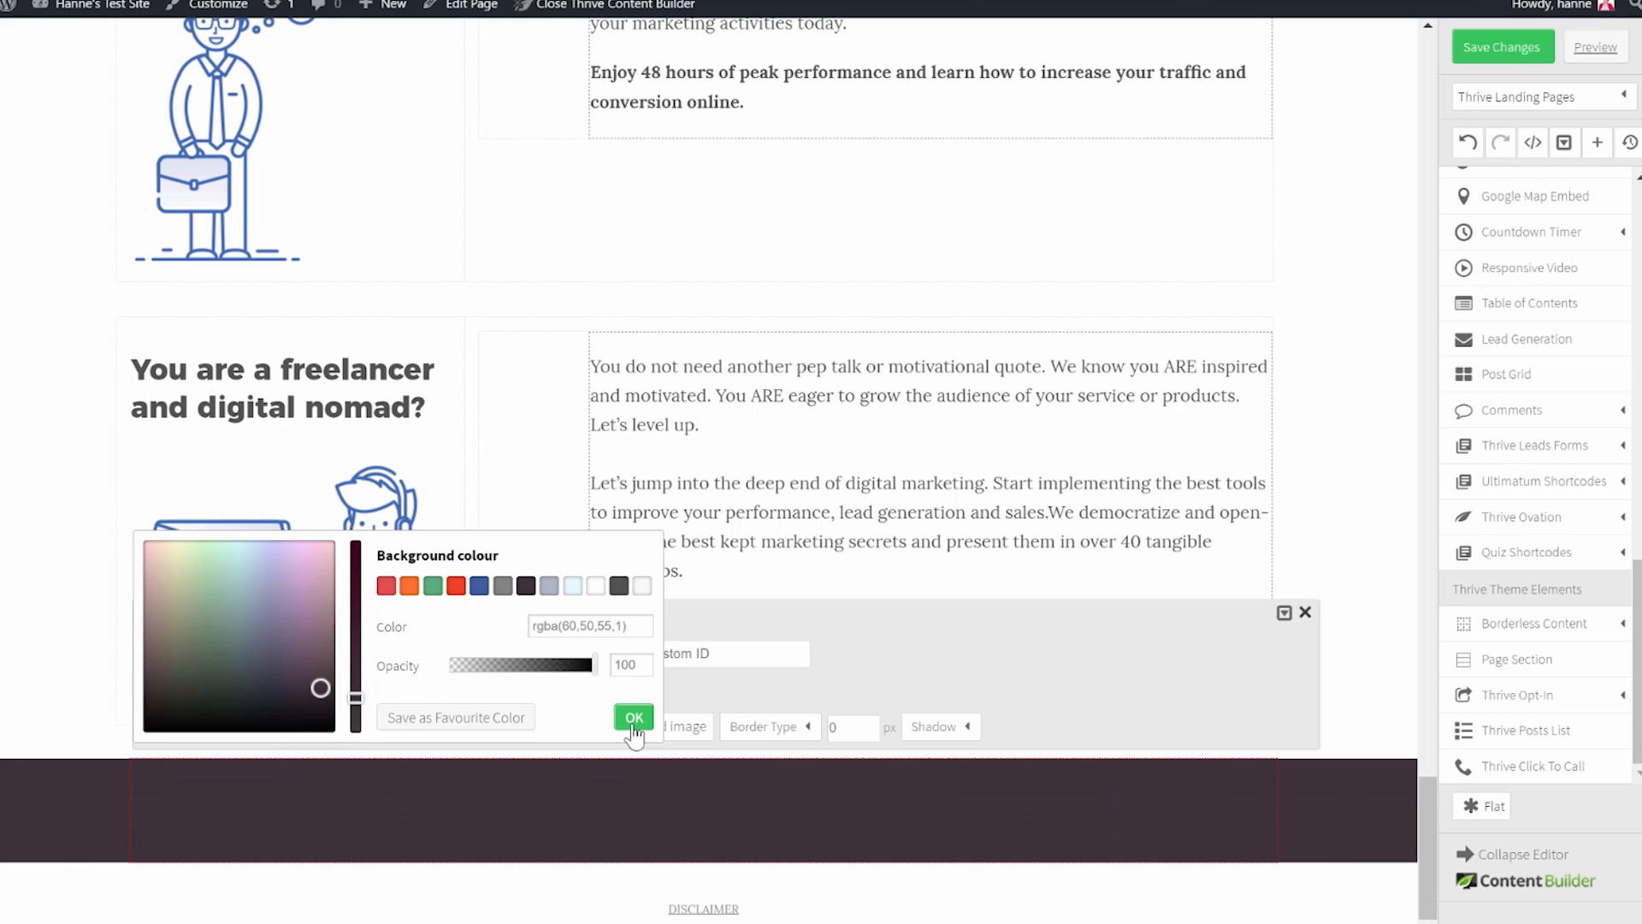
click(634, 718)
Format the page section's placeholder text as a centred Heading 2 in white #ffffff.
click(260, 804)
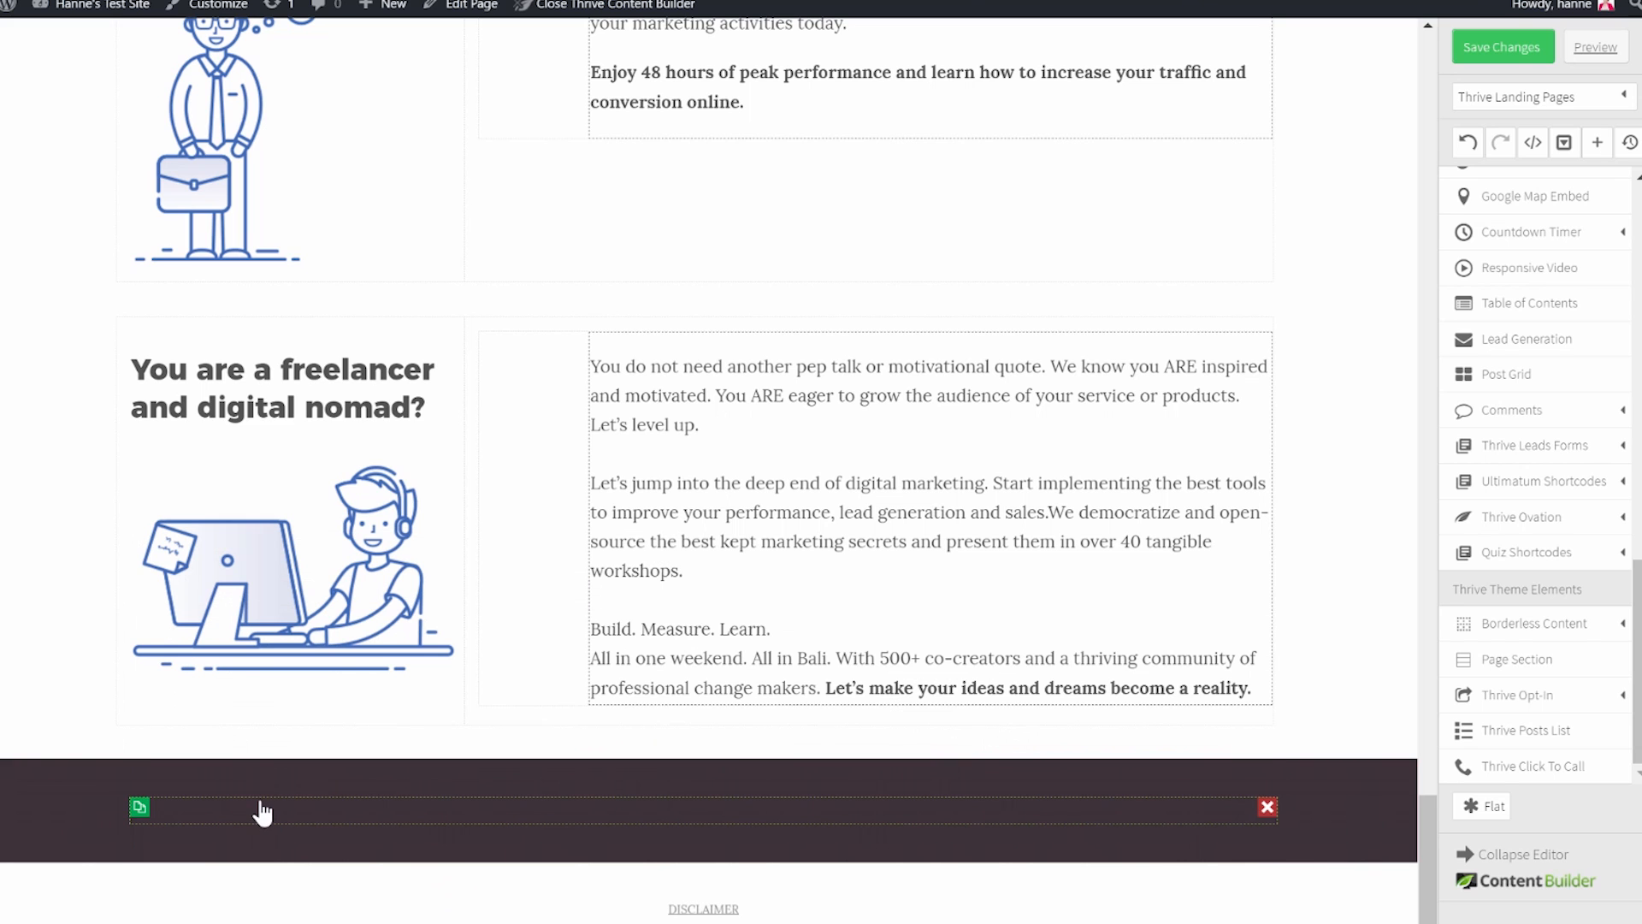
click(264, 811)
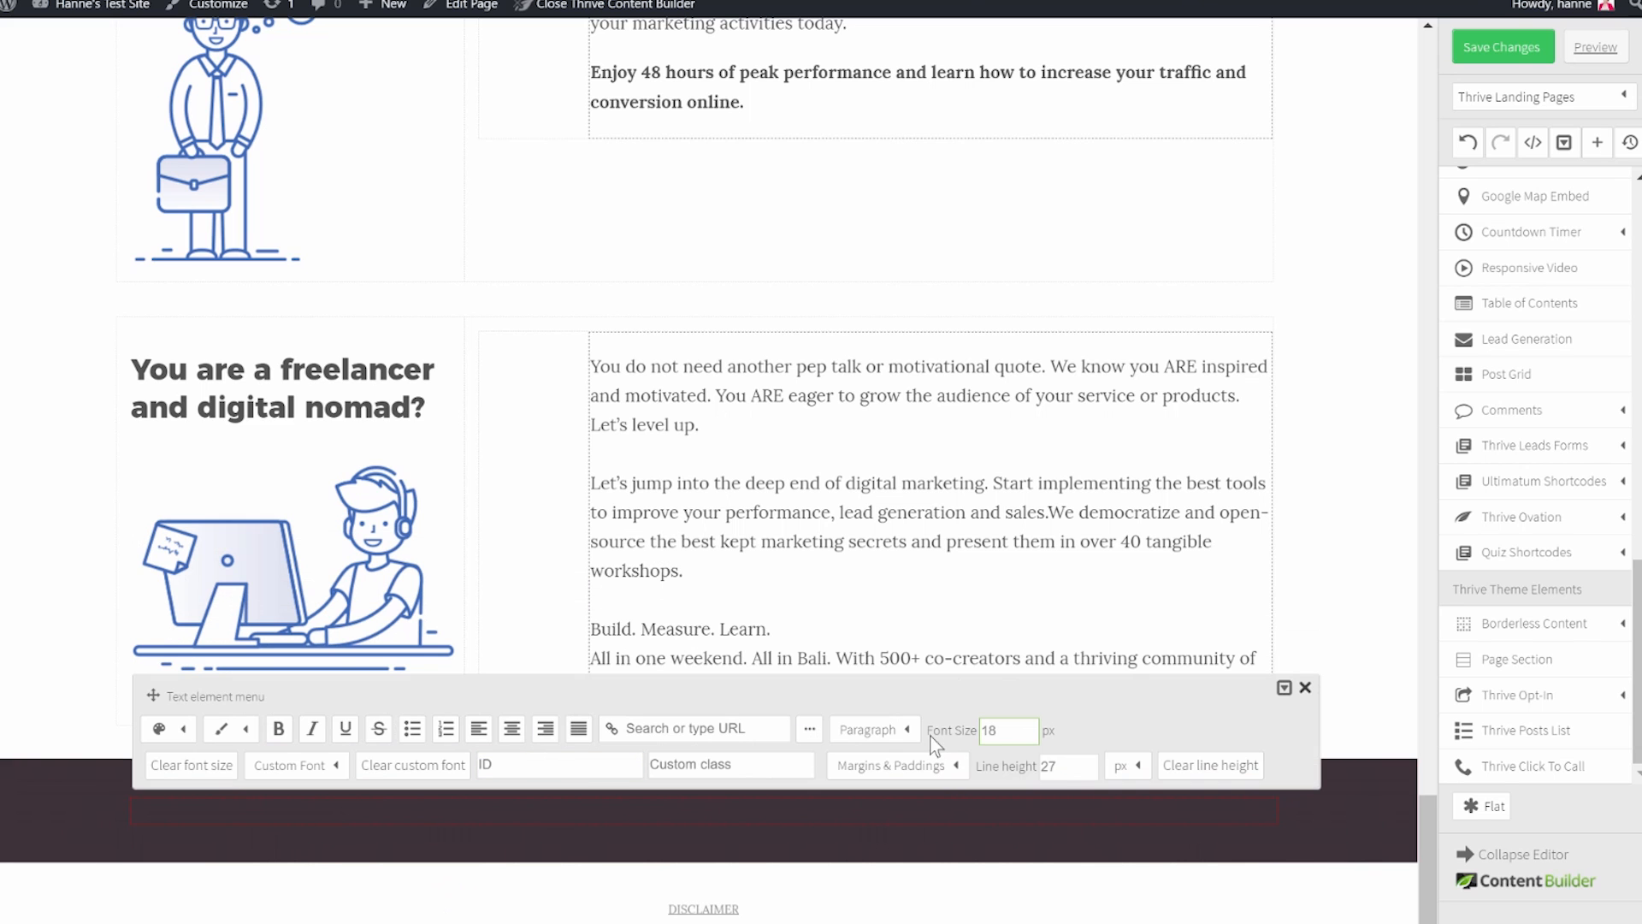
click(182, 734)
click(372, 813)
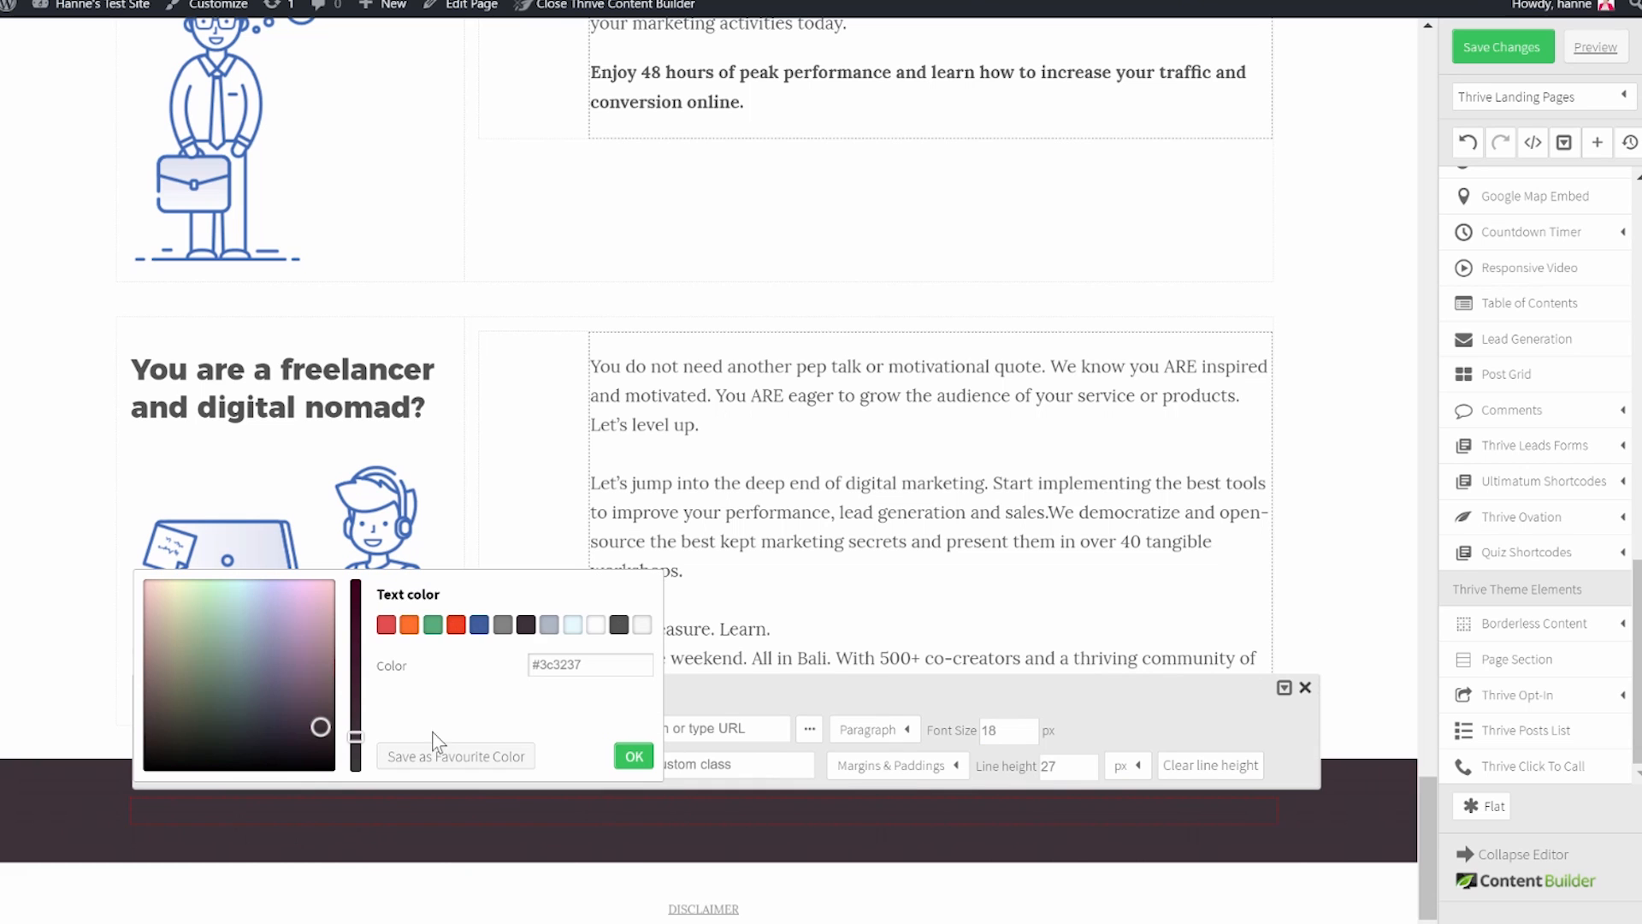
click(596, 625)
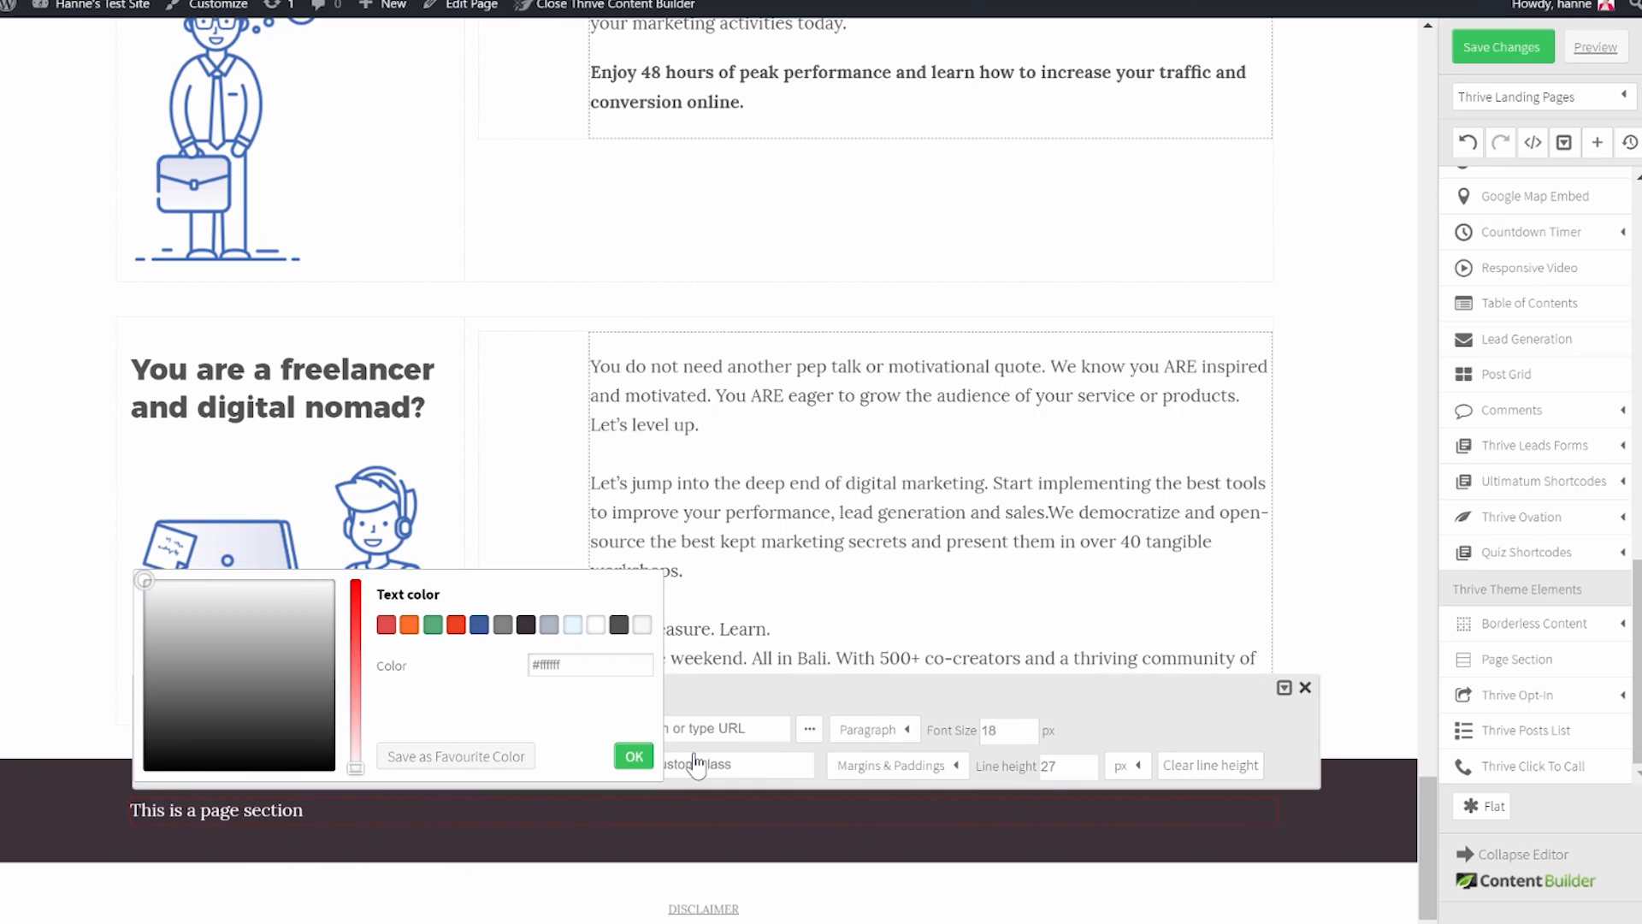
click(634, 756)
click(904, 734)
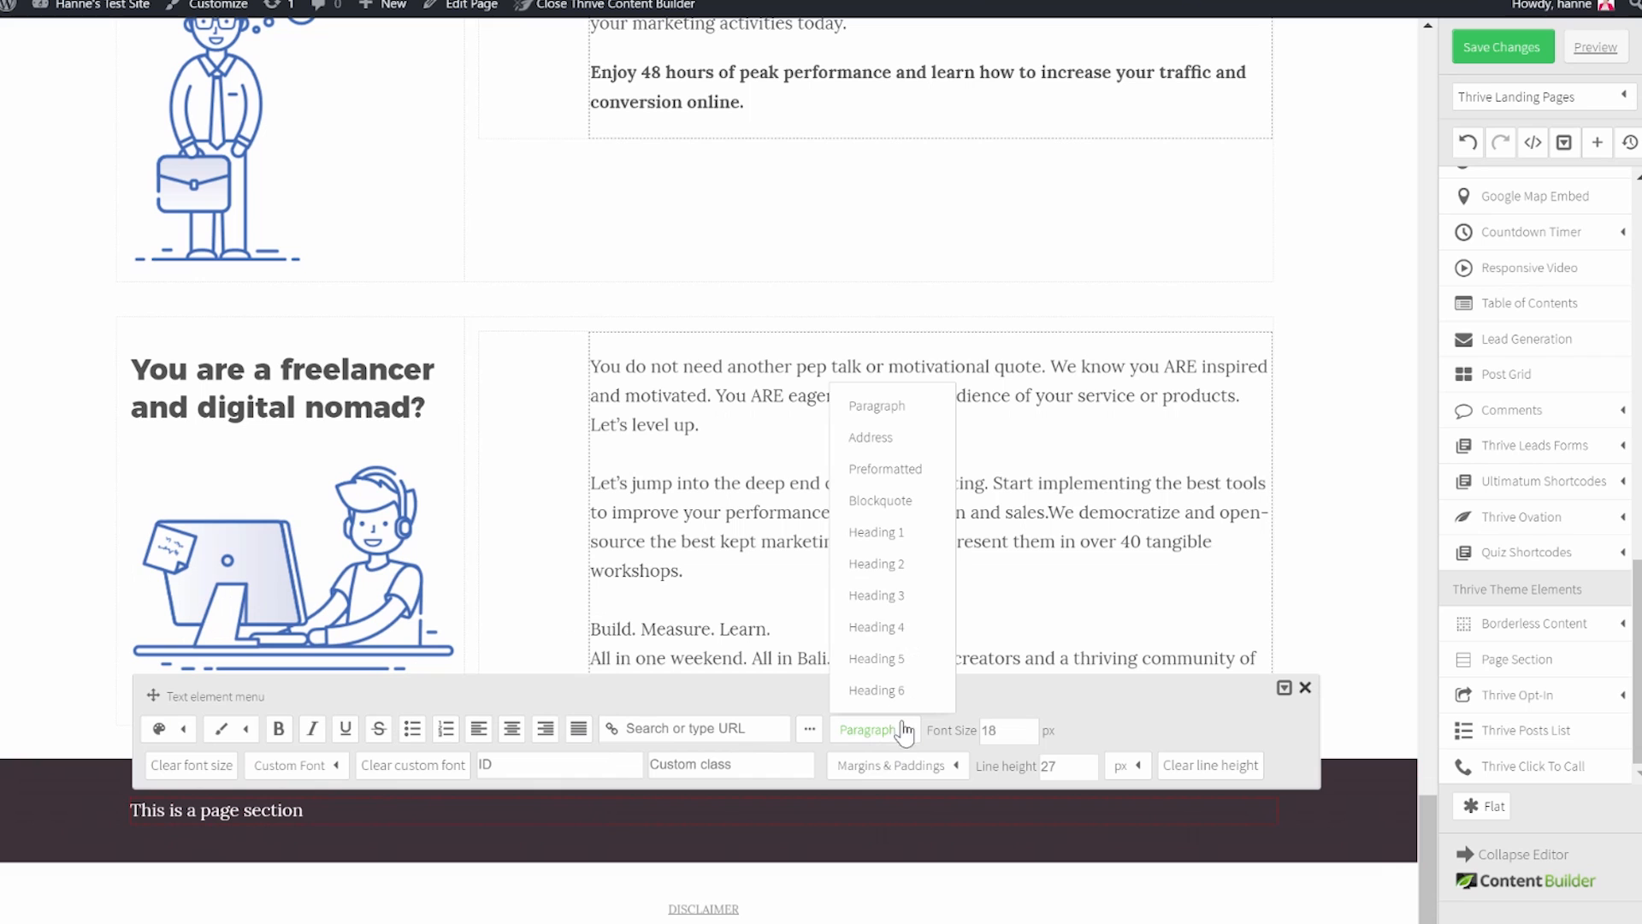
click(888, 567)
click(511, 728)
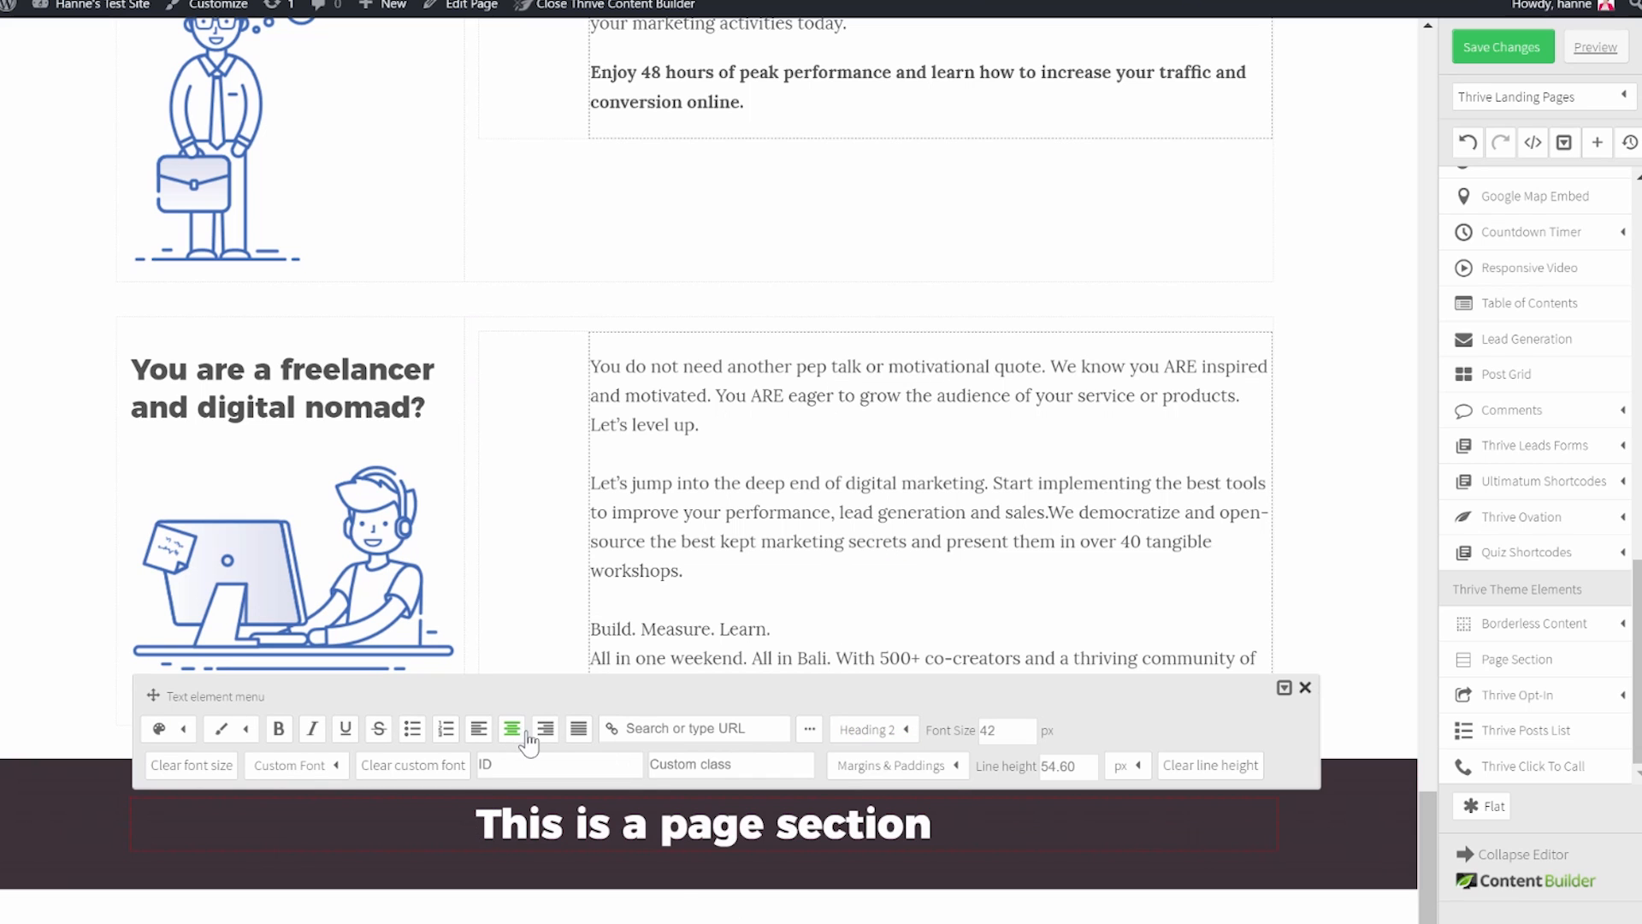
Set the section heading's top margin to 50 px and change its text to "5 Good Reasons to Join".
click(934, 775)
double_click(926, 586)
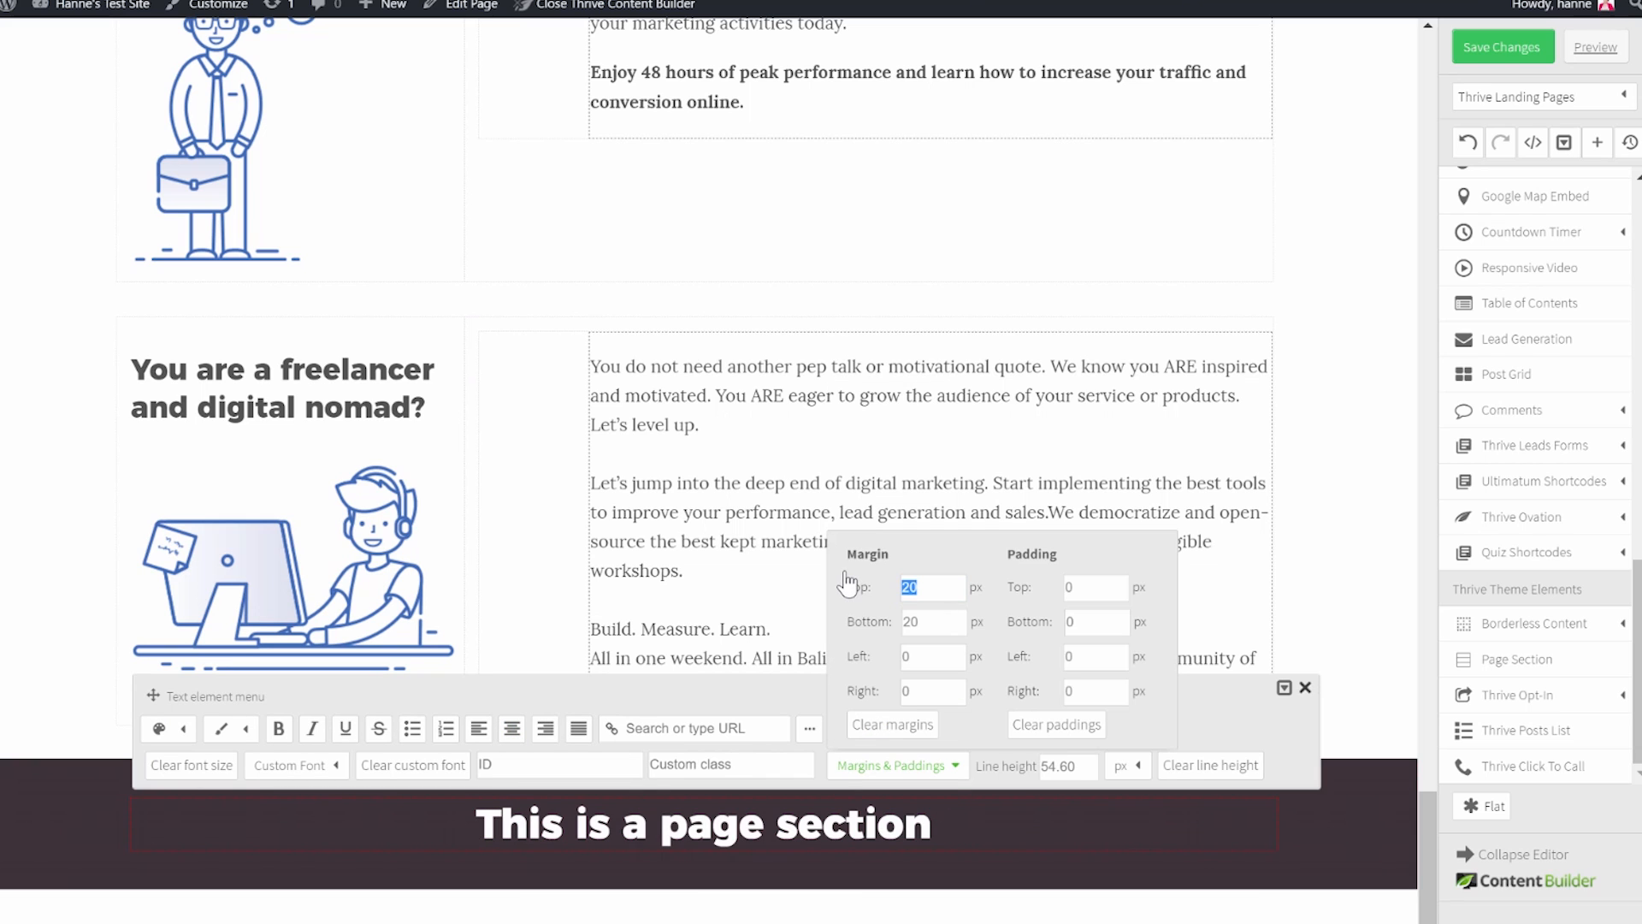
text(50)
key(Tab)
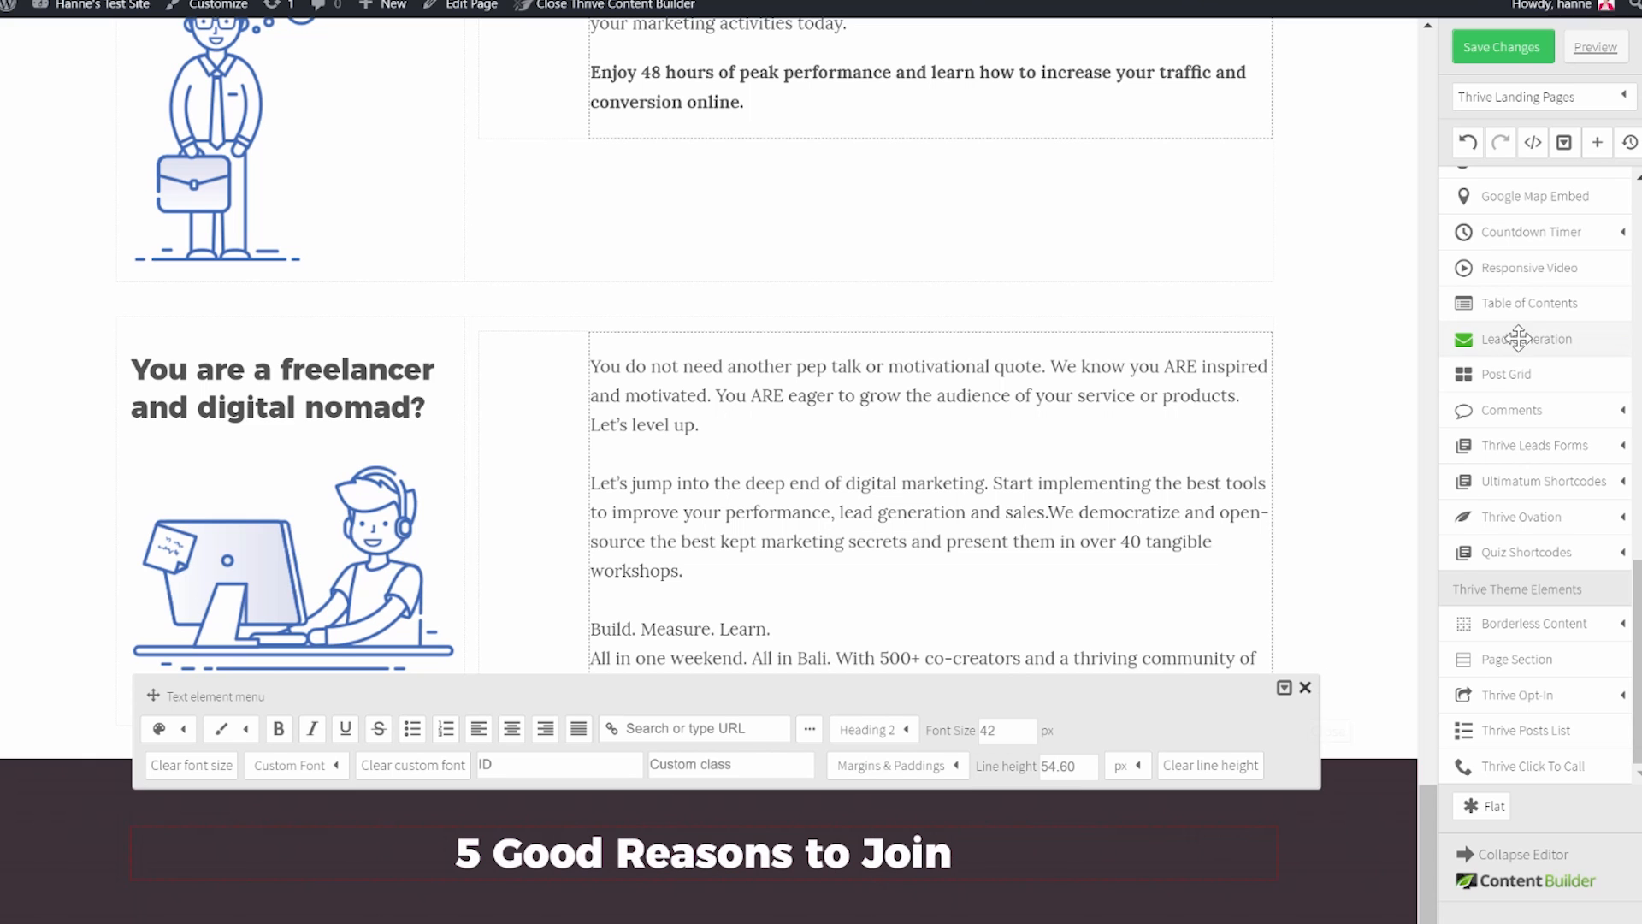
Insert a paragraph text element below the "5 Good Reasons to Join" heading in the dark section.
scroll(1518, 339, up, 10)
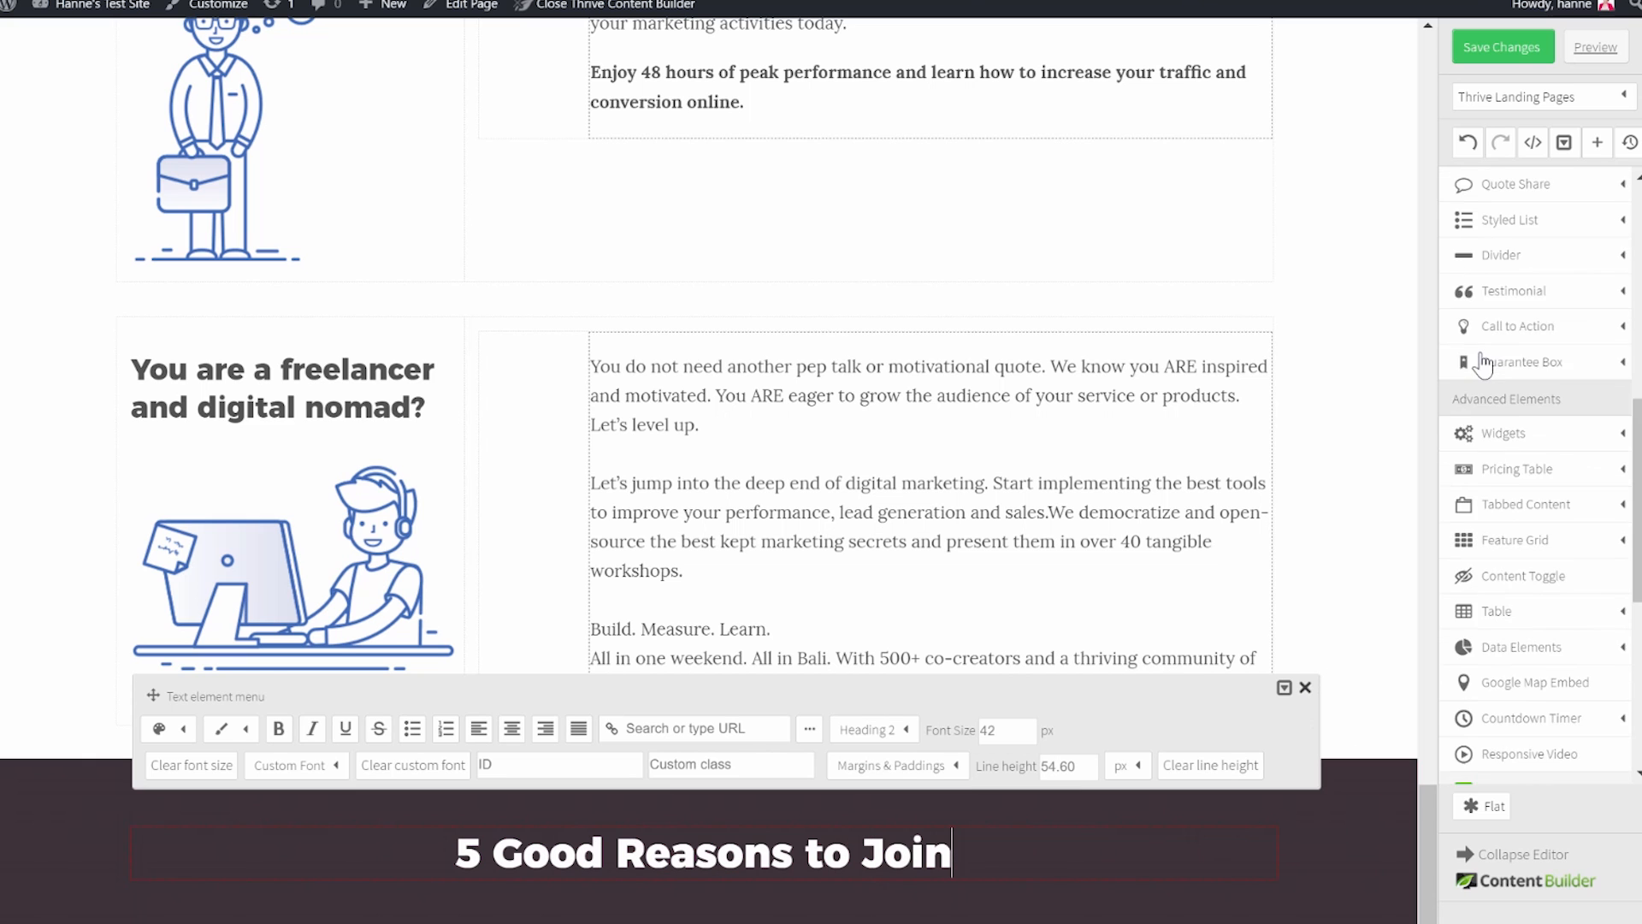
drag(1503, 223, 635, 869)
scroll(966, 871, down, 1)
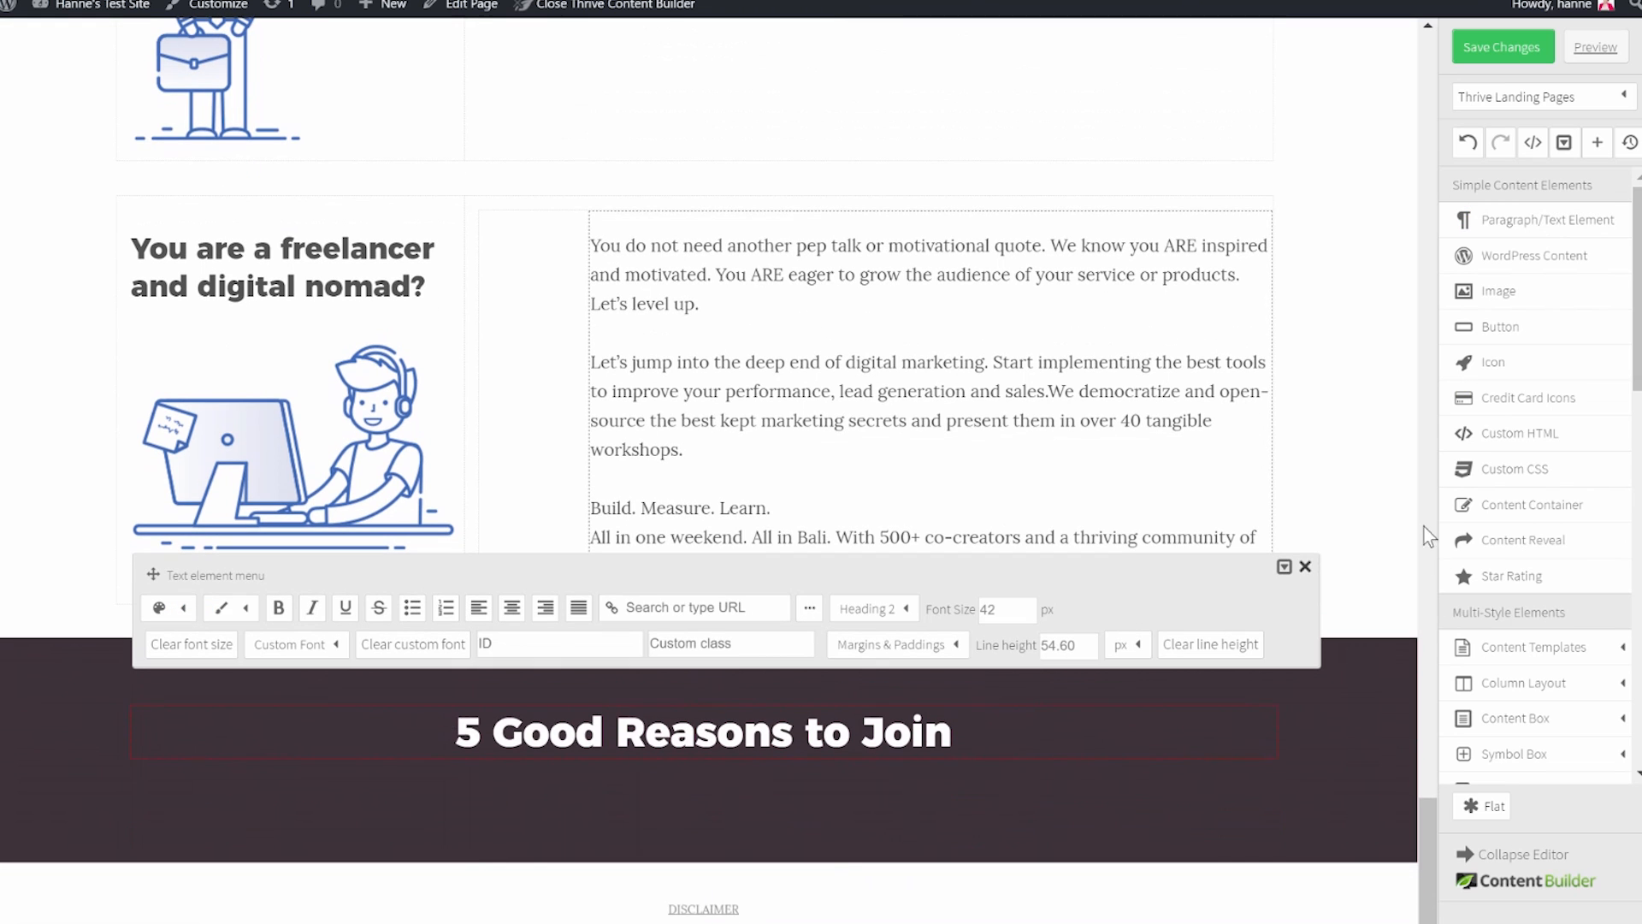
click(1305, 567)
Colour the new paragraph #f9f9f9 and make it read "Functional Knowledge - Actionable Skills - 40+ Practical Workshops - 500+ Co-Creators - Bali’s Beauty".
click(354, 822)
triple_click(354, 823)
click(195, 728)
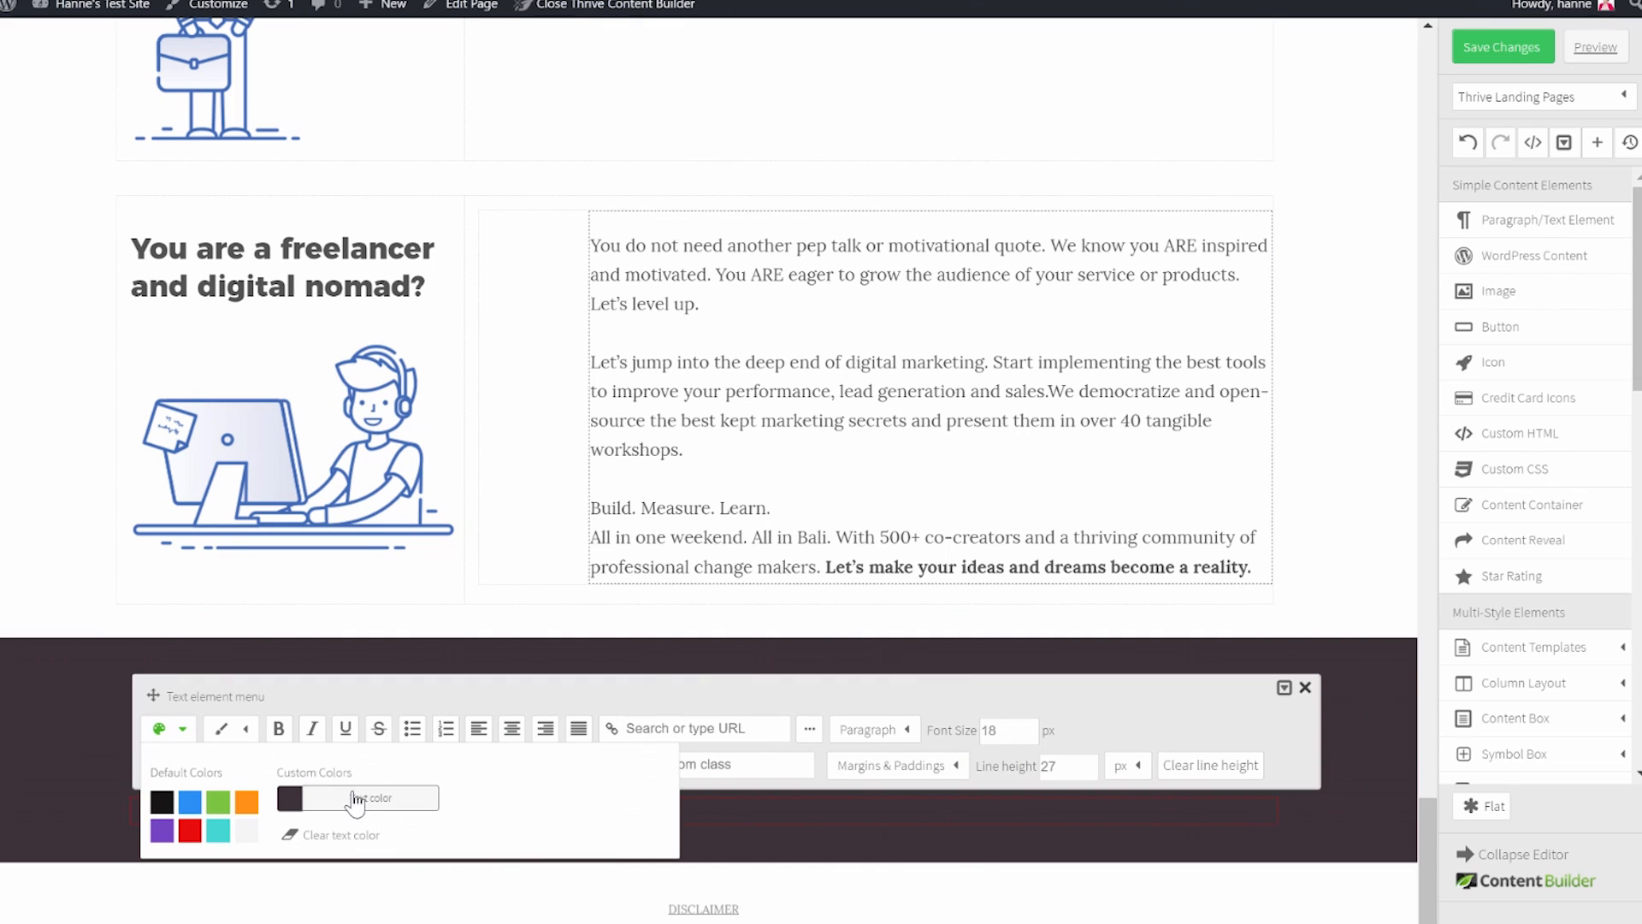
click(408, 800)
click(642, 625)
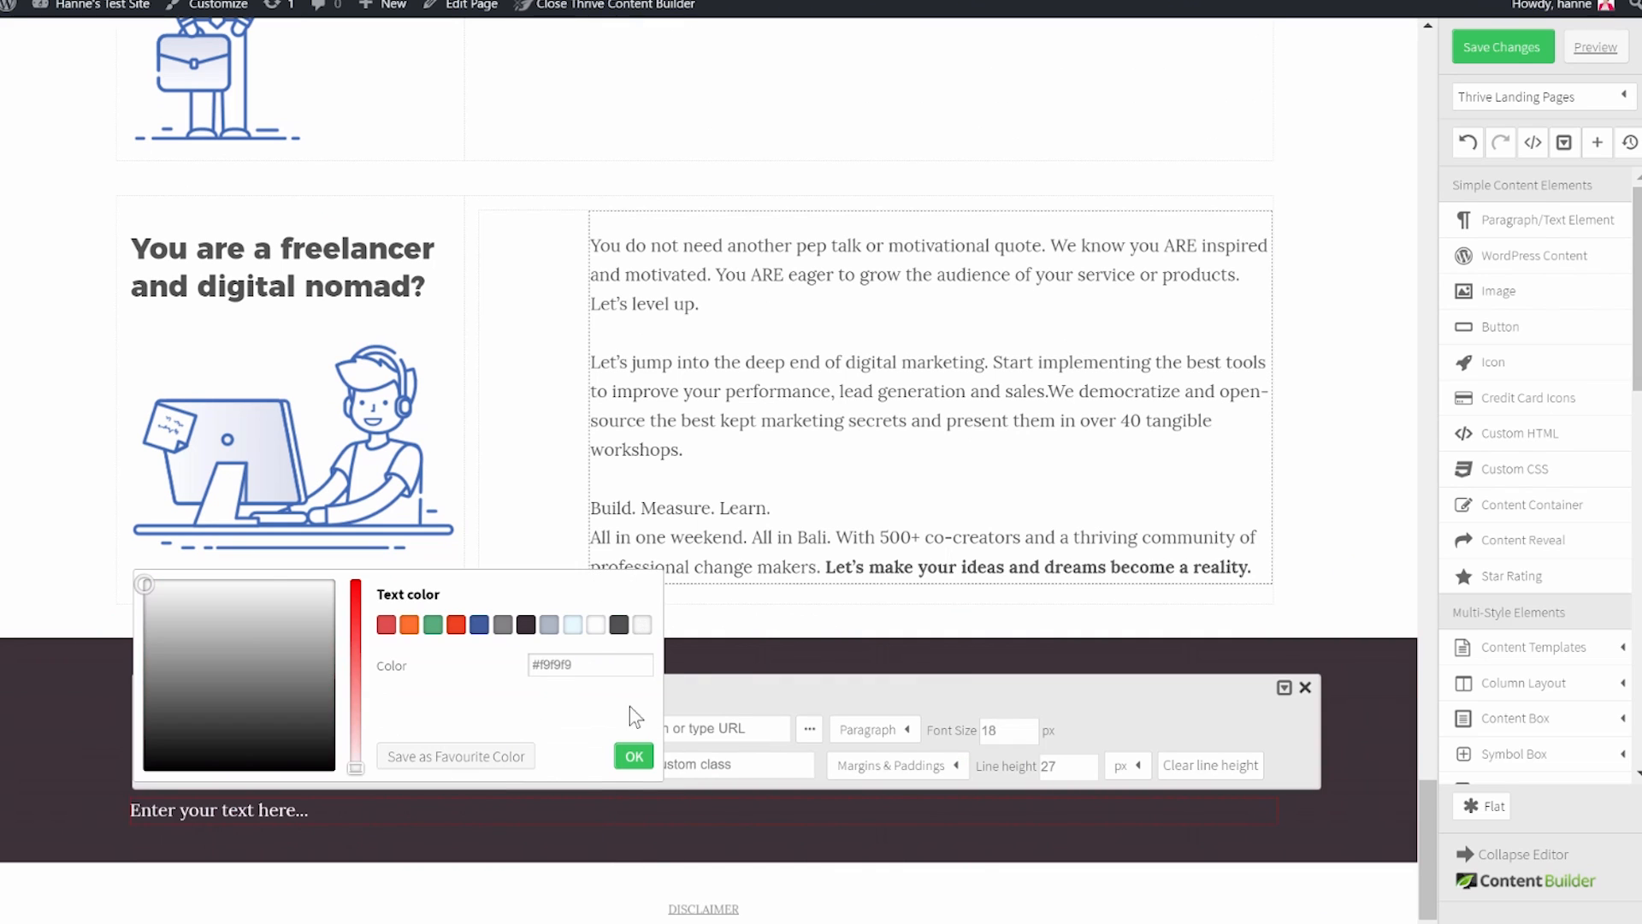
click(634, 756)
key(ctrl+v)
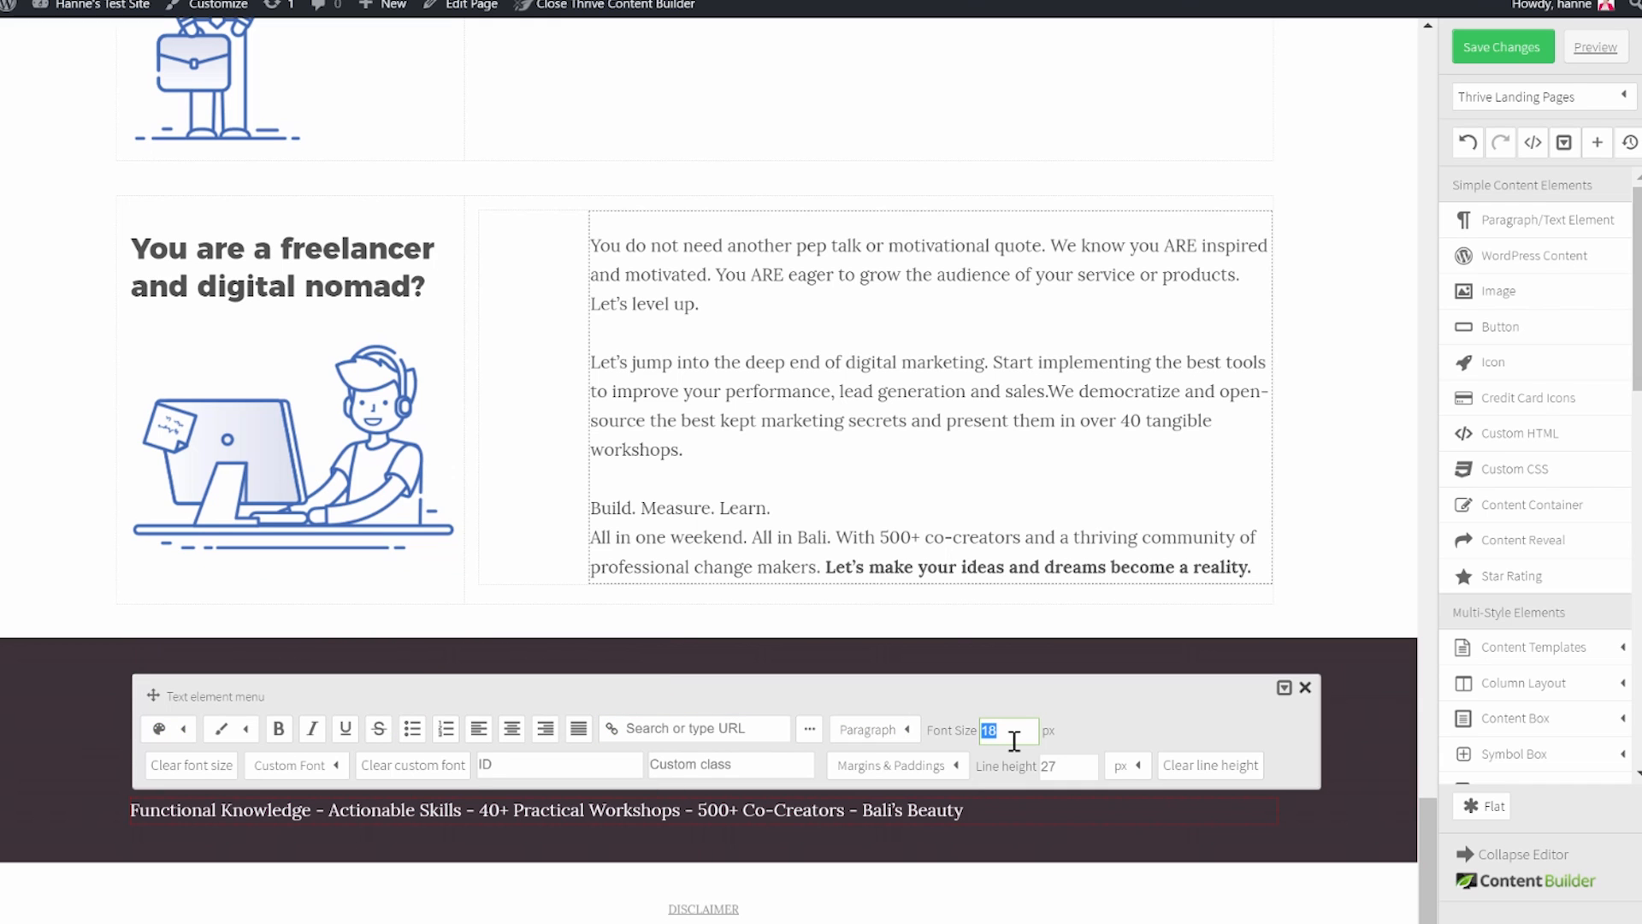
Set the reasons paragraph's font size to 22 px, centre it, and give it a 50 px bottom margin.
key(Return)
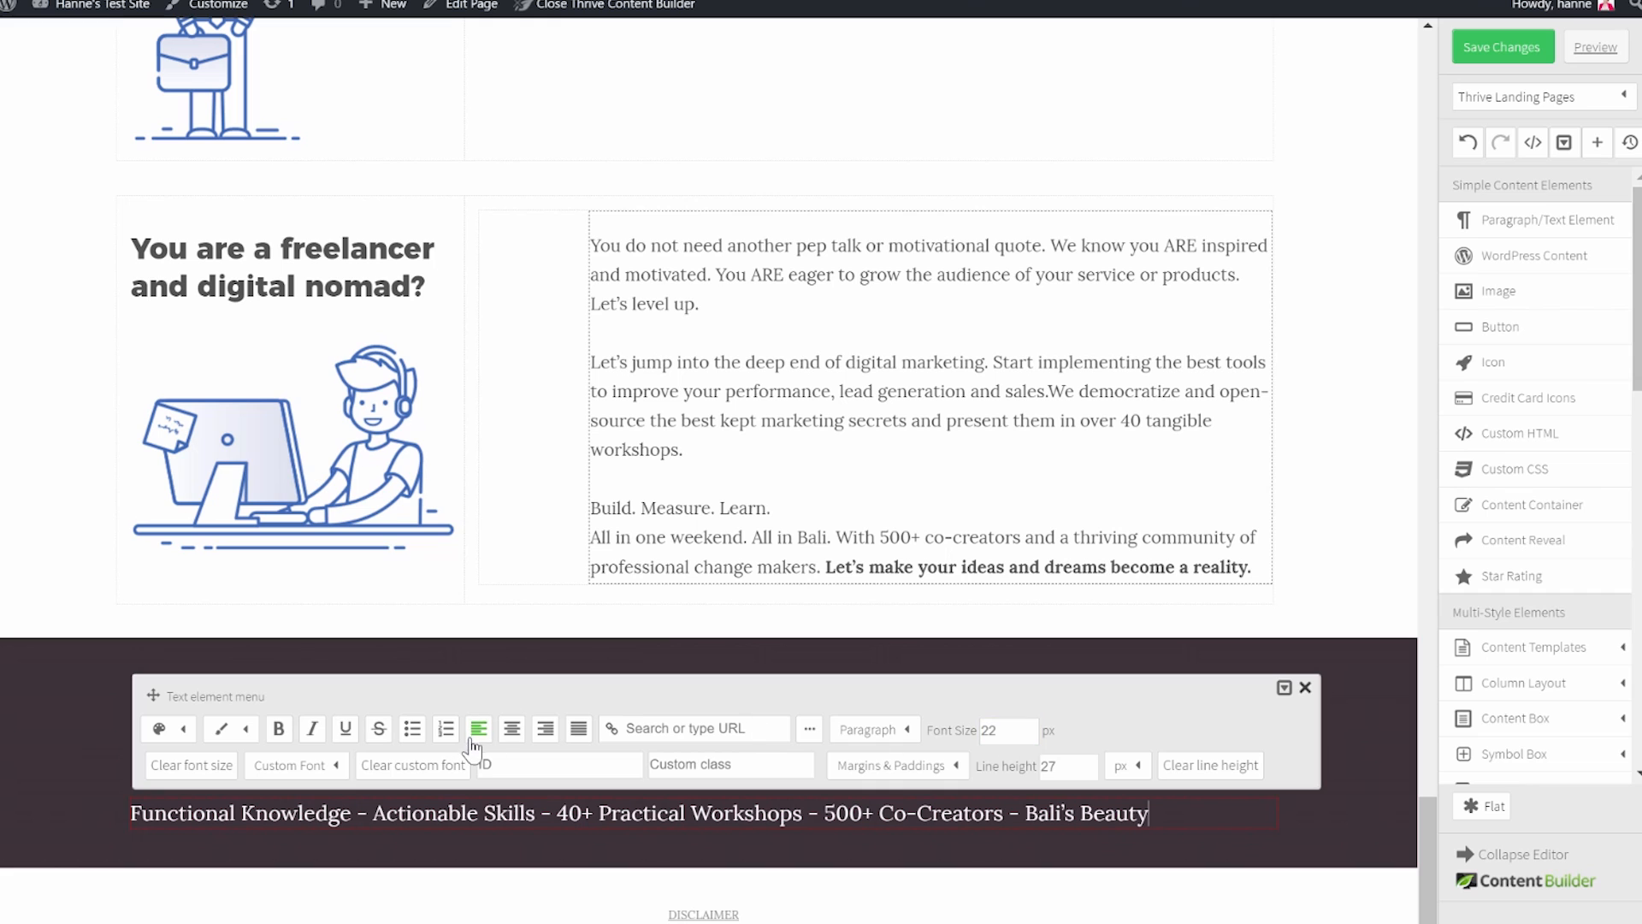
click(512, 730)
click(935, 770)
double_click(944, 626)
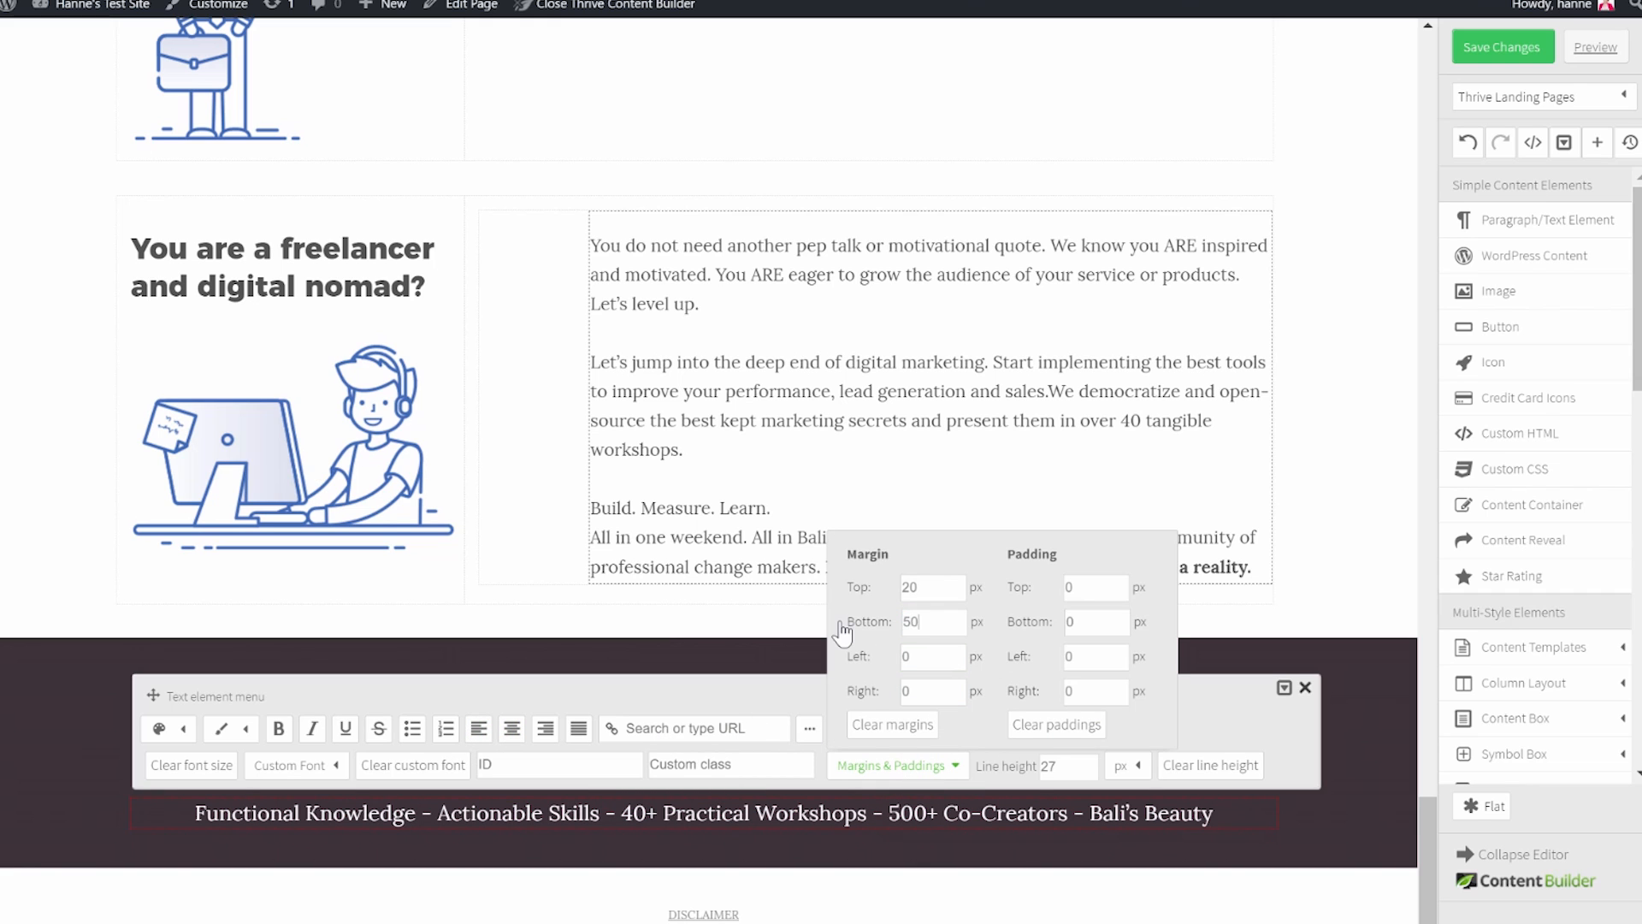
key(Return)
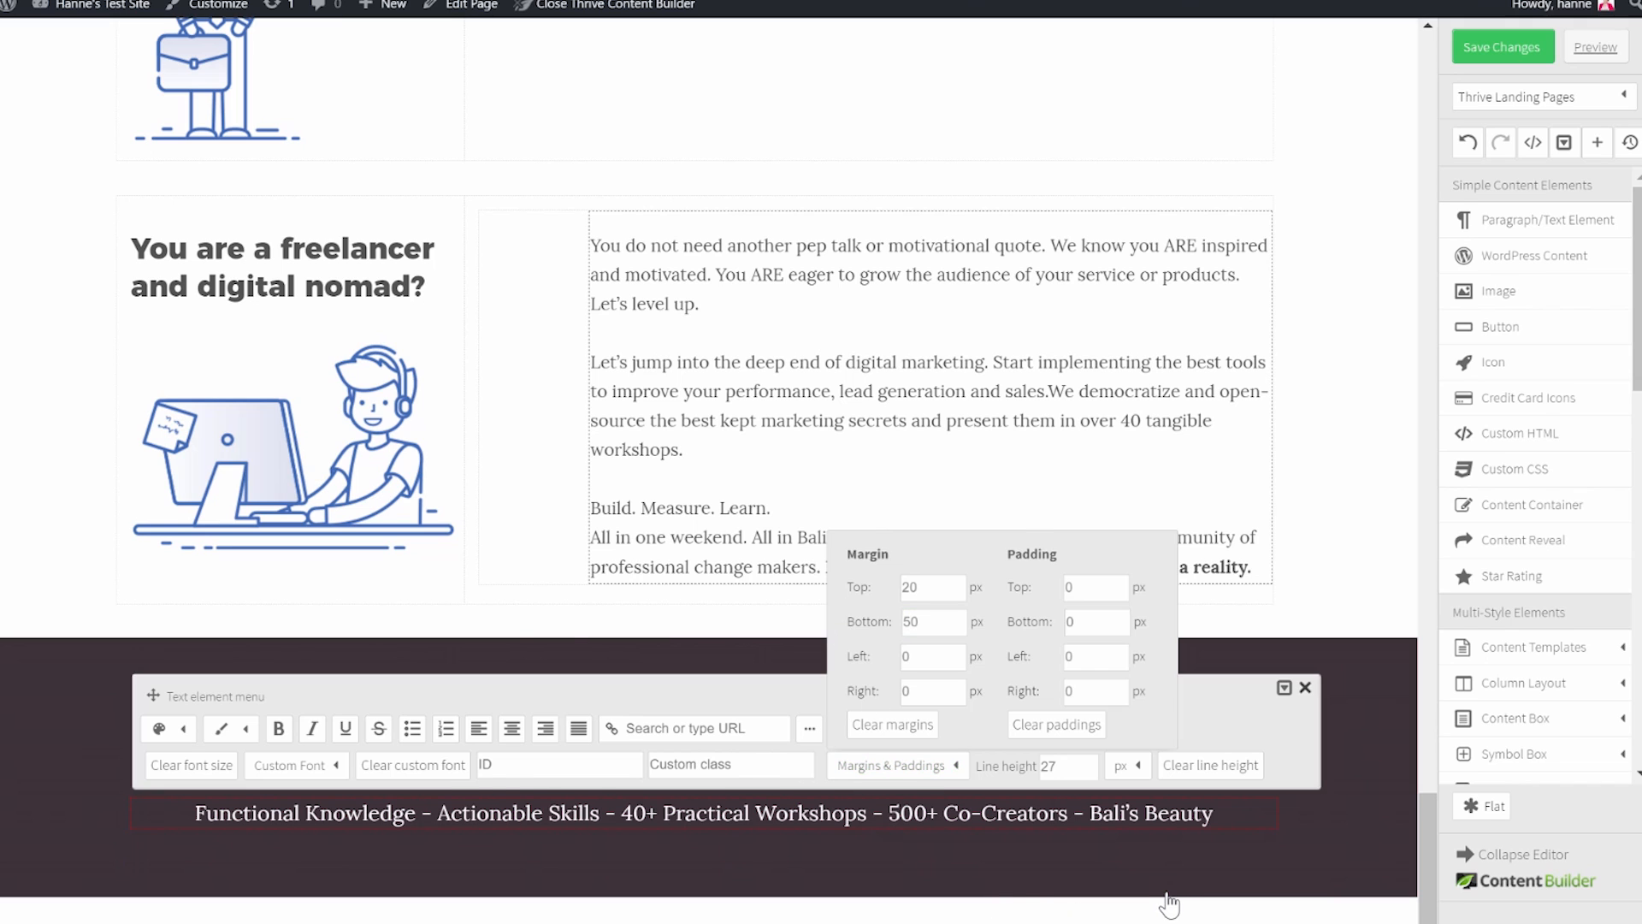
click(1341, 791)
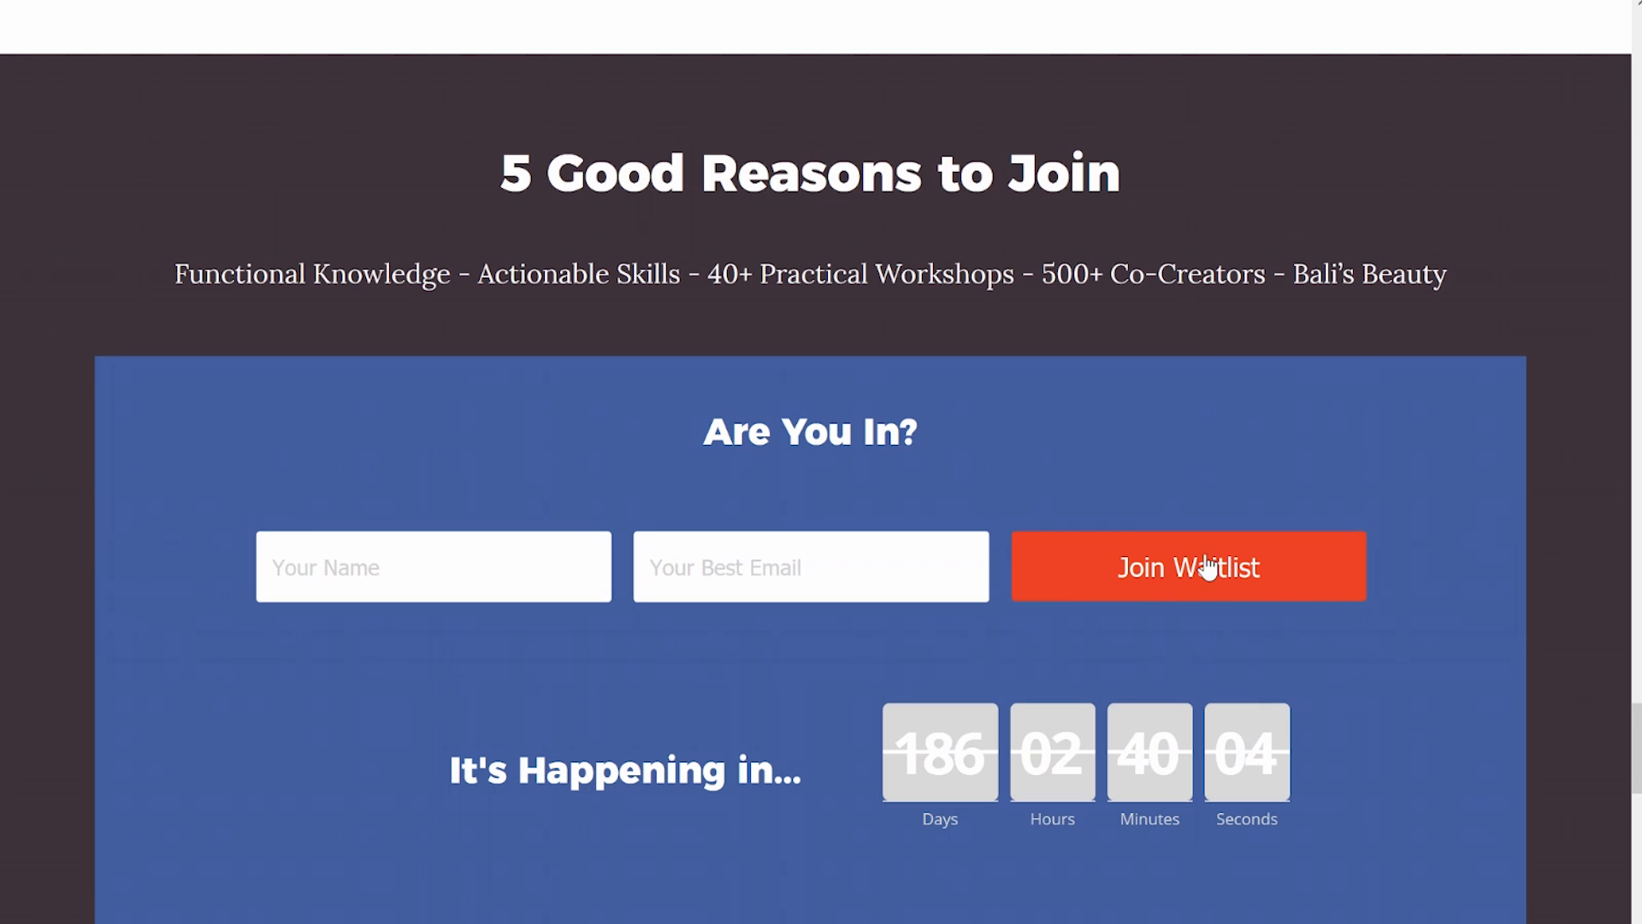
Insert a Style 6 content box without headline below the reasons paragraph in the dark section.
scroll(682, 740, down, 2)
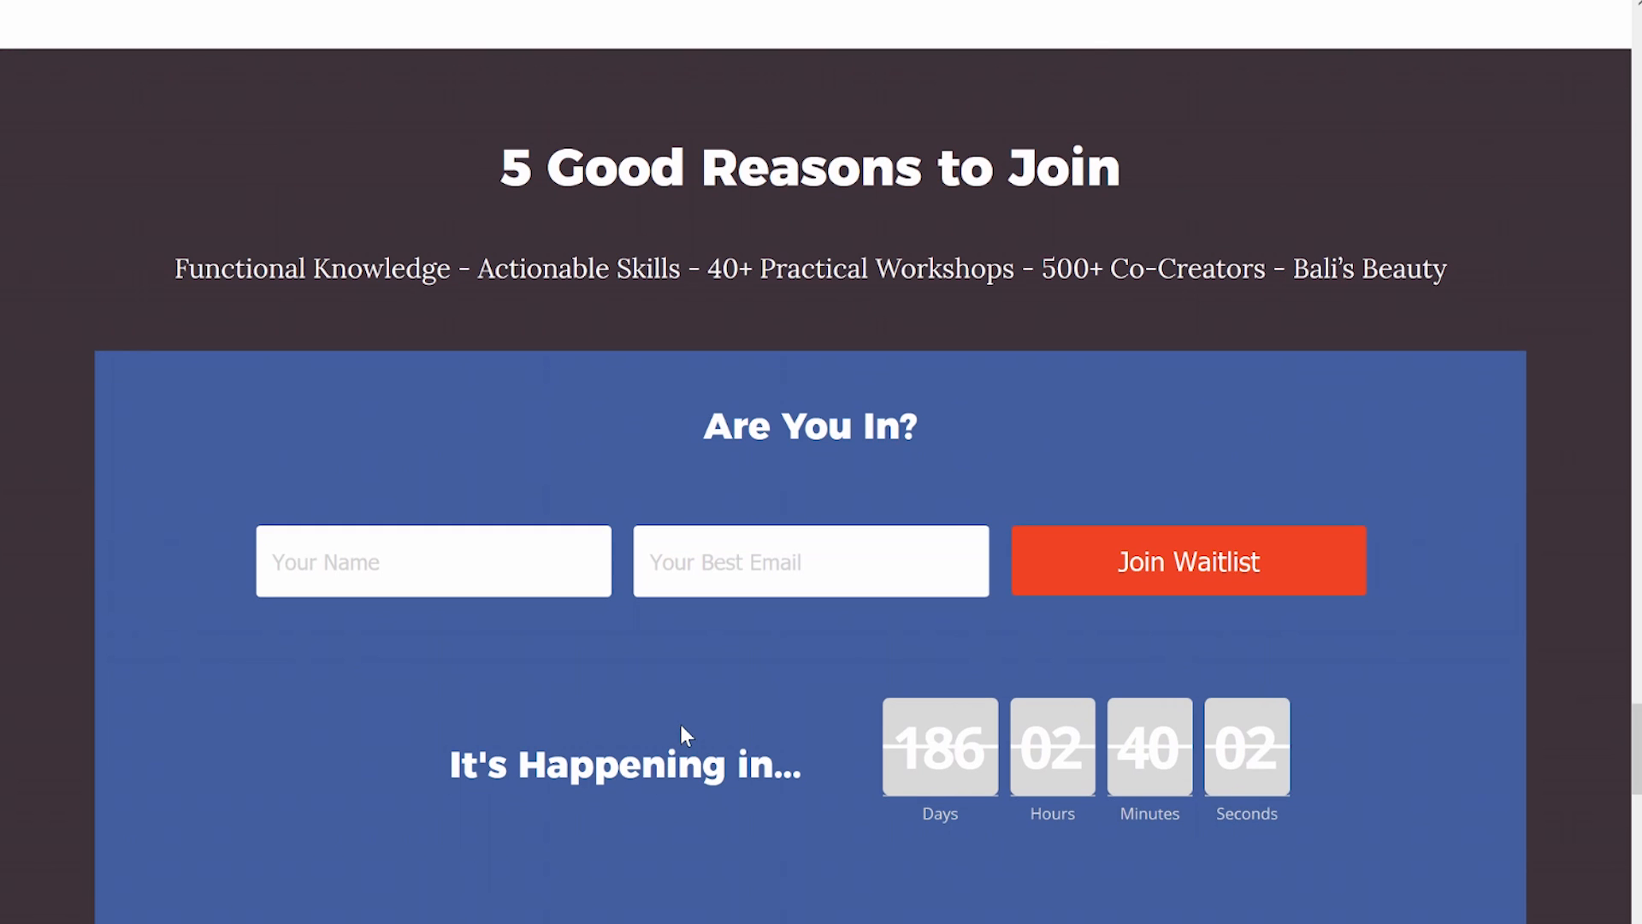
scroll(680, 727, up, 2)
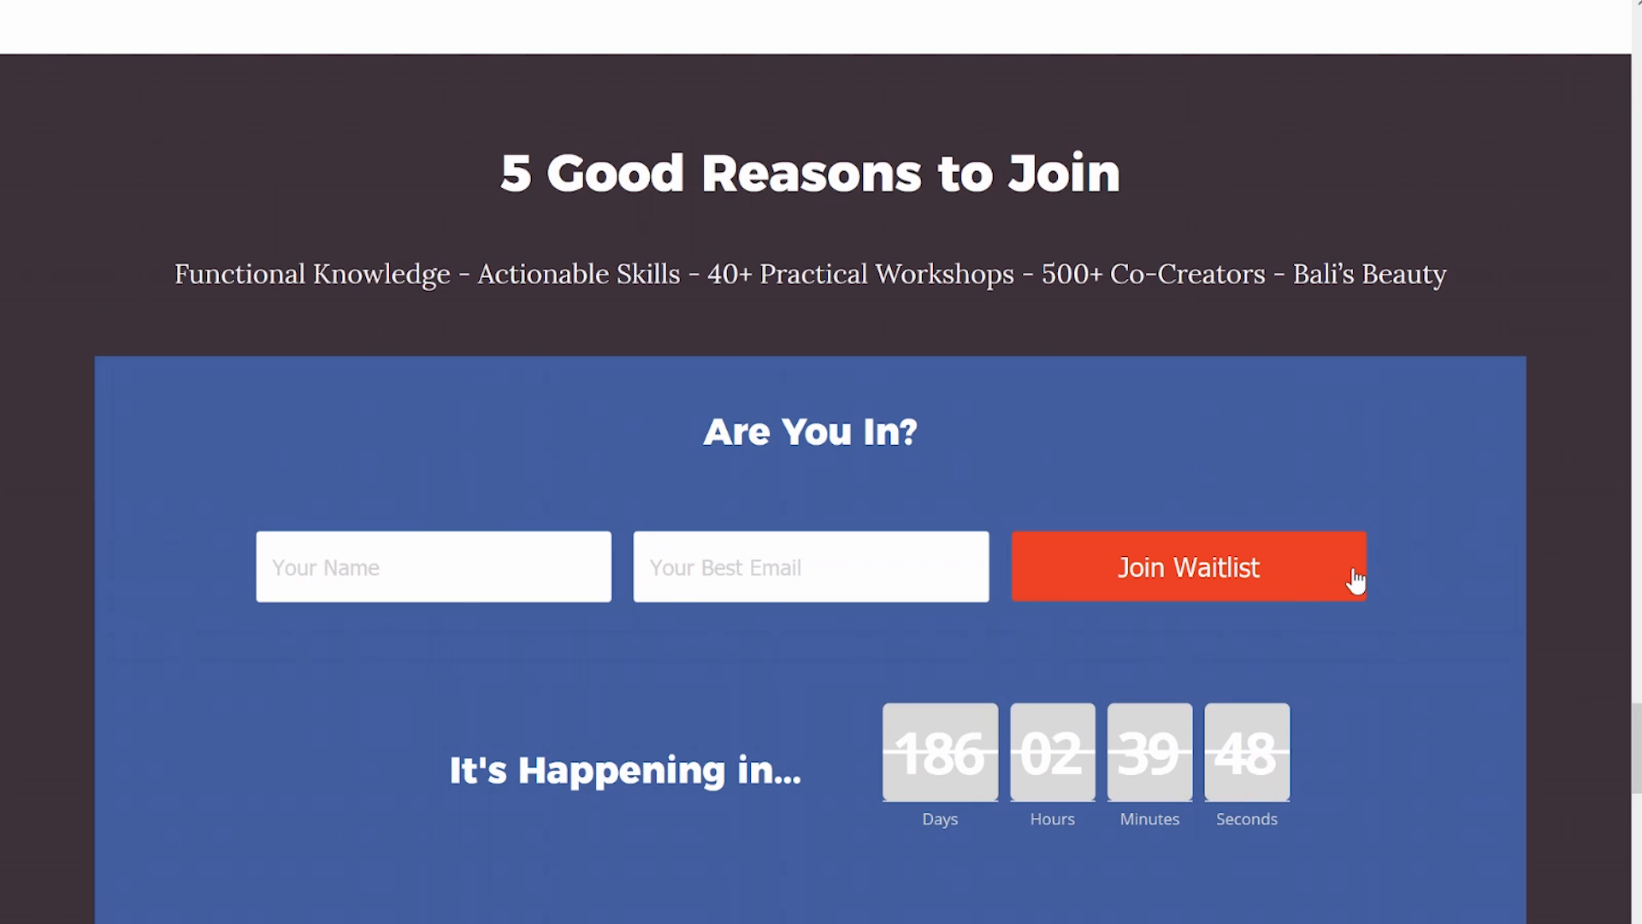
scroll(1387, 577, down, 2)
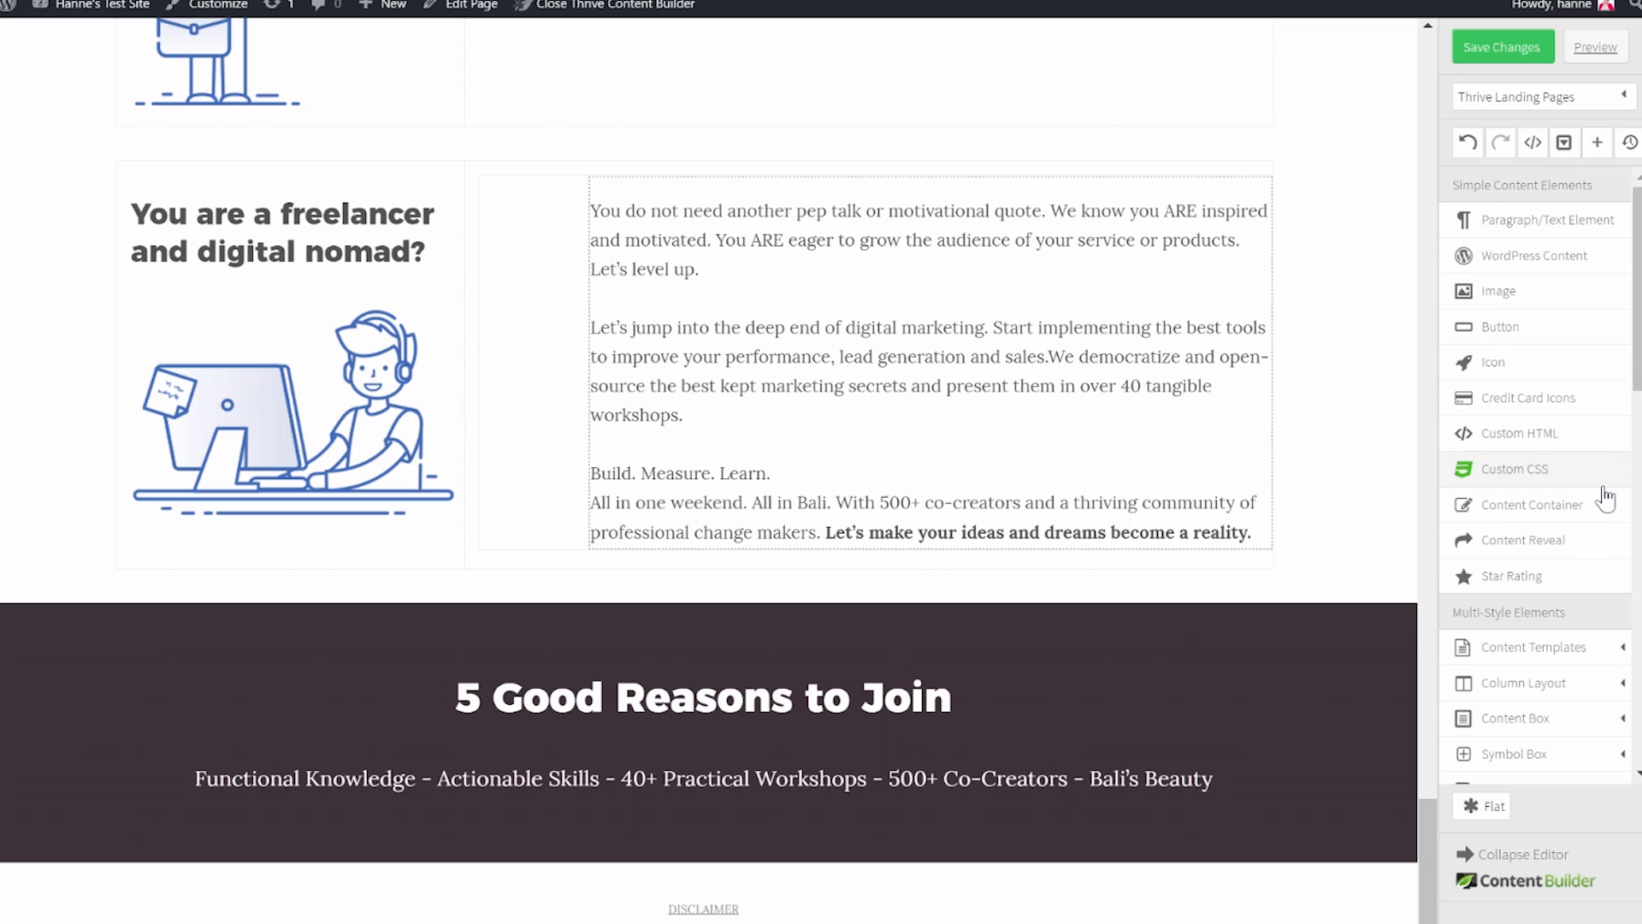
scroll(1582, 530, down, 3)
click(1557, 594)
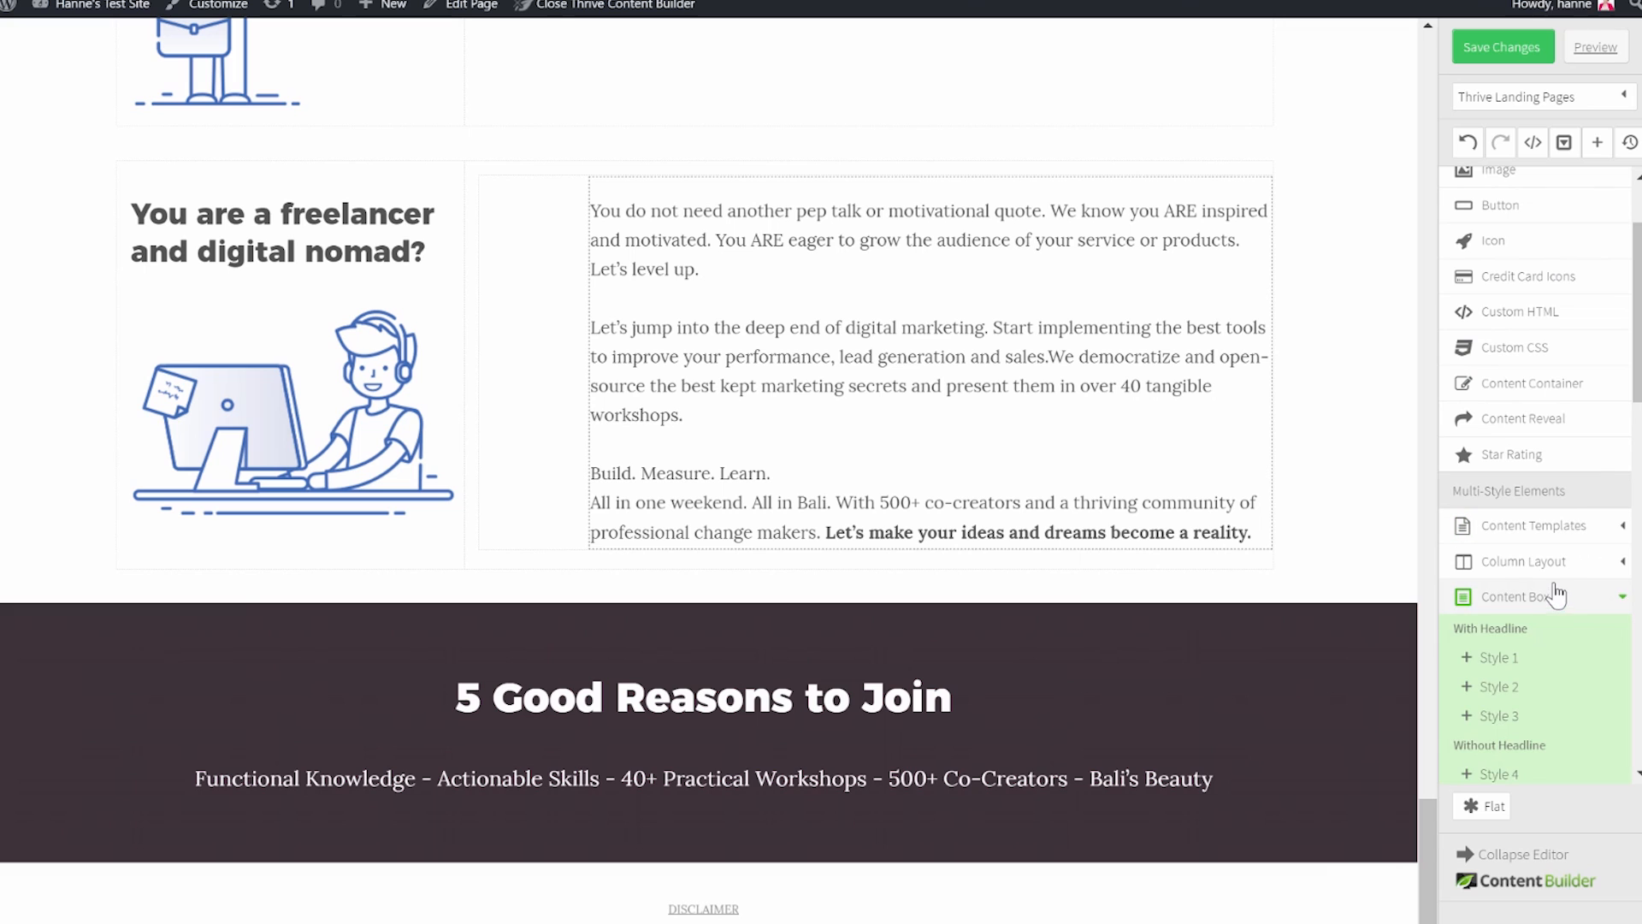
scroll(1543, 658, down, 5)
drag(1500, 589, 641, 785)
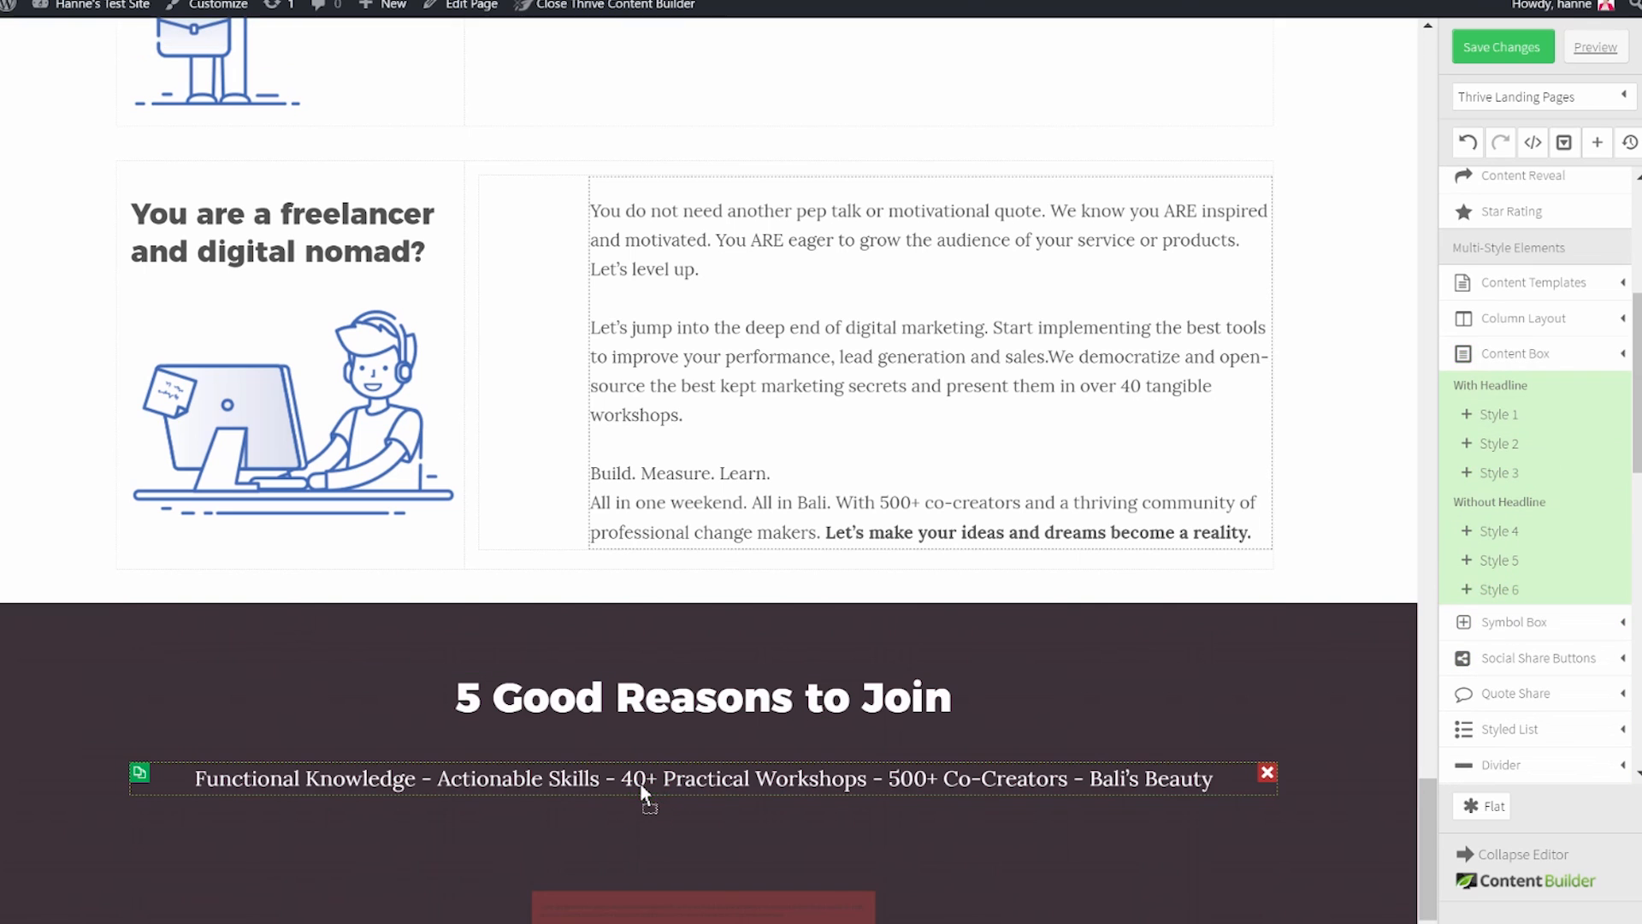
scroll(895, 697, down, 2)
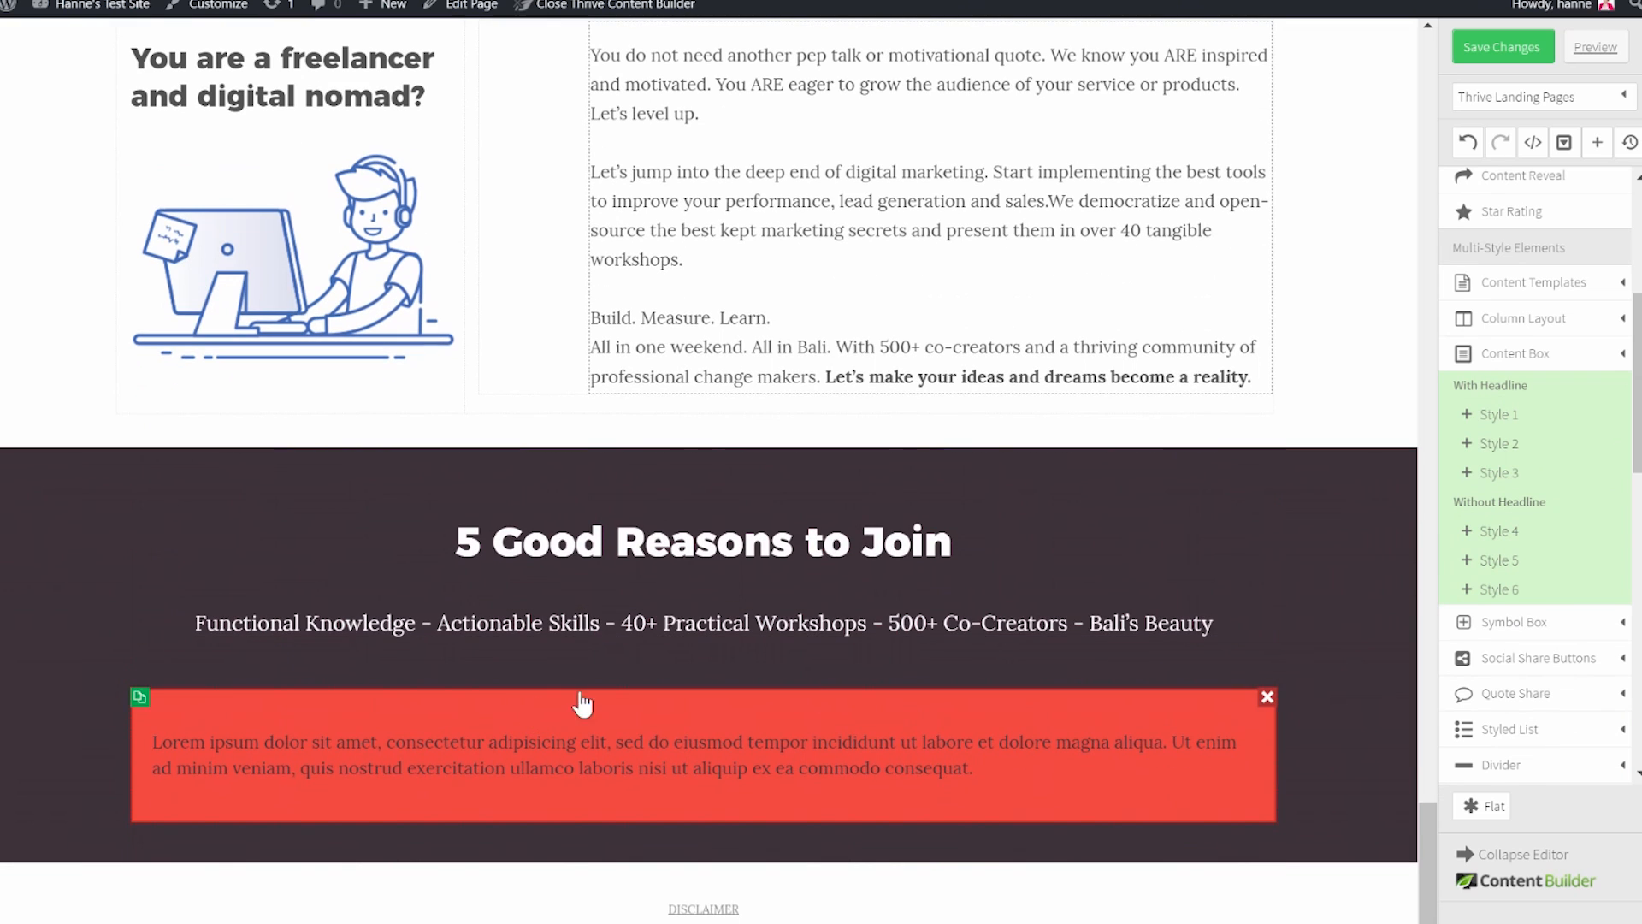
Colour both the content box's background and its border with the saved blue, rgba(65,95,157,1).
click(583, 704)
click(181, 656)
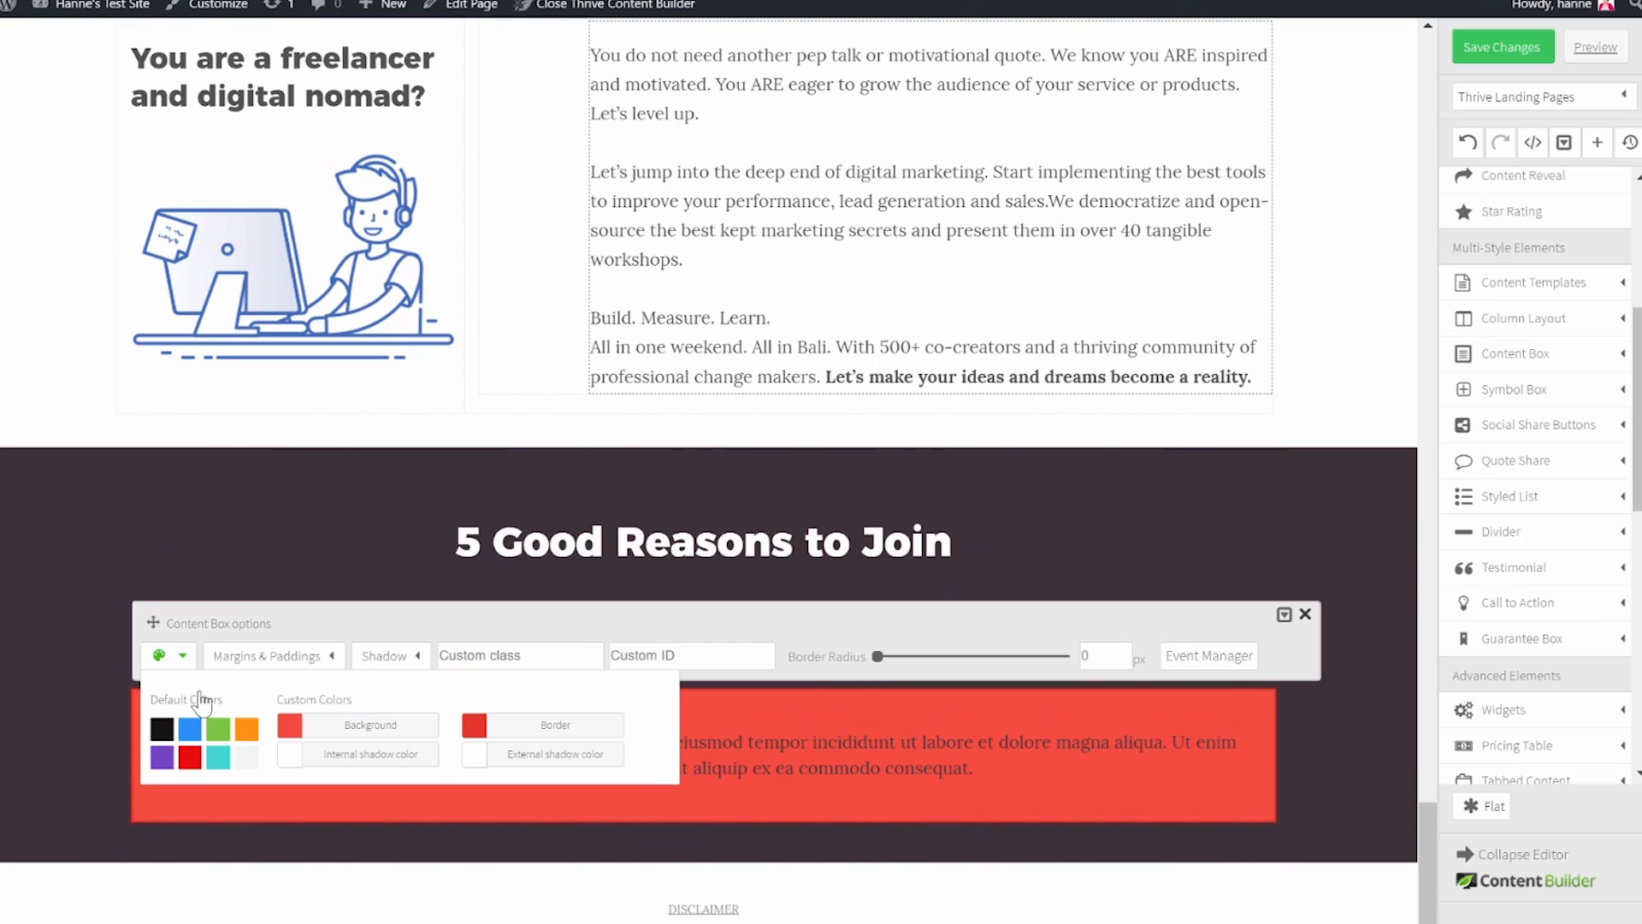
click(382, 725)
click(479, 516)
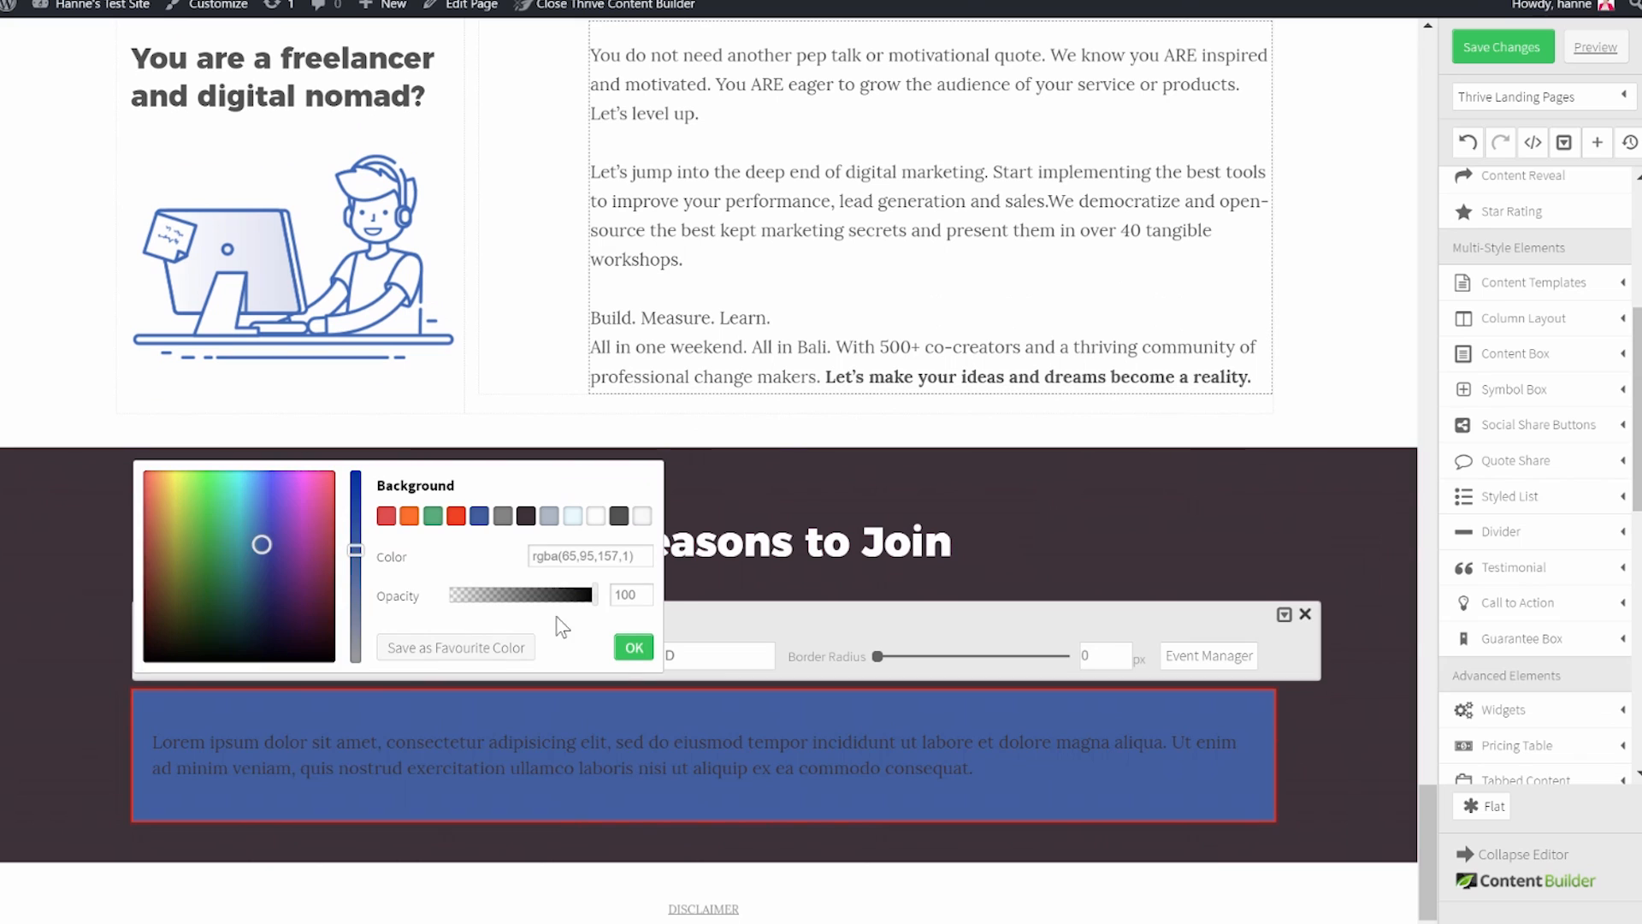
click(631, 647)
click(524, 737)
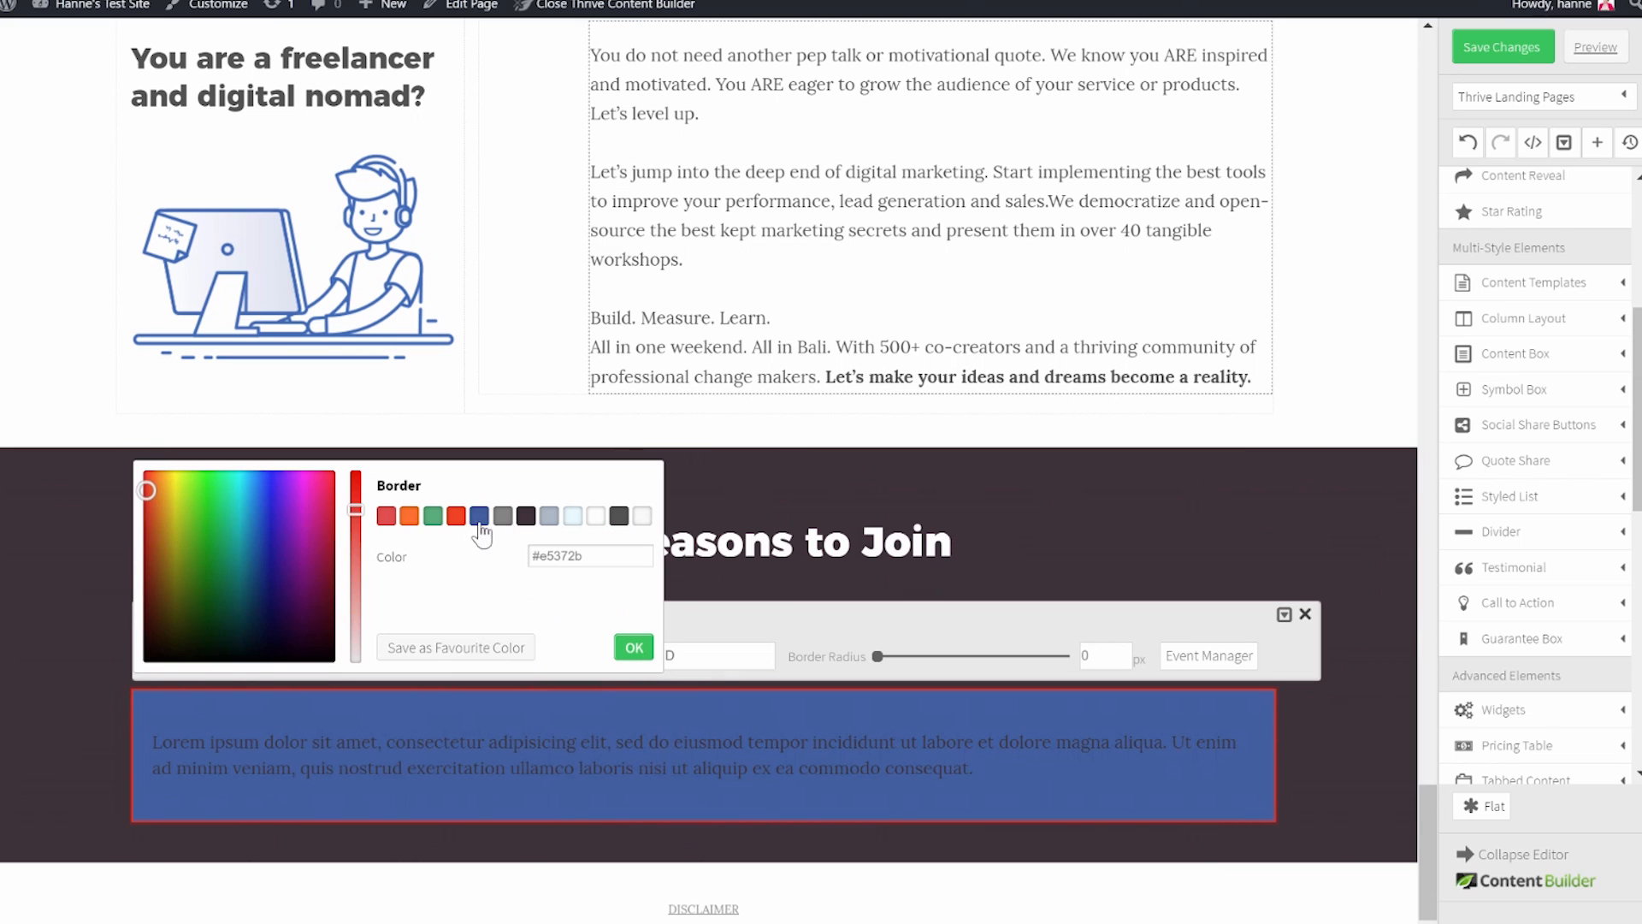
click(480, 516)
click(633, 647)
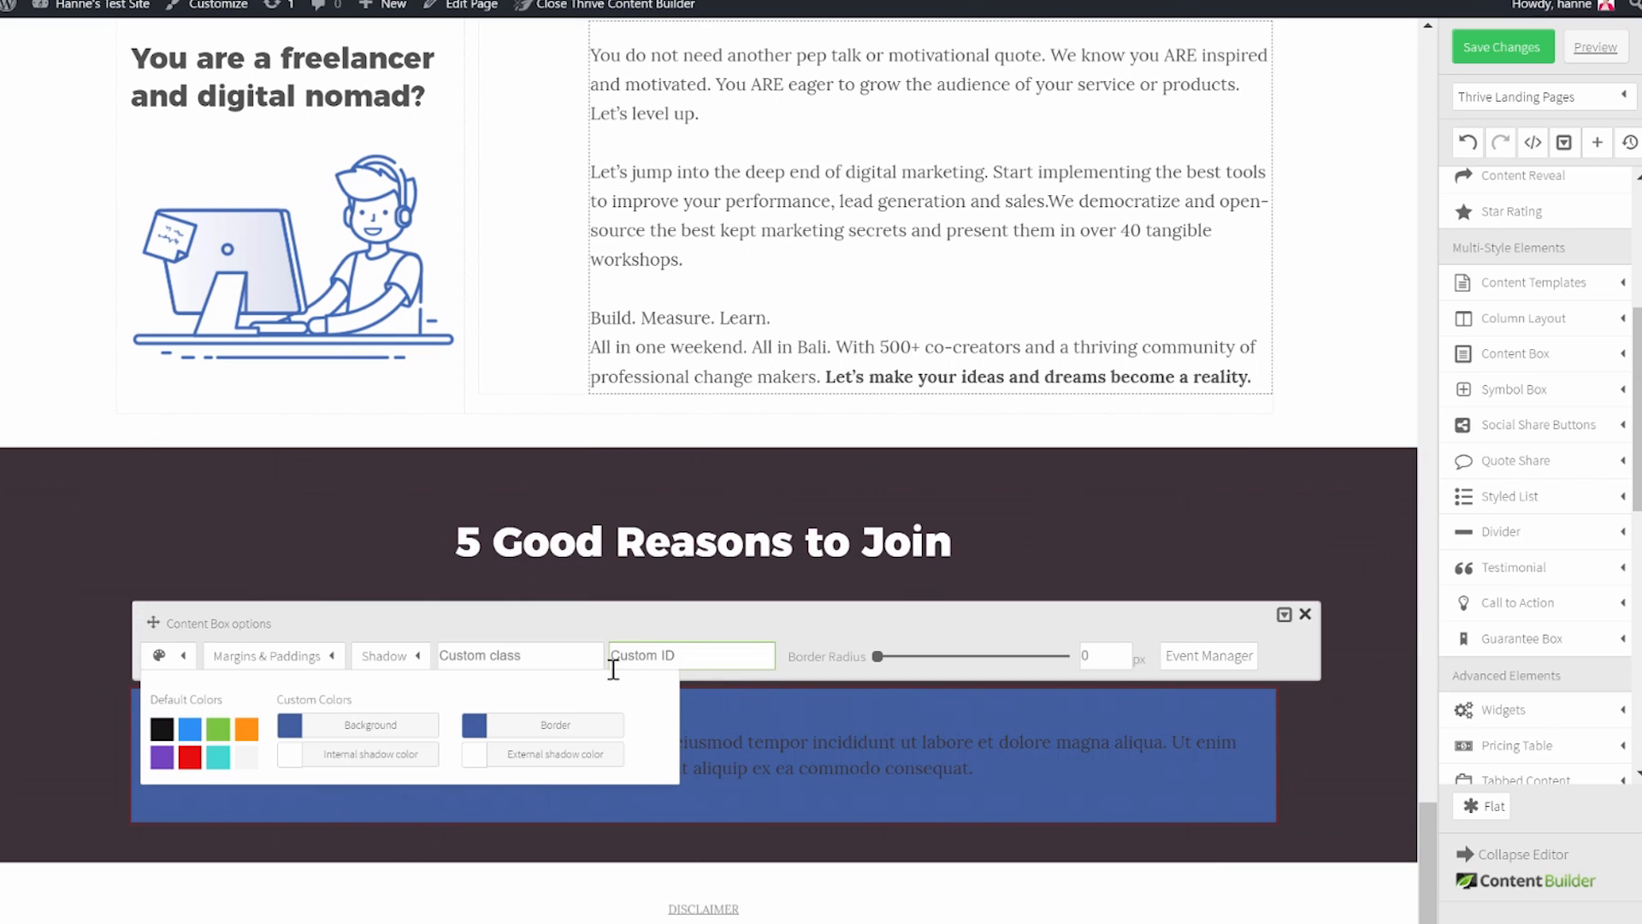
click(336, 621)
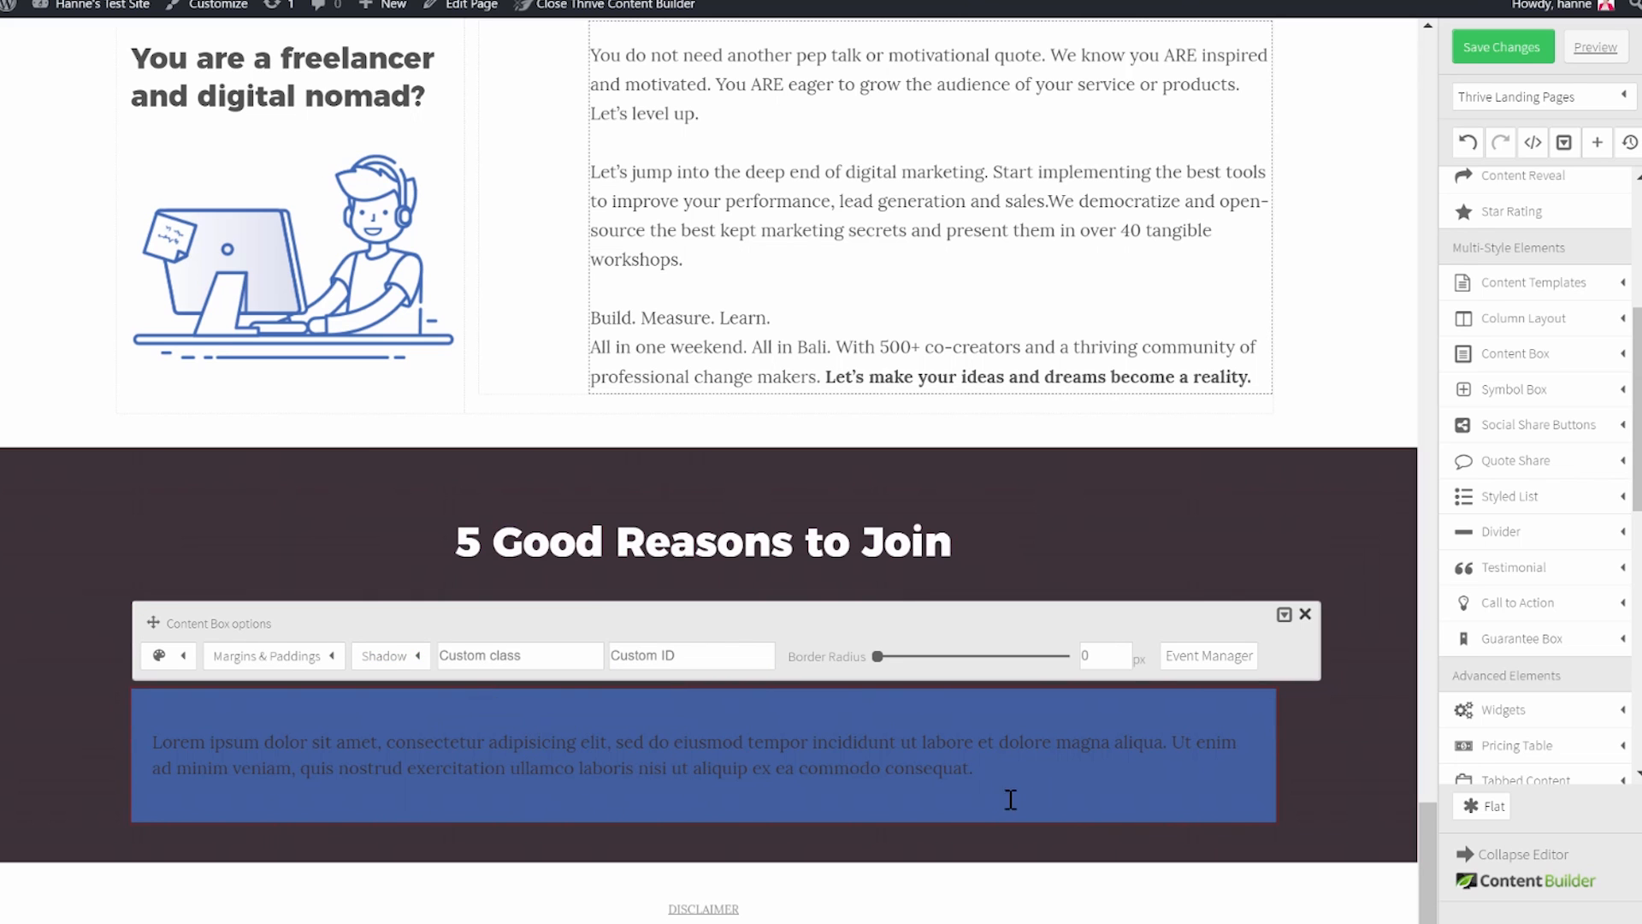
Turn the box's placeholder text into a centred Heading 3 in #ffffff reading "Are you in?".
click(934, 769)
click(892, 671)
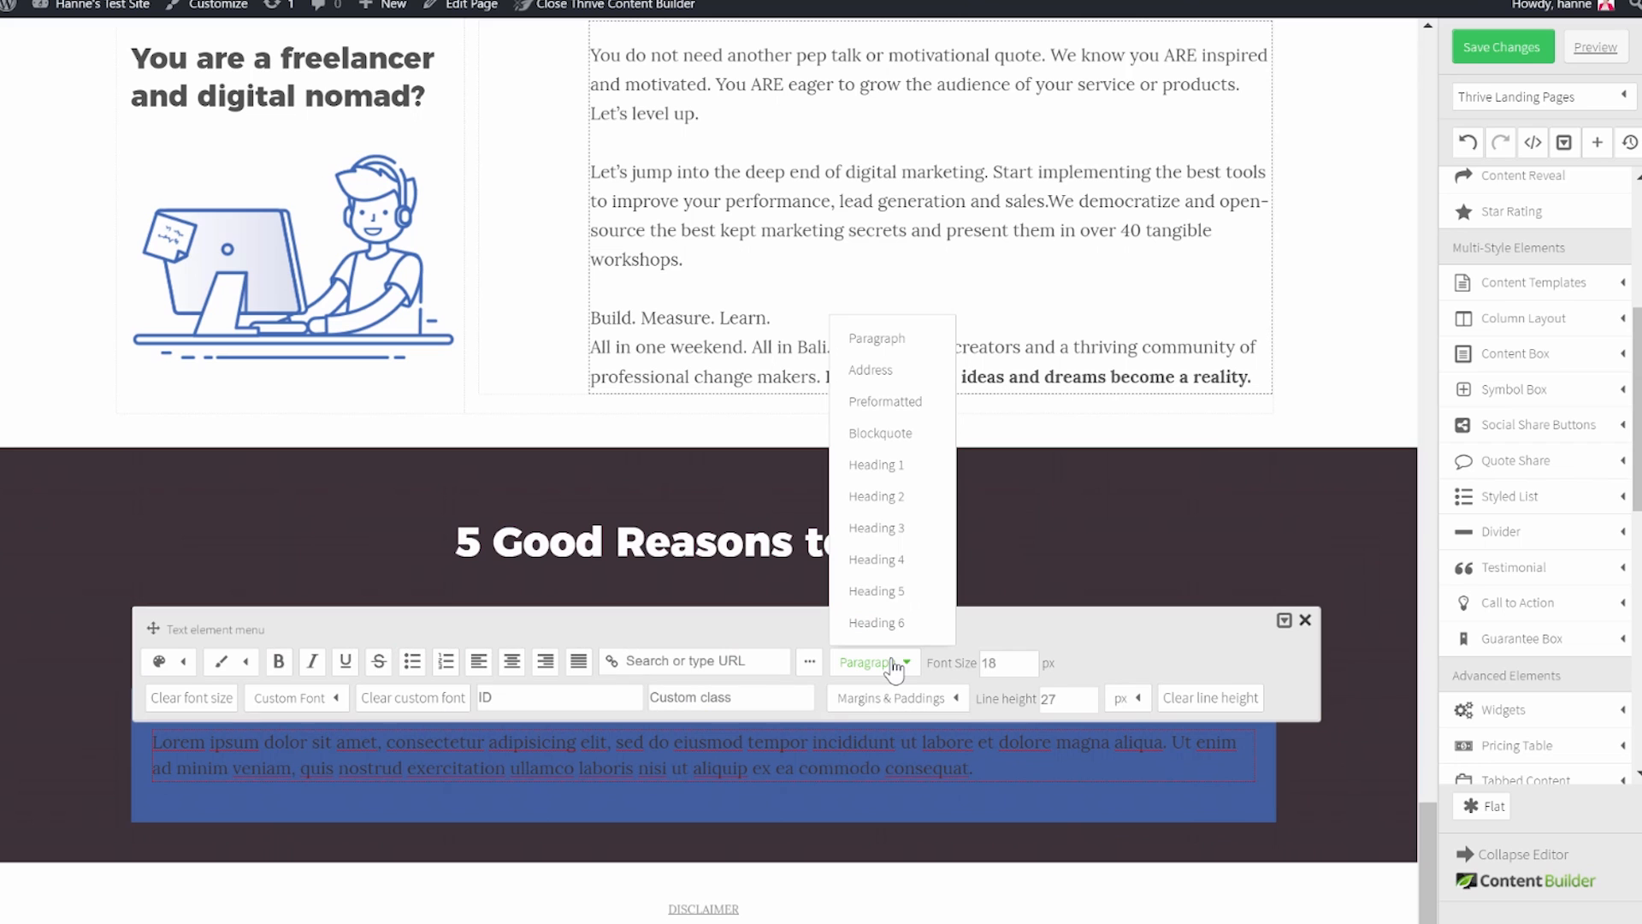
click(892, 530)
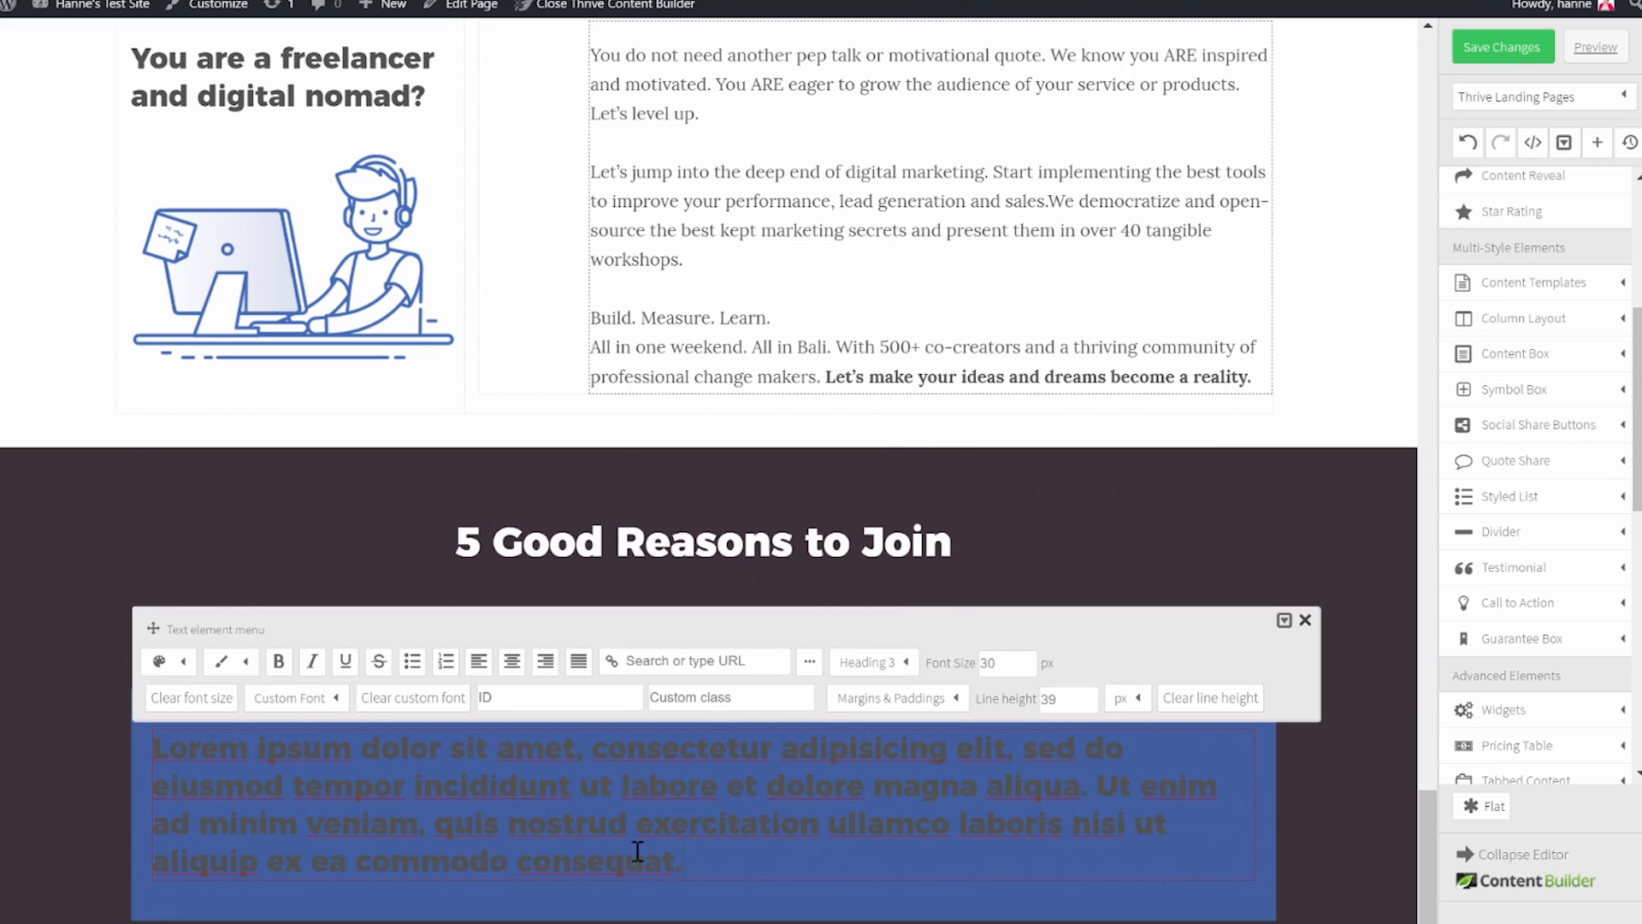
click(182, 661)
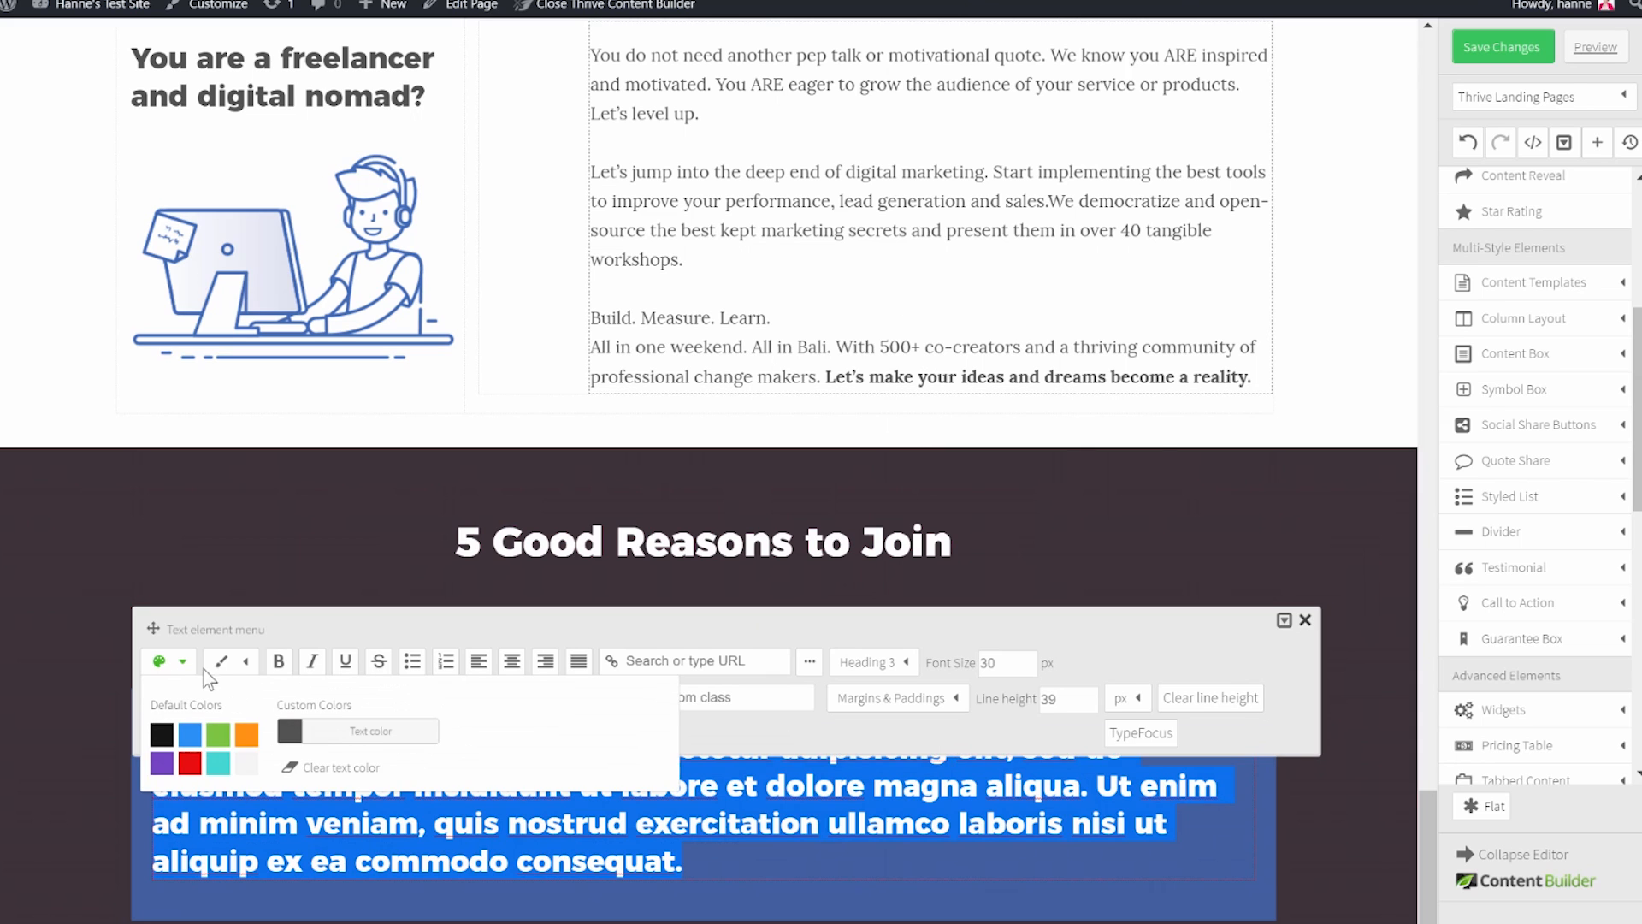
click(363, 737)
click(596, 592)
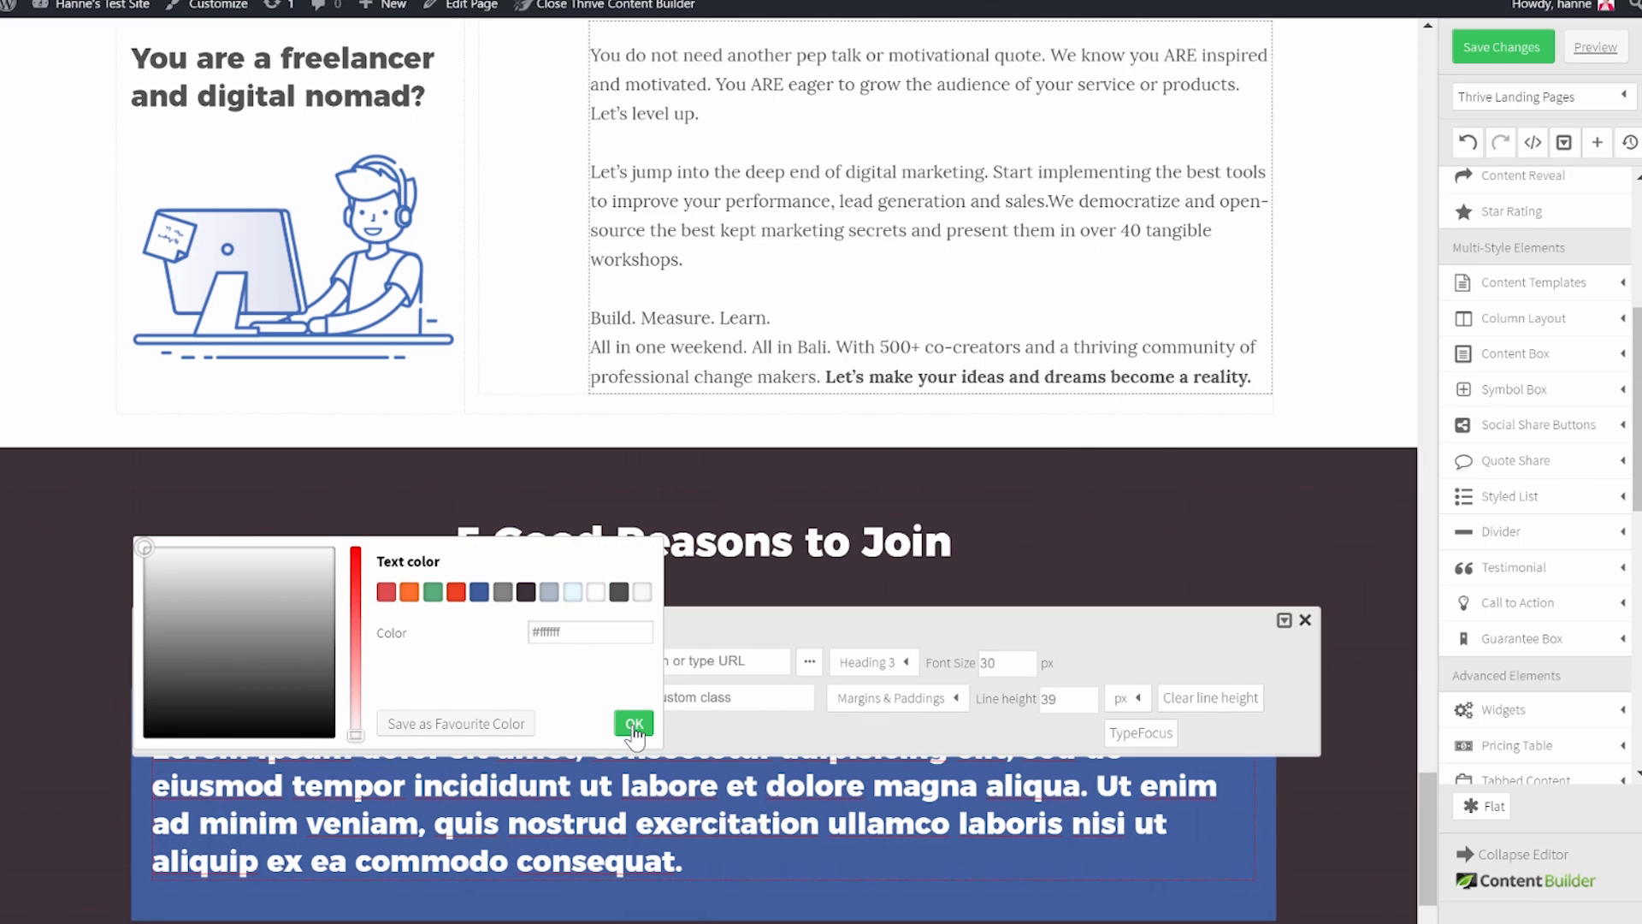
click(634, 725)
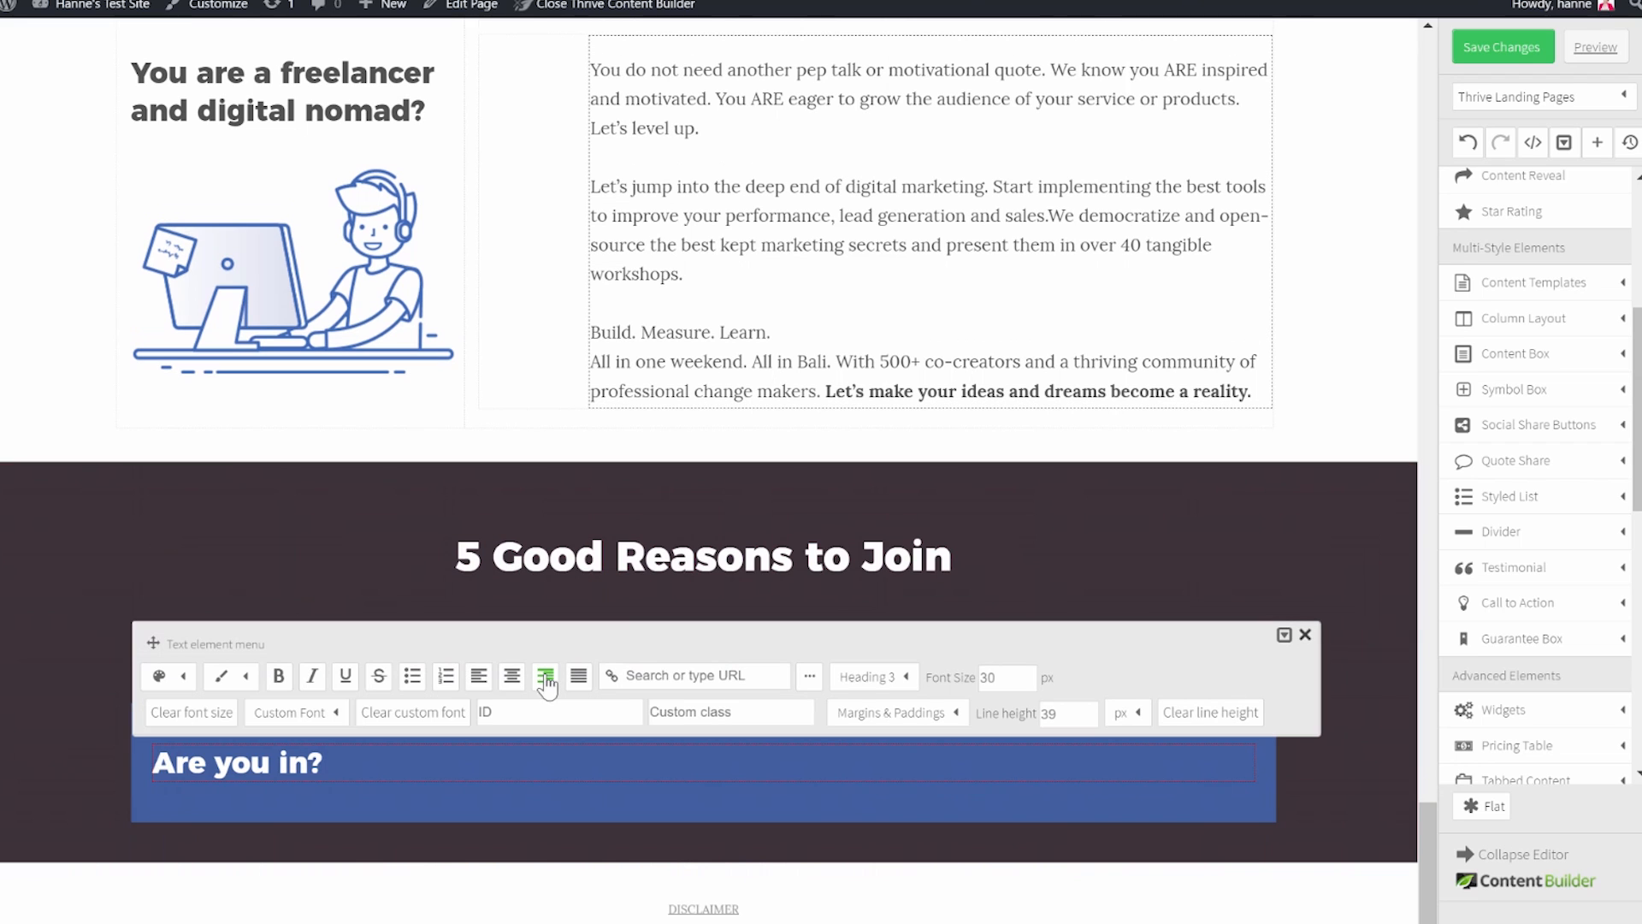
click(513, 684)
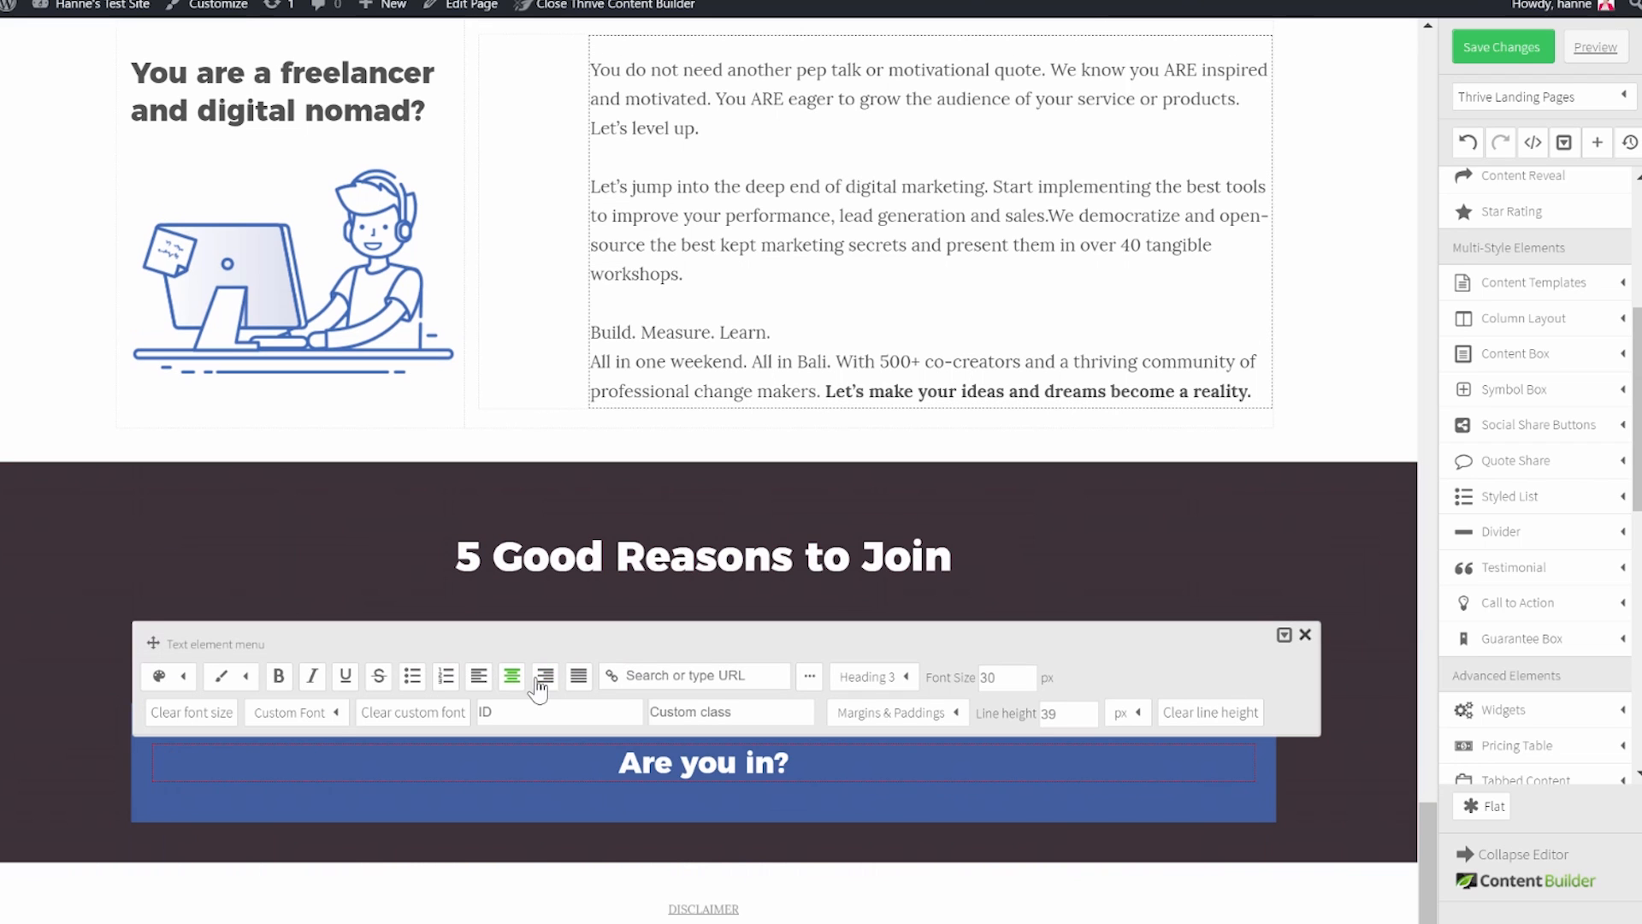
click(1055, 898)
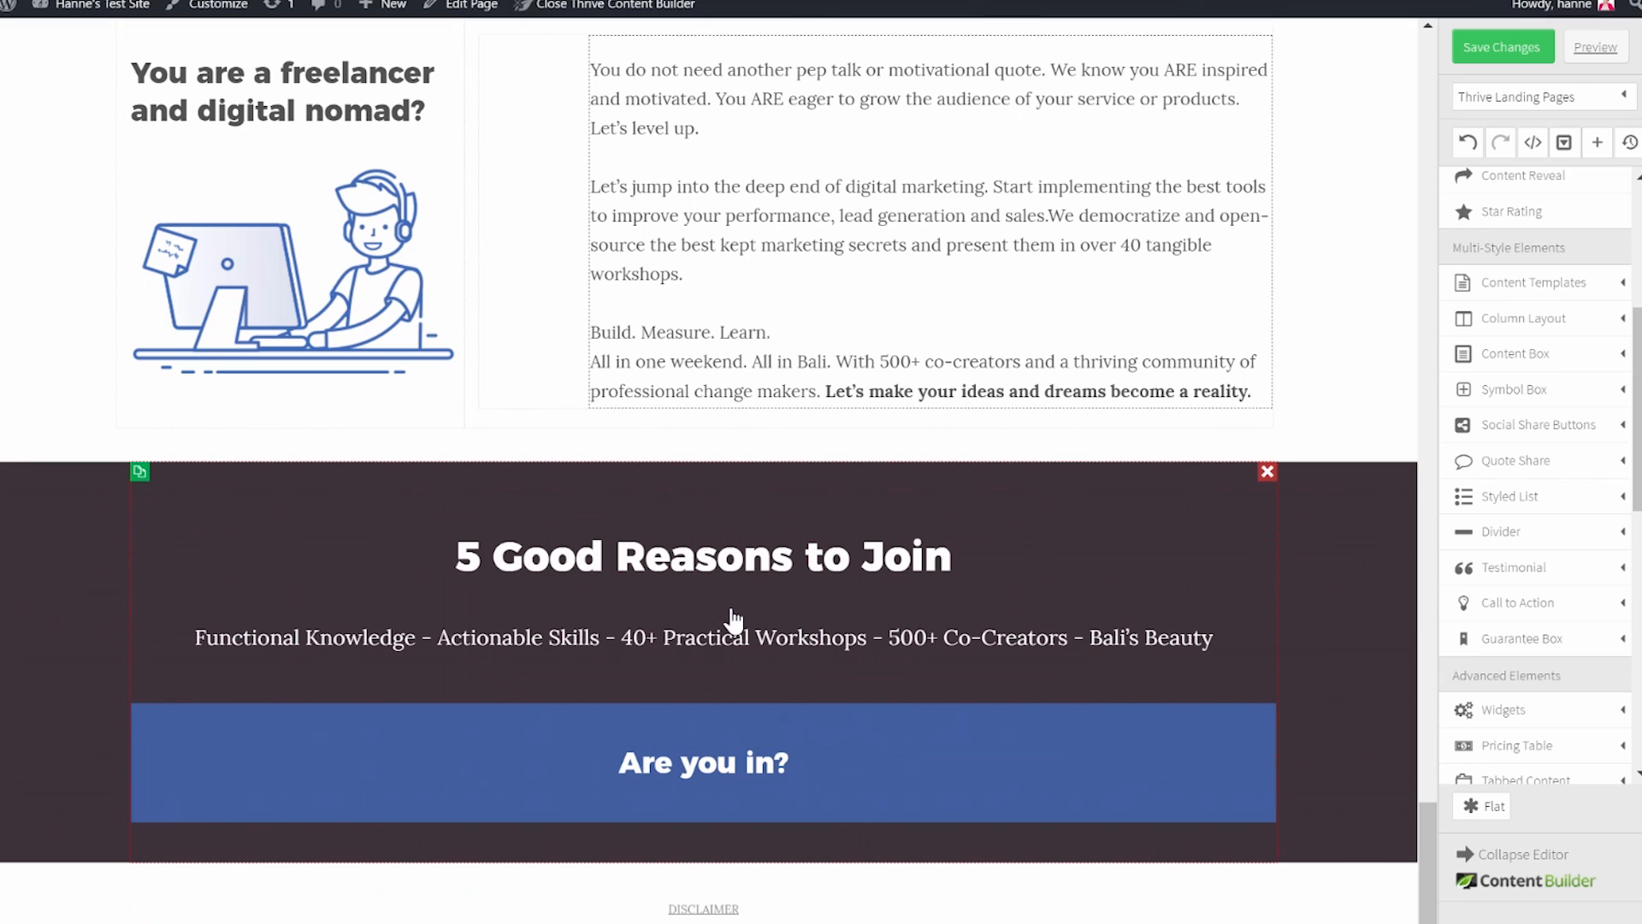
Place a copy of the Bali hotel section's waitlist form block below "Are you in?" and delete the copy's "Stay tuned" paragraph.
scroll(731, 624, up, 15)
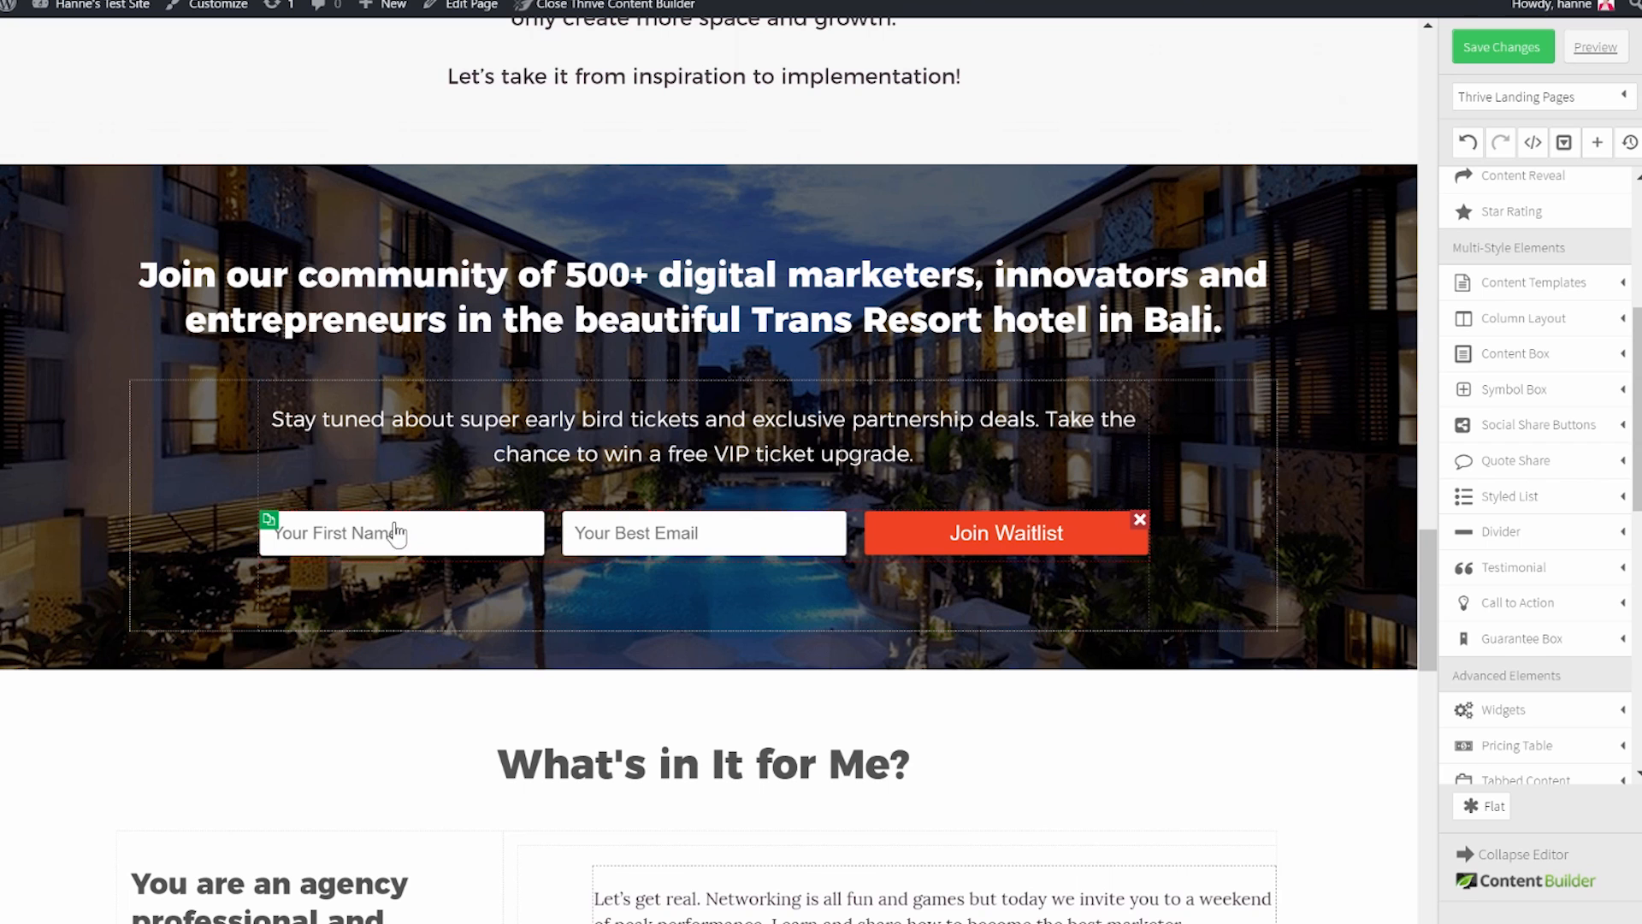
drag(140, 396, 632, 772)
scroll(459, 715, down, 3)
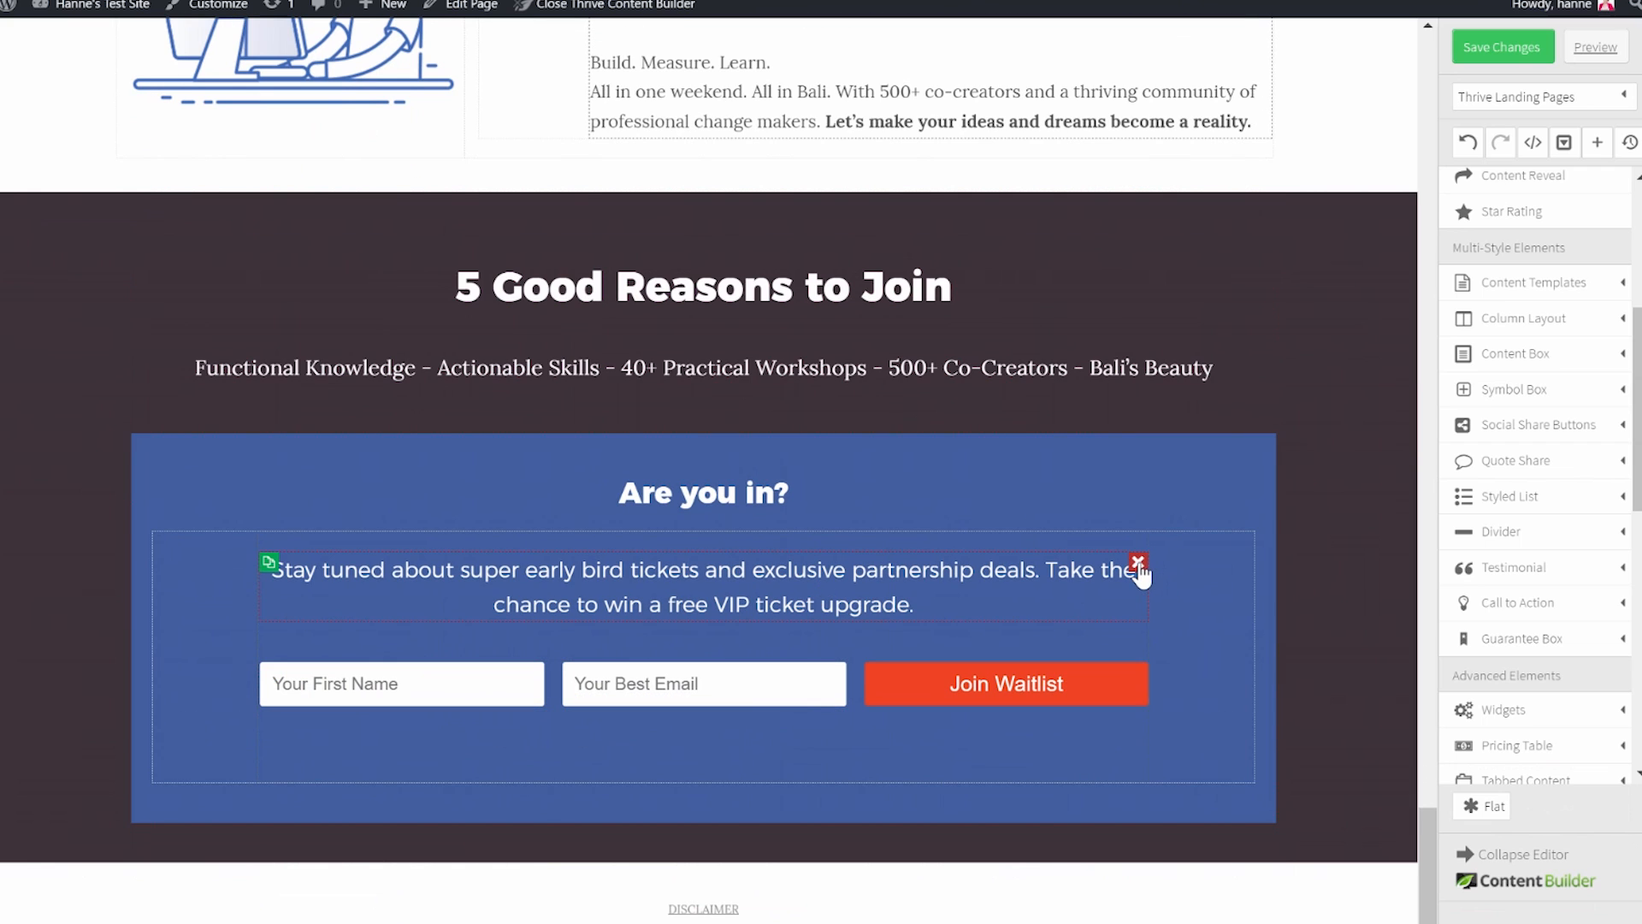
click(1137, 562)
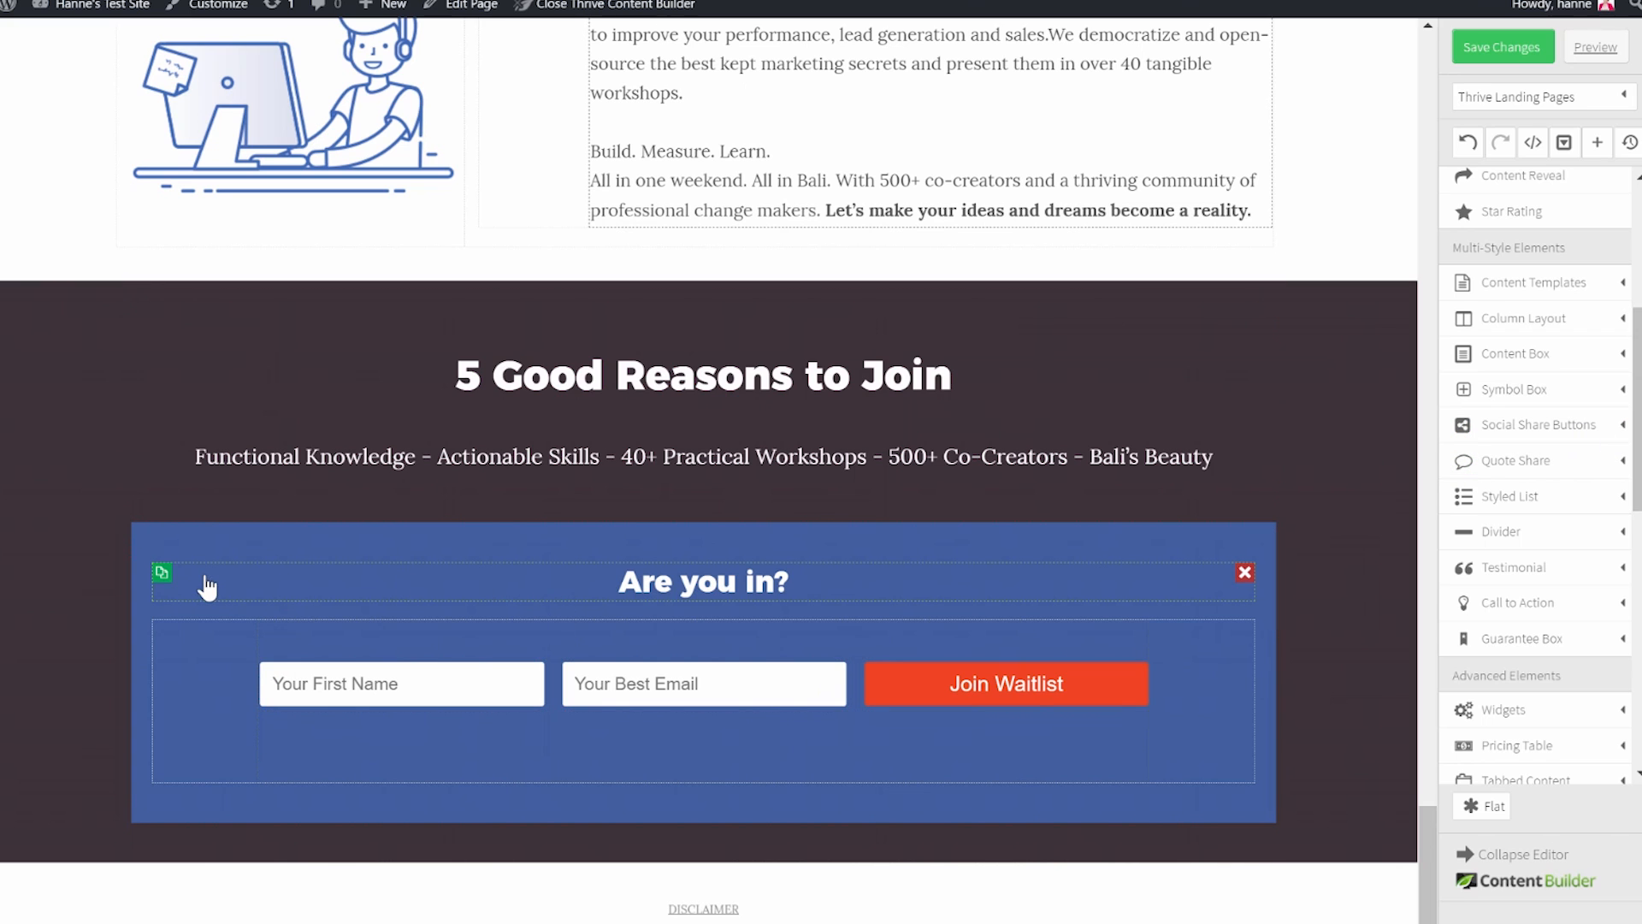
Add a duplicate of the box heading below the form reading "DMSS is happening in...", with a Countdown timer beside it.
click(161, 571)
drag(440, 615, 607, 645)
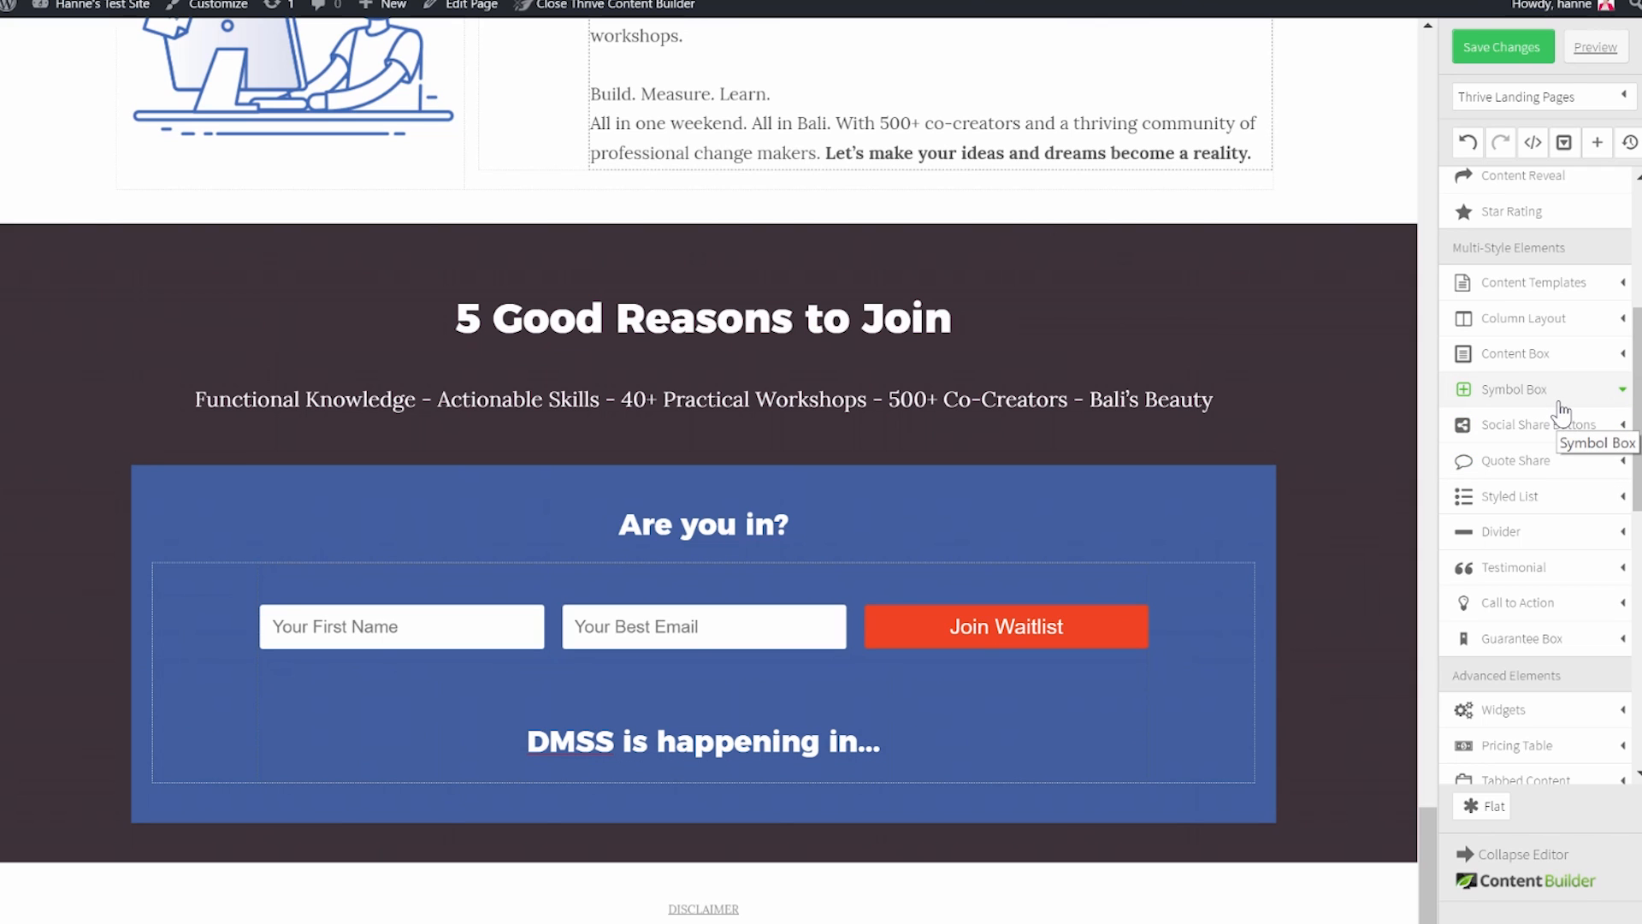
scroll(1562, 413, down, 2)
scroll(1562, 413, down, 4)
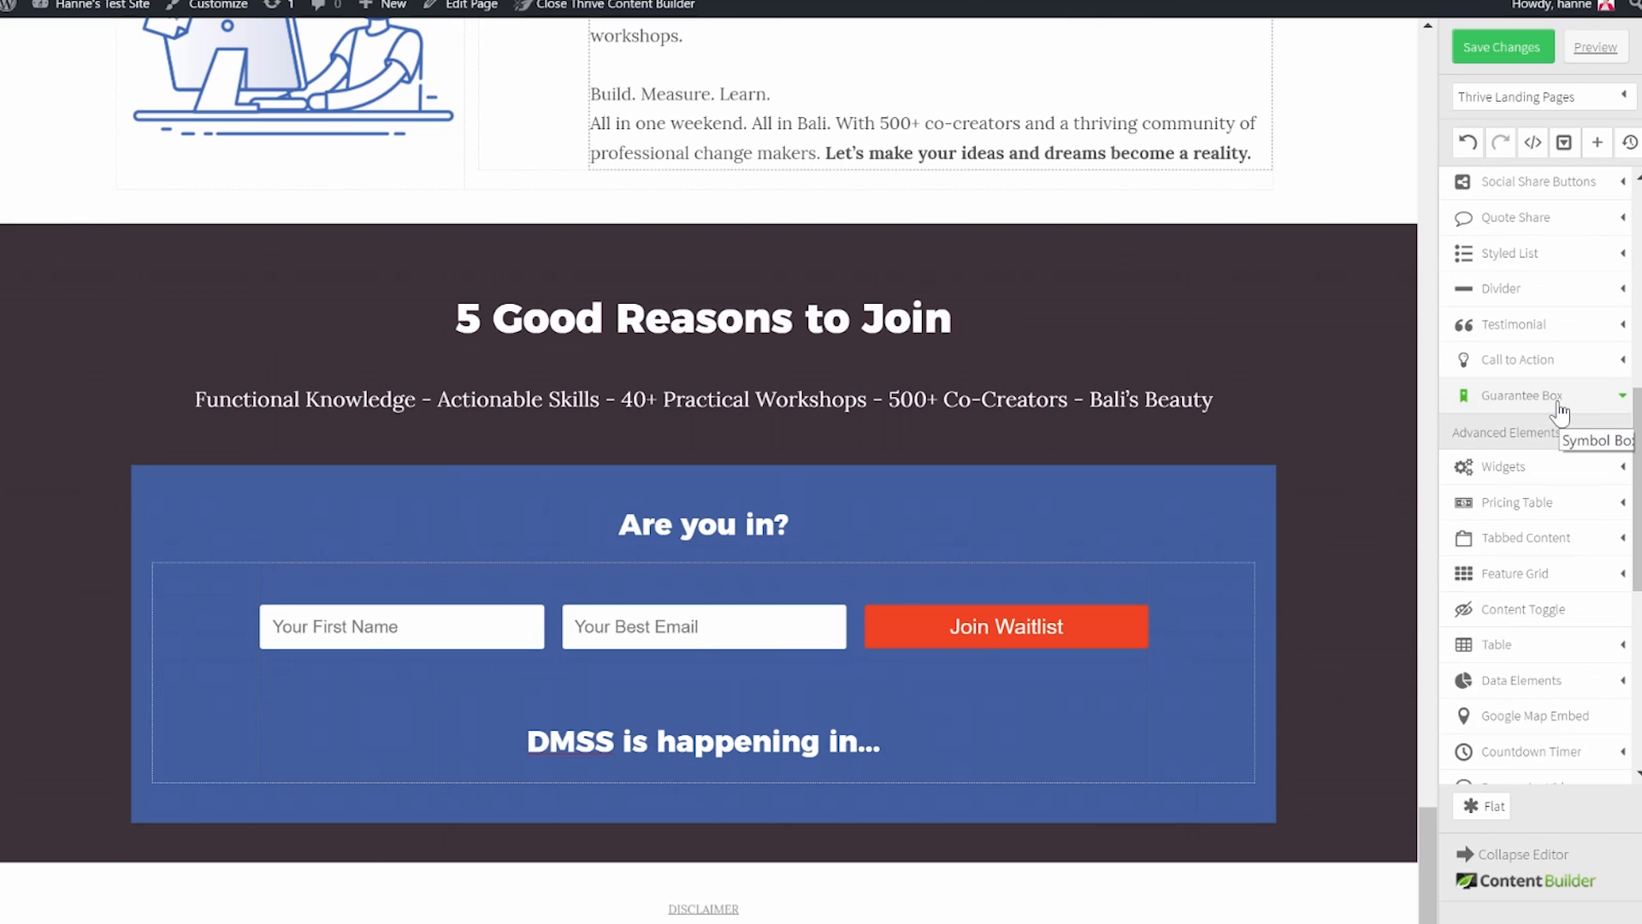
click(1567, 637)
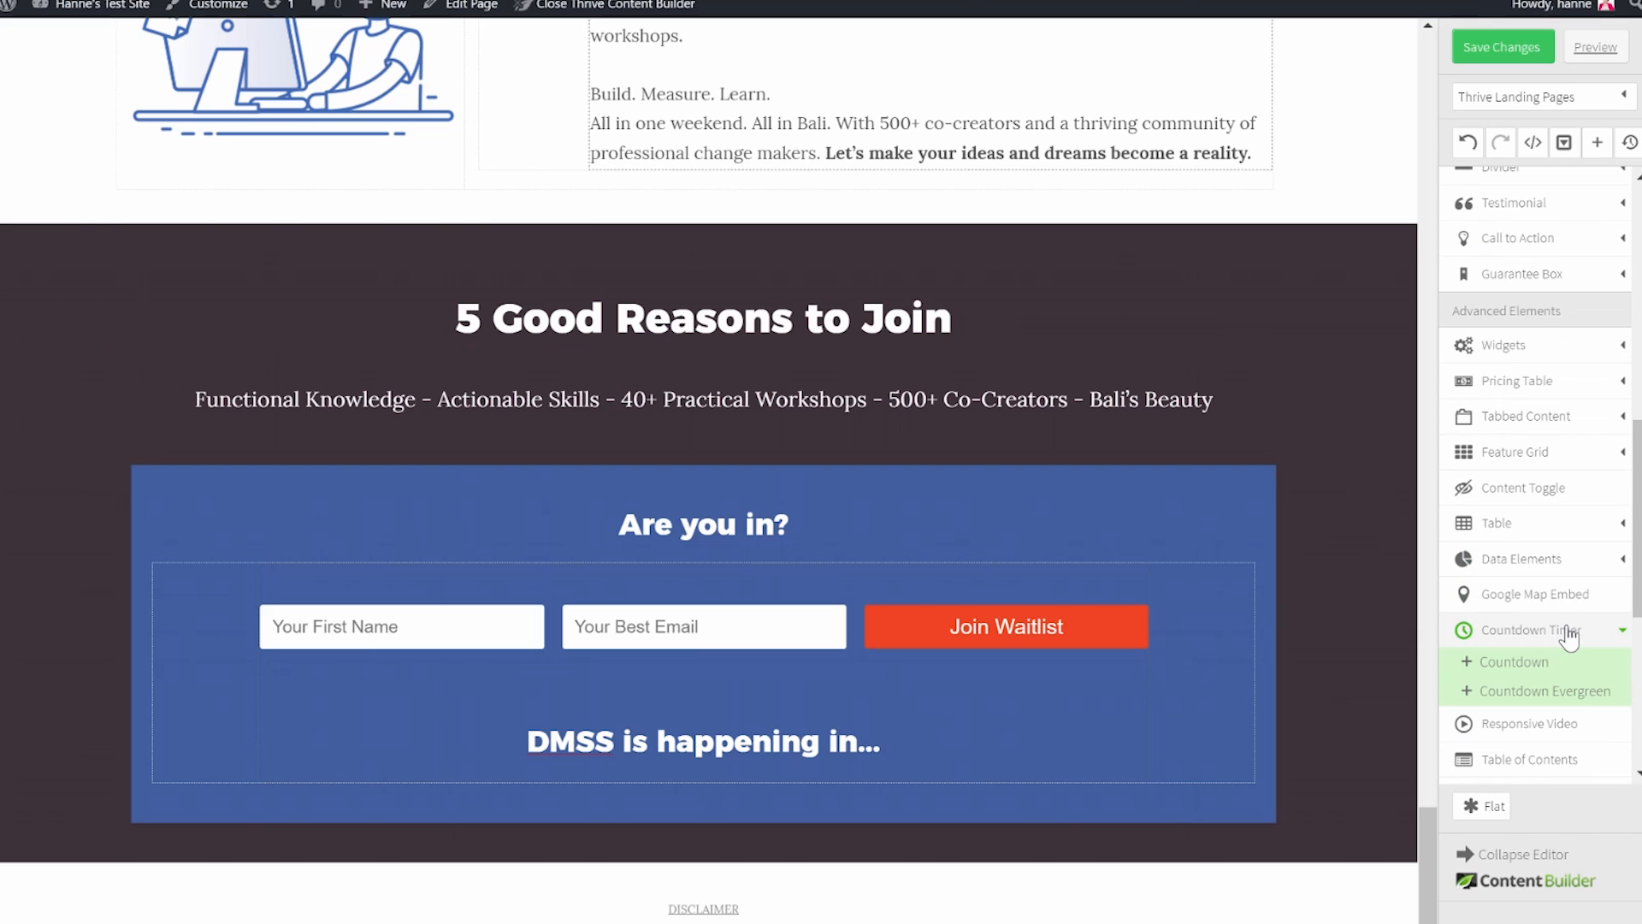
drag(1525, 662, 901, 744)
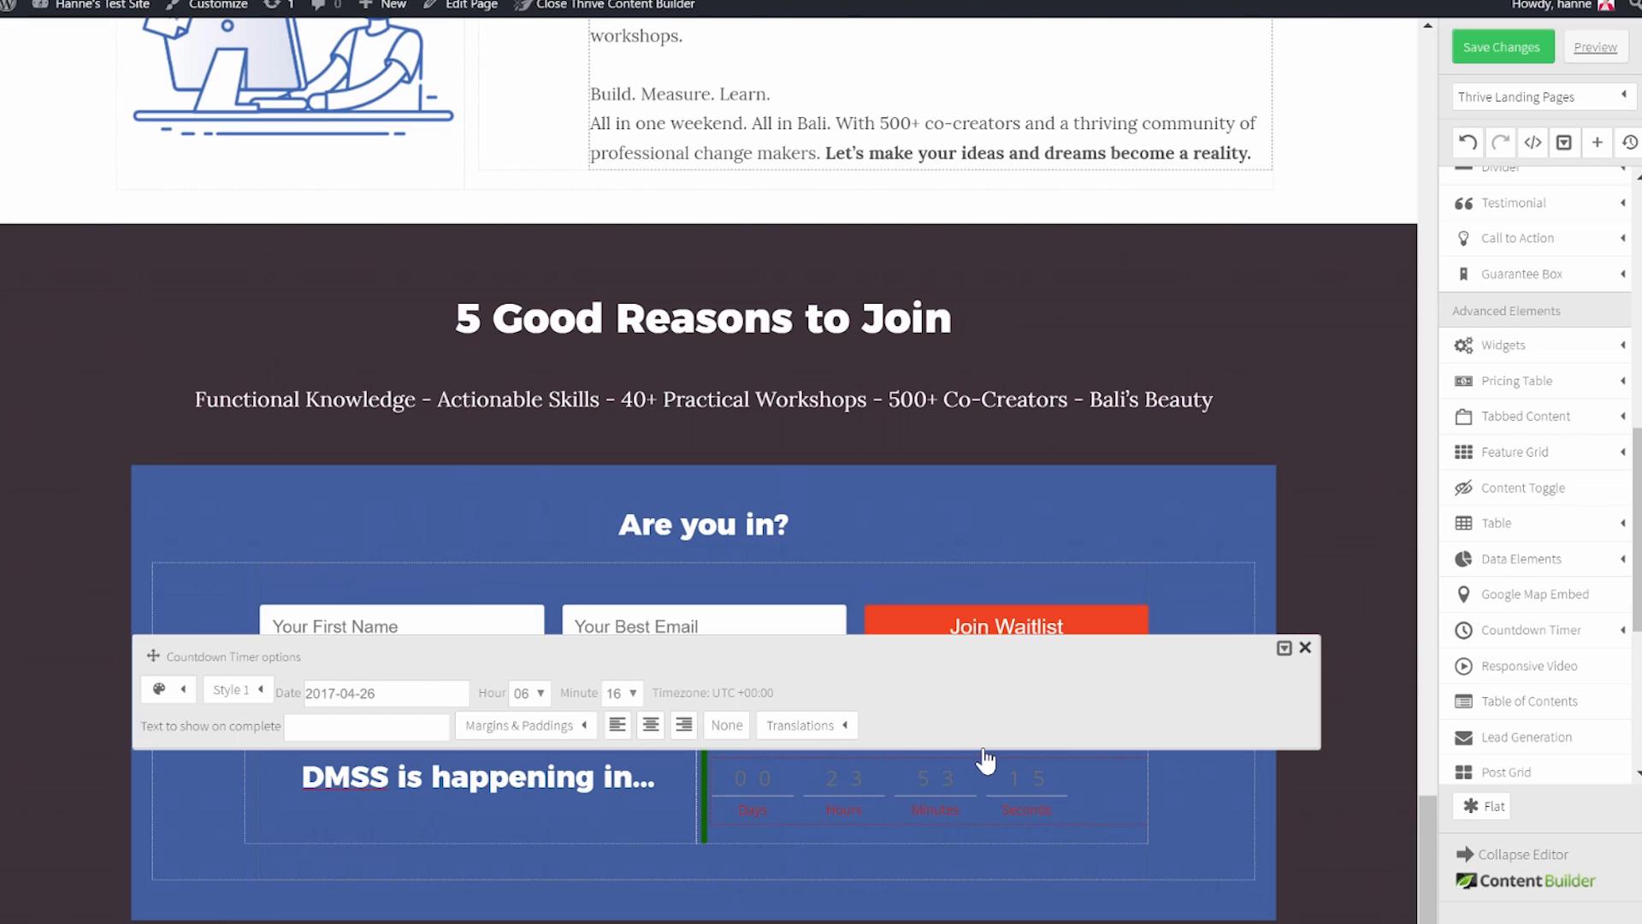
Switch the countdown timer to Style 3 and apply the white default colour.
click(261, 691)
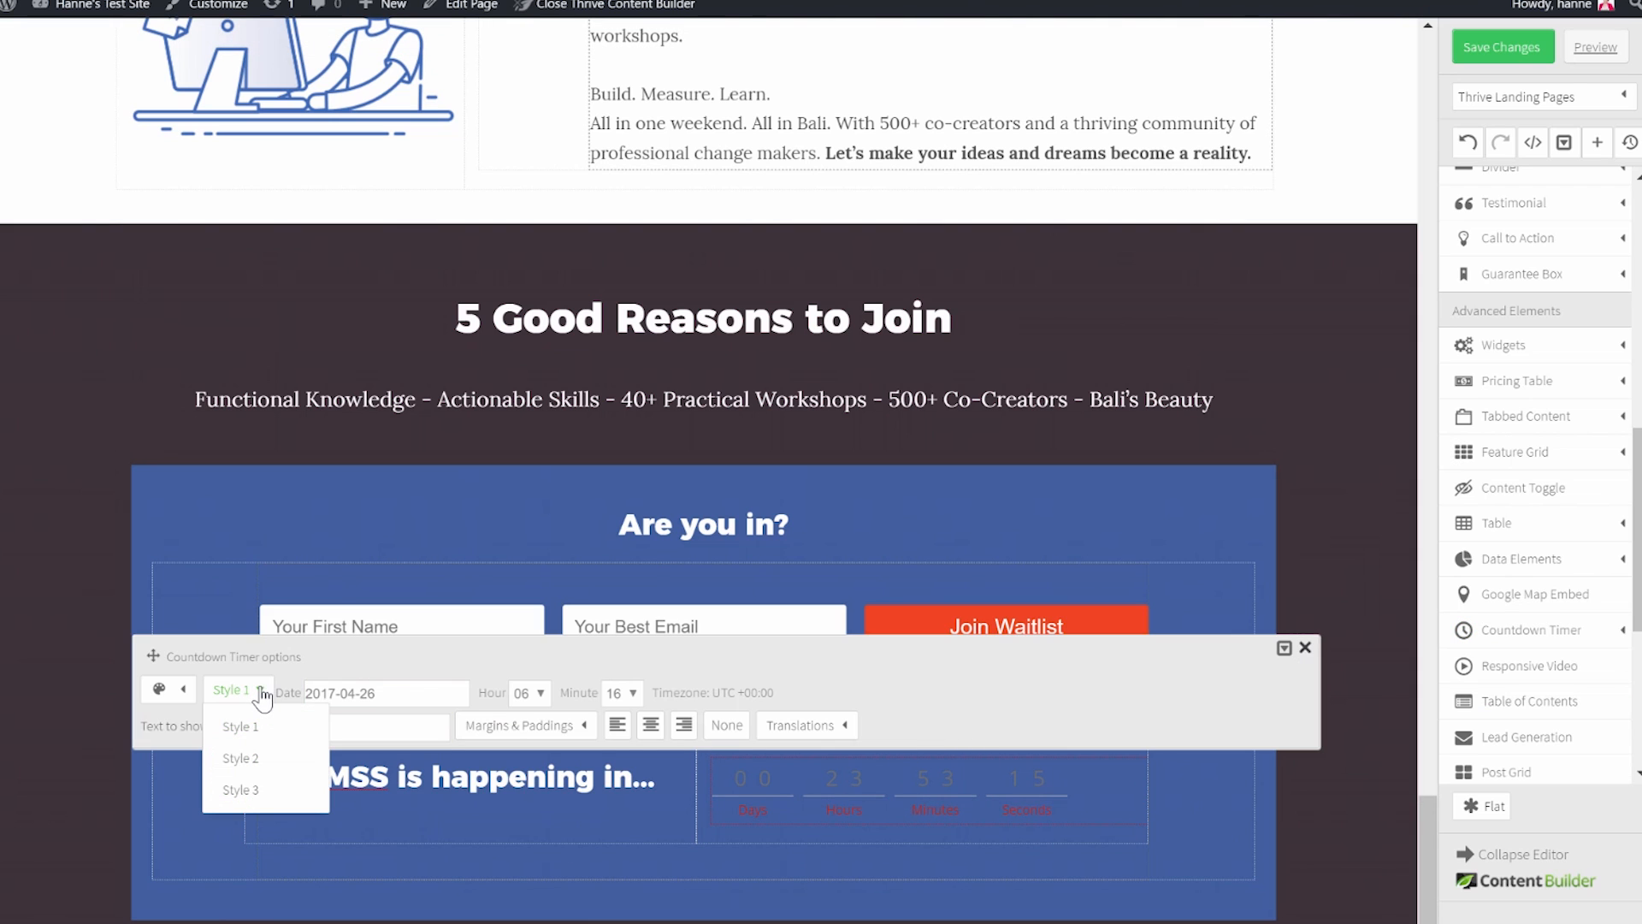
click(243, 789)
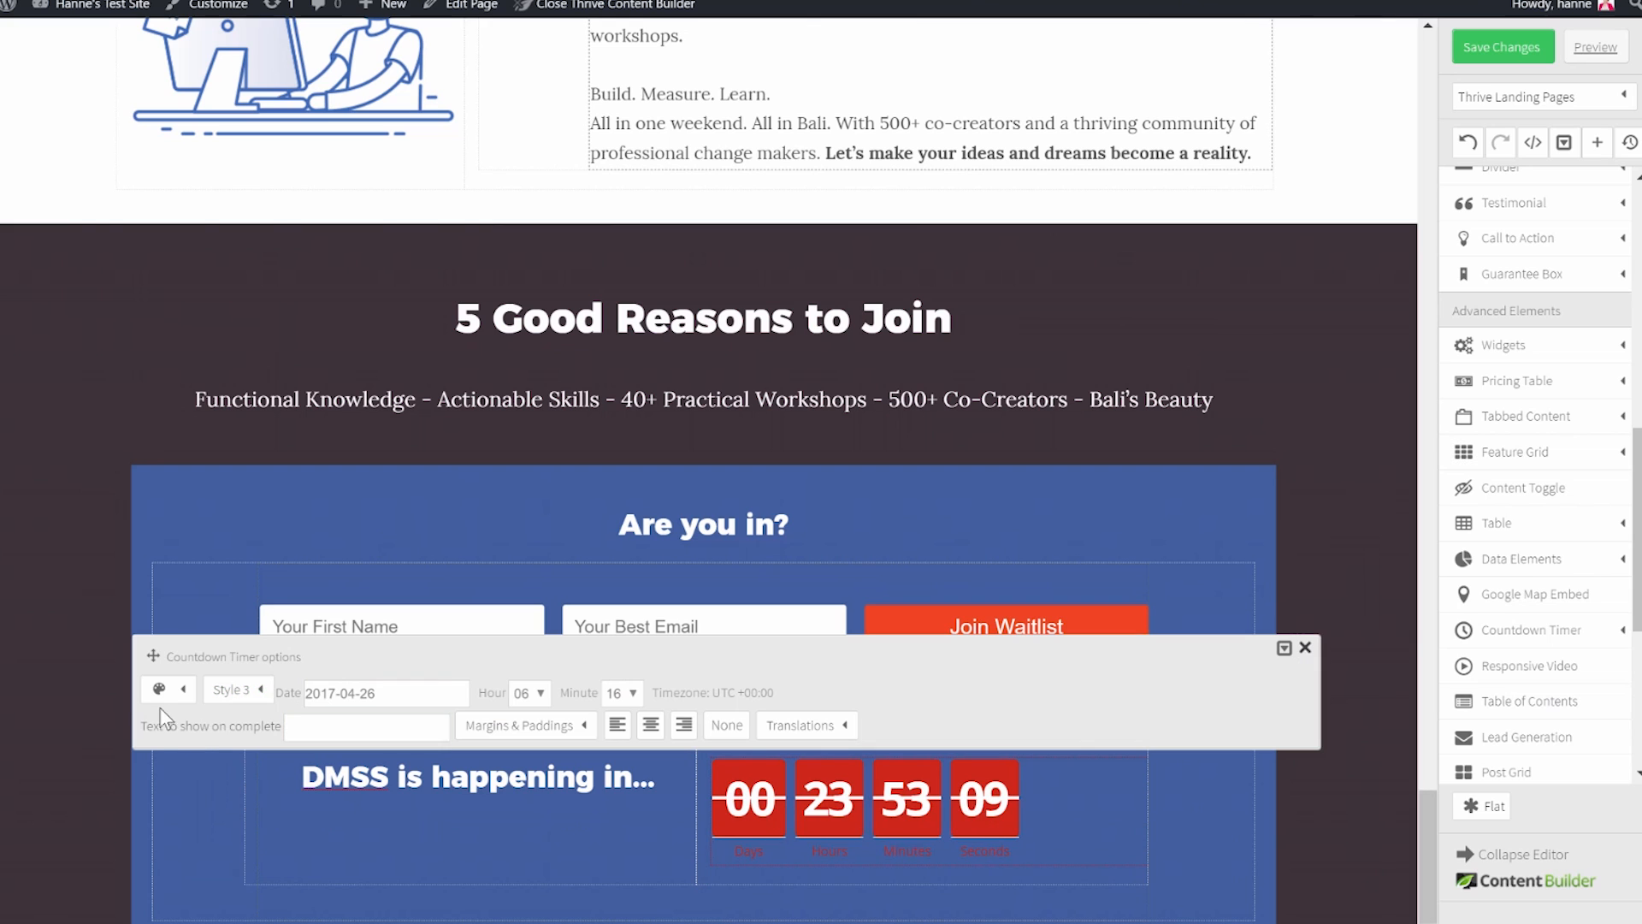
click(183, 690)
click(247, 794)
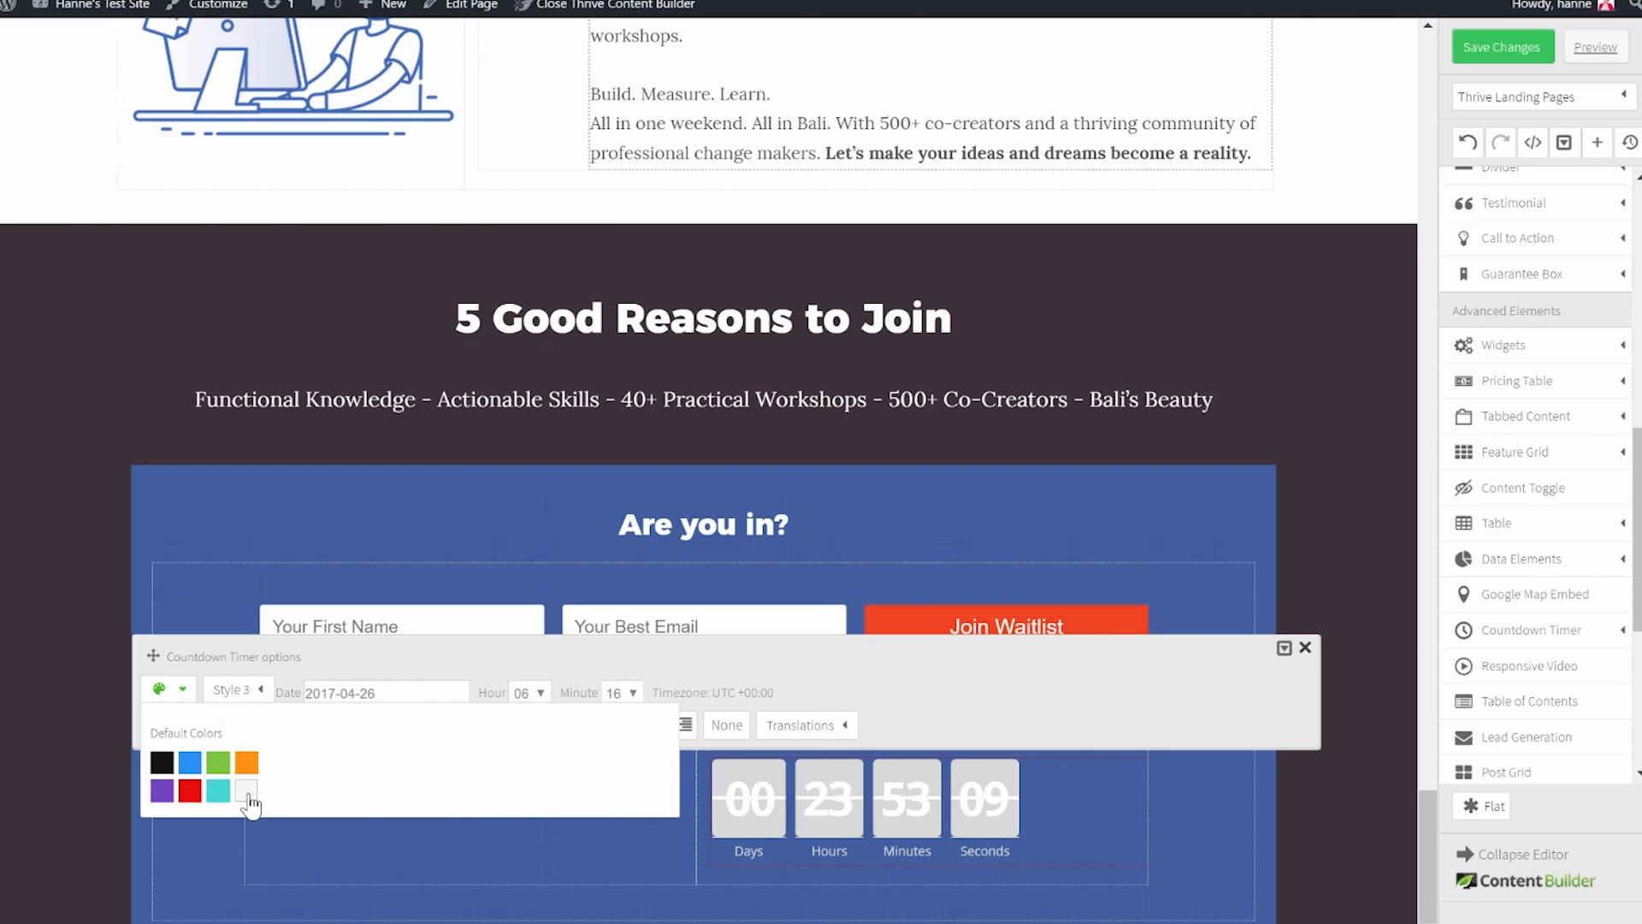
click(520, 678)
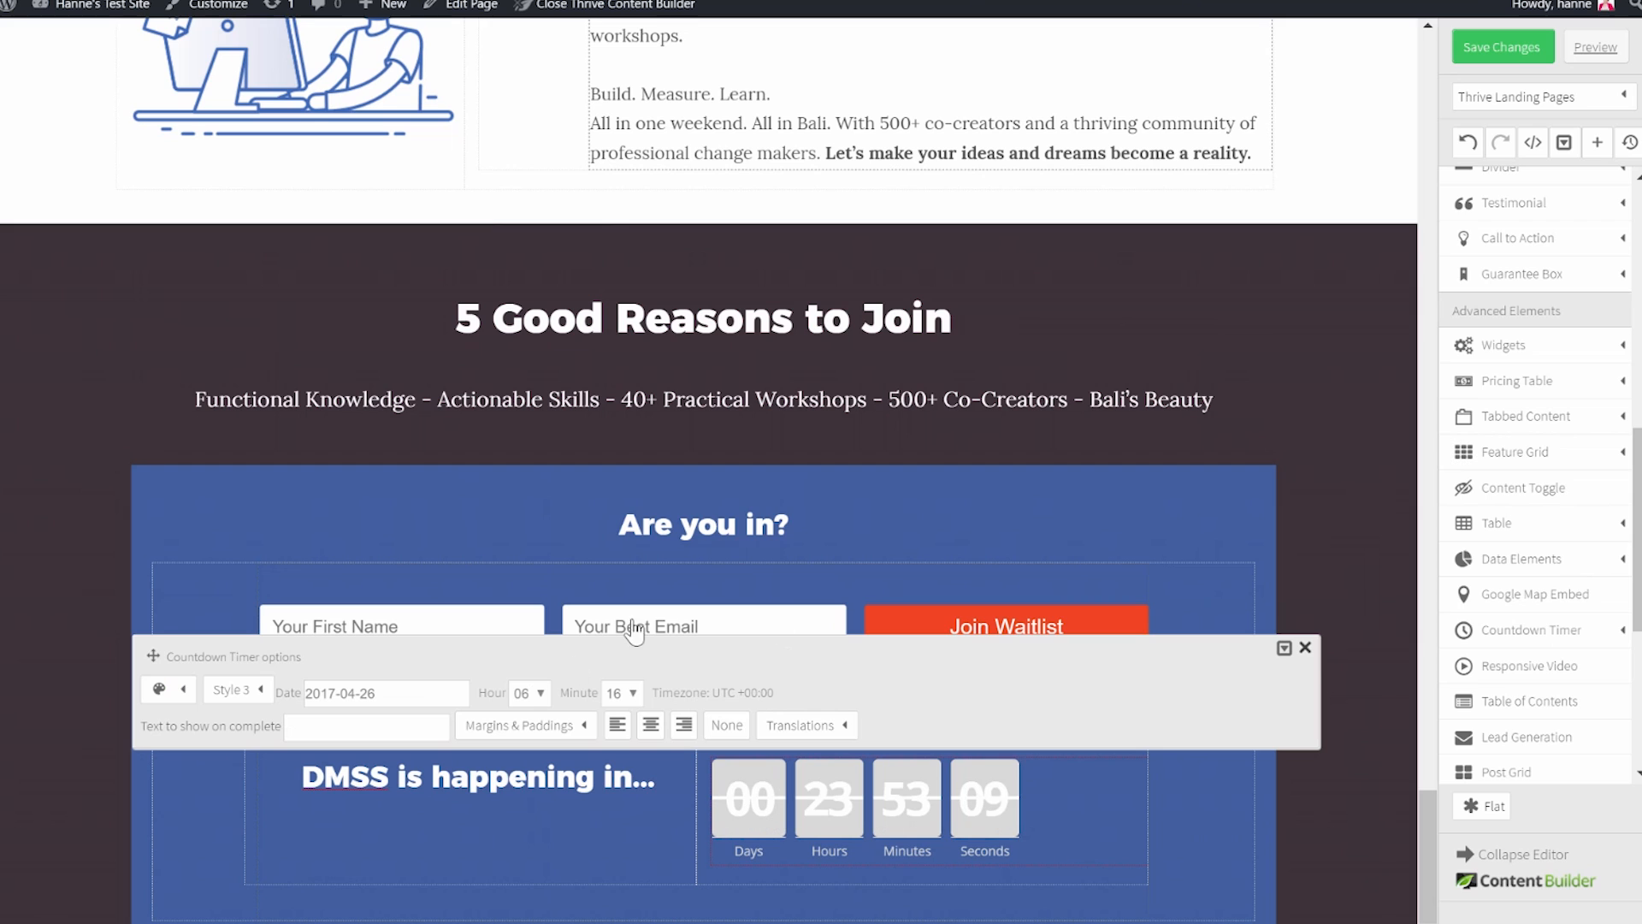
Set the countdown timer's end date to 2017-10-28.
click(430, 703)
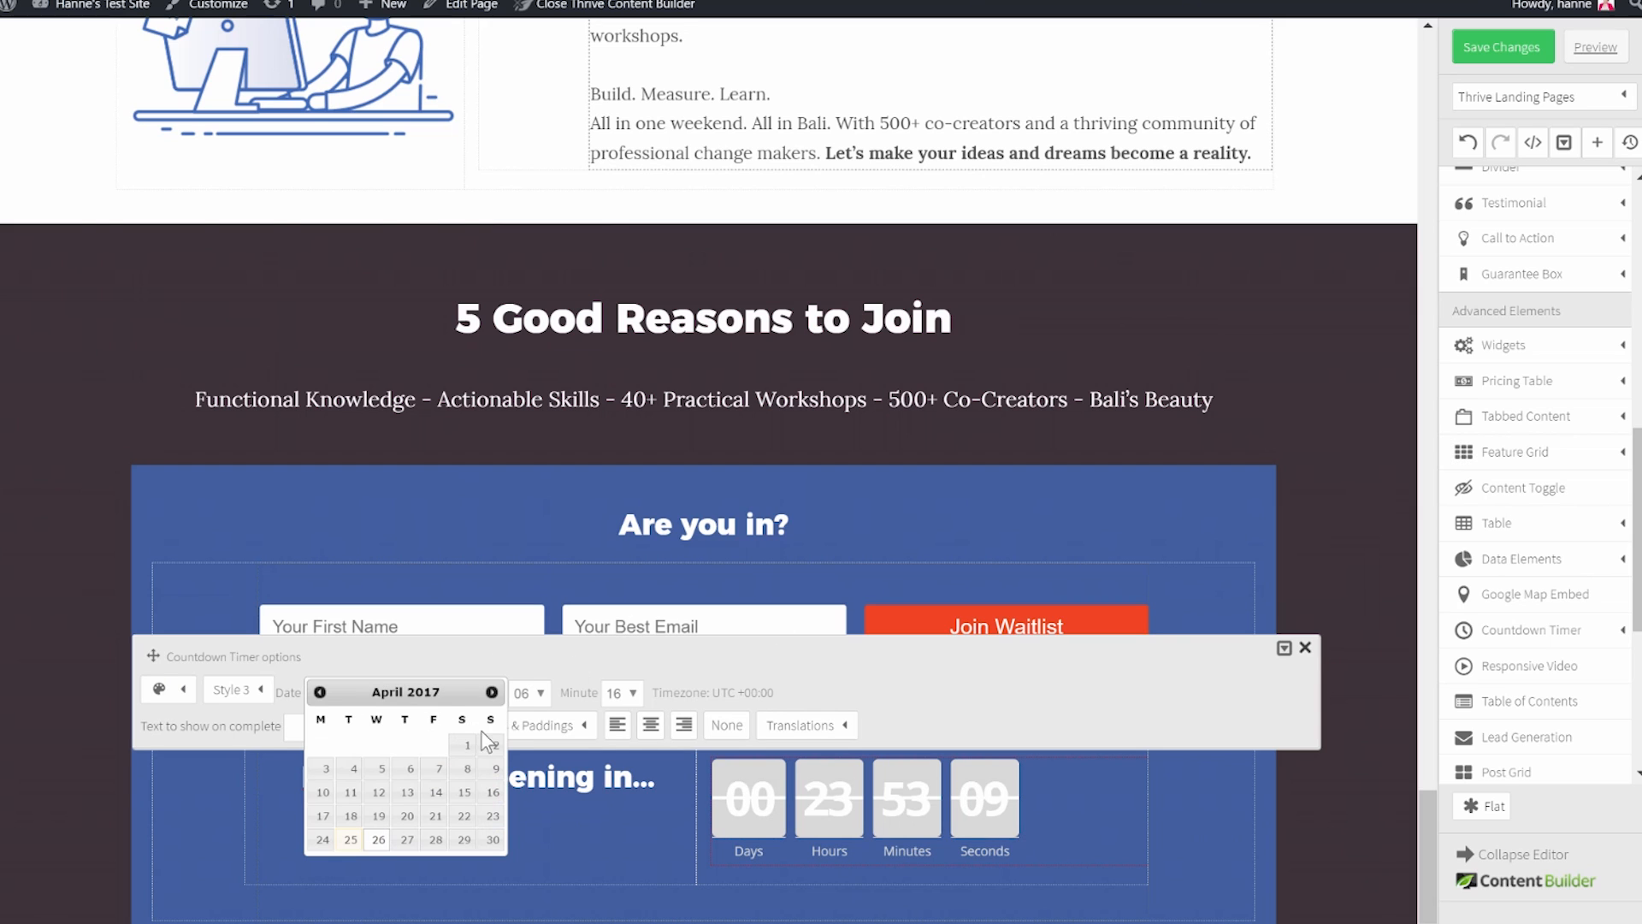
click(493, 693)
click(493, 692)
click(493, 692)
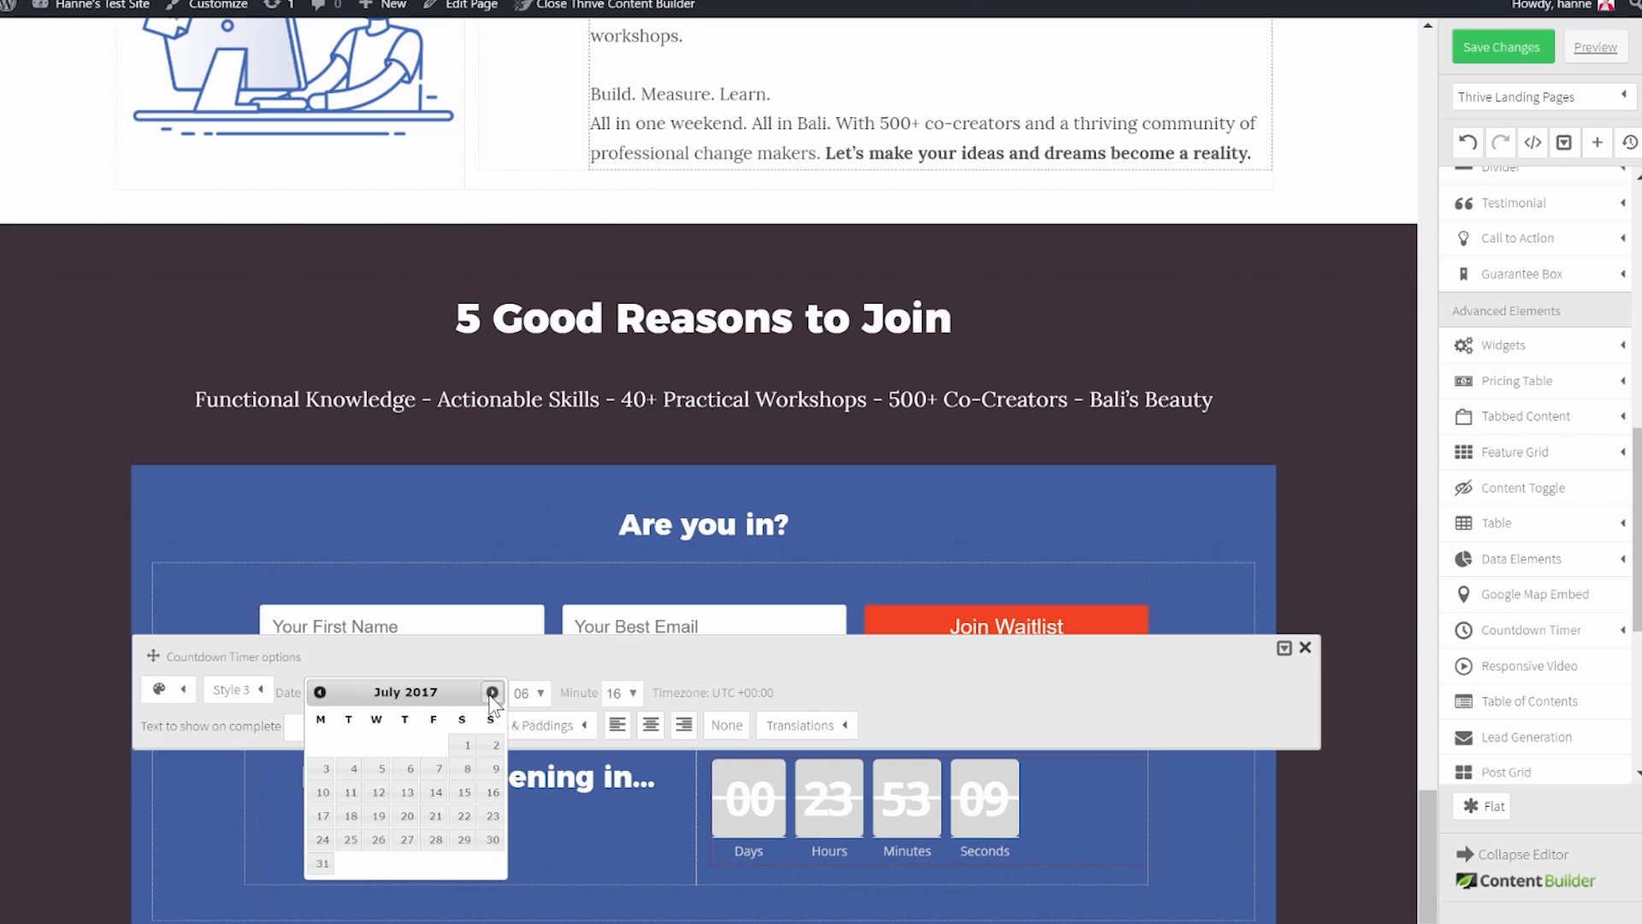
click(492, 693)
click(493, 692)
click(493, 693)
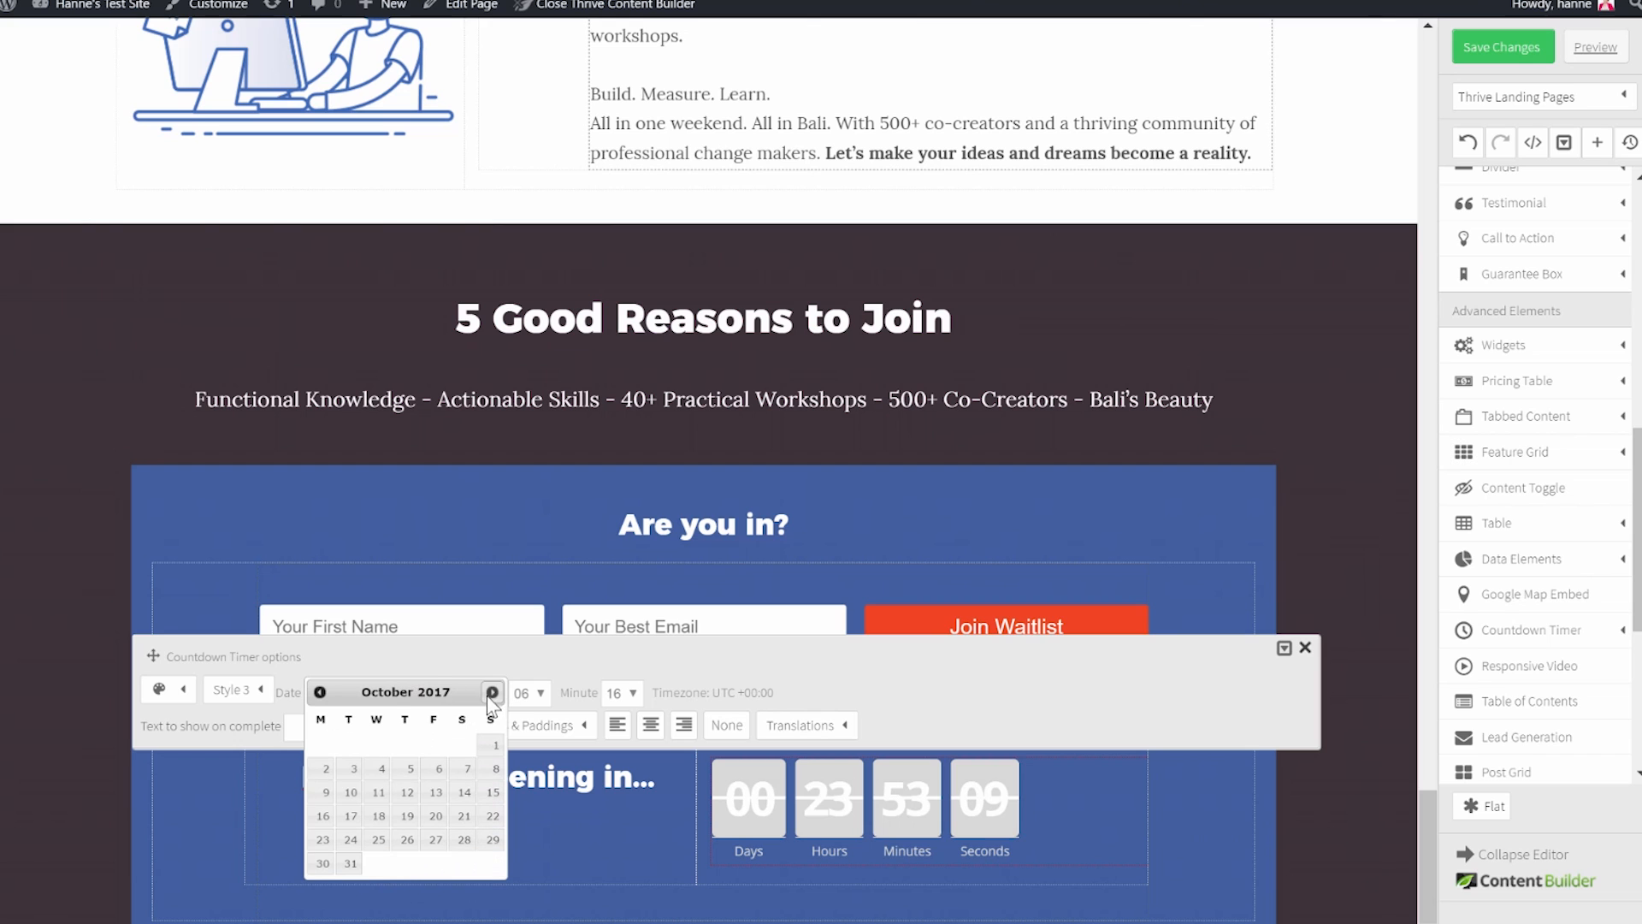
click(464, 841)
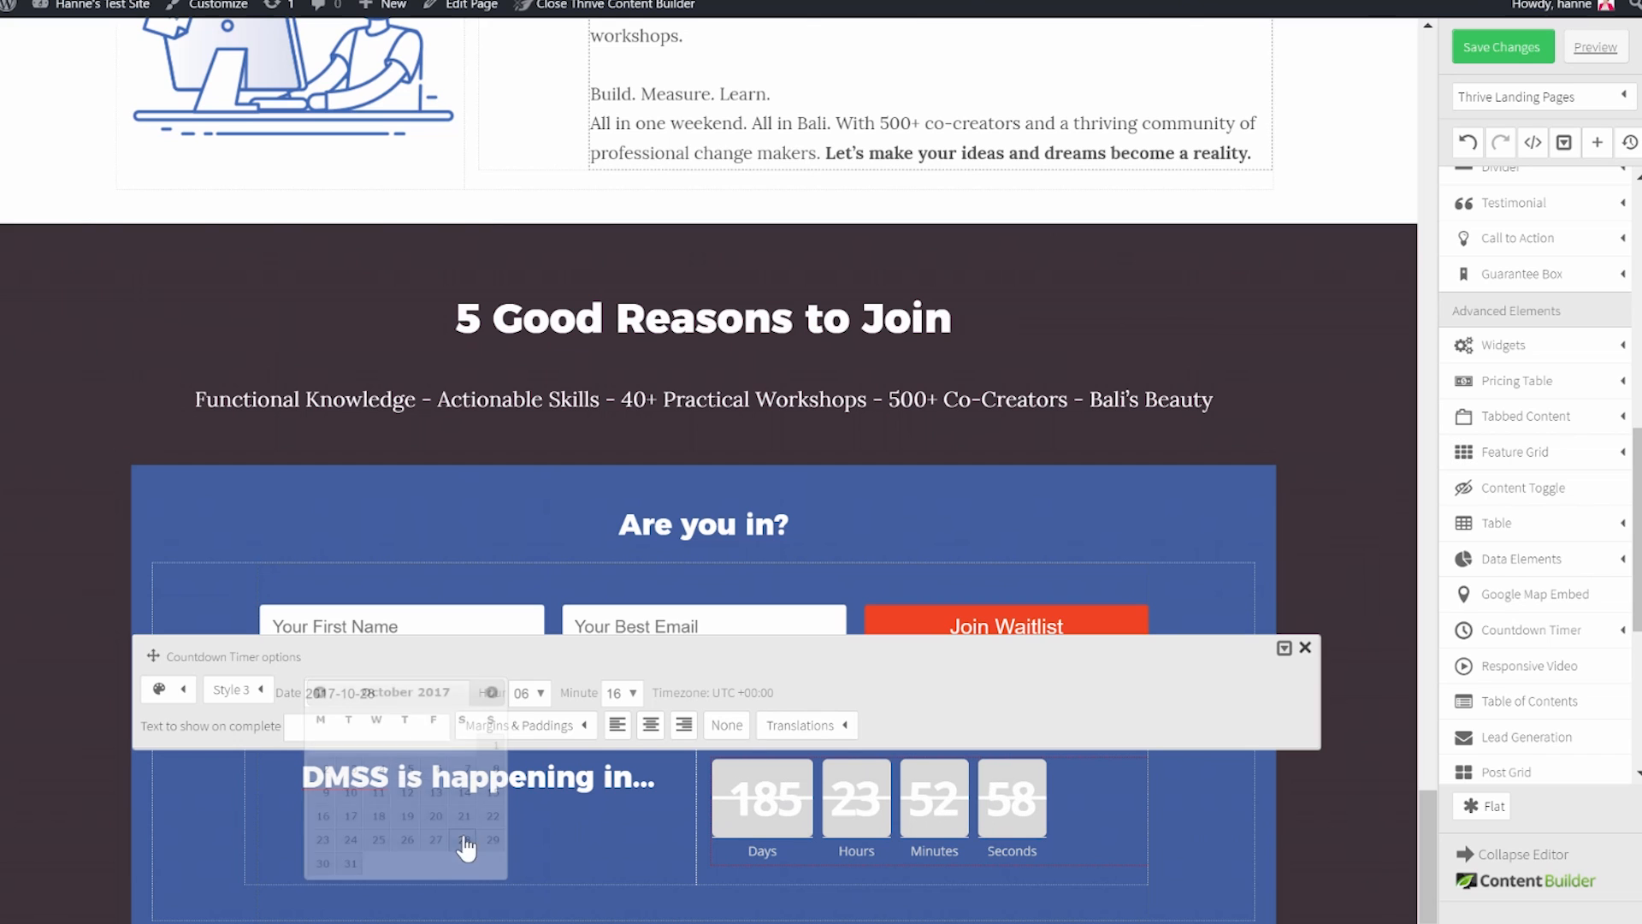
Set the countdown timer's end time to hour 09 and minute 00.
click(538, 694)
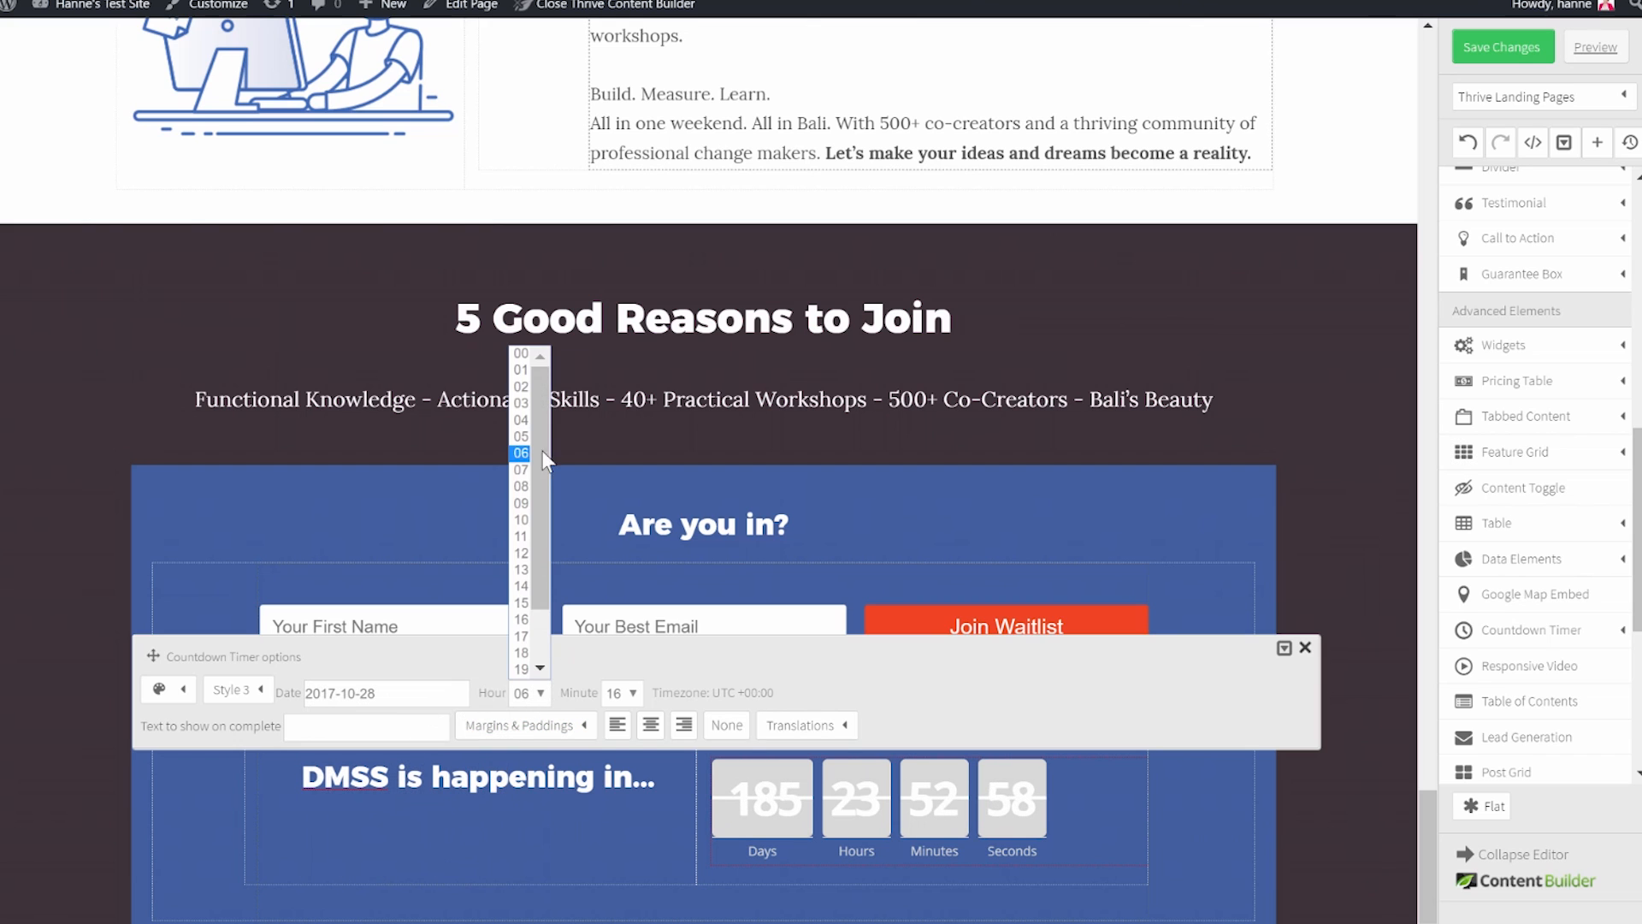
click(521, 505)
click(630, 695)
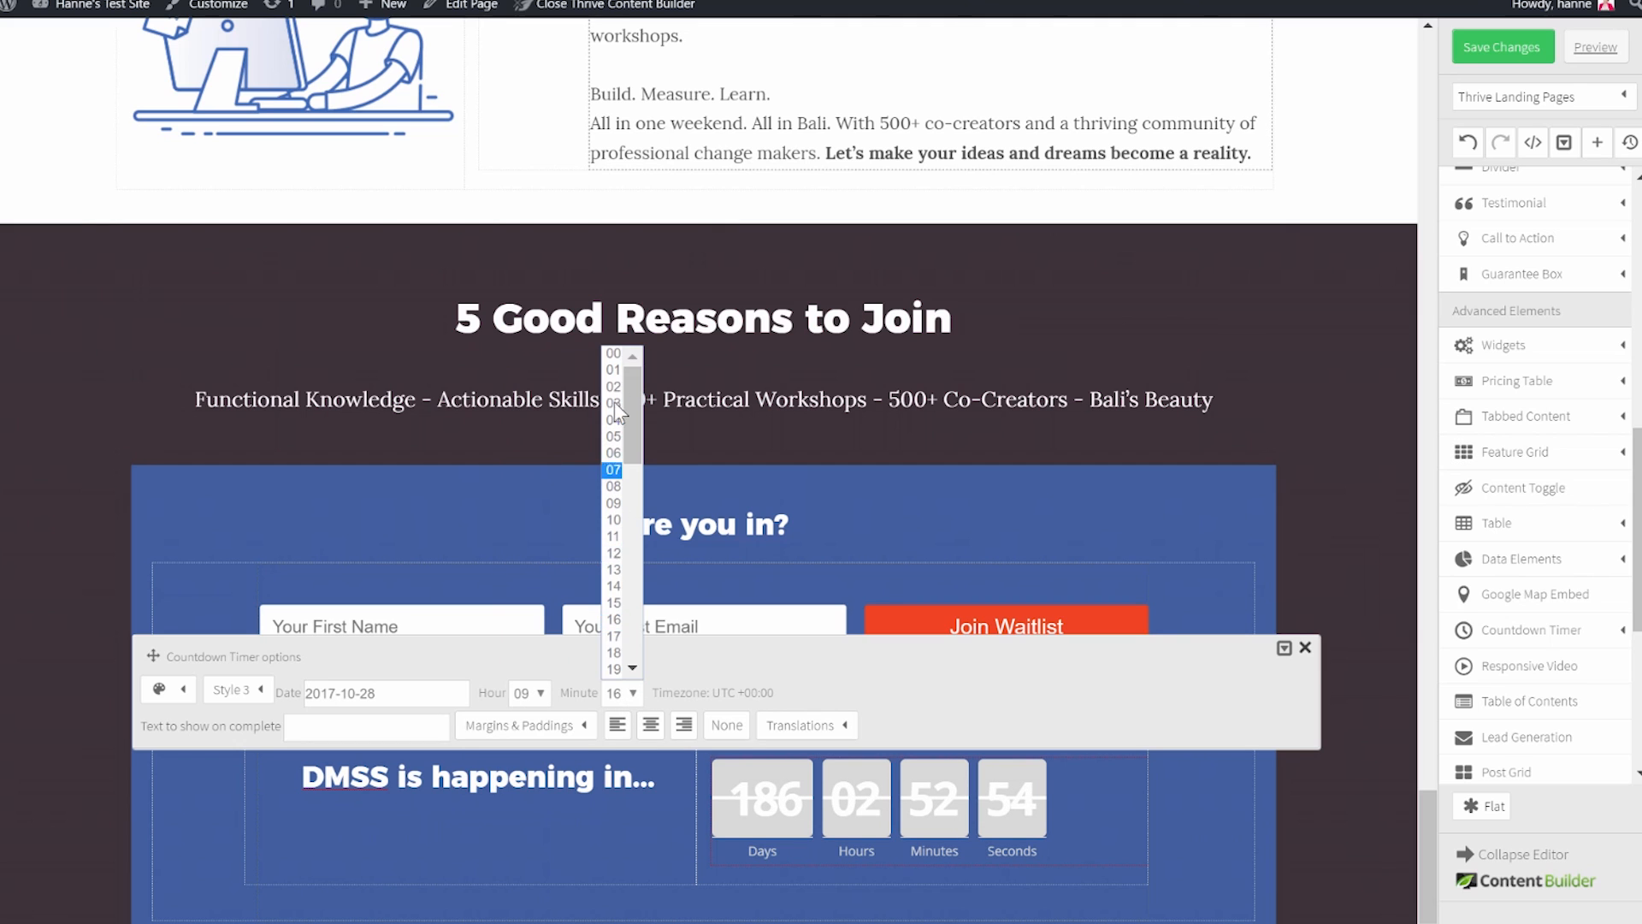
click(614, 353)
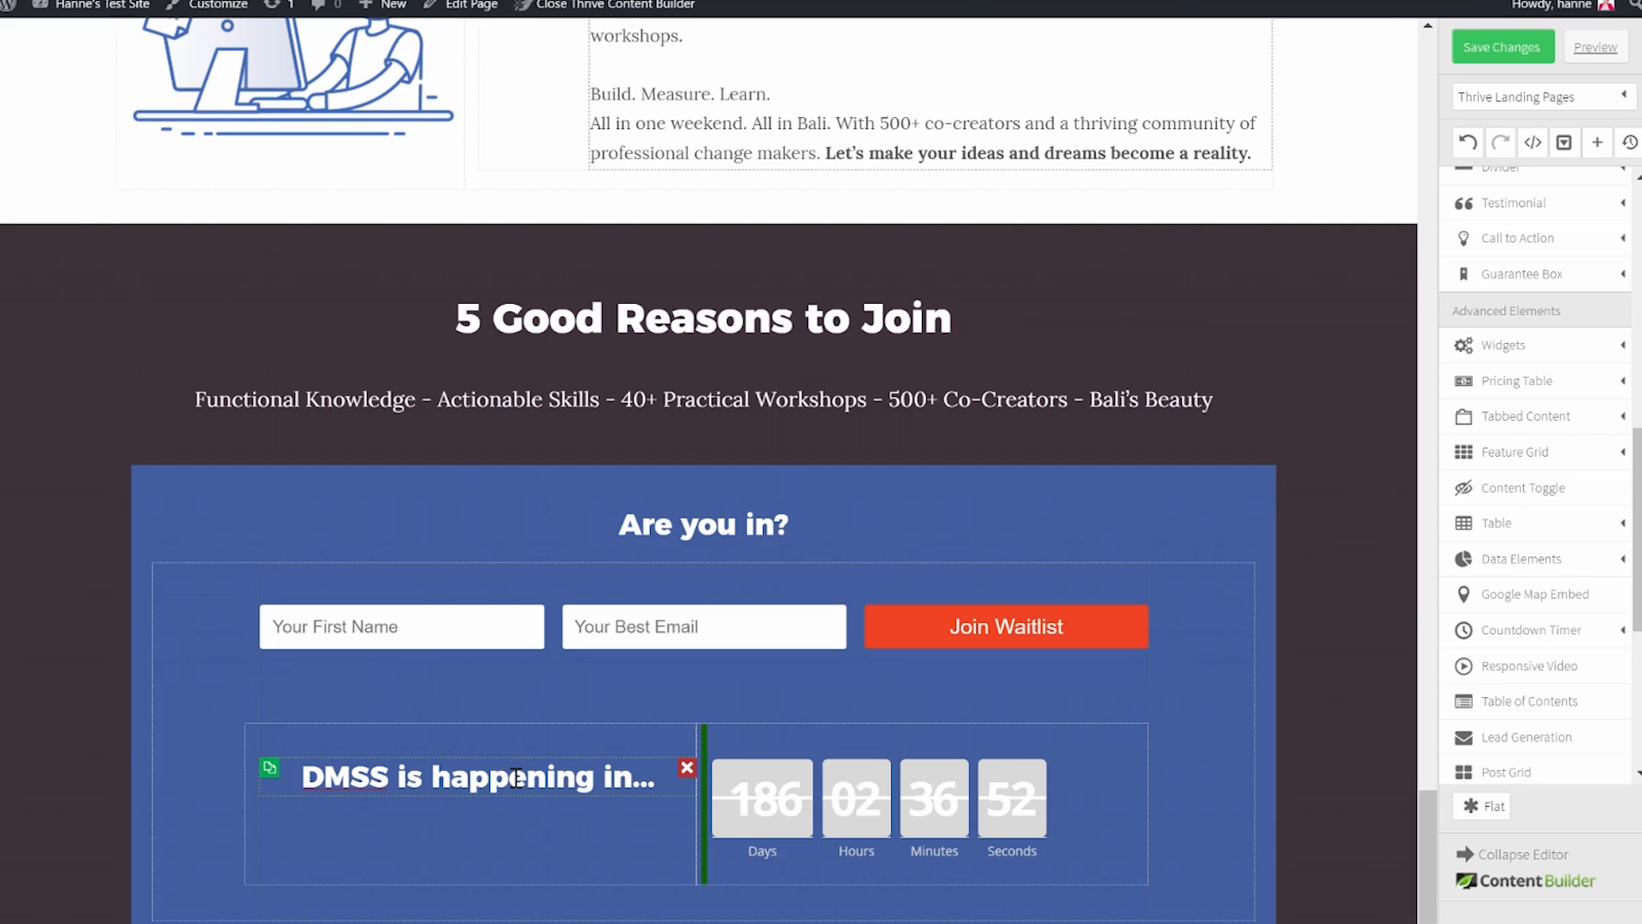
Right-align the "DMSS is happening in..." heading and vertically centre the columns holding it and the timer.
click(516, 776)
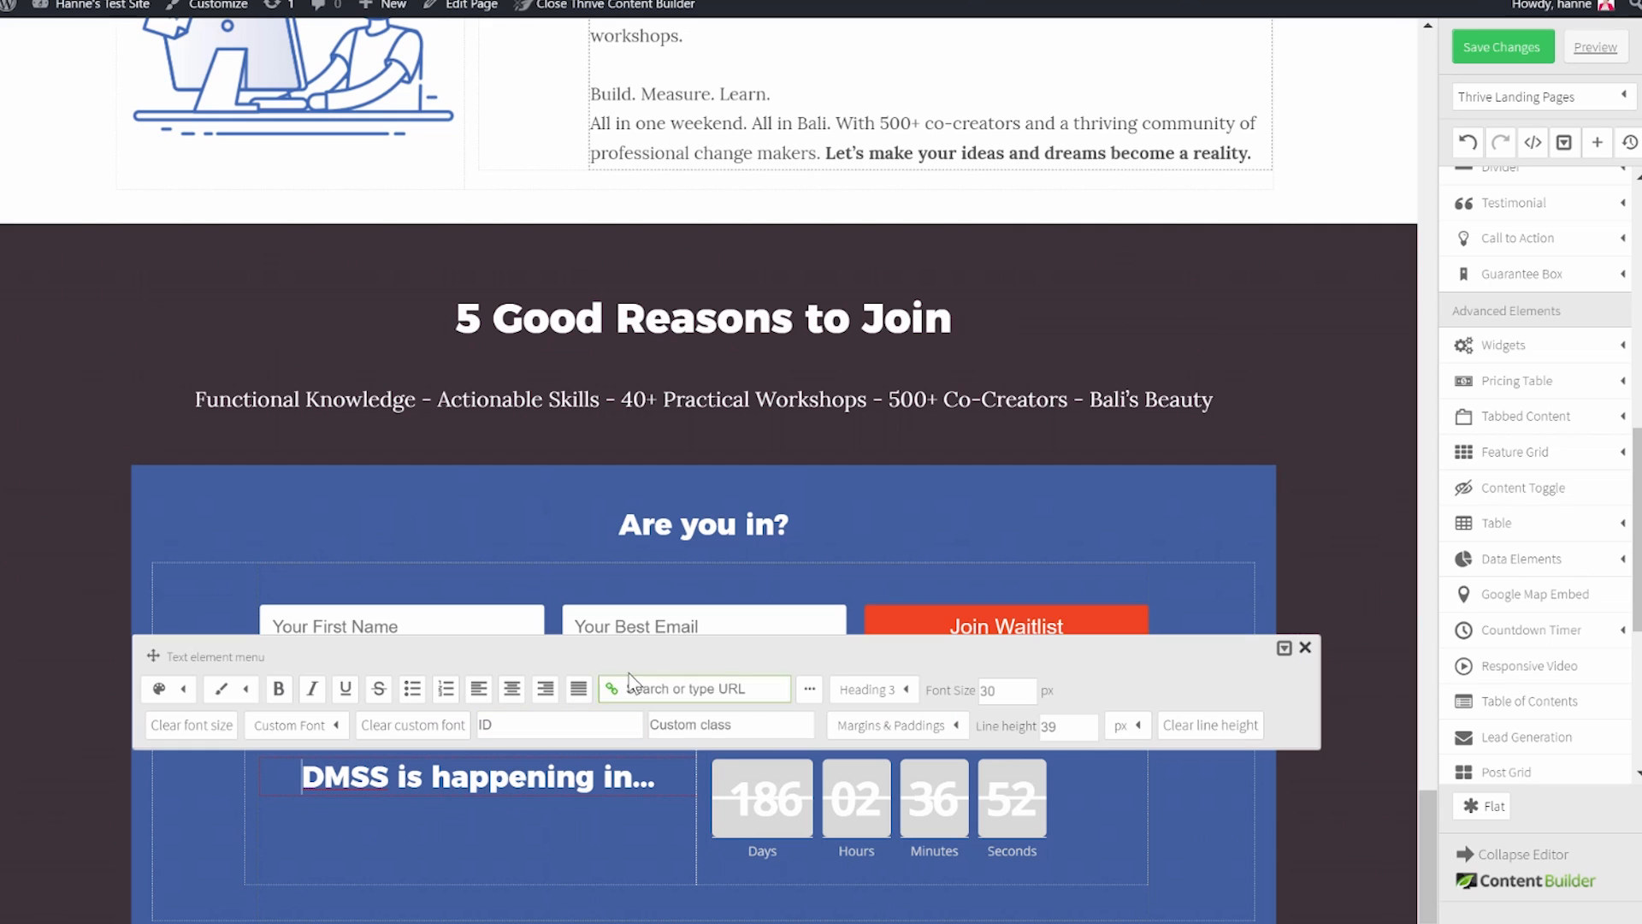
click(545, 689)
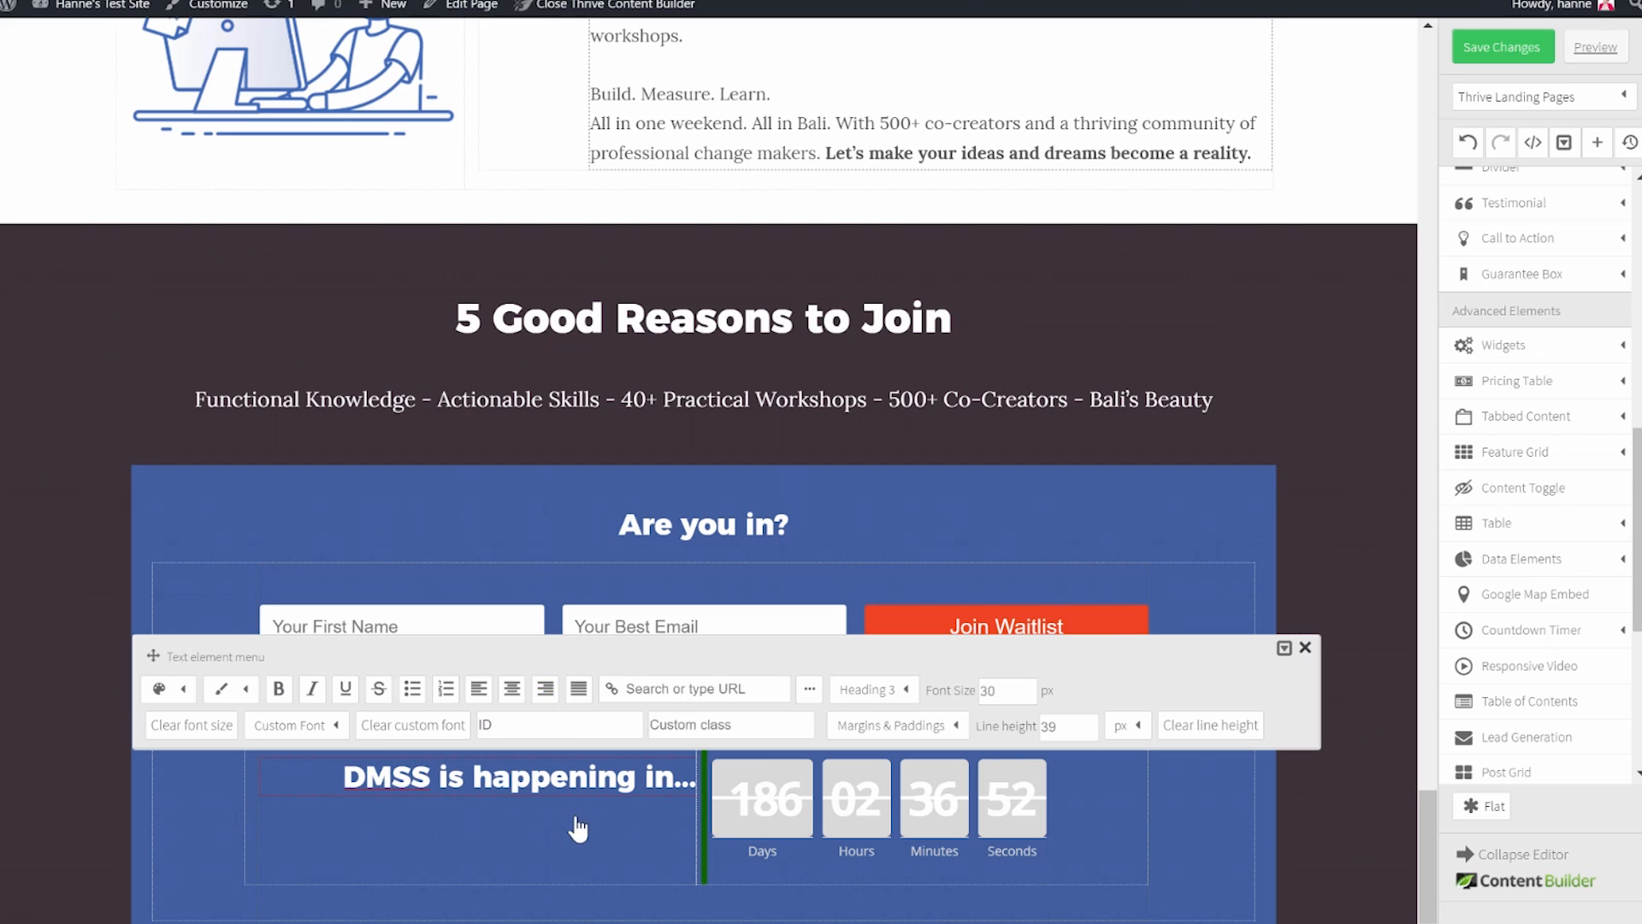
click(580, 734)
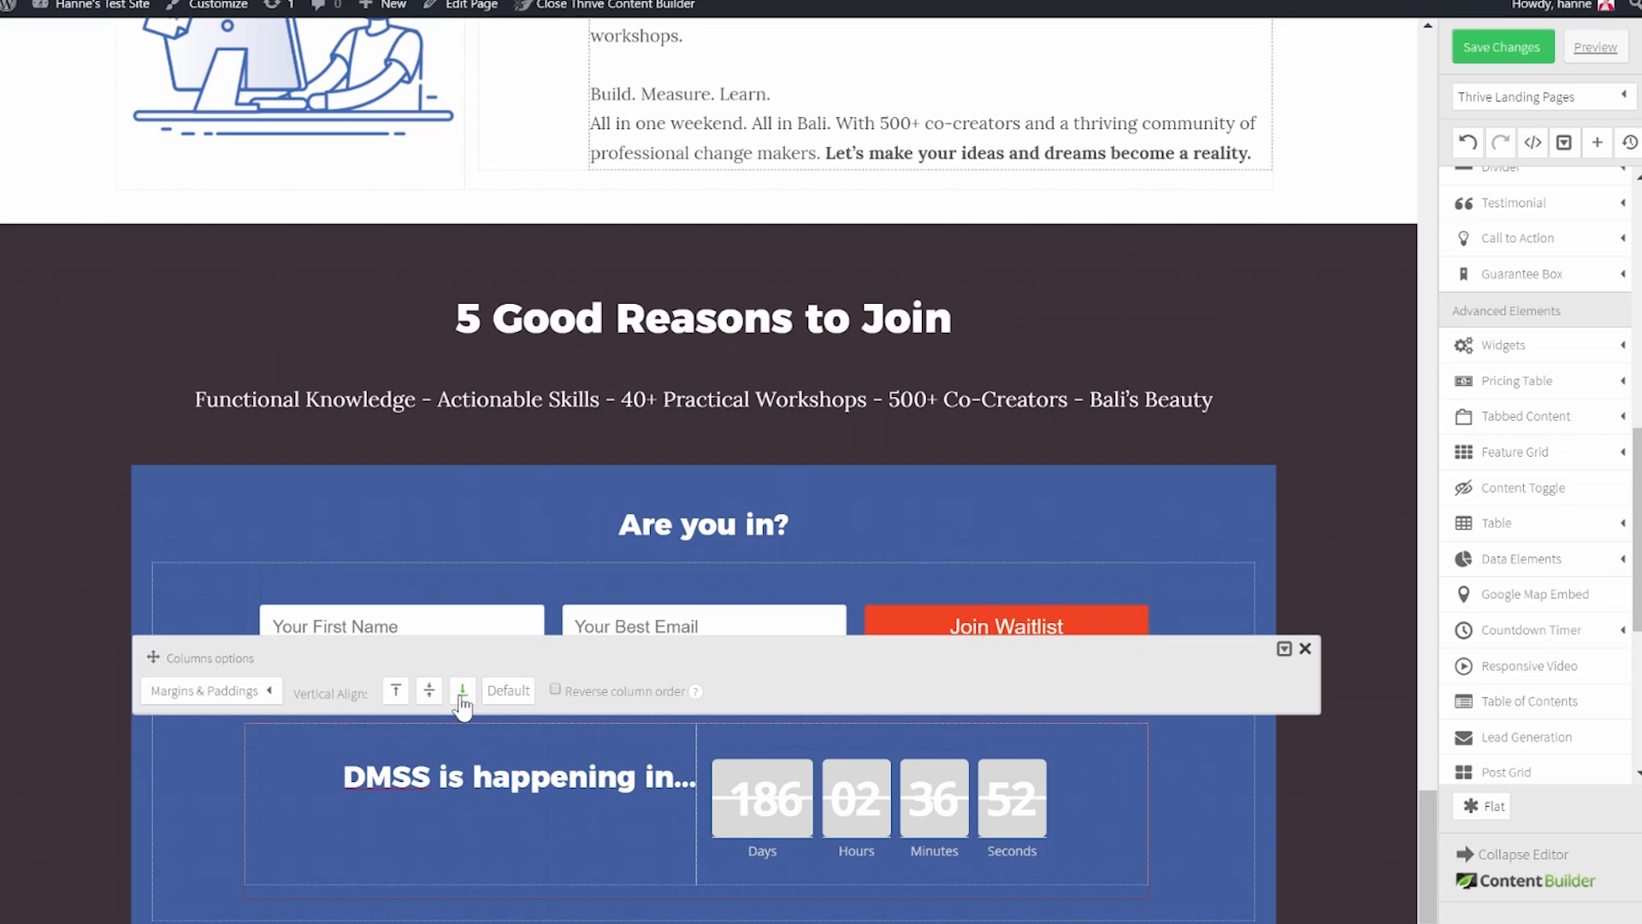
click(430, 691)
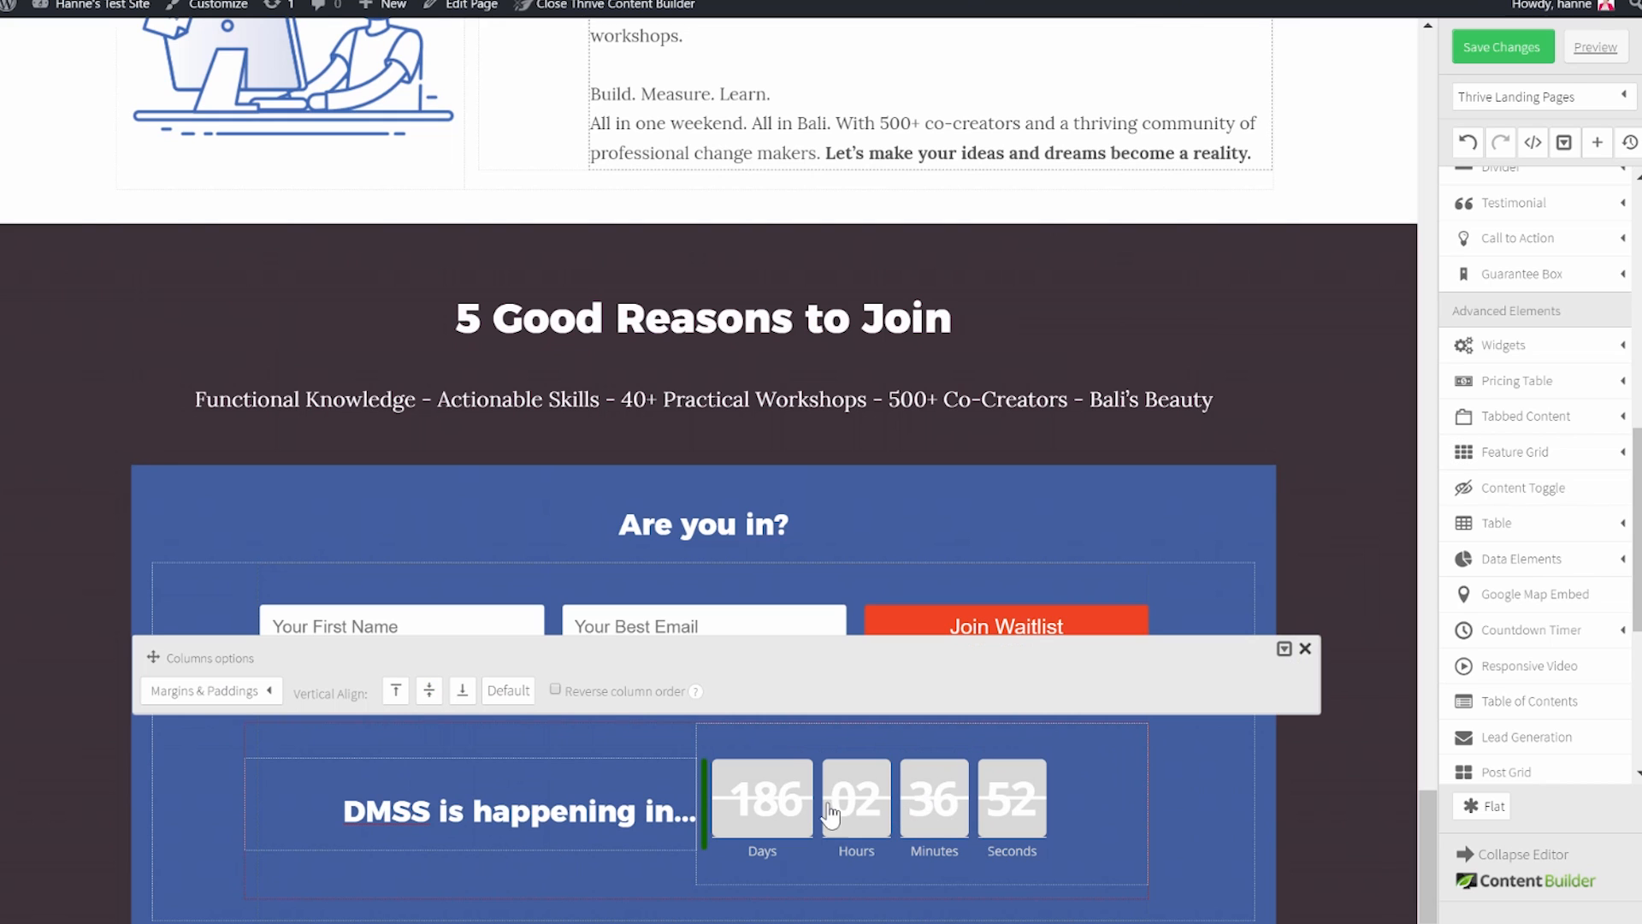
Centre-align the countdown timer within its column.
click(1237, 821)
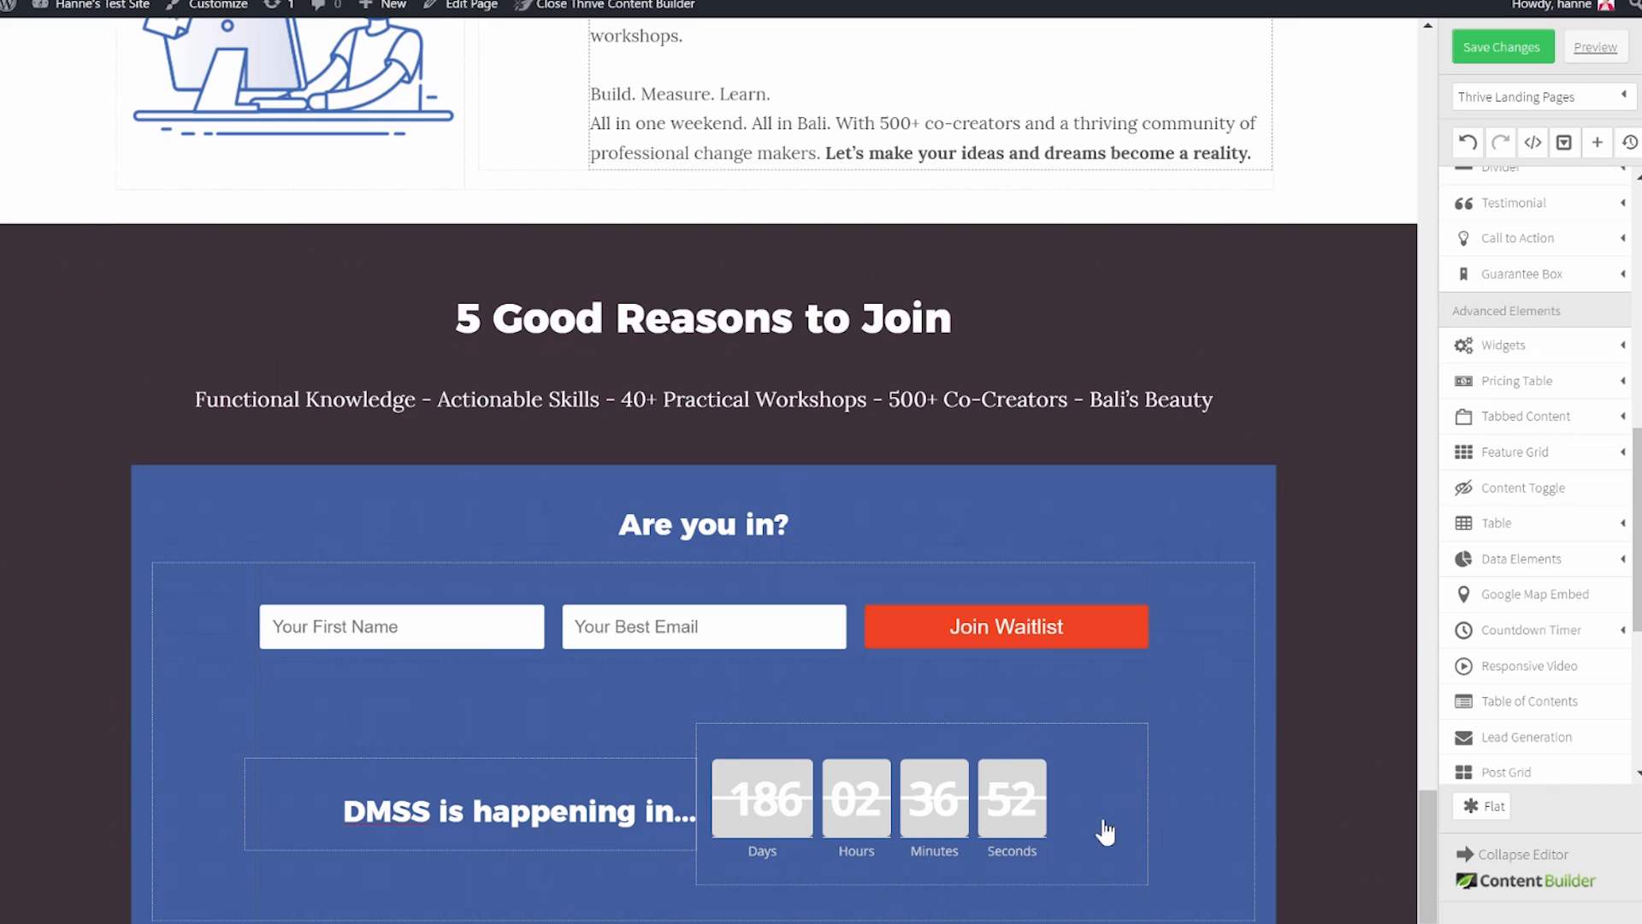
click(821, 812)
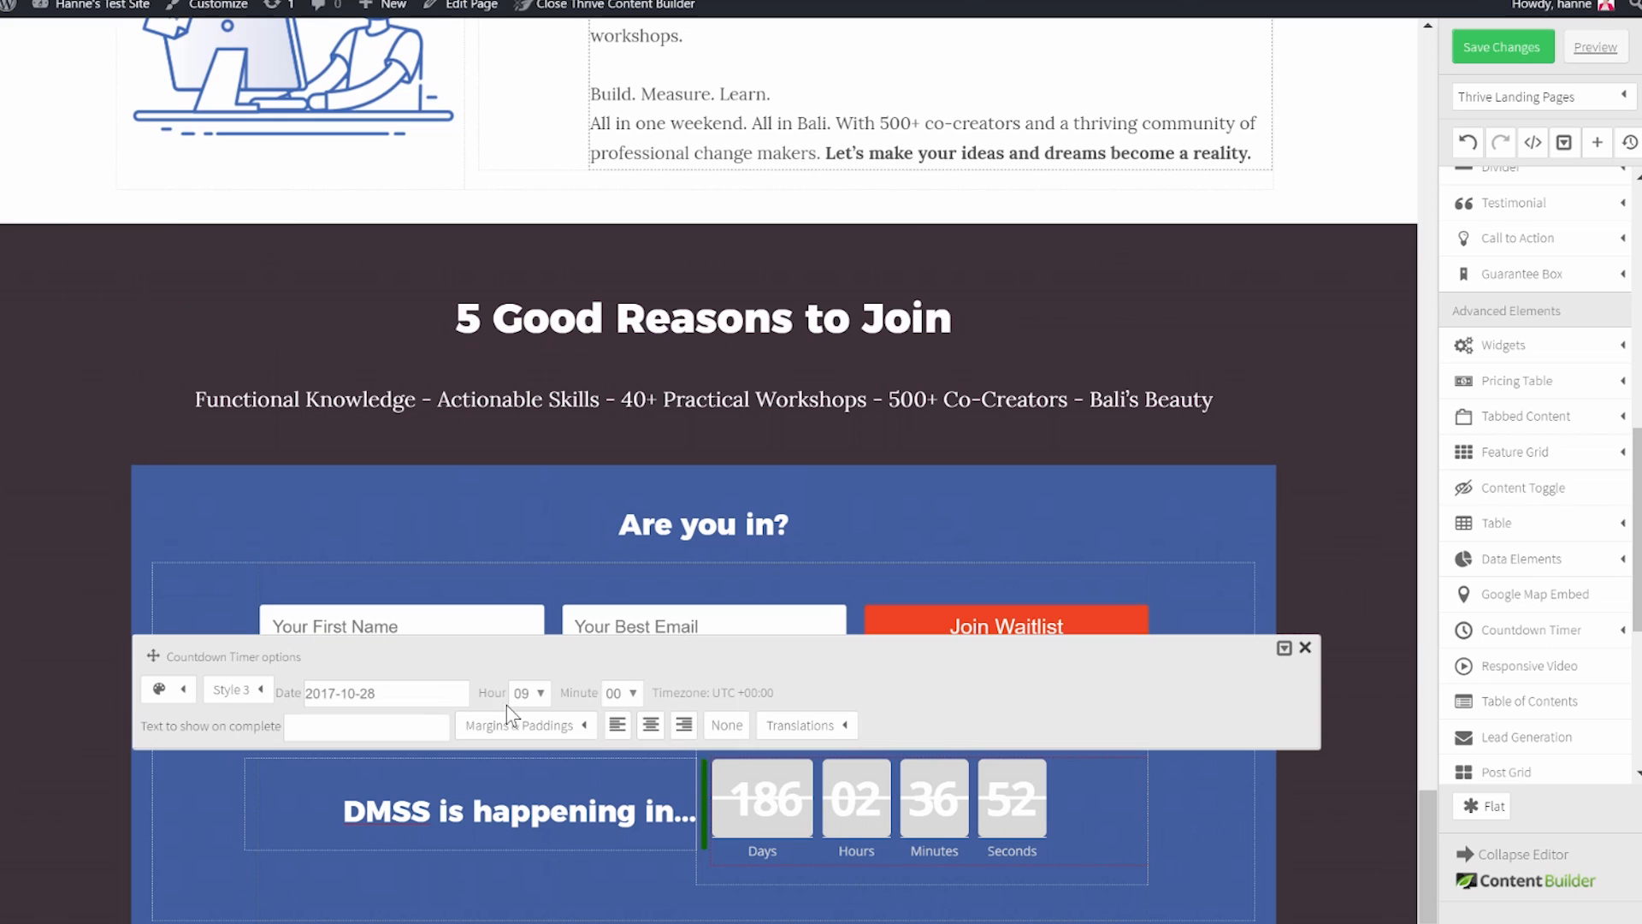
click(655, 734)
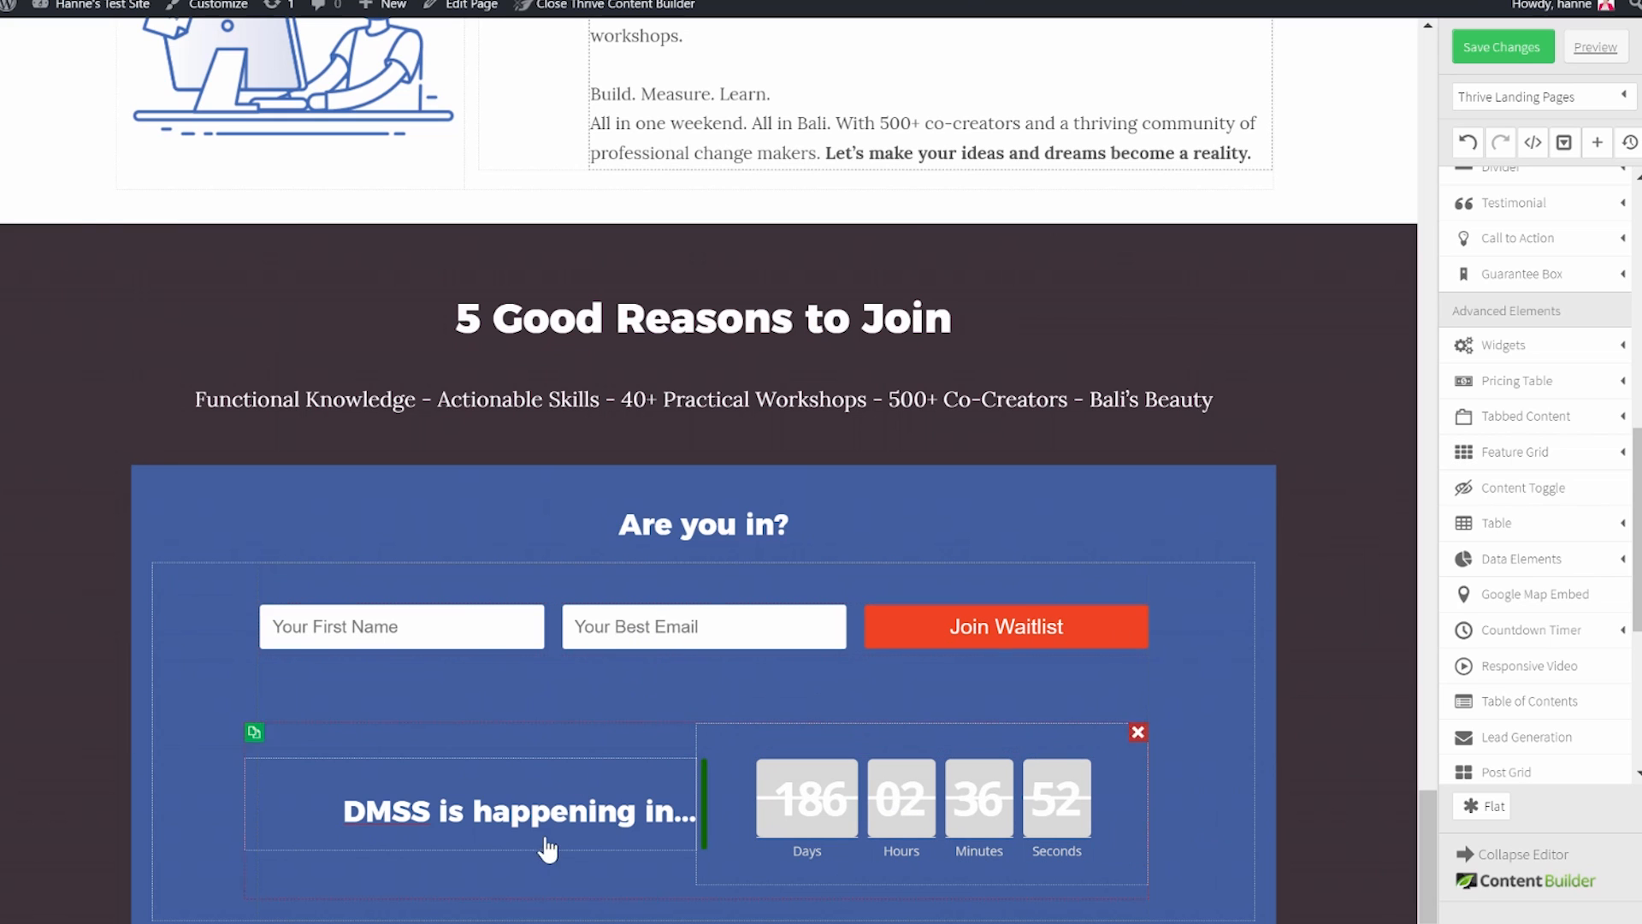
Set the bottom margin of the waitlist form under "Are you in?" to 30 px.
click(556, 633)
click(321, 539)
double_click(291, 642)
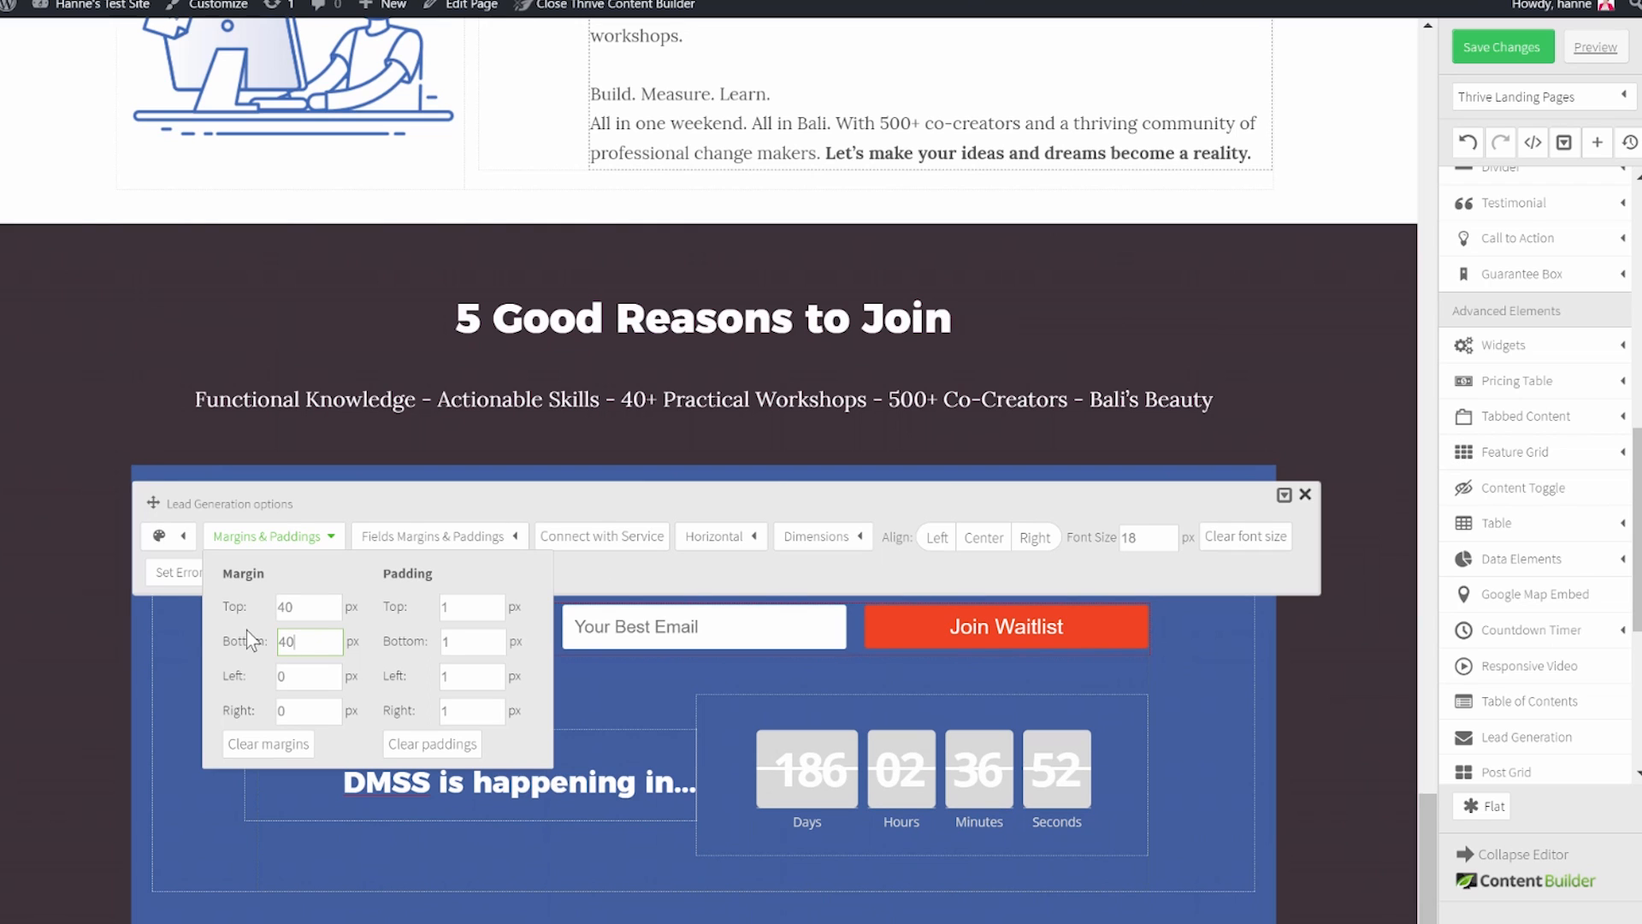
drag(303, 641, 255, 644)
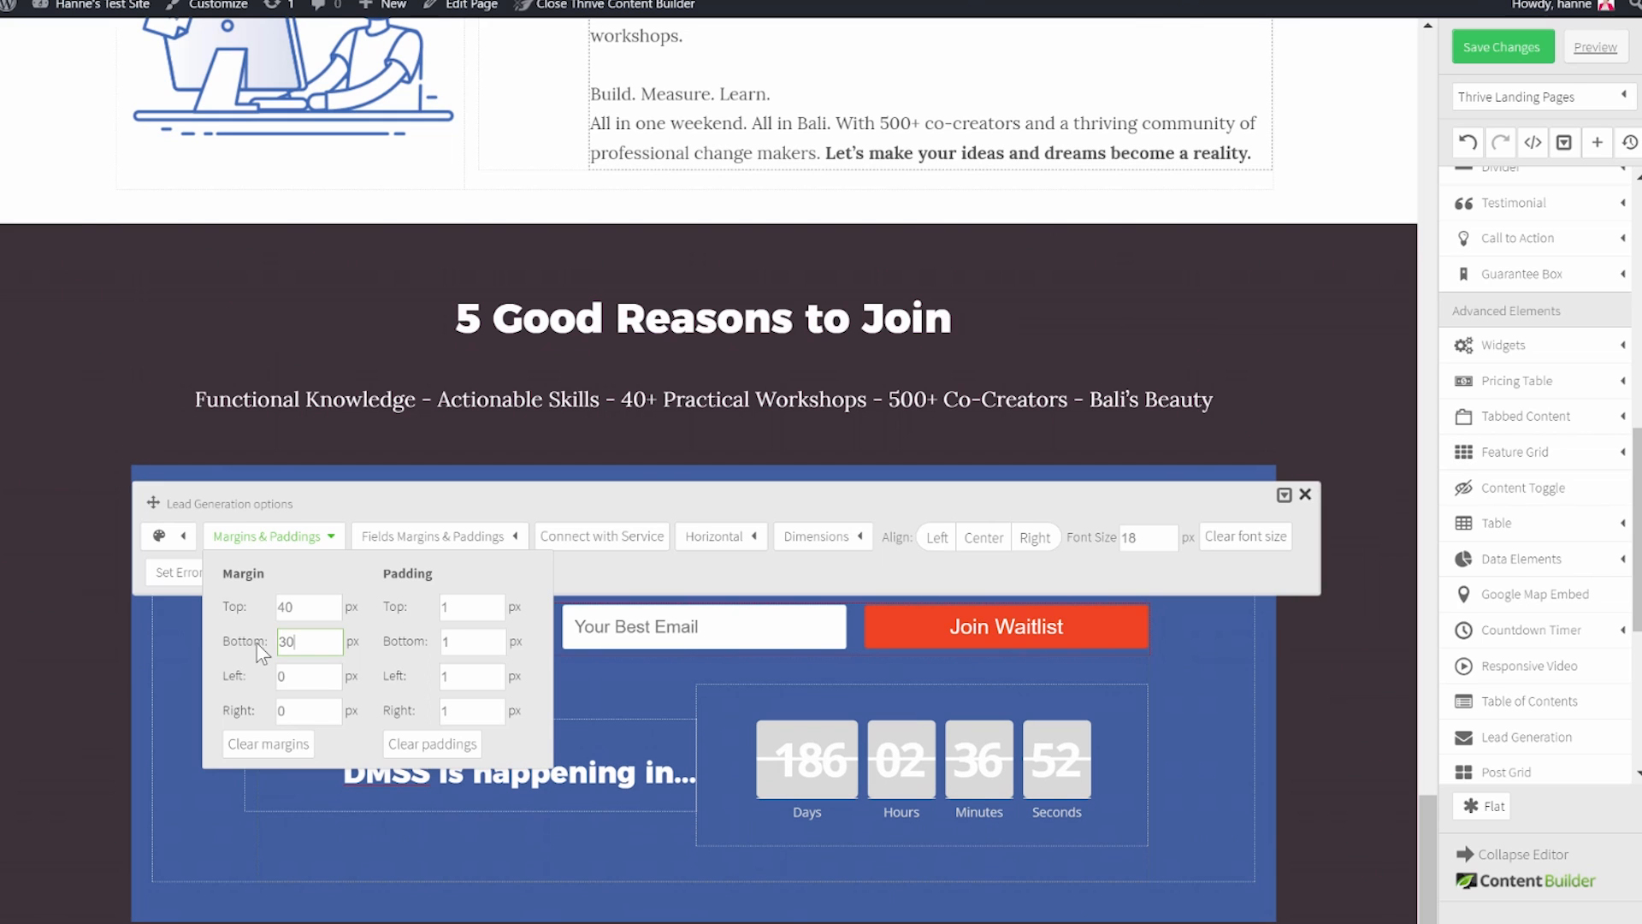
click(1341, 735)
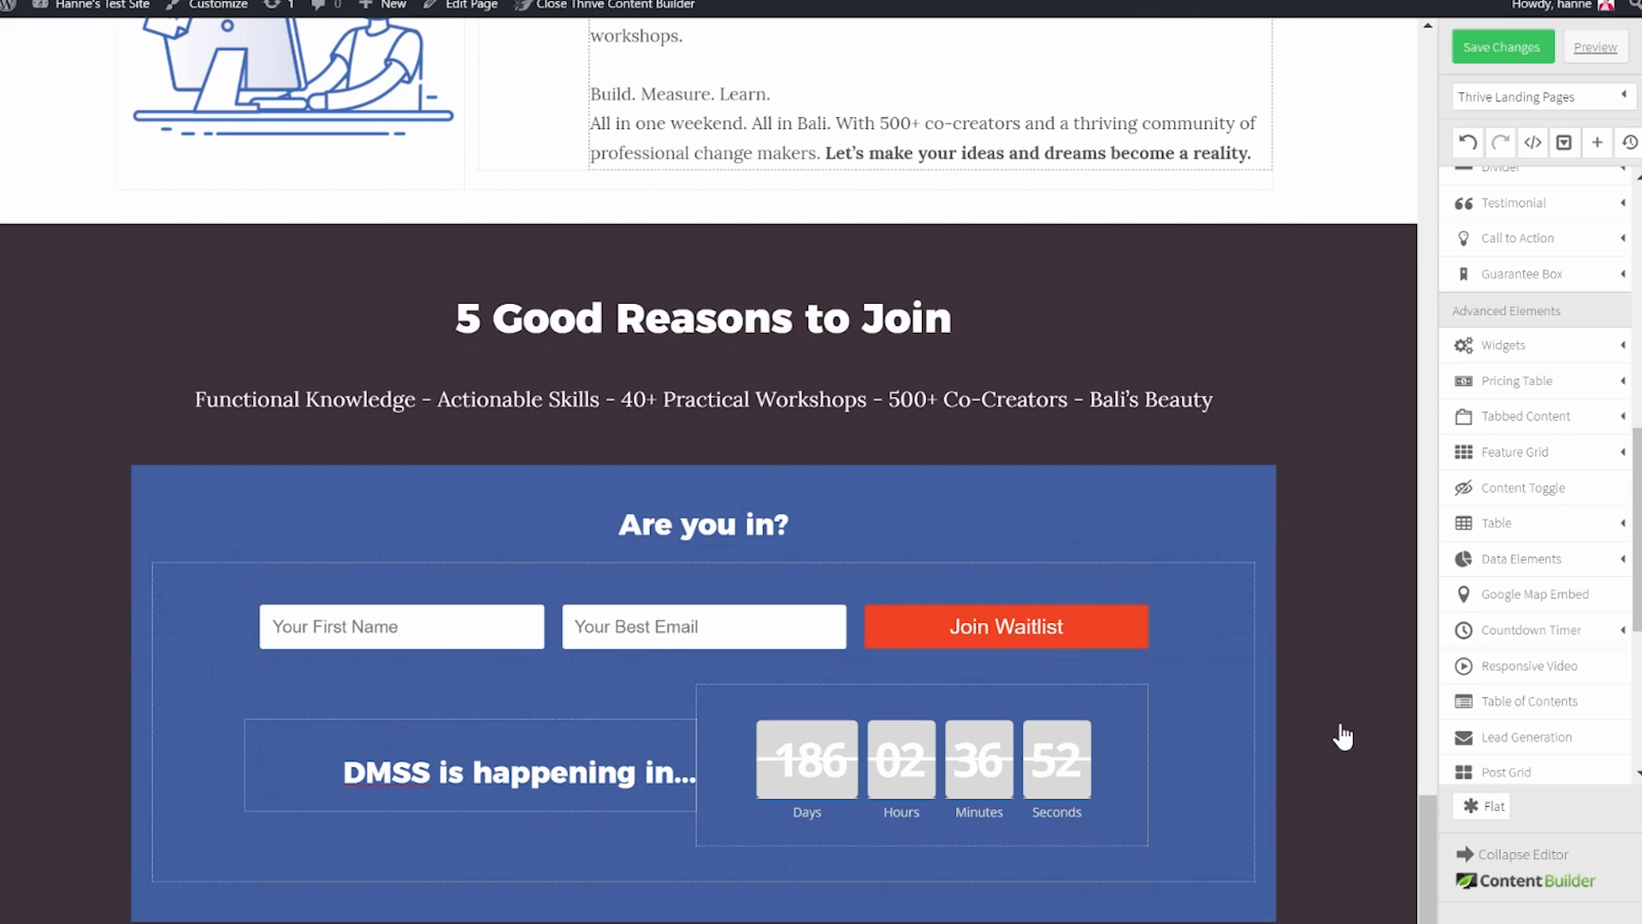
Set the blue sign-up content box's bottom margin to 50 px.
scroll(1344, 734, down, 1)
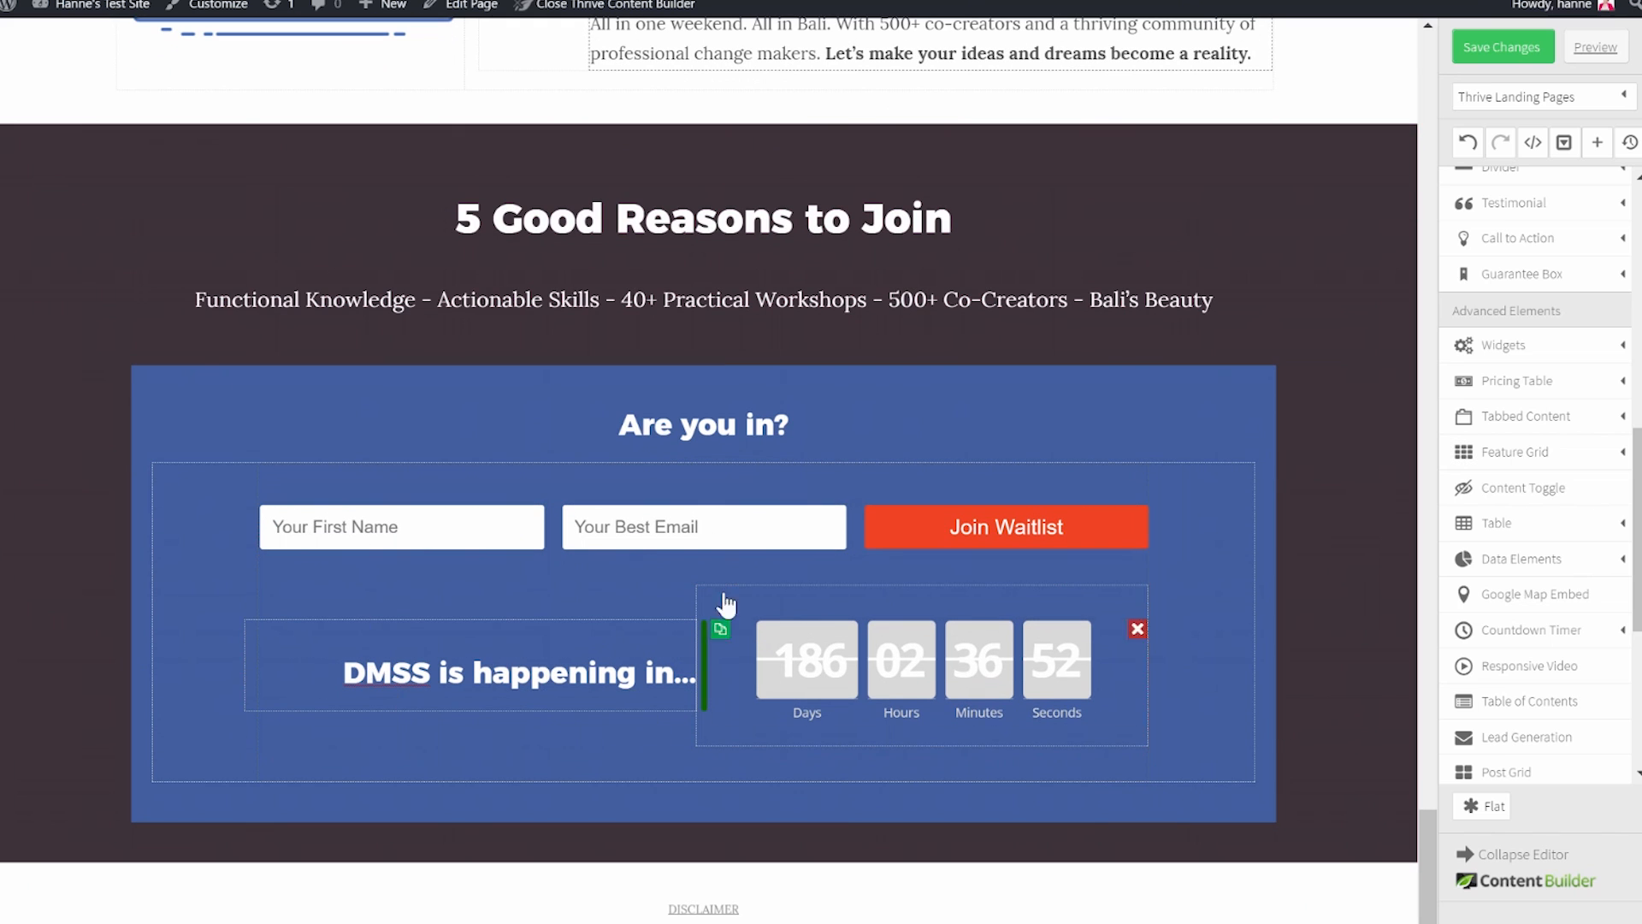
click(699, 808)
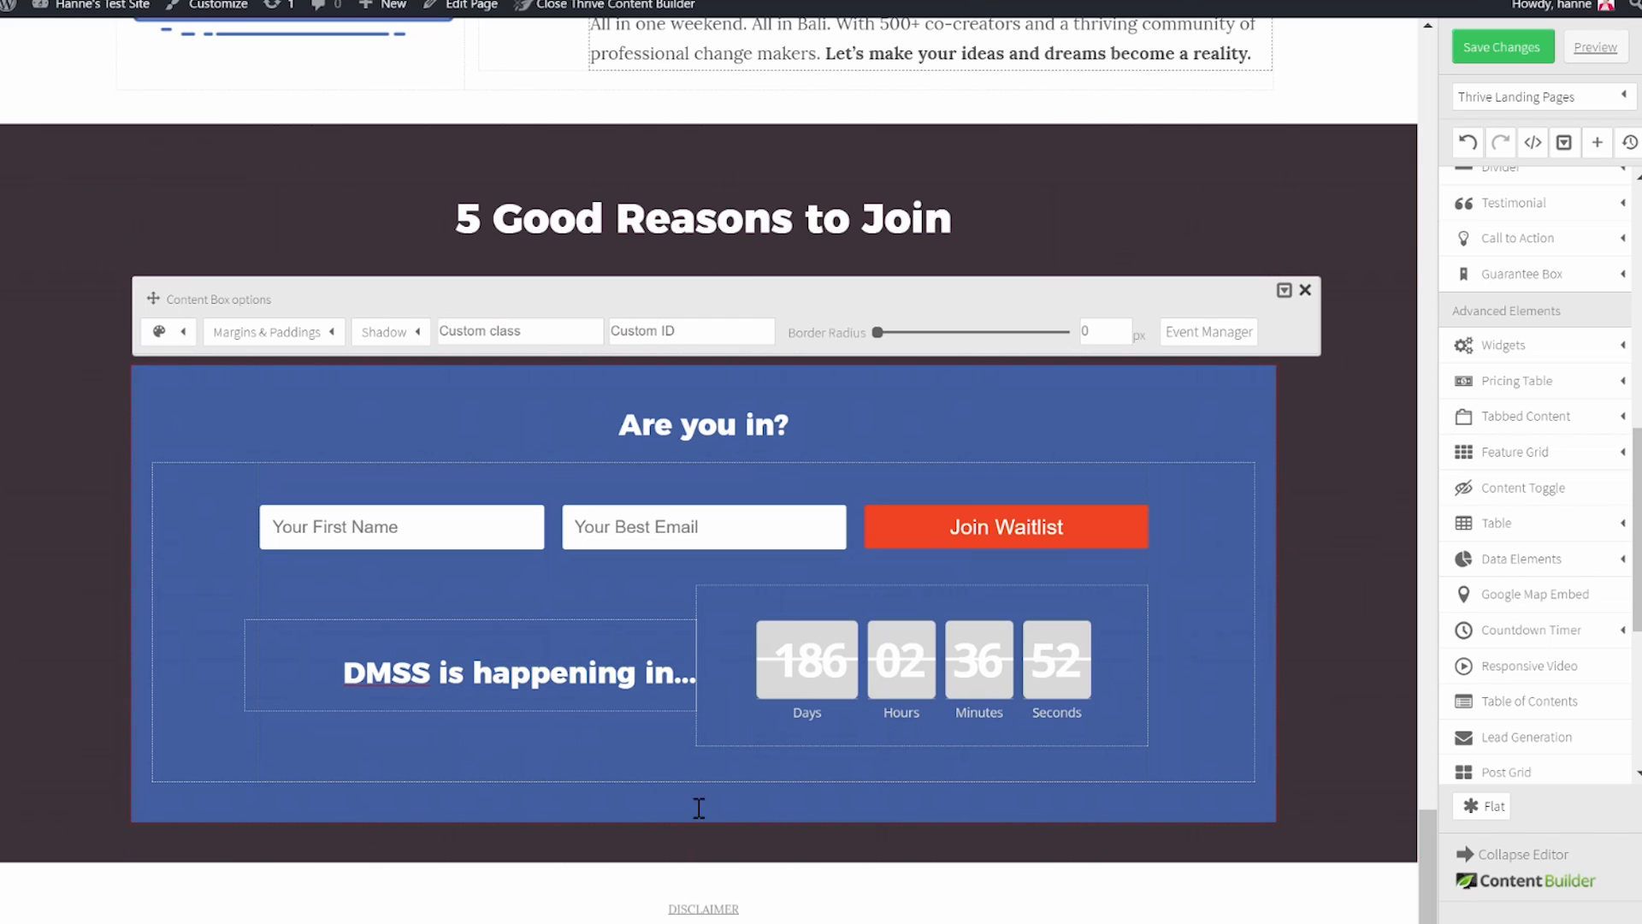
click(318, 332)
click(306, 437)
drag(305, 437, 253, 447)
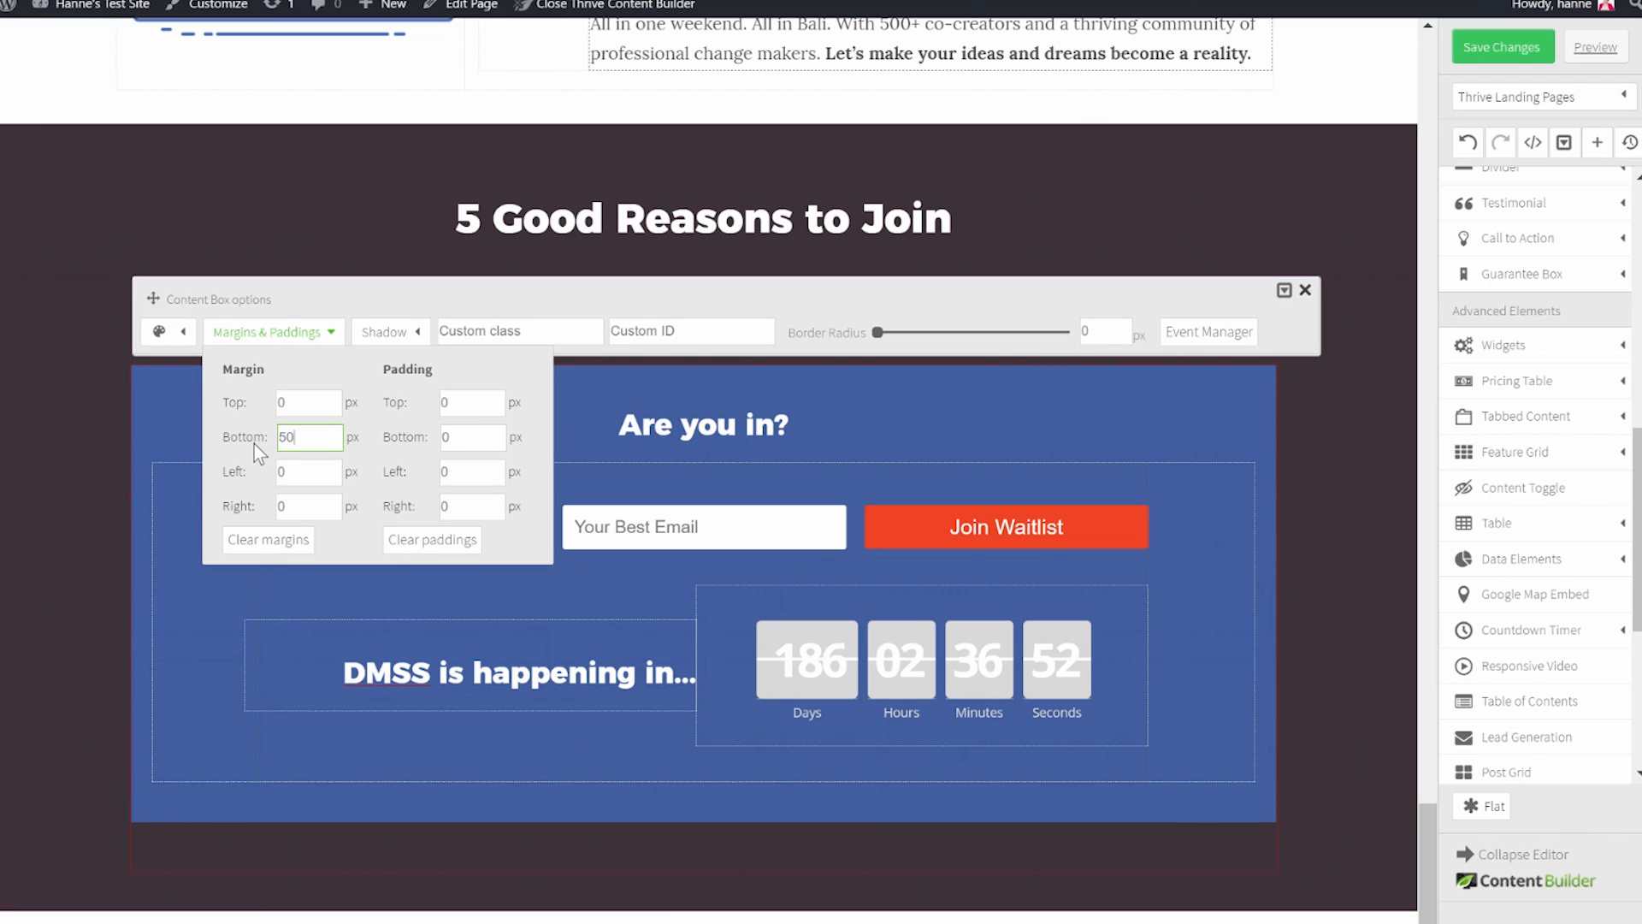
click(1374, 410)
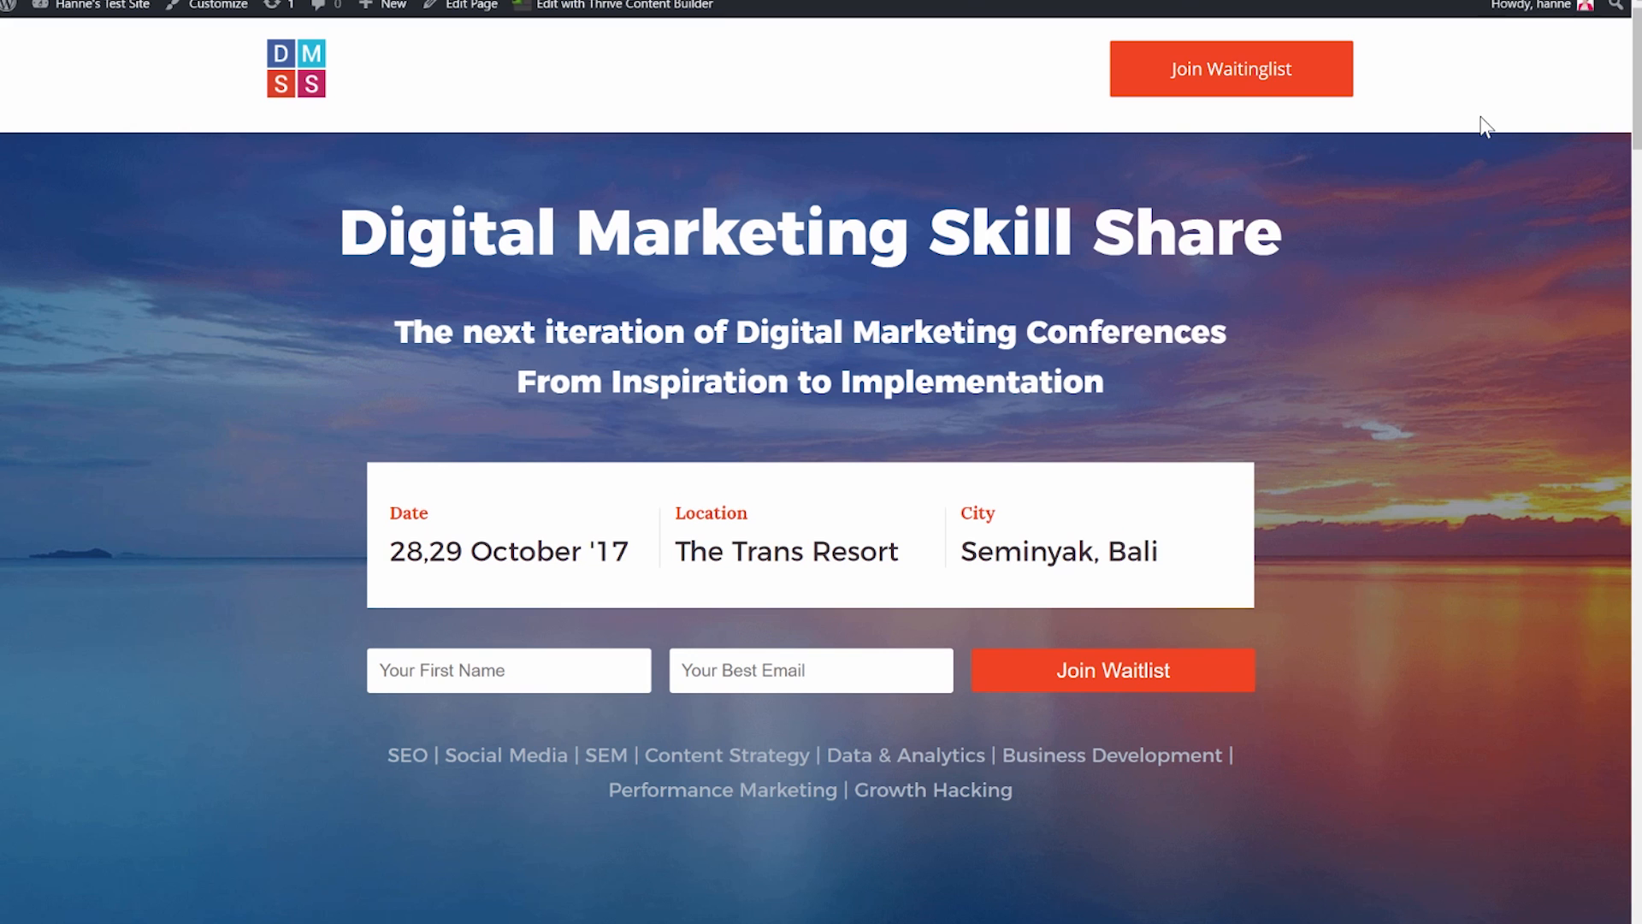
Review the previewed event page from the hero section down to the blue sign-up box.
scroll(1484, 127, down, 8)
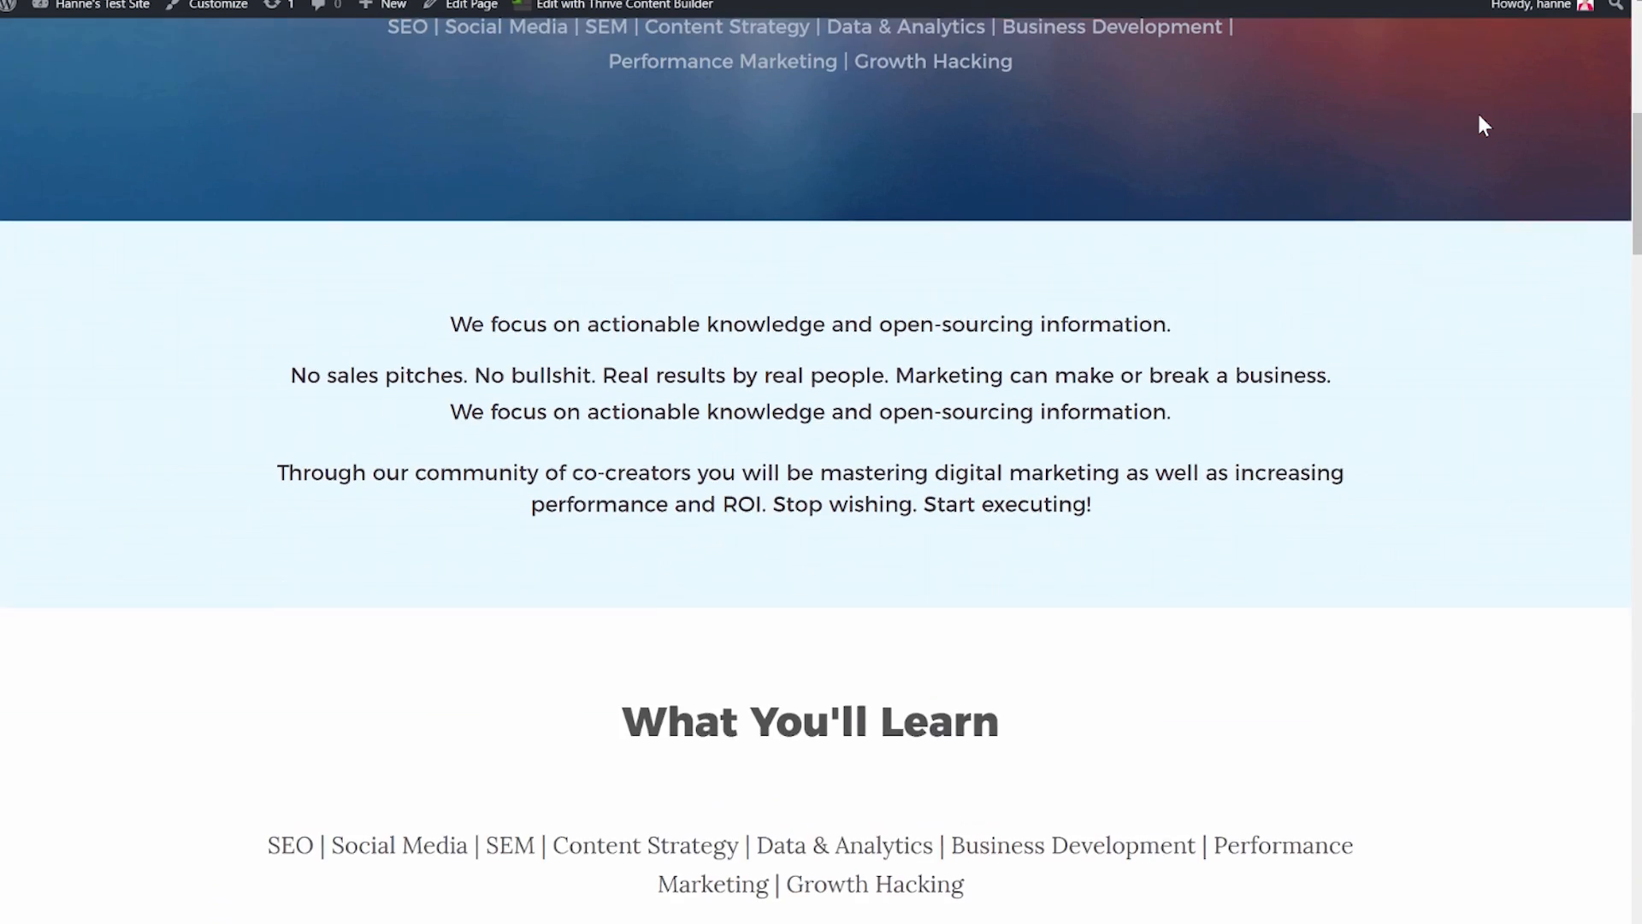
scroll(1480, 120, down, 7)
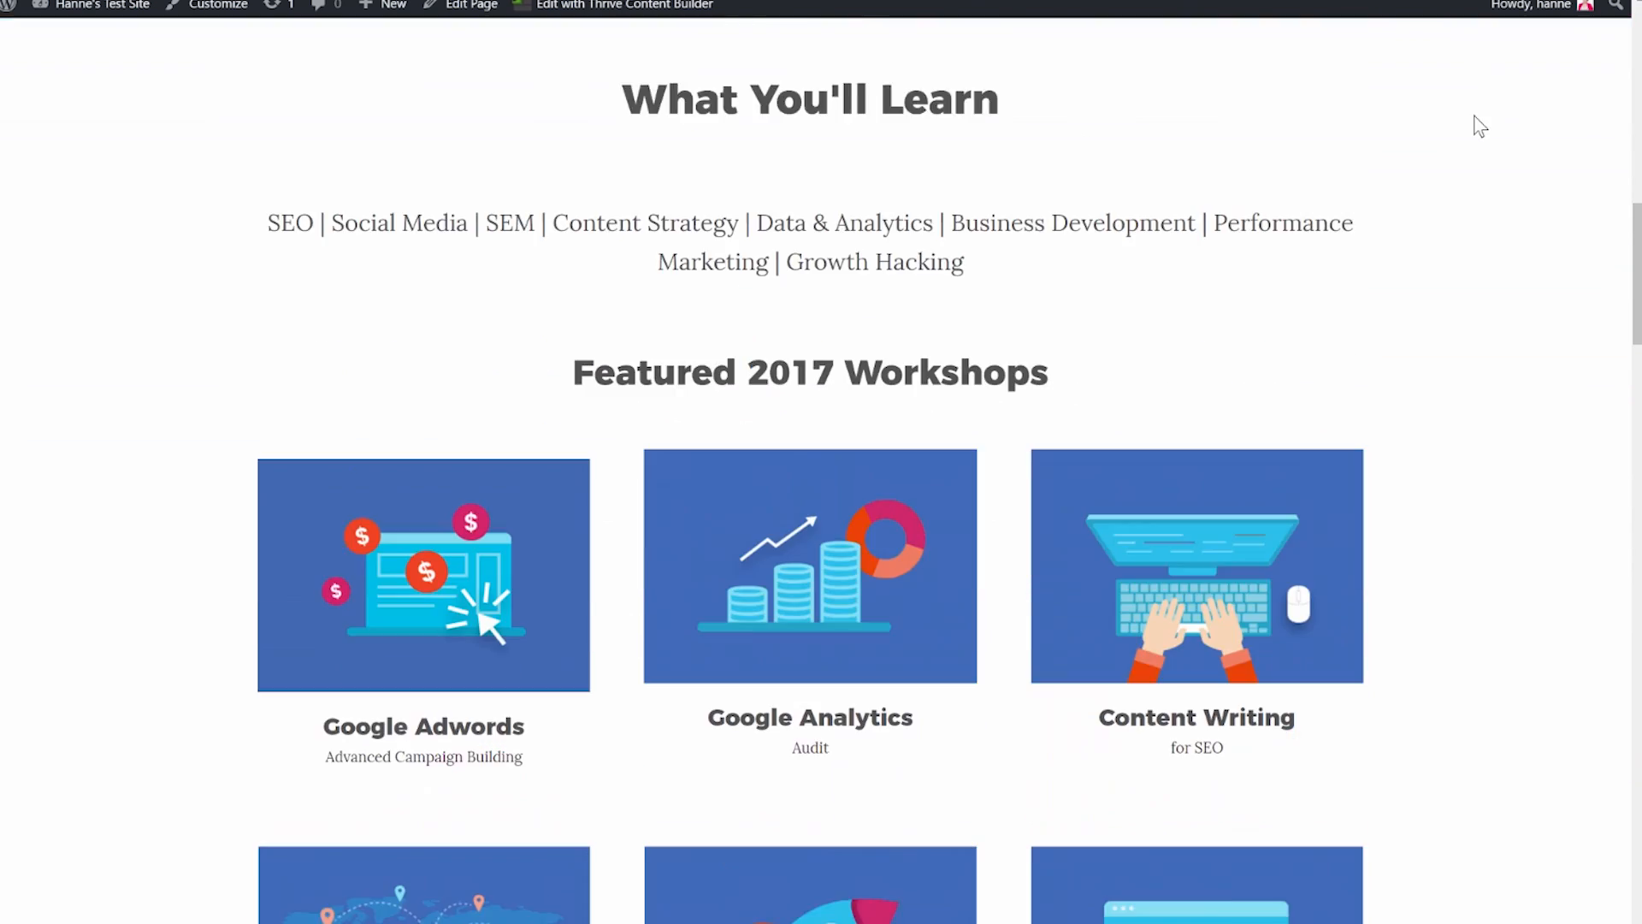
scroll(1480, 127, down, 5)
scroll(1475, 129, up, 4)
scroll(1473, 132, down, 6)
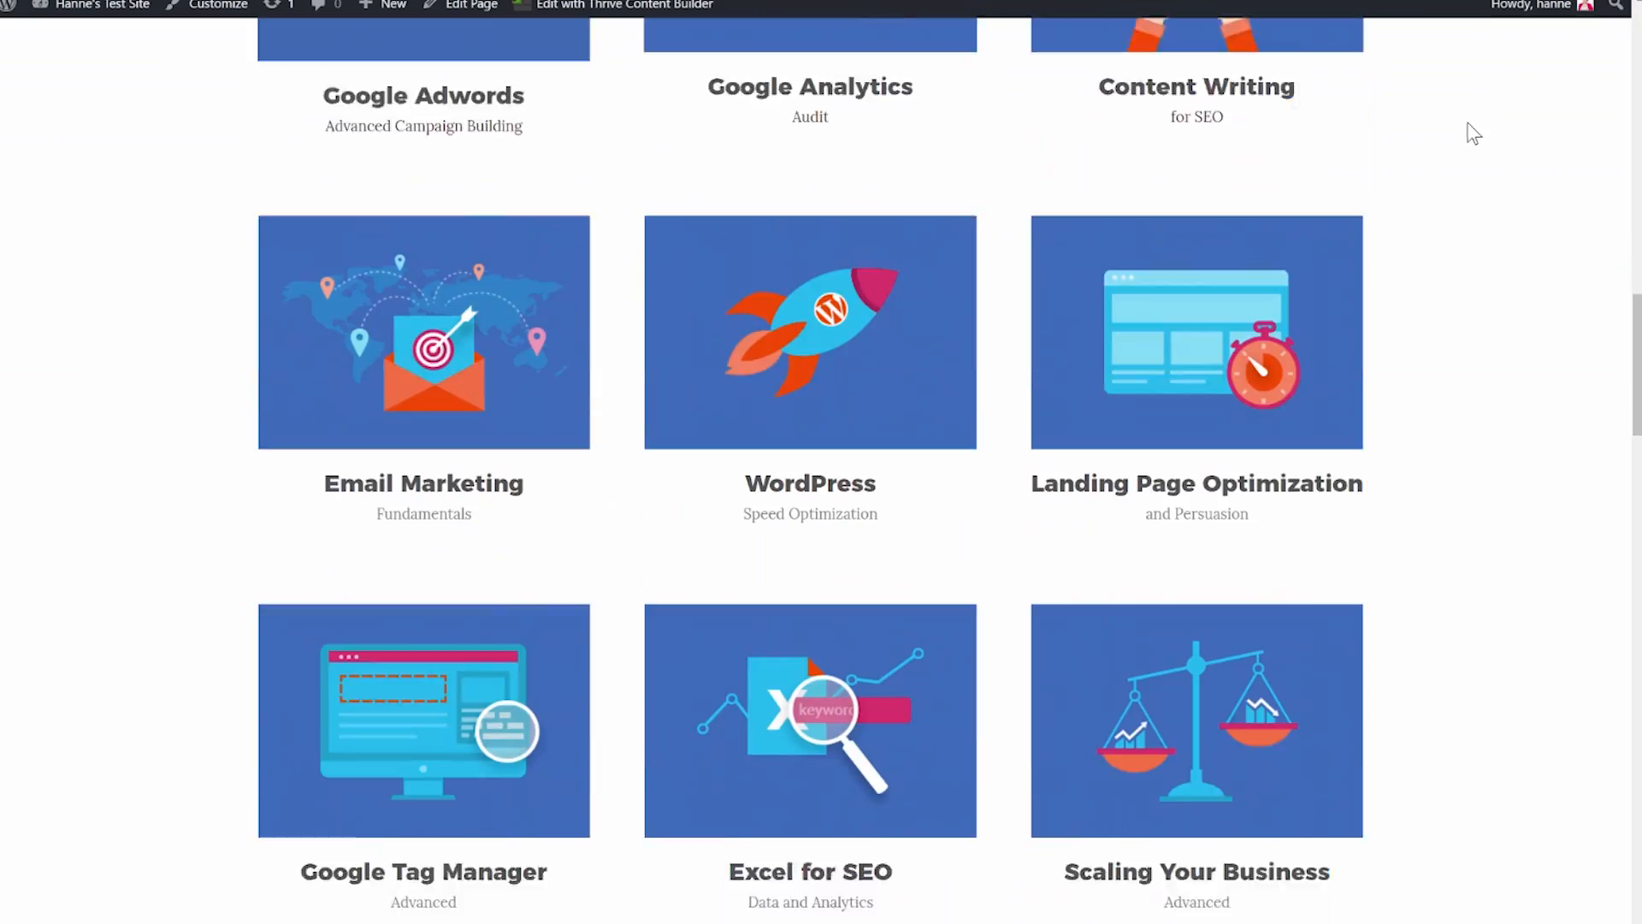
scroll(1472, 133, down, 16)
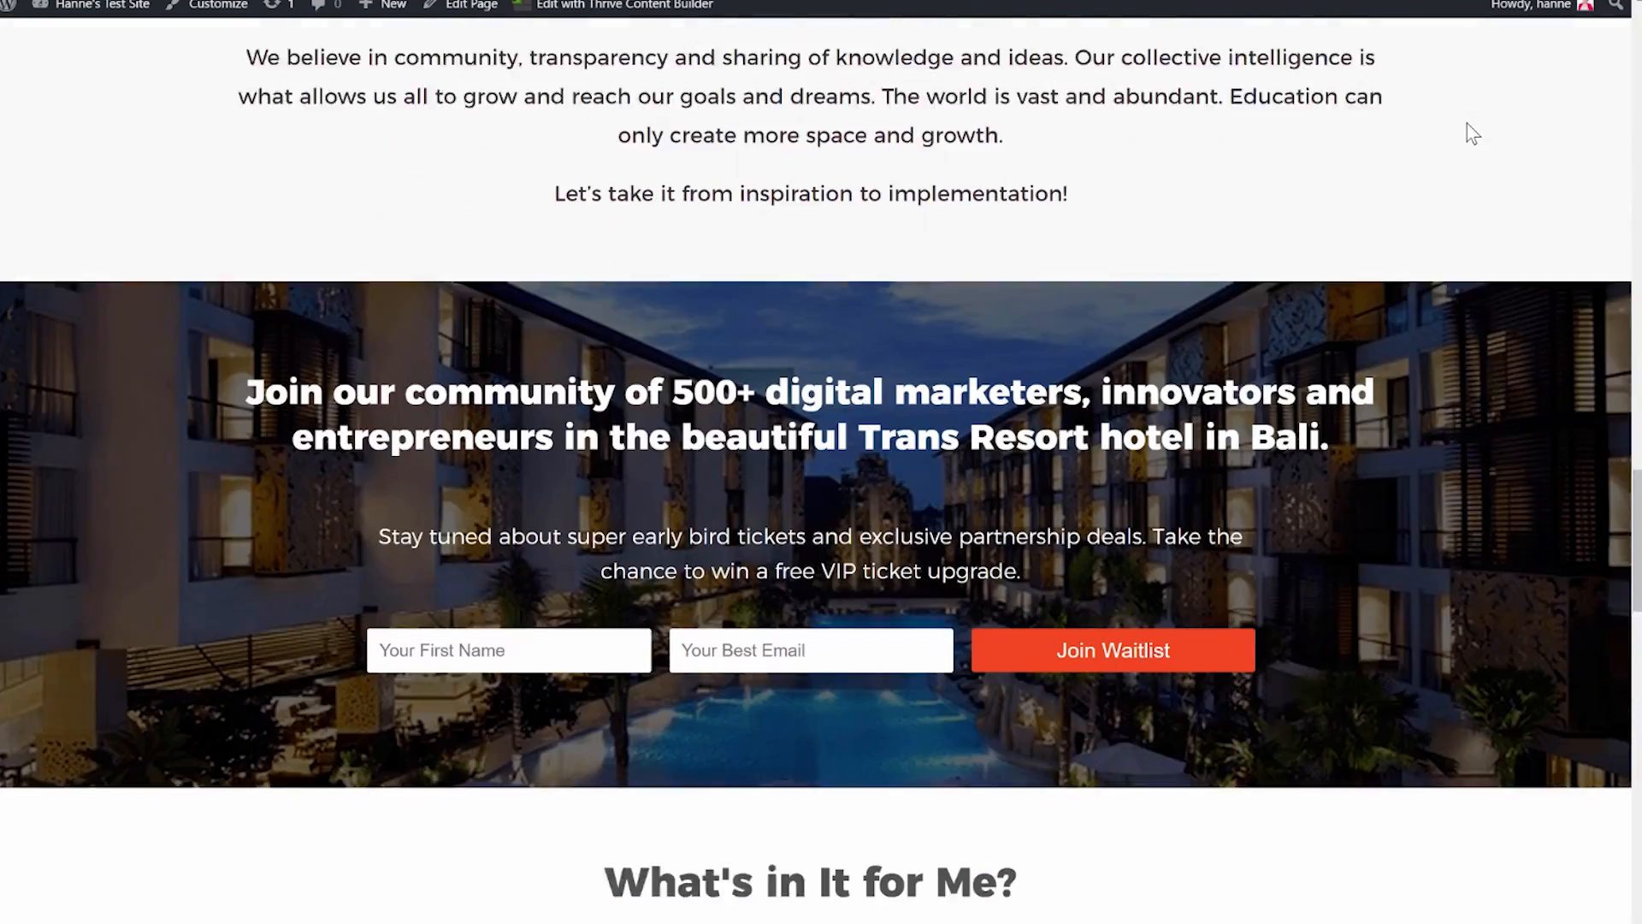
scroll(1466, 124, down, 7)
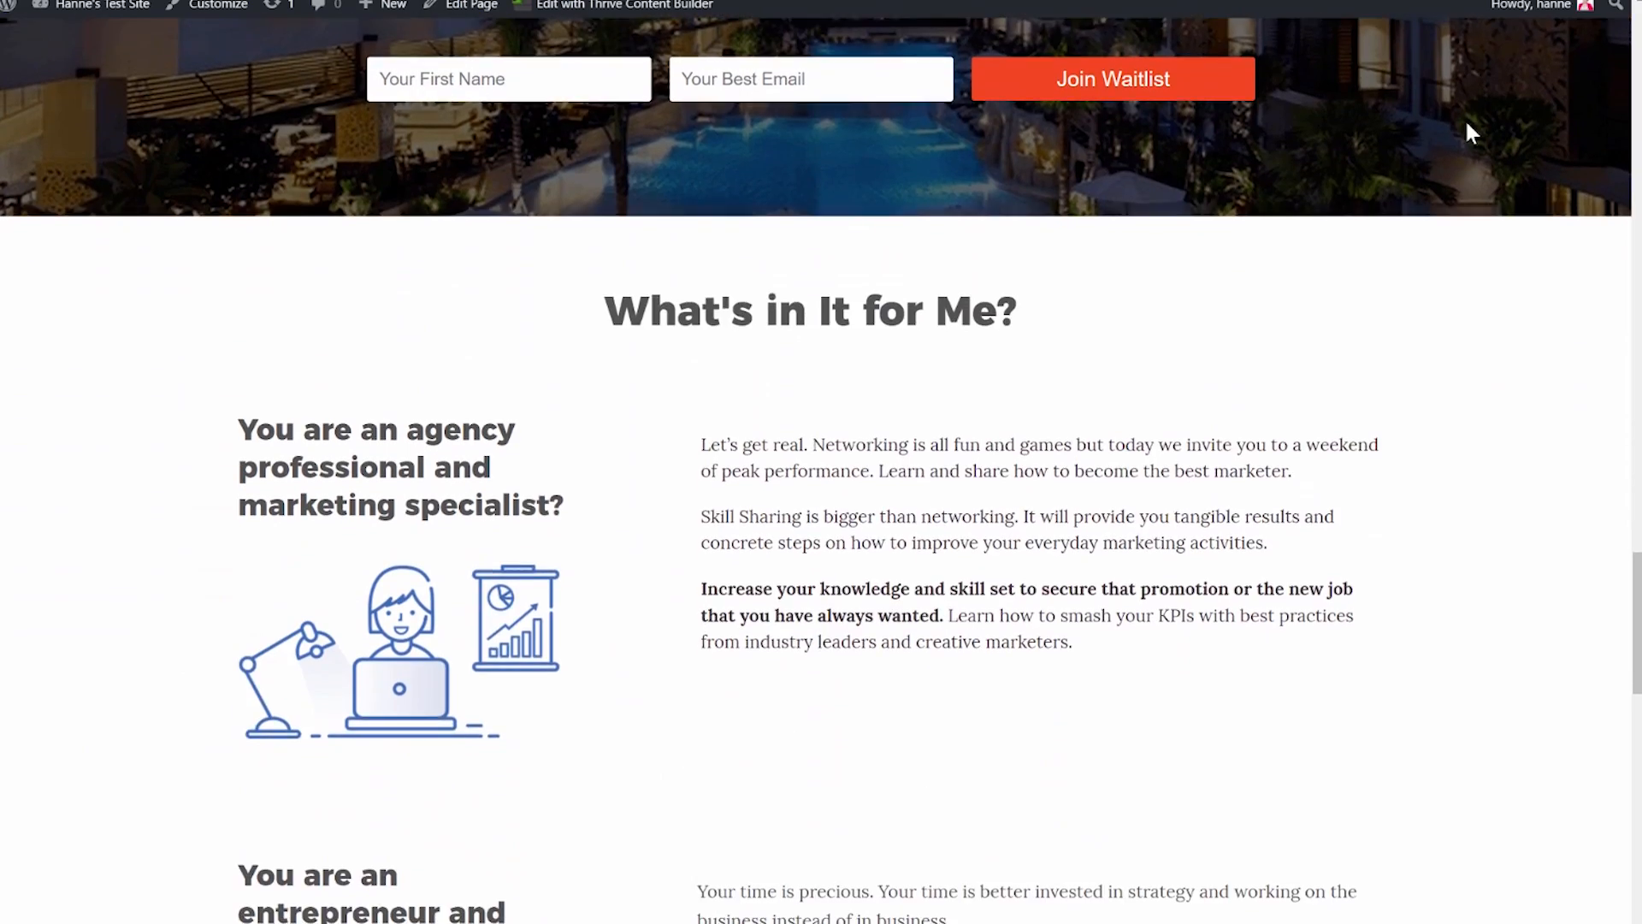
scroll(1467, 126, down, 7)
scroll(1466, 125, down, 6)
scroll(1466, 125, up, 4)
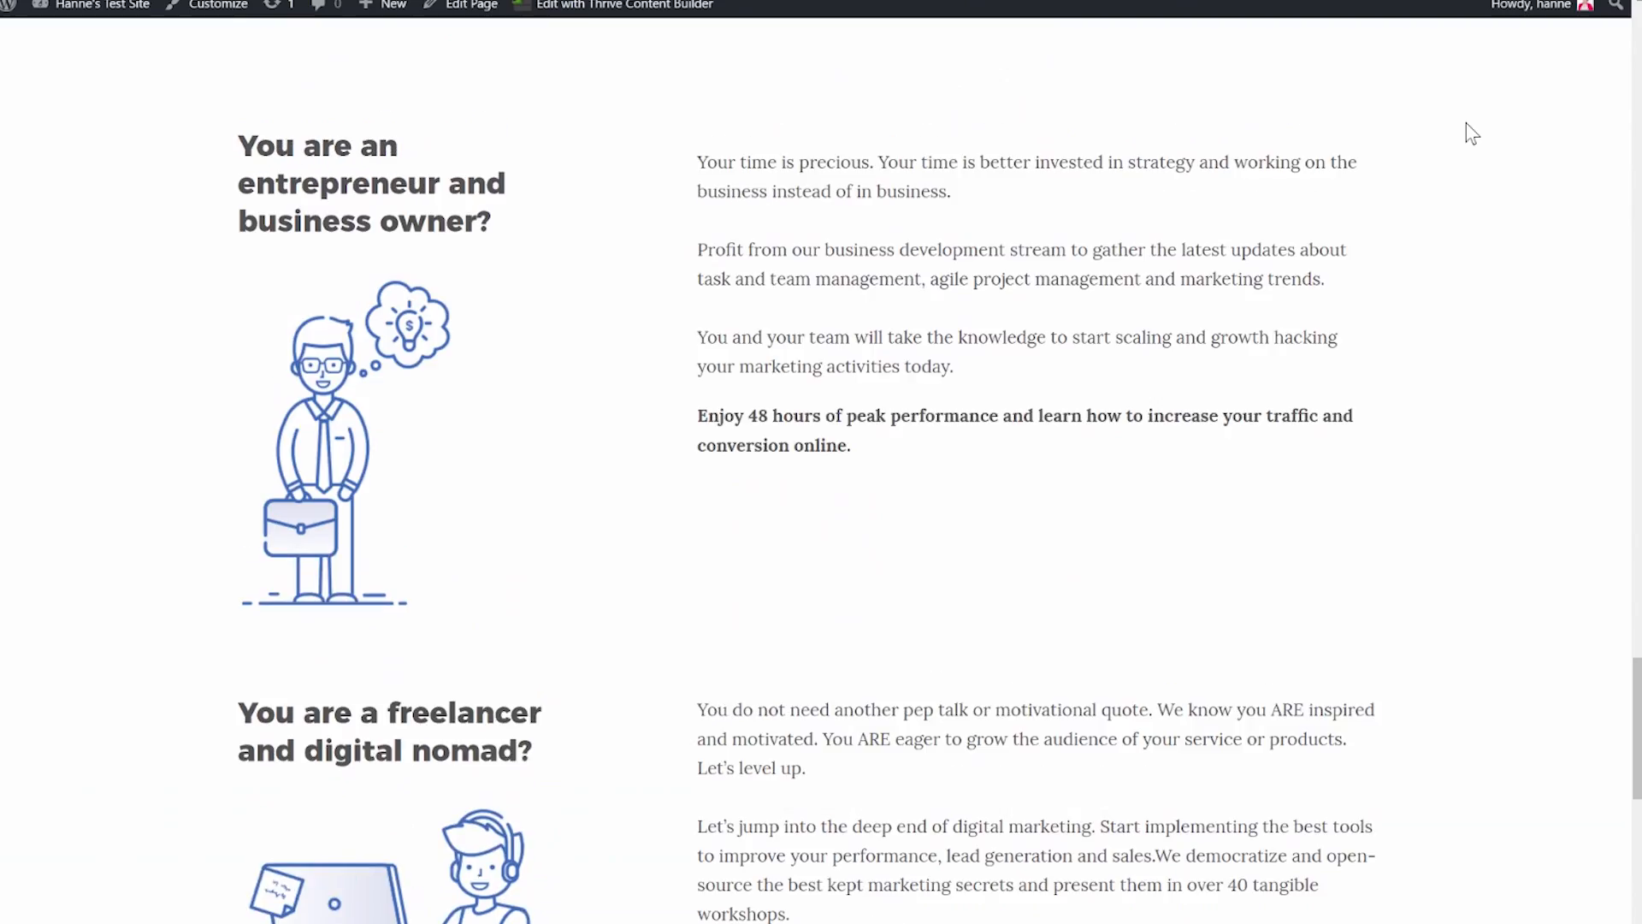
scroll(1364, 248, down, 11)
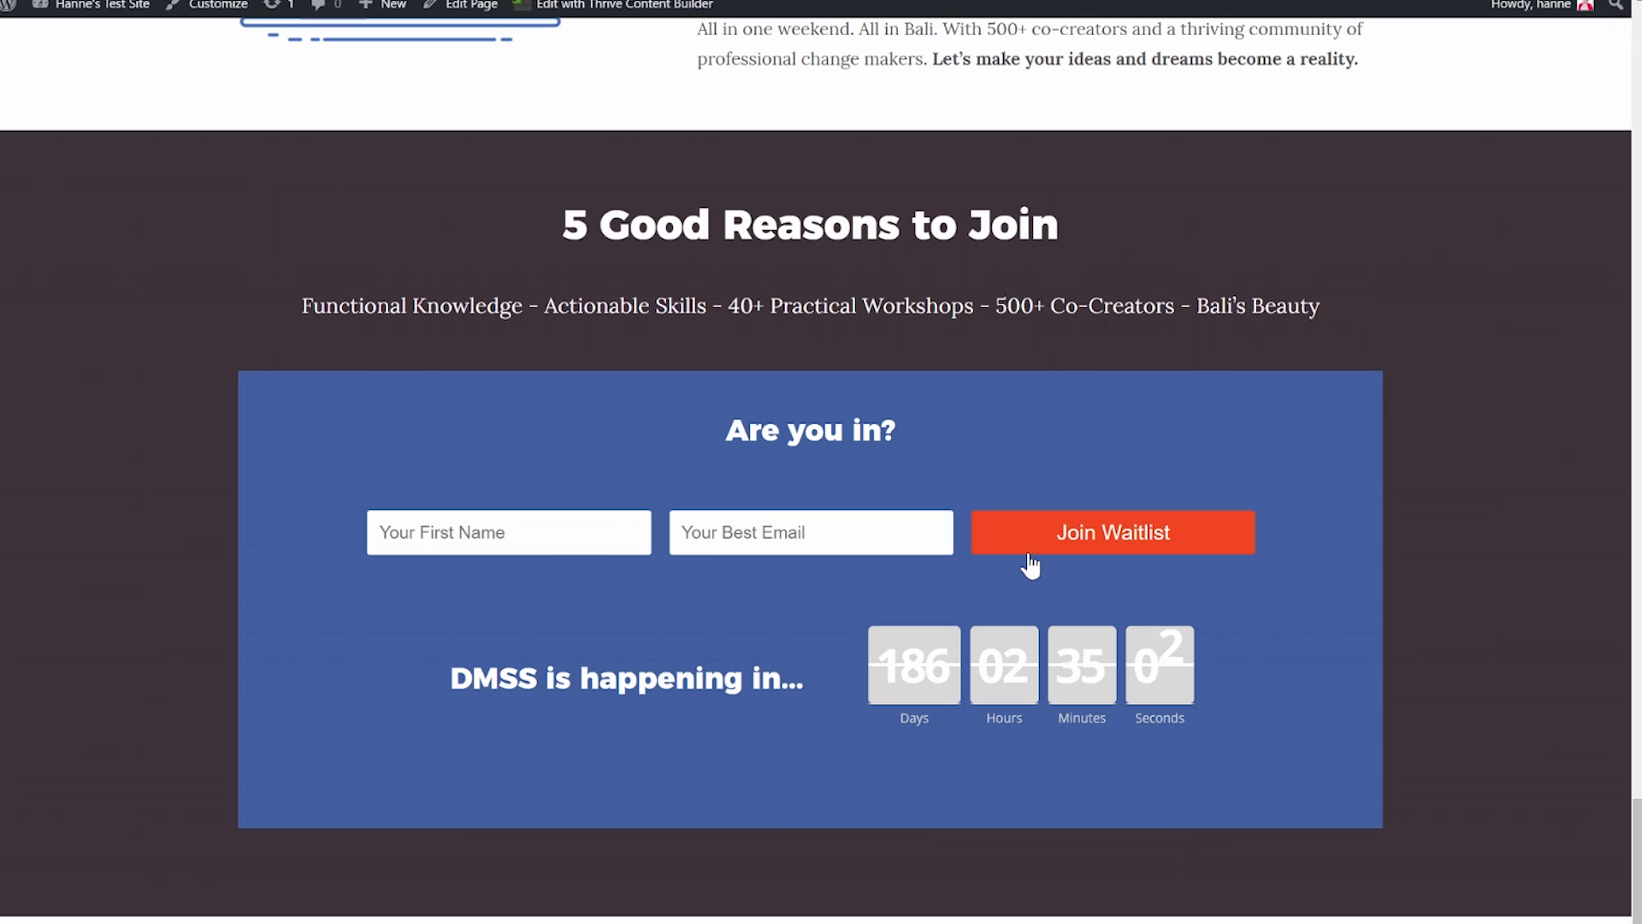
scroll(1459, 318, down, 1)
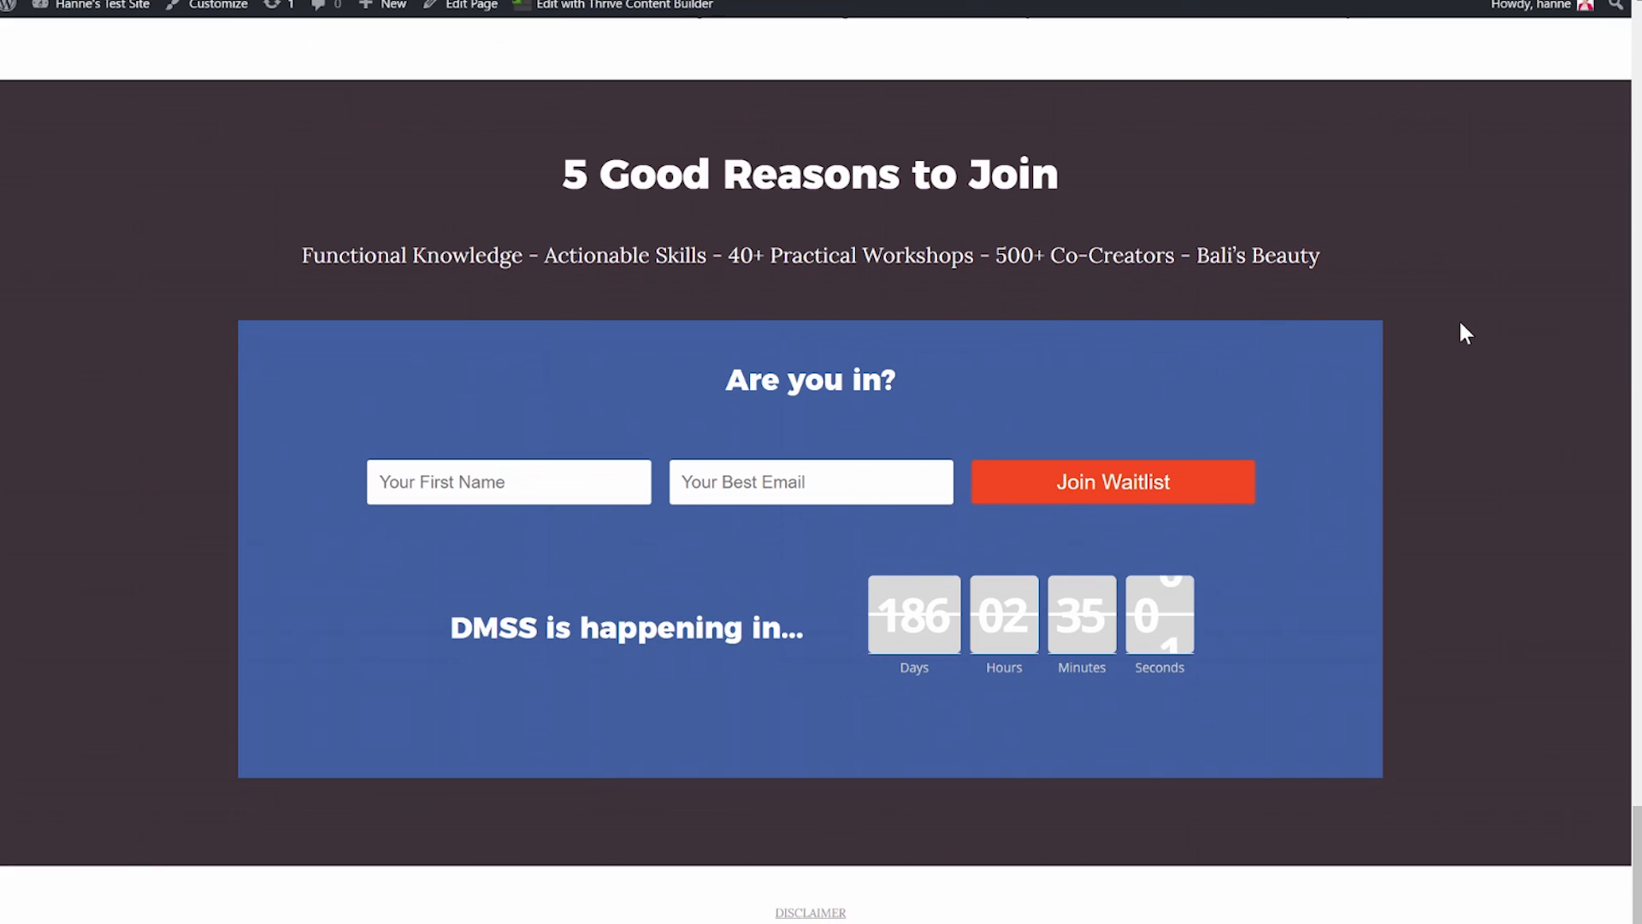
Examine the original page's remaining sections below the sign-up box: the venue address and the closing waitlist call to action.
key(ctrl+Tab)
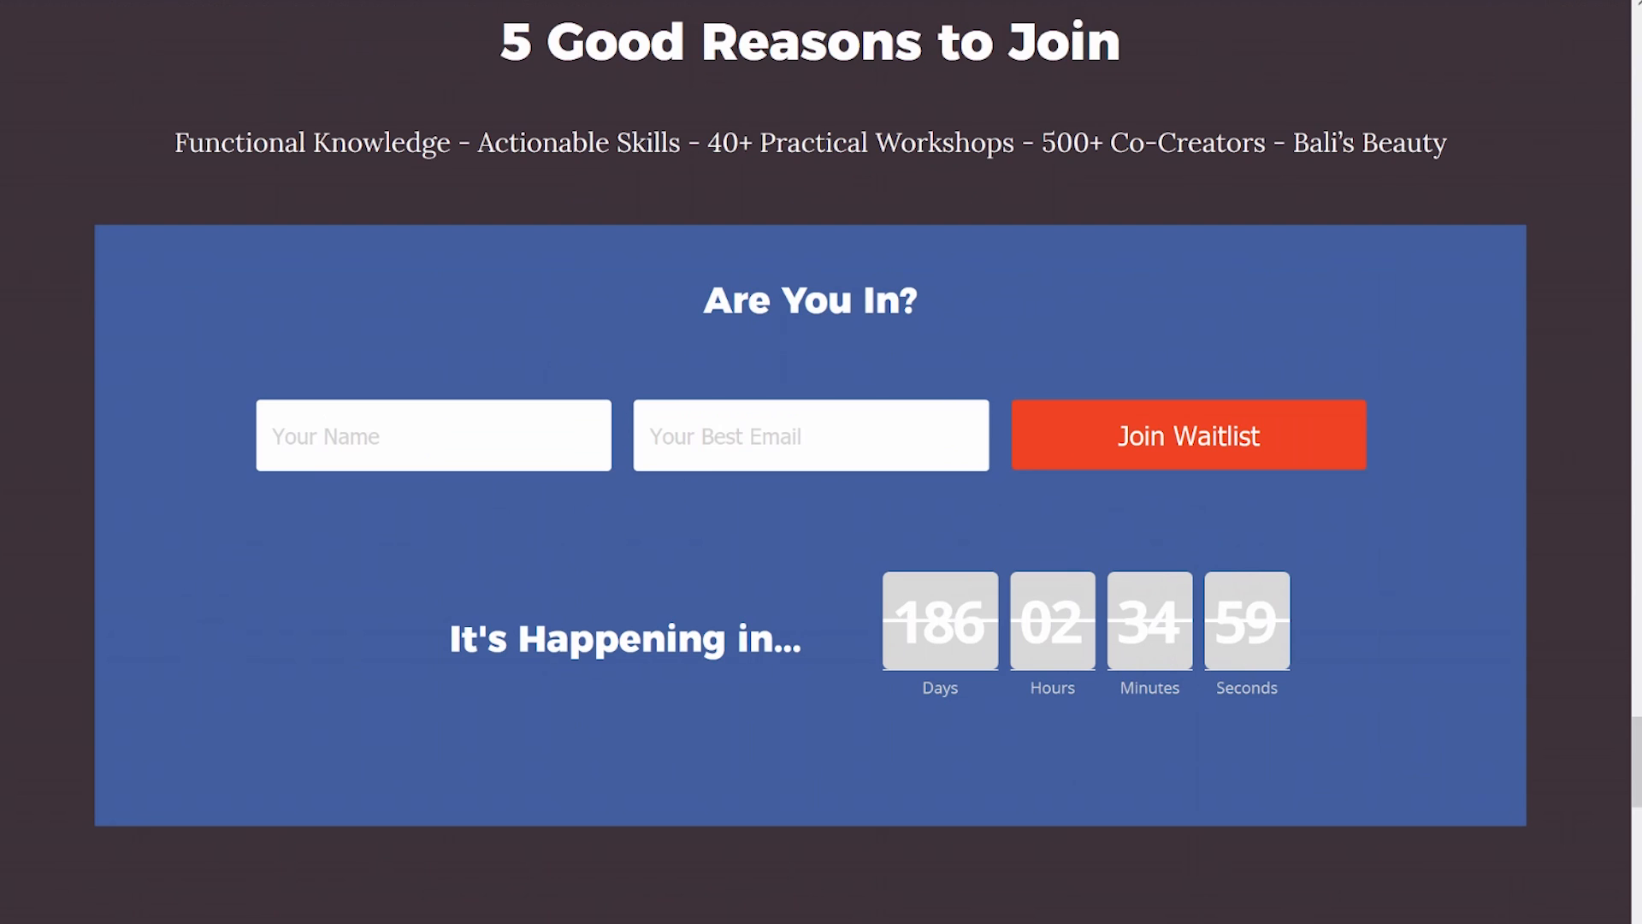
scroll(1545, 475, down, 6)
scroll(1549, 485, down, 5)
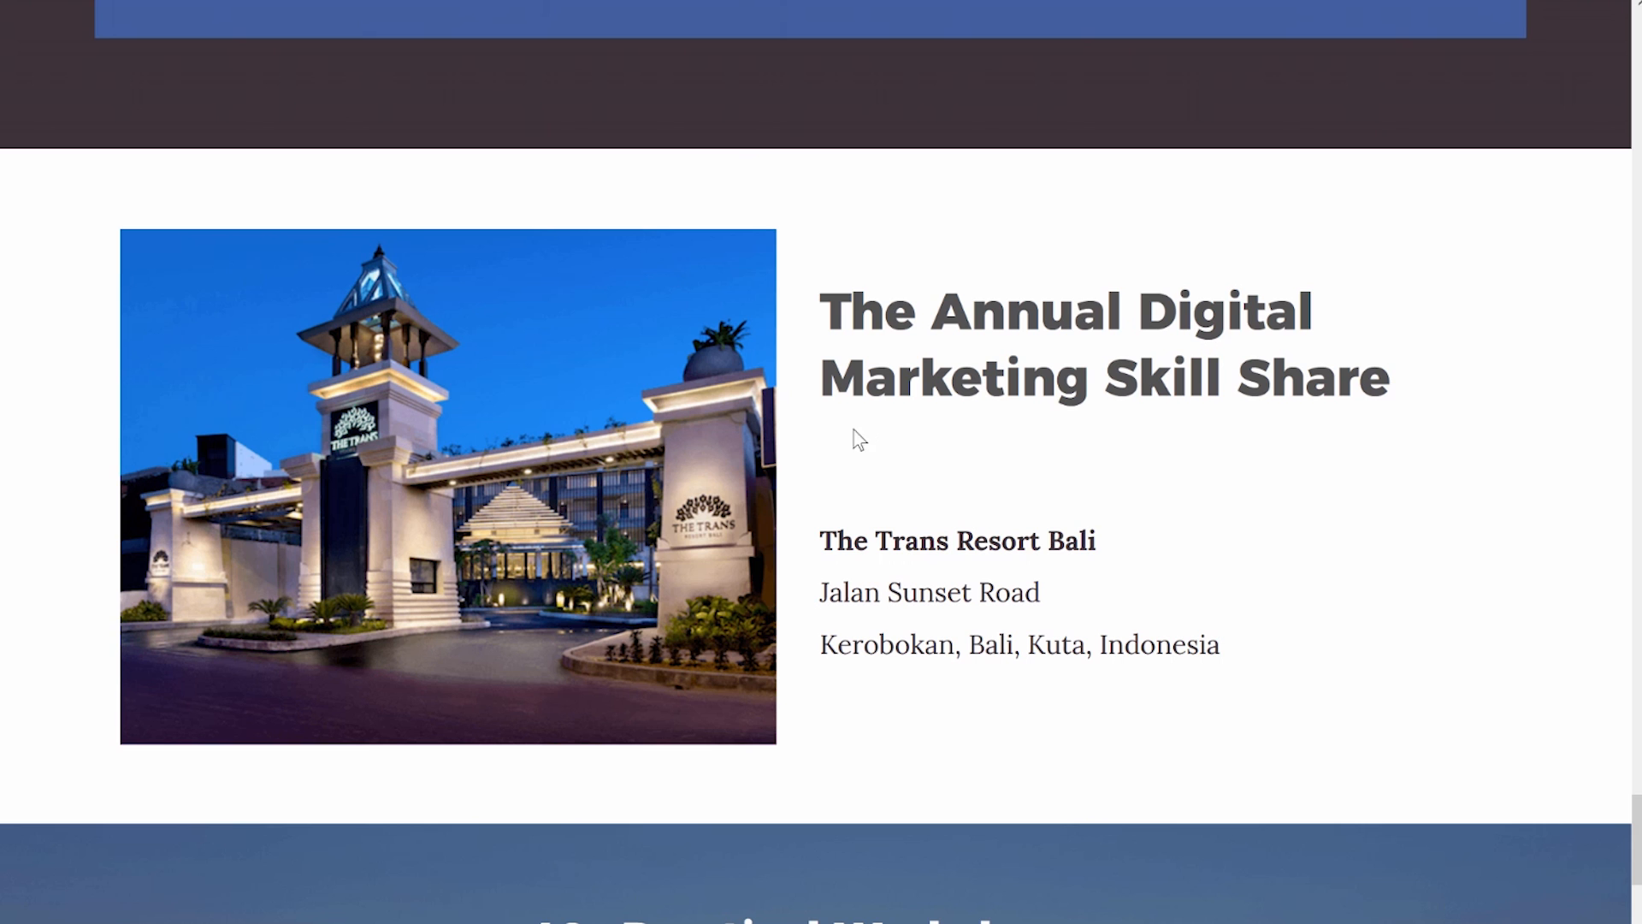
scroll(1499, 325, down, 10)
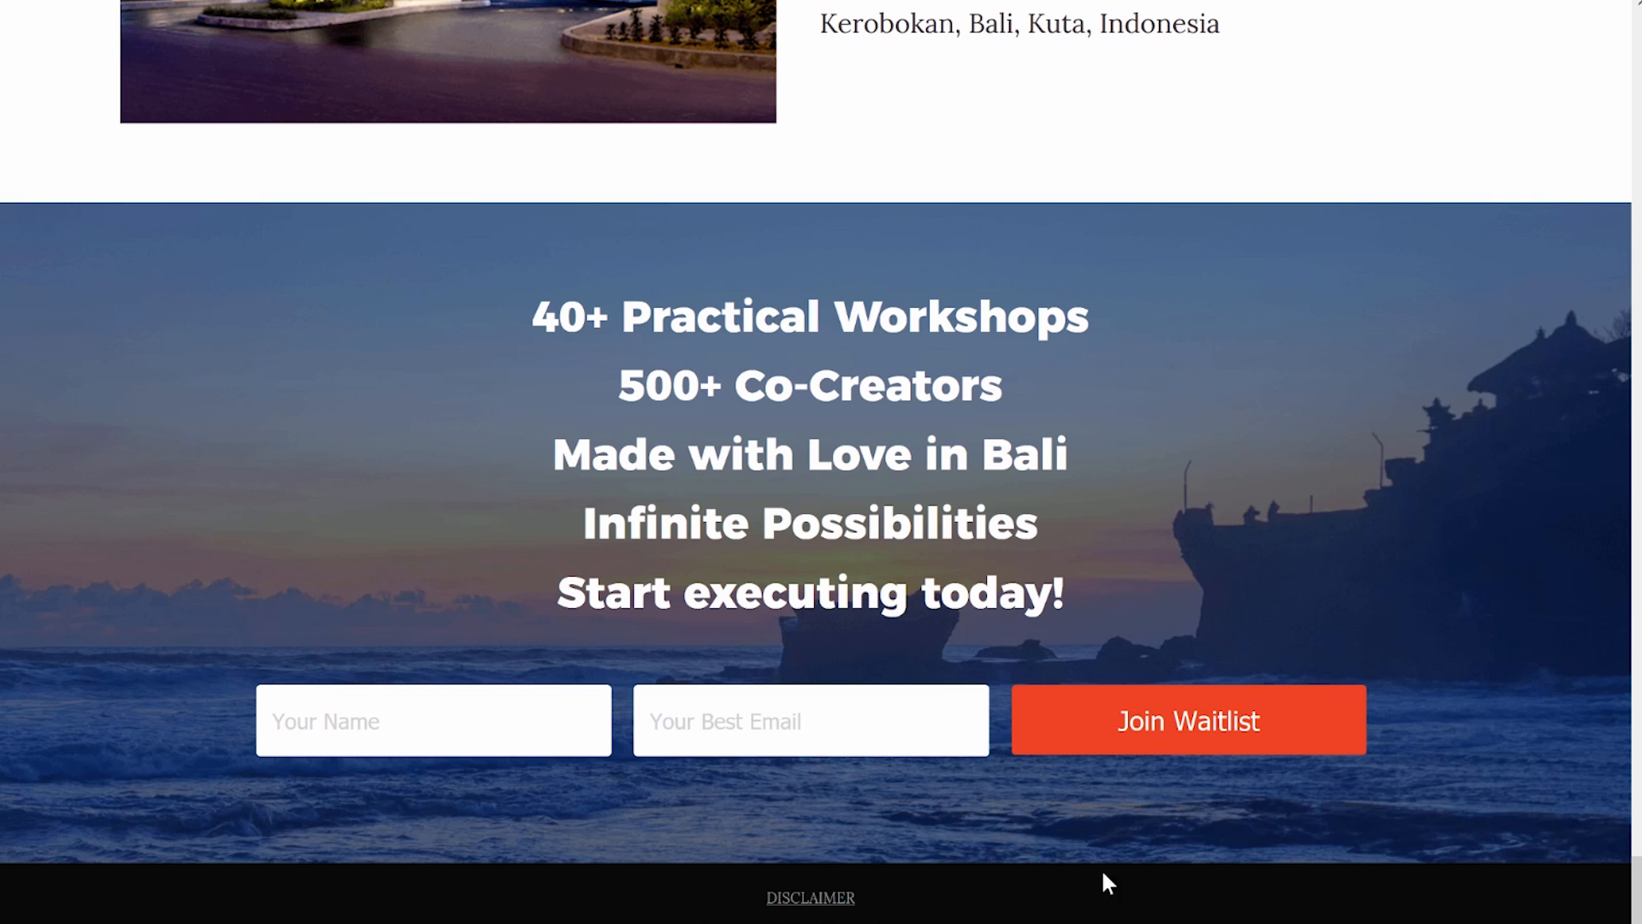
scroll(1208, 361, up, 3)
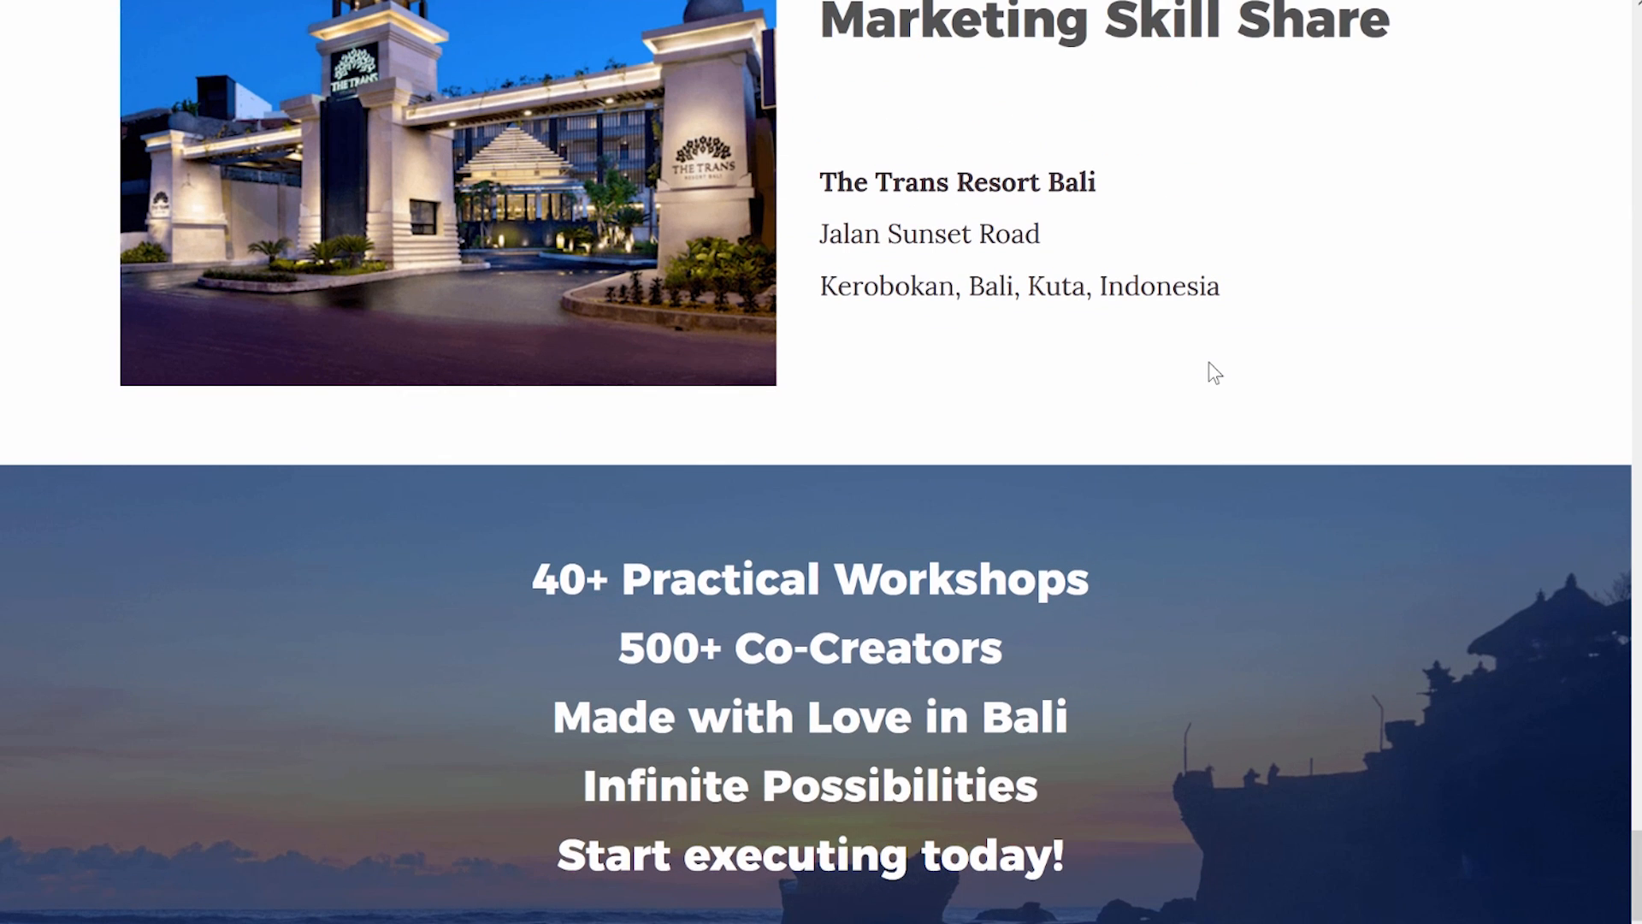
scroll(1208, 362, up, 2)
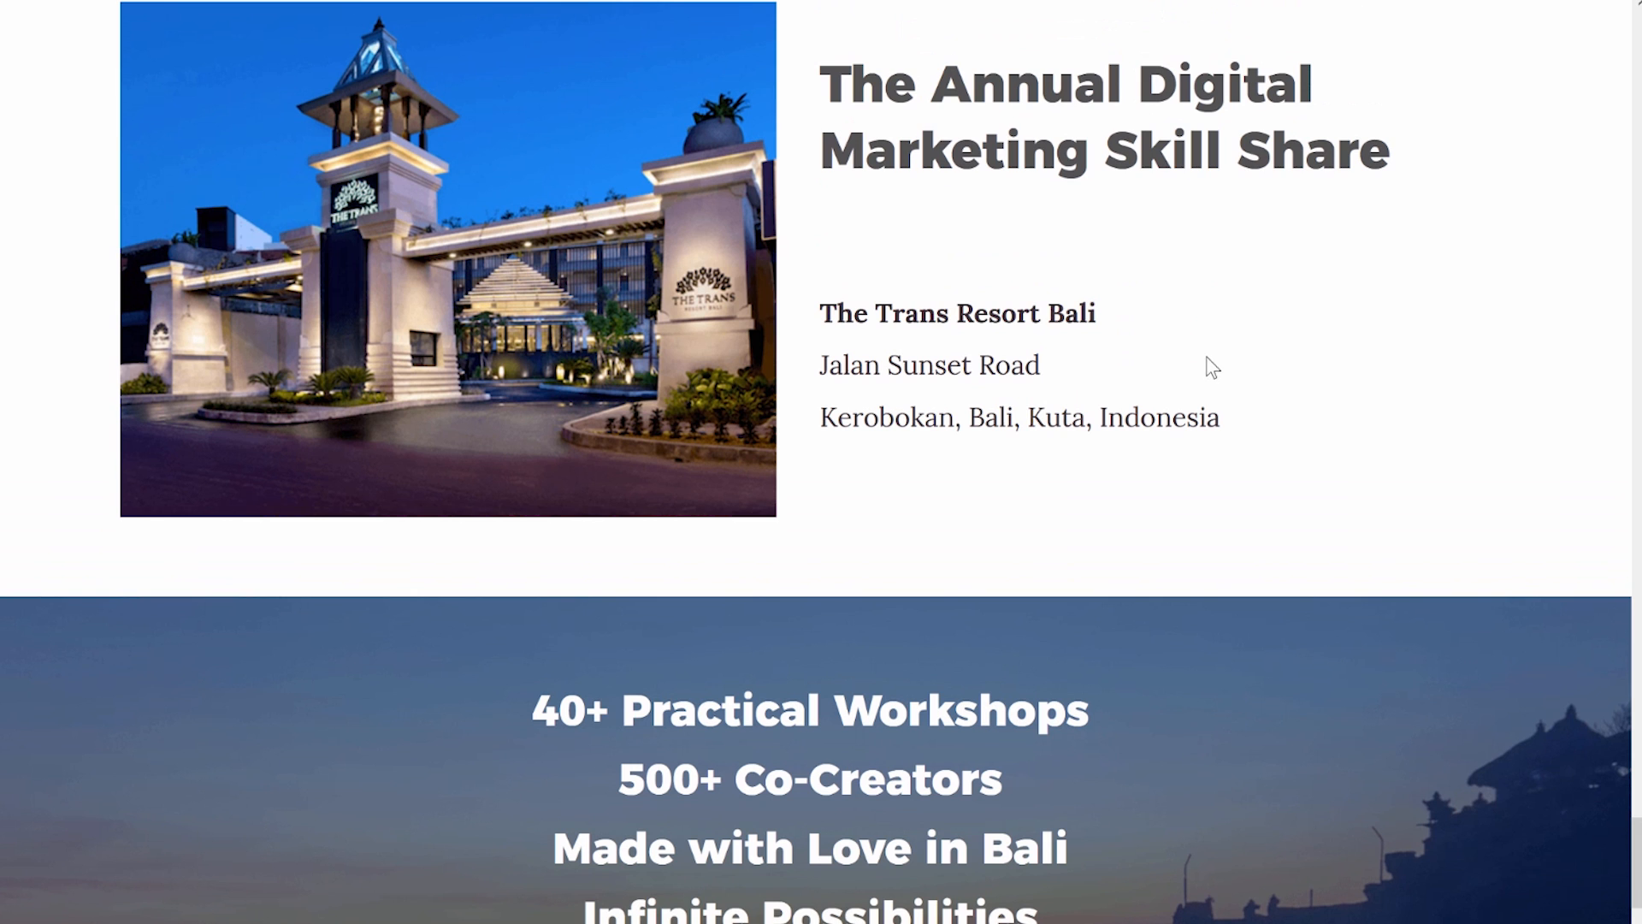
Return to the page editor and add a page section directly below the dark "5 Good Reasons to Join" section.
mouse_move(256, 920)
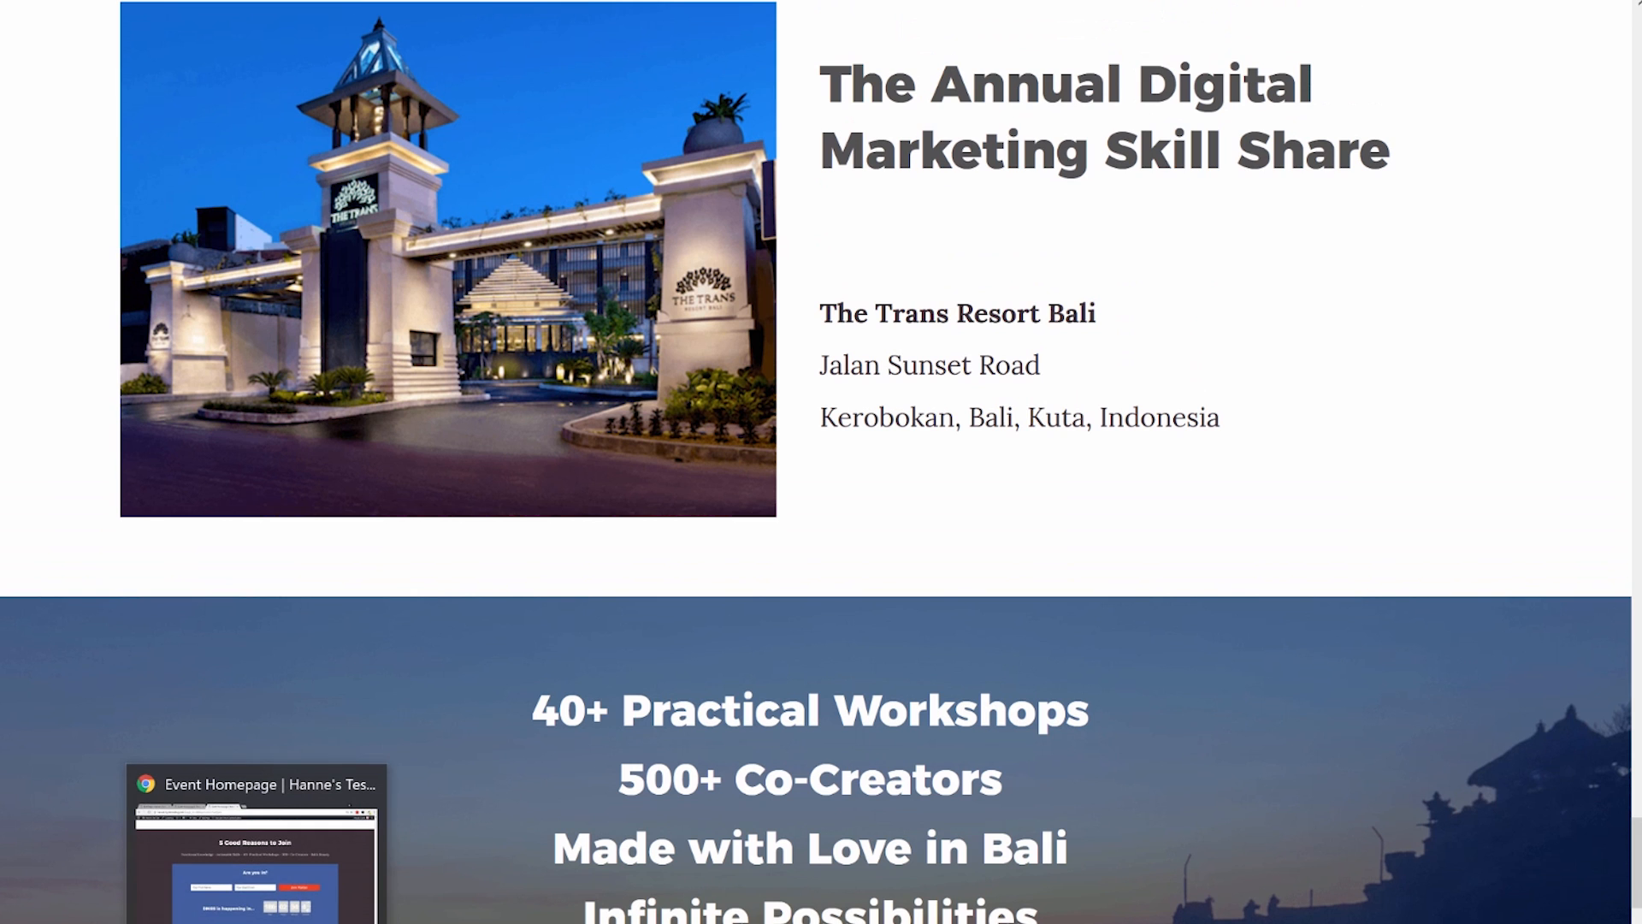
click(257, 855)
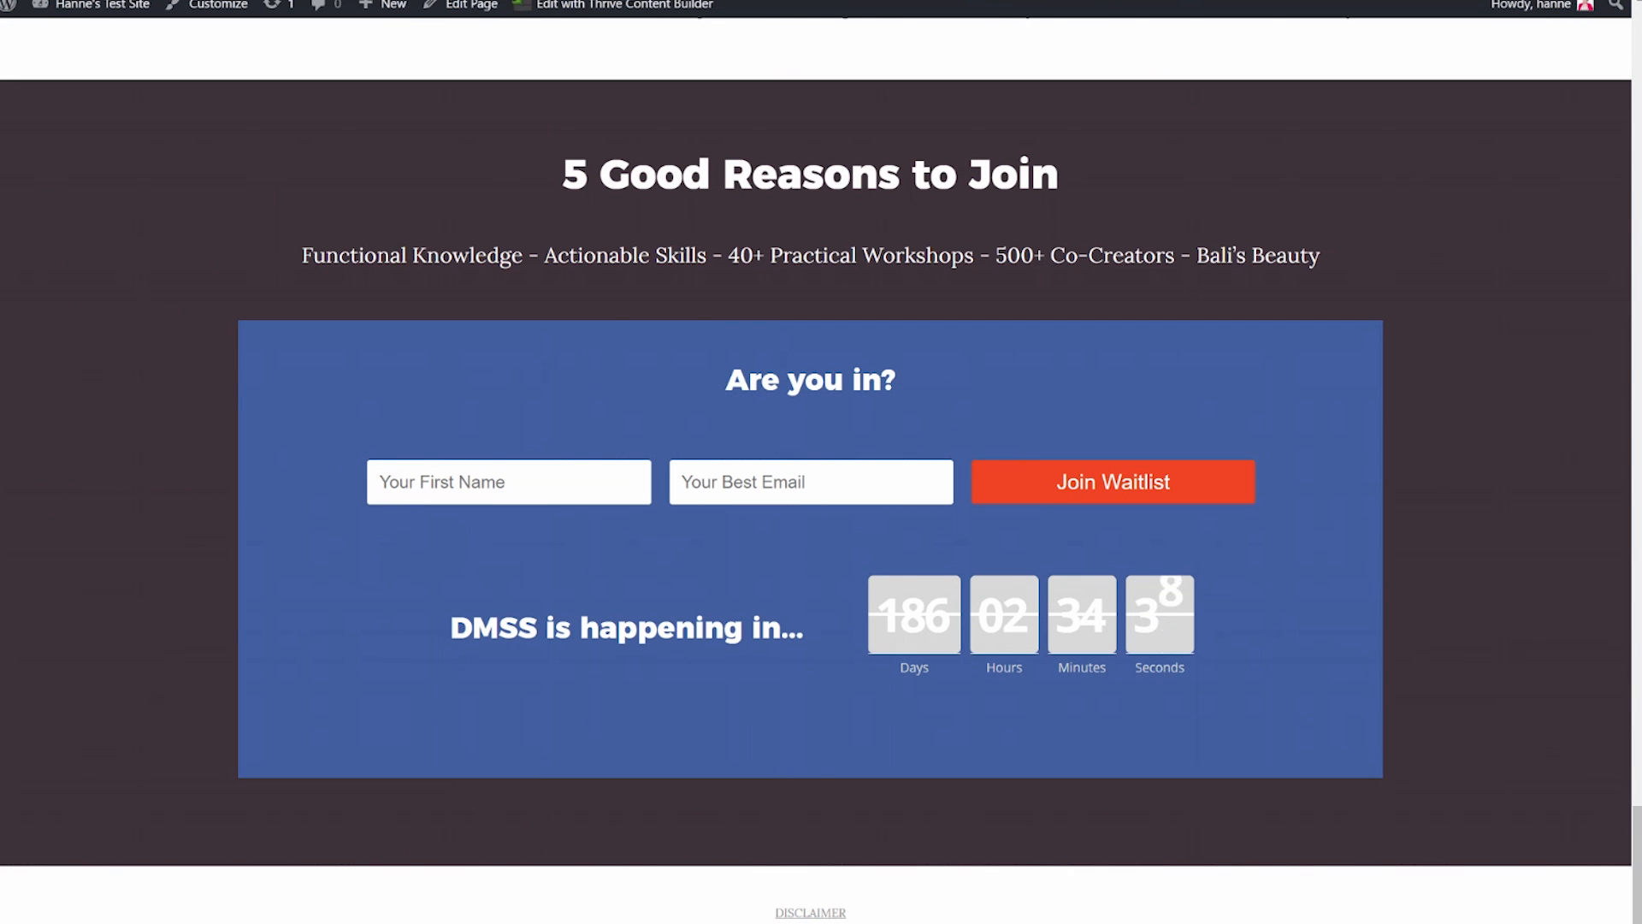
key(ctrl+Tab)
scroll(1079, 265, down, 1)
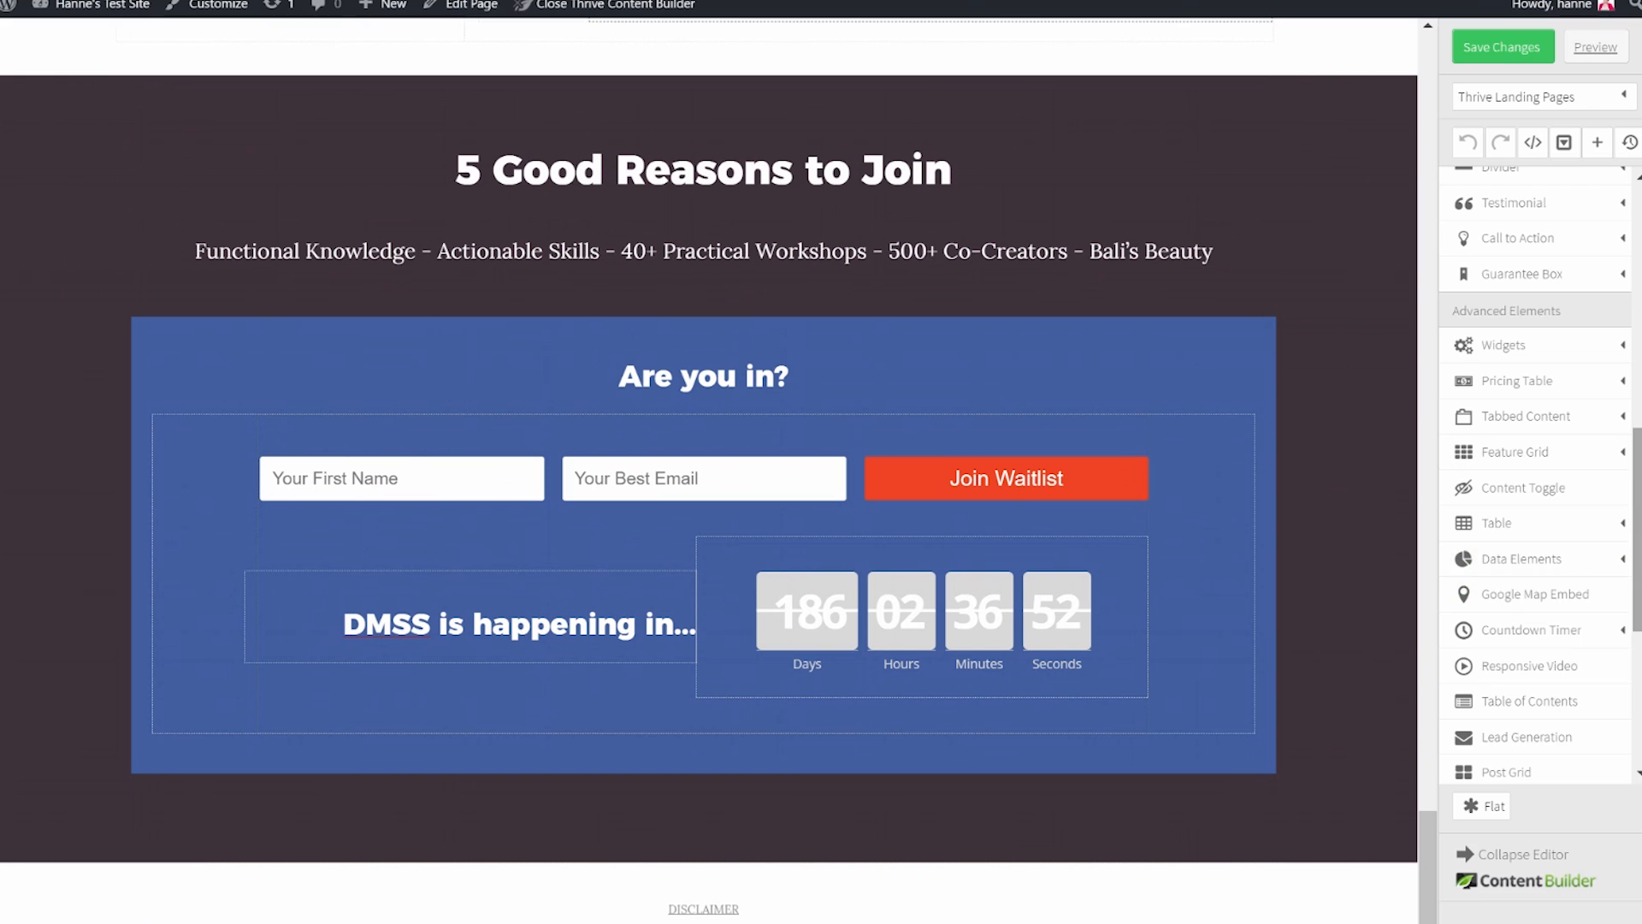
scroll(1606, 584, down, 5)
drag(1518, 659, 605, 833)
Set the new page section's background colour to white.
click(225, 796)
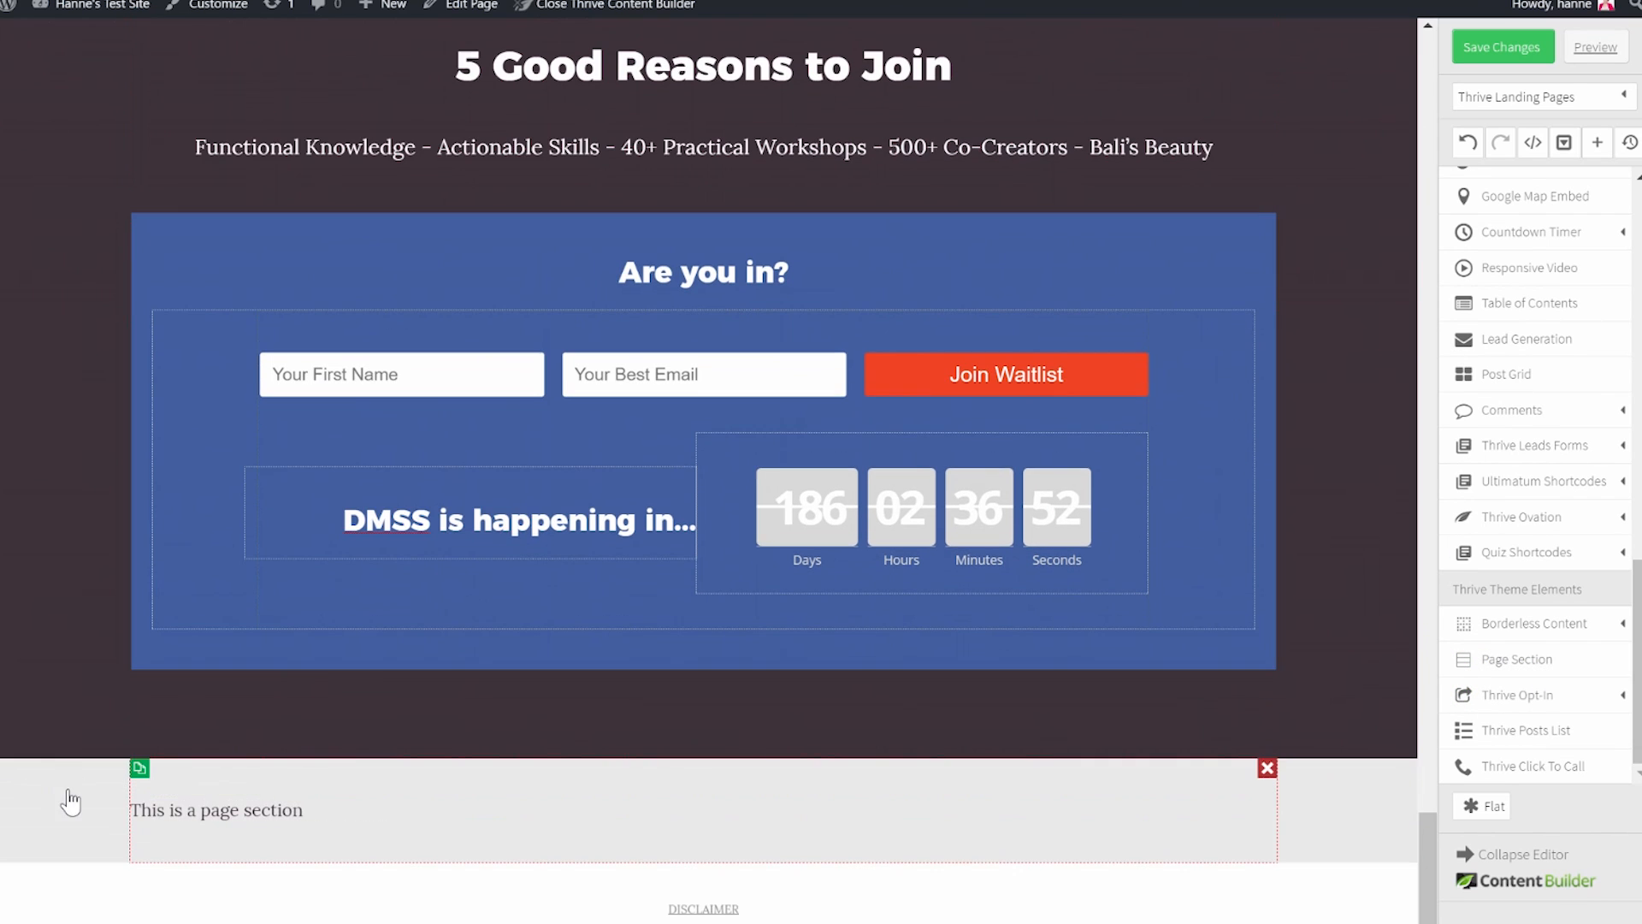
click(183, 655)
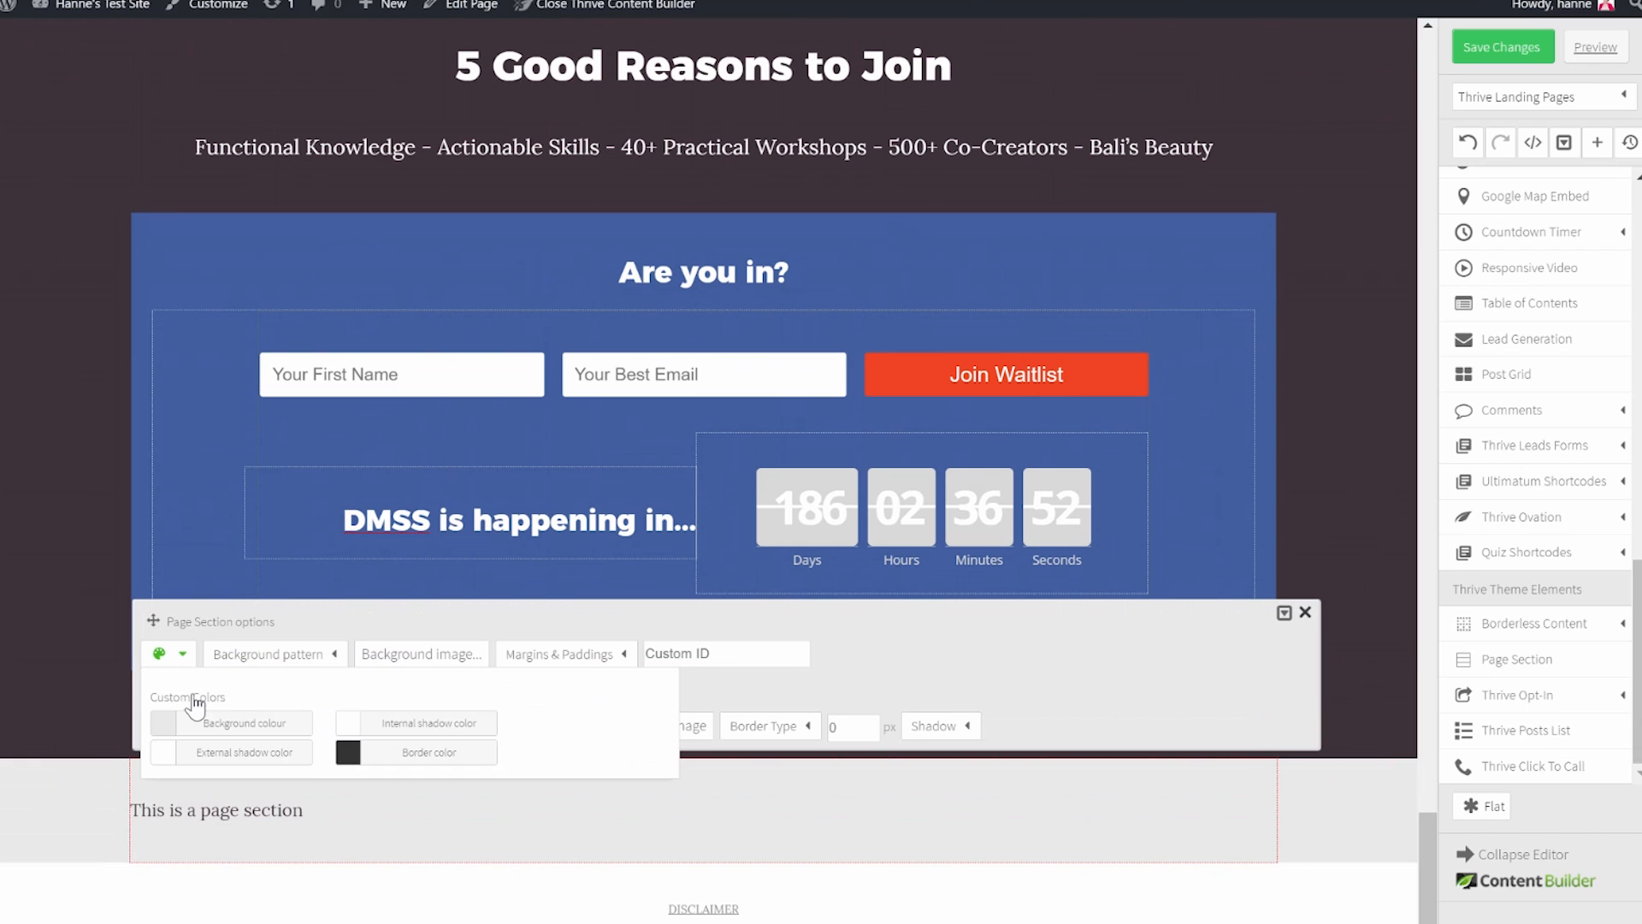
click(224, 723)
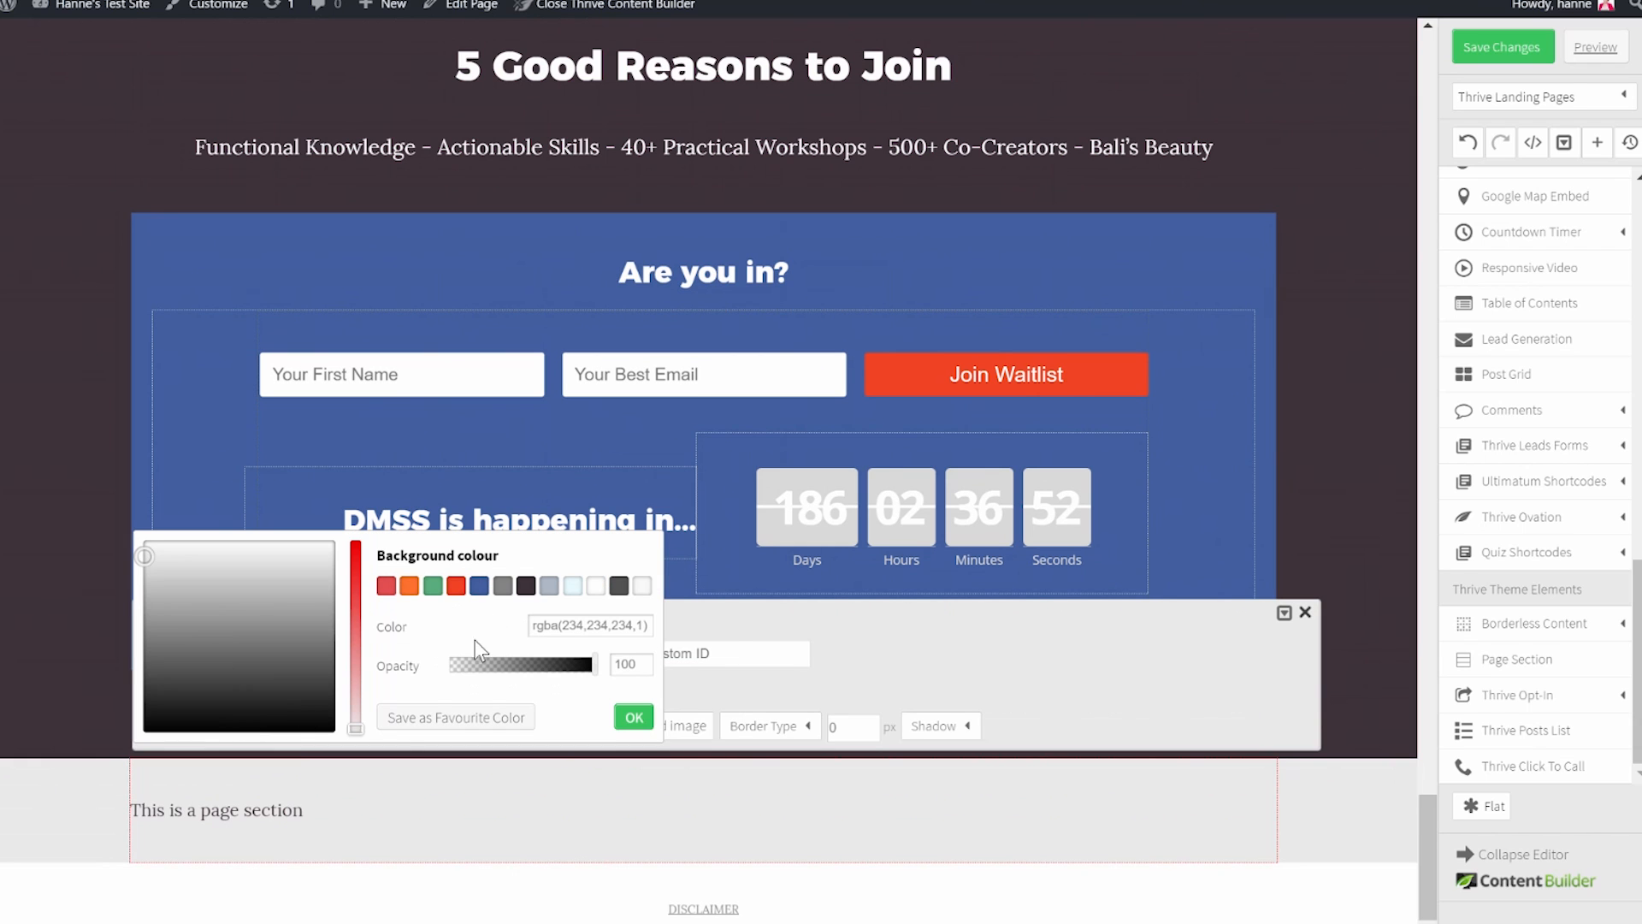
click(596, 589)
click(634, 717)
click(375, 917)
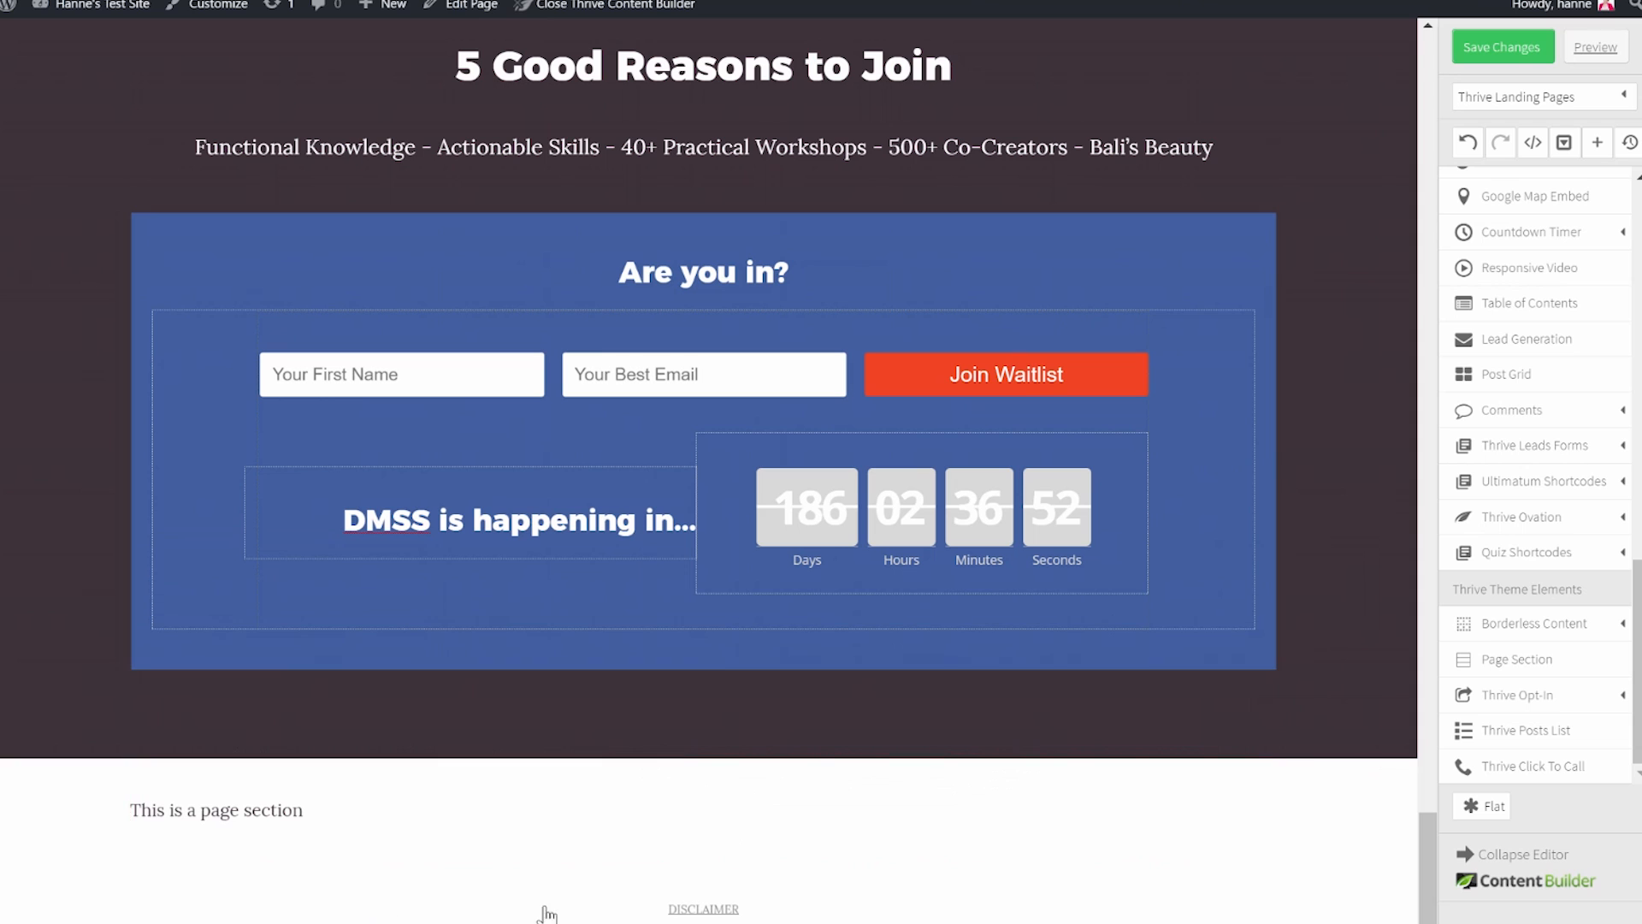
Insert the full-size bottom_small_image.png resort photo from the media library above the text in the white page section.
scroll(1565, 343, up, 5)
scroll(1576, 362, up, 4)
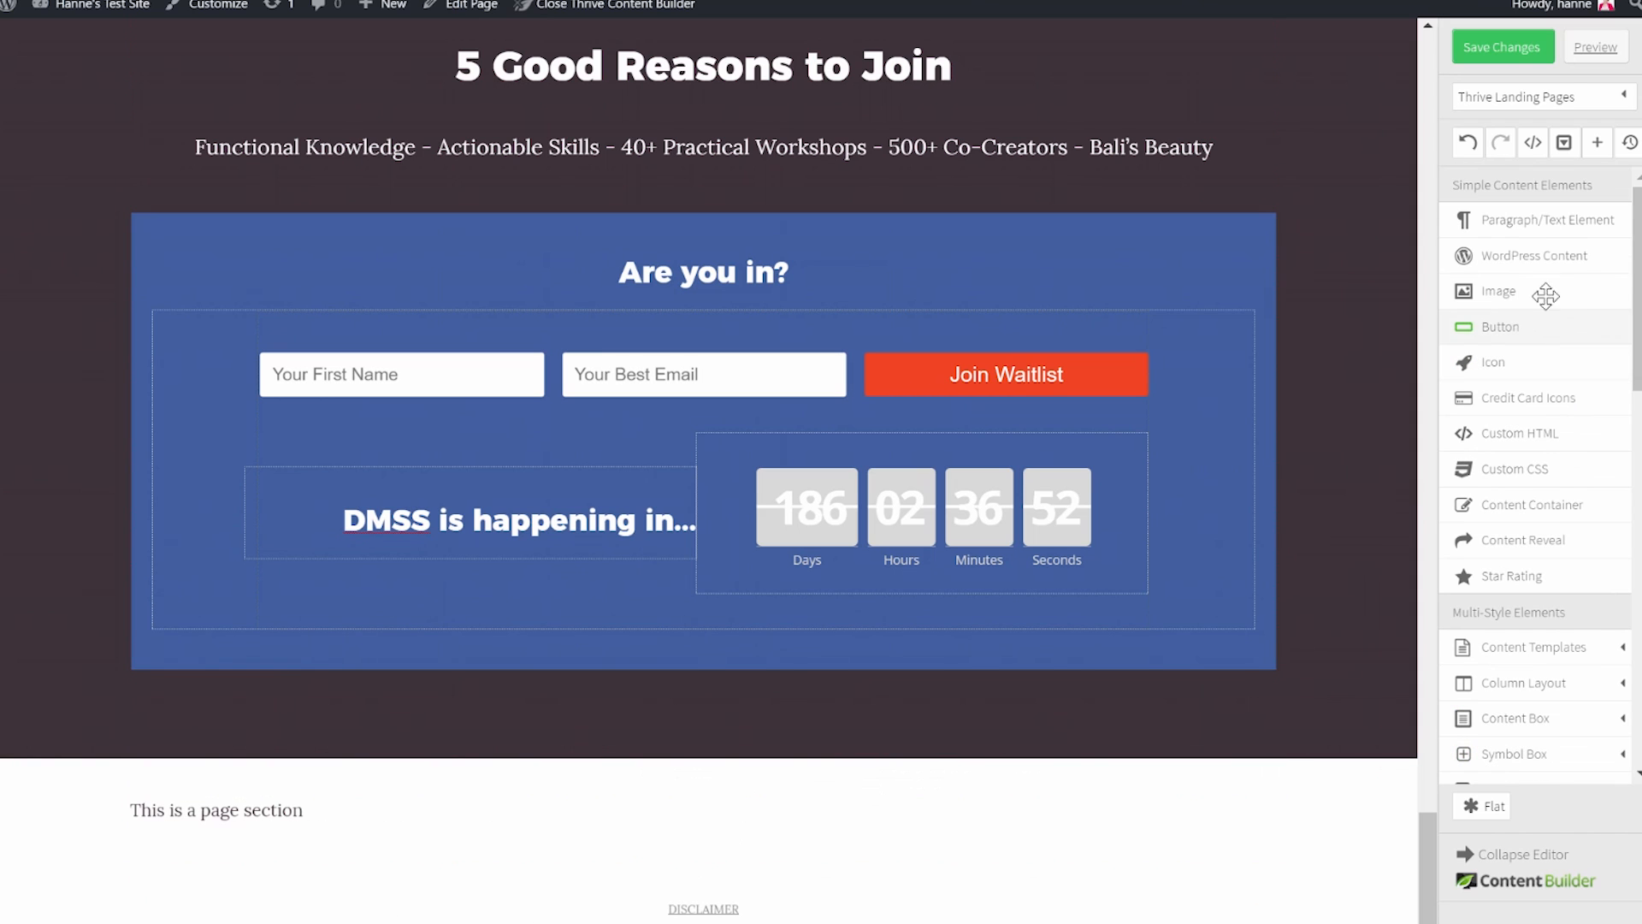
drag(1492, 291, 249, 809)
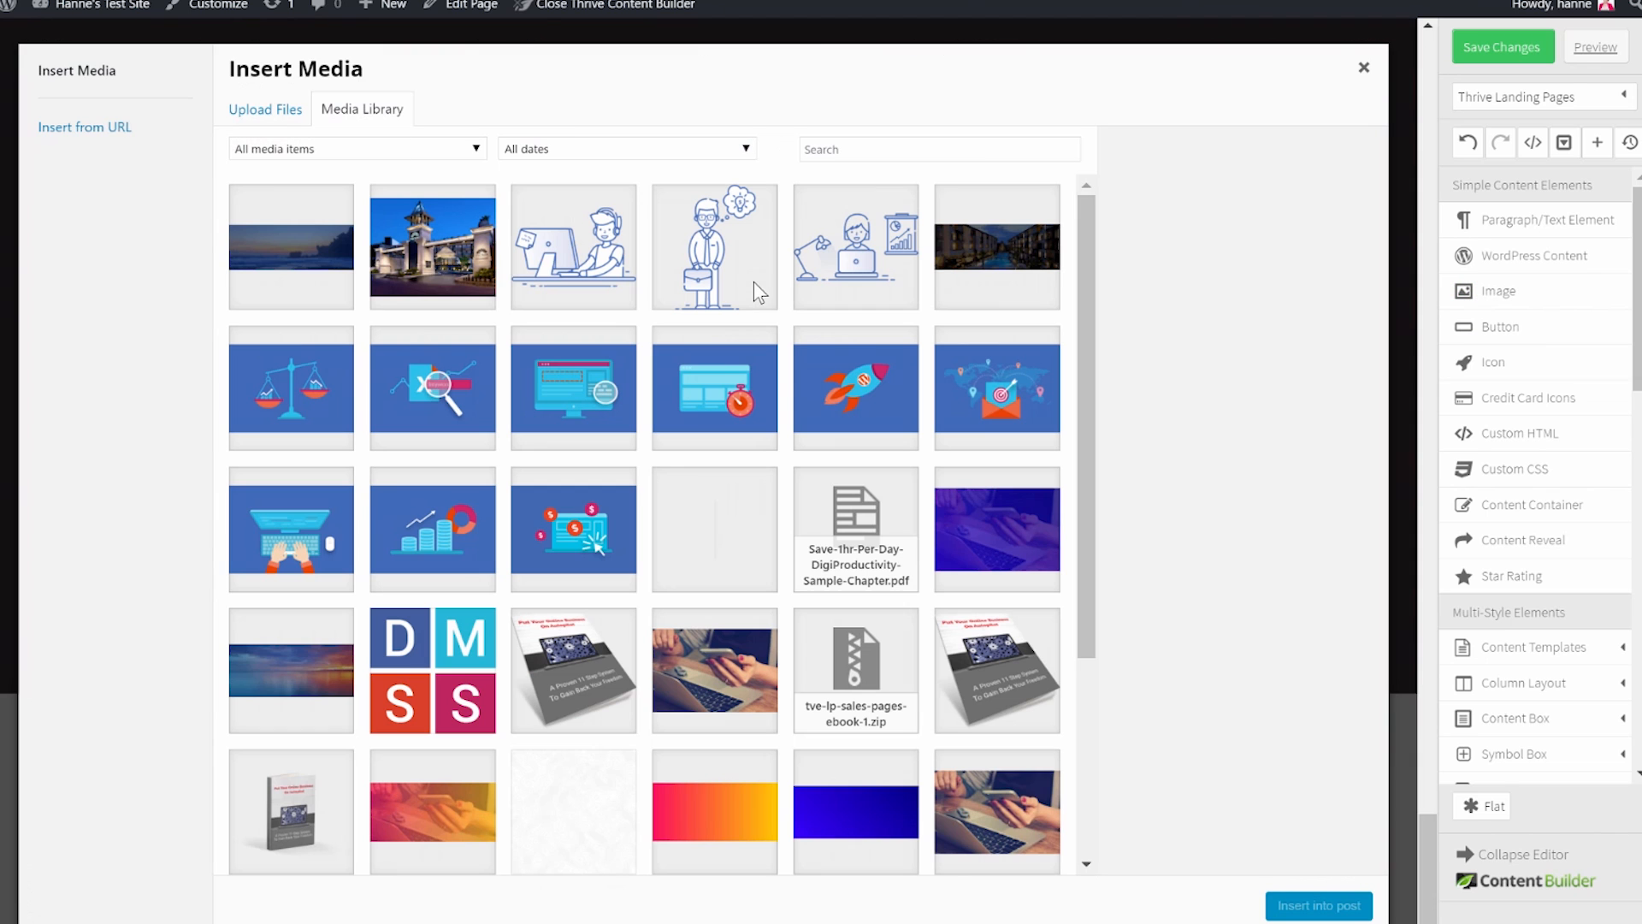
click(440, 272)
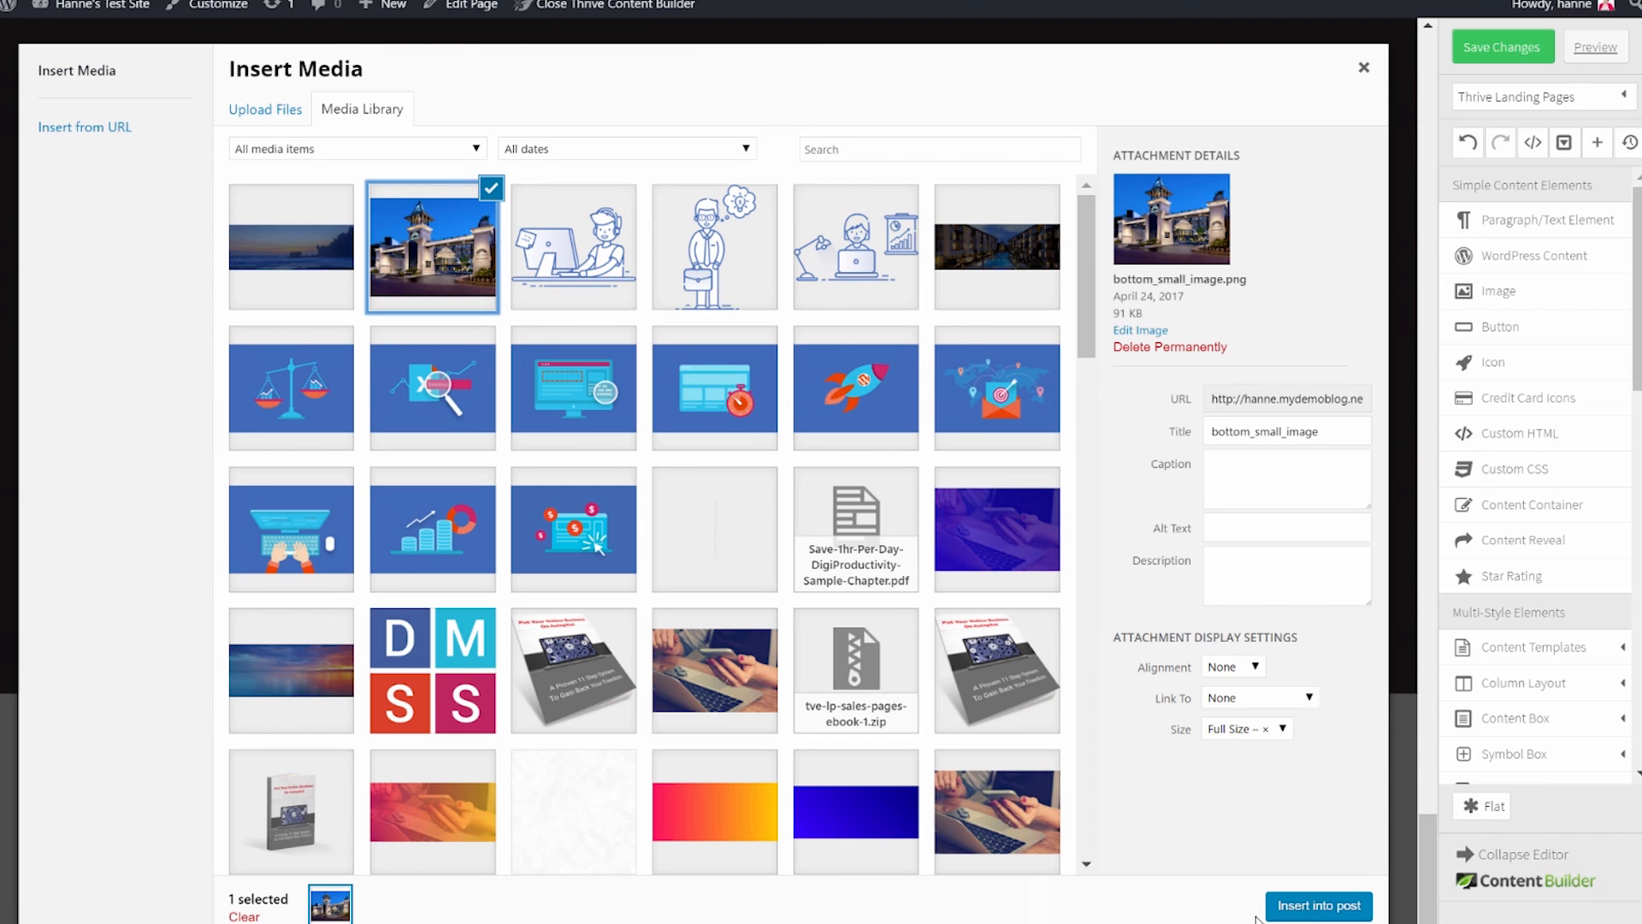
click(1316, 908)
scroll(806, 857, down, 5)
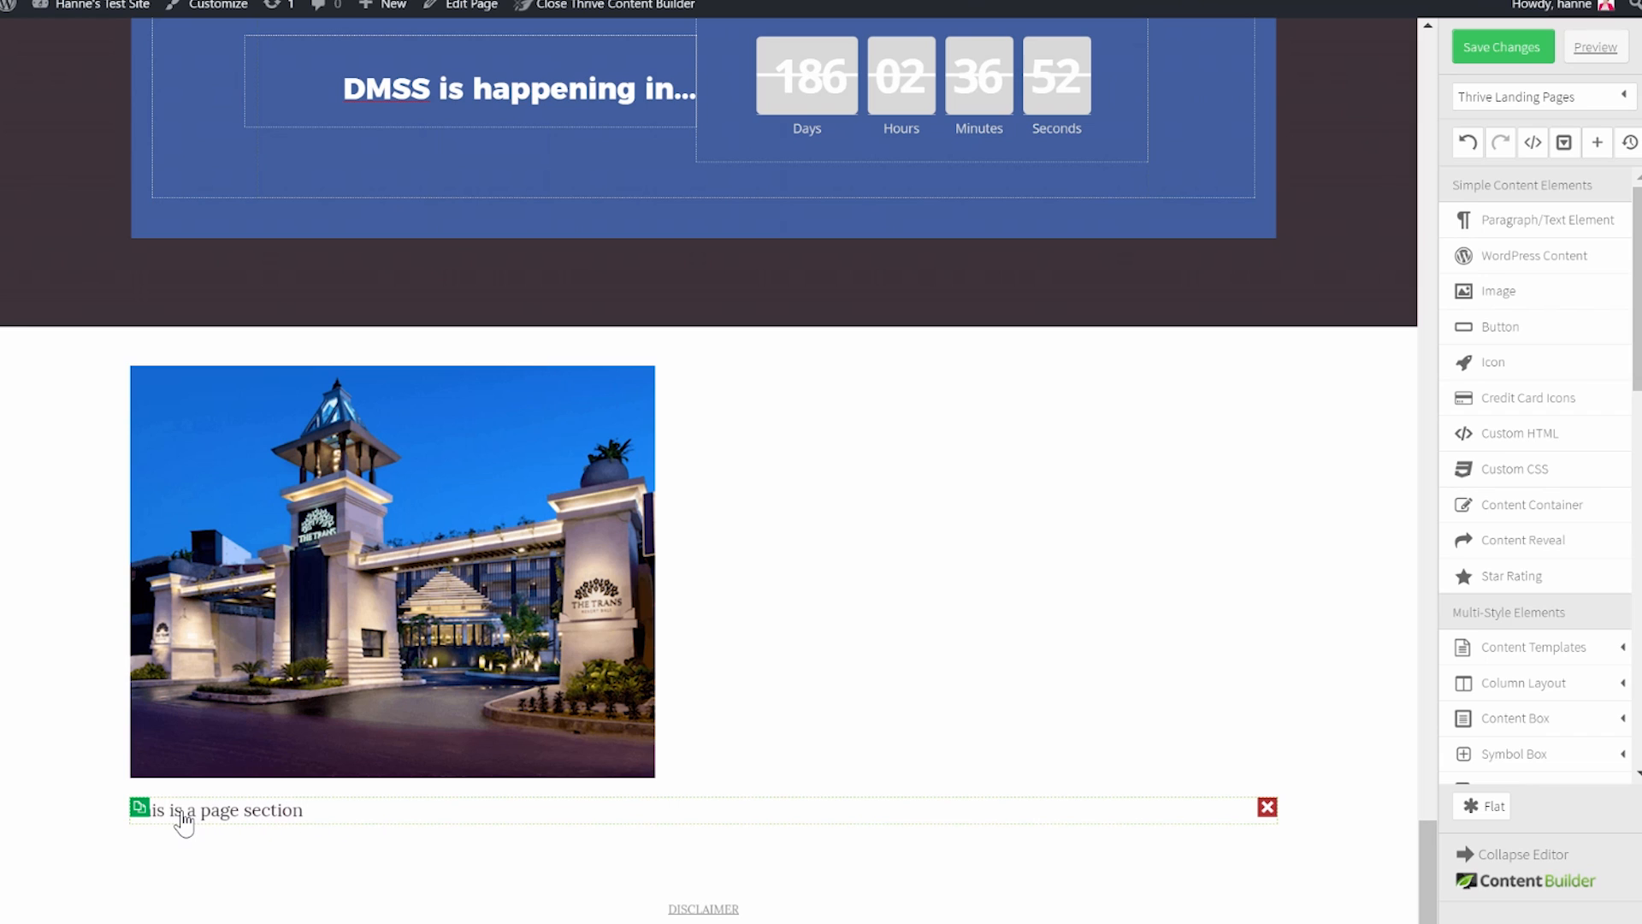
Place the section's text in a column beside the resort photo as a Heading 2 reading "The Annual Digital Marketing Skill Share".
drag(262, 817, 1127, 504)
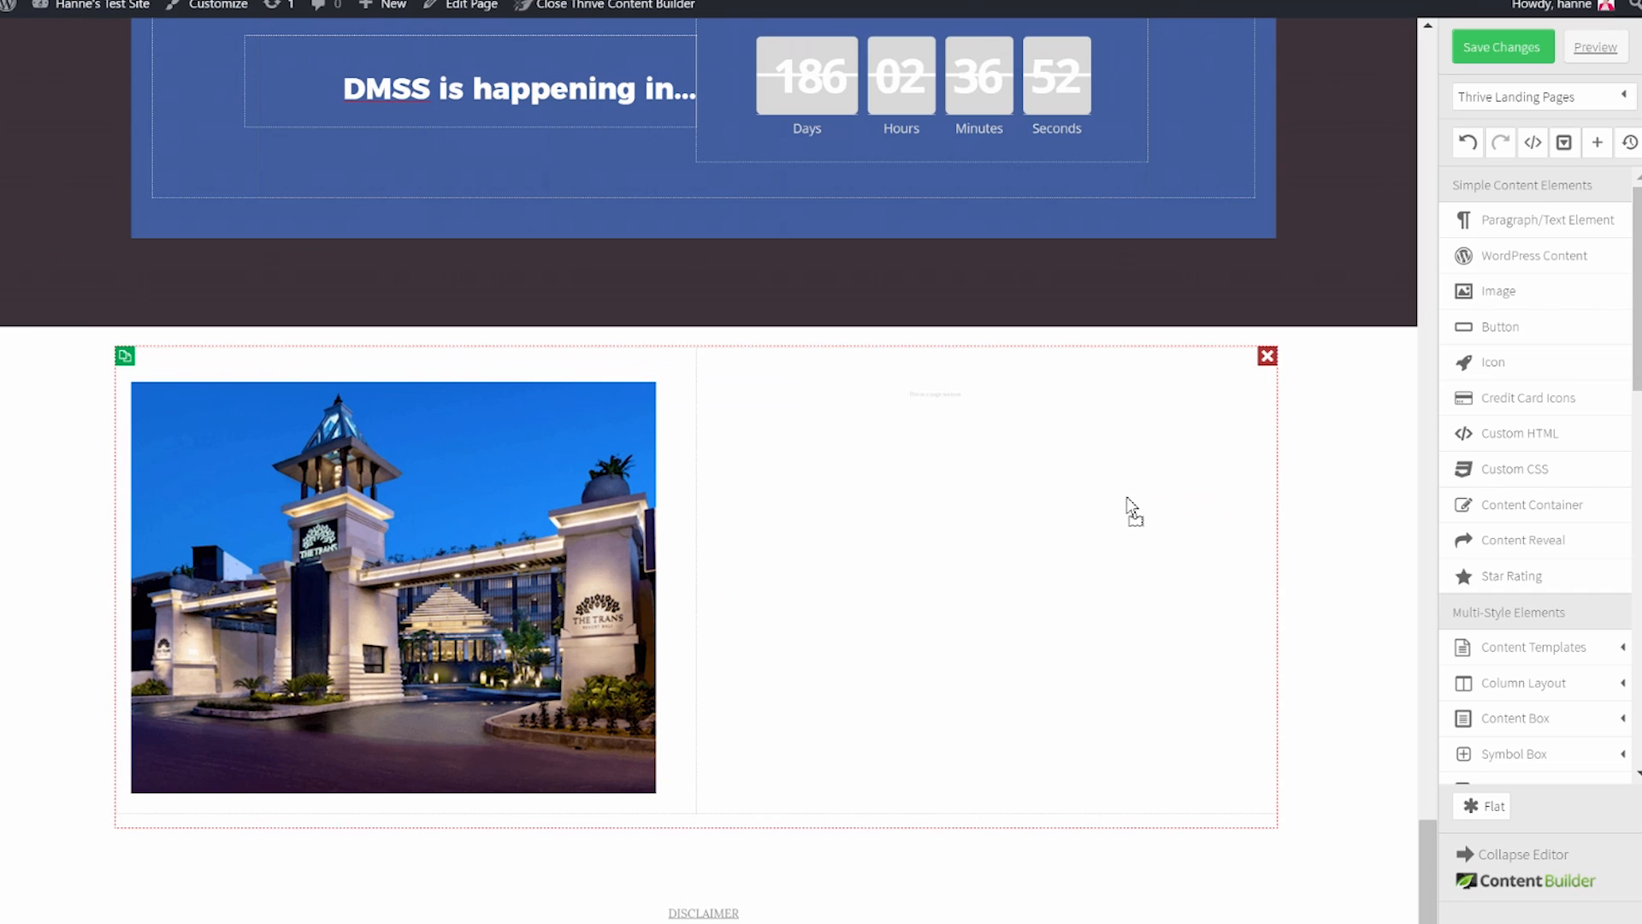
click(909, 408)
click(898, 316)
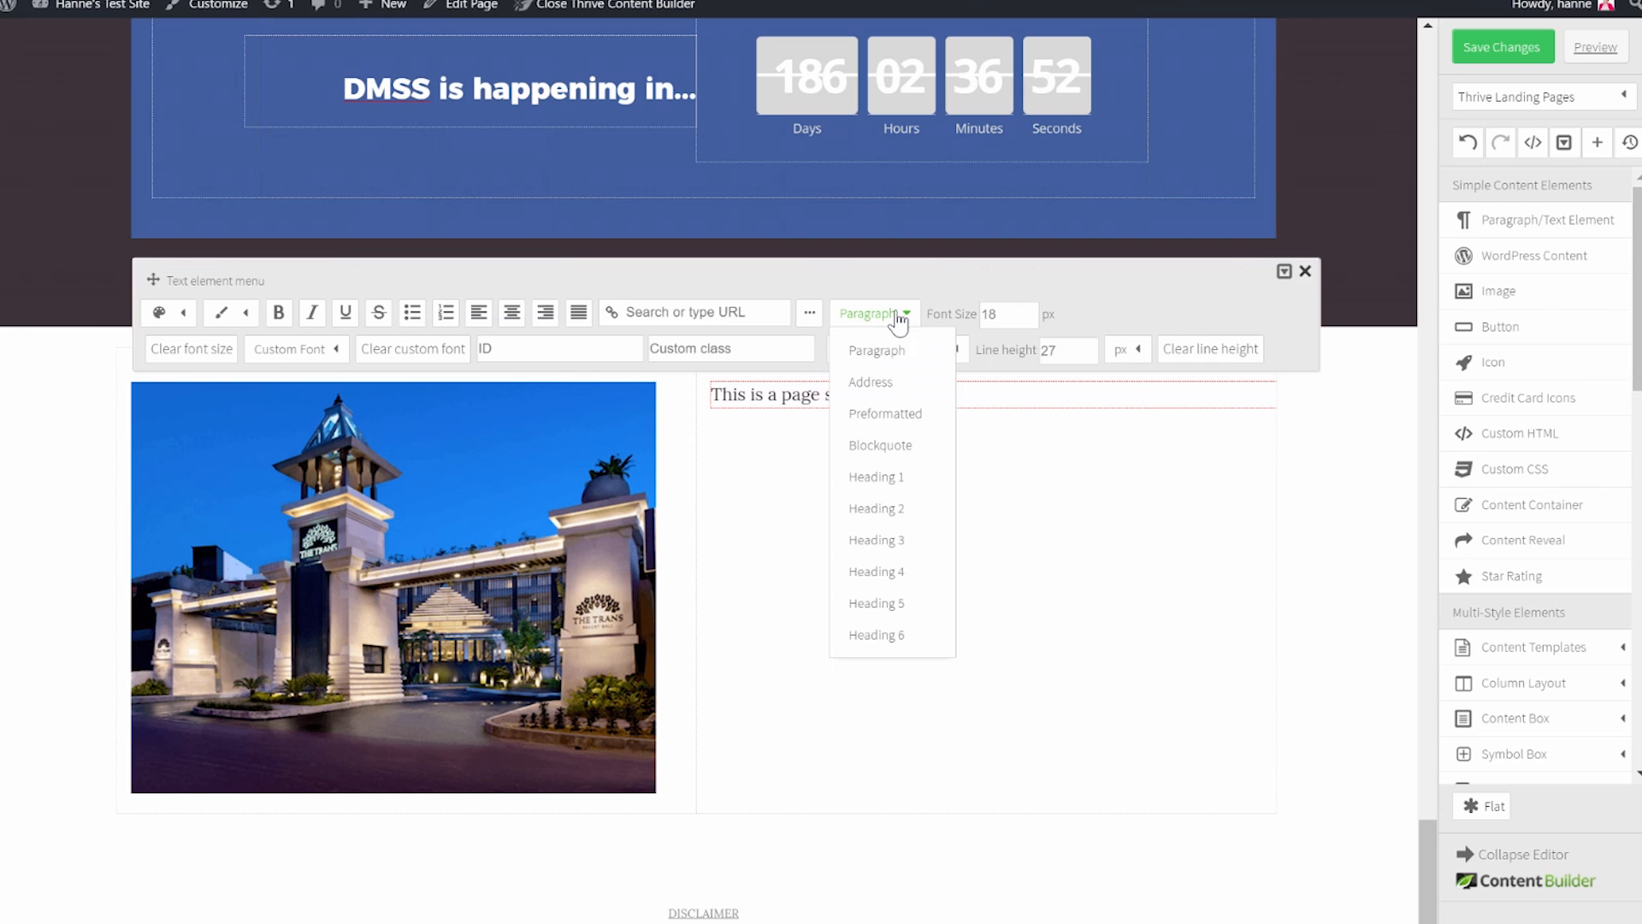
click(888, 510)
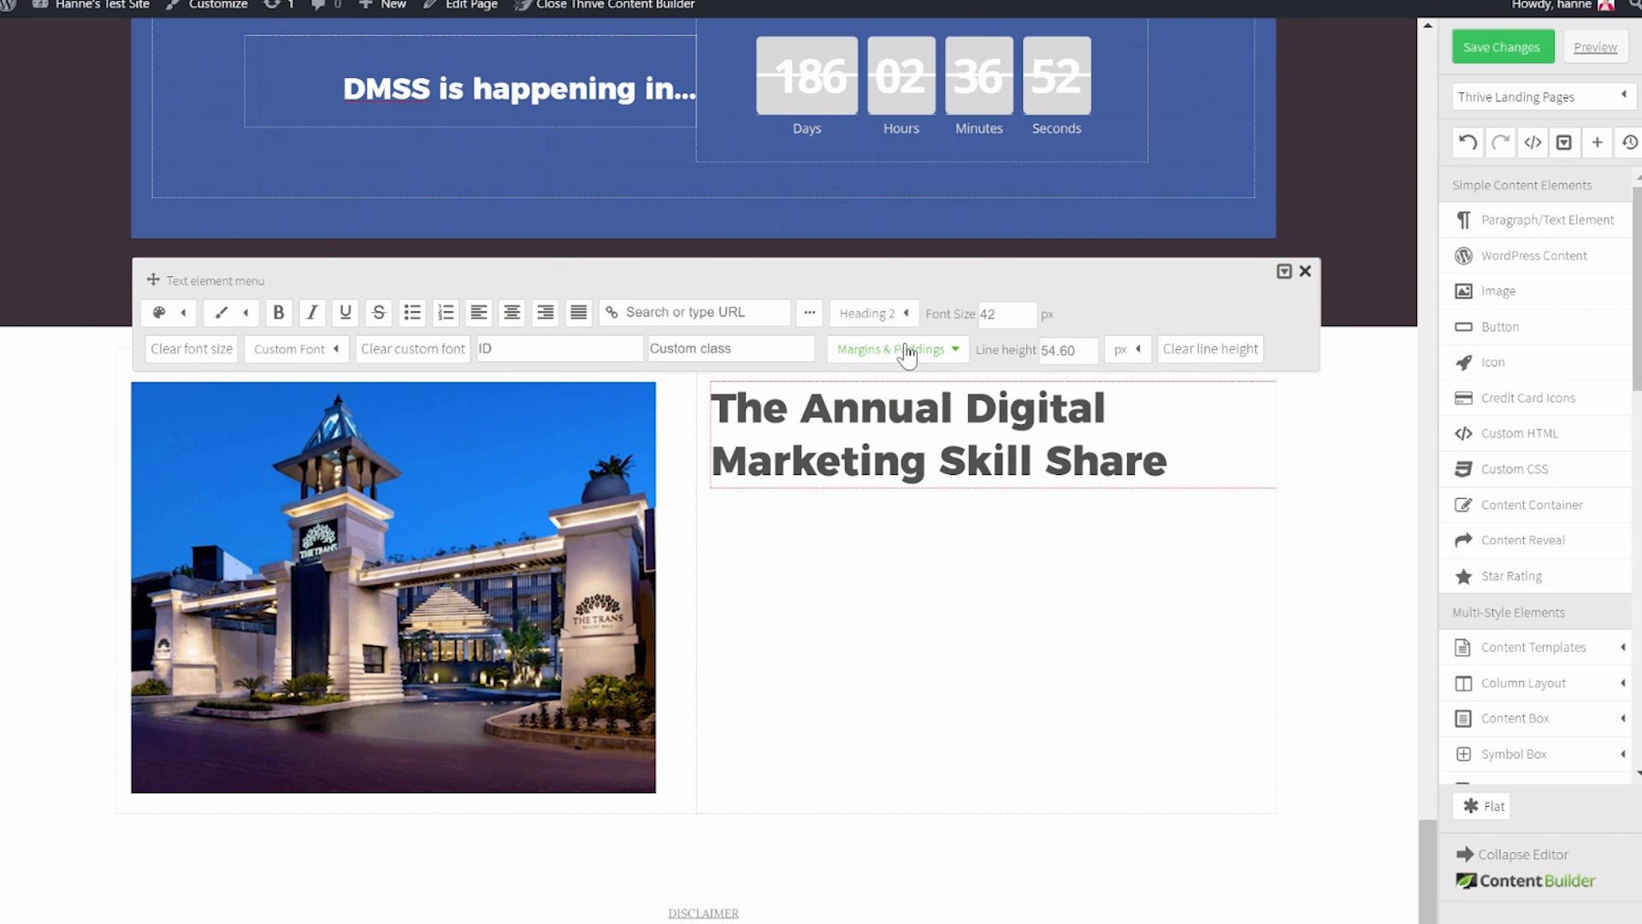
Set the top margin of the heading beside the resort photo to 50 px.
click(905, 352)
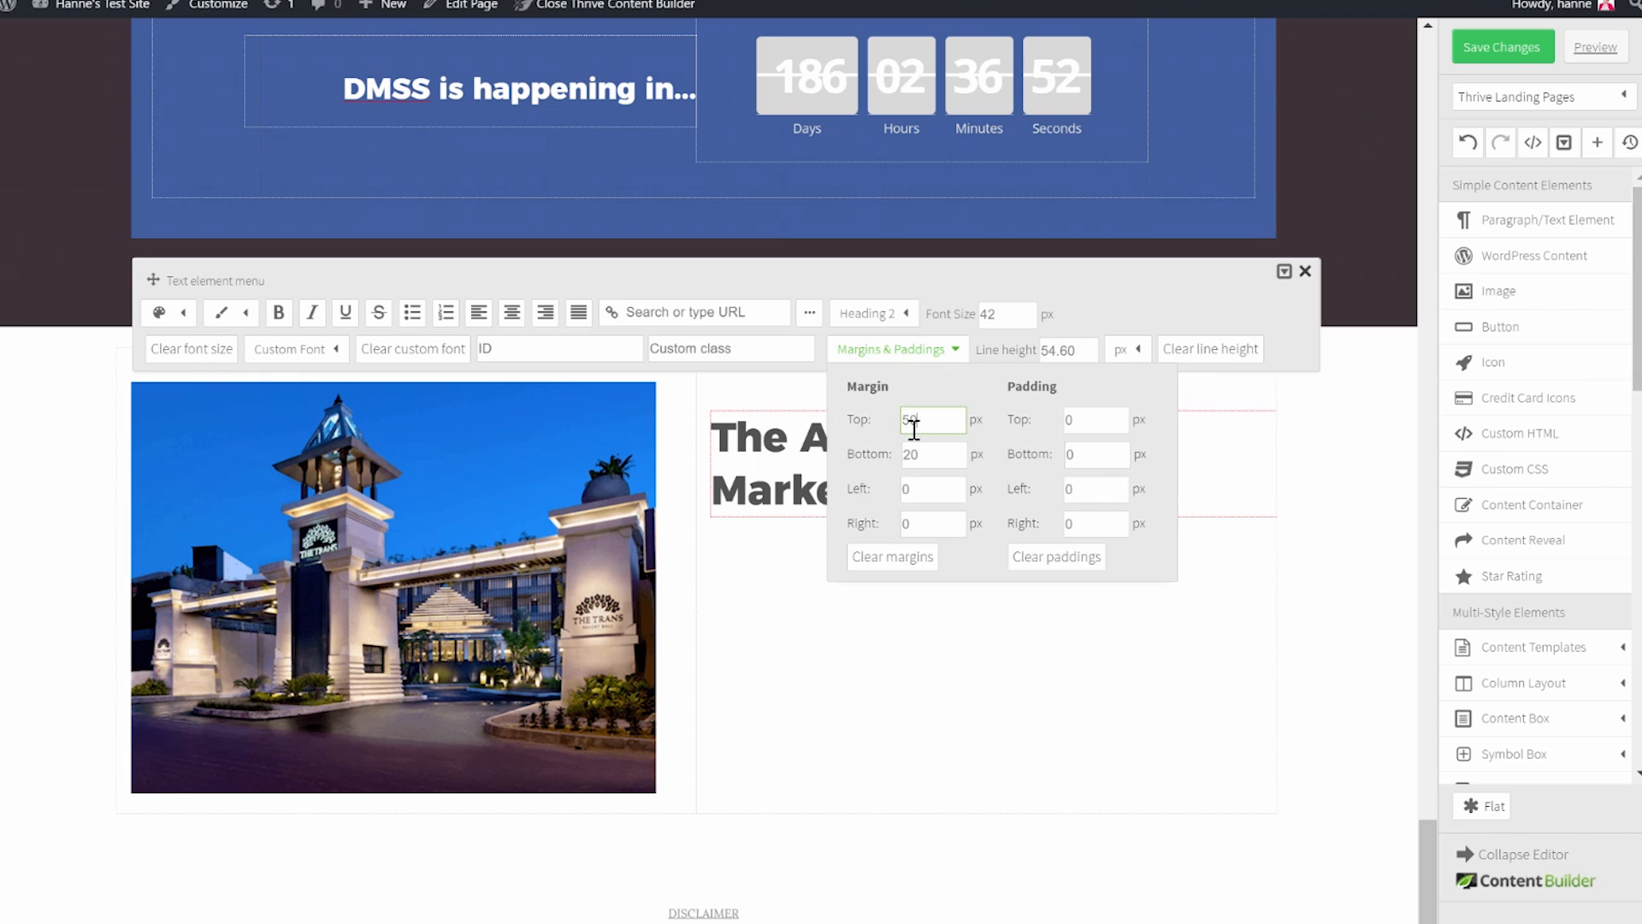
key(Tab)
click(949, 531)
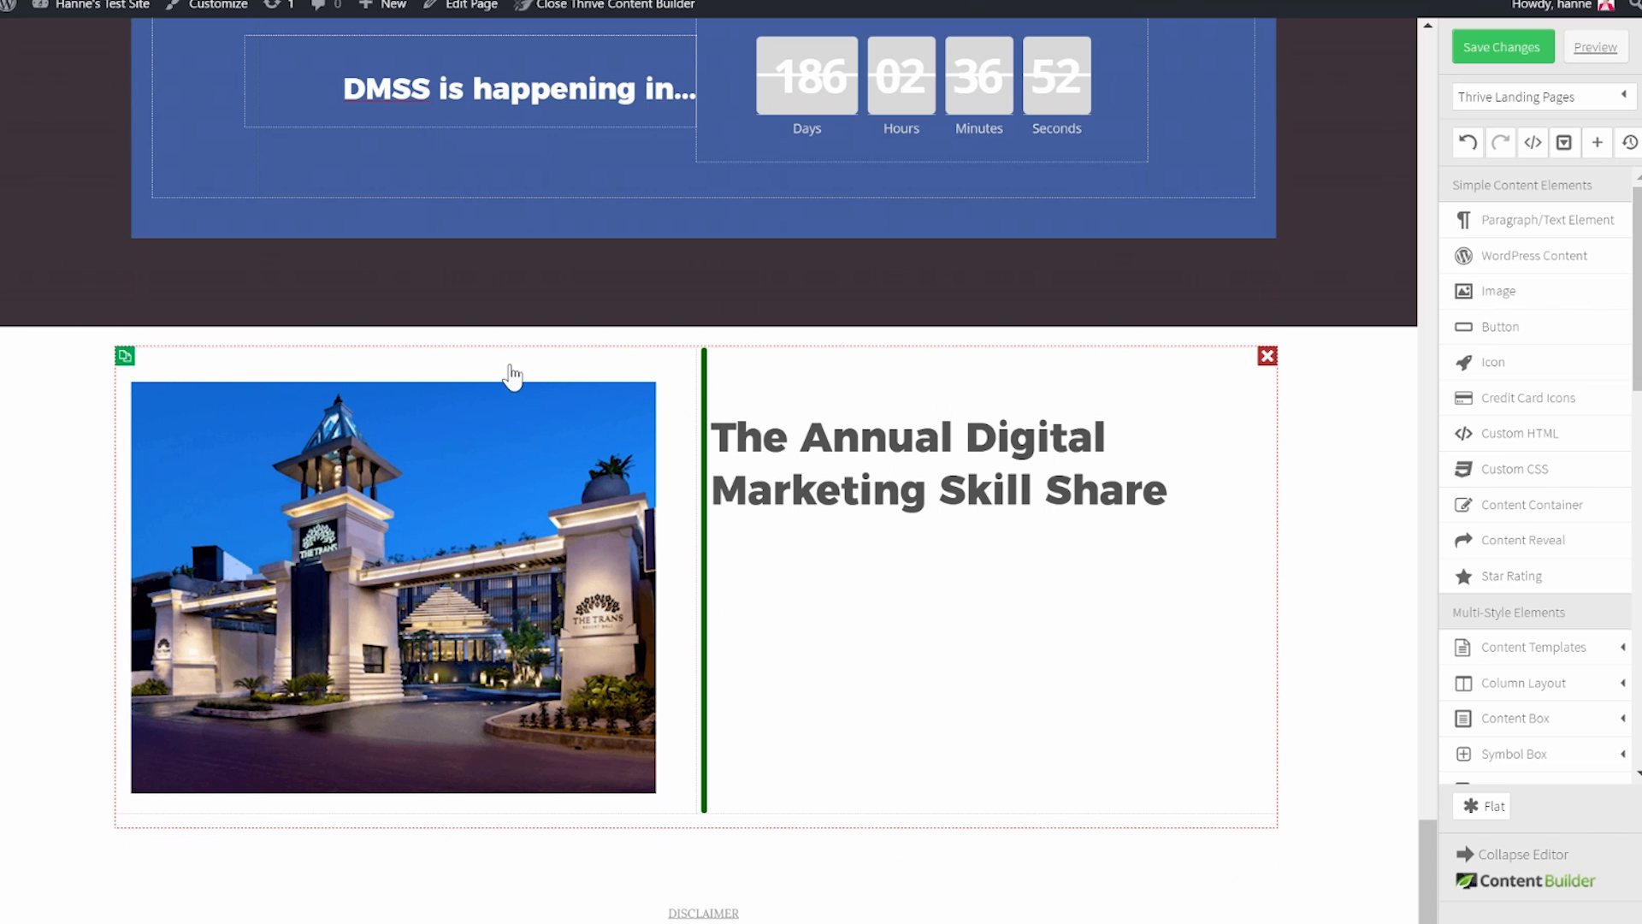
Set the top margin of the two-column layout holding the photo and heading to 20 px.
click(557, 372)
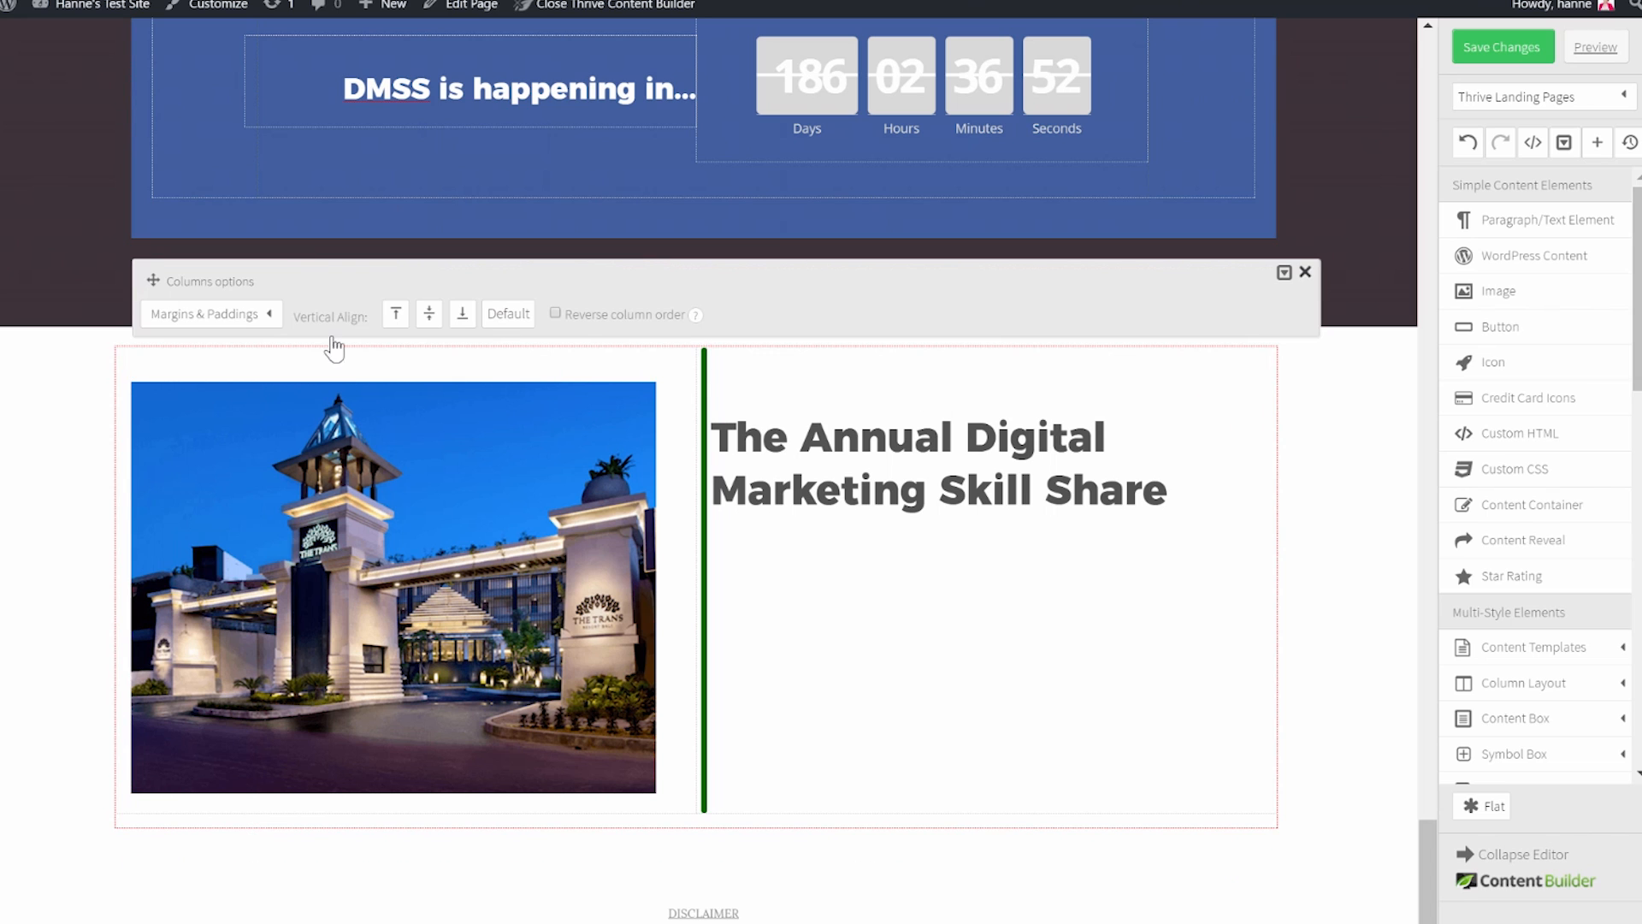
click(268, 314)
click(261, 384)
double_click(261, 384)
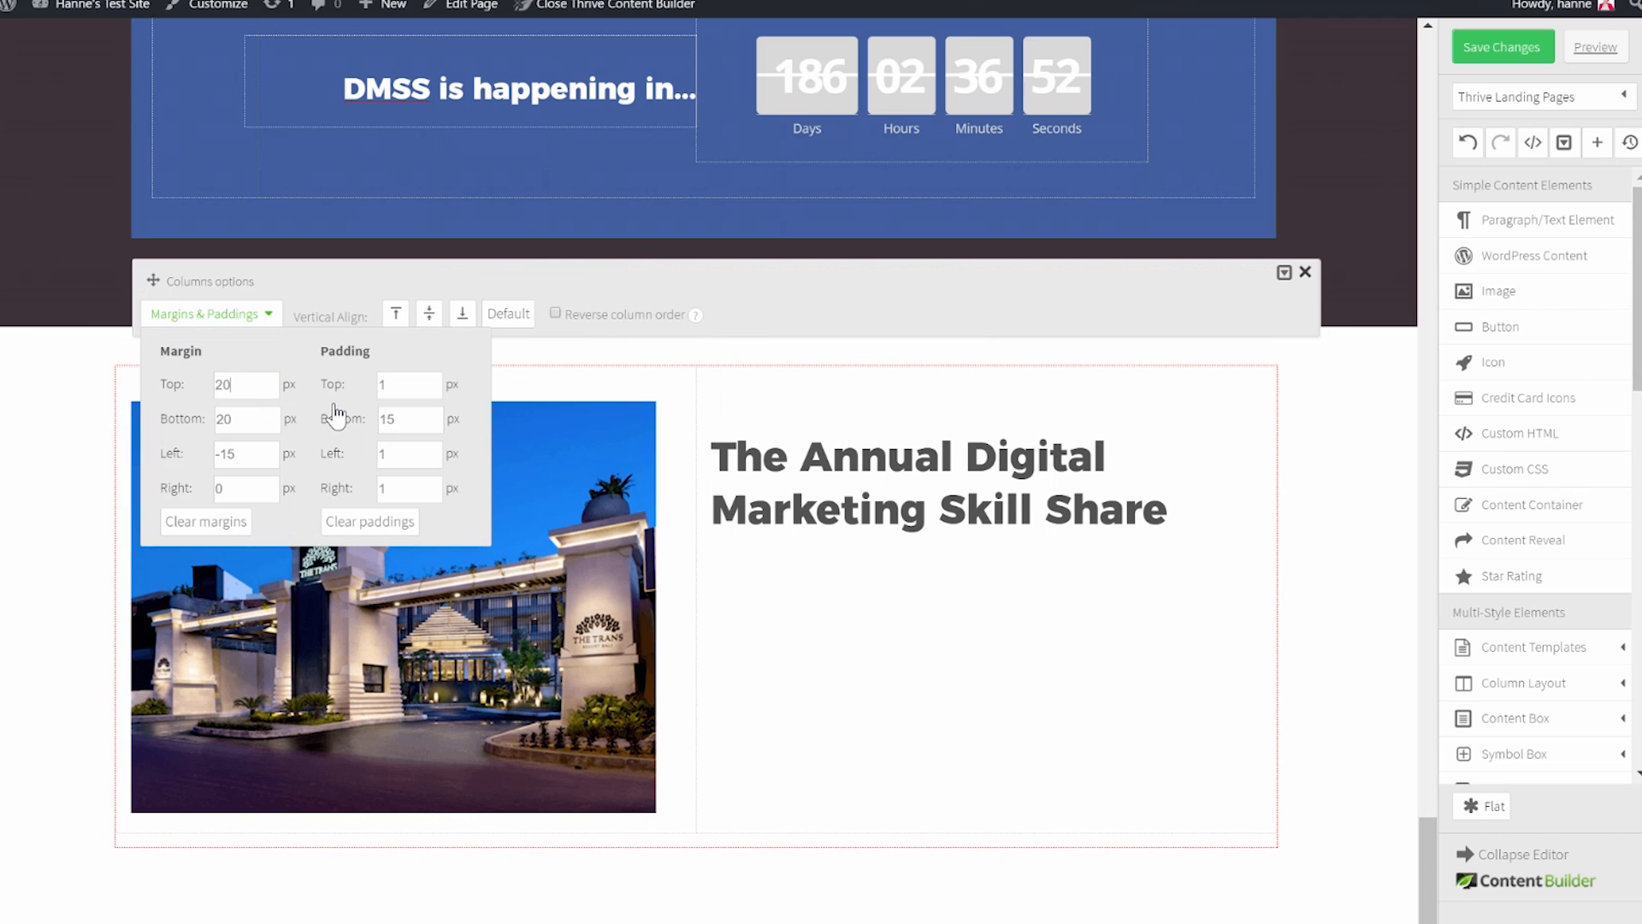
click(1321, 556)
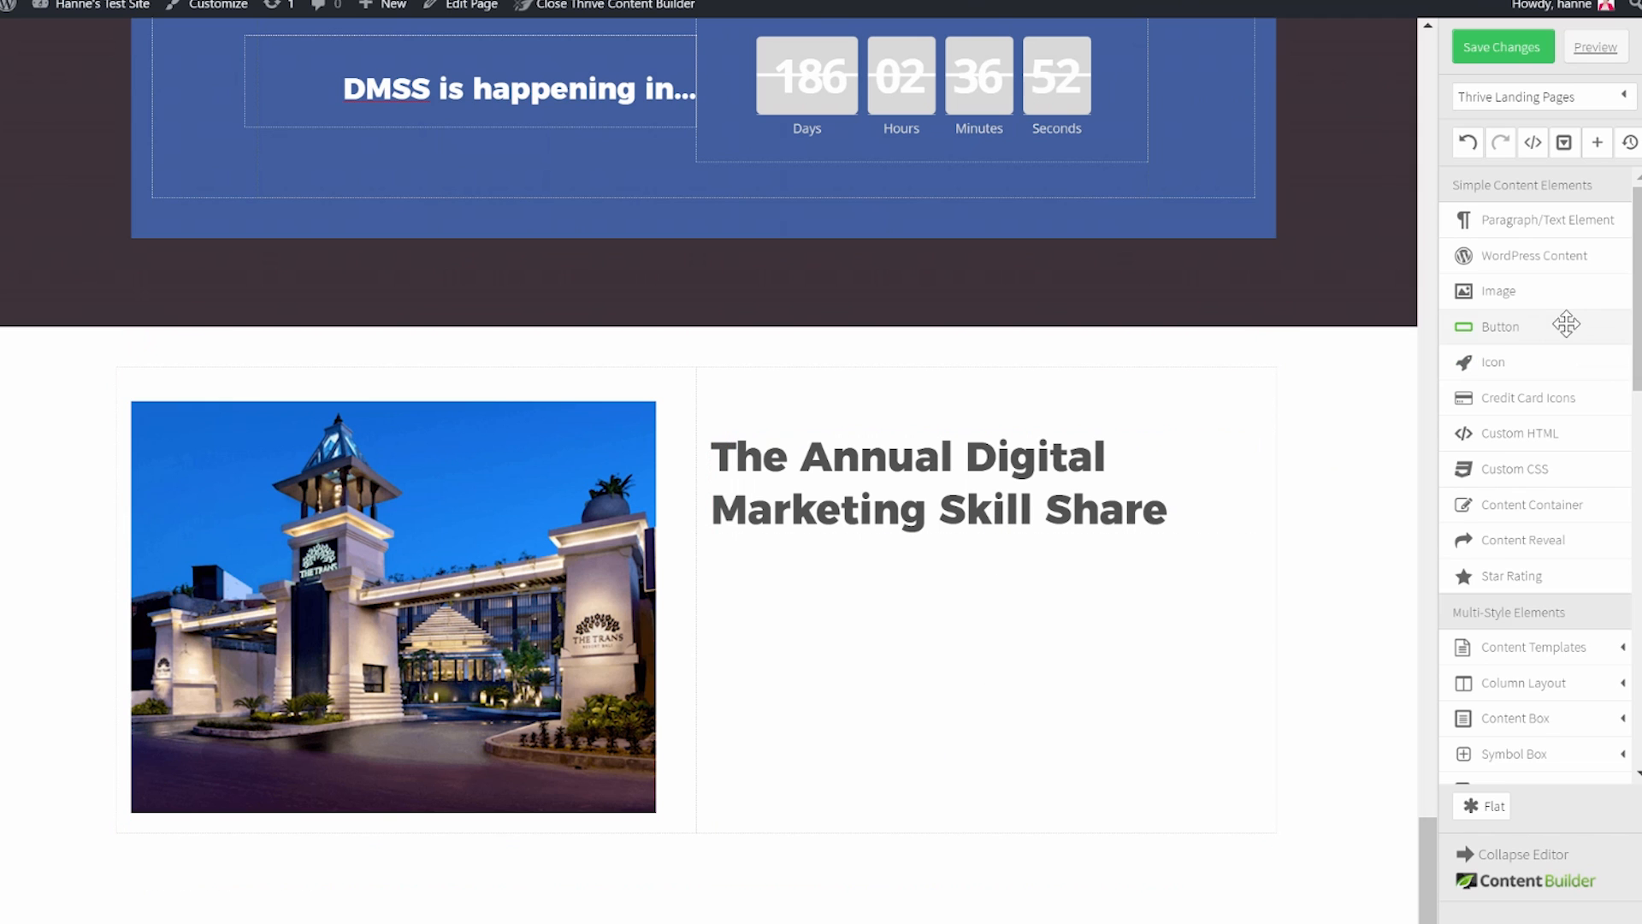
Add the text "The Trans Resort Bali" under the heading at font size 22 px with a bottom margin of 10 px.
drag(1527, 219, 930, 545)
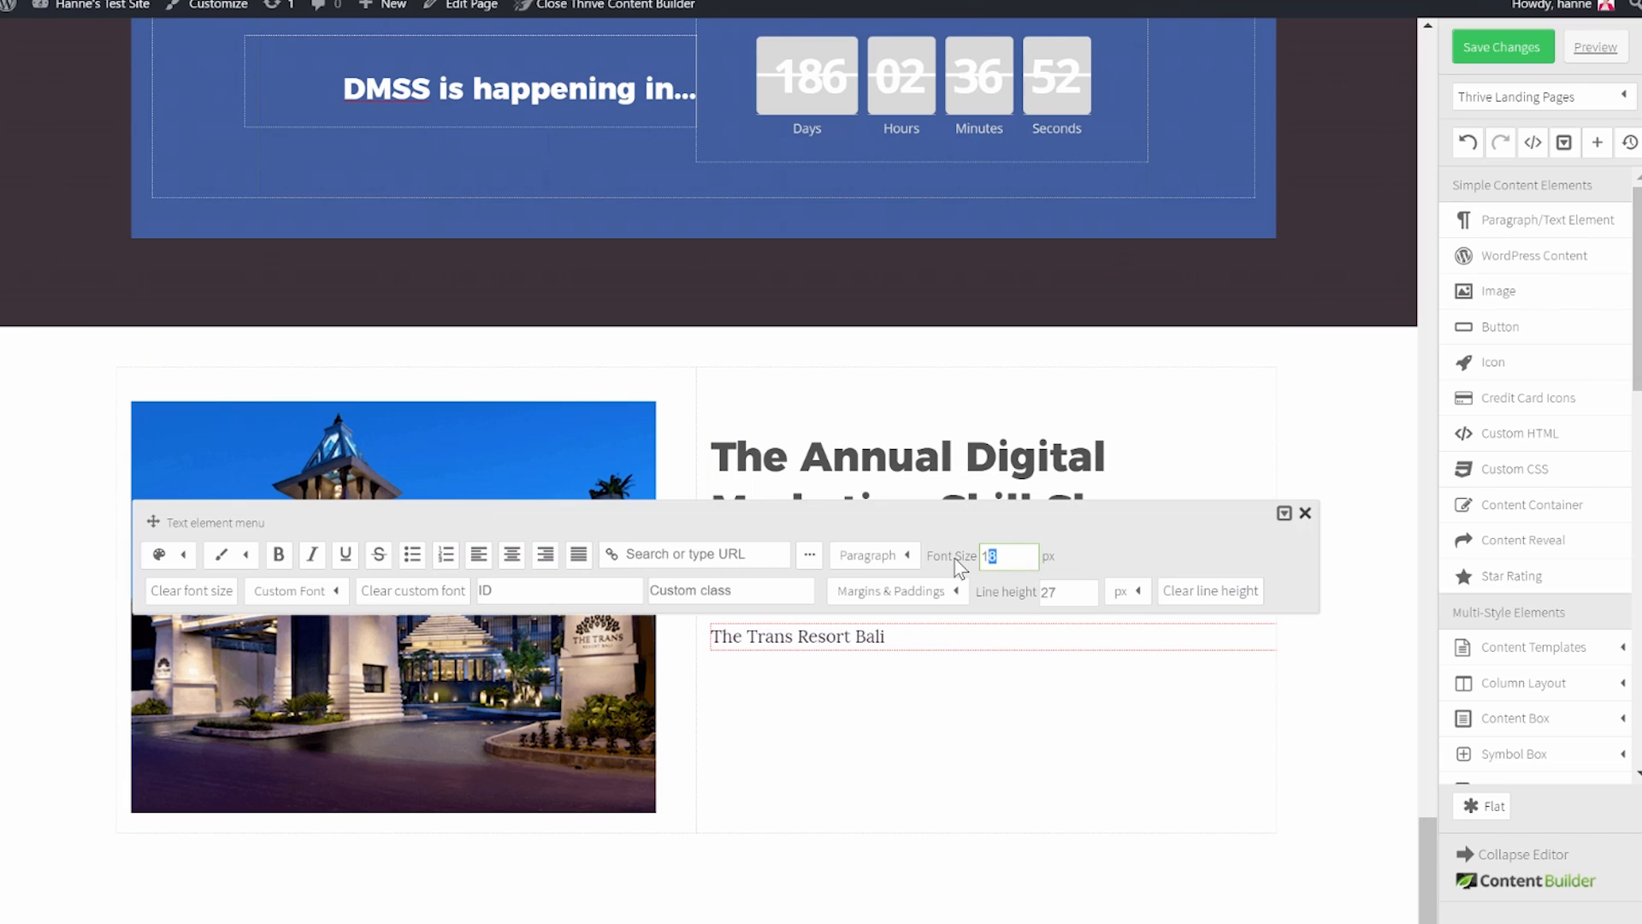
double_click(990, 556)
text(22)
key(Return)
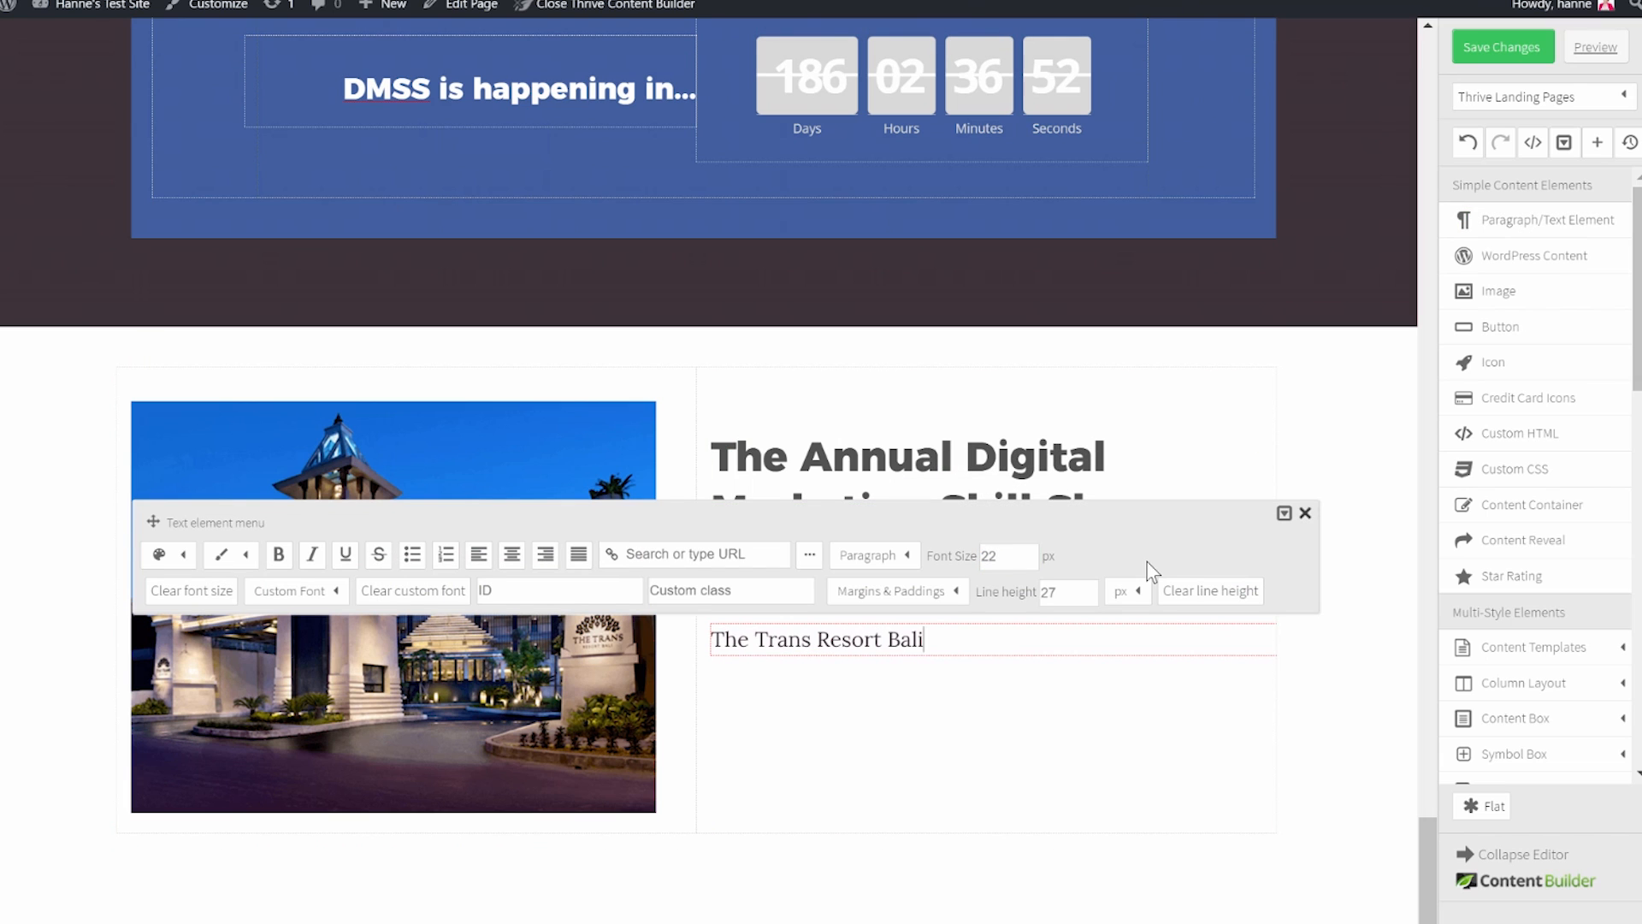
click(941, 604)
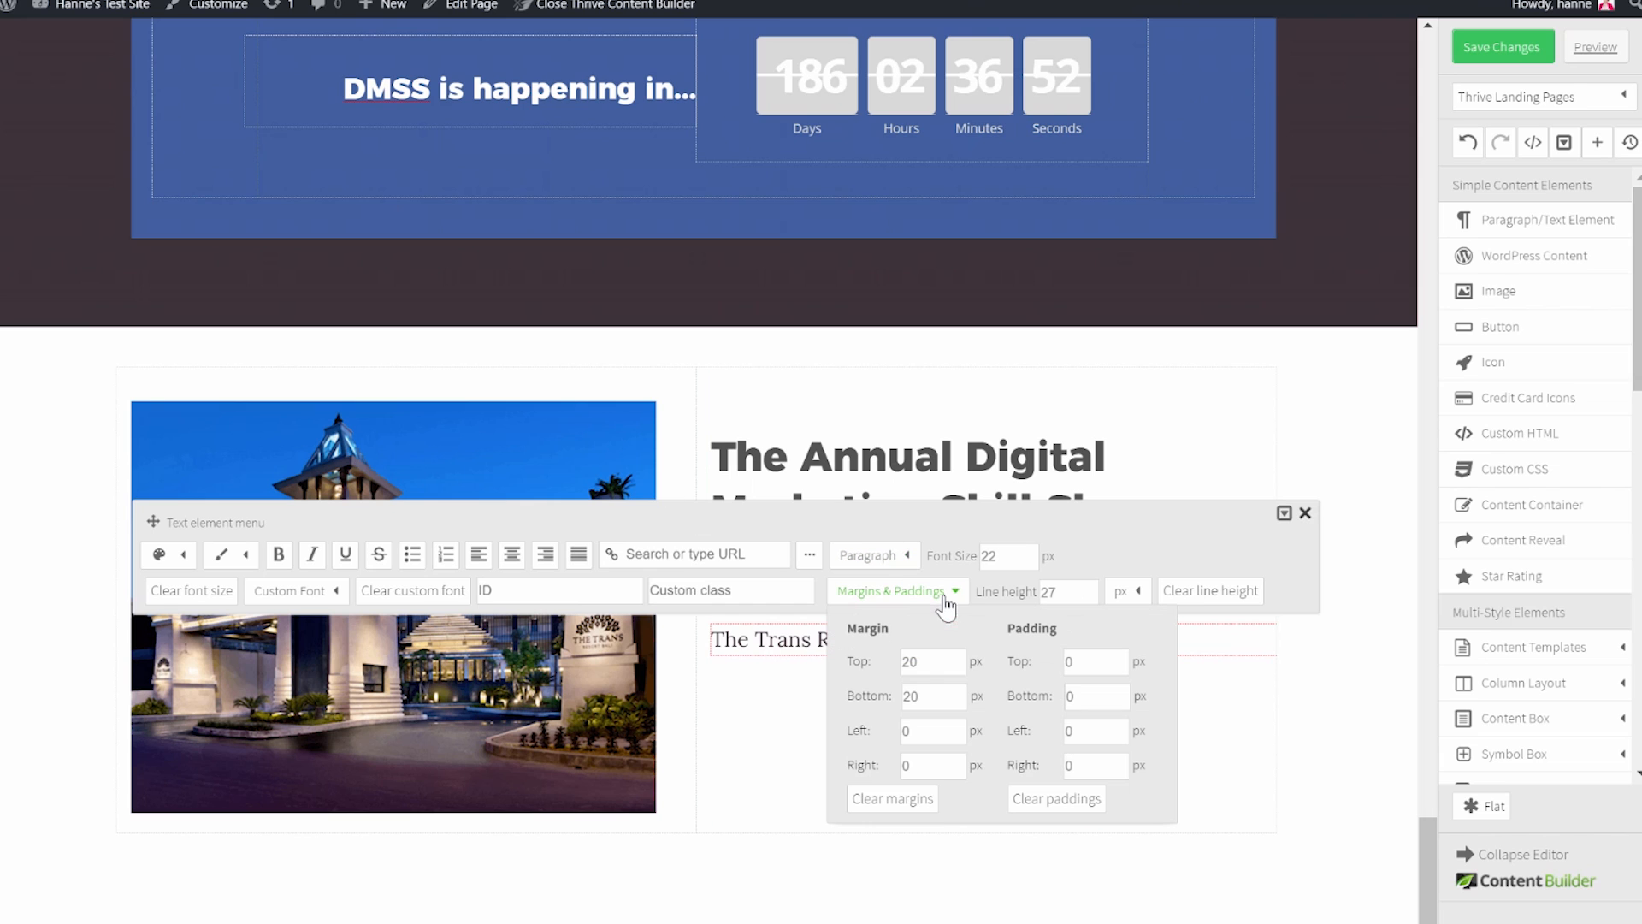
double_click(963, 697)
text(10)
click(1331, 718)
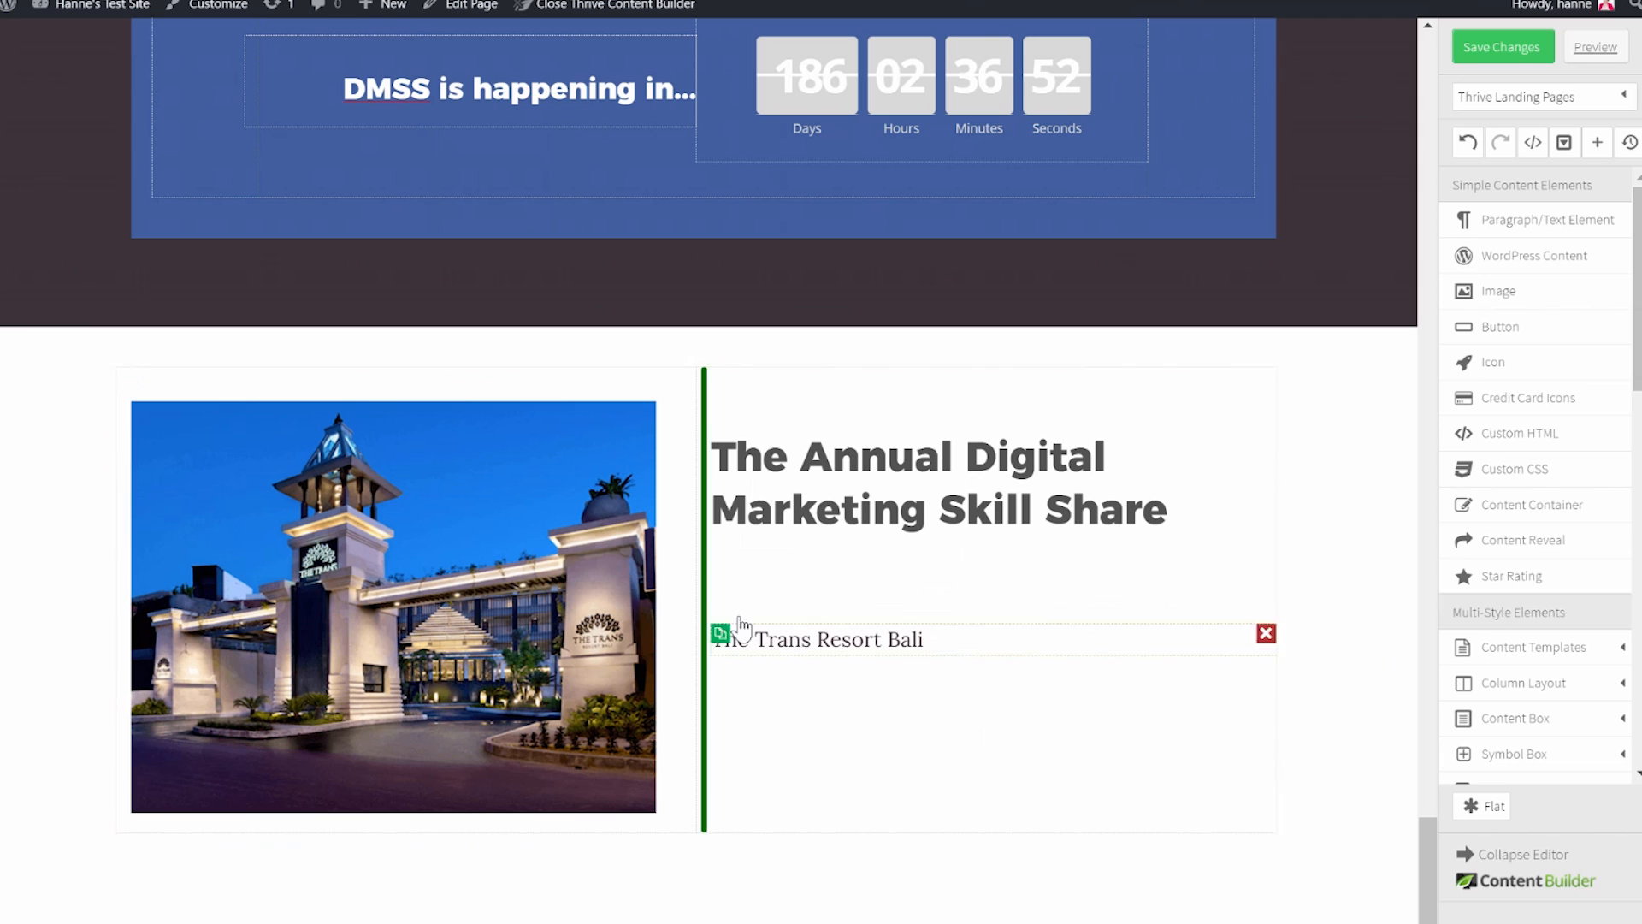
Duplicate the resort name line twice, replace the copies with the venue's street and locality lines, and make the resort name bold.
click(720, 635)
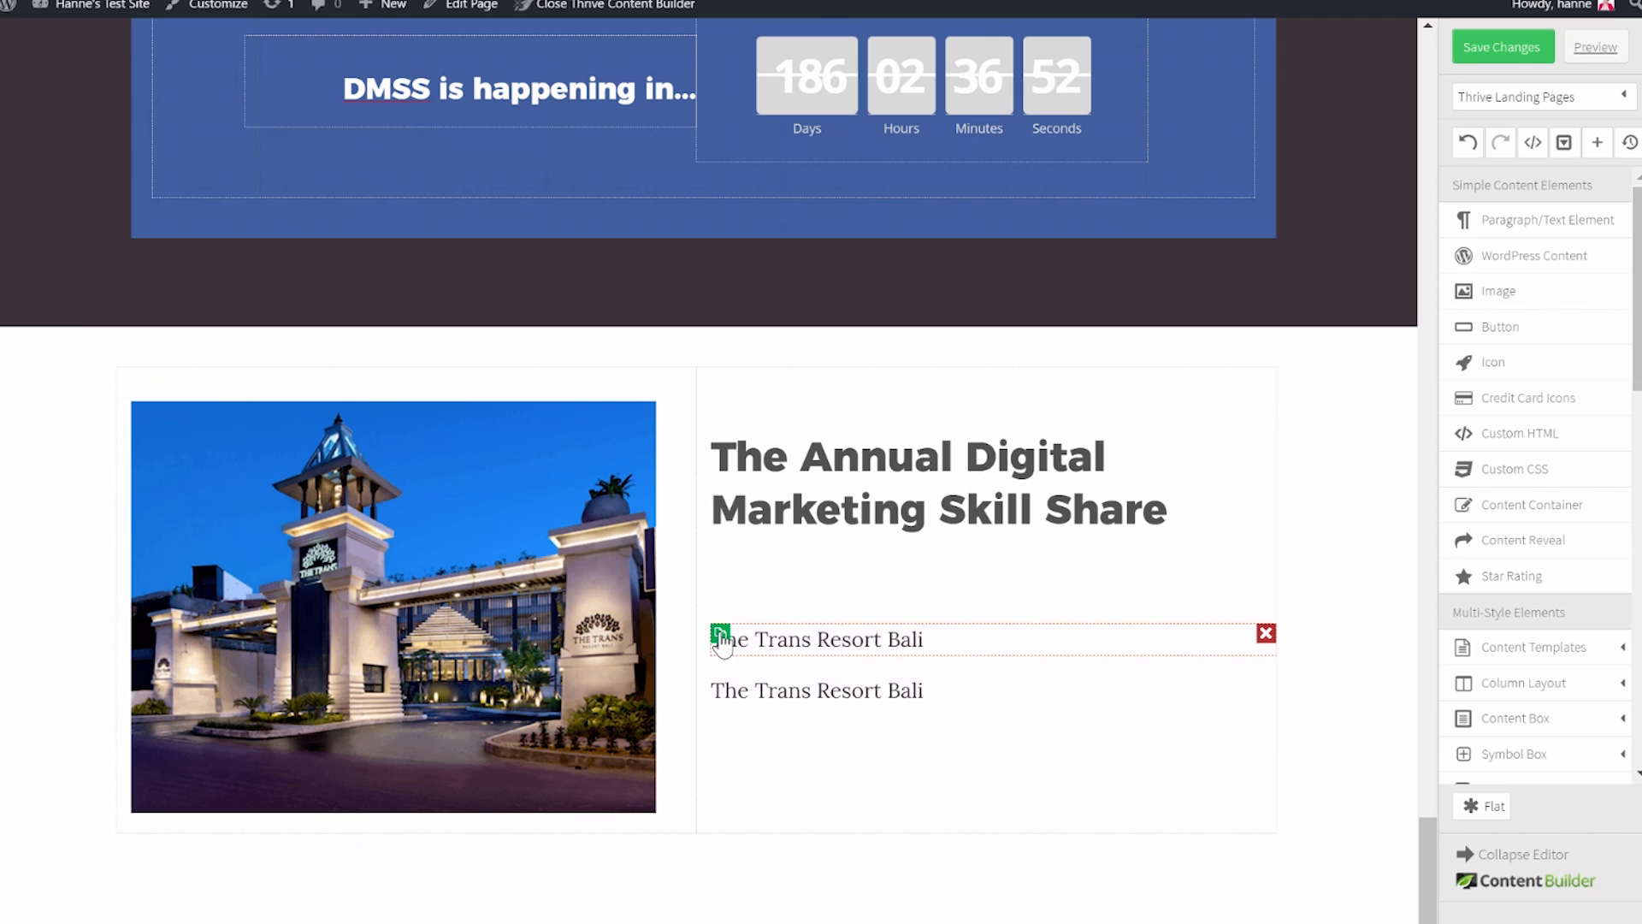
click(720, 635)
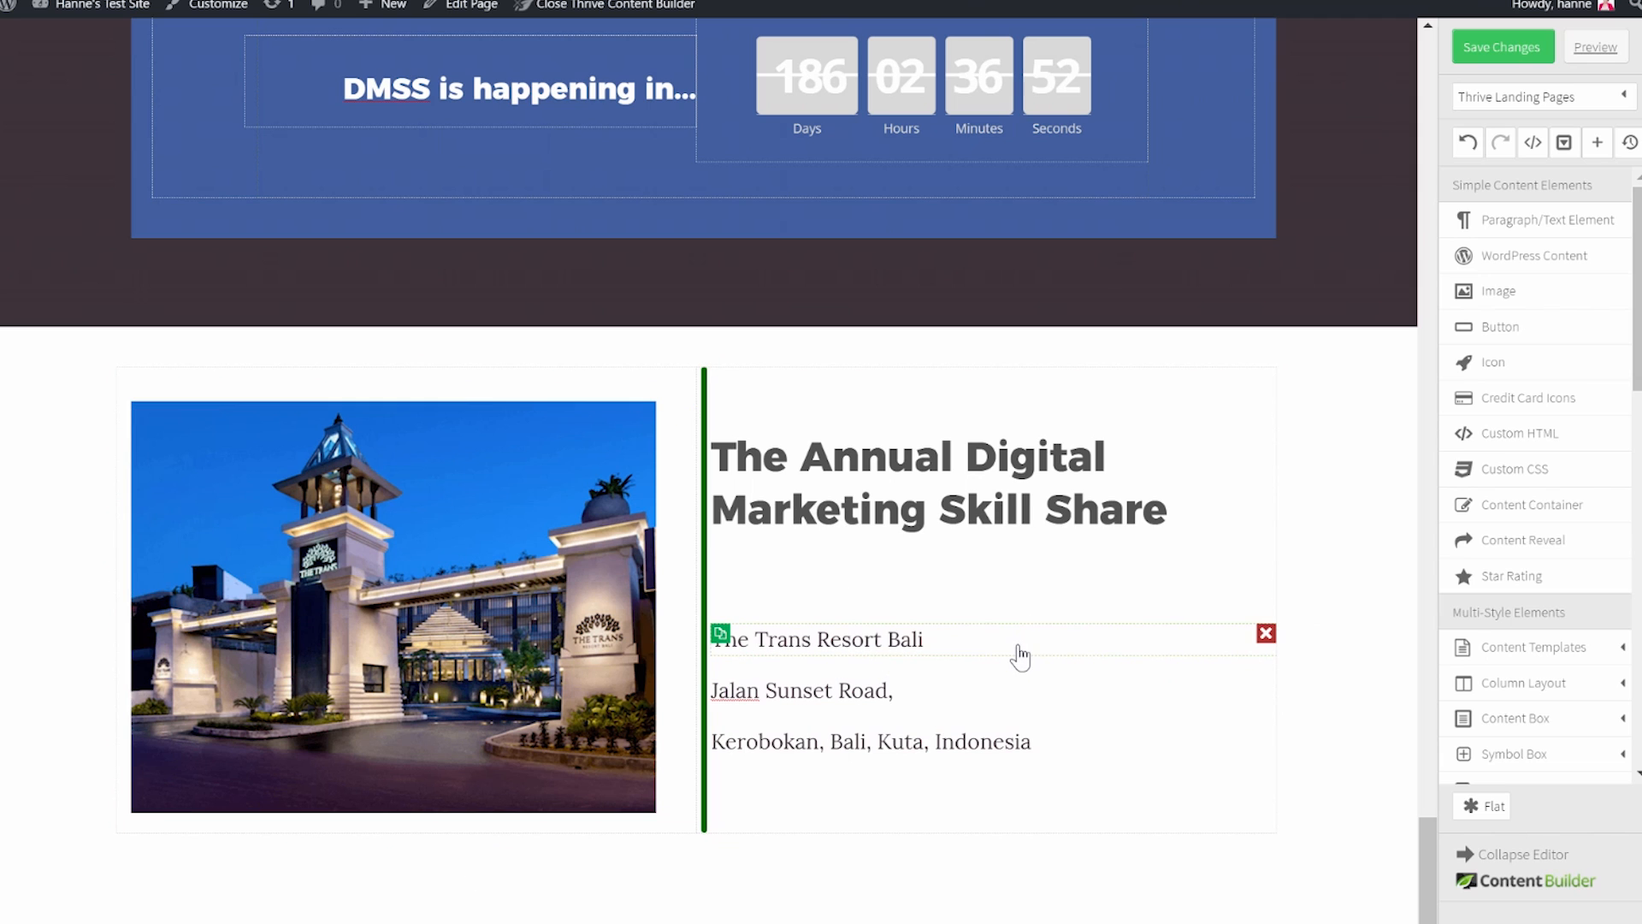
click(1018, 650)
drag(1018, 643, 712, 642)
click(278, 554)
click(1331, 759)
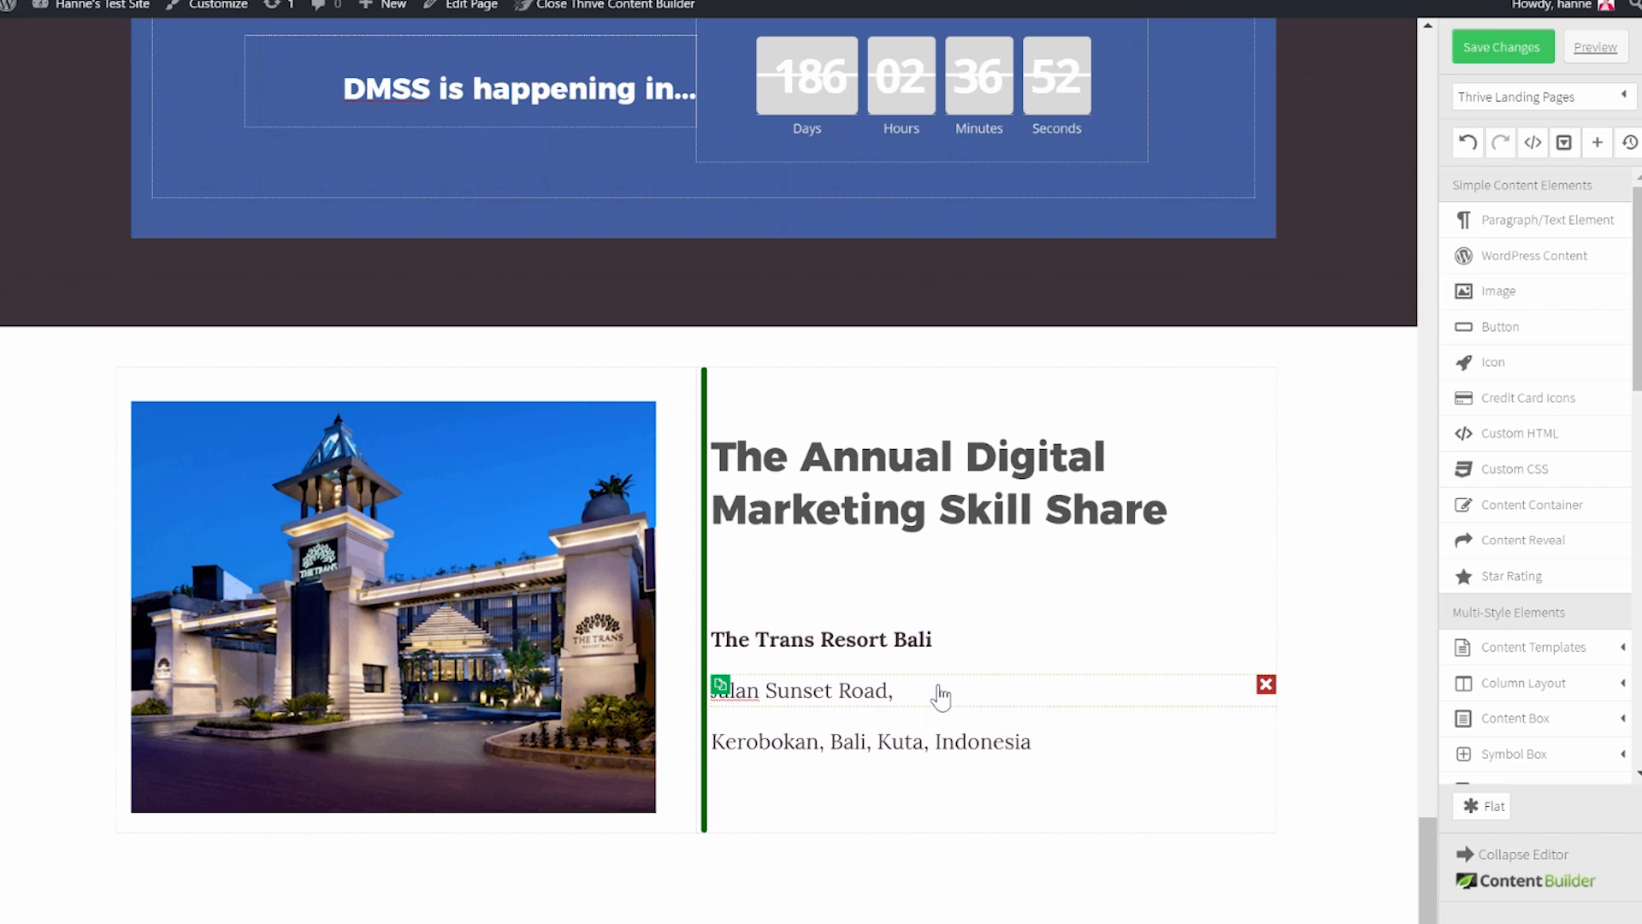
Set the top margin of both address lines under the resort name to 10 px.
click(931, 703)
click(951, 642)
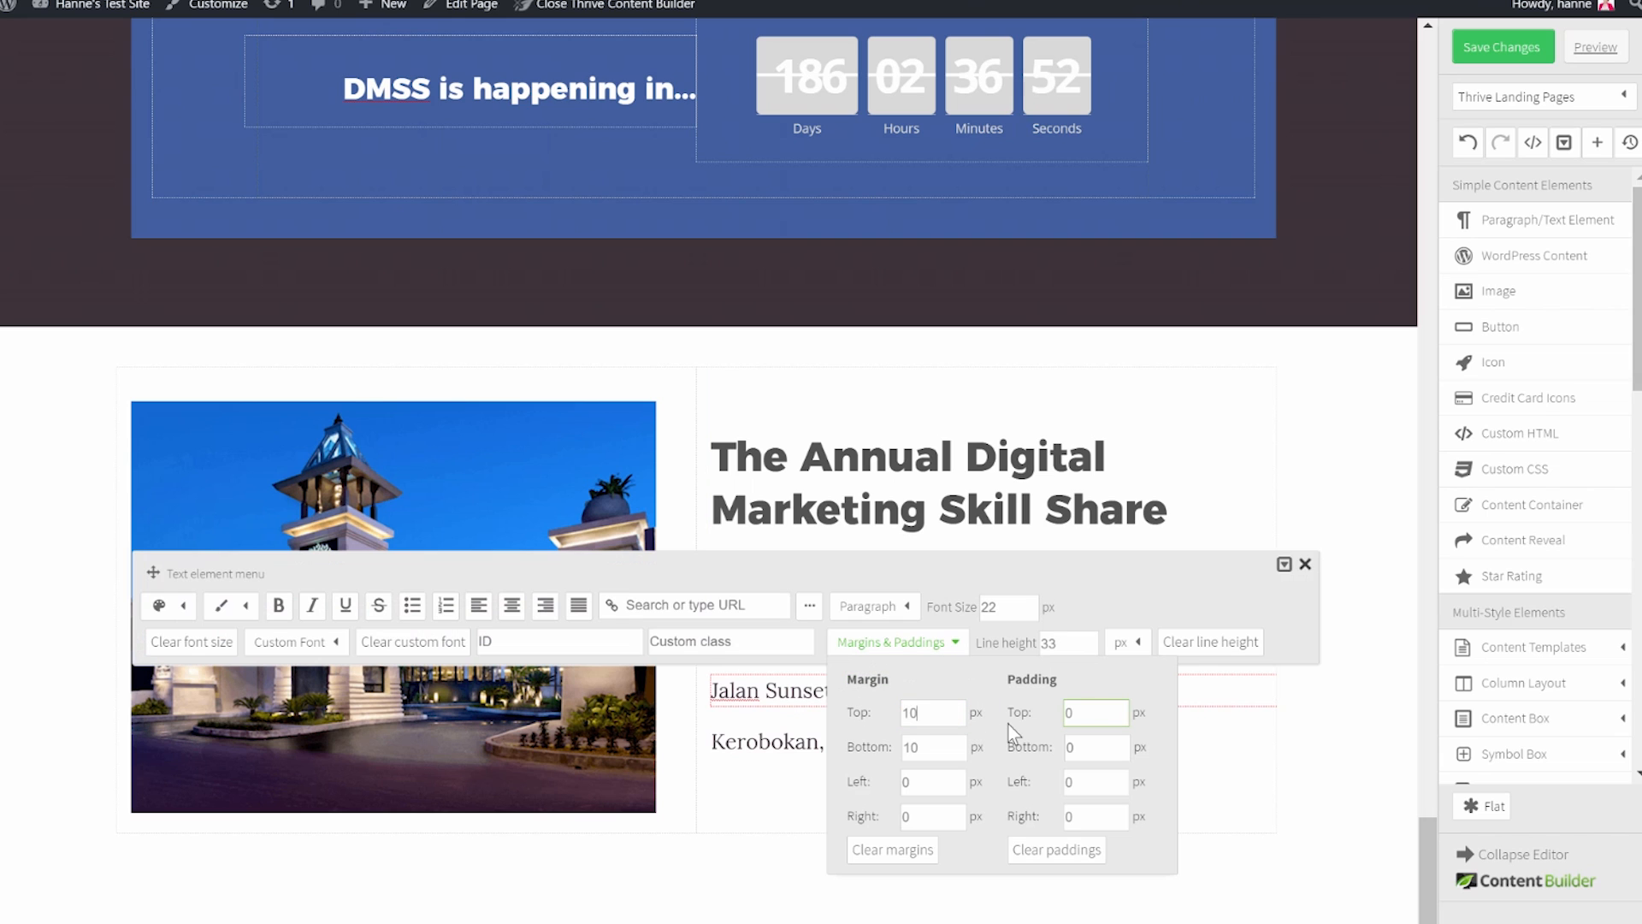
click(1009, 723)
click(789, 765)
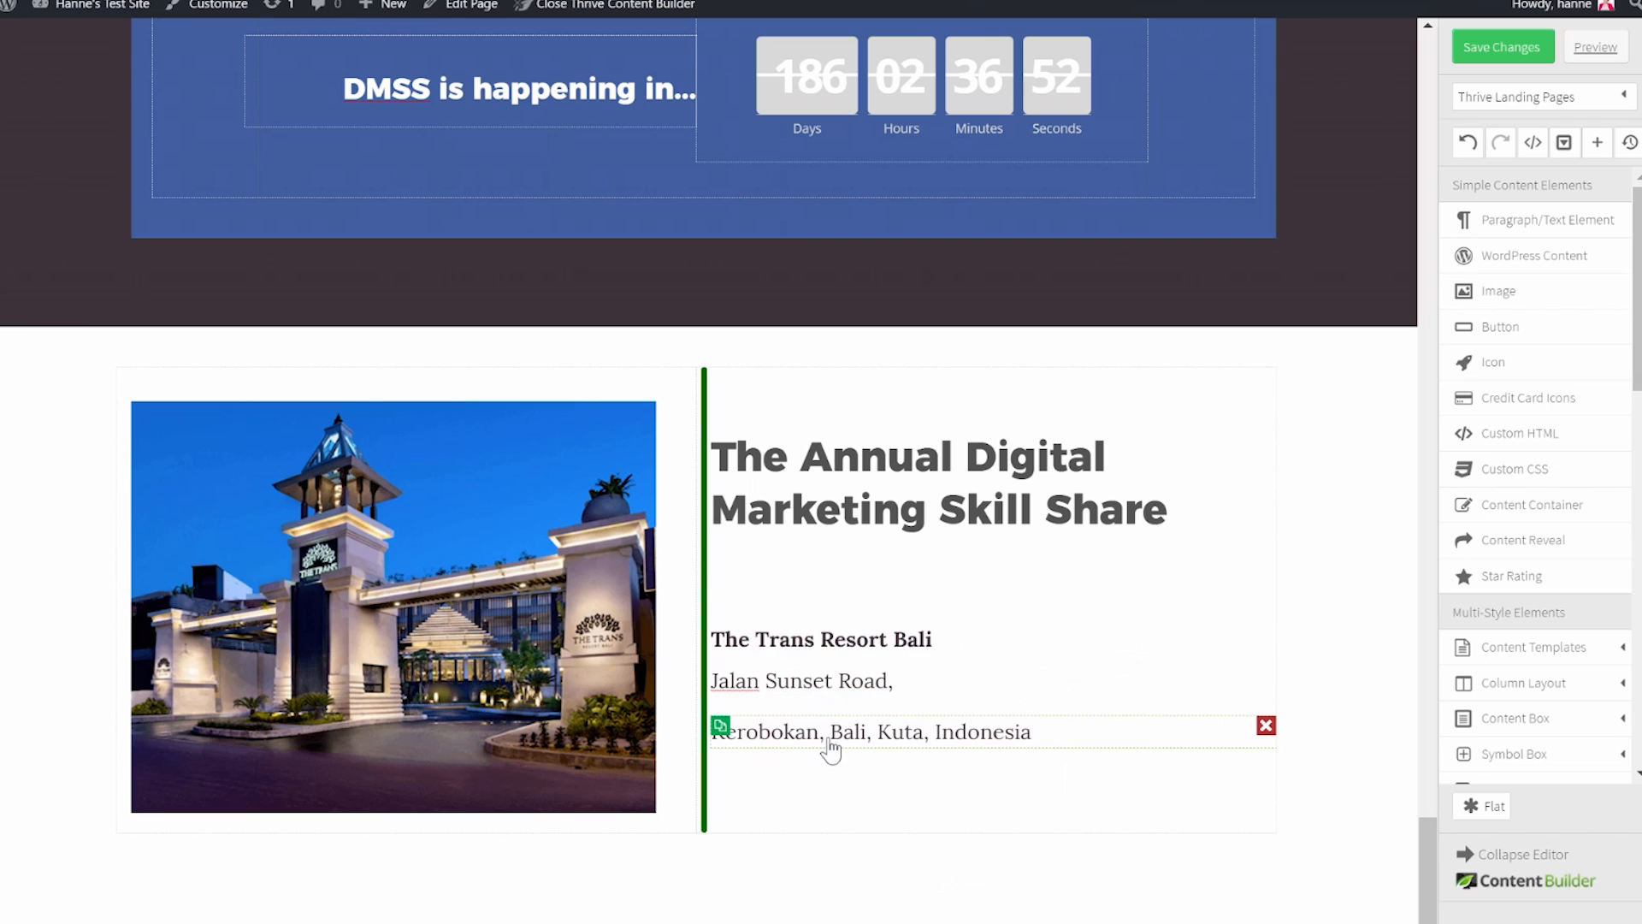
click(829, 750)
click(949, 683)
double_click(933, 760)
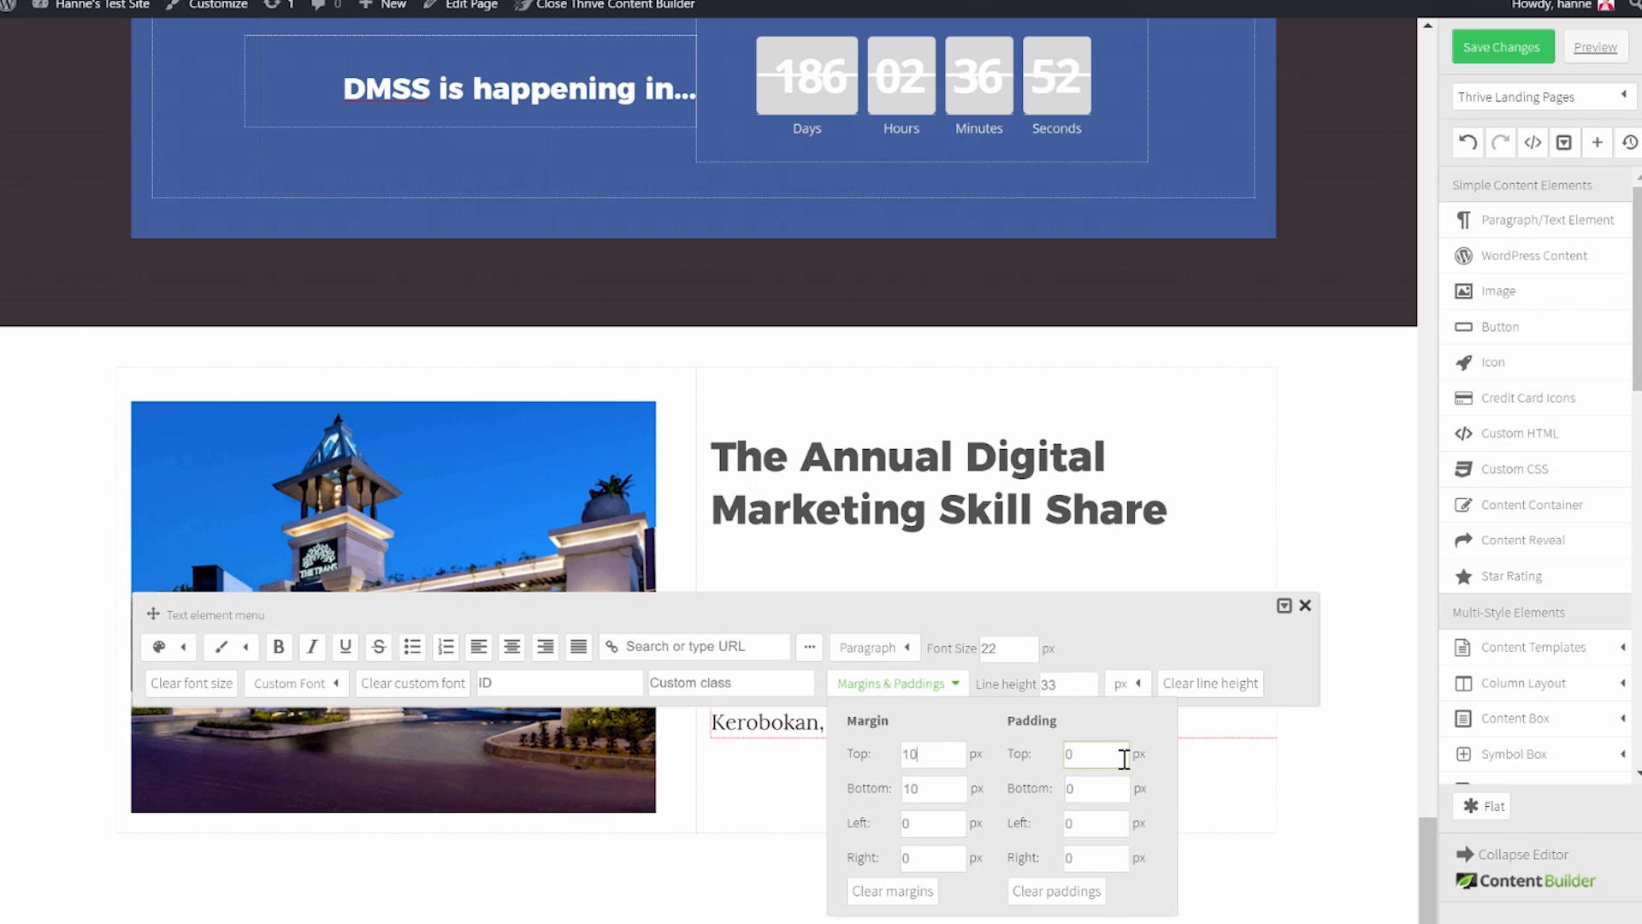
click(1337, 794)
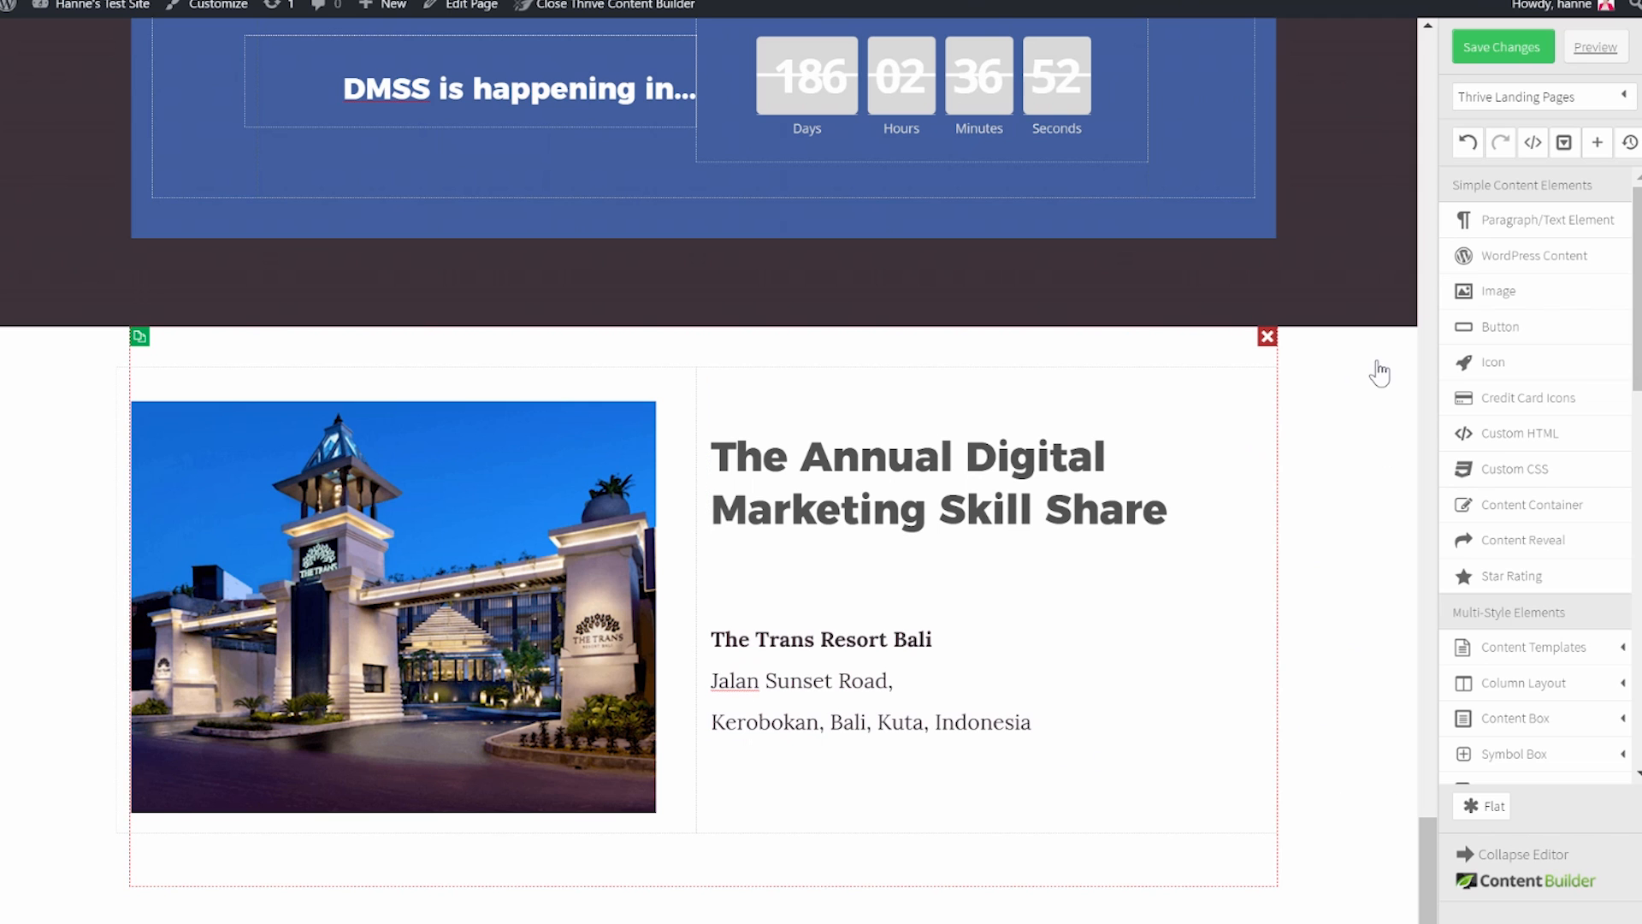
Add a page section below the venue section and open its placeholder text for editing.
scroll(1373, 420, down, 1)
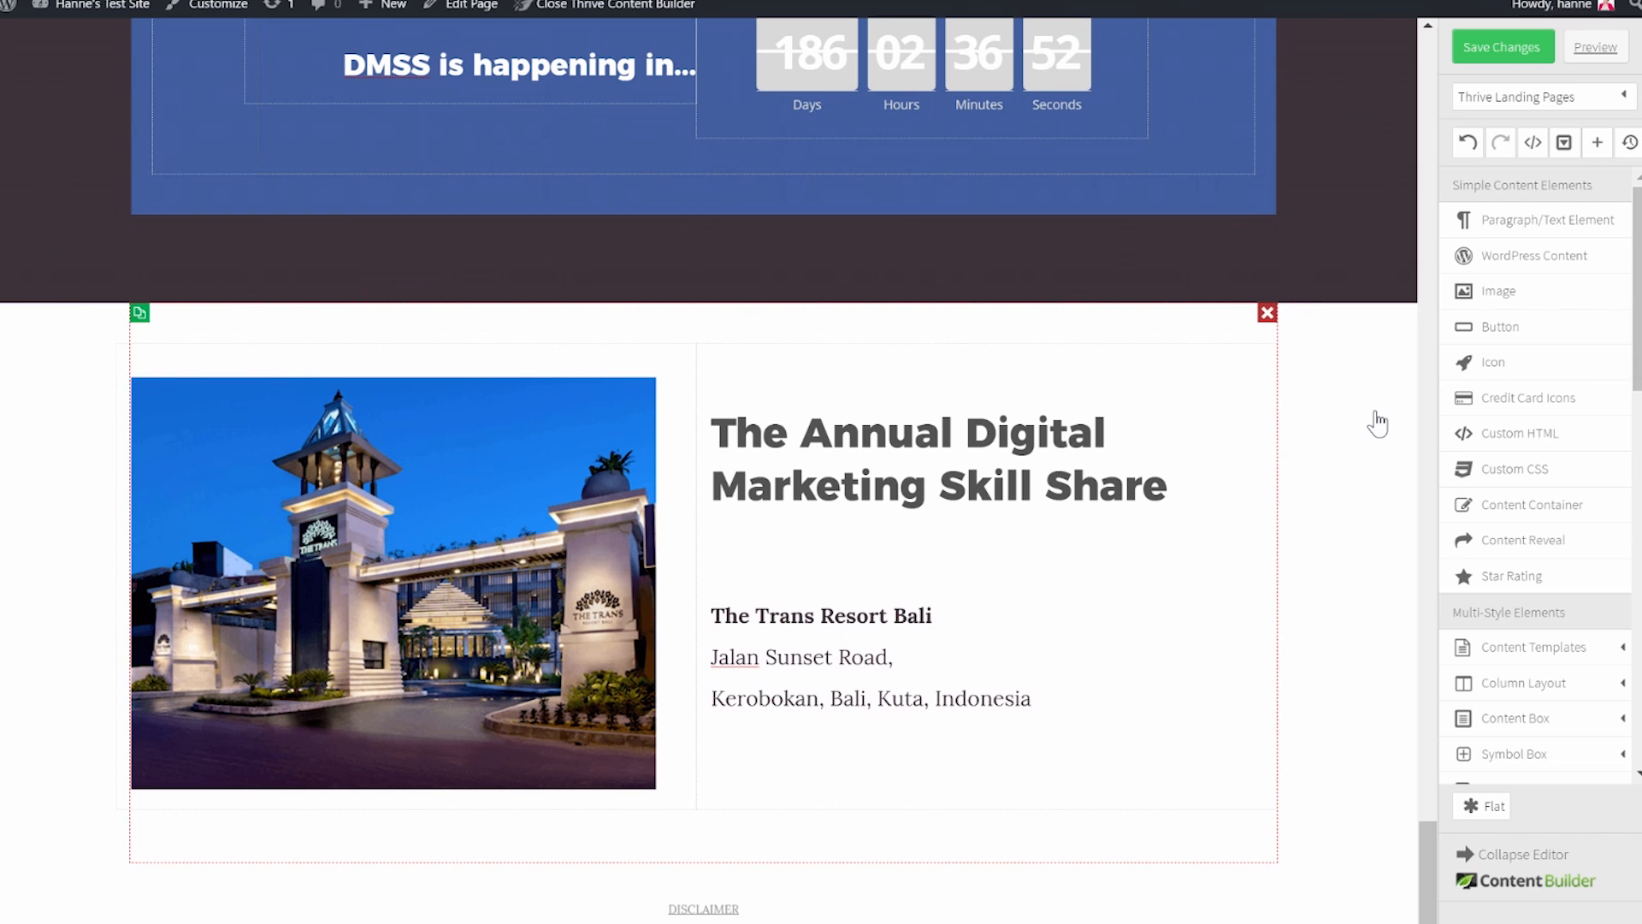
scroll(1546, 656, down, 6)
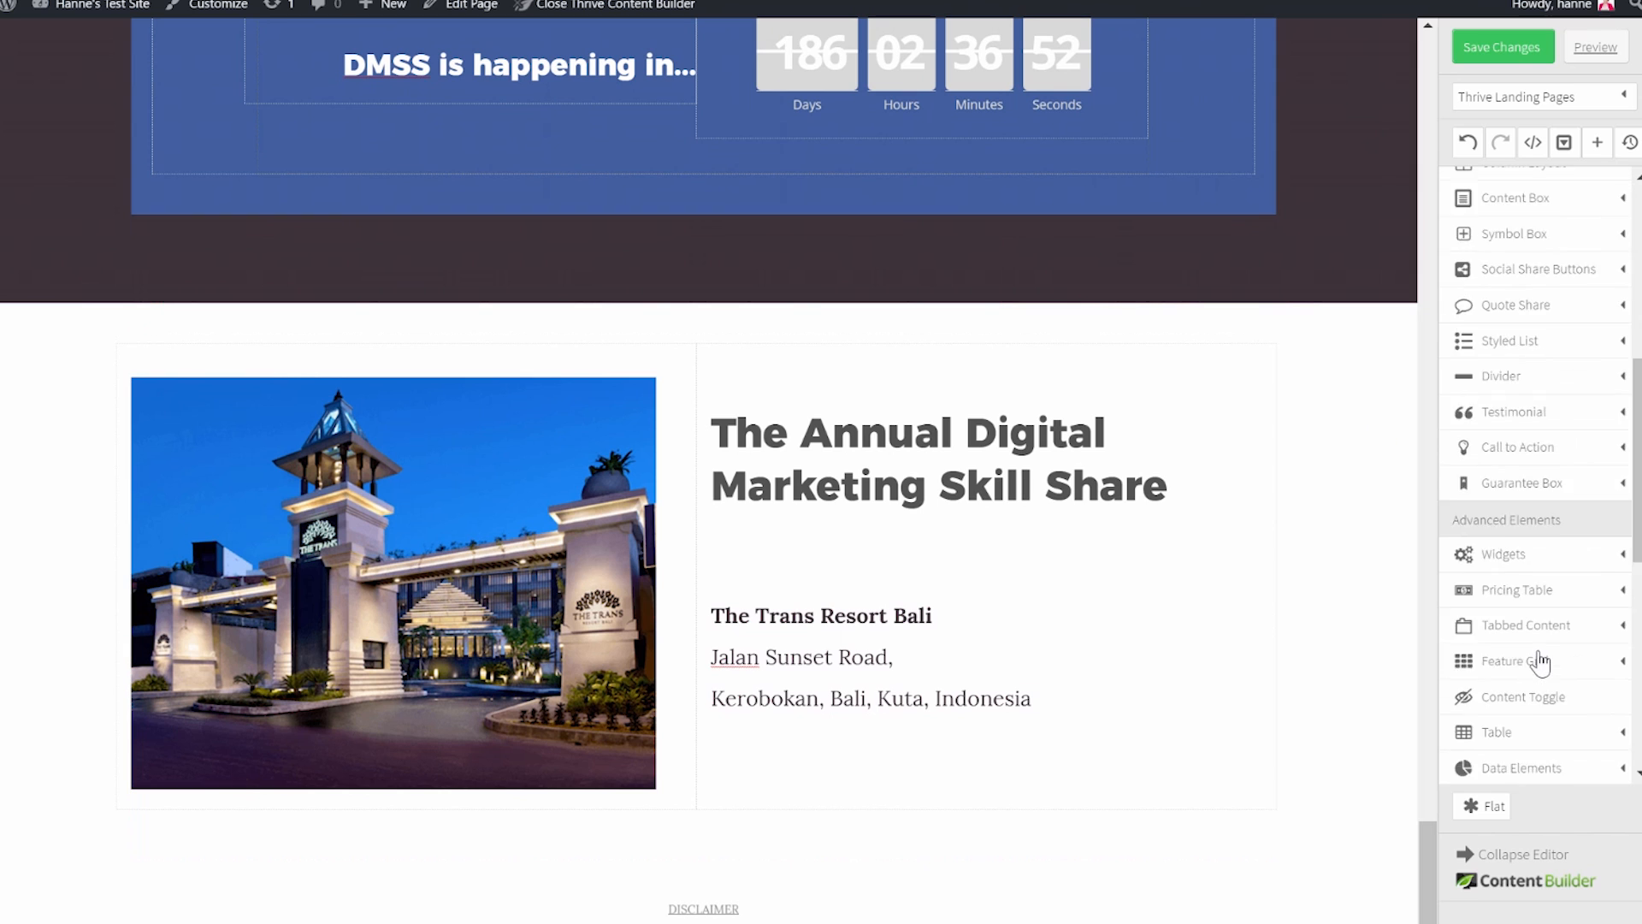
drag(1567, 672, 454, 880)
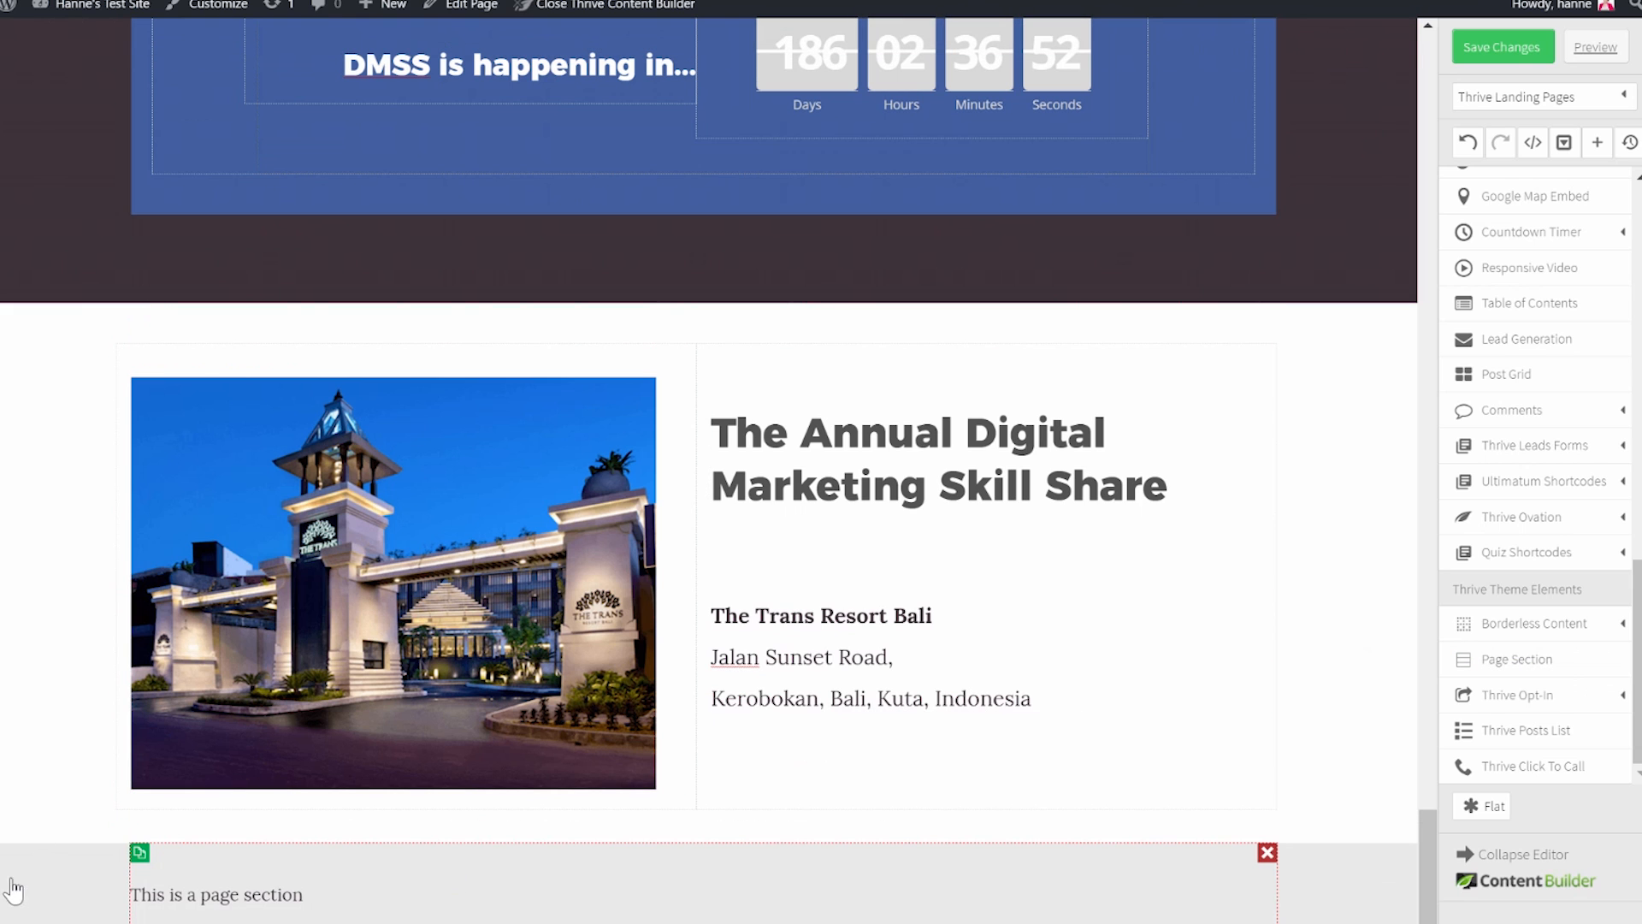
scroll(128, 847, down, 1)
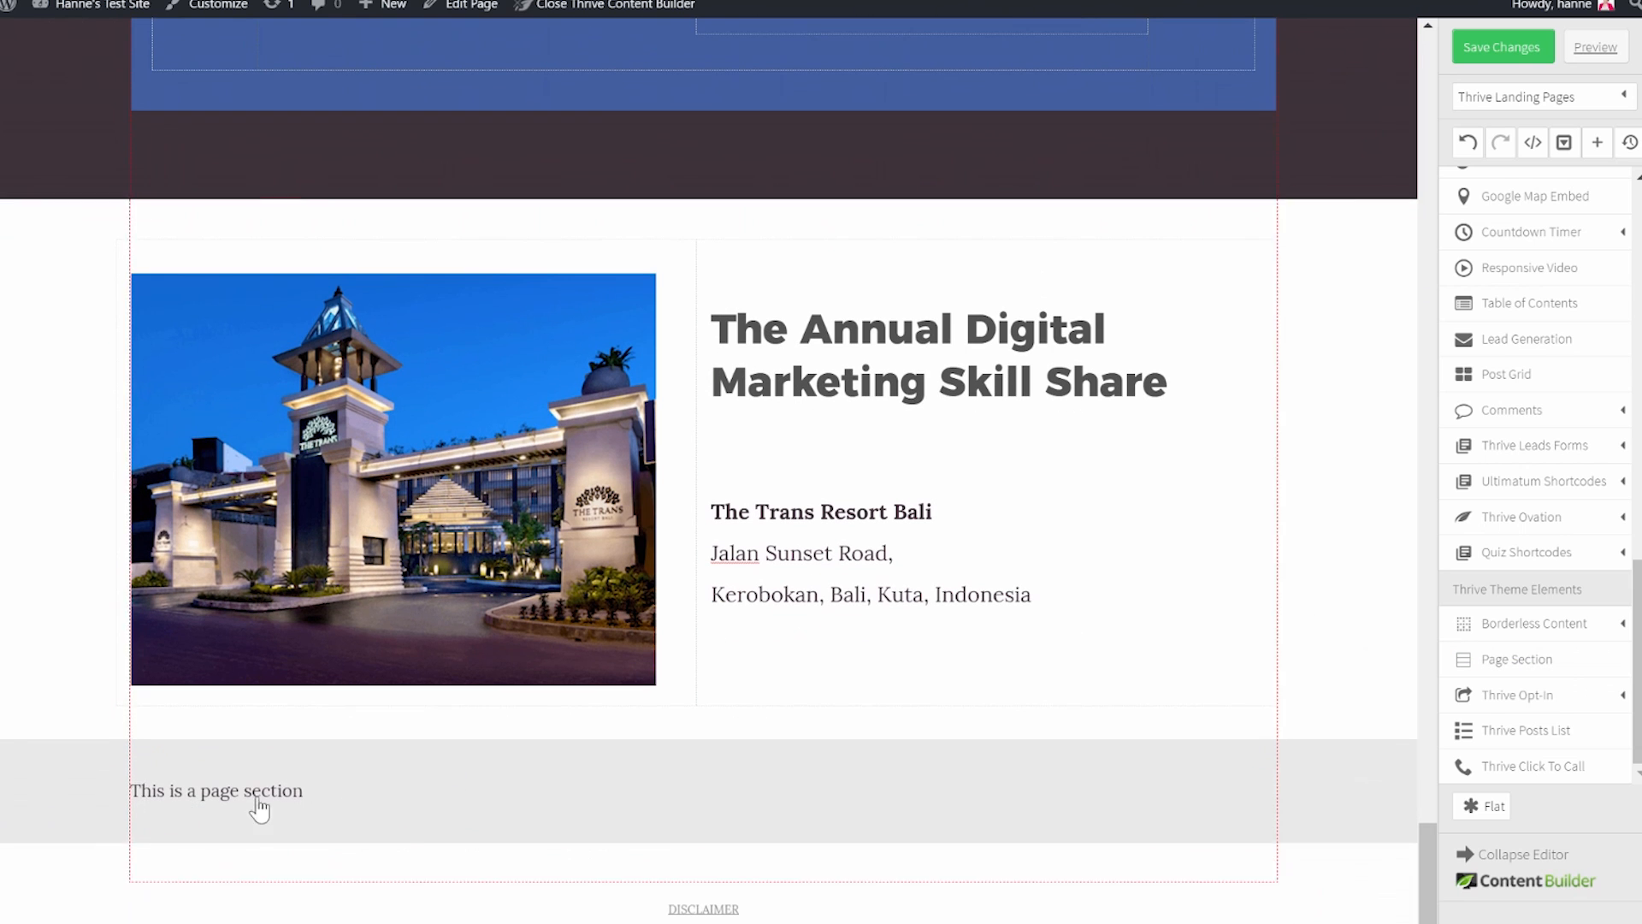
click(420, 799)
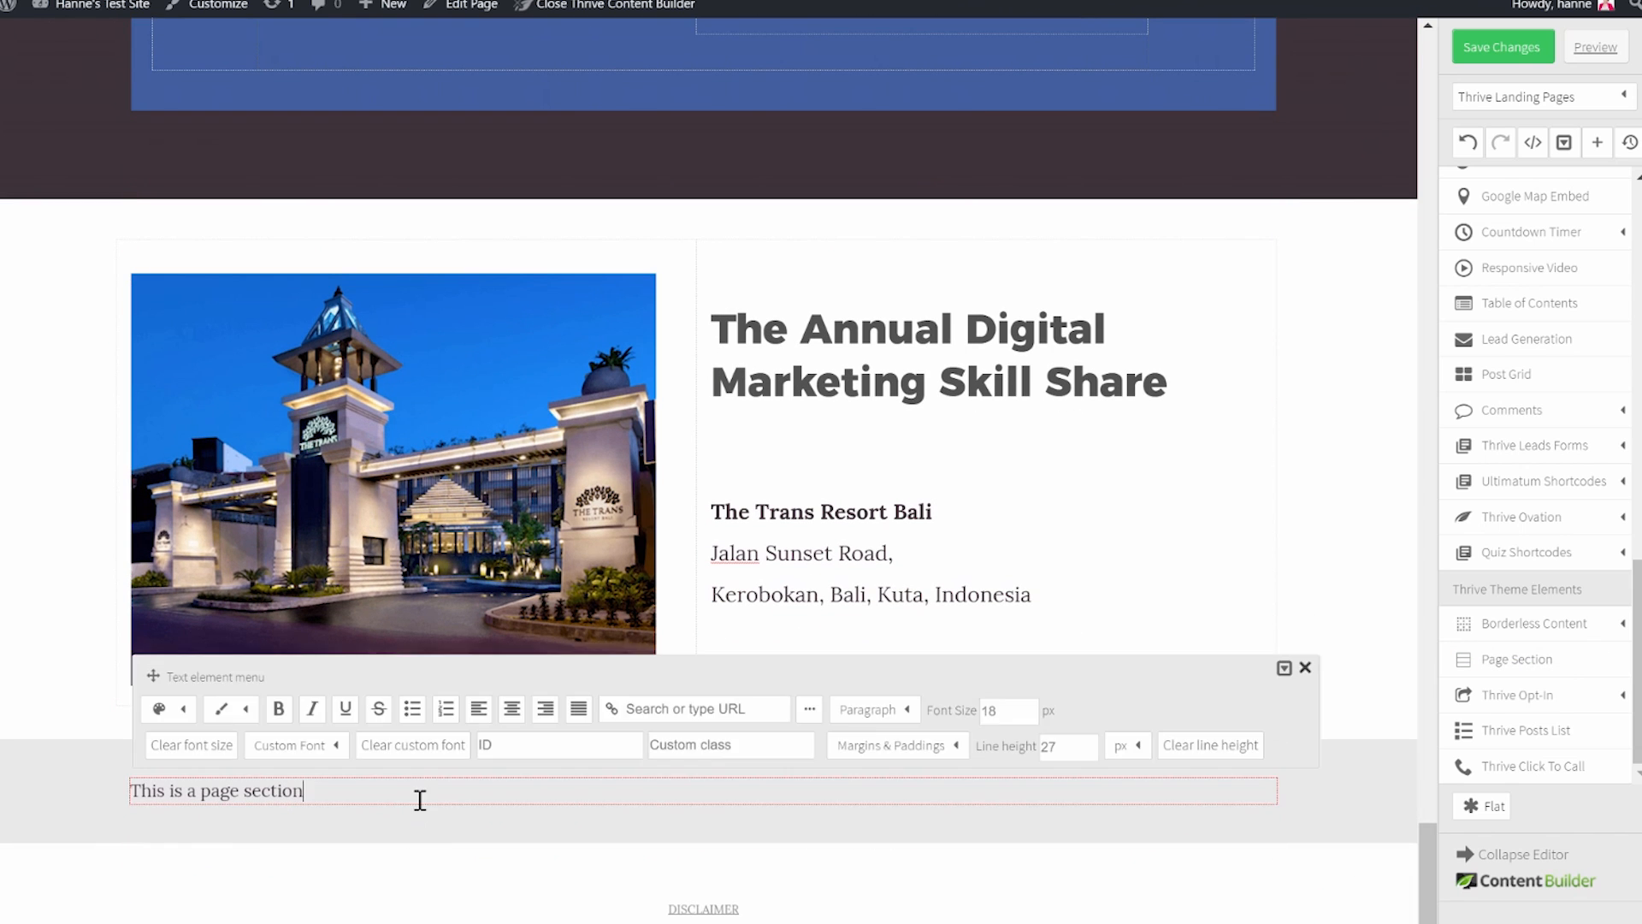
Format the new section's placeholder text as Heading 3 with white #ffffff text colour.
click(881, 714)
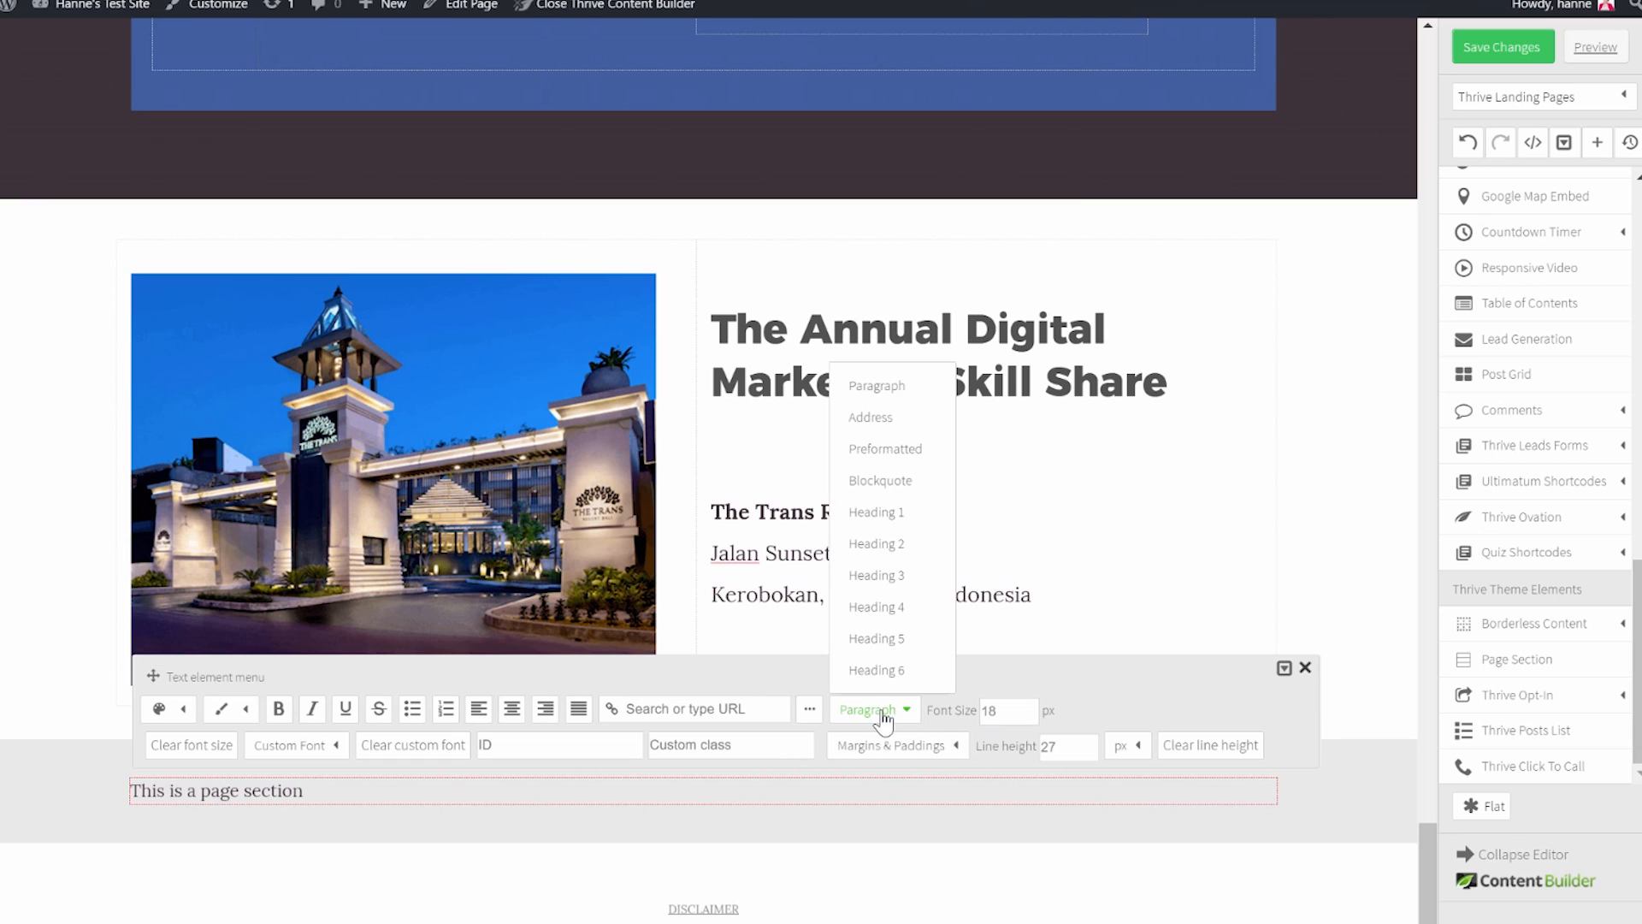
click(894, 575)
click(175, 709)
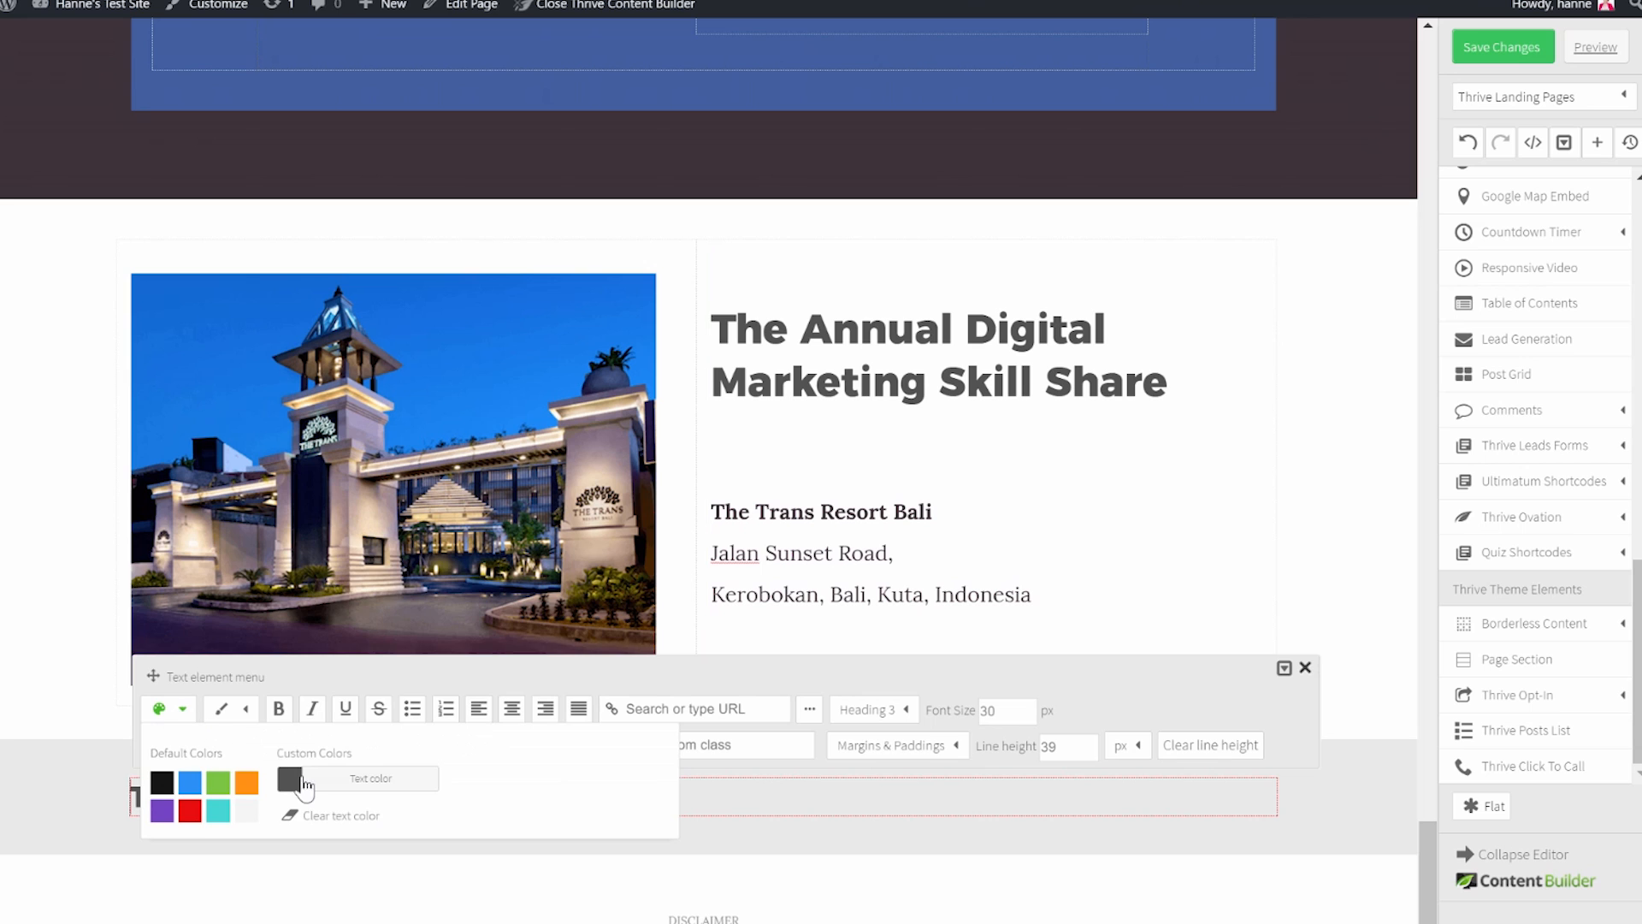
click(392, 779)
click(599, 609)
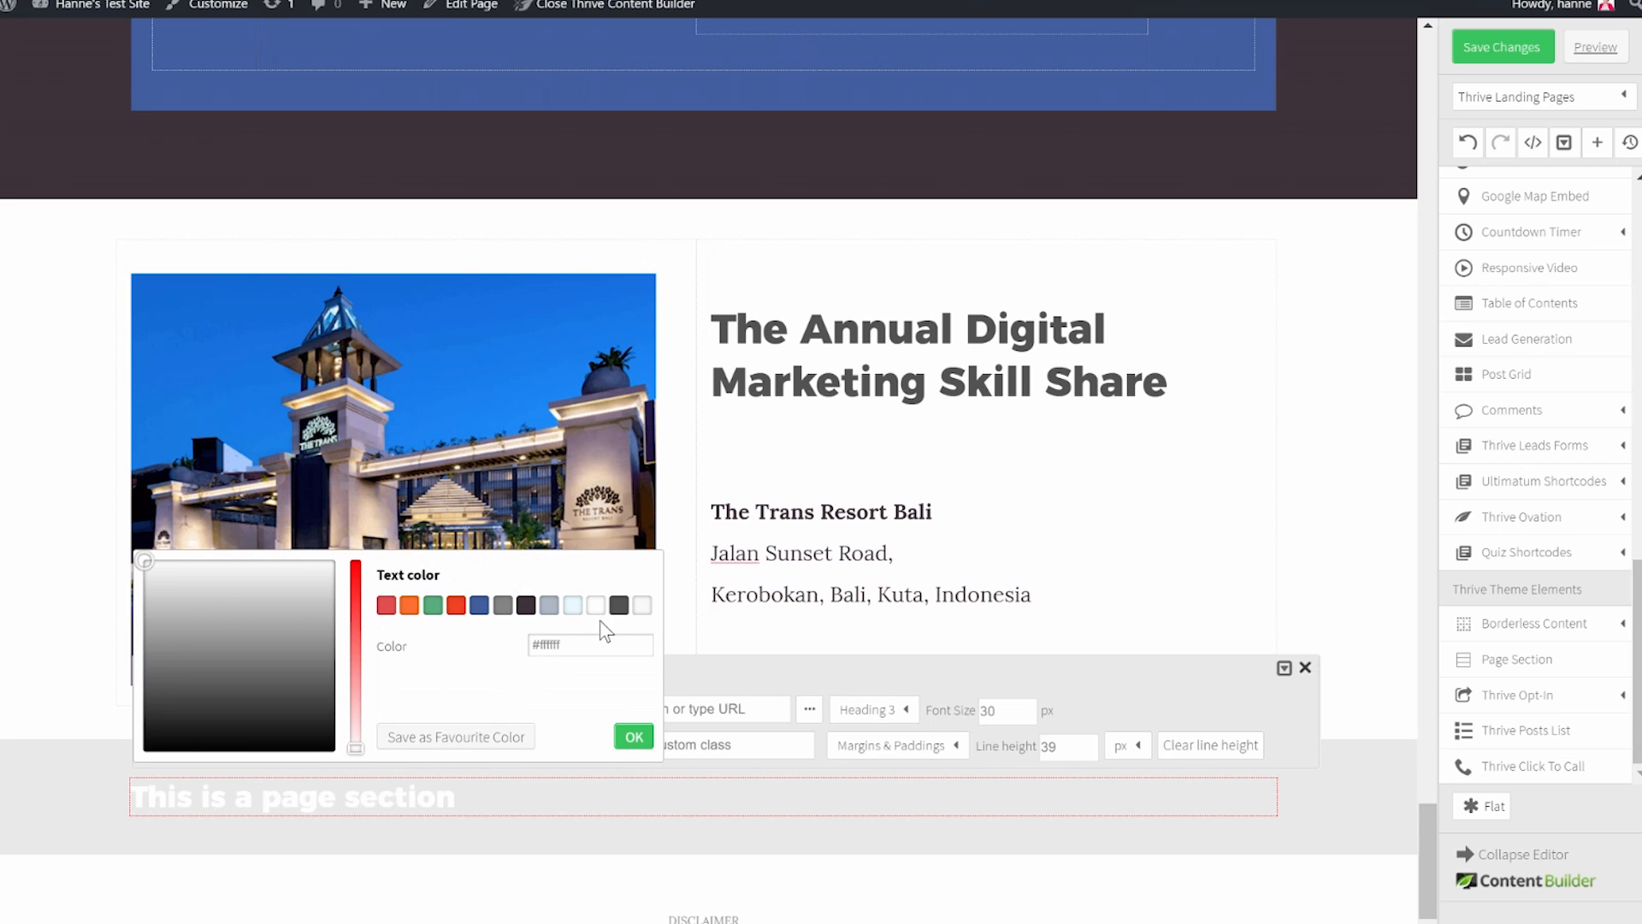
click(634, 736)
click(169, 887)
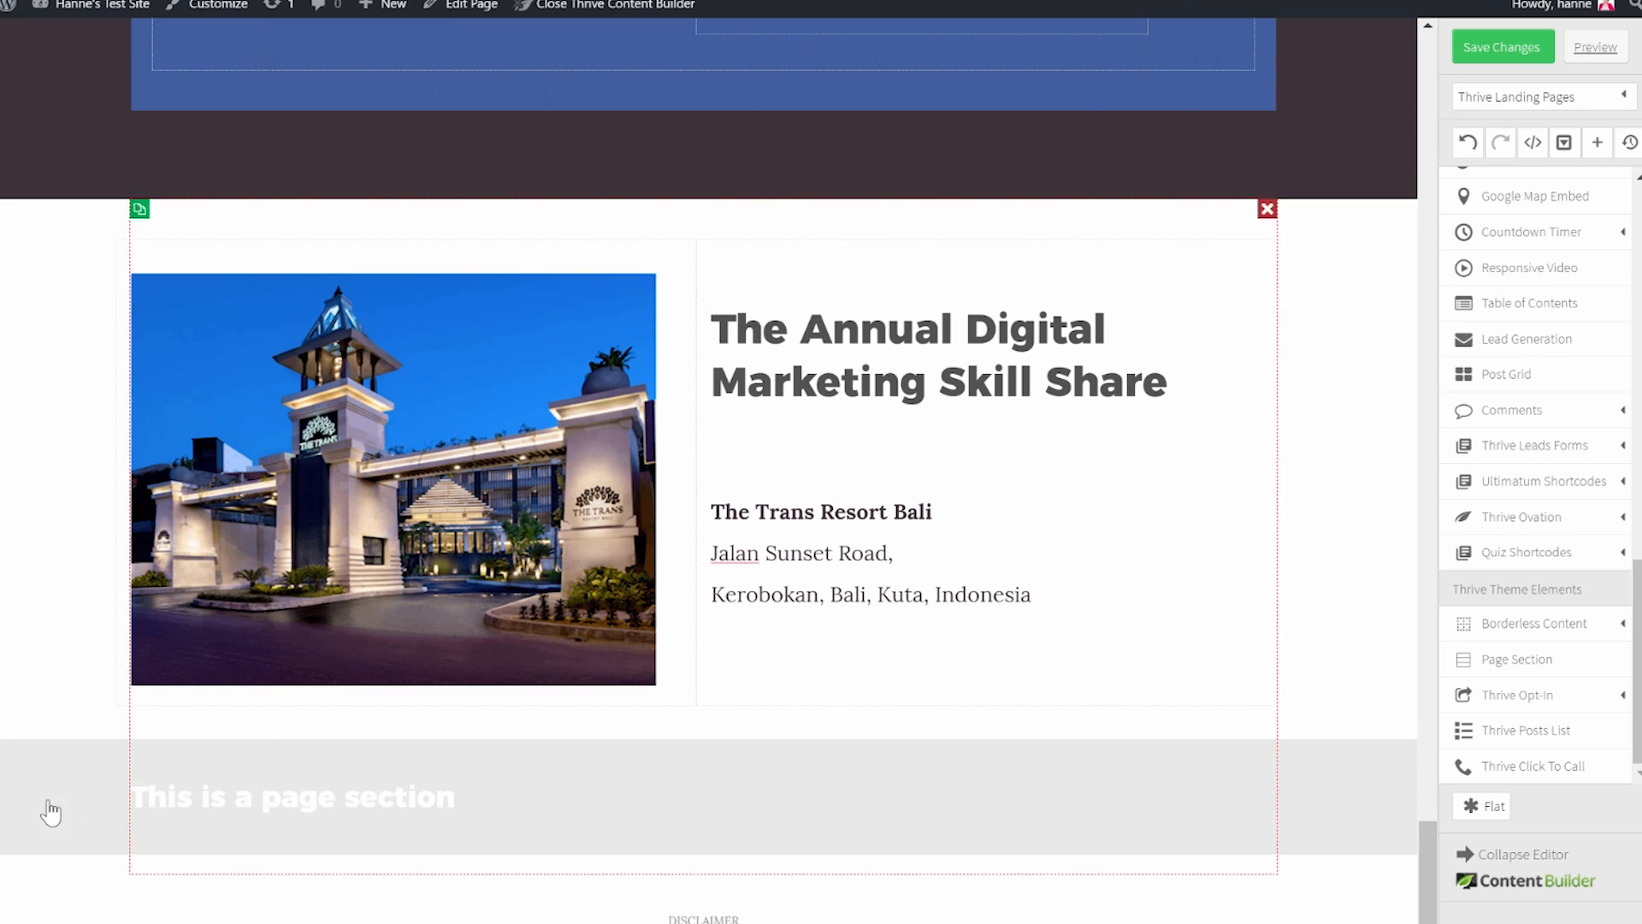
Set the new page section's background colour to the blue favourite colour.
click(51, 767)
click(183, 633)
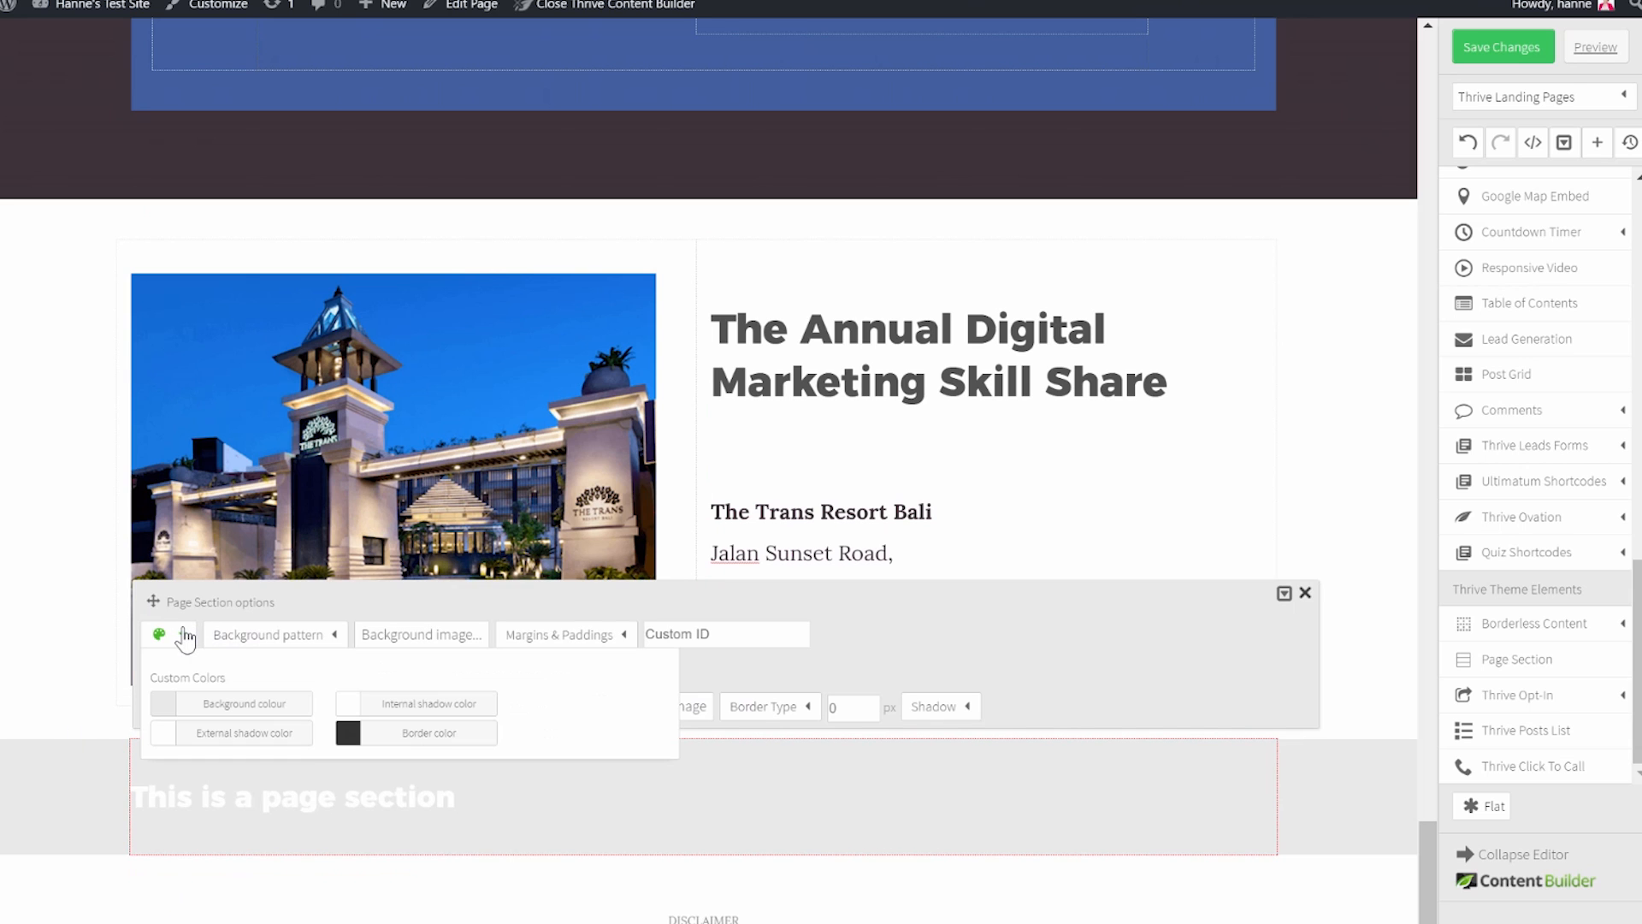
click(226, 703)
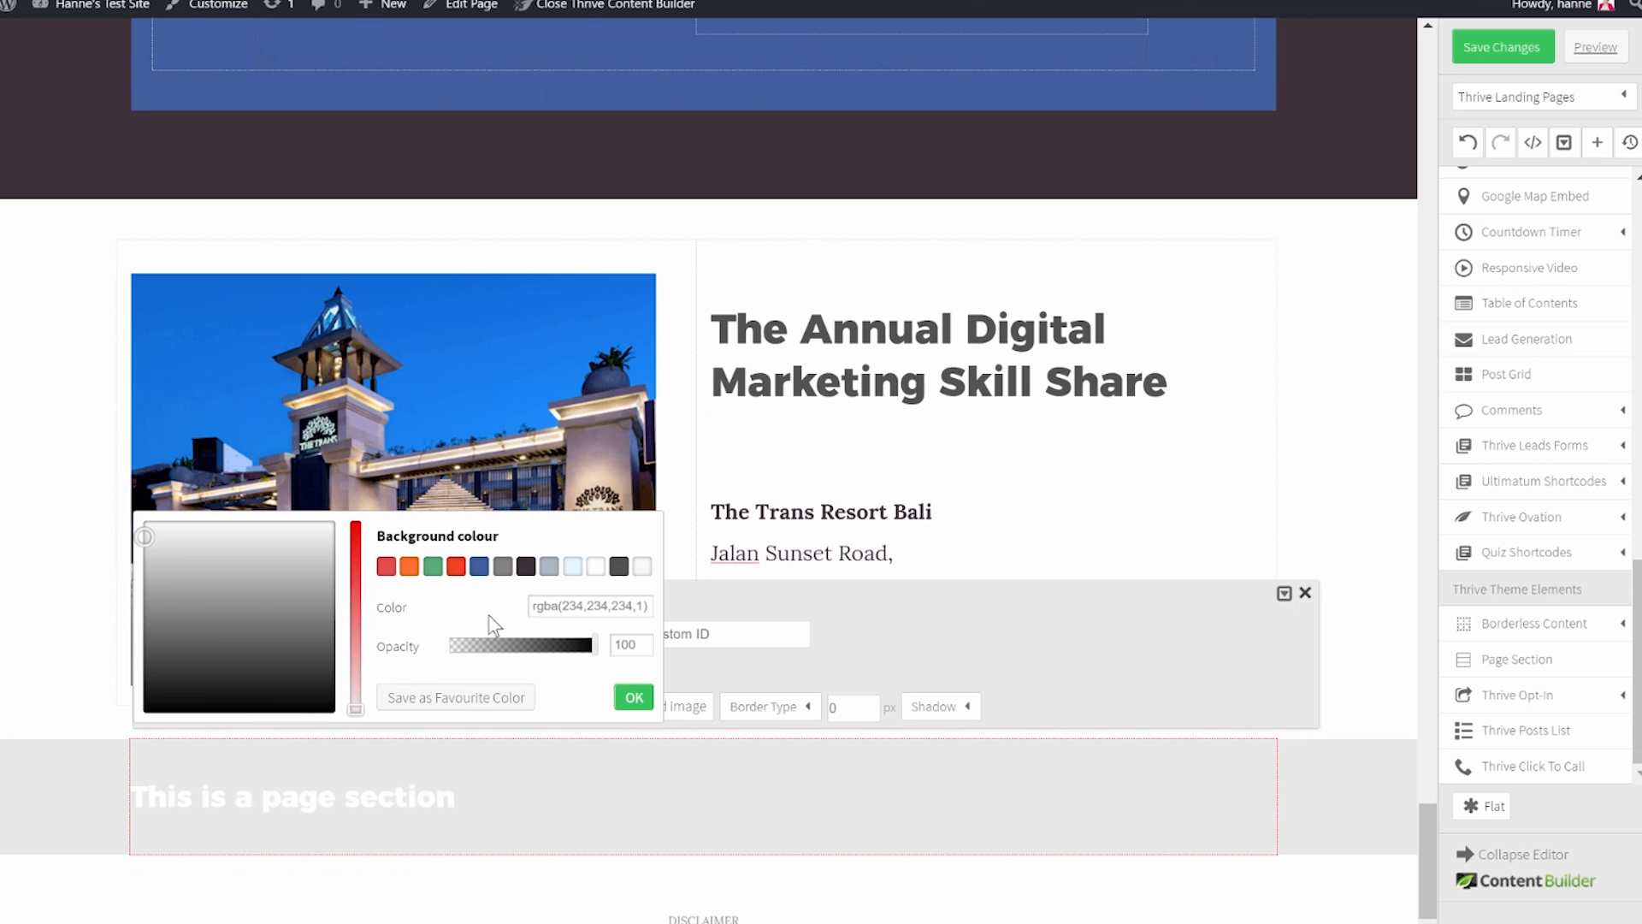
click(479, 568)
click(633, 700)
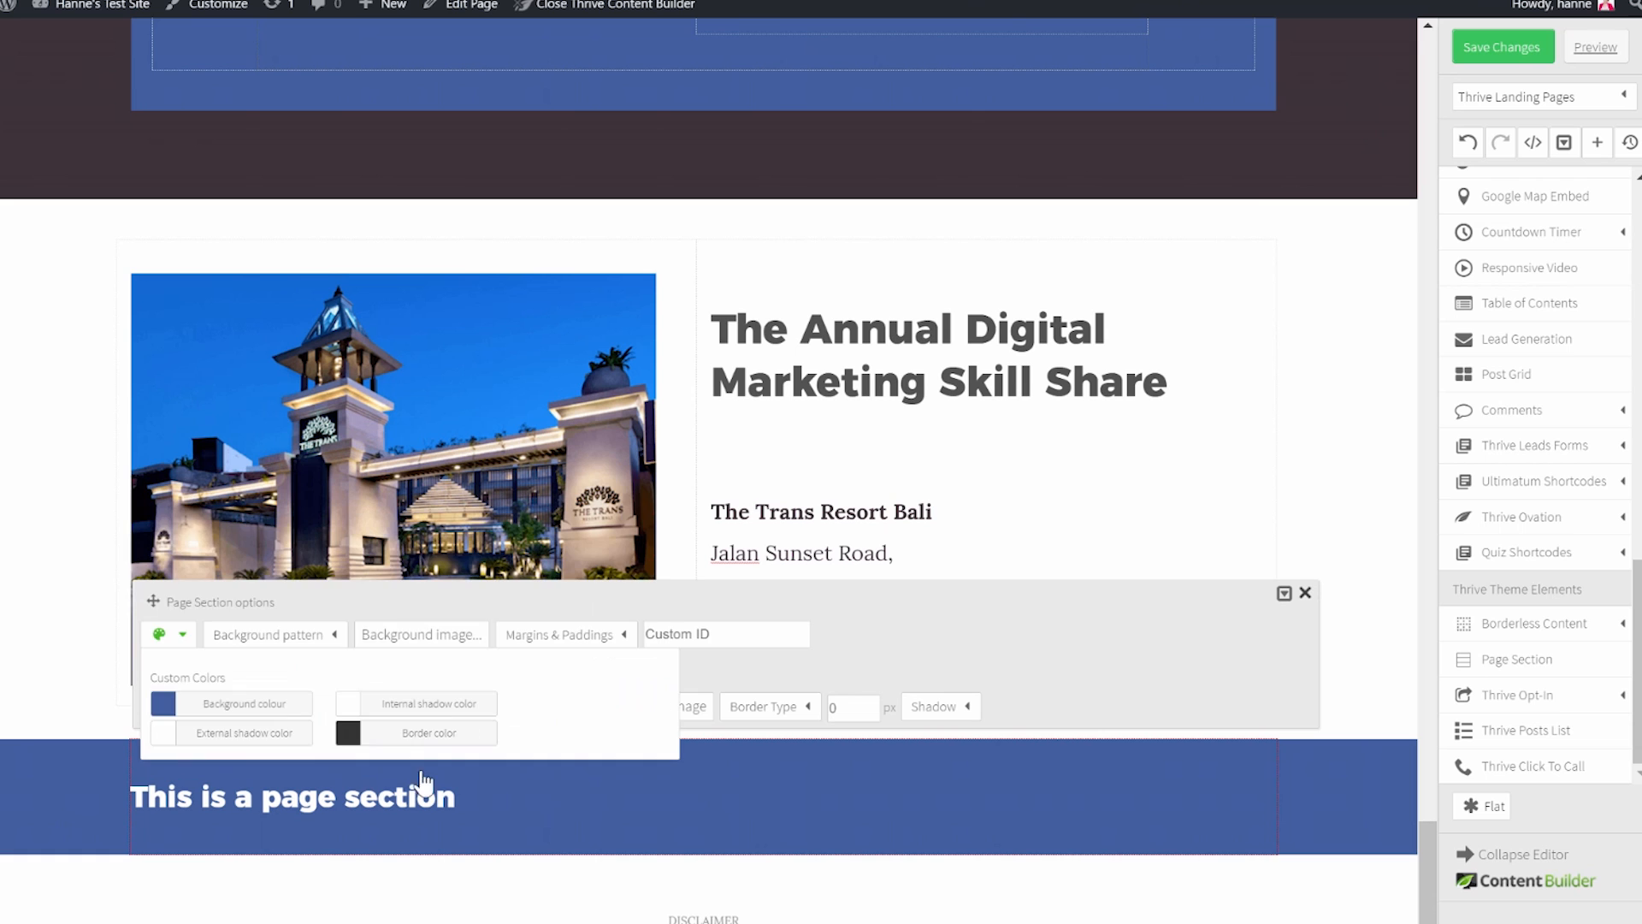
click(121, 894)
Use bg3-1.png from the media library as the blue page section's background image.
click(104, 748)
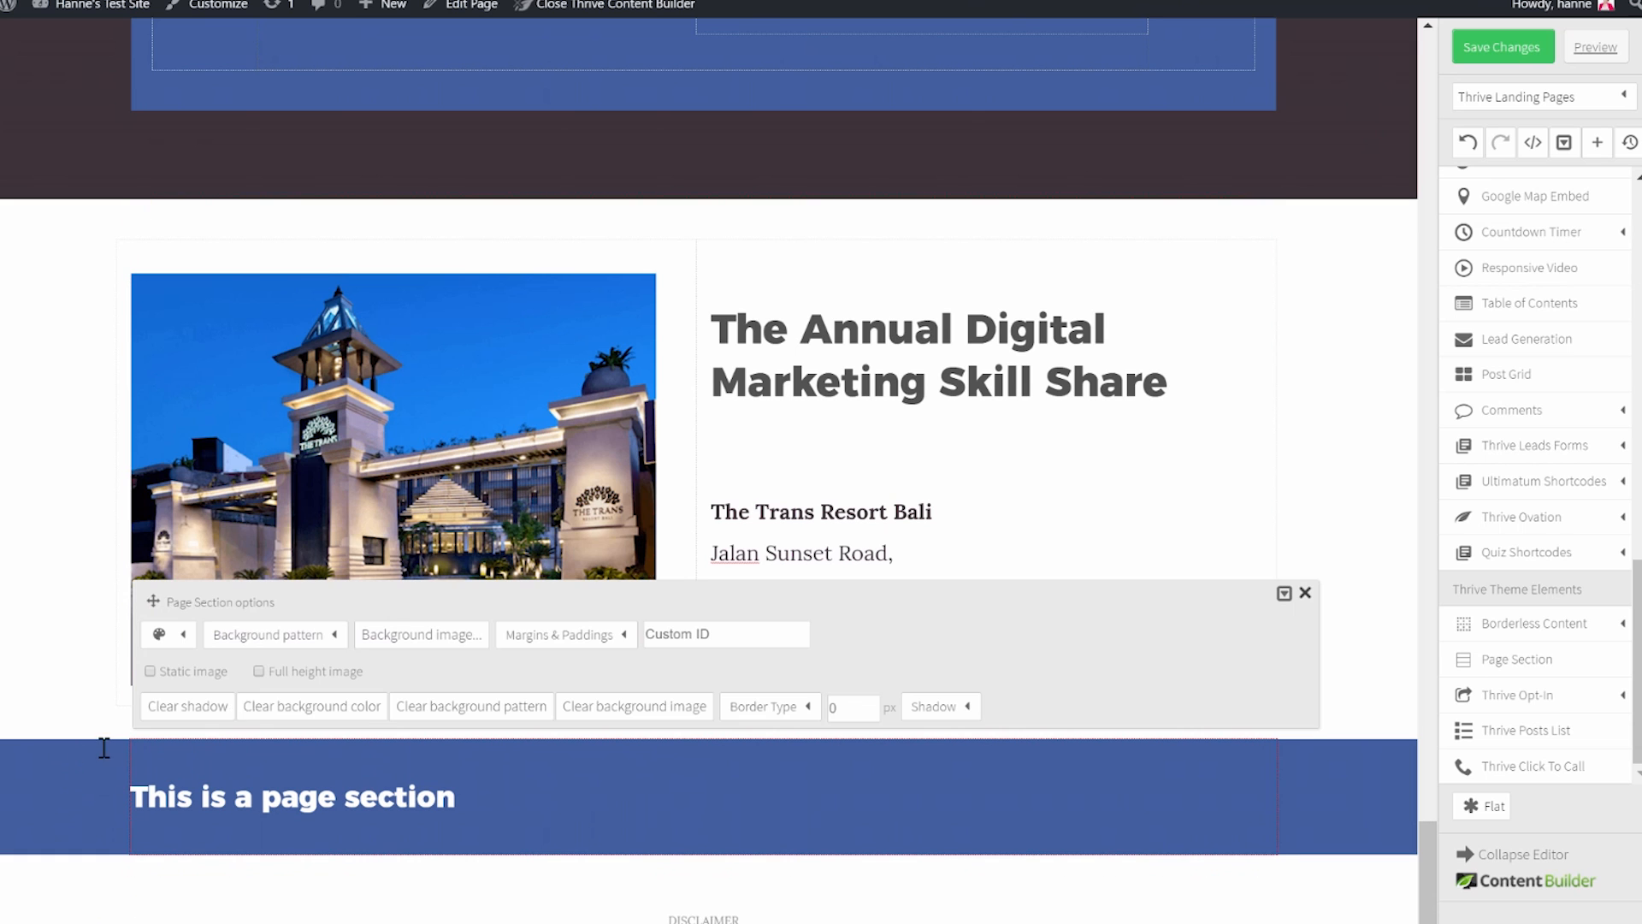
click(455, 650)
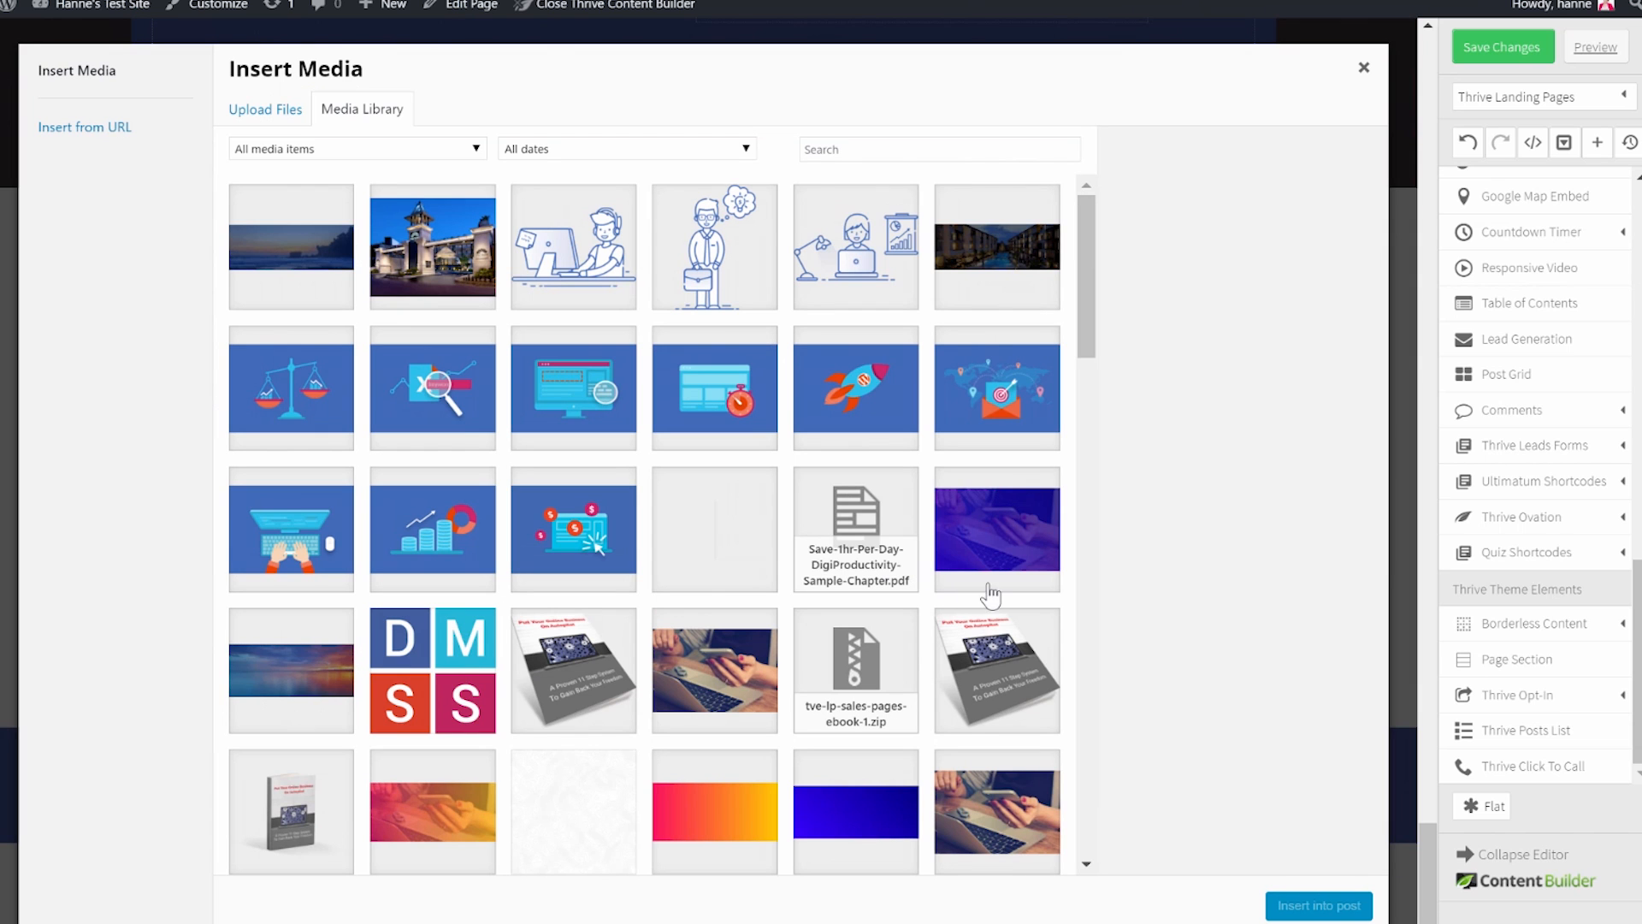
click(329, 276)
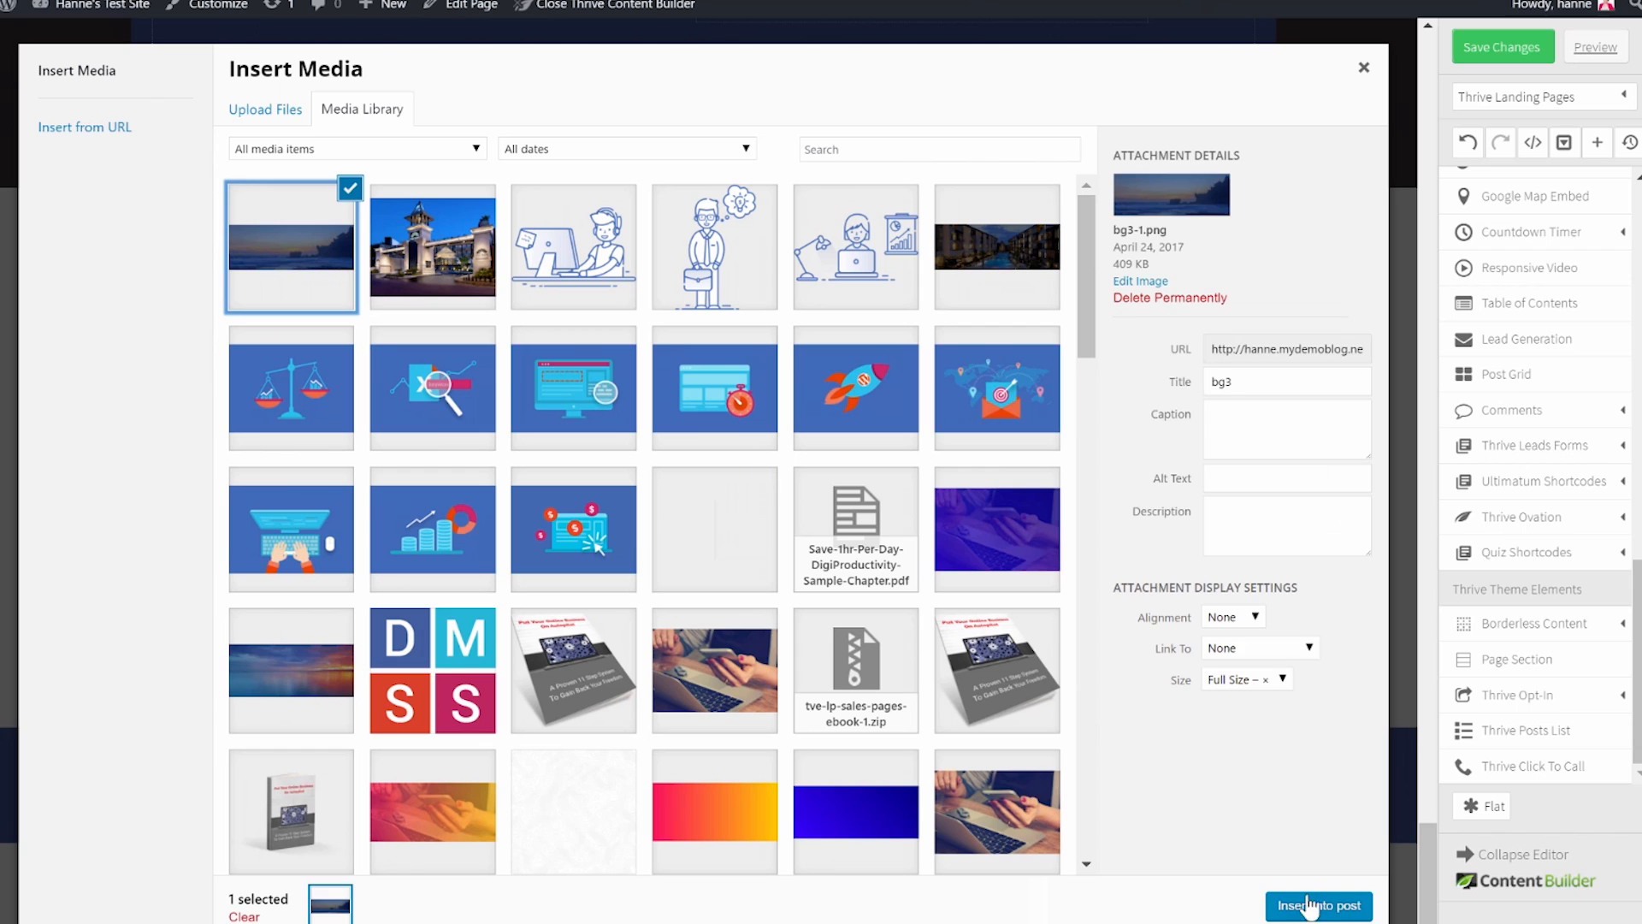
click(1320, 908)
Set the section heading to 36 px font size with 10 px top and bottom margins, and centre it.
click(454, 791)
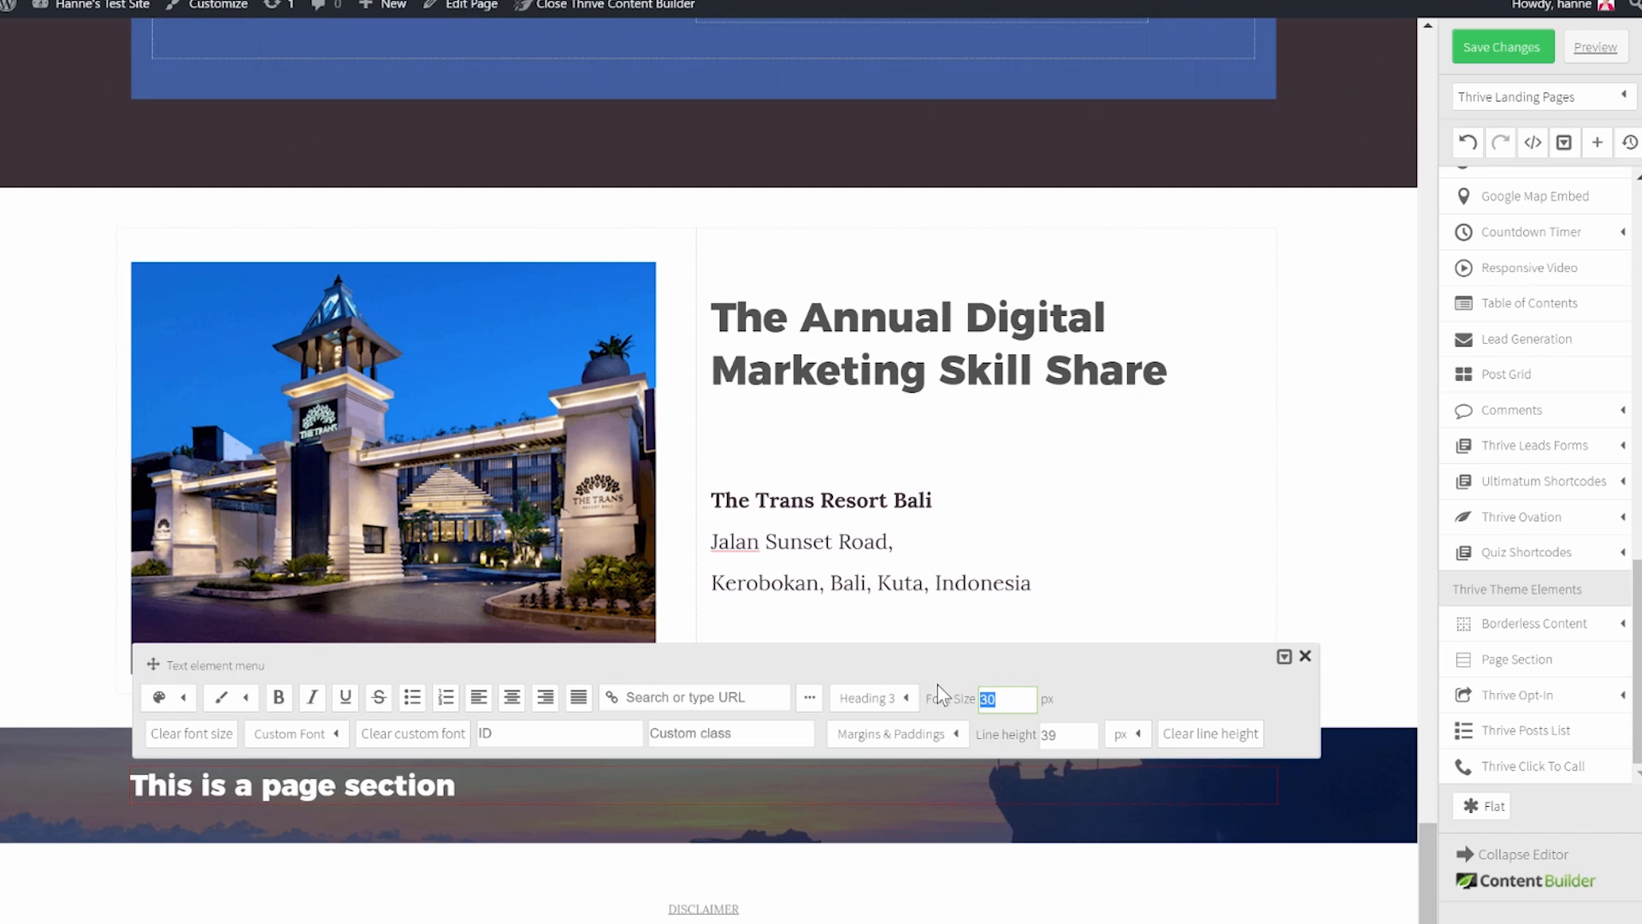
text(36)
click(932, 733)
drag(941, 807, 874, 791)
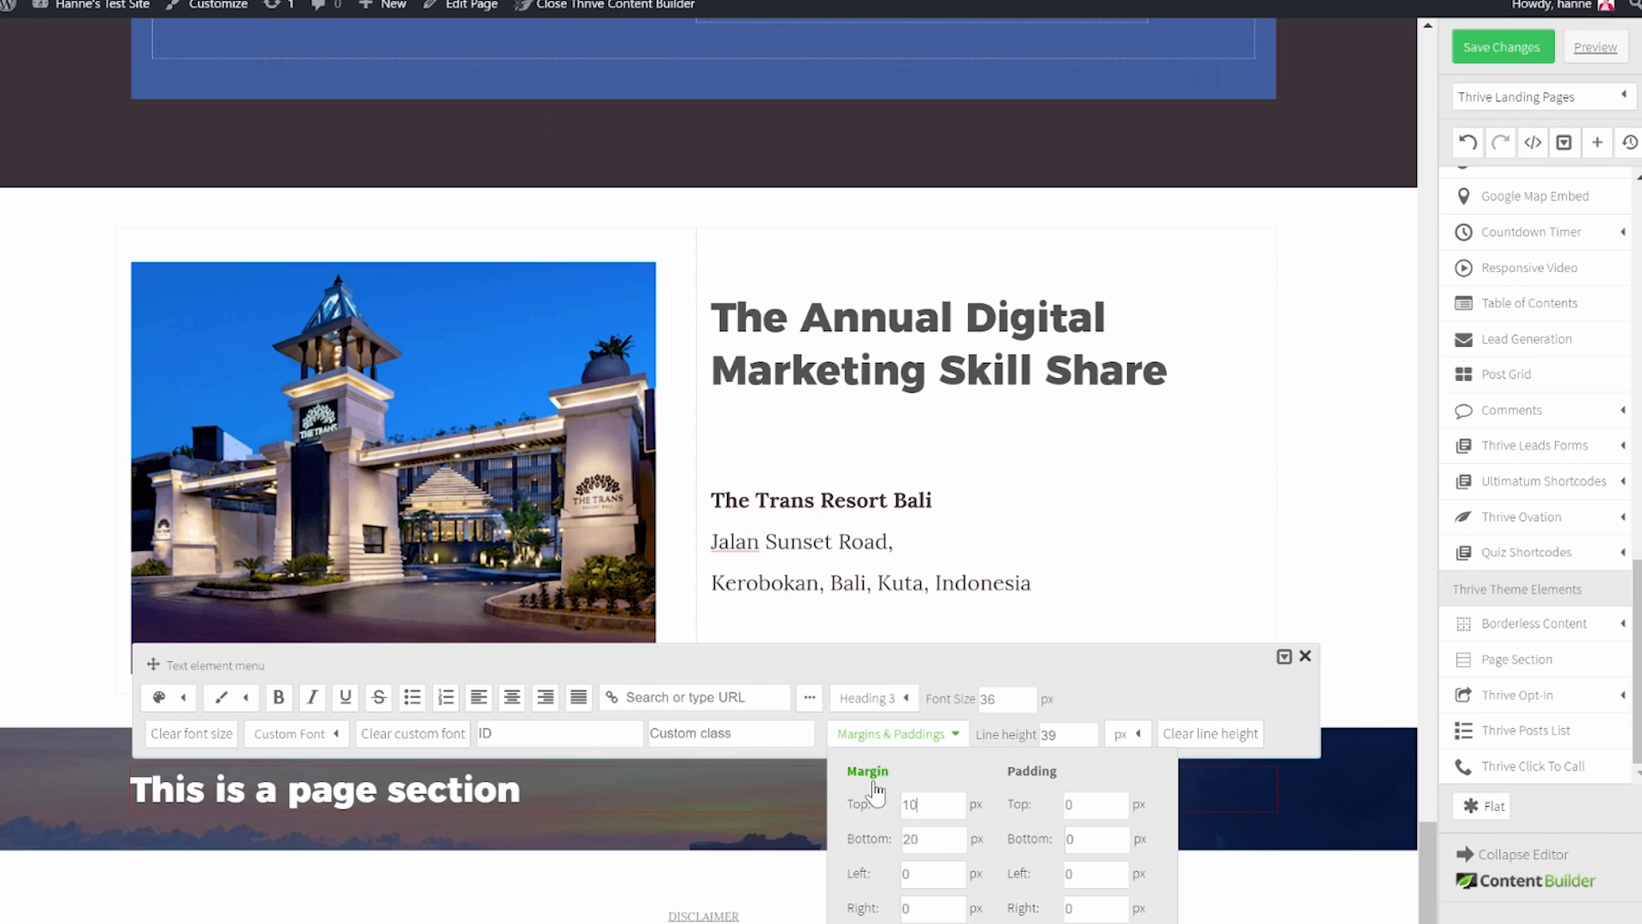
key(Tab)
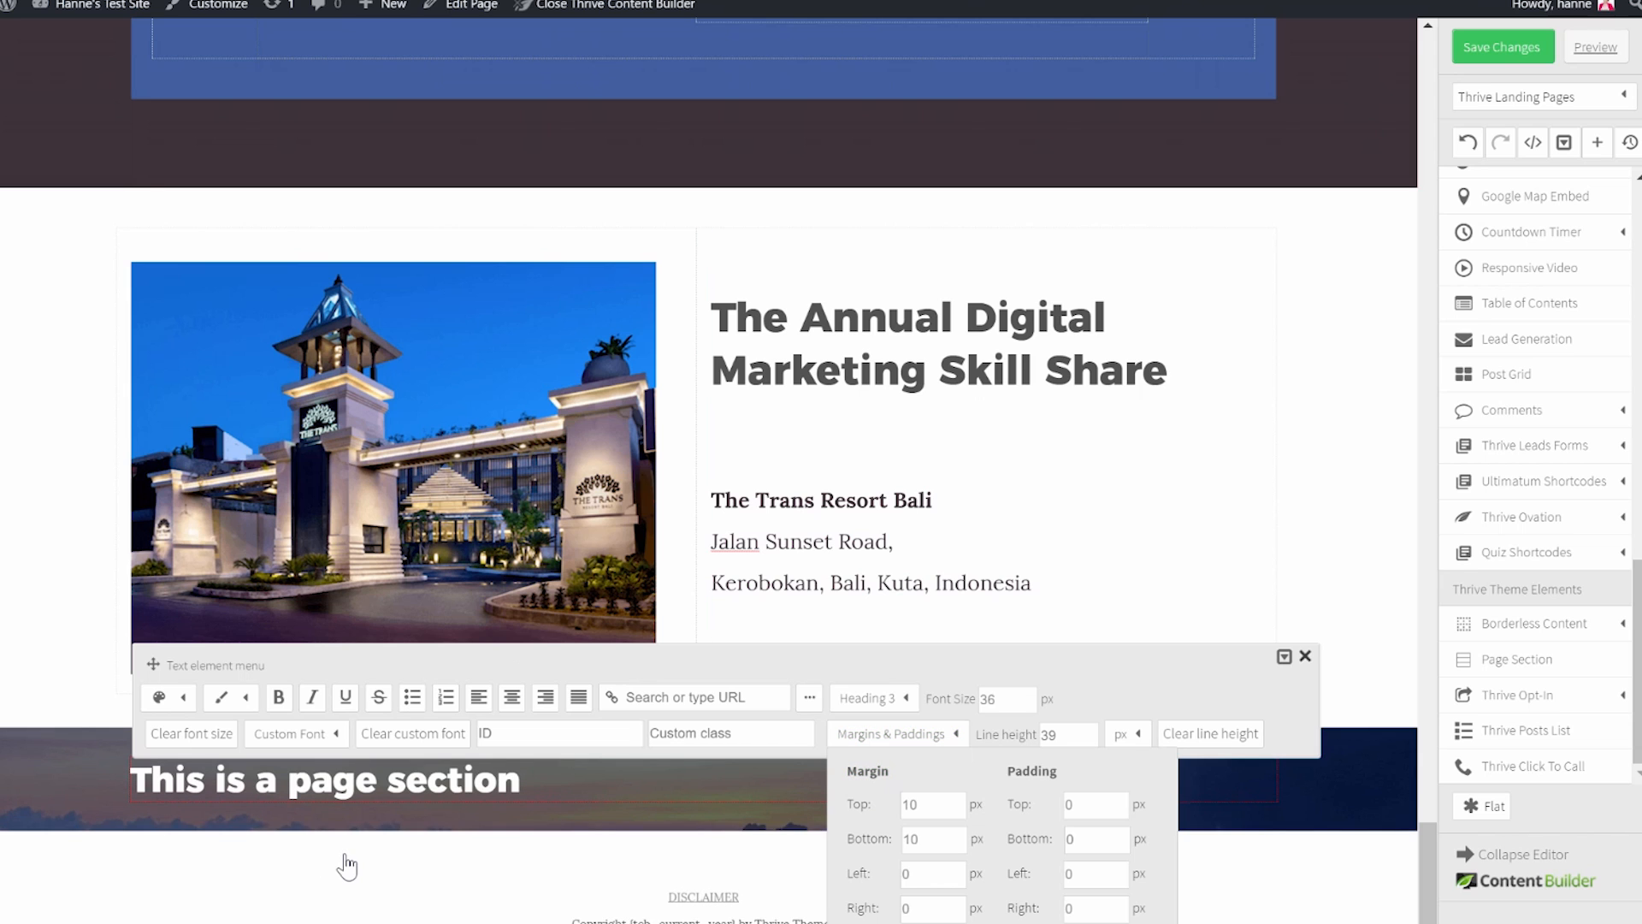
click(511, 697)
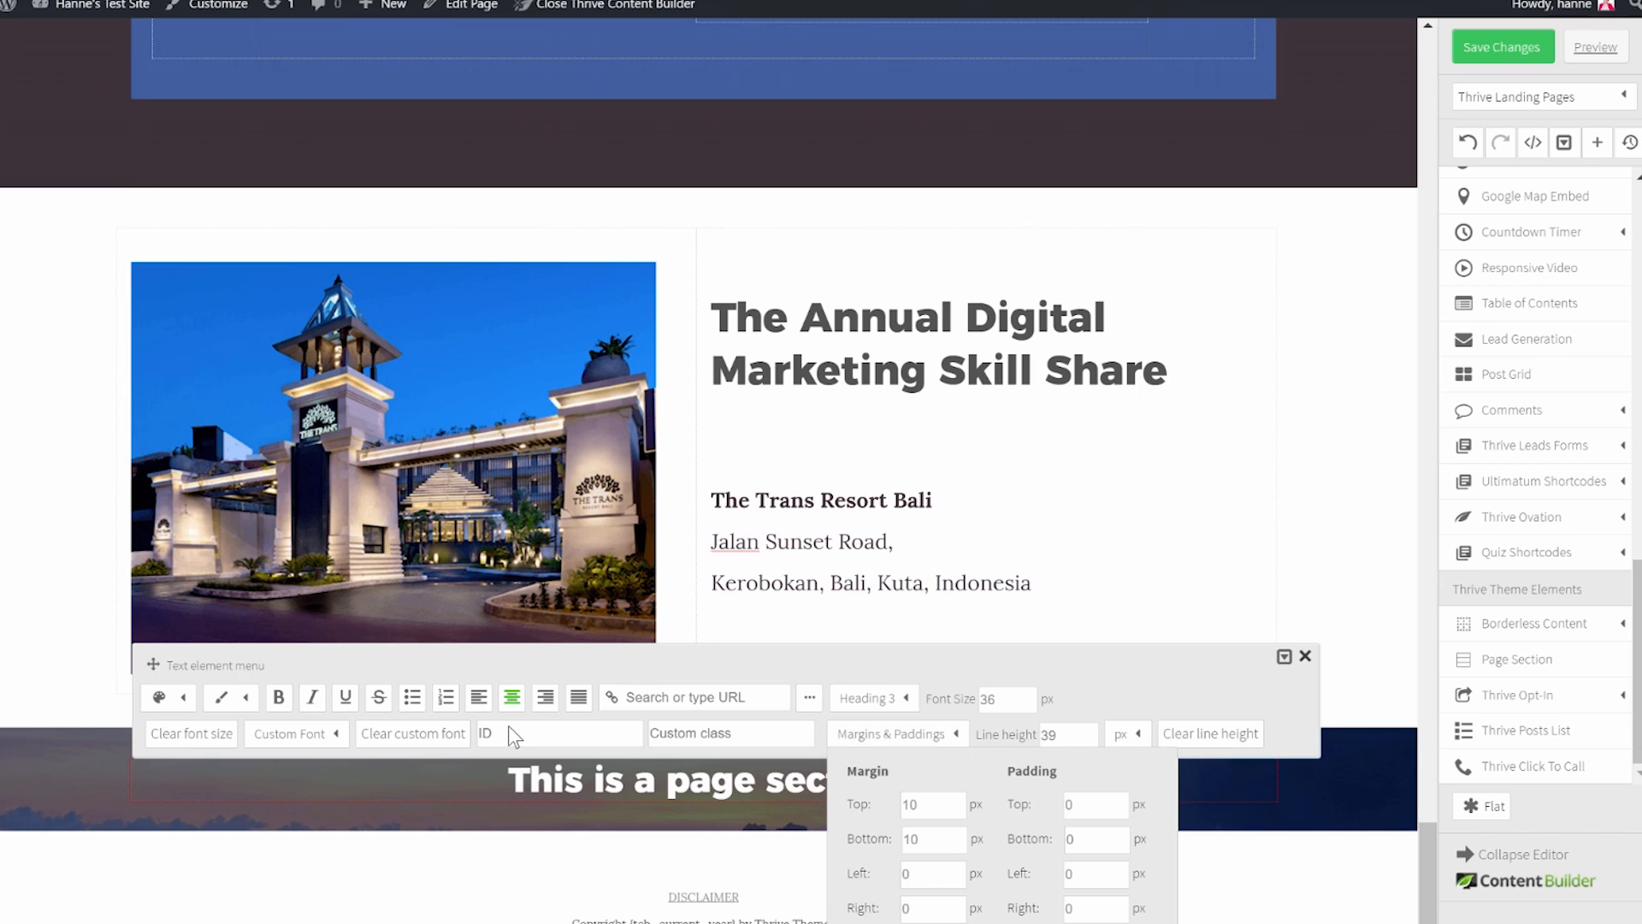
click(424, 893)
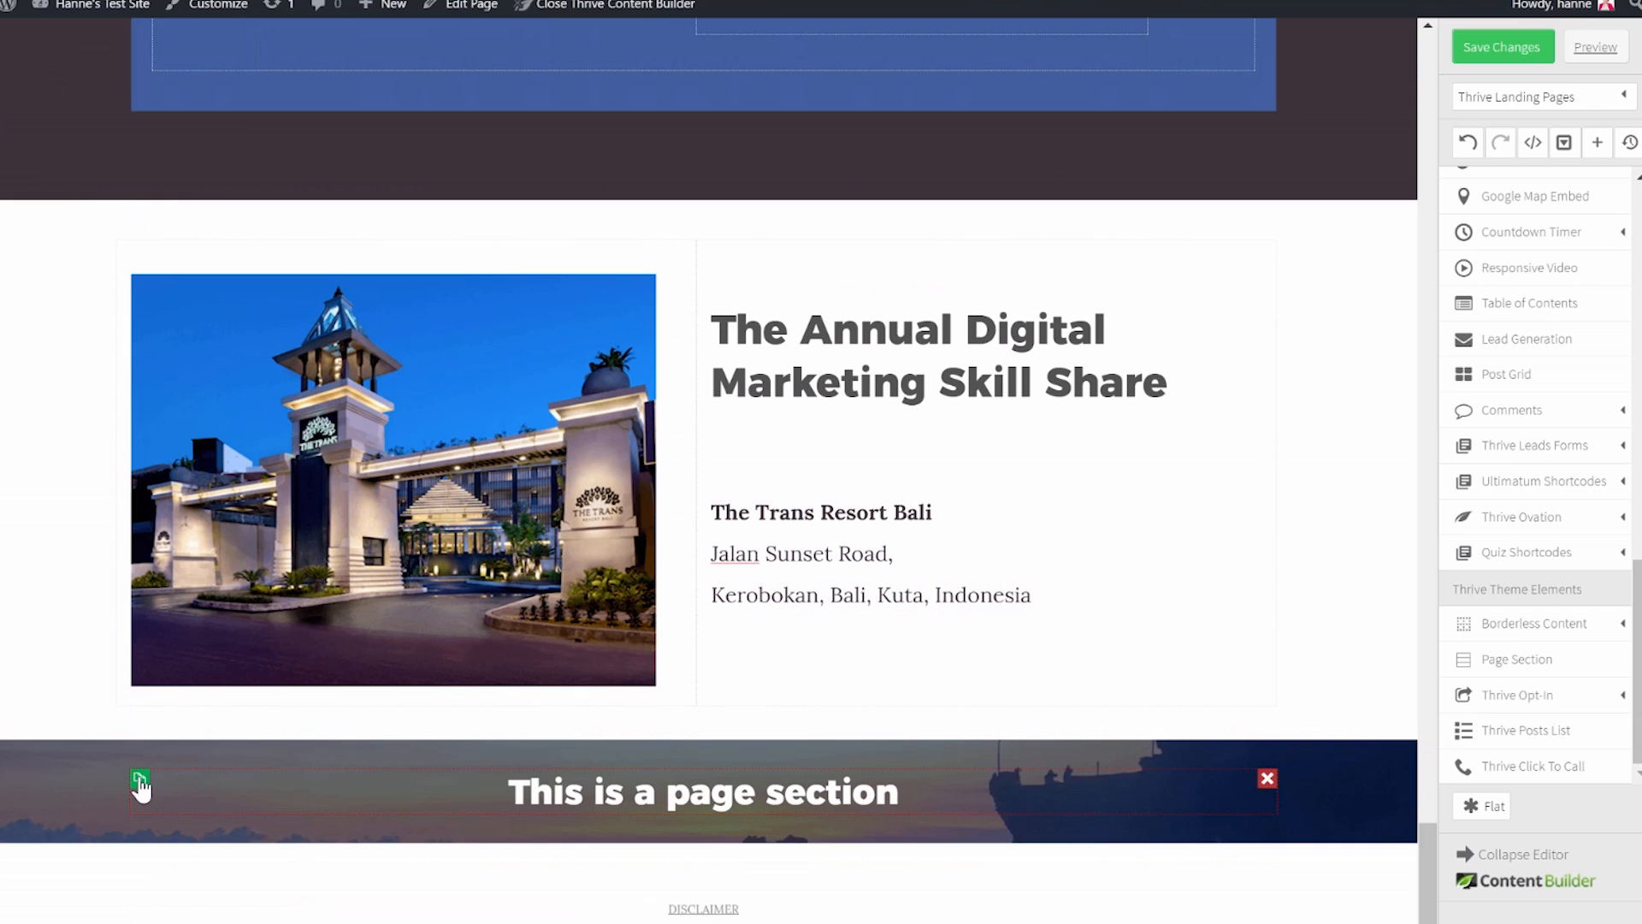
Duplicate the heading four times and reword the five lines as "40+ Practical Workshops", "500+ Co-Creators", "Made with Love in Bali", "Infinite Possibilities" and "Start executing today!".
click(141, 781)
click(140, 780)
click(141, 781)
click(140, 780)
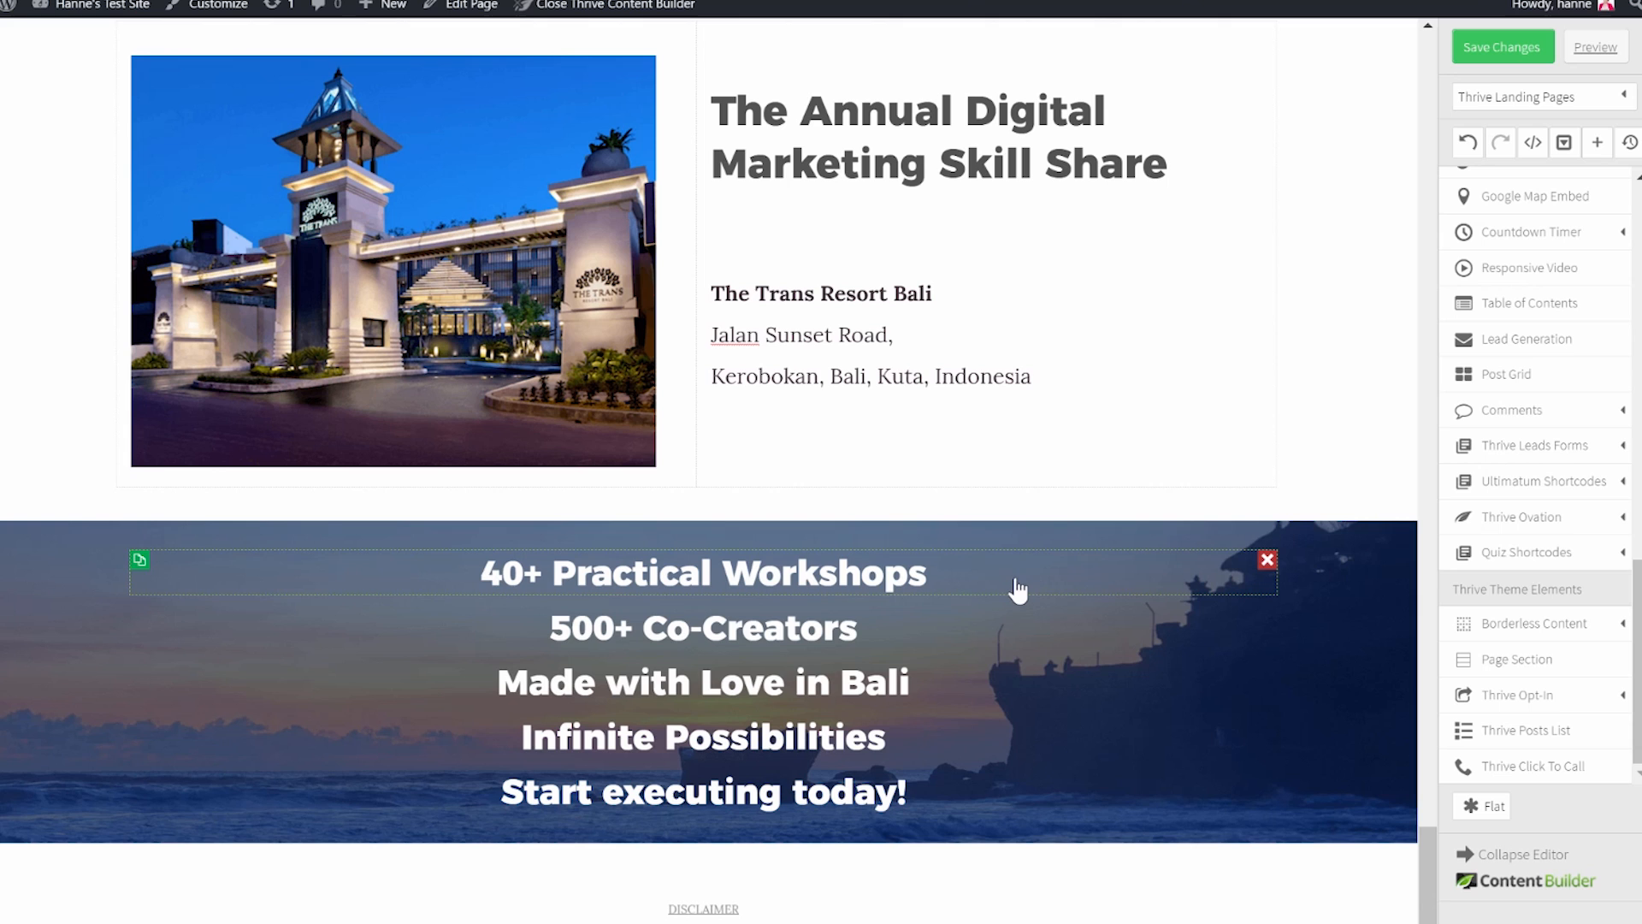
Set the top margin of the "40+ Practical Workshops" line to 50 px.
click(965, 564)
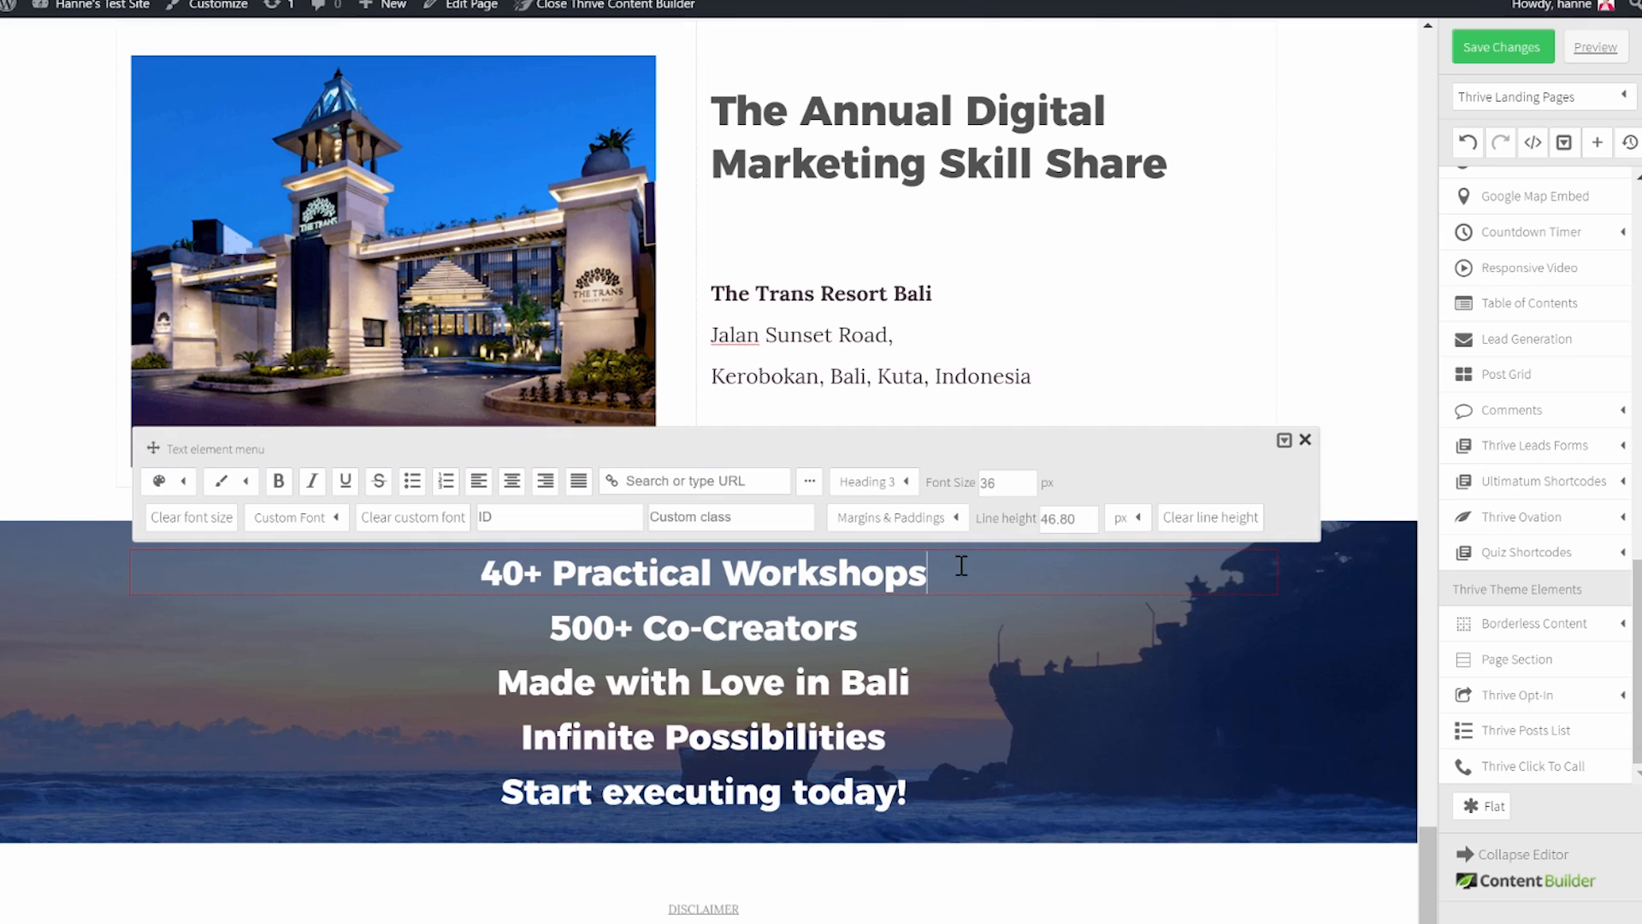
click(915, 524)
double_click(953, 587)
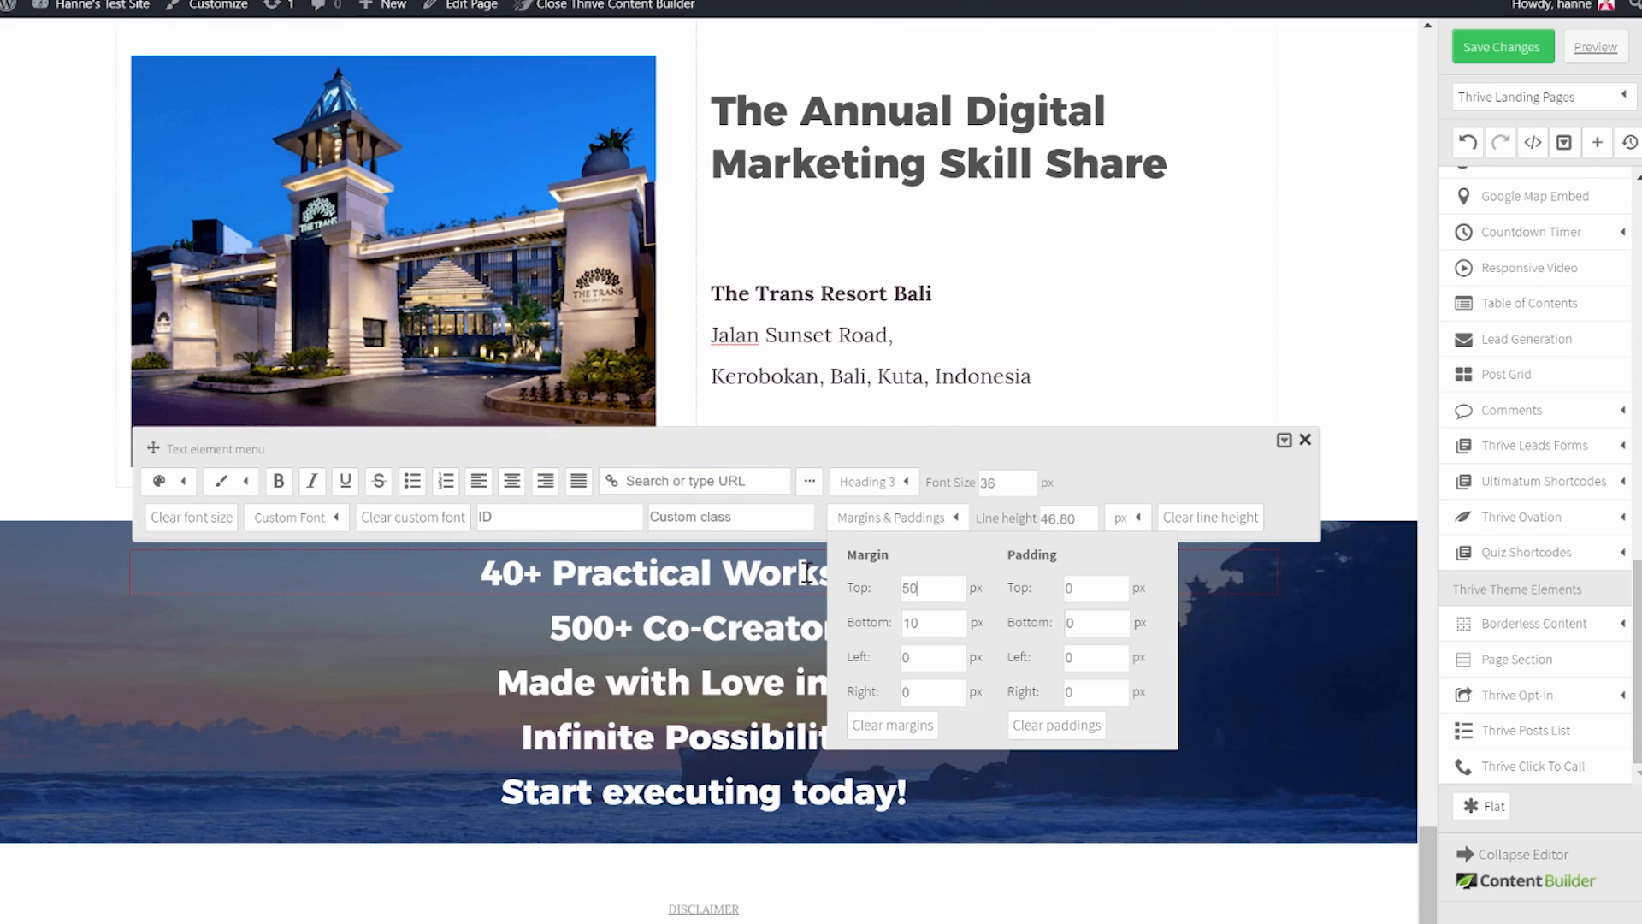
click(1251, 821)
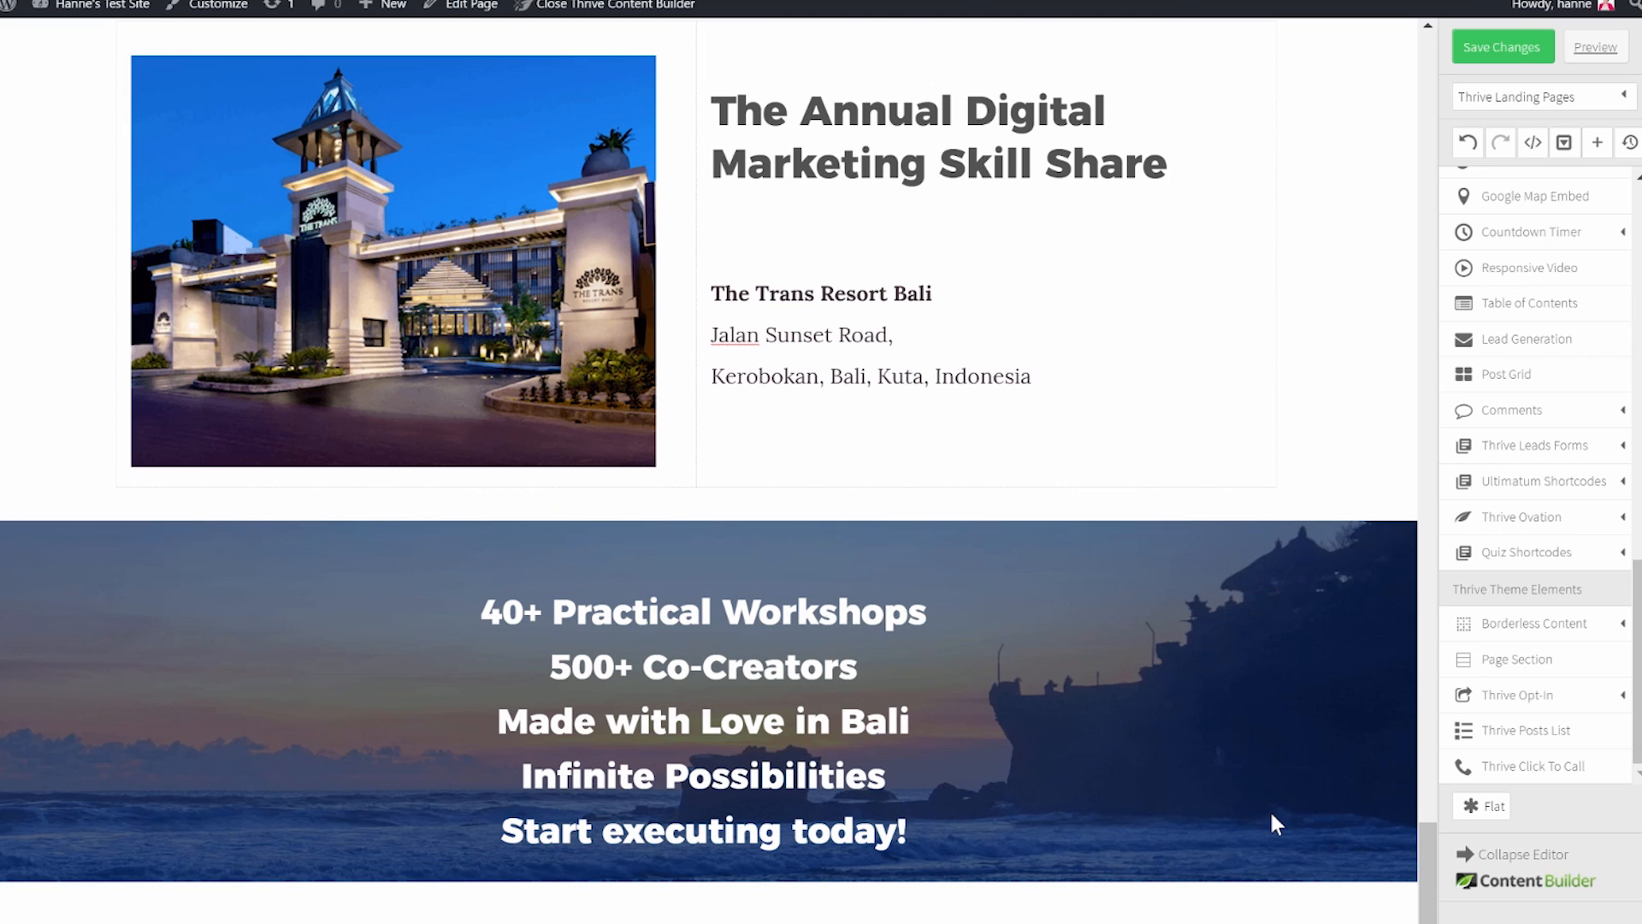
scroll(983, 810, down, 1)
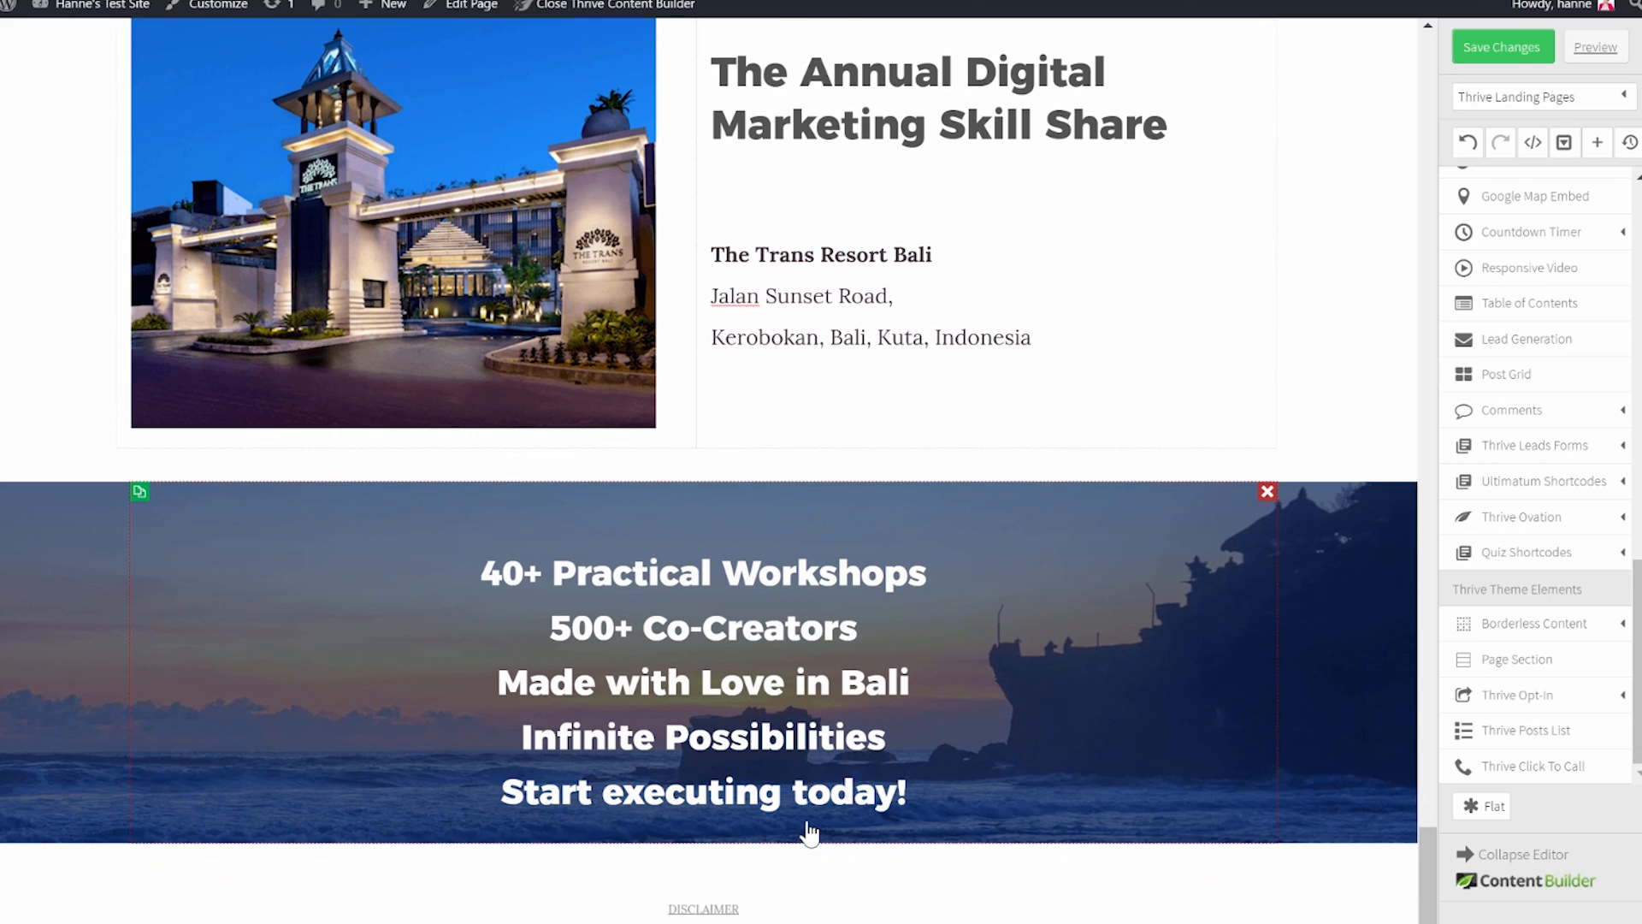
Duplicate the waitlist form container from the "Are you in?" box and move the copy below "Start executing today!".
scroll(1055, 748, up, 8)
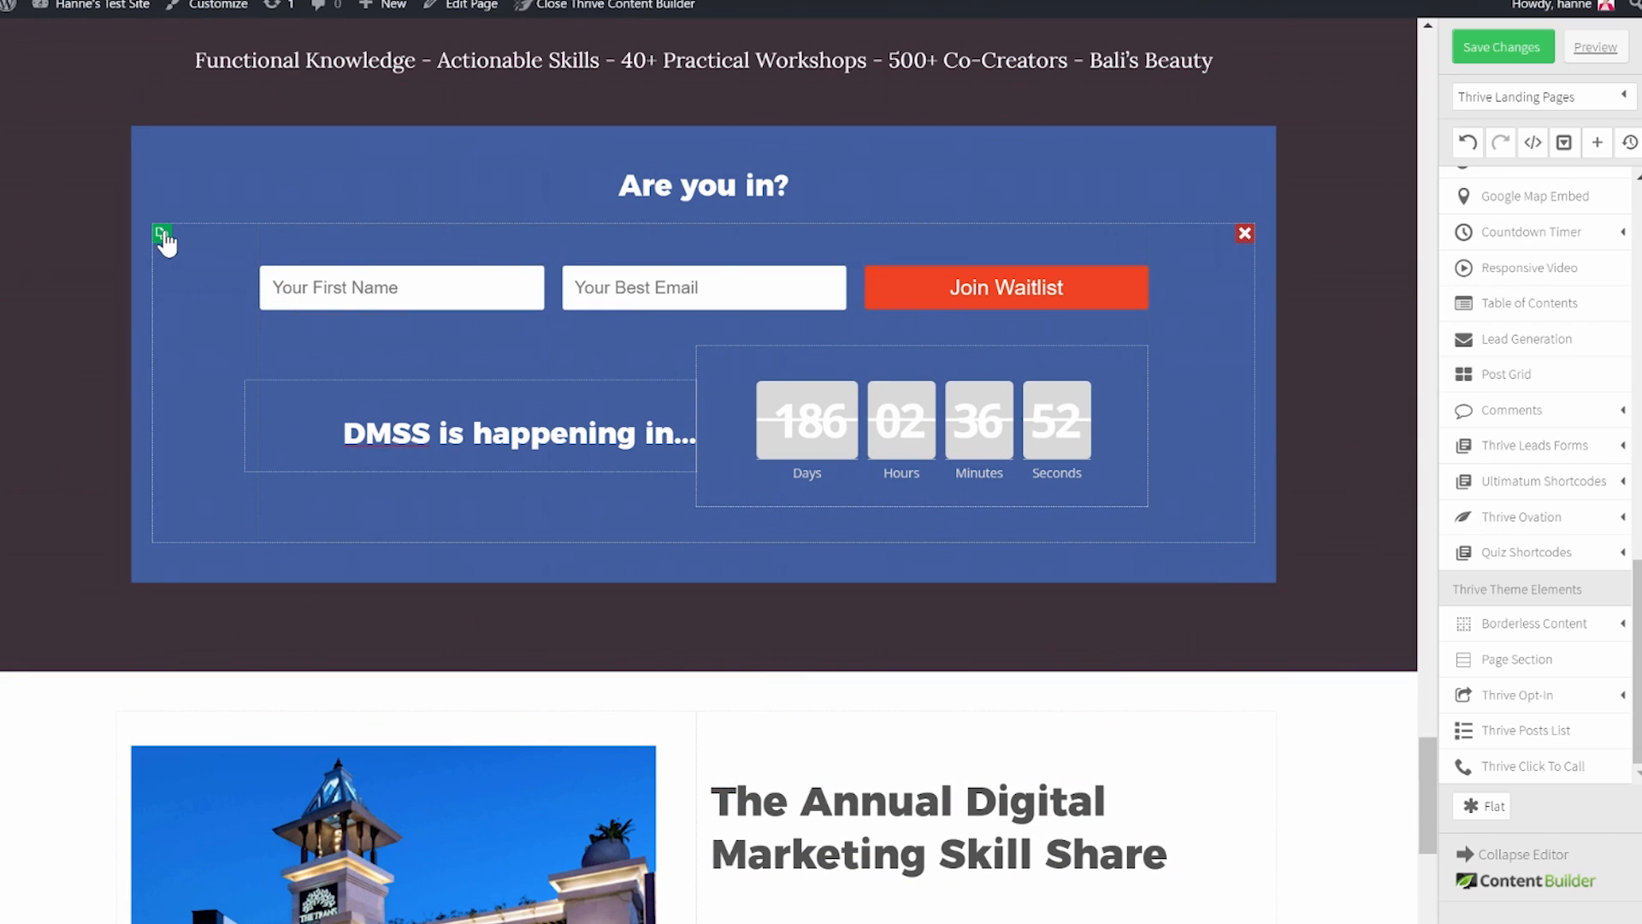
click(162, 238)
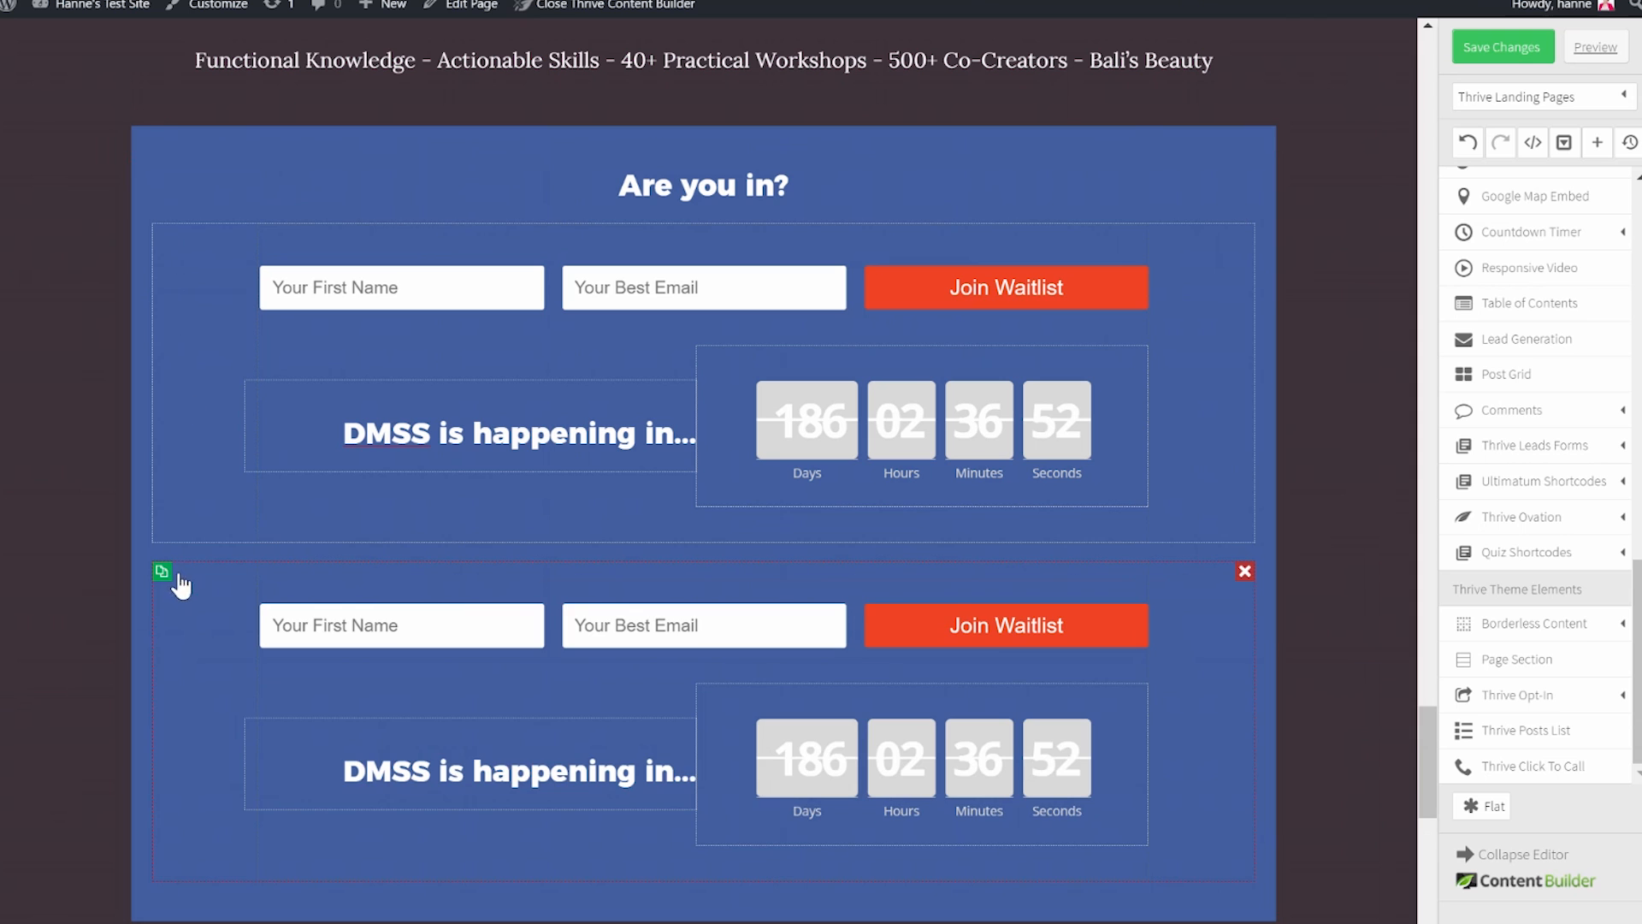
drag(185, 578, 462, 808)
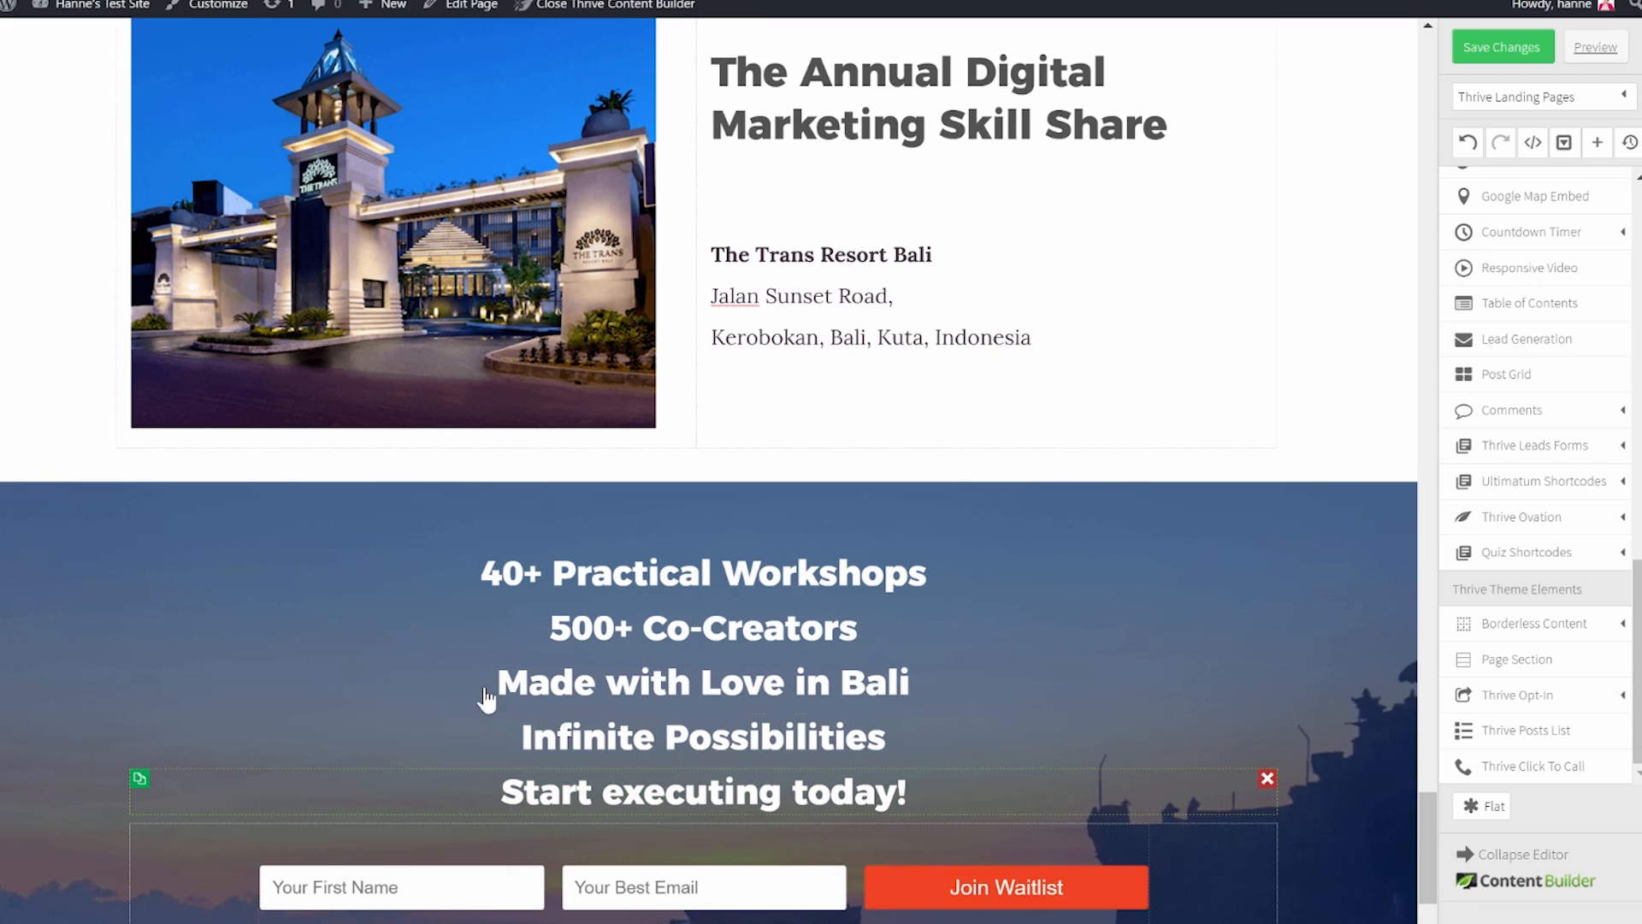
scroll(487, 696, down, 4)
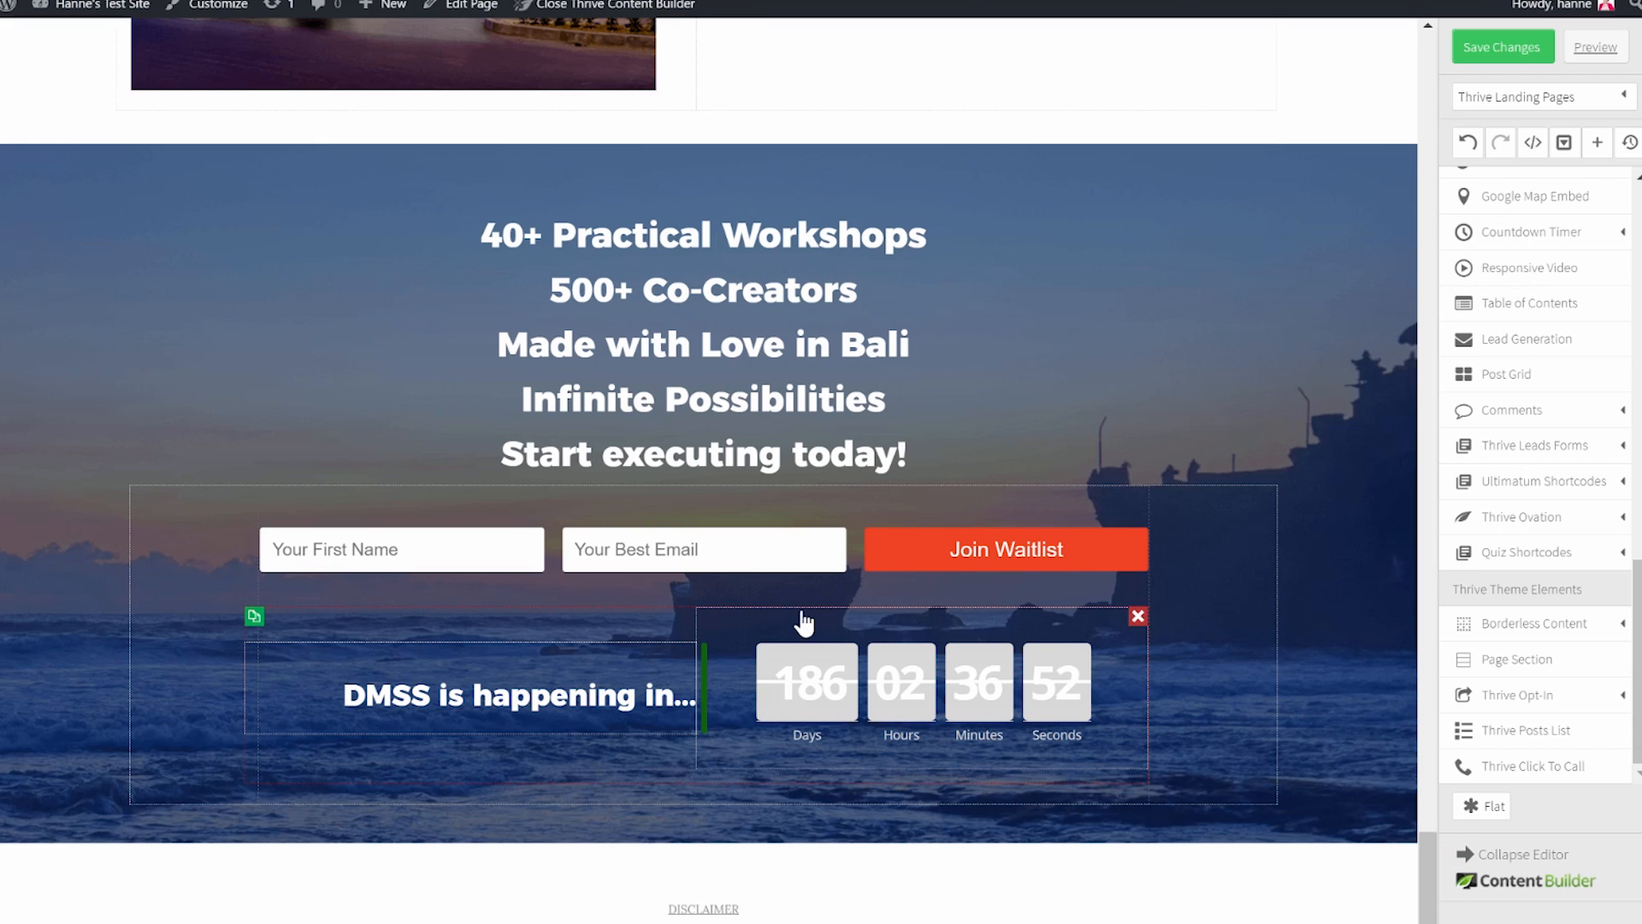
Delete the countdown row from the copied form container and set the container's top and bottom margins to 20 px.
click(1138, 616)
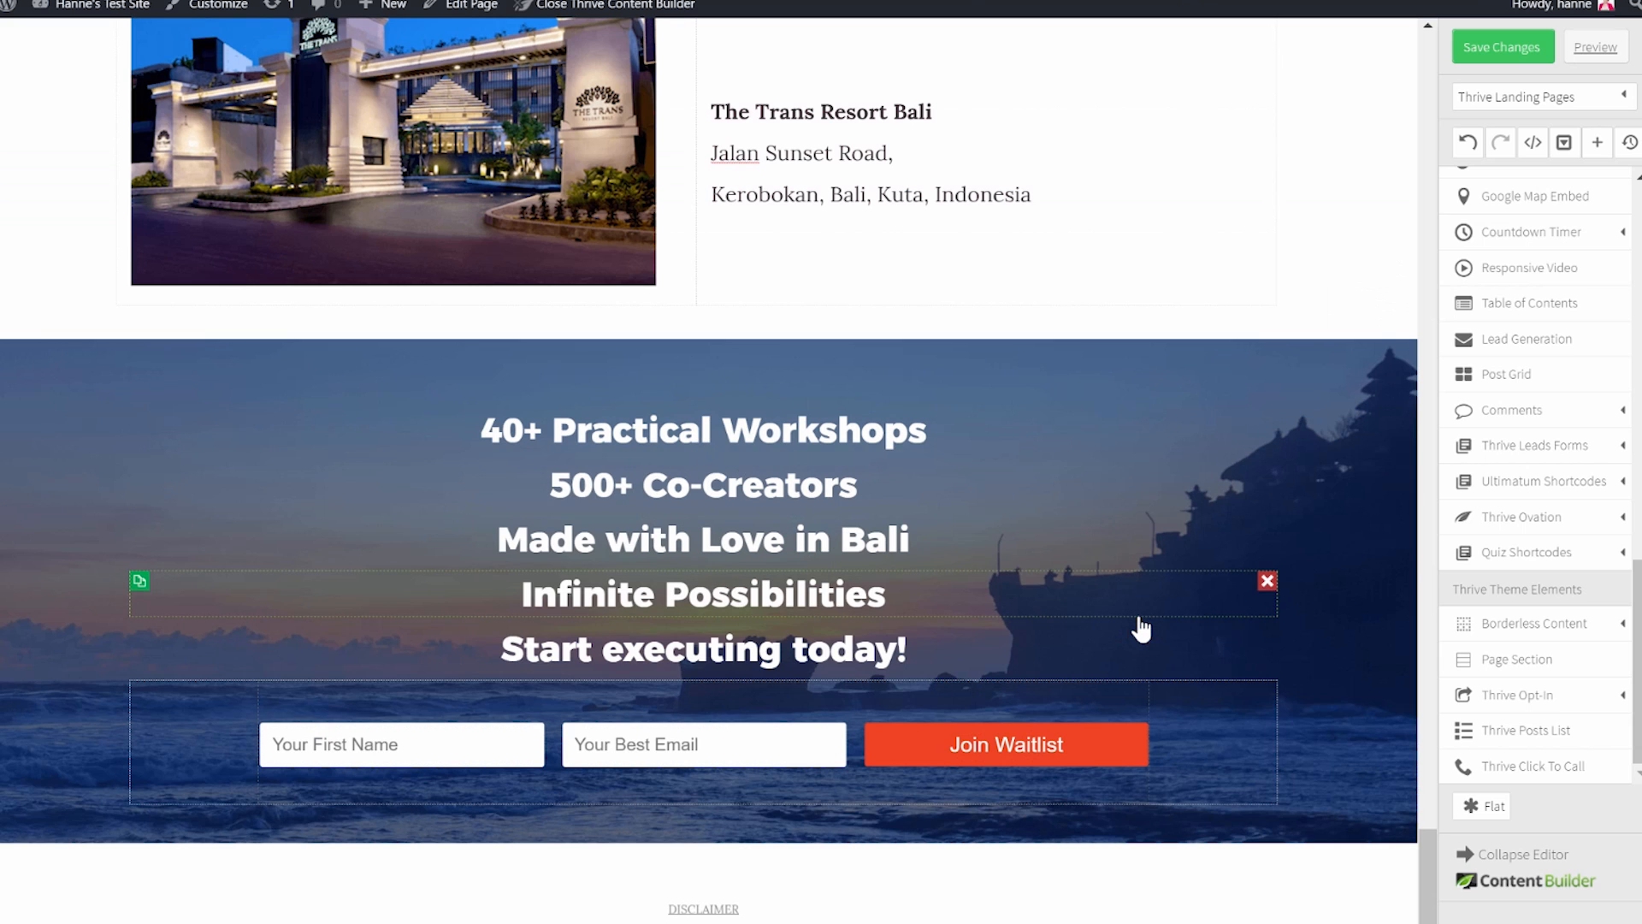
click(667, 707)
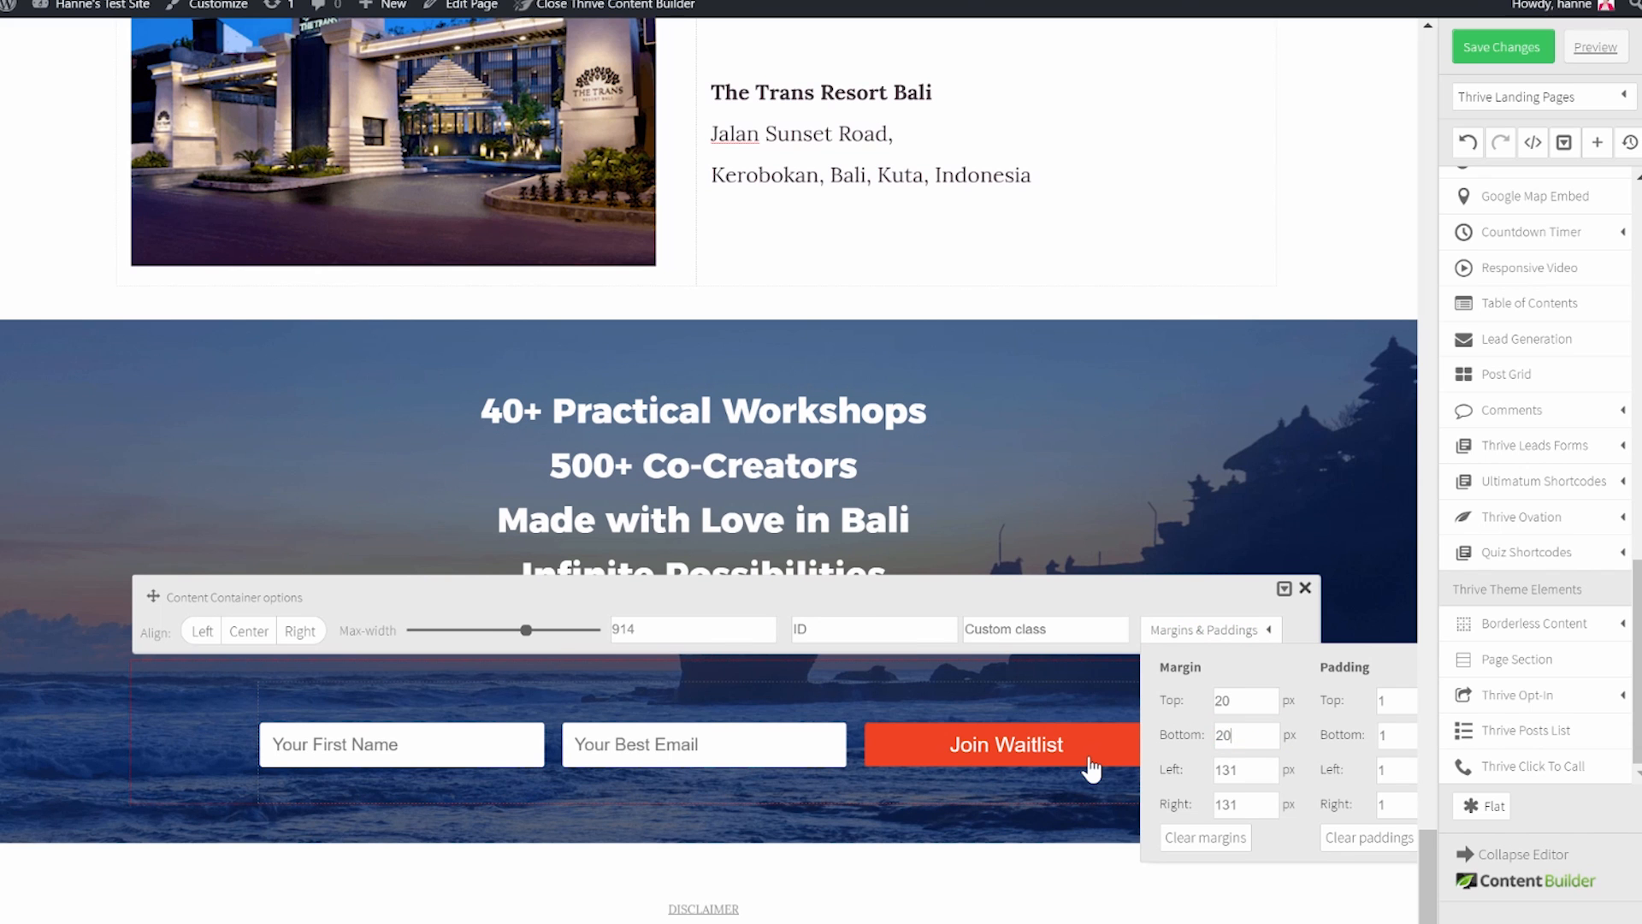
click(52, 742)
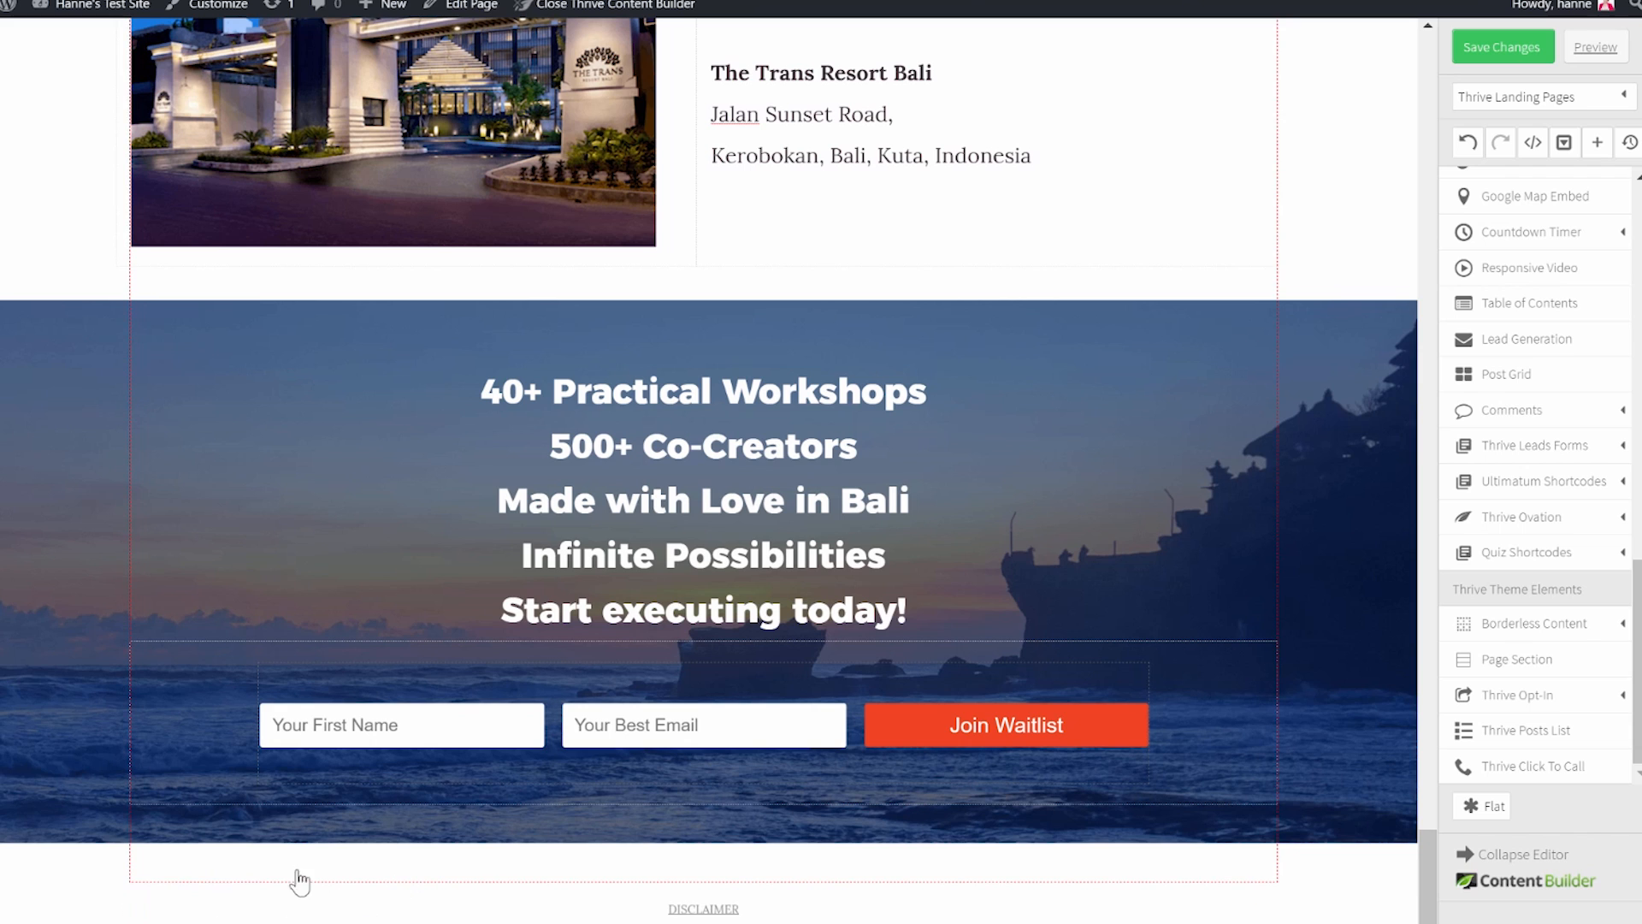
Add a page section with a black background below the waitlist section and move the footer text into it.
drag(1523, 658, 145, 855)
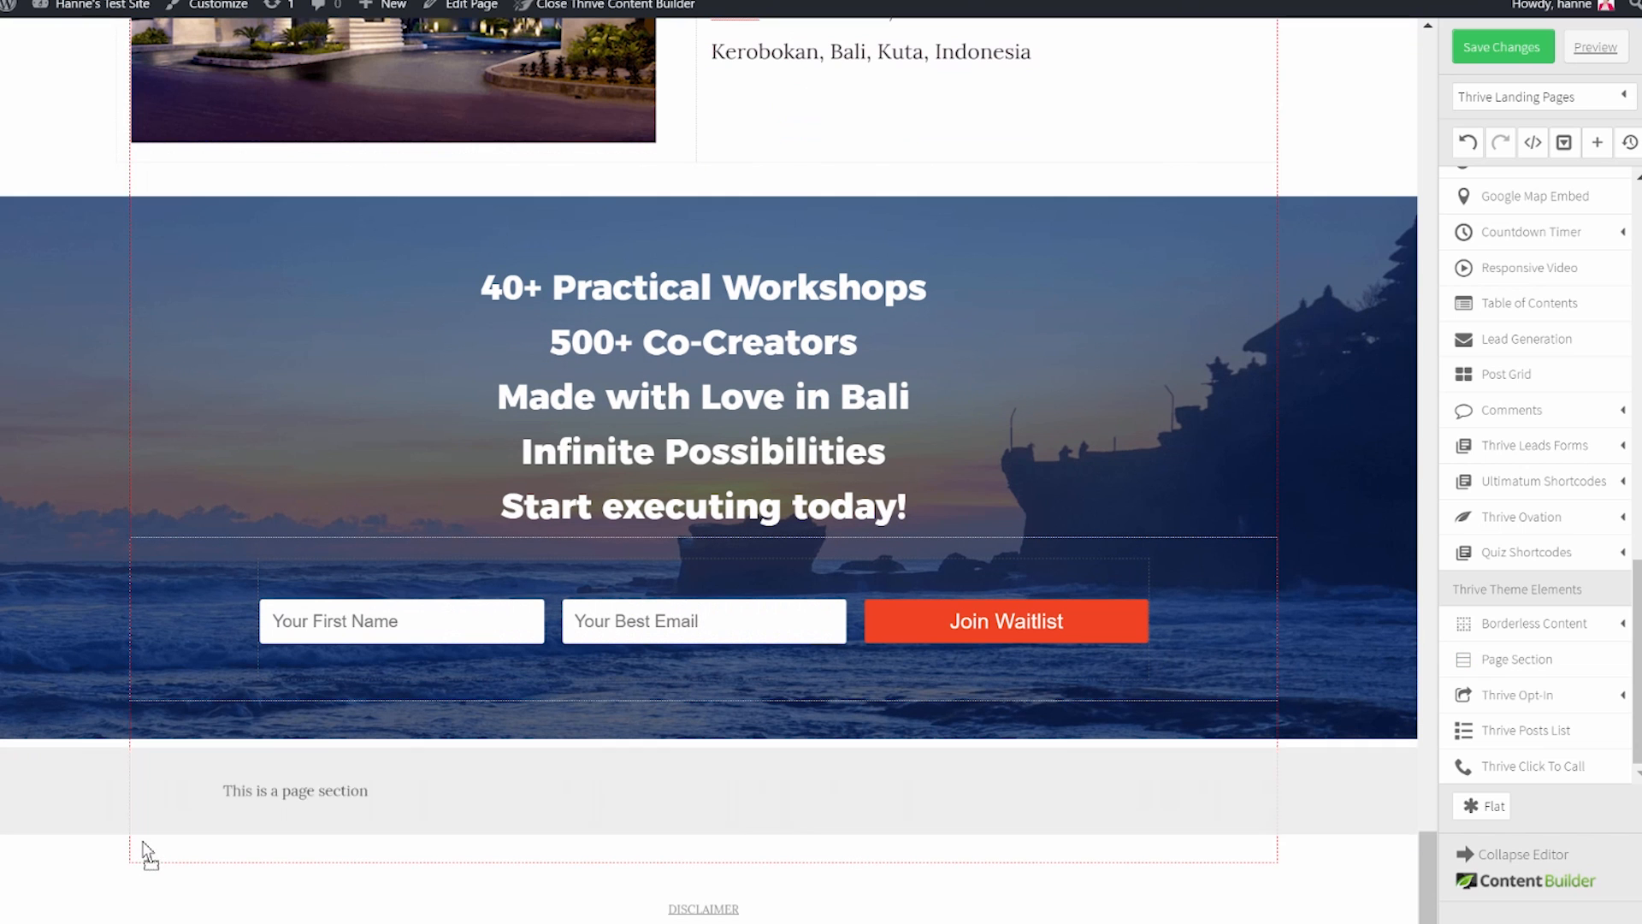
click(73, 787)
click(183, 636)
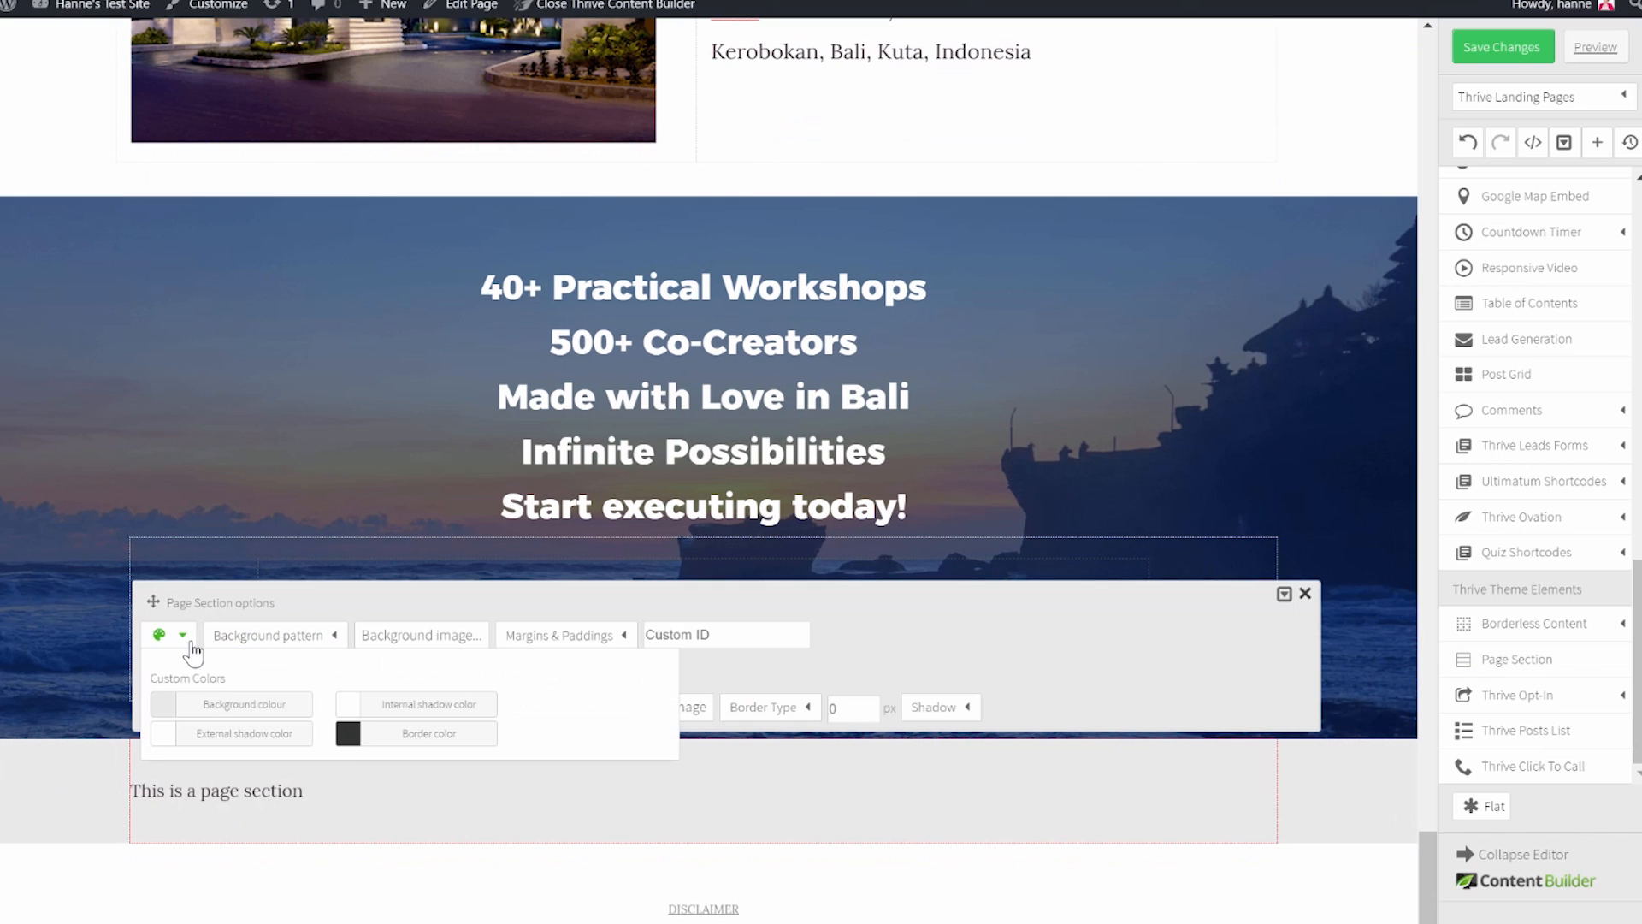
click(226, 704)
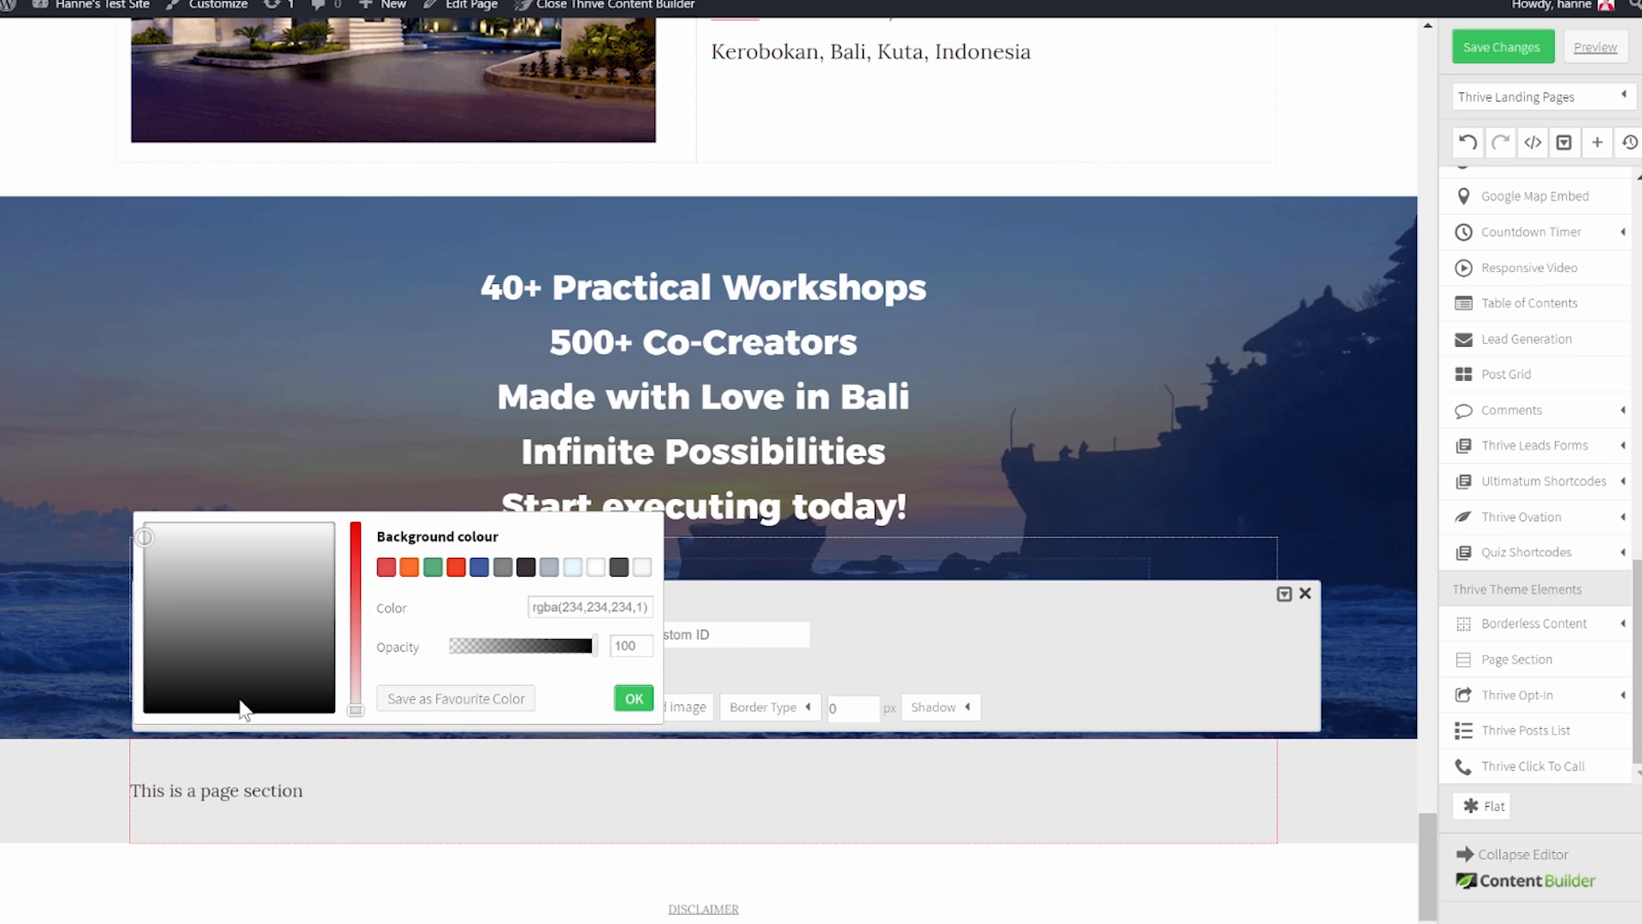
click(526, 567)
click(634, 699)
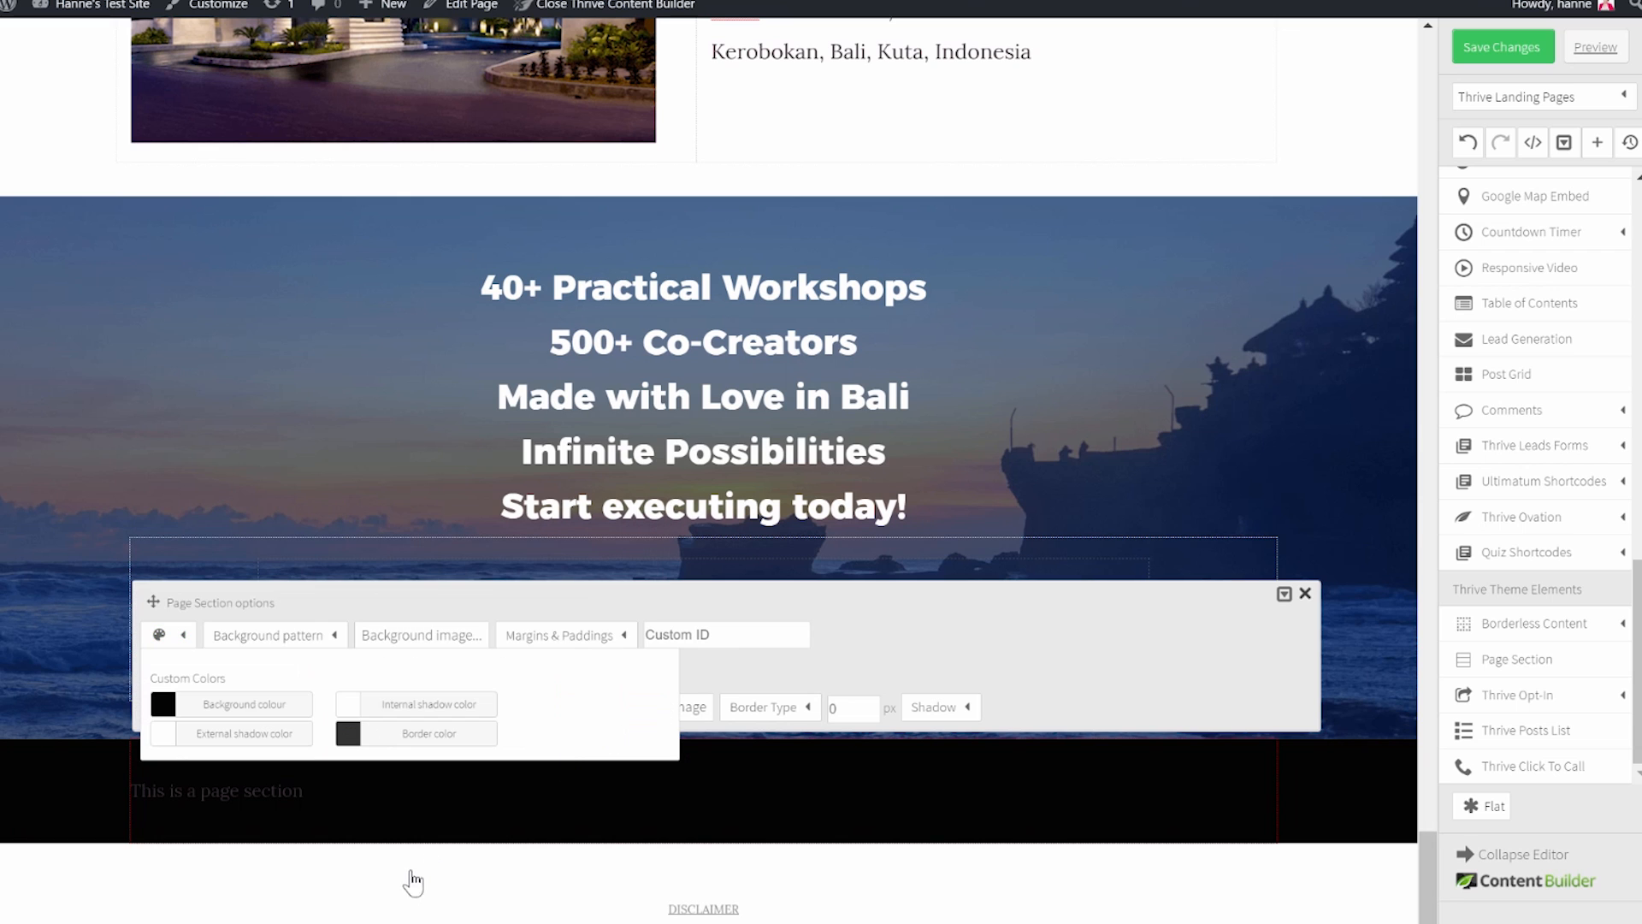
click(429, 891)
drag(693, 917, 684, 787)
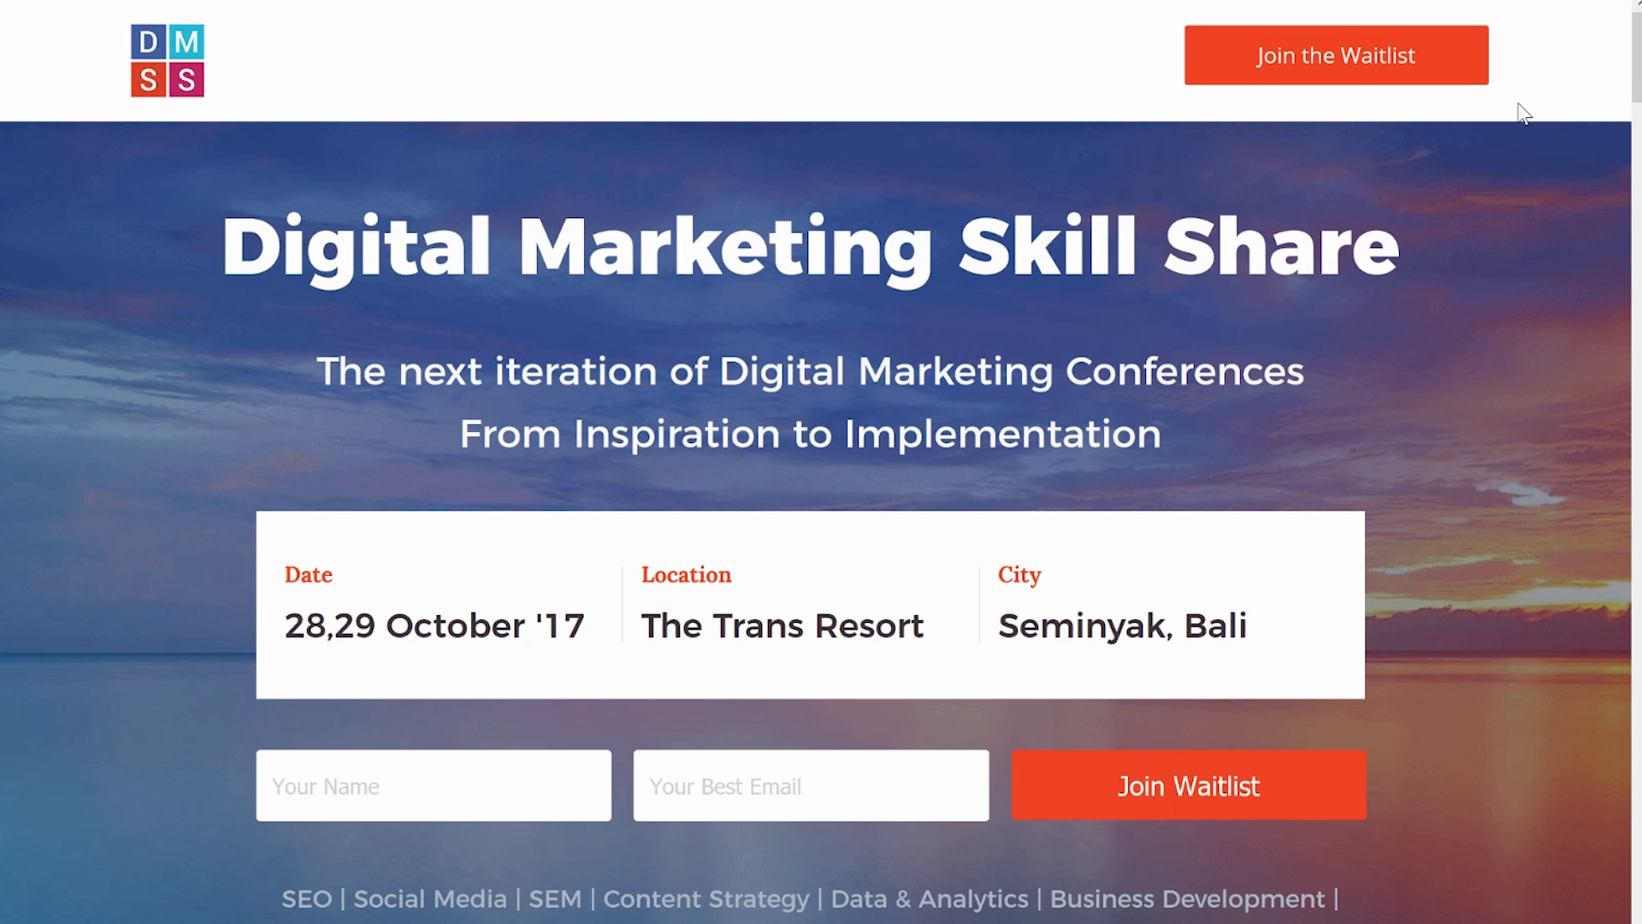
Review the landing page outside the editor from the hero through the workshops to the community waitlist section.
scroll(1520, 116, down, 5)
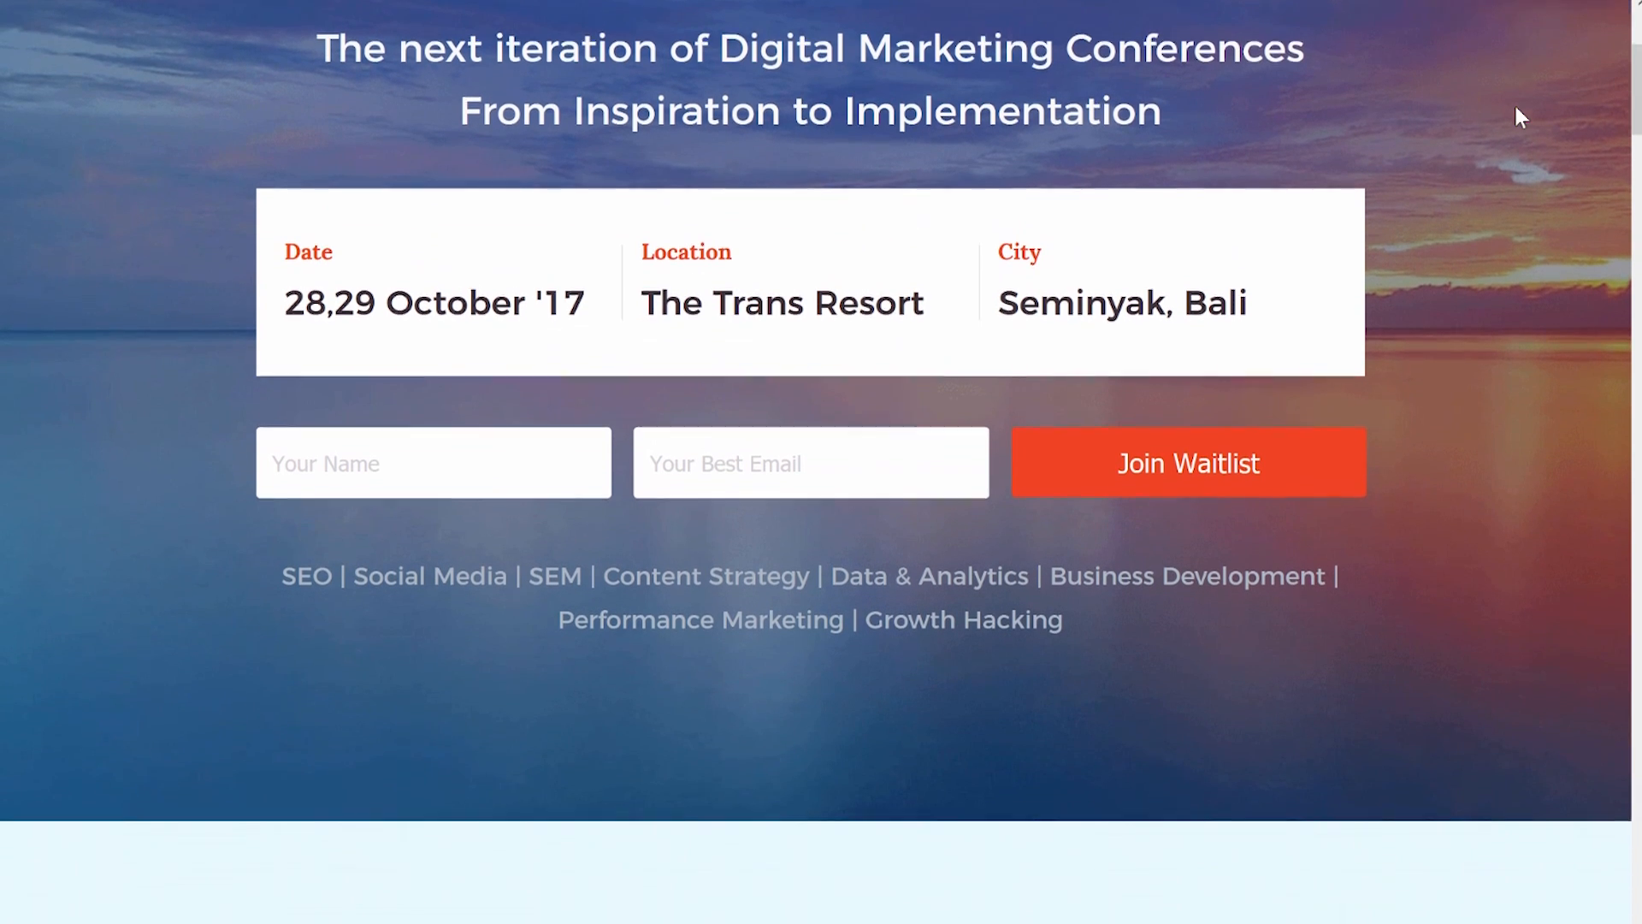
scroll(1519, 116, down, 5)
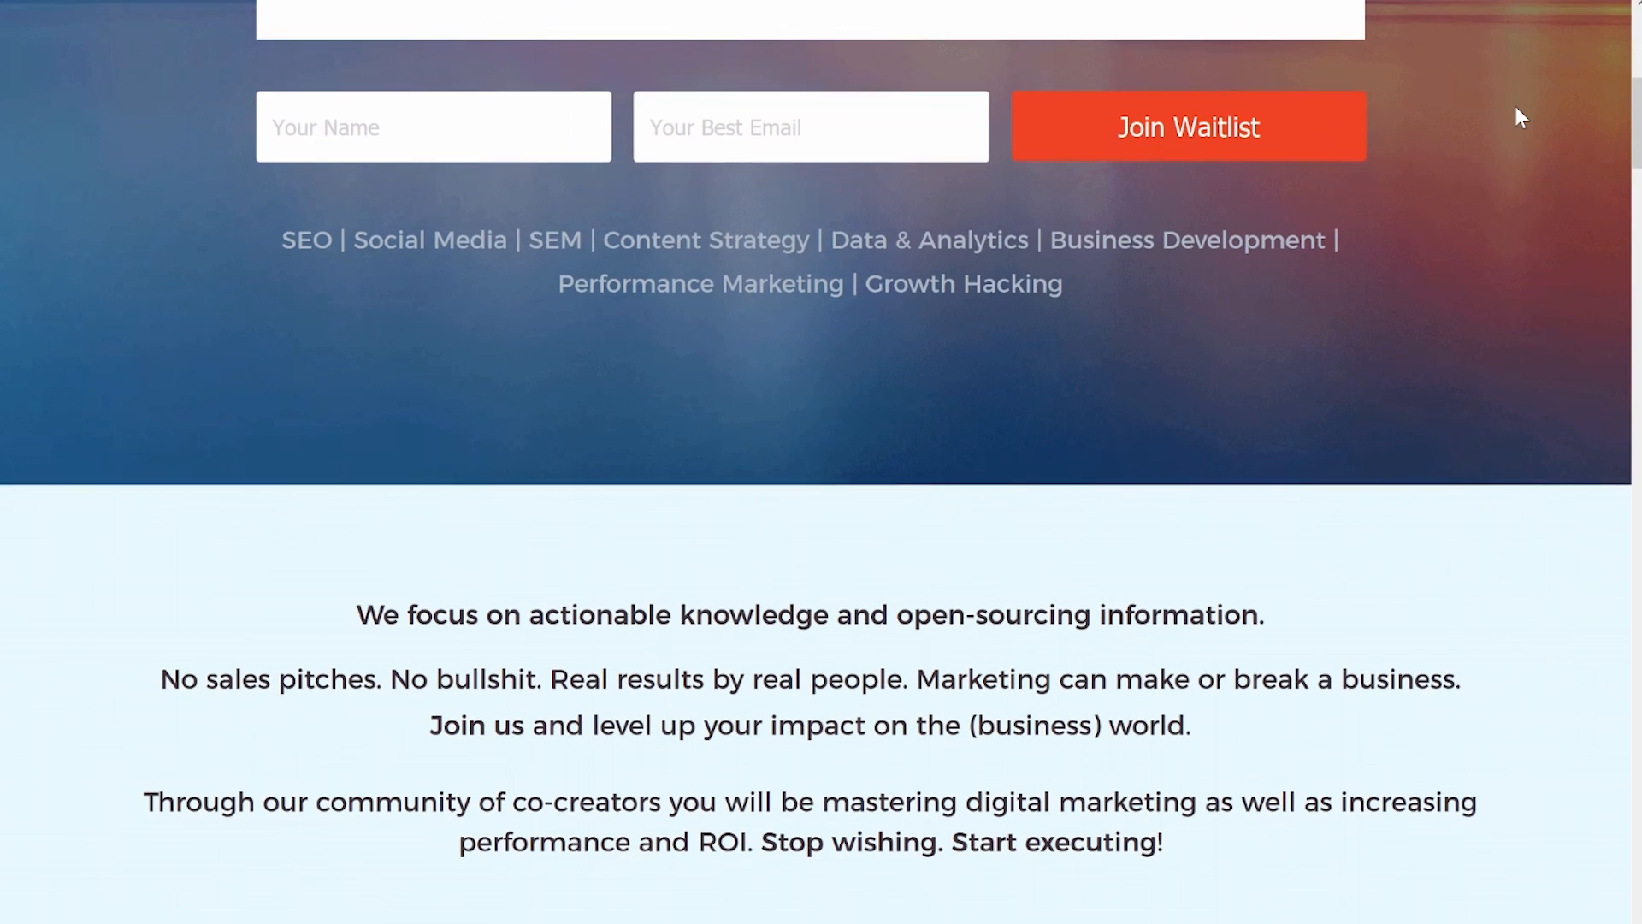
scroll(1519, 116, down, 3)
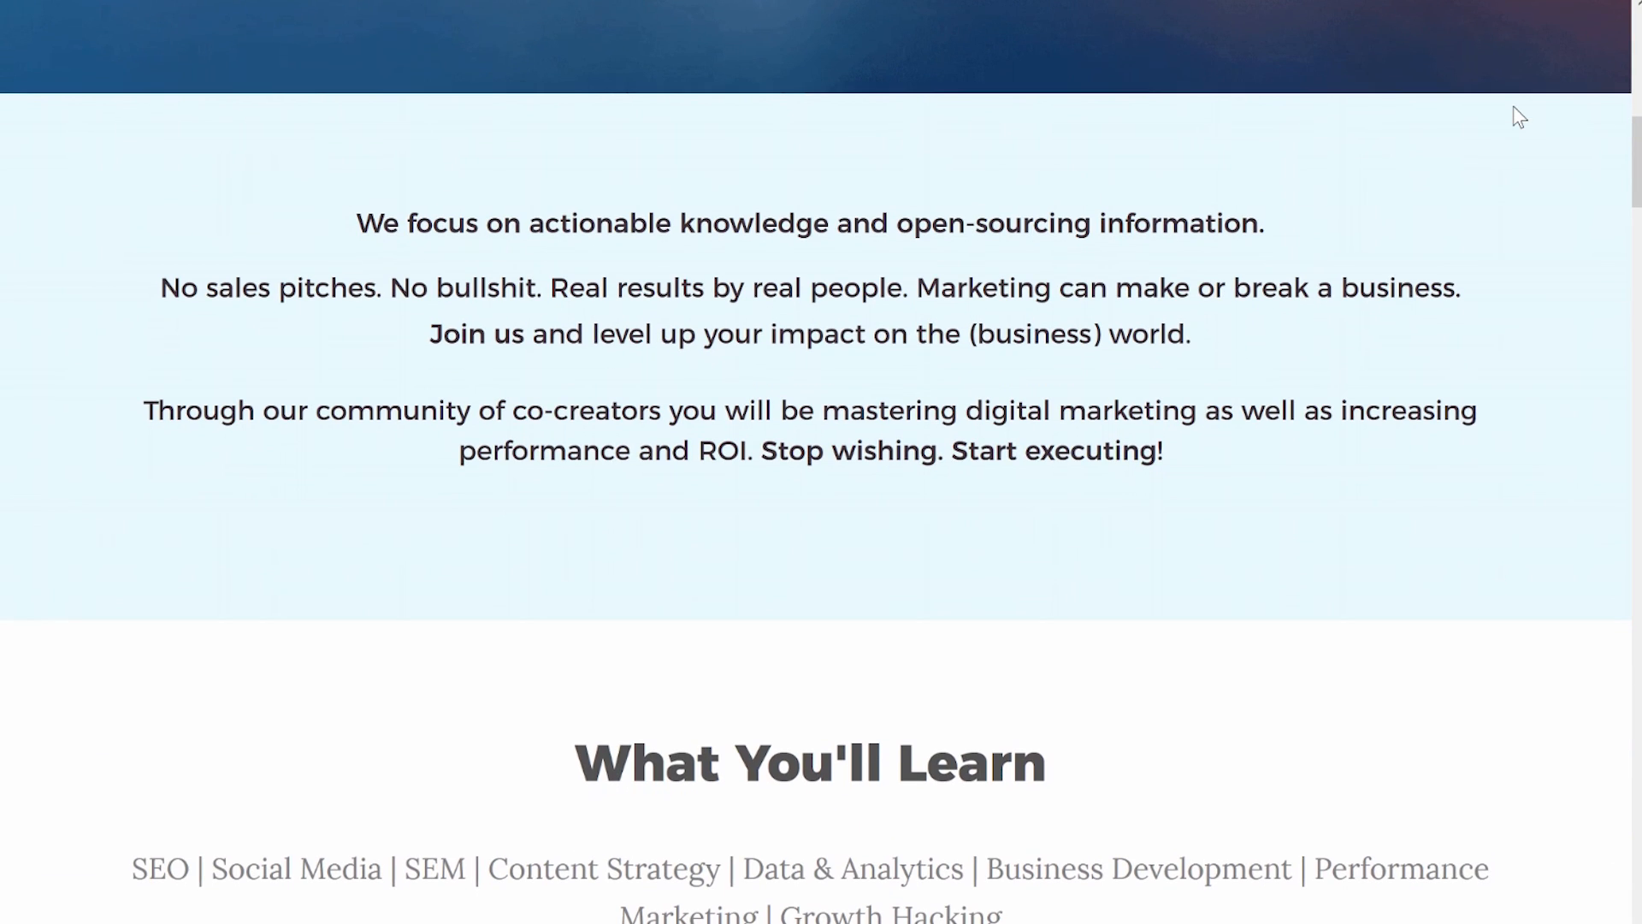
scroll(1519, 117, down, 5)
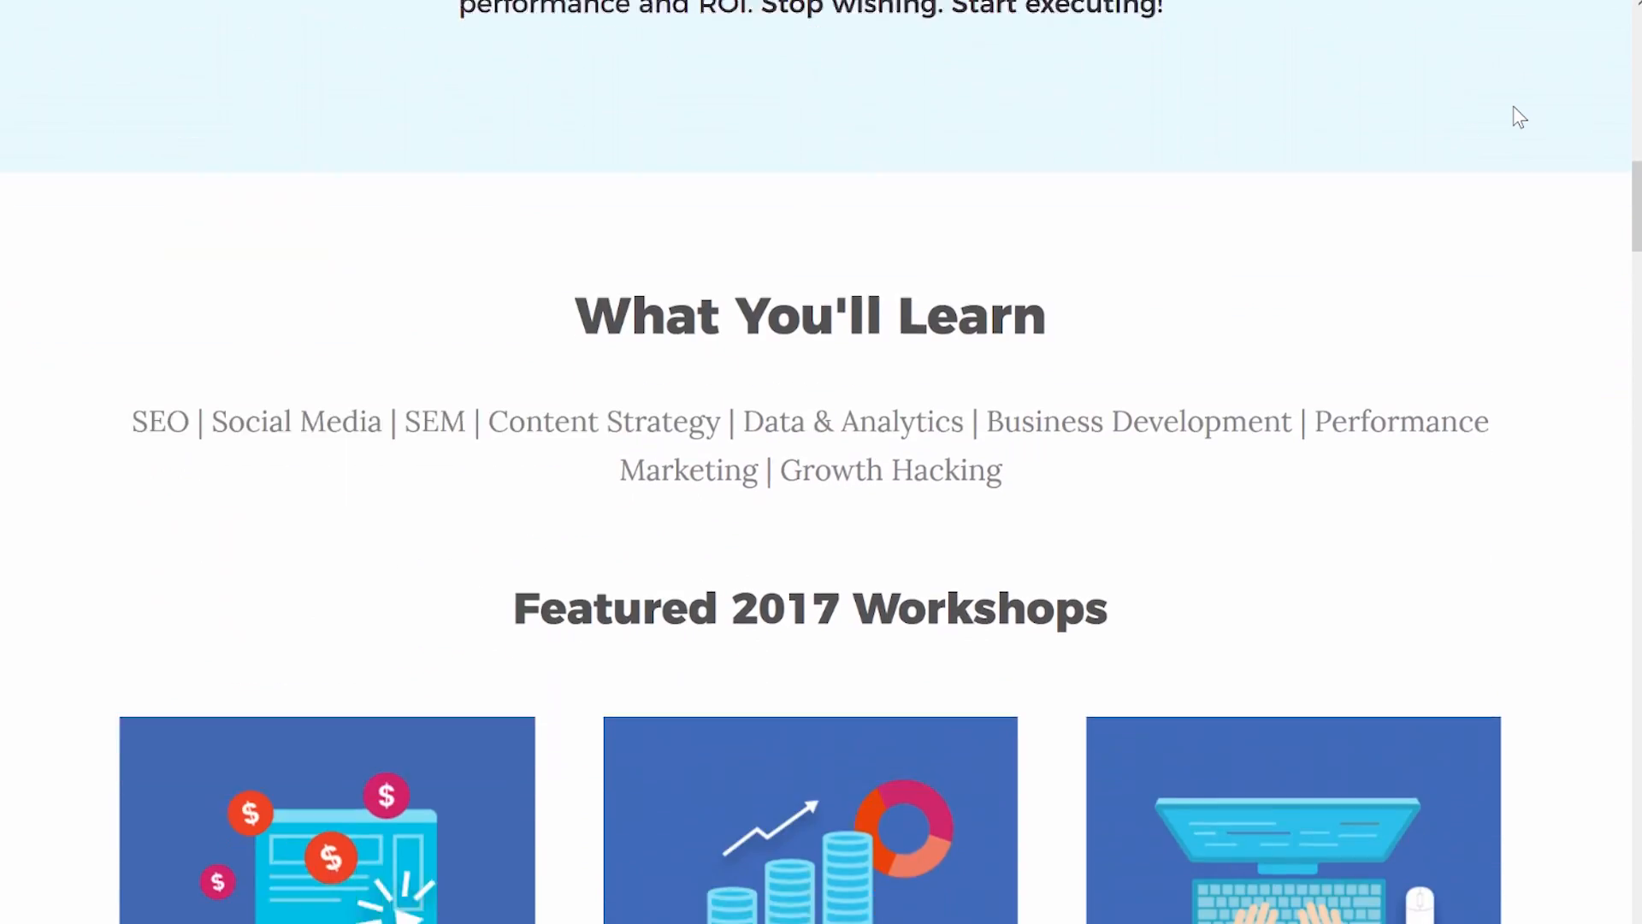
scroll(1519, 117, down, 15)
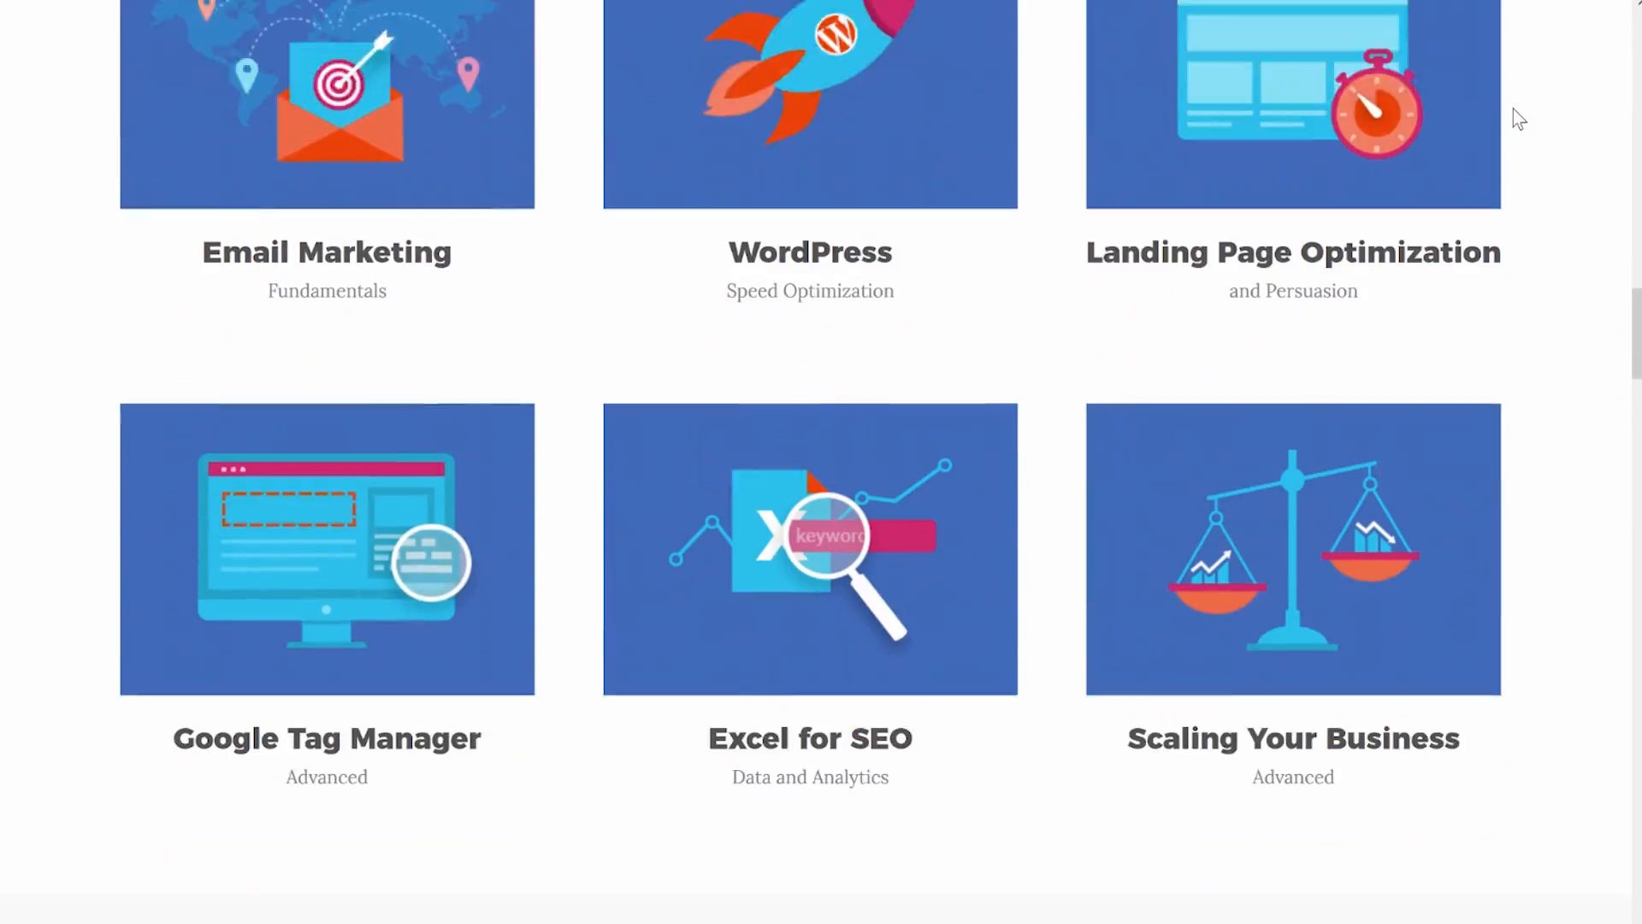
scroll(1519, 118, down, 16)
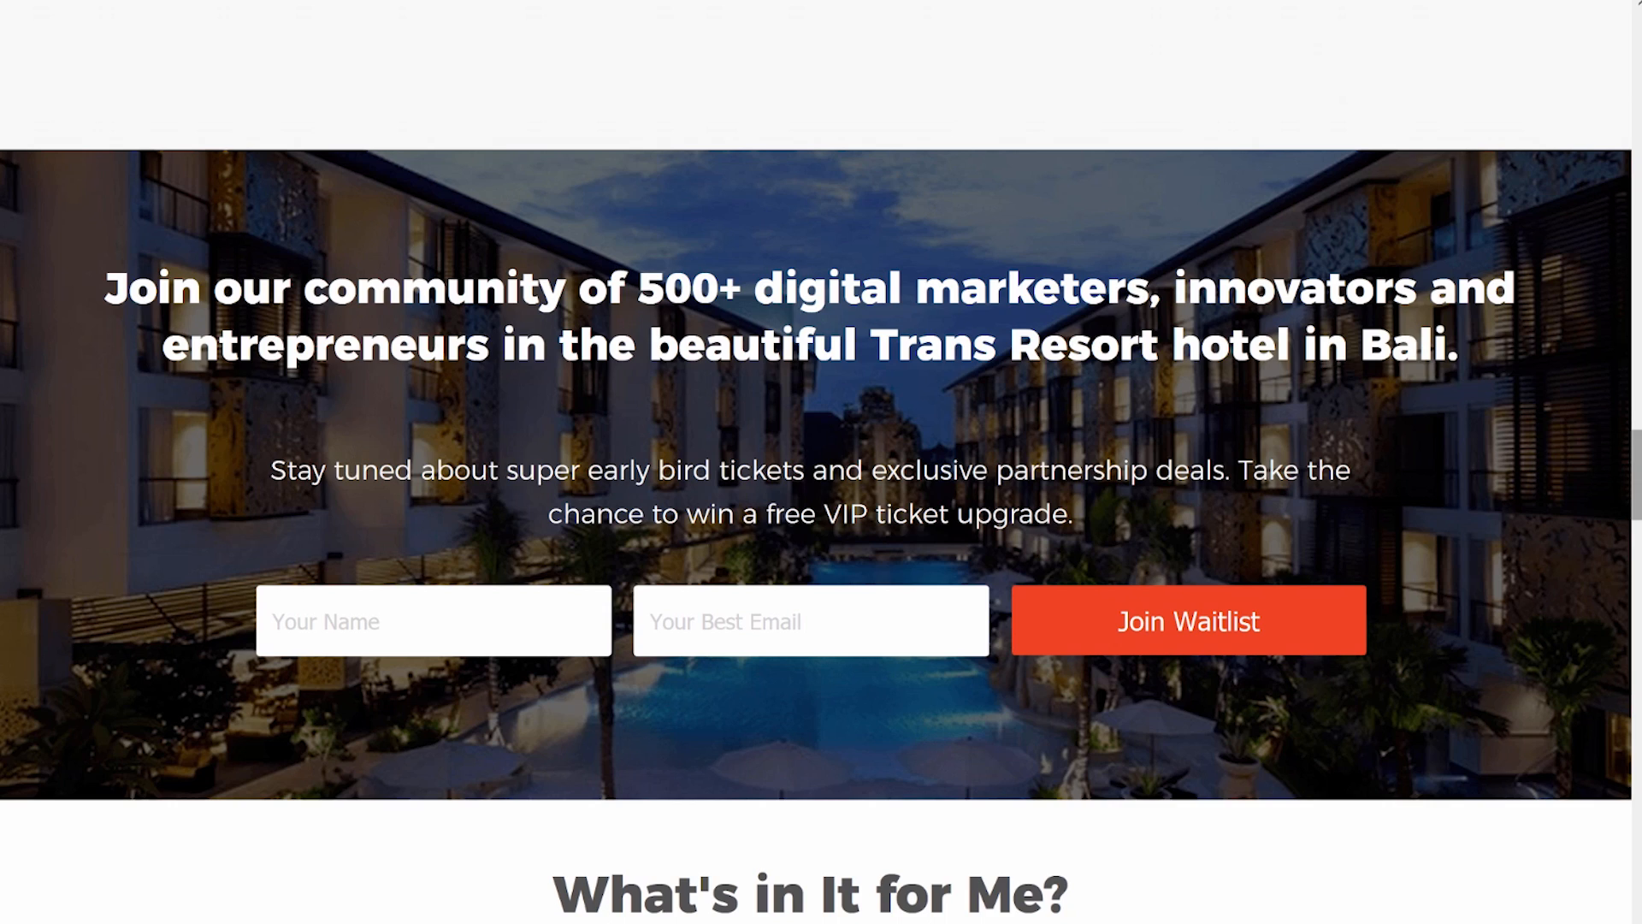
scroll(1562, 657, up, 20)
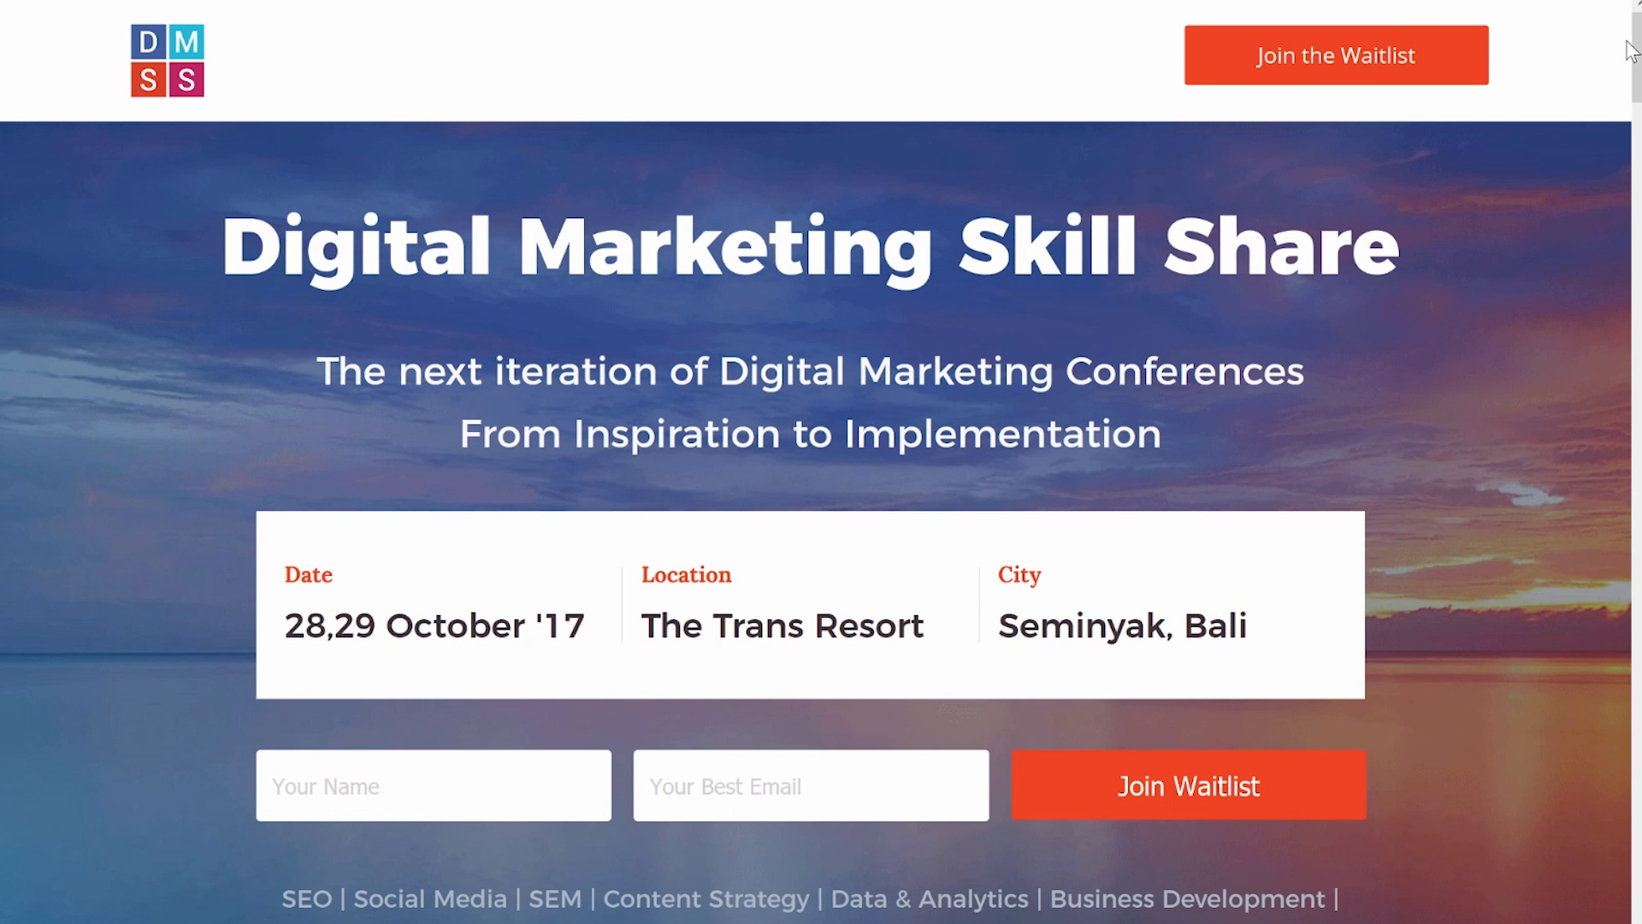